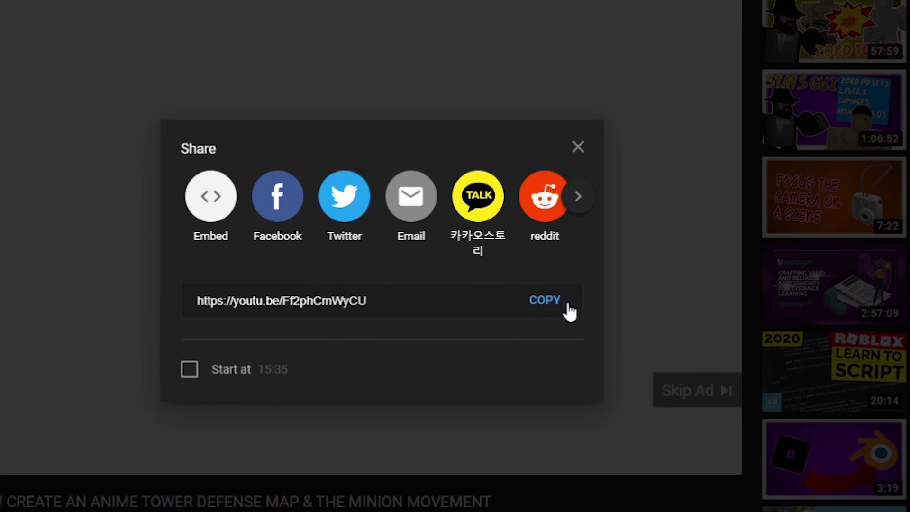
Copy the video's share link and close the share dialog
click(545, 301)
click(578, 147)
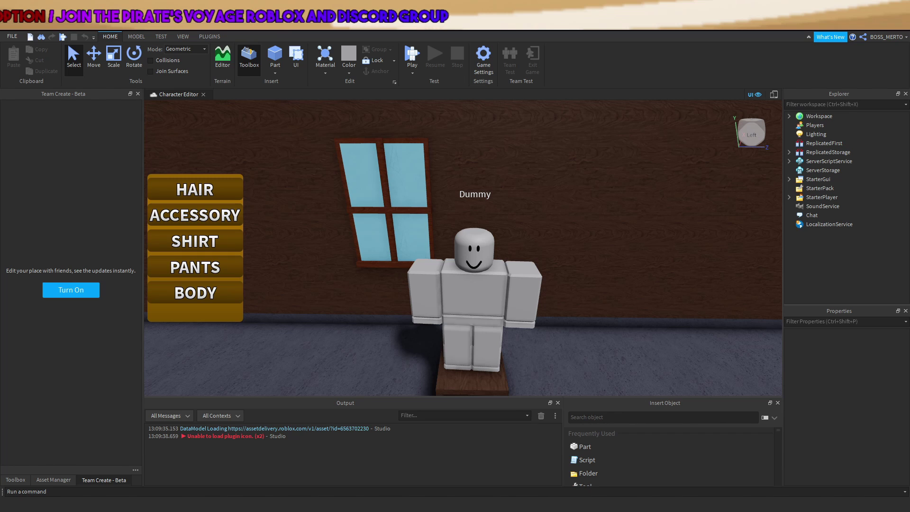
Start a playtest in Roblox Studio and test switching the character editor between the hair, accessory and shirt categories
right_drag(463, 246, 512, 244)
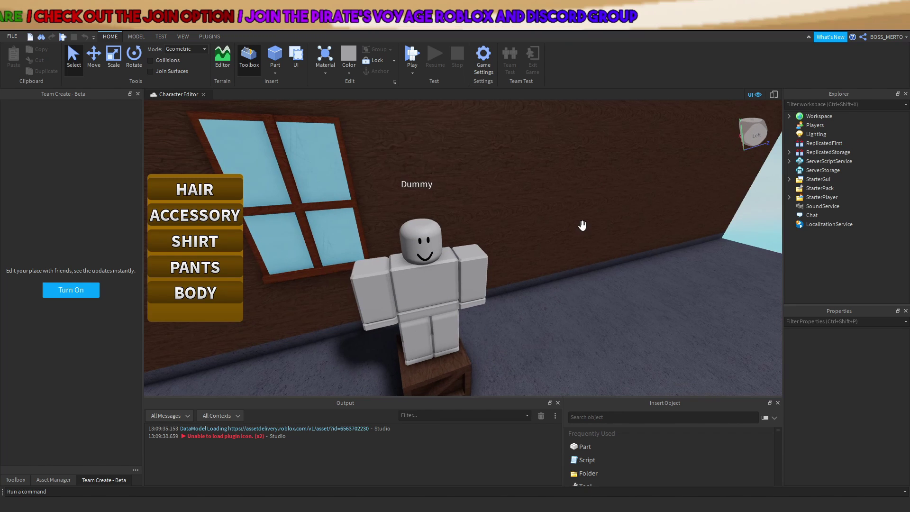
click(64, 38)
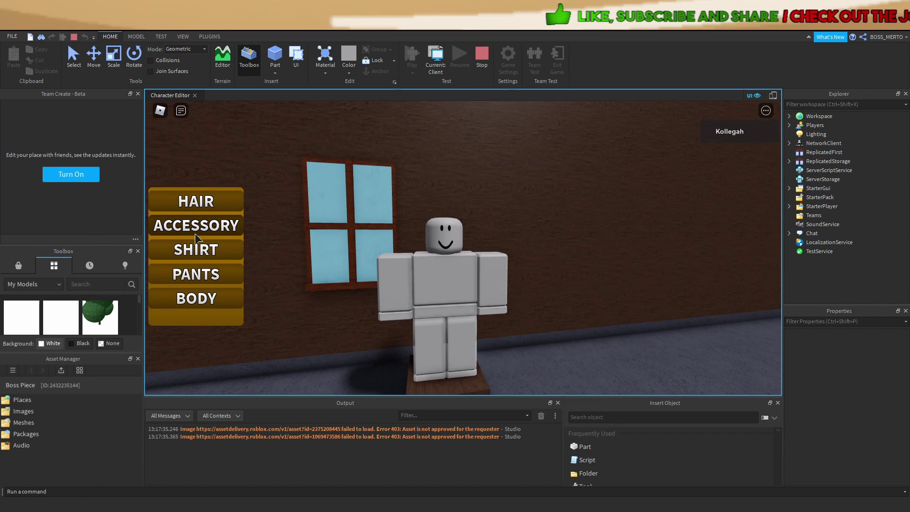
click(195, 229)
click(203, 202)
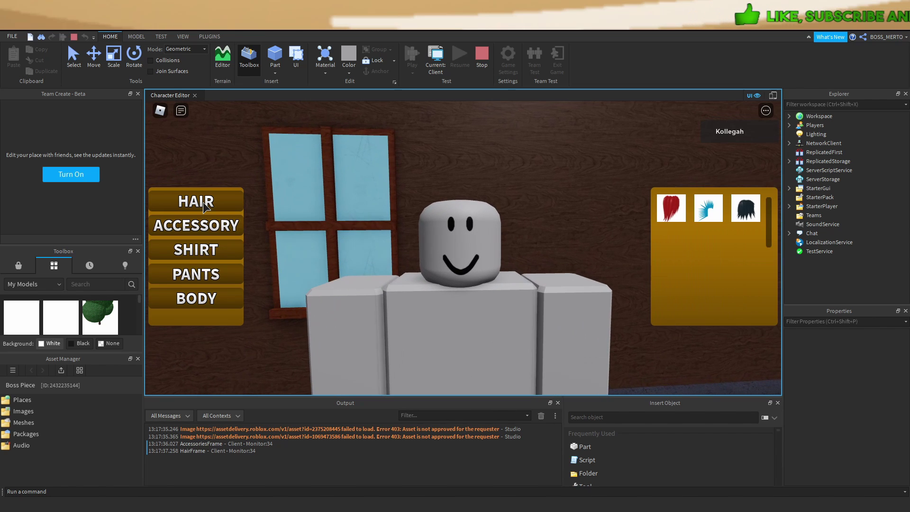
click(207, 202)
click(204, 250)
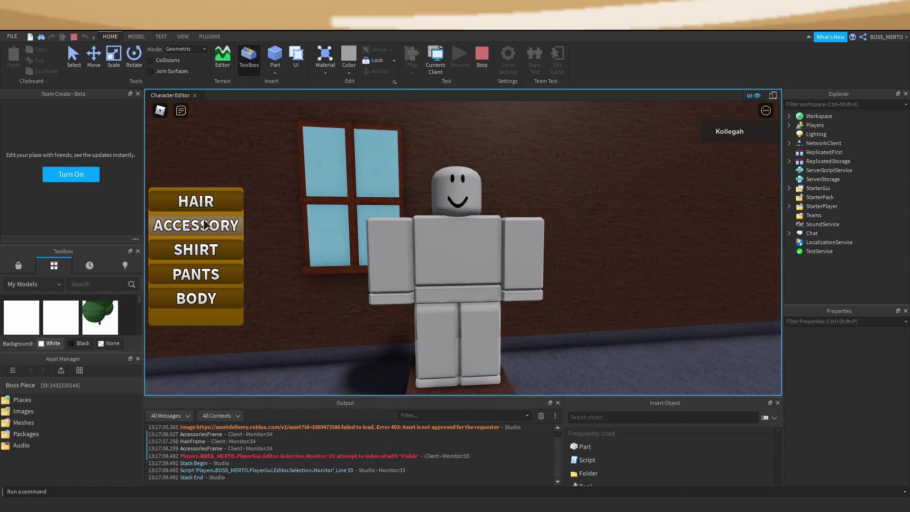
click(195, 225)
click(196, 202)
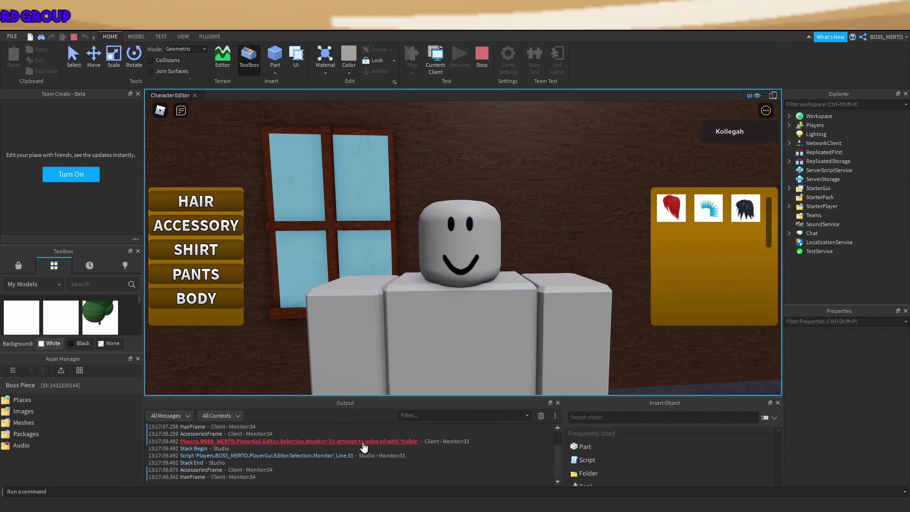
click(196, 228)
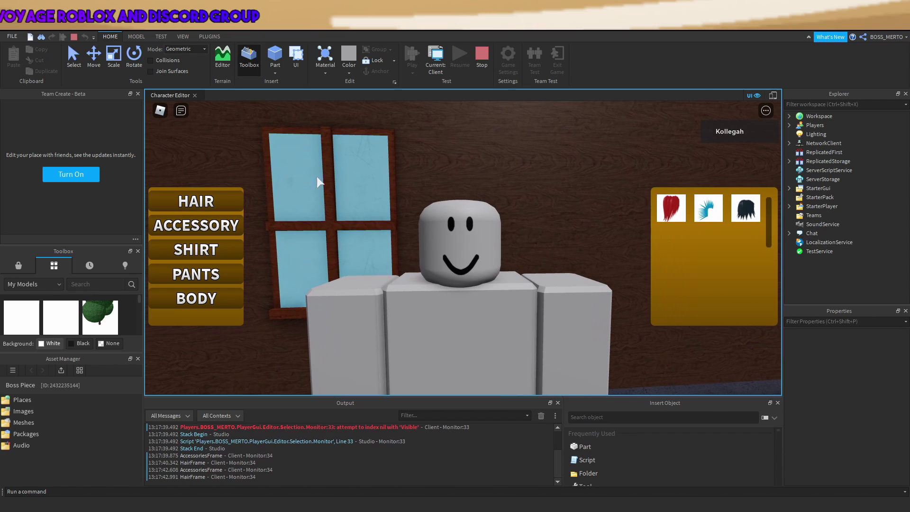
click(196, 202)
click(193, 226)
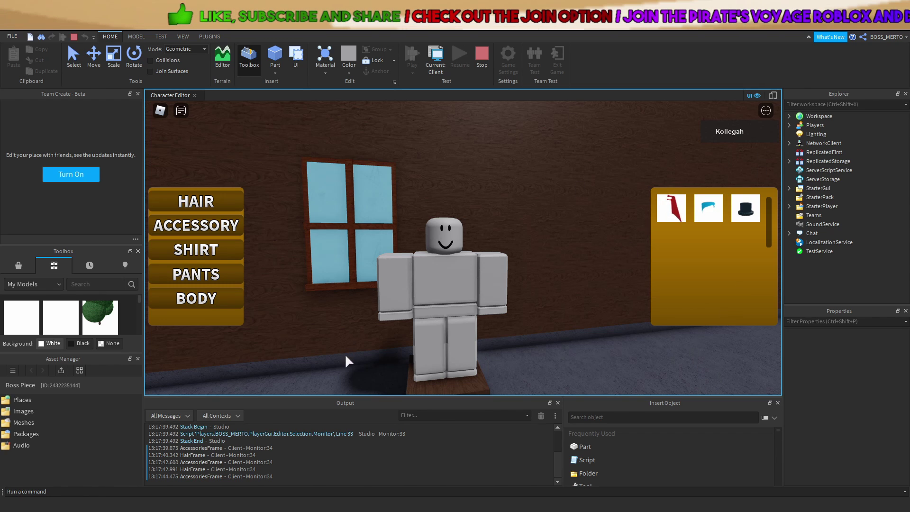
Try the black hair, the top hat and the red cape on the dummy in the running playtest
click(214, 205)
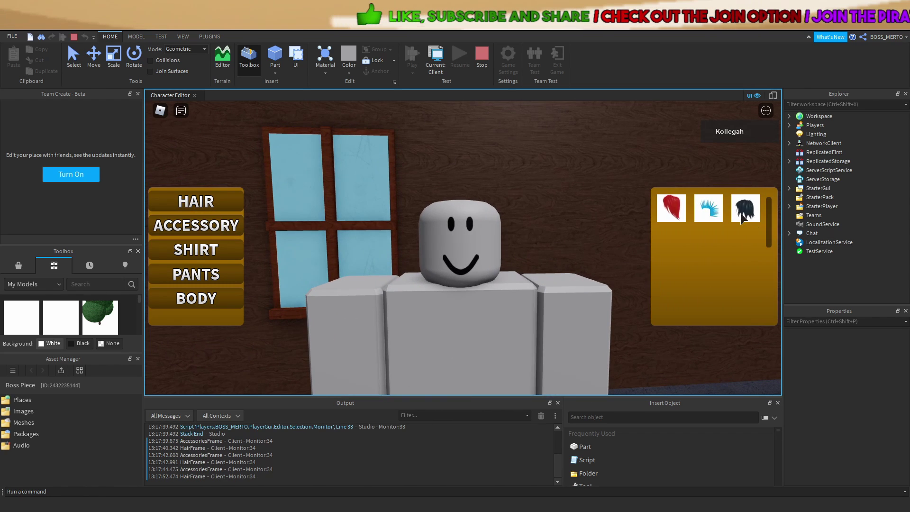
click(241, 225)
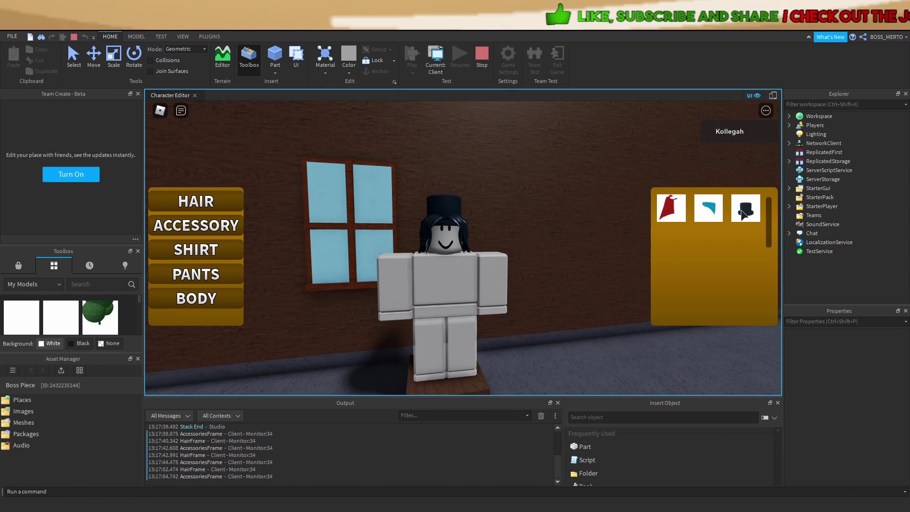
click(667, 211)
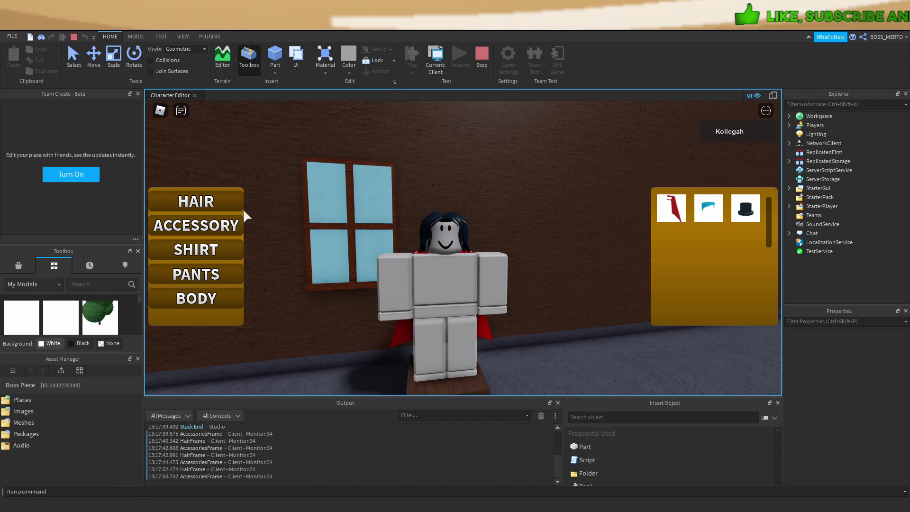
Try the blue spiky hair on the dummy, restore the black hair, recheck both categories and stop the playtest
click(203, 201)
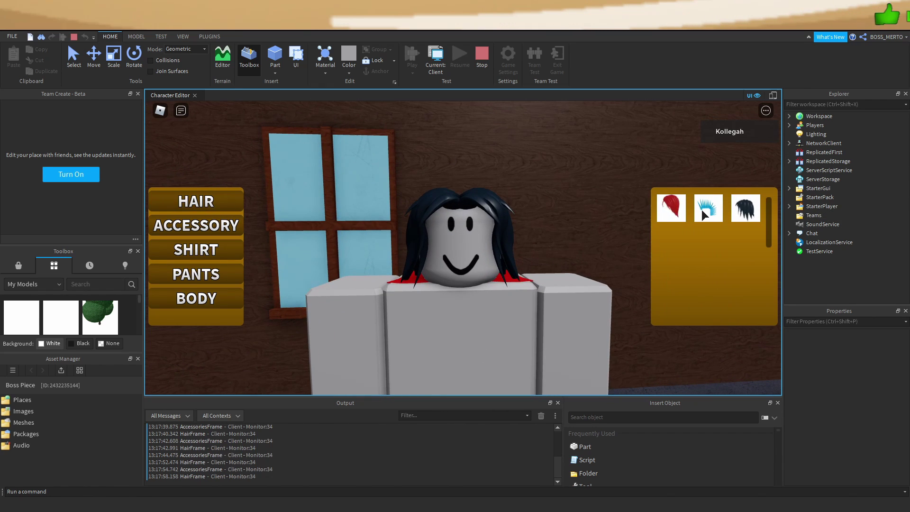
click(707, 211)
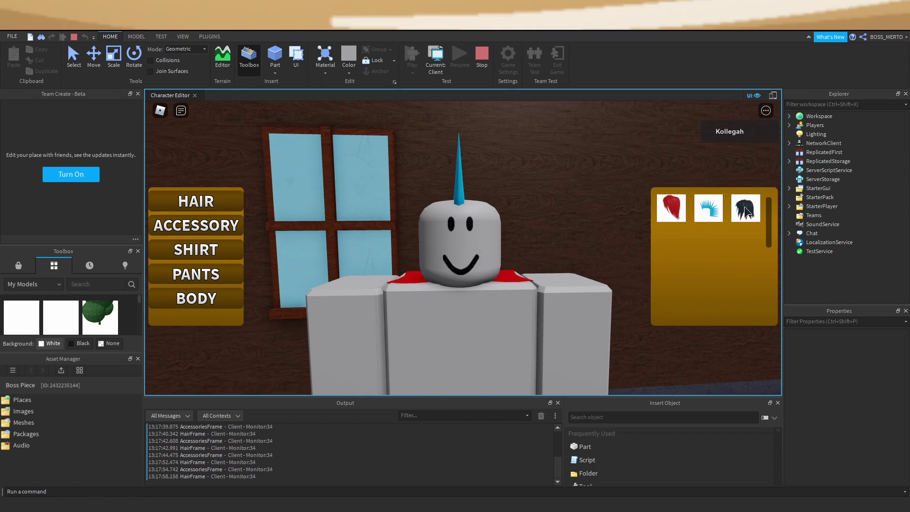
click(746, 208)
click(218, 223)
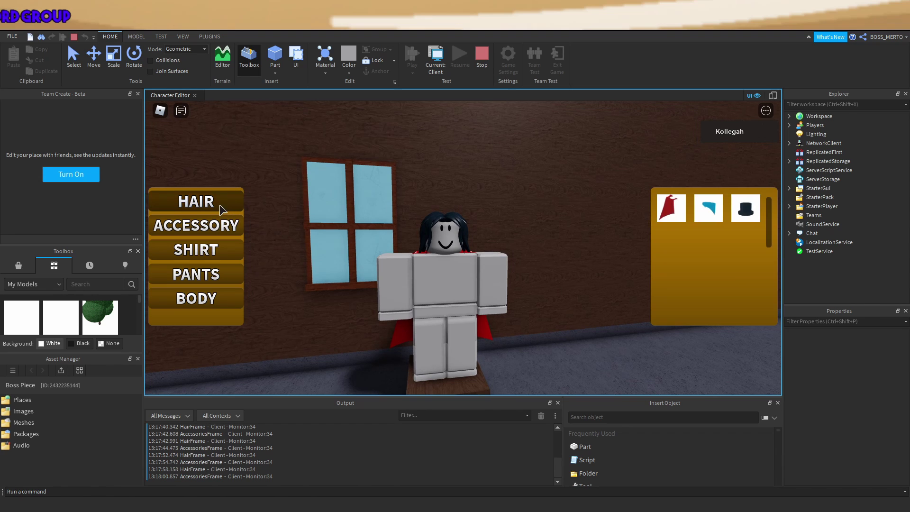
click(217, 203)
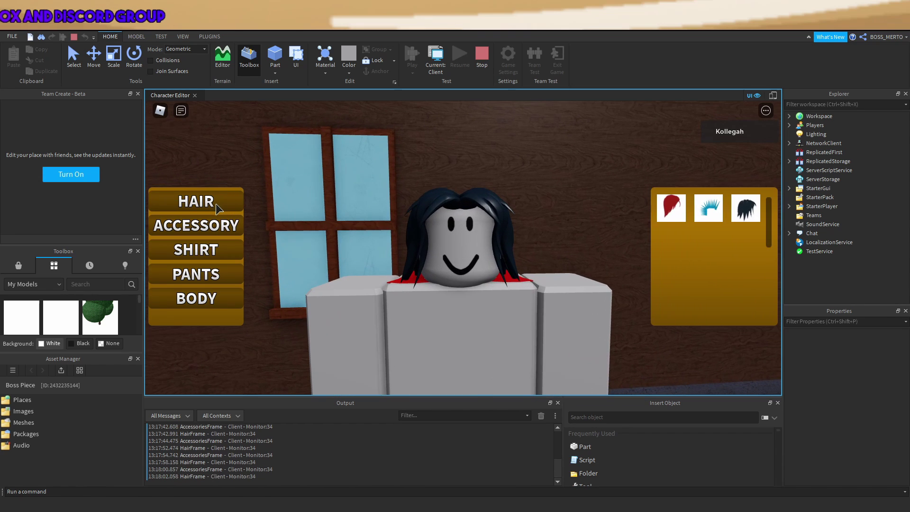
click(216, 225)
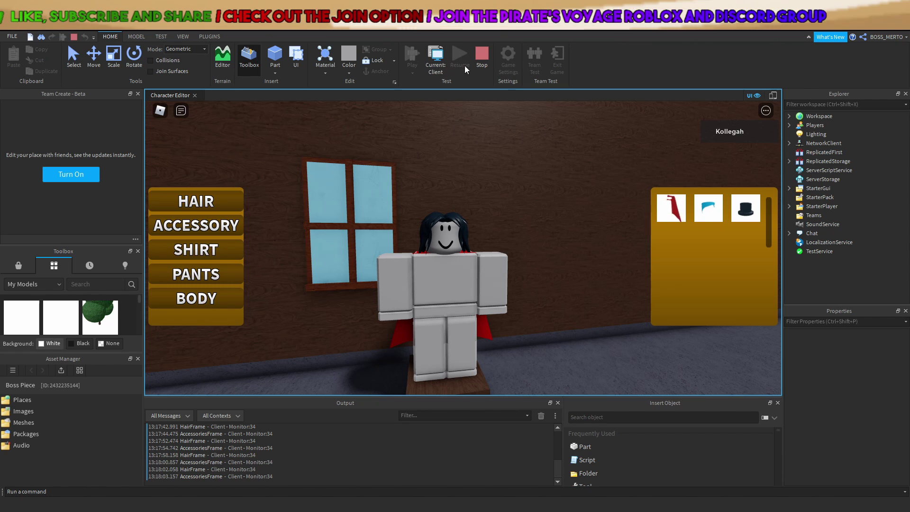
click(481, 67)
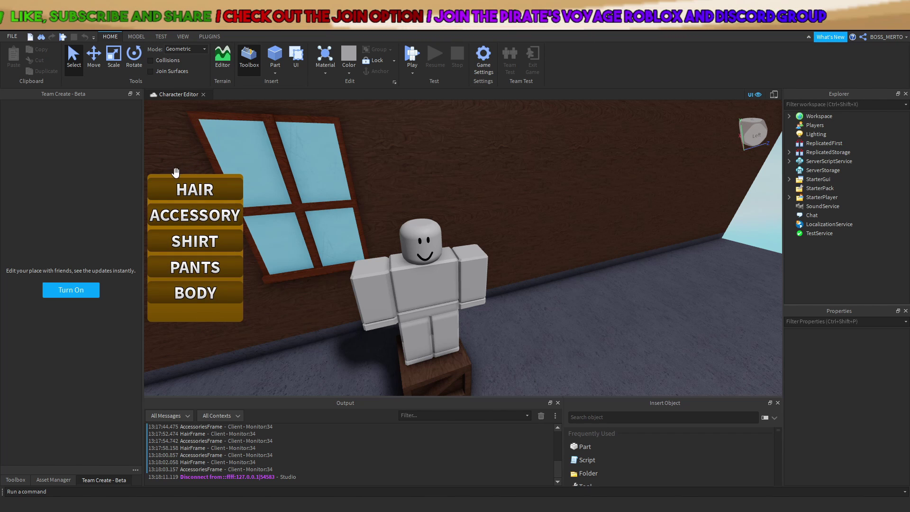
right_drag(565, 245, 505, 233)
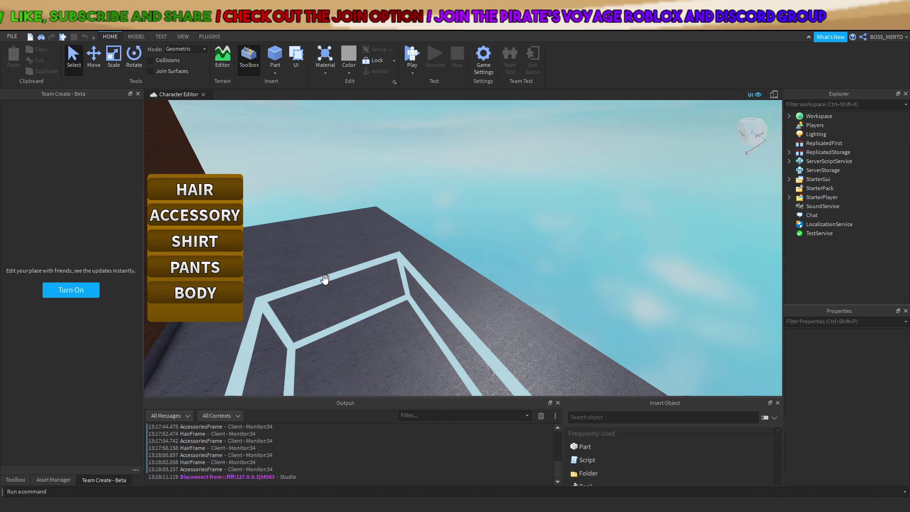
right_drag(441, 251, 490, 217)
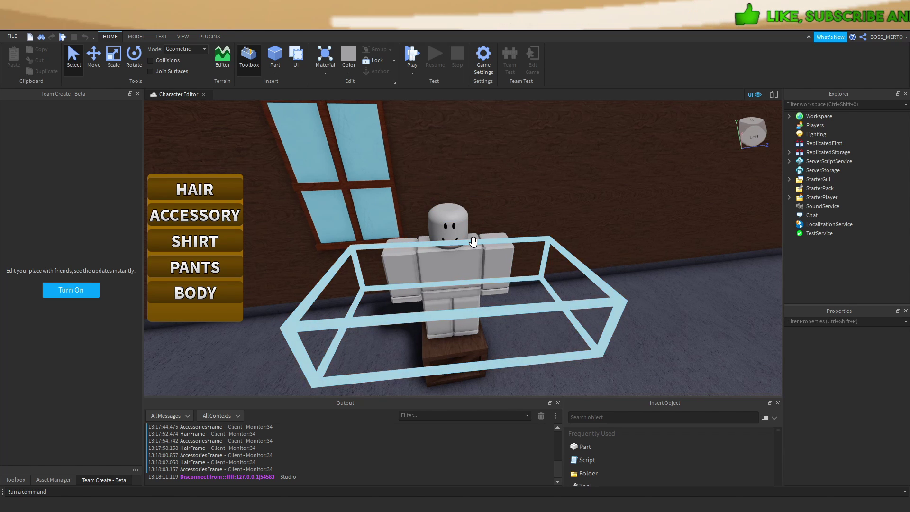
right_drag(471, 242, 474, 242)
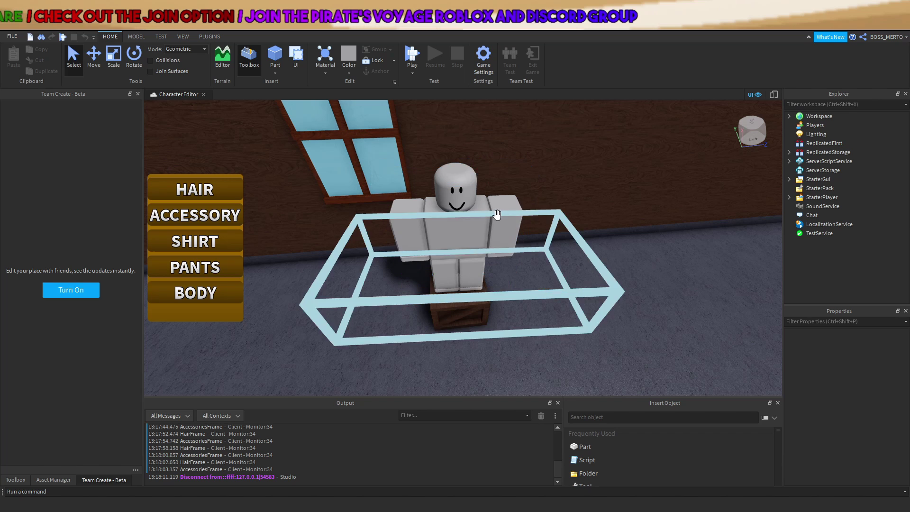
scroll(455, 213, up, 3)
click(790, 161)
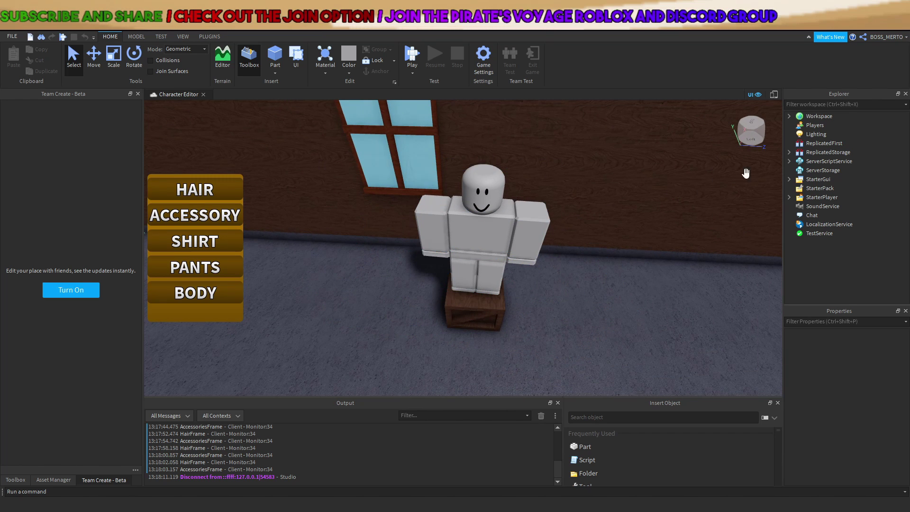
click(790, 162)
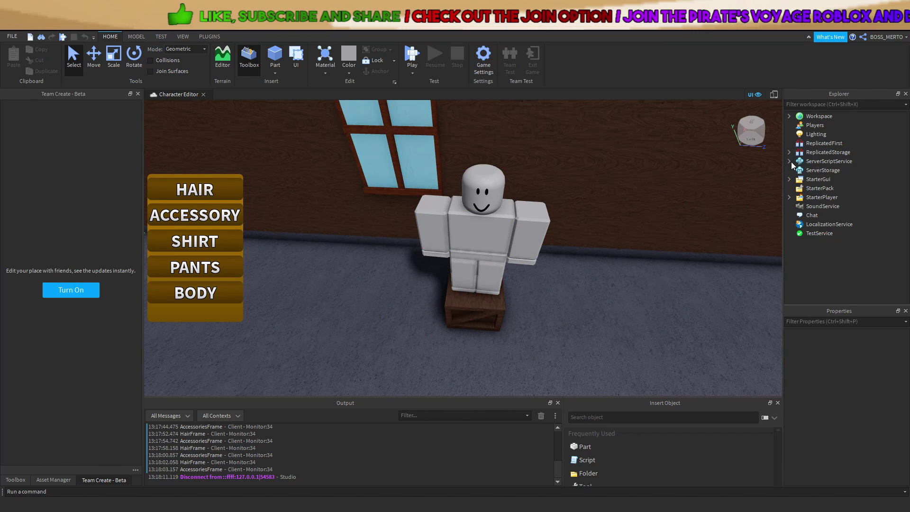
right_drag(555, 229, 555, 230)
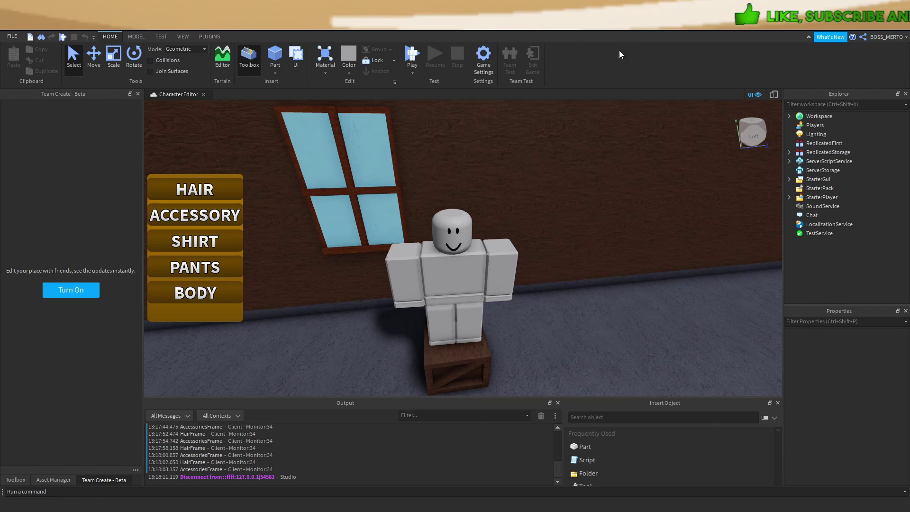
Duplicate AccessoriesFrame inside StarterGui's Editor and rename the copy as ShirtFrame
click(789, 179)
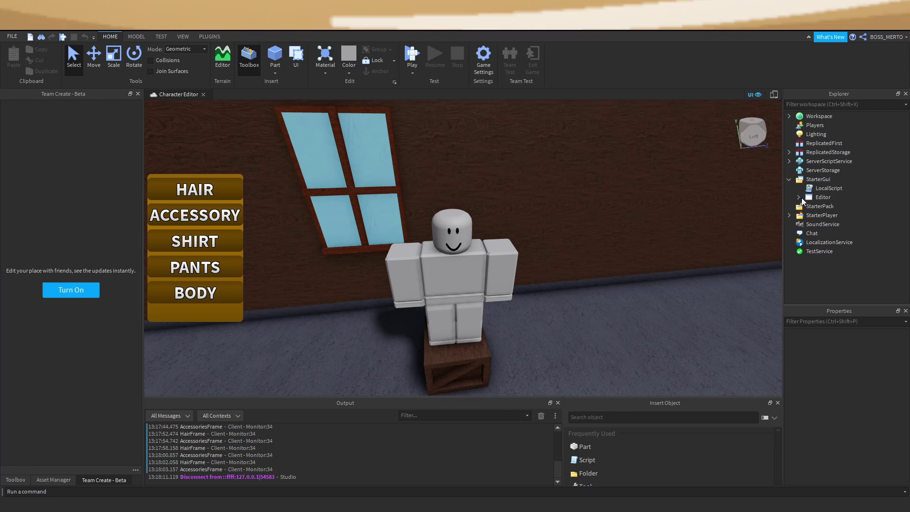
click(798, 197)
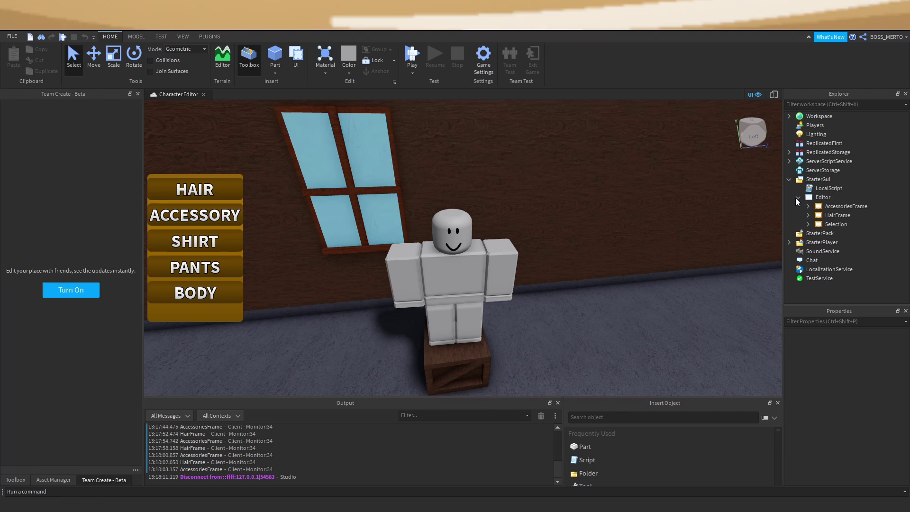
click(820, 209)
key(ctrl+d)
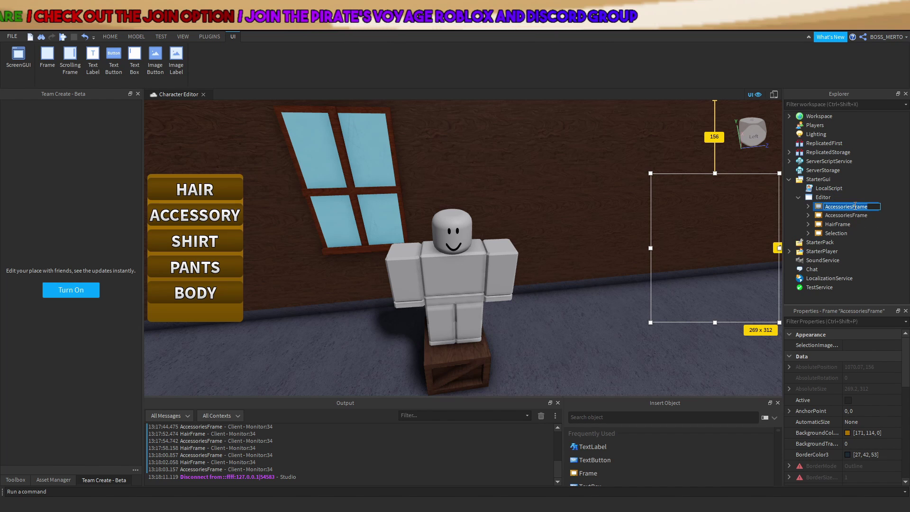
key(F2)
text(Sh)
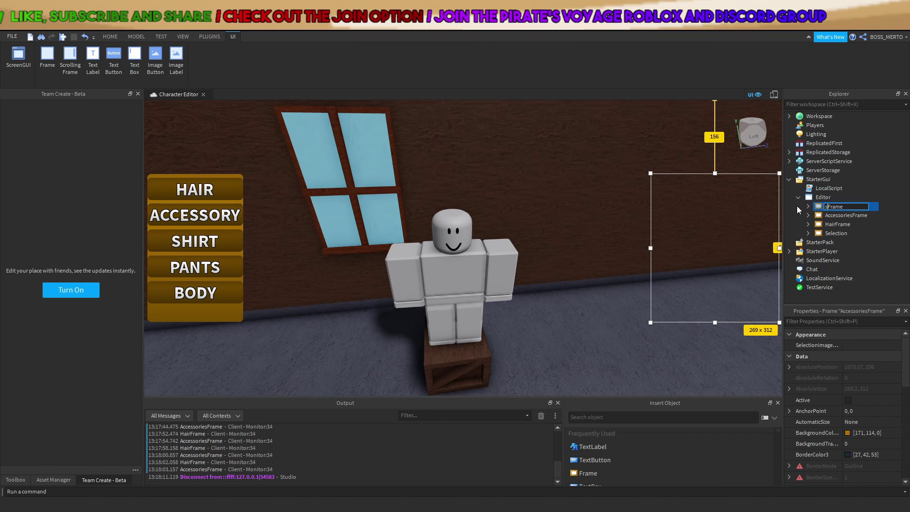
text(irt)
key(Return)
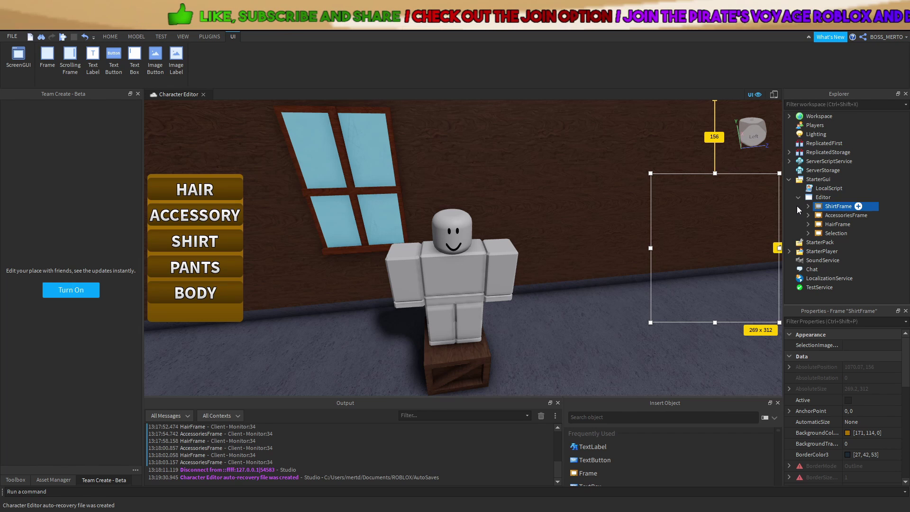
Compare ShirtFrame's name with the Shirt button inside Selection and make ShirtFrame visible
click(809, 233)
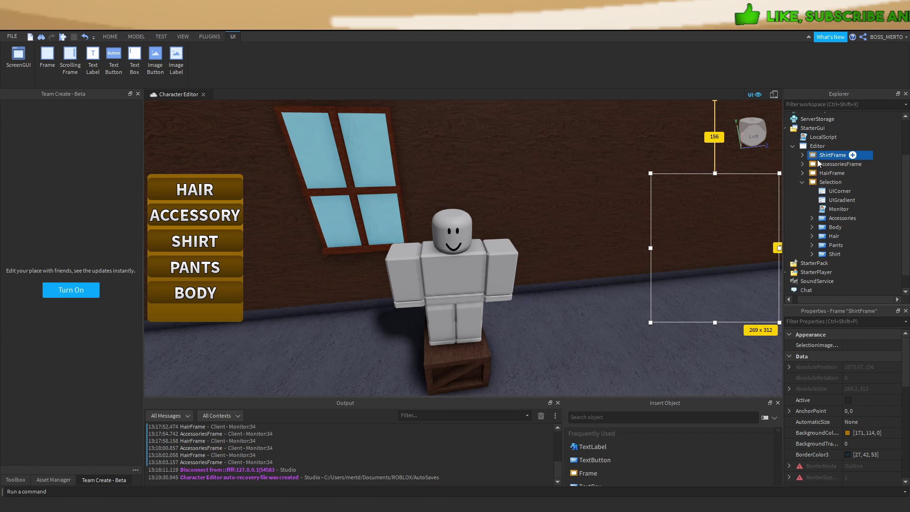
click(833, 254)
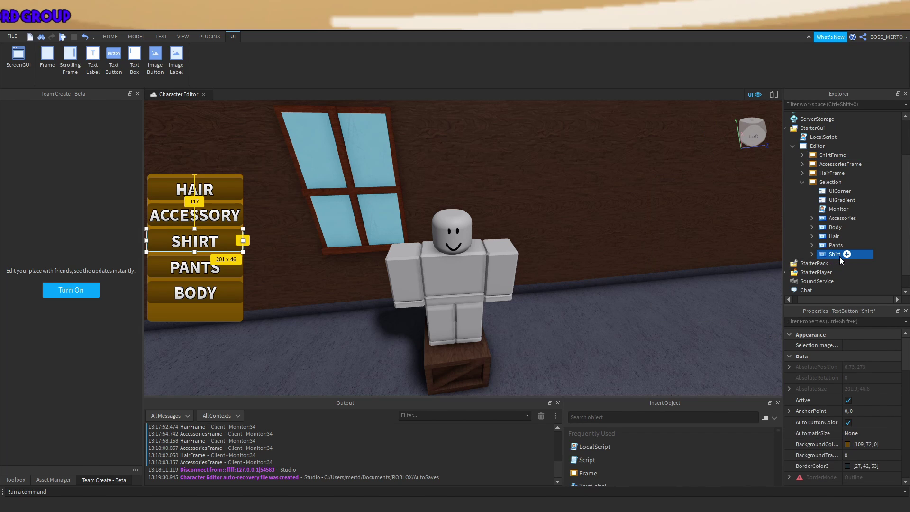
click(822, 155)
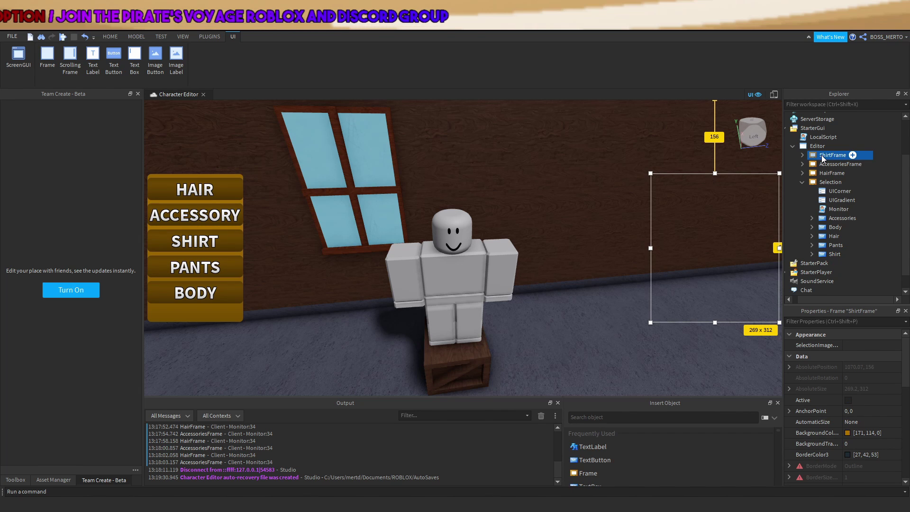
click(836, 255)
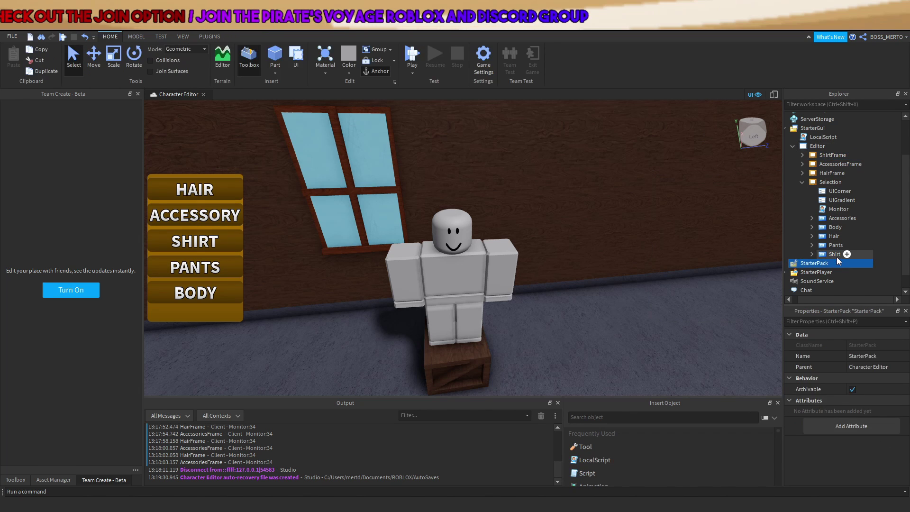
click(828, 155)
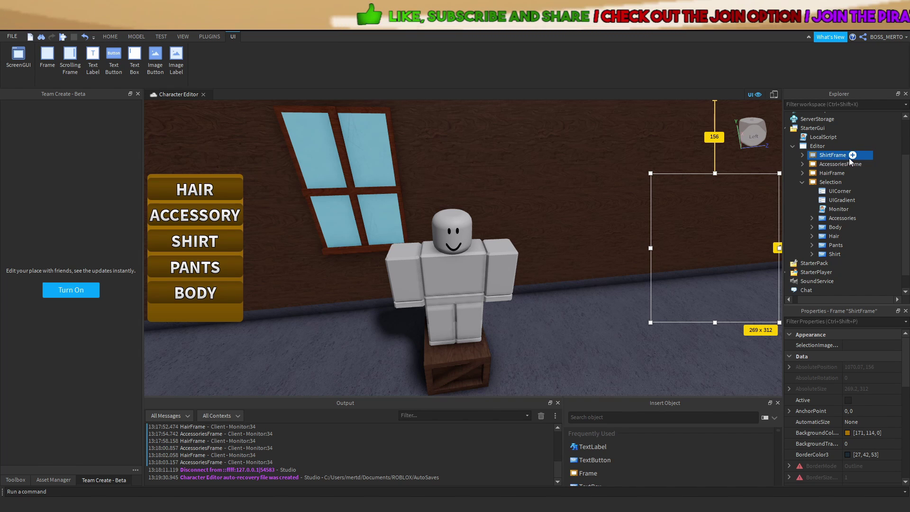
click(805, 156)
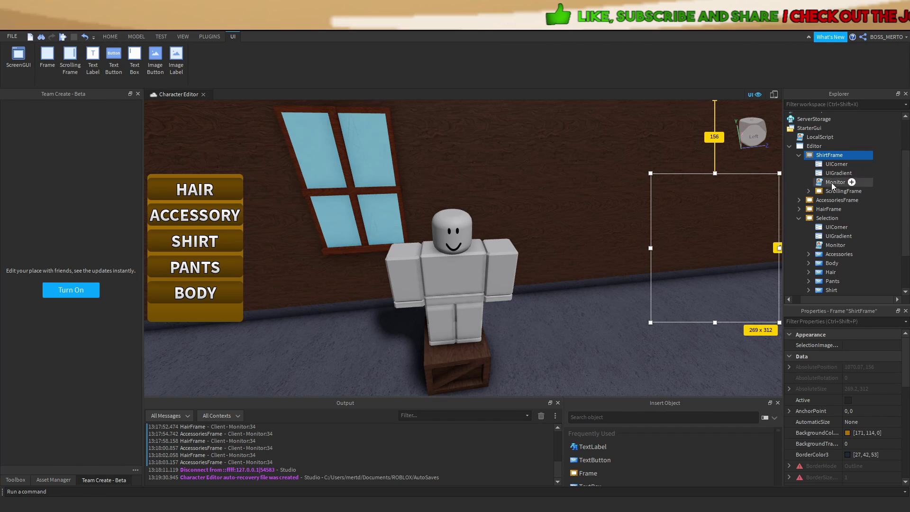
scroll(844, 393, down, 5)
click(848, 436)
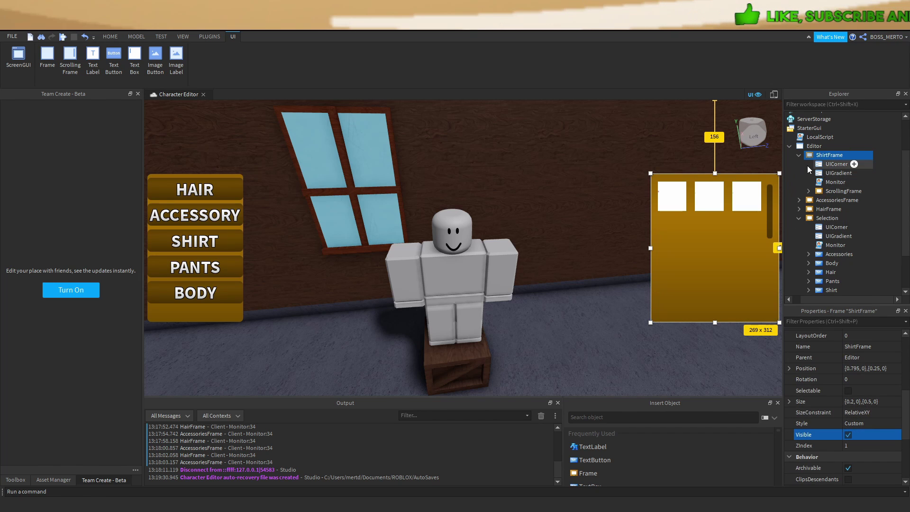
Check the contents of ShirtFrame's ScrollingFrame, collapse the frames in the Explorer and make ShirtFrame invisible
click(842, 191)
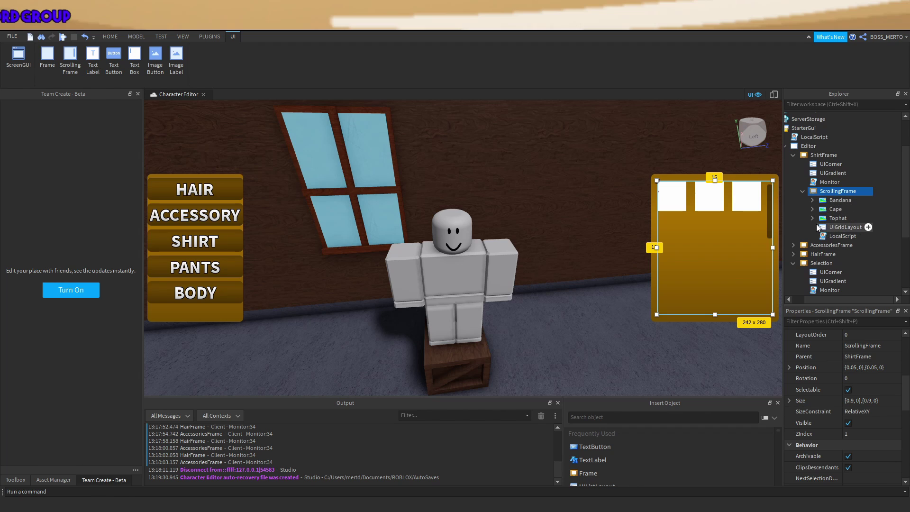
click(796, 156)
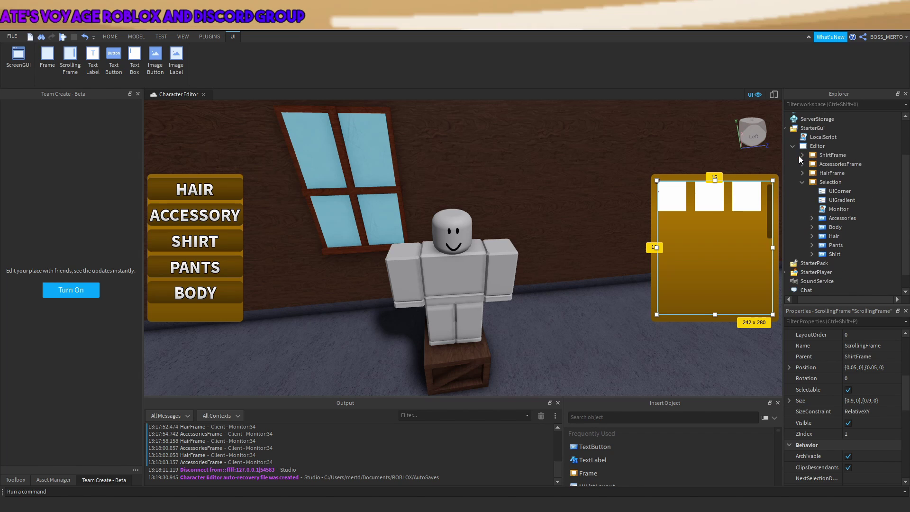
click(802, 182)
click(839, 206)
scroll(870, 383, down, 3)
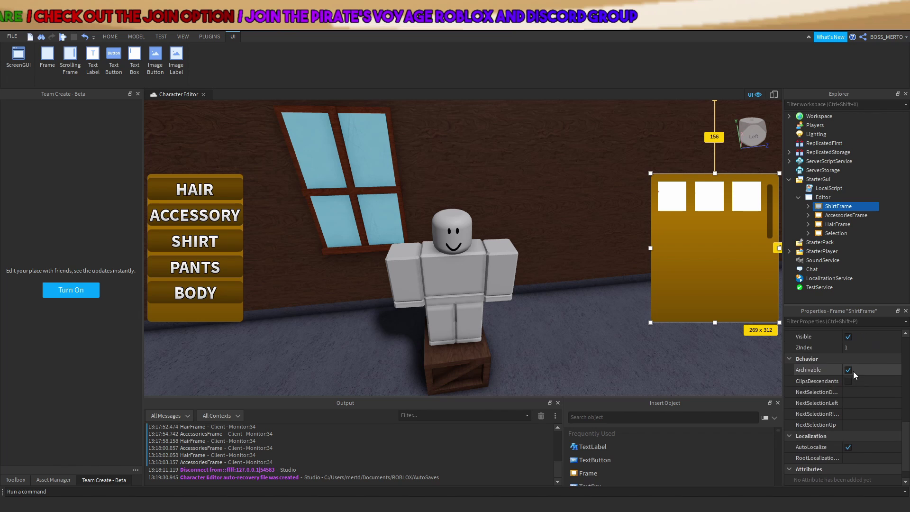
click(848, 336)
Select the Dummy model standing in the scene, collapse StarterGui and copy the model
right_drag(548, 261, 580, 243)
click(577, 245)
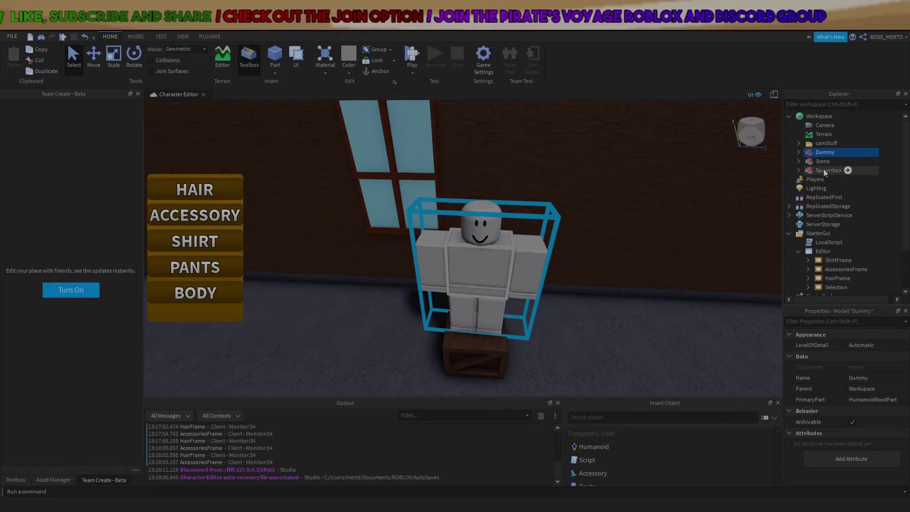
click(789, 233)
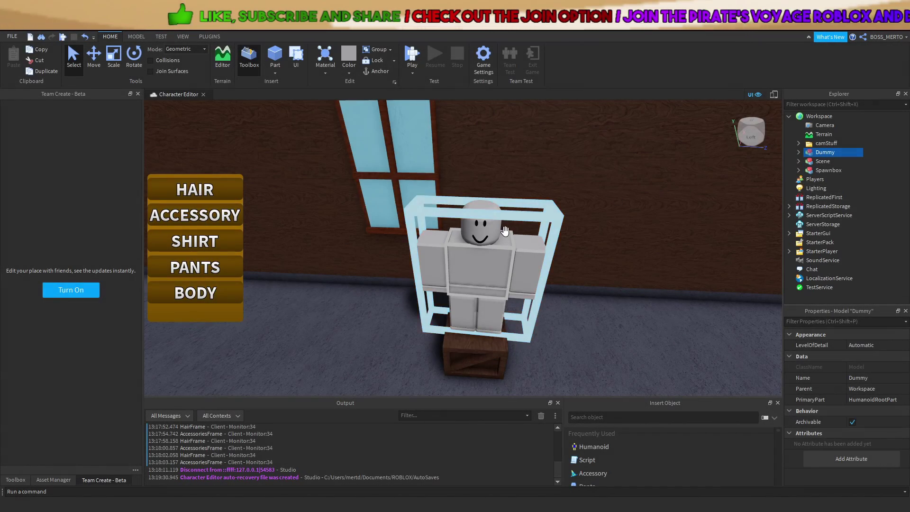
key(ctrl+c)
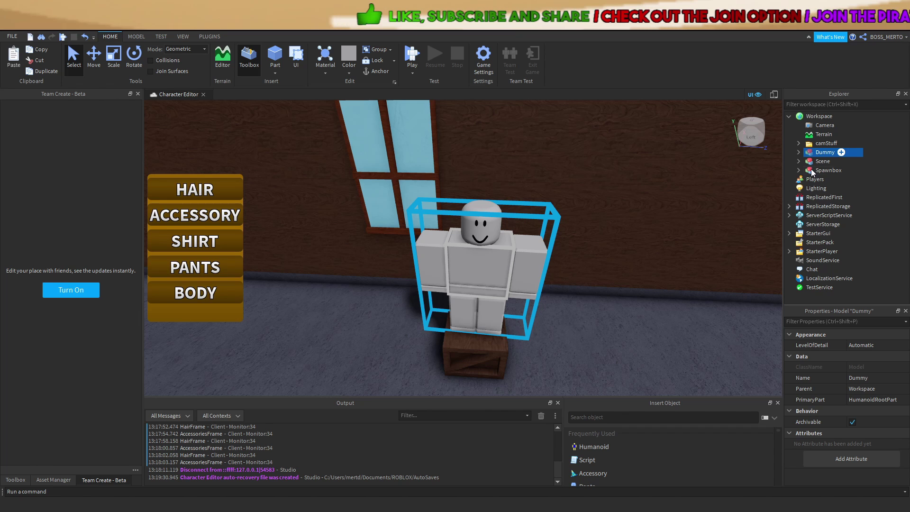
Insert an R15 Block Rig in the empty space away from the scene with the Rig Builder
right_drag(626, 208, 625, 208)
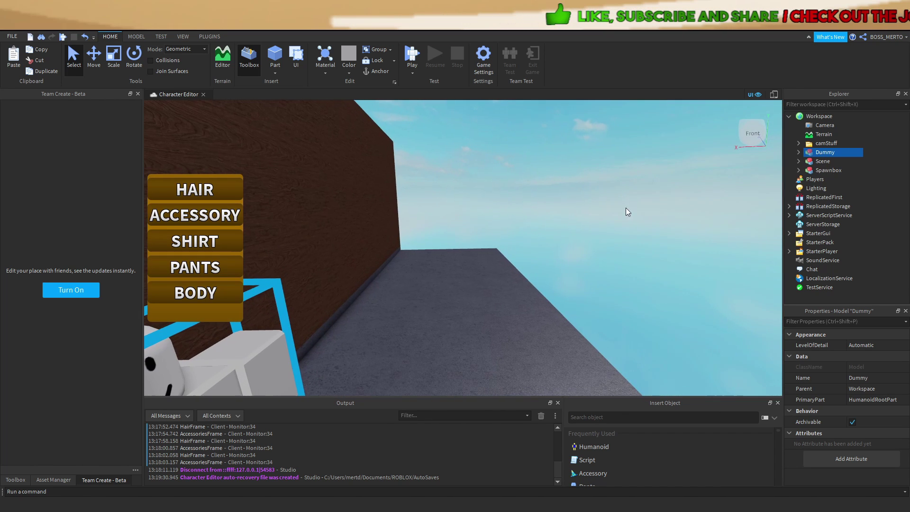
click(625, 208)
key(d)
right_drag(337, 156, 260, 142)
key(s)
right_drag(599, 209, 519, 161)
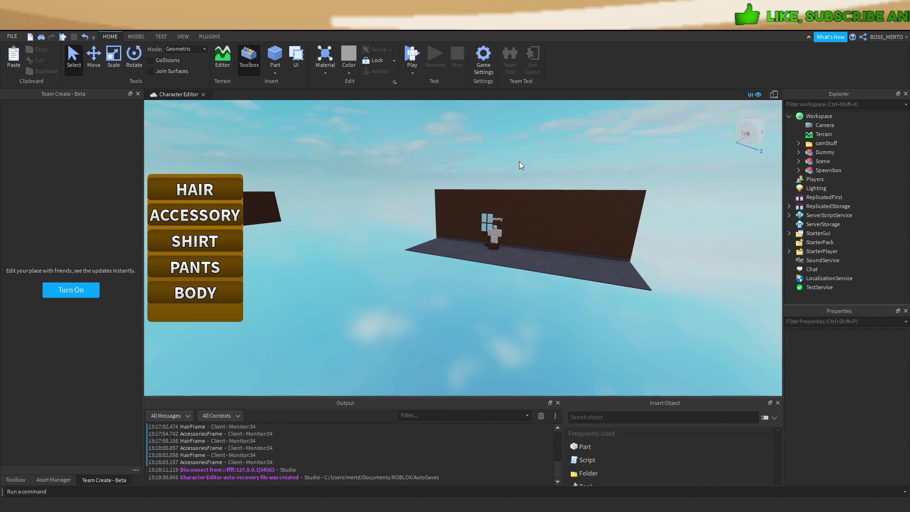
key(w)
click(209, 37)
right_drag(534, 234, 535, 234)
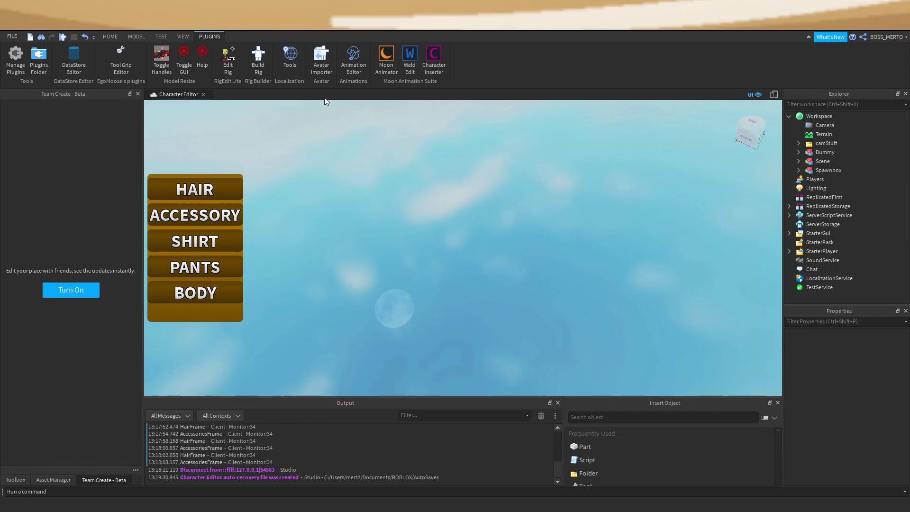
click(258, 59)
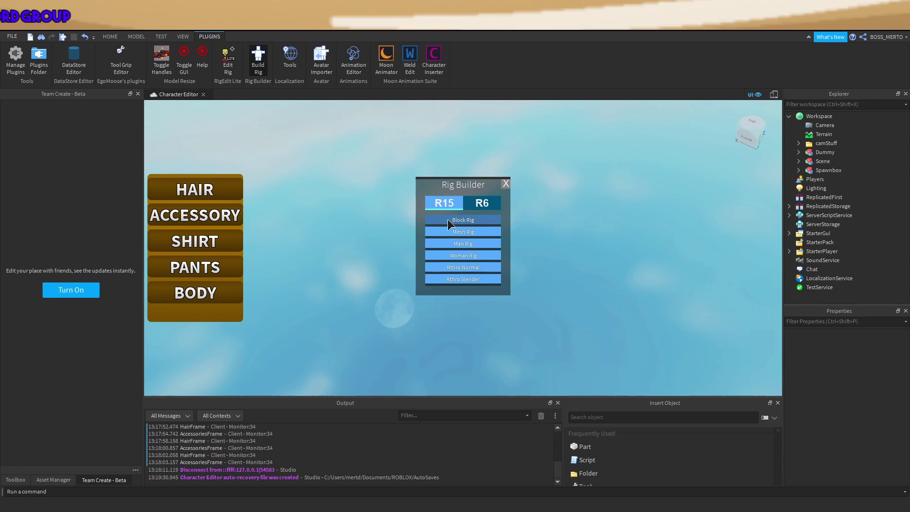
click(447, 219)
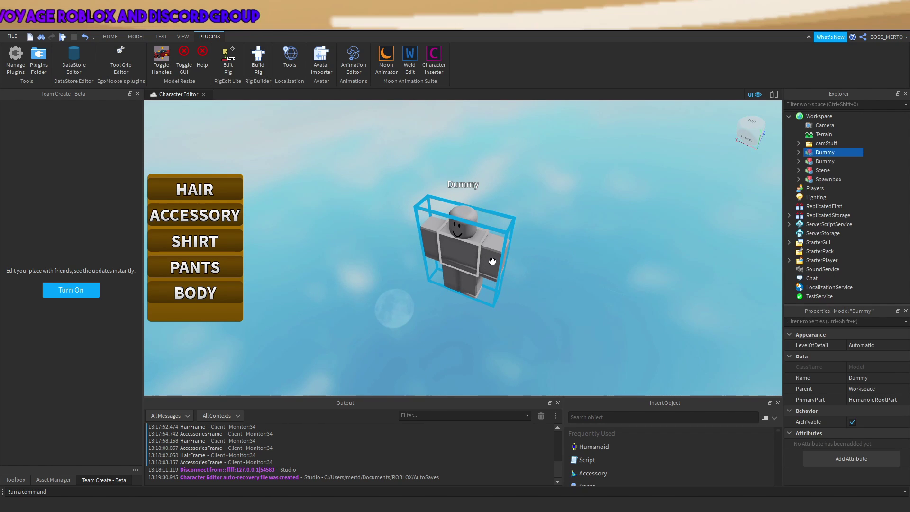
Delete the upper legs, lower legs and feet on both sides of the newly inserted Dummy
click(109, 37)
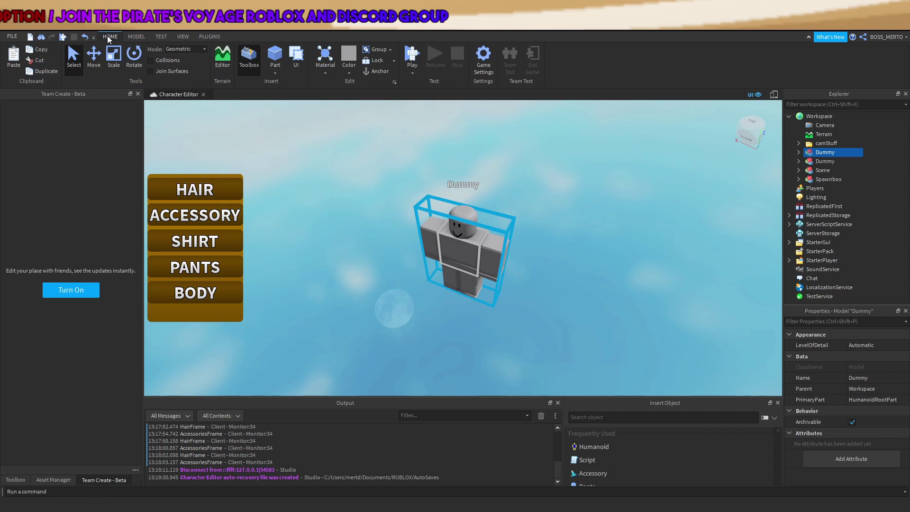
click(94, 55)
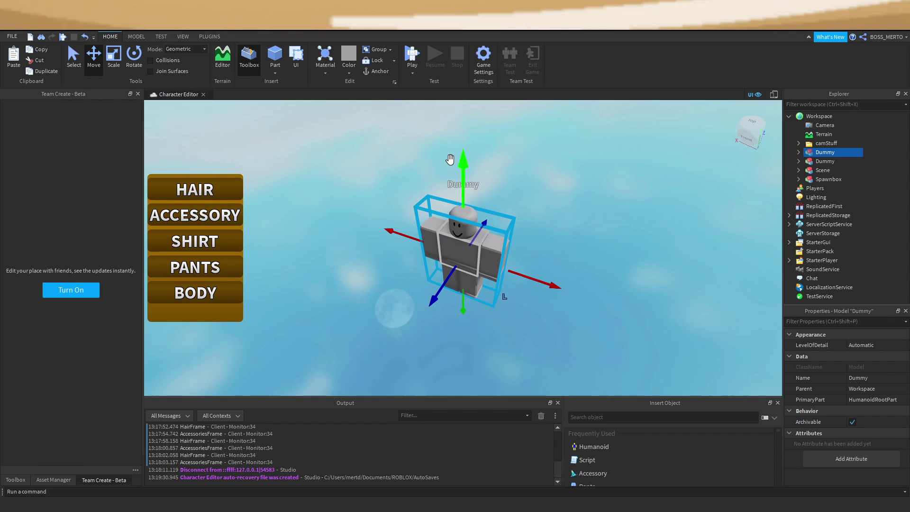
right_drag(568, 234, 784, 167)
click(799, 152)
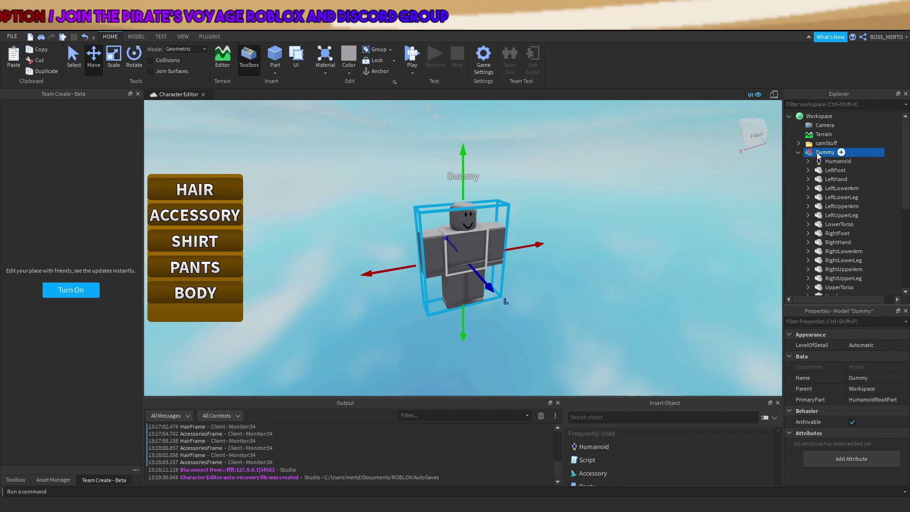
scroll(833, 245, down, 3)
click(832, 227)
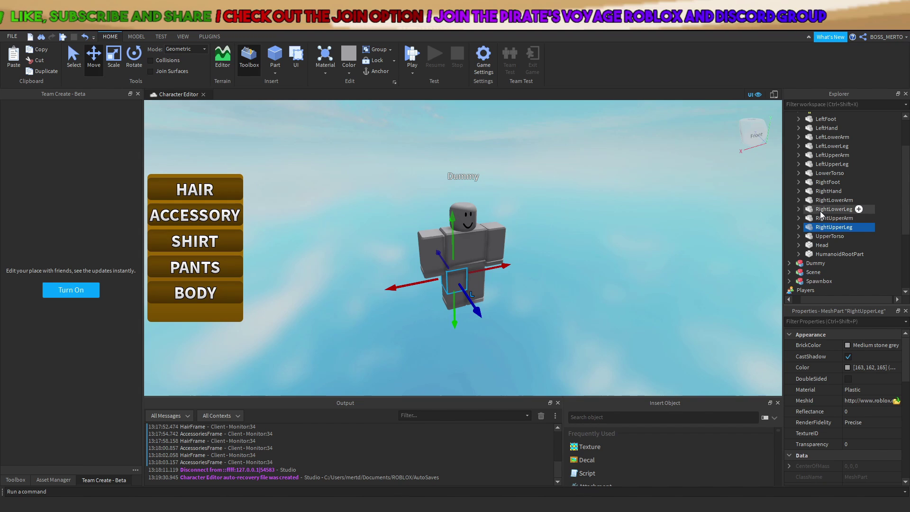
ctrl+click(832, 209)
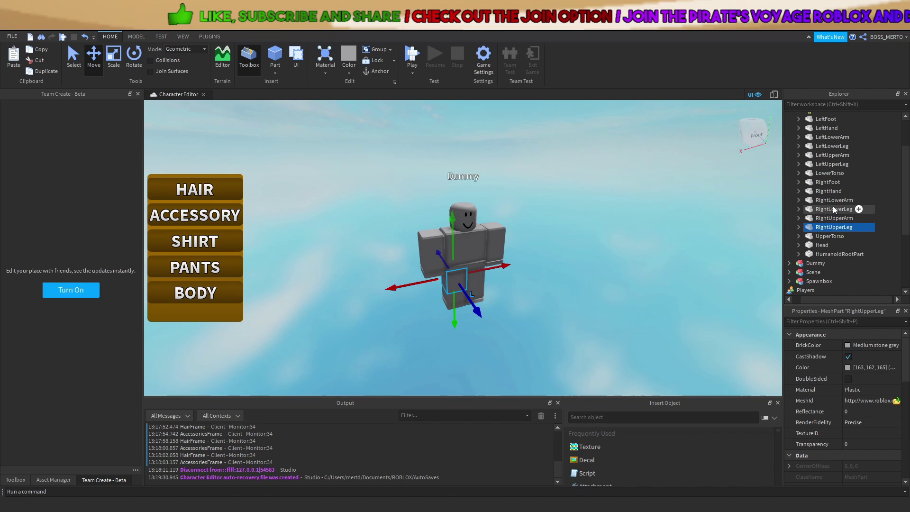
scroll(840, 195, up, 1)
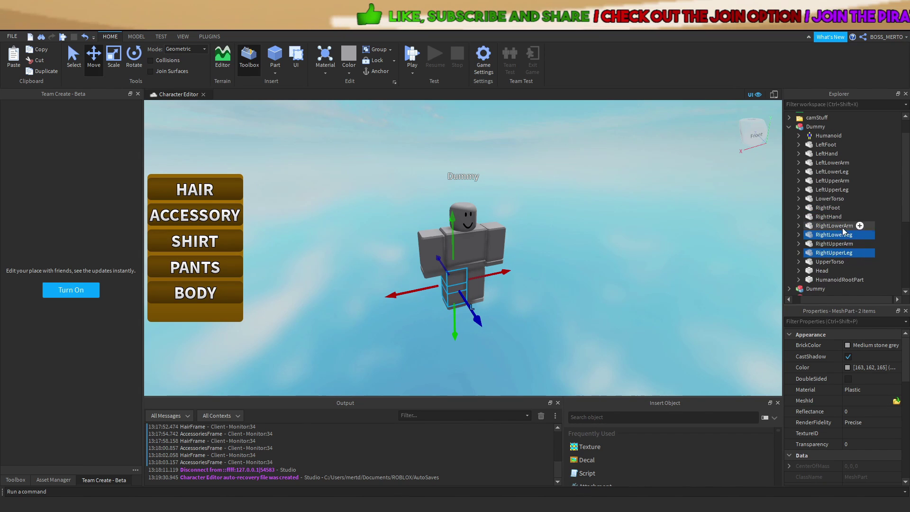
ctrl+click(834, 207)
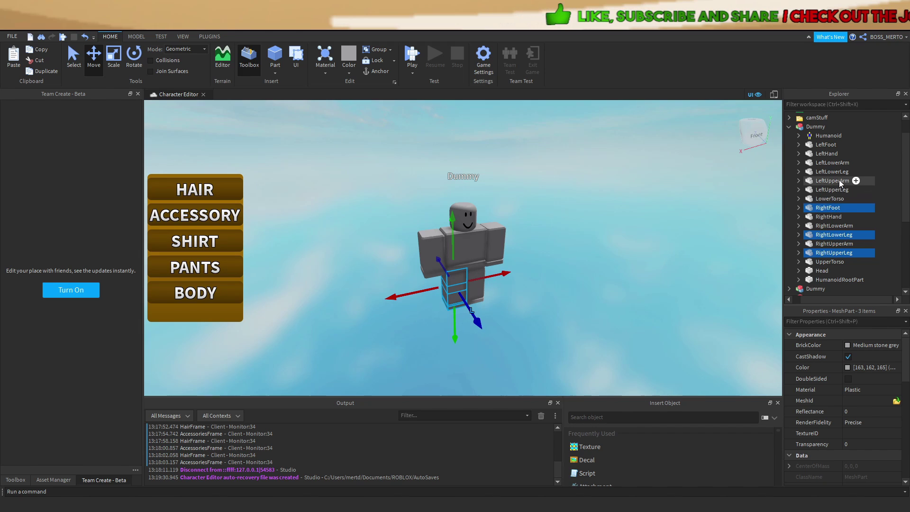
ctrl+click(832, 144)
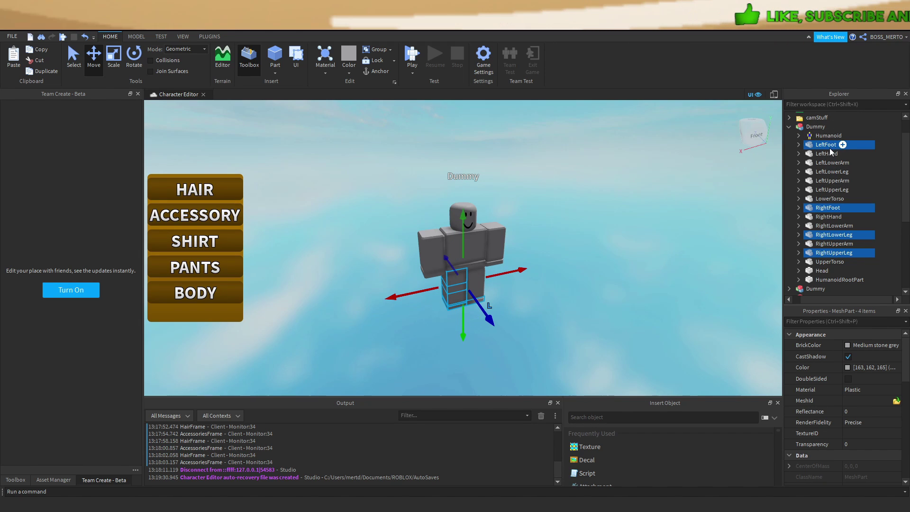
ctrl+click(842, 189)
ctrl+click(841, 173)
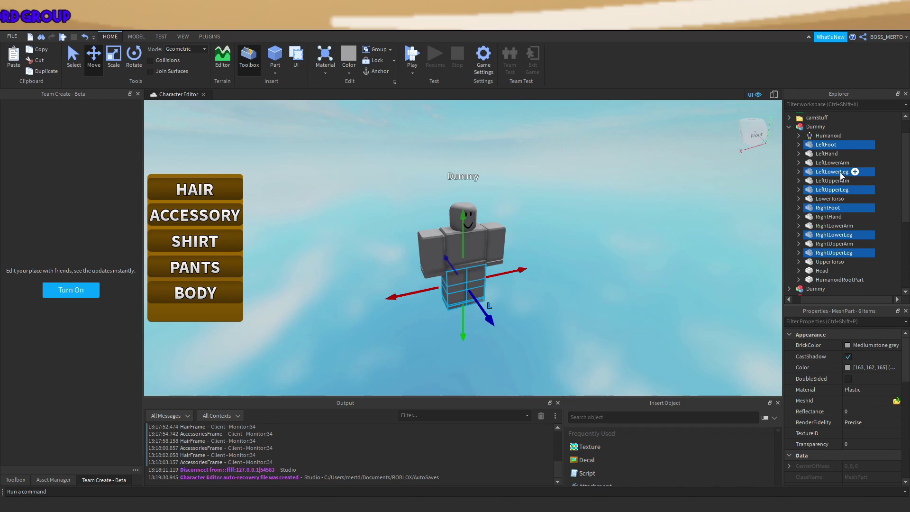
key(Delete)
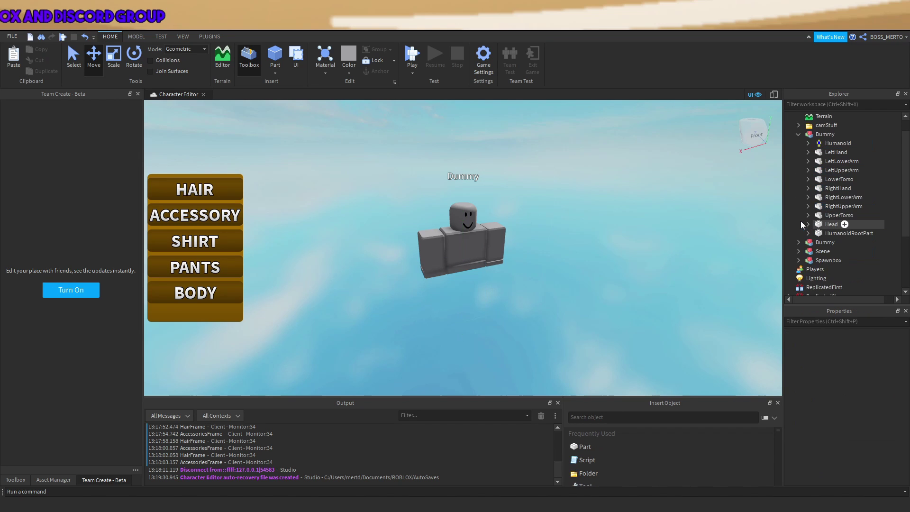
Delete the LeftLowerArm, LeftUpperArm and LeftHand parts from the new Dummy
click(841, 161)
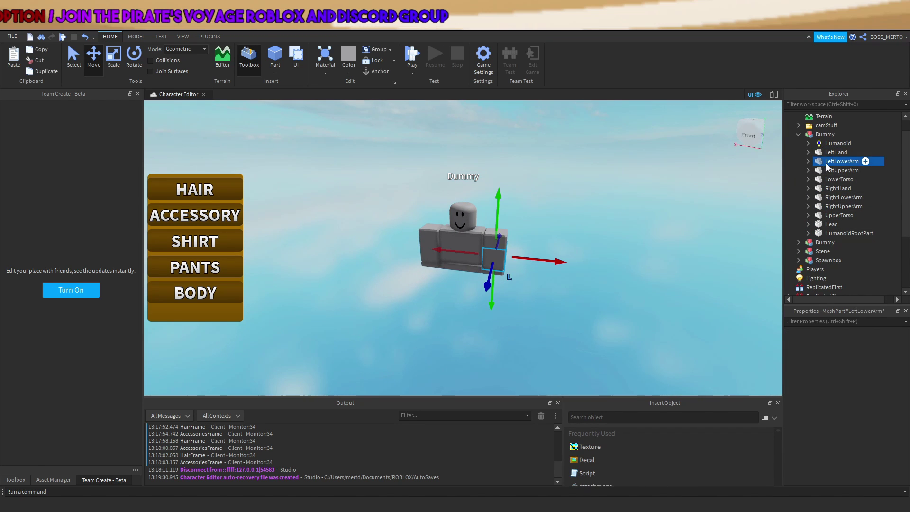
right_drag(628, 238, 624, 237)
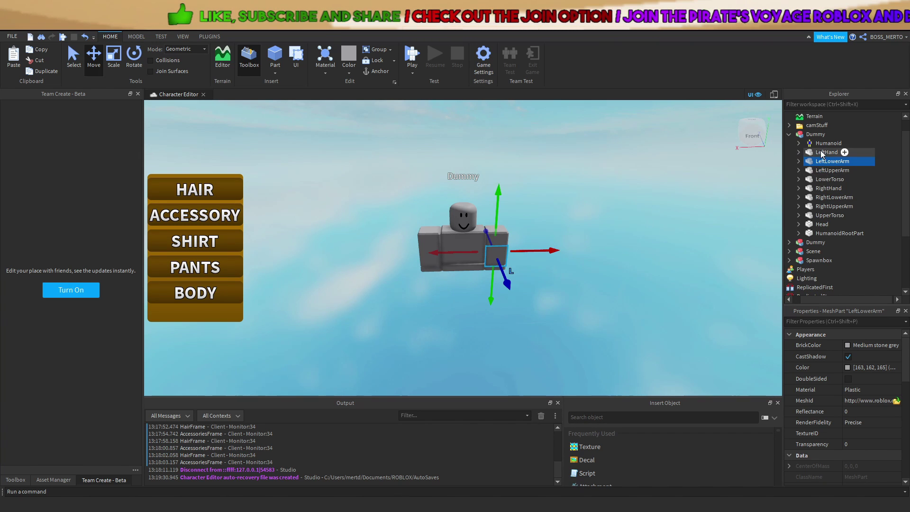
ctrl+click(818, 170)
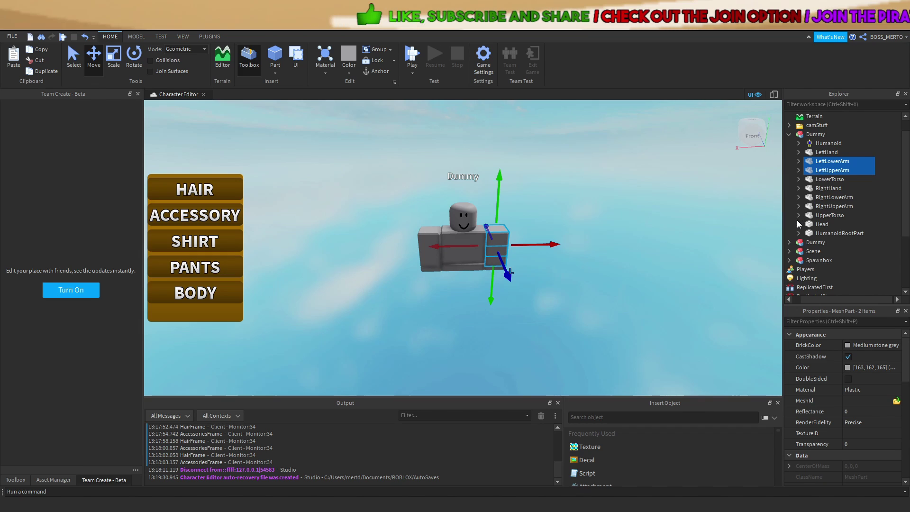
key(Delete)
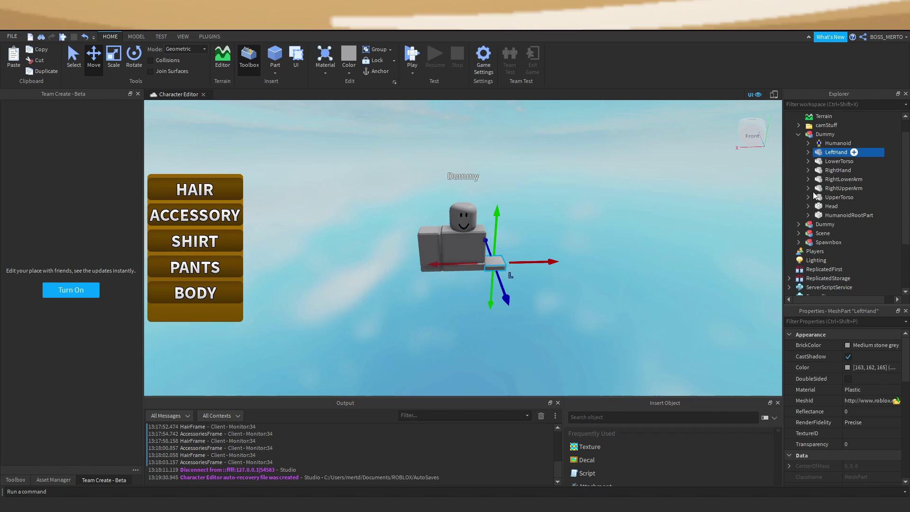
key(Delete)
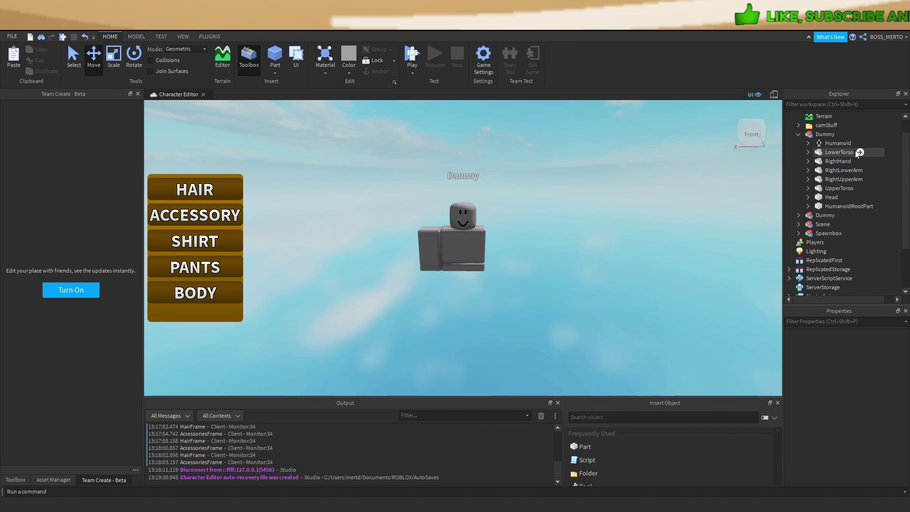
Move the new Dummy's head up off the body and shift UpperTorso and LowerTorso together sideways away from the right arm
click(837, 179)
click(561, 211)
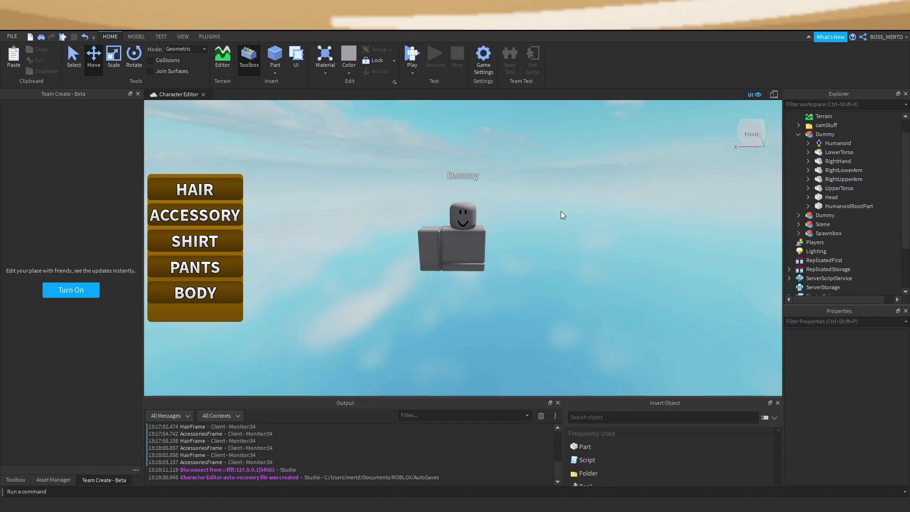
drag(463, 169, 467, 159)
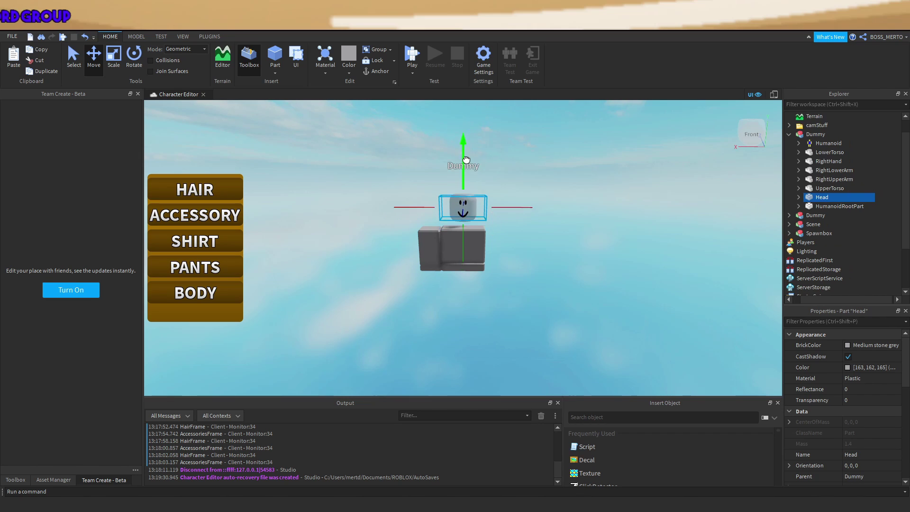
click(556, 148)
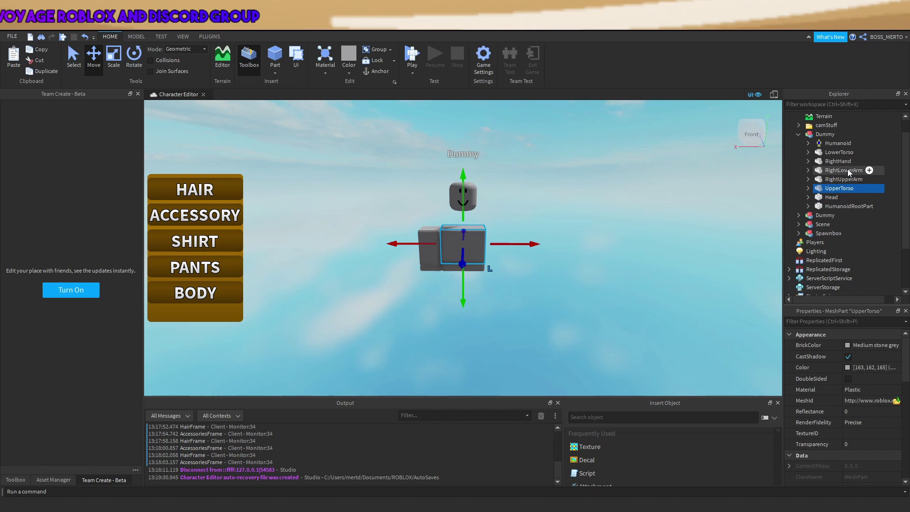
click(822, 156)
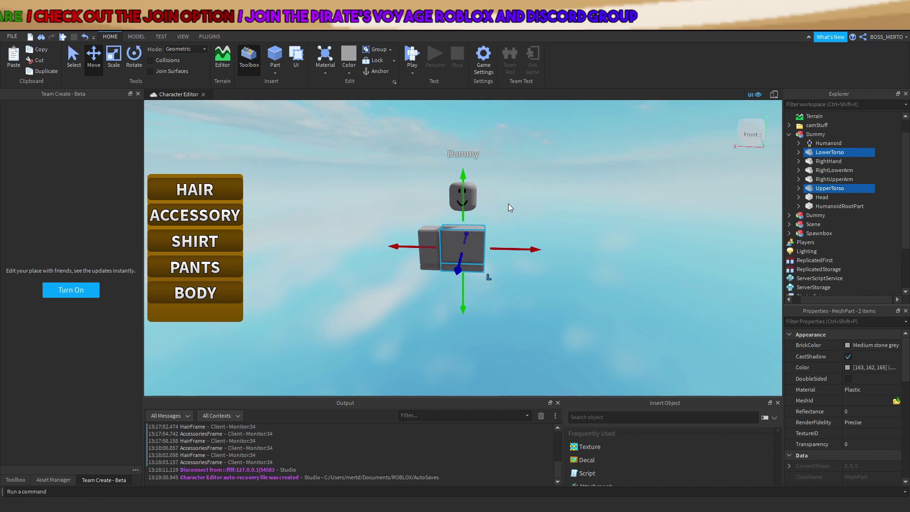
scroll(508, 204, up, 3)
click(627, 226)
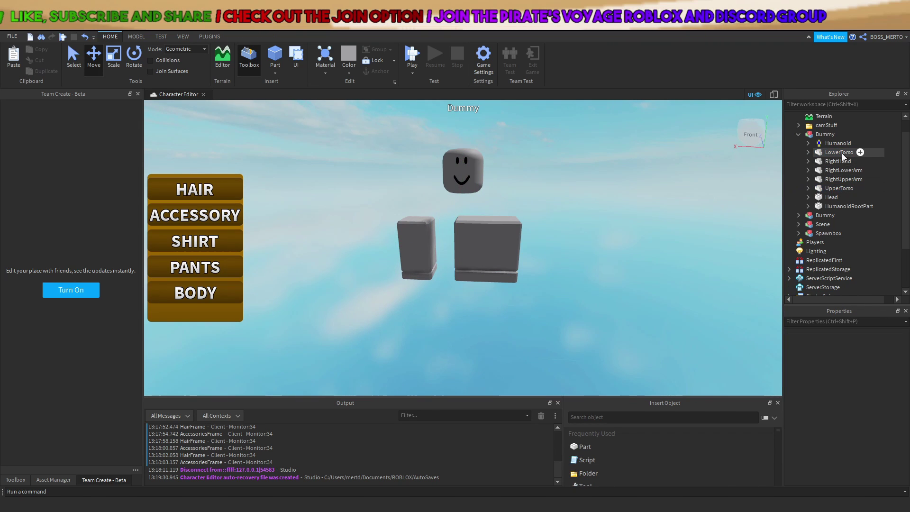
Examine the separated torso and right arm up close, especially the seam between UpperTorso and LowerTorso
click(842, 153)
click(612, 224)
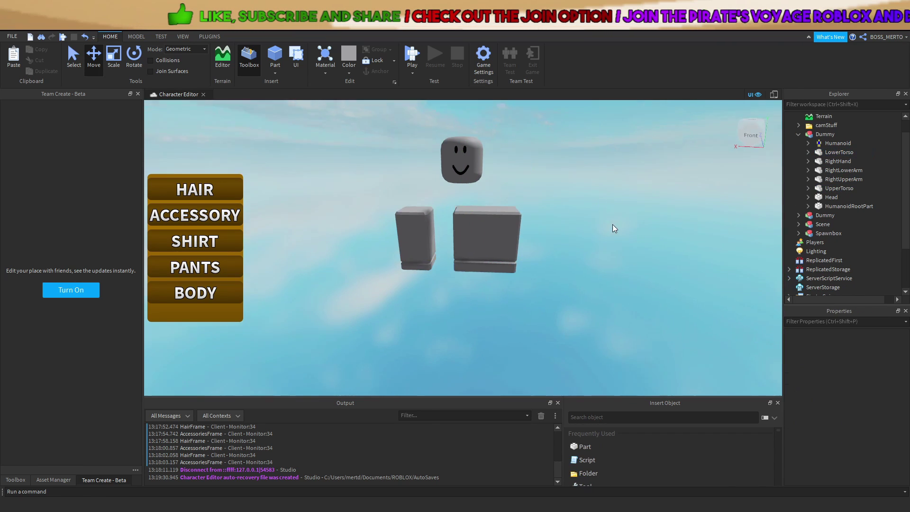
scroll(612, 224, up, 5)
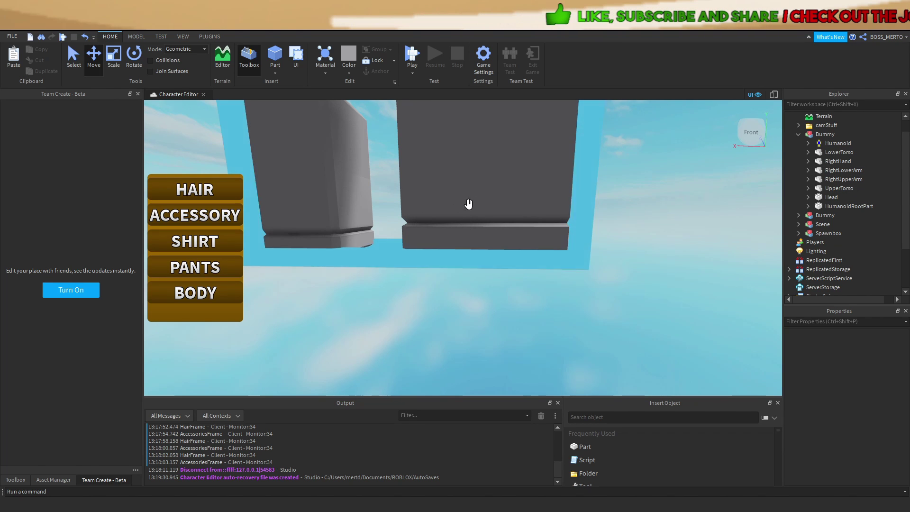
key(d)
right_drag(465, 299, 512, 326)
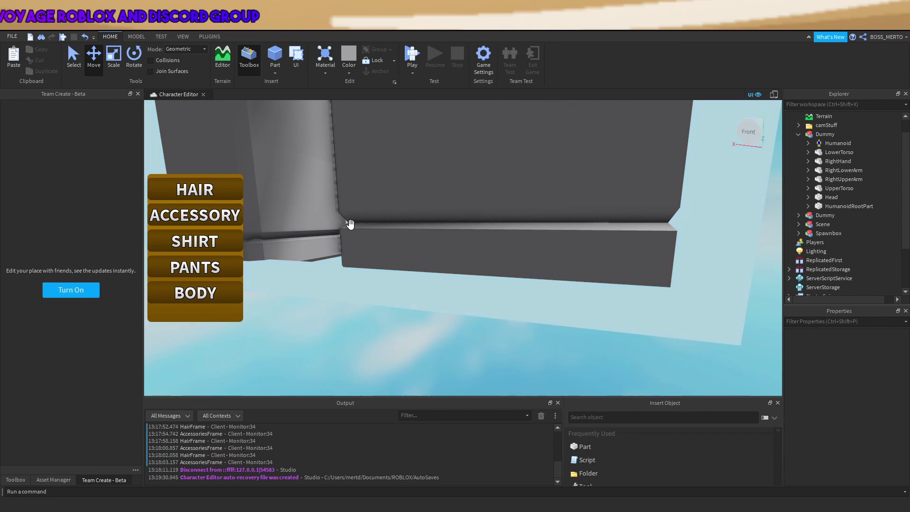
key(s)
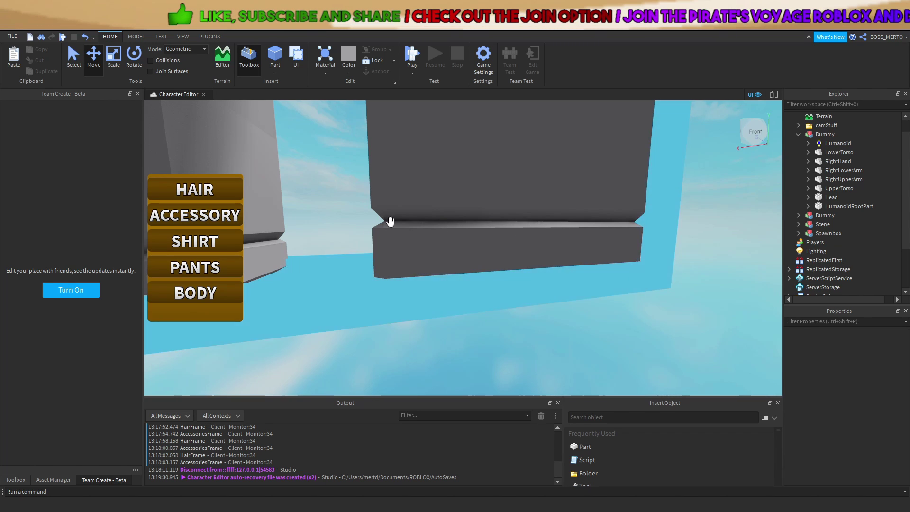
Move the new Dummy's LowerTorso straight down so a clear gap separates it from UpperTorso
click(823, 153)
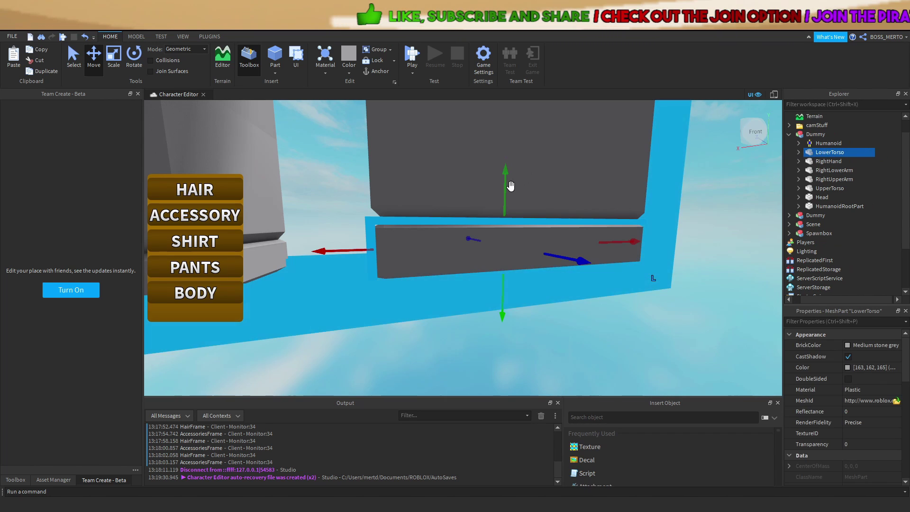
drag(507, 192, 509, 290)
click(680, 266)
right_drag(681, 266, 440, 327)
scroll(441, 327, down, 5)
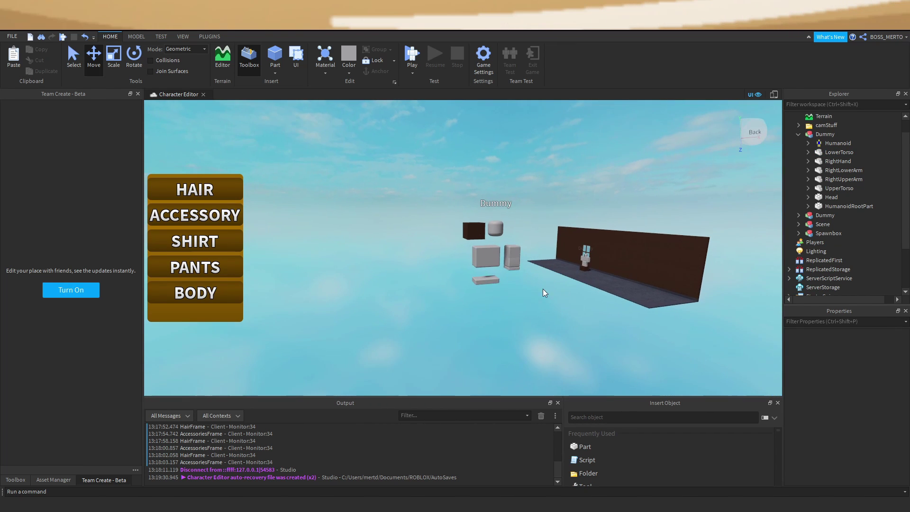
scroll(535, 303, up, 5)
right_drag(534, 303, 461, 293)
scroll(461, 293, up, 5)
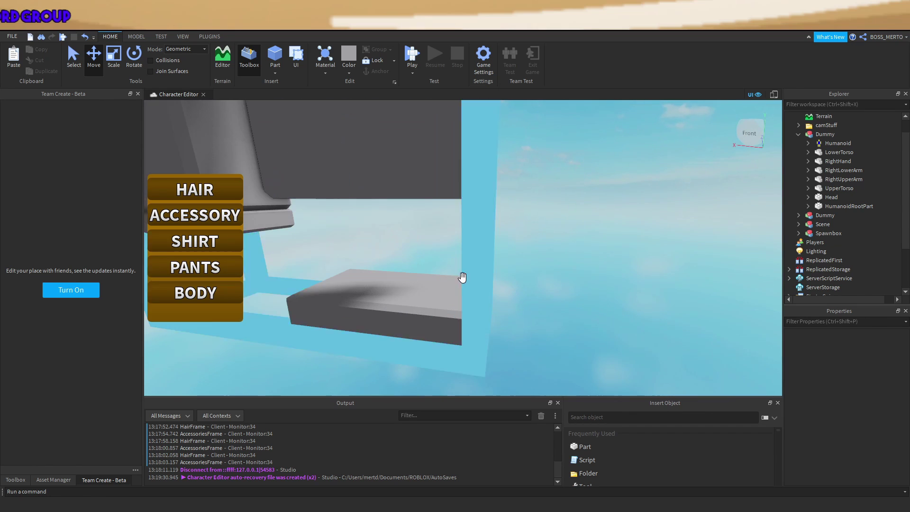
scroll(463, 279, down, 3)
scroll(546, 282, up, 2)
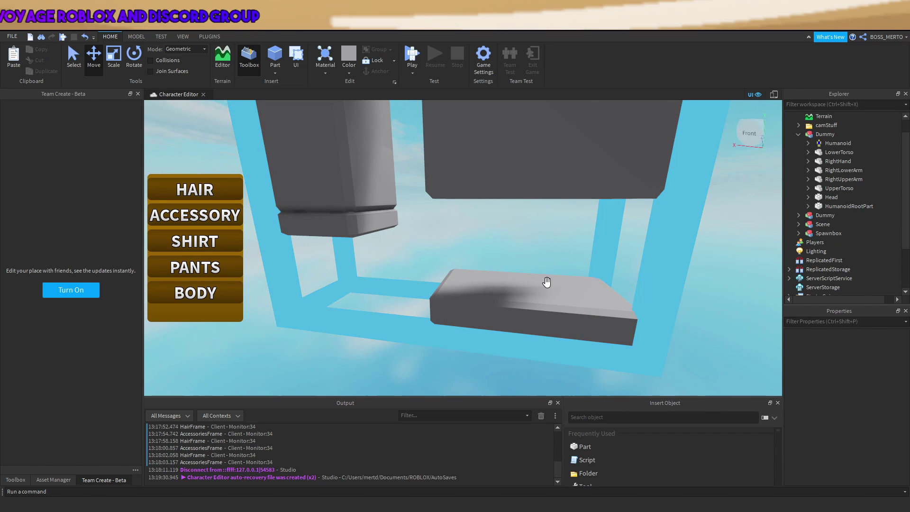
right_drag(449, 282, 681, 237)
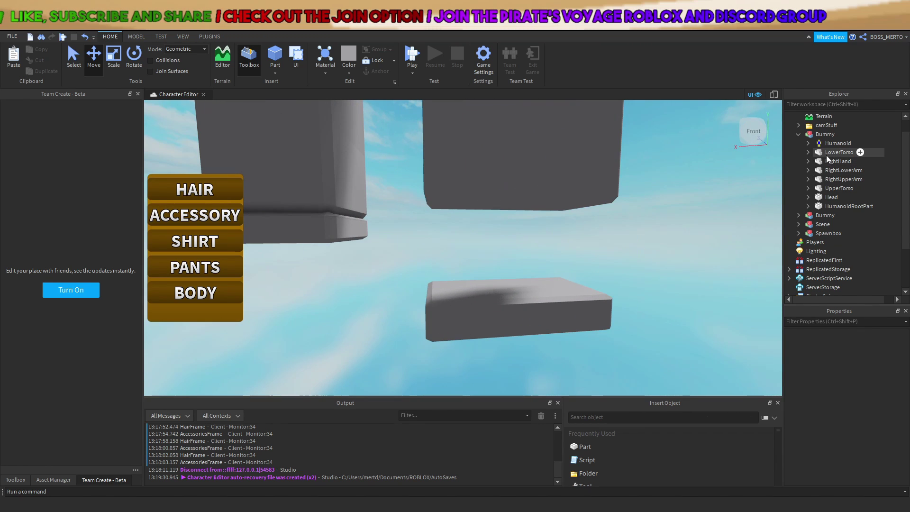
Shift RightUpperArm, RightLowerArm and RightHand together sideways away from the torso, and lower RightHand below the rest of the arm
scroll(616, 207, down, 3)
scroll(615, 207, down, 3)
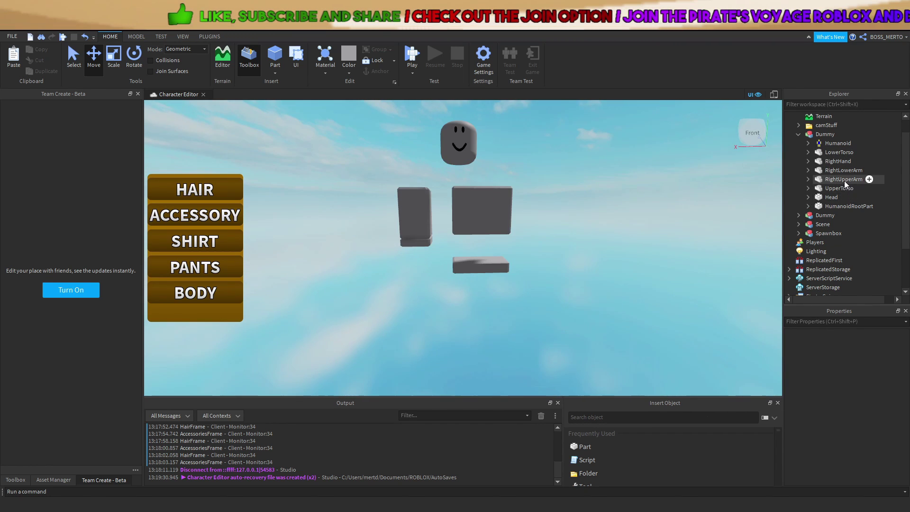
click(841, 179)
ctrl+click(843, 170)
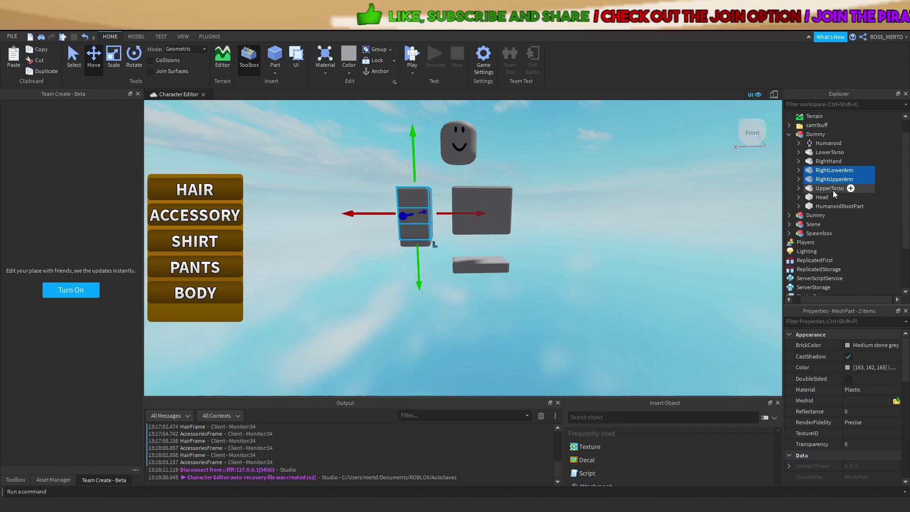
ctrl+click(824, 165)
drag(468, 216, 336, 235)
click(743, 227)
click(837, 165)
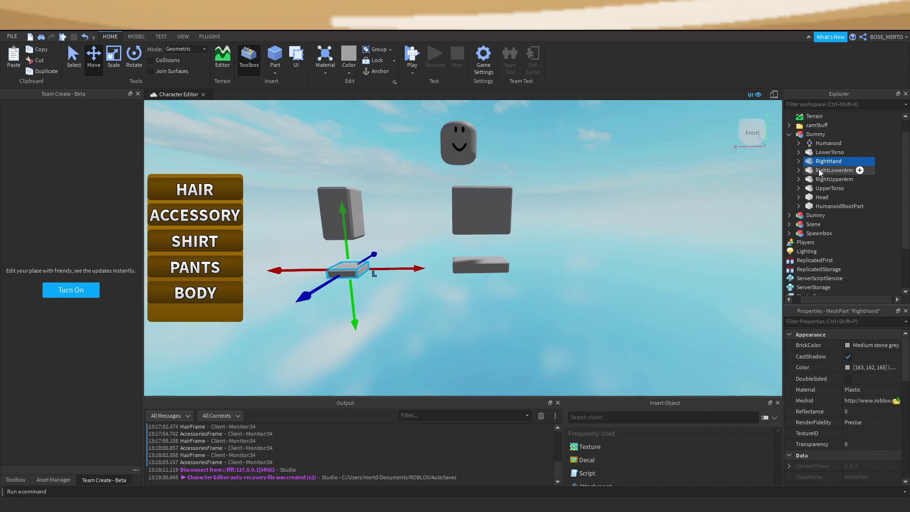
Try raising RightUpperArm away from RightLowerArm, and undo that move
drag(342, 175, 343, 133)
click(411, 190)
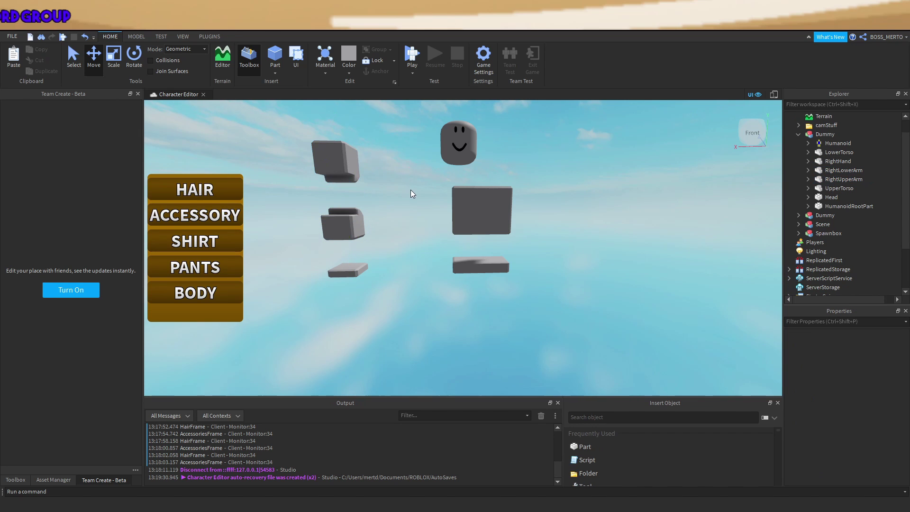
right_drag(411, 190, 419, 189)
scroll(546, 237, up, 3)
right_drag(547, 238, 575, 247)
scroll(534, 214, down, 5)
key(ctrl+z)
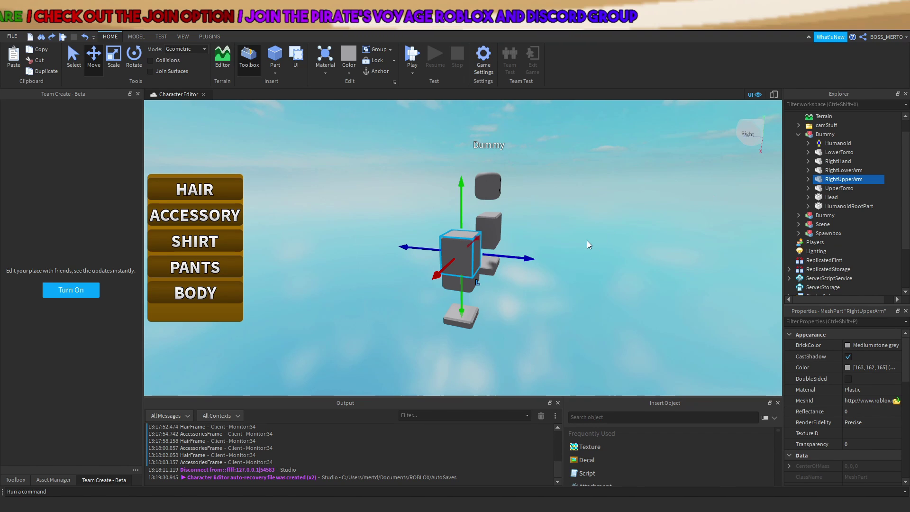
click(593, 246)
Examine the joined RightUpperArm and RightLowerArm from several sides, with RightLowerArm selected
right_drag(508, 217, 502, 230)
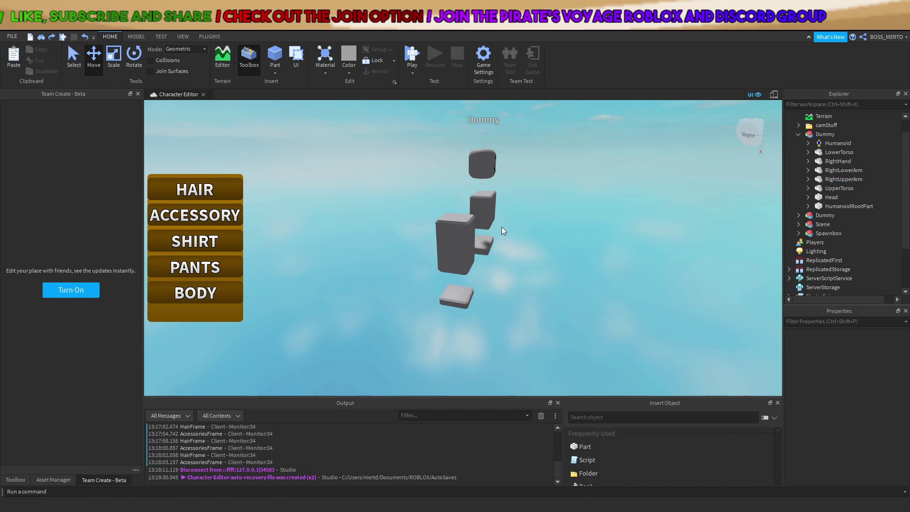
scroll(496, 228, up, 3)
right_drag(463, 321, 468, 307)
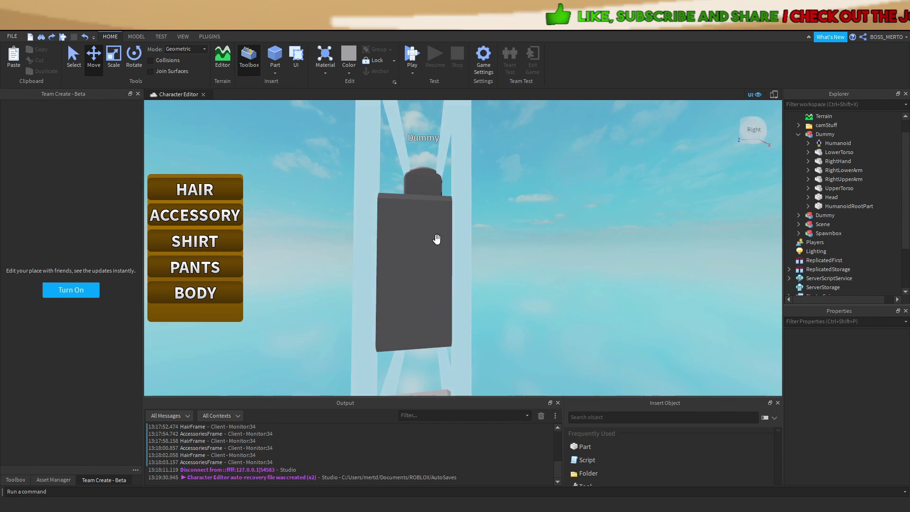
right_drag(513, 236, 491, 239)
click(836, 171)
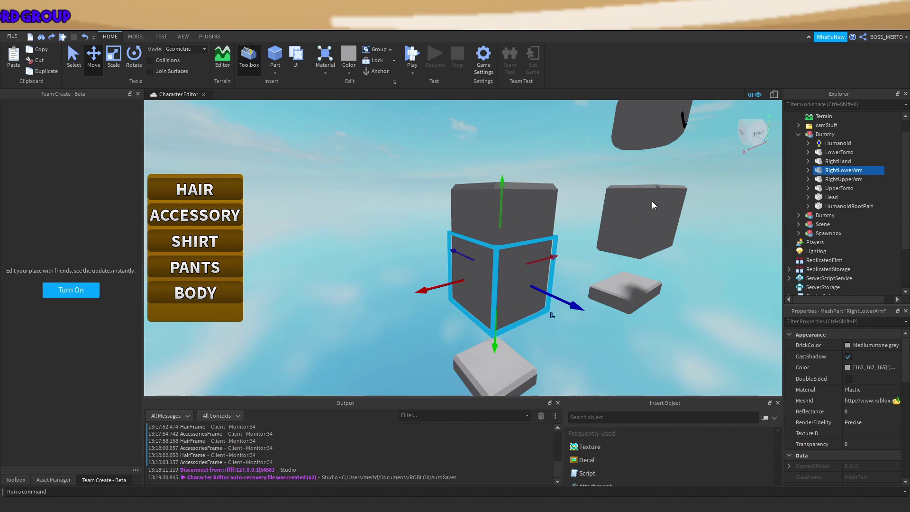
mouse_move(457, 318)
right_down()
mouse_move(534, 191)
mouse_move(502, 222)
mouse_move(427, 260)
mouse_move(460, 217)
mouse_move(390, 228)
mouse_move(421, 311)
mouse_move(451, 270)
mouse_move(428, 269)
mouse_move(461, 202)
mouse_move(467, 317)
right_up()
scroll(534, 190, up, 5)
drag(467, 317, 461, 255)
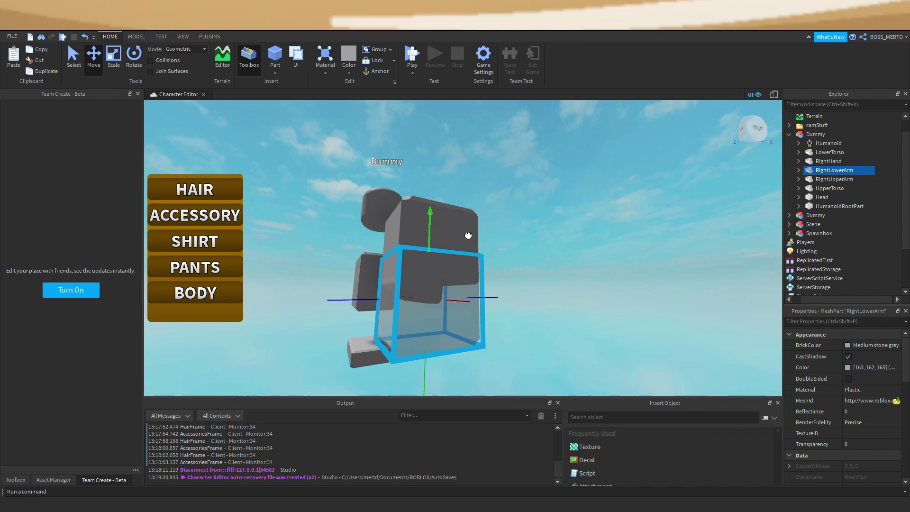
right_drag(531, 243, 531, 243)
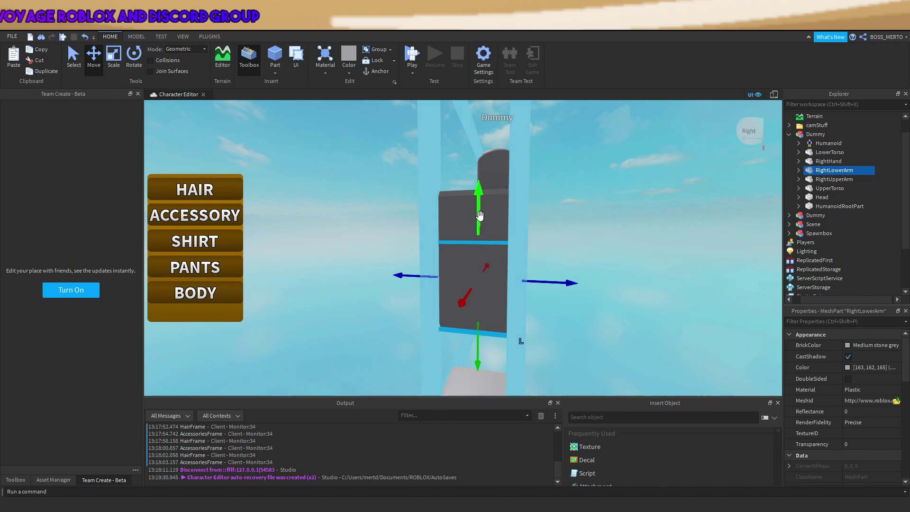
right_drag(596, 233, 596, 229)
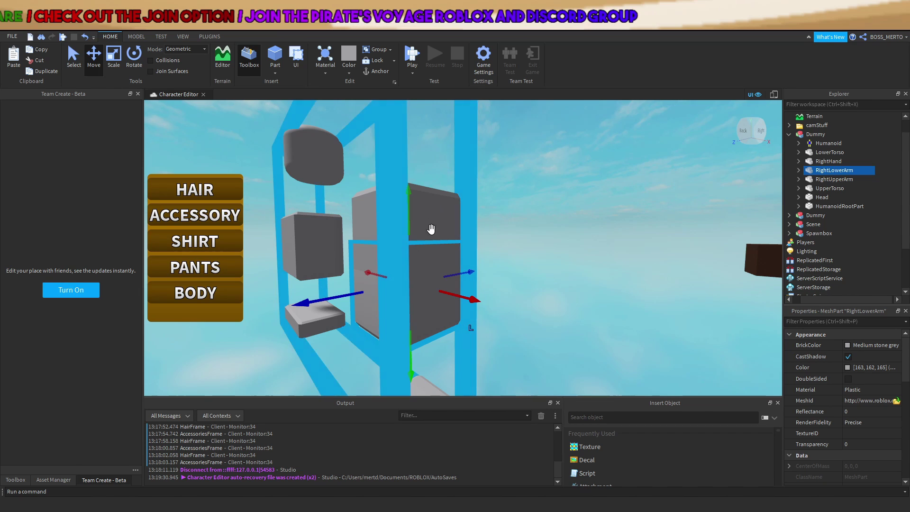
right_drag(482, 235, 482, 235)
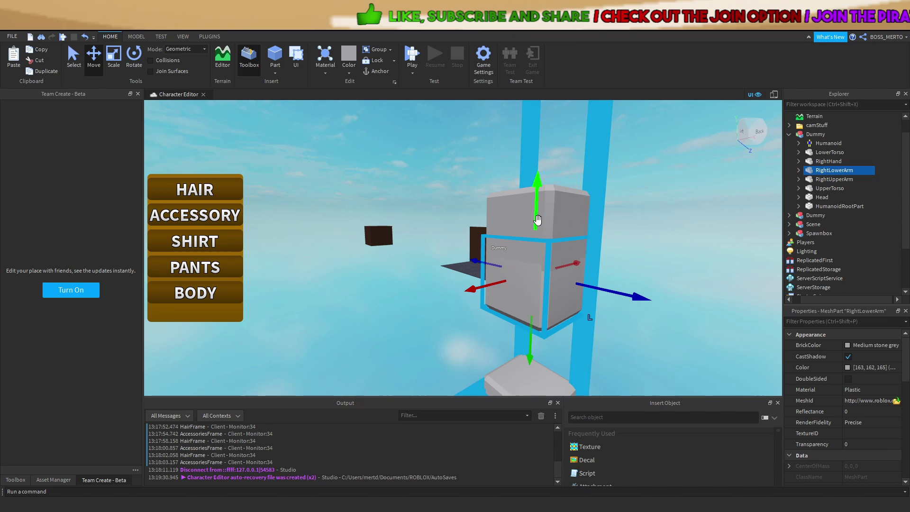
Move RightLowerArm down out of RightUpperArm so the shapes at the elbow can be inspected
drag(537, 219, 544, 261)
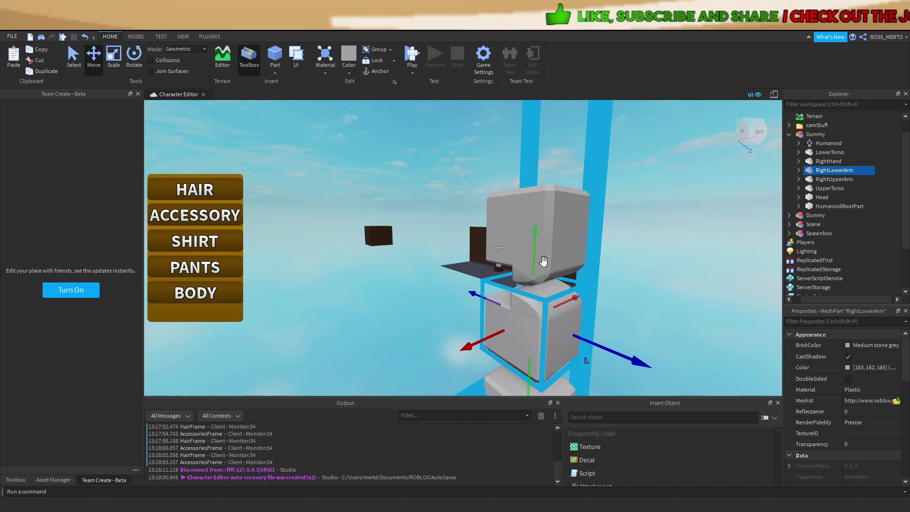
right_drag(543, 261, 550, 262)
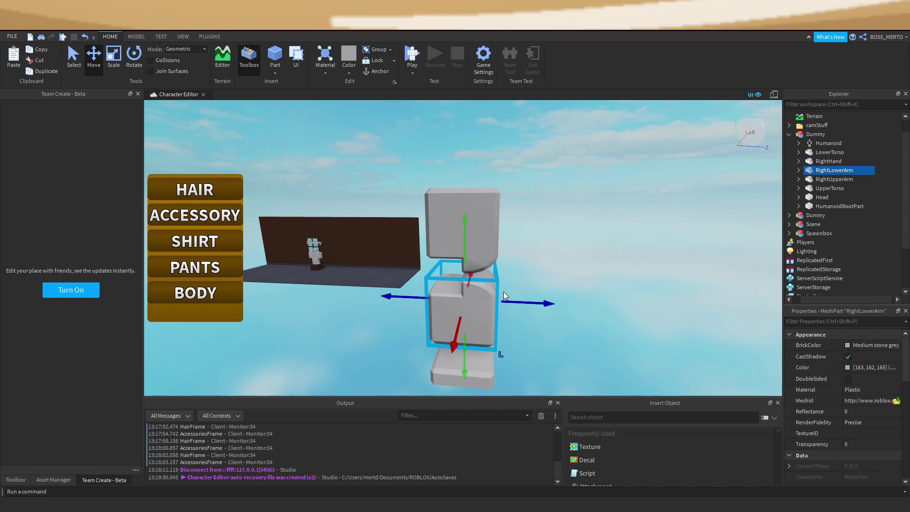
right_drag(465, 290, 457, 307)
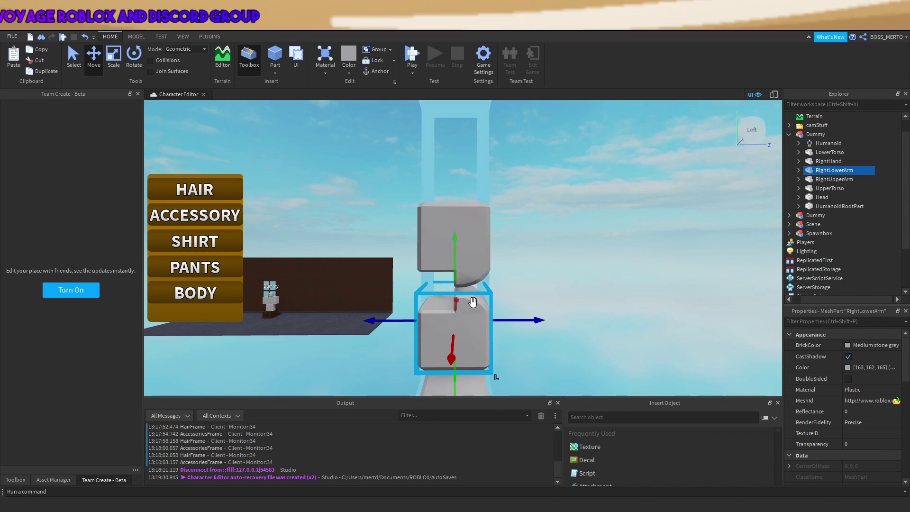
right_drag(501, 287, 505, 280)
scroll(525, 272, down, 5)
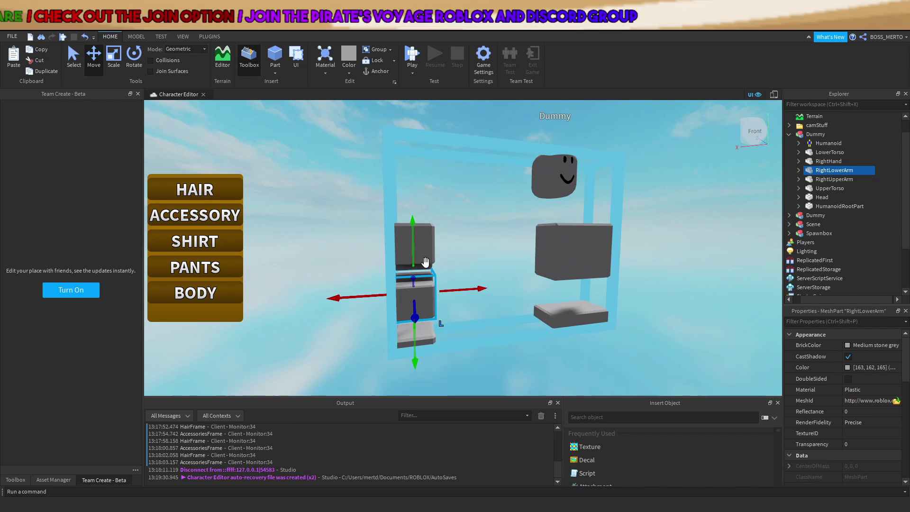
Move RightUpperArm up to widen the gap above RightLowerArm
click(834, 179)
drag(413, 191, 417, 138)
click(510, 261)
right_drag(510, 260, 497, 264)
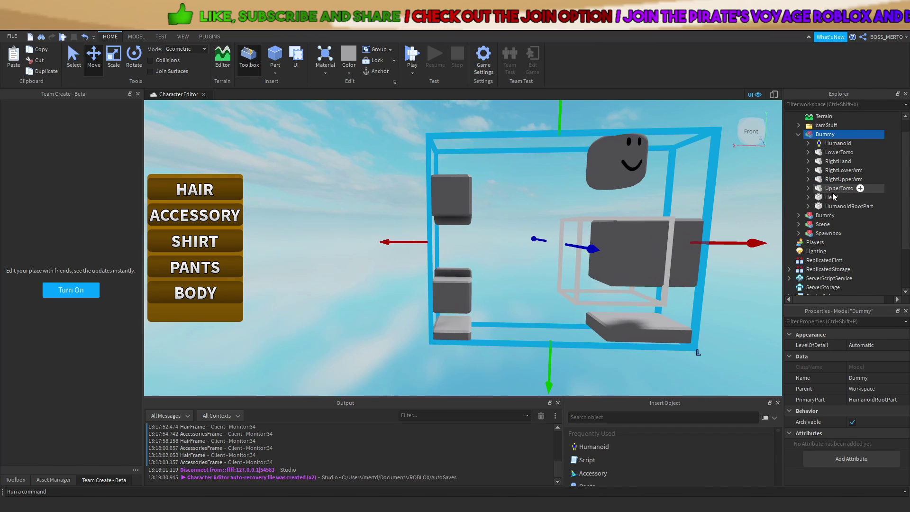
Raise RightLowerArm slightly so it sits clear of both RightHand and RightUpperArm
click(839, 170)
scroll(447, 235, down, 5)
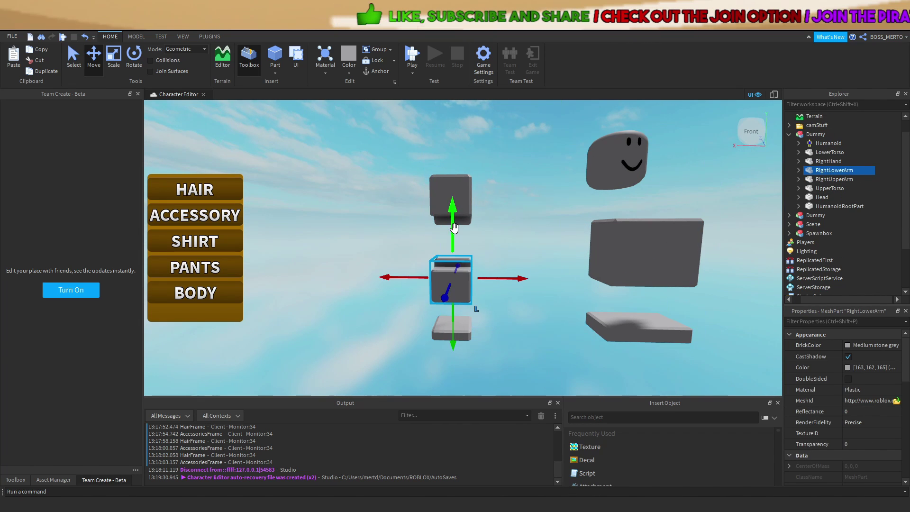
click(478, 265)
scroll(478, 264, down, 2)
scroll(479, 264, down, 2)
Select the whole separated Dummy model, collapse its part hierarchy and clear the selection
click(504, 251)
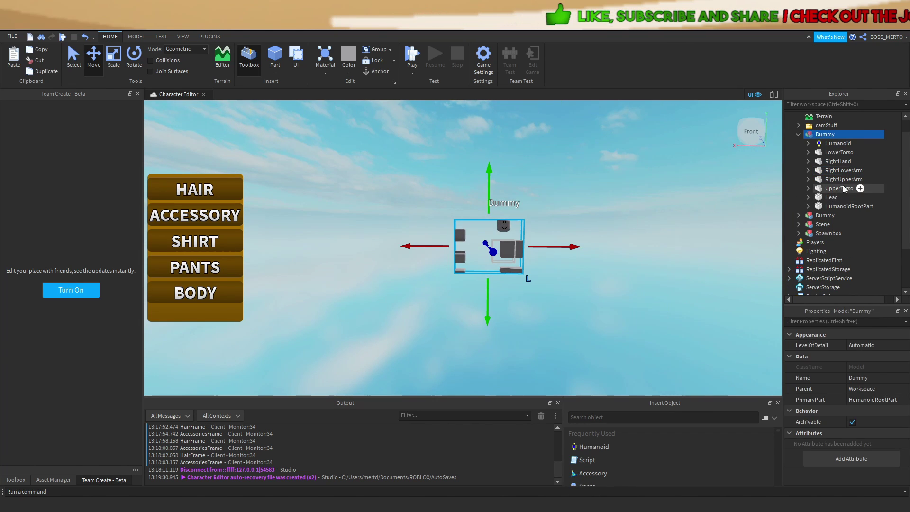
key(w)
click(799, 135)
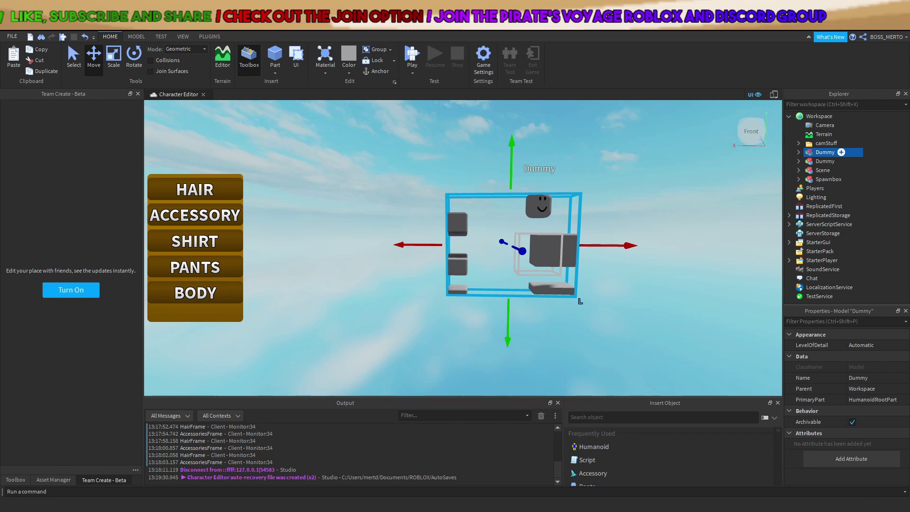
click(373, 189)
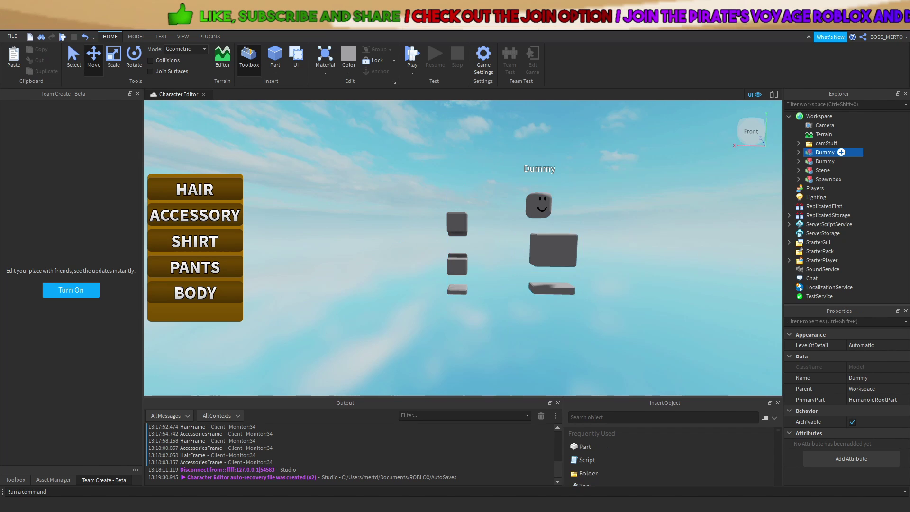
right_drag(380, 189, 372, 187)
scroll(374, 190, up, 6)
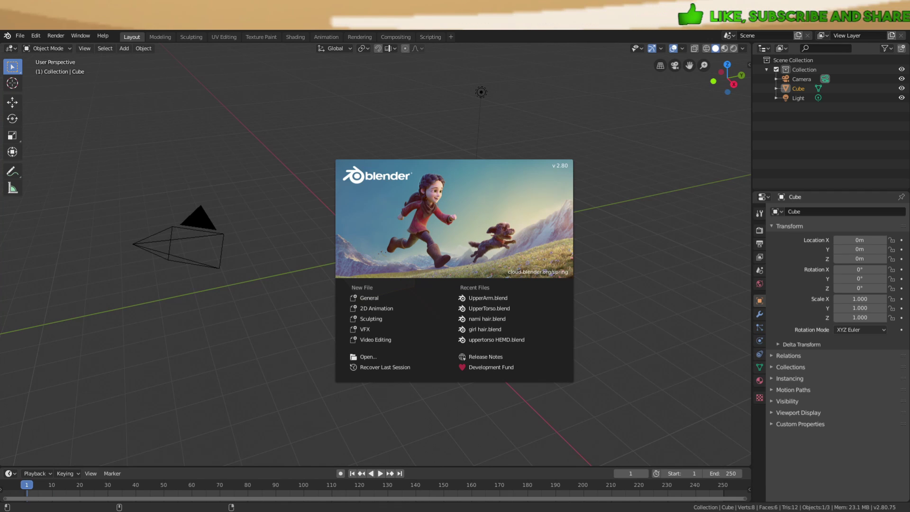
Switch to Blender, dismiss the splash screen, enable Screencast Keys for the viewport and hide the sidebar again
click(751, 64)
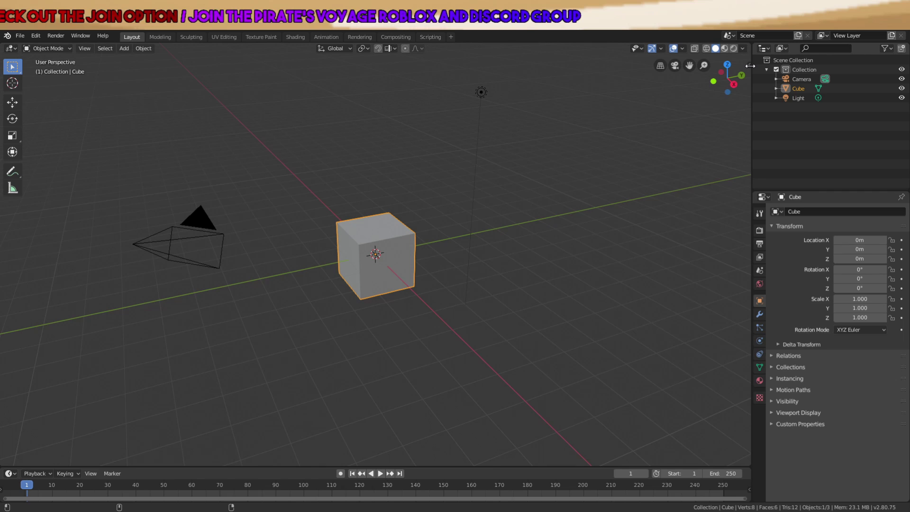
click(751, 66)
click(746, 134)
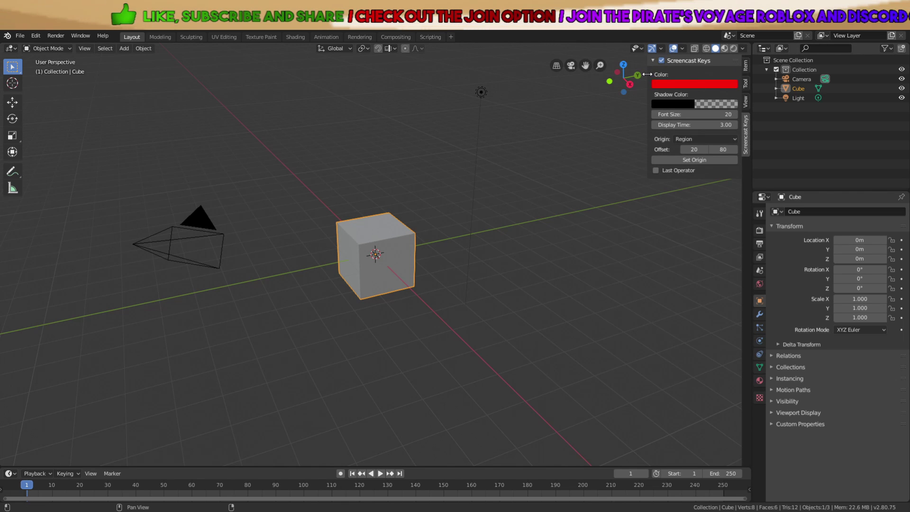
drag(649, 69, 743, 79)
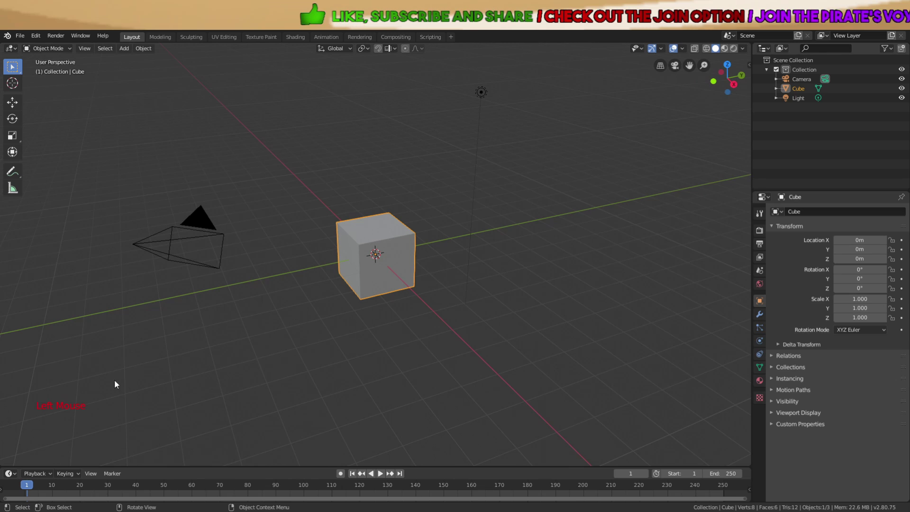
right_click(317, 375)
middle_drag(292, 266, 281, 240)
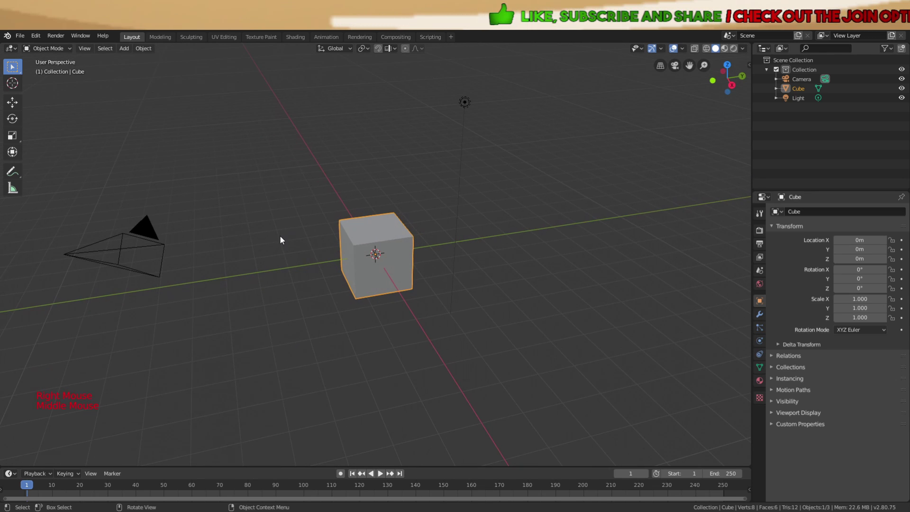
key(s)
key(Escape)
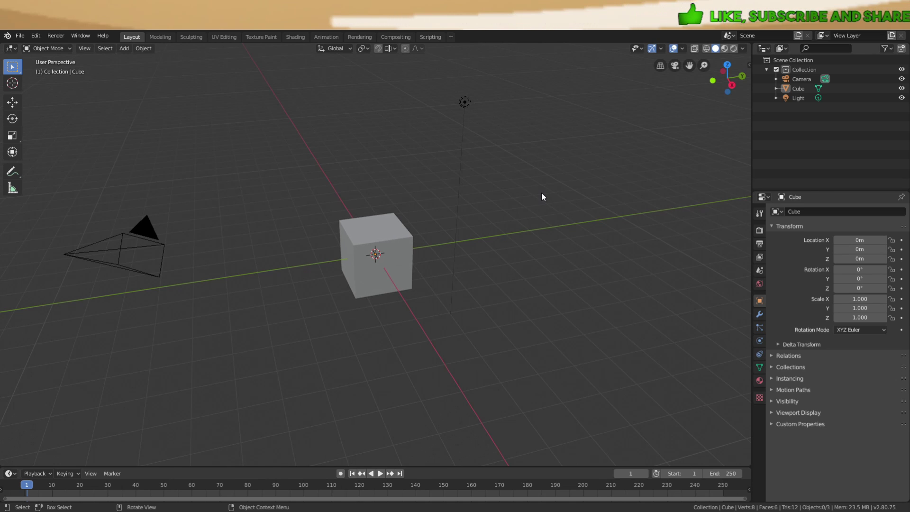
Select all default scene objects, including the cube, camera and light, and delete them
scroll(532, 218, down, 1)
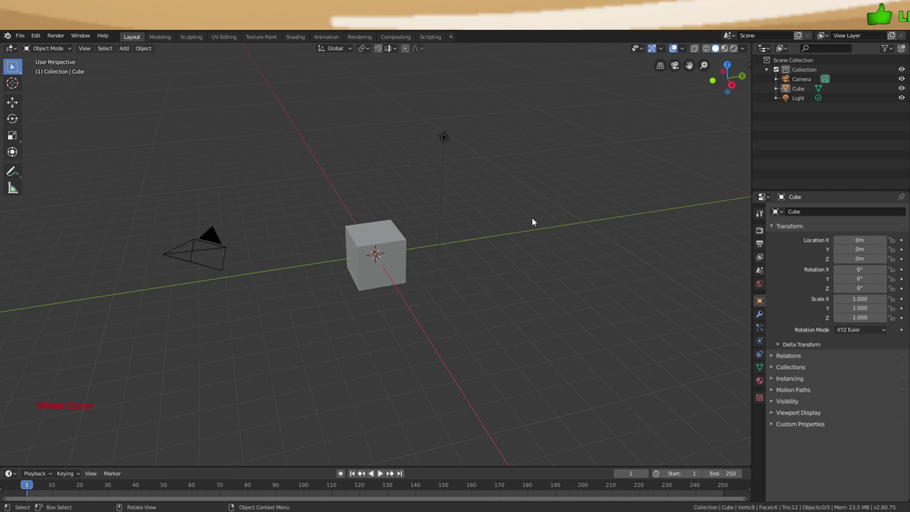
key(a)
key(x)
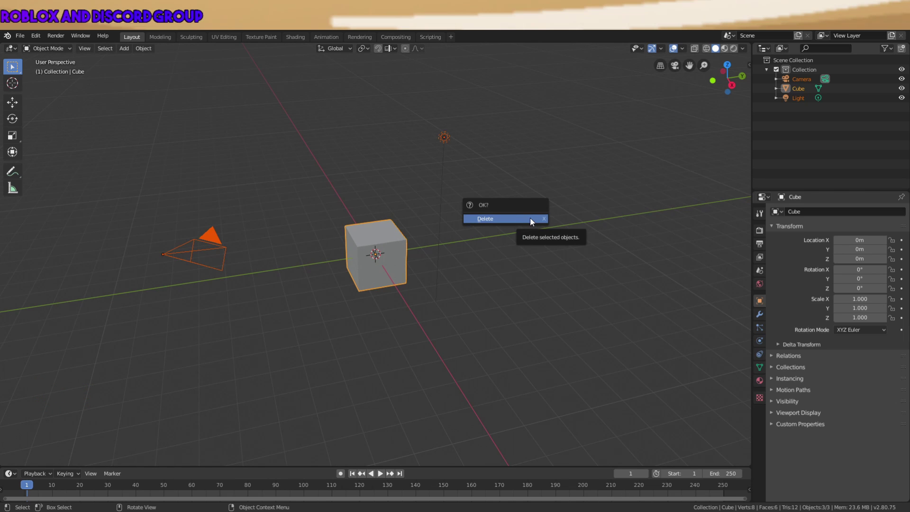
click(530, 218)
Import the exported dummy model as a Wavefront OBJ file
click(19, 36)
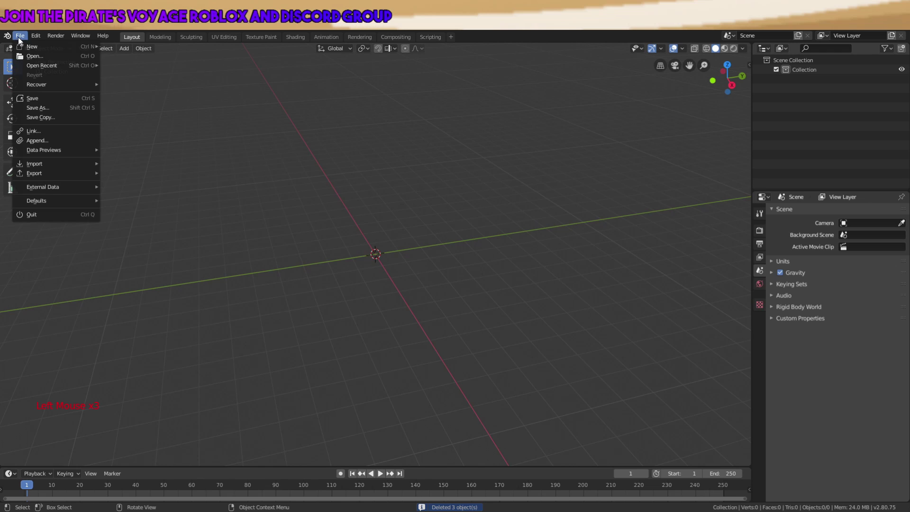
mouse_move(78, 163)
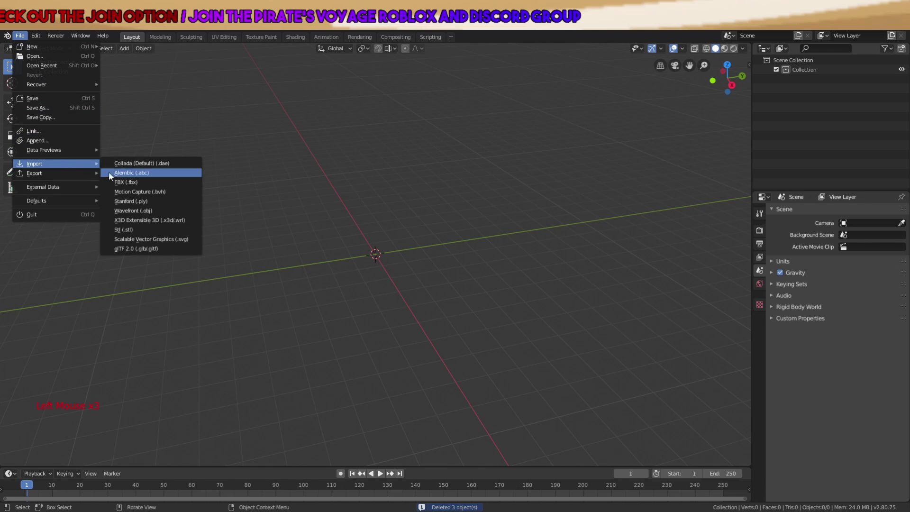
click(133, 211)
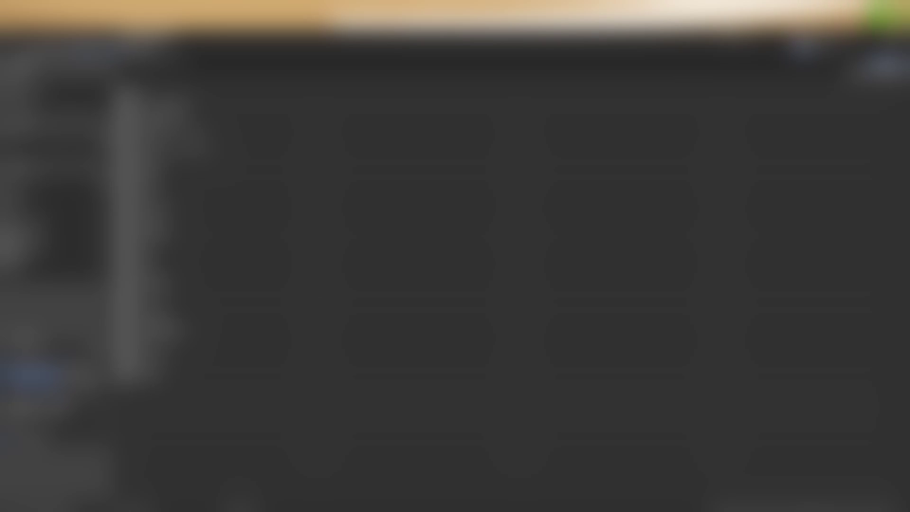
click(51, 134)
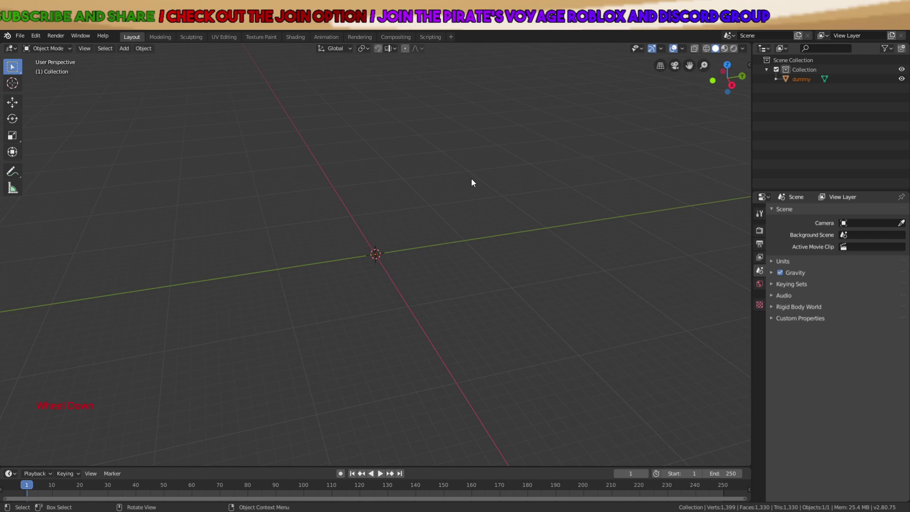
Run Set Origin on the imported dummy to move its geometry to the world origin
scroll(475, 183, down, 1)
scroll(480, 185, up, 5)
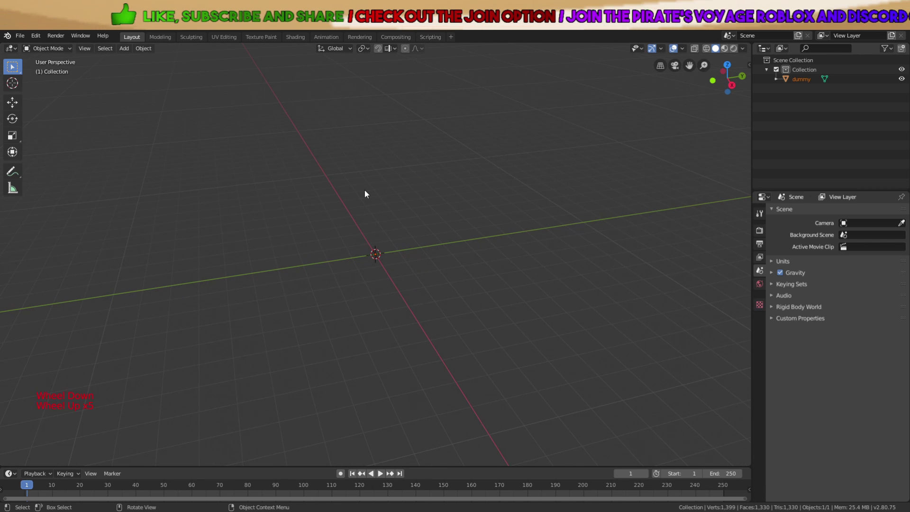
scroll(406, 194, down, 14)
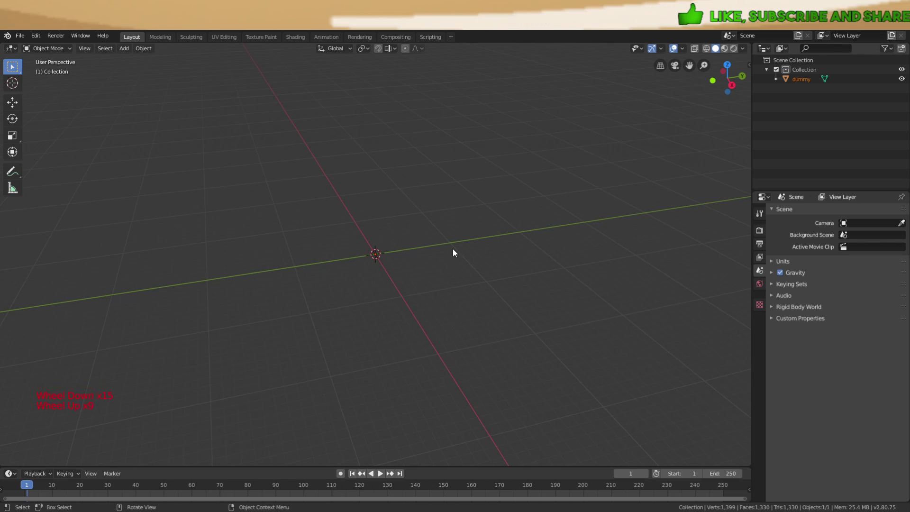
key(space)
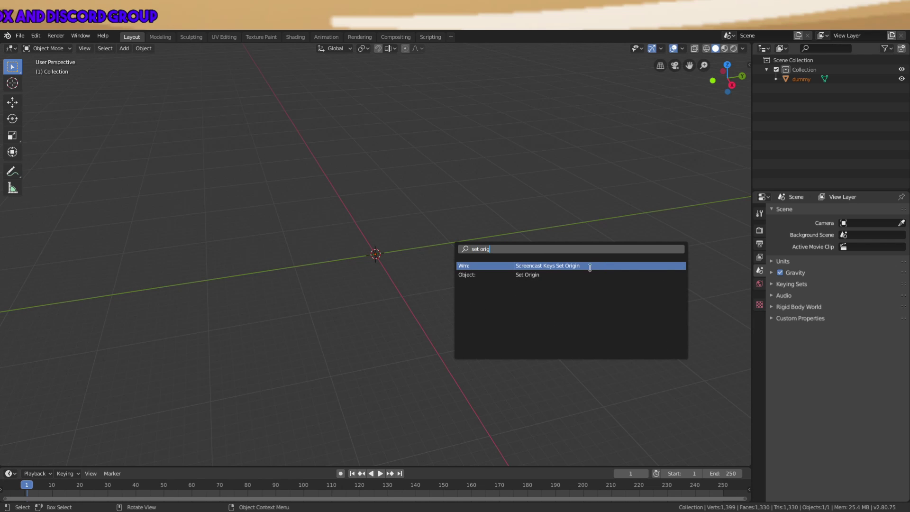
click(548, 276)
click(507, 280)
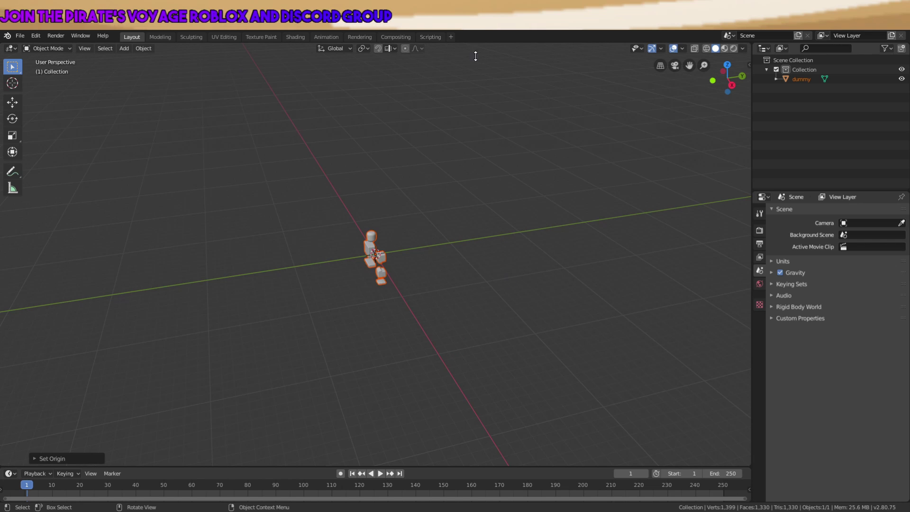
Raise the dummy along the Z axis so its parts sit above the grid, and clear the selection
scroll(412, 246, up, 5)
middle_drag(412, 246, 360, 240)
middle_drag(420, 248, 359, 204)
key(g)
key(z)
click(378, 204)
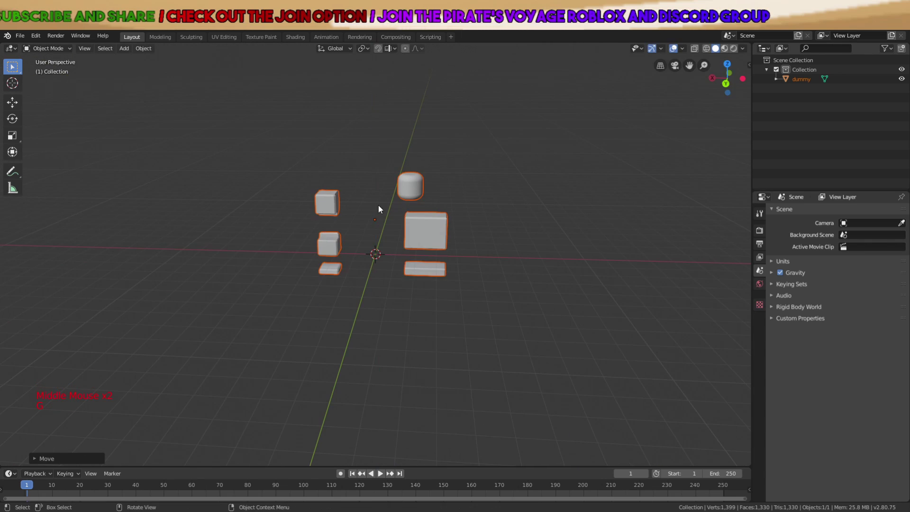
scroll(455, 284, up, 5)
middle_drag(468, 240, 585, 243)
scroll(584, 243, down, 6)
key(a)
key(a)
key(a)
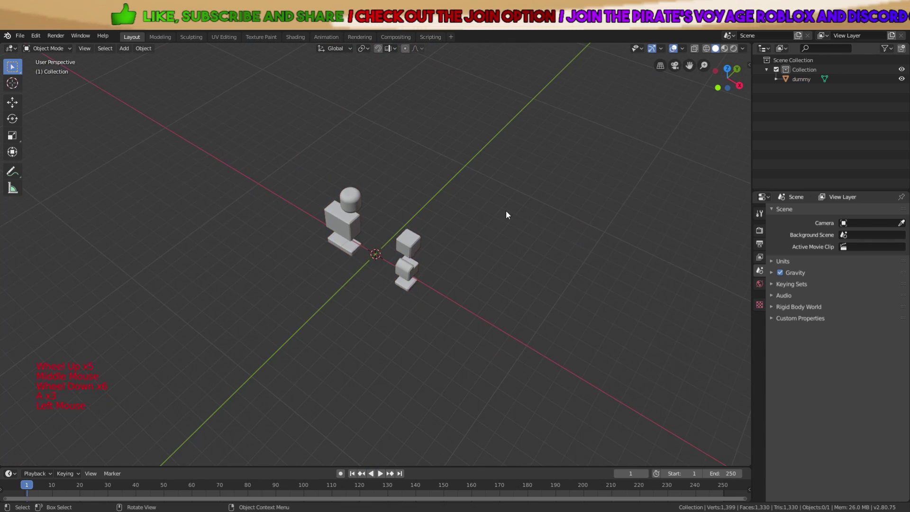
click(505, 210)
Examine the separated torso, head and arm parts, focusing on the upper torso's top face
middle_drag(506, 210, 366, 197)
scroll(451, 226, up, 4)
middle_drag(451, 226, 420, 223)
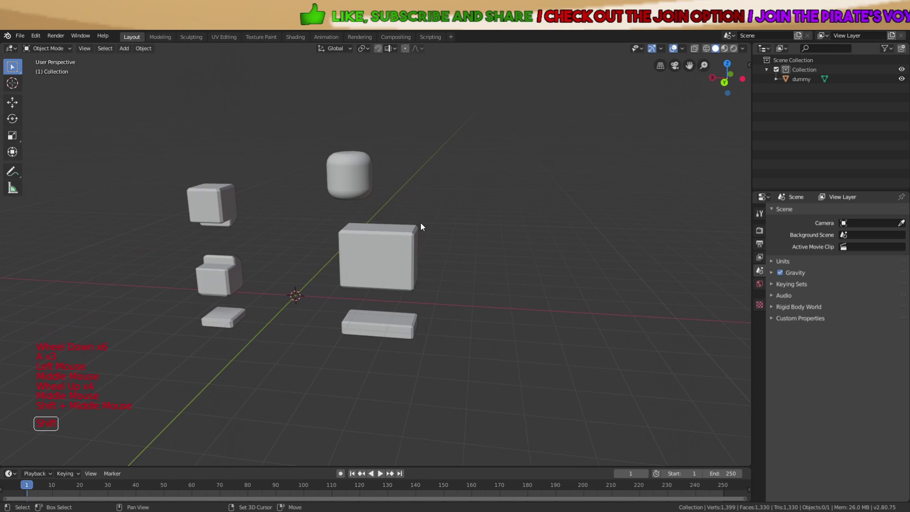
scroll(420, 223, up, 3)
click(505, 235)
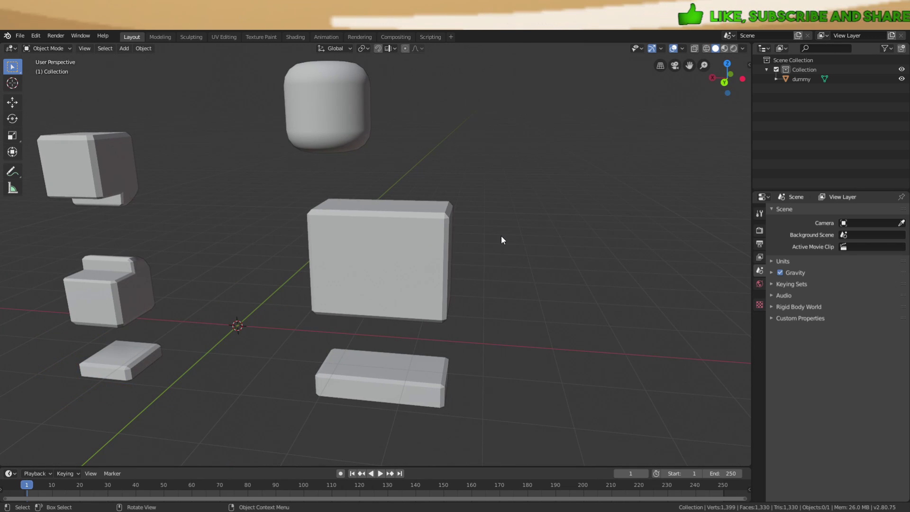
middle_drag(494, 236, 532, 246)
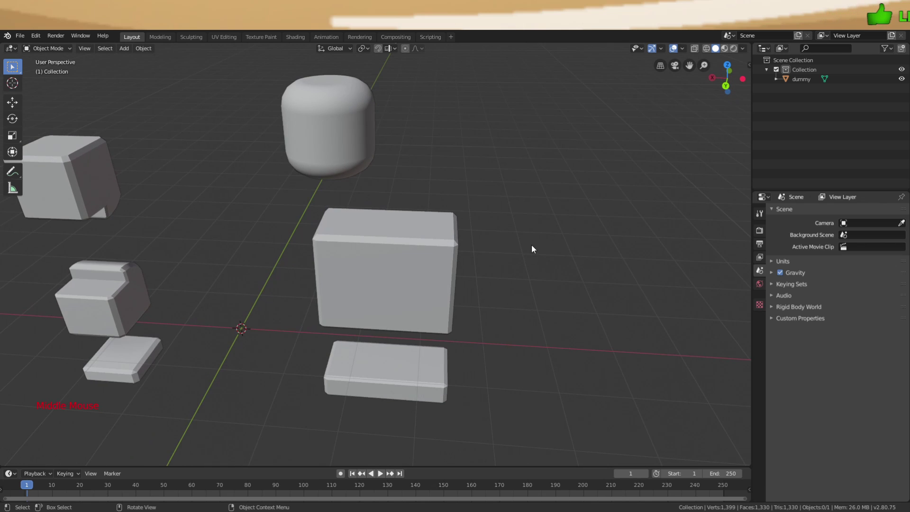
scroll(351, 241, up, 3)
middle_drag(343, 261, 437, 245)
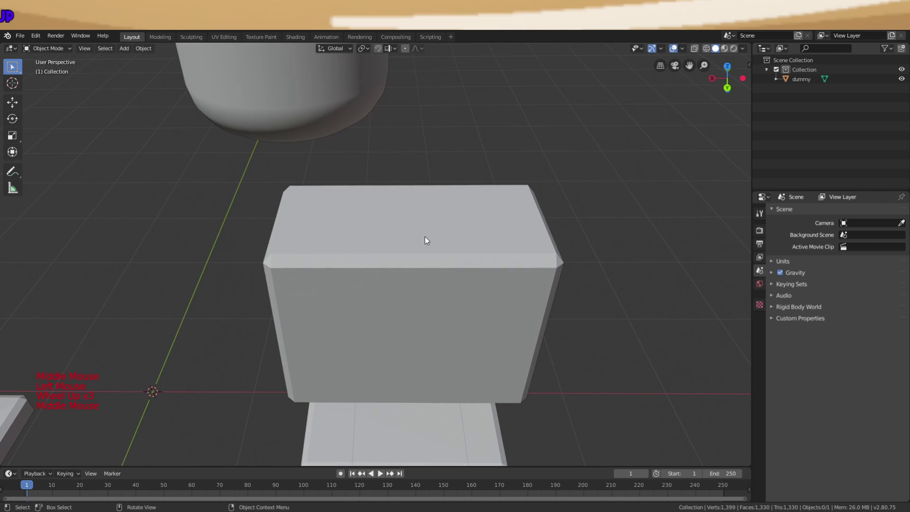
scroll(411, 240, down, 3)
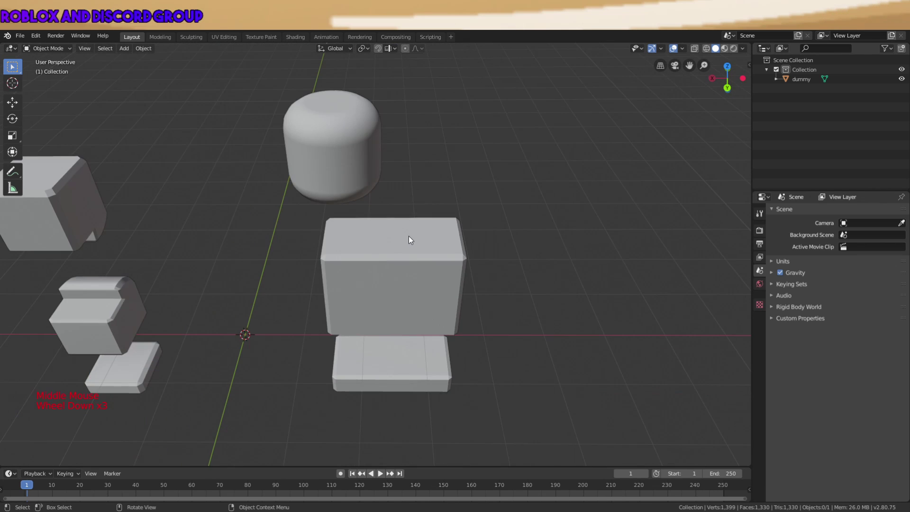
Add a plane mesh and move it along X to about -2.52 m, in line with the upper torso
click(442, 212)
key(shift+a)
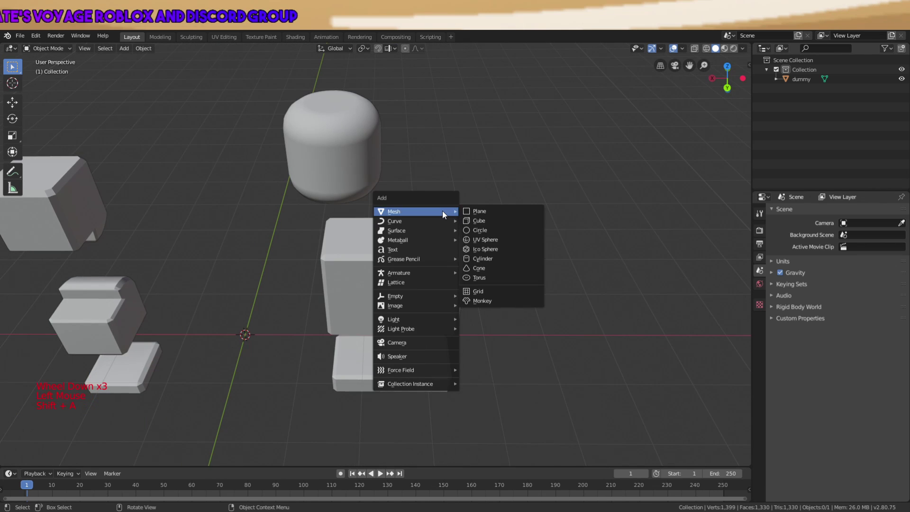
click(470, 214)
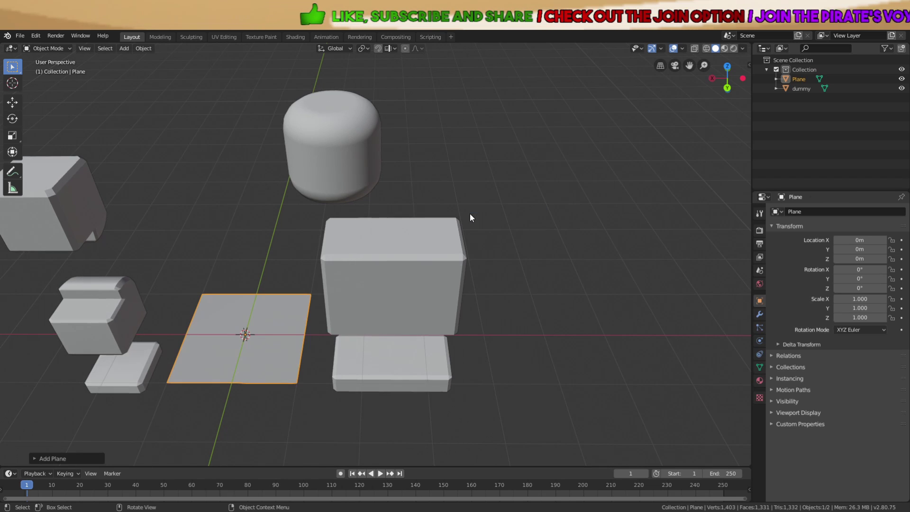
key(g)
key(x)
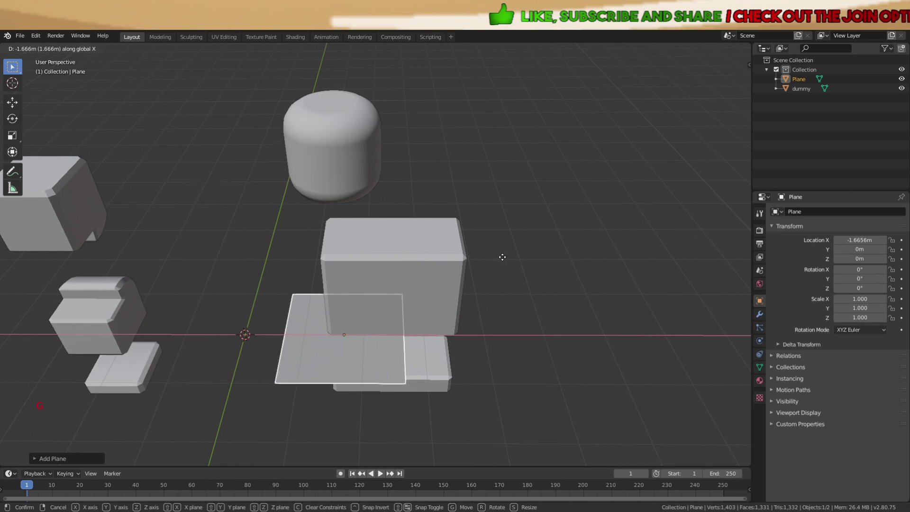
click(549, 278)
Raise the plane to a Z location of about 2.10 m and centre it over the upper torso's top face
key(g)
key(z)
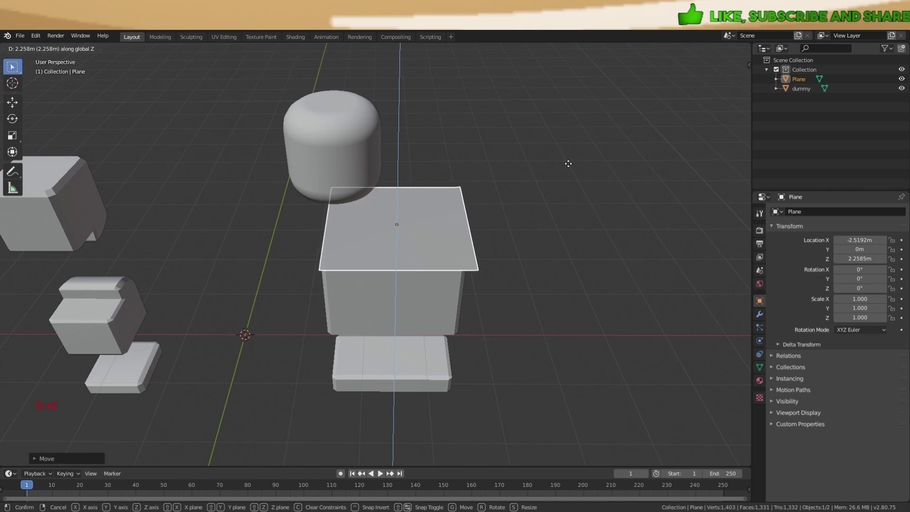
scroll(541, 201, up, 6)
middle_drag(541, 201, 593, 201)
scroll(542, 187, down, 2)
key(g)
click(542, 186)
scroll(571, 202, up, 3)
scroll(571, 202, down, 4)
Scale the plane along Y to about 0.4 to bring it near the depth of the torso's top face
key(s)
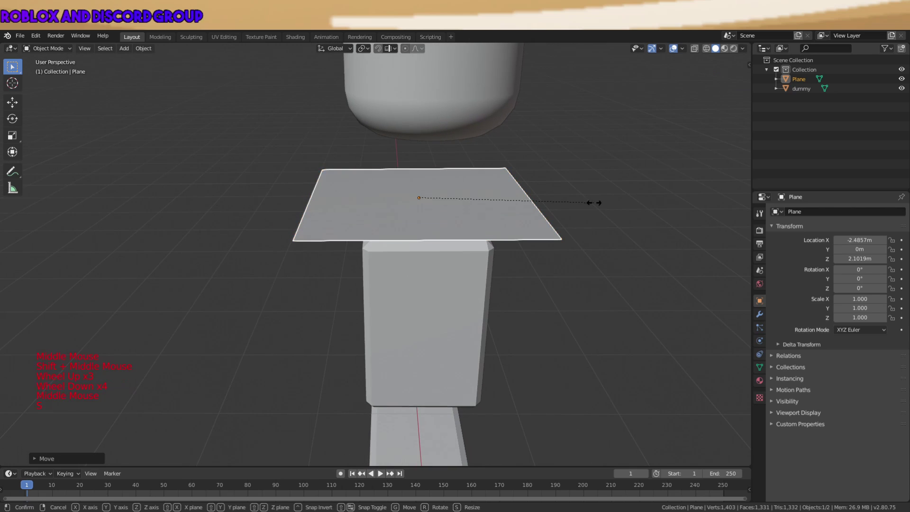
key(y)
click(494, 205)
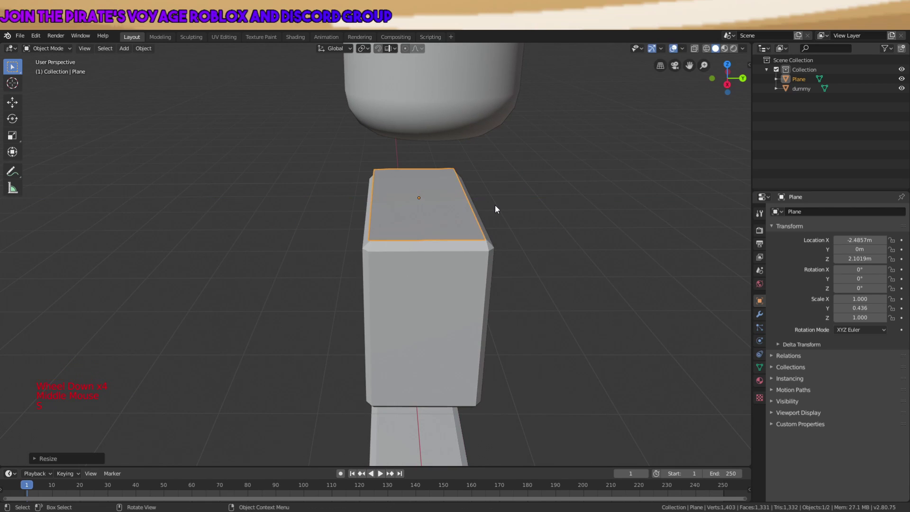
scroll(493, 199, up, 6)
key(s)
key(y)
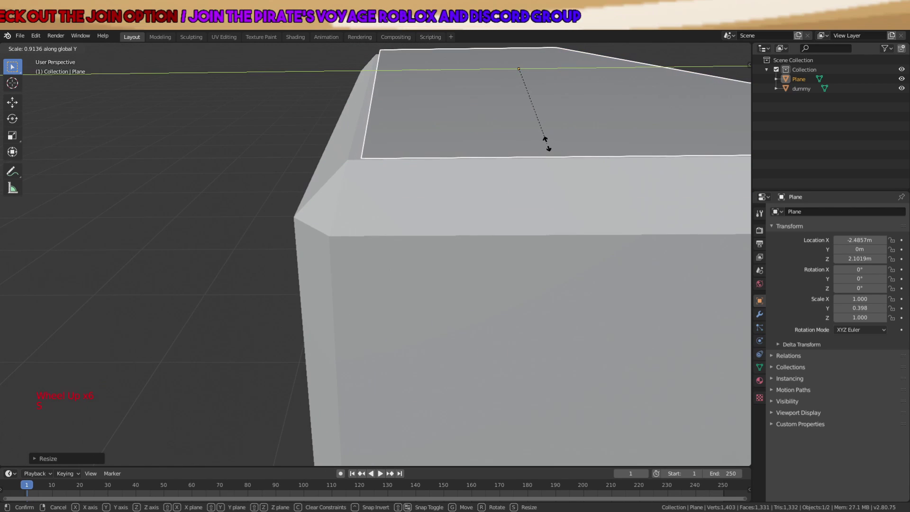
click(549, 147)
Widen the plane to a Y scale of about 0.424 and shift it along Y to about 0.02 m
shift+middle_drag(548, 146, 583, 163)
key(s)
key(y)
click(442, 165)
key(g)
key(y)
click(449, 164)
Refine the plane's Y scale to about 0.429 and nudge it along Y against the torso's bevelled edge
key(s)
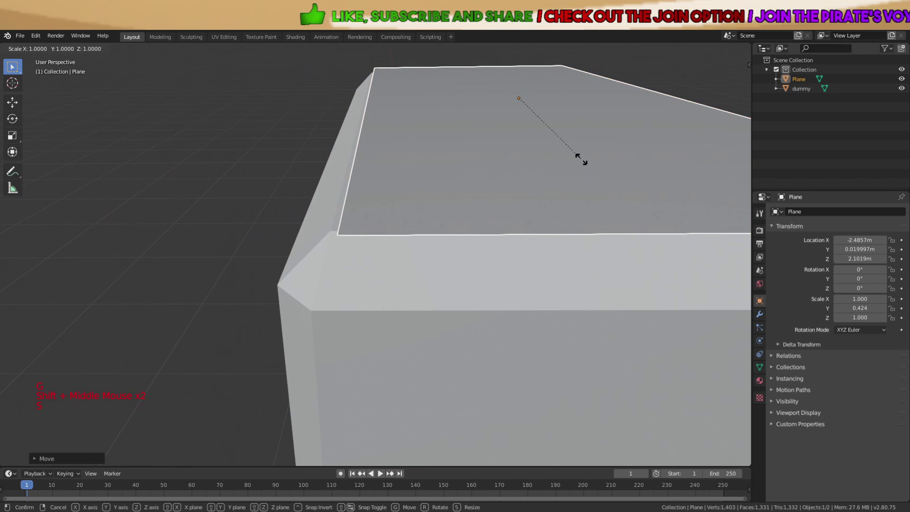
key(y)
click(582, 159)
key(g)
key(y)
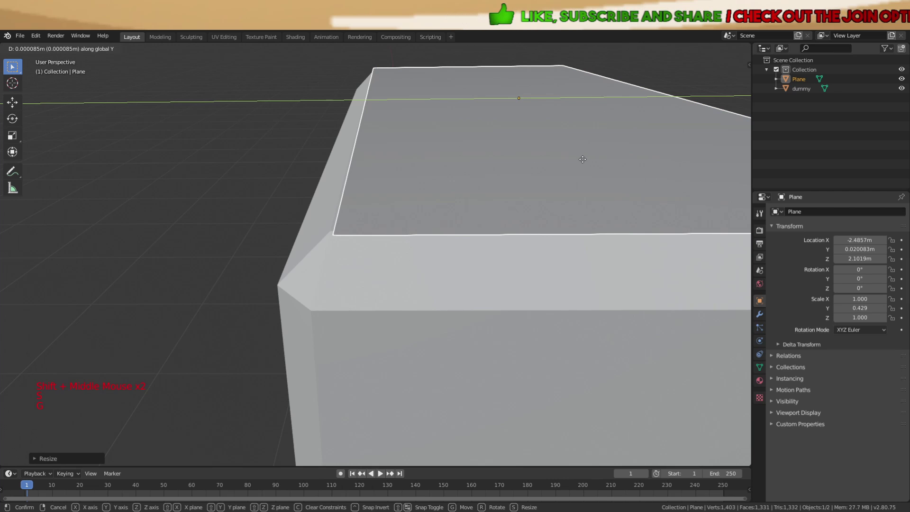
click(581, 161)
Adjust the plane to a Y scale of about 0.431 and a Y location of about 0.019 m
middle_drag(582, 161, 683, 163)
key(s)
key(y)
click(684, 163)
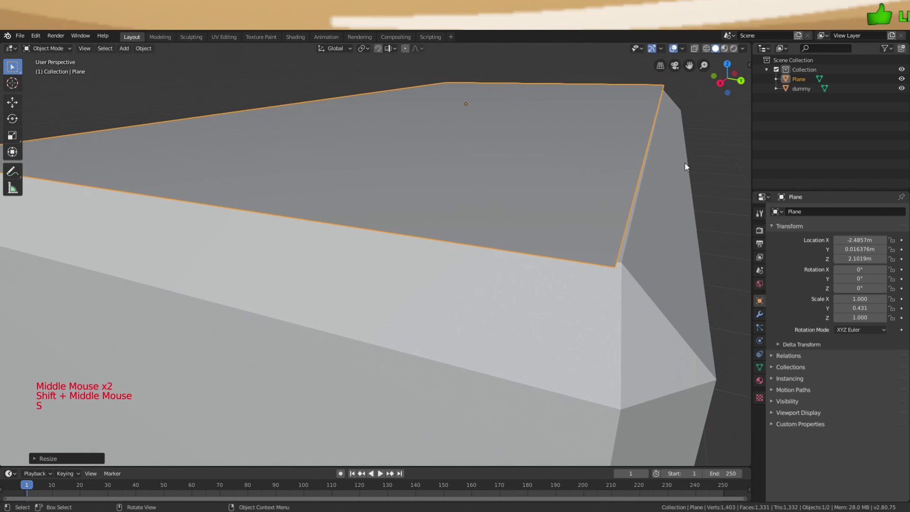
key(g)
key(y)
click(530, 171)
scroll(530, 171, down, 2)
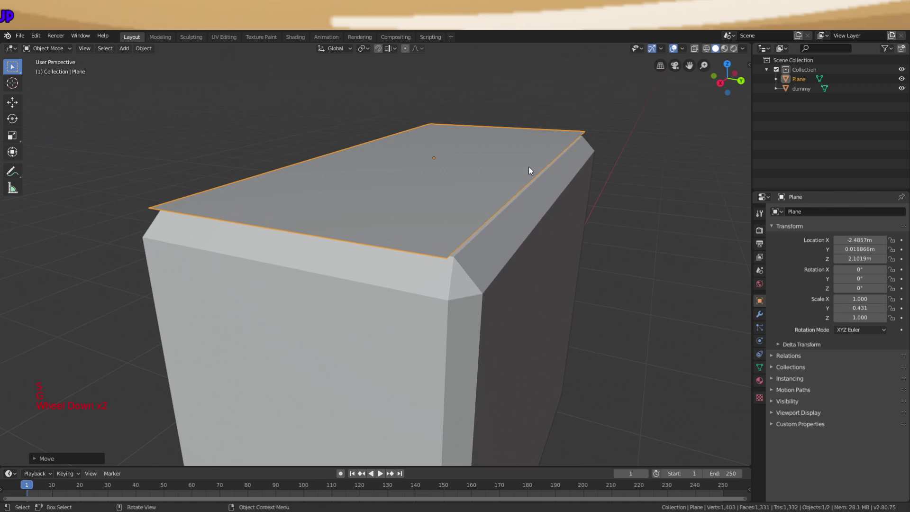
middle_drag(530, 171, 489, 166)
scroll(572, 182, up, 2)
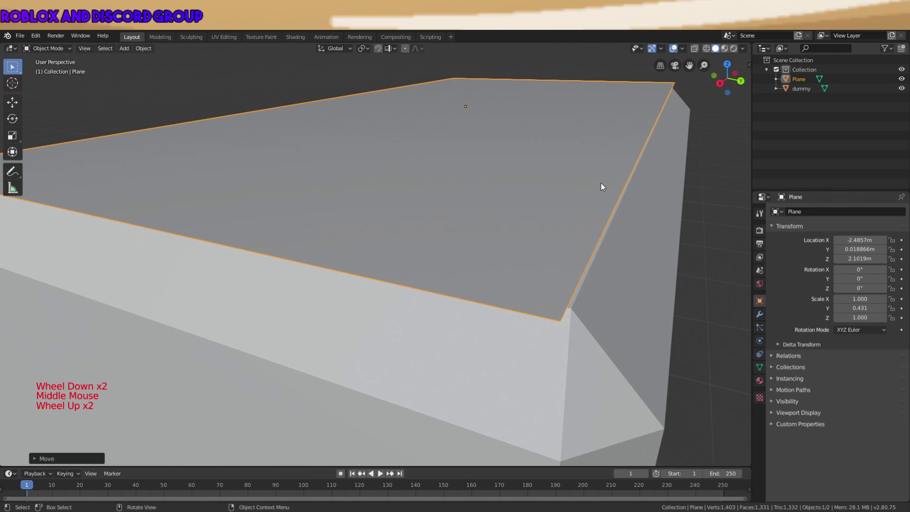
Enter Edit Mode on the plane, select its overhanging +X, +Y corner vertex and move it along X to the torso's corner
key(Tab)
scroll(601, 186, down, 2)
key(a)
scroll(563, 260, down, 1)
middle_drag(563, 260, 332, 297)
key(a)
key(a)
key(a)
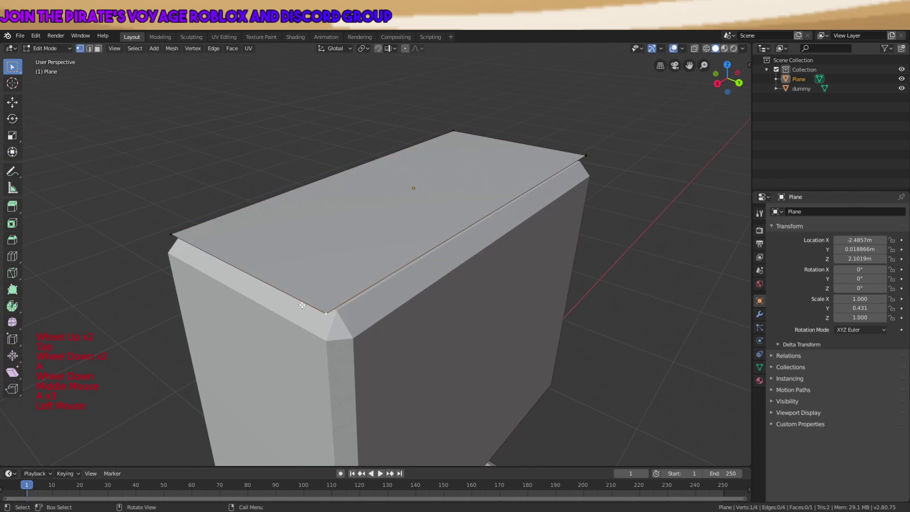
middle_drag(395, 276, 476, 198)
scroll(494, 198, up, 4)
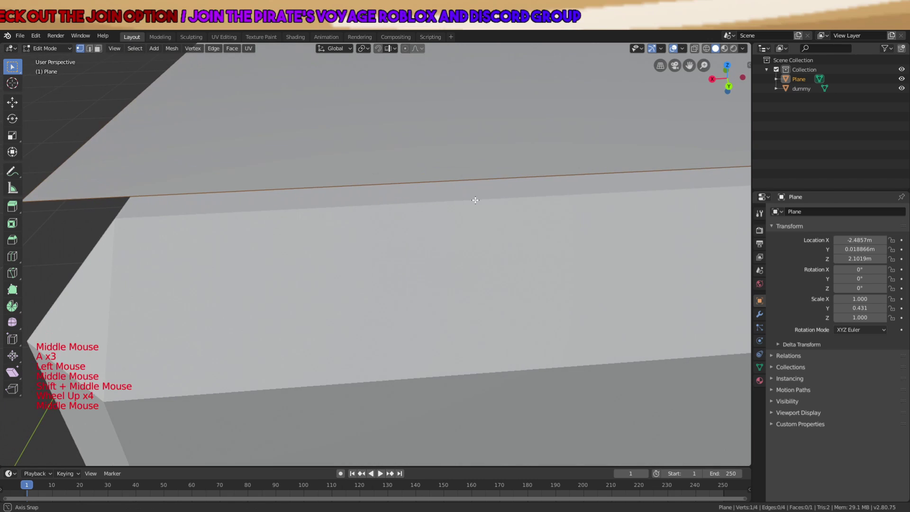
key(g)
key(x)
click(577, 197)
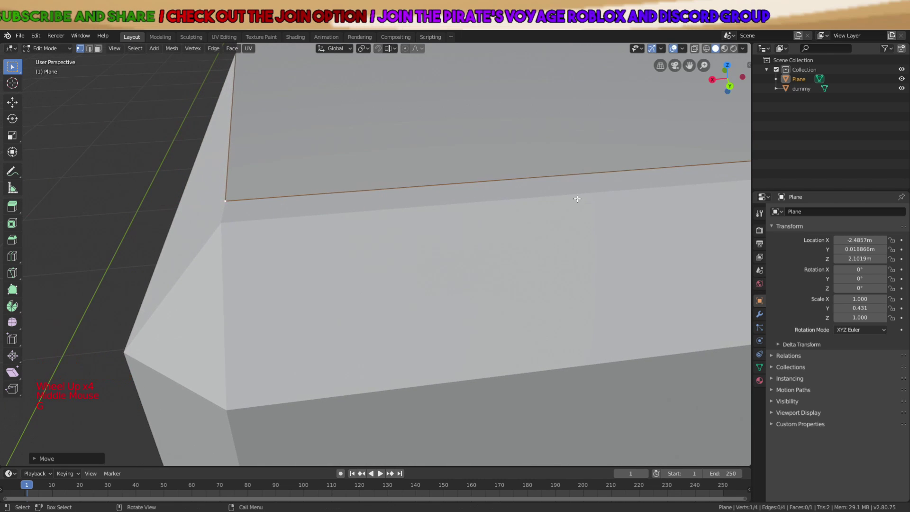
Fine-tune the same corner vertex's position so it meets the corner of the torso's top face
middle_drag(577, 197, 461, 122)
scroll(443, 171, up, 1)
scroll(442, 169, down, 5)
scroll(461, 122, down, 6)
scroll(433, 187, up, 11)
middle_drag(461, 186, 404, 216)
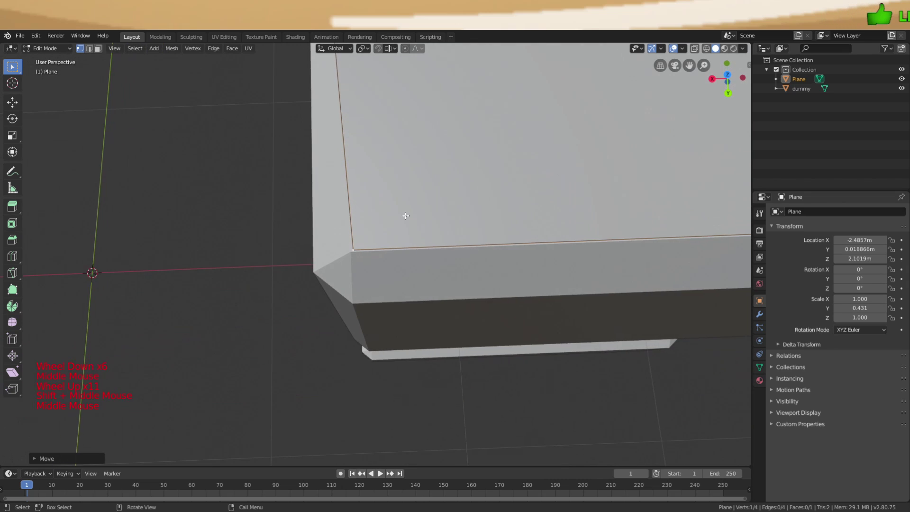
scroll(404, 216, up, 1)
key(g)
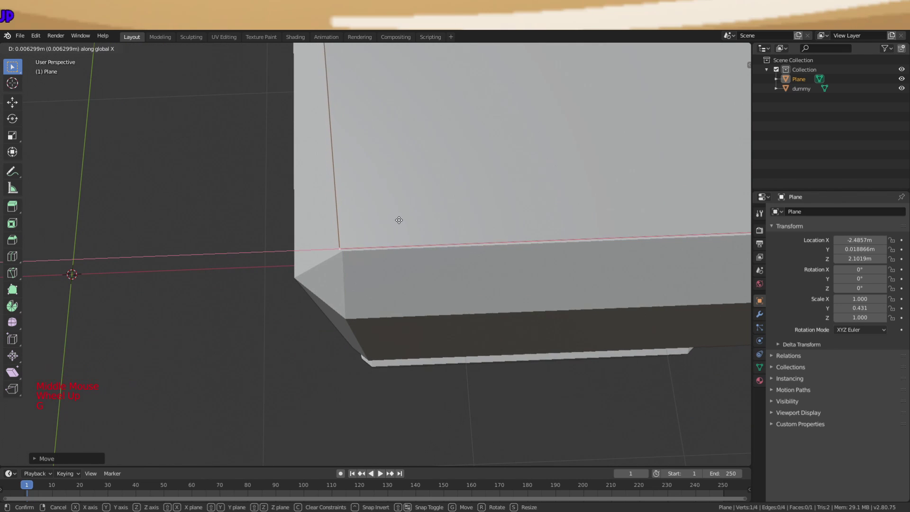
key(g)
Select the plane's other corner vertex at the +X end and move it onto the matching torso corner
key(a)
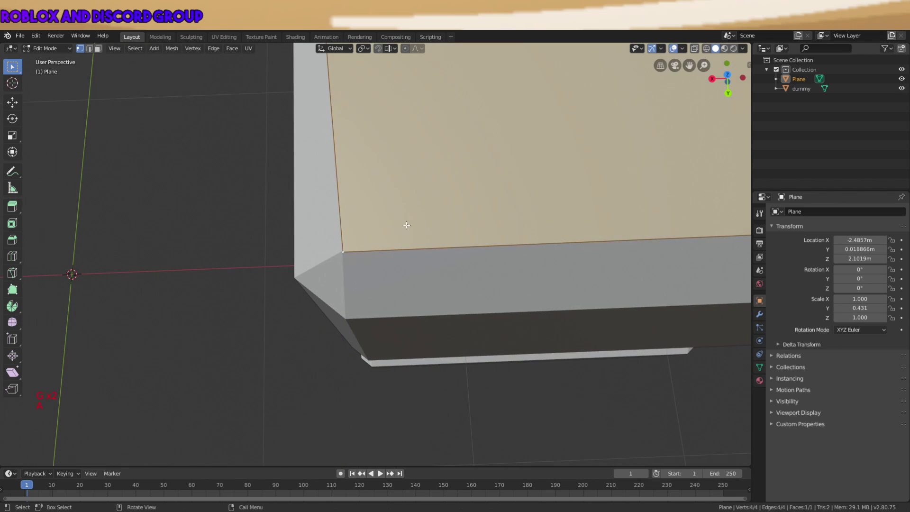
scroll(406, 225, down, 2)
key(a)
key(a)
middle_drag(406, 225, 441, 203)
scroll(482, 187, up, 2)
middle_drag(506, 180, 442, 231)
key(g)
middle_click(438, 233)
scroll(422, 211, down, 4)
shift+middle_drag(405, 190, 429, 218)
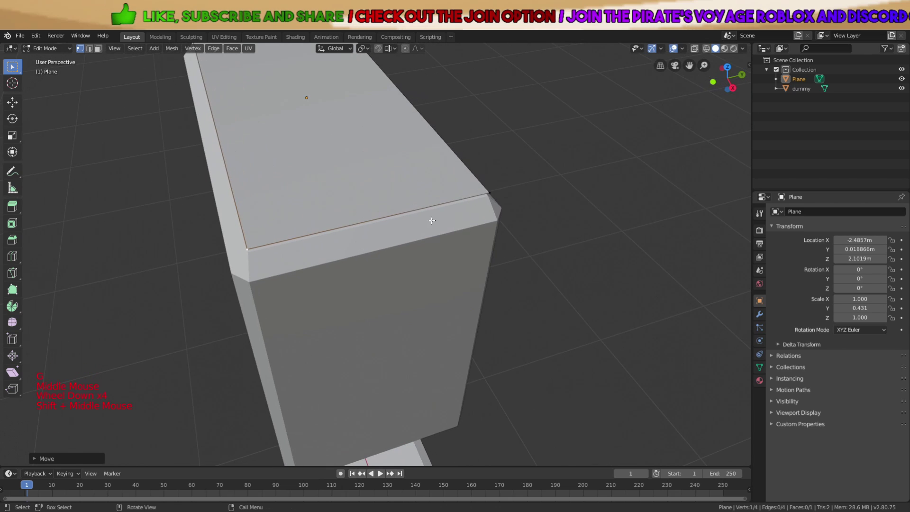
Select both corner vertices at the plane's +X end and lower them about 0.014 m along Z onto the torso's top face
shift+click(495, 197)
scroll(480, 199, up, 2)
middle_drag(481, 200, 587, 171)
scroll(535, 191, up, 2)
key(g)
click(563, 177)
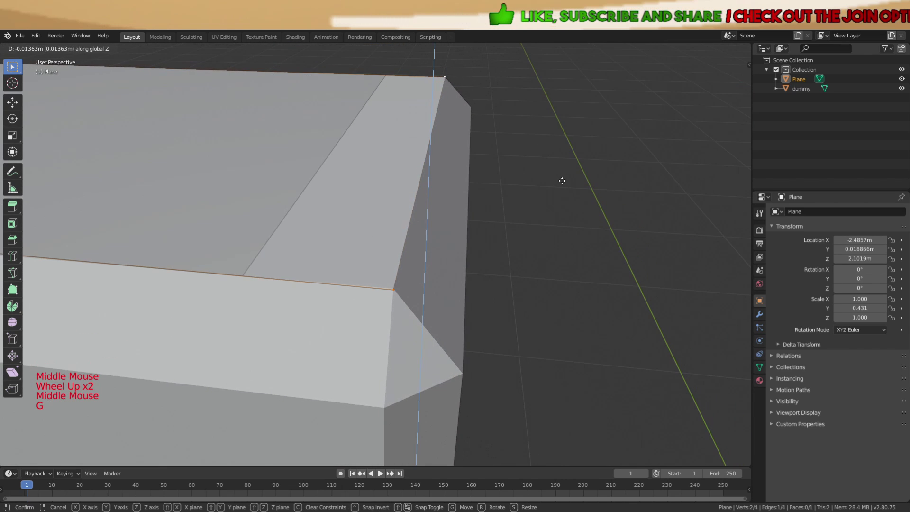
key(a)
key(a)
key(a)
Select the plane's -X, -Y corner vertex and move it along X and Z onto the matching corner of the torso's top face
scroll(563, 177, down, 7)
shift+middle_drag(562, 177, 683, 201)
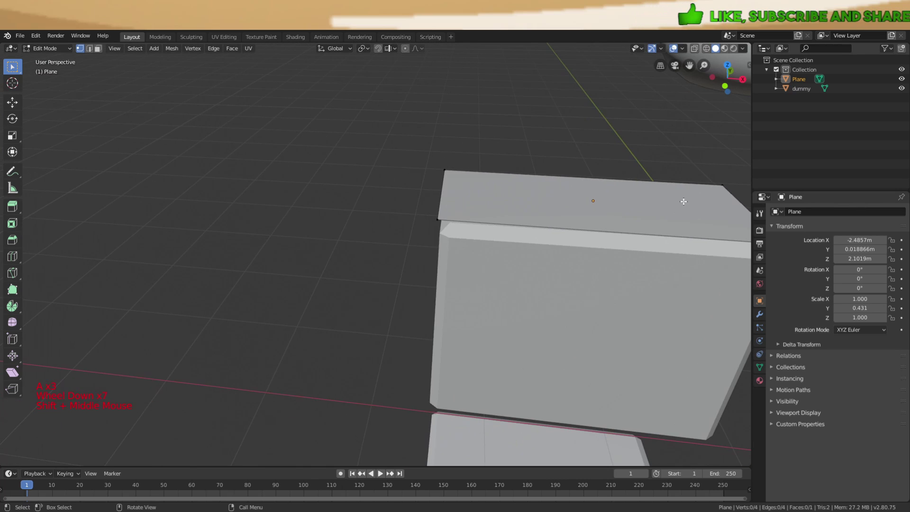
scroll(516, 218, up, 5)
shift+middle_drag(516, 217, 453, 223)
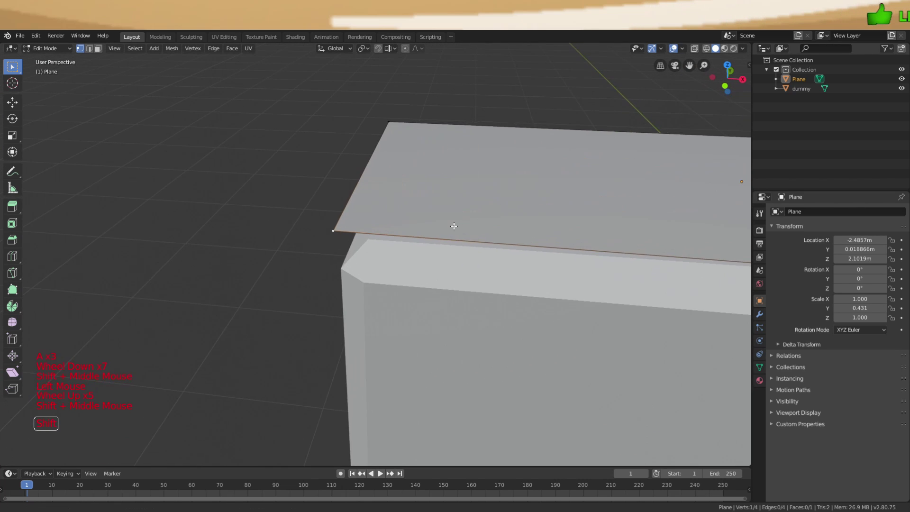
scroll(453, 227, up, 2)
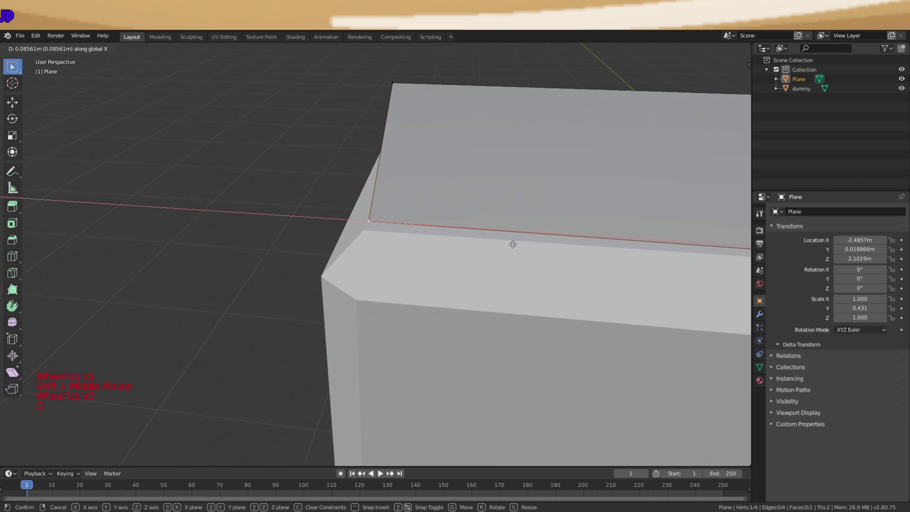
scroll(473, 209, up, 1)
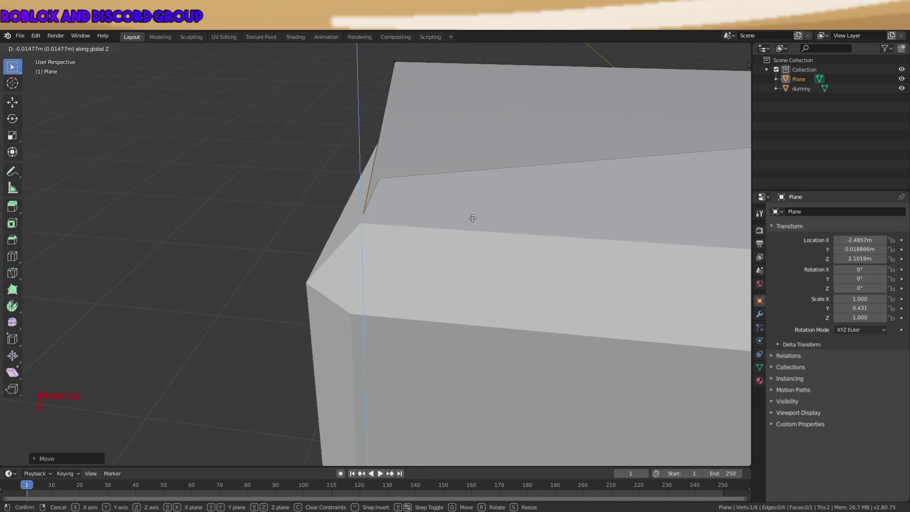
middle_drag(471, 216, 387, 256)
scroll(360, 218, up, 1)
shift+scroll(360, 215, up, 1)
scroll(447, 213, up, 1)
key(g)
scroll(443, 215, down, 5)
key(a)
scroll(463, 209, down, 1)
key(a)
key(a)
Select the plane's remaining -X, +Y corner vertex and move it onto the matching torso corner
scroll(428, 240, up, 4)
key(g)
click(410, 189)
scroll(415, 234, up, 4)
key(g)
click(451, 279)
key(g)
click(440, 293)
key(g)
middle_click(387, 256)
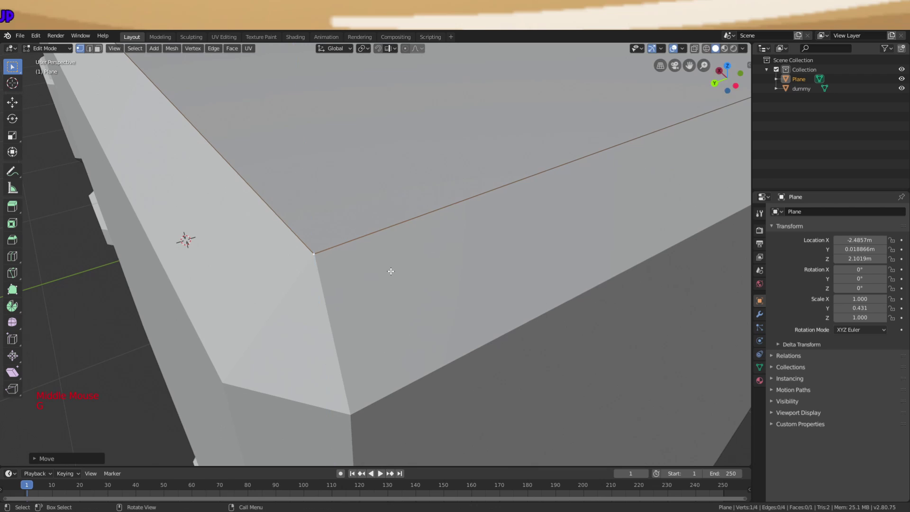
scroll(391, 271, down, 3)
key(a)
key(a)
key(a)
scroll(411, 252, down, 8)
Leave Edit Mode and examine how the plane's edges and corners fit the torso's top face
key(Tab)
middle_drag(429, 244, 520, 199)
key(a)
scroll(520, 199, down, 4)
key(a)
key(a)
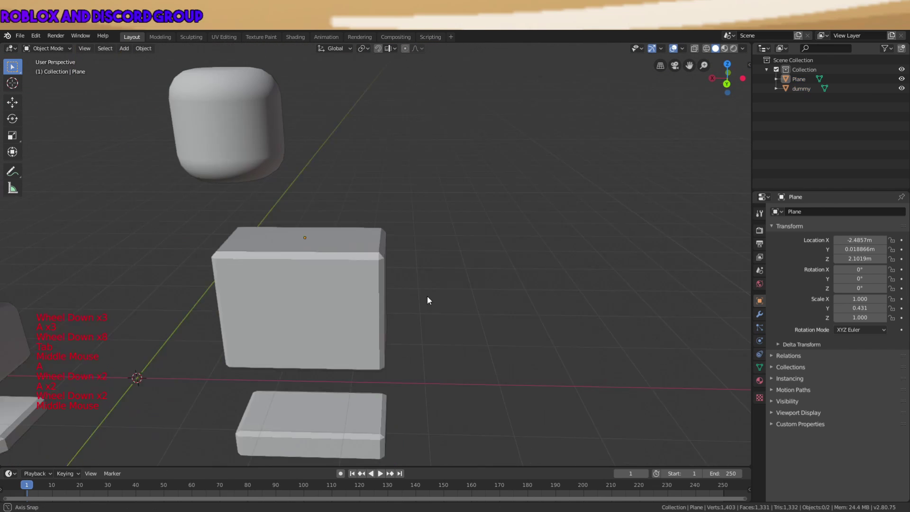
middle_drag(428, 297, 431, 318)
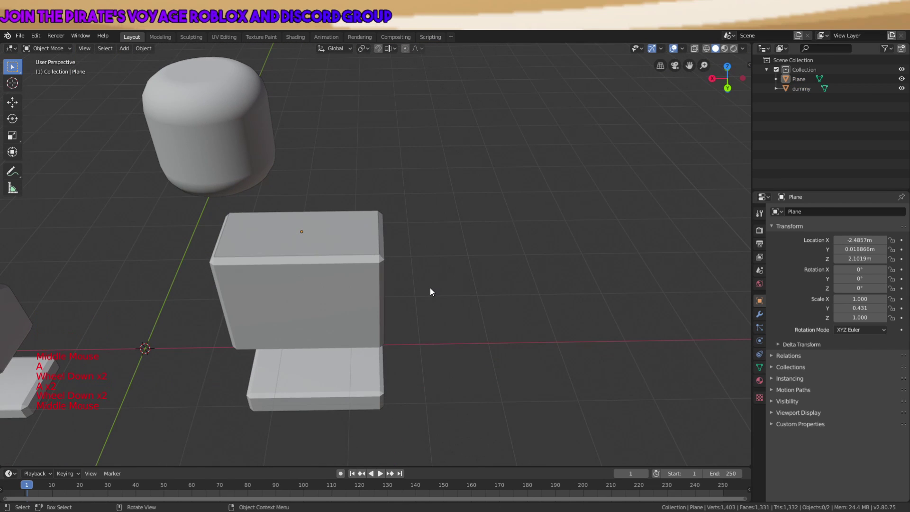
scroll(382, 262, up, 4)
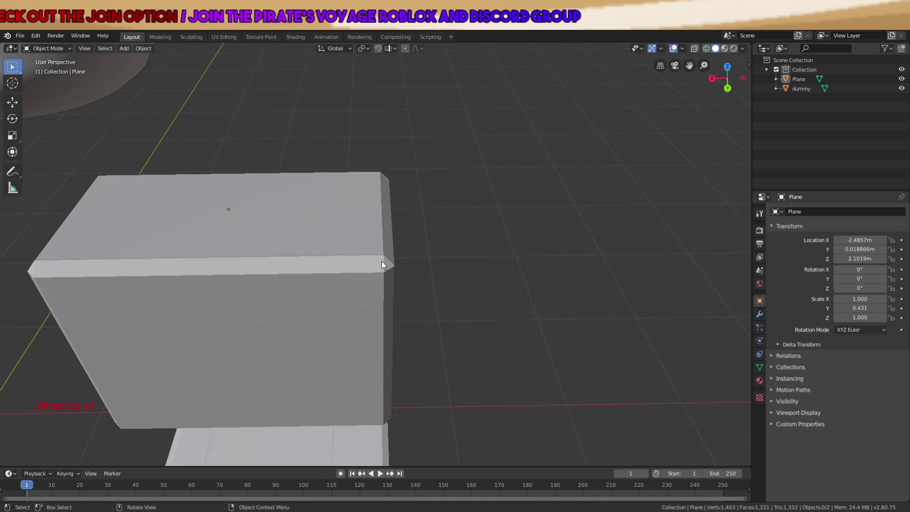
scroll(385, 260, up, 4)
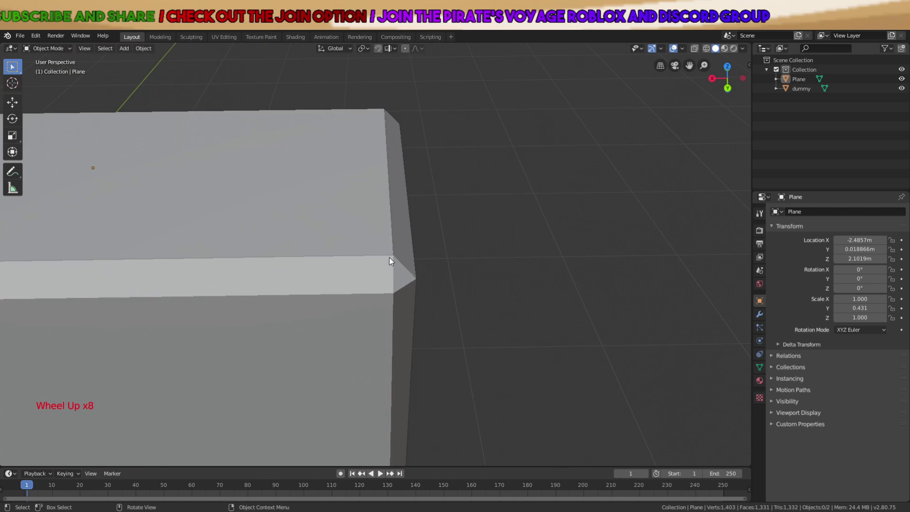
click(385, 225)
scroll(385, 223, up, 2)
click(498, 246)
key(a)
scroll(529, 239, down, 4)
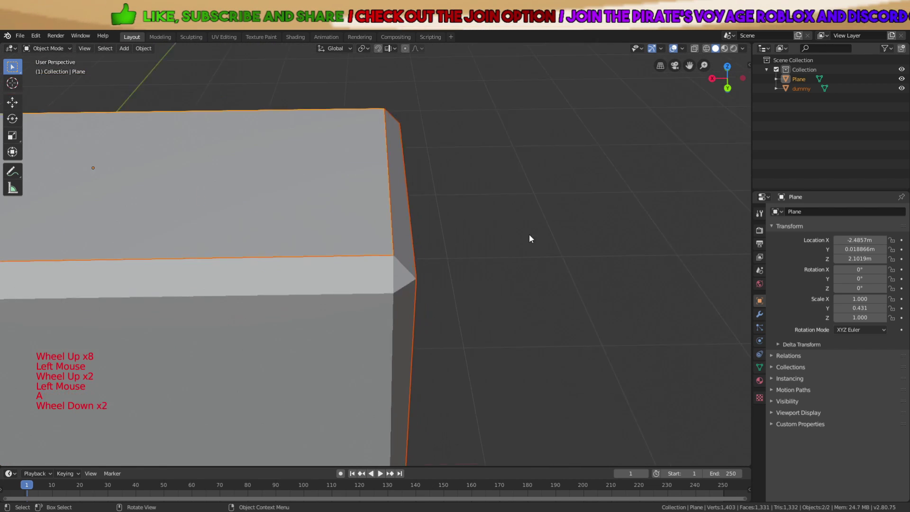
key(a)
key(a)
scroll(418, 242, down, 5)
key(a)
key(a)
key(a)
Edit the plane again, select both vertices of its +Y edge and nudge them along Y onto the torso's top edge
click(362, 236)
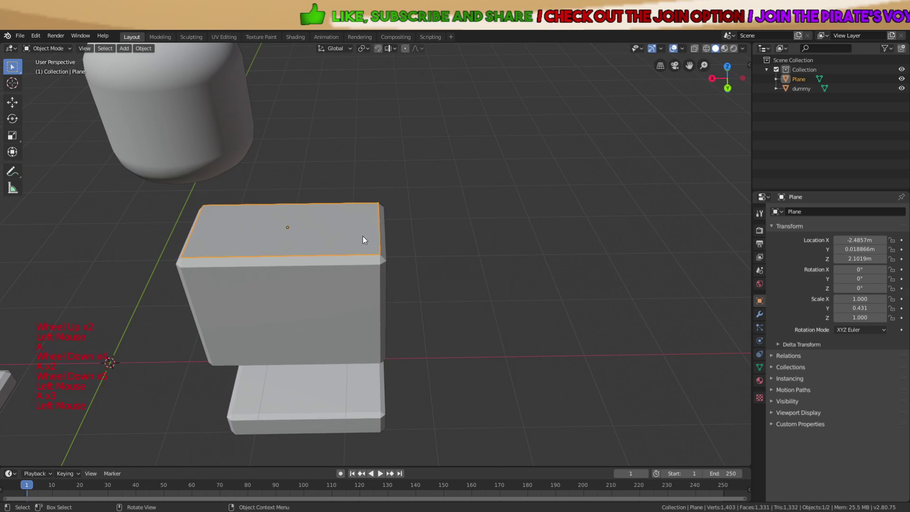
scroll(365, 237, up, 6)
key(Tab)
click(390, 254)
scroll(390, 254, down, 5)
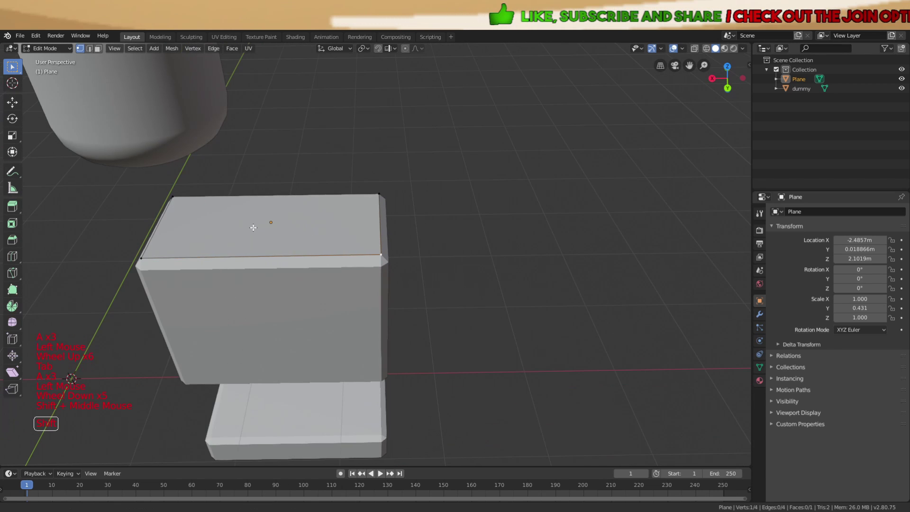
shift+middle_drag(164, 259, 216, 253)
scroll(315, 261, up, 3)
middle_drag(315, 261, 510, 257)
scroll(502, 285, up, 2)
scroll(511, 258, up, 2)
scroll(510, 256, down, 2)
scroll(511, 256, down, 1)
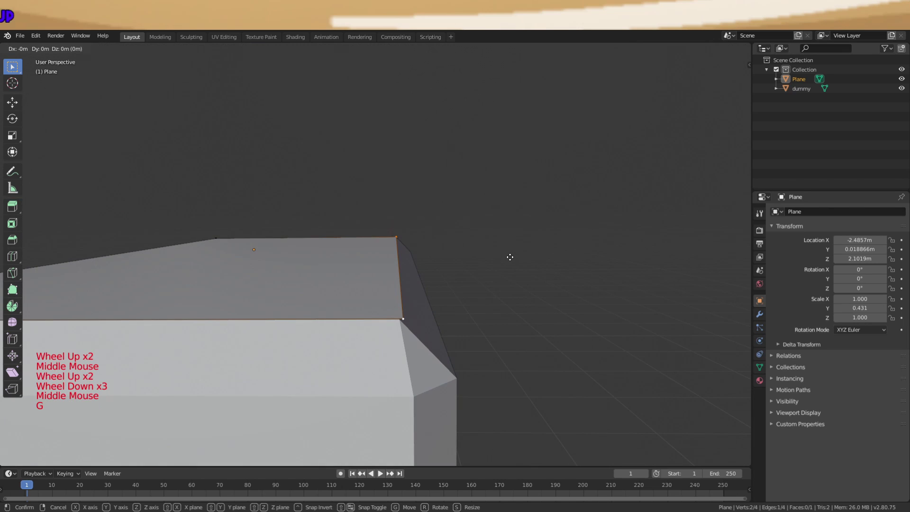
click(510, 259)
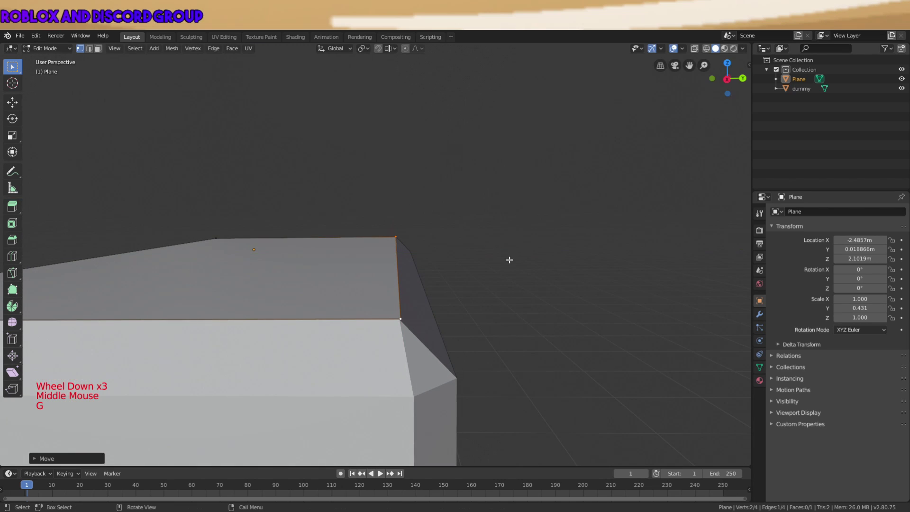
scroll(413, 284, down, 4)
key(a)
key(a)
key(a)
Select only the plane's -X, +Y corner vertex and shift it about 0.0017 m along Y onto the torso corner
scroll(389, 266, up, 3)
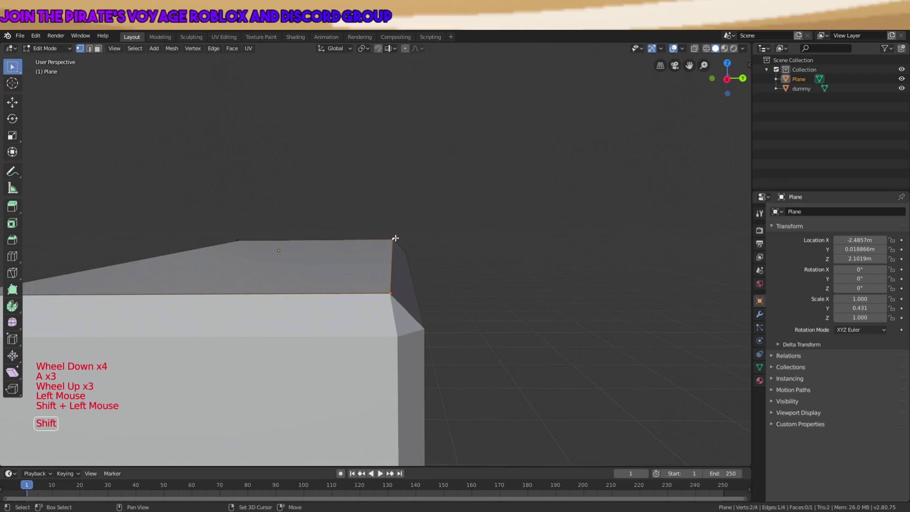
scroll(515, 270, up, 2)
middle_drag(515, 271, 515, 307)
click(514, 306)
scroll(489, 169, up, 5)
key(a)
key(a)
key(a)
click(487, 114)
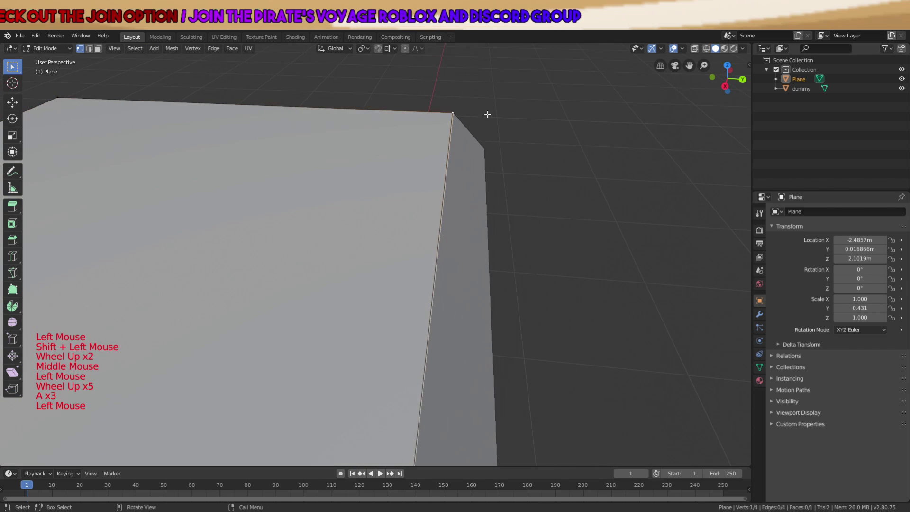
shift+middle_drag(488, 115, 428, 307)
scroll(418, 242, up, 8)
scroll(509, 229, down, 7)
middle_drag(402, 197, 488, 227)
scroll(488, 228, down, 3)
shift+middle_drag(470, 386, 464, 350)
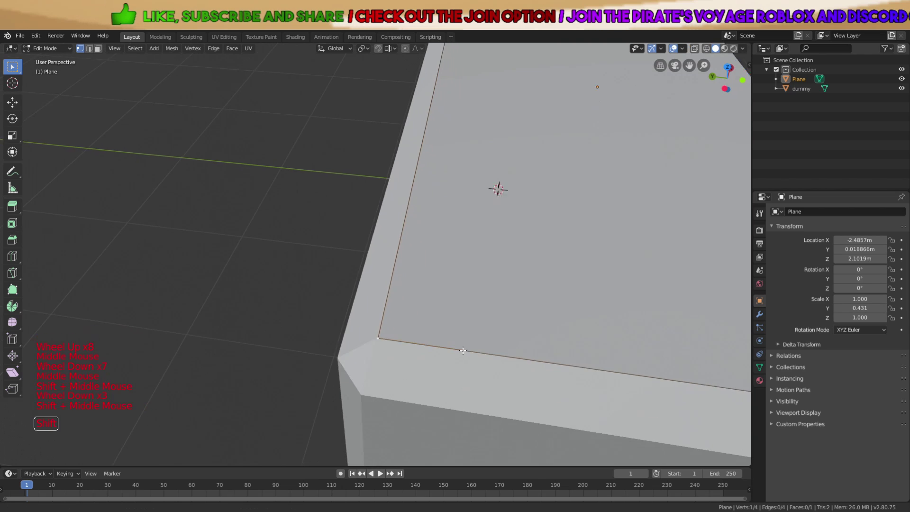
scroll(463, 351, up, 5)
key(g)
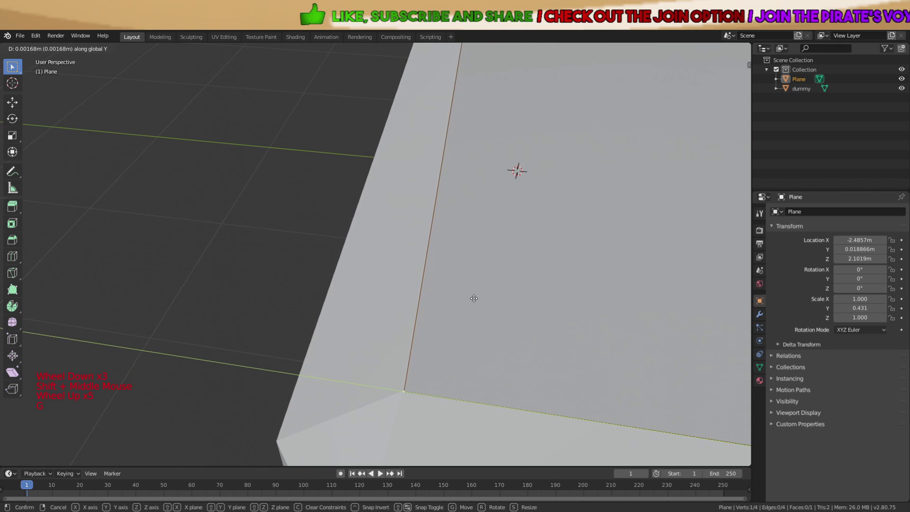
click(472, 299)
scroll(472, 298, down, 3)
key(a)
key(a)
key(a)
scroll(487, 304, down, 5)
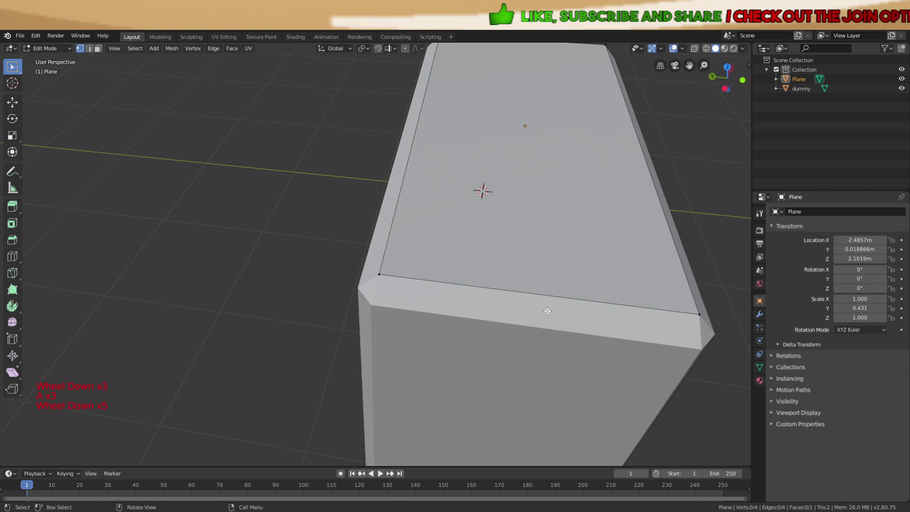
Inspect the plane's corners from several angles for remaining gaps against the torso's bevelled rim
shift+middle_drag(585, 319, 376, 311)
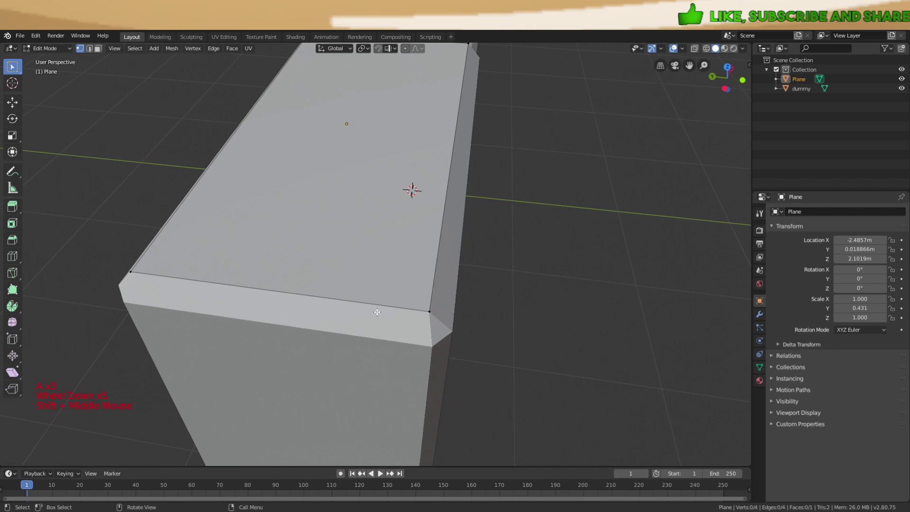
scroll(471, 308, up, 2)
key(a)
scroll(491, 305, down, 4)
key(a)
key(a)
scroll(490, 305, down, 1)
click(490, 305)
middle_drag(487, 304, 449, 283)
scroll(448, 283, down, 4)
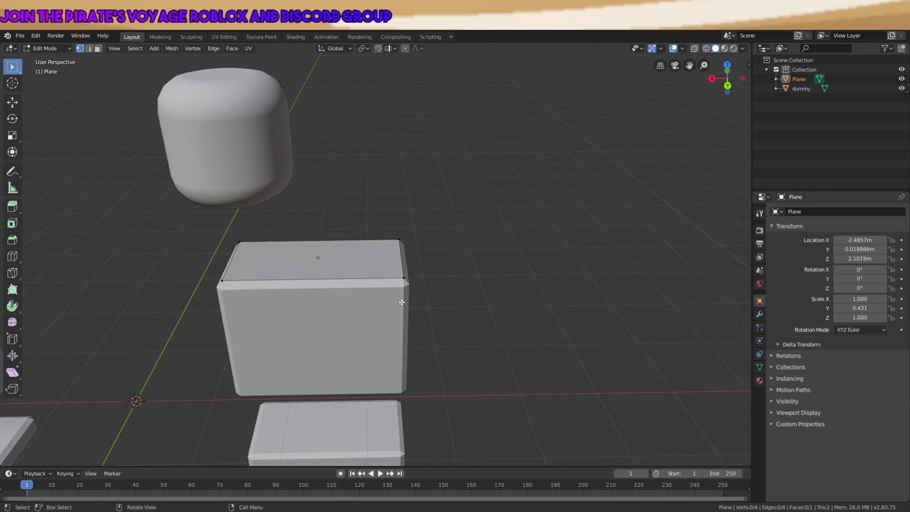
scroll(402, 302, up, 5)
middle_drag(471, 229, 339, 244)
scroll(483, 315, up, 5)
scroll(500, 271, down, 4)
scroll(412, 229, down, 3)
scroll(339, 245, down, 1)
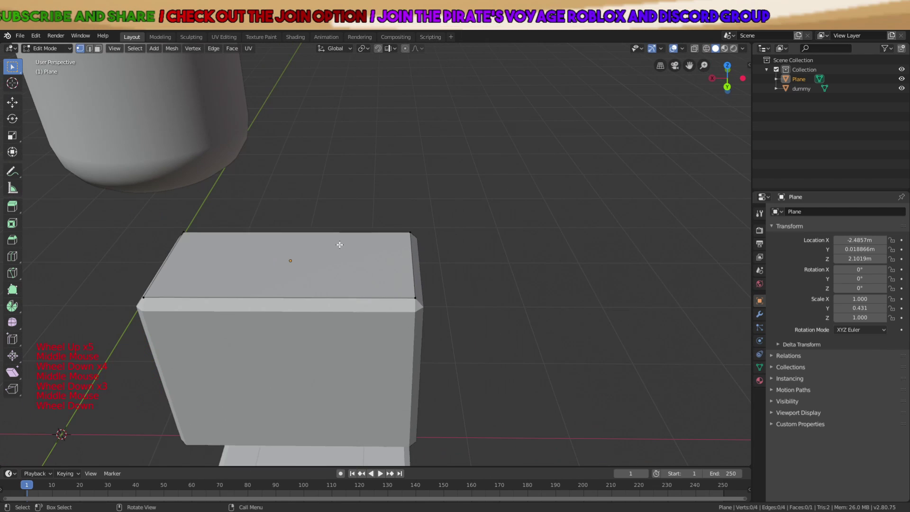
Extrude the plane's +Y edge and move the new edge along Y and Z onto the lower edge of the torso's bevel
shift+click(420, 295)
middle_drag(420, 294, 506, 228)
scroll(543, 284, up, 2)
scroll(488, 233, up, 2)
scroll(506, 228, down, 2)
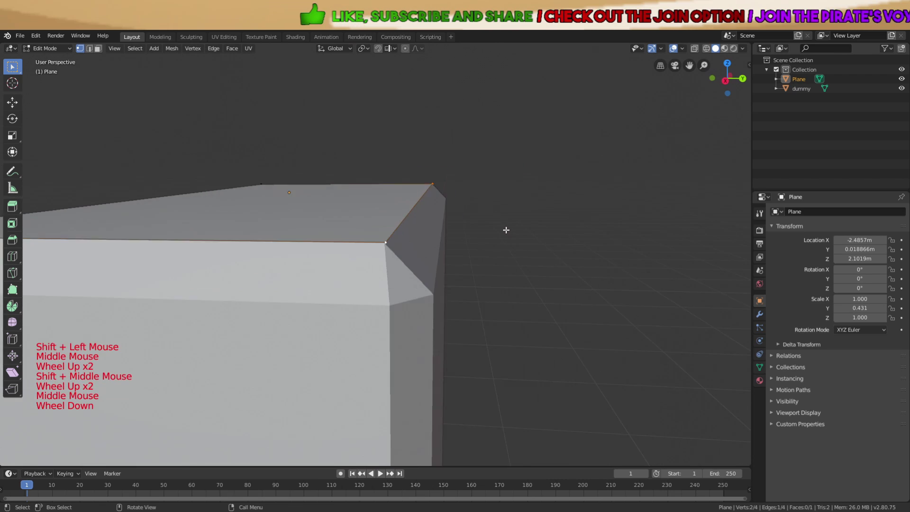
key(e)
key(g)
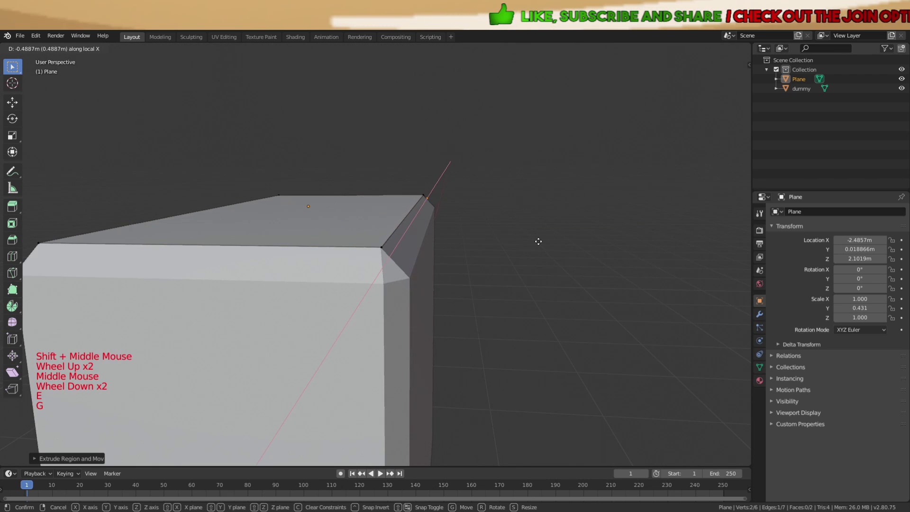
key(g)
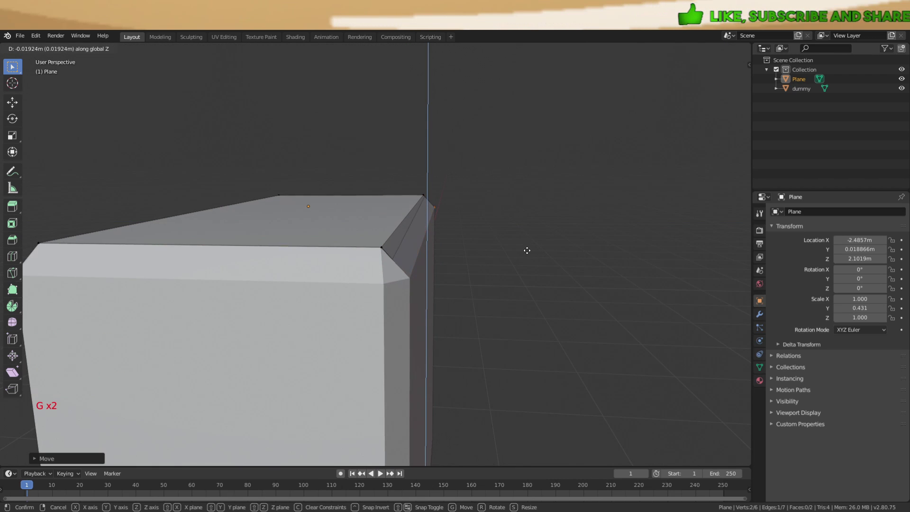
click(527, 250)
scroll(533, 250, up, 3)
scroll(540, 246, down, 1)
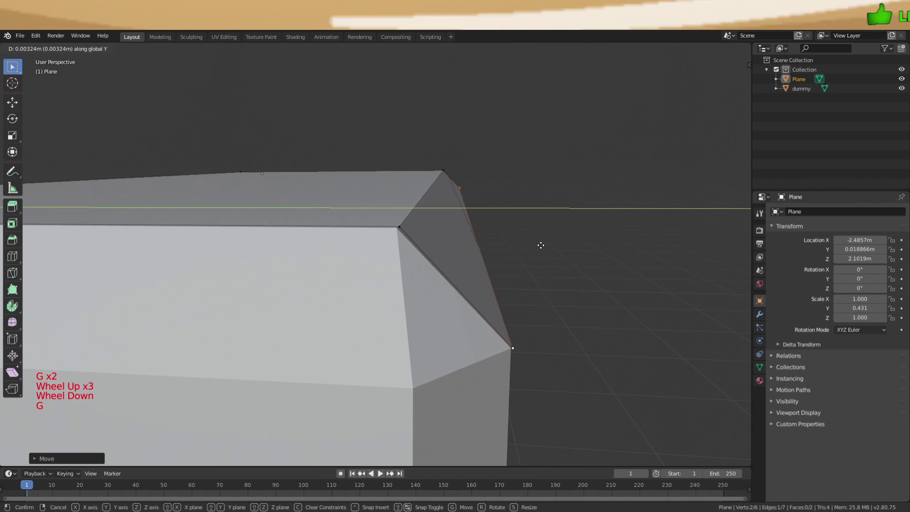
click(541, 245)
middle_drag(541, 245, 411, 284)
scroll(411, 284, down, 1)
scroll(405, 313, up, 4)
key(a)
key(a)
key(a)
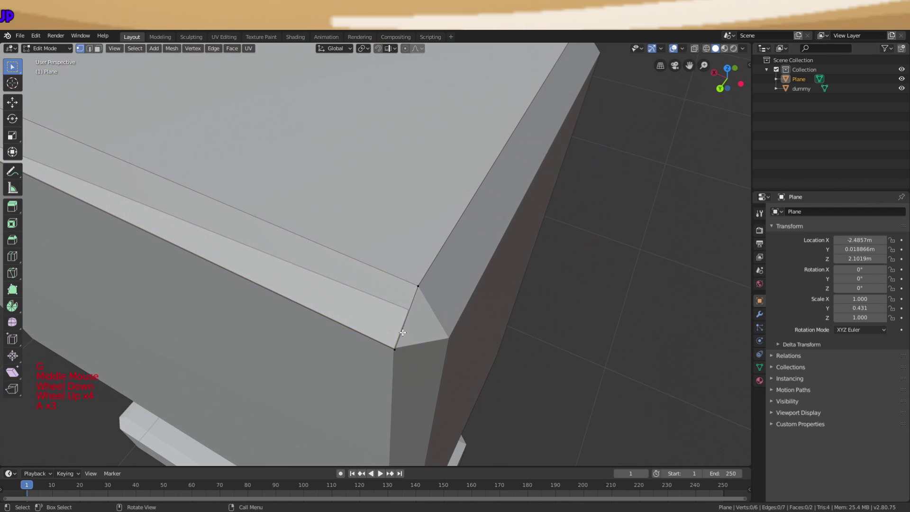
Select the extruded edge's vertex at the -X end and fine-tune its position on the torso's bevel corner
click(402, 333)
scroll(404, 330, up, 3)
middle_drag(407, 326, 386, 309)
key(g)
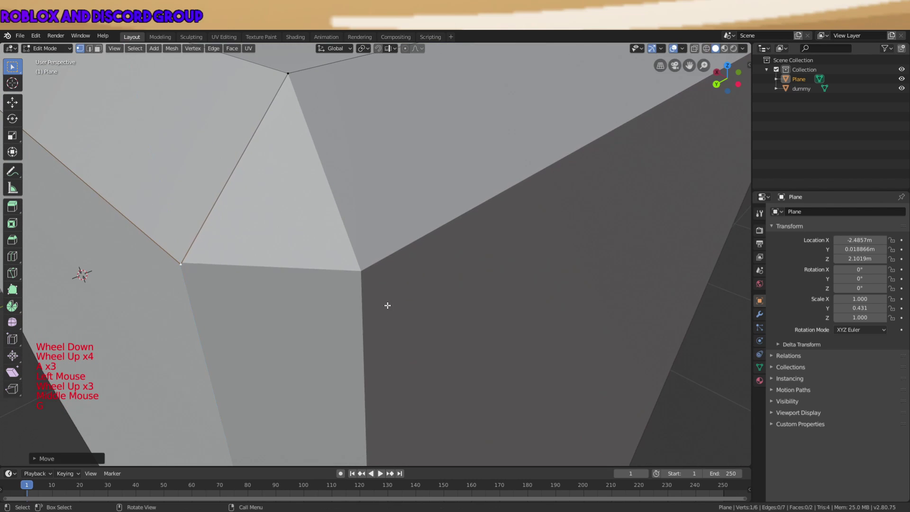
scroll(388, 305, down, 4)
key(a)
key(a)
key(a)
middle_drag(413, 275, 370, 268)
scroll(374, 266, down, 3)
click(425, 235)
scroll(407, 242, down, 5)
key(a)
key(a)
key(a)
middle_drag(309, 277, 357, 270)
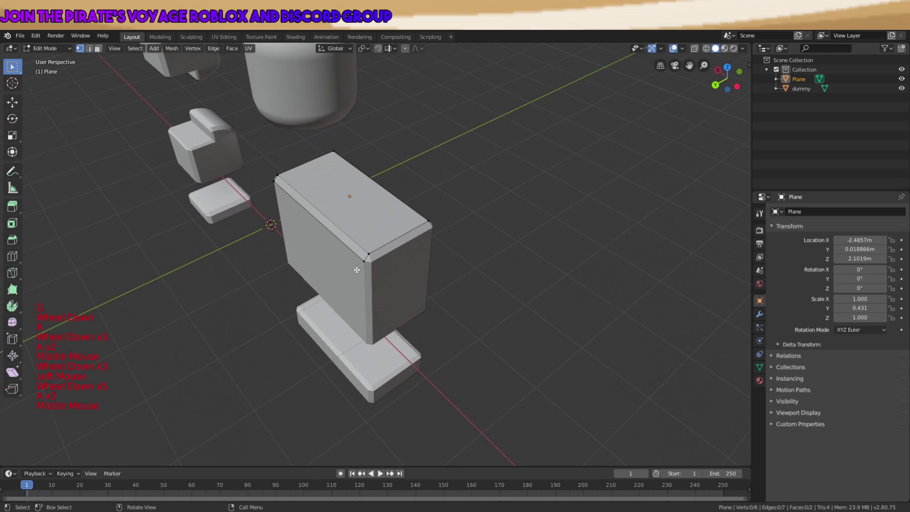
Extrude the top face's -X edge and move the new edge outward and down onto the lower edge of the torso's bevel
scroll(368, 254, up, 4)
shift+click(481, 195)
scroll(489, 200, up, 3)
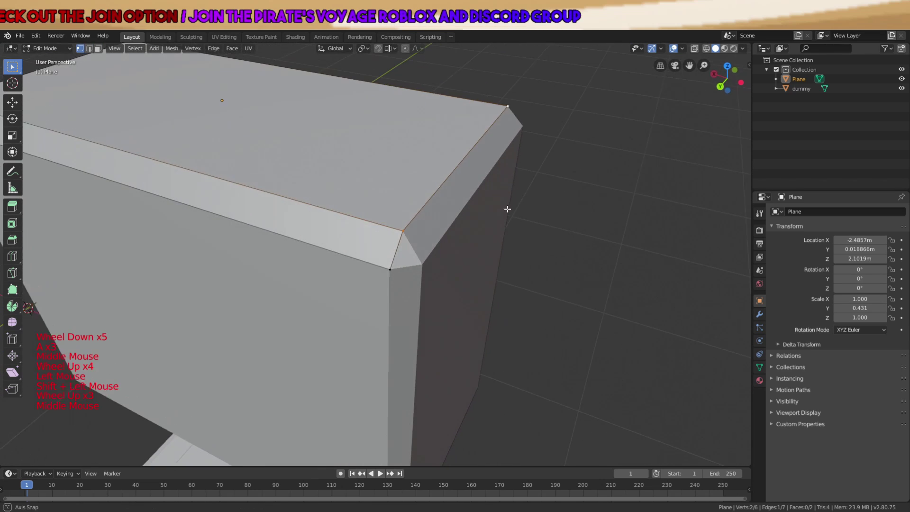
middle_drag(508, 207, 496, 179)
key(e)
scroll(493, 181, up, 3)
key(g)
key(g)
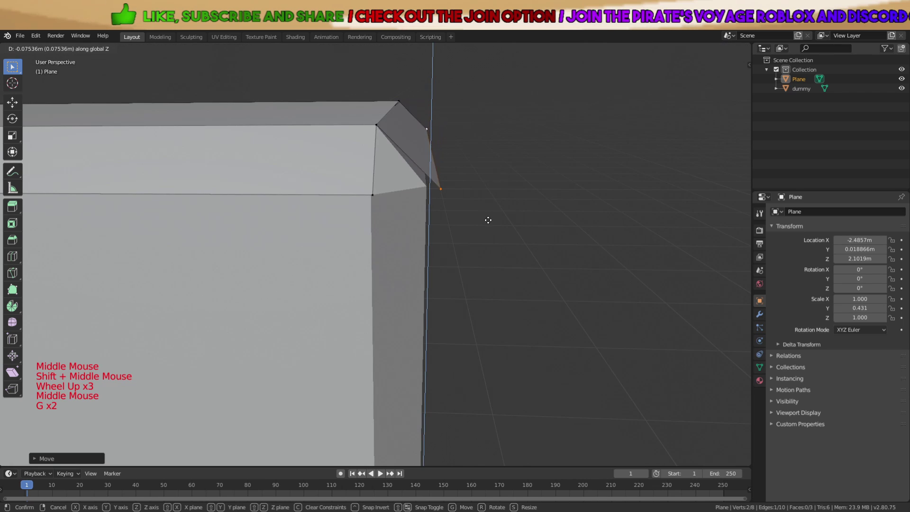
key(g)
click(476, 216)
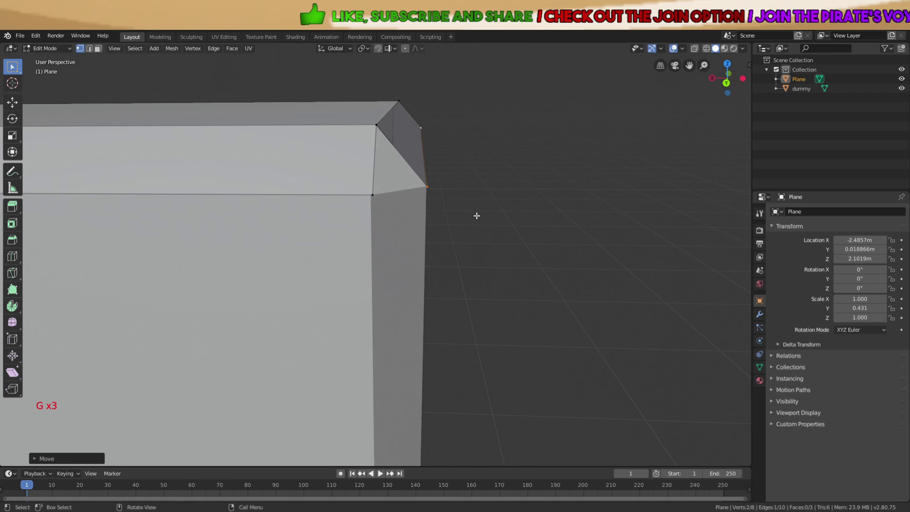
Adjust the height of the -X strip's outer edge along Z to meet the lower edge of the torso's bevel
middle_drag(475, 215, 421, 199)
key(g)
key(z)
click(417, 209)
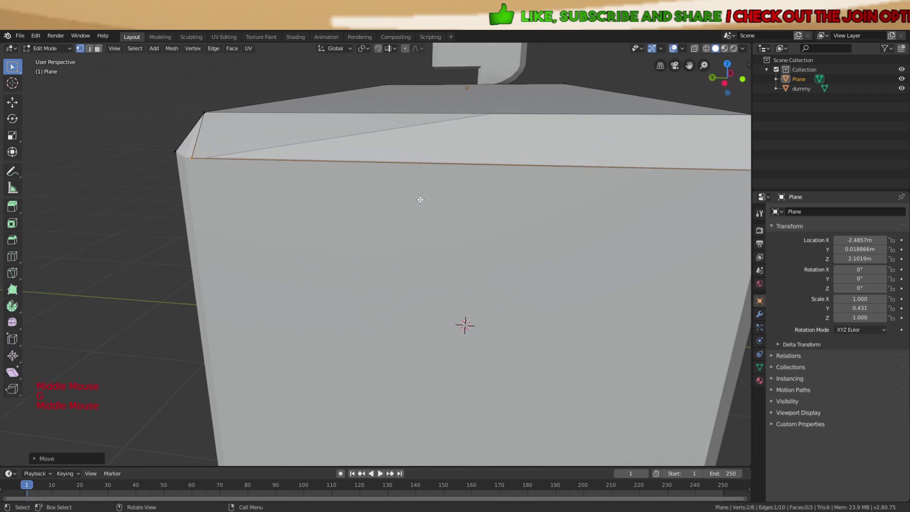
Move the -X strip's lower vertex at the -Y end along X and Y onto the torso's bevel corner
scroll(466, 199, down, 2)
shift+middle_drag(620, 200, 495, 247)
scroll(575, 243, up, 4)
key(g)
key(g)
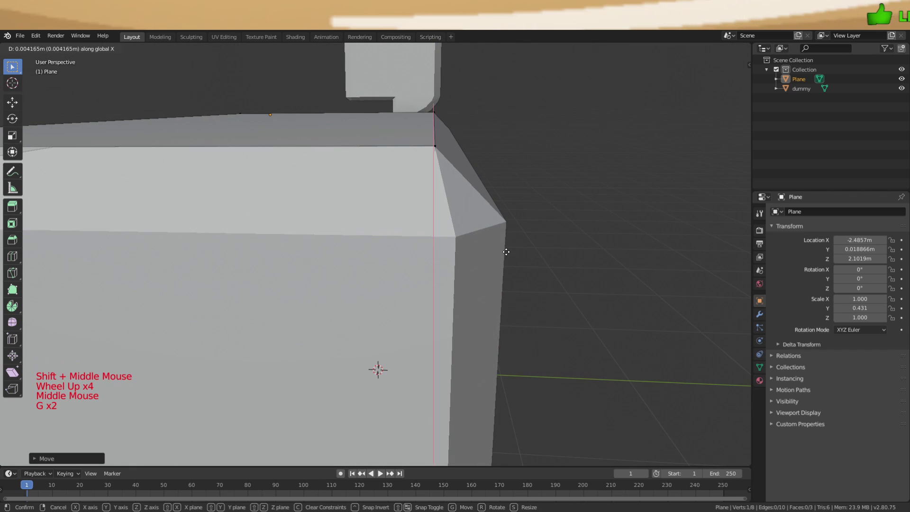
key(y)
scroll(442, 147, up, 3)
middle_drag(442, 148, 470, 165)
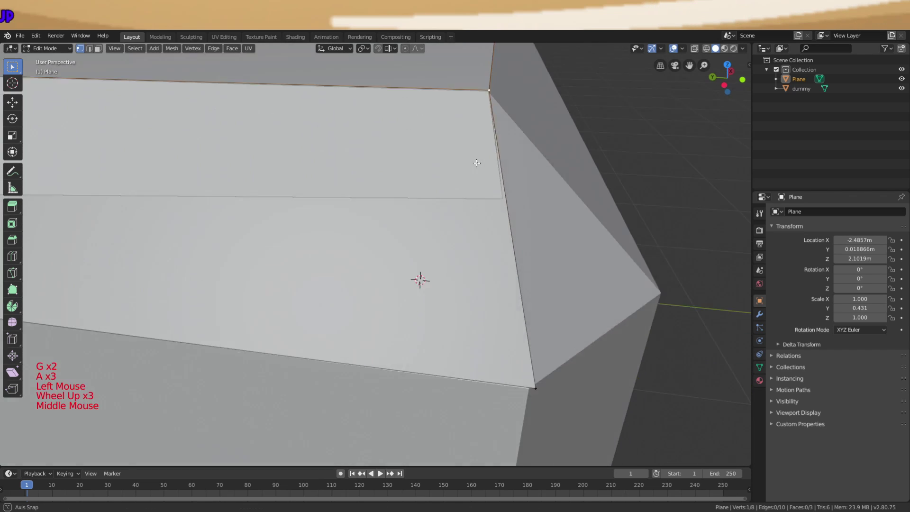
Fine-tune the top face's corner vertex at -X/-Y along Y so it meets the torso's bevel rim
key(g)
click(469, 168)
key(g)
key(y)
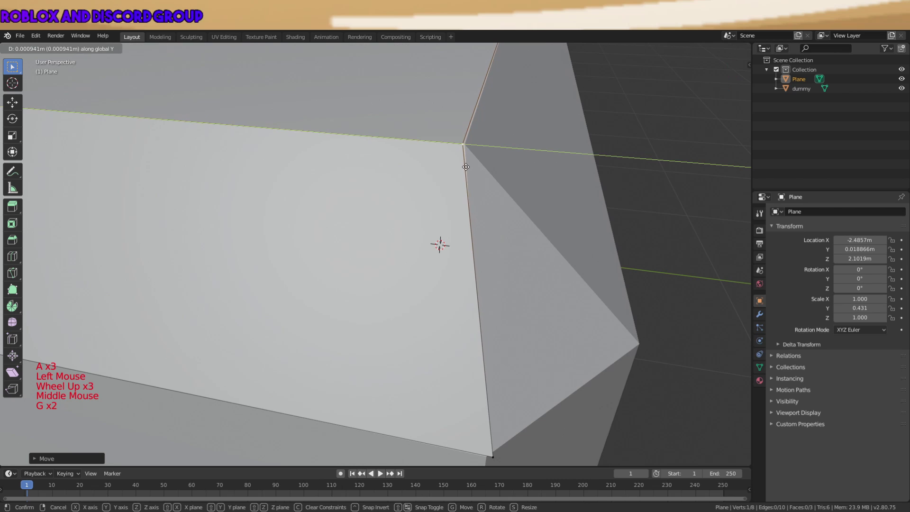
click(467, 168)
key(a)
scroll(403, 213, down, 5)
key(a)
key(a)
Move the -X strip's lower vertex at the +Y end along Y and X onto the torso's bevel corner
middle_drag(359, 243, 387, 242)
scroll(461, 196, up, 1)
middle_drag(461, 196, 434, 204)
key(g)
key(y)
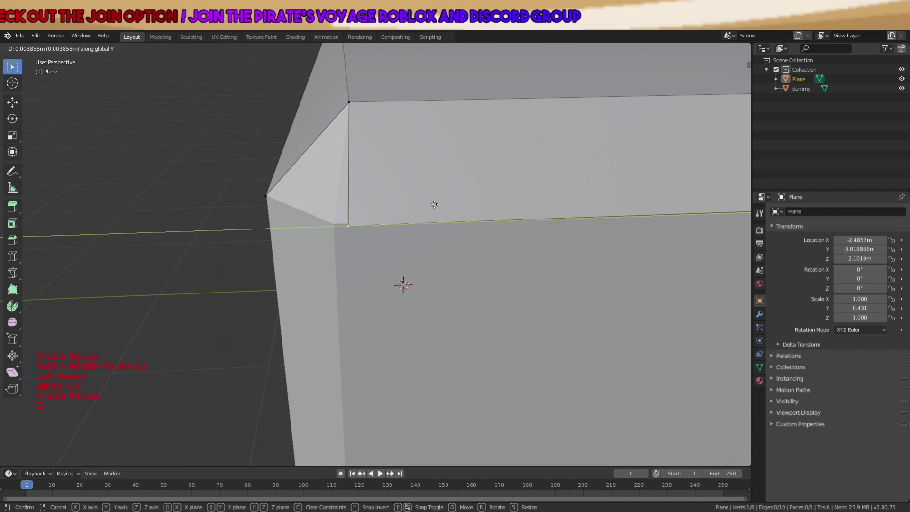
click(421, 205)
key(g)
key(x)
click(422, 204)
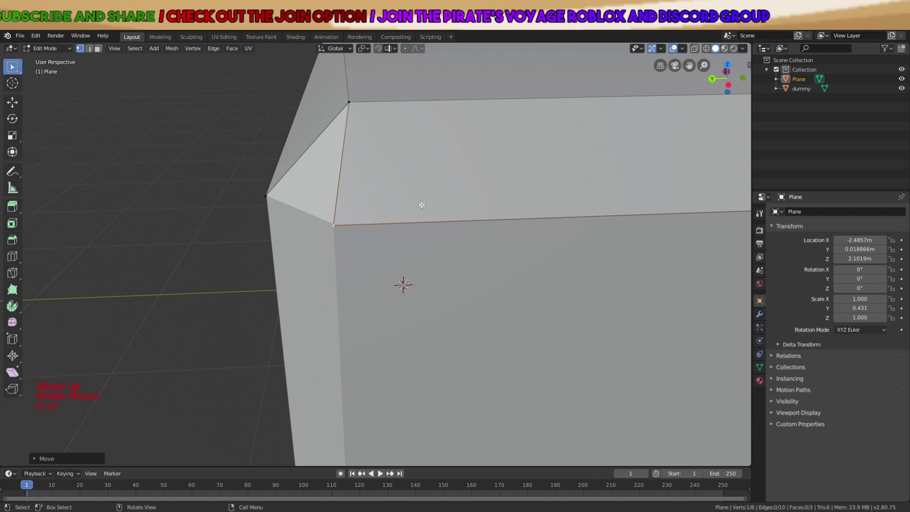
scroll(422, 204, up, 1)
middle_drag(423, 204, 390, 234)
key(g)
key(x)
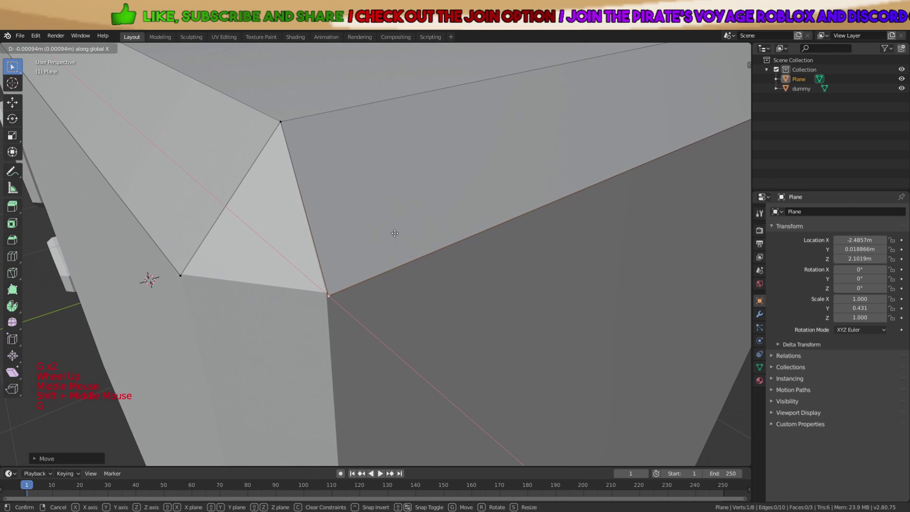
click(393, 233)
Fill the triangular gap between the +Y and -X bevel strips with a face
ctrl+click(180, 278)
scroll(178, 276, down, 4)
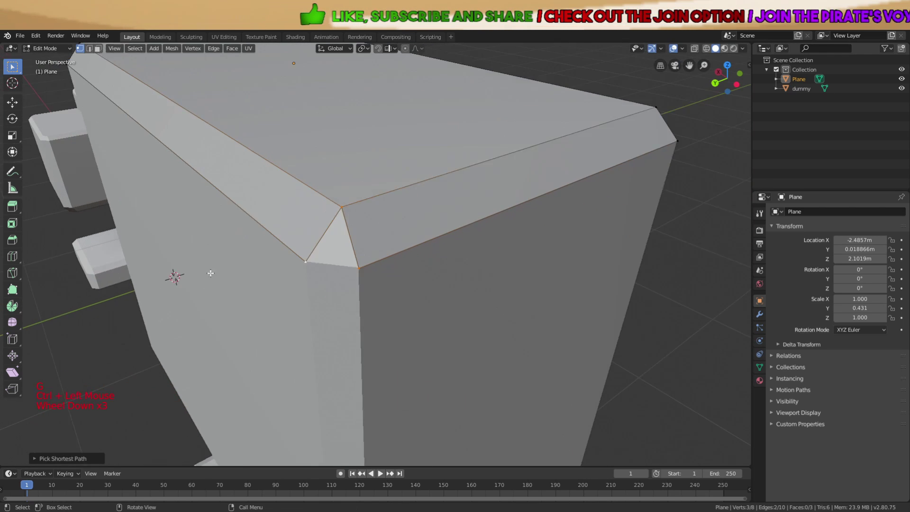
key(f)
key(a)
key(a)
key(a)
Extrude the top face's -Y edge and move the new edge outward along Y and down beside the torso's bevel
scroll(522, 263, down, 2)
middle_drag(522, 264, 480, 239)
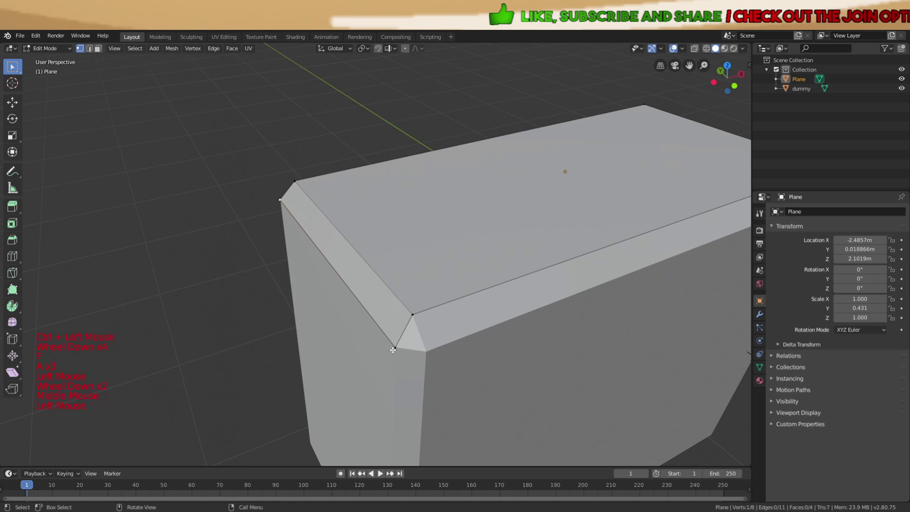
scroll(417, 320, down, 2)
middle_drag(462, 283, 459, 264)
scroll(459, 264, down, 2)
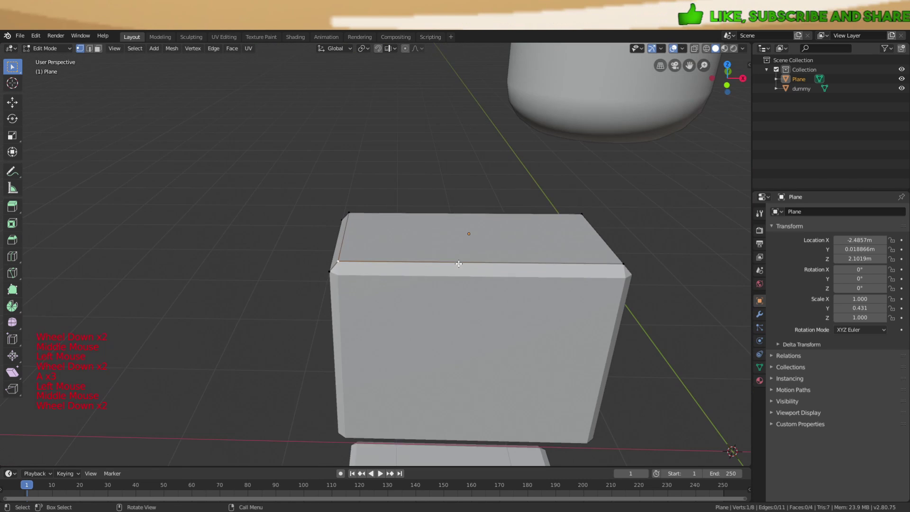
shift+click(621, 262)
middle_drag(603, 265, 547, 225)
scroll(543, 234, up, 2)
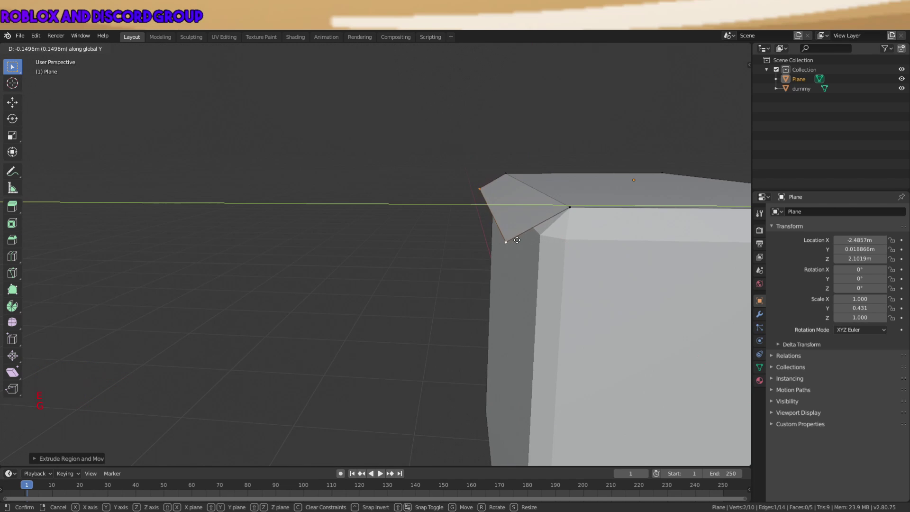
click(533, 242)
Fine-tune the extruded -Y edge's position so it sits on the lower edge of the torso's bevel
shift+middle_drag(533, 242, 531, 239)
scroll(482, 266, up, 3)
middle_drag(482, 266, 491, 261)
scroll(494, 255, down, 2)
key(g)
key(g)
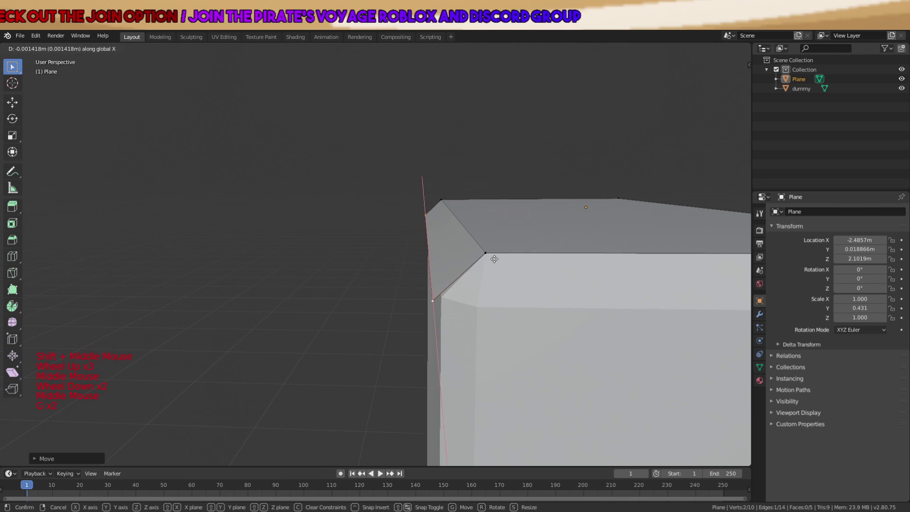
key(g)
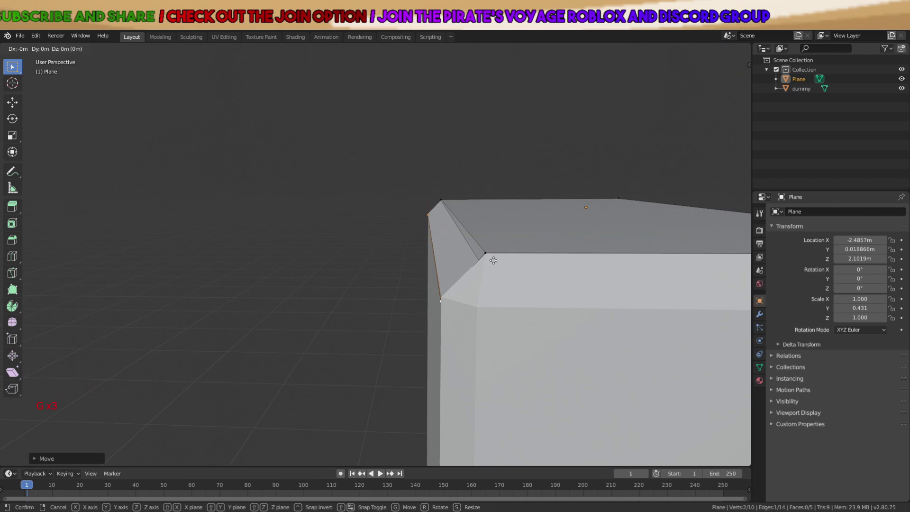
click(494, 258)
middle_drag(494, 258, 587, 257)
key(a)
key(a)
key(a)
Move the -Y strip's lower vertex at the -X end onto the torso's bevel corner
middle_drag(411, 243, 384, 229)
scroll(355, 218, up, 4)
scroll(356, 219, up, 2)
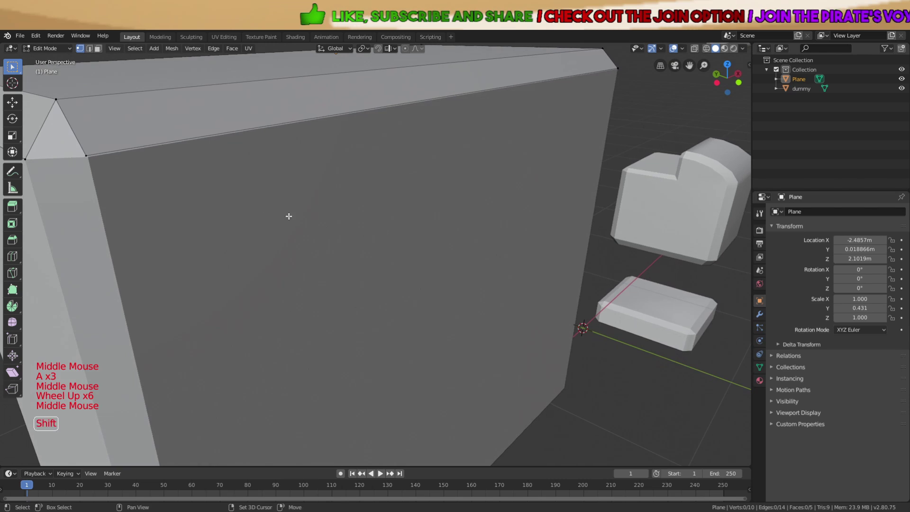
shift+middle_drag(289, 215, 416, 207)
scroll(309, 200, up, 3)
key(g)
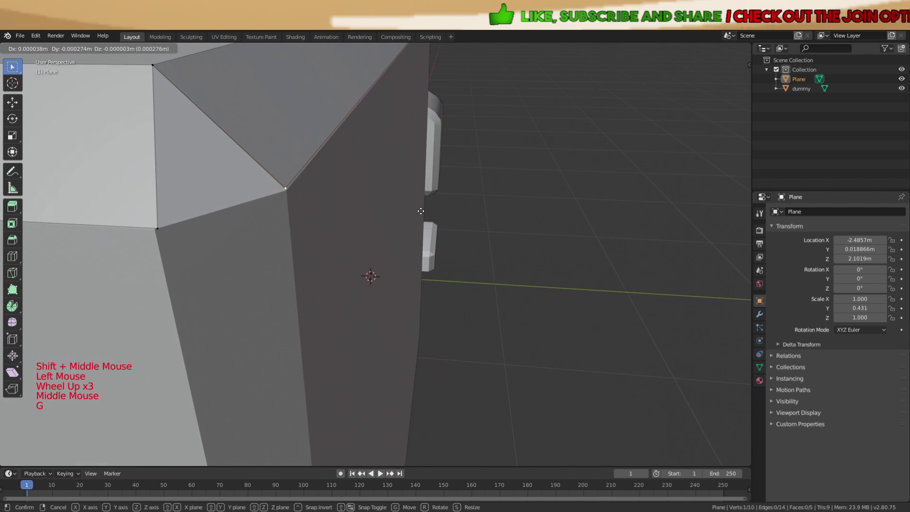
click(424, 218)
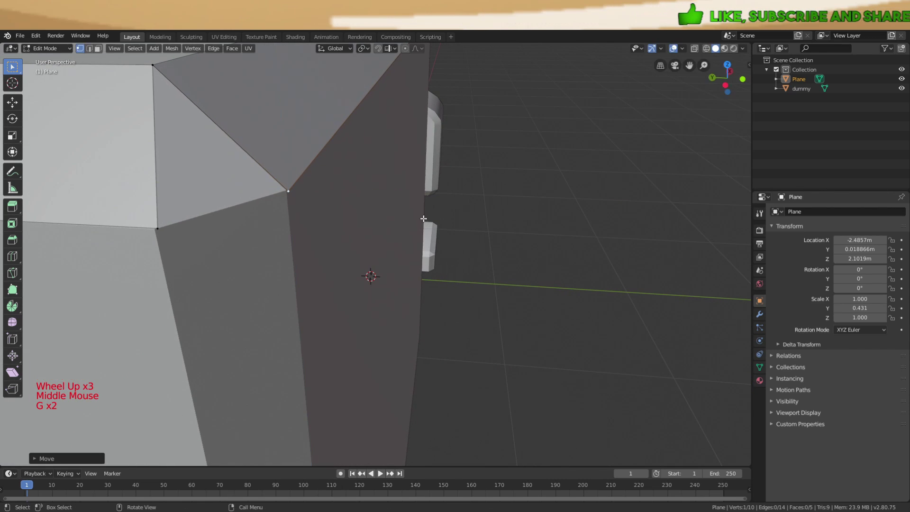
key(a)
scroll(455, 204, down, 2)
key(a)
key(a)
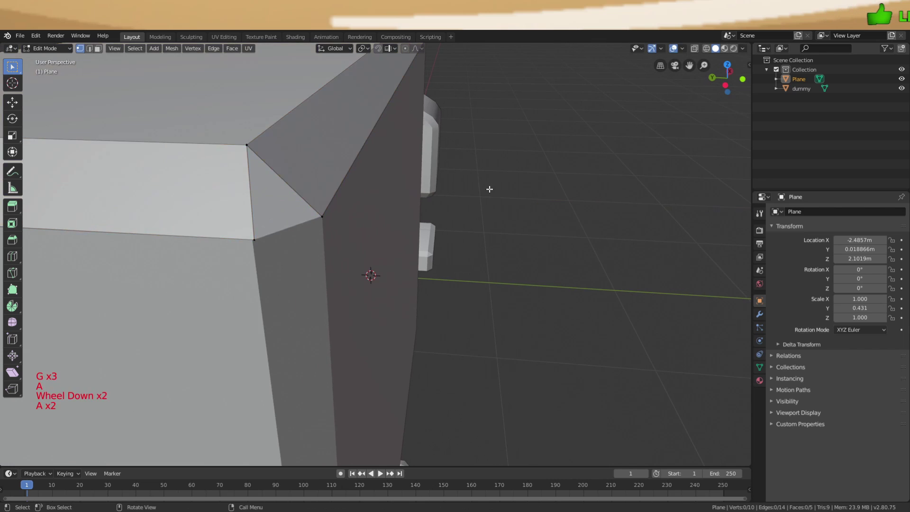
Move the -Y strip's lower vertex at the +X end along X onto the torso's bevel corner
scroll(525, 209, down, 4)
middle_drag(488, 189, 389, 245)
scroll(374, 232, up, 2)
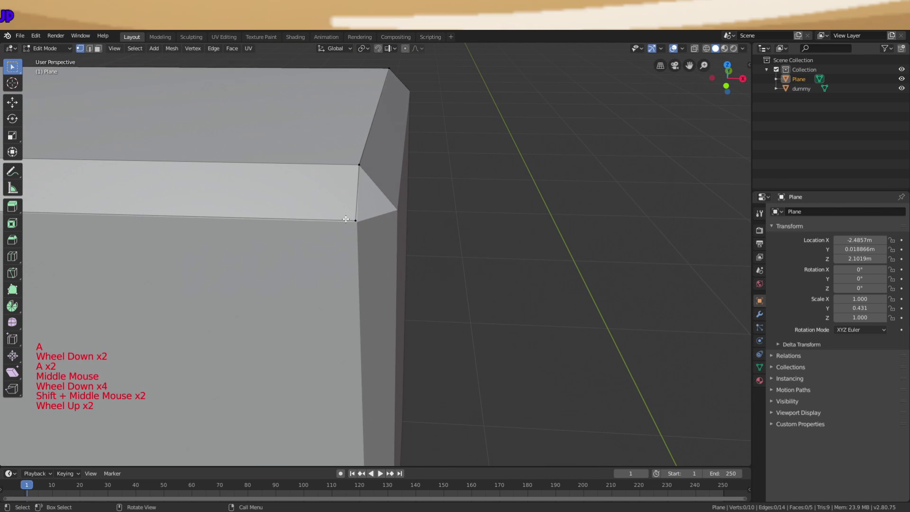
click(350, 217)
scroll(361, 213, up, 3)
key(g)
key(g)
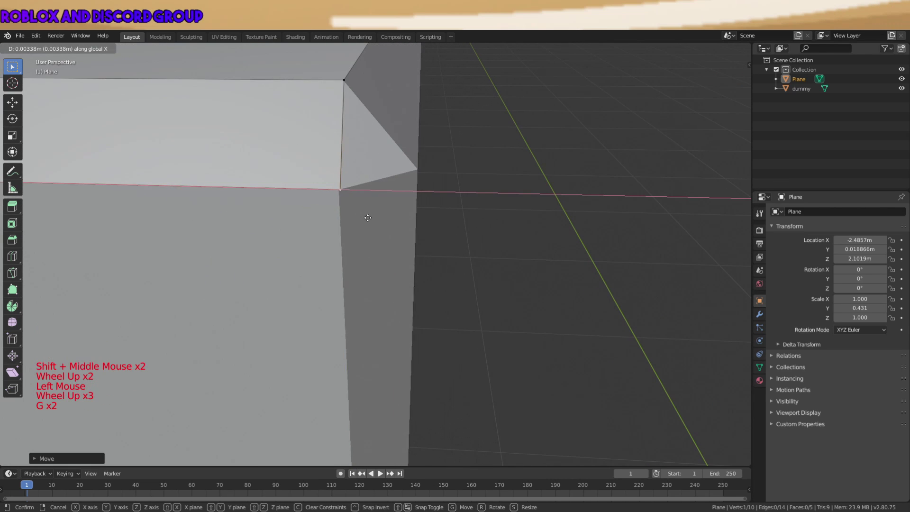
click(375, 220)
key(a)
scroll(375, 215, down, 1)
key(a)
key(a)
Extrude the top face's +X edge and move the new edge outward and down along the torso's bevel
scroll(370, 190, down, 3)
click(366, 178)
middle_drag(467, 164, 411, 180)
scroll(426, 178, down, 2)
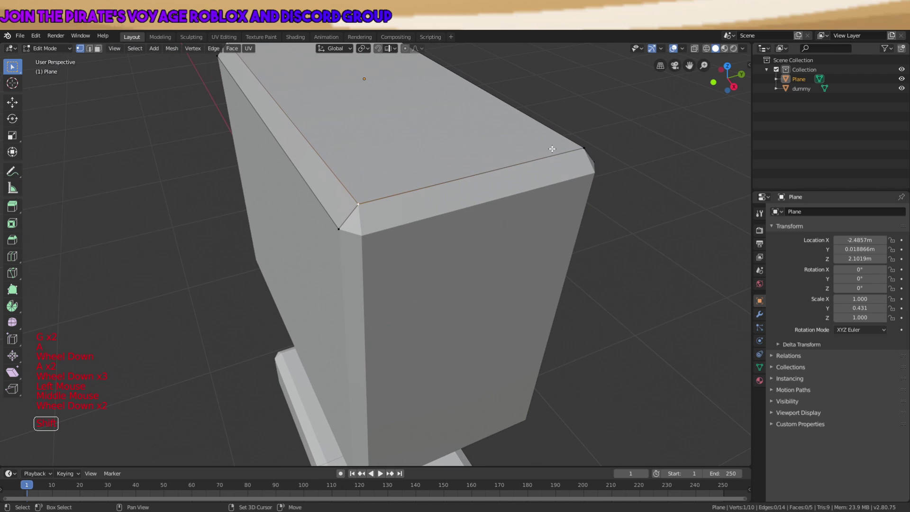
middle_drag(583, 150, 441, 206)
scroll(433, 210, up, 2)
key(e)
key(g)
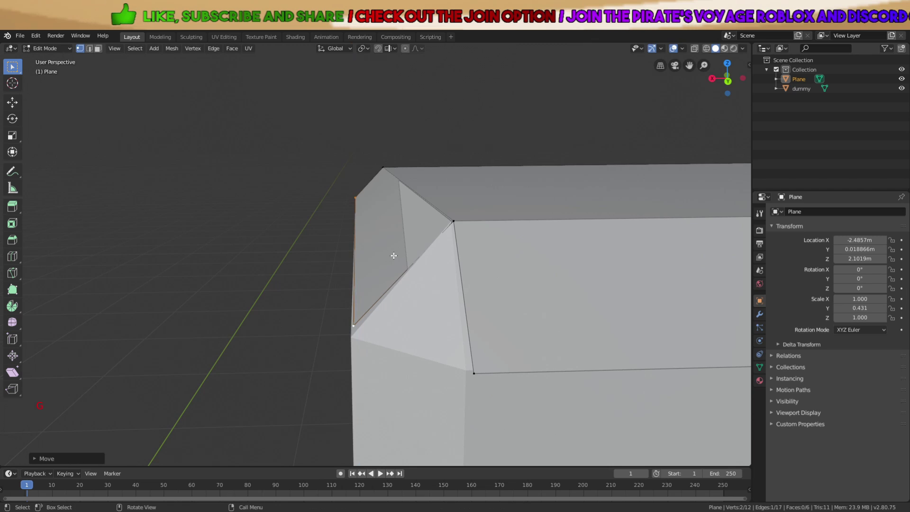
click(394, 256)
Adjust the height of the extruded +X edge along Z to match the lower edge of the torso's bevel
middle_drag(394, 256, 539, 264)
scroll(454, 220, up, 3)
mouse_move(454, 220)
middle_down()
mouse_move(502, 212)
mouse_move(439, 226)
middle_up()
key(g)
key(z)
click(502, 214)
scroll(360, 184, down, 4)
key(a)
key(a)
key(a)
click(528, 107)
middle_drag(528, 107, 349, 186)
key(a)
key(a)
key(a)
Move the +X strip's lower vertex at the -Y end onto the torso's bevel corner, adjusting it along X
scroll(467, 231, up, 3)
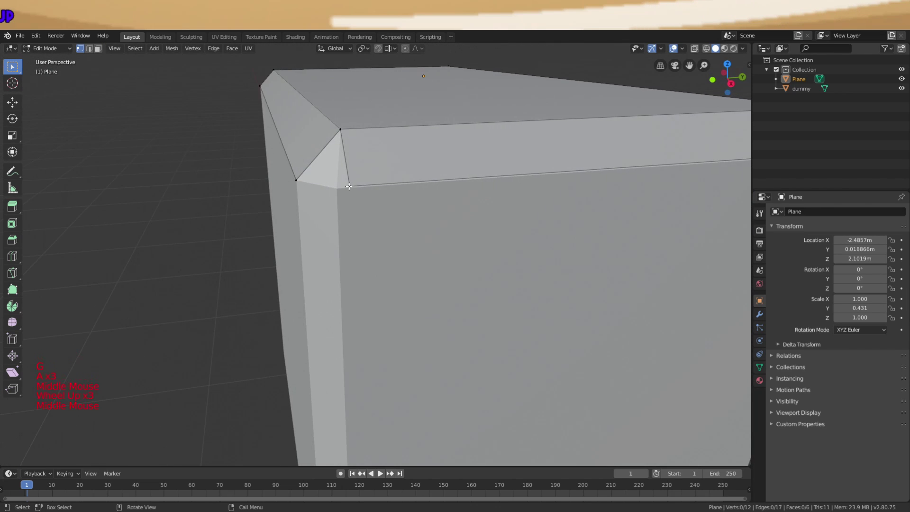
click(349, 186)
scroll(410, 189, up, 3)
middle_drag(411, 189, 432, 210)
key(g)
key(g)
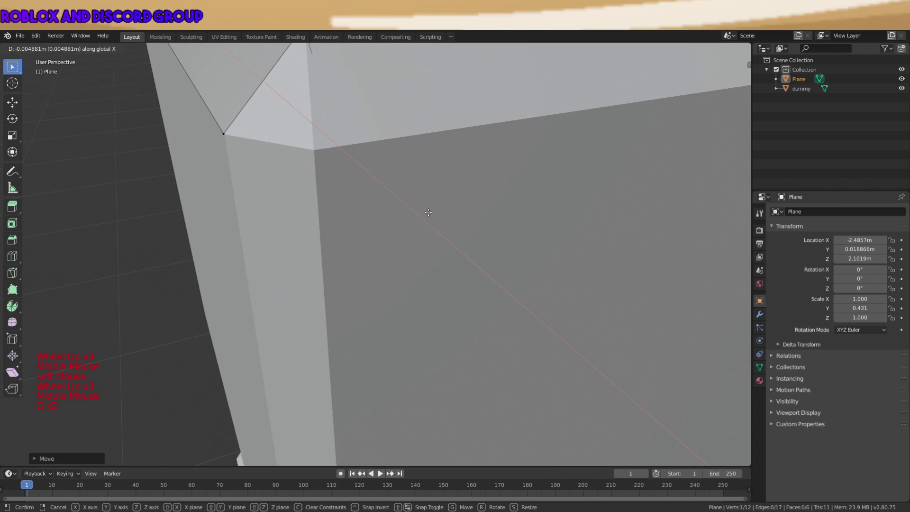
click(410, 216)
Move the +X strip's lower vertex at the +Y end along Y, Z and X onto the torso's bevel corner
scroll(443, 205, down, 4)
middle_drag(443, 205, 418, 217)
click(490, 233)
scroll(522, 233, up, 2)
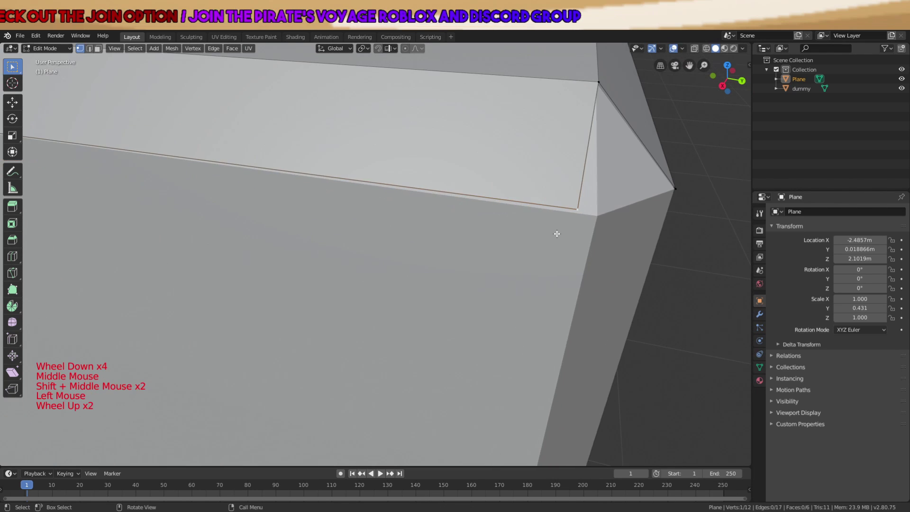
key(g)
key(y)
key(g)
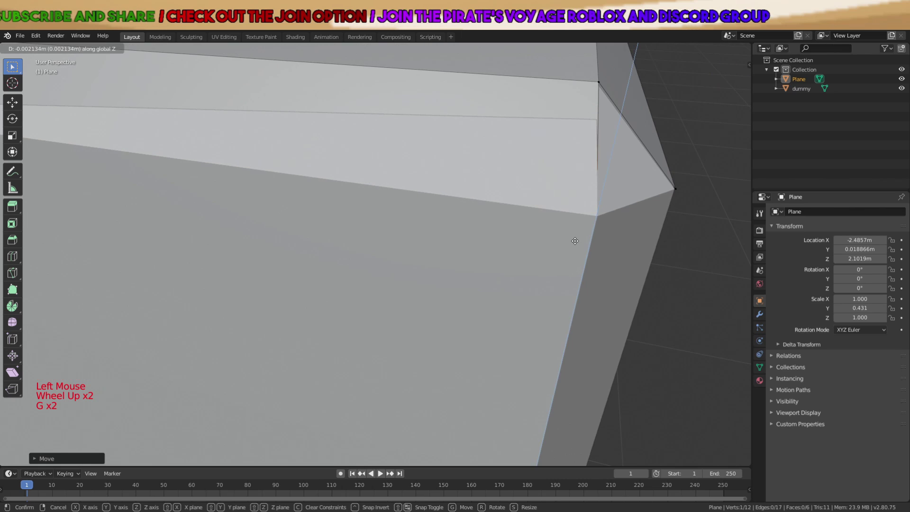
middle_drag(573, 240, 492, 229)
key(g)
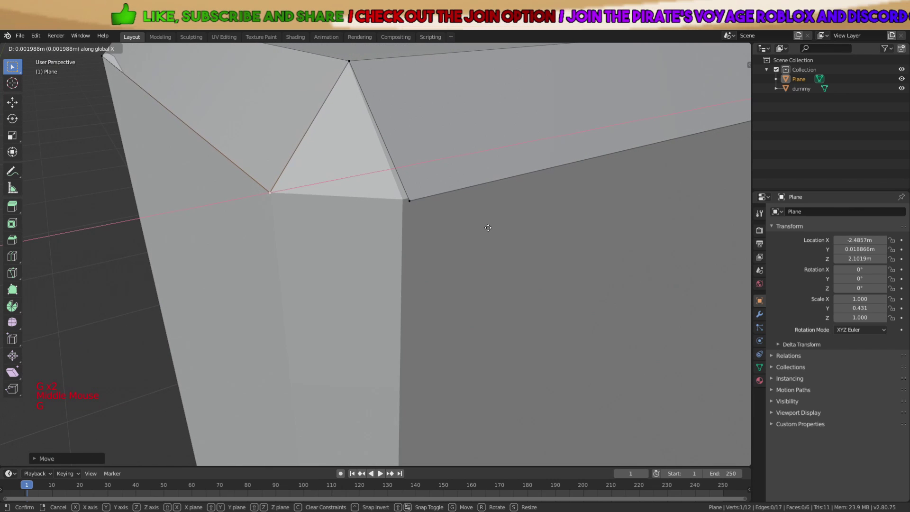
scroll(484, 226, down, 3)
key(a)
key(a)
key(a)
Fine-tune the +X strip's lower vertex at the -Y end along X against the torso's bevel corner
middle_drag(270, 205, 343, 203)
scroll(342, 203, down, 3)
middle_drag(284, 229, 344, 258)
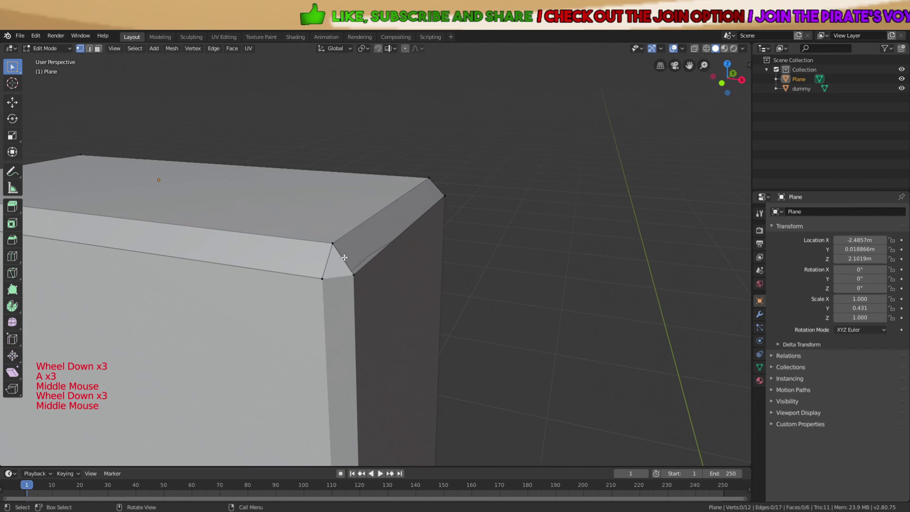
scroll(366, 274, up, 3)
key(g)
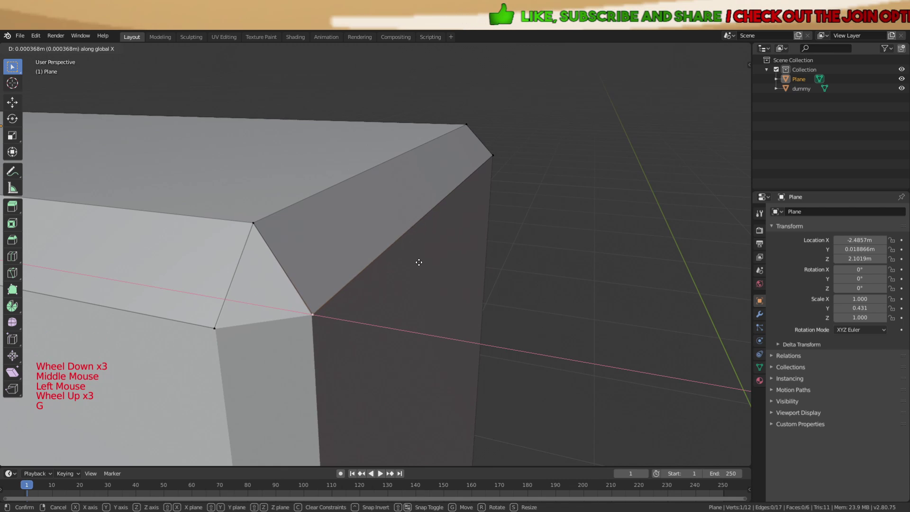
Fill the triangular gap between the -Y and +X bevel strips with a face
key(a)
key(a)
key(a)
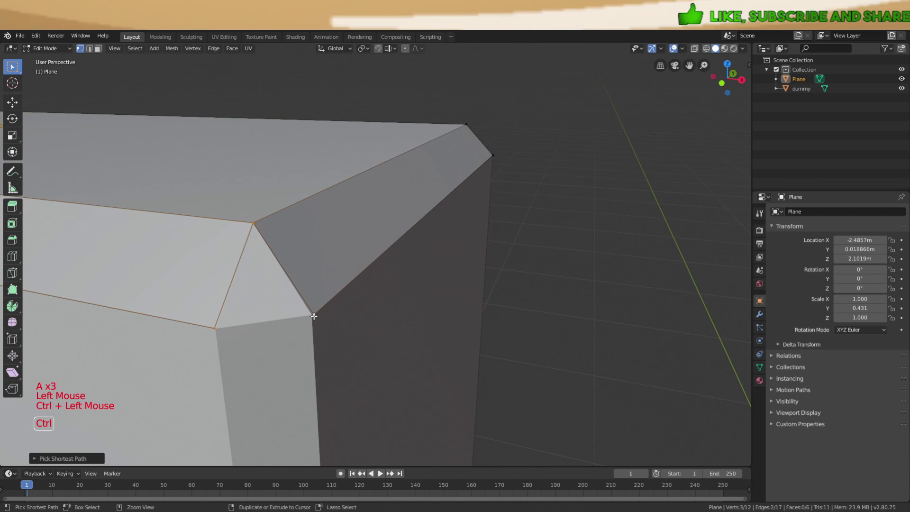
key(f)
scroll(489, 262, down, 1)
key(a)
key(a)
key(a)
Fill the triangular gap between the +X and +Y bevel strips with a face
middle_drag(490, 262, 399, 260)
scroll(399, 259, down, 3)
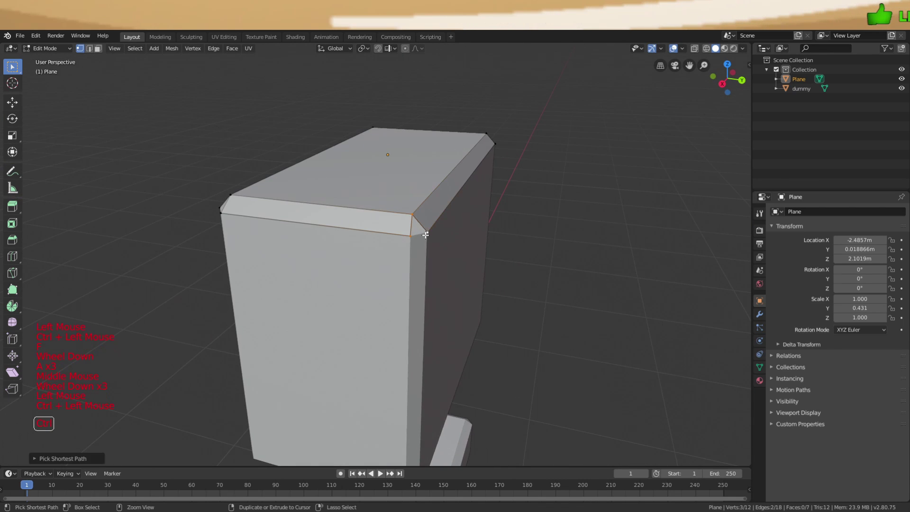
key(f)
scroll(464, 236, down, 5)
key(a)
key(a)
key(a)
Undo the last corner fill, reselect the three vertices of the +X/+Y corner and fill the triangle again
scroll(447, 252, up, 4)
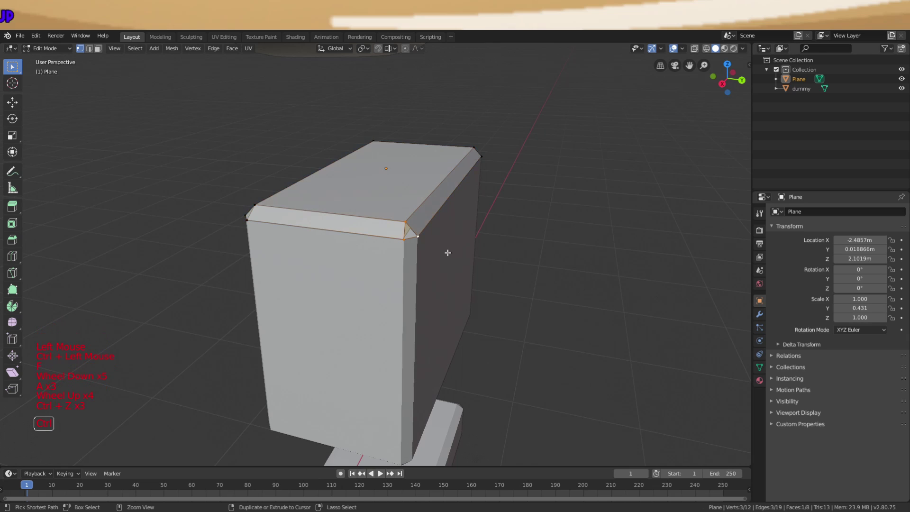
scroll(448, 252, up, 5)
key(a)
key(a)
key(a)
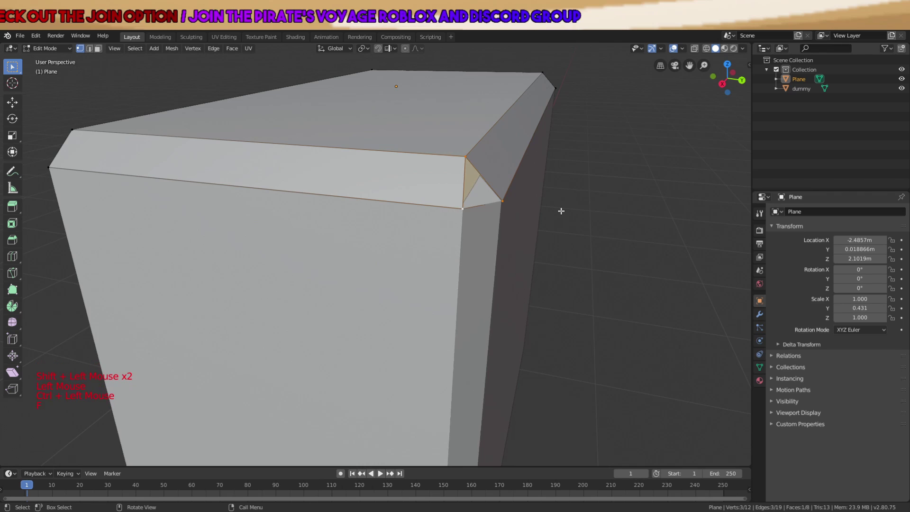
Nudge the +Y strip's lower vertex at the +X end onto the torso's bevel corner
middle_drag(561, 211, 539, 189)
key(a)
key(a)
key(a)
click(456, 142)
scroll(496, 150, up, 3)
middle_drag(496, 150, 470, 180)
key(g)
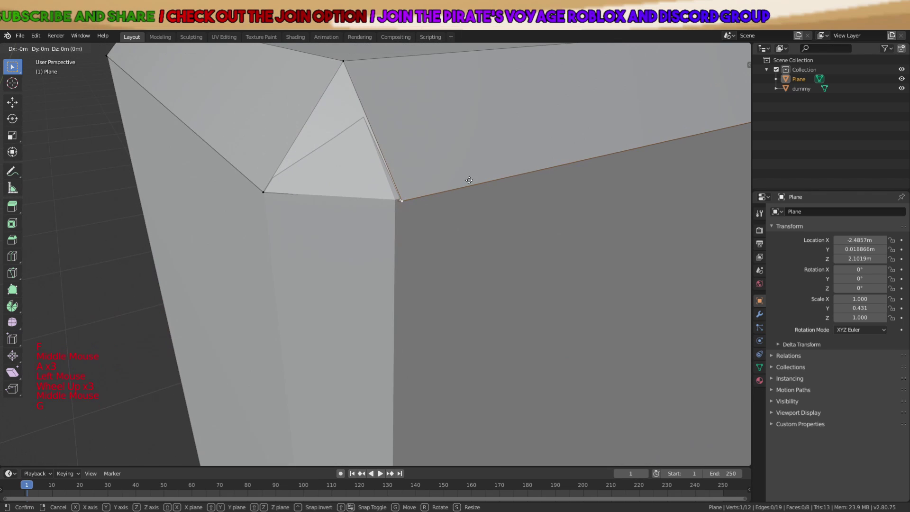
click(467, 180)
Nudge the +X strip's lower vertex at the +Y end against the torso's bevel corner
key(g)
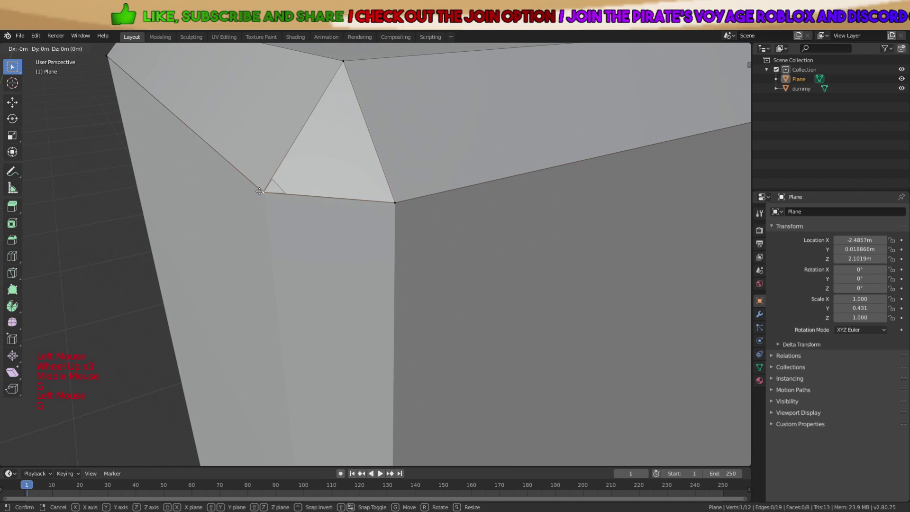
key(a)
scroll(260, 189, down, 3)
key(a)
key(a)
scroll(332, 232, down, 1)
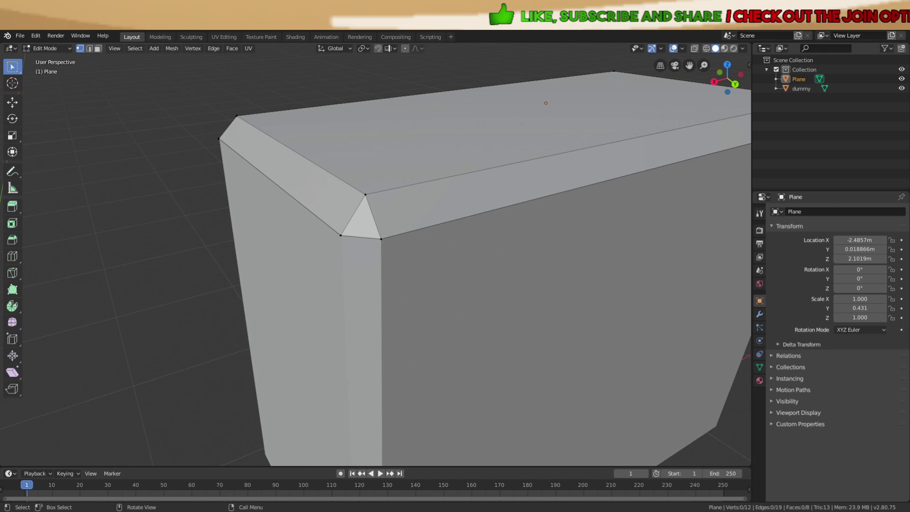
Examine the bevelled cap on top of the torso from several sides, with and without its edit overlay
scroll(322, 229, down, 6)
middle_drag(332, 223, 321, 228)
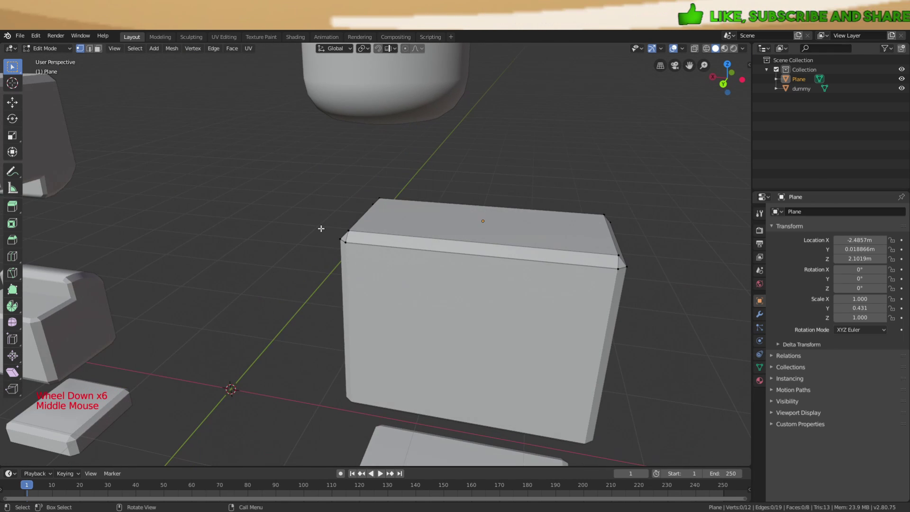
scroll(425, 206, down, 3)
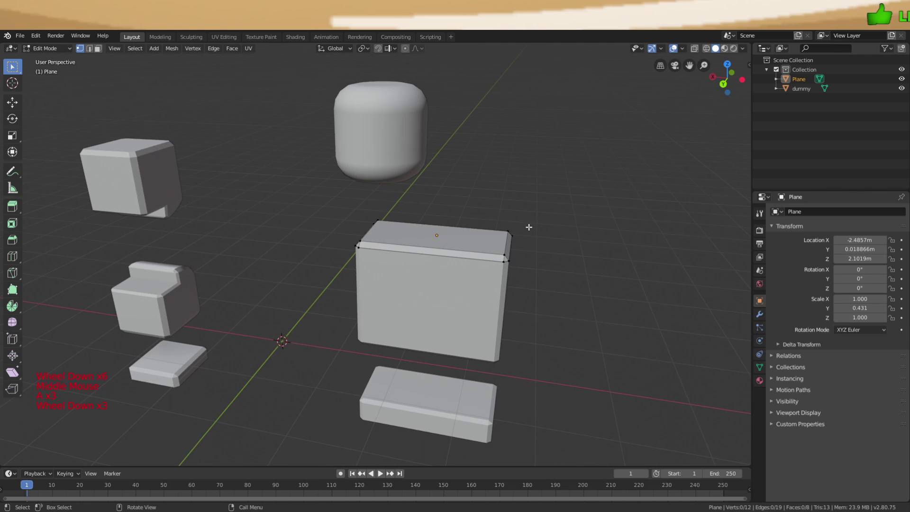
key(a)
key(a)
key(a)
scroll(522, 235, up, 7)
scroll(504, 231, down, 3)
middle_drag(524, 252, 396, 224)
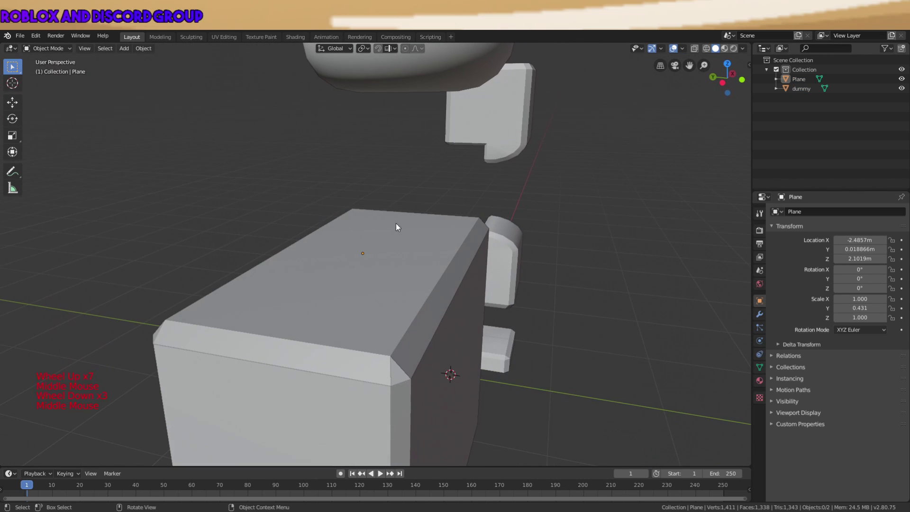
middle_drag(468, 258, 486, 237)
key(Tab)
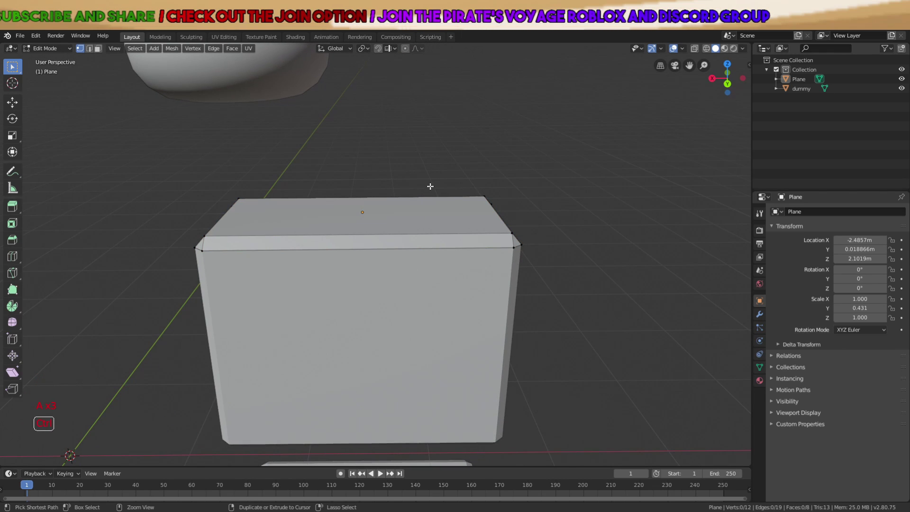
Add a centred loop cut across the cap, dividing it into two halves along X
key(ctrl+r)
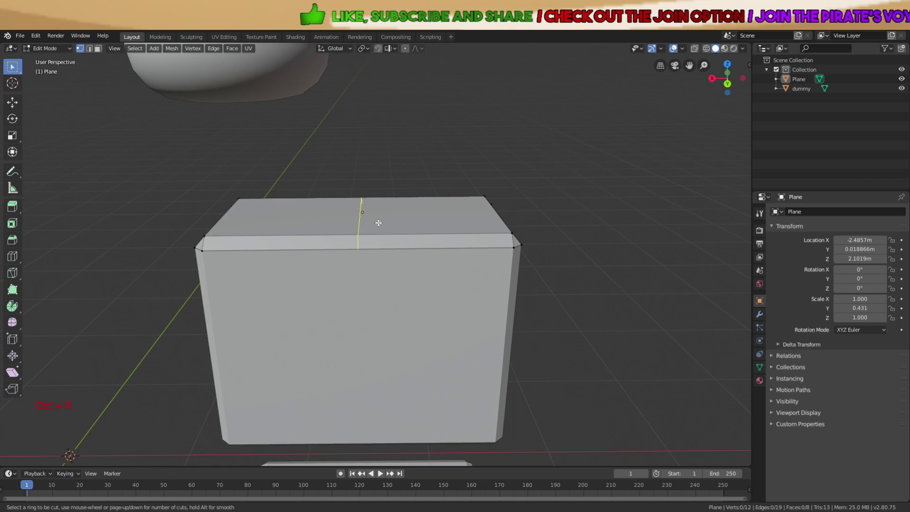
click(378, 222)
right_click(379, 223)
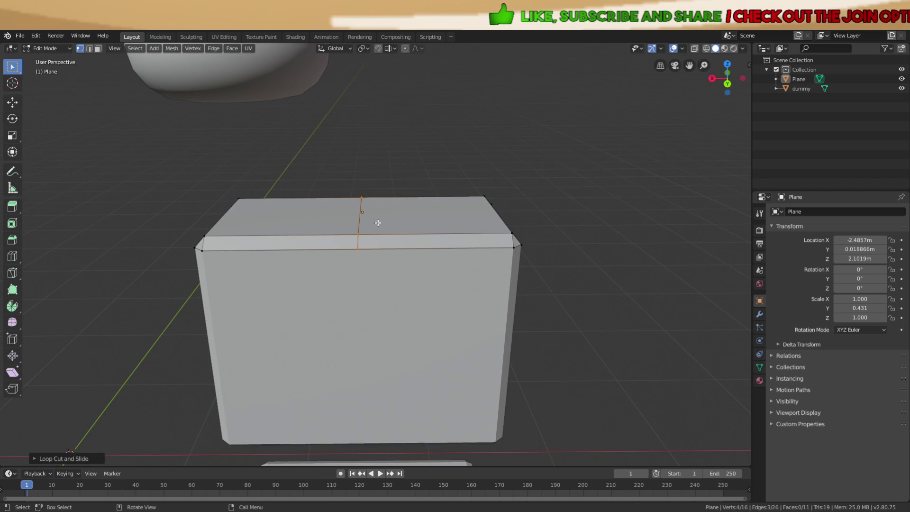
Delete the vertices of the cap's -X half
key(a)
key(a)
scroll(379, 223, down, 2)
key(c)
middle_drag(379, 223, 523, 306)
key(x)
click(418, 300)
Add a Mirror modifier on the X axis to the cap half
click(760, 315)
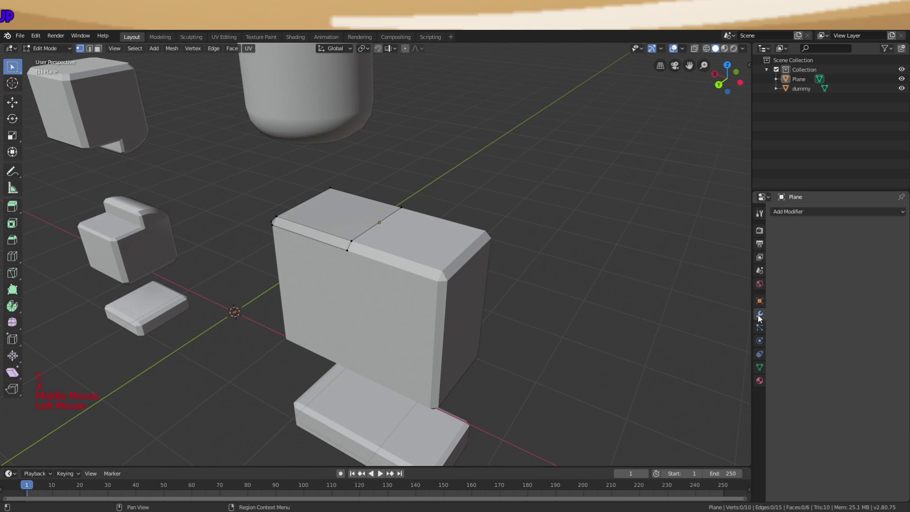
click(795, 213)
click(725, 308)
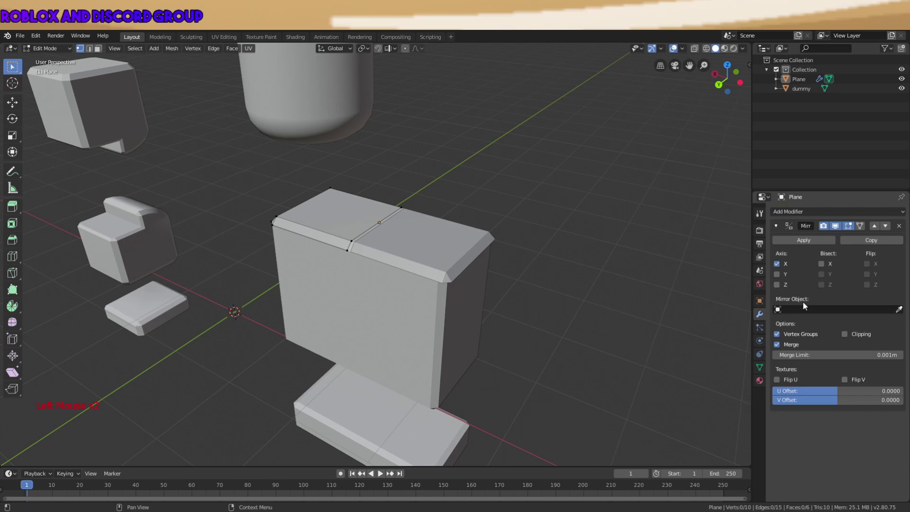
middle_drag(616, 285, 496, 253)
scroll(524, 261, up, 6)
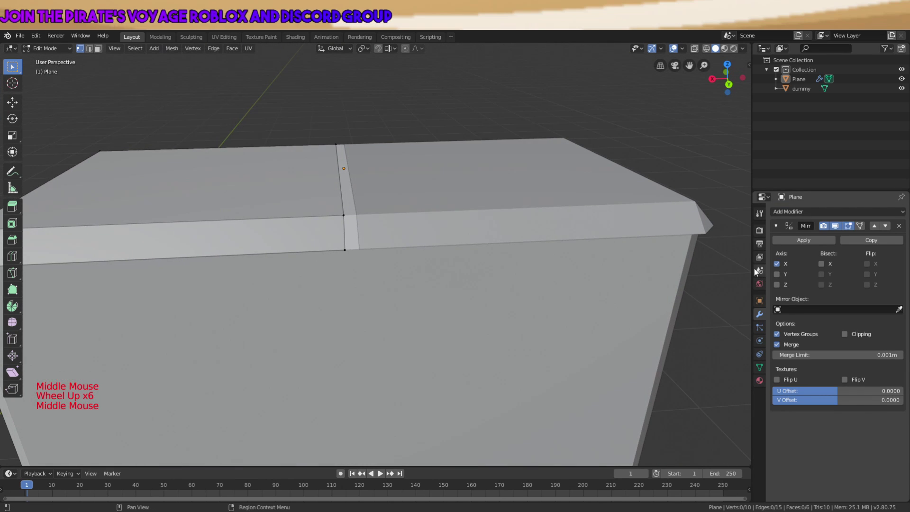
Try the Mirror modifier's X and Y axis options
click(780, 276)
click(775, 266)
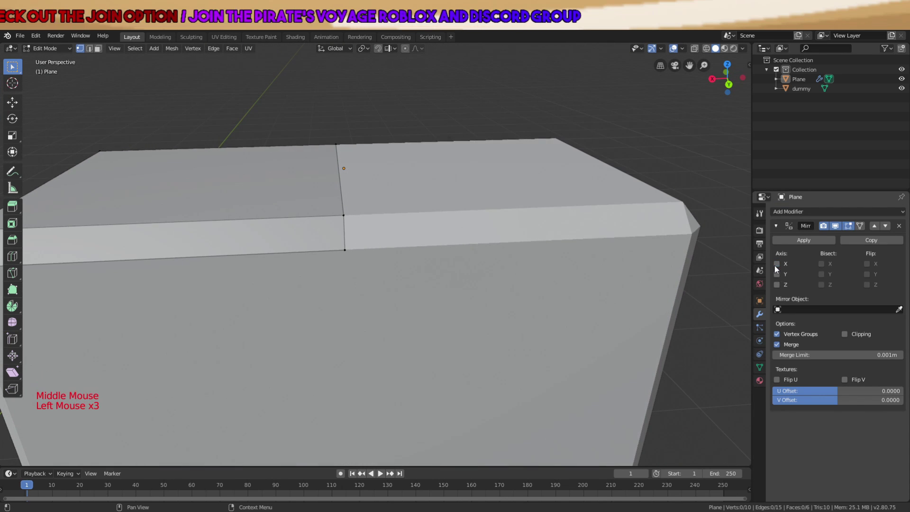
click(774, 265)
key(a)
scroll(427, 242, down, 4)
key(a)
key(a)
scroll(426, 241, down, 1)
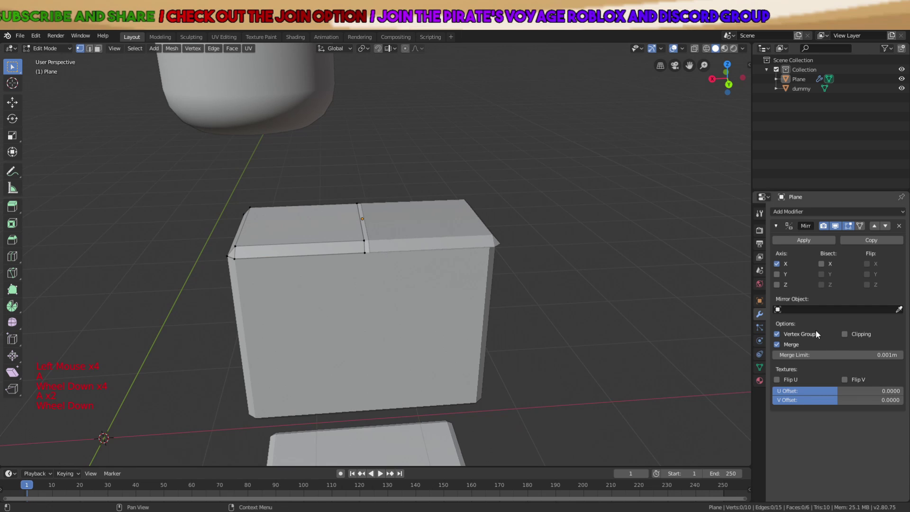
Enable Clipping in the Mirror modifier and move the cap's centre edge loop onto the mirror plane
click(845, 333)
alt+shift+click(361, 227)
scroll(361, 227, up, 2)
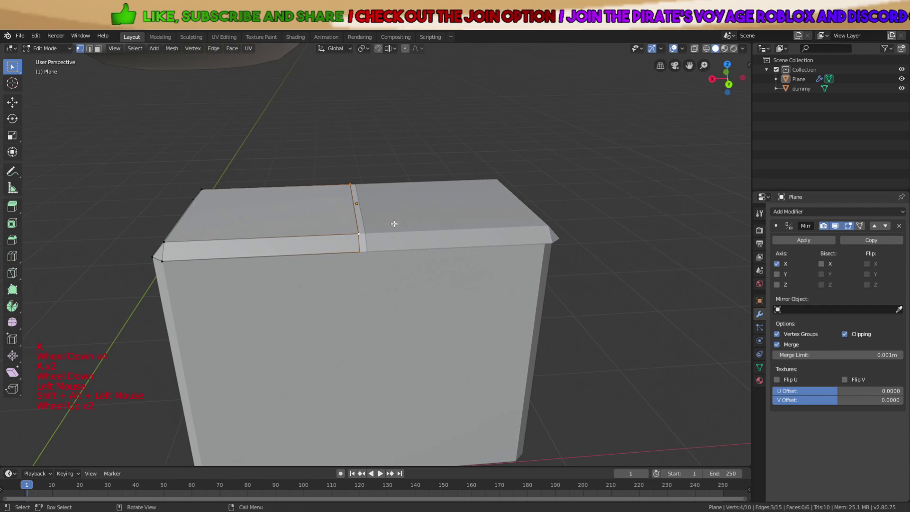
key(g)
click(406, 222)
scroll(410, 221, down, 3)
key(a)
key(a)
key(a)
Examine the closed centre seam and the mirrored cap on the torso from different distances and angles
key(Tab)
scroll(417, 223, down, 5)
key(a)
key(a)
key(a)
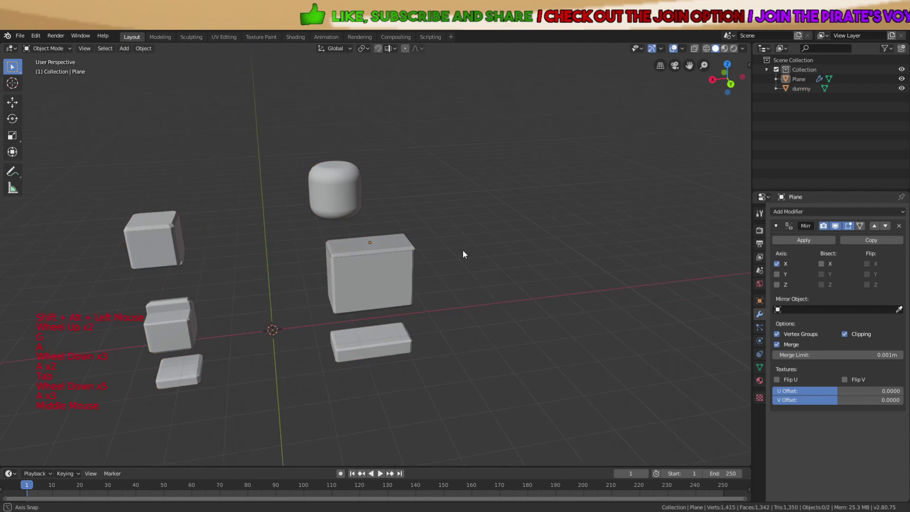
middle_drag(463, 251, 495, 246)
key(Tab)
scroll(445, 264, up, 4)
scroll(445, 264, up, 2)
key(a)
key(a)
key(a)
middle_drag(391, 280, 384, 280)
scroll(384, 280, down, 5)
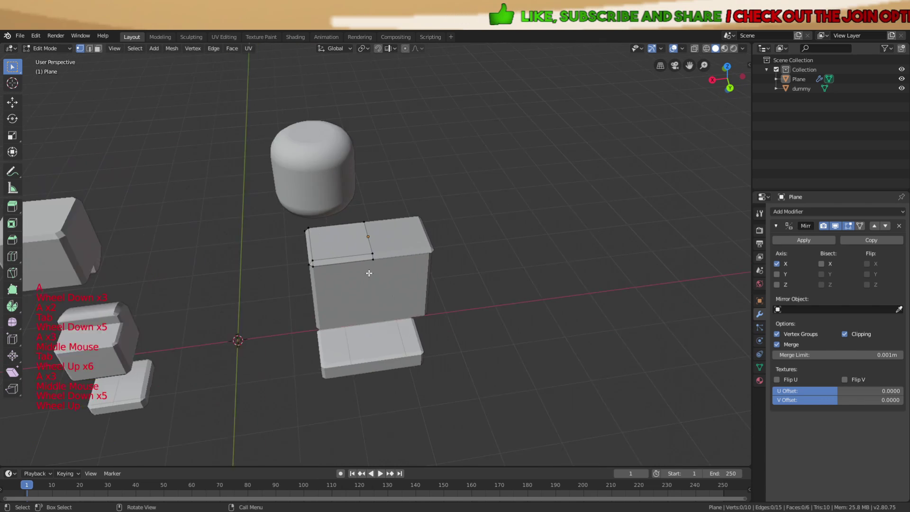
scroll(370, 264, up, 5)
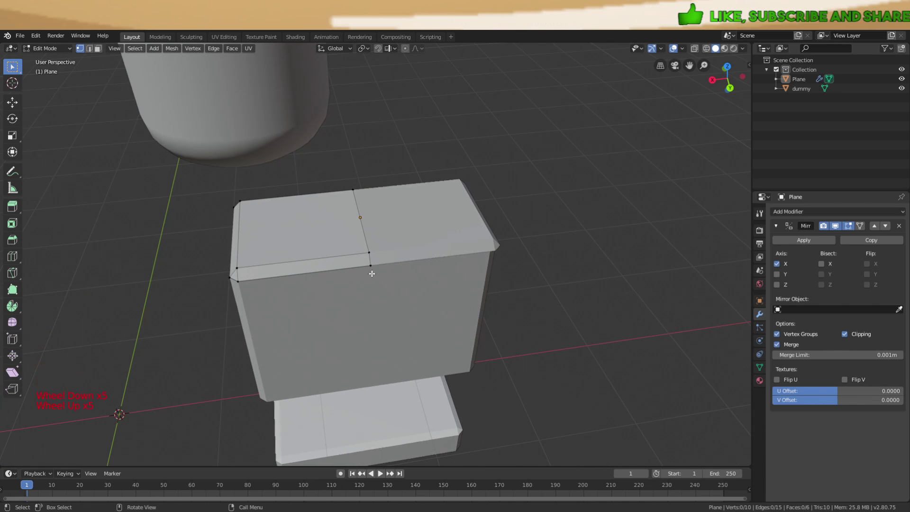
Extrude the cap's lower border edge loop down the torso's sides
middle_drag(372, 273, 436, 242)
key(a)
key(a)
key(a)
alt+shift+click(325, 227)
scroll(440, 239, down, 2)
key(e)
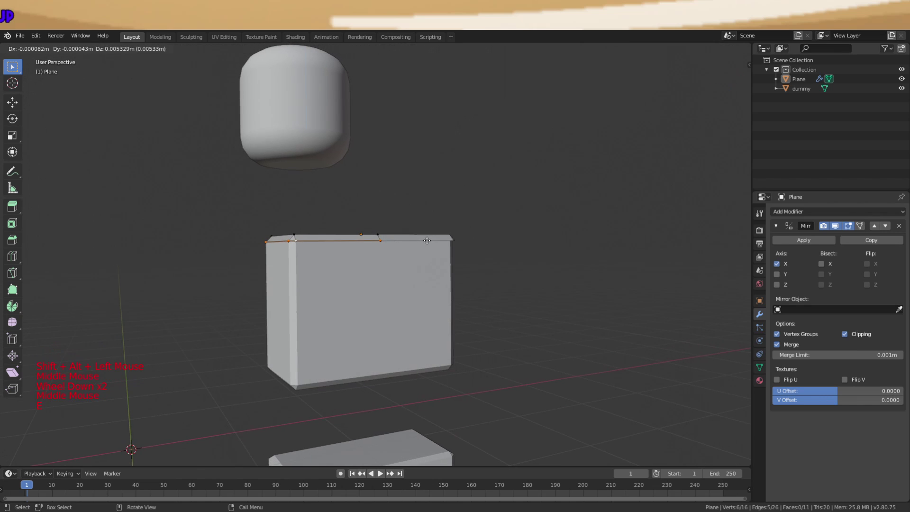
shift+middle_drag(416, 348, 456, 214)
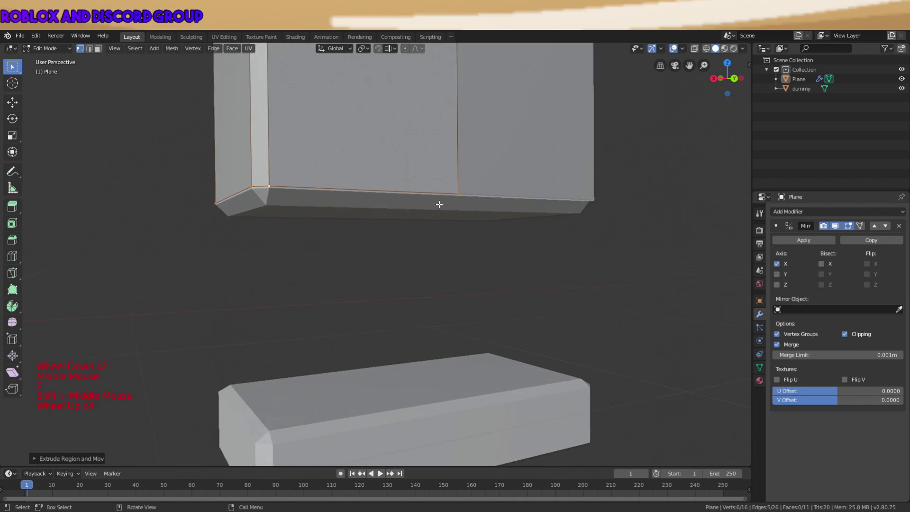
Move the extruded border along Z to line up with the upper edge of the torso's bottom bevel
scroll(455, 214, up, 6)
shift+middle_drag(383, 197, 449, 252)
key(g)
key(z)
key(g)
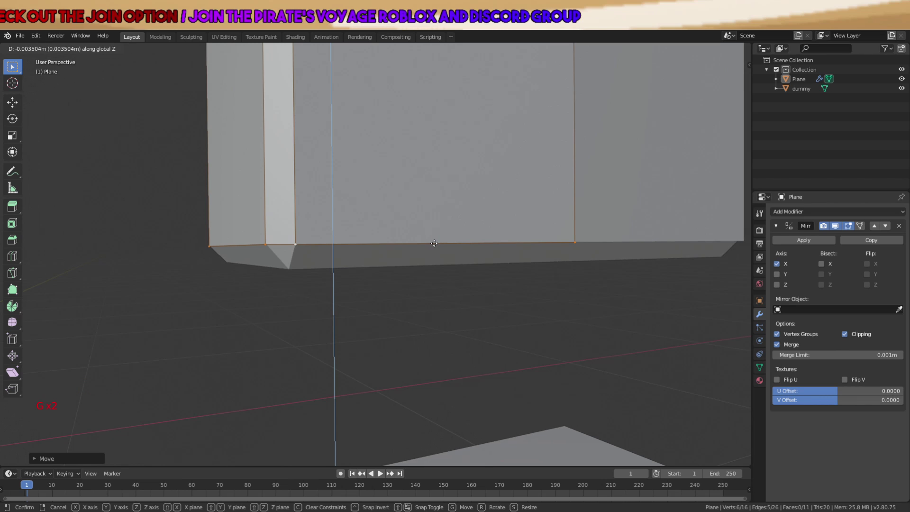
click(434, 243)
Examine the shirt mesh's fit around the torso as an object, from its top to the lower bevel
key(a)
scroll(434, 243, down, 4)
key(Tab)
scroll(494, 244, down, 5)
key(a)
key(a)
key(a)
middle_drag(494, 244, 449, 240)
click(435, 260)
scroll(434, 247, up, 2)
scroll(502, 195, up, 4)
scroll(490, 198, down, 1)
scroll(448, 232, down, 4)
scroll(457, 230, up, 3)
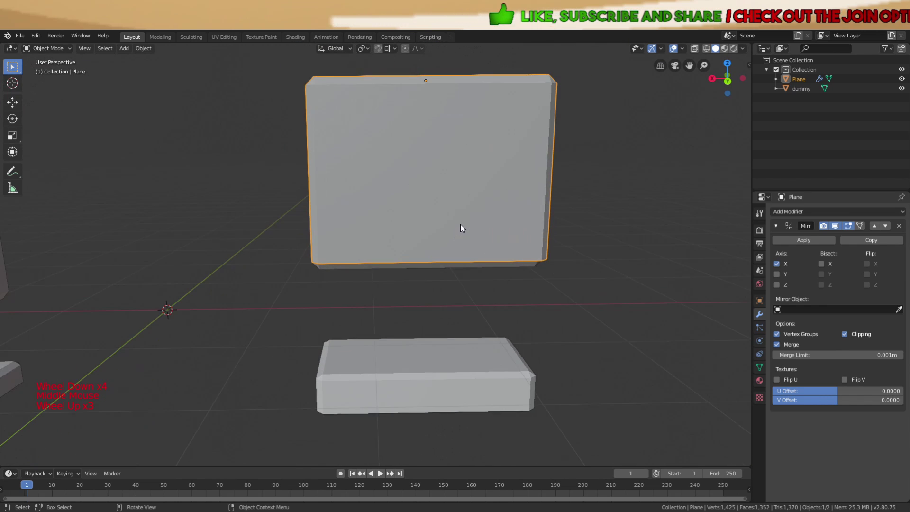
Add a horizontal loop cut around the shirt's side walls at mid-height
key(Tab)
key(a)
key(a)
scroll(455, 216, up, 1)
middle_drag(451, 209, 451, 203)
scroll(451, 204, down, 4)
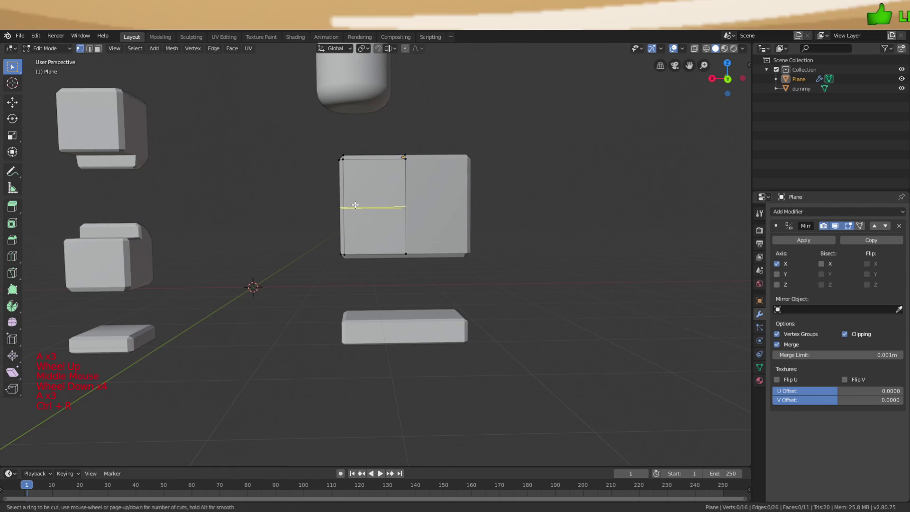
middle_drag(355, 204, 418, 213)
scroll(417, 213, up, 5)
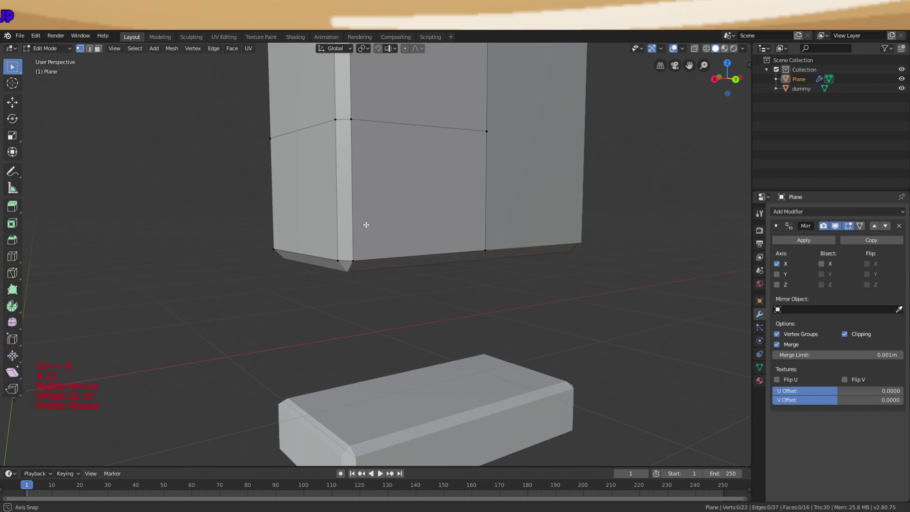
Delete the vertices of the shirt's lower border, removing the side walls below the mid-height loop
middle_drag(366, 224, 487, 248)
key(c)
key(c)
mouse_move(294, 219)
middle_down()
mouse_move(398, 234)
mouse_move(382, 245)
middle_up()
key(x)
click(348, 238)
scroll(360, 242, down, 3)
key(a)
key(a)
key(a)
Enable the Z axis in the Mirror modifier alongside X and inspect the mirrored shirt
click(777, 274)
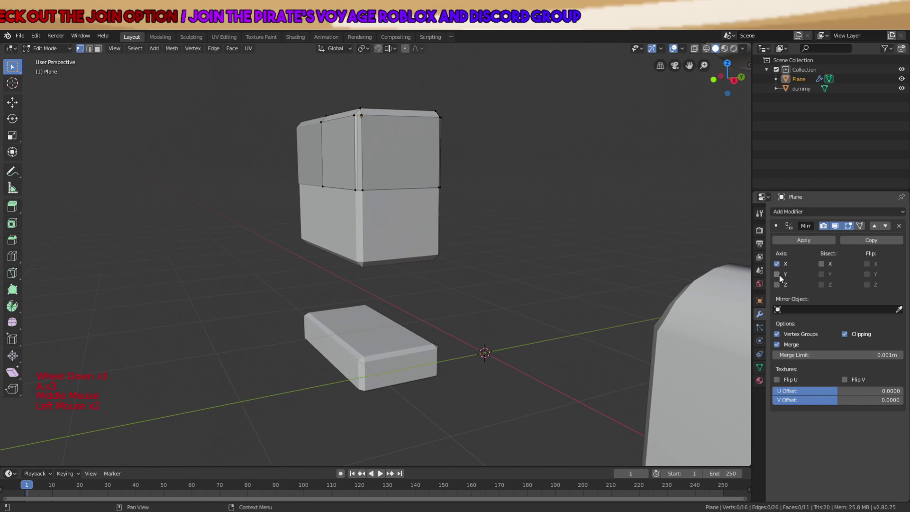
click(777, 285)
mouse_move(455, 223)
middle_down()
mouse_move(485, 222)
mouse_move(455, 218)
middle_up()
scroll(485, 222, down, 2)
shift+middle_drag(408, 185, 402, 216)
key(Tab)
scroll(402, 216, up, 6)
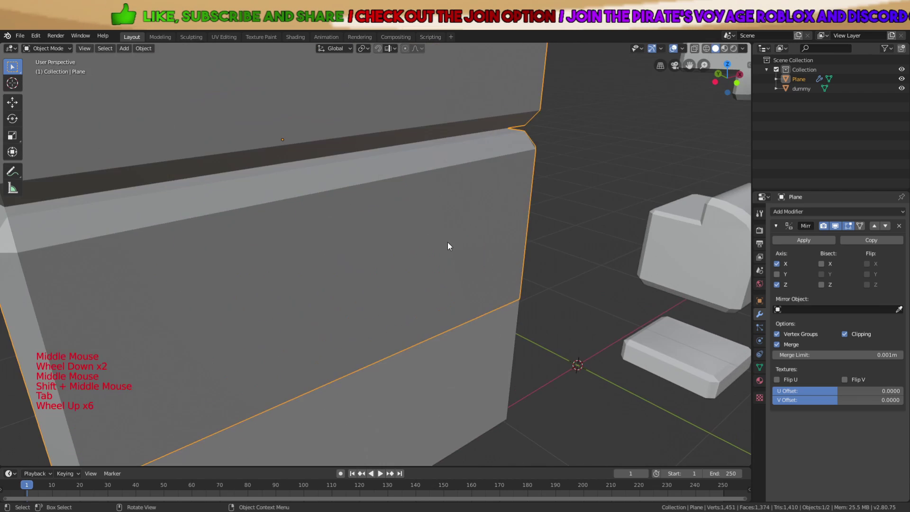
key(a)
middle_drag(448, 246, 408, 220)
click(404, 233)
Nudge a single vertex of the shirt mesh
key(Tab)
key(a)
key(a)
key(a)
click(331, 165)
scroll(343, 330, up, 4)
key(g)
scroll(448, 222, down, 3)
key(a)
scroll(448, 222, down, 2)
key(a)
key(a)
Examine how the Z-mirrored shirt sections sit relative to the torso, then reopen the shirt mesh for editing
key(Tab)
scroll(399, 246, down, 5)
key(a)
key(a)
key(a)
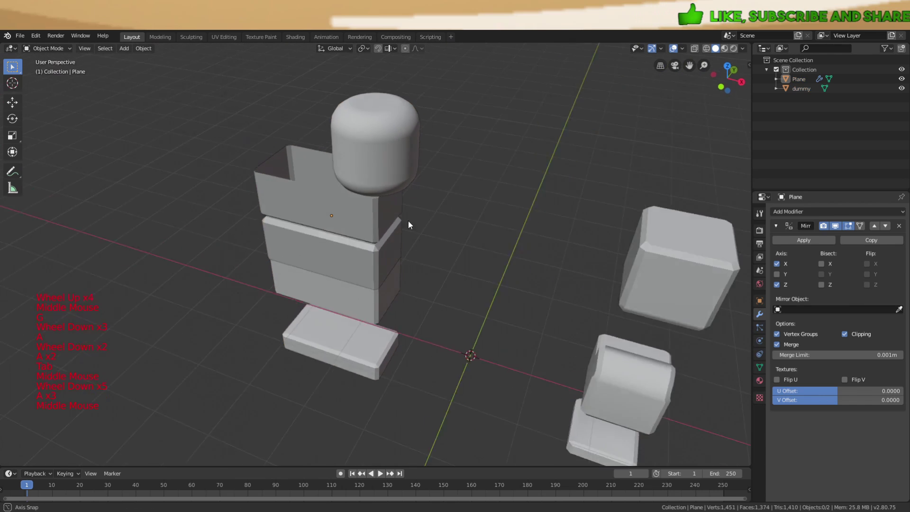
key(Tab)
scroll(388, 252, up, 1)
key(Tab)
click(342, 256)
key(Tab)
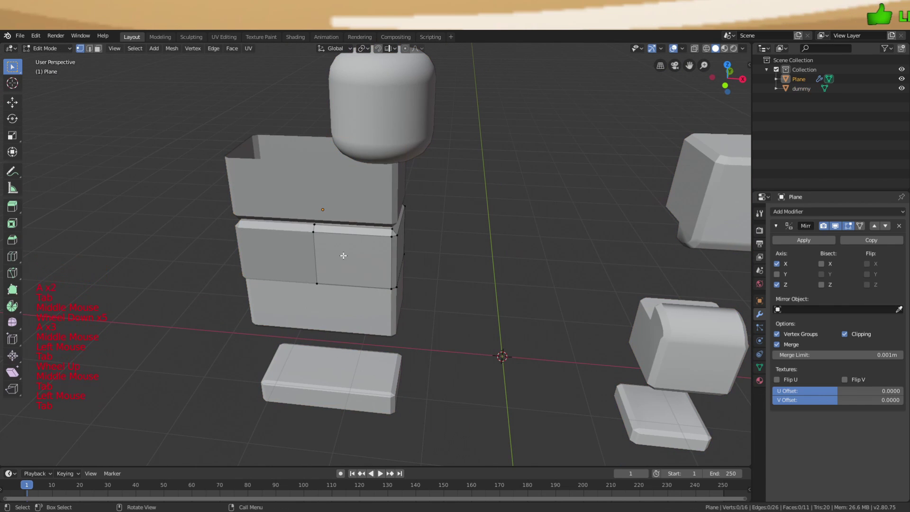
Try to move the entire shirt mesh along Z
key(a)
key(a)
key(a)
middle_drag(407, 229, 416, 225)
key(a)
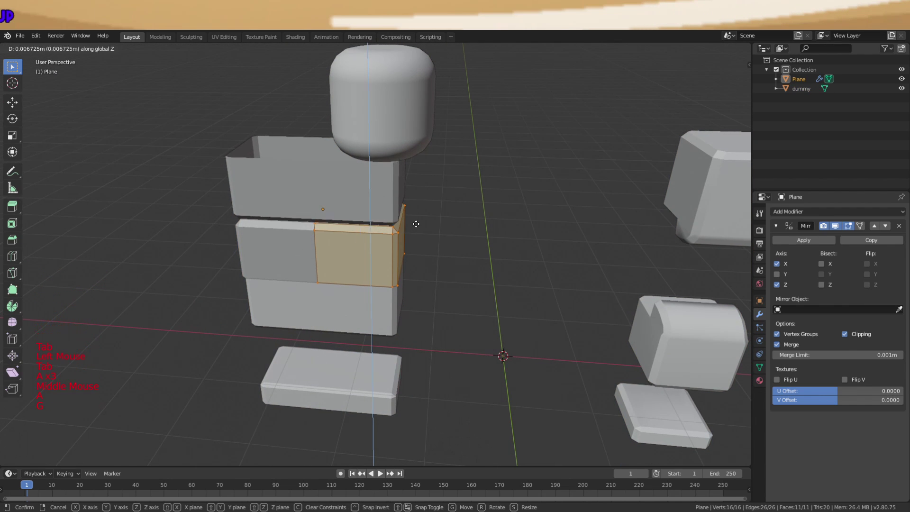
right_click(425, 170)
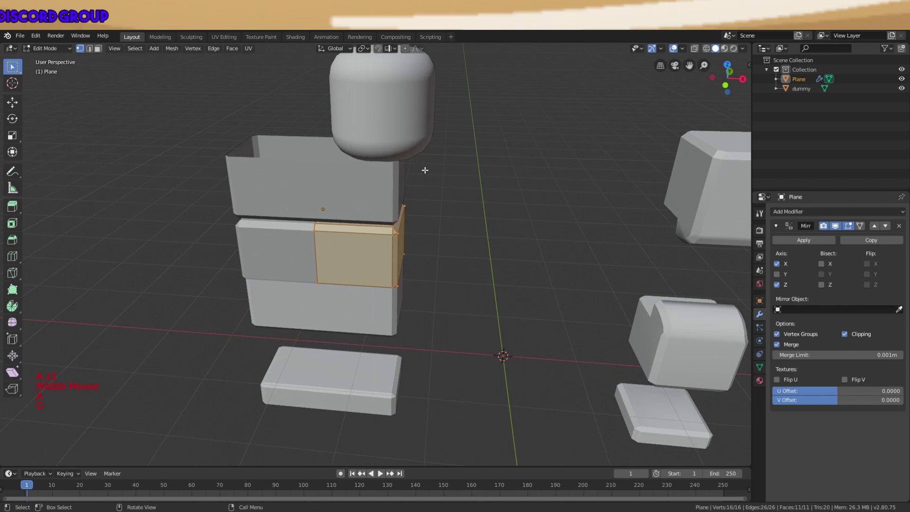
Turn off Clipping in the Mirror modifier, raise the entire shirt mesh about 1.05 m along Z, and re-enable Clipping
click(845, 334)
middle_drag(474, 247, 456, 237)
key(g)
key(z)
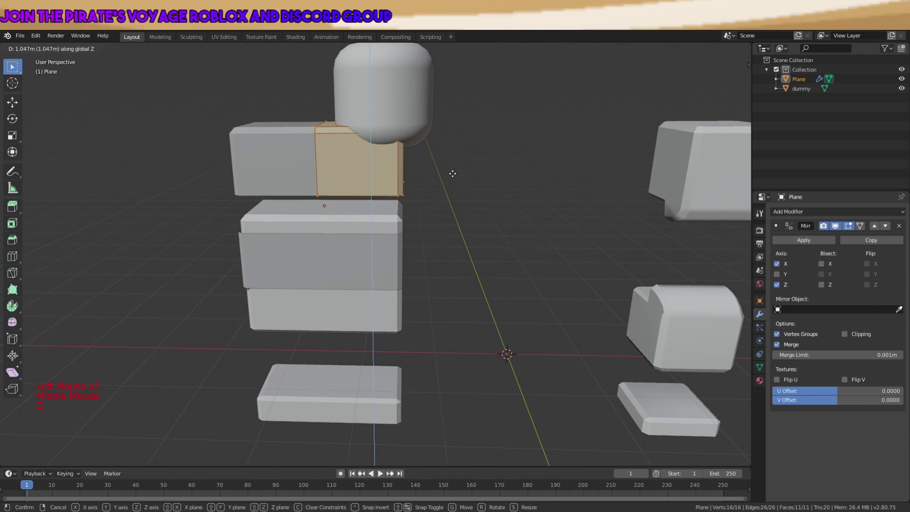
click(453, 173)
key(Tab)
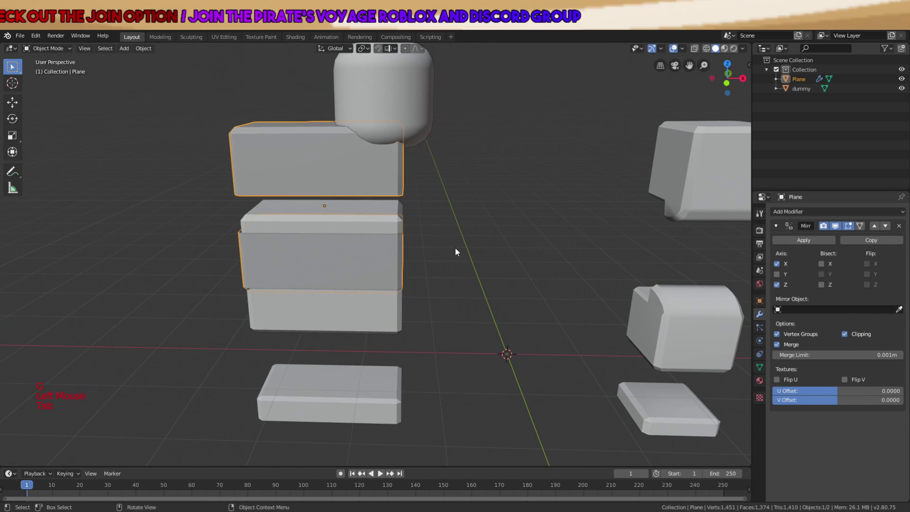
Lower the shirt object about 1.05 m along Z so its upper section lines up with the torso
scroll(455, 248, up, 2)
middle_drag(447, 210, 473, 192)
key(g)
key(z)
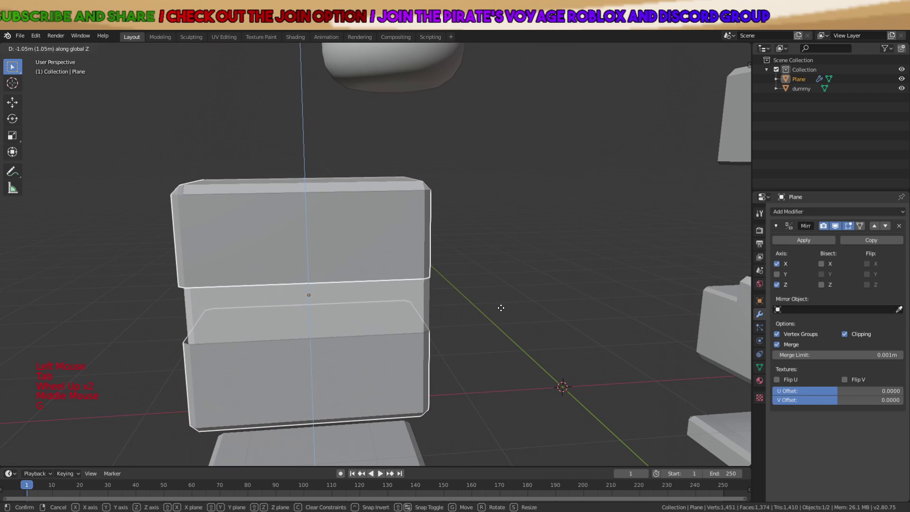
click(507, 314)
Lower the whole shirt mesh along Z in Edit Mode until its upper and lower mirrored halves meet
key(Tab)
middle_drag(504, 314, 496, 306)
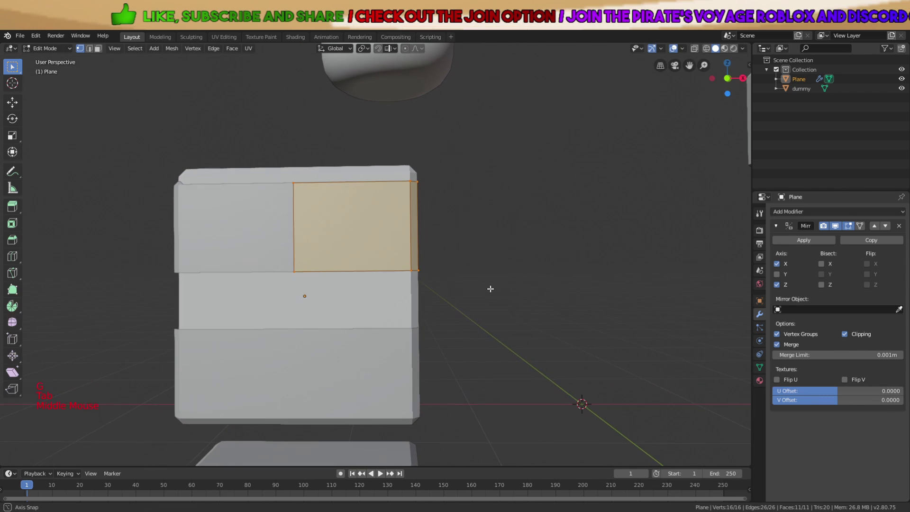
key(g)
key(z)
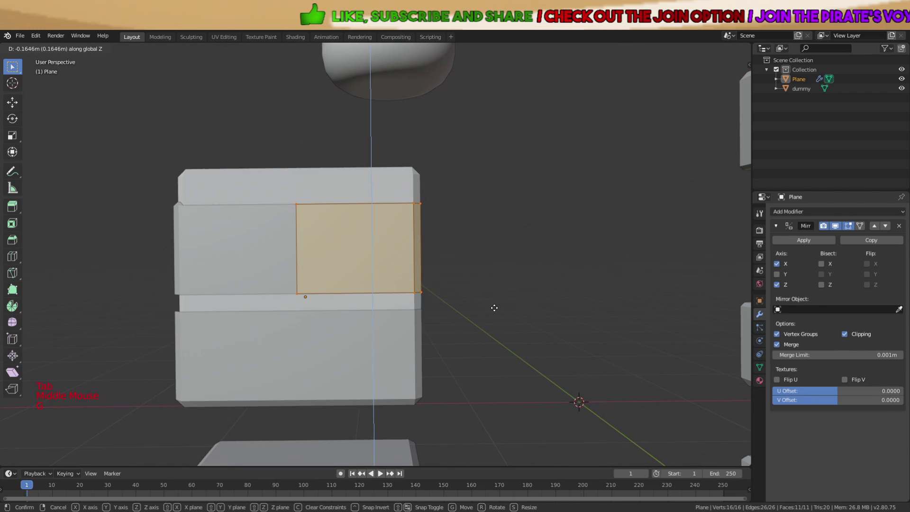
click(496, 316)
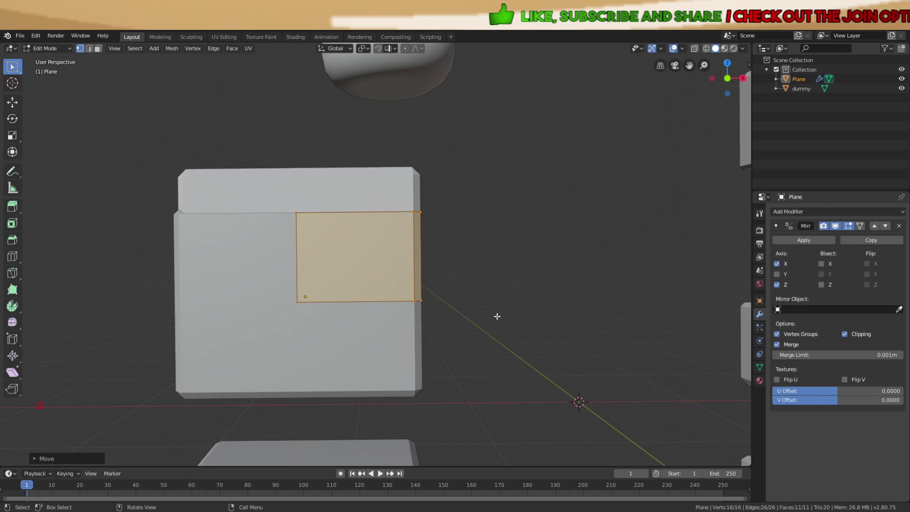
Raise the joined shirt object about 0.29 m along Z to fit over the torso
key(Tab)
middle_drag(408, 264, 420, 264)
key(g)
key(z)
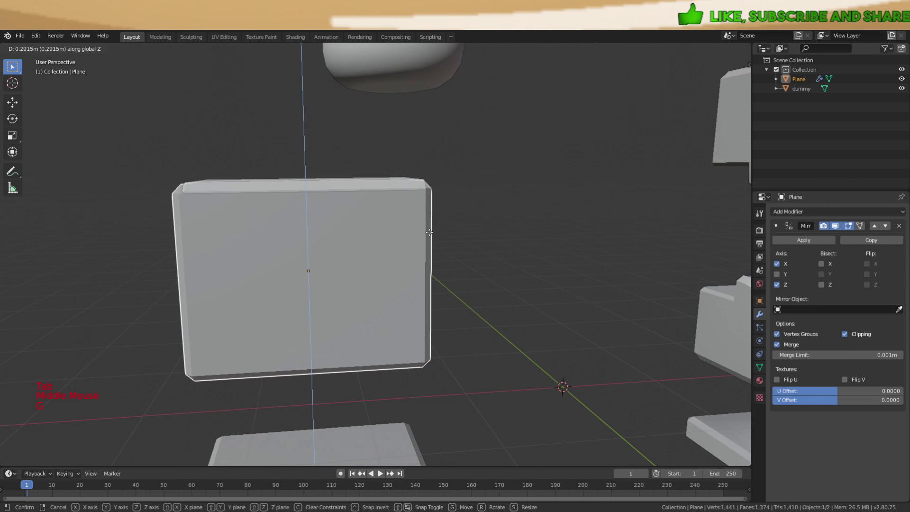
click(432, 230)
Fine-tune the shirt object's placement on the torso and check its fit from above
middle_drag(431, 229, 320, 204)
scroll(414, 203, up, 3)
scroll(377, 249, up, 2)
shift+middle_drag(377, 249, 456, 225)
key(g)
middle_click(453, 218)
click(453, 219)
scroll(453, 219, down, 4)
scroll(527, 219, up, 2)
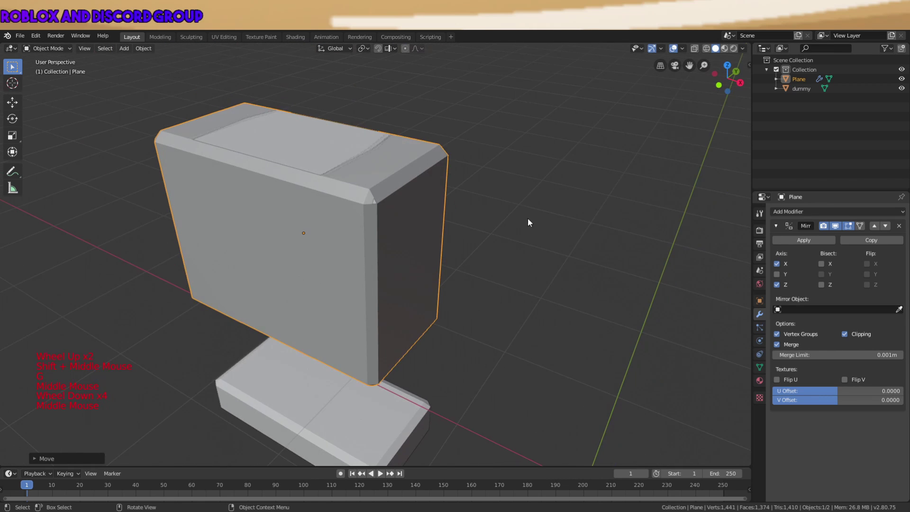
Select the four vertices of the shirt's top face and raise them slightly along Z to cover the torso top
key(Tab)
middle_drag(528, 220, 423, 179)
key(a)
key(a)
key(a)
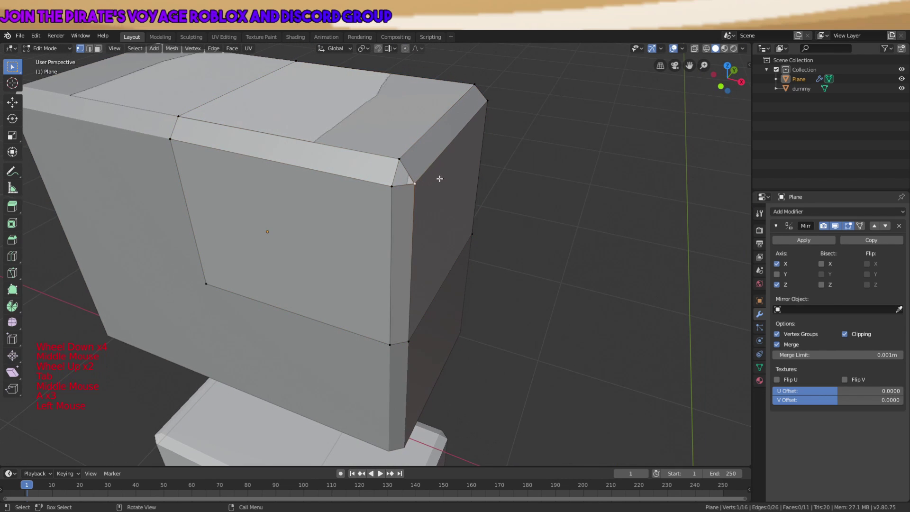
key(a)
key(a)
key(a)
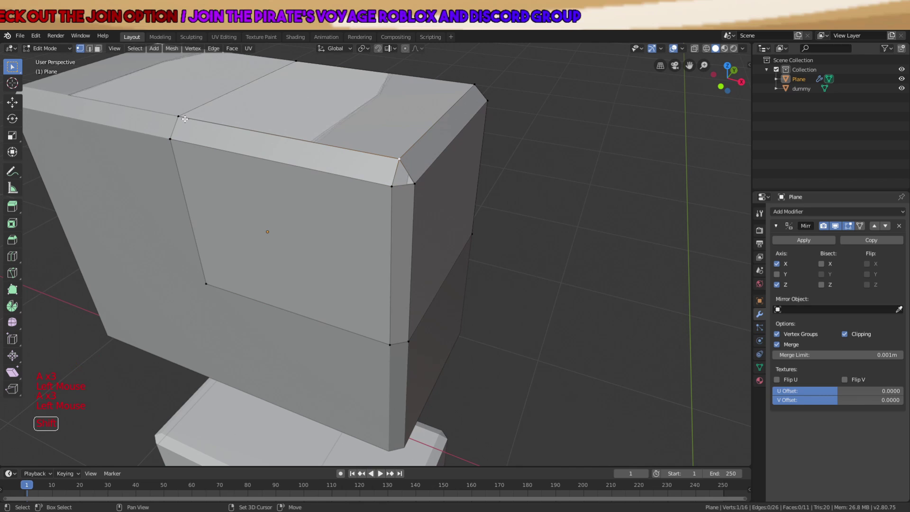
scroll(404, 111, down, 2)
middle_drag(490, 110, 526, 172)
shift+click(363, 115)
scroll(488, 170, up, 4)
key(g)
key(Escape)
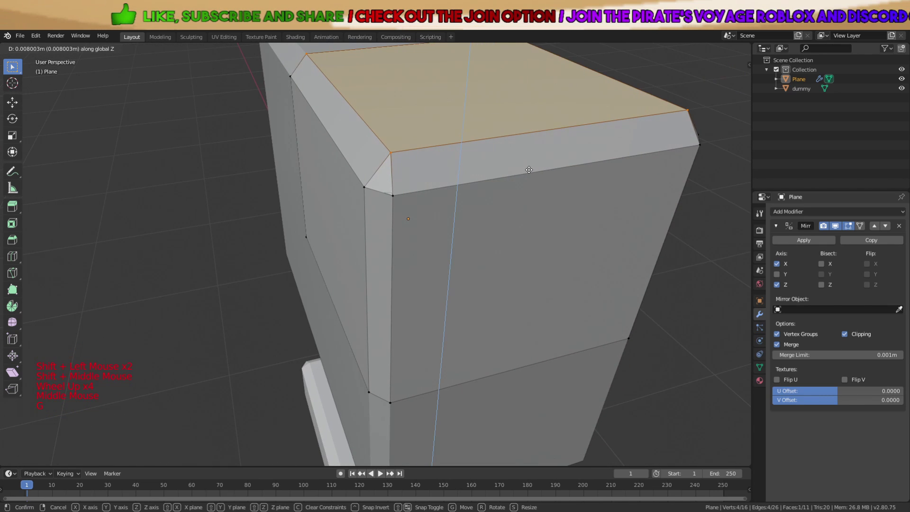
Move the shirt's upper corner vertex on the +X, -Y edge along Y to cover the protruding torso corner
key(a)
scroll(468, 178, down, 2)
key(Tab)
middle_drag(450, 180, 417, 164)
key(Tab)
scroll(403, 164, up, 2)
click(313, 152)
scroll(353, 155, up, 3)
middle_drag(353, 155, 374, 176)
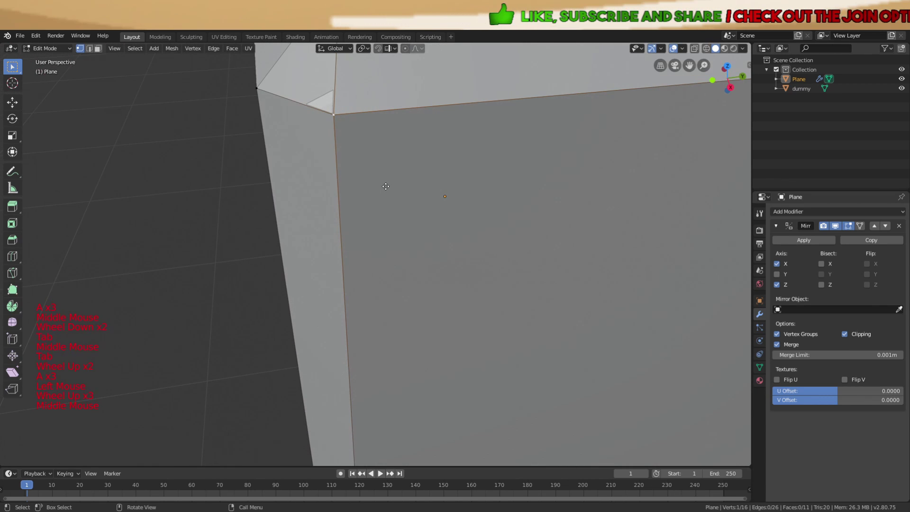
key(g)
key(y)
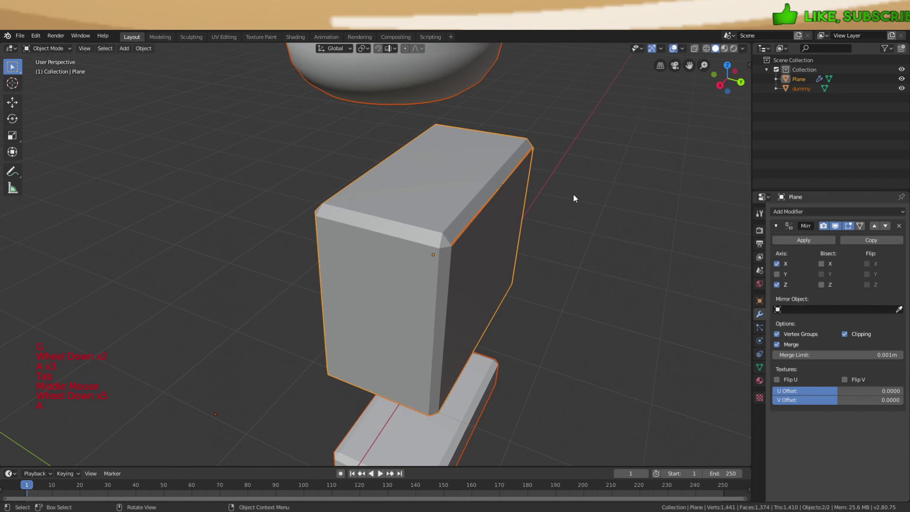
Nudge the shirt's upper corner vertex on the +X, +Y edge to hide the torso beneath it
key(Tab)
scroll(548, 206, up, 2)
key(a)
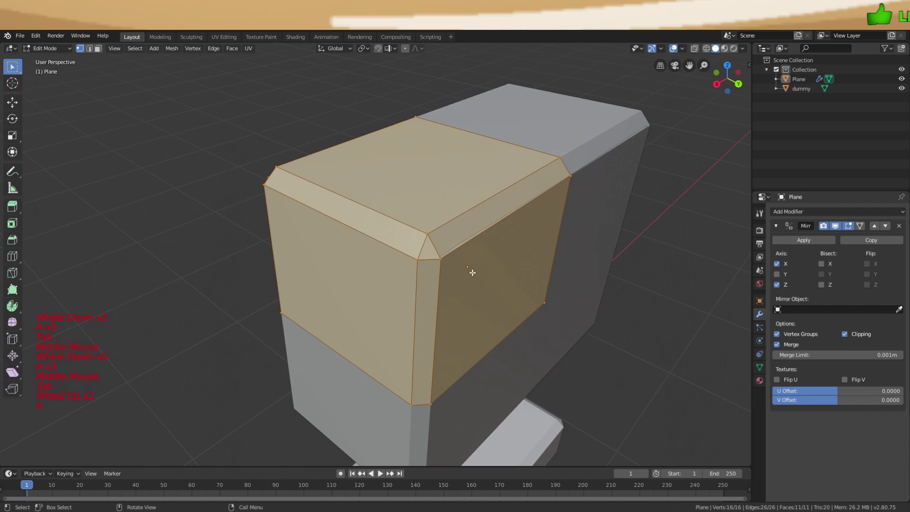
key(a)
key(a)
click(466, 266)
scroll(593, 244, up, 2)
shift+middle_drag(593, 244, 460, 215)
scroll(493, 227, up, 2)
key(g)
scroll(506, 220, down, 3)
key(a)
key(Tab)
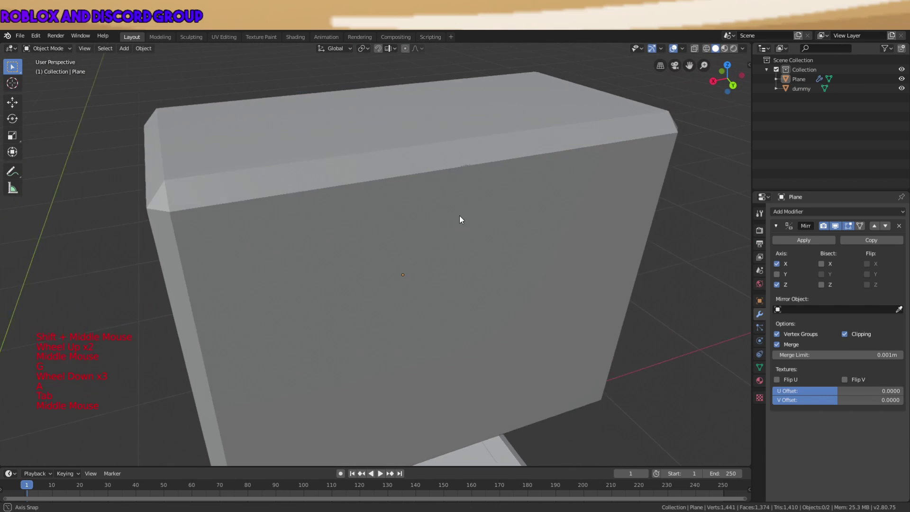
Nudge the vertex on the lower bevel edge at the X mirror seam to hide the torso poking through
key(Tab)
key(a)
key(a)
key(a)
click(459, 163)
scroll(542, 150, up, 2)
shift+middle_drag(543, 150, 506, 219)
scroll(506, 219, up, 2)
key(g)
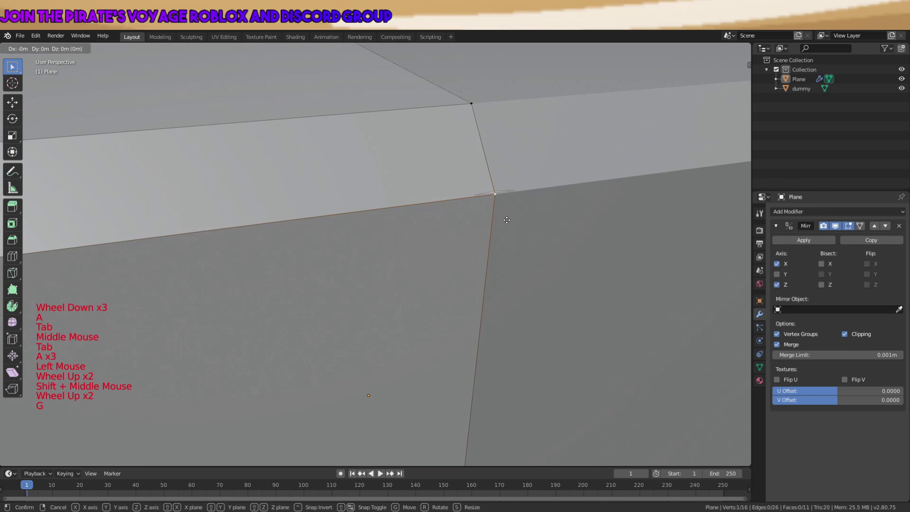
scroll(507, 220, down, 6)
key(a)
key(Tab)
Apply the Mirror modifier to the torso shirt object
scroll(494, 244, down, 4)
key(a)
key(a)
key(a)
mouse_move(469, 260)
middle_down()
mouse_move(573, 189)
mouse_move(578, 169)
mouse_move(379, 177)
mouse_move(397, 239)
mouse_move(424, 221)
mouse_move(457, 261)
middle_up()
click(386, 276)
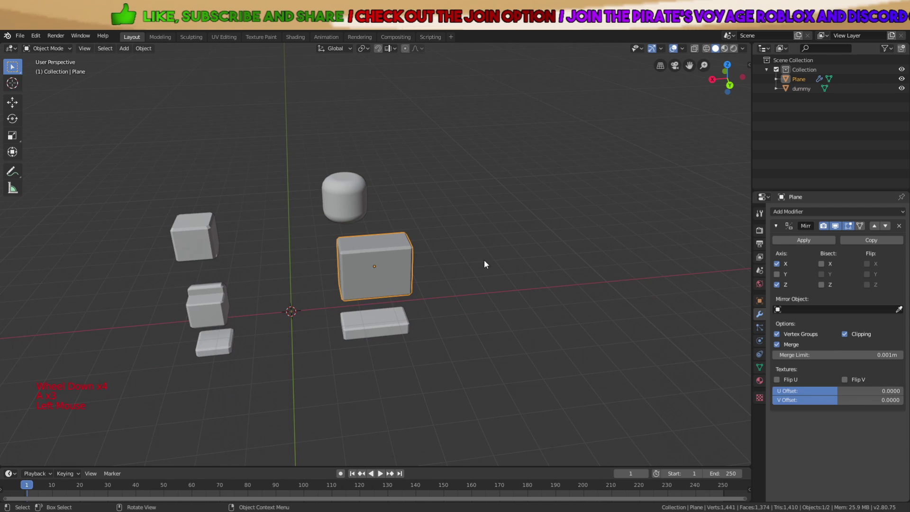
click(790, 241)
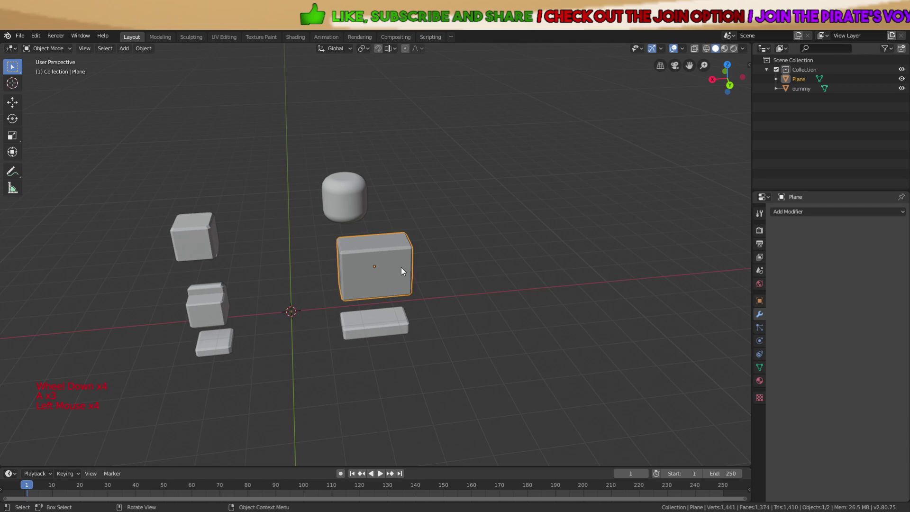
Examine the full geometry of the torso shirt mesh in Edit Mode, then return to Object Mode
scroll(401, 269, up, 5)
key(Tab)
key(a)
key(a)
key(a)
middle_drag(441, 264, 212, 247)
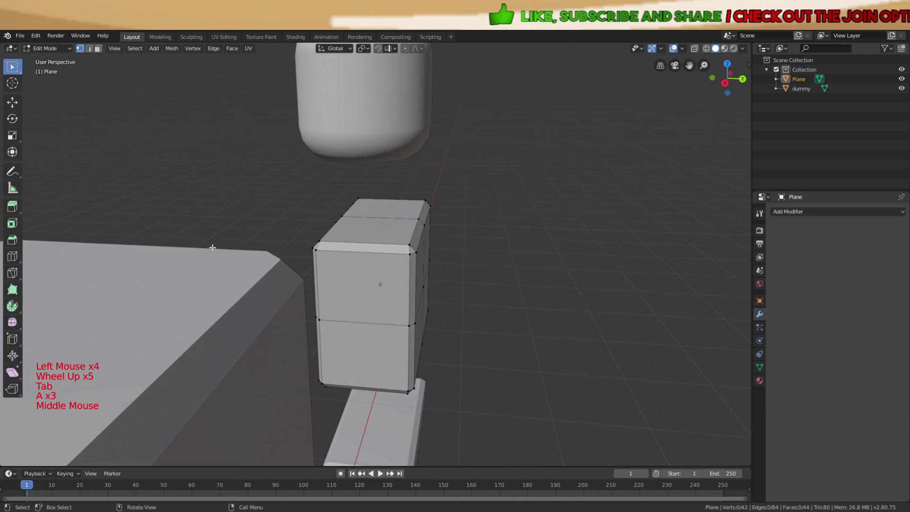
scroll(408, 242, down, 2)
middle_drag(408, 243, 350, 234)
scroll(413, 262, down, 2)
key(Tab)
key(a)
key(a)
key(a)
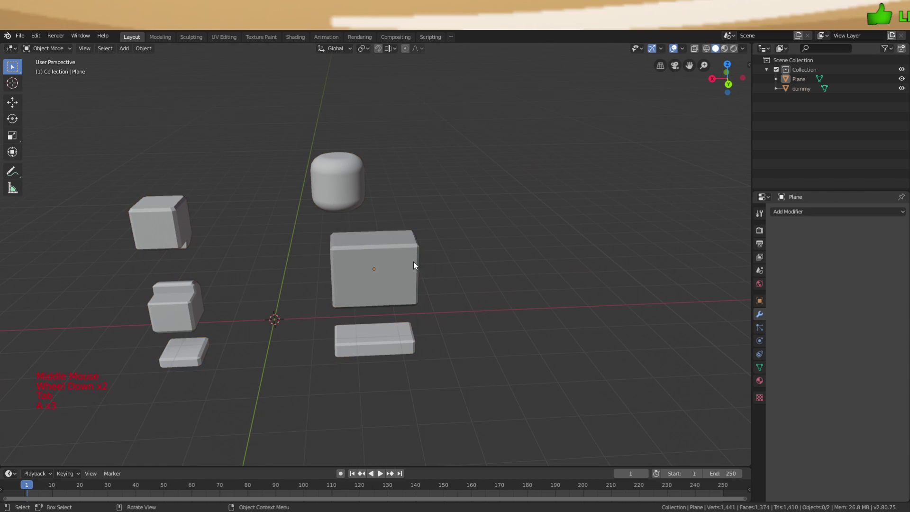
Save the scene as a new Blender file in a different bookmarked folder
click(406, 263)
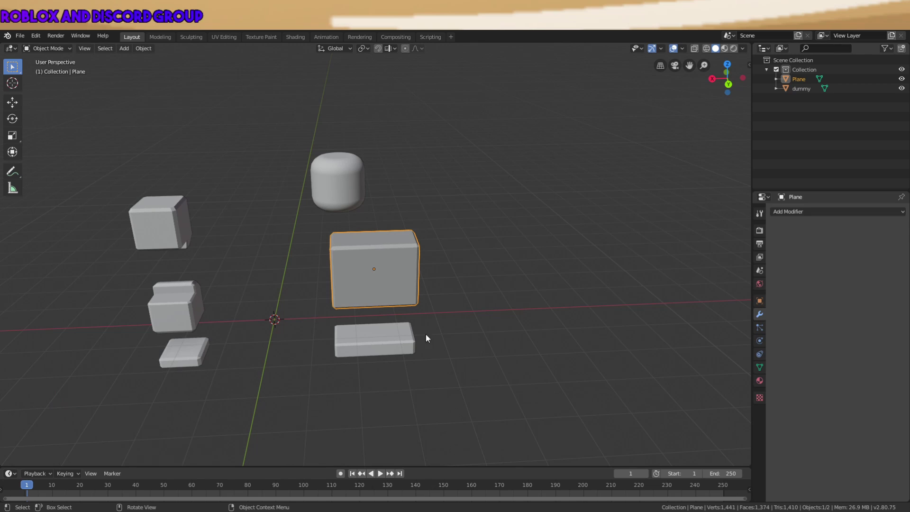
scroll(476, 291, up, 6)
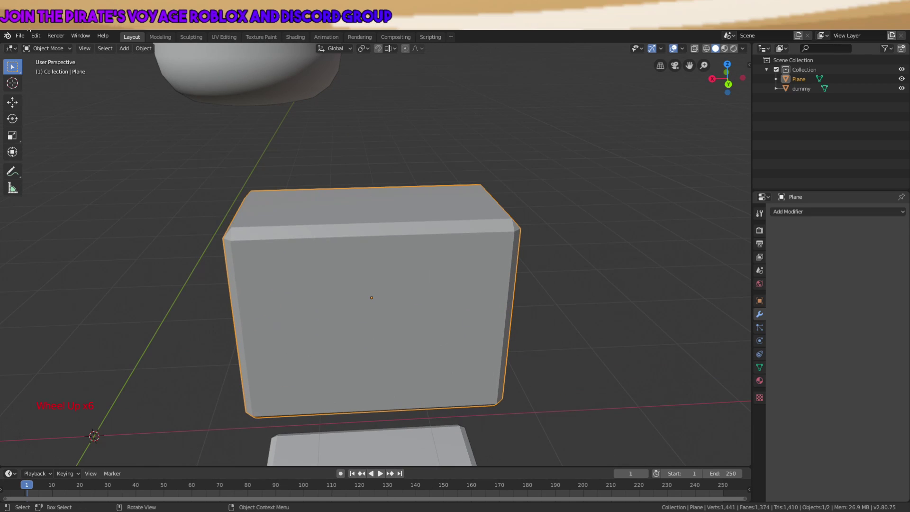
click(24, 36)
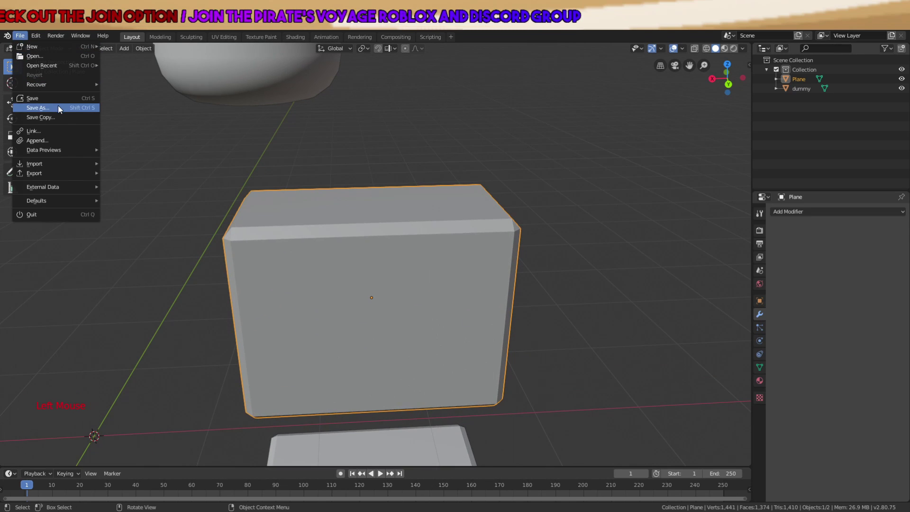
click(38, 107)
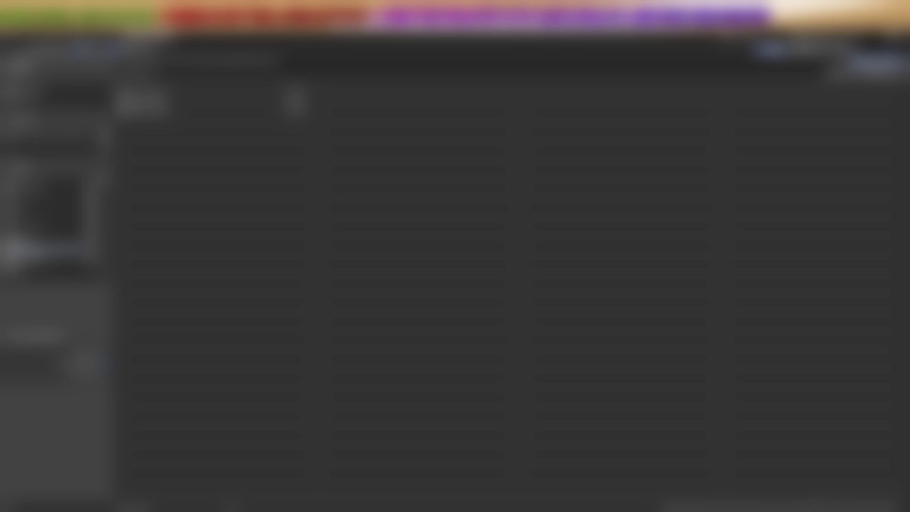
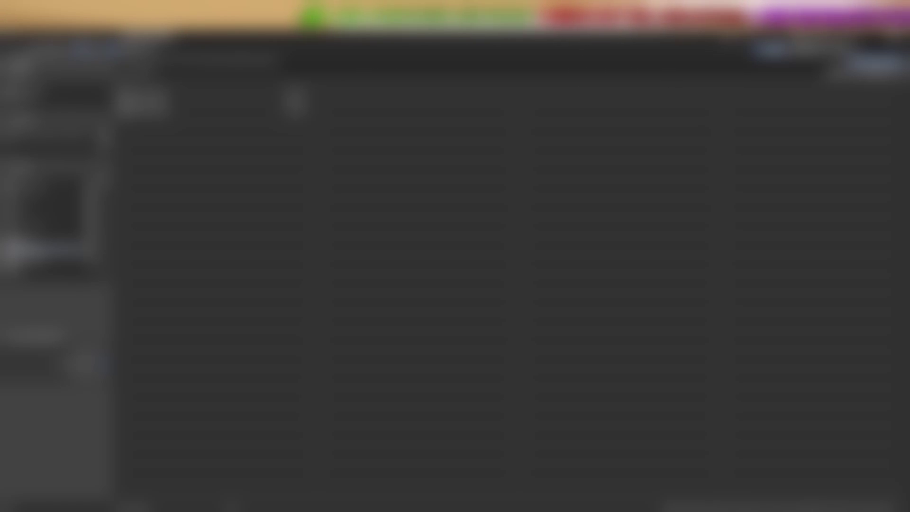
click(42, 183)
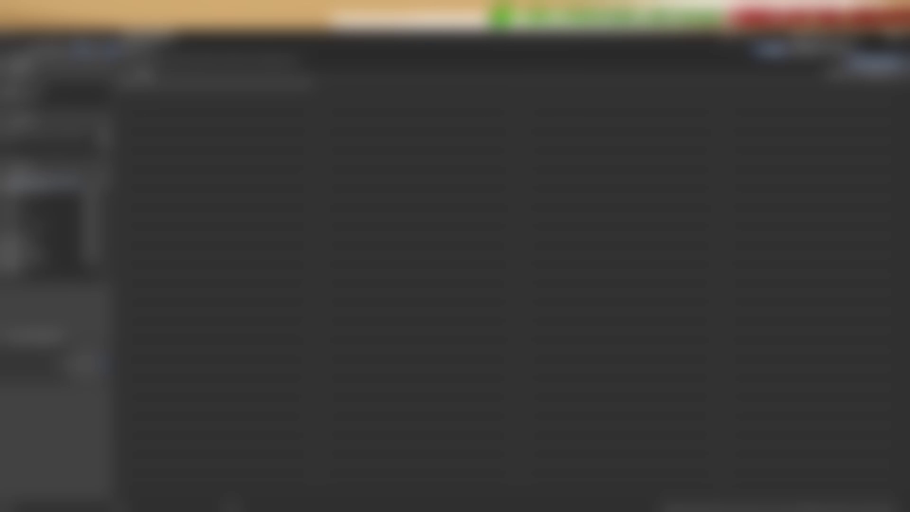
click(227, 72)
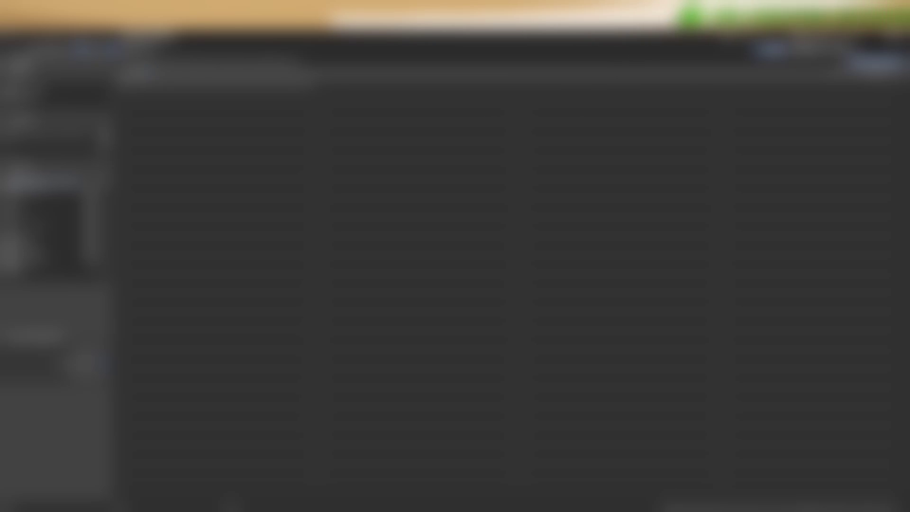
key(Return)
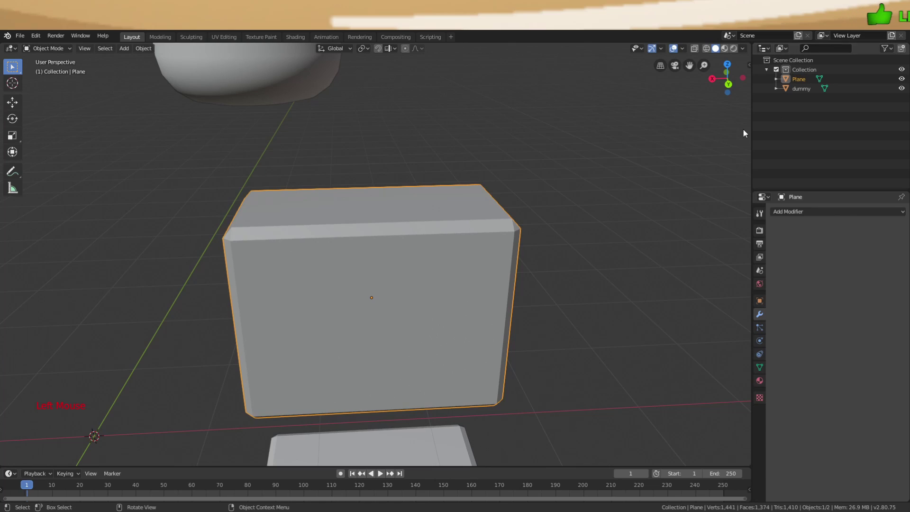
Delete the negative-X half of the torso shirt mesh's vertices using circle selection in wireframe view
scroll(555, 228, down, 5)
key(a)
key(a)
key(a)
click(481, 283)
scroll(507, 292, up, 4)
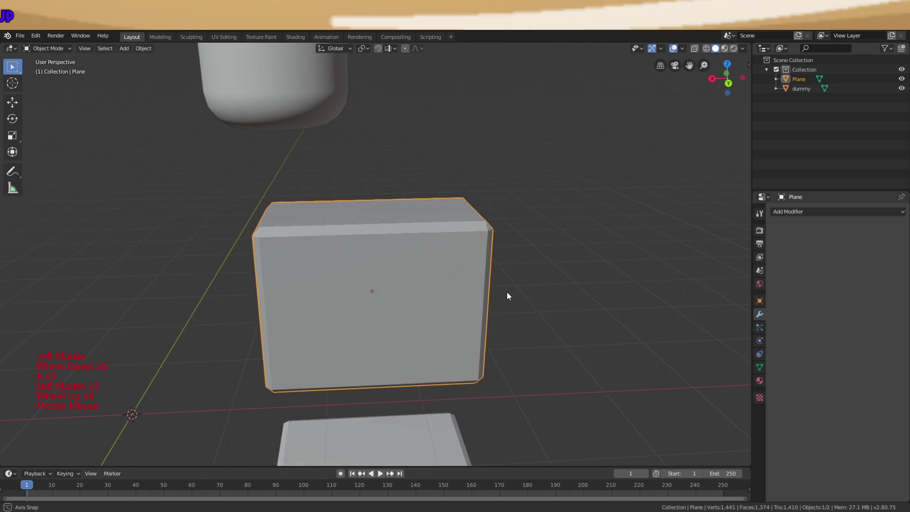
middle_drag(507, 292, 508, 279)
key(Tab)
key(a)
key(a)
key(a)
middle_drag(434, 247, 428, 218)
key(z)
scroll(428, 217, down, 2)
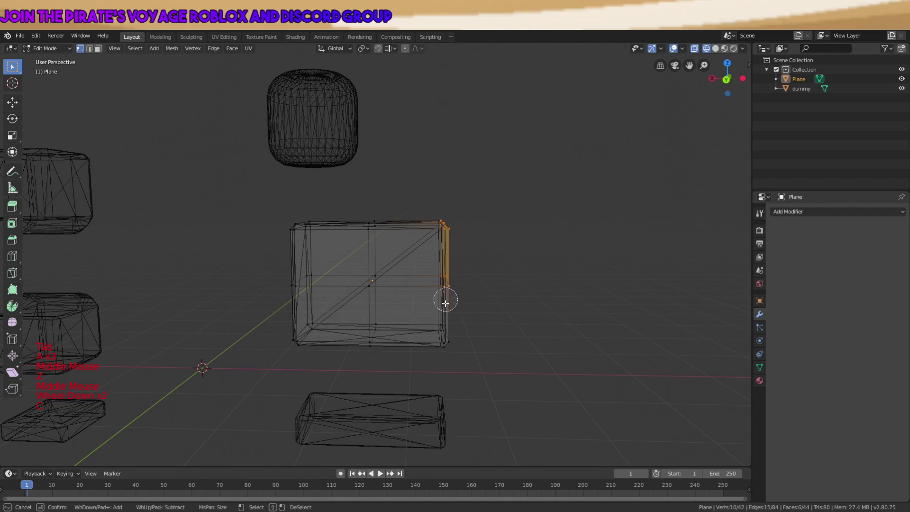
Add a Mirror modifier on the X axis with Clipping enabled to the halved shirt mesh and restore solid shading
click(798, 213)
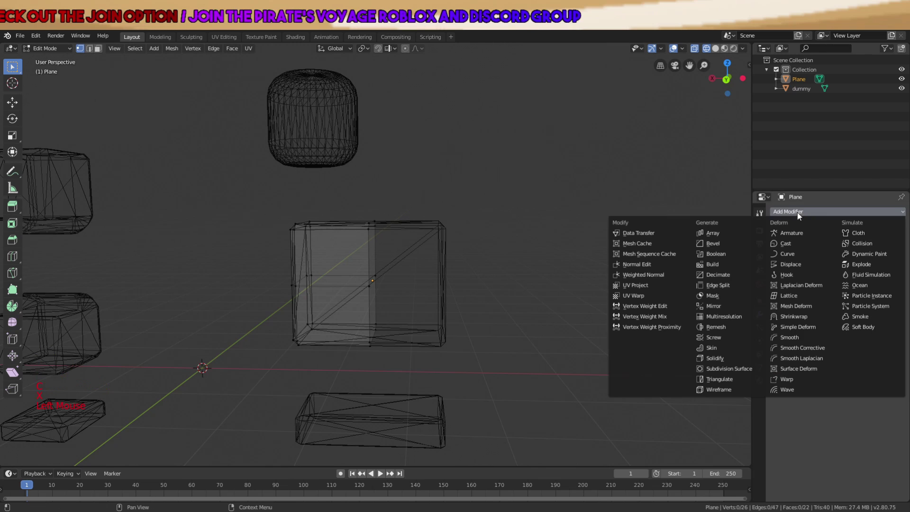
click(715, 307)
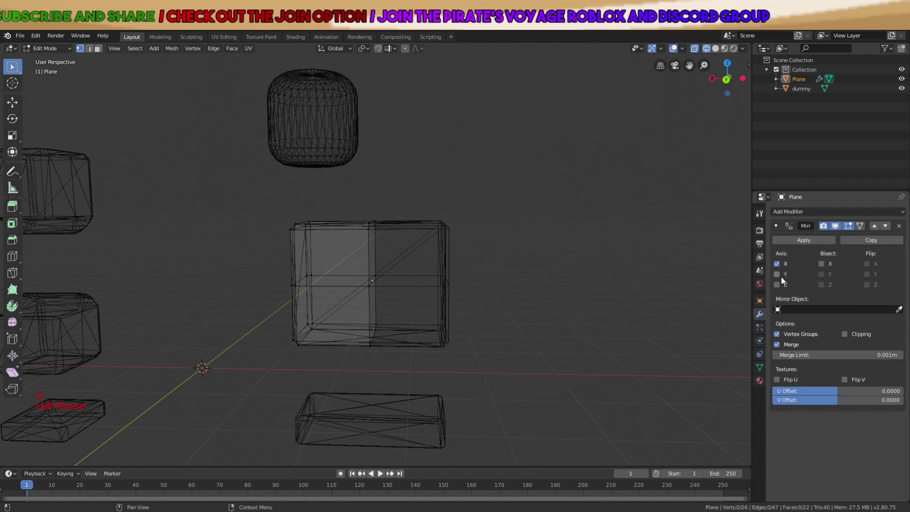
key(z)
middle_drag(472, 315, 601, 301)
scroll(602, 300, up, 3)
key(Tab)
scroll(493, 280, up, 1)
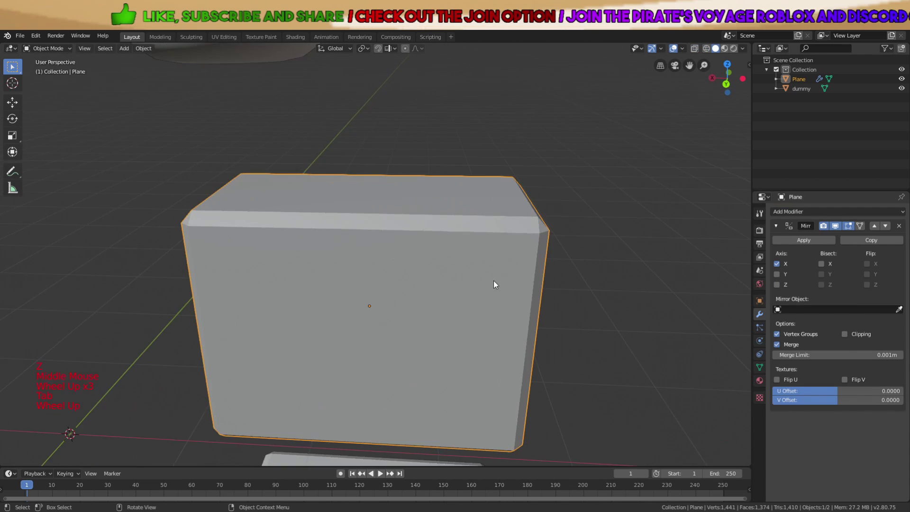
middle_drag(493, 280, 526, 275)
key(Tab)
key(a)
key(a)
key(a)
middle_drag(393, 256, 353, 241)
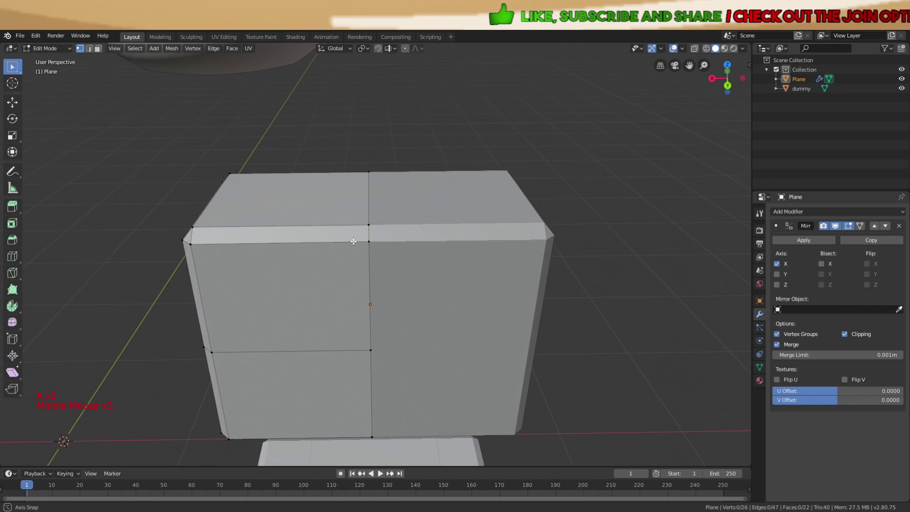
Add three evenly spaced vertical loop cuts across the shirt half and select the entire mesh
click(309, 235)
right_click(310, 235)
middle_drag(311, 235, 325, 265)
key(a)
key(a)
key(a)
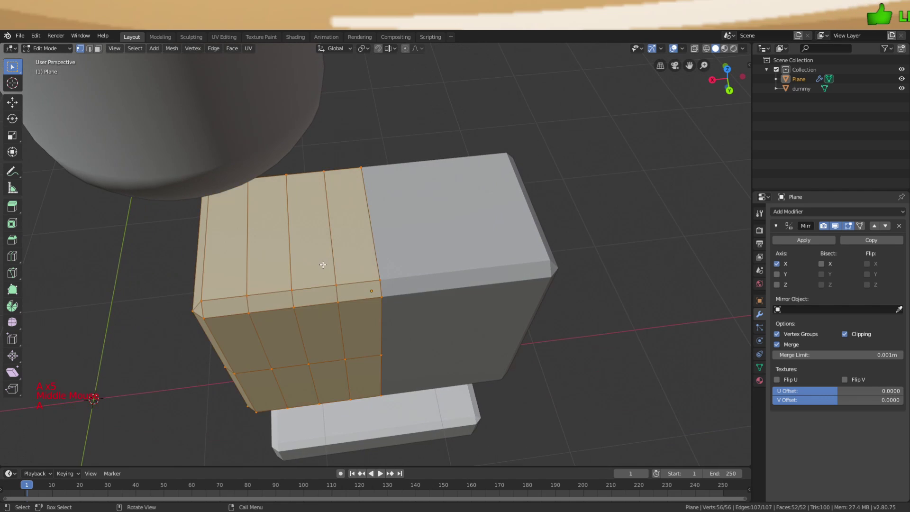
Delete the two top faces of the shirt half nearest the mirror plane to open the neck
scroll(311, 209, up, 1)
scroll(311, 209, down, 1)
scroll(366, 209, down, 3)
middle_drag(311, 209, 362, 233)
key(Tab)
key(Tab)
key(Tab)
key(a)
key(a)
key(a)
scroll(381, 216, up, 3)
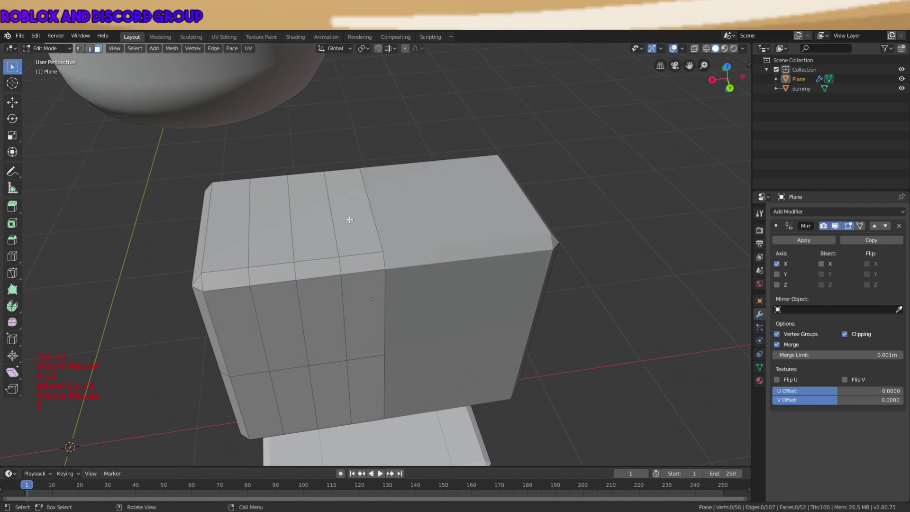
shift+click(321, 217)
key(shift+x)
right_click(319, 216)
key(x)
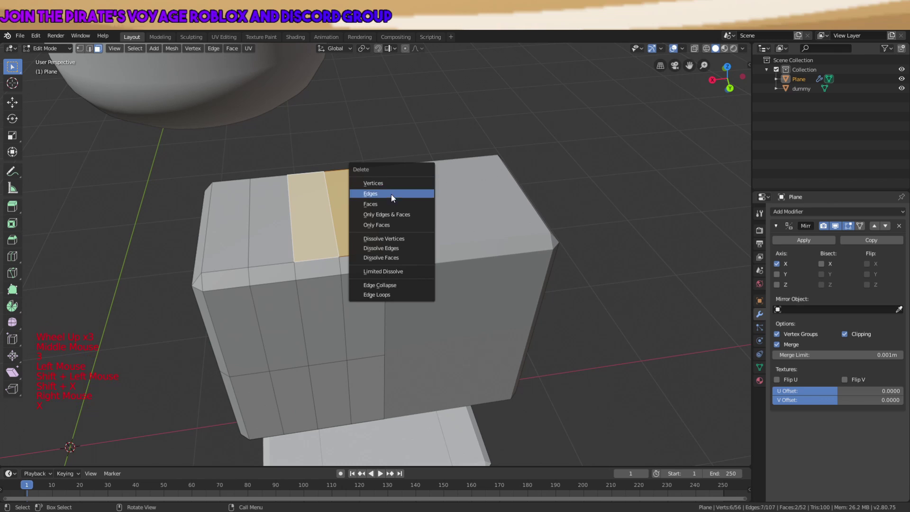
click(387, 204)
key(1)
key(2)
mouse_move(388, 205)
middle_down()
mouse_move(350, 209)
mouse_move(398, 203)
middle_up()
key(1)
key(Tab)
key(Tab)
key(Tab)
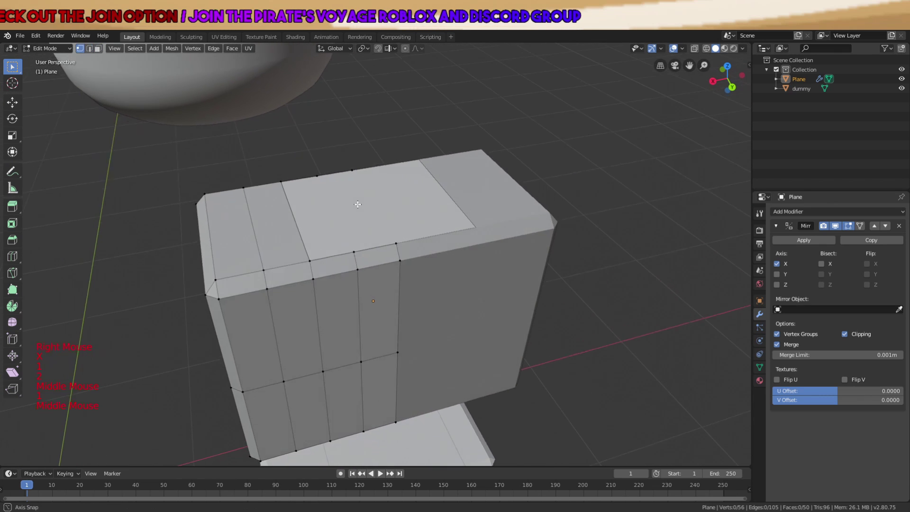
Delete the outermost top face of the shirt half, leaving a narrow shoulder strap
key(a)
key(a)
key(a)
key(3)
click(240, 227)
key(x)
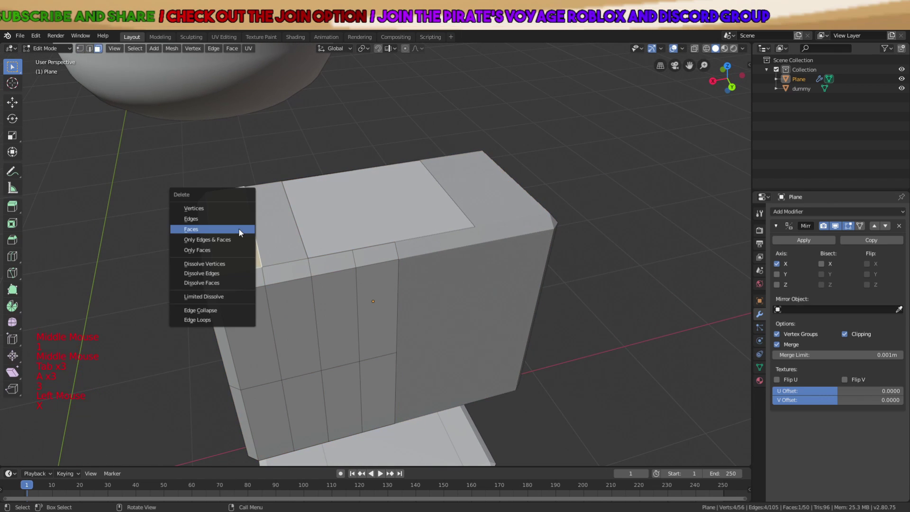
click(238, 229)
key(1)
key(Tab)
middle_drag(289, 238, 363, 247)
key(a)
key(a)
key(a)
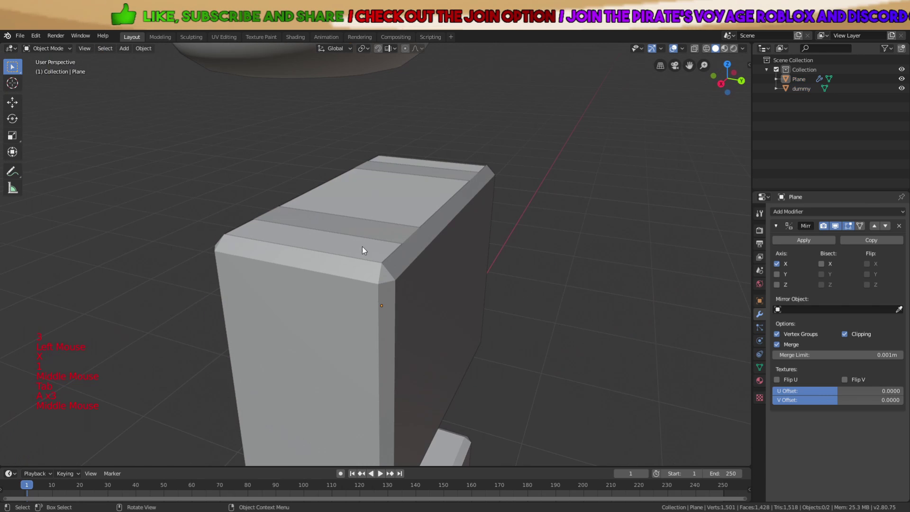
Add a horizontal loop cut around the shirt half between its upper edge and the existing horizontal loop
click(378, 279)
key(Tab)
key(a)
key(a)
key(a)
middle_drag(391, 301, 352, 301)
key(ctrl+r)
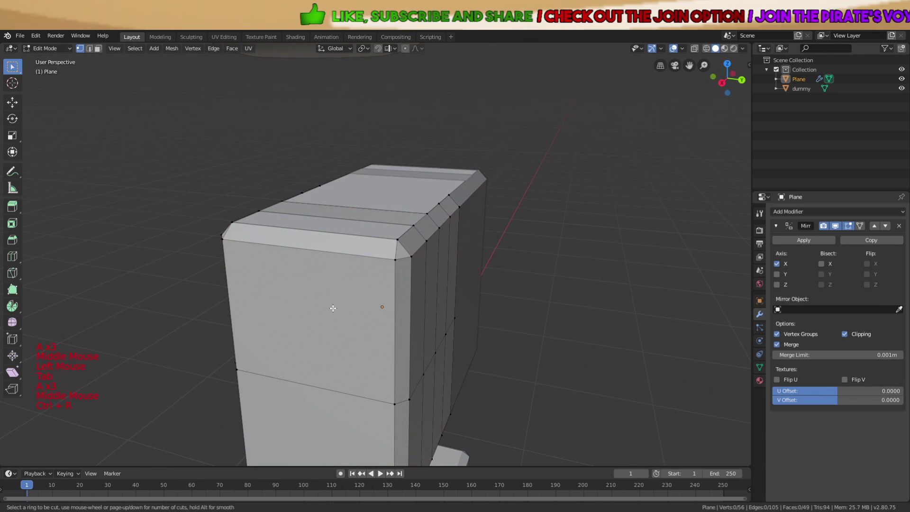
click(237, 326)
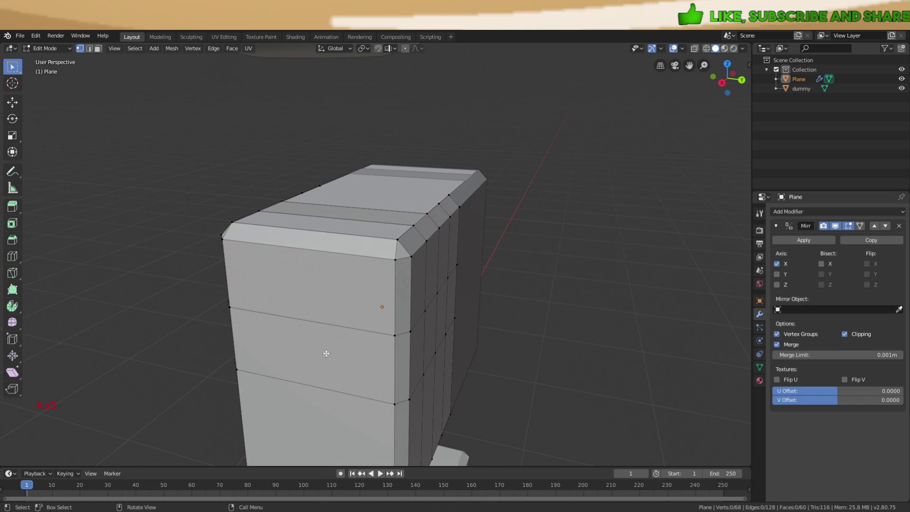
Add five evenly spaced vertical loop cuts on the shirt's outer side and five across the shoulder strap
click(295, 326)
middle_drag(297, 327, 316, 263)
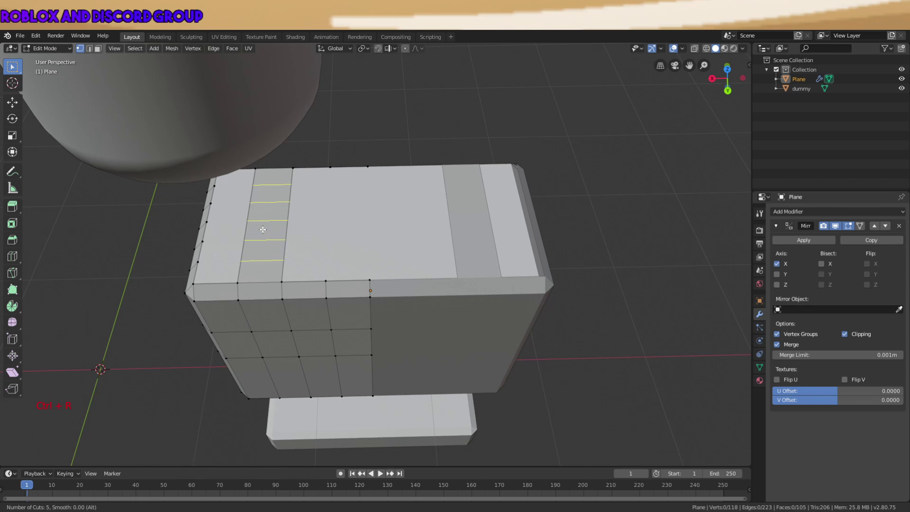
click(263, 230)
key(a)
key(a)
key(a)
Delete the upper row of faces and the bevel faces on the shirt's outer side using circle selection
middle_drag(262, 229, 408, 274)
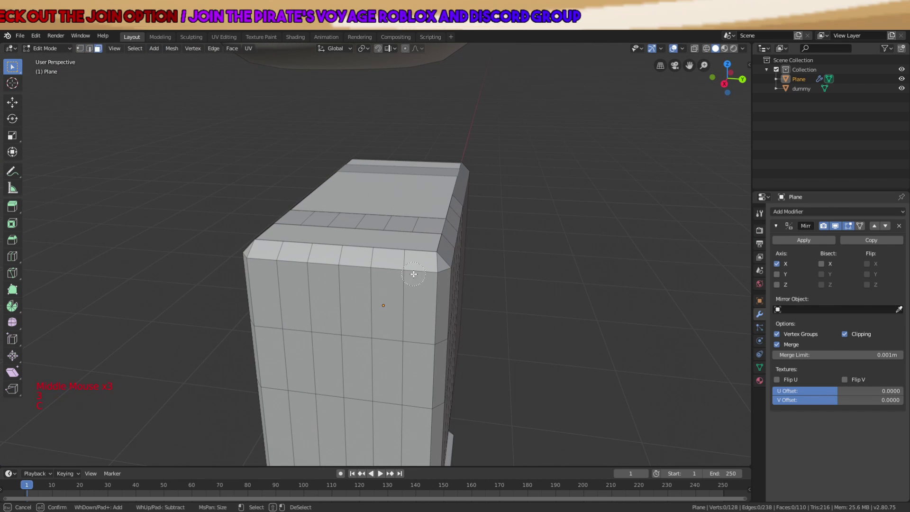
drag(414, 274, 283, 258)
key(x)
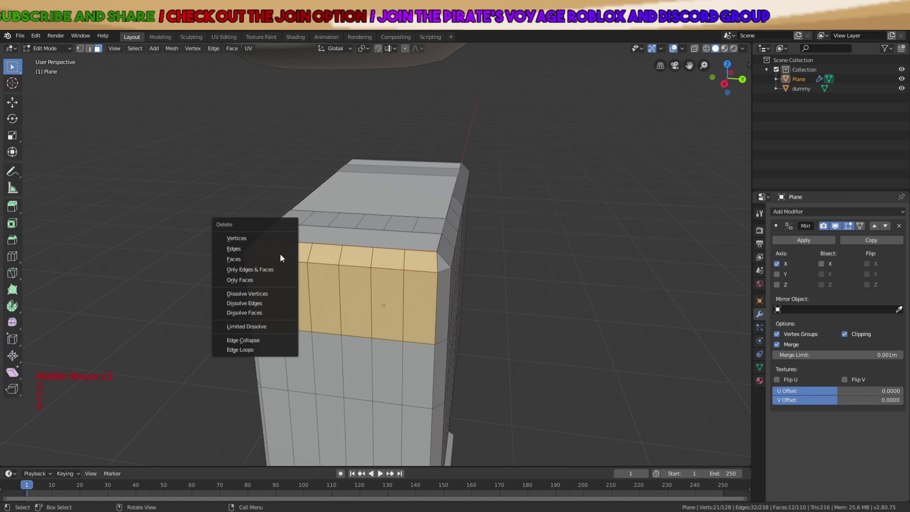
click(281, 259)
key(1)
middle_drag(282, 259, 406, 298)
key(Tab)
key(Tab)
key(a)
key(a)
key(a)
Lower the inner vertices of the side opening's bottom edge along Z to form a downward curve
click(376, 252)
scroll(377, 252, up, 1)
middle_drag(447, 244, 435, 244)
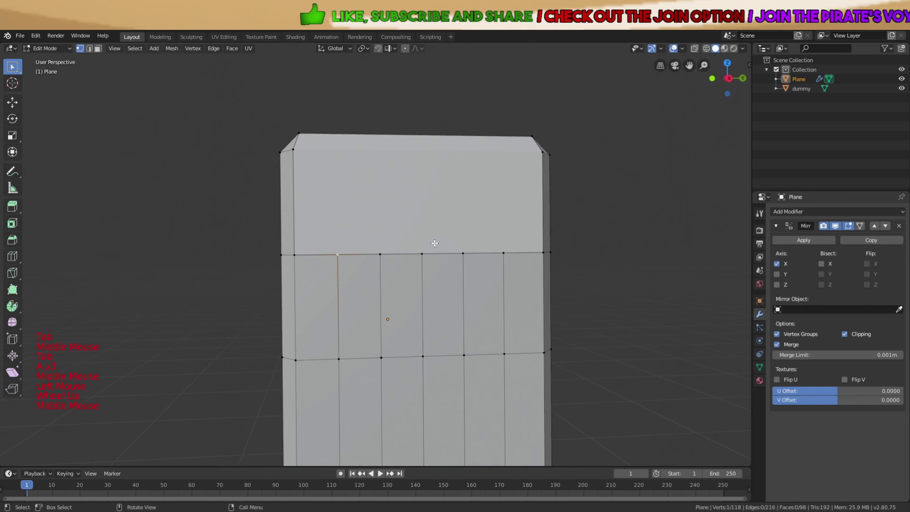
key(g)
click(505, 265)
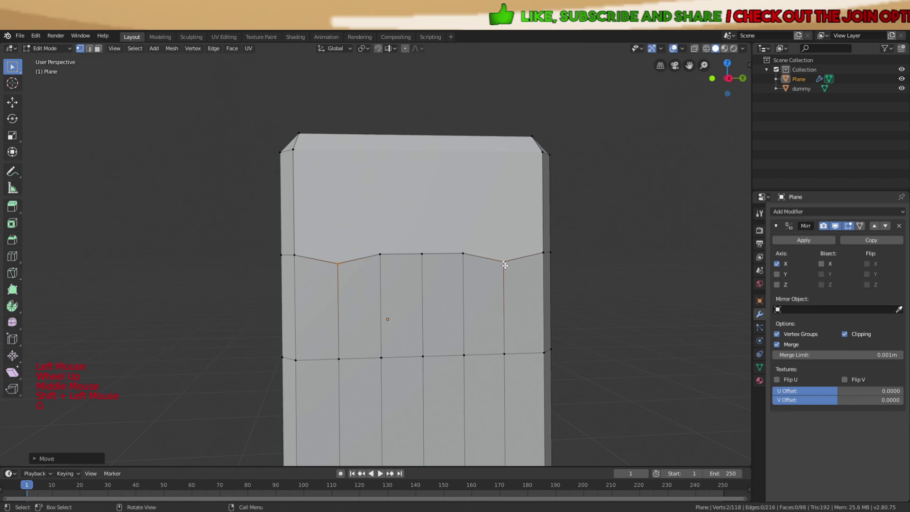
key(g)
key(z)
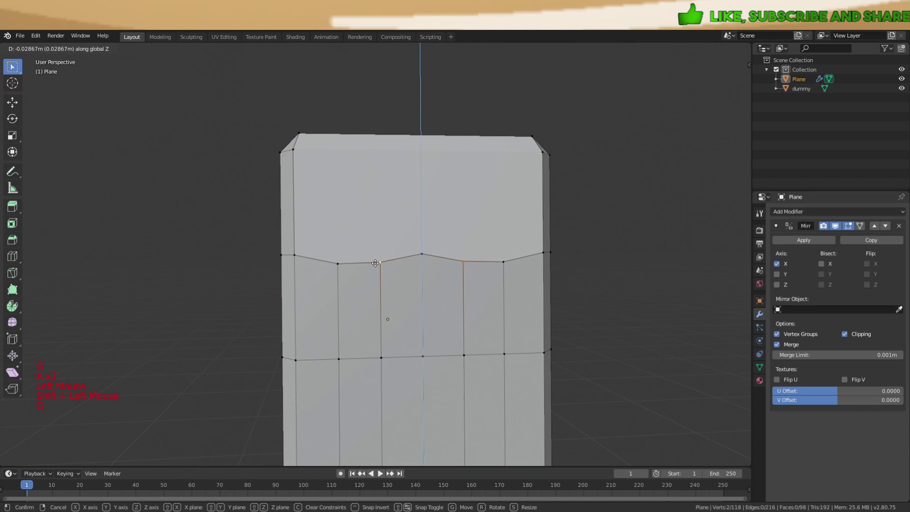
key(Return)
key(a)
key(a)
key(a)
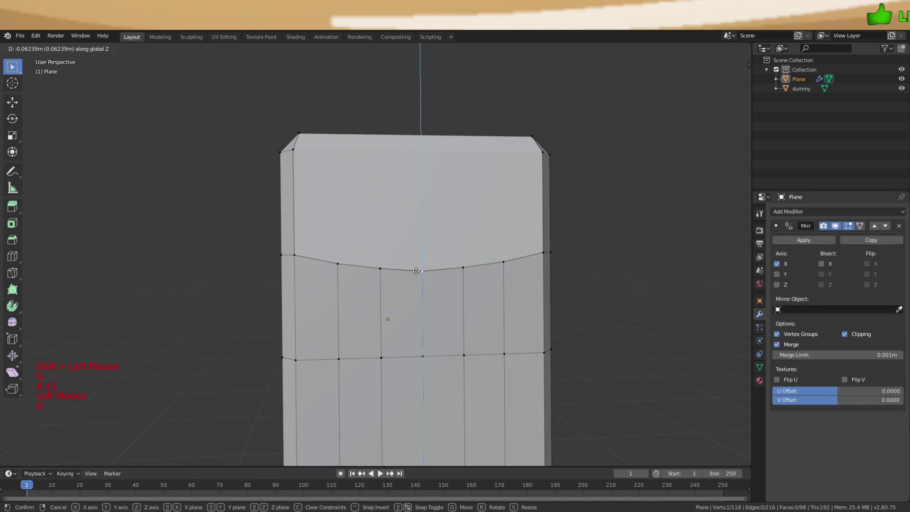
key(a)
key(a)
Narrow the shoulder strap along X by scaling its first and last inner vertex rows to about 0.77 and the adjacent rows to about 0.56
middle_drag(473, 260, 386, 323)
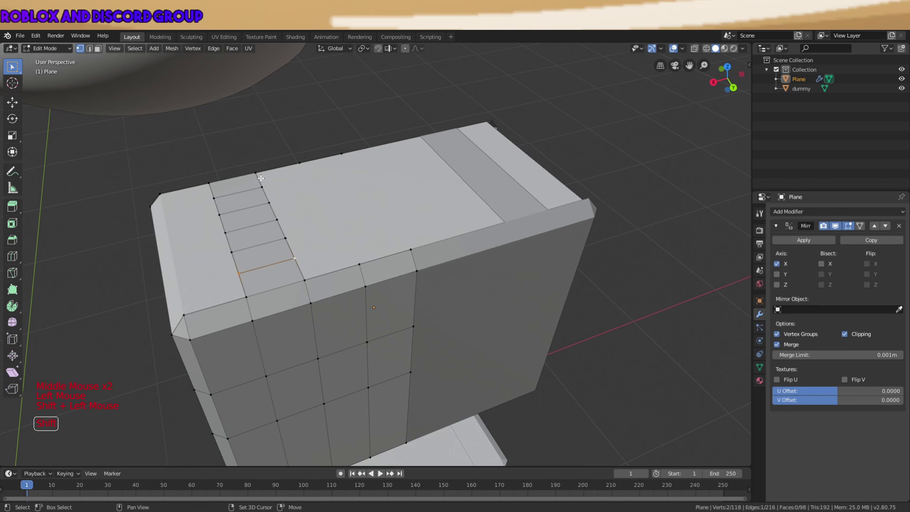
key(s)
key(x)
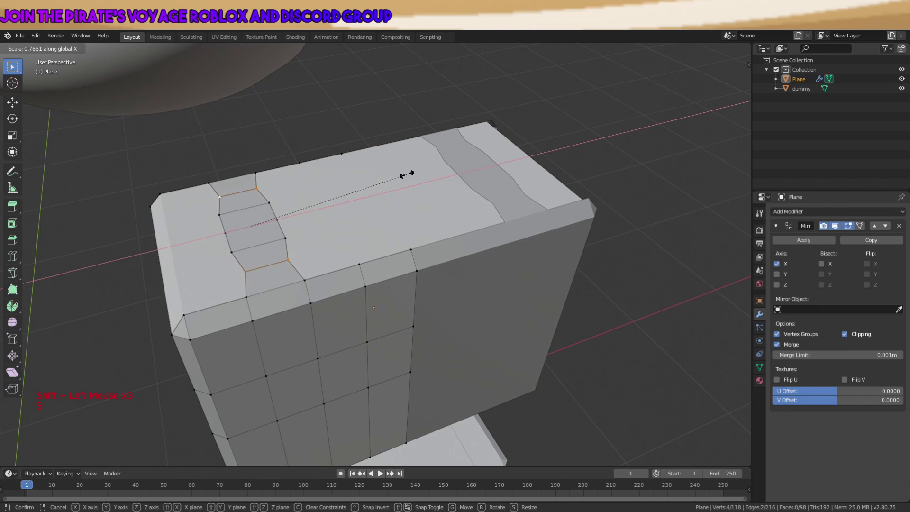
key(Return)
key(a)
key(a)
key(a)
click(296, 237)
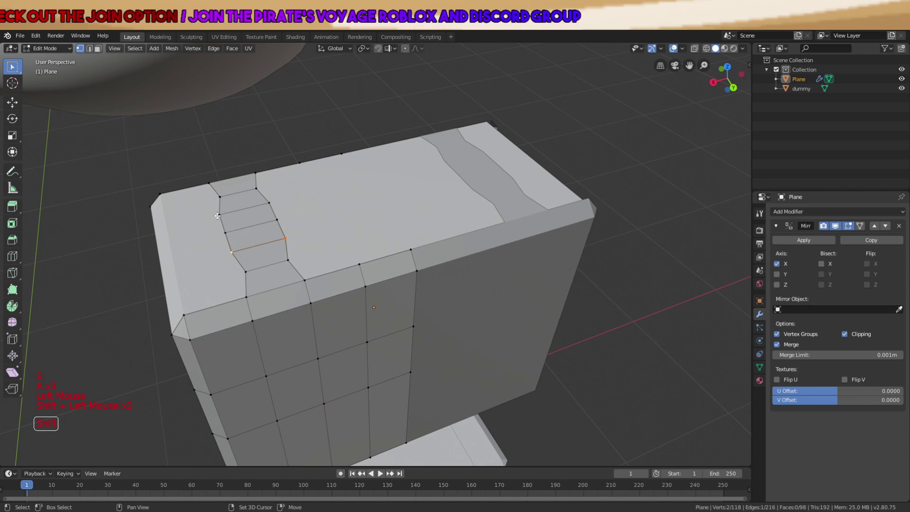
key(s)
key(Return)
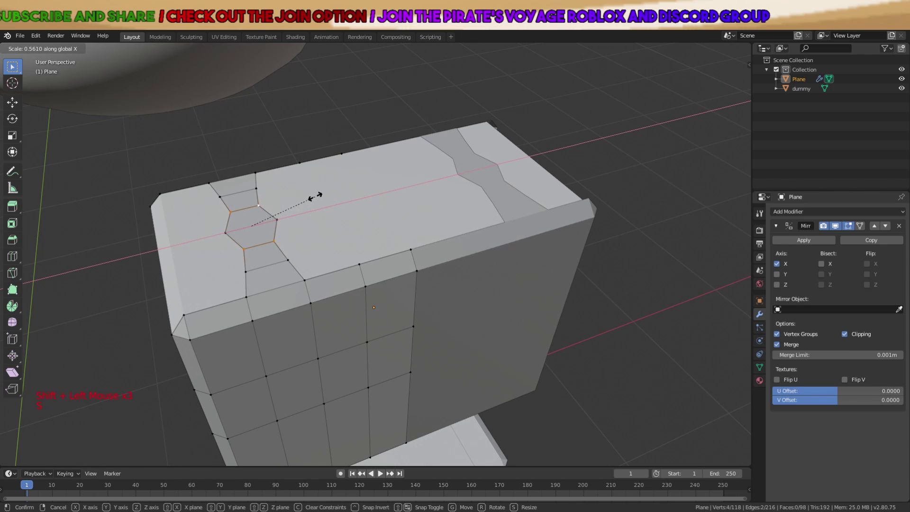
key(a)
key(a)
key(a)
Scale the shoulder strap's middle vertex pair to about 0.68 along X and leave mesh editing
click(276, 223)
shift+click(225, 233)
key(s)
key(x)
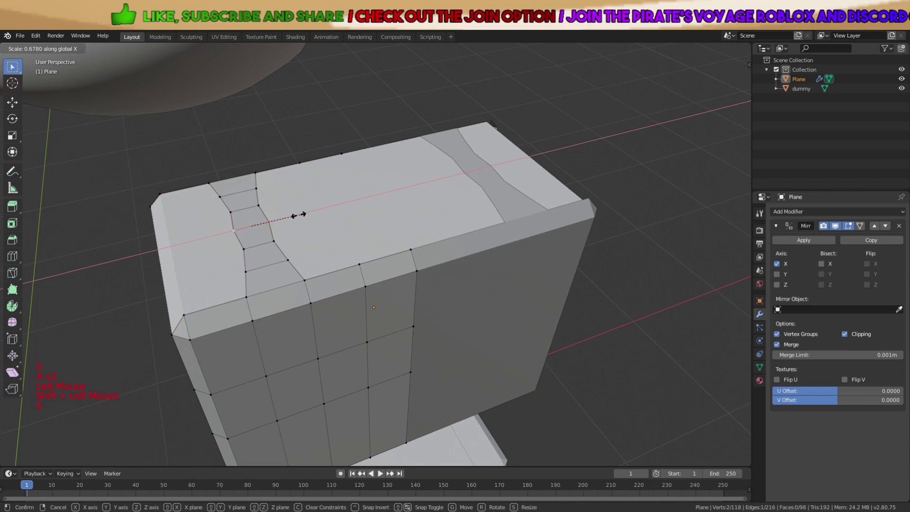
key(Return)
key(a)
scroll(283, 220, down, 1)
key(Tab)
scroll(407, 218, down, 3)
key(a)
key(a)
key(a)
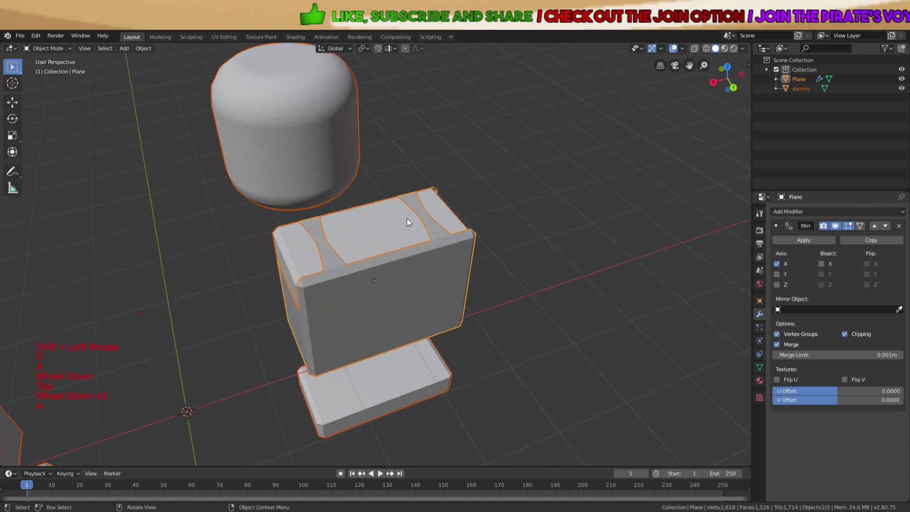
Delete the two remaining bevel vertices at the shirt's outer upper corner on the +Y side
middle_drag(406, 218, 294, 247)
scroll(470, 201, up, 2)
key(Tab)
key(a)
key(a)
key(a)
scroll(470, 201, up, 3)
click(277, 252)
key(x)
key(x)
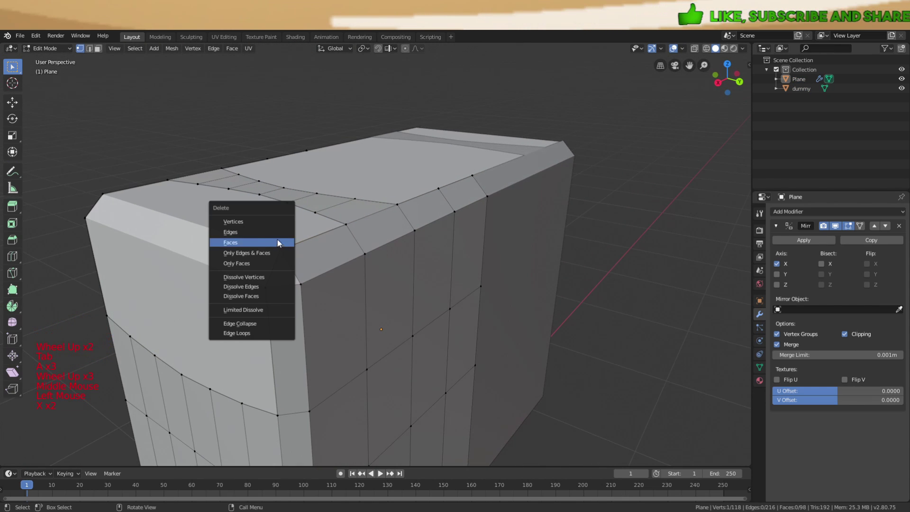
click(267, 223)
click(267, 286)
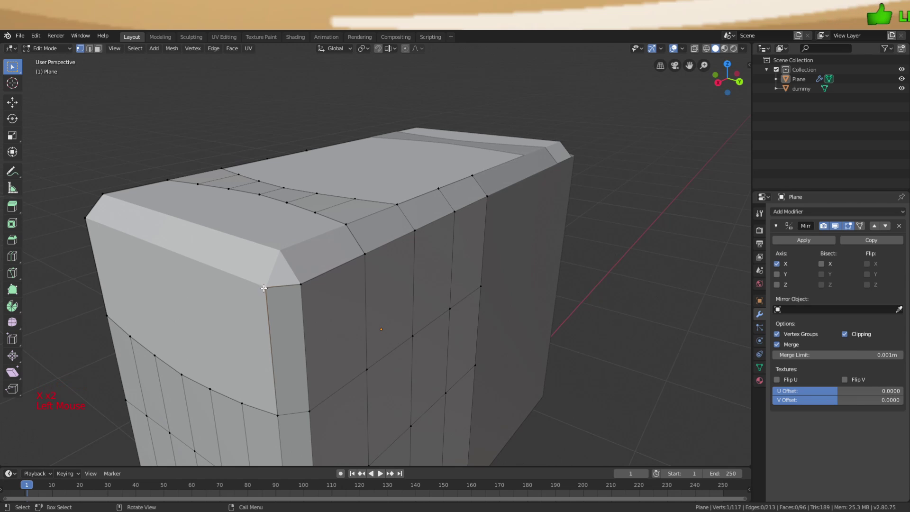
key(x)
click(263, 287)
middle_drag(264, 287, 264, 237)
scroll(264, 237, down, 2)
key(a)
key(a)
key(a)
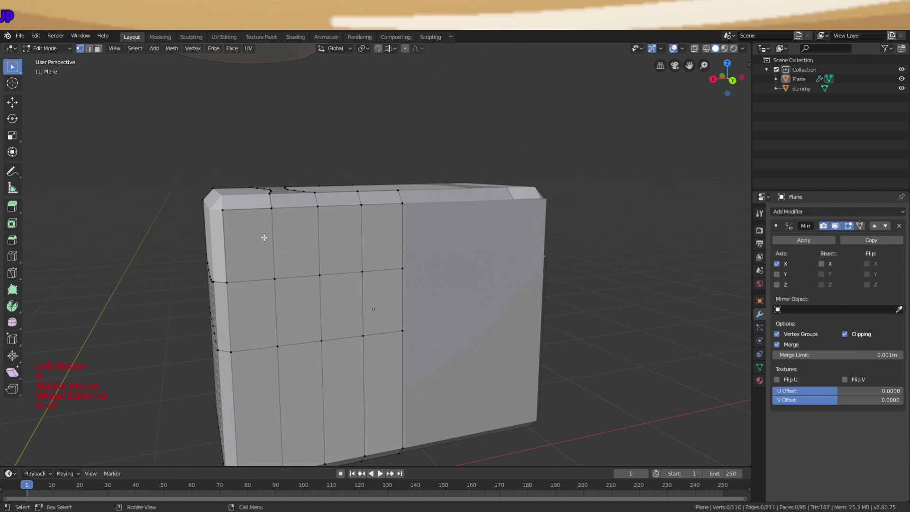
Try to round the arm opening by moving the +Y face's upper outer corner vertex down and inward
scroll(264, 237, up, 1)
click(208, 199)
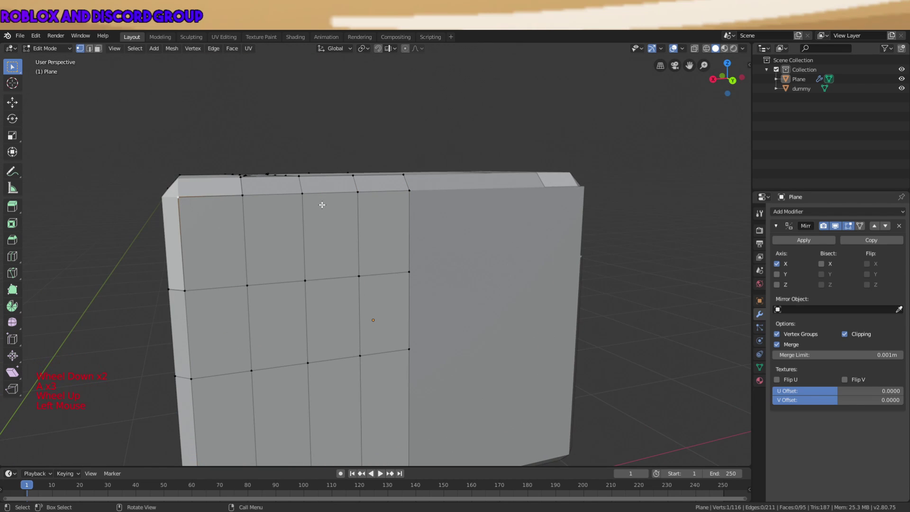
key(g)
key(z)
key(g)
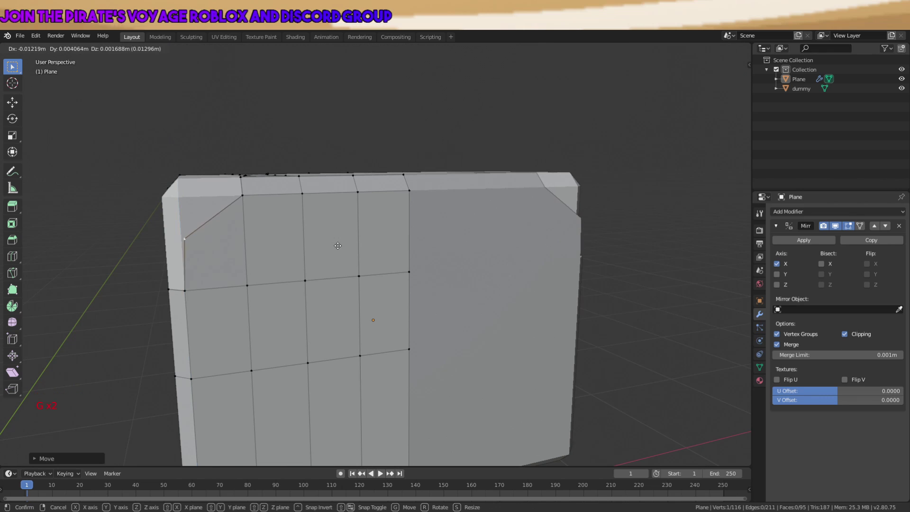
click(354, 242)
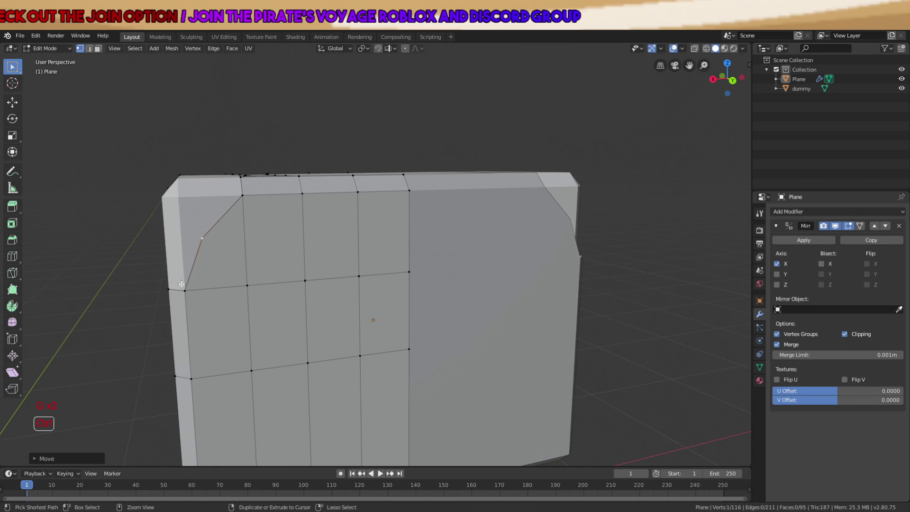
key(a)
key(Tab)
Delete the upper outer corner vertex of the shirt's +Y face to widen the arm opening
middle_drag(181, 284, 341, 253)
scroll(272, 246, down, 2)
key(a)
key(a)
key(a)
key(Tab)
click(247, 262)
key(x)
click(244, 264)
key(a)
key(a)
key(a)
key(Tab)
scroll(341, 254, down, 3)
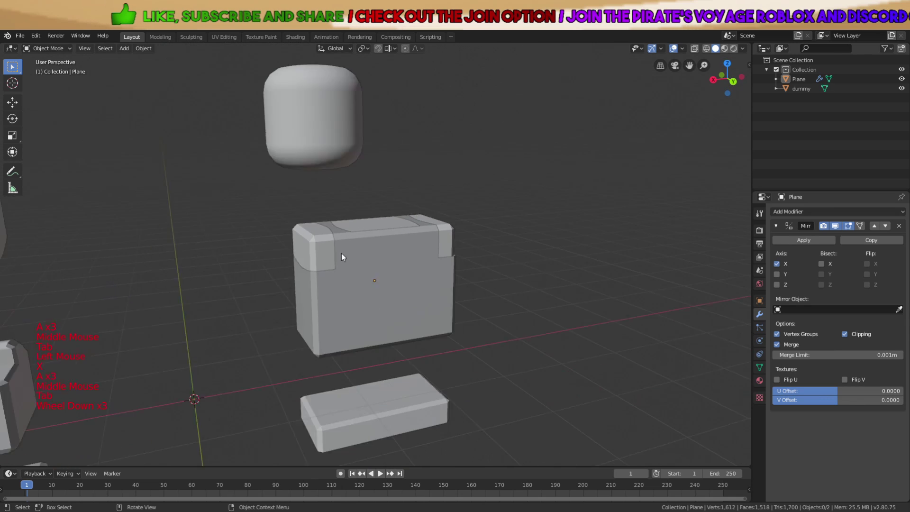
Move the inner corner vertex of the arm opening on the +Y face up and outward to soften the cutout
scroll(341, 253, down, 1)
key(a)
key(a)
key(a)
middle_drag(416, 262, 284, 262)
scroll(284, 262, up, 4)
key(Tab)
click(265, 264)
scroll(284, 262, up, 1)
key(g)
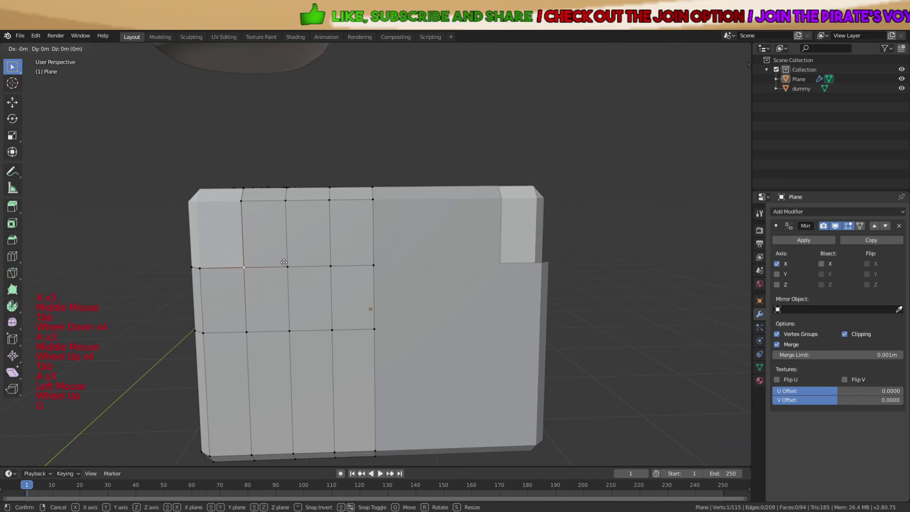
key(g)
key(g)
key(g)
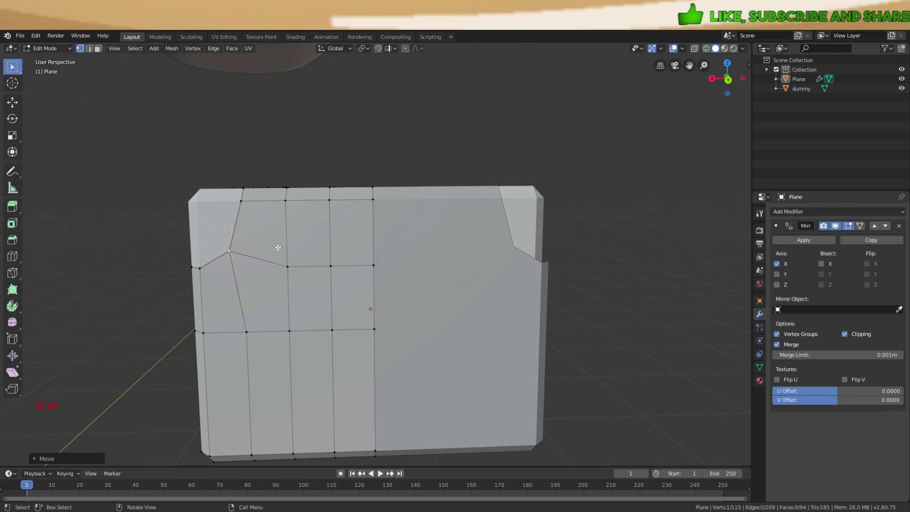
key(a)
key(a)
key(a)
scroll(284, 249, down, 2)
key(Tab)
scroll(287, 249, down, 1)
middle_drag(360, 252, 166, 278)
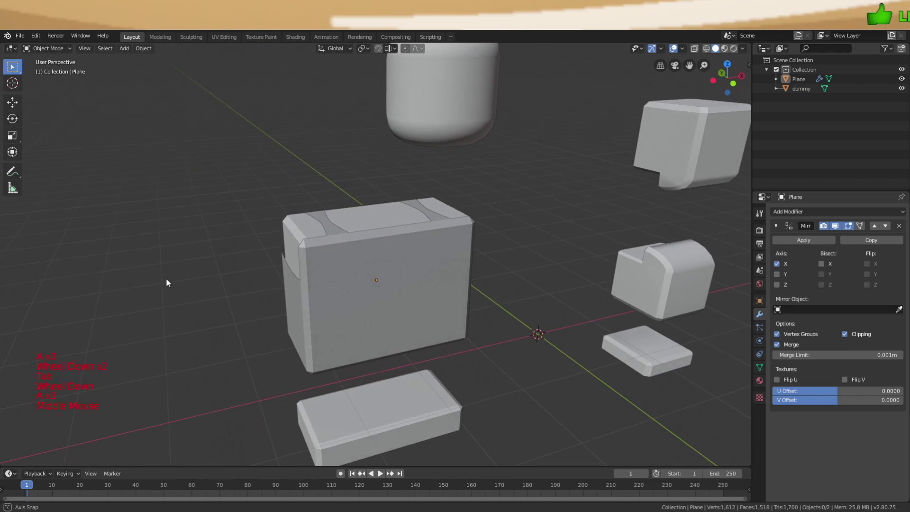
Delete all vertices in the -Y half of the shirt mesh, including those hidden behind it
scroll(294, 268, up, 3)
middle_drag(294, 268, 642, 234)
scroll(395, 271, down, 1)
key(Tab)
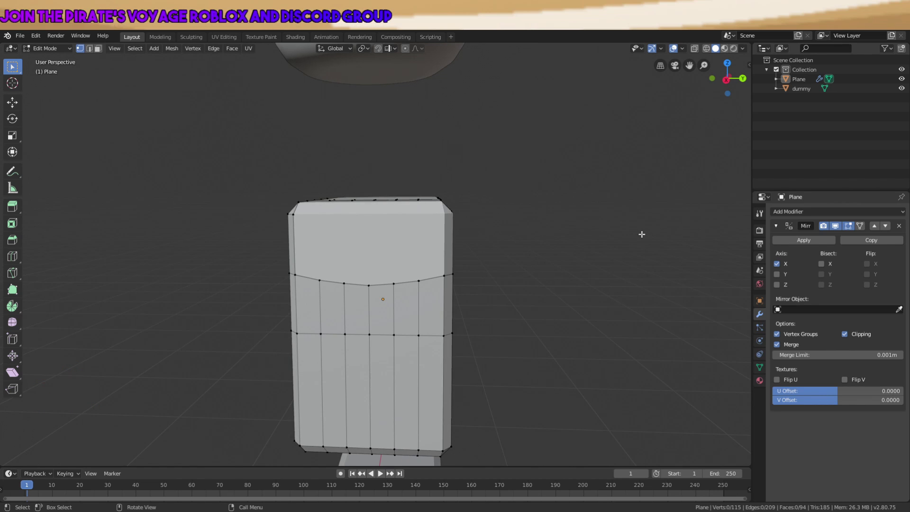
scroll(642, 234, down, 2)
middle_drag(504, 274, 508, 248)
key(z)
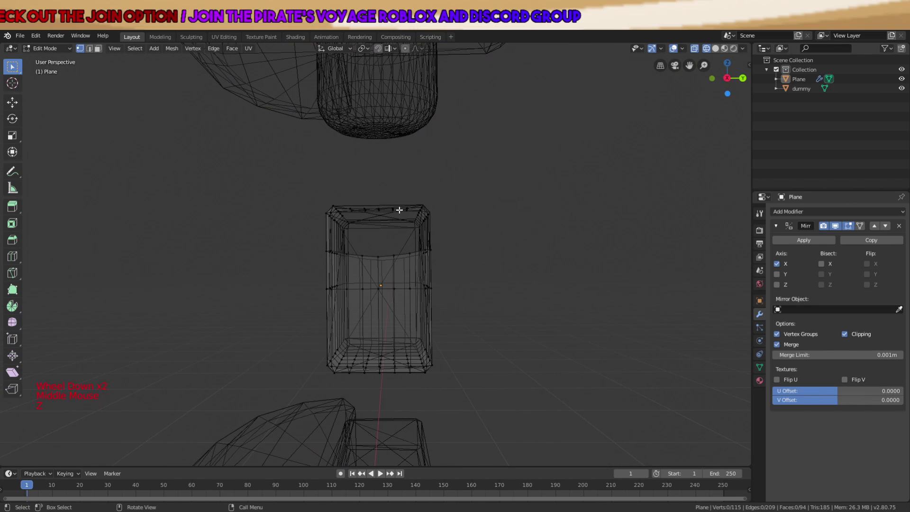
middle_drag(400, 209, 374, 196)
key(b)
drag(374, 185, 223, 448)
key(x)
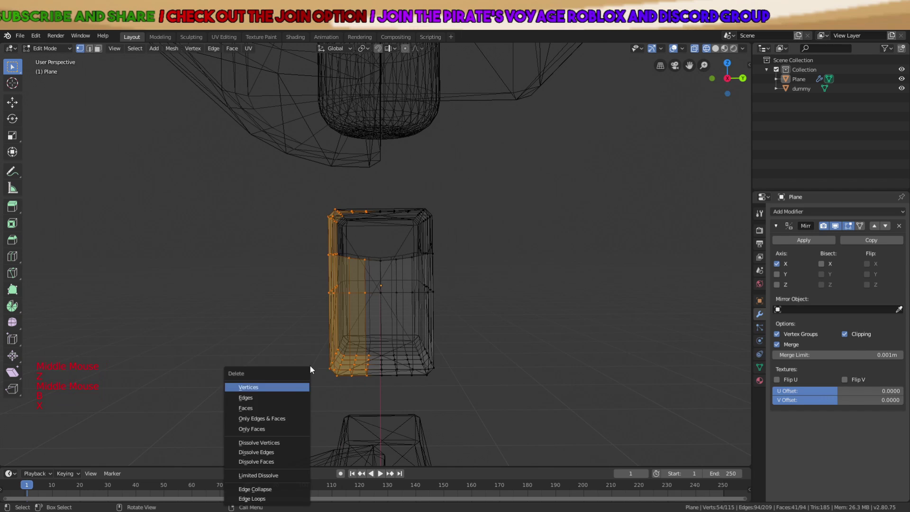
key(x)
click(299, 383)
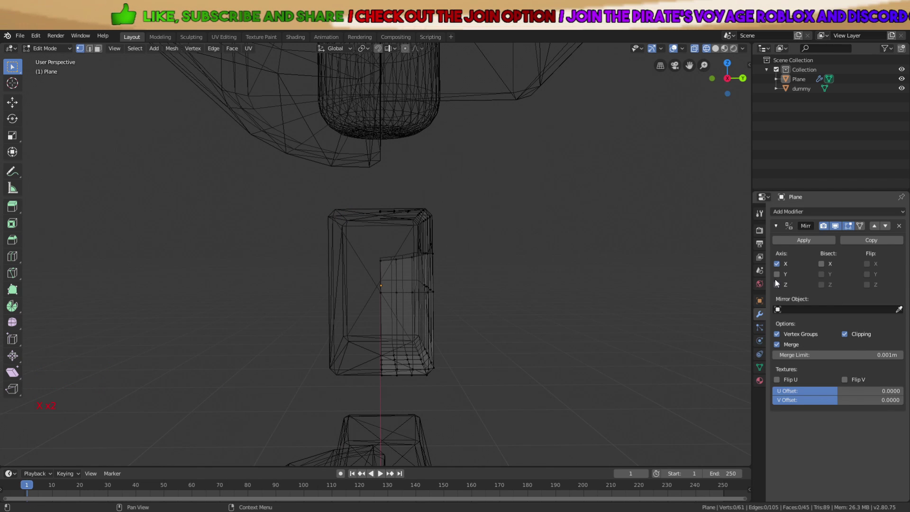
Enable the Y axis in the shirt's Mirror modifier and return to solid shading in Object Mode
key(z)
middle_drag(535, 296, 474, 415)
key(a)
scroll(593, 294, up, 3)
key(Tab)
scroll(593, 295, up, 2)
scroll(522, 272, down, 1)
Scale the shirt object by about 1.02 along Y and nudge it along the same axis
click(474, 415)
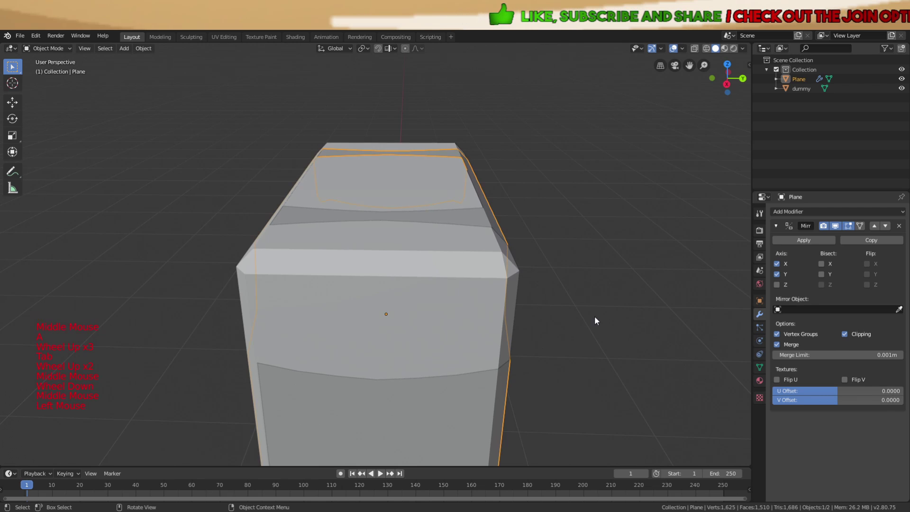
key(s)
key(x)
key(y)
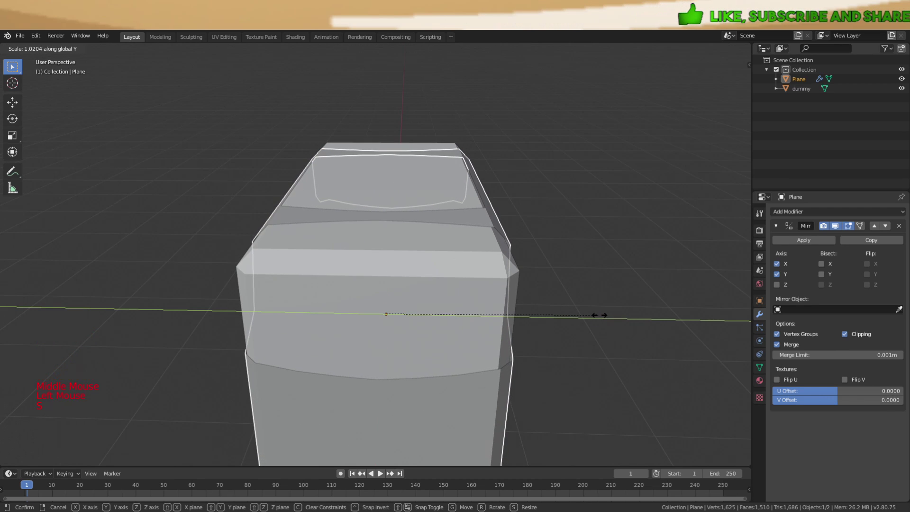
click(598, 314)
key(g)
key(y)
click(598, 315)
key(a)
key(Tab)
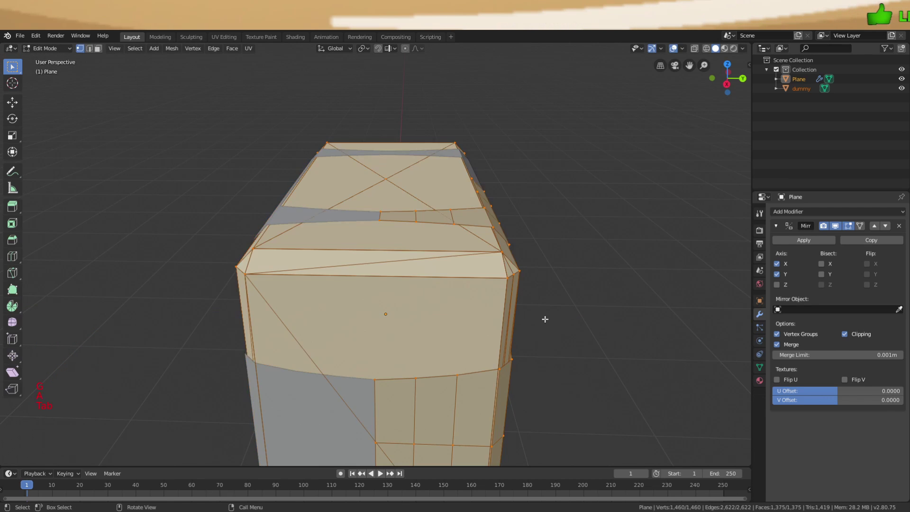
middle_drag(545, 319, 494, 328)
key(Tab)
key(a)
key(a)
key(a)
Add two horizontal loop cuts across the shirt's +Y face between the top bevel and the arm opening's inner corner
scroll(494, 327, down, 2)
click(425, 335)
middle_drag(425, 335, 447, 292)
key(Tab)
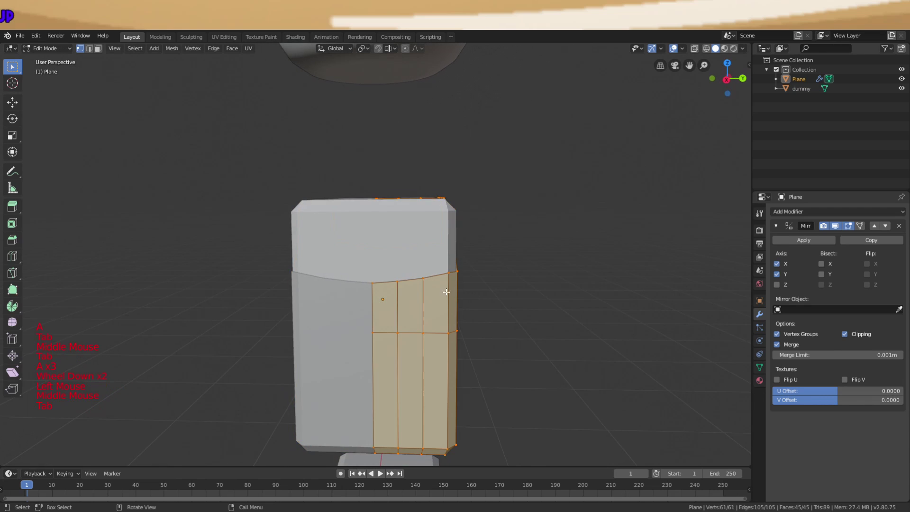
key(a)
scroll(447, 292, up, 1)
key(a)
key(a)
middle_drag(504, 300, 382, 315)
key(a)
key(a)
key(a)
scroll(297, 305, up, 2)
middle_drag(296, 305, 212, 216)
key(ctrl+r)
click(184, 212)
key(a)
key(a)
key(a)
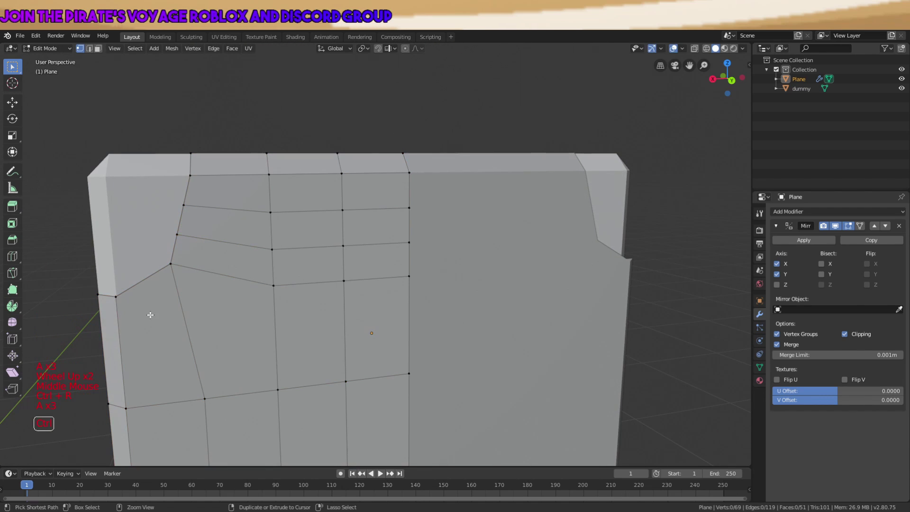
Add two vertical loop cuts through the lower edge of the arm opening on the +Y face
key(ctrl+r)
click(137, 296)
key(a)
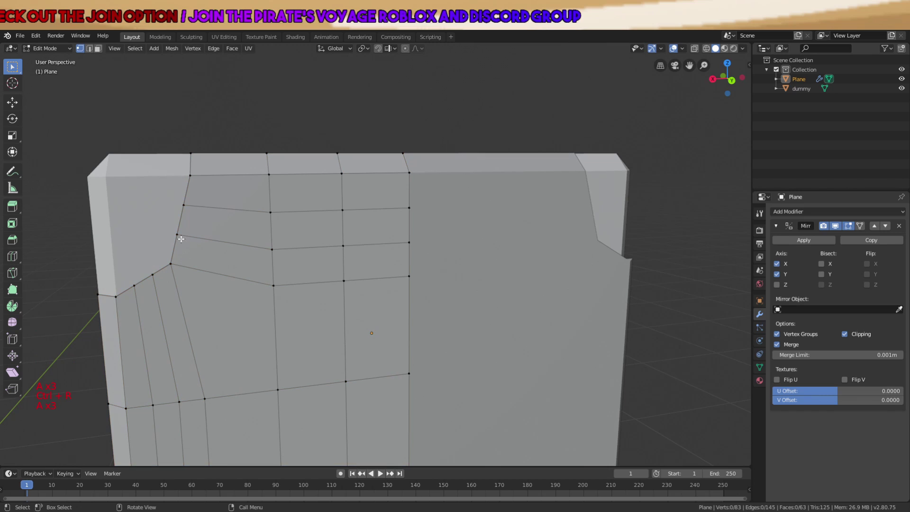
Move the new vertices along the +Y arm opening's side and lower edge to round the cutout
key(g)
click(220, 192)
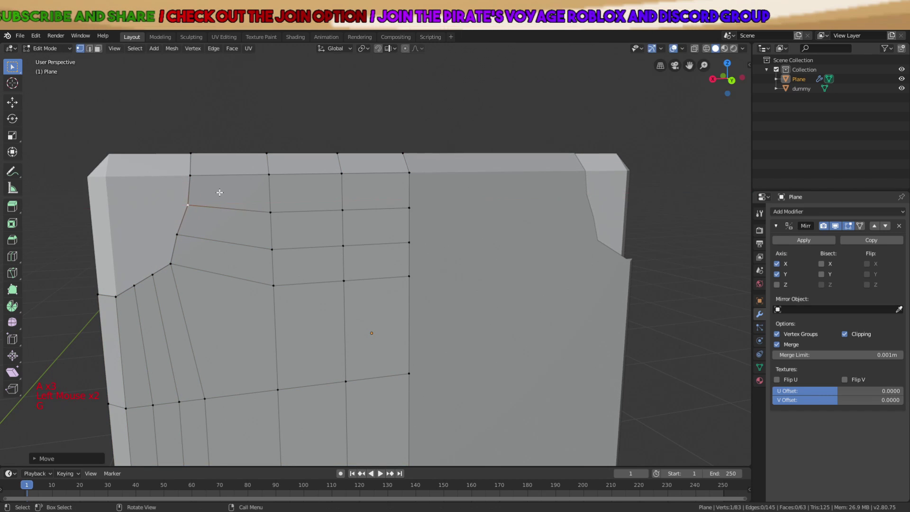
click(178, 234)
key(g)
click(193, 229)
click(152, 275)
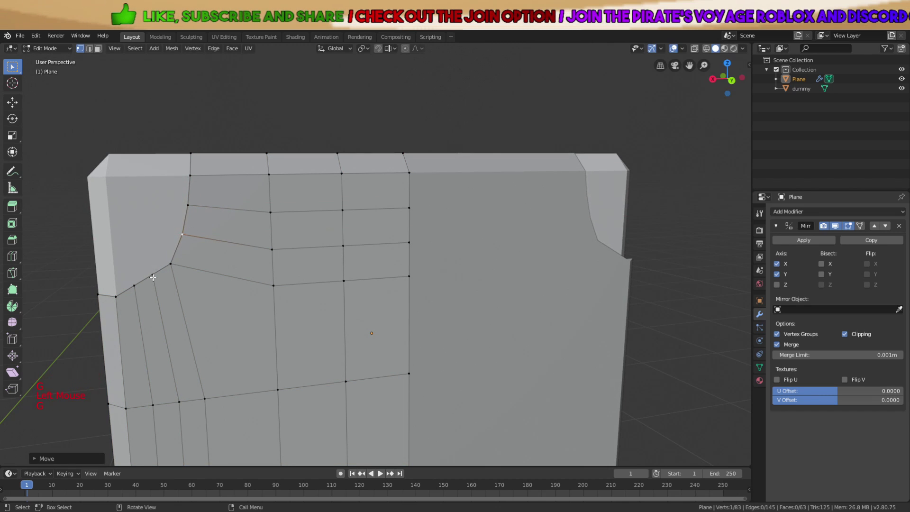
key(g)
click(152, 276)
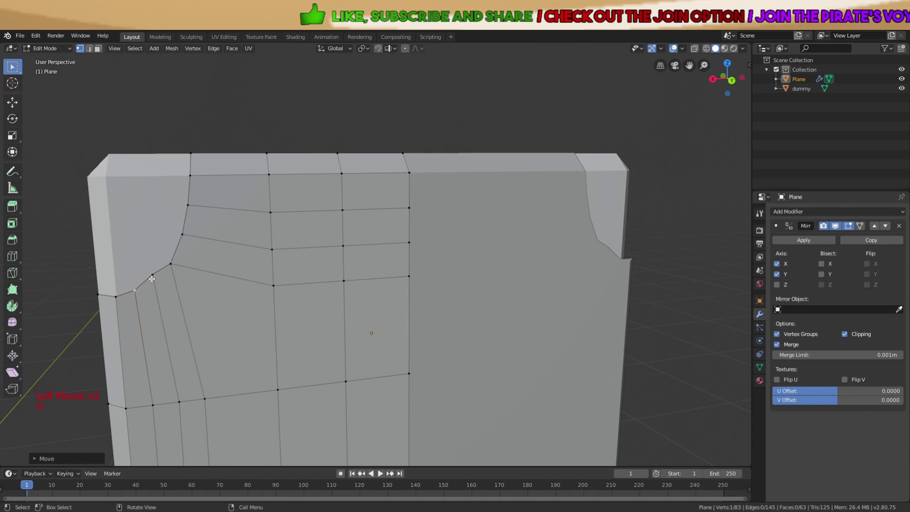
key(g)
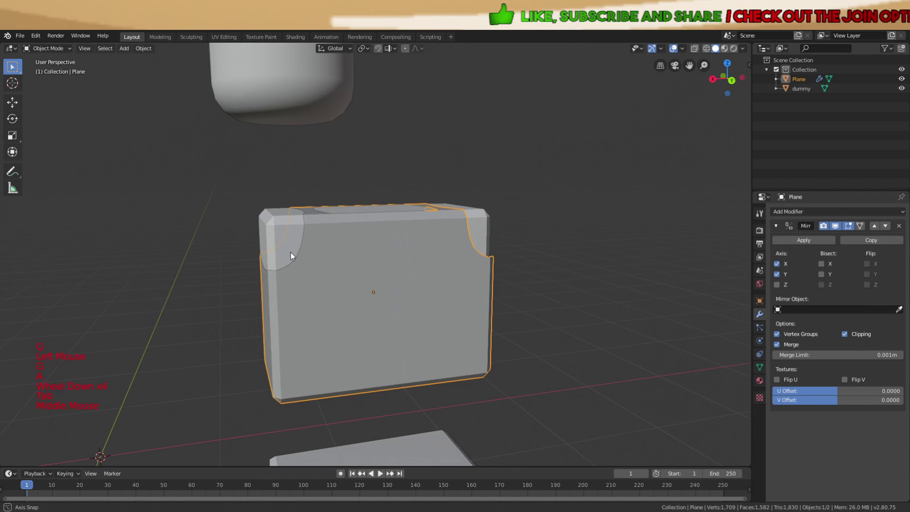
Delete the four vertices along the top bevel near the centre of the shirt's +Y side to open the neckline
middle_drag(291, 252, 383, 265)
scroll(383, 266, down, 4)
key(a)
key(a)
scroll(410, 325, up, 5)
key(Tab)
middle_drag(410, 325, 388, 248)
key(a)
key(a)
key(a)
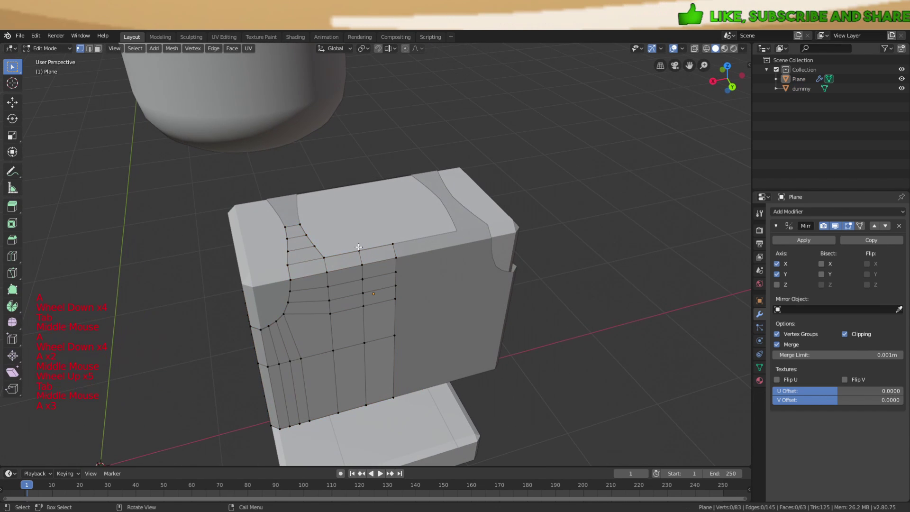
click(388, 248)
key(x)
key(x)
click(390, 247)
click(398, 259)
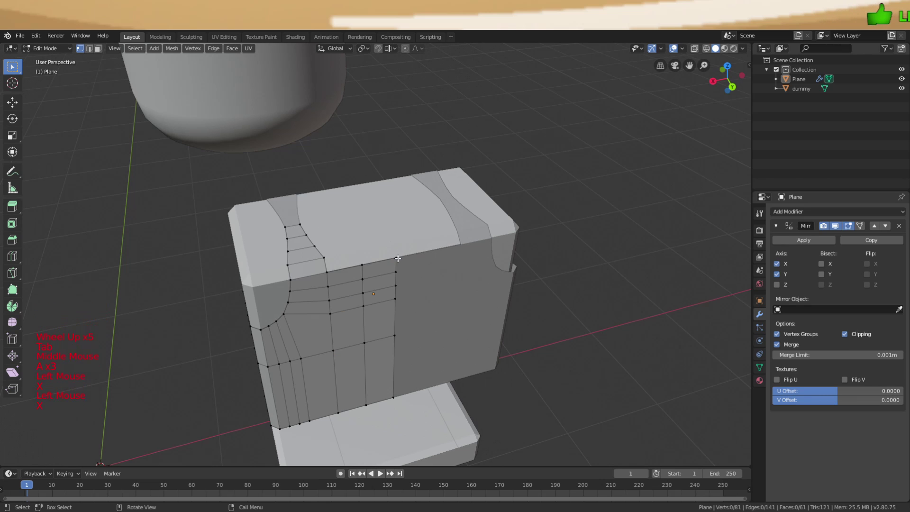
key(x)
click(398, 260)
Move the +Y neckline's corner vertex up and inward, and lower the two vertices nearest the centre along Z
middle_drag(398, 259, 353, 229)
key(a)
scroll(332, 233, up, 2)
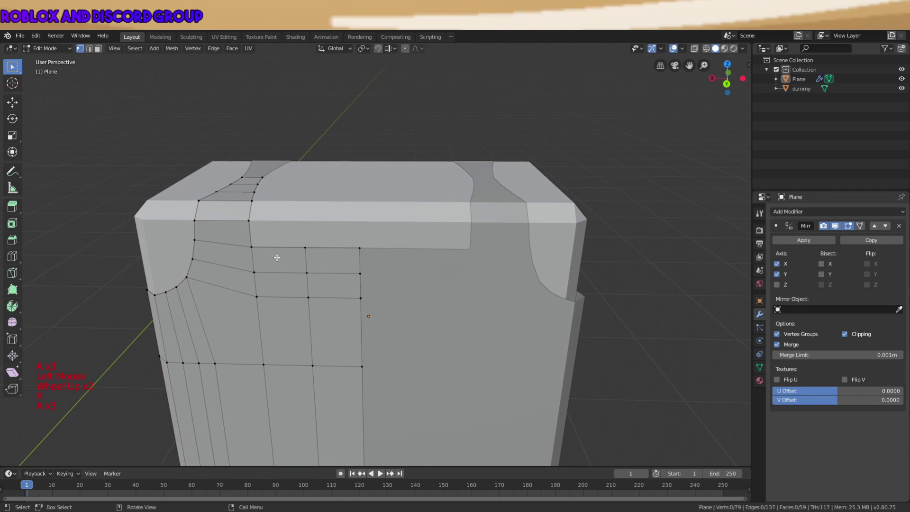
key(g)
key(z)
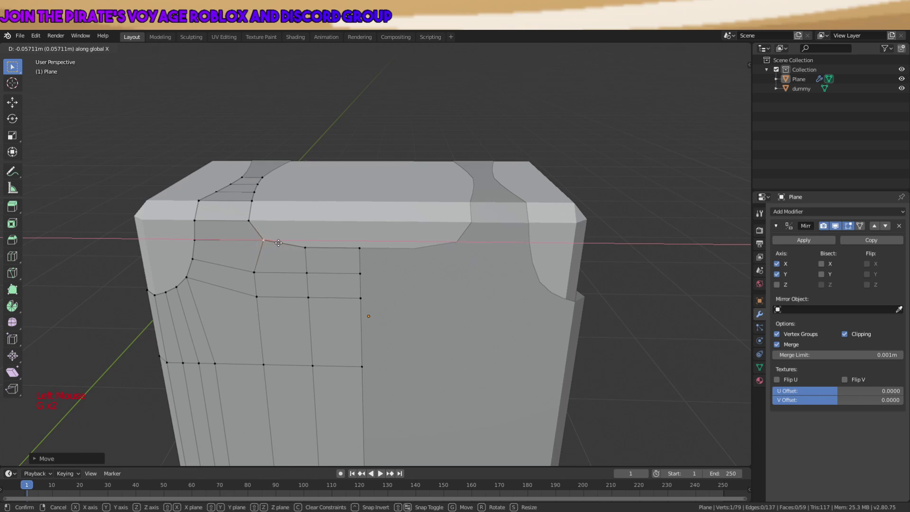
click(284, 245)
click(364, 251)
key(g)
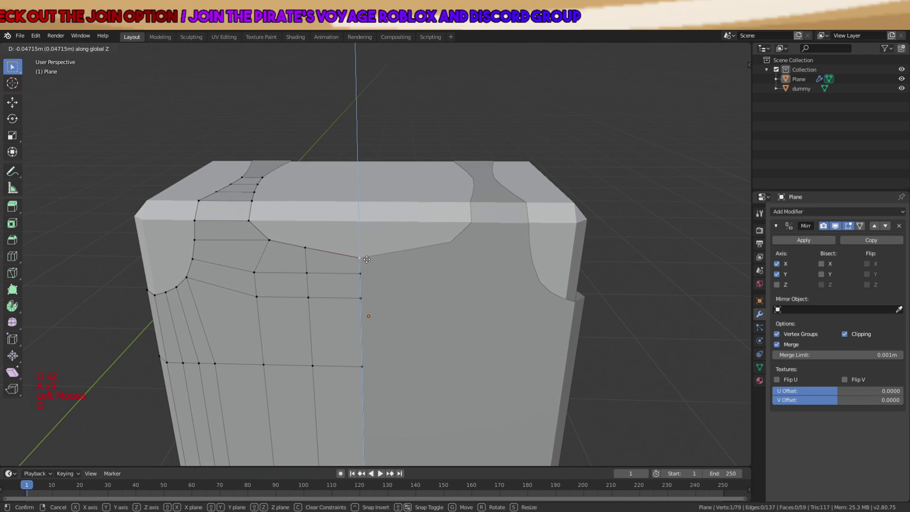
middle_drag(365, 254, 305, 231)
click(305, 231)
key(g)
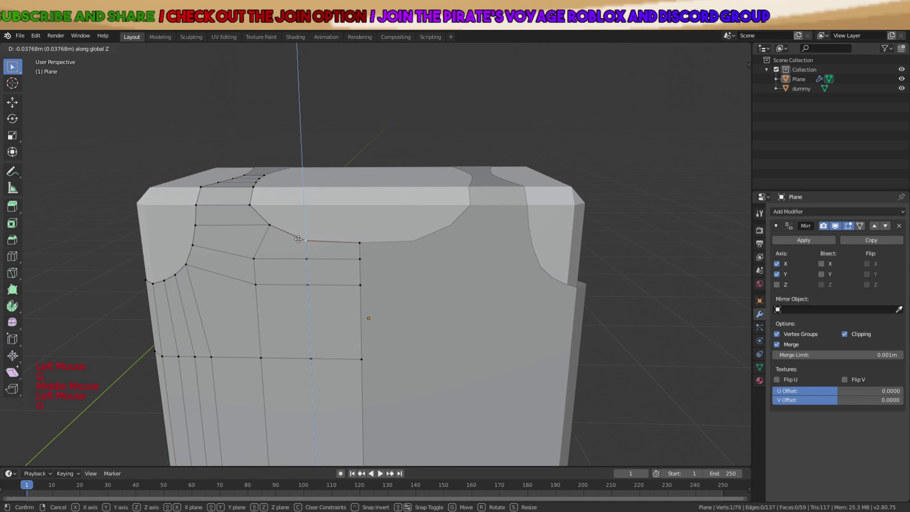
Add two vertical loop cuts in the column beside the centre line under the +Y neckline
key(a)
key(a)
key(a)
key(ctrl+r)
scroll(335, 250, up, 2)
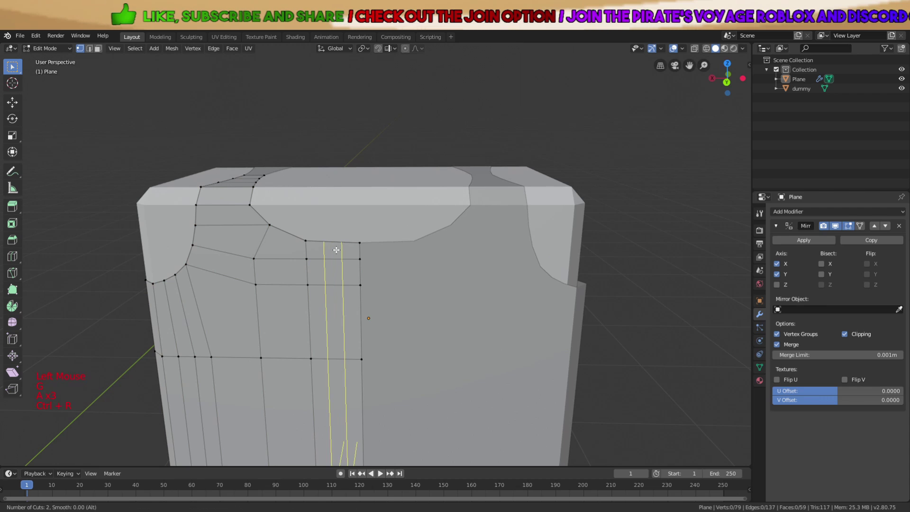
click(336, 250)
Add two loop cuts in the column under the neckline's corner and two across the strap just below the bevel
key(a)
key(a)
key(a)
key(ctrl+r)
scroll(282, 244, up, 1)
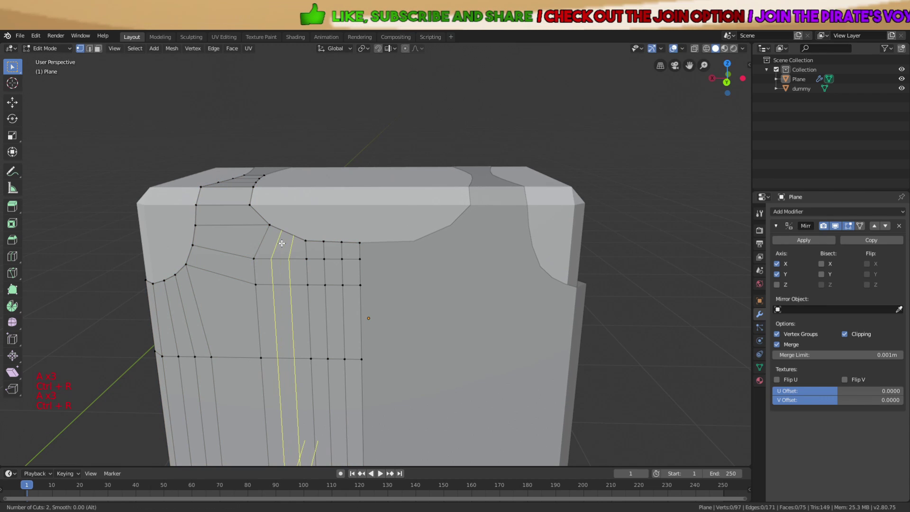
click(282, 243)
key(a)
click(268, 215)
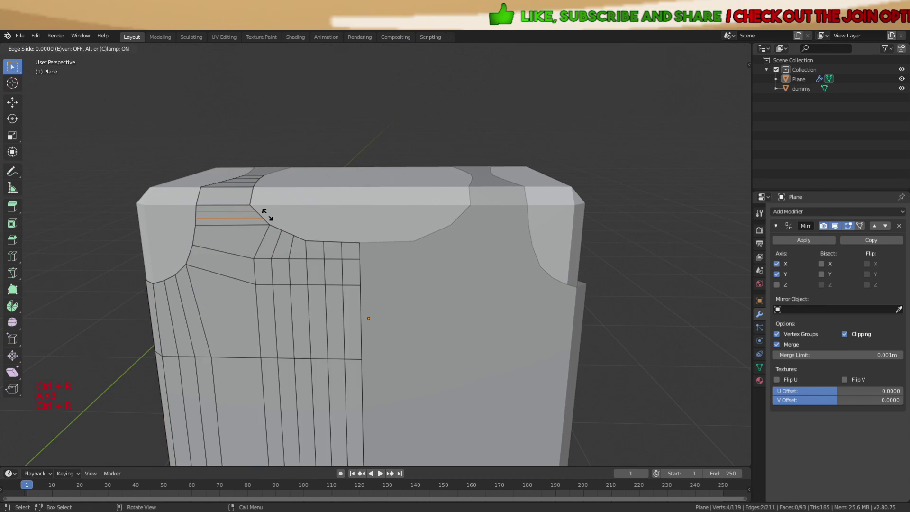
Move the two new strap vertices on the neckline outward to round its upper corner
scroll(268, 215, up, 2)
middle_drag(266, 212, 219, 188)
scroll(259, 209, up, 1)
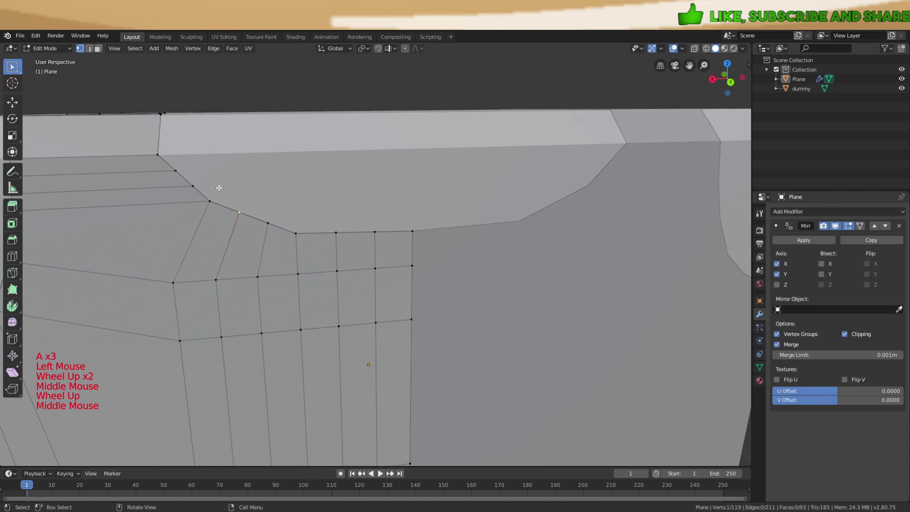
key(g)
click(192, 185)
key(g)
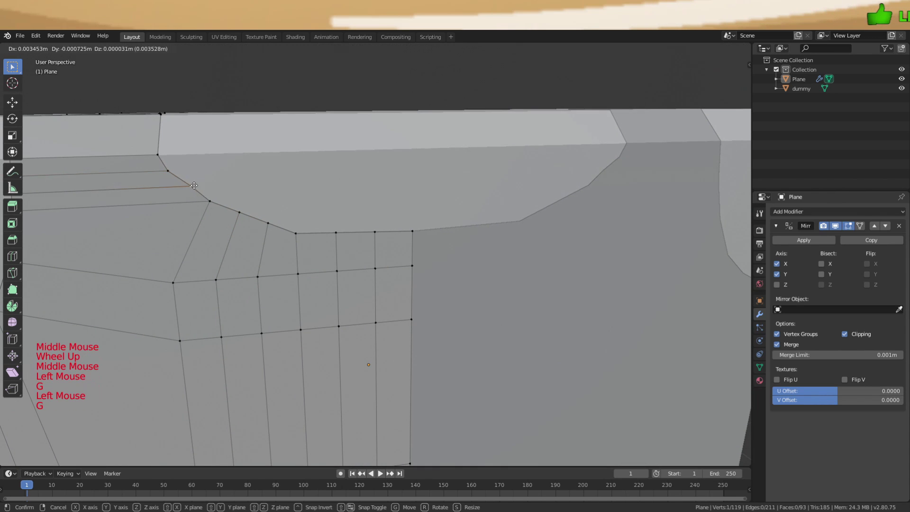
Lower the neckline vertices around its corner to form a smooth curve toward the centre
click(240, 212)
key(g)
click(244, 215)
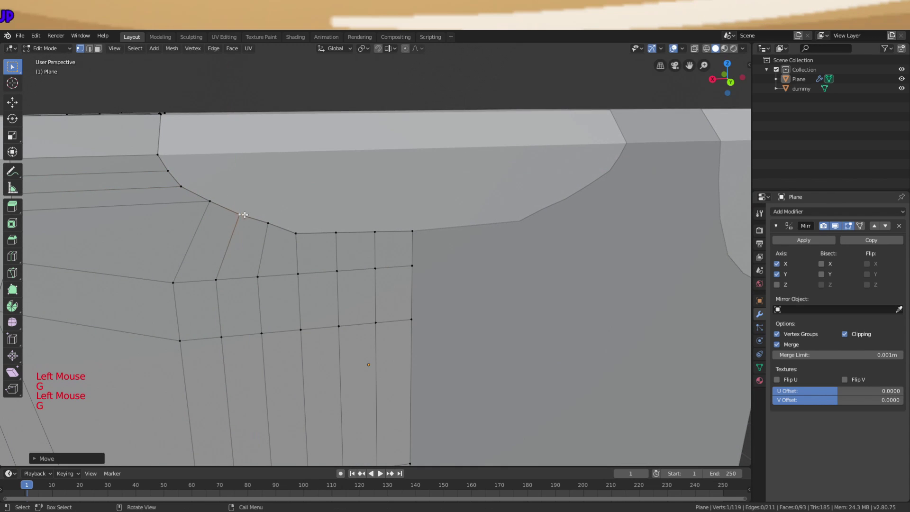
click(203, 202)
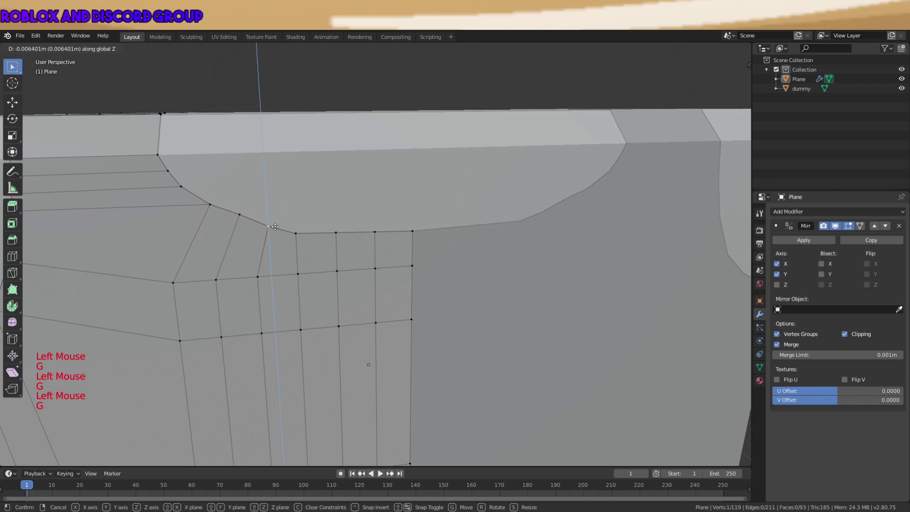
click(235, 210)
key(g)
click(210, 203)
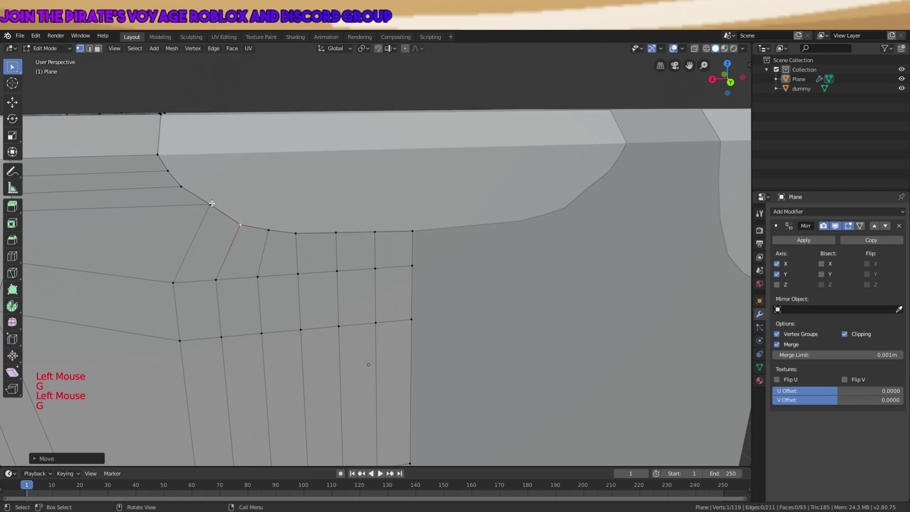
key(g)
click(208, 207)
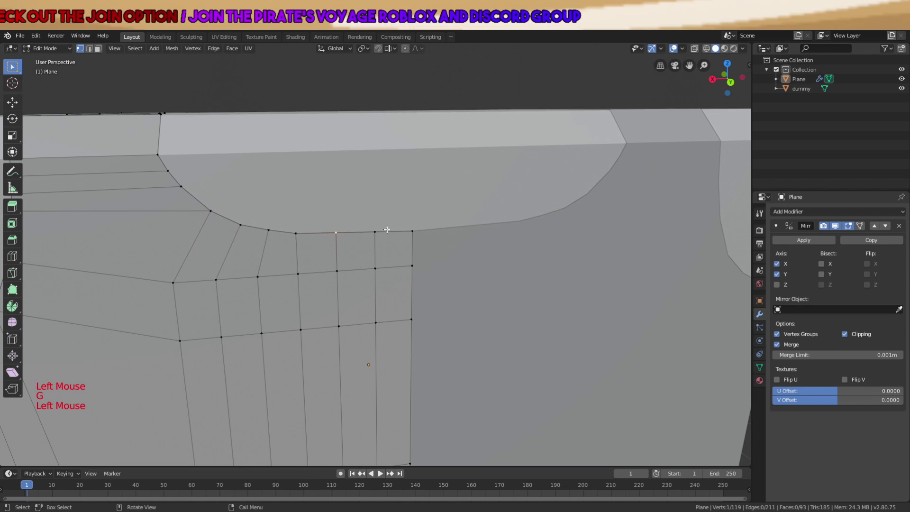
Adjust the neckline vertices nearest the centre line to even out the curve, and return to Object Mode
middle_drag(388, 230, 350, 224)
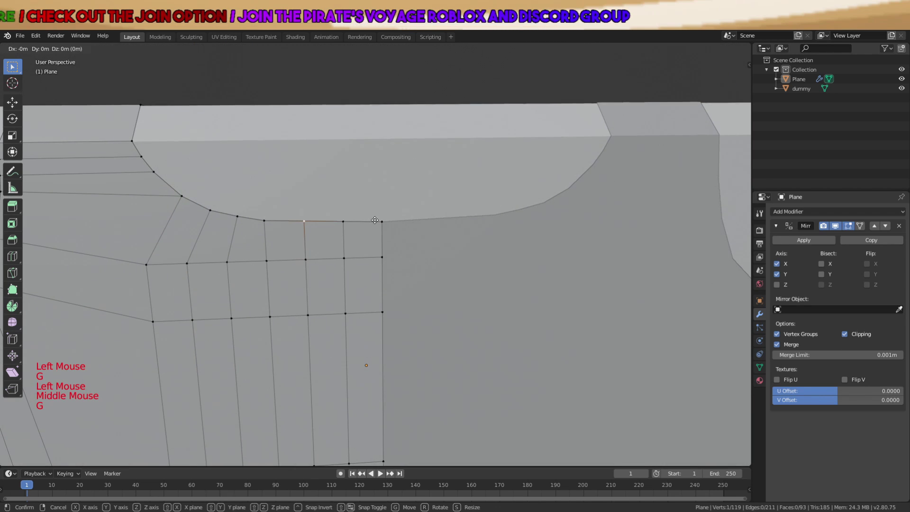
key(g)
click(351, 223)
key(g)
key(a)
scroll(426, 237, down, 3)
key(a)
key(a)
key(Tab)
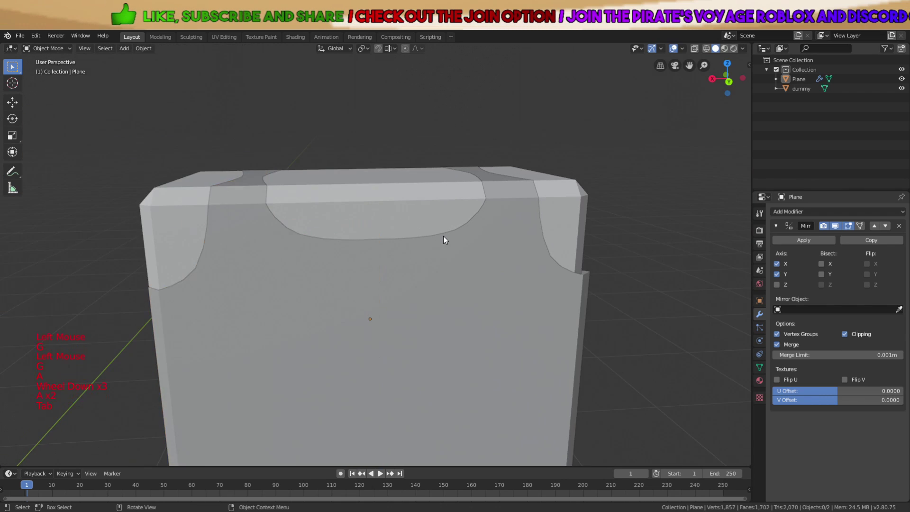
Scale the shoulder strap's edge between the neck and arm openings along the upper line of the +Y bevel
scroll(460, 249, down, 5)
key(a)
key(a)
key(a)
middle_drag(476, 261, 494, 290)
scroll(427, 275, up, 3)
key(Tab)
key(a)
key(a)
key(a)
middle_drag(362, 262, 335, 245)
scroll(335, 245, up, 1)
scroll(281, 250, up, 2)
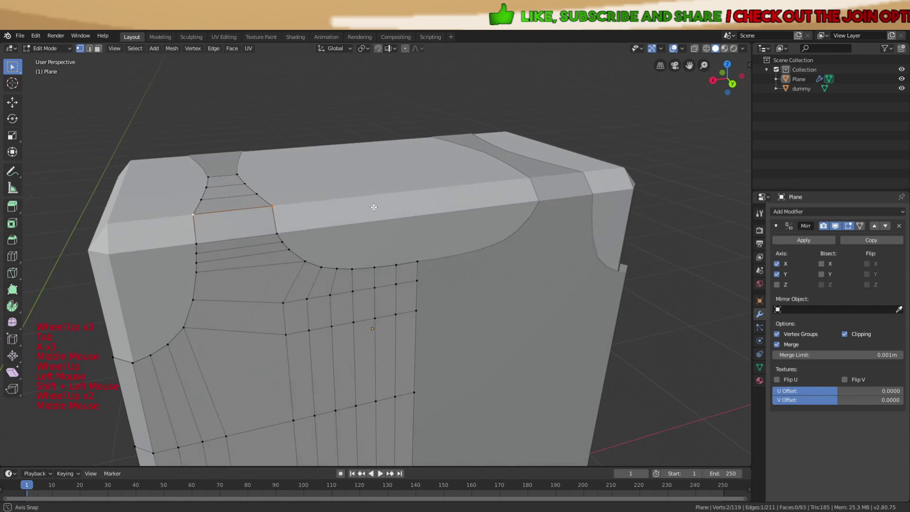
key(s)
middle_drag(376, 206, 276, 256)
click(359, 206)
scroll(368, 206, down, 4)
key(a)
key(Tab)
Return to Object Mode and examine the sleeveless shirt's neckline, arm openings and shoulder straps on the dummy from all sides
scroll(401, 223, down, 5)
key(a)
key(a)
key(a)
scroll(276, 256, up, 5)
click(337, 300)
middle_drag(337, 301, 418, 265)
scroll(325, 278, up, 2)
key(g)
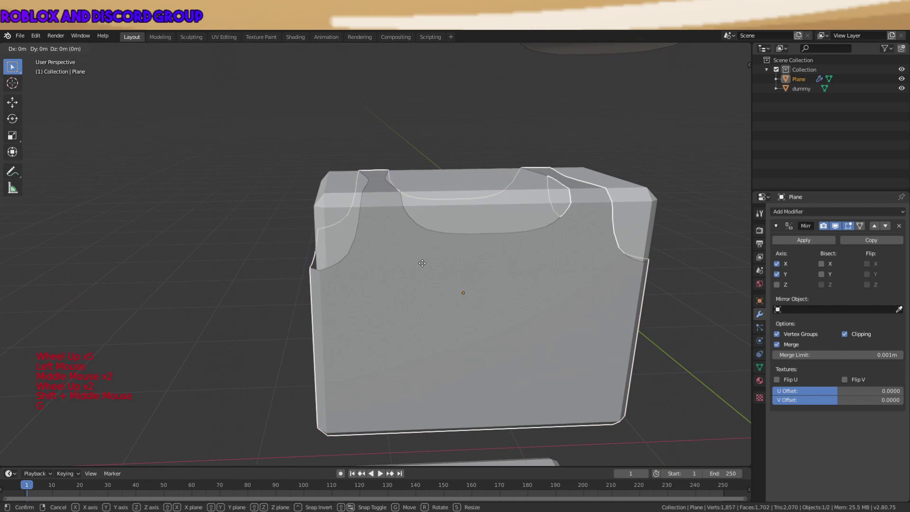
scroll(425, 263, down, 3)
click(515, 263)
key(a)
key(a)
key(a)
middle_drag(514, 263, 518, 262)
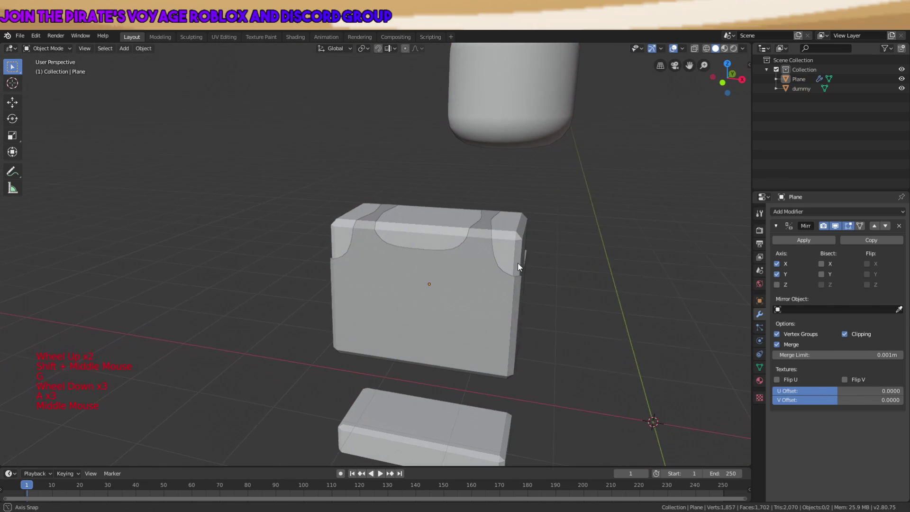
scroll(606, 279, up, 2)
scroll(607, 279, up, 1)
scroll(510, 259, down, 5)
middle_drag(607, 278, 439, 291)
key(a)
key(a)
key(a)
scroll(439, 291, down, 6)
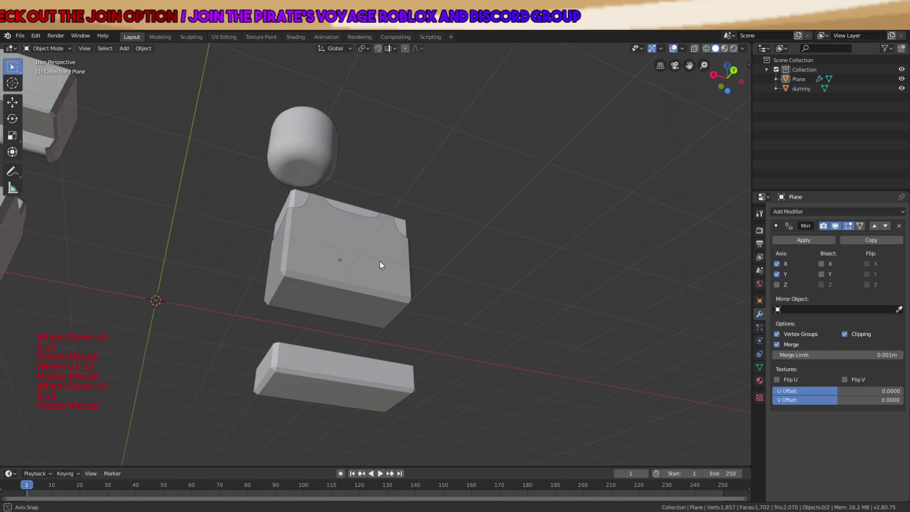
key(a)
key(a)
key(a)
scroll(401, 259, up, 5)
middle_drag(400, 258, 360, 321)
scroll(549, 266, up, 5)
scroll(311, 260, up, 2)
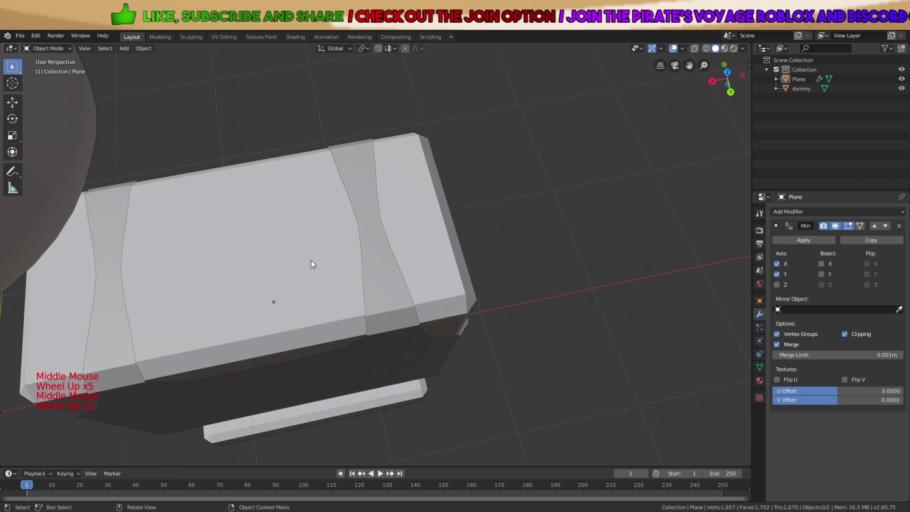
Select the shirt mesh and apply its Mirror modifier
middle_drag(311, 261, 295, 226)
scroll(294, 227, down, 4)
key(a)
key(a)
key(a)
click(343, 312)
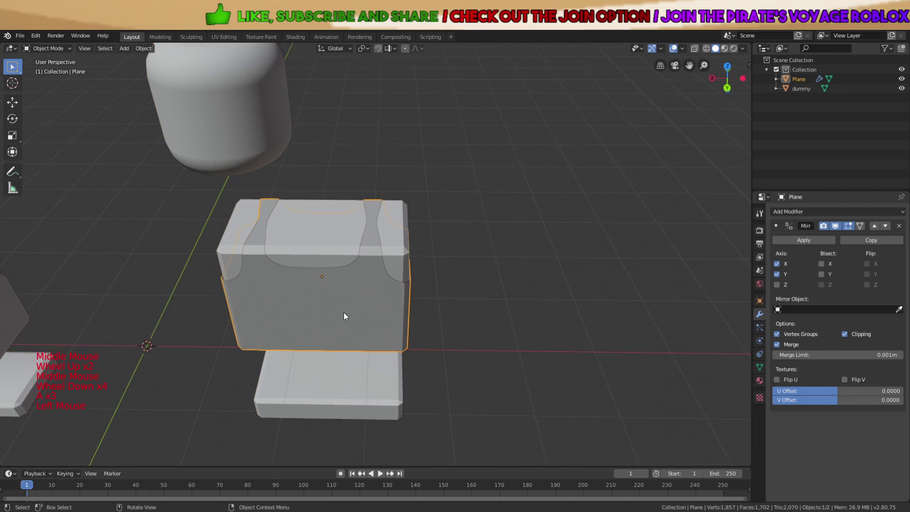
click(810, 240)
Add a Solidify modifier to the shirt and check the rim along its neck and arm openings
click(786, 213)
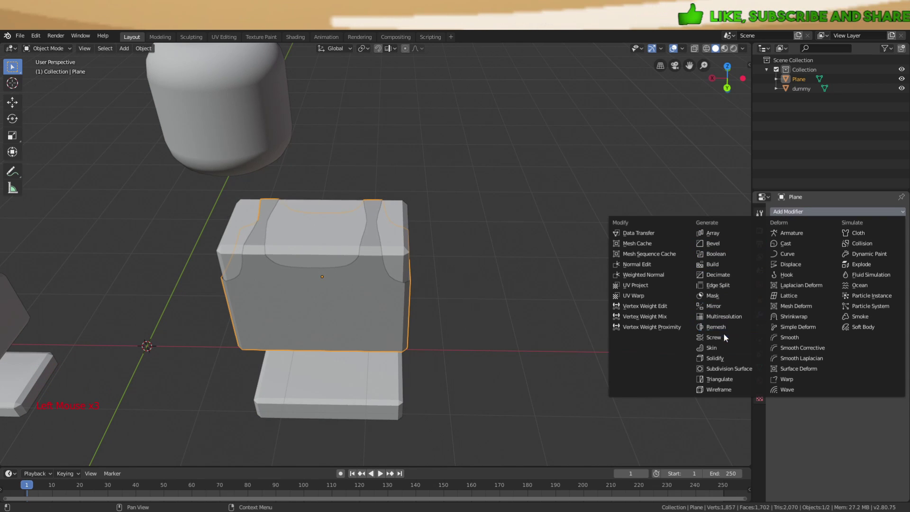
click(726, 357)
middle_drag(654, 315, 556, 225)
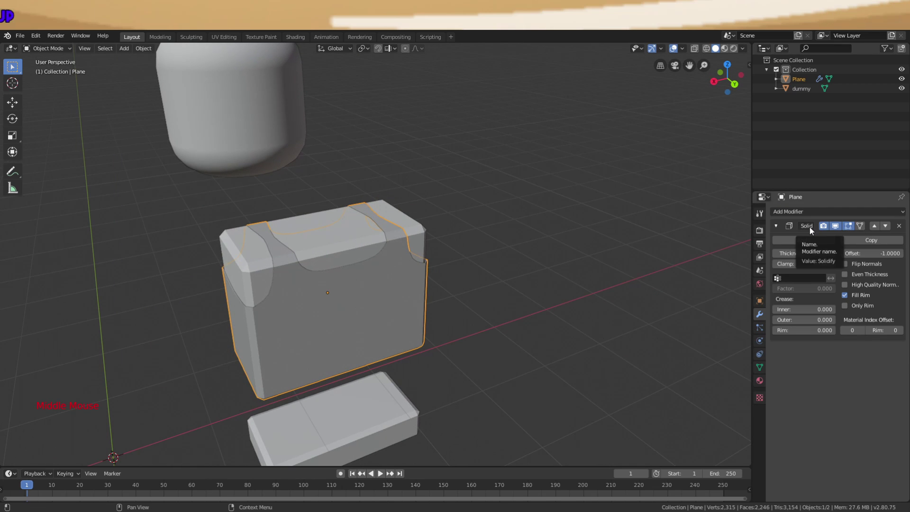
middle_drag(598, 277, 579, 280)
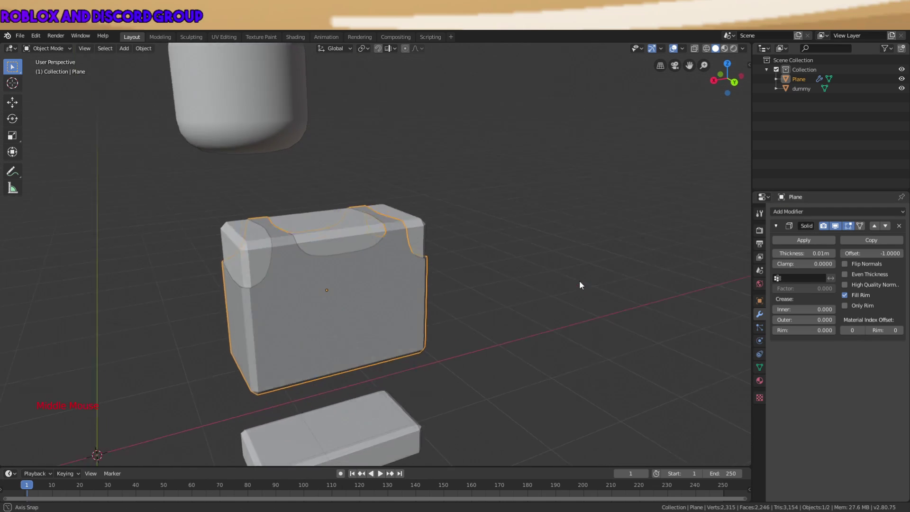
scroll(413, 252, up, 4)
middle_drag(414, 251, 385, 309)
middle_drag(428, 299, 519, 307)
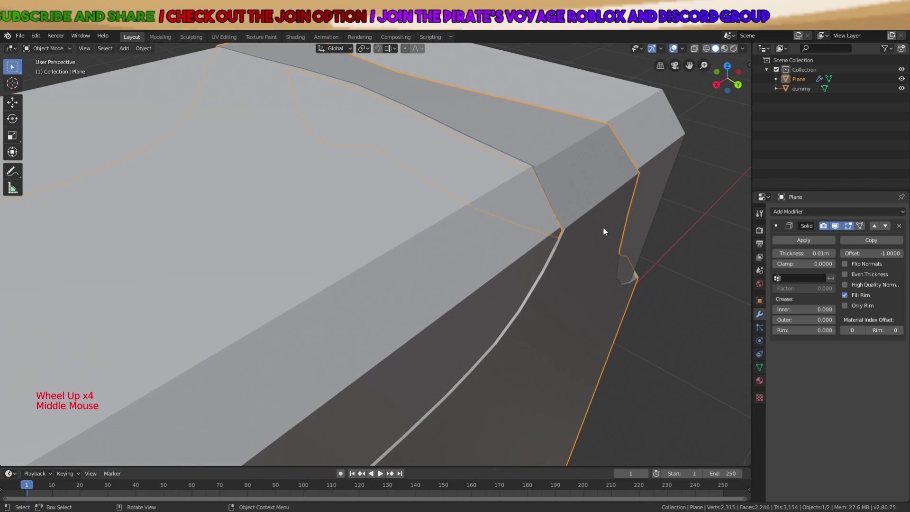
middle_drag(603, 232, 535, 209)
scroll(378, 281, down, 3)
scroll(534, 205, down, 2)
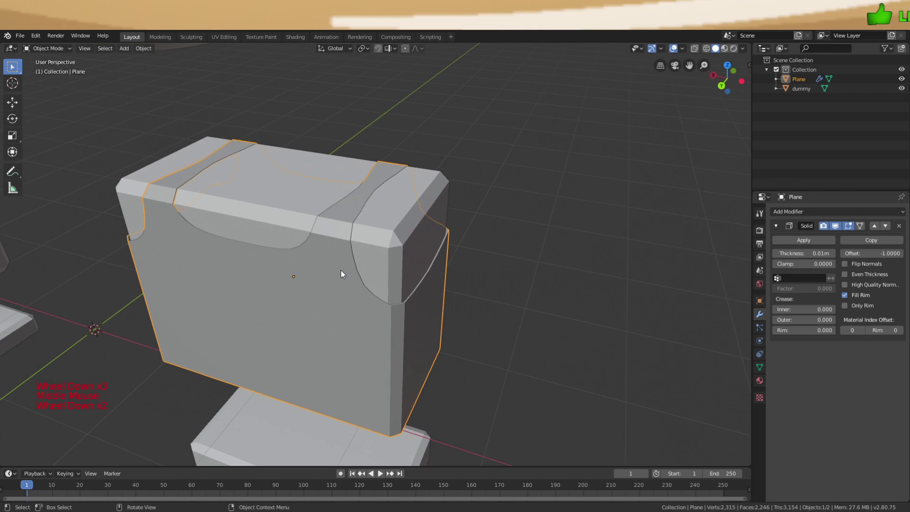
Check the shirt's mesh in Edit Mode, return to Object Mode and apply the Solidify modifier
key(Tab)
scroll(415, 334, up, 2)
key(a)
key(a)
key(a)
middle_drag(415, 334, 495, 347)
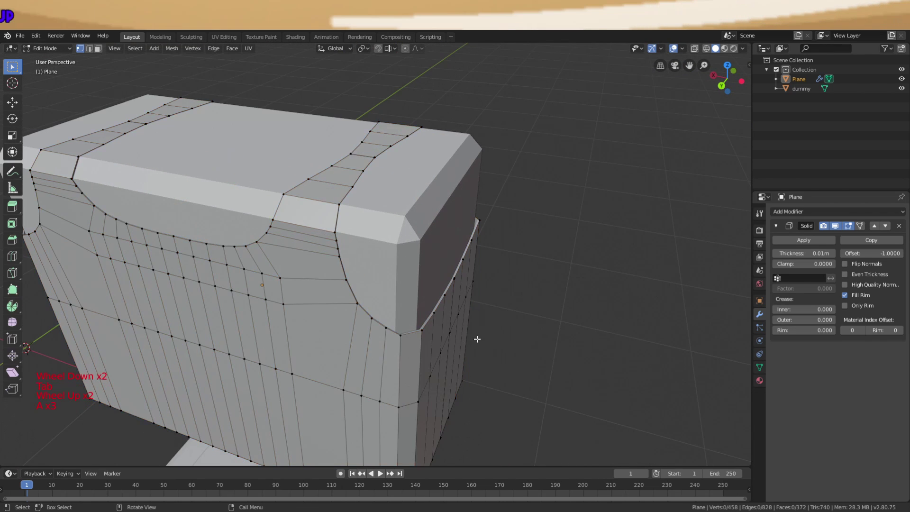
key(Tab)
double_click(801, 239)
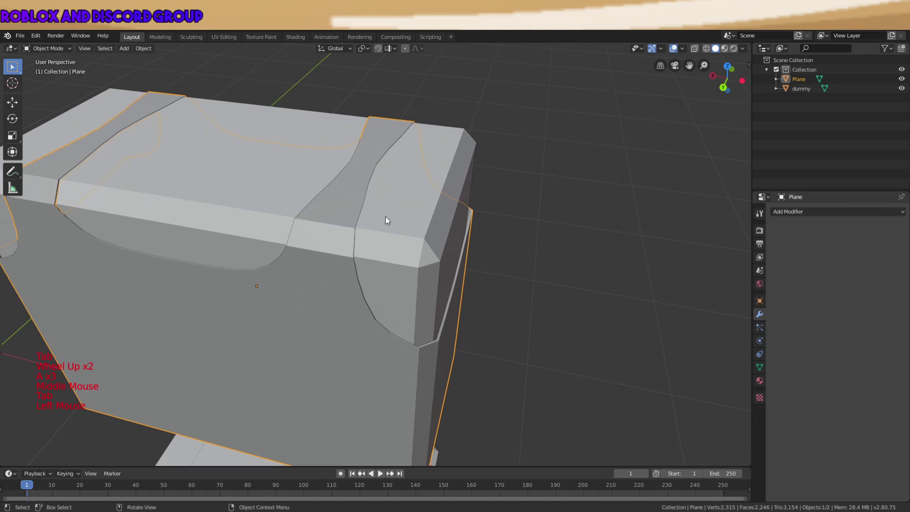
Inspect the thickened arm opening rim in Edit Mode, and return to Object Mode to view the whole shirt
key(Tab)
key(a)
scroll(401, 224, up, 1)
scroll(401, 224, up, 1)
key(a)
key(a)
middle_drag(400, 223, 354, 212)
scroll(126, 201, up, 3)
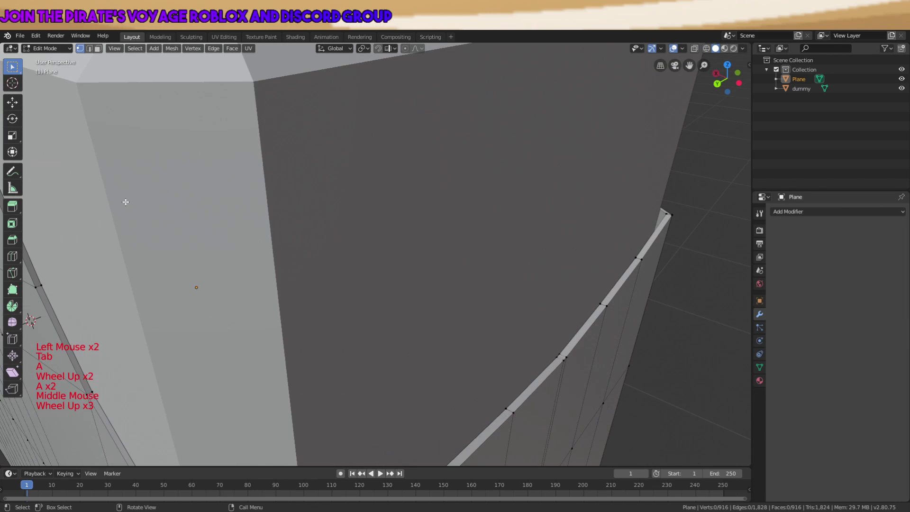
scroll(127, 201, down, 1)
middle_drag(126, 201, 423, 268)
scroll(289, 209, down, 4)
key(Tab)
scroll(423, 268, down, 3)
key(a)
key(a)
key(a)
click(385, 351)
middle_drag(385, 351, 408, 322)
scroll(434, 289, down, 3)
key(a)
key(a)
key(a)
middle_drag(434, 289, 397, 324)
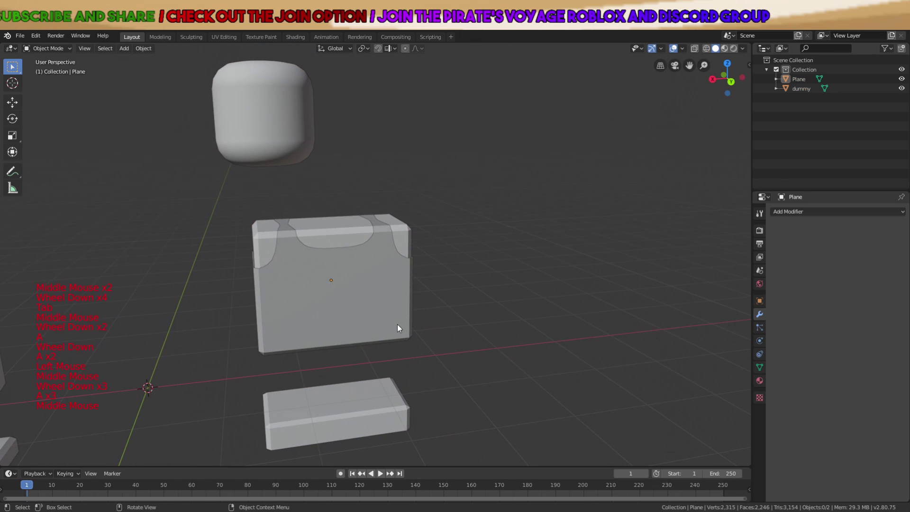
Shade the shirt smooth and add an Edge Split modifier to it
click(397, 324)
right_click(394, 323)
click(393, 323)
click(781, 211)
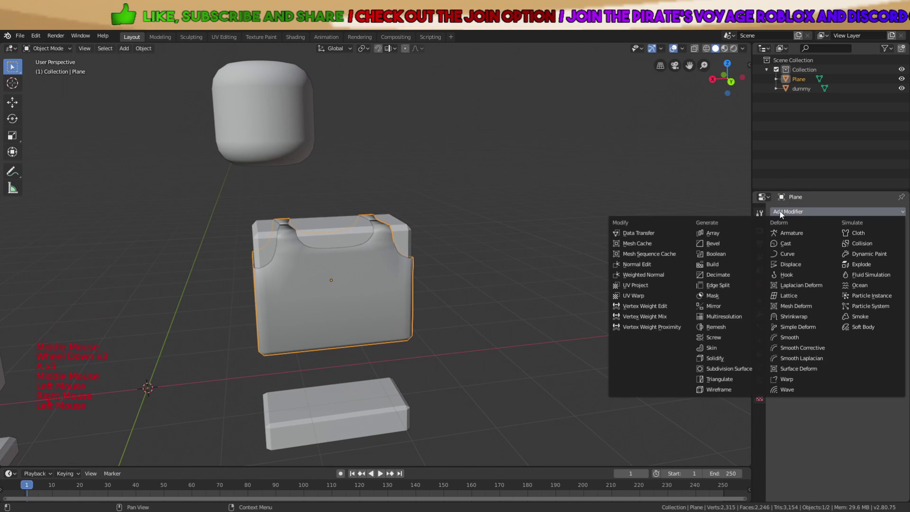
click(725, 285)
middle_drag(417, 268, 449, 274)
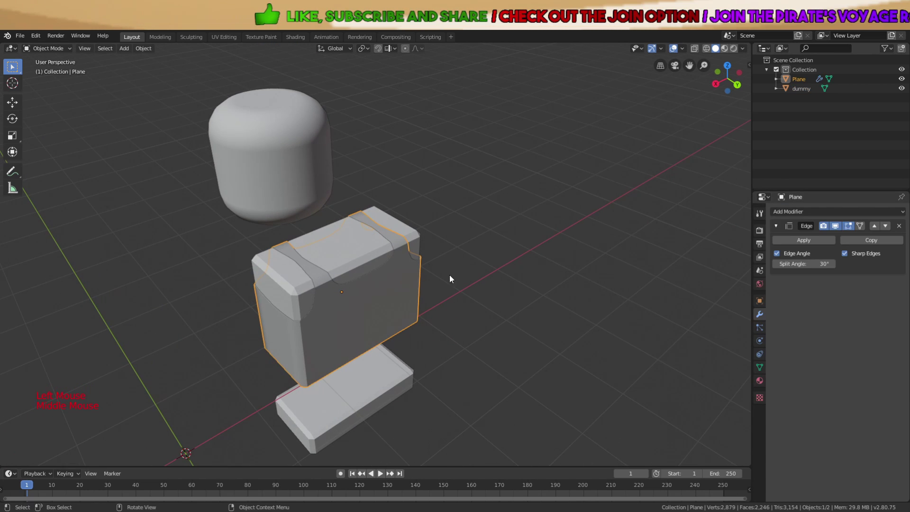
Apply the shirt's Edge Split modifier and check the resulting shading around its openings
click(806, 240)
key(a)
key(a)
key(a)
scroll(590, 281, down, 2)
scroll(591, 281, up, 2)
middle_drag(590, 281, 331, 231)
scroll(350, 306, up, 5)
scroll(354, 292, down, 4)
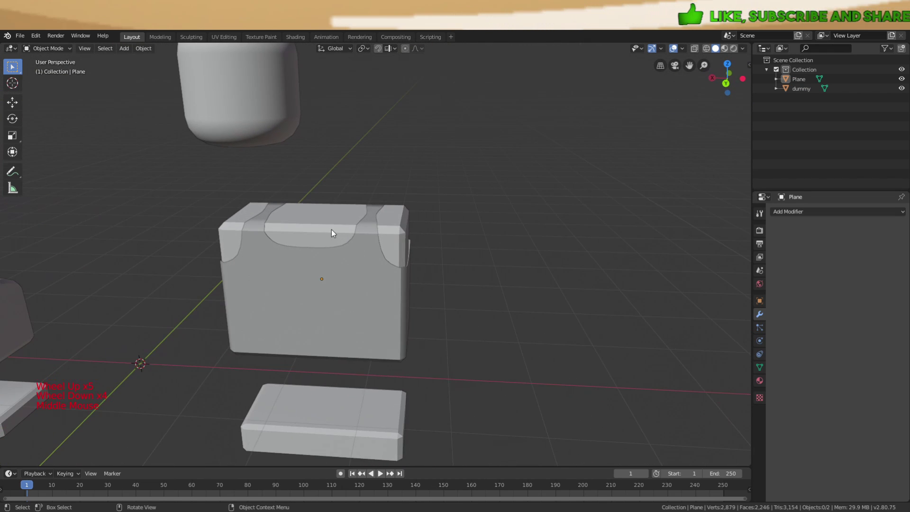
Delete the dummy object so that only the shirt mesh is left in the scene
click(331, 231)
click(331, 231)
click(331, 230)
key(x)
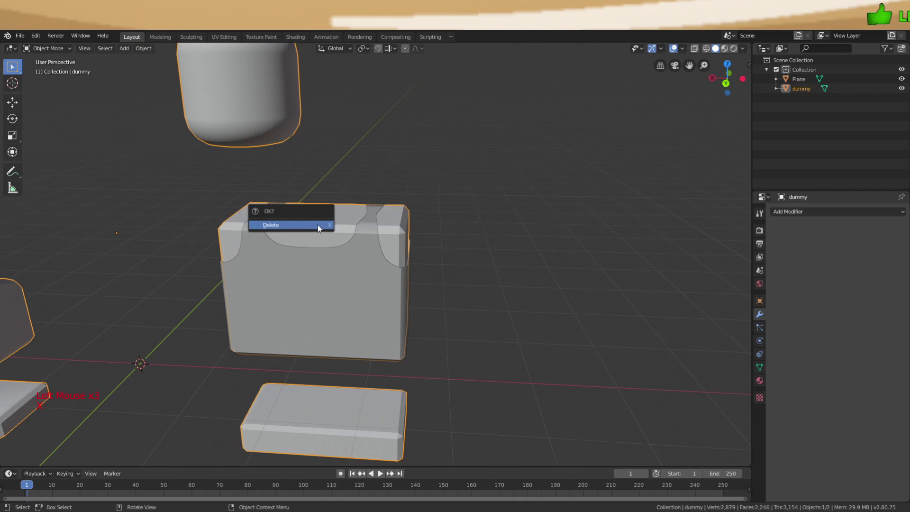
click(317, 225)
scroll(317, 224, down, 3)
key(a)
key(a)
key(a)
middle_drag(361, 265, 384, 309)
click(384, 308)
scroll(368, 282, up, 1)
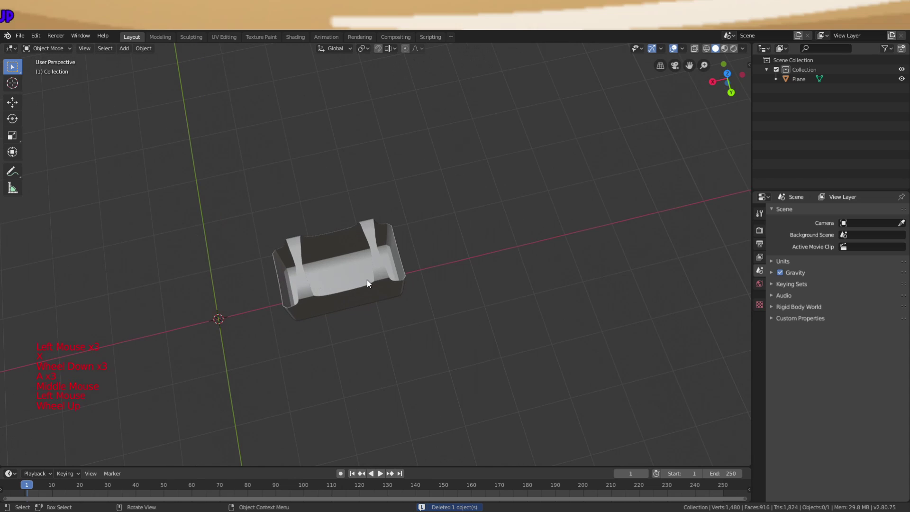
Check the standalone shirt mesh from several sides and export it
click(363, 279)
middle_drag(363, 279, 384, 207)
click(471, 241)
scroll(470, 241, up, 1)
middle_drag(470, 241, 447, 260)
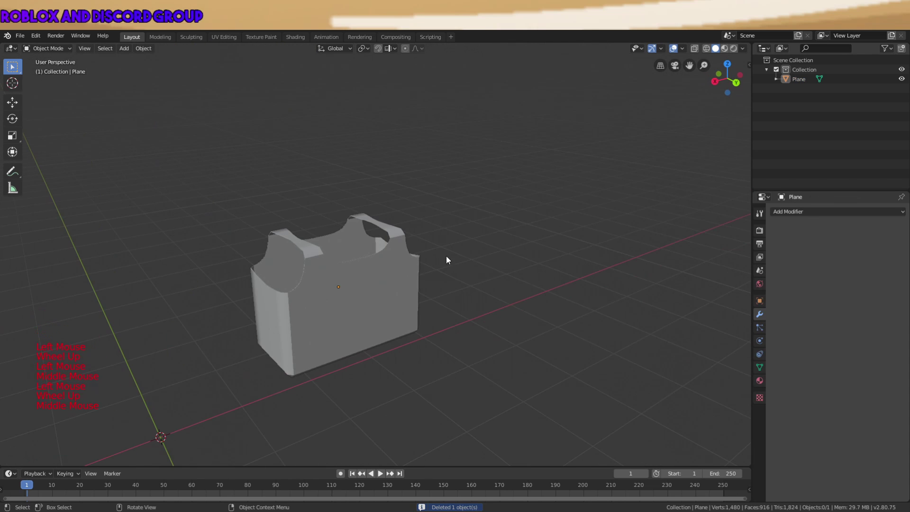
click(24, 37)
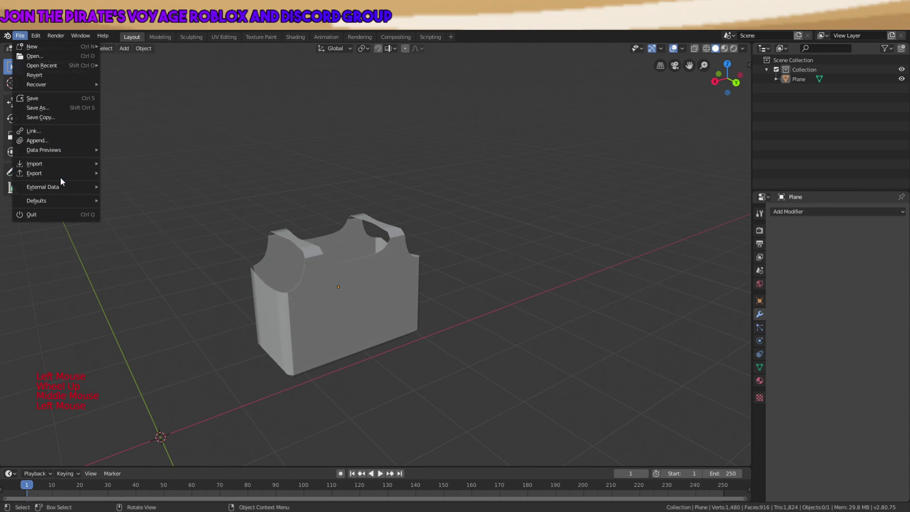
mouse_move(72, 173)
click(147, 222)
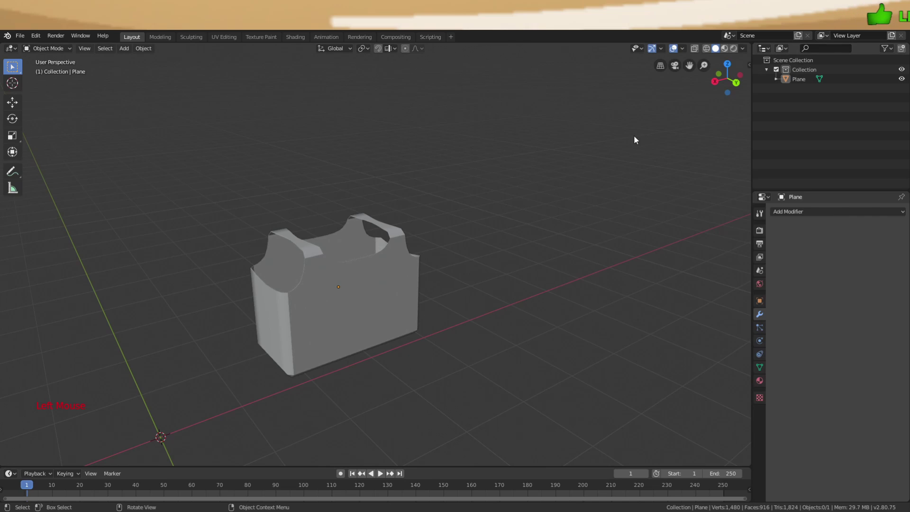
Undo the dummy's deletion, the shirt's smooth shading and its applied modifiers, back to the shirt with its live Mirror modifier
middle_drag(634, 138, 517, 183)
key(ctrl+z)
key(ctrl+z)
key(ctrl+z)
key(ctrl+z)
key(ctrl+z)
key(ctrl+z)
key(ctrl+z)
key(ctrl+z)
key(ctrl+z)
key(ctrl+z)
key(ctrl+z)
key(ctrl+z)
key(ctrl+z)
key(ctrl+z)
key(ctrl+z)
key(ctrl+z)
key(ctrl+z)
key(ctrl+z)
key(ctrl+z)
key(ctrl+z)
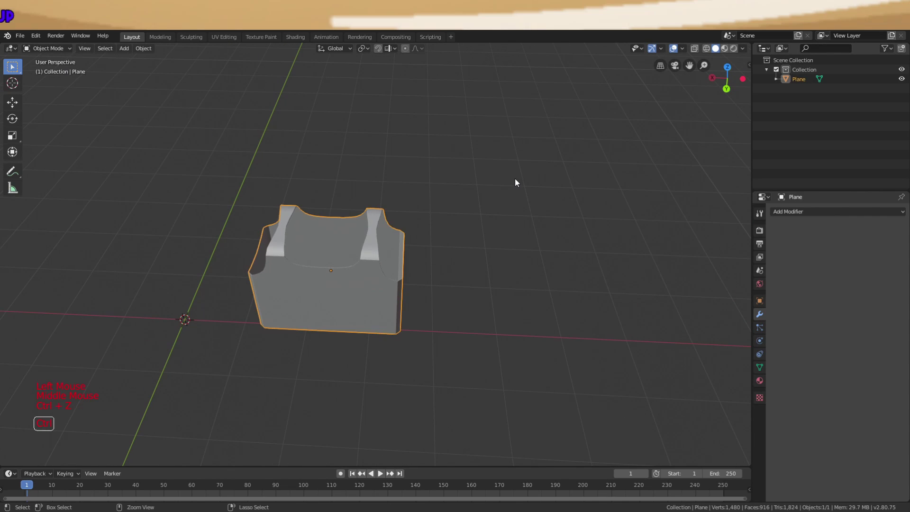
key(ctrl+z)
key(ctrl+z)
key(ctrl+z)
key(ctrl+z)
key(ctrl+z)
key(ctrl+z)
key(ctrl+z)
key(ctrl+z)
key(ctrl+z)
key(ctrl+z)
key(ctrl+z)
key(ctrl+z)
key(ctrl+z)
key(ctrl+z)
key(ctrl+z)
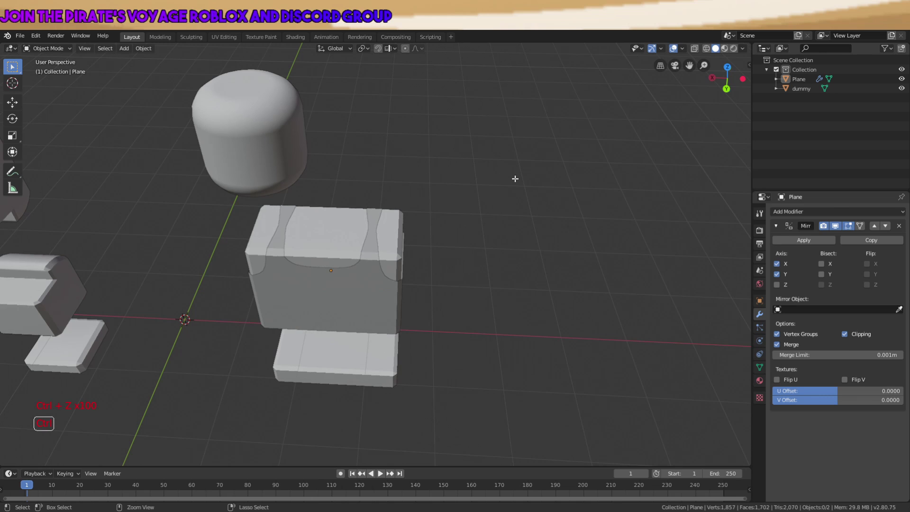
key(ctrl+z)
key(ctrl+z)
key(ctrl+z)
key(ctrl+z)
key(ctrl+z)
key(ctrl+z)
key(ctrl+z)
key(ctrl+z)
key(ctrl+z)
key(ctrl+z)
key(ctrl+z)
key(ctrl+z)
key(ctrl+z)
key(ctrl+z)
key(ctrl+z)
key(ctrl+z)
key(ctrl+z)
key(ctrl+z)
key(ctrl+z)
key(ctrl+z)
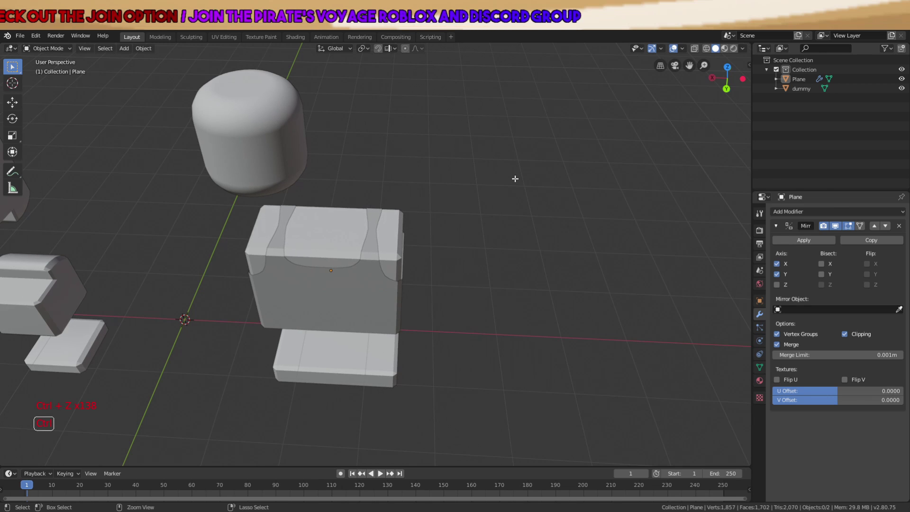
key(ctrl+z)
key(ctrl+z)
key(ctrl+z)
key(ctrl+z)
key(ctrl+z)
key(ctrl+z)
key(ctrl+z)
key(ctrl+z)
key(ctrl+z)
key(ctrl+z)
key(ctrl+z)
key(ctrl+z)
key(ctrl+z)
key(ctrl+z)
key(ctrl+z)
key(ctrl+z)
key(ctrl+z)
key(ctrl+z)
key(ctrl+z)
key(ctrl+z)
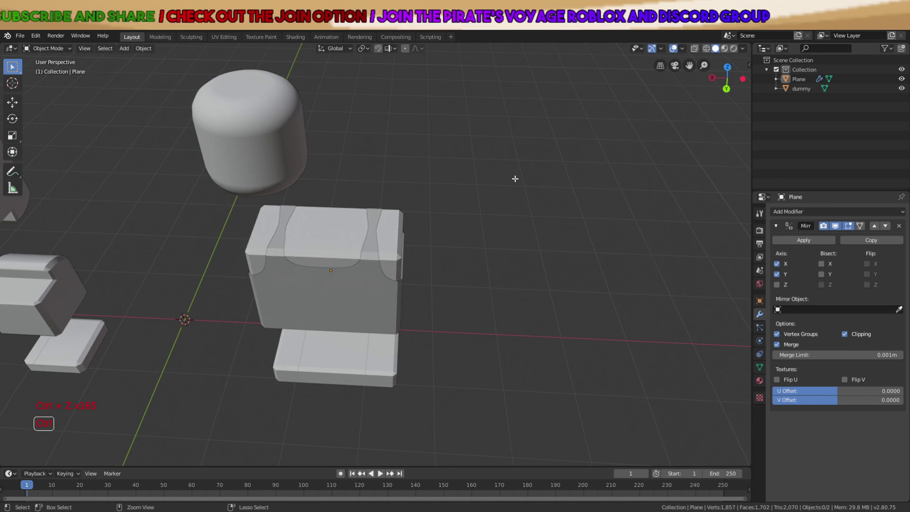
key(ctrl+z)
key(ctrl+z)
key(ctrl+z)
key(ctrl+z)
key(ctrl+z)
key(ctrl+z)
key(ctrl+z)
key(ctrl+z)
key(ctrl+z)
key(ctrl+z)
key(ctrl+z)
key(ctrl+z)
key(ctrl+z)
key(ctrl+z)
key(ctrl+z)
key(ctrl+z)
key(ctrl+z)
key(ctrl+z)
key(ctrl+z)
key(ctrl+z)
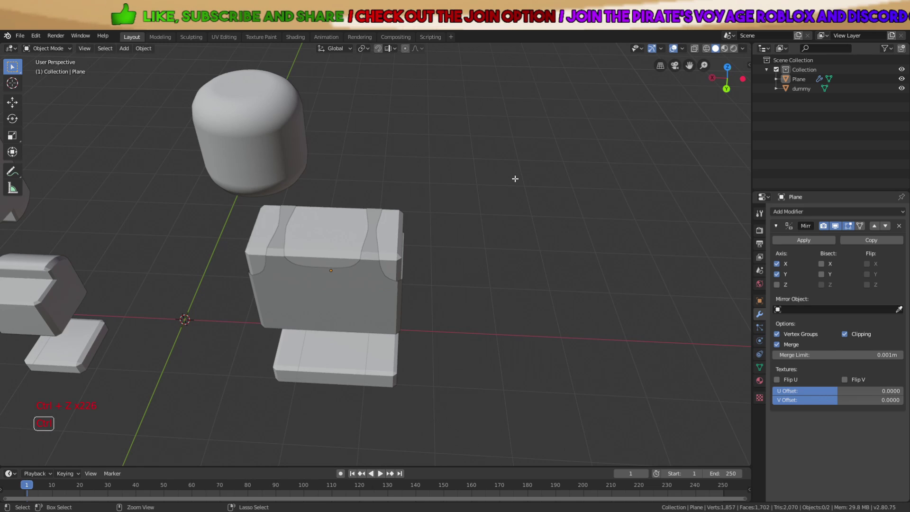
key(ctrl+z)
key(ctrl+z)
key(ctrl+z)
key(ctrl+z)
key(ctrl+z)
key(ctrl+z)
key(ctrl+z)
key(ctrl+z)
key(ctrl+z)
key(ctrl+z)
key(ctrl+z)
key(ctrl+z)
key(ctrl+z)
key(ctrl+z)
key(ctrl+z)
key(ctrl+z)
key(ctrl+z)
key(ctrl+z)
key(ctrl+z)
key(ctrl+z)
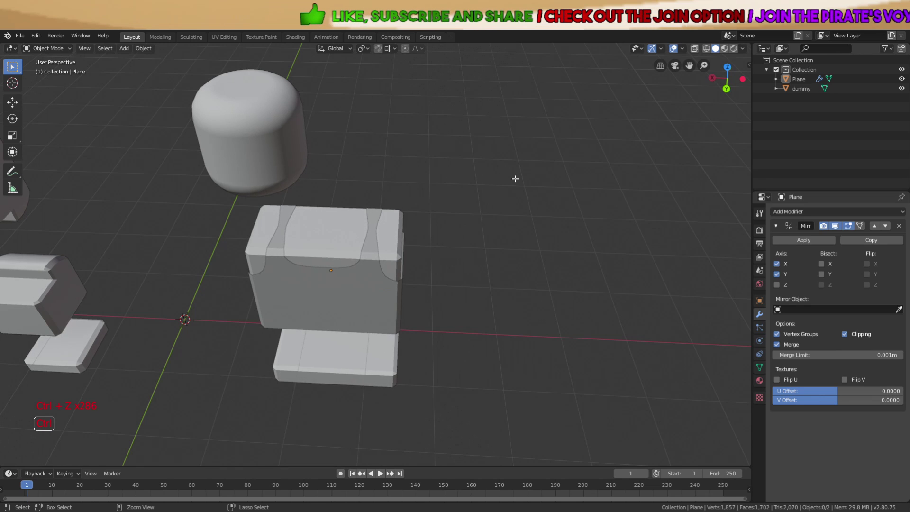
key(ctrl+z)
key(ctrl+z)
key(ctrl+z)
key(ctrl+z)
key(ctrl+z)
key(ctrl+z)
key(ctrl+z)
key(ctrl+z)
key(ctrl+z)
key(ctrl+z)
key(ctrl+z)
key(ctrl+z)
key(ctrl+z)
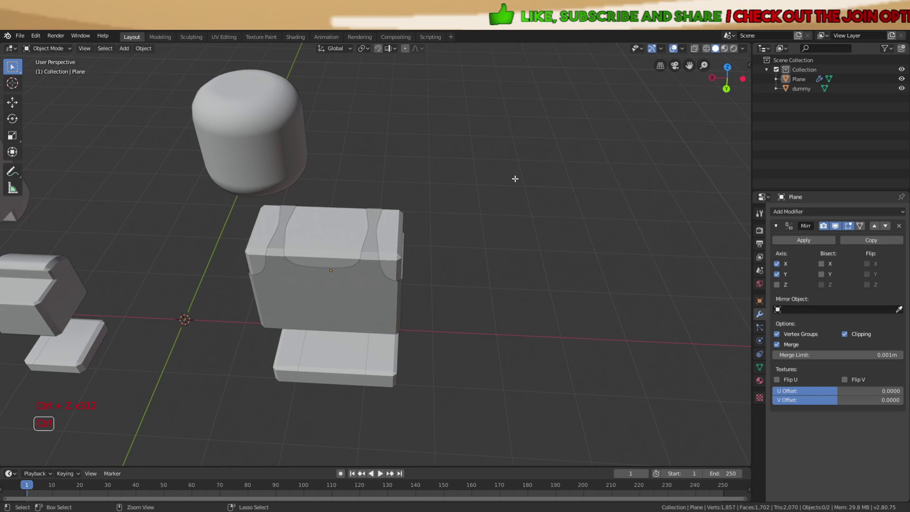
middle_drag(466, 152, 460, 179)
middle_drag(451, 225, 497, 233)
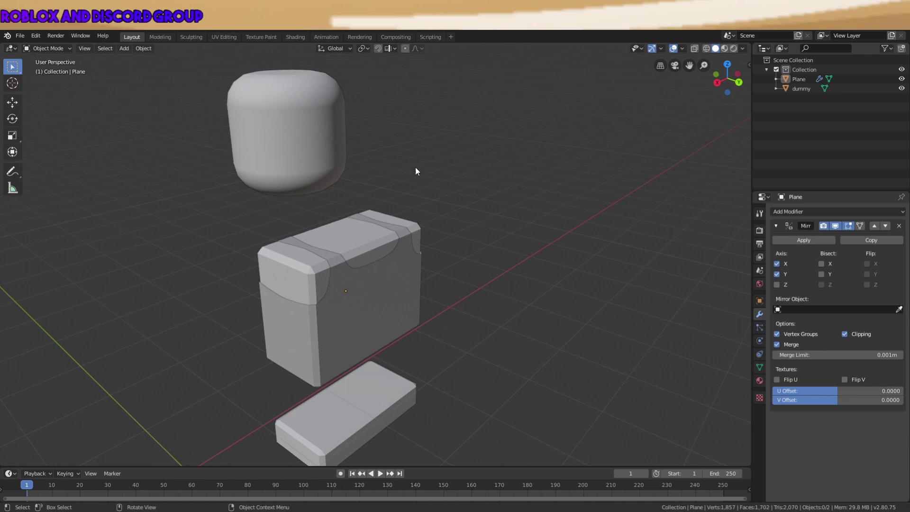
Reopen the recent file cover up save.blend, discarding the unsaved changes
click(16, 36)
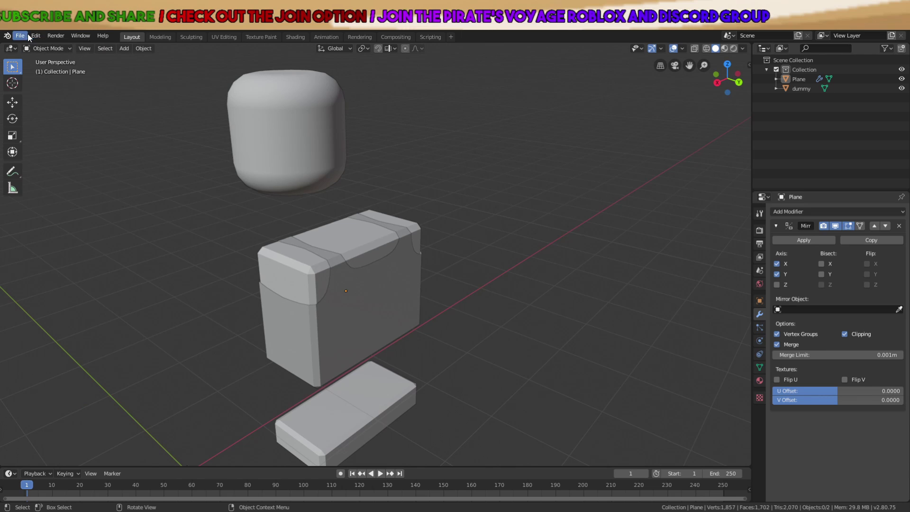
click(28, 36)
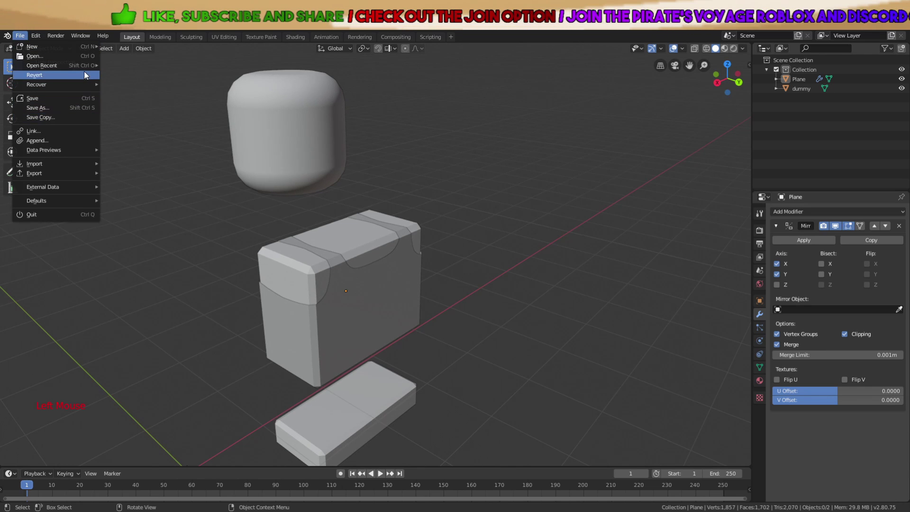
mouse_move(69, 68)
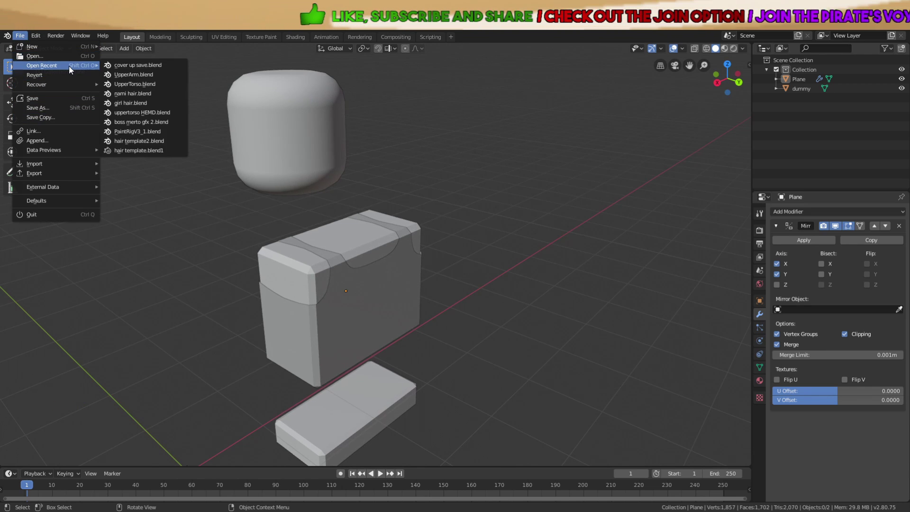
click(111, 65)
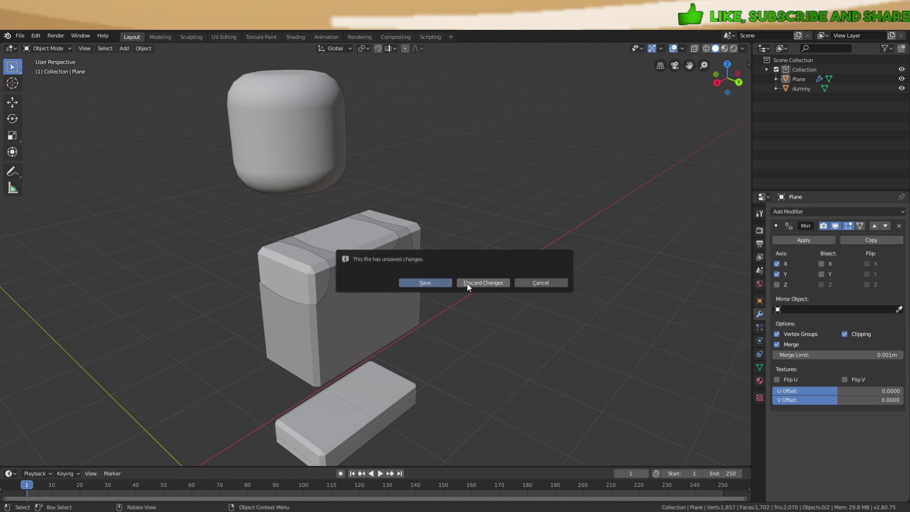
click(483, 283)
scroll(464, 284, down, 5)
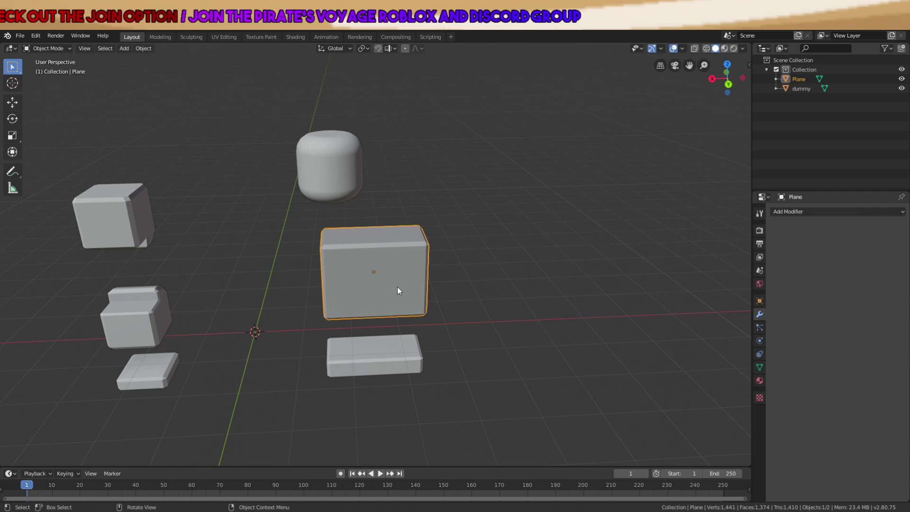
scroll(397, 289, up, 2)
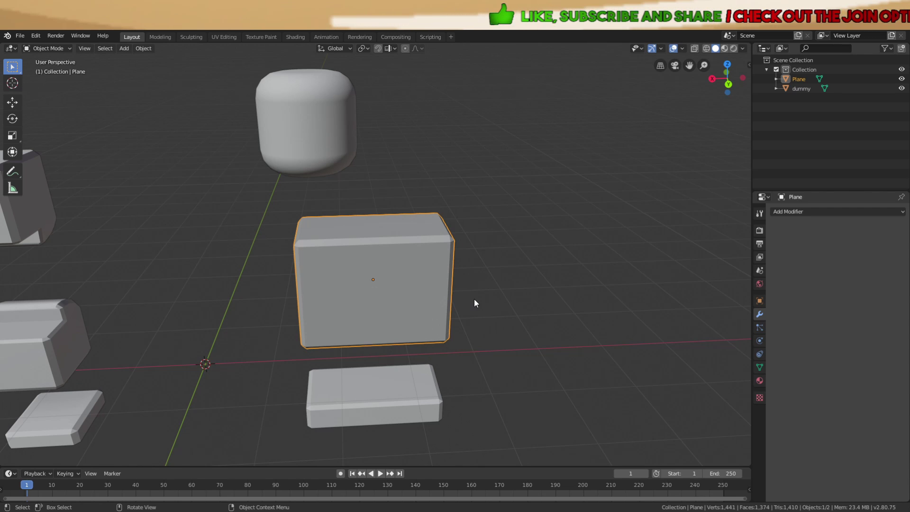
scroll(477, 303, down, 2)
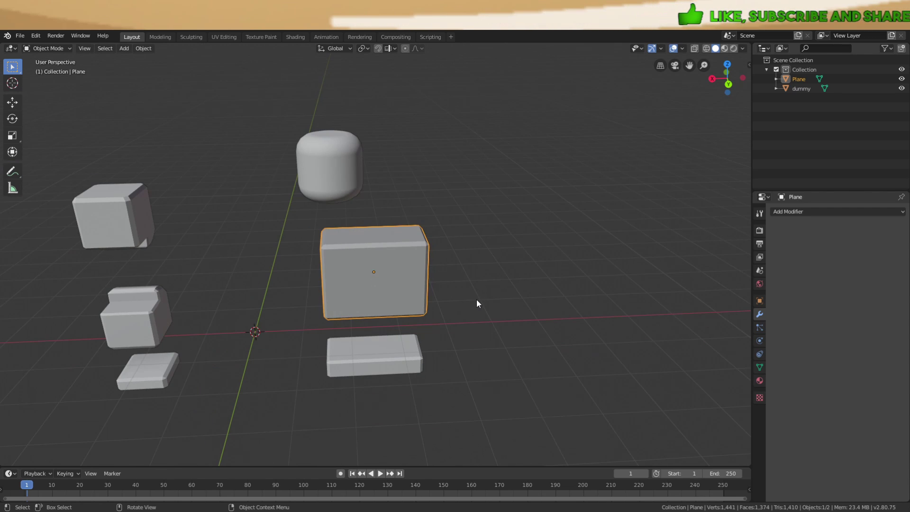
scroll(338, 278, up, 1)
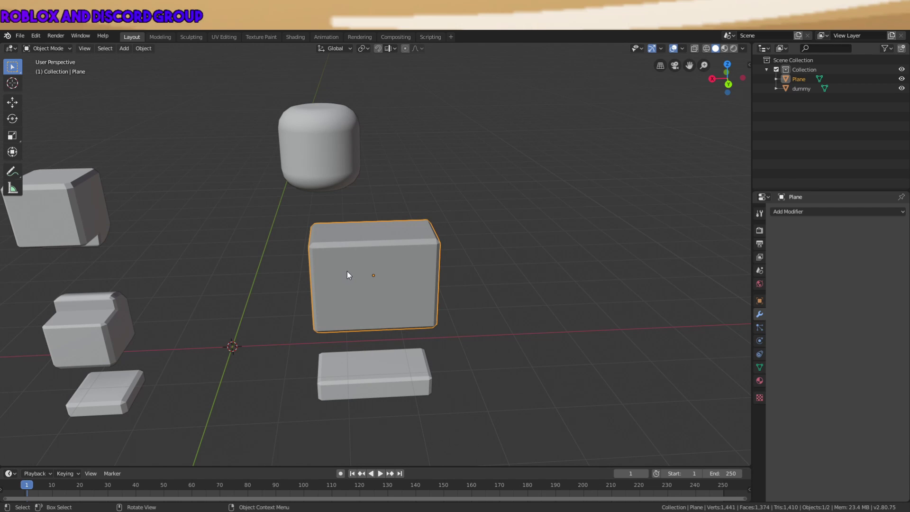
scroll(348, 274, up, 2)
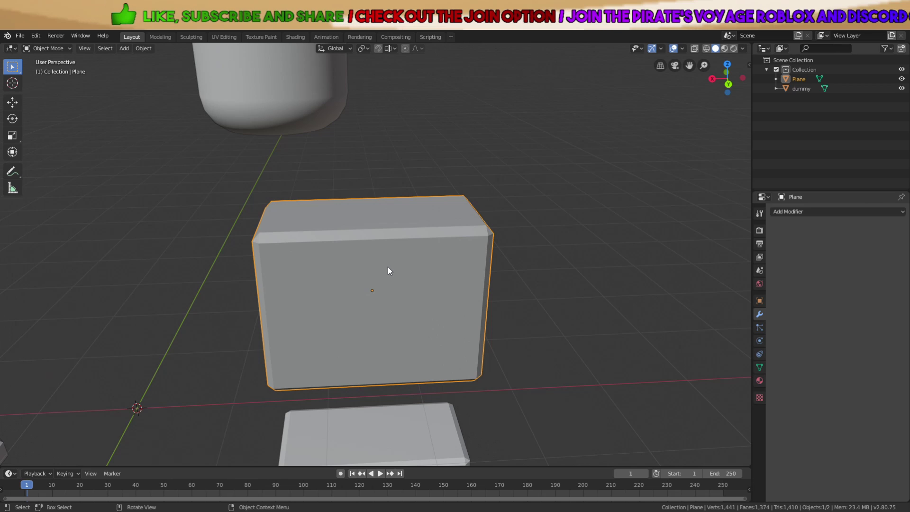
scroll(380, 261, down, 3)
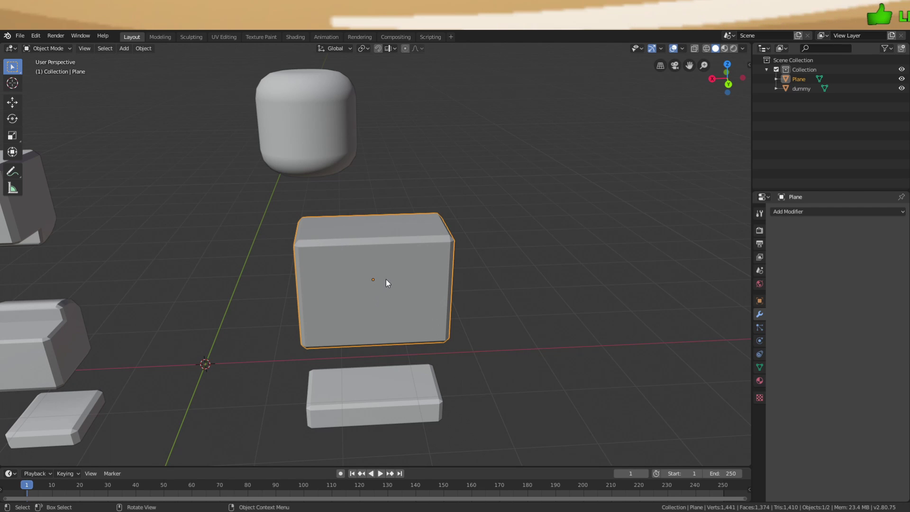
scroll(386, 284, down, 2)
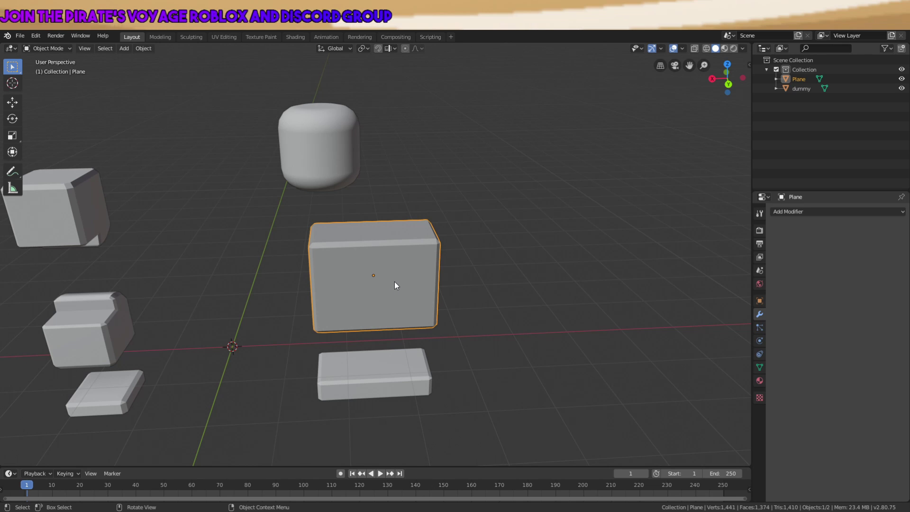
scroll(395, 283, down, 2)
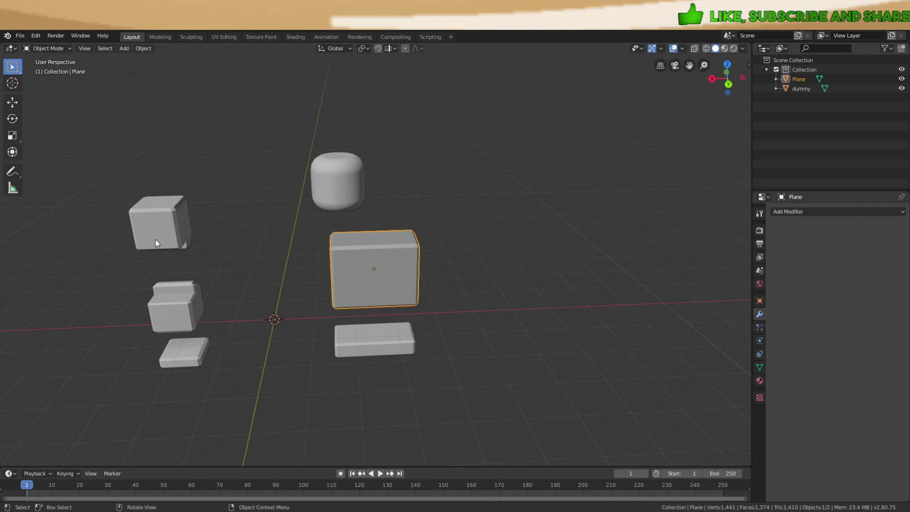
click(268, 281)
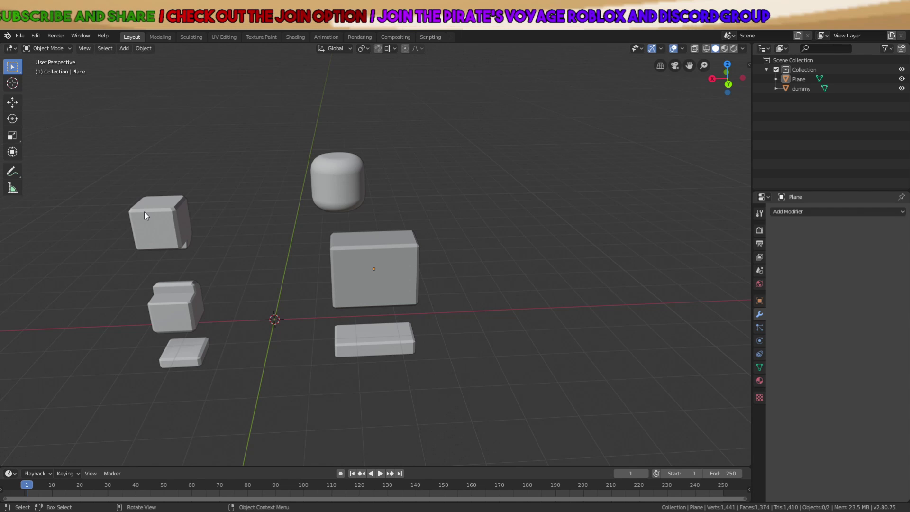
Delete the vertices of the torso mesh's half farther from the 3D cursor, keeping the centre seam
click(390, 294)
scroll(422, 271, up, 5)
key(Tab)
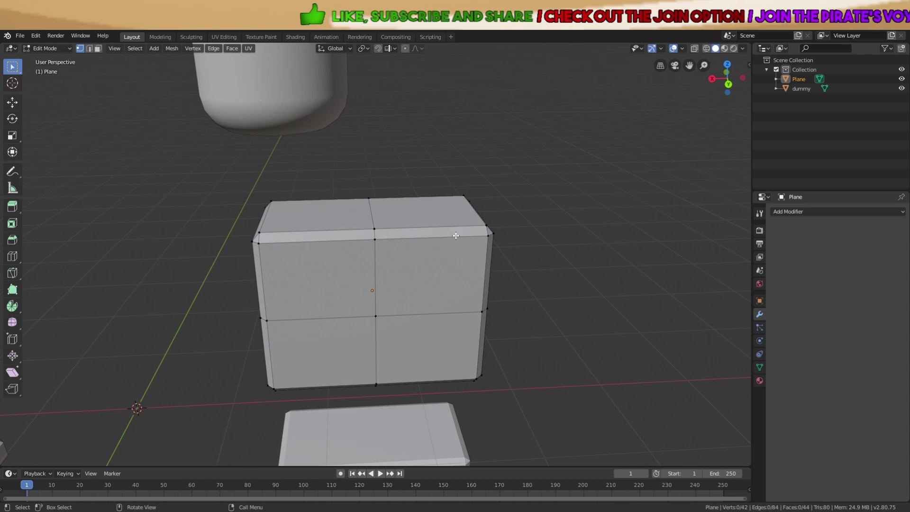
scroll(385, 210, up, 6)
scroll(385, 210, down, 6)
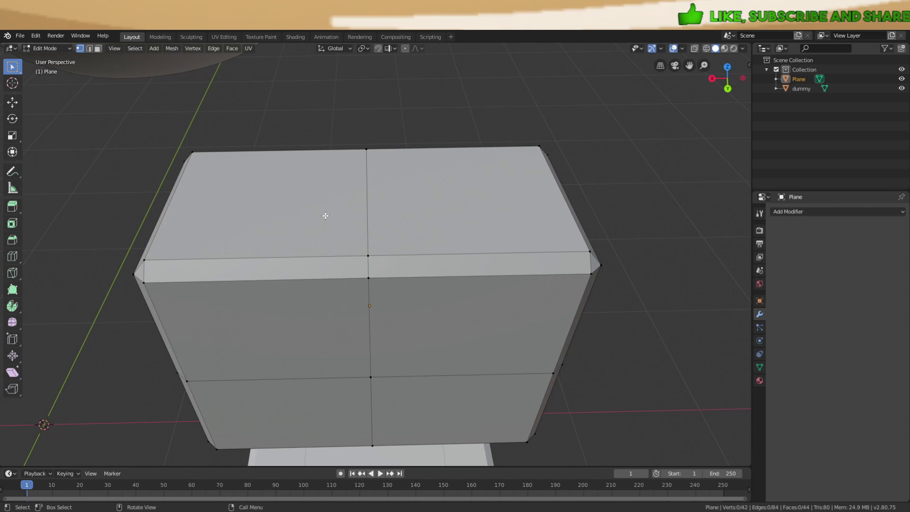
scroll(398, 225, down, 3)
key(shift+z)
key(c)
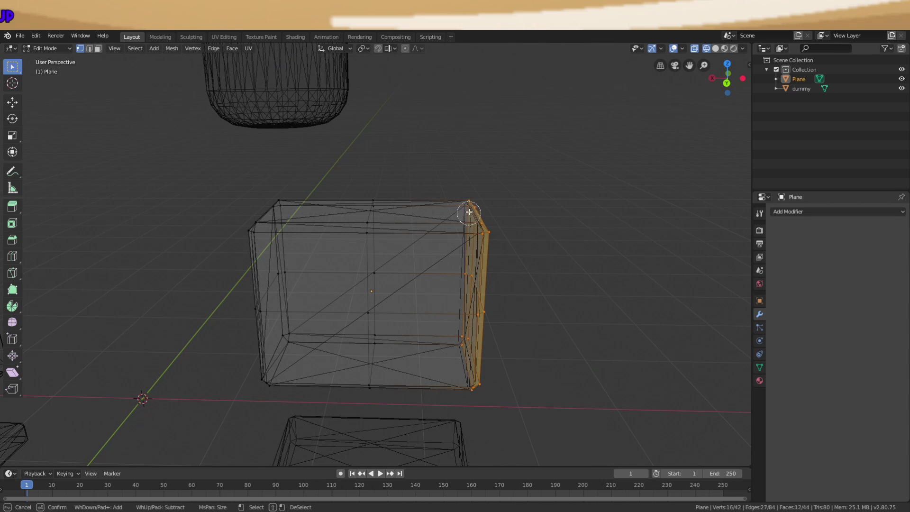
key(x)
click(472, 195)
Add a Mirror modifier on the X axis with Clipping to the half torso mesh and return to Solid shading
click(803, 213)
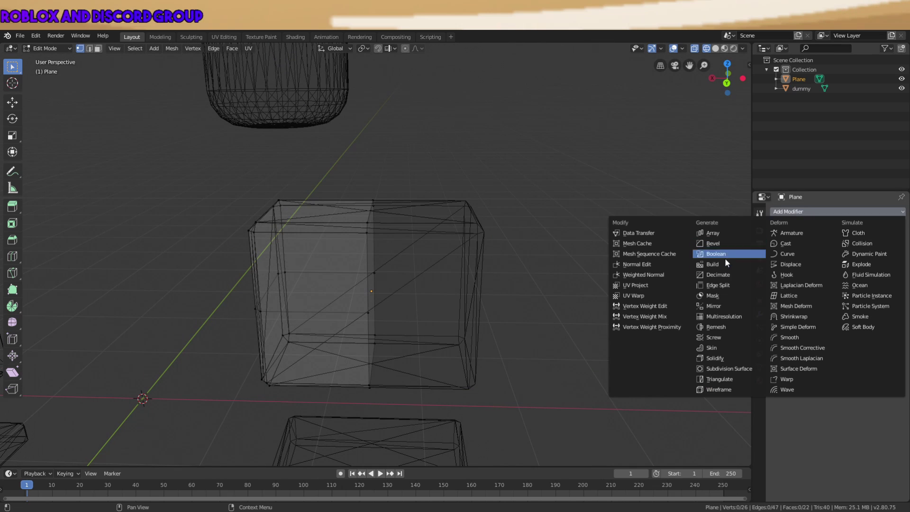
click(714, 306)
key(z)
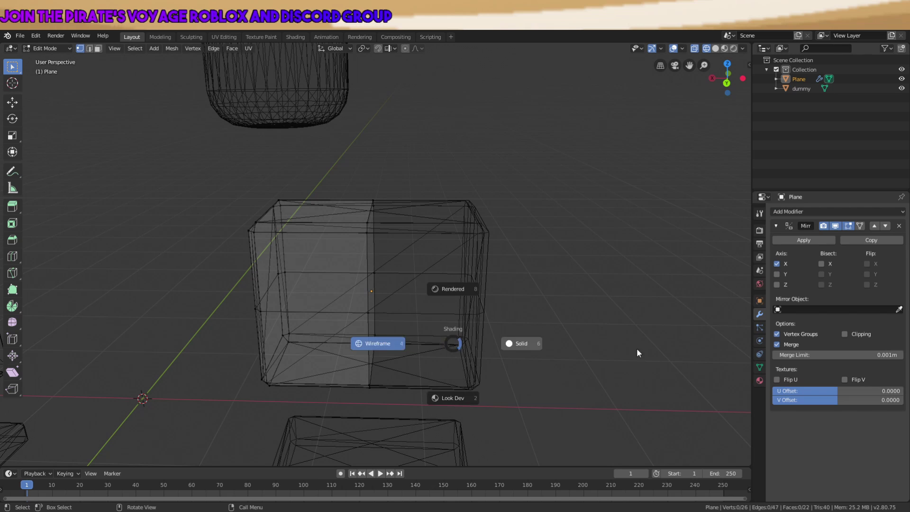
click(638, 352)
click(844, 333)
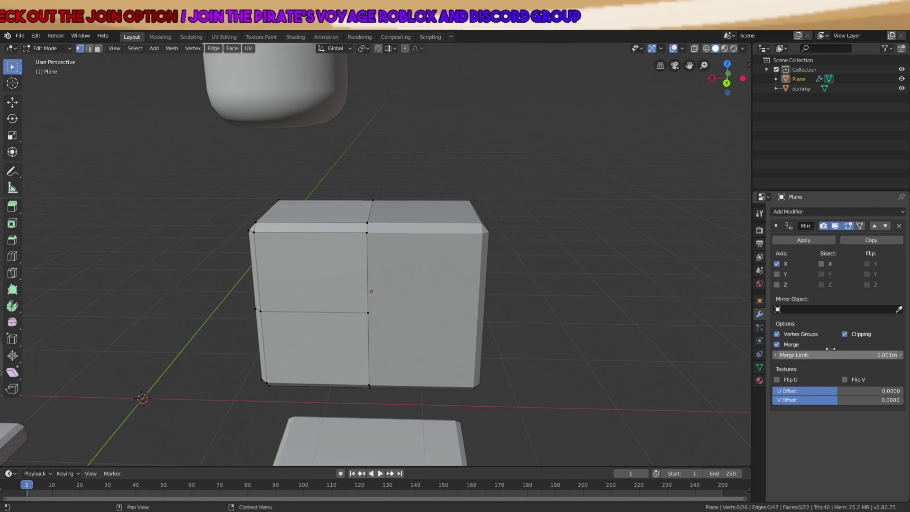
Add five evenly spaced vertical loop cuts across the width of the torso mesh's remaining half
middle_drag(322, 277, 335, 285)
key(a)
key(a)
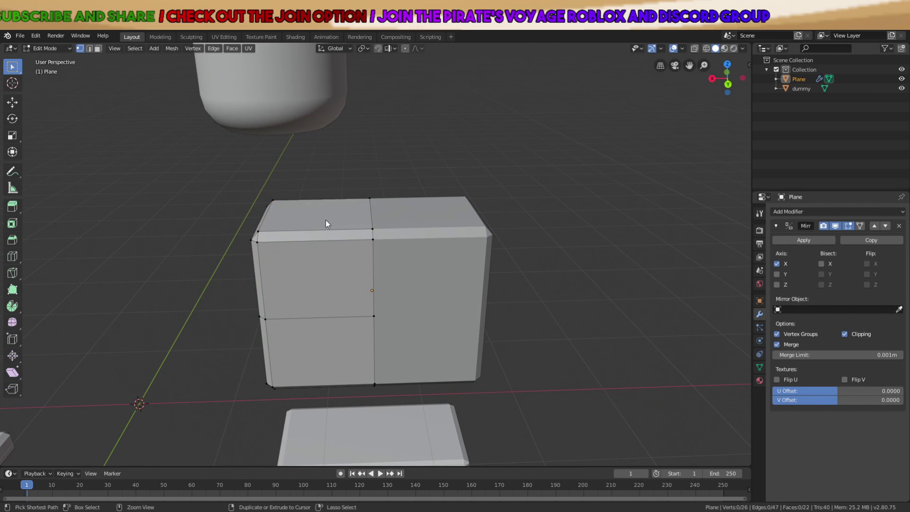
key(ctrl+r)
scroll(329, 218, up, 4)
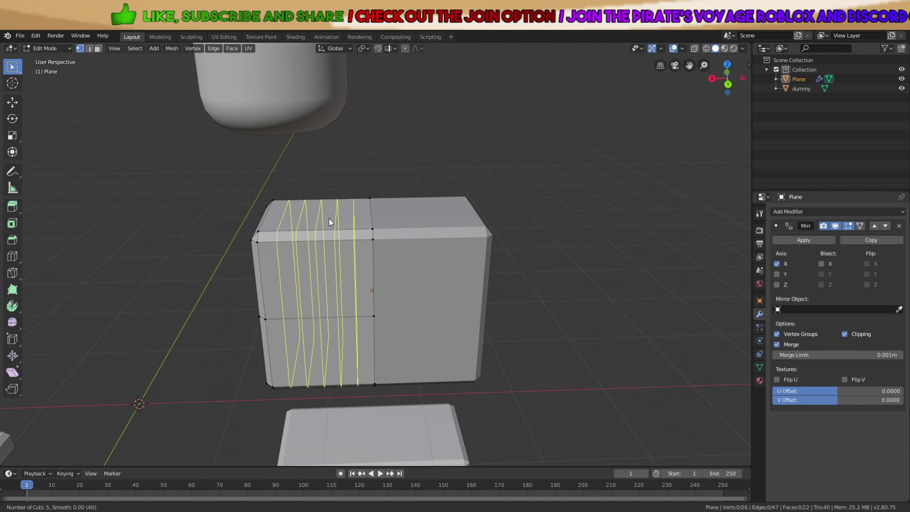
click(329, 219)
right_click(329, 218)
Add four evenly spaced loop cuts across the torso mesh's depth, running over its side and top
middle_drag(329, 218, 374, 263)
key(alt+a)
key(ctrl+r)
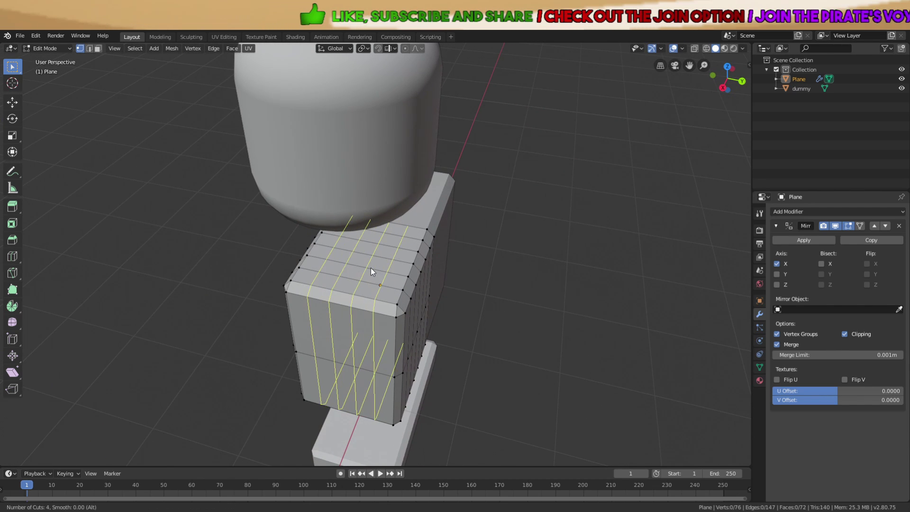
Add five evenly spaced loop cuts across the width of the torso shell's editable half
click(370, 268)
right_click(434, 266)
middle_drag(434, 267, 365, 262)
scroll(365, 263, up, 4)
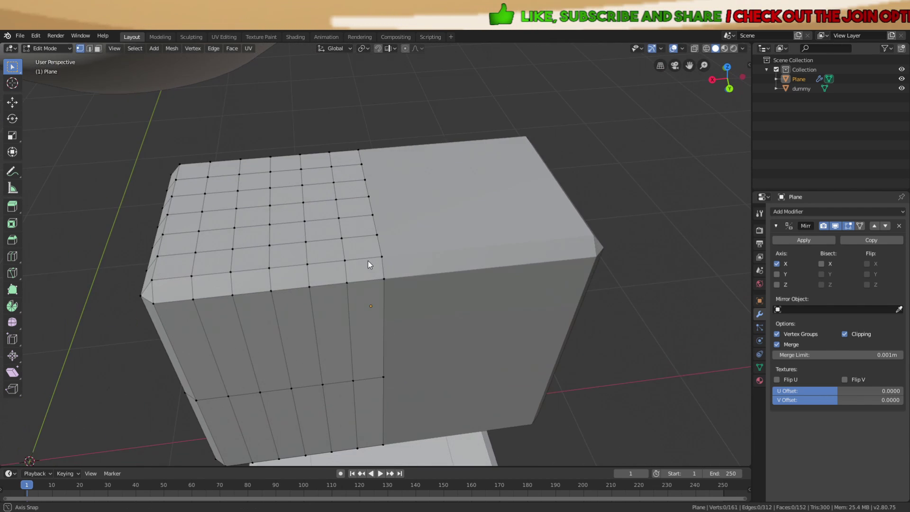
Circle-select the vertices in the middle of the shell's top face and delete them to open a rectangular neck hole
scroll(382, 223, down, 1)
middle_drag(382, 224, 369, 255)
key(c)
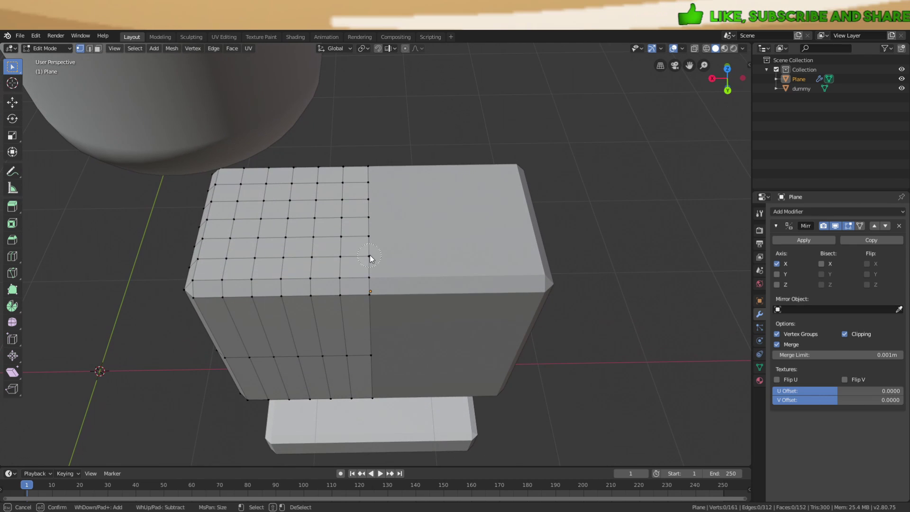
right_click(314, 255)
mouse_move(315, 255)
middle_down()
mouse_move(474, 138)
mouse_move(337, 309)
mouse_move(309, 293)
mouse_move(340, 262)
mouse_move(302, 263)
middle_up()
key(c)
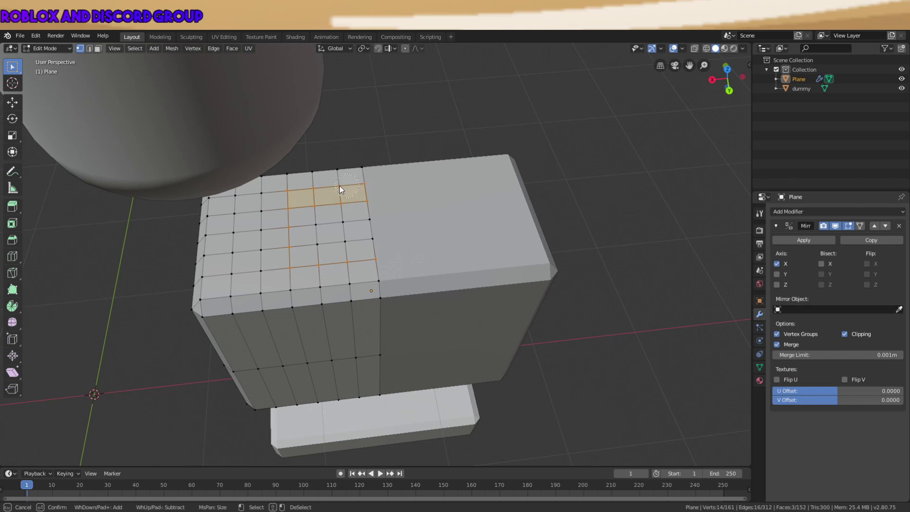
right_click(318, 238)
key(x)
click(326, 238)
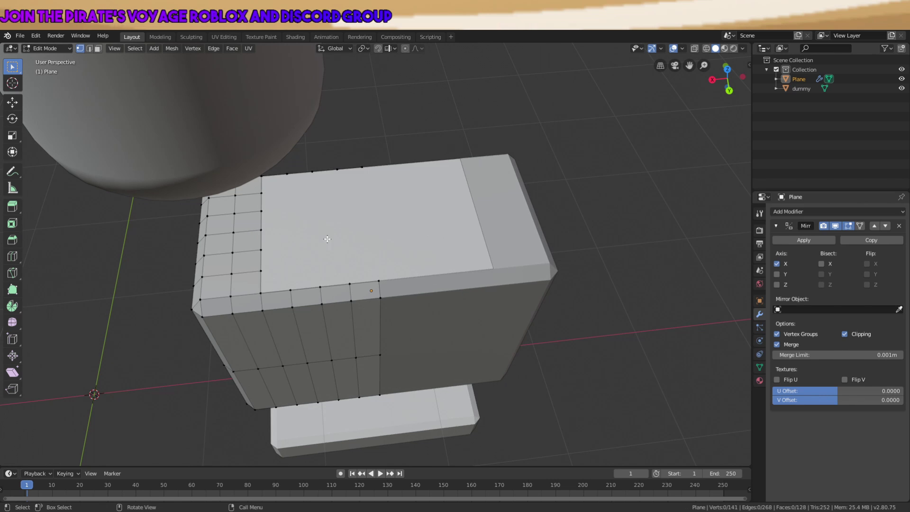
In wireframe view, box-select the vertices on the negative Y half of the torso shell and delete them
scroll(328, 238, down, 4)
middle_drag(384, 283, 497, 198)
middle_drag(518, 201, 363, 274)
scroll(457, 266, up, 5)
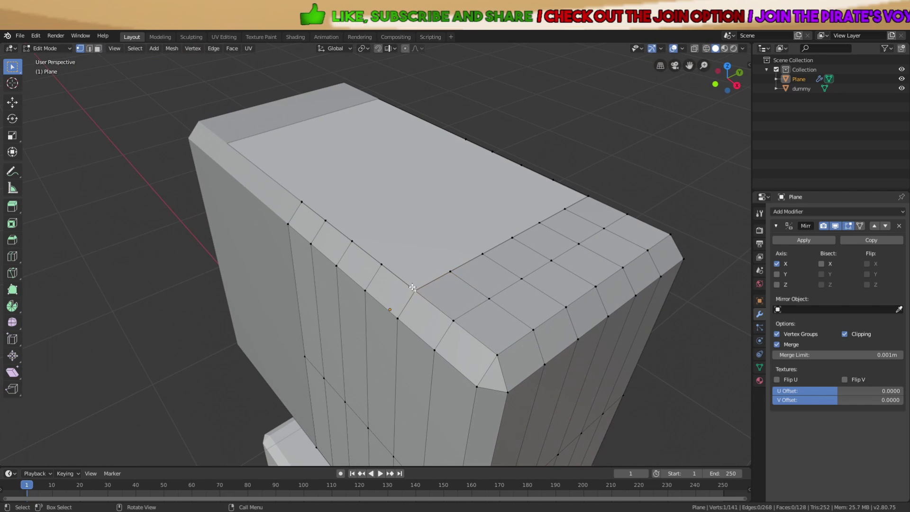
mouse_move(583, 211)
middle_down()
mouse_move(538, 240)
mouse_move(573, 240)
mouse_move(577, 251)
mouse_move(474, 237)
mouse_move(417, 204)
mouse_move(452, 221)
mouse_move(443, 205)
mouse_move(325, 210)
mouse_move(345, 213)
middle_up()
click(500, 241)
key(shift+z)
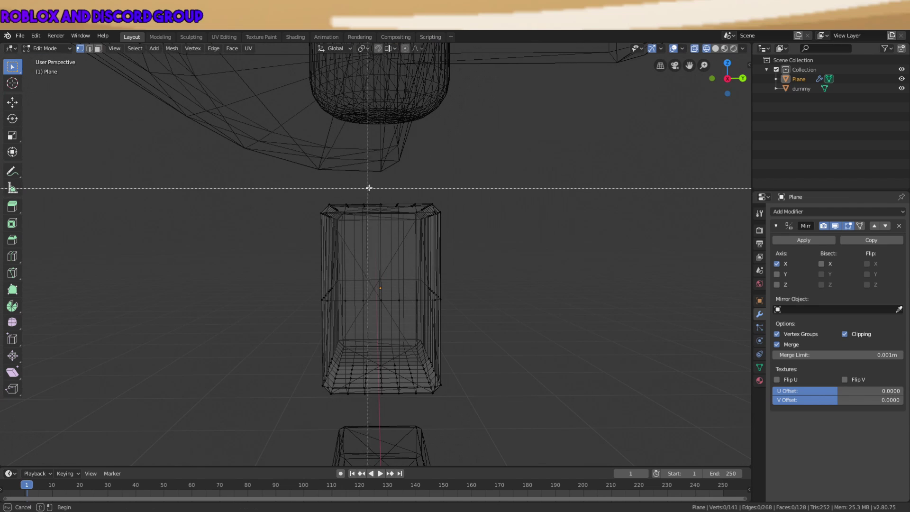
drag(369, 189, 239, 420)
key(x)
click(216, 390)
Return to solid shading, enable the Y axis in the Mirror modifier, and leave Edit Mode
key(z)
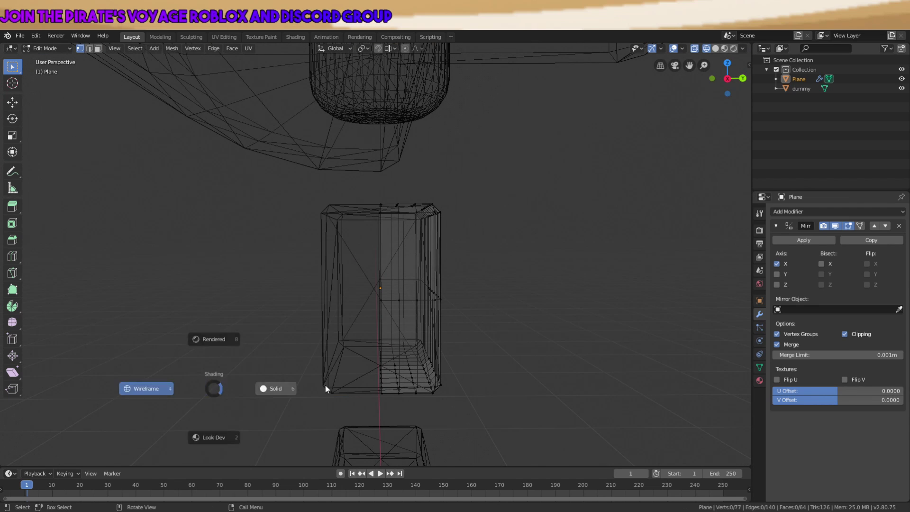
click(325, 384)
click(776, 274)
mouse_move(474, 284)
middle_down()
mouse_move(509, 292)
mouse_move(491, 287)
middle_up()
key(Tab)
scroll(509, 292, down, 3)
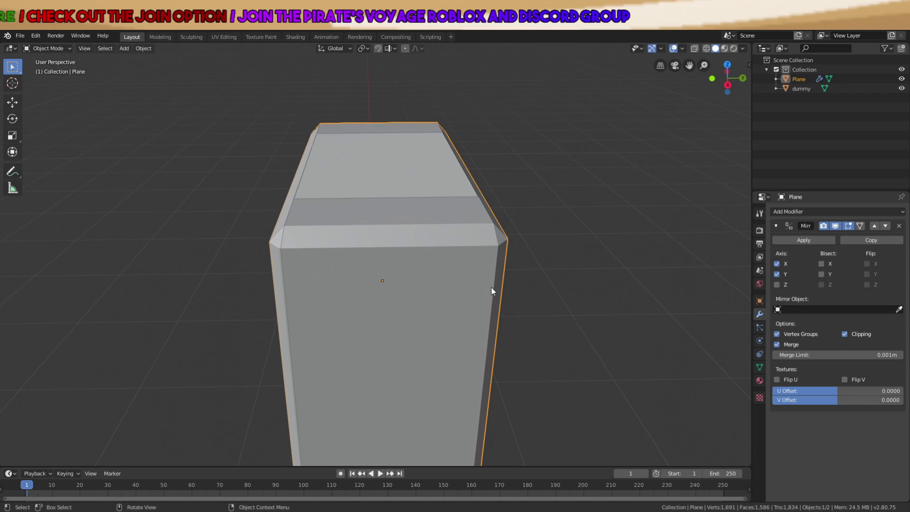
Nudge the torso shell along the Y axis and scale it slightly to fit around the dummy's torso
key(g)
key(y)
click(537, 281)
key(s)
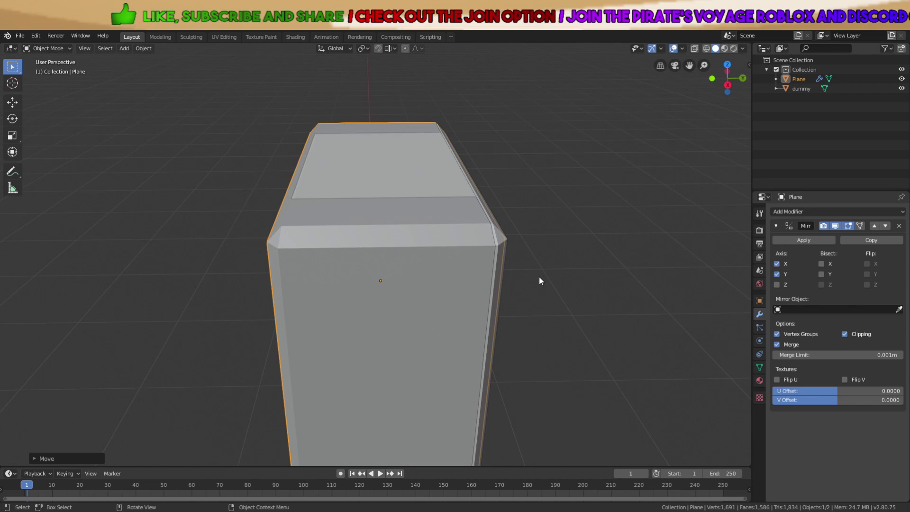
click(539, 276)
key(g)
key(y)
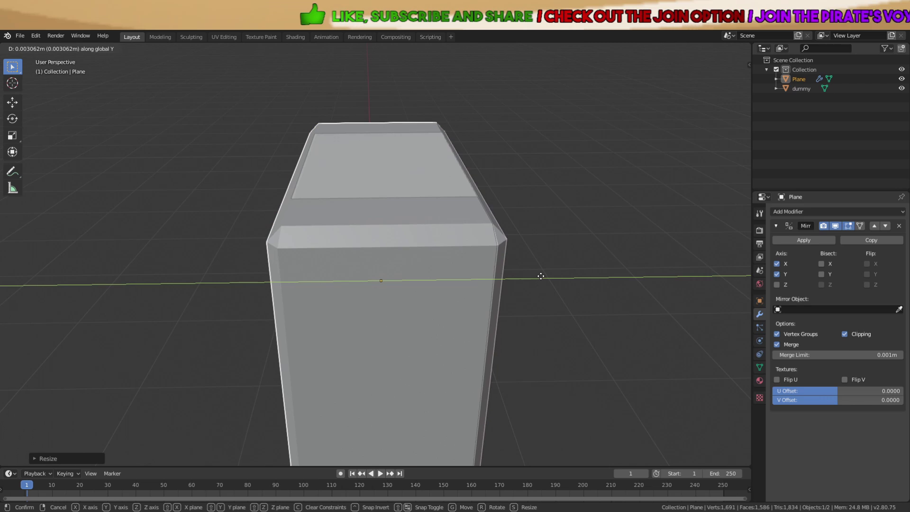
right_click(541, 277)
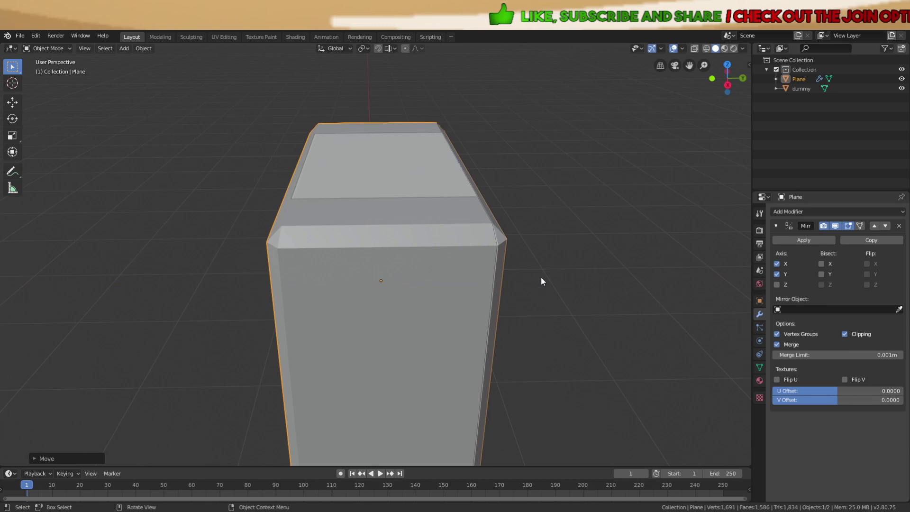
Stretch the torso shell slightly along the Y axis, finishing with a scale factor of about 1.004
key(s)
key(y)
click(536, 283)
middle_drag(536, 286, 522, 277)
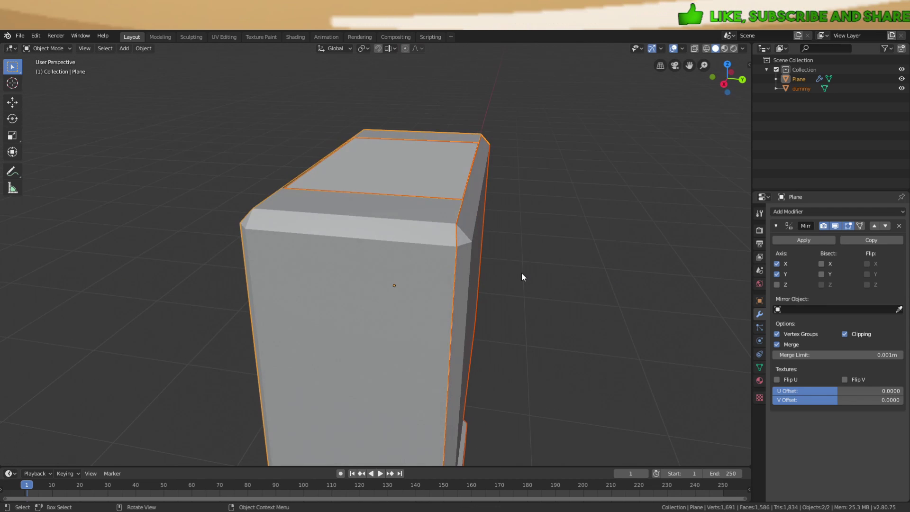
scroll(539, 276, up, 3)
key(s)
key(y)
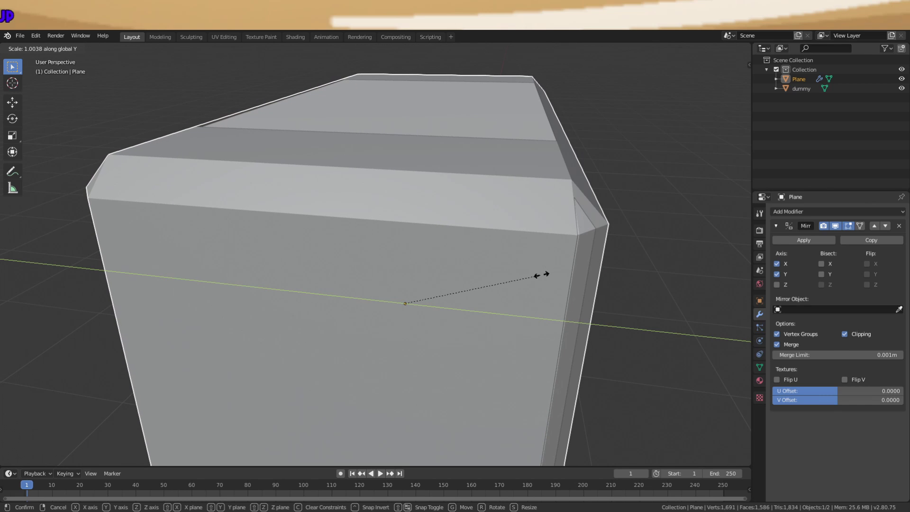
click(543, 275)
scroll(554, 267, down, 5)
middle_drag(553, 267, 578, 273)
click(484, 288)
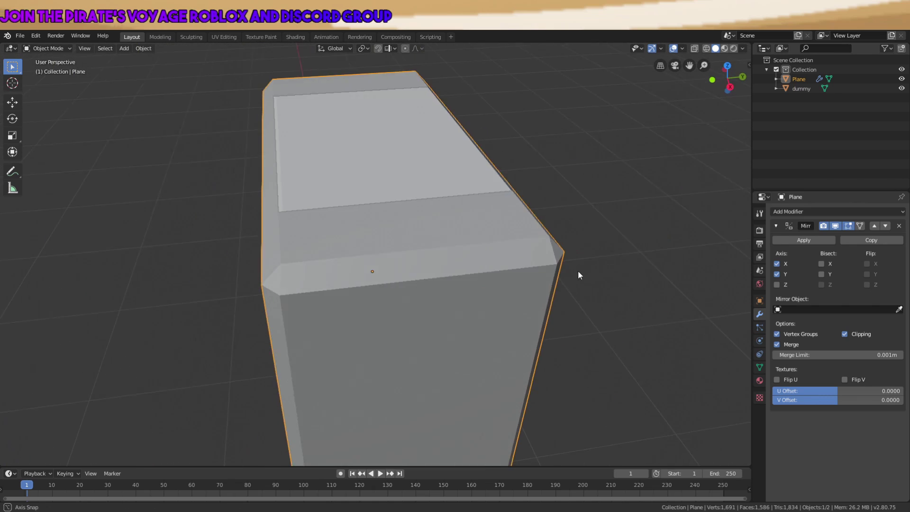
Shift the torso shell slightly along the Y axis to center it over the dummy's torso
key(Tab)
scroll(478, 246, up, 3)
scroll(479, 245, up, 4)
key(Tab)
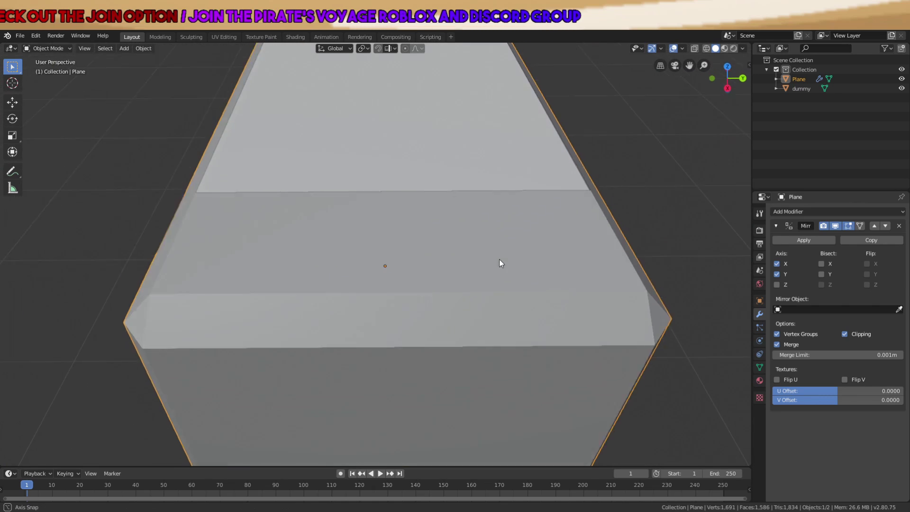
key(g)
key(y)
click(504, 266)
middle_drag(507, 265, 737, 265)
scroll(603, 264, down, 3)
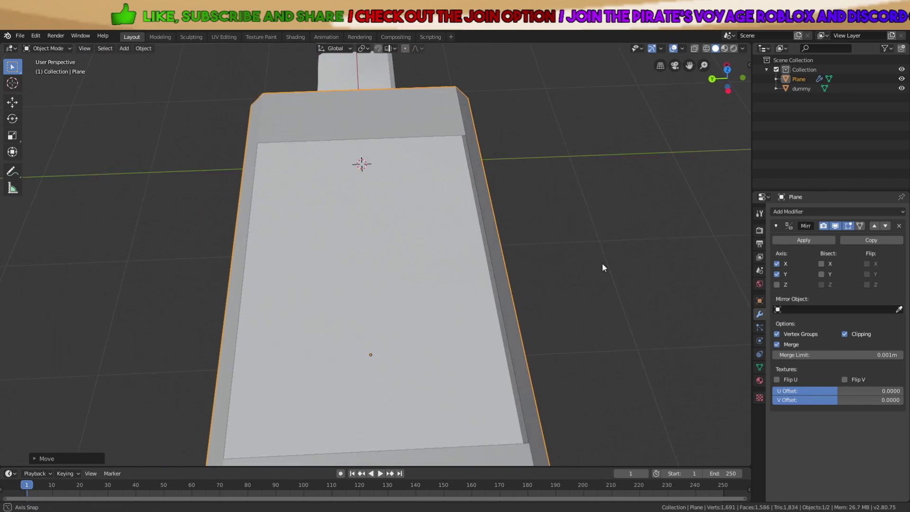
Scale the torso shell along the Y axis to match the depth of the dummy's torso
key(s)
key(y)
right_click(595, 266)
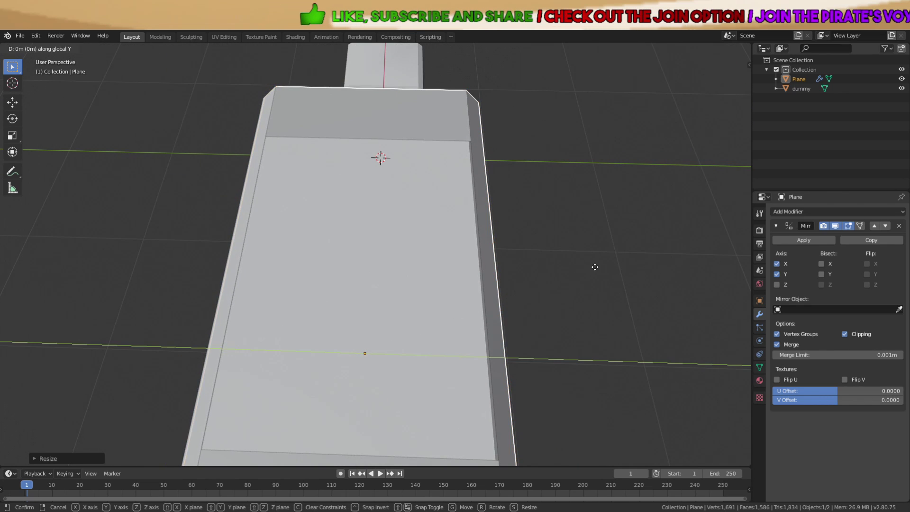
middle_drag(596, 269, 650, 244)
scroll(392, 288, down, 4)
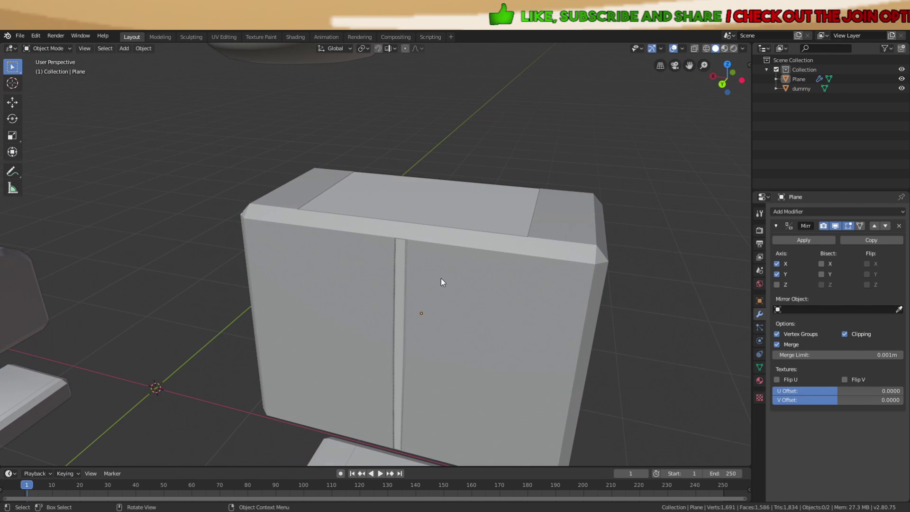
Reposition the torso shell along the Y axis and scale it uniformly so it covers the dummy's large torso faces
scroll(455, 272, up, 6)
middle_drag(432, 278, 459, 217)
key(g)
key(y)
click(435, 269)
key(g)
key(y)
click(451, 253)
key(s)
click(428, 240)
scroll(430, 245, down, 3)
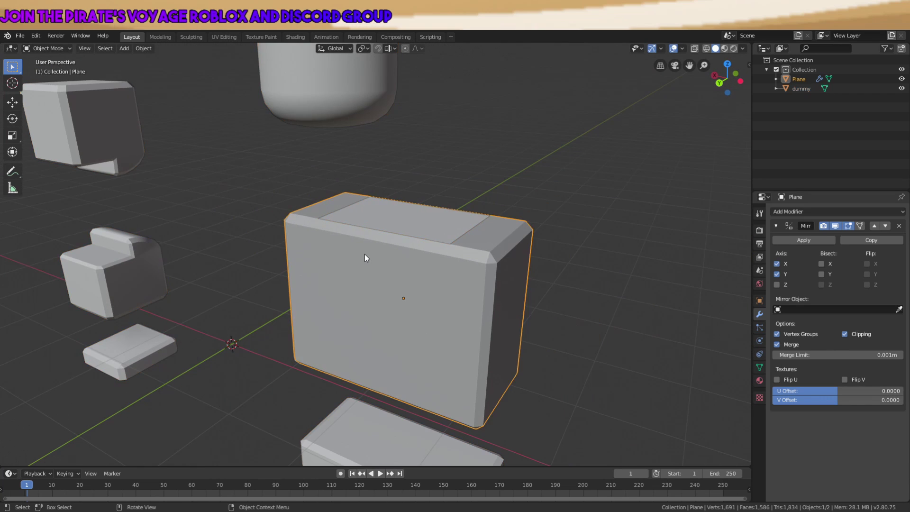
key(Tab)
middle_drag(366, 258, 394, 193)
key(alt+a)
scroll(448, 294, up, 4)
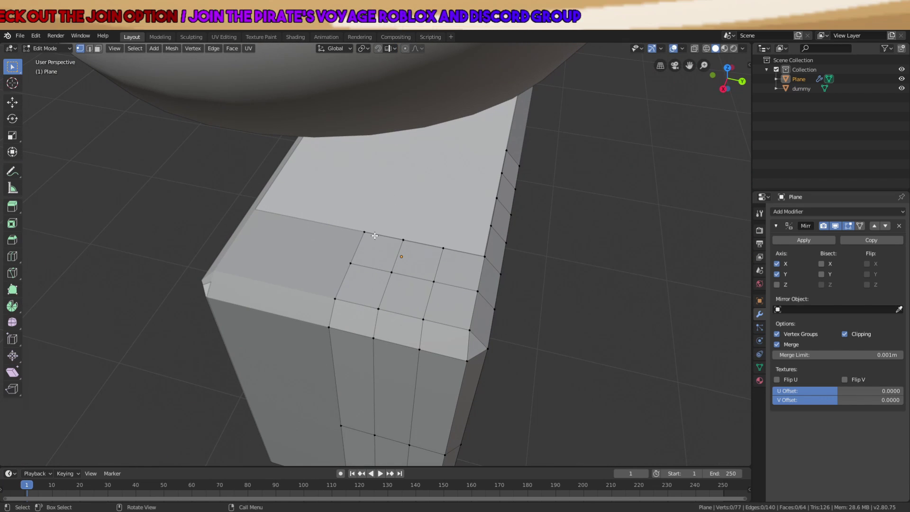
scroll(374, 235, down, 4)
key(Tab)
Move the torso shell slightly along the X axis so it covers the dummy's exposed side edge
middle_drag(449, 215, 598, 204)
scroll(599, 204, up, 3)
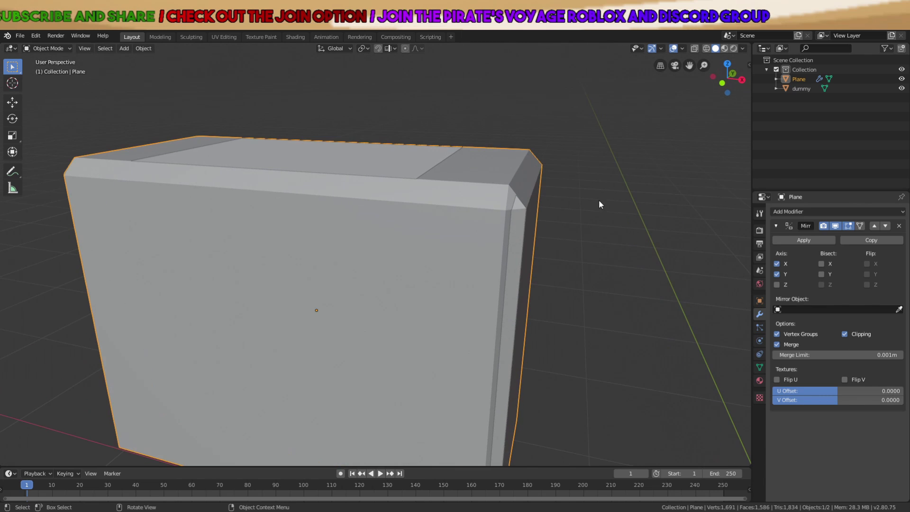
key(g)
key(x)
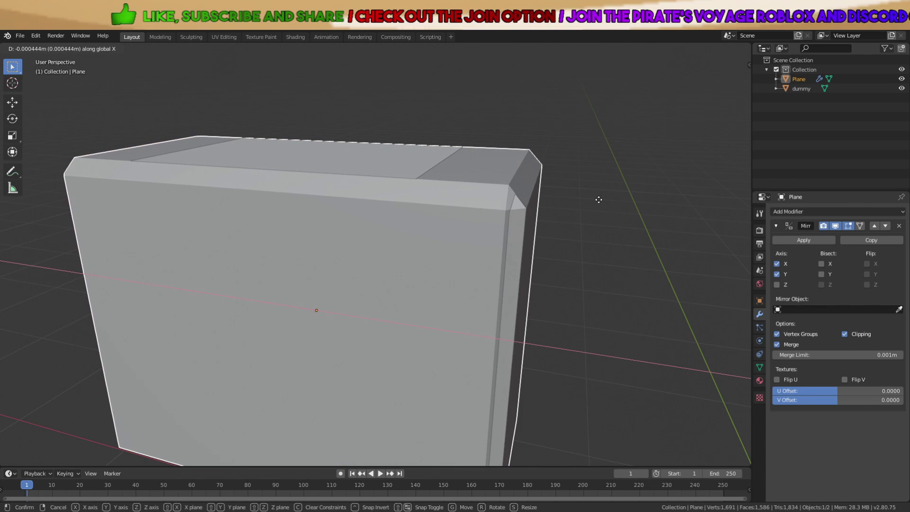
click(584, 201)
scroll(465, 187, down, 5)
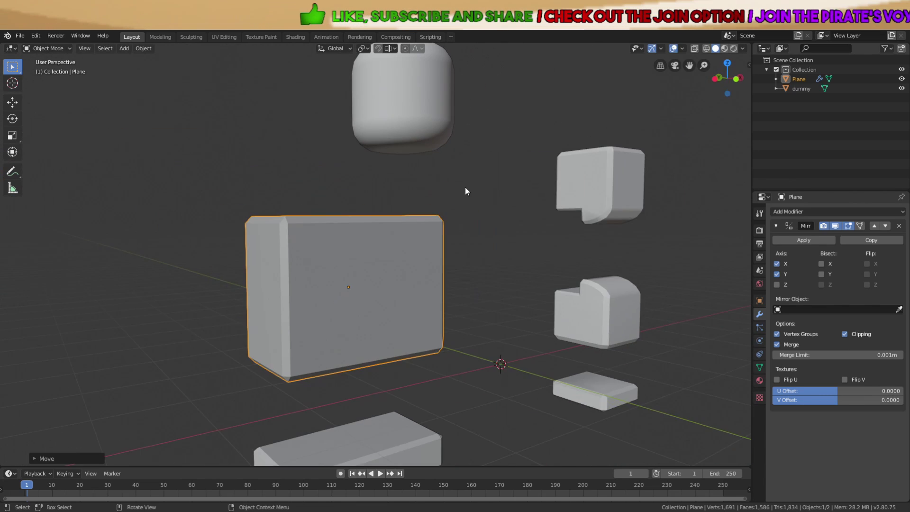
Move the boundary vertices at the side of the neck opening along the X axis to form a curved edge
middle_drag(470, 195, 564, 220)
key(Tab)
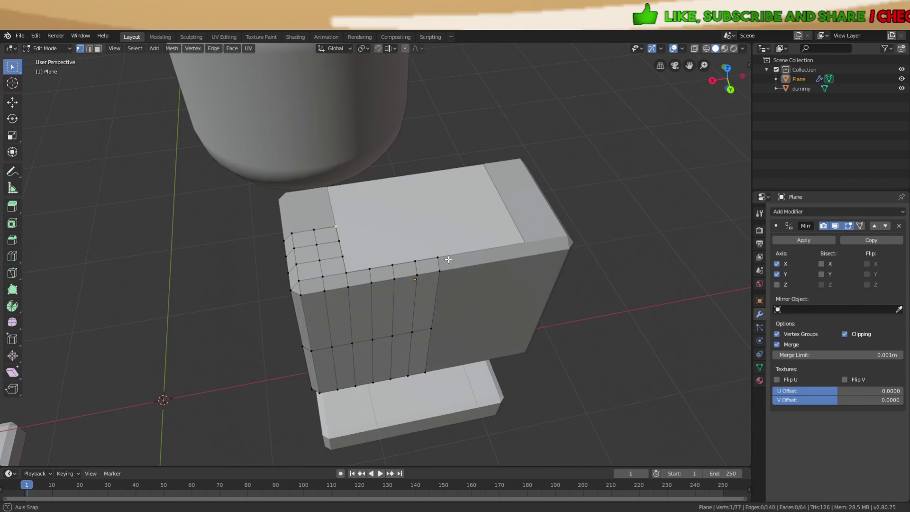
scroll(311, 215, up, 4)
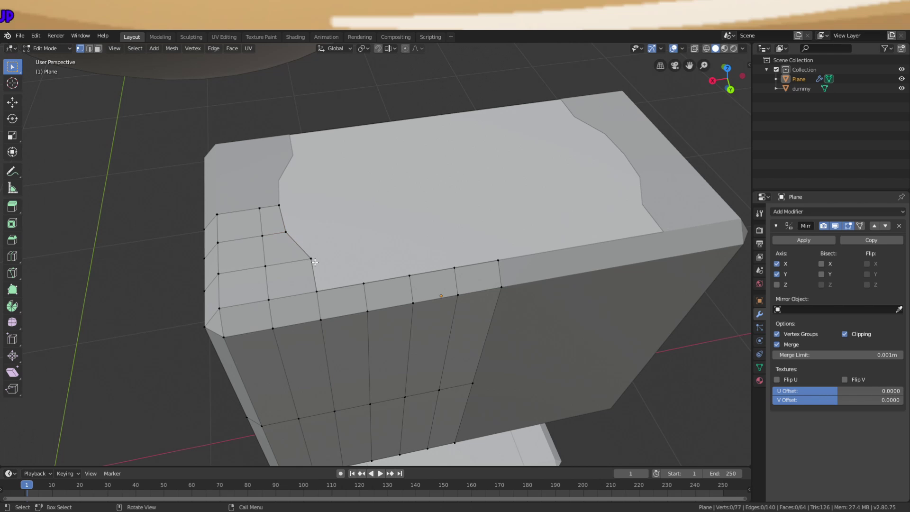
right_click(315, 262)
key(Escape)
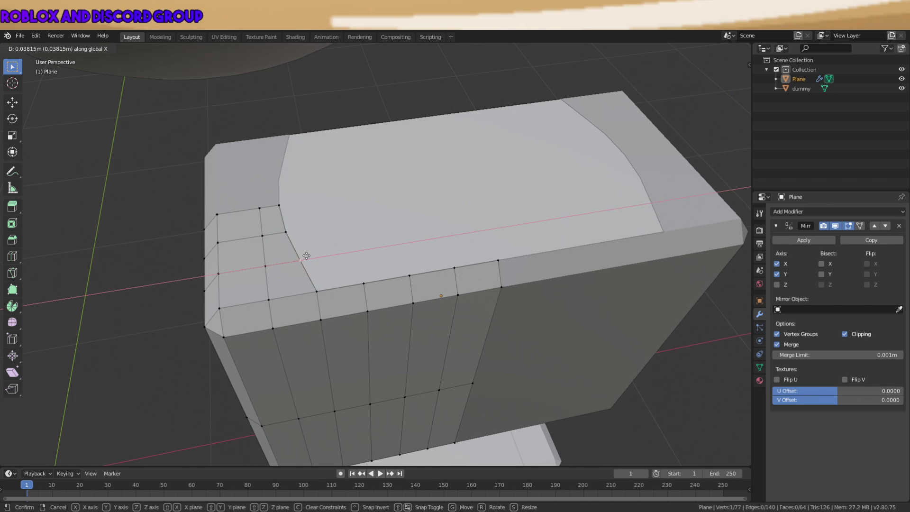
click(304, 256)
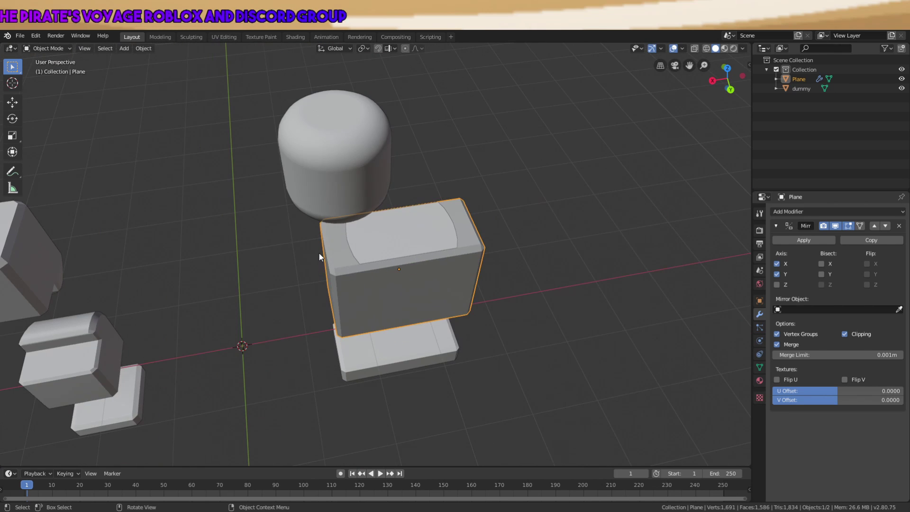
Refine the positions of the vertices along the curved side of the neck opening
middle_drag(320, 253, 509, 243)
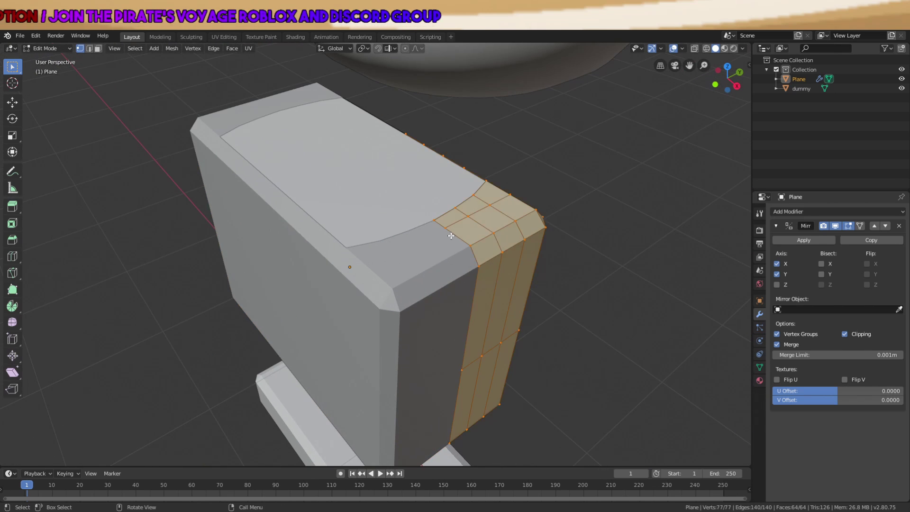
key(alt+a)
scroll(451, 236, up, 4)
middle_drag(452, 236, 488, 286)
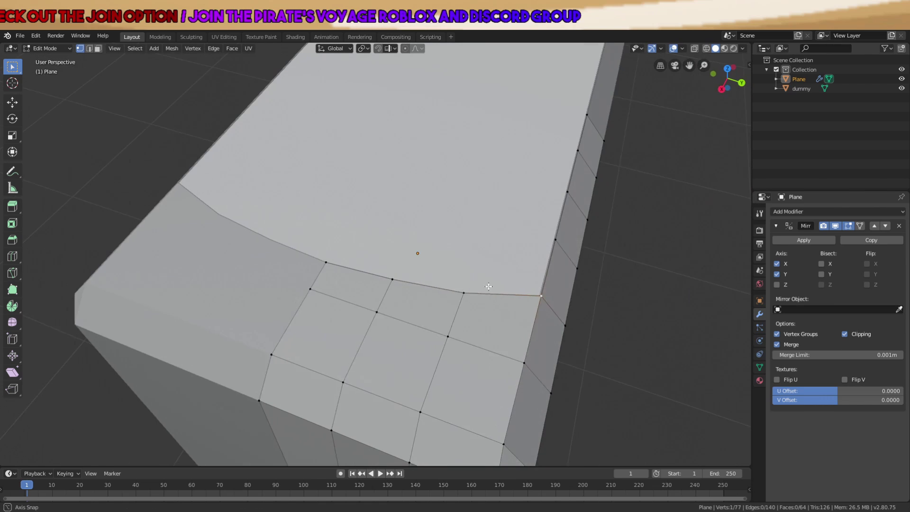
click(549, 280)
key(g)
click(478, 279)
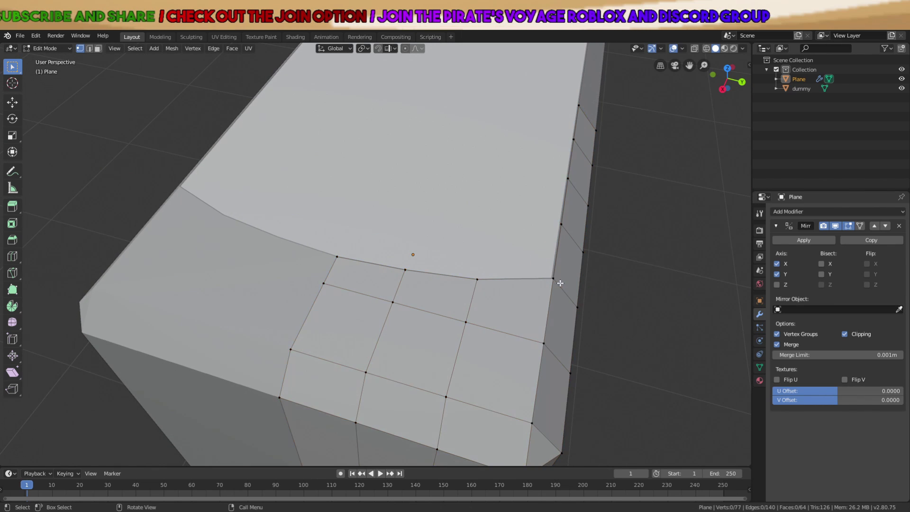
Extrude a vertex from the neck opening's corner into the hole and fill triangular faces to its neighbors, rounding the corner
middle_drag(560, 283, 504, 266)
click(398, 294)
middle_drag(449, 258, 386, 254)
key(e)
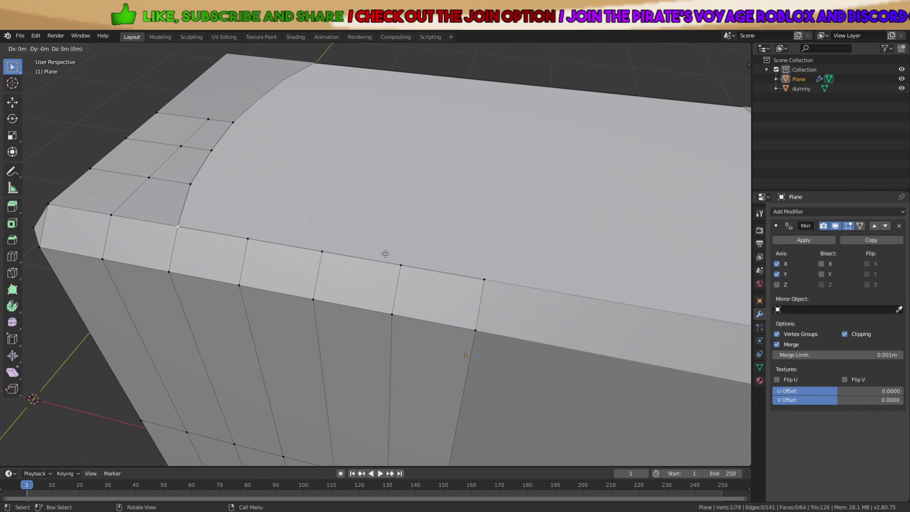
key(x)
click(406, 202)
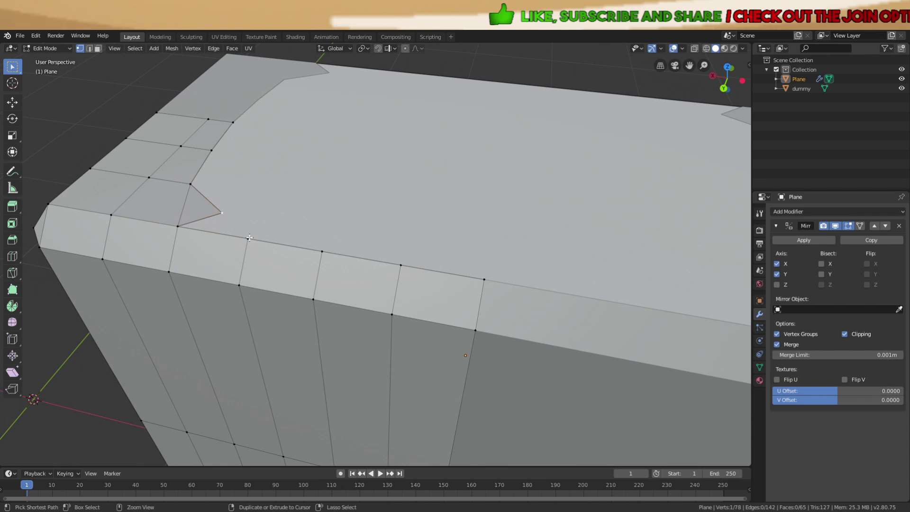
key(f)
middle_drag(249, 237, 342, 217)
Delete a vertex on the bevel's upper edge beside the neck opening and fill a triangular face at the gap's outer end
key(alt+a)
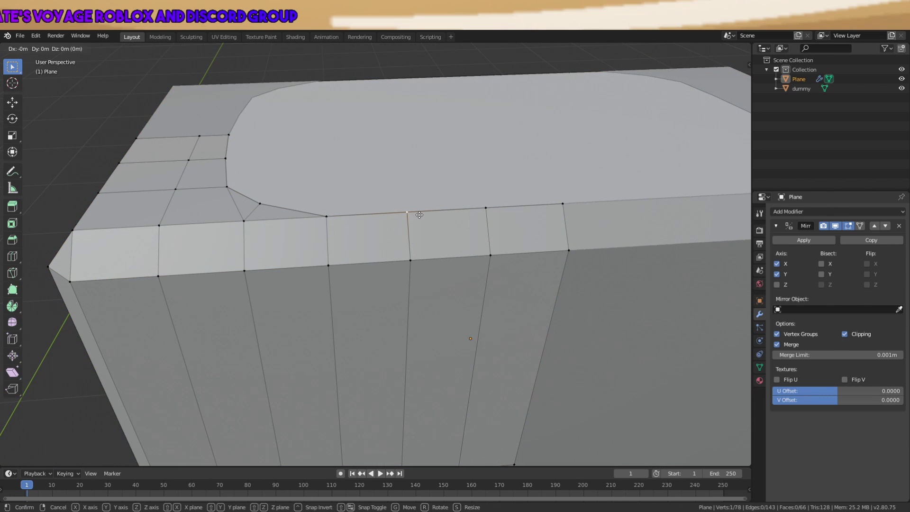
click(420, 214)
key(x)
click(420, 223)
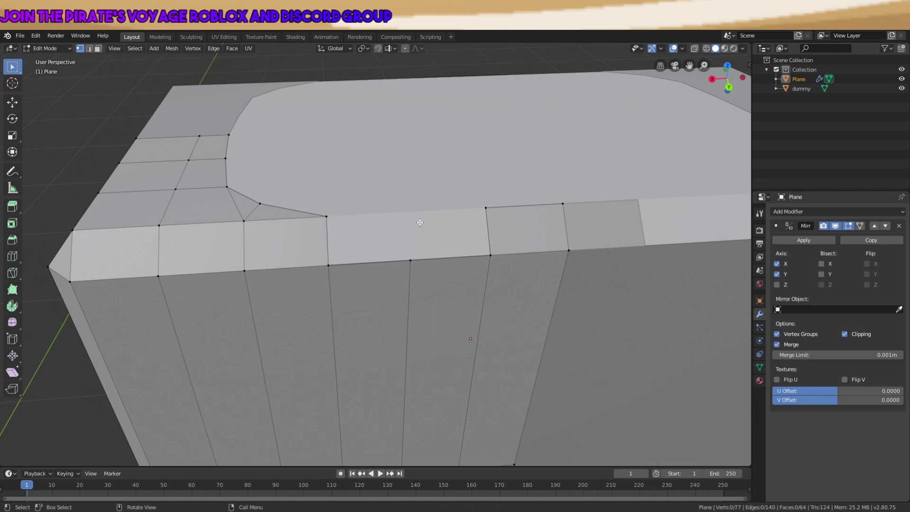
key(j)
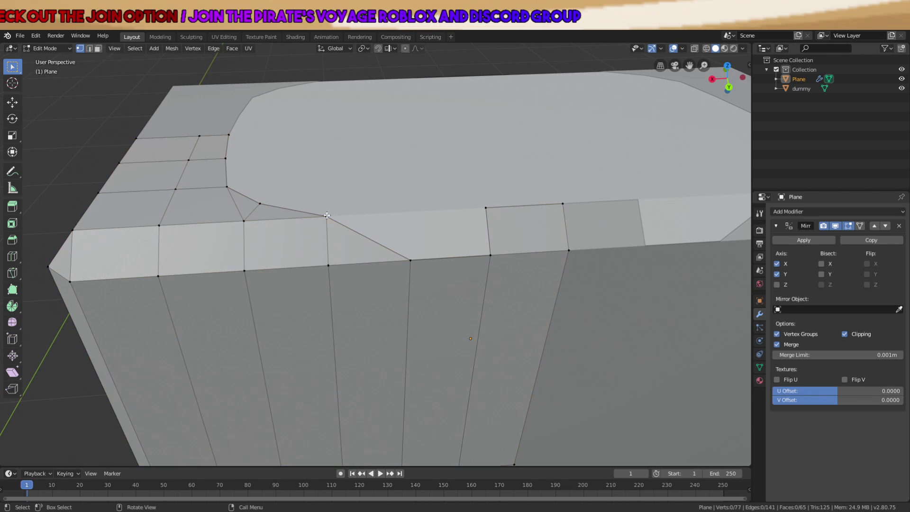
Move the vertex on the bevel's upper edge beside the neck opening about 0.062 m outward along the X axis
key(g)
key(x)
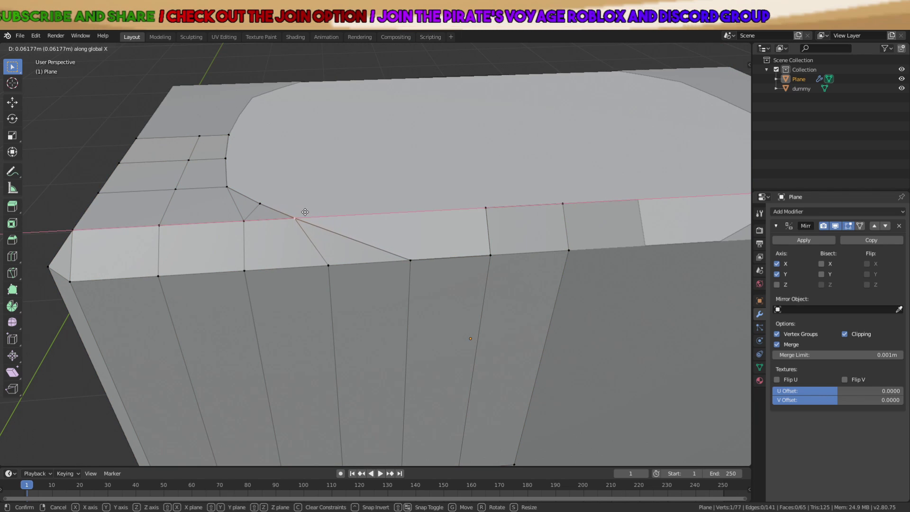
click(305, 212)
key(ctrl+r)
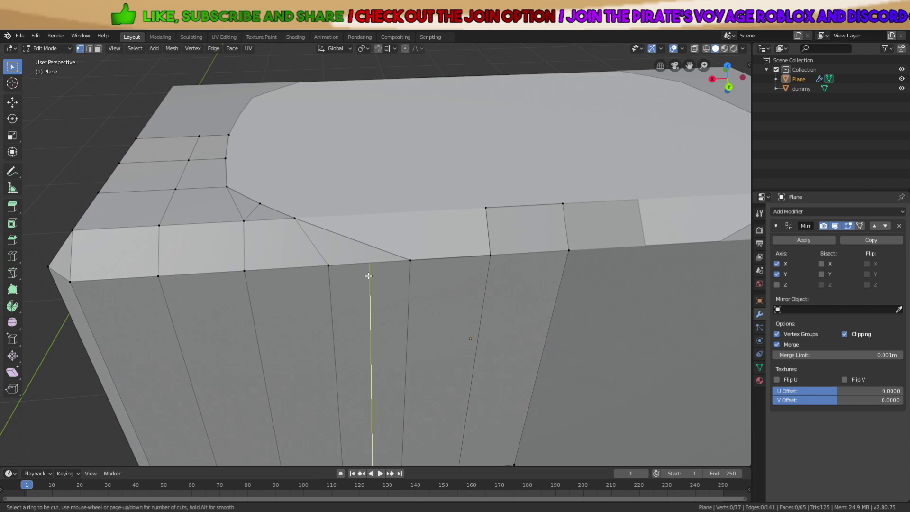
key(Escape)
Dissolve the two remaining vertices on the bevel's upper edge near the shell's center to open the front bevel
middle_drag(495, 253, 468, 218)
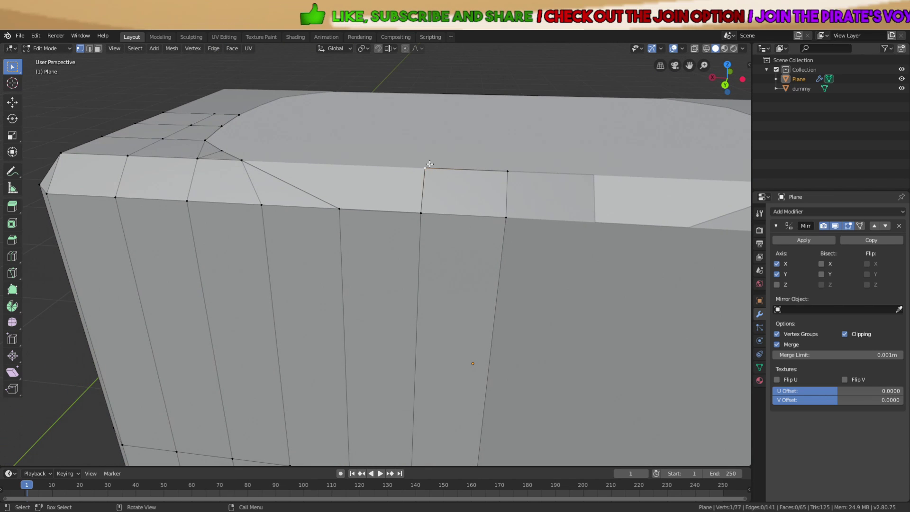
key(ctrl+x)
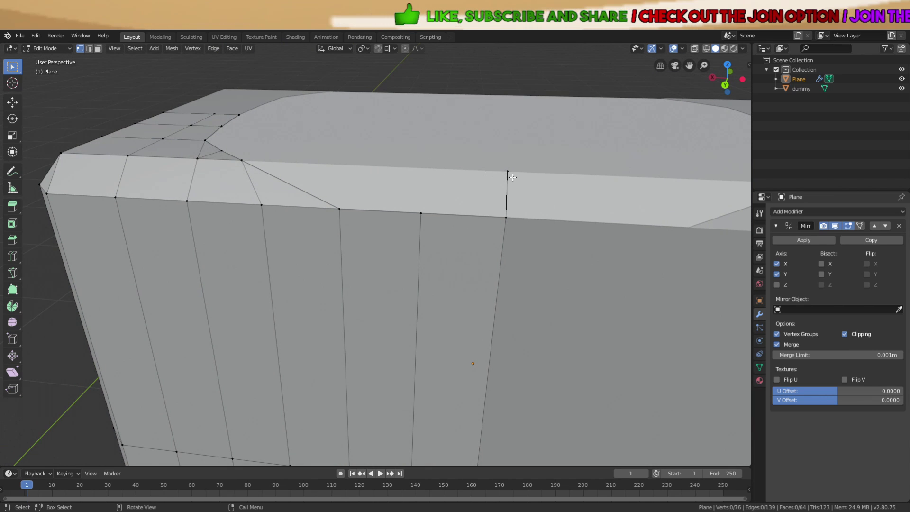
click(513, 178)
key(ctrl+x)
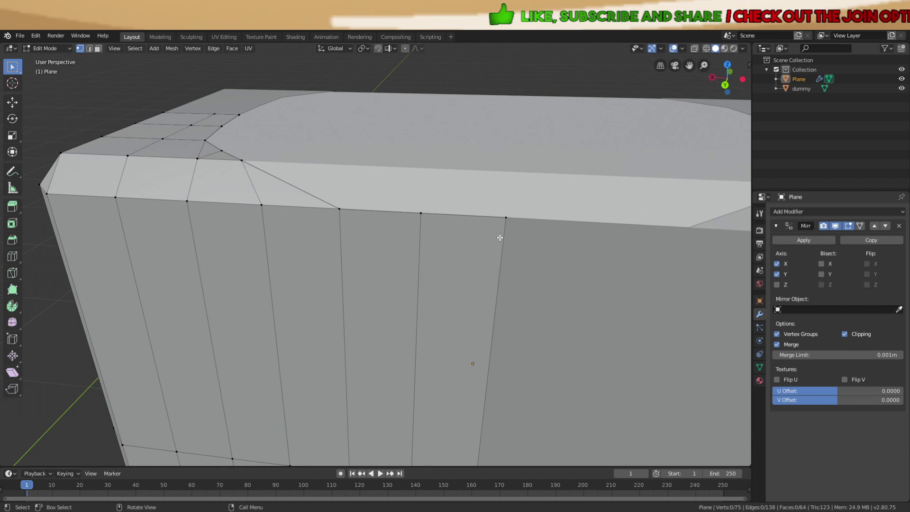
Add a horizontal edge loop across the shell's upper front and remove the top center vertex, shaping a V-shaped notch below the neck opening
scroll(500, 238, down, 4)
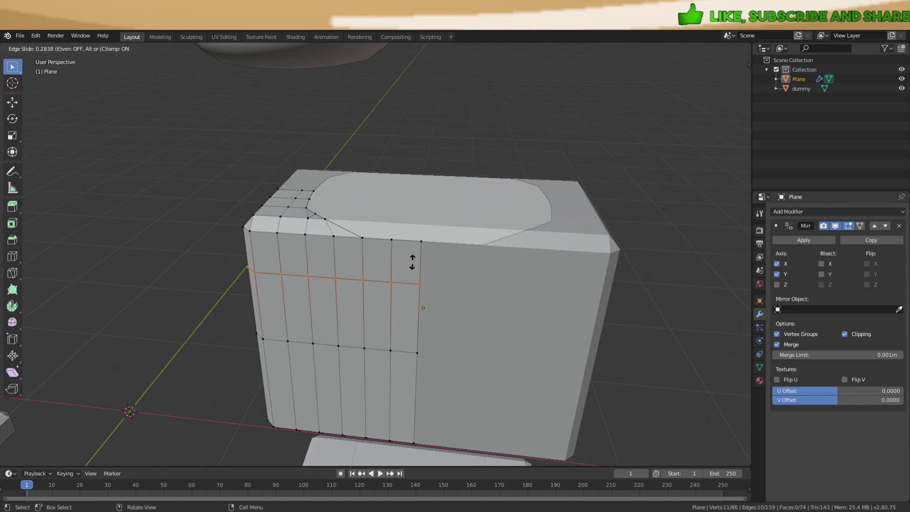
key(x)
click(423, 248)
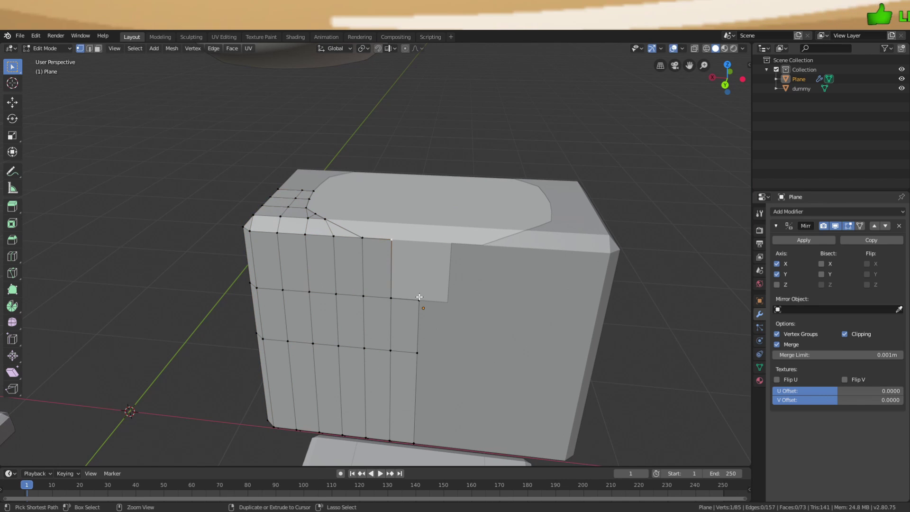
click(392, 241)
middle_drag(393, 242, 422, 239)
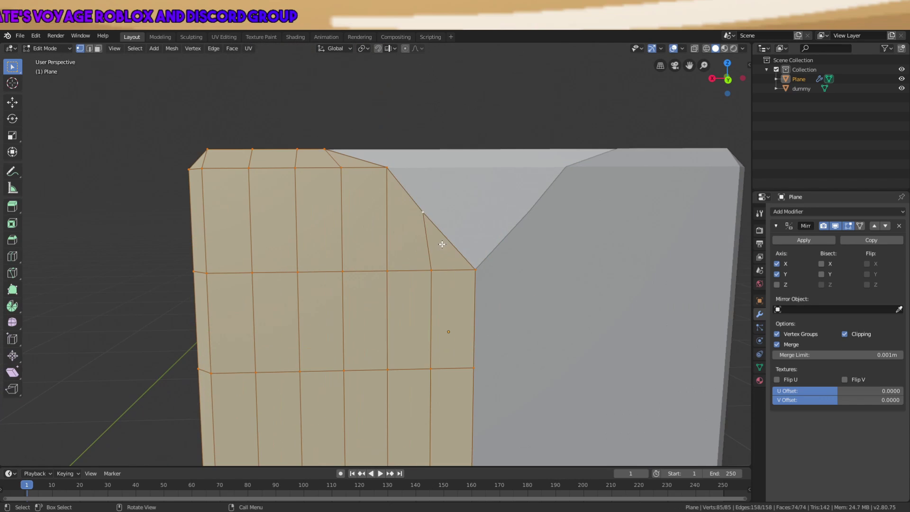
Shift the vertex at the V-notch's upper corner along the X axis toward the center of the front
key(Tab)
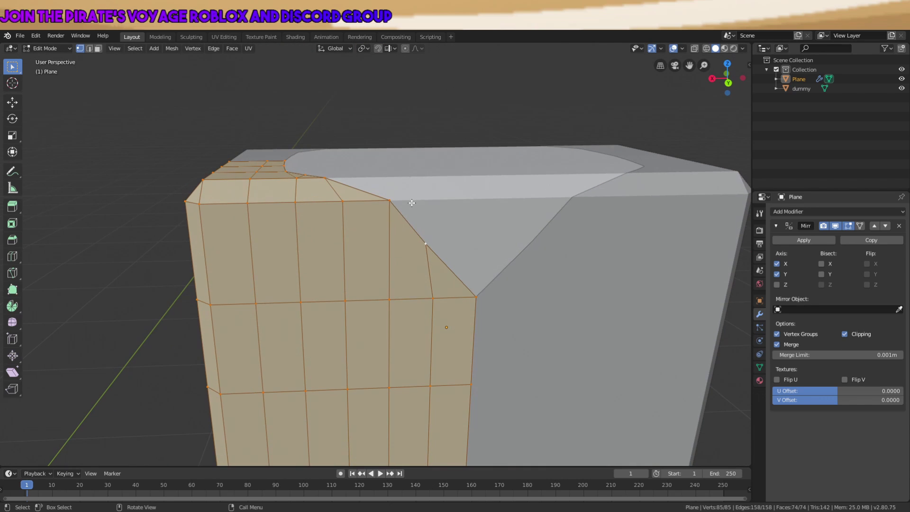
key(g)
key(x)
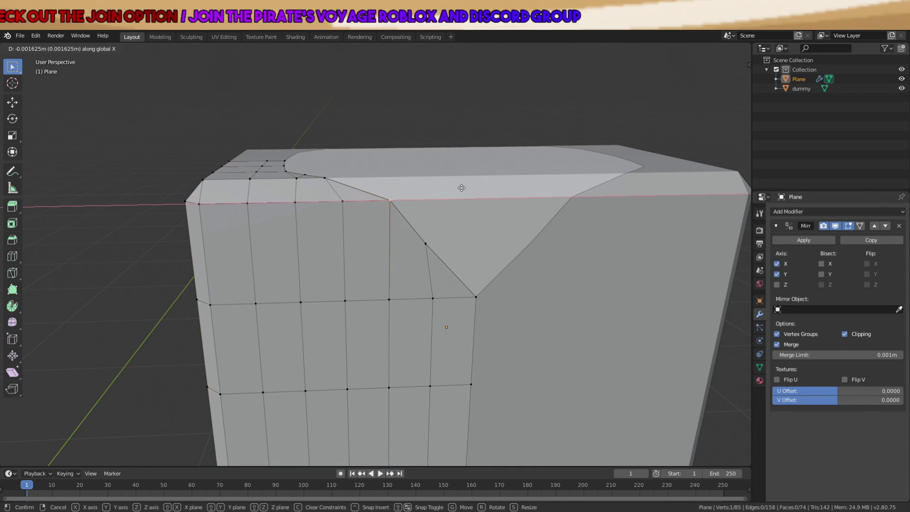
click(431, 188)
click(431, 189)
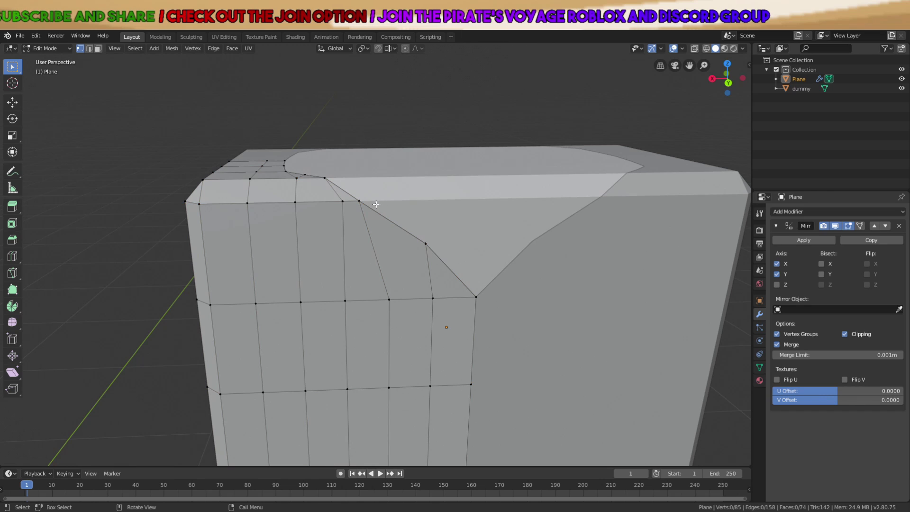
key(g)
key(x)
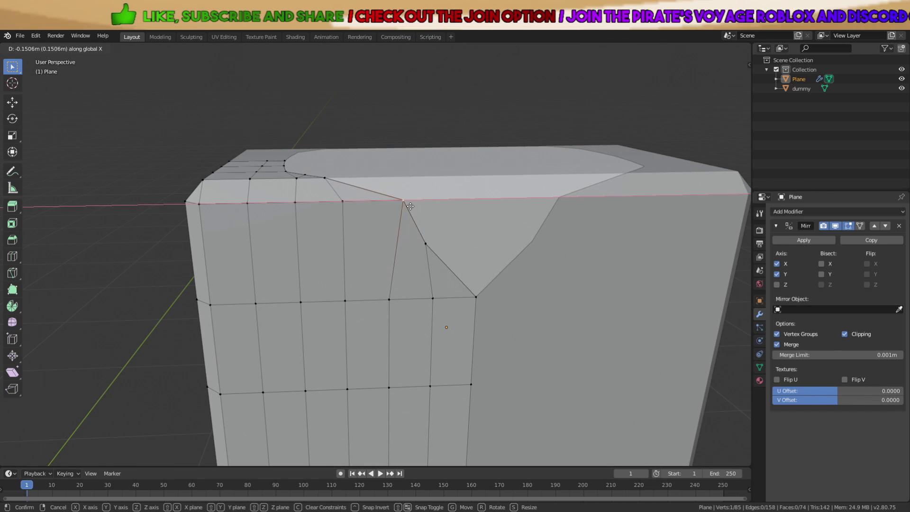
click(431, 253)
Raise the middle vertex on the V-notch's sloped edge about 0.1 m along the Z axis
click(430, 254)
key(g)
key(z)
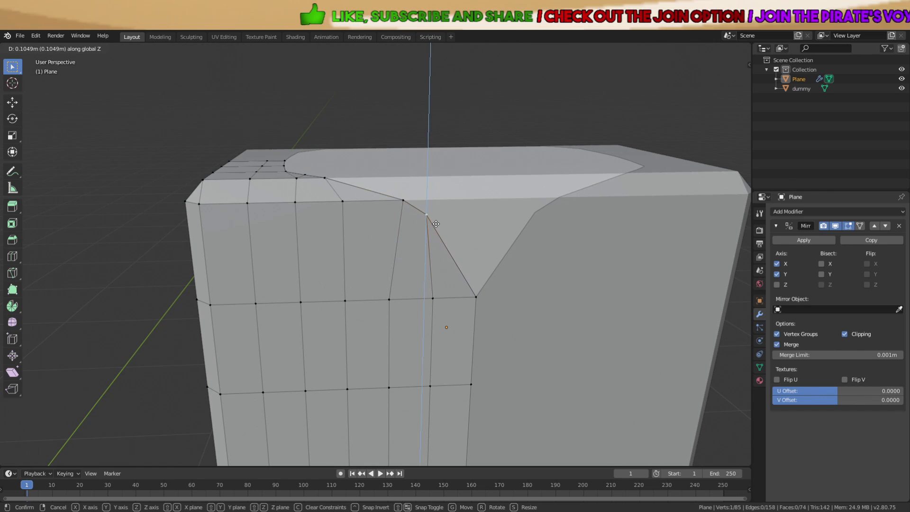
click(467, 224)
middle_drag(467, 223, 476, 222)
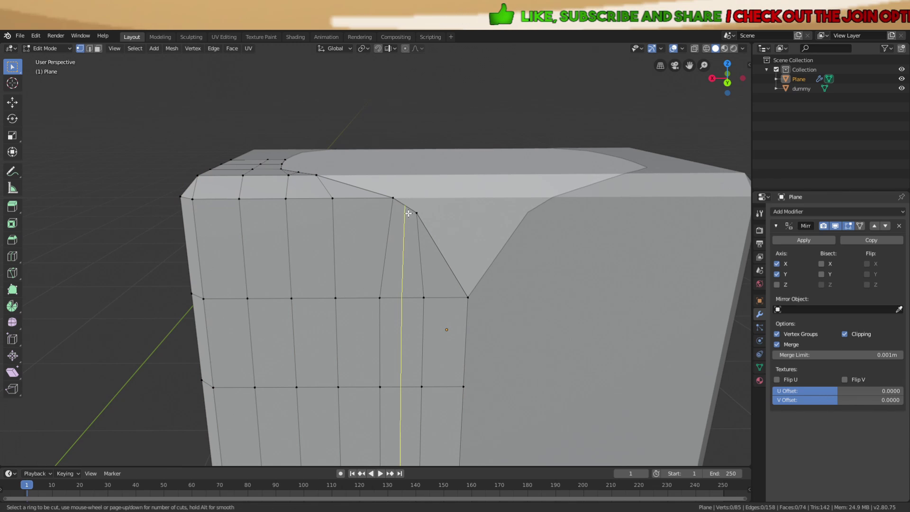
Add a vertical edge loop between the two upper notch vertices and raise its top vertex about 0.013 m along Z
scroll(419, 200, up, 4)
key(g)
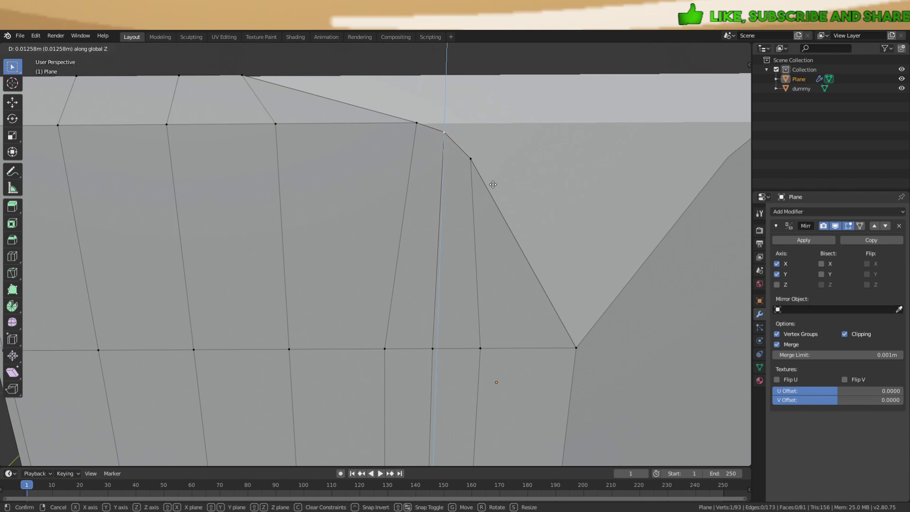
click(493, 185)
key(alt+a)
scroll(409, 180, down, 2)
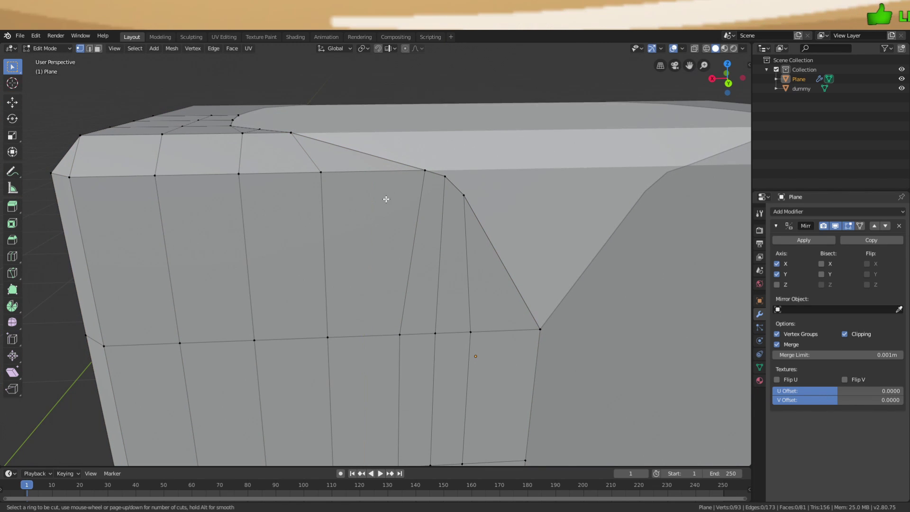
Raise the V-notch's bottom center vertex along the Z axis to make the neckline shallower
key(alt+a)
middle_drag(471, 230, 484, 241)
click(514, 301)
key(g)
key(z)
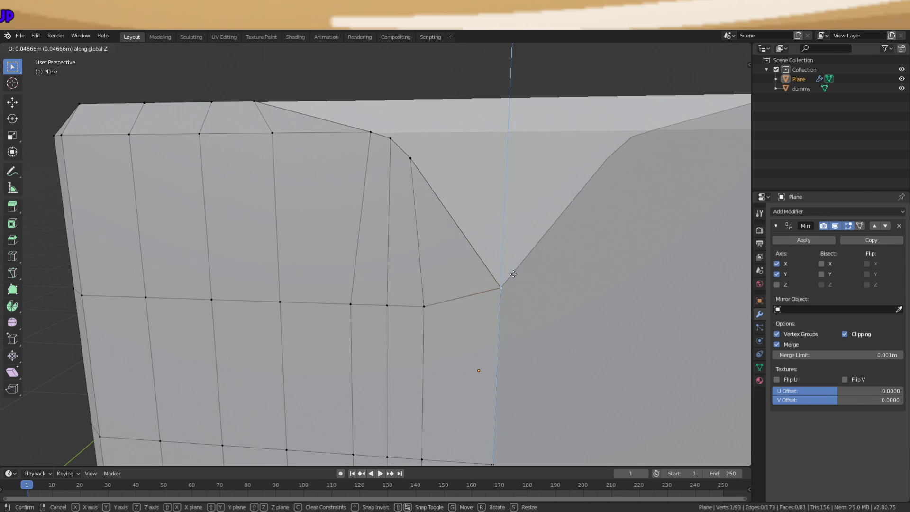
click(519, 227)
Examine the V-shaped neckline on the torso shell in Object Mode and Edit Mode
key(a)
scroll(519, 228, down, 9)
key(Tab)
key(alt+a)
middle_drag(521, 258, 726, 283)
key(a)
click(363, 282)
scroll(380, 280, up, 4)
middle_drag(404, 277, 403, 237)
key(Tab)
scroll(484, 275, up, 3)
key(alt+a)
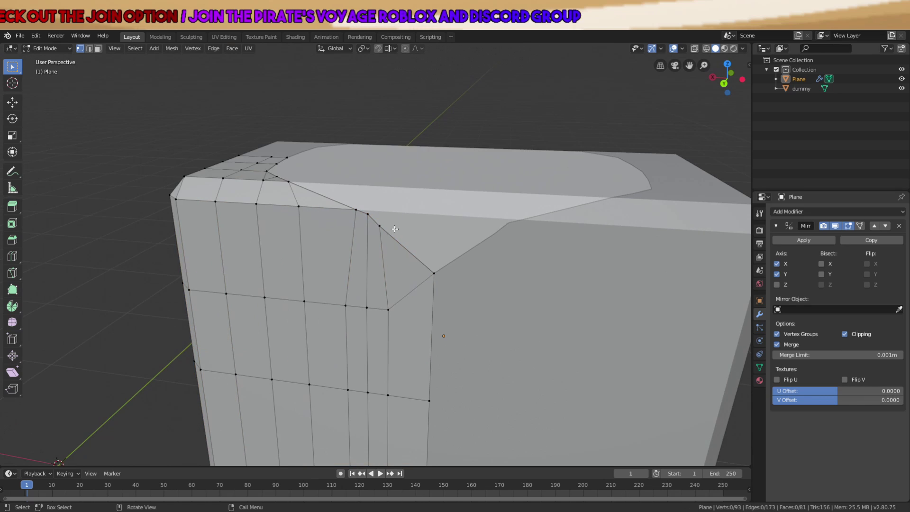
key(Tab)
scroll(637, 246, down, 8)
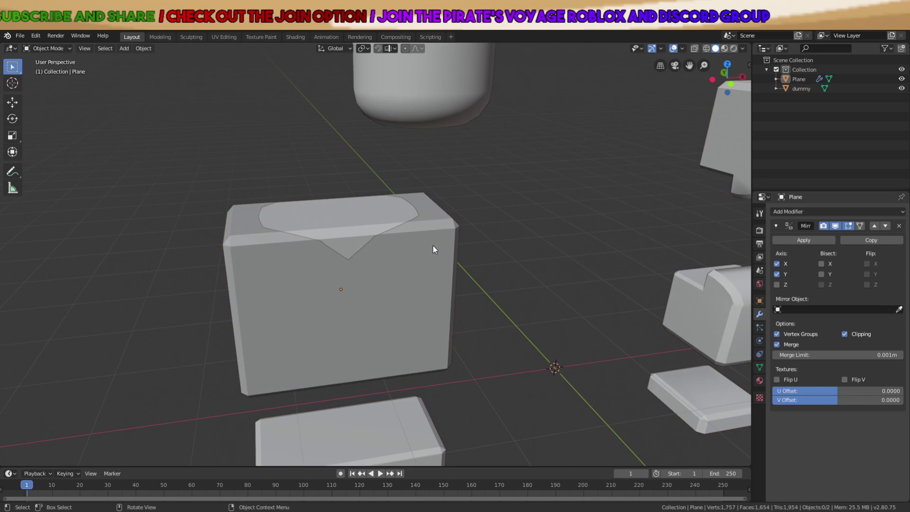
key(alt+a)
Inspect the shell's fit around the dummy's torso from below, from the side and from above
middle_drag(434, 287, 420, 221)
scroll(397, 240, up, 5)
click(397, 286)
middle_drag(397, 286, 445, 250)
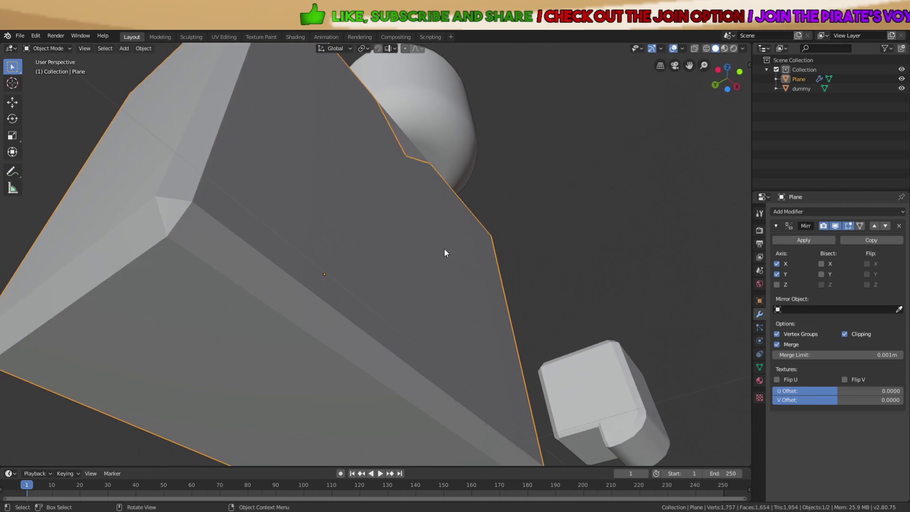
key(z)
click(374, 248)
middle_drag(374, 249, 348, 273)
key(z)
click(479, 260)
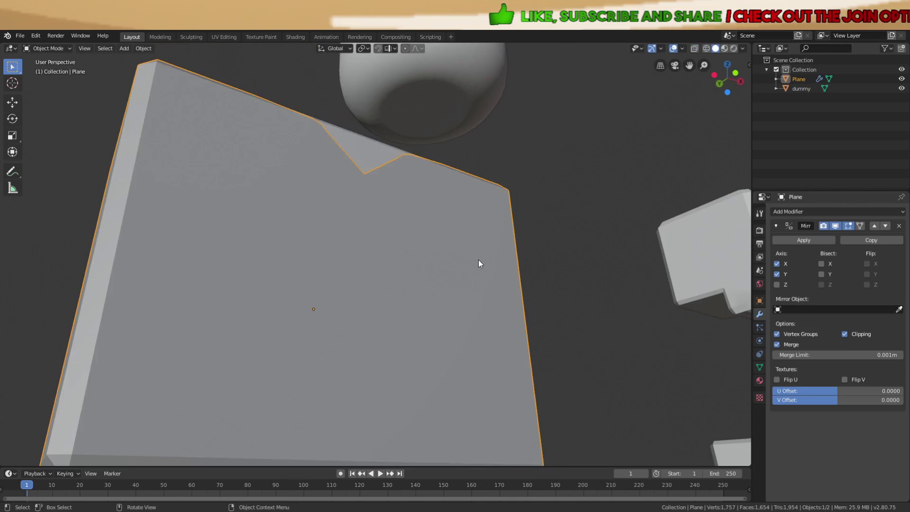
mouse_move(479, 260)
middle_down()
mouse_move(515, 212)
mouse_move(505, 237)
mouse_move(466, 274)
middle_up()
scroll(465, 274, down, 8)
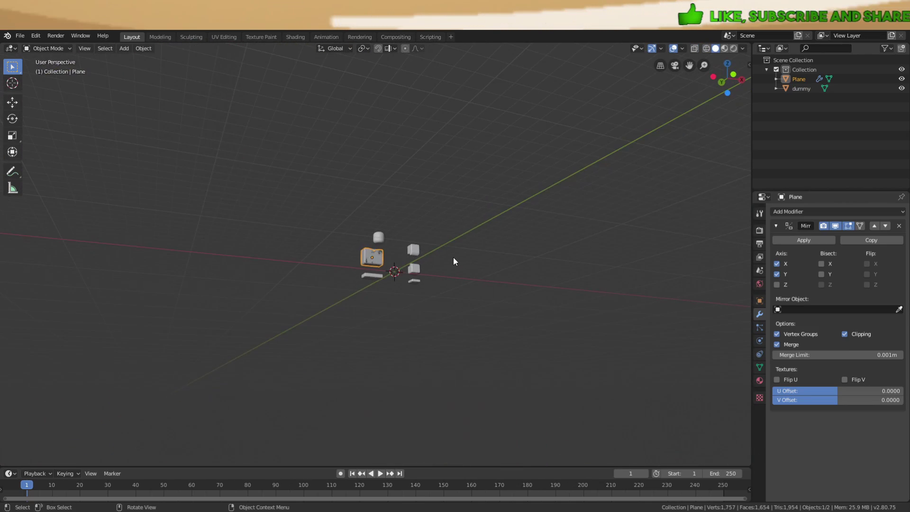
scroll(453, 260, up, 9)
scroll(514, 341, down, 4)
middle_drag(465, 332, 474, 300)
scroll(469, 294, up, 3)
scroll(606, 308, up, 4)
middle_drag(605, 308, 525, 309)
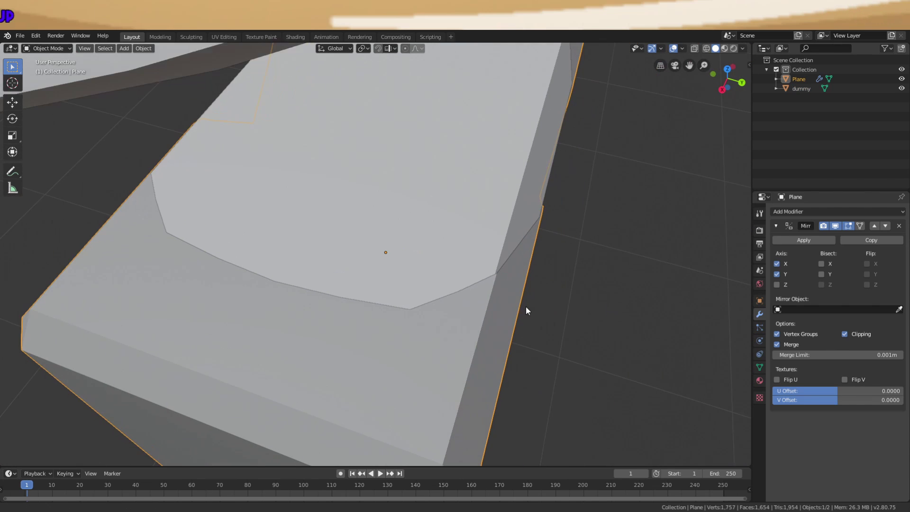
Scale the whole shell up slightly, and scale it along the X axis to about 0.976
key(s)
click(594, 264)
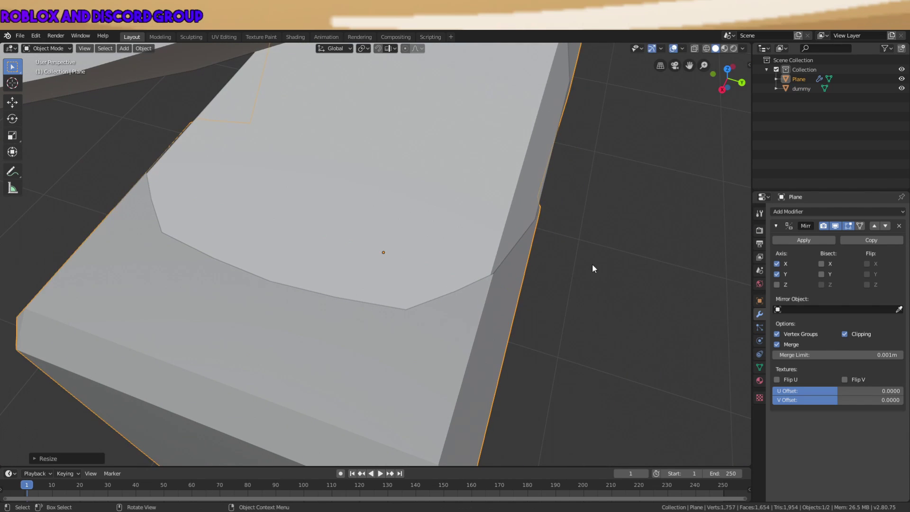
middle_drag(592, 264, 519, 255)
key(s)
key(x)
key(x)
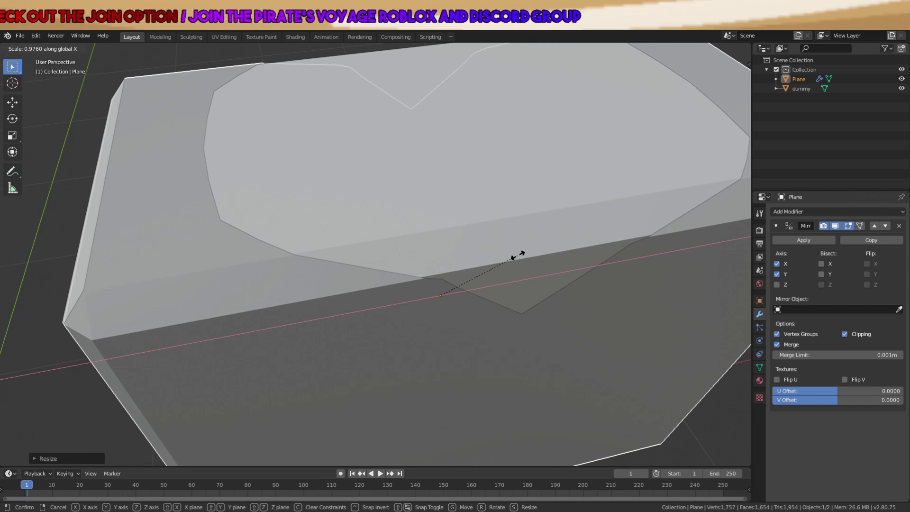
click(519, 255)
Scale the shell by about 1.001 along the X axis to adjust its fit at the torso's side
scroll(481, 233, down, 6)
middle_drag(417, 273, 498, 238)
middle_drag(419, 246, 491, 243)
click(421, 267)
scroll(426, 268, up, 4)
key(s)
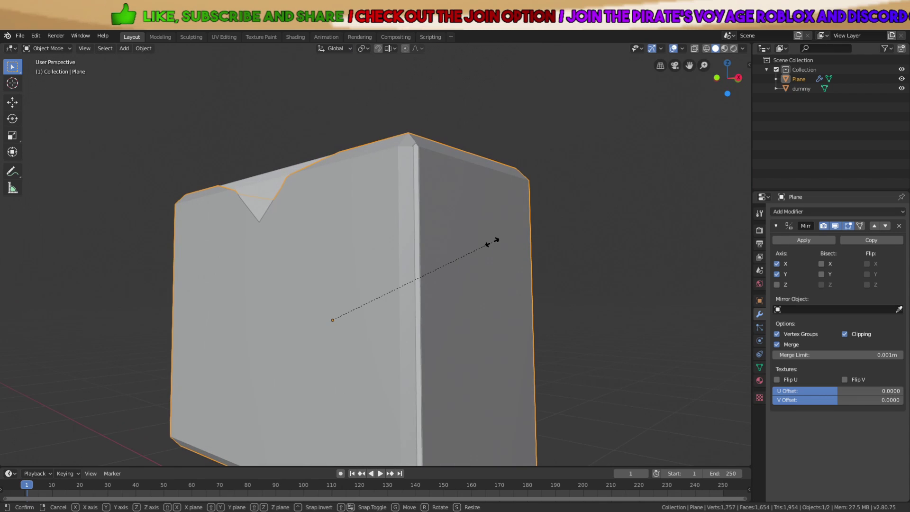
key(x)
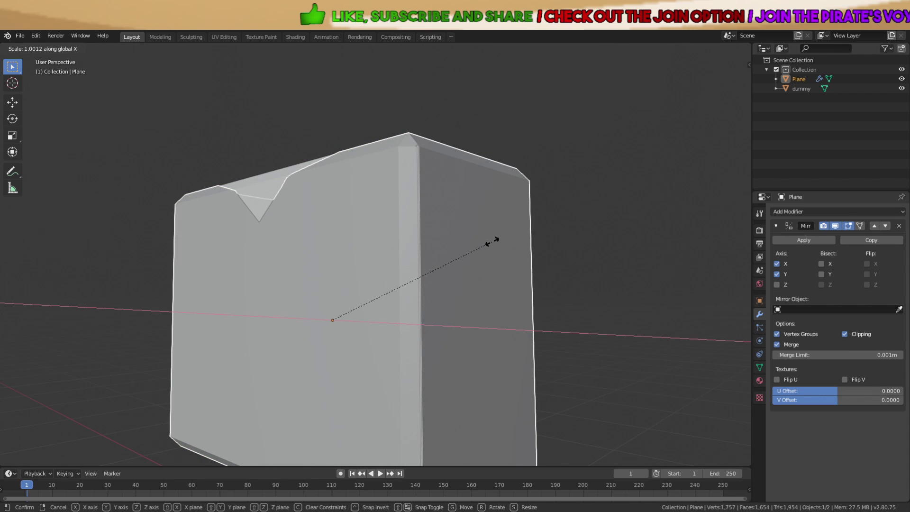
click(493, 242)
scroll(490, 244, down, 2)
Check the rescaled shell against the torso from the front and the side
middle_drag(490, 245, 497, 286)
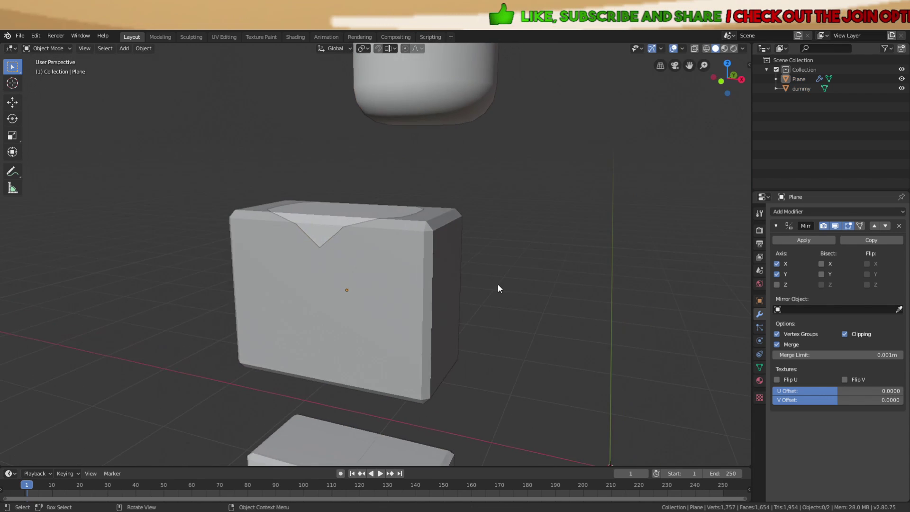
scroll(493, 284, down, 4)
key(Tab)
key(Tab)
key(a)
middle_drag(396, 273, 529, 304)
scroll(488, 298, up, 3)
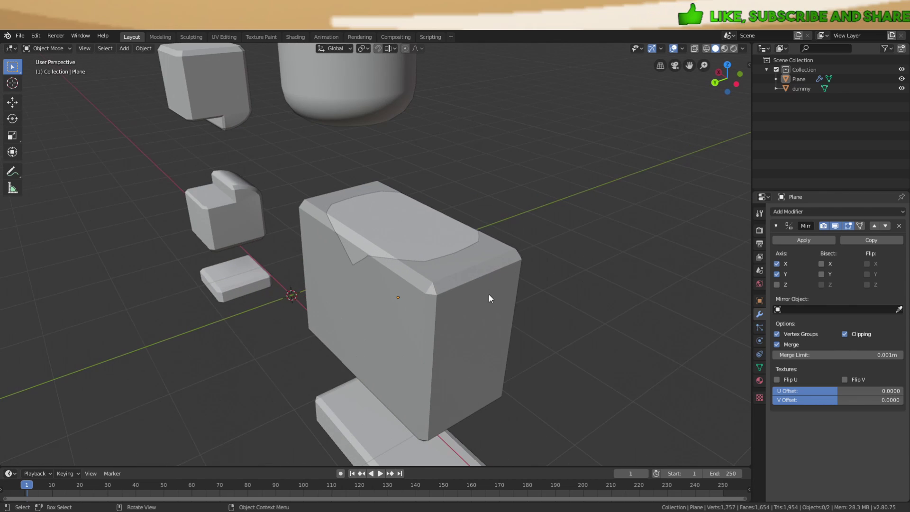
scroll(405, 256, up, 2)
Move the two vertices along the V-neckline's slope outward along X and lower the upper one about 0.007 m along Z
click(405, 256)
key(Tab)
scroll(463, 222, up, 2)
key(alt+a)
scroll(379, 193, up, 3)
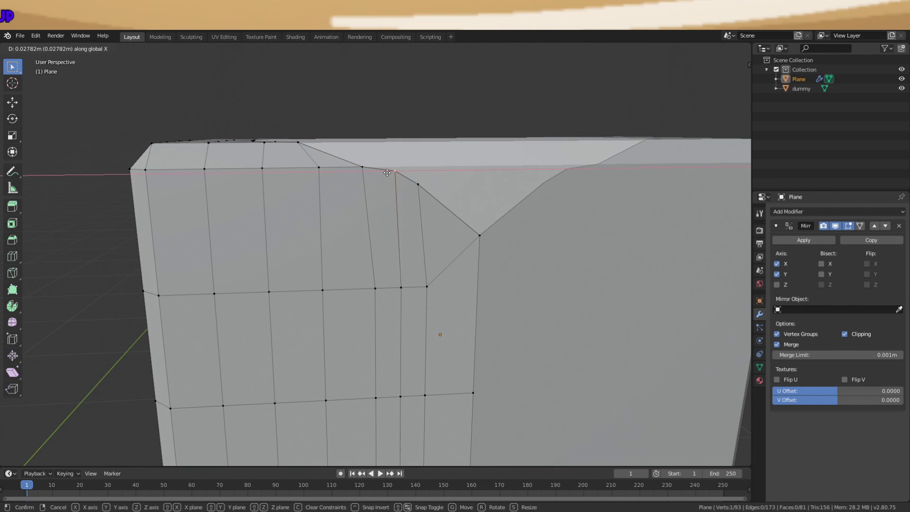
click(412, 185)
click(380, 171)
key(g)
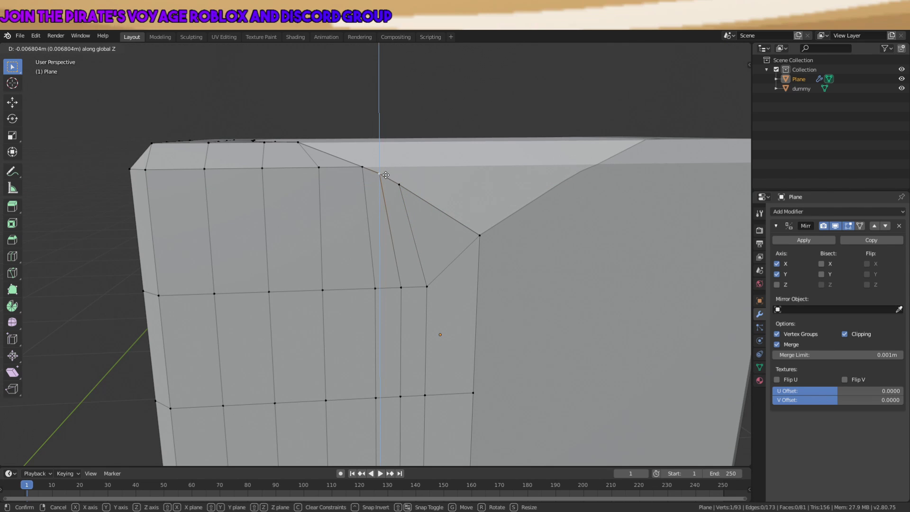
click(386, 175)
Inspect the adjusted V-neckline on the dummy and the mesh around the neck opening's side in Edit Mode
scroll(457, 345, down, 6)
key(Tab)
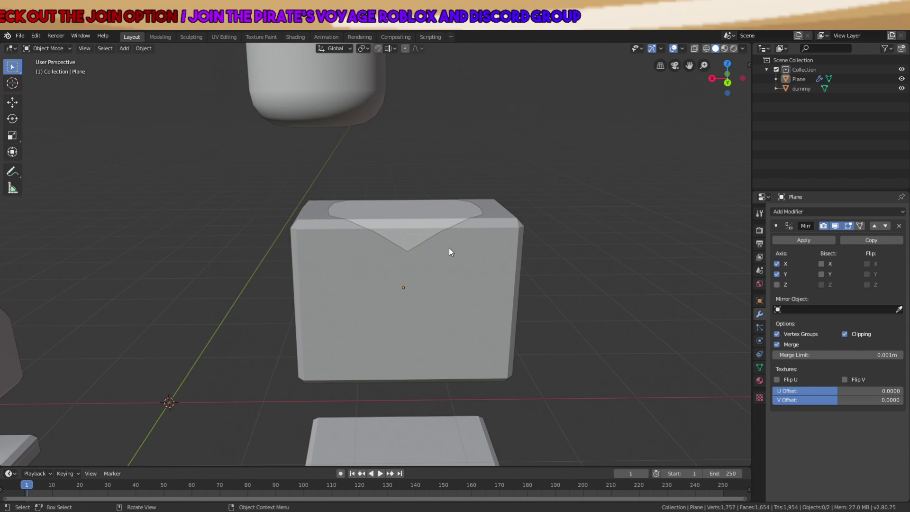
scroll(451, 252, down, 5)
middle_drag(252, 258, 417, 280)
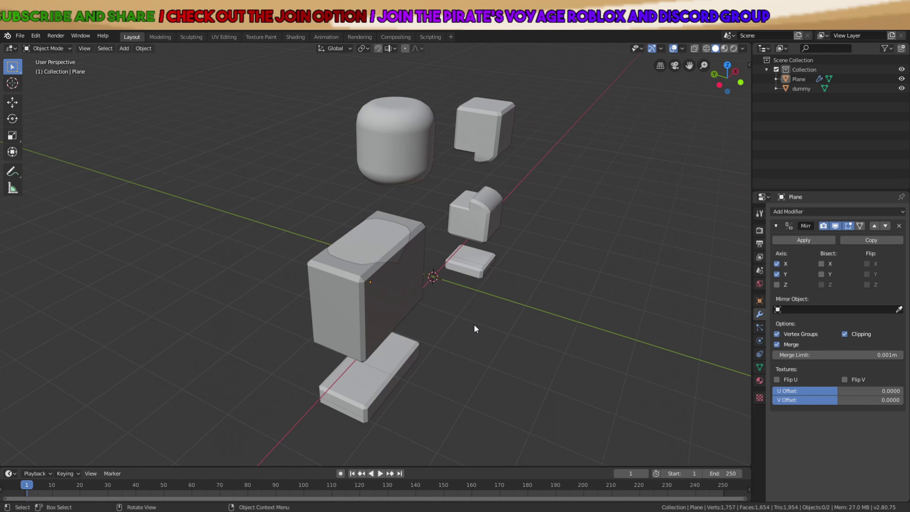
middle_drag(474, 324, 512, 354)
scroll(411, 323, up, 5)
click(385, 232)
key(Tab)
middle_drag(385, 232, 449, 227)
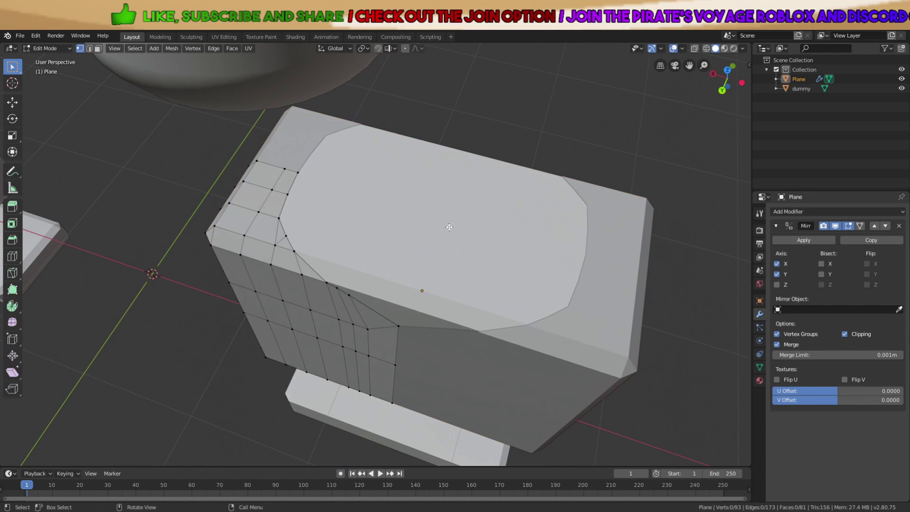
key(a)
key(a)
shift+middle_drag(305, 227, 381, 254)
scroll(408, 257, up, 3)
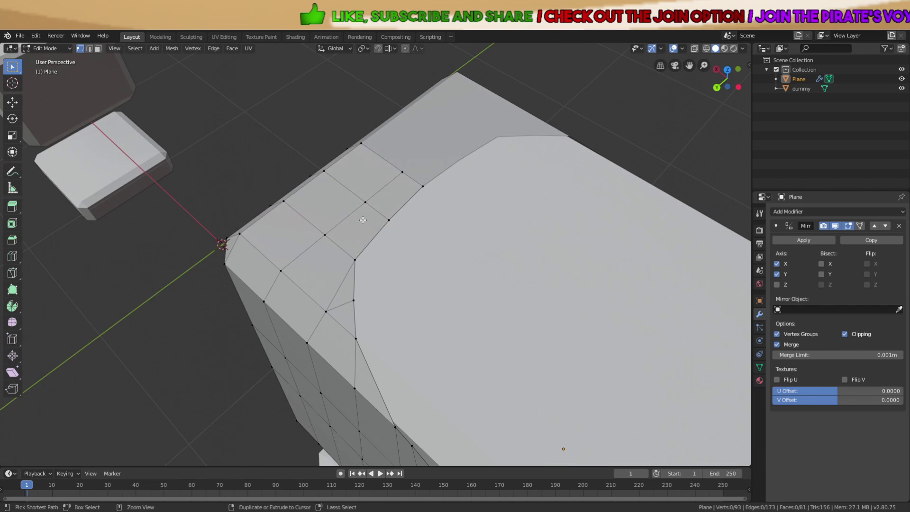
Add two edge loops across the shell's shoulder strip and shift the neck-opening vertices along X to round the opening's curve
scroll(382, 242, up, 4)
key(g)
key(x)
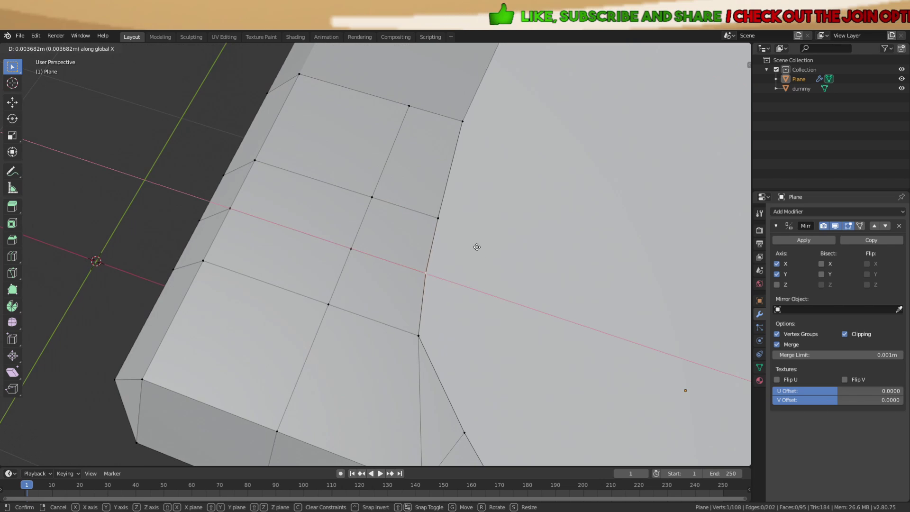
key(x)
key(x)
click(442, 219)
key(a)
key(a)
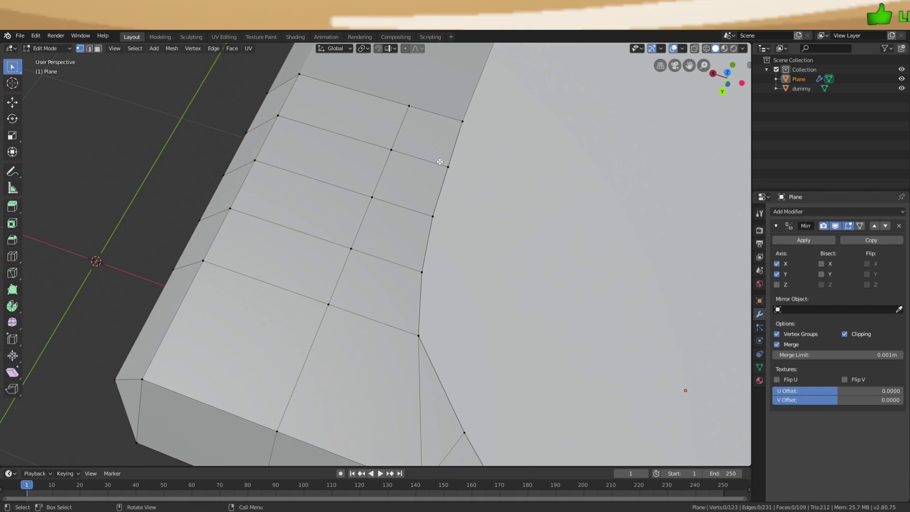
click(438, 218)
key(a)
key(a)
Check the rounded neck opening on the dummy, both as a finished surface and as an editable mesh
scroll(435, 256, down, 12)
key(Tab)
key(a)
key(a)
middle_drag(480, 251, 454, 238)
scroll(403, 238, up, 5)
key(Tab)
scroll(382, 238, up, 5)
click(319, 183)
middle_drag(319, 183, 411, 234)
key(g)
scroll(548, 265, down, 8)
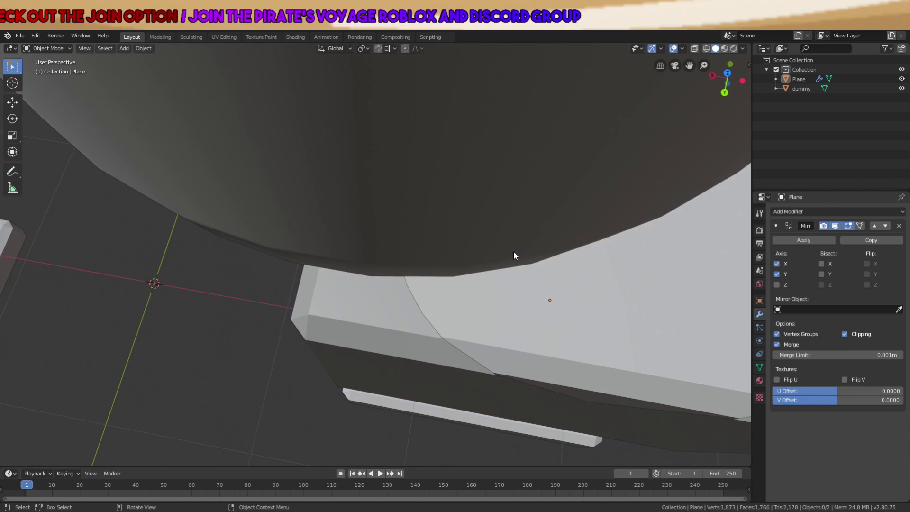
key(Tab)
middle_drag(509, 341, 522, 268)
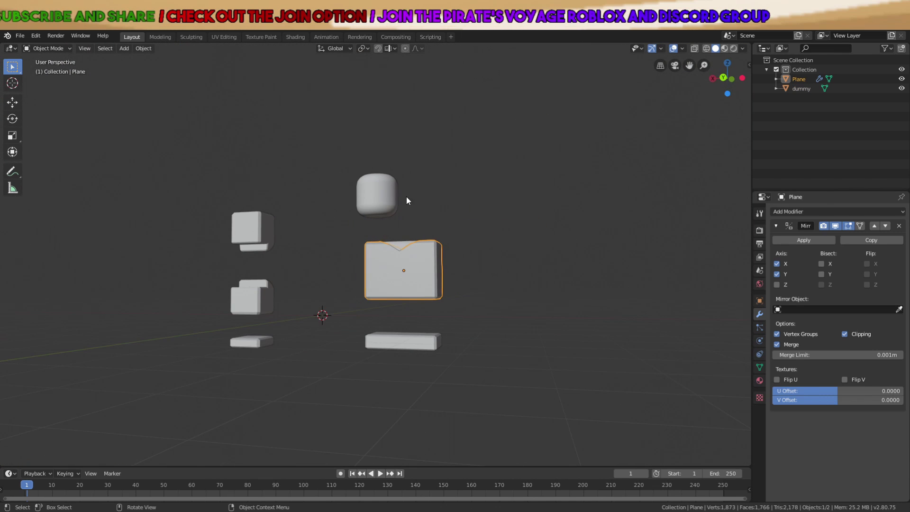
Delete the dummy from the scene and apply the shell's Mirror modifier
click(379, 198)
key(Delete)
click(415, 262)
middle_drag(415, 263, 455, 266)
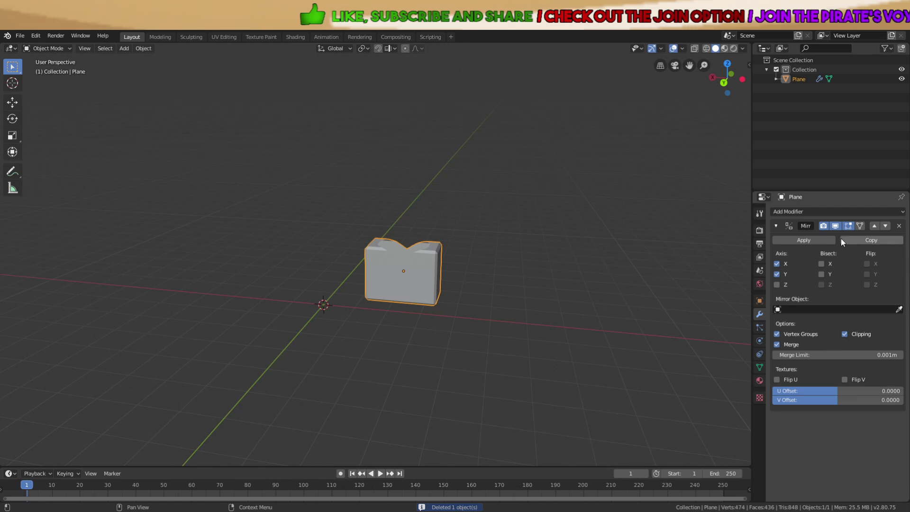
click(801, 240)
Give the shell thickness by adding a Solidify modifier and applying it
click(788, 213)
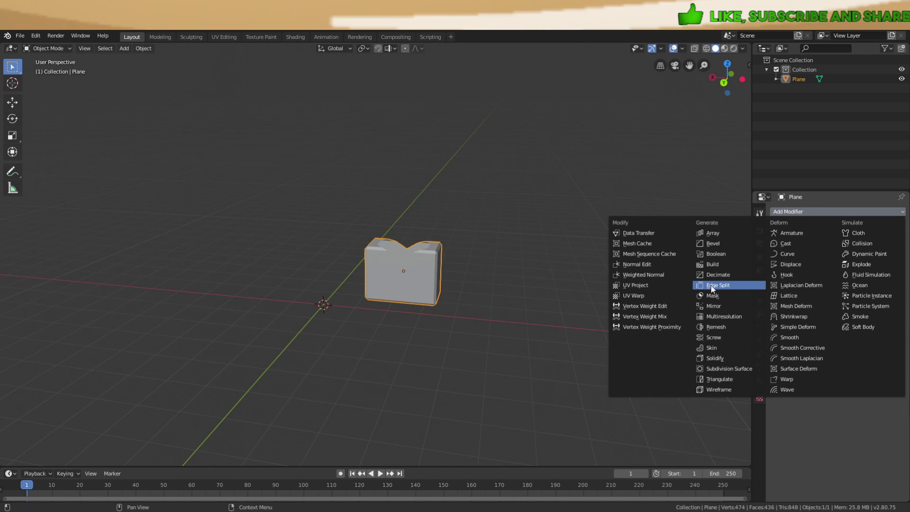
click(715, 359)
click(803, 240)
scroll(479, 230, up, 9)
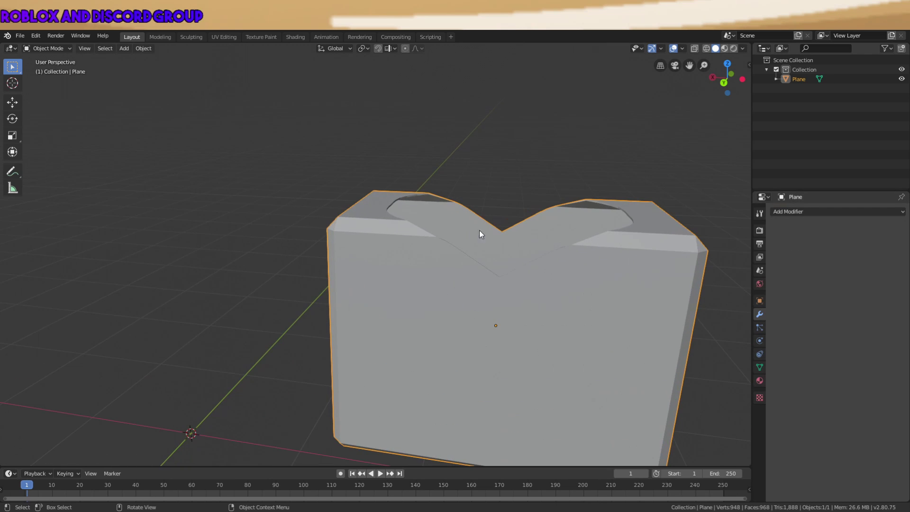
middle_drag(479, 229, 471, 227)
Shade the solidified shell smooth
click(813, 211)
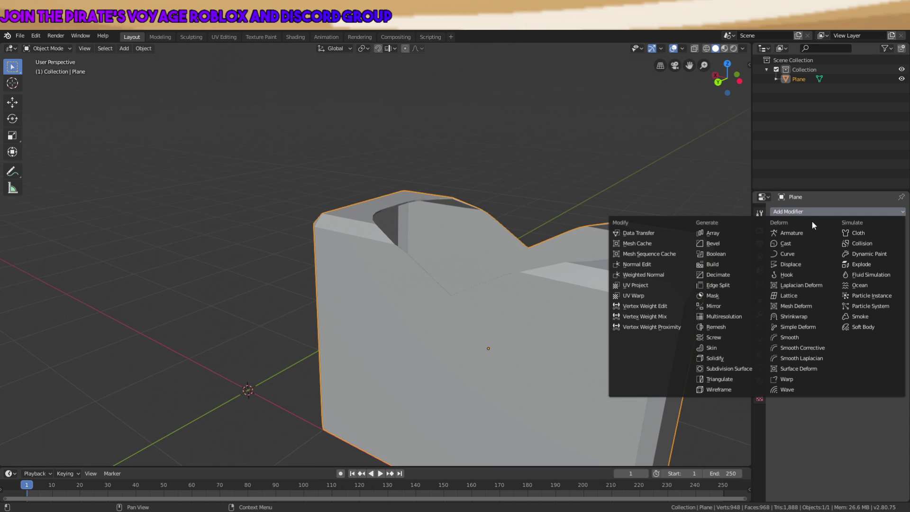
right_click(534, 303)
click(534, 303)
Add an Edge Split modifier to the shell, apply it, and check the resulting shading around the neckline
click(787, 212)
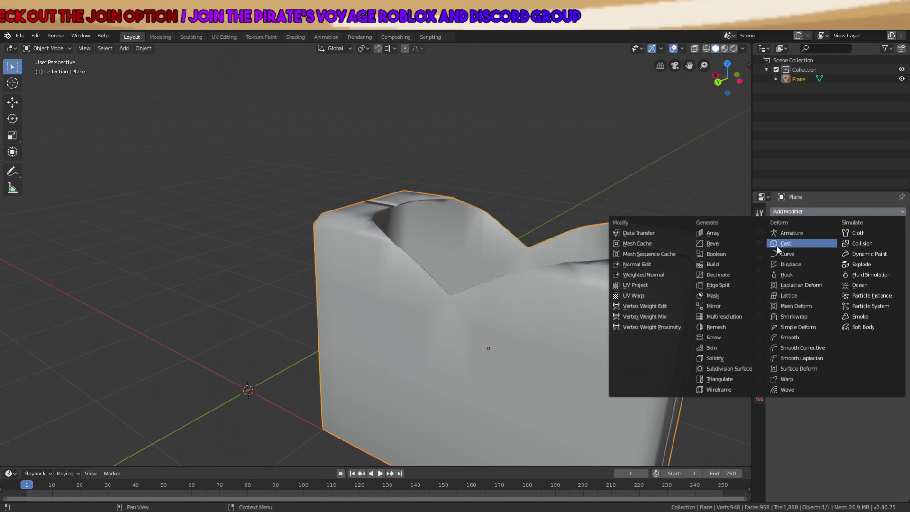
click(732, 286)
scroll(608, 233, down, 5)
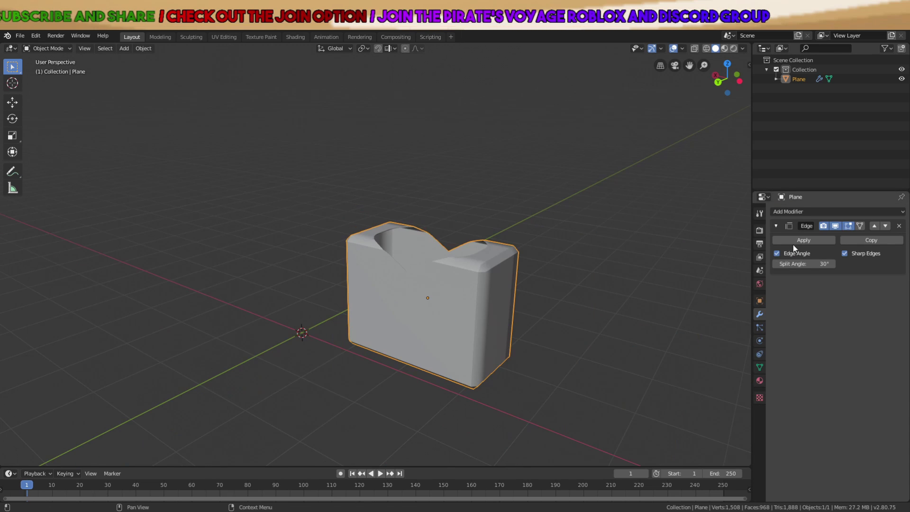
click(791, 239)
middle_drag(707, 244, 384, 295)
click(514, 215)
scroll(520, 237, up, 3)
scroll(530, 312, up, 3)
click(384, 295)
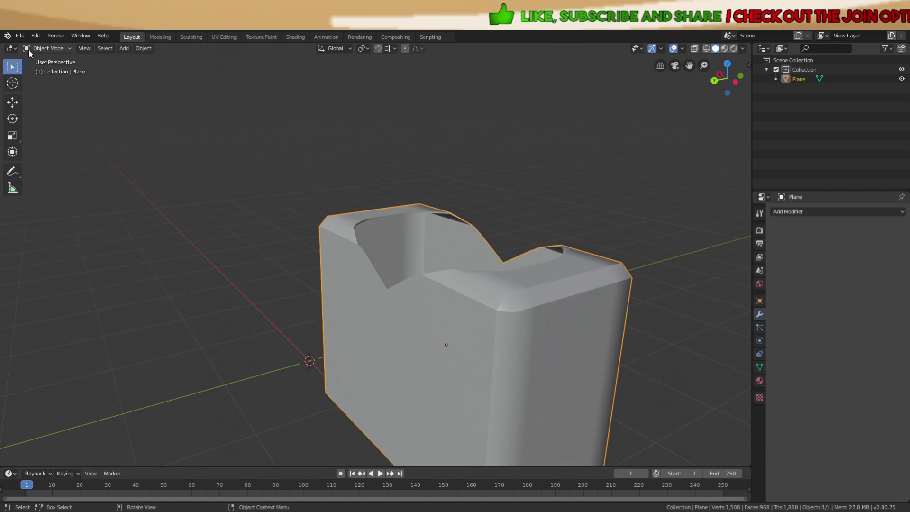
Export the finished shell as a Wavefront (.obj) file
click(20, 35)
mouse_move(56, 174)
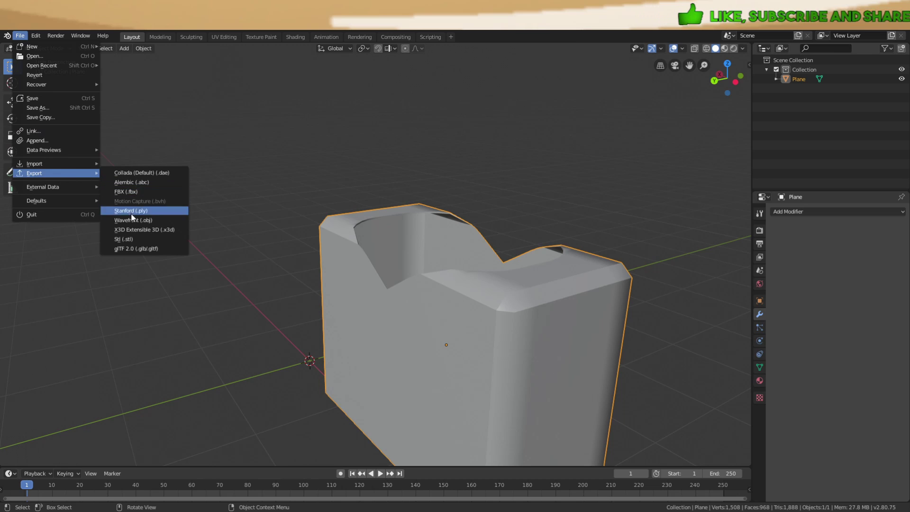
click(204, 219)
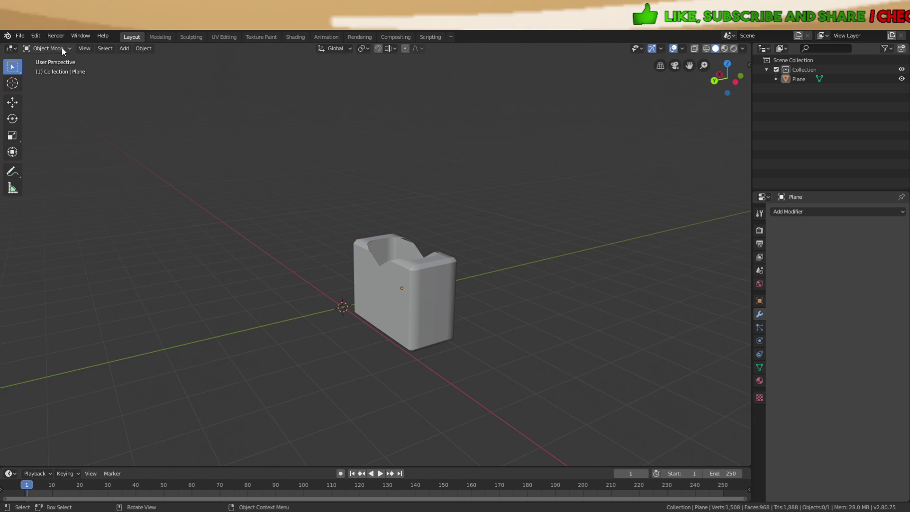
Restore the scene containing the dummy and delete the clothing shell from it
click(20, 36)
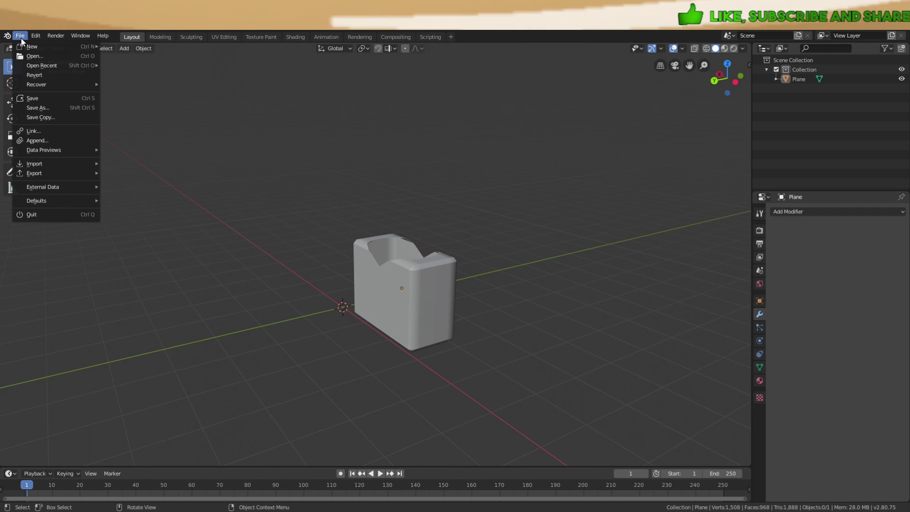
middle_drag(234, 209, 318, 209)
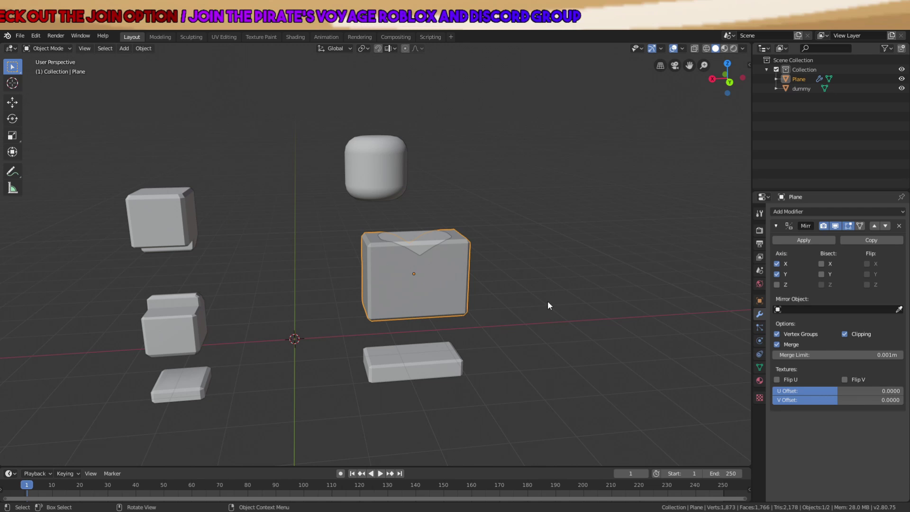
key(Delete)
click(493, 312)
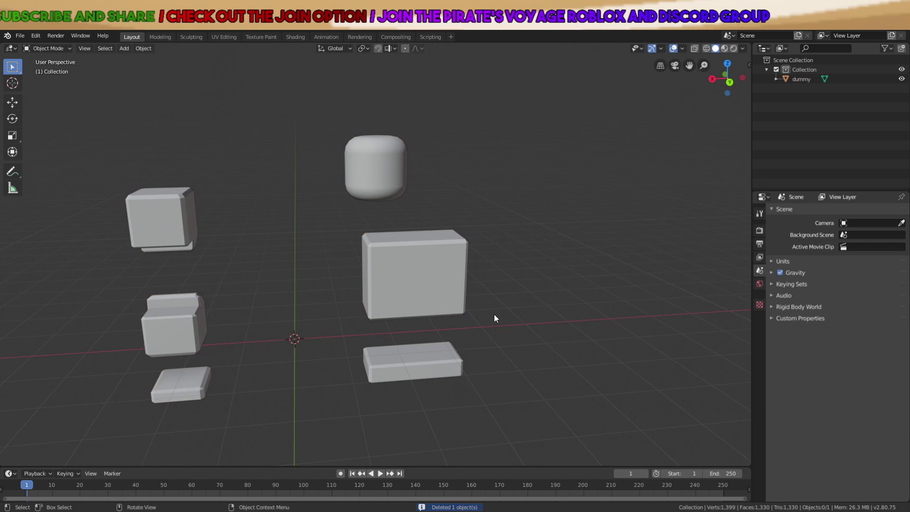
Examine the dummy's flat block below the torso from several sides, including its bevelled edges
shift+middle_drag(505, 328, 379, 289)
scroll(380, 289, up, 3)
scroll(379, 290, up, 2)
shift+middle_drag(378, 341, 403, 279)
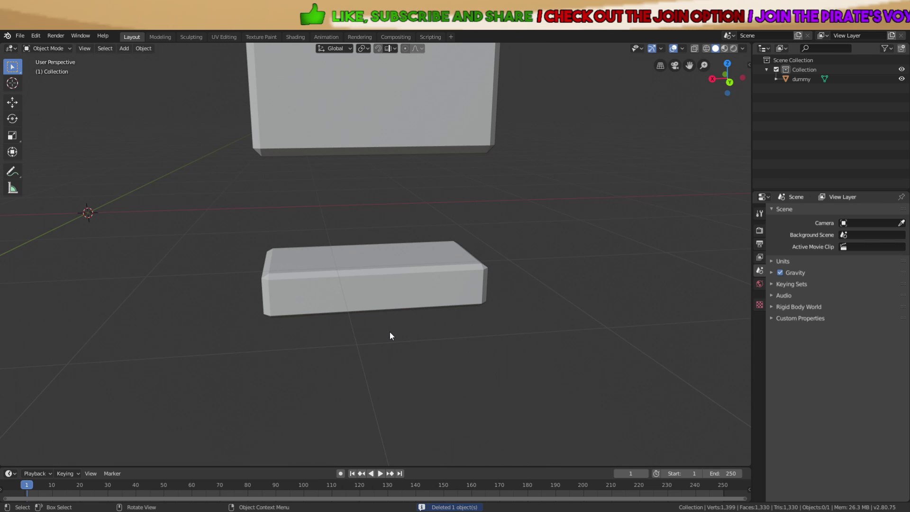
scroll(376, 319, up, 6)
middle_drag(291, 304, 443, 309)
middle_drag(372, 274, 357, 251)
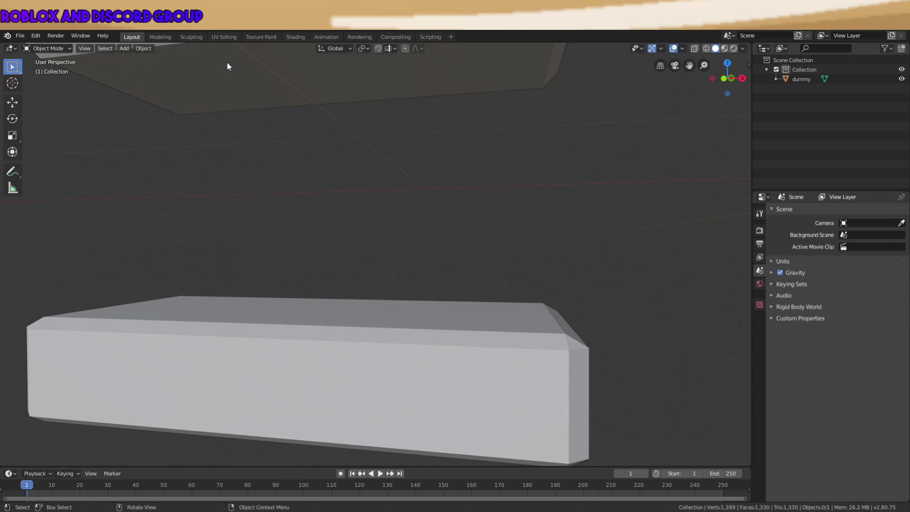
middle_drag(271, 165, 100, 210)
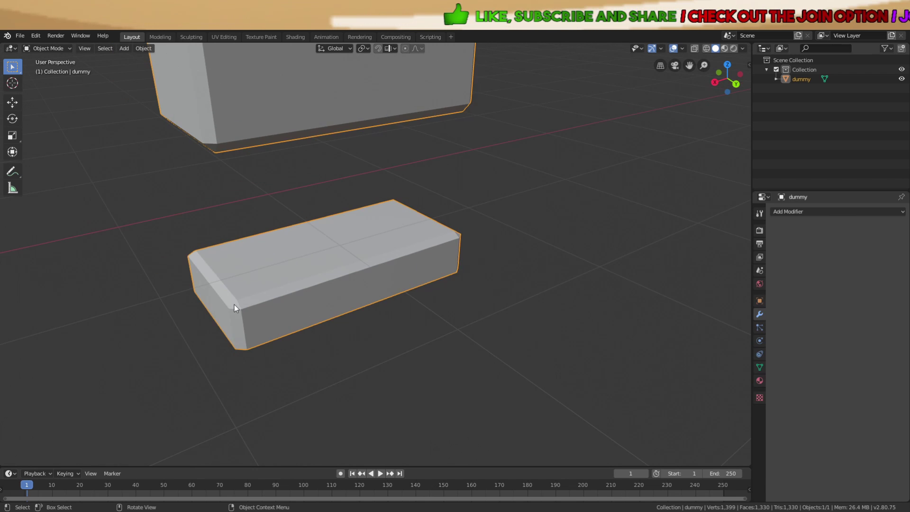
click(344, 359)
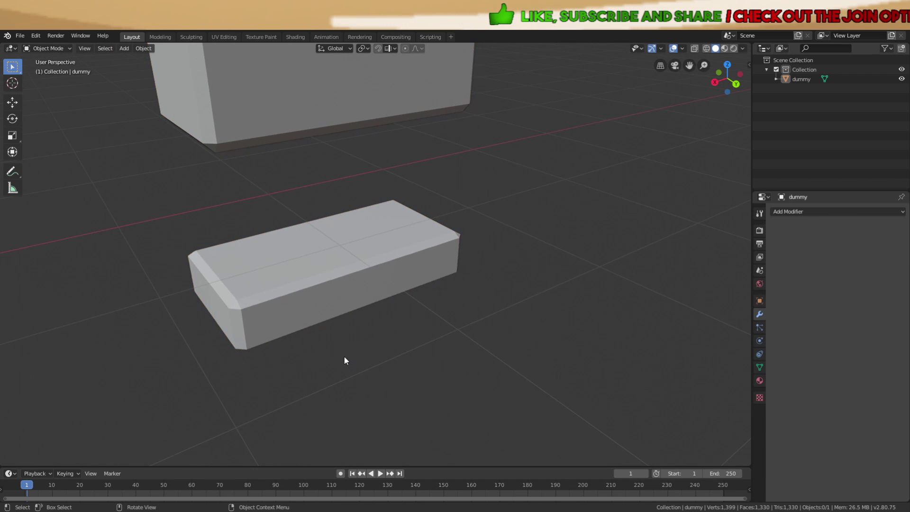
middle_drag(344, 359, 341, 340)
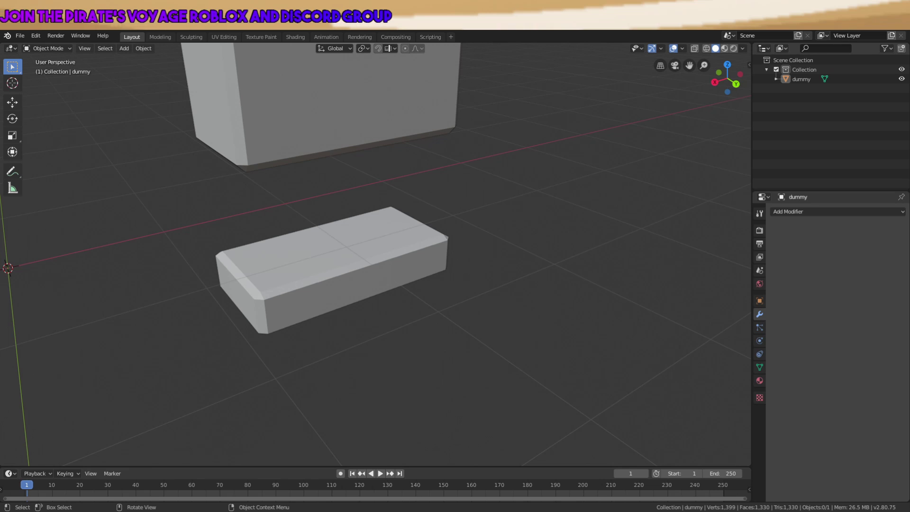
scroll(374, 256, down, 3)
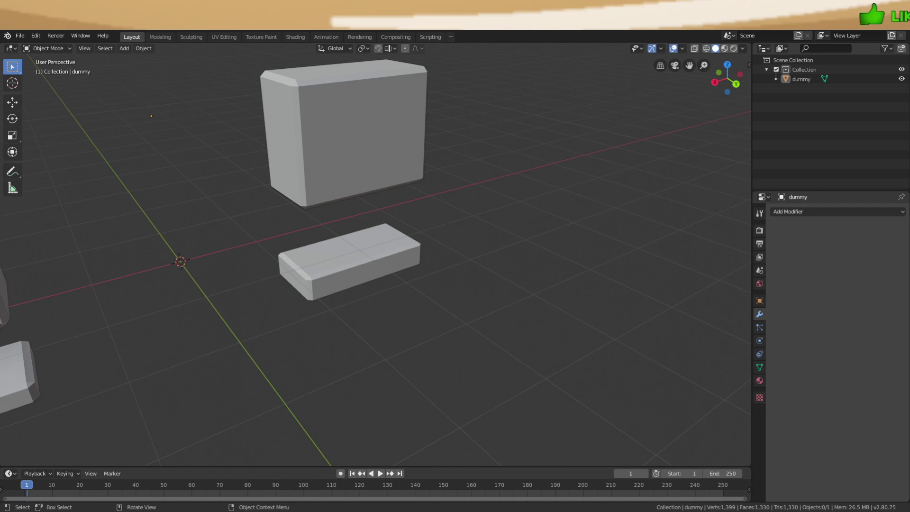
scroll(374, 256, up, 3)
Add a mesh plane and move it along X to the dummy's lower block
key(shift+a)
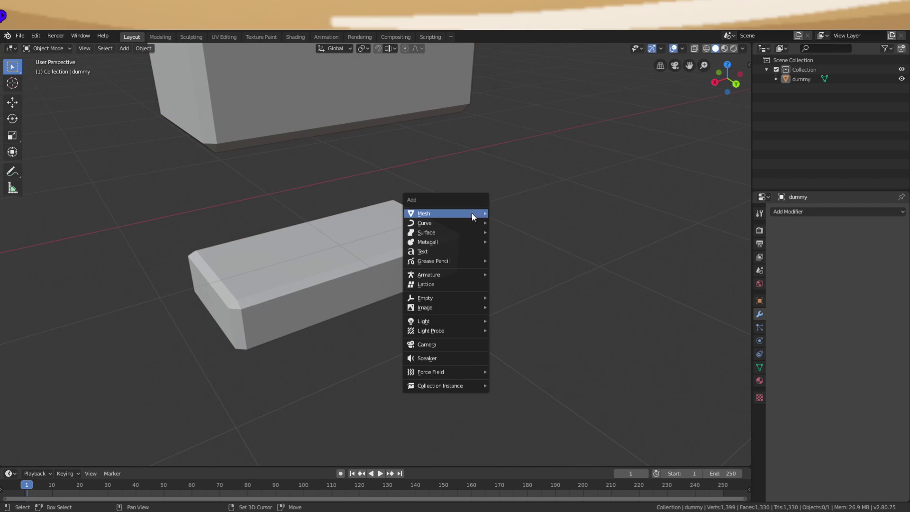
mouse_move(471, 213)
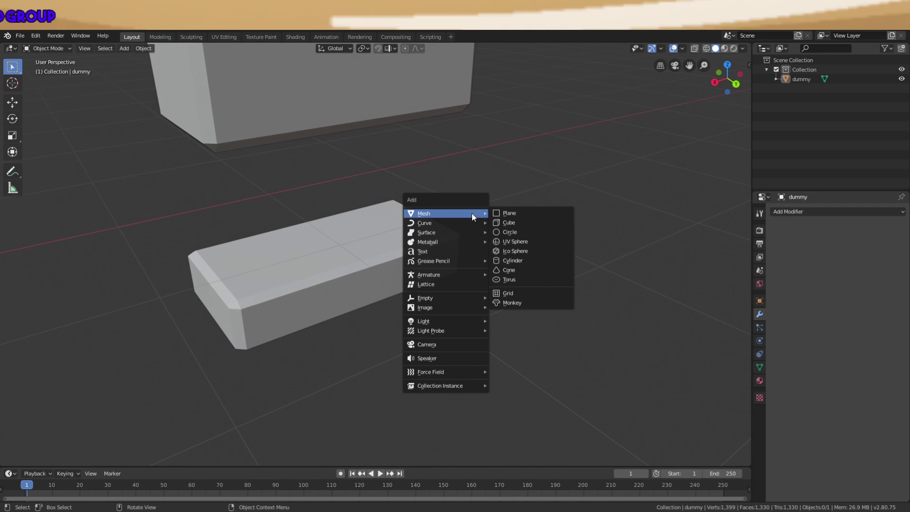
click(496, 214)
scroll(433, 242, down, 3)
middle_drag(391, 244, 366, 278)
scroll(440, 254, down, 2)
key(g)
key(x)
click(448, 213)
scroll(474, 216, up, 5)
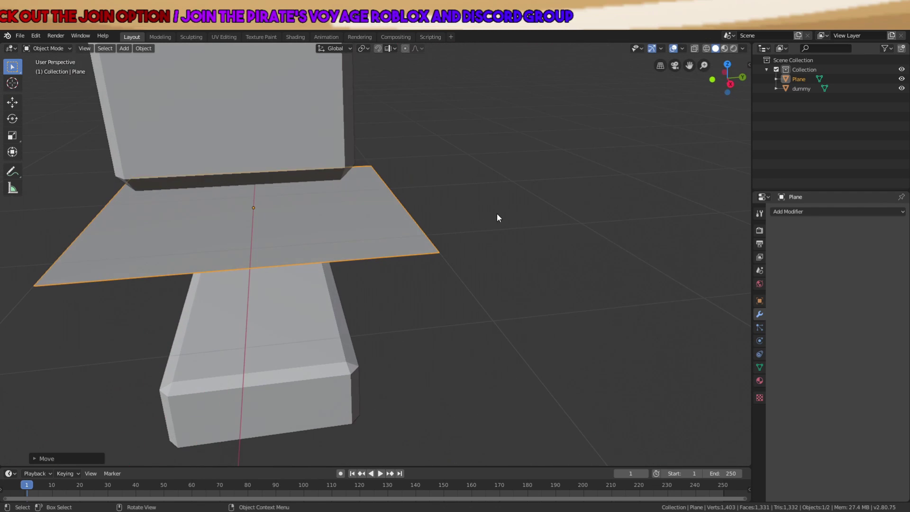
Scale the plane down along Y so it is narrower than the lower block
key(s)
key(x)
click(332, 219)
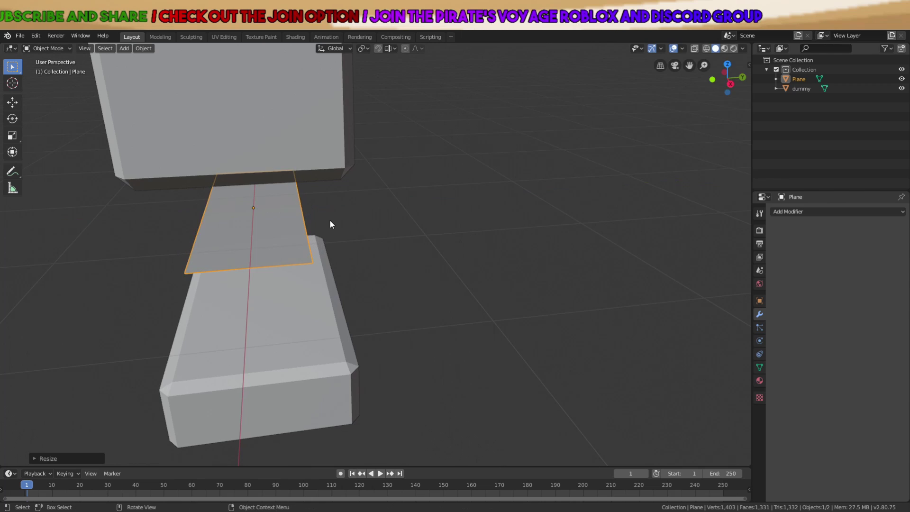
Lower the plane about 0.5 m along Z onto the top of the dummy's lower block
middle_drag(329, 220, 457, 203)
key(g)
key(z)
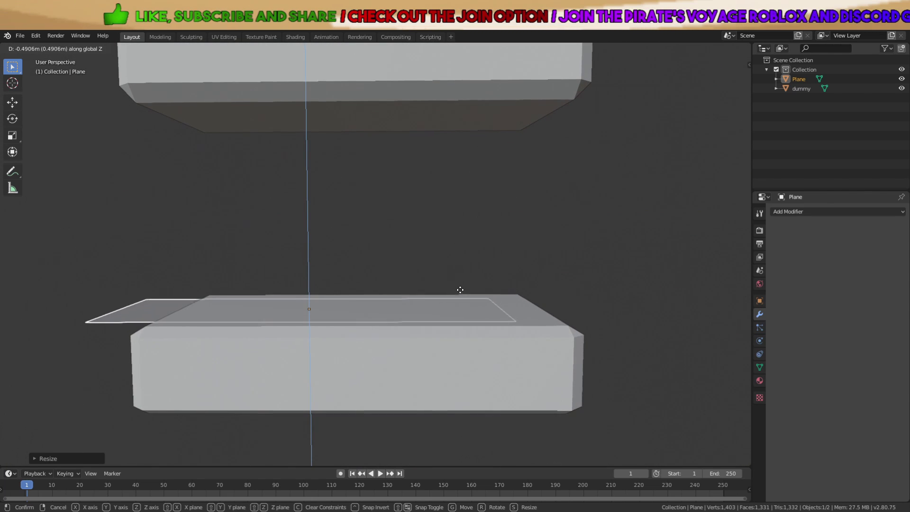
click(462, 286)
middle_drag(461, 283, 461, 323)
key(h)
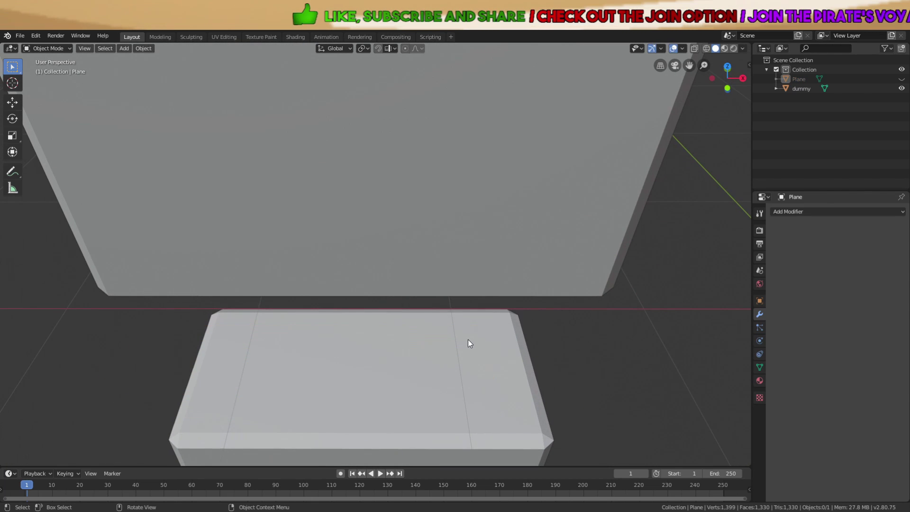
key(alt+h)
Move the plane about 0.24 m along X to line it up with the lower block's side
key(g)
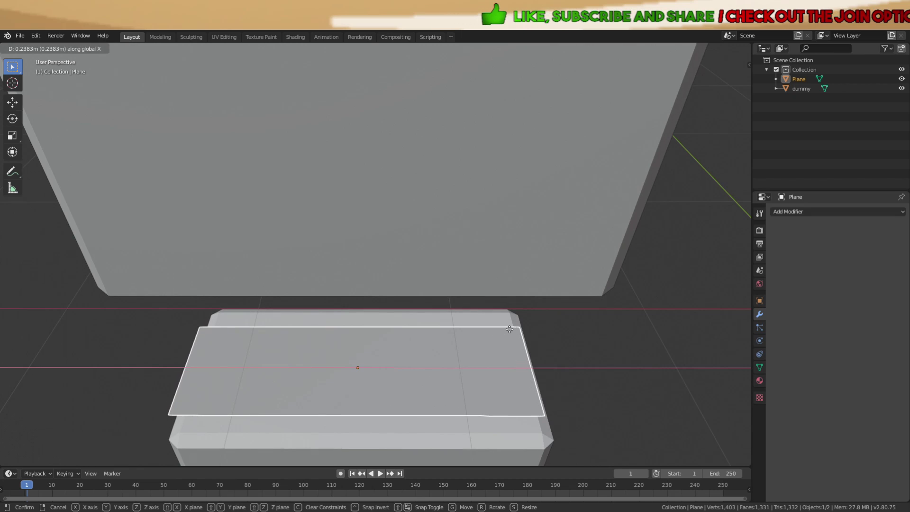
click(535, 348)
key(a)
click(510, 351)
In Edit Mode, move the plane's +X end edge along X to the bevel at the lower block's end
key(Tab)
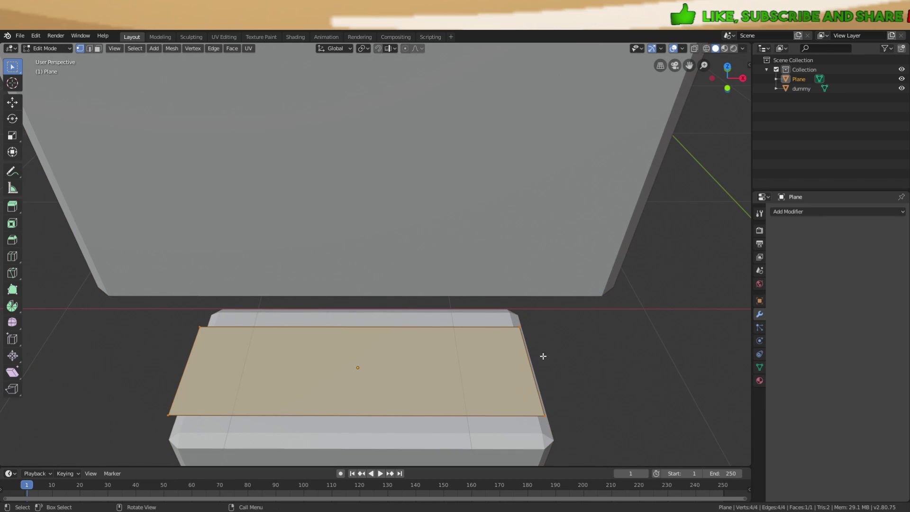
click(543, 356)
shift+middle_drag(543, 355, 510, 252)
scroll(510, 252, up, 2)
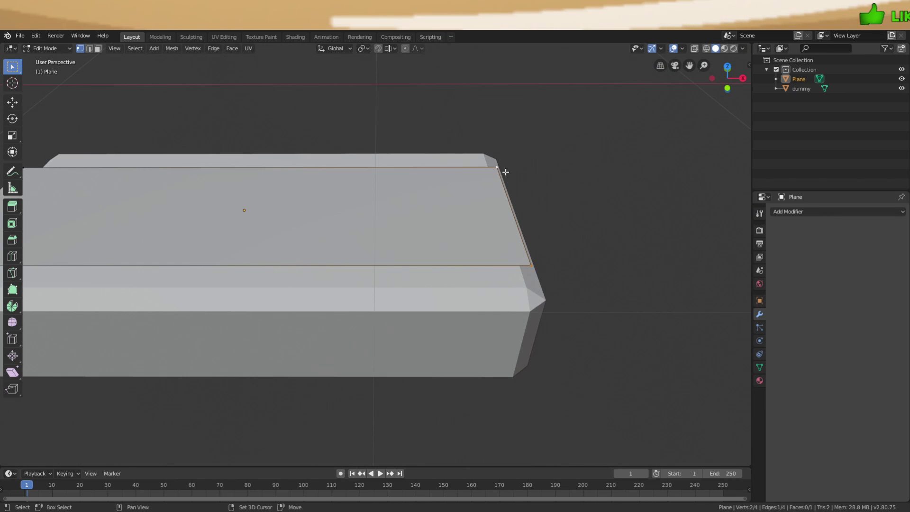
scroll(557, 235, down, 1)
scroll(568, 235, up, 2)
middle_drag(567, 236, 365, 210)
key(g)
key(x)
click(474, 209)
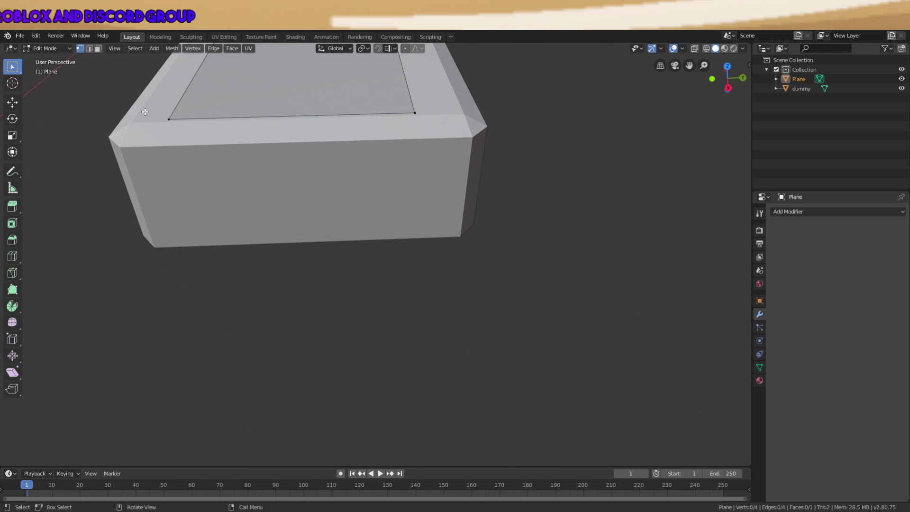
Move the plane's -Y corner vertex at the +X end outward along Y to the block's bevelled corner
middle_drag(200, 126, 428, 242)
scroll(431, 209, up, 2)
key(g)
key(y)
click(374, 213)
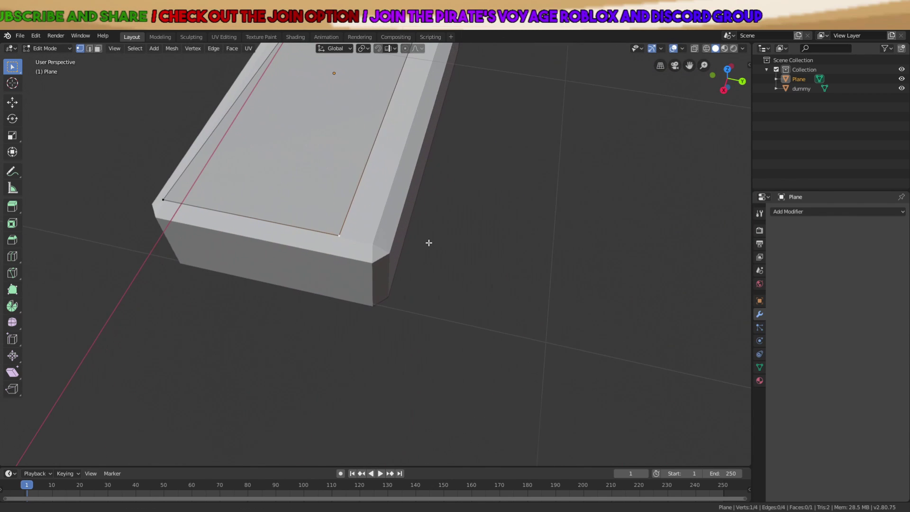
Move the plane's +Y corner vertex at the +X end about 0.13 m along Y to the block's bevel and select the whole plane
scroll(476, 221, up, 2)
middle_drag(476, 221, 492, 238)
key(g)
key(y)
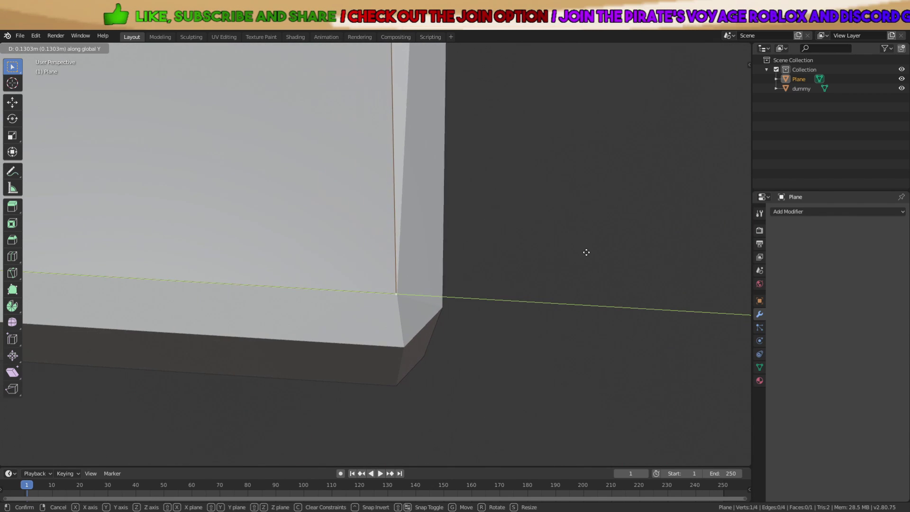
click(586, 254)
scroll(564, 232, down, 3)
key(g)
key(y)
click(552, 217)
scroll(555, 212, down, 2)
key(a)
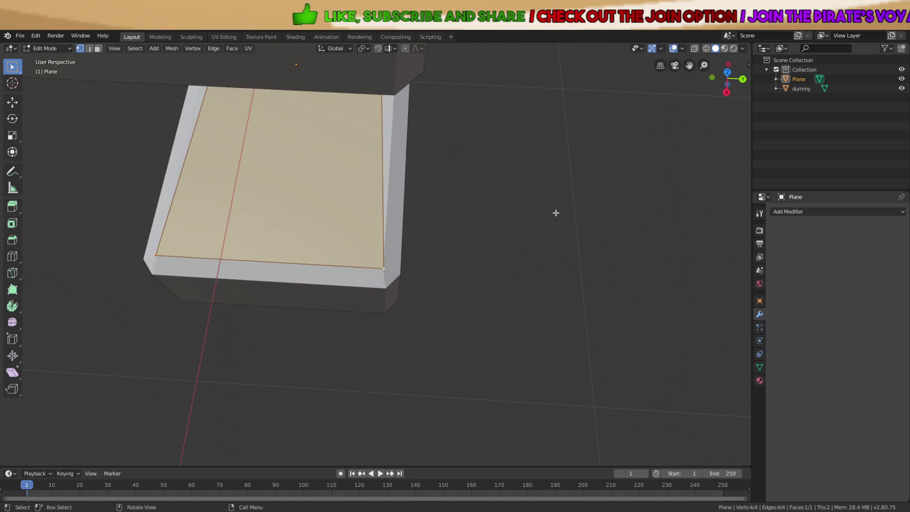
Move the plane's +Y corner vertex at the -X end outward along Y to the lower block's bevelled corner
key(a)
middle_drag(555, 211, 425, 271)
scroll(368, 173, down, 3)
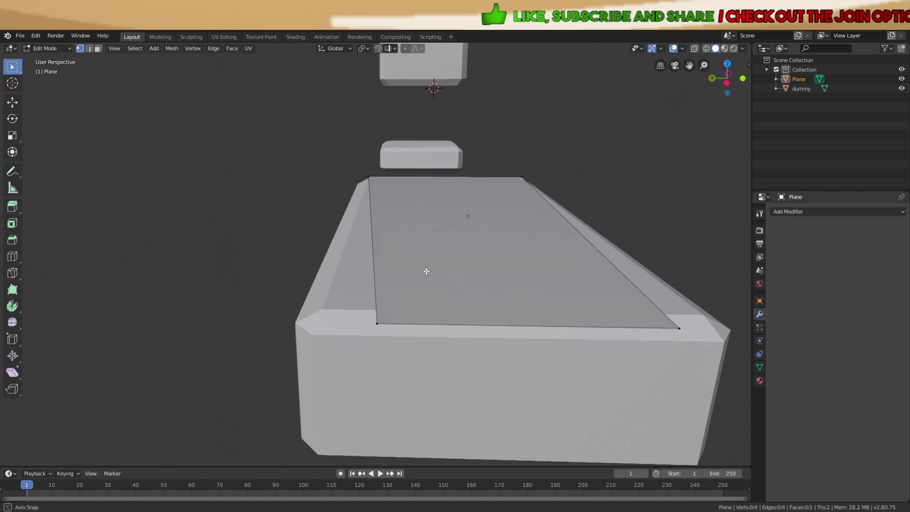
scroll(400, 327, up, 2)
middle_drag(579, 313, 601, 288)
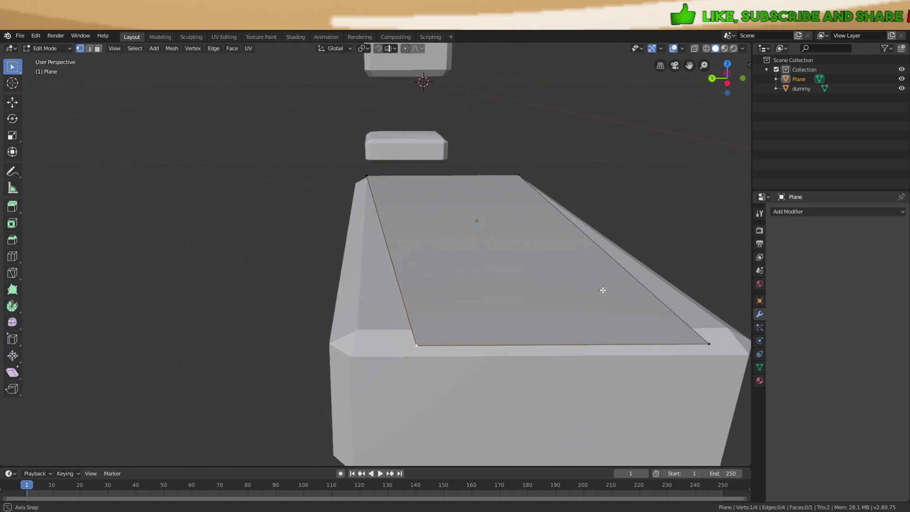
key(g)
key(y)
click(543, 301)
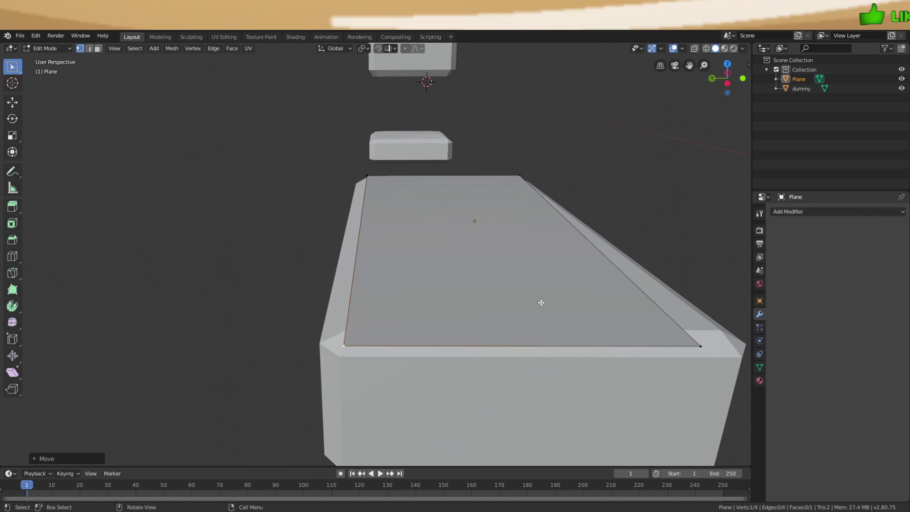
Move the plane's -Y corner vertex at the -X end outward along Y to the bevel on the block's long side
middle_drag(541, 301, 436, 265)
key(g)
click(554, 294)
scroll(485, 216, up, 4)
scroll(487, 226, down, 2)
key(y)
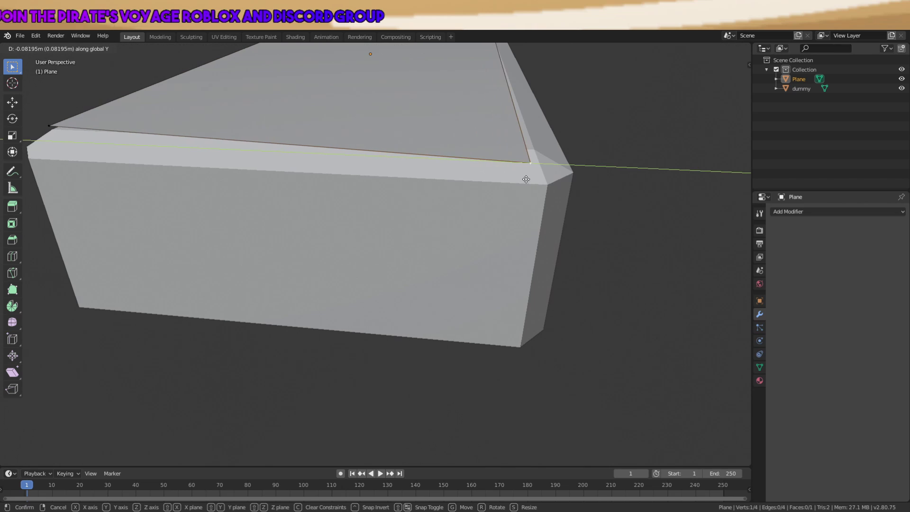
click(541, 185)
Move the same -X, -Y corner vertex about 0.09 m along X to meet the block's bevelled corner
middle_drag(541, 185, 469, 209)
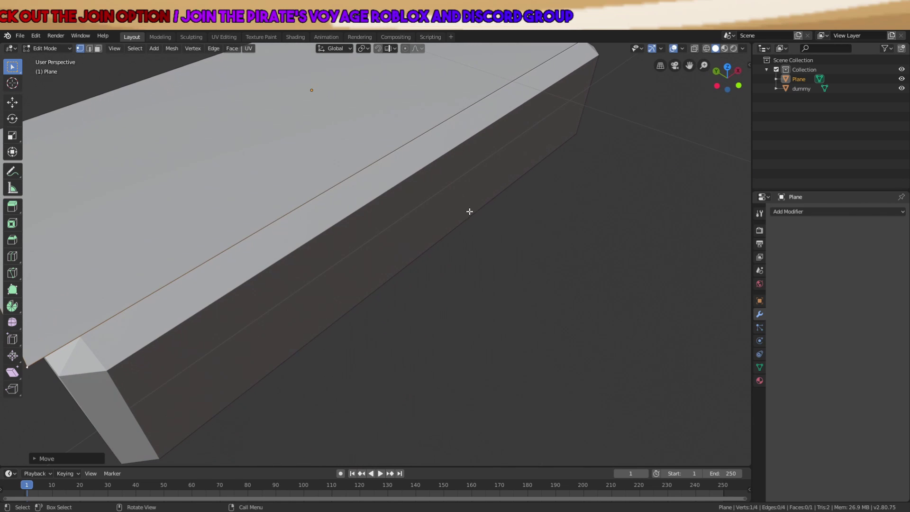
key(g)
key(x)
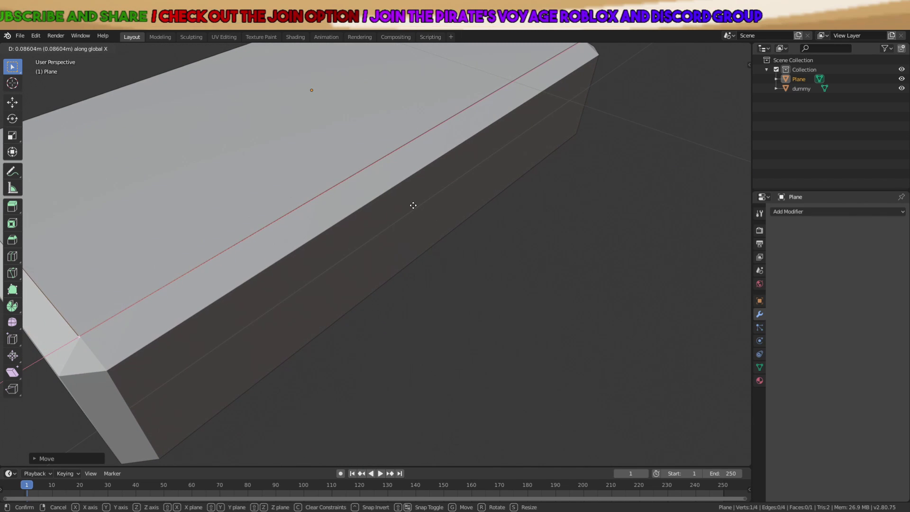
click(412, 203)
middle_drag(412, 204, 504, 201)
Examine how the plane's corners and edges fit the lower block's bevelled top face in Edit Mode and Object Mode
key(a)
scroll(504, 199, down, 5)
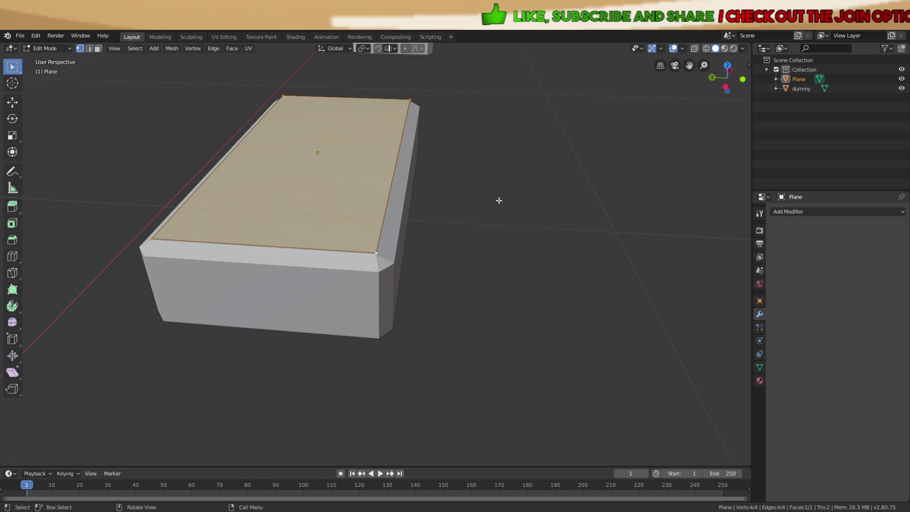
scroll(446, 195, up, 5)
key(alt+a)
key(a)
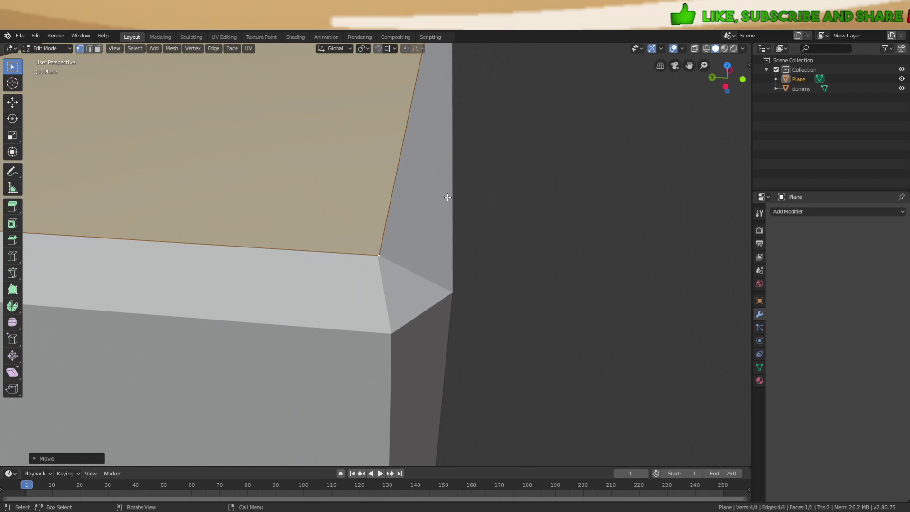
key(alt+a)
scroll(440, 198, down, 5)
key(Tab)
middle_drag(431, 201, 451, 205)
key(alt+a)
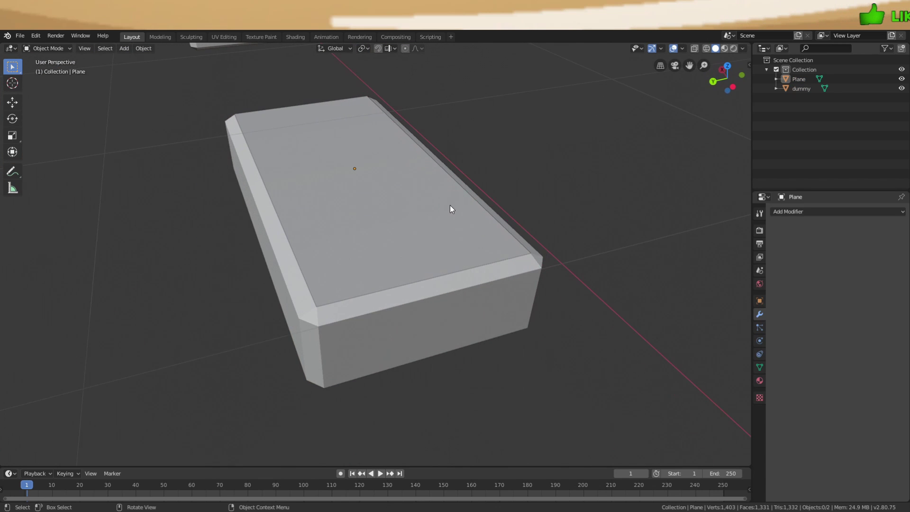
scroll(450, 205, up, 8)
scroll(435, 214, down, 8)
middle_drag(527, 209, 504, 220)
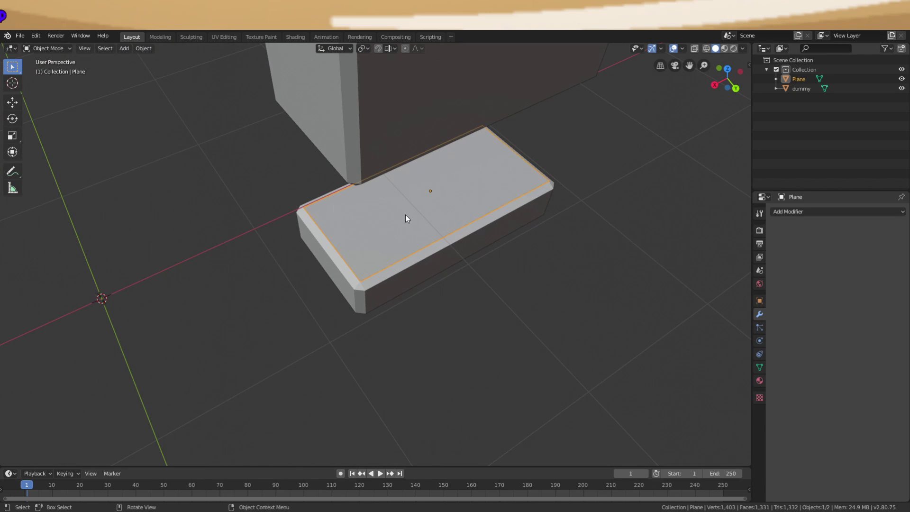
In Edit Mode, extrude the plane's +Y long edge outward along Y and fit it to the lower edge of the block's bevel
key(Tab)
scroll(420, 271, up, 2)
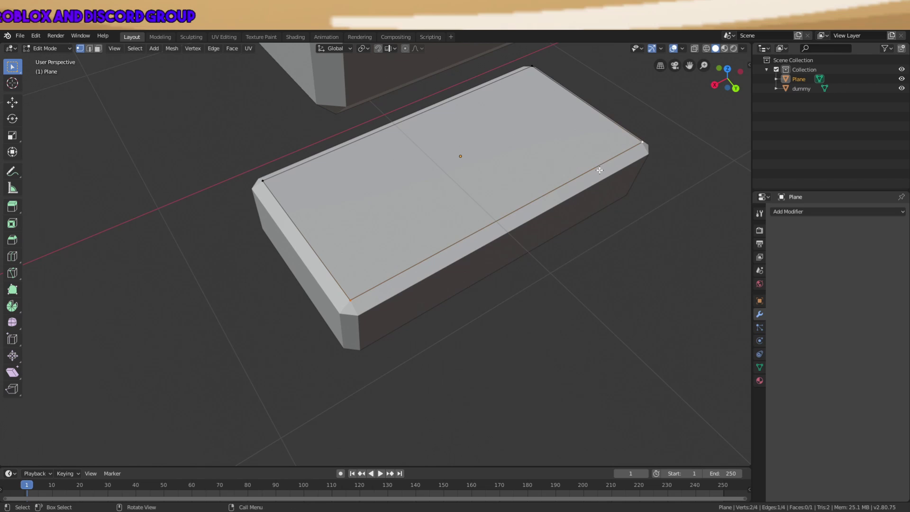
middle_drag(600, 171, 617, 162)
scroll(488, 183, up, 3)
middle_drag(488, 183, 519, 138)
key(e)
key(y)
click(528, 152)
key(g)
key(y)
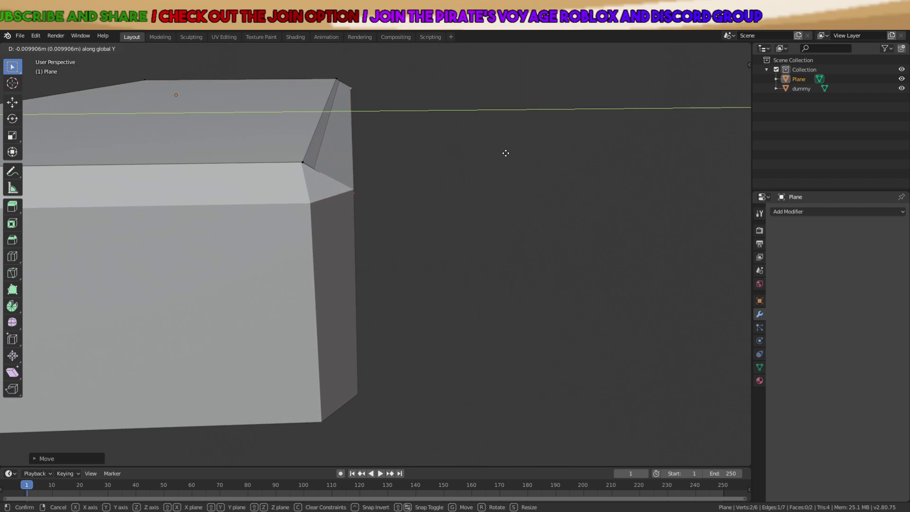
click(503, 148)
Try to extrude the +Y bevel strip's outer edge down along Z over the block's side
mouse_move(502, 148)
middle_down()
mouse_move(482, 141)
mouse_move(496, 144)
middle_up()
key(g)
key(y)
key(z)
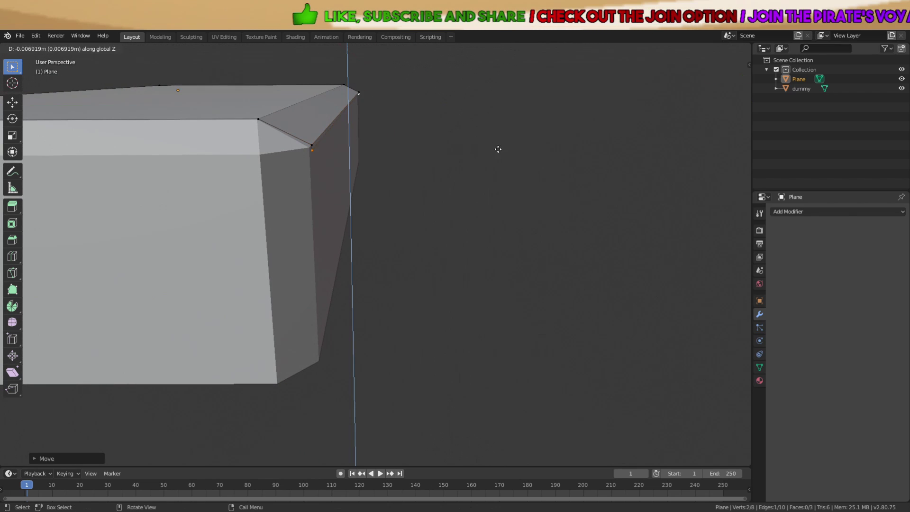
click(504, 243)
key(a)
middle_drag(411, 177, 374, 168)
Undo the downward extrusion over the block's +Y side
key(alt+a)
key(ctrl+z)
key(ctrl+z)
key(ctrl+z)
key(ctrl+z)
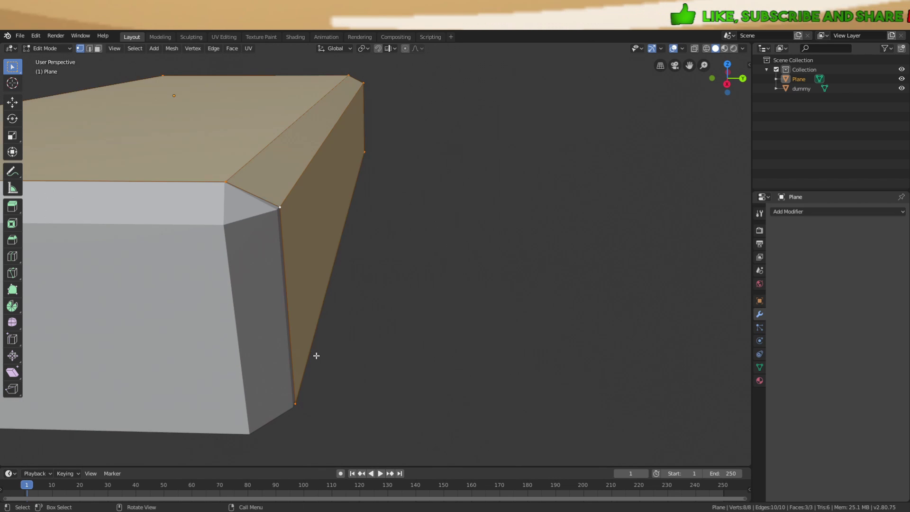
Nudge the +Y bevel strip's outer edge slightly along Z and Y to line up with the block's bevel corner
scroll(421, 141, up, 2)
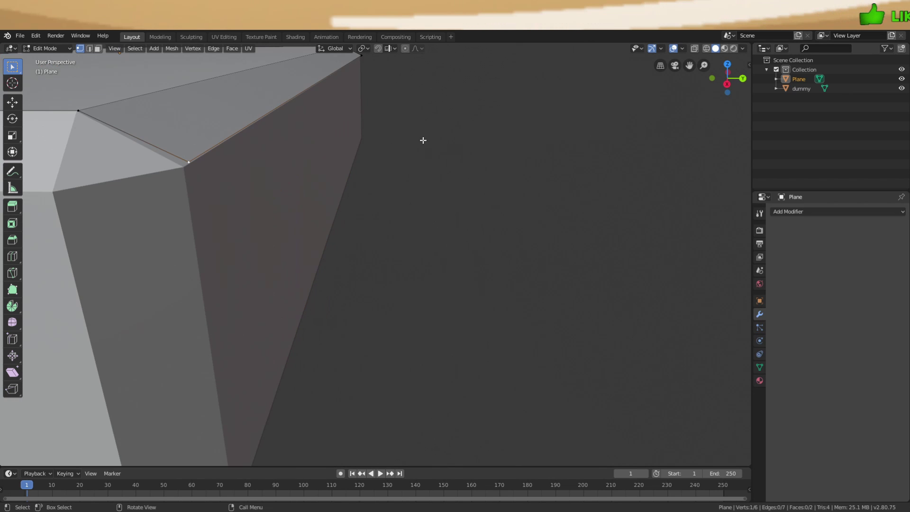
middle_drag(430, 138, 440, 138)
key(a)
key(alt+a)
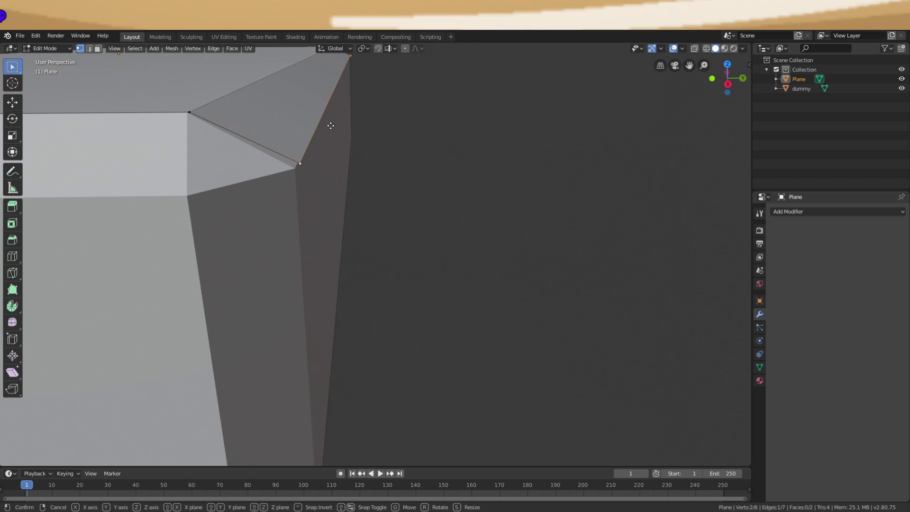
click(329, 128)
key(g)
key(z)
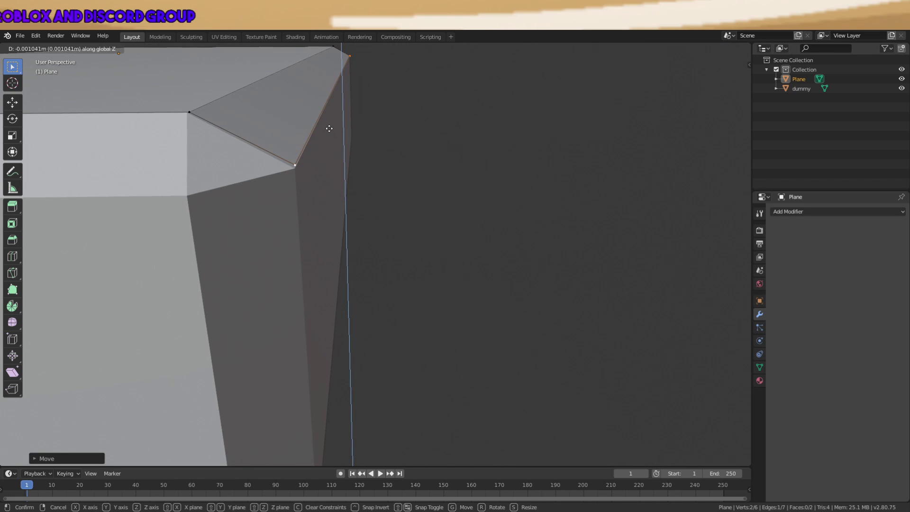
click(330, 130)
key(g)
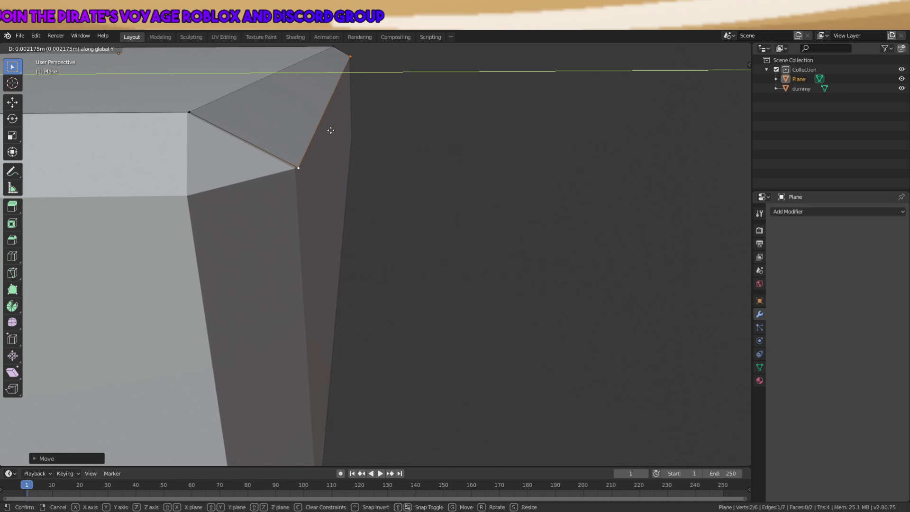
click(330, 131)
Select the plane's +X end edge and extrude it outward along X over the block's bevel
scroll(339, 129, down, 10)
key(a)
key(a)
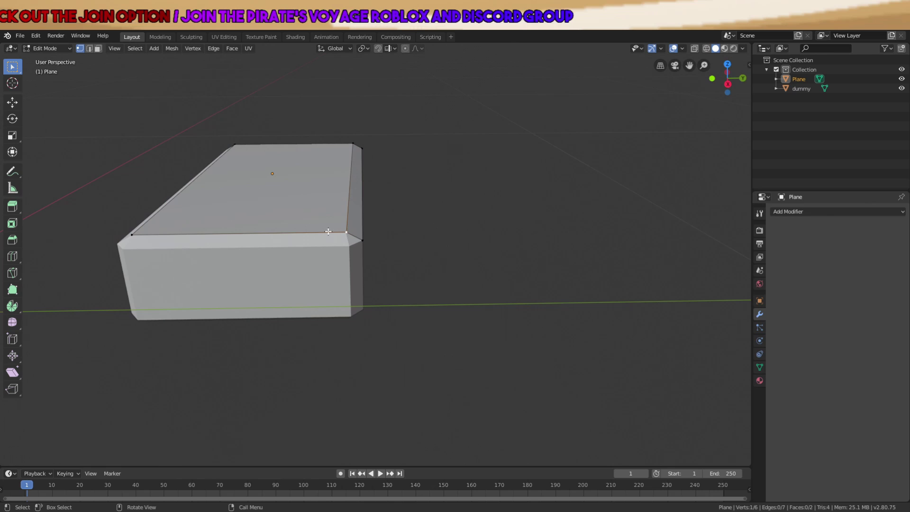
middle_drag(328, 232, 246, 243)
middle_drag(353, 215, 431, 209)
scroll(545, 199, up, 3)
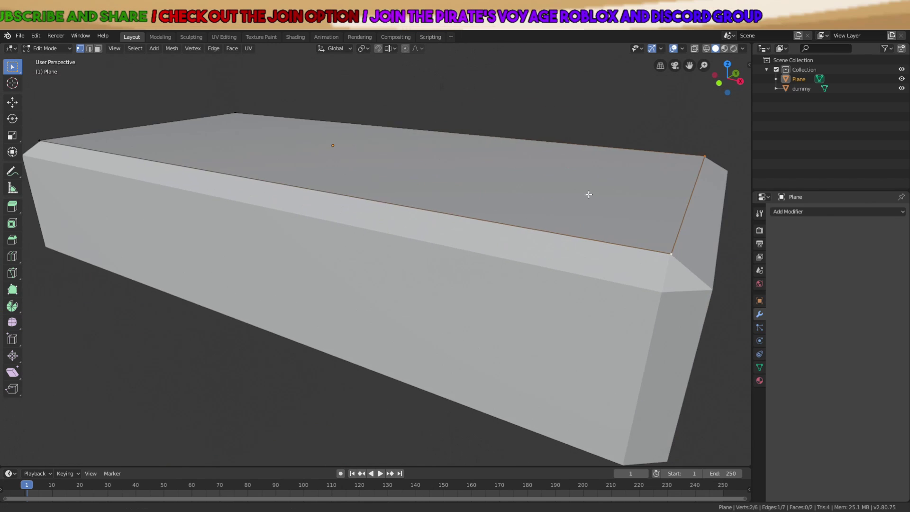
scroll(522, 175, up, 3)
scroll(503, 171, down, 3)
middle_drag(599, 167, 499, 180)
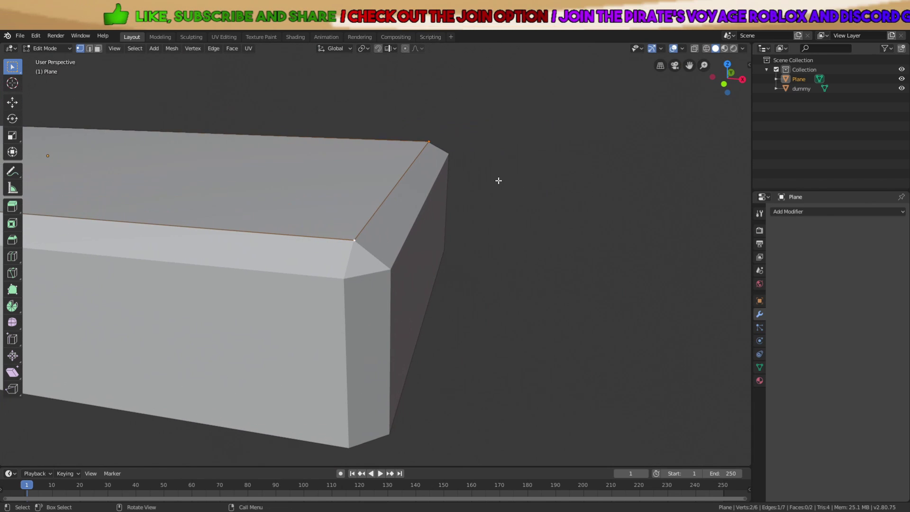
key(e)
key(x)
click(520, 189)
Lower the extruded +X end edge along Z and adjust it along X to match the bevel's outer edge
key(g)
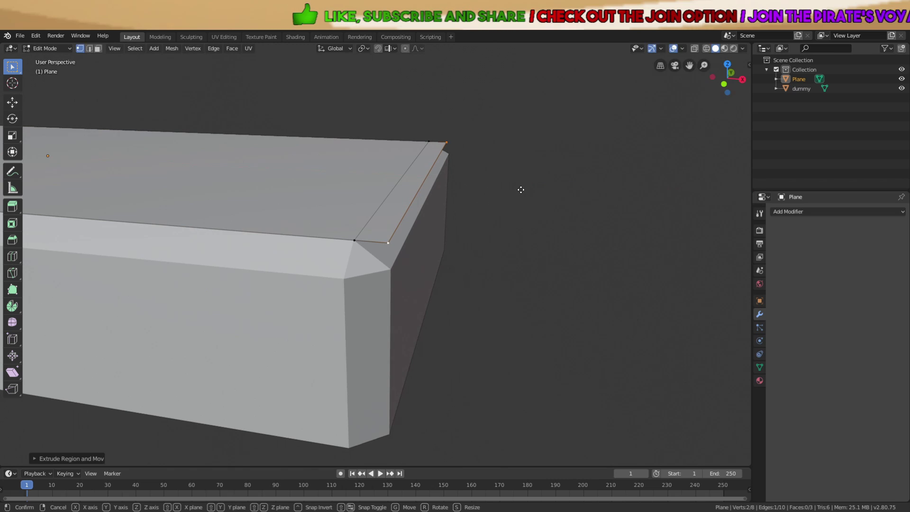
key(z)
click(524, 206)
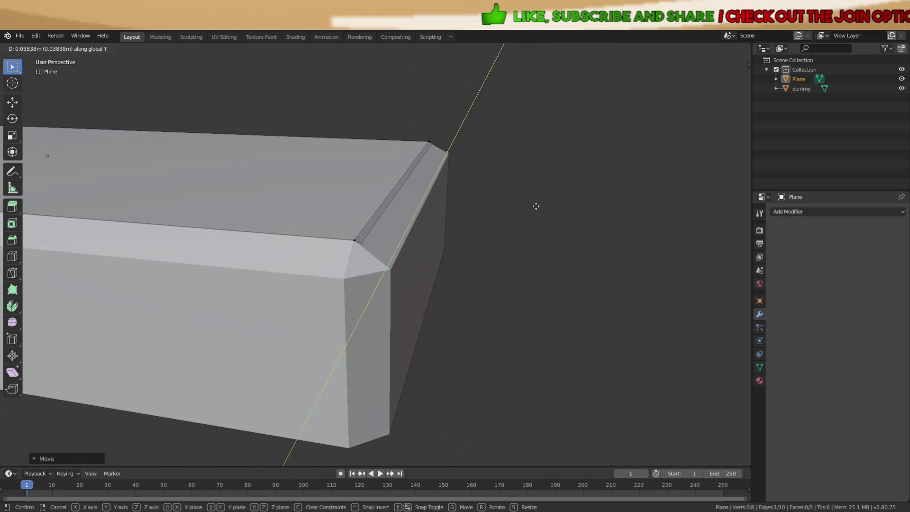
key(x)
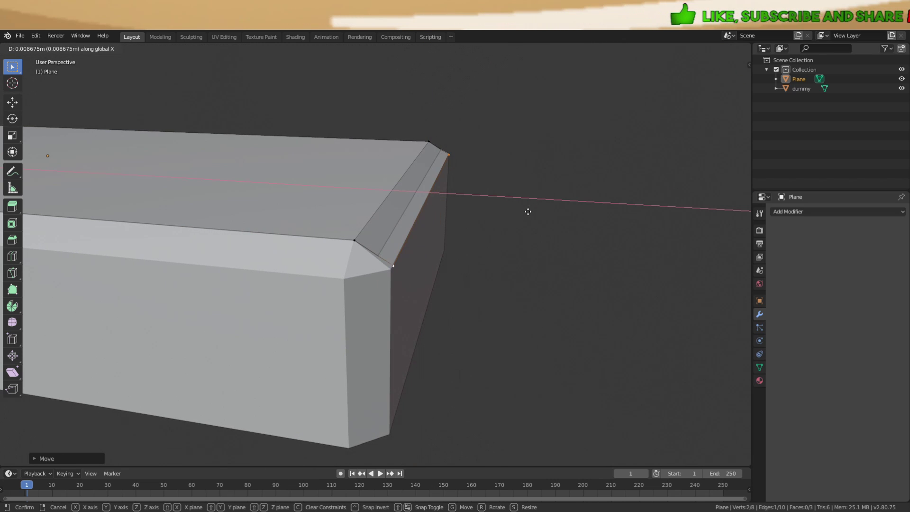
click(528, 212)
mouse_move(528, 209)
middle_down()
mouse_move(500, 209)
mouse_move(532, 207)
middle_up()
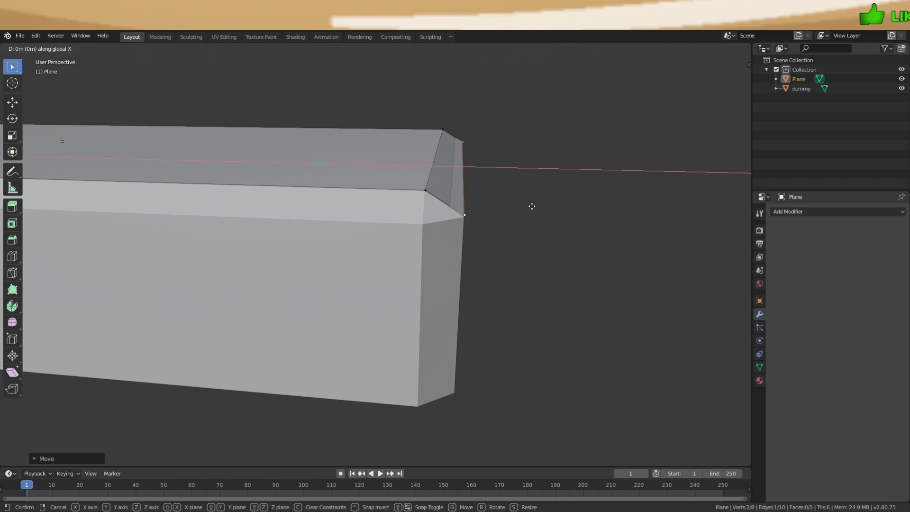
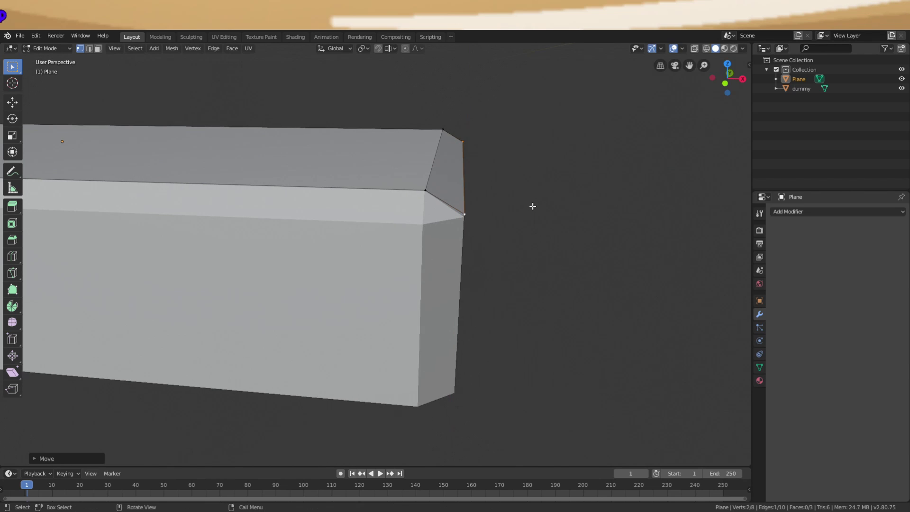
Move the +X end strip's outer vertex at the +Y side along Y to the block's corner and fill the triangular corner gap
key(a)
middle_drag(533, 206, 446, 216)
mouse_move(272, 219)
middle_down()
mouse_move(397, 209)
mouse_move(274, 226)
middle_up()
key(g)
key(y)
click(376, 215)
key(alt+a)
click(274, 226)
key(g)
key(y)
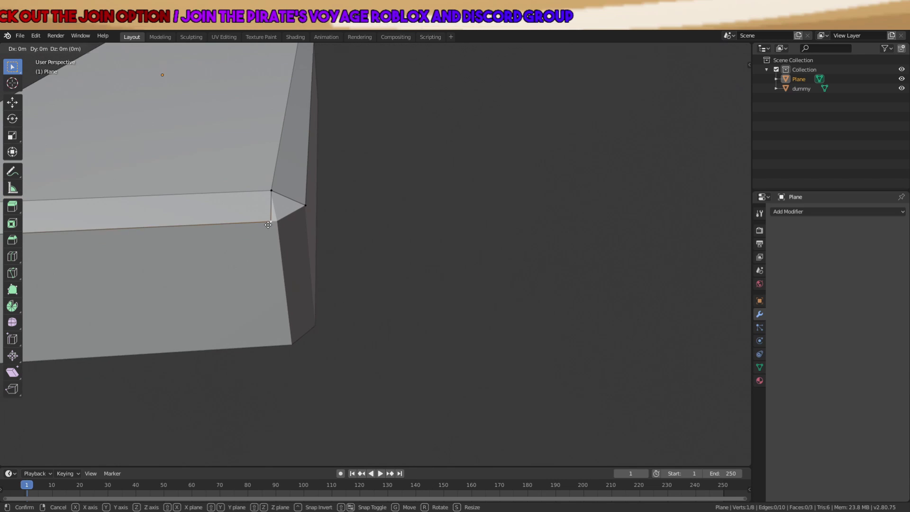
click(282, 222)
ctrl+middle_drag(282, 222, 432, 195)
Extrude the plane's -Y long edge outward along Y over the block's bevel
alt+click(198, 194)
key(e)
key(x)
key(y)
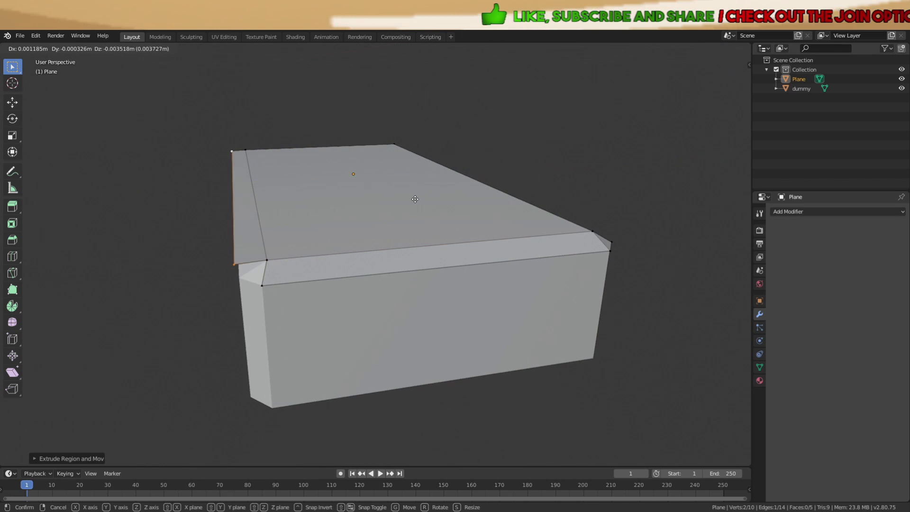
click(416, 207)
Adjust the extruded -Y edge along Y and Z to line up with the outer edge of the block's bevel
scroll(425, 218, up, 3)
middle_drag(425, 219, 513, 216)
key(g)
key(y)
click(429, 194)
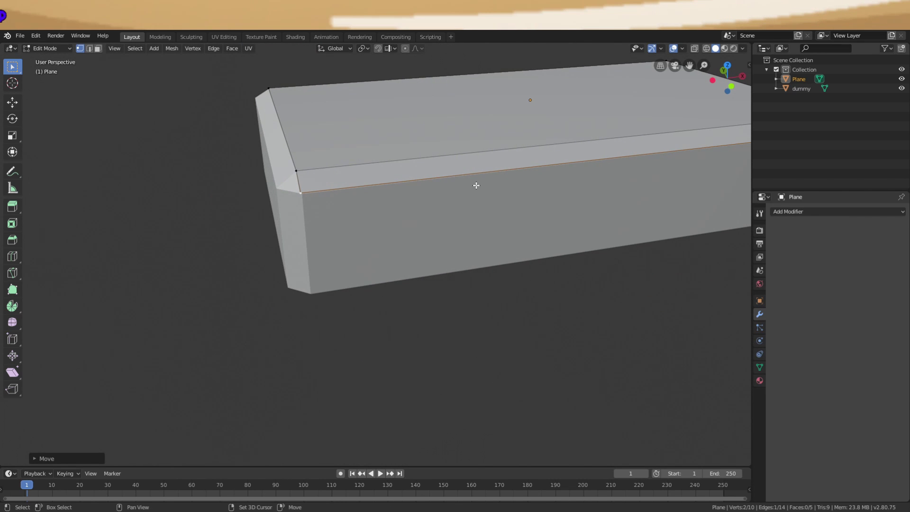
scroll(498, 218, up, 2)
key(z)
click(495, 215)
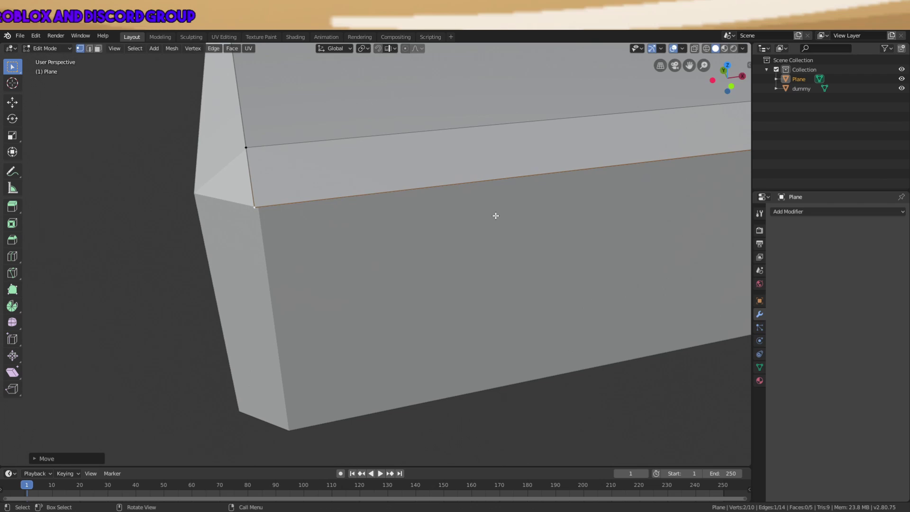
click(495, 216)
Fill the triangular gap between the -Y and +X bevel strips with a face
scroll(400, 215, down, 5)
middle_drag(464, 202, 509, 192)
key(Tab)
scroll(644, 247, down, 3)
middle_drag(643, 246, 555, 317)
key(Tab)
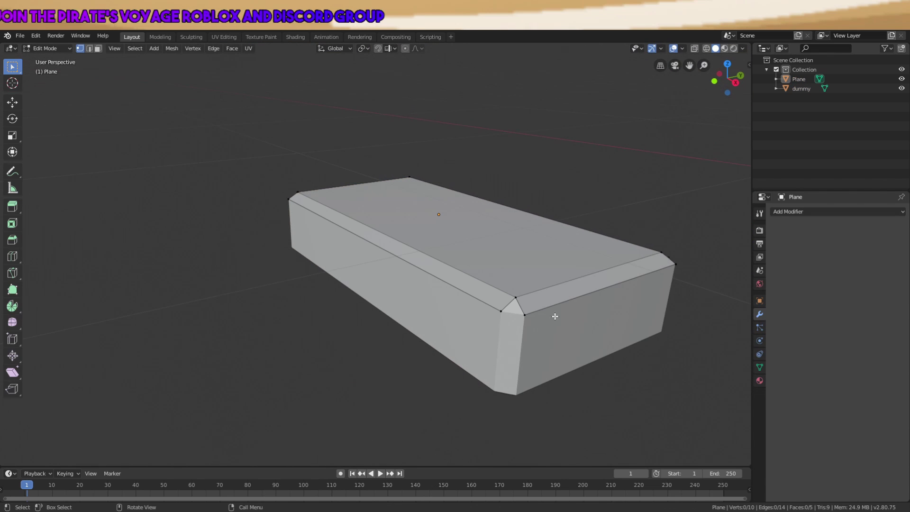
ctrl+click(501, 312)
key(f)
key(alt+a)
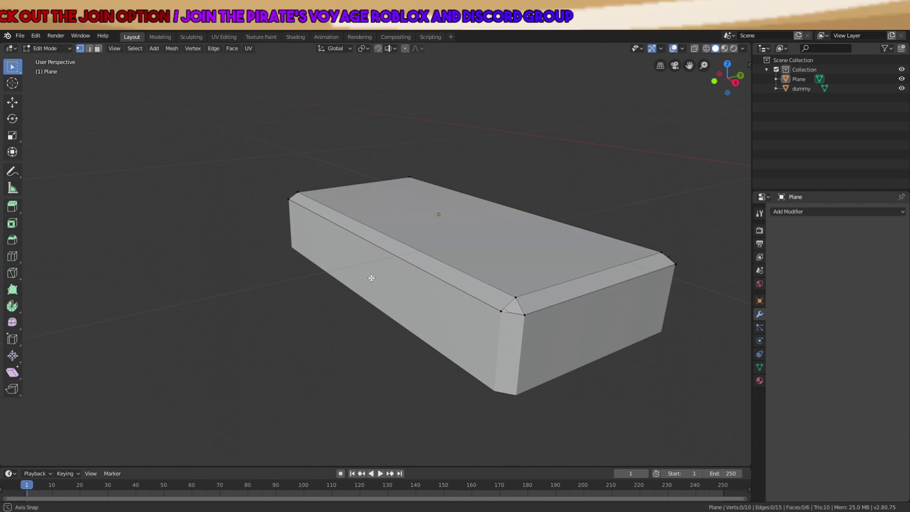
Move the -Y strip's outer vertex at the +X end about 0.0008 m along X onto the block's corner
scroll(467, 288, up, 4)
click(561, 330)
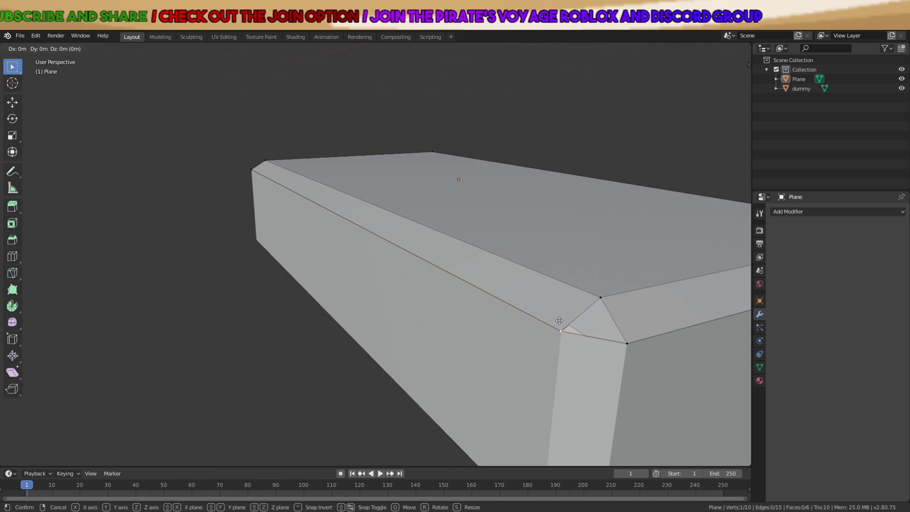
key(g)
key(x)
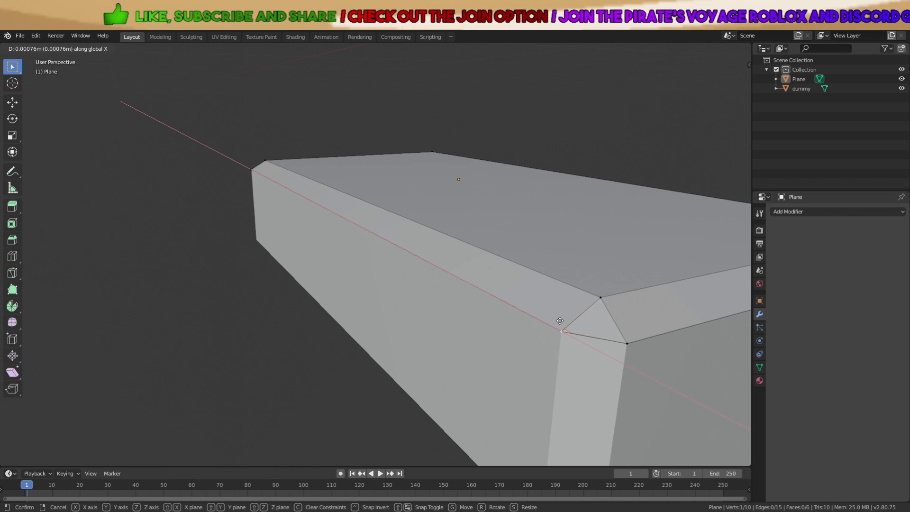
click(560, 321)
click(560, 321)
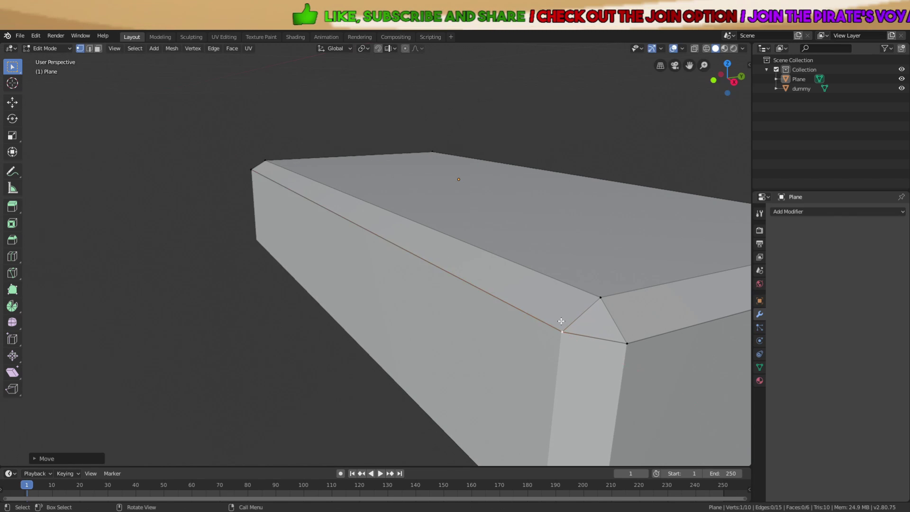
Extrude the plane's -X short edge outward over the block's bevel and lower it about 0.034 m along Z
scroll(550, 318, down, 5)
key(Tab)
key(alt+a)
middle_drag(447, 301, 525, 294)
key(Tab)
scroll(422, 258, up, 4)
middle_drag(422, 258, 303, 164)
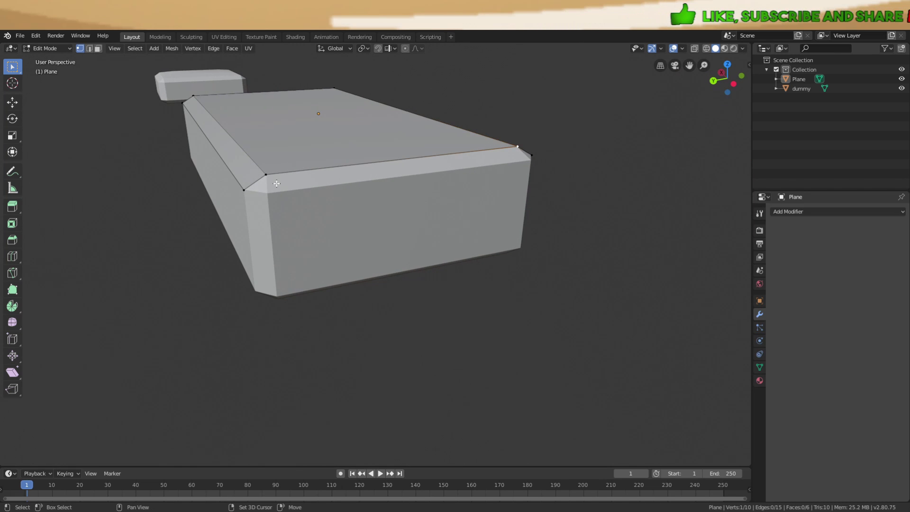
scroll(274, 177, up, 3)
middle_drag(398, 183, 468, 140)
key(g)
key(z)
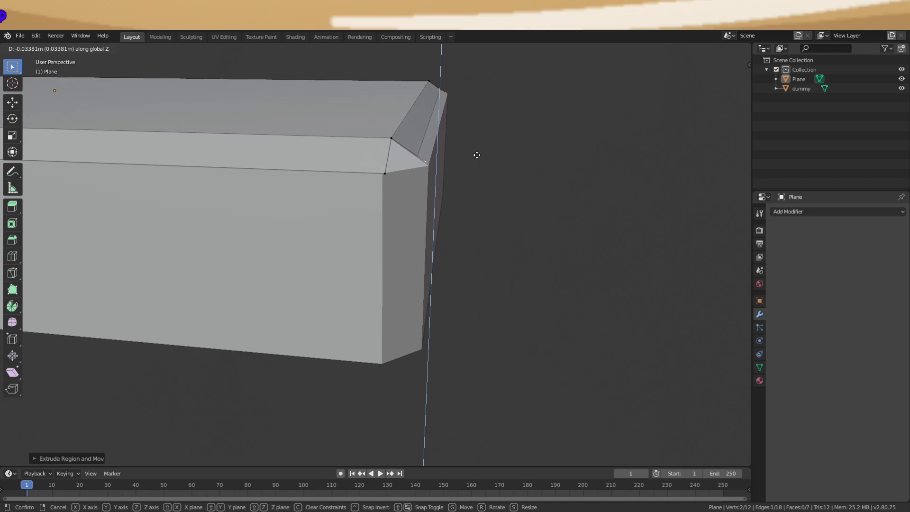
click(477, 155)
click(480, 156)
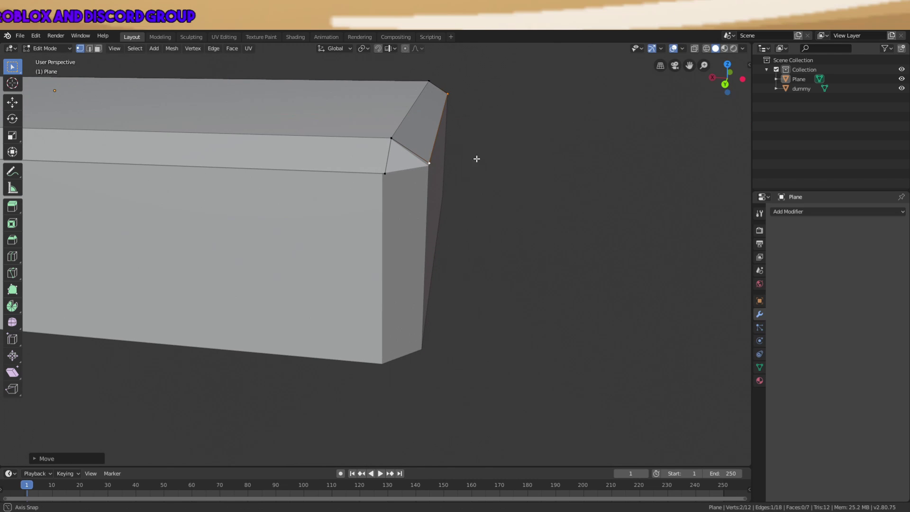
Move the -X strip's outer vertex at the -Y end along Y onto the block's corner
middle_drag(477, 156, 539, 185)
key(g)
key(y)
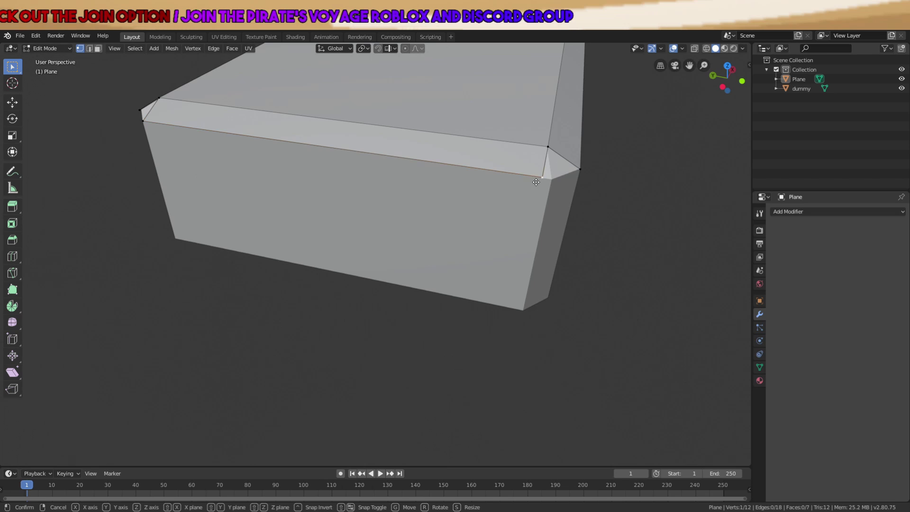
click(544, 186)
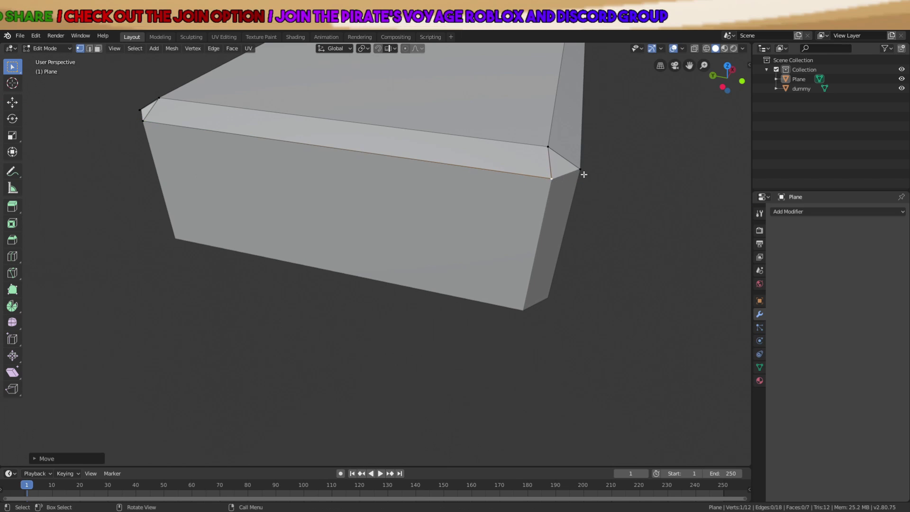
Fill the triangular gaps at both ends of the -X bevel strip with faces
ctrl+click(554, 181)
middle_drag(555, 182, 159, 179)
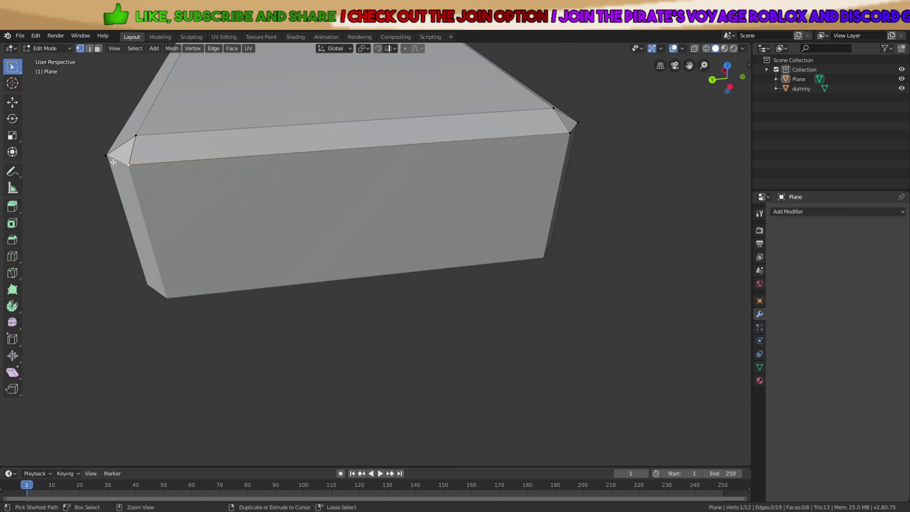
key(f)
middle_drag(103, 157, 437, 187)
key(alt+a)
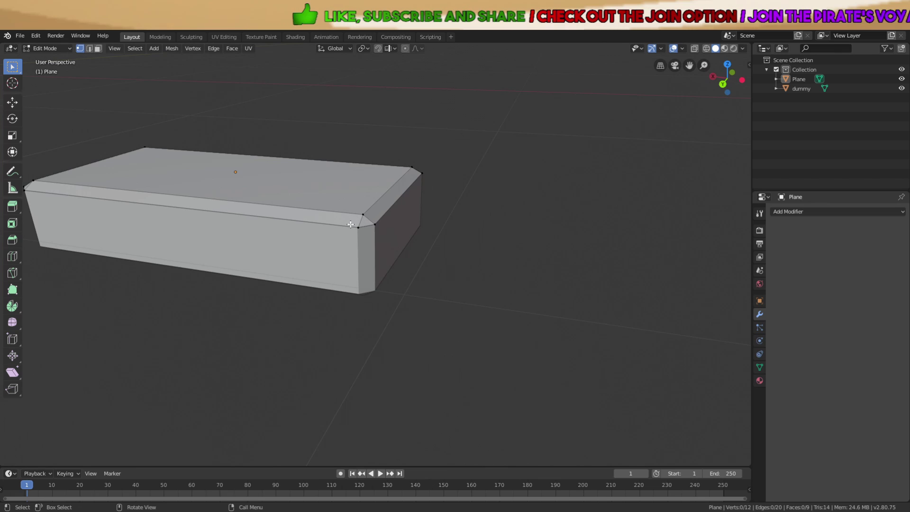
Extrude the shell's whole outer edge loop down along Z to the lower end of the block's sides
middle_drag(347, 227, 478, 171)
key(e)
key(z)
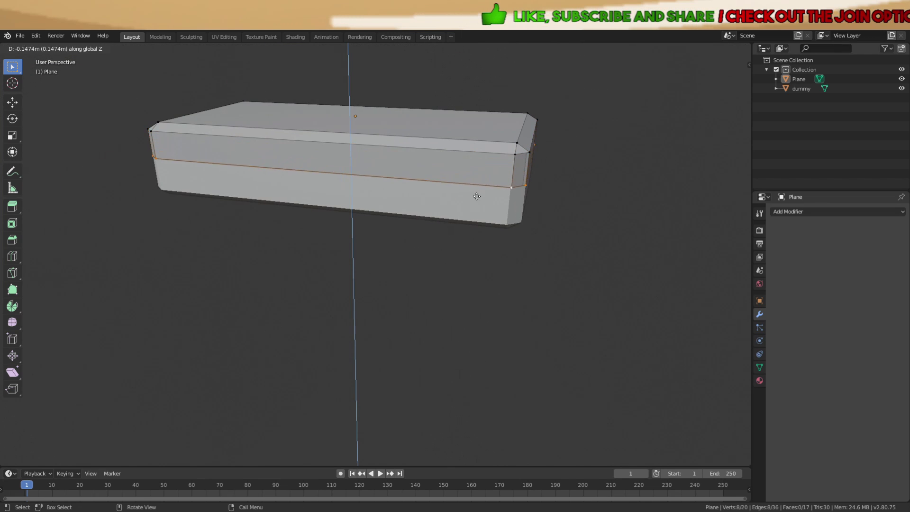
click(482, 224)
scroll(495, 216, up, 4)
middle_drag(495, 215, 480, 205)
key(alt+a)
key(g)
key(x)
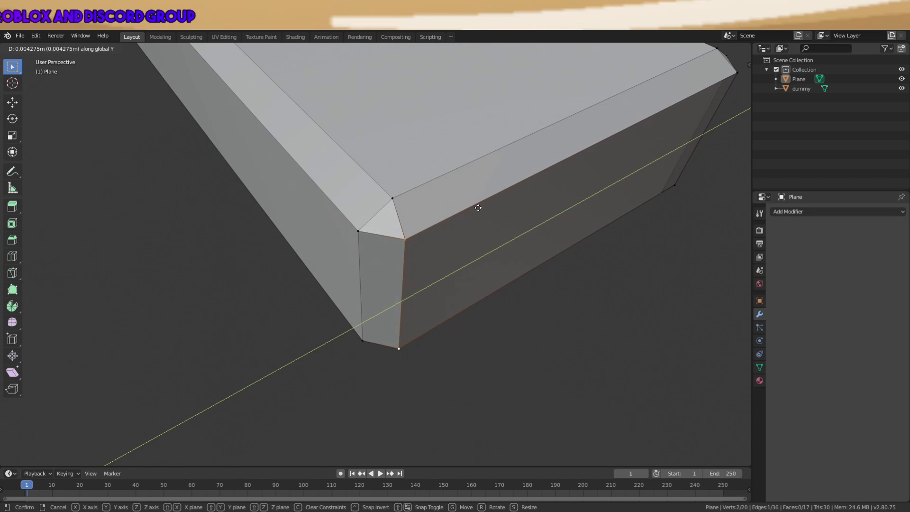
key(Escape)
key(alt+a)
Move the -X side's vertical edge at the -X/-Y corner about 0.0016 m along X and fine-tune it along Y
middle_drag(480, 209, 512, 176)
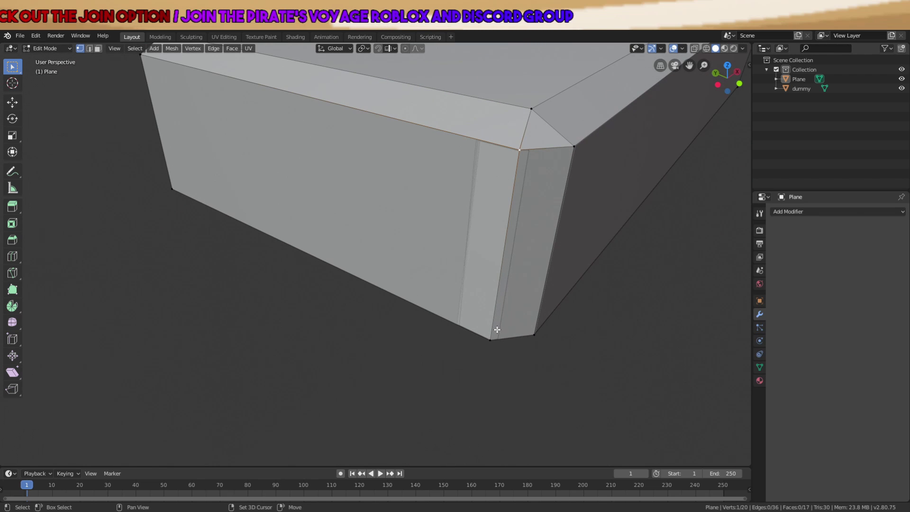
middle_drag(497, 330, 503, 265)
shift+click(142, 53)
key(g)
key(x)
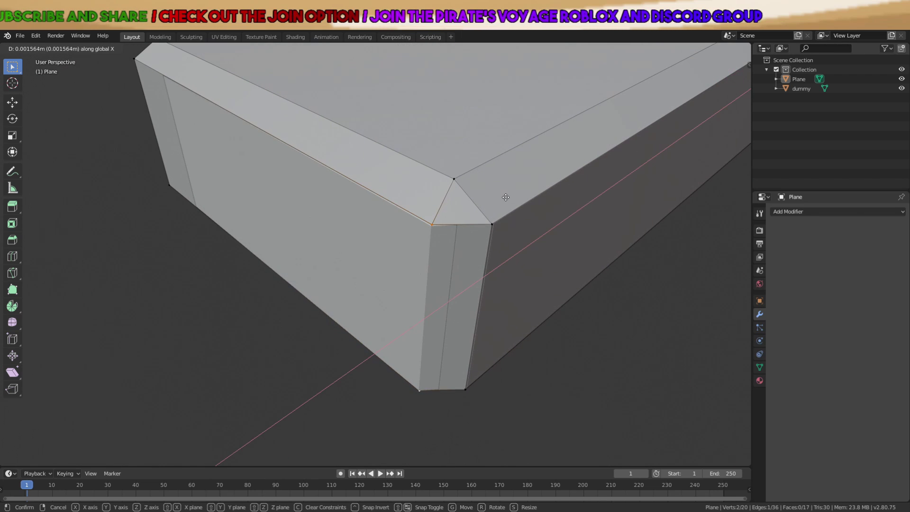
click(506, 198)
key(g)
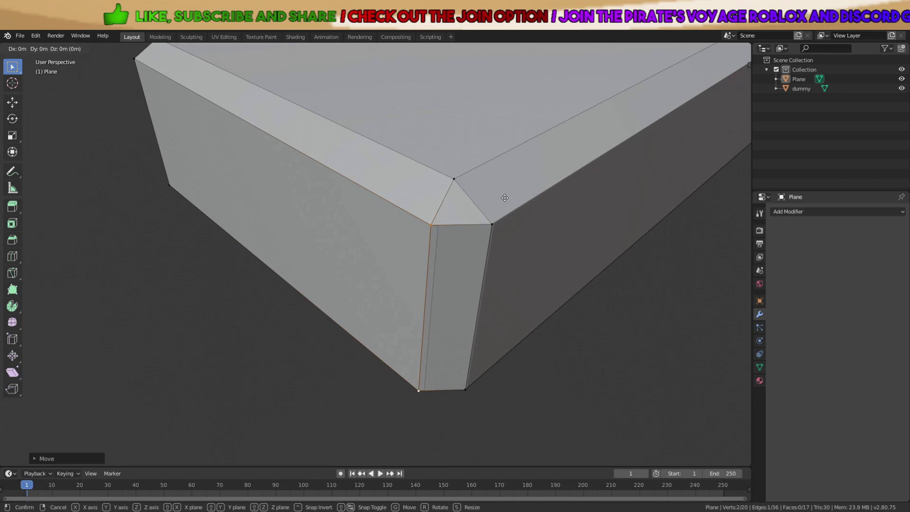
key(y)
click(505, 199)
click(505, 199)
Nudge the -Y side's vertical edge at the -X/-Y corner along X and Y to line up with the block
scroll(505, 200, down, 2)
click(465, 230)
middle_drag(476, 231, 466, 236)
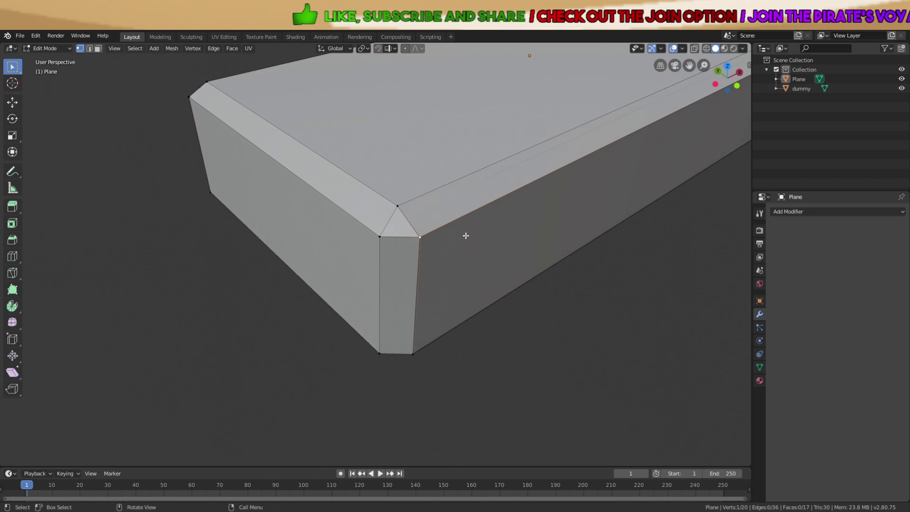
scroll(466, 235, up, 5)
key(g)
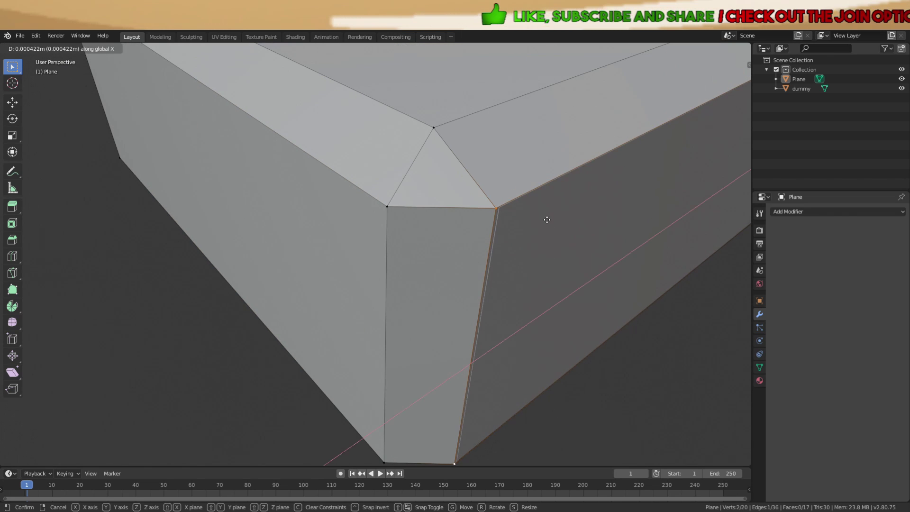
key(y)
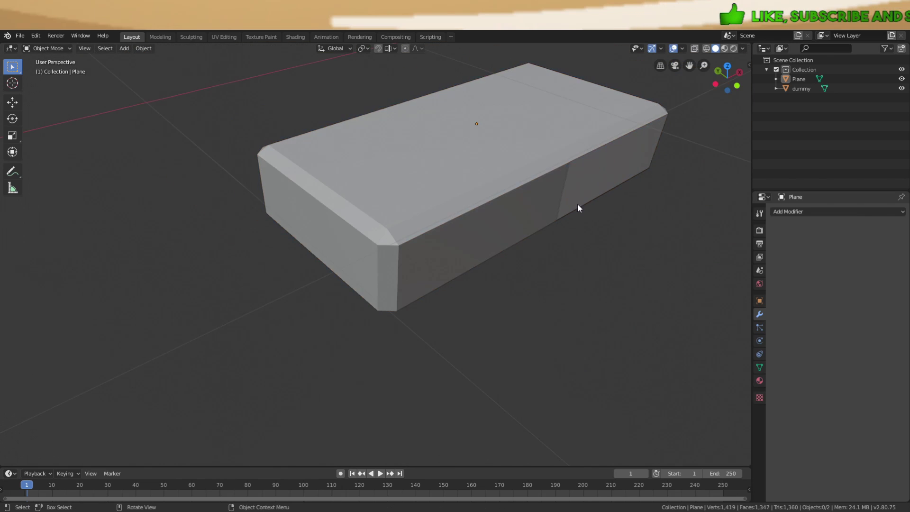
Adjust the -Y side's vertical edge at the +X/-Y corner along Y until it lines up with the block's corner
middle_drag(578, 203, 543, 195)
scroll(437, 189, up, 3)
scroll(565, 177, up, 2)
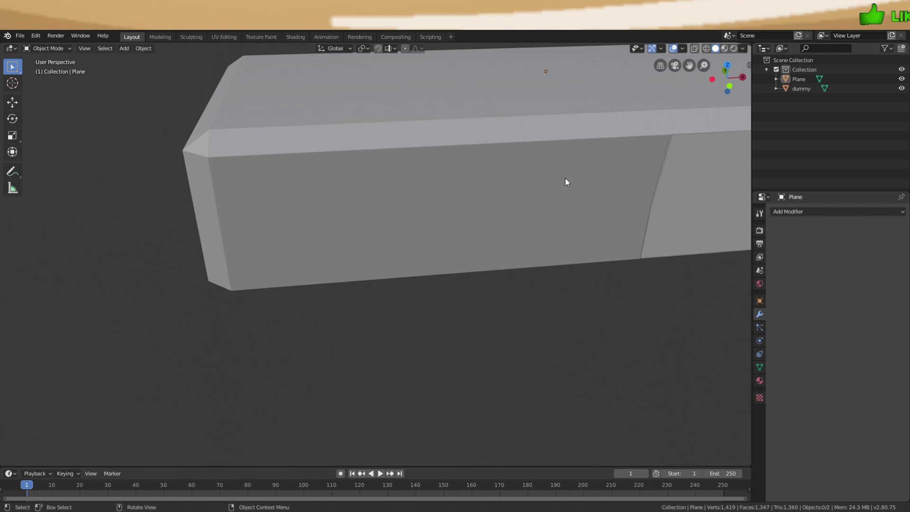
key(Tab)
key(Tab)
key(Tab)
shift+middle_drag(630, 177, 281, 256)
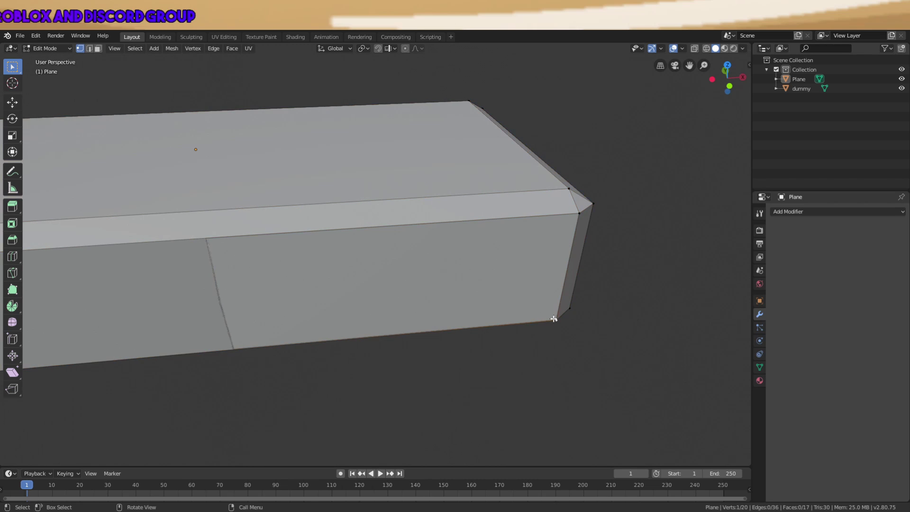
middle_drag(298, 200, 270, 203)
key(g)
key(y)
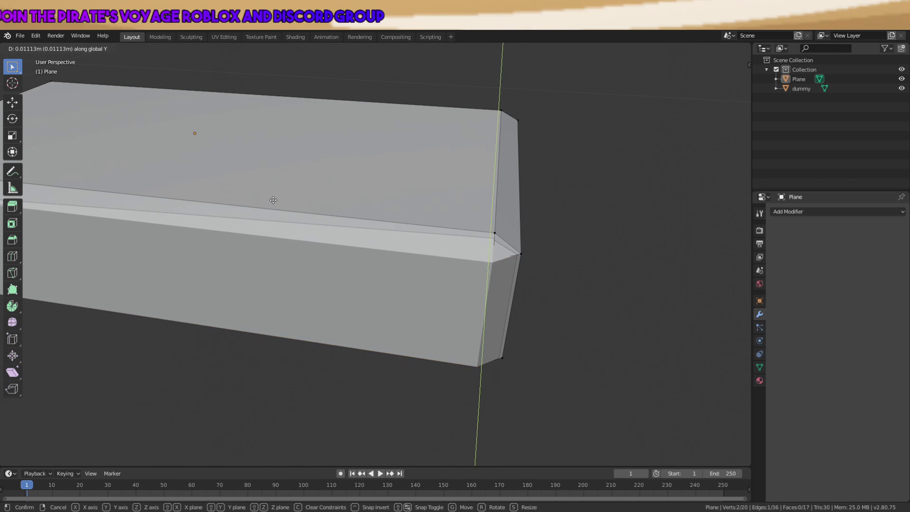
click(271, 204)
scroll(416, 207, up, 3)
middle_drag(416, 208, 387, 203)
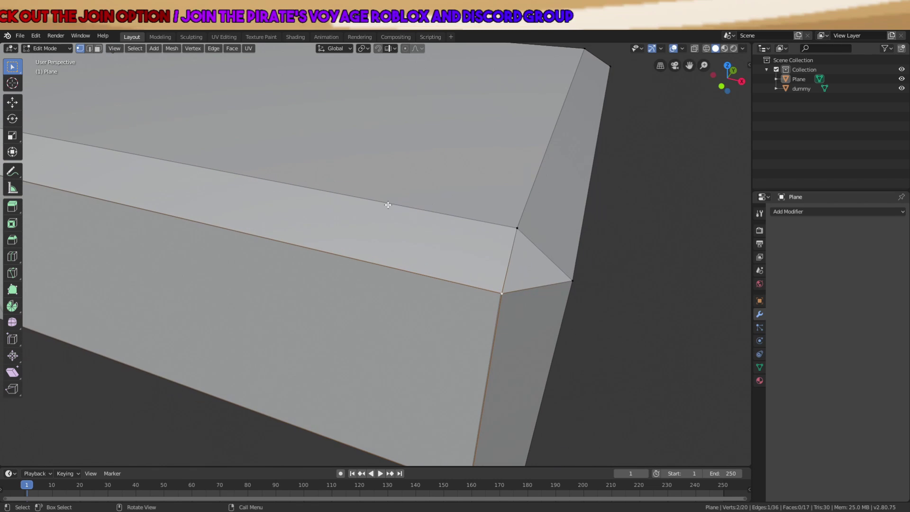
key(g)
key(y)
click(386, 205)
Cut a horizontal loop around the middle of the shell's sides and delete the half below it
scroll(394, 209, down, 7)
key(a)
key(Tab)
middle_drag(429, 228, 359, 214)
key(Tab)
scroll(445, 203, up, 1)
key(alt+a)
middle_drag(450, 204, 455, 201)
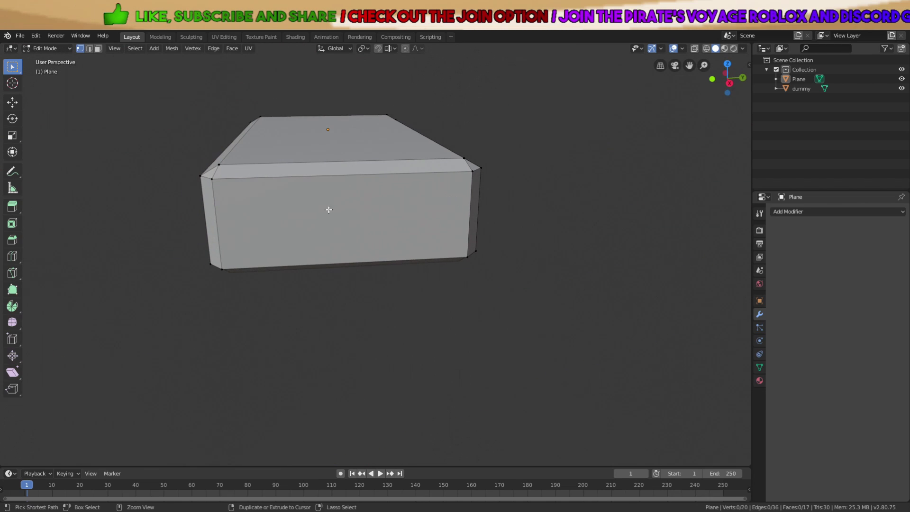
key(ctrl+r)
middle_drag(229, 230, 625, 253)
click(276, 226)
click(246, 235)
key(ctrl+z)
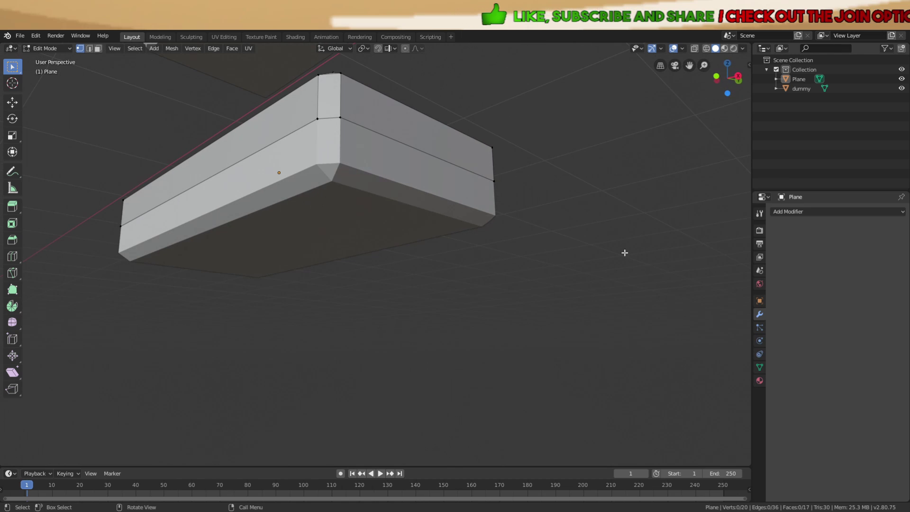
Add a Mirror modifier to the shell and mirror it on the Z axis only
click(782, 212)
click(715, 306)
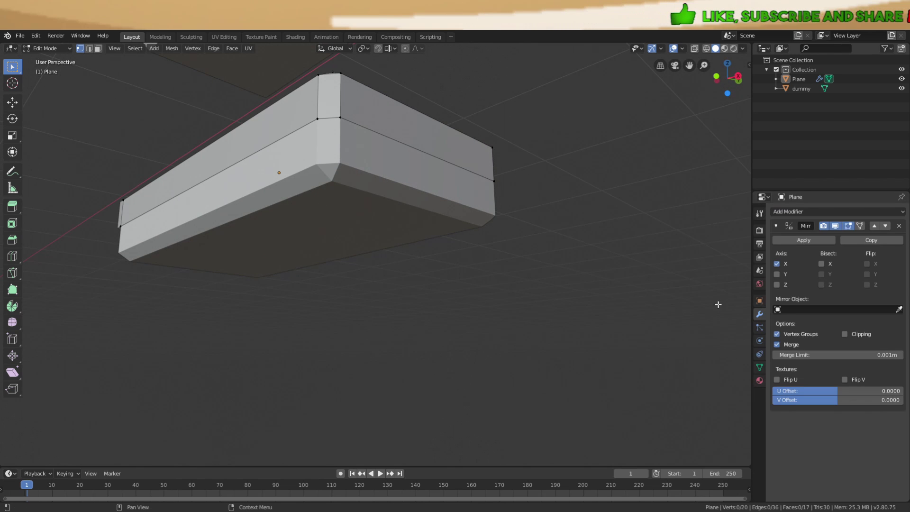
click(777, 274)
click(780, 283)
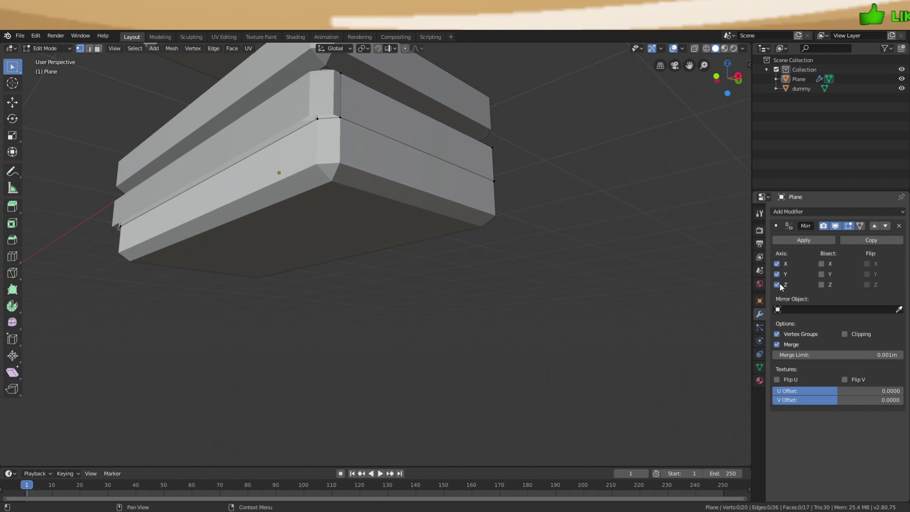
click(777, 264)
Enable clipping on the mirror and move the whole mesh along Z until its open edge meets the mirrored half
middle_drag(593, 275, 504, 266)
key(a)
key(g)
key(z)
click(518, 227)
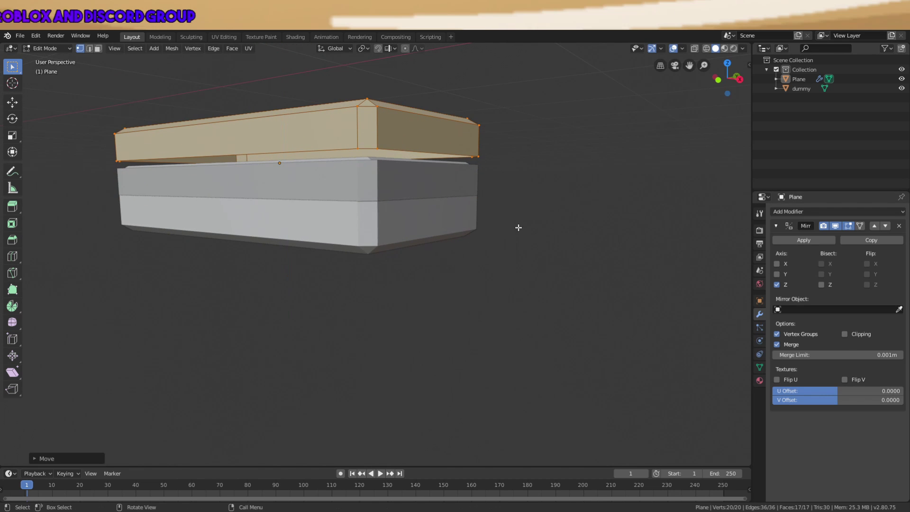
scroll(447, 199, up, 3)
key(g)
key(z)
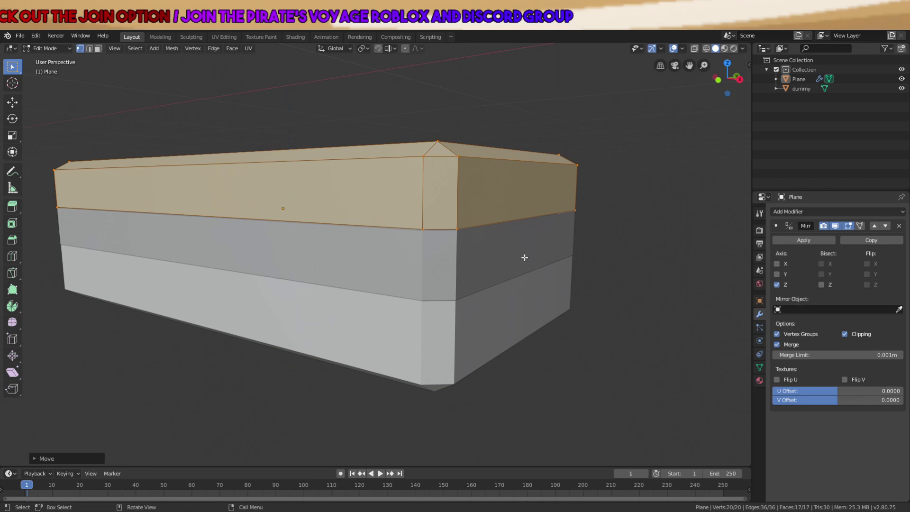
scroll(525, 258, up, 3)
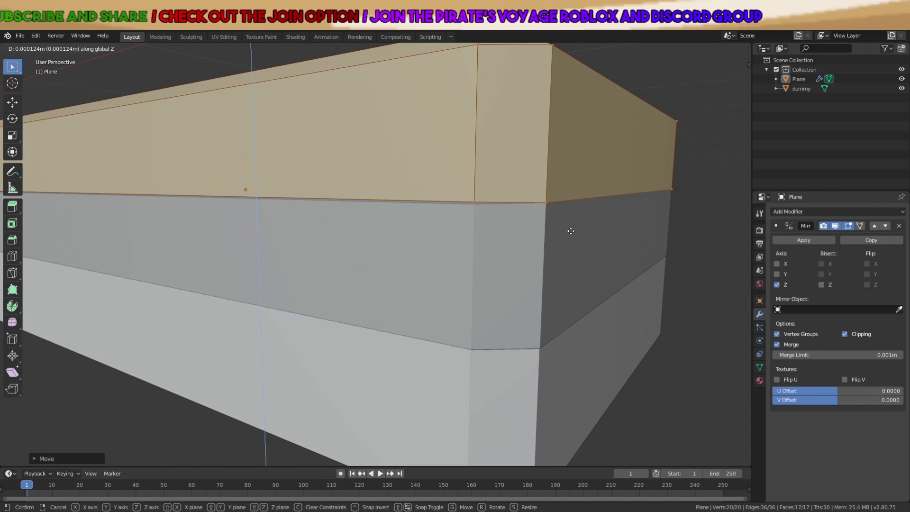
click(567, 230)
Move the mirrored shell object down about 0.19 m along Z so it encloses the block
key(Tab)
scroll(499, 258, down, 5)
middle_drag(500, 259, 520, 254)
scroll(477, 241, down, 2)
click(478, 238)
key(g)
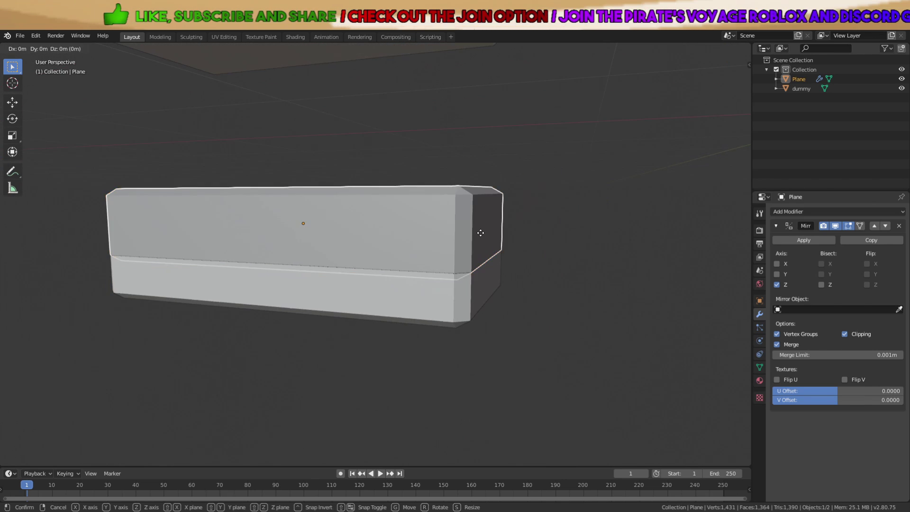
key(z)
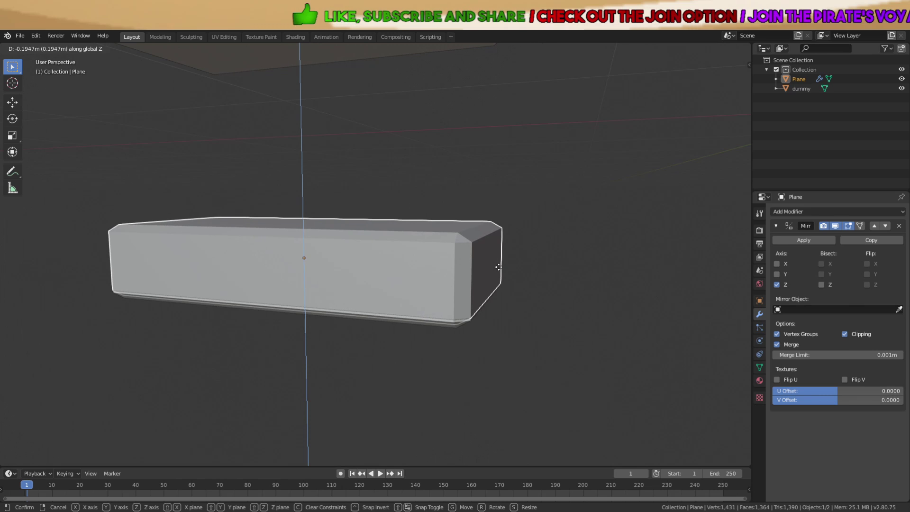
click(501, 259)
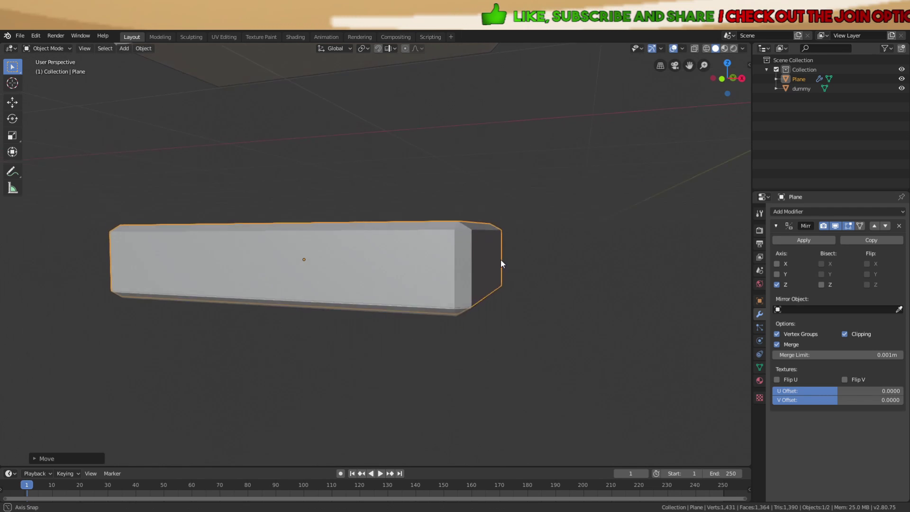
Scale the shell by about 1.015 along Z and fine-tune its height on the block
scroll(500, 260, up, 3)
key(s)
key(z)
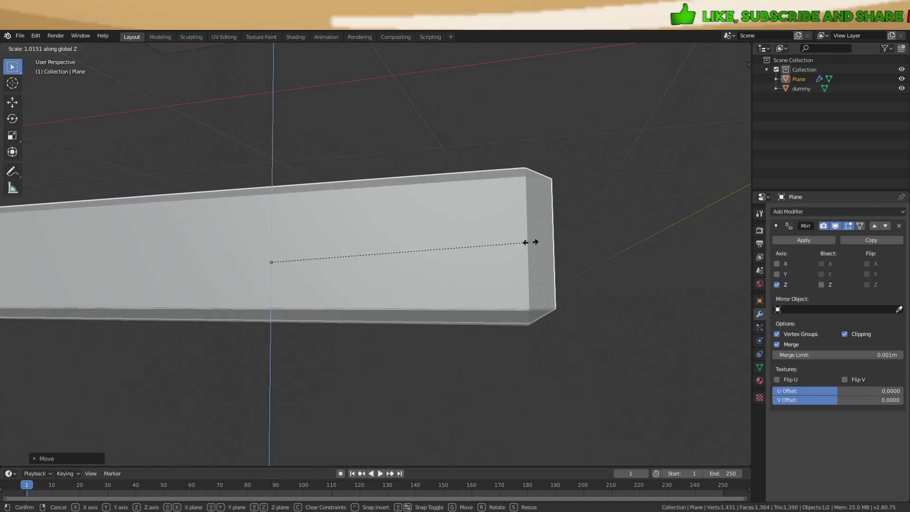
click(536, 242)
key(g)
key(z)
click(534, 243)
scroll(535, 243, down, 2)
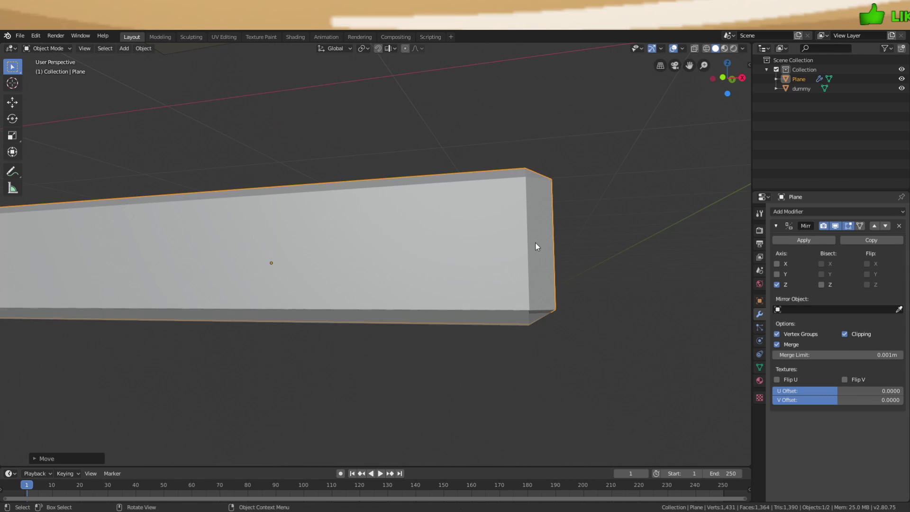
Nudge the shell along Z in small moves to match the block's upper bevel edges
middle_drag(535, 243, 520, 260)
key(g)
key(z)
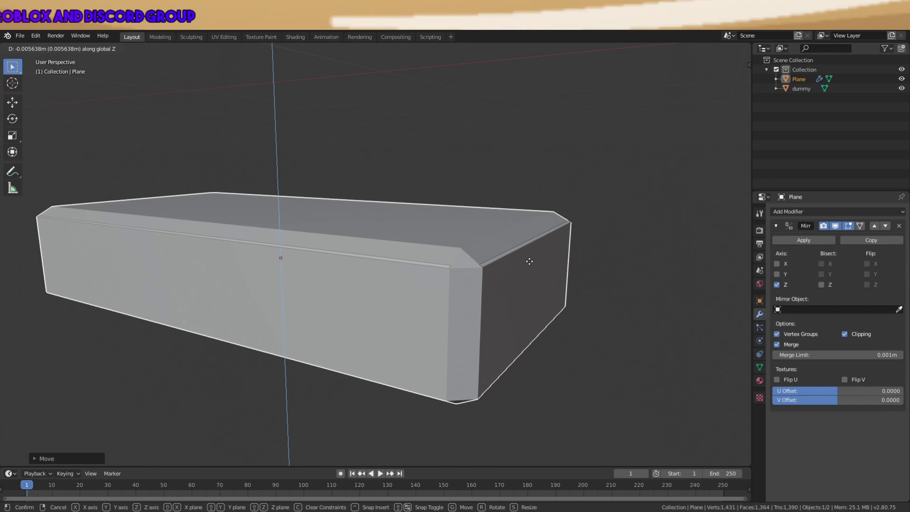
click(539, 257)
scroll(539, 257, up, 3)
key(g)
key(z)
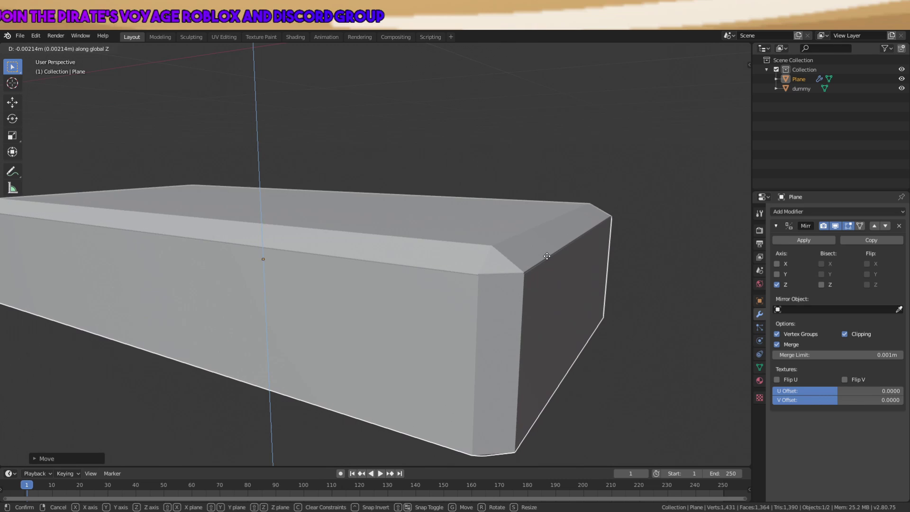
click(548, 255)
Rescale the shell slightly along Z to fit the block's lower bevel
middle_drag(549, 254, 571, 251)
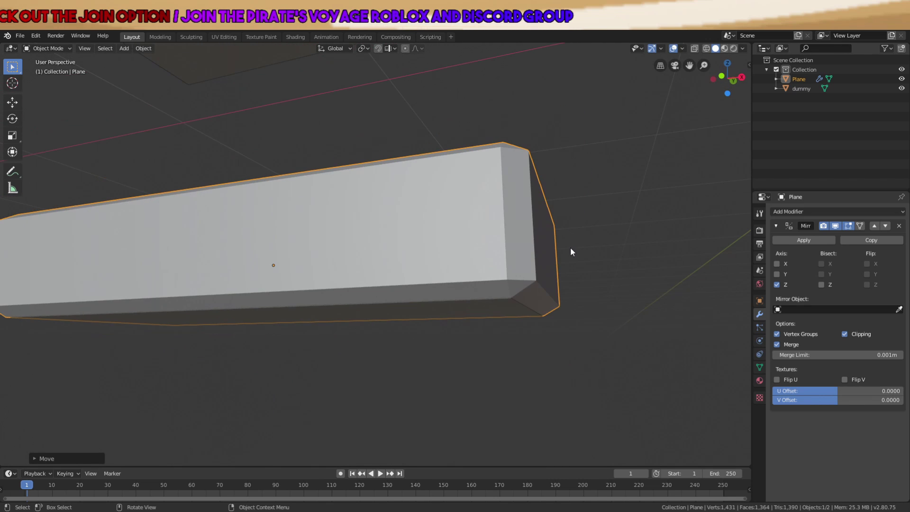
key(s)
key(z)
click(571, 254)
Apply the shell's Mirror modifier
scroll(545, 270, down, 4)
key(a)
key(a)
middle_drag(505, 291, 699, 280)
click(804, 240)
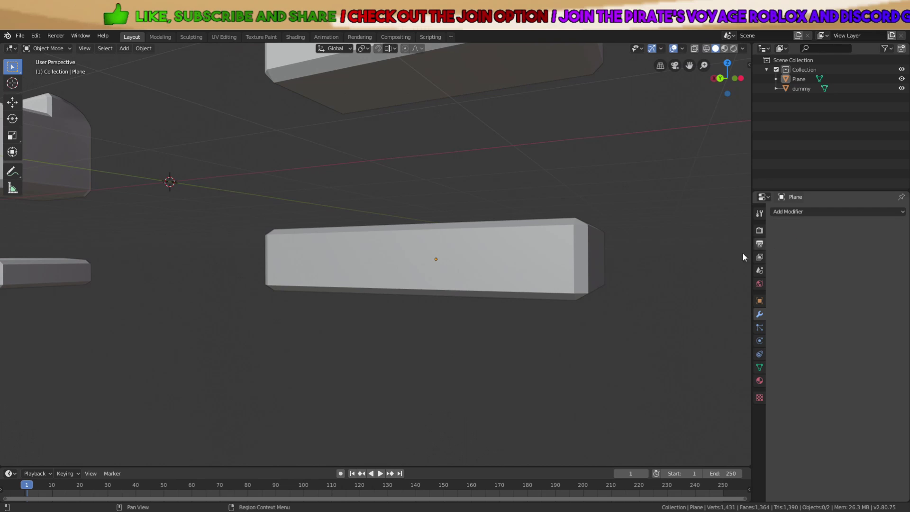
Shade the shell around the lower block smooth and apply an Edge Split modifier to it
click(518, 289)
right_click(517, 284)
click(518, 285)
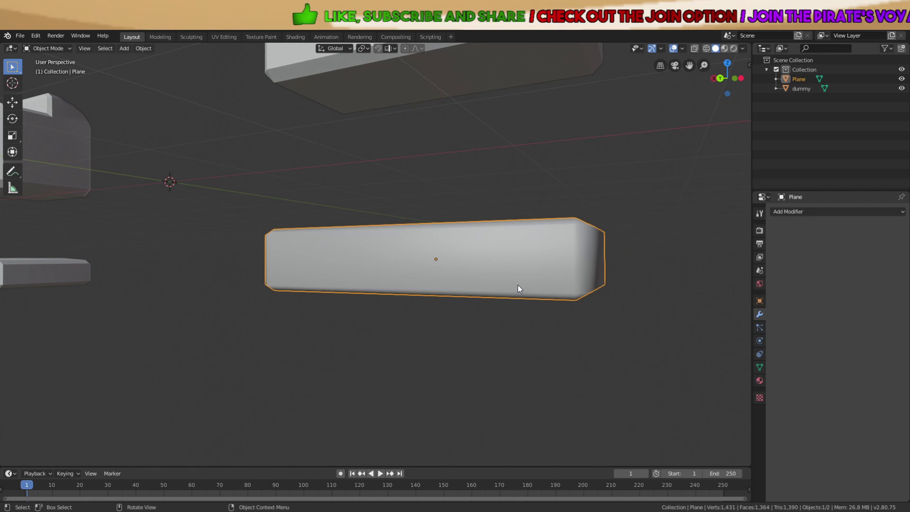
middle_drag(517, 287, 503, 361)
click(789, 212)
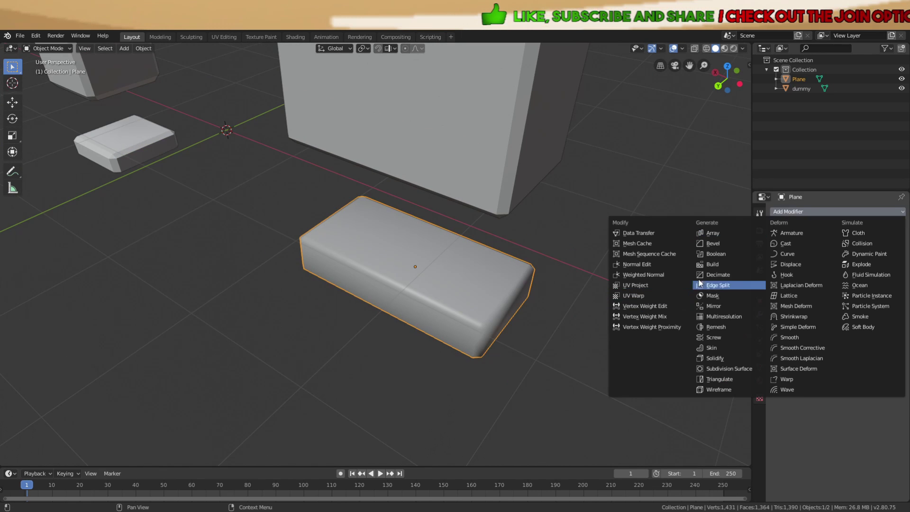
click(716, 286)
click(781, 241)
Delete the dummy so only the shell is left in the scene, and export the shell as Wavefront (.obj)
scroll(599, 245, down, 4)
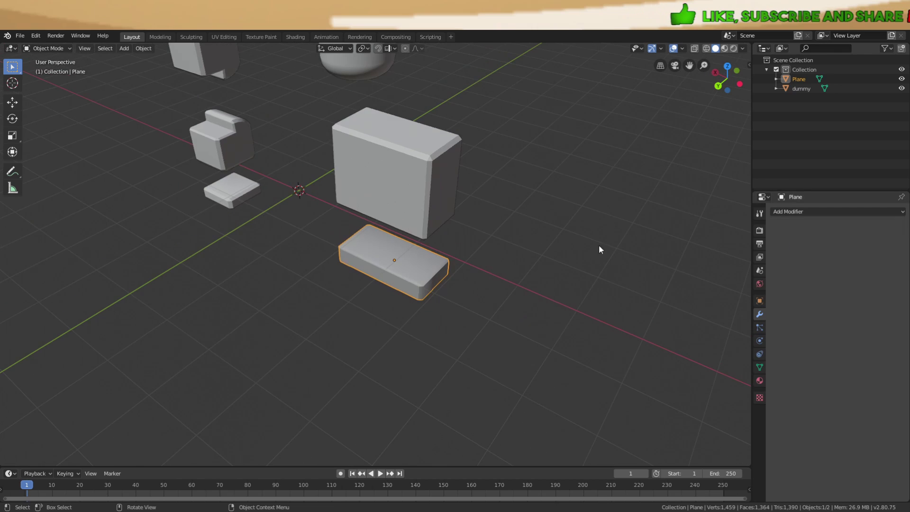
key(x)
key(Delete)
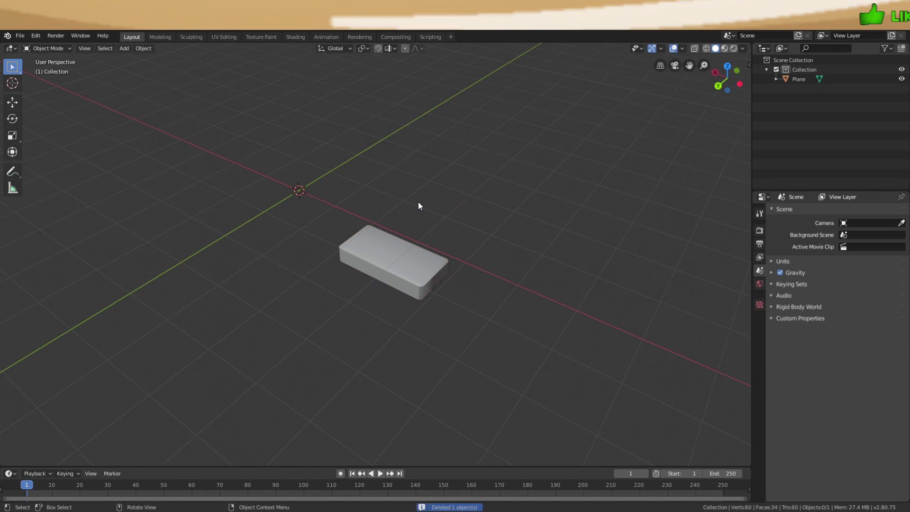
scroll(389, 285, down, 2)
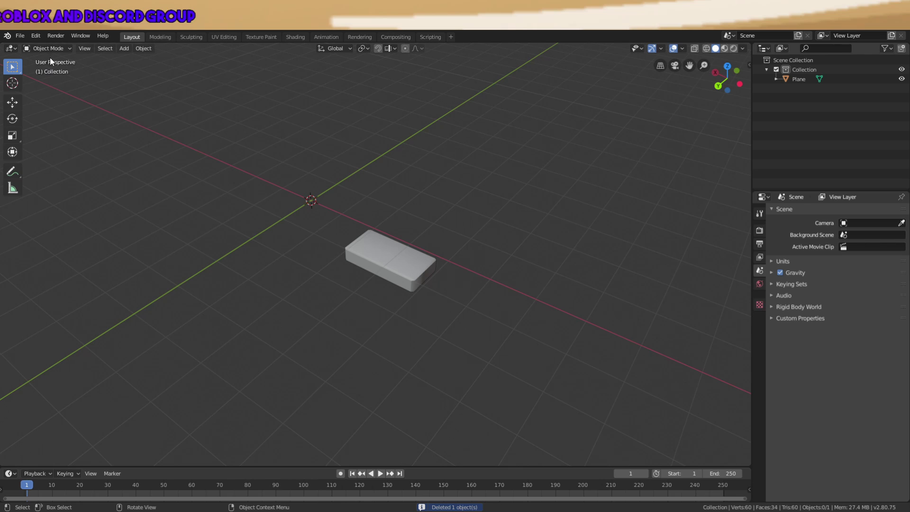
click(18, 37)
mouse_move(78, 175)
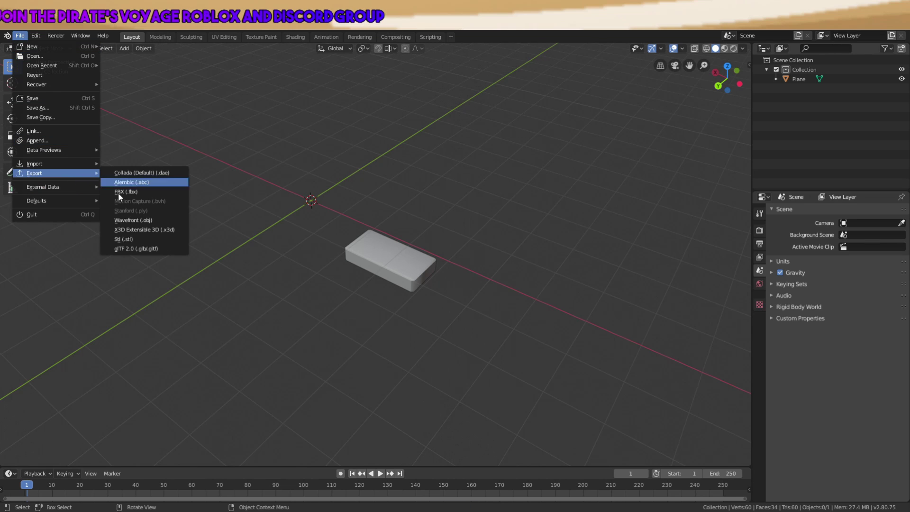
click(142, 217)
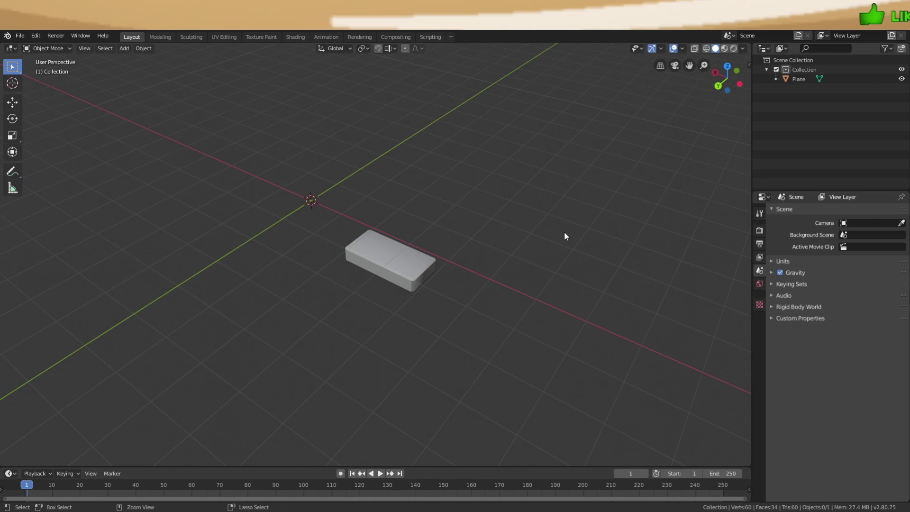
Undo the dummy's deletion and delete the exported shell
key(ctrl+v)
click(459, 363)
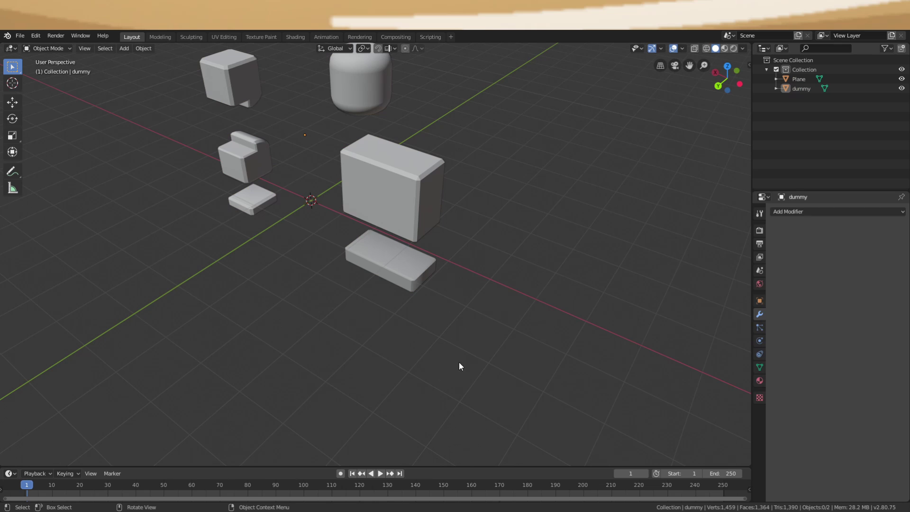
click(377, 269)
key(Delete)
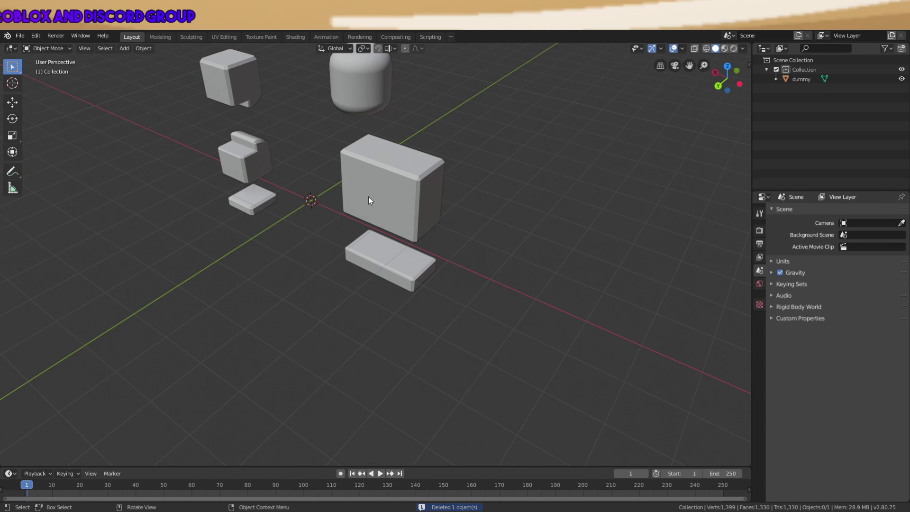
Examine the dummy's upper arm block, including its bevelled edges and notched underside
scroll(369, 197, up, 5)
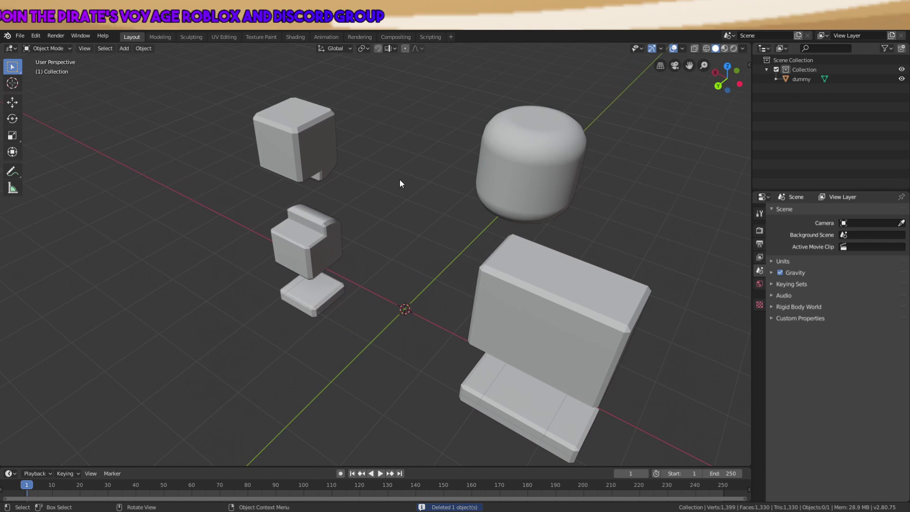
scroll(399, 179, up, 1)
shift+middle_drag(400, 179, 507, 280)
scroll(494, 303, up, 3)
scroll(444, 240, down, 2)
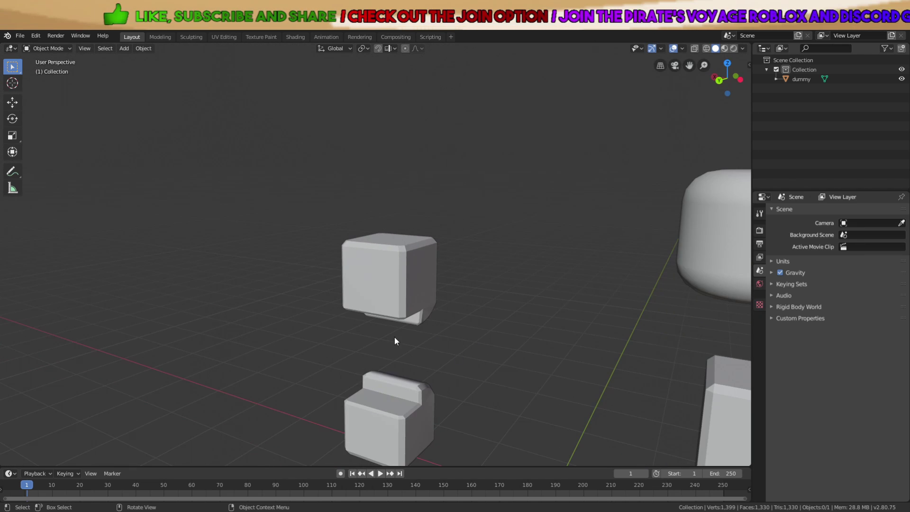
shift+middle_drag(427, 343, 420, 340)
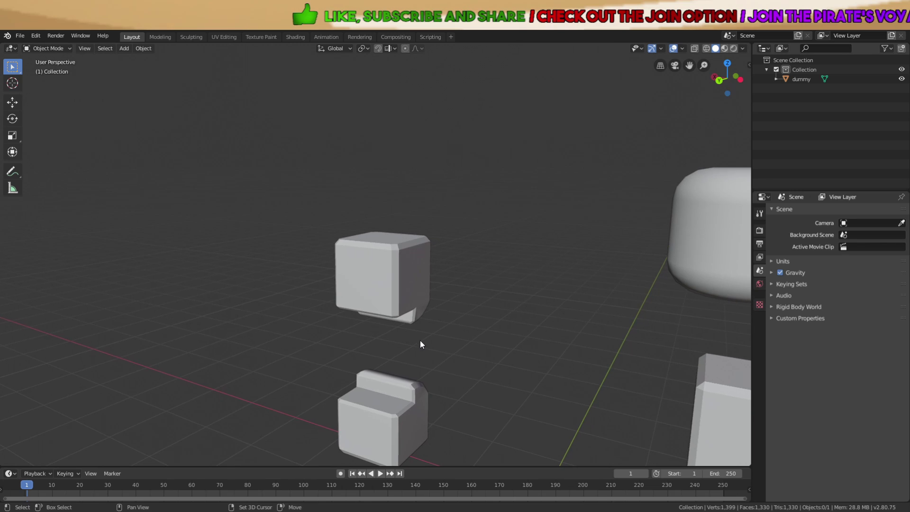
scroll(412, 310, up, 5)
scroll(444, 283, down, 2)
middle_drag(443, 284, 421, 271)
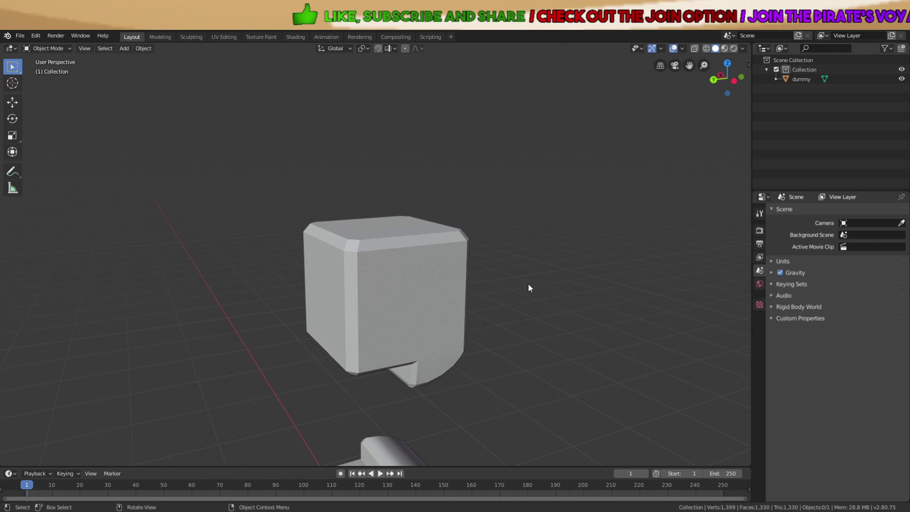
scroll(529, 283, up, 3)
Add a plane and move it along X and Z to sit above the dummy's upper arm block
key(shift+a)
mouse_move(450, 303)
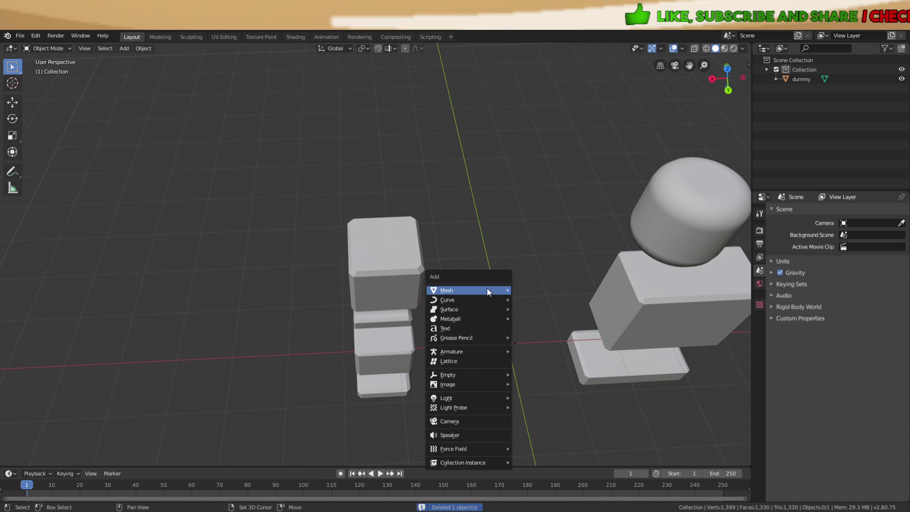
mouse_move(488, 290)
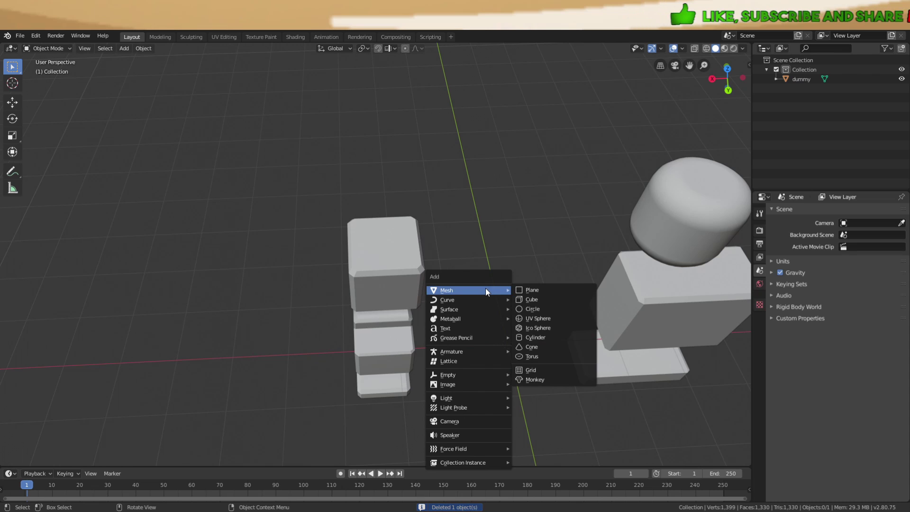
click(531, 291)
key(g)
key(x)
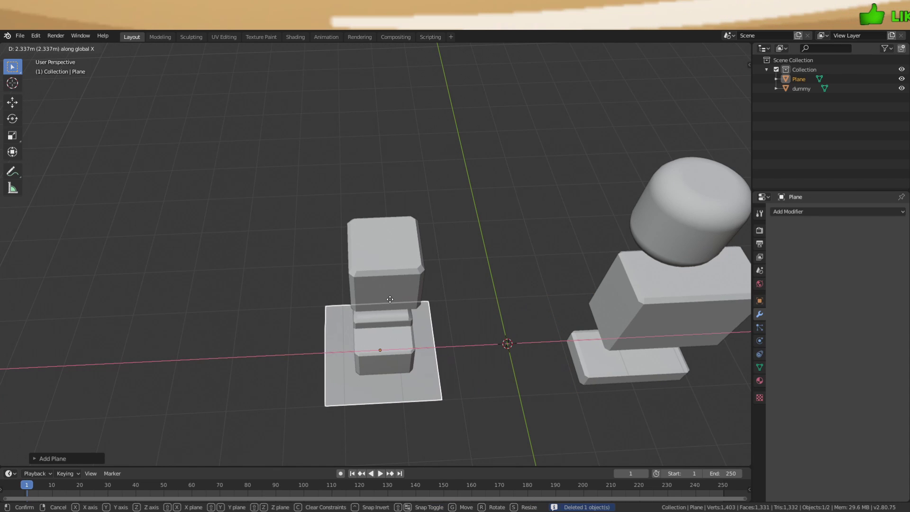
click(382, 299)
key(g)
key(z)
click(416, 191)
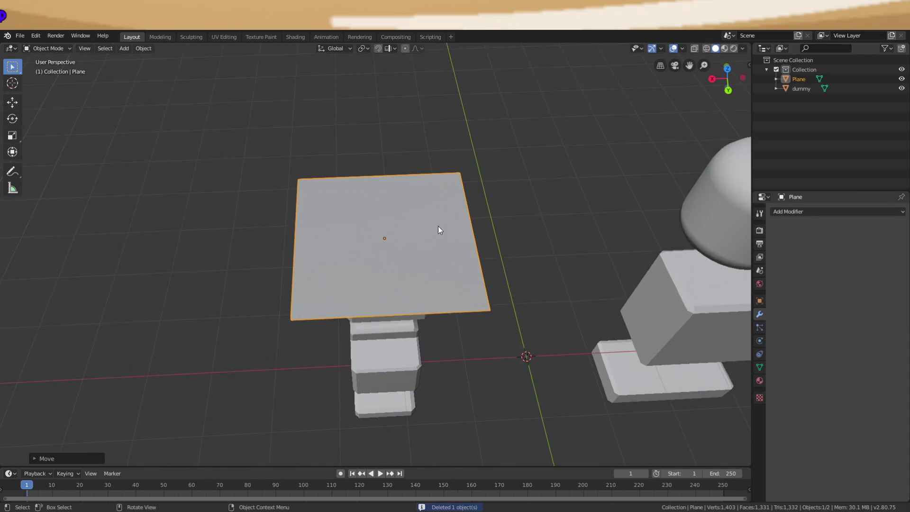
Scale the plane down to fit within the arm block's top face and lower it along Z onto that face
scroll(459, 195, up, 8)
scroll(574, 208, down, 6)
key(s)
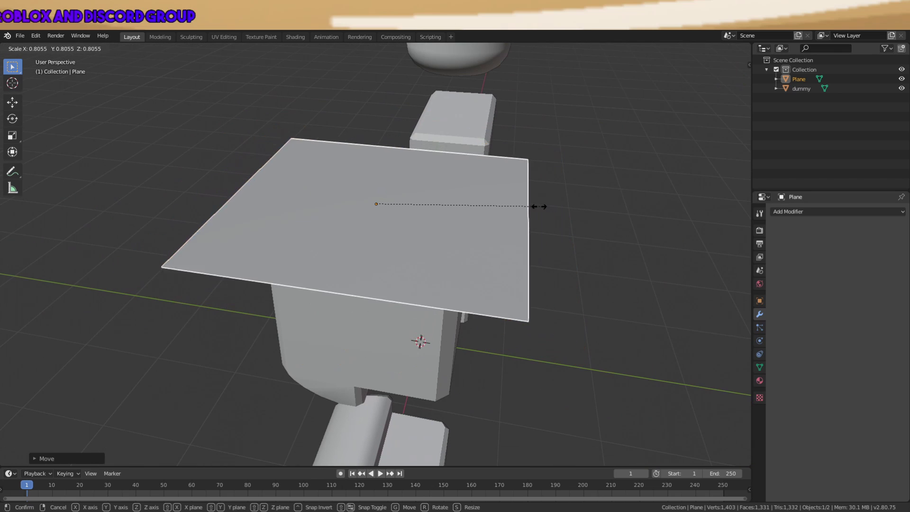
click(451, 213)
middle_drag(453, 217, 479, 186)
scroll(427, 136, up, 6)
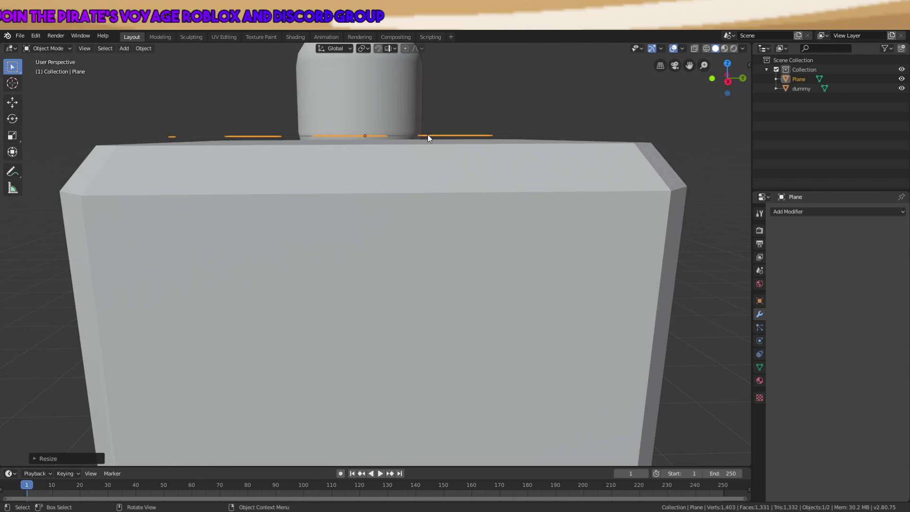
middle_drag(427, 136, 443, 185)
key(g)
key(z)
click(444, 141)
In Edit Mode, move one corner vertex of the plane along Y and X onto the top face's bevel corner
key(Tab)
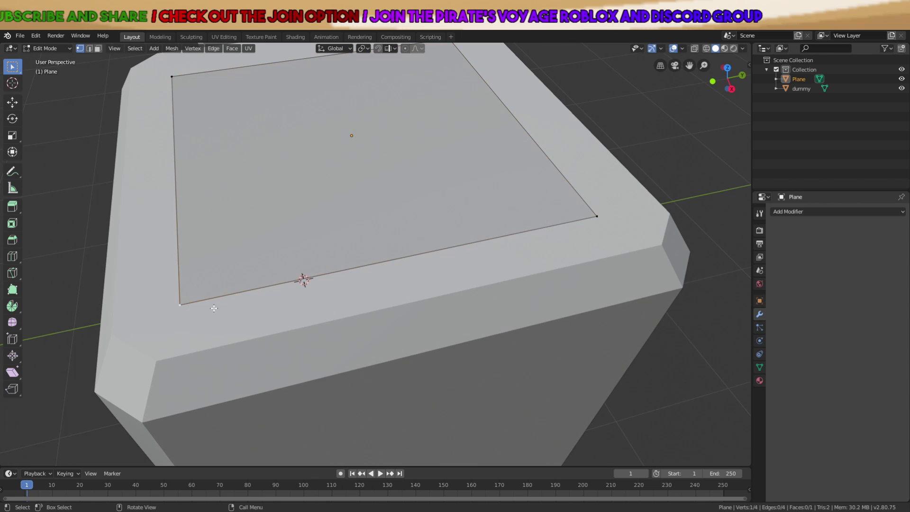
middle_drag(214, 308, 497, 228)
key(g)
key(x)
key(y)
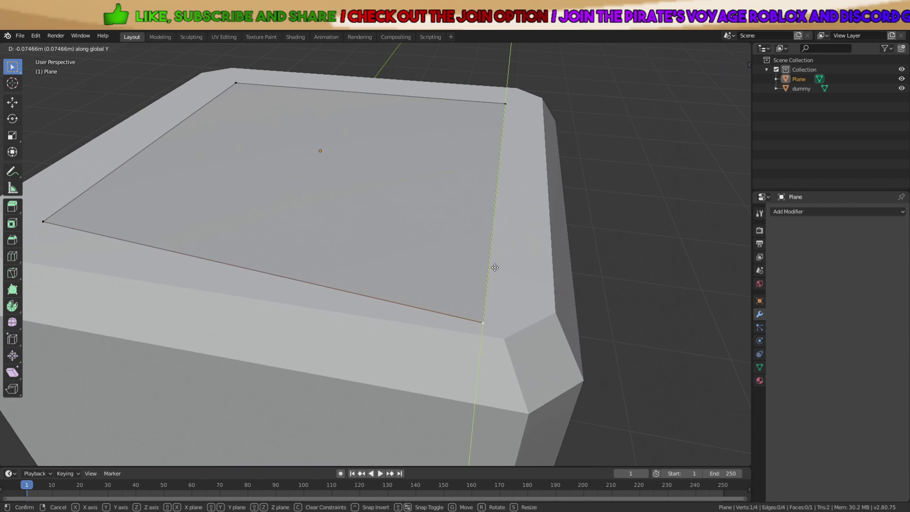
key(x)
click(514, 273)
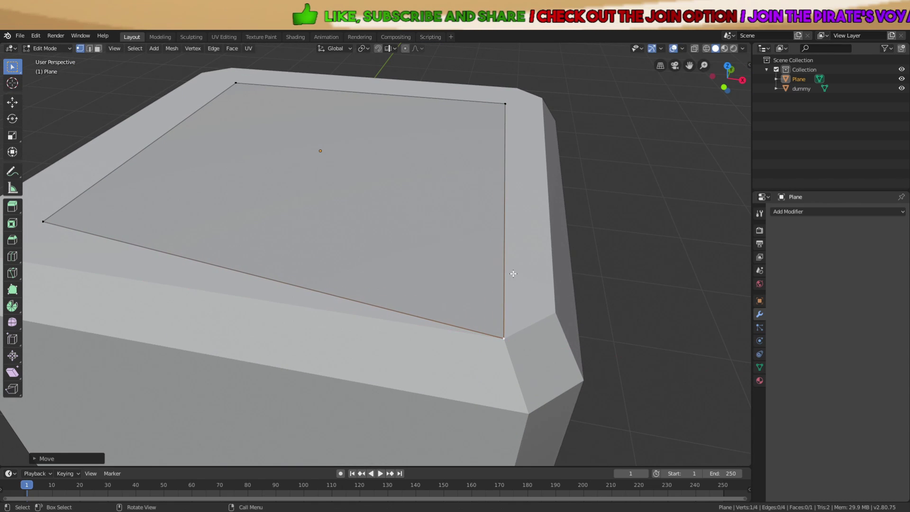
Move the neighbouring corner vertex along Y and X to meet the edge of the arm block's top face
scroll(263, 204, down, 2)
shift+middle_drag(272, 239, 479, 270)
scroll(503, 239, up, 2)
click(504, 239)
scroll(595, 254, up, 3)
key(g)
key(y)
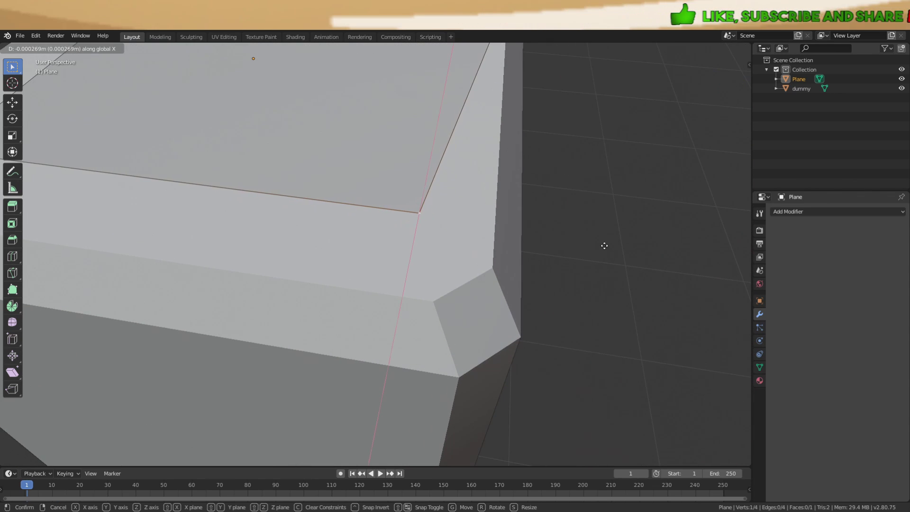
click(661, 266)
middle_drag(663, 267, 545, 246)
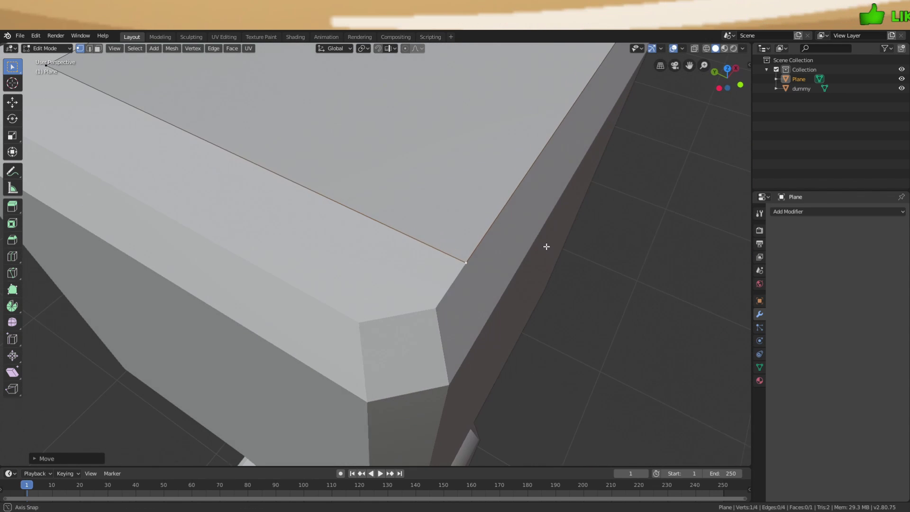
key(g)
key(x)
click(512, 287)
Move another corner vertex across the top face along Y to the second point of the opposite chamfered corner
scroll(464, 270, down, 3)
key(a)
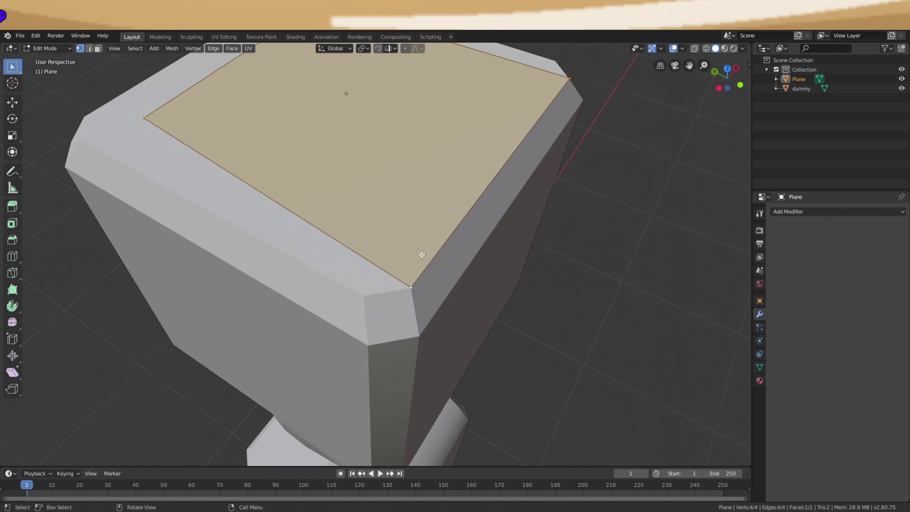
key(a)
middle_drag(420, 254, 430, 281)
key(g)
click(388, 305)
key(g)
key(y)
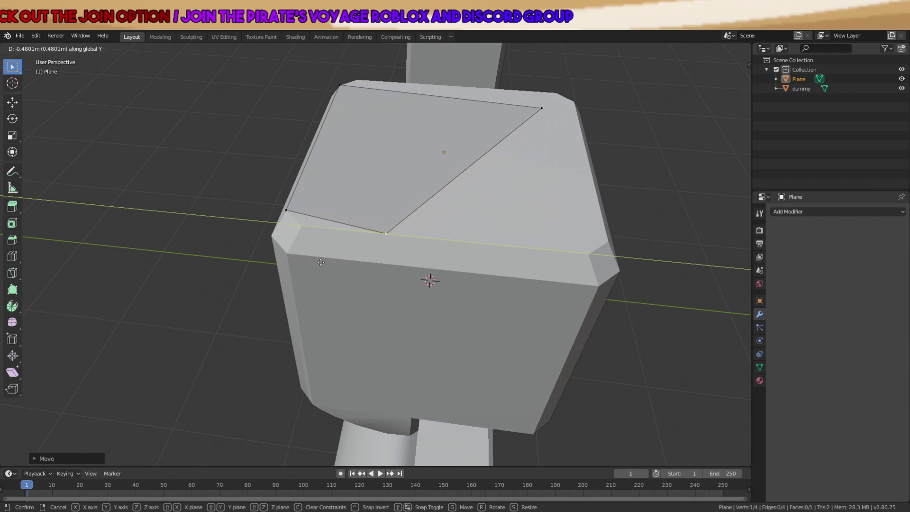
click(238, 244)
middle_drag(240, 243, 457, 232)
scroll(441, 237, up, 4)
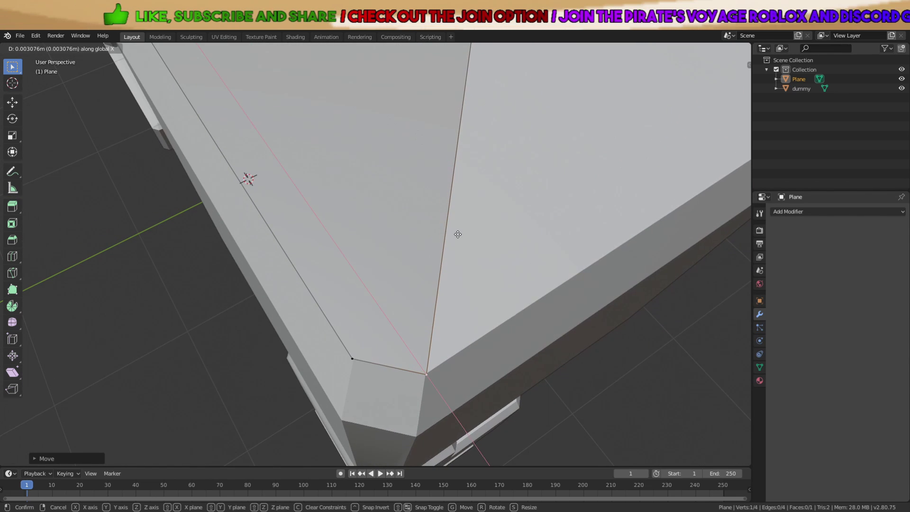
Move the remaining corner vertex along X and Y to the first point of the next chamfered corner
scroll(465, 222, down, 4)
middle_drag(478, 157, 475, 241)
key(g)
key(x)
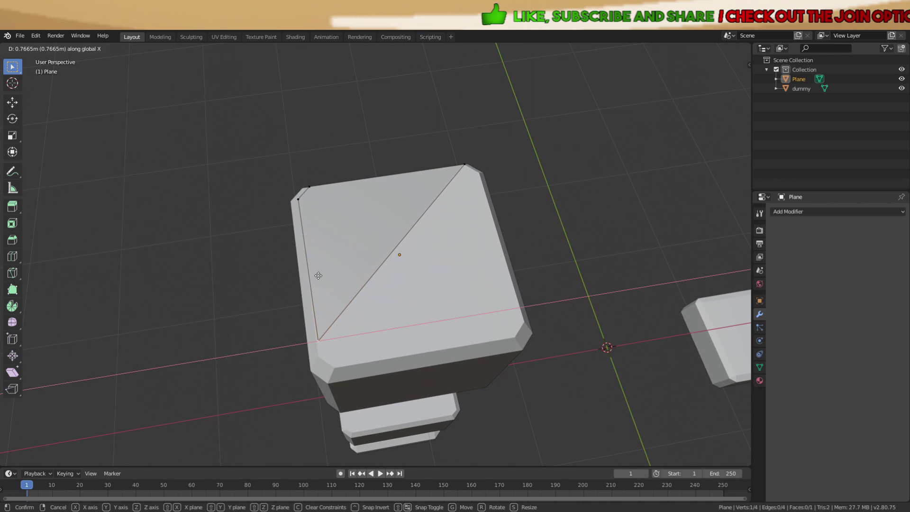
click(318, 278)
shift+middle_drag(374, 292, 480, 241)
scroll(398, 239, up, 5)
scroll(481, 240, up, 2)
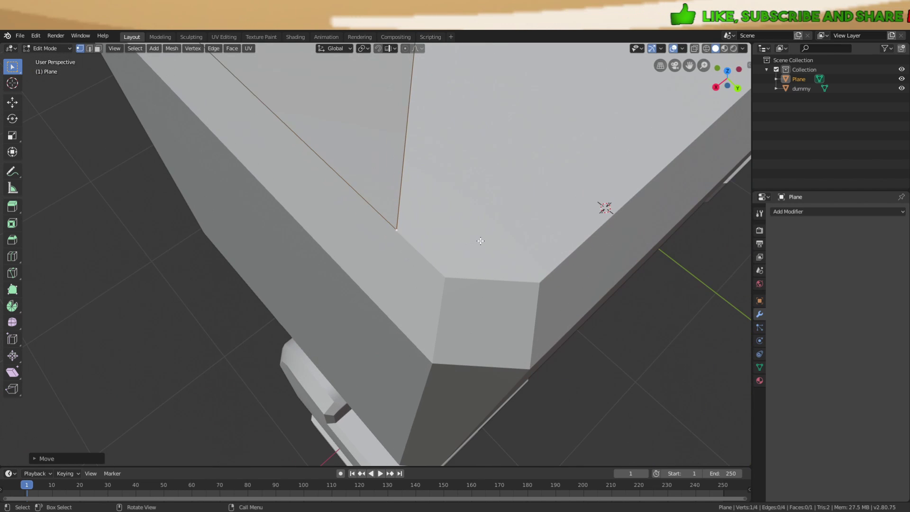
key(g)
key(y)
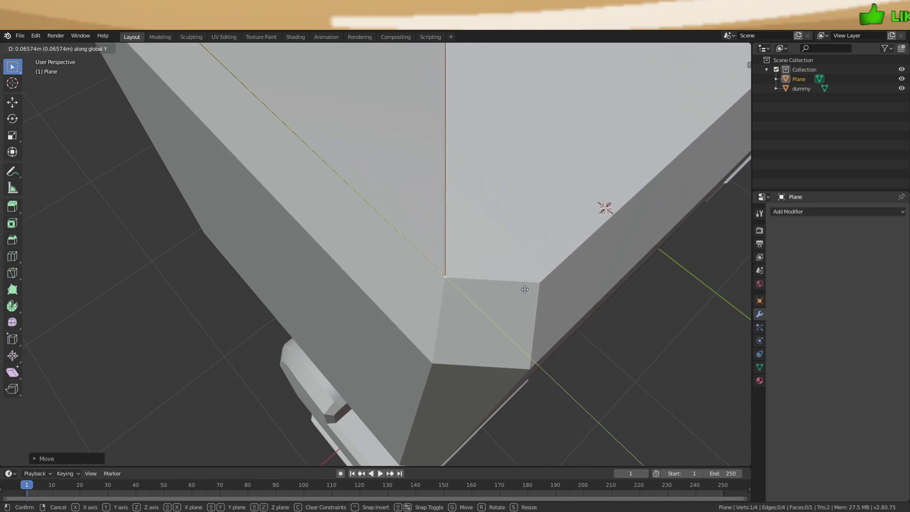
click(525, 289)
scroll(524, 287, down, 6)
Extrude a vertex from that corner and position it along Y and X on the chamfer's second point
key(Tab)
scroll(461, 206, up, 2)
middle_drag(461, 207, 417, 203)
click(368, 262)
scroll(427, 252, up, 4)
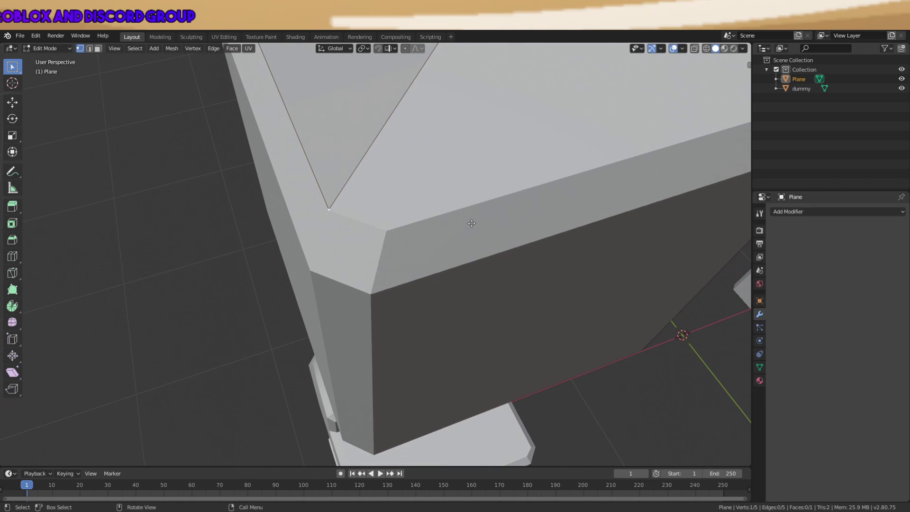
click(527, 221)
key(g)
key(y)
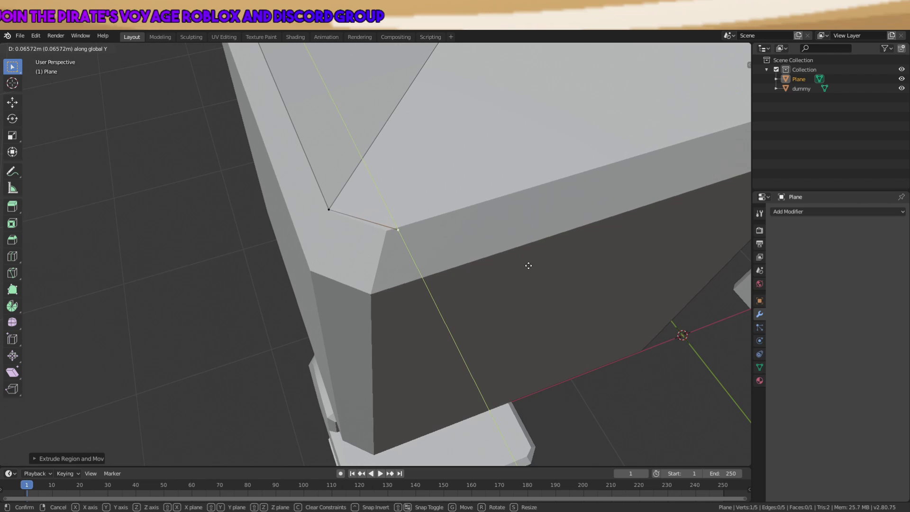
click(524, 265)
key(g)
key(x)
click(514, 265)
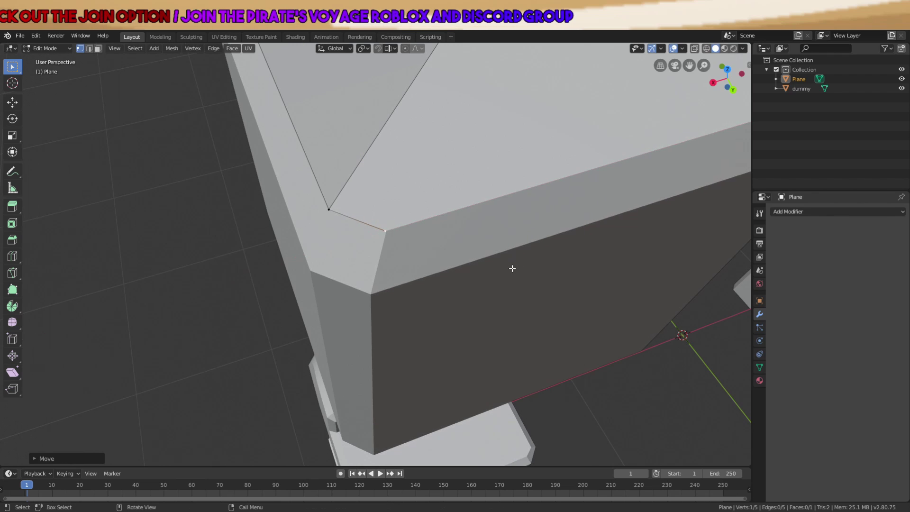
Extrude another vertex along X to the far chamfered corner of the same top edge
scroll(512, 266, down, 2)
middle_drag(512, 266, 386, 247)
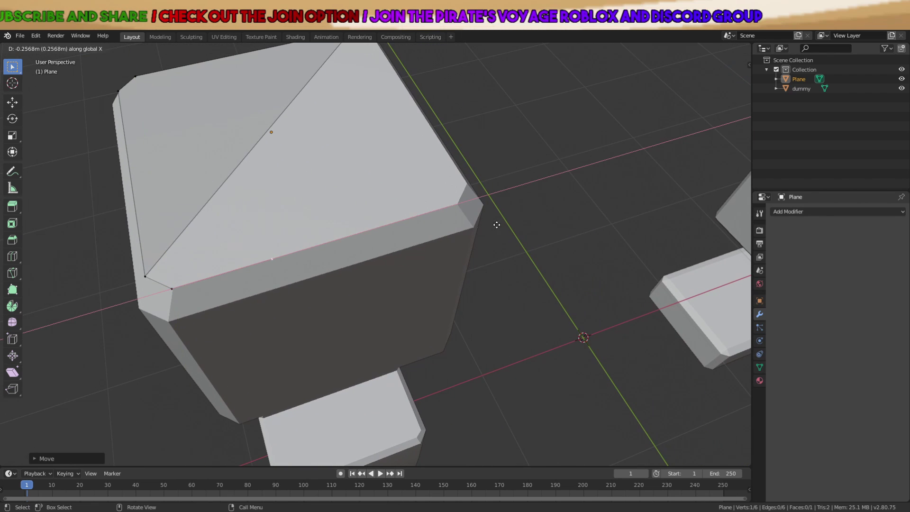
click(523, 184)
middle_drag(523, 184, 422, 242)
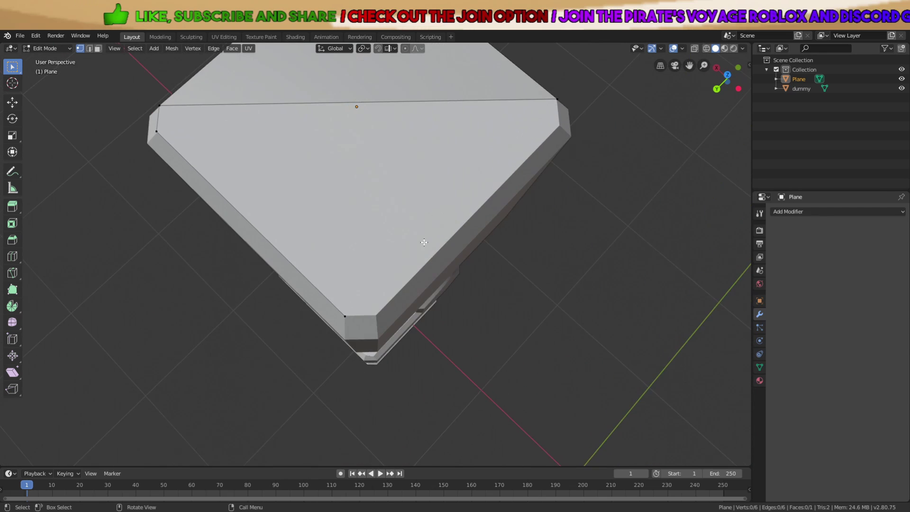
Extrude a vertex from the near top corner along Y and shift it about -0.06 m along X onto the chamfer's second point
scroll(418, 251, up, 3)
click(354, 349)
middle_drag(353, 350, 354, 328)
key(e)
key(y)
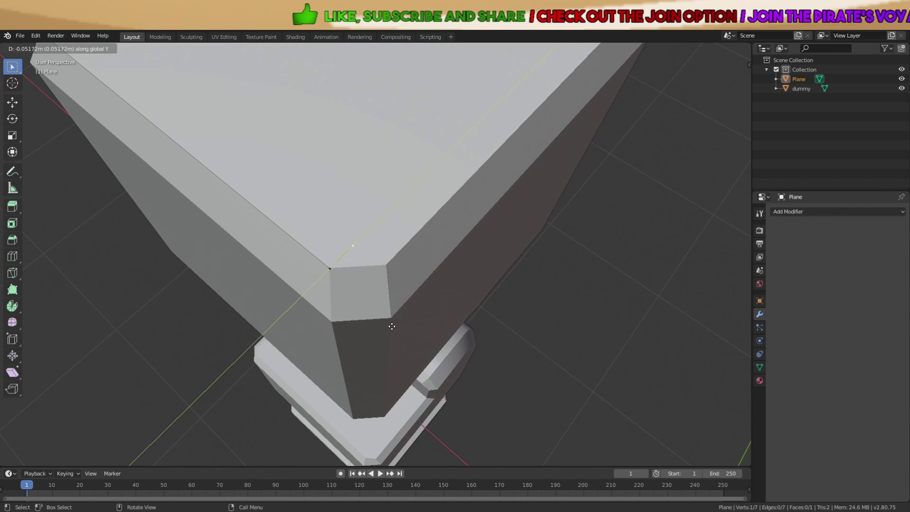
key(x)
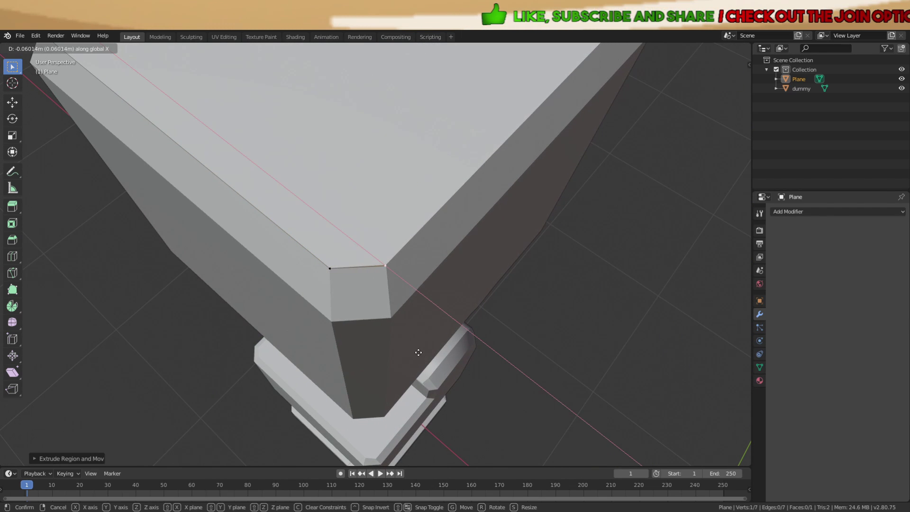
click(418, 353)
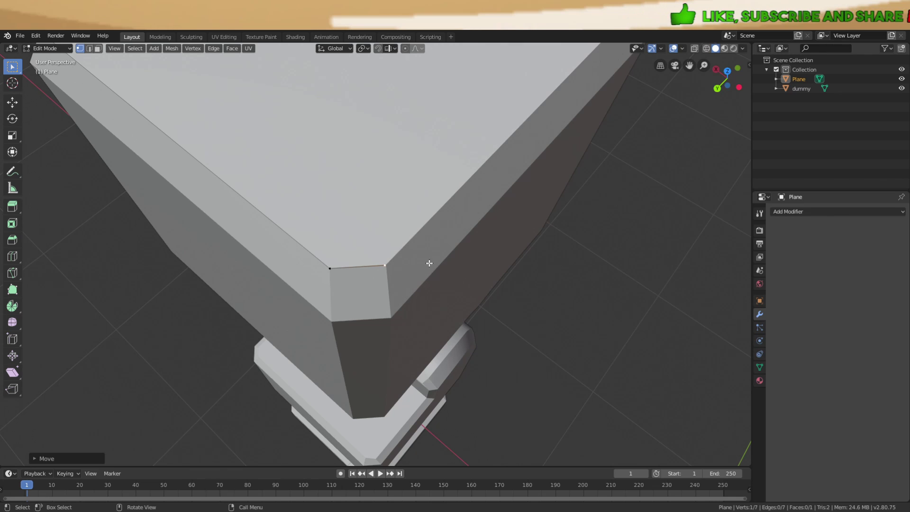
Extrude that vertex along Y to the first point of the last chamfered corner on the top face
scroll(497, 159, down, 4)
middle_drag(510, 135, 462, 152)
key(g)
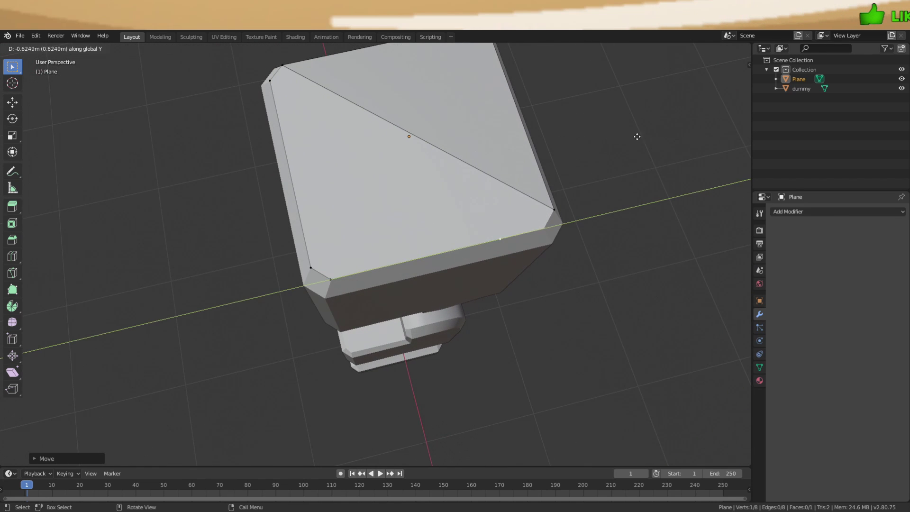
middle_drag(656, 151, 533, 310)
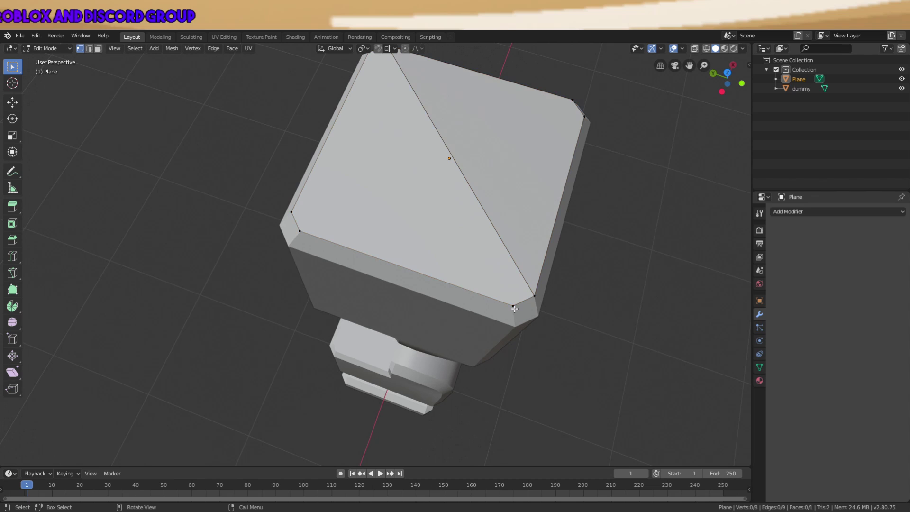
Fill the remaining half of the octagonal top with a narrow diagonal face and the face beside it
scroll(475, 231, down, 1)
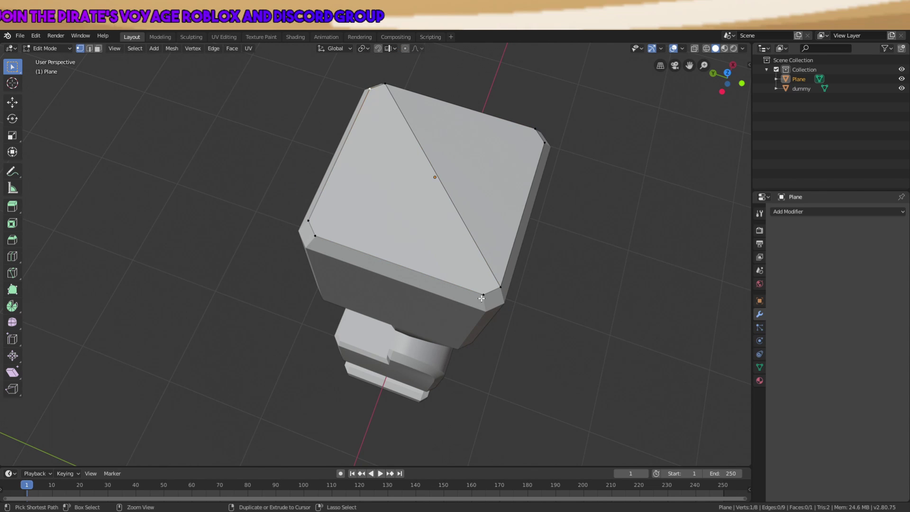
key(f)
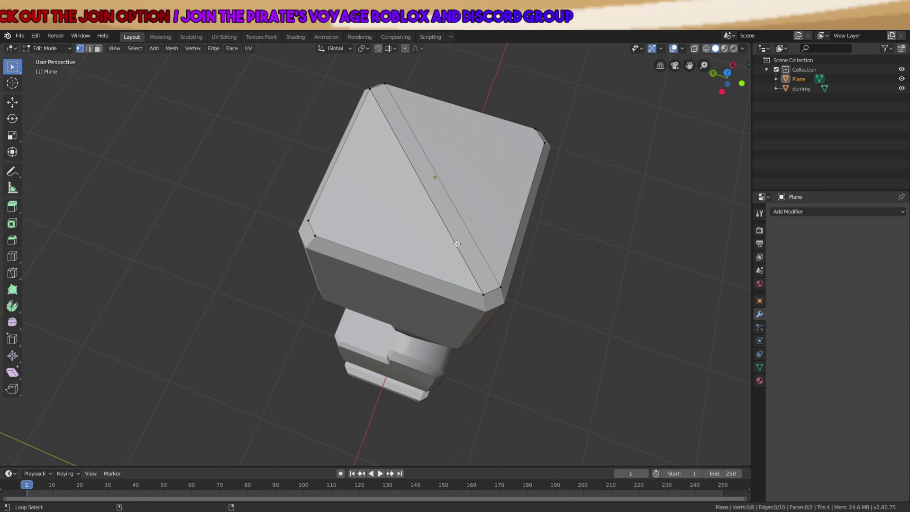
shift+click(309, 220)
shift+click(483, 294)
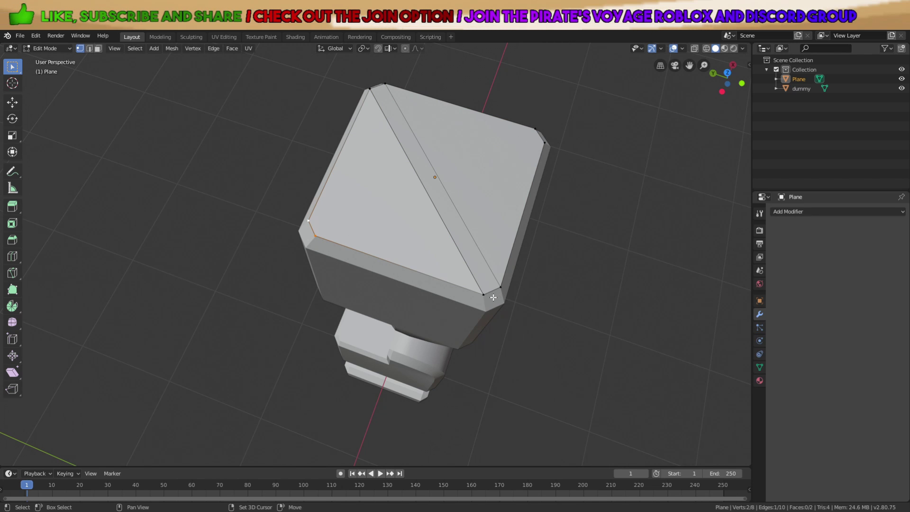
shift+click(371, 89)
key(f)
key(a)
key(Tab)
Extrude the short top edge at one chamfered corner outward to begin the sloped corner face
middle_drag(479, 277, 473, 161)
scroll(446, 244, up, 2)
scroll(446, 244, up, 1)
key(Tab)
key(a)
key(alt+a)
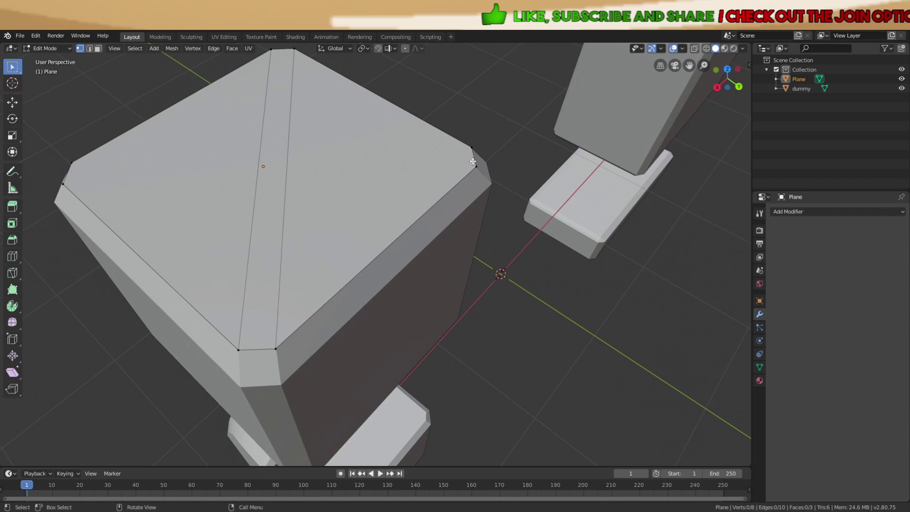
middle_drag(359, 223, 529, 223)
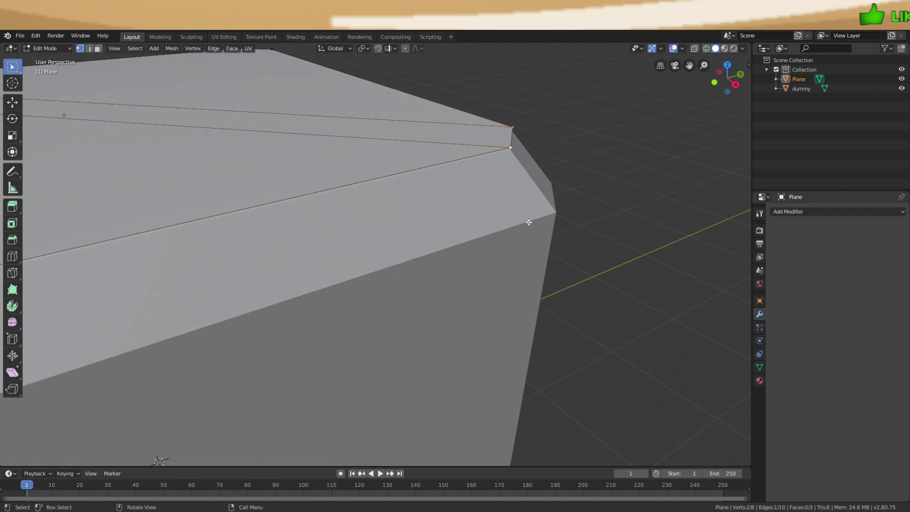
middle_drag(585, 230, 490, 213)
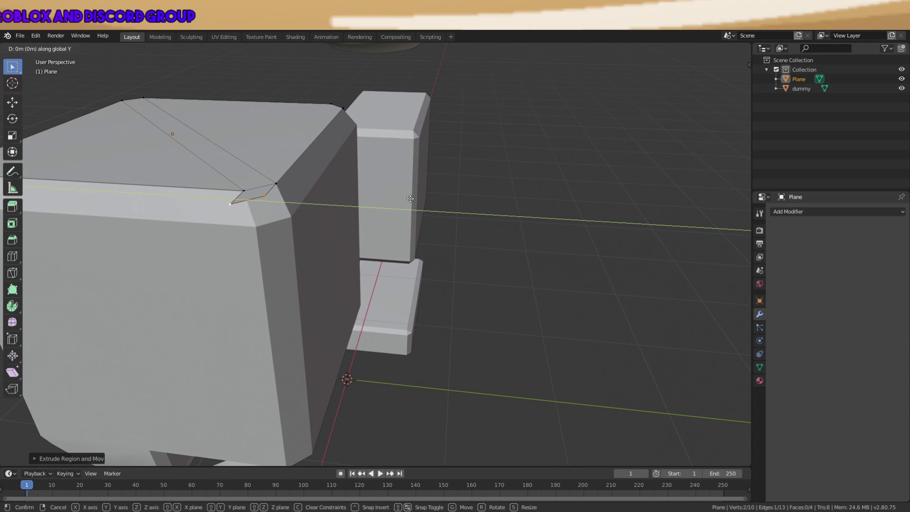
click(436, 198)
Move the extruded corner edge along X and Y onto the lower edge of the dummy's corner chamfer
middle_drag(437, 197, 336, 209)
key(g)
key(y)
click(446, 198)
key(g)
key(x)
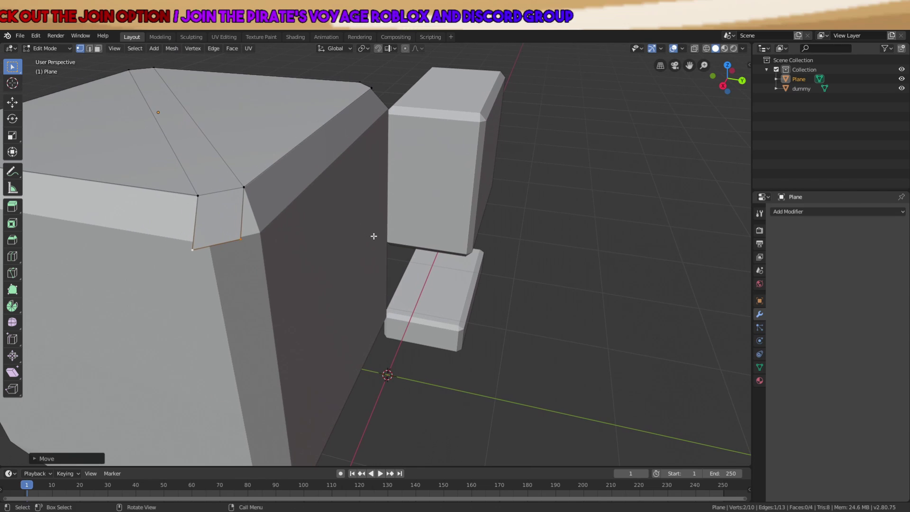
key(y)
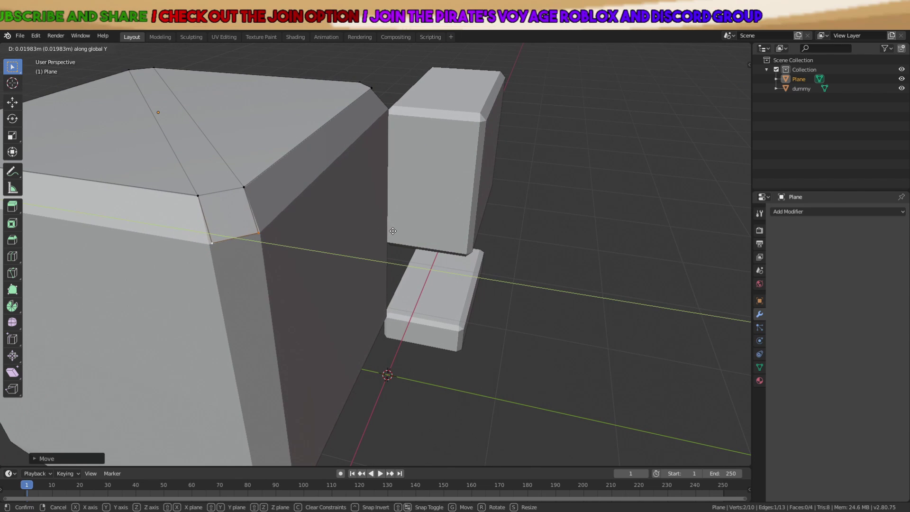
click(392, 232)
Fine-tune a lower vertex of the sloped corner face along Y, Z and X against the dummy's chamfer
middle_drag(393, 232, 463, 181)
scroll(462, 183, up, 1)
click(484, 278)
key(g)
middle_drag(398, 268, 449, 229)
key(y)
click(433, 263)
key(g)
key(z)
click(422, 256)
key(g)
key(x)
click(427, 255)
Adjust the lower corner vertex's position along X and its height along Z
key(x)
click(510, 223)
key(g)
key(z)
click(490, 217)
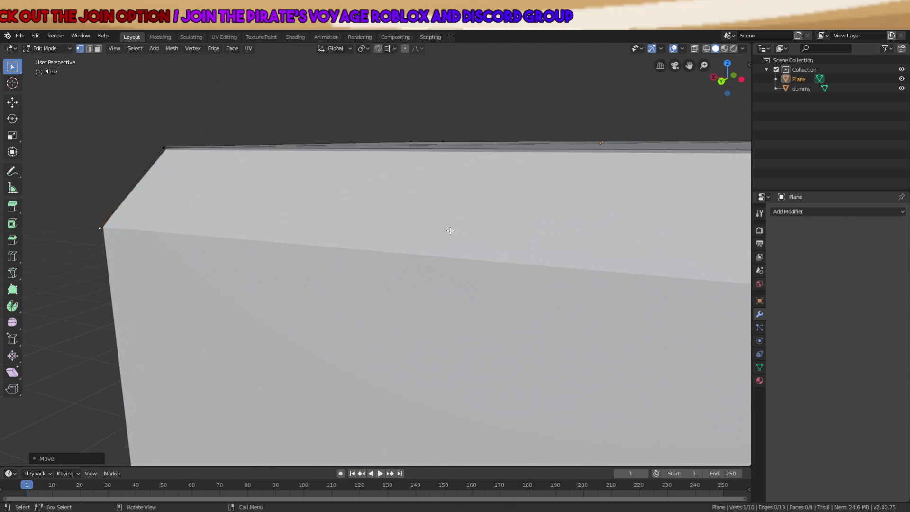
Align the lower vertex beside the long bevel along Z and Y with the chamfer's lower point
middle_drag(306, 228, 357, 234)
key(g)
key(z)
click(314, 225)
key(g)
key(x)
key(z)
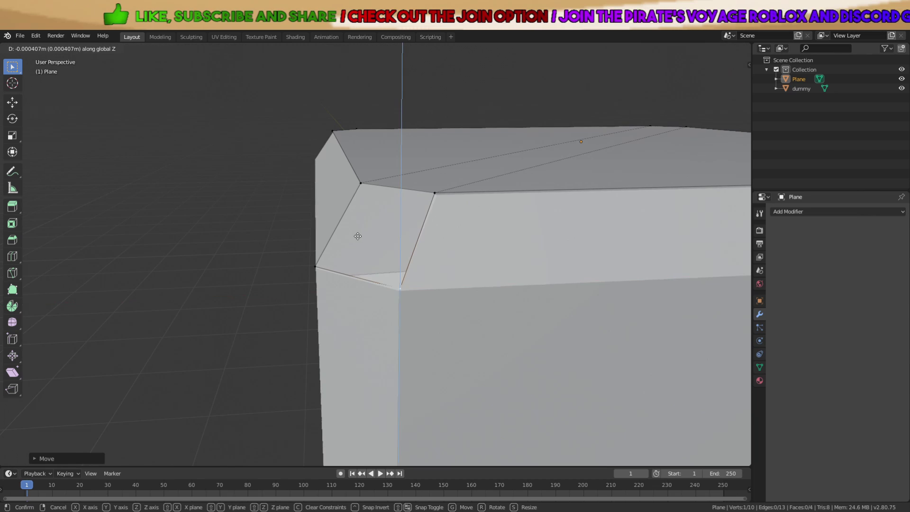
key(y)
click(355, 237)
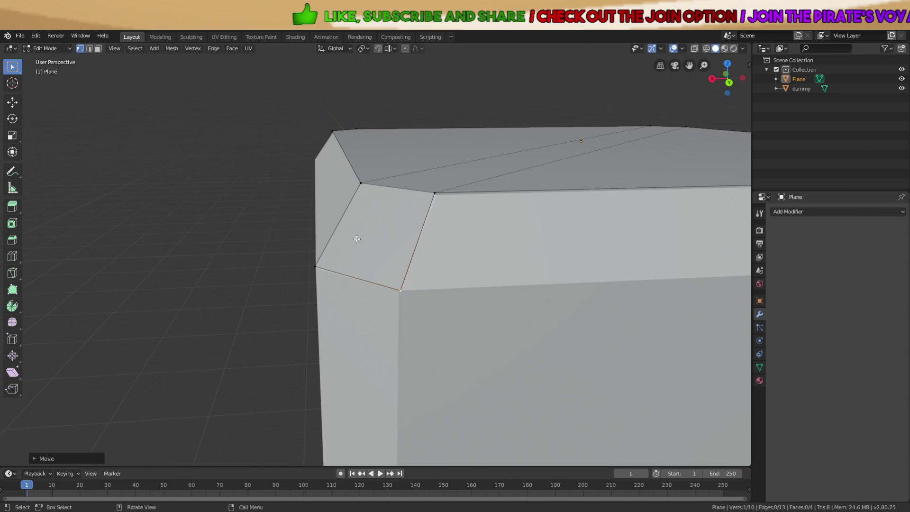
Extrude that lower vertex along X to the opposite corner and fill the bevel face between the corners
scroll(355, 237, down, 5)
middle_drag(430, 237, 368, 268)
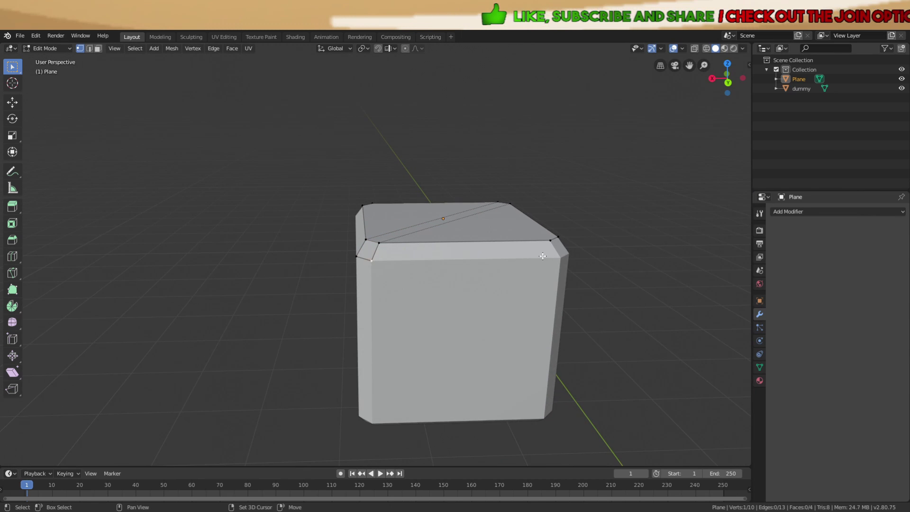
shift+middle_drag(543, 256, 460, 263)
key(e)
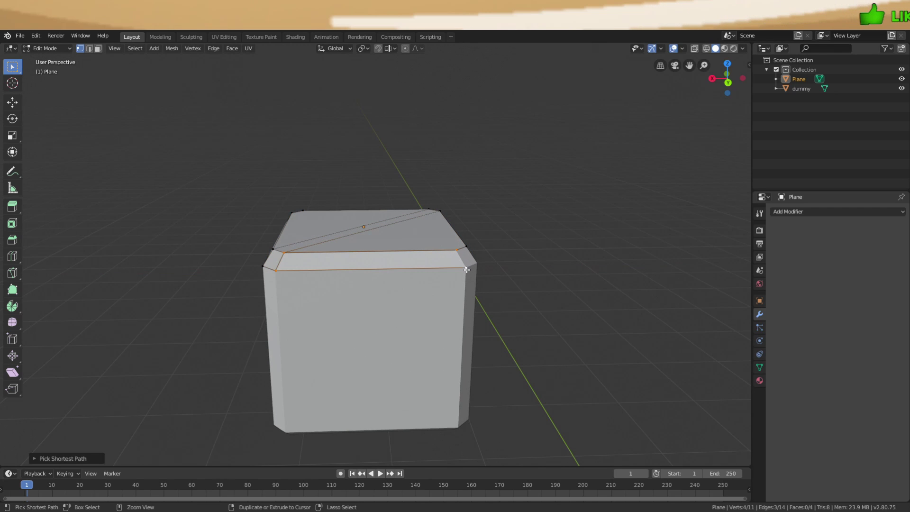
key(alt+a)
Extrude a vertex down from the second point of the next top corner and shift it along Y
middle_drag(467, 269, 325, 278)
scroll(374, 289, up, 2)
scroll(239, 240, up, 2)
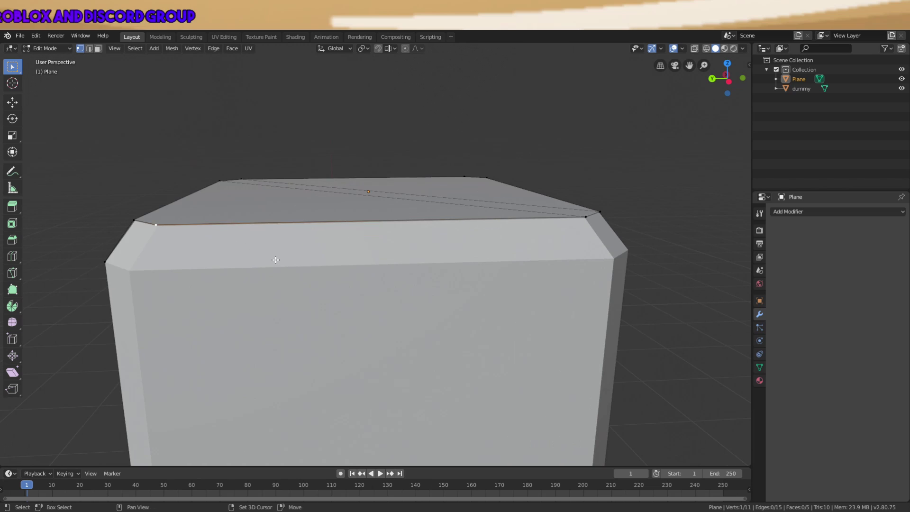
shift+middle_drag(275, 258, 452, 229)
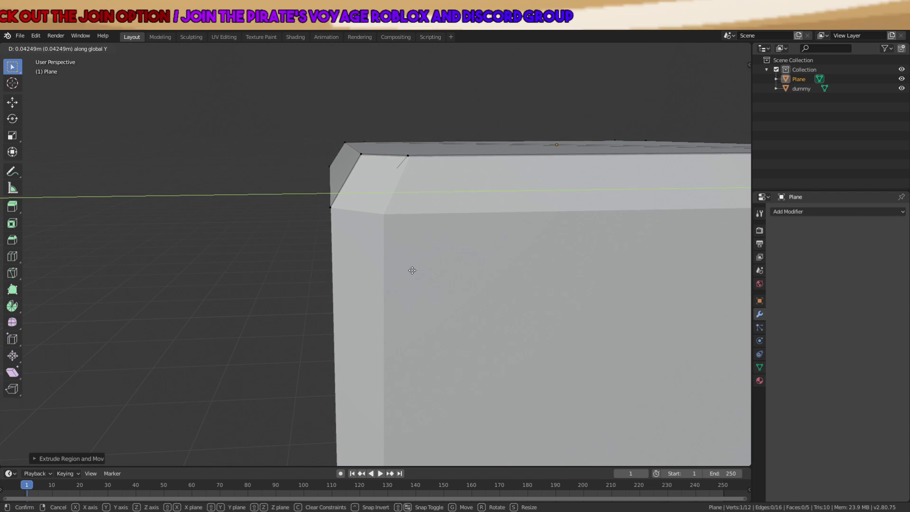
click(412, 271)
Position the new vertex along X and Y on the chamfer's lower point and fill the sloped corner face
middle_drag(412, 271, 469, 264)
key(g)
key(x)
click(485, 303)
key(g)
click(465, 270)
key(g)
key(y)
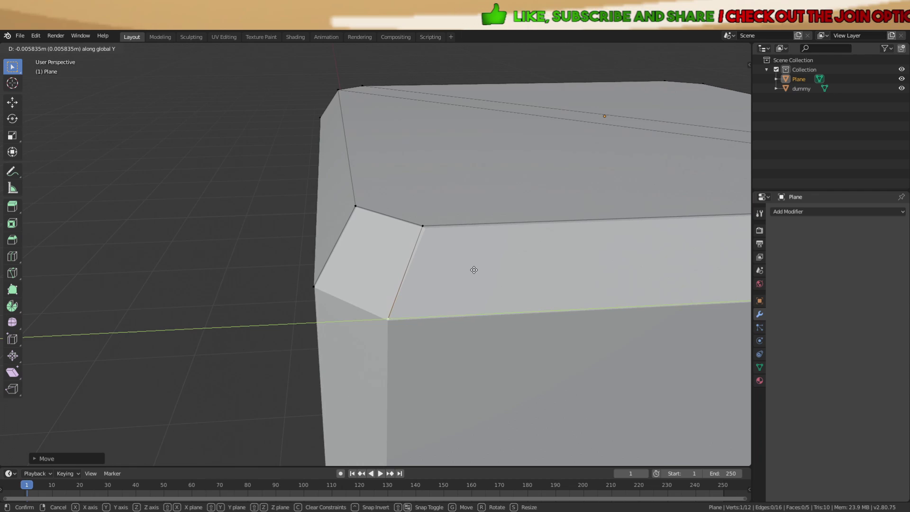
click(474, 270)
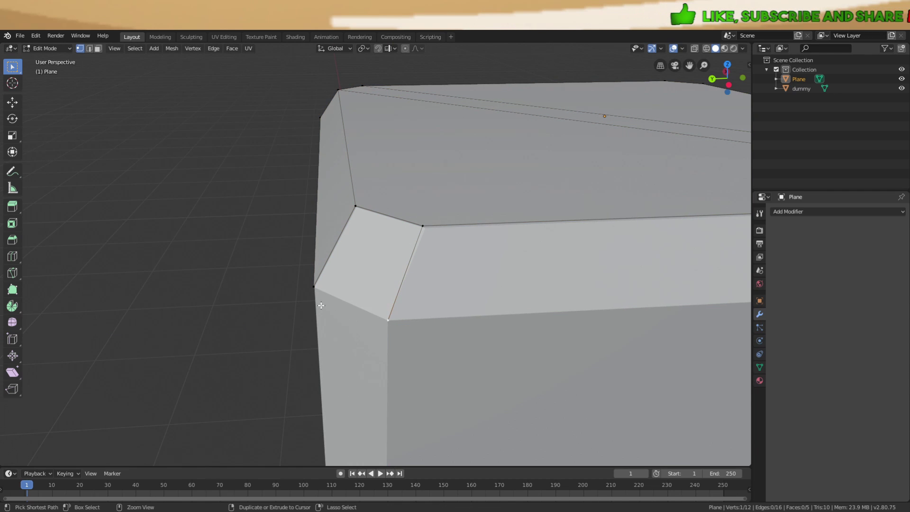
key(f)
Extrude the lower vertex along Y to the far corner and fill the bevel face along that side
scroll(471, 296, down, 3)
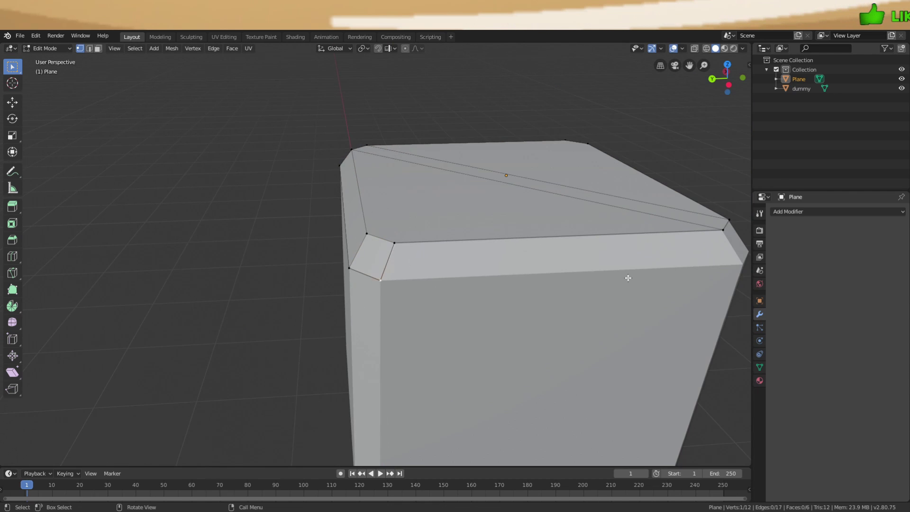
middle_drag(630, 278, 528, 260)
key(e)
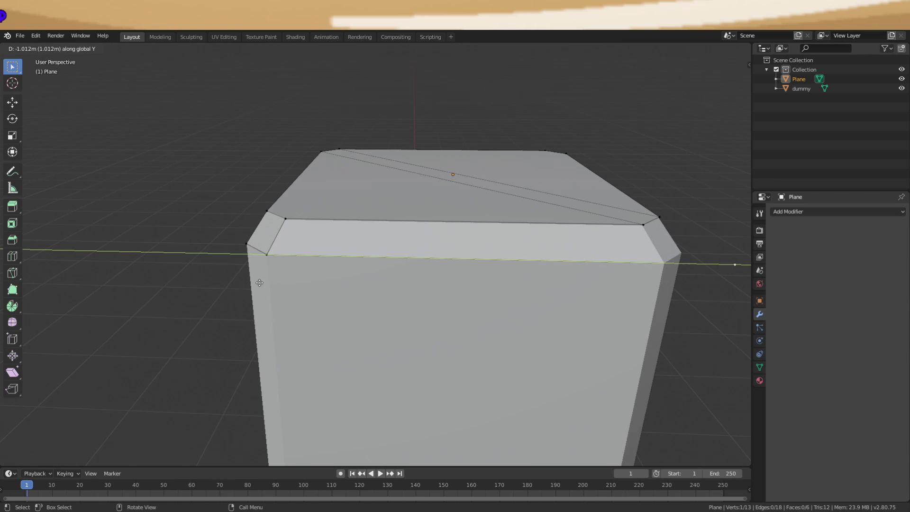
middle_drag(175, 285, 498, 289)
click(497, 289)
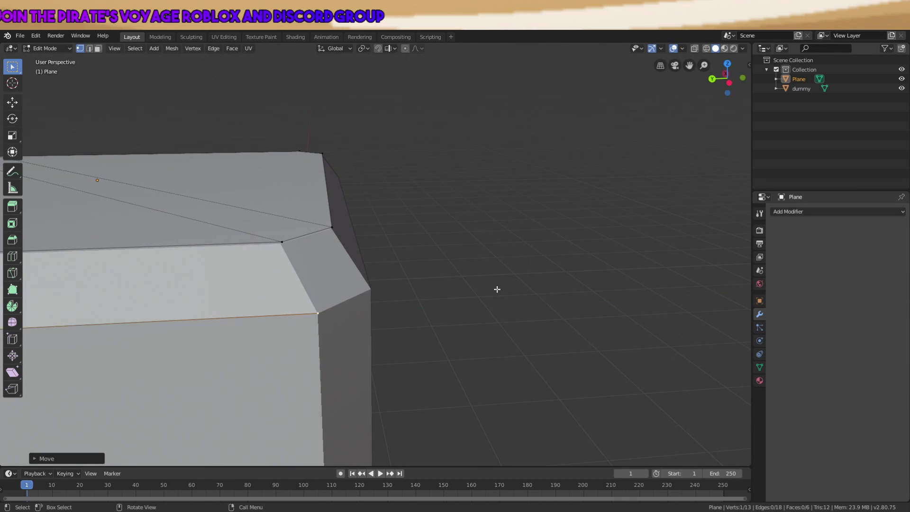
middle_drag(294, 245, 365, 220)
key(alt+a)
Extrude the far corner's outer top vertex down along Z and move it along Y toward the chamfer's lower point
key(e)
key(z)
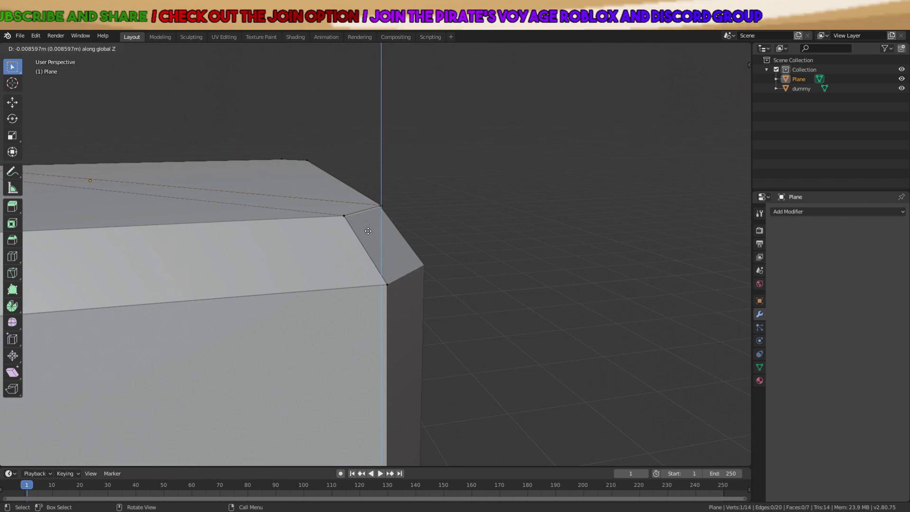
click(372, 266)
key(g)
key(y)
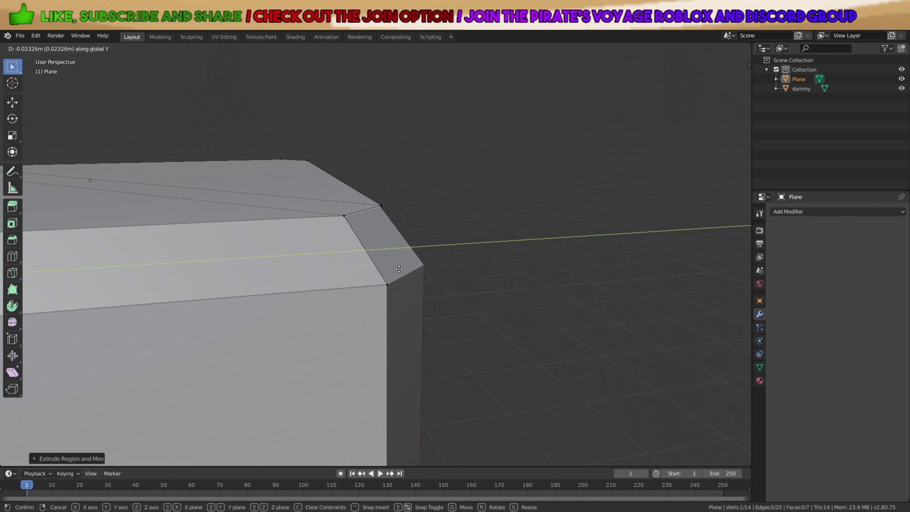
click(419, 285)
Shift the extruded vertex along X and Z onto the lower point of the corner chamfer
middle_drag(419, 286, 408, 260)
key(g)
key(x)
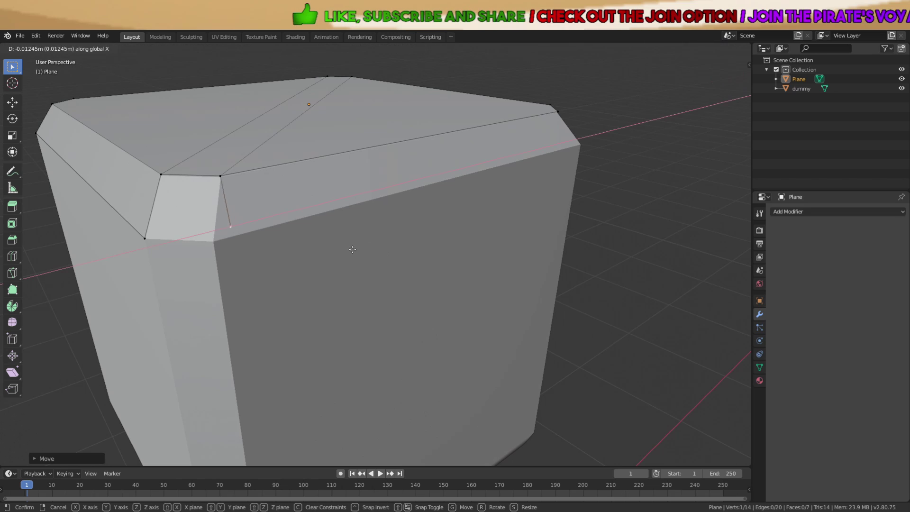
key(z)
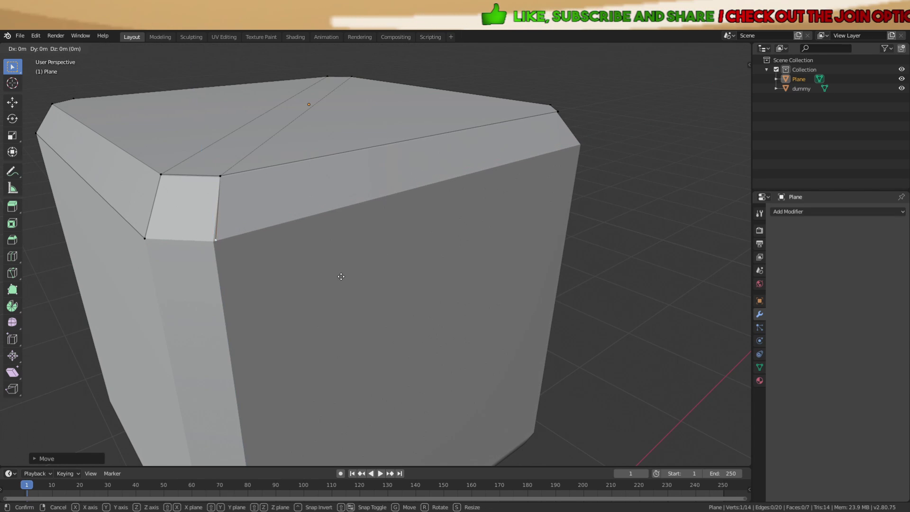
click(338, 278)
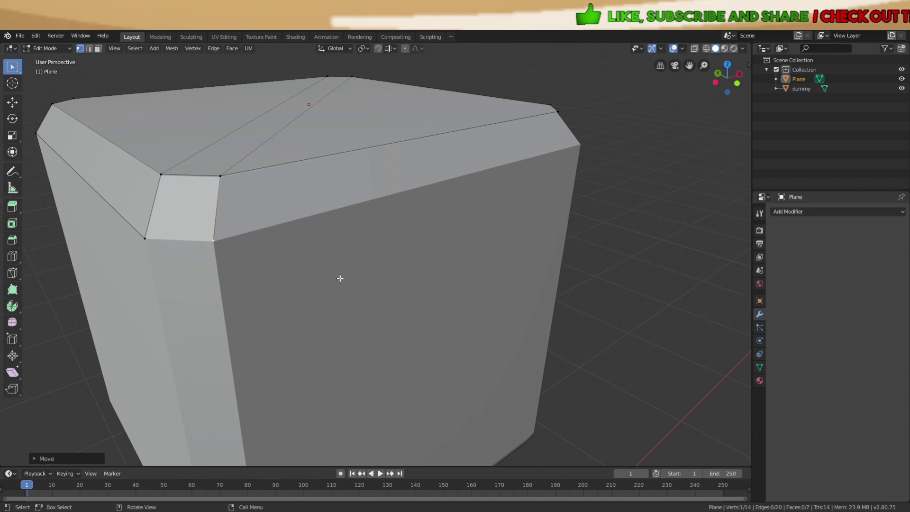
Fill the sloped corner face and nudge its outer lower vertex about -0.0015 m along Y
click(216, 242)
middle_drag(216, 242, 358, 227)
key(g)
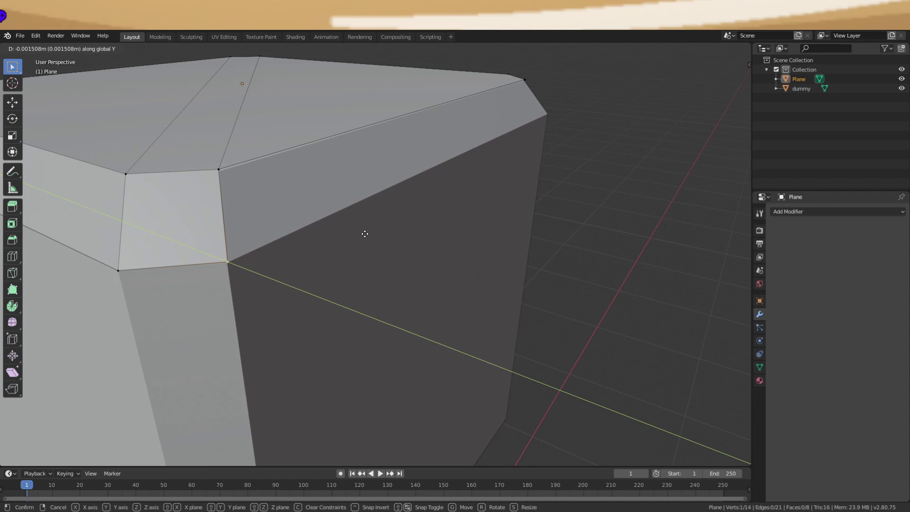
click(365, 234)
Extrude the outer lower vertex along X to the next corner and fill the bevel face on that side
mouse_move(365, 233)
middle_down()
mouse_move(384, 222)
mouse_move(455, 218)
mouse_move(377, 232)
middle_up()
key(e)
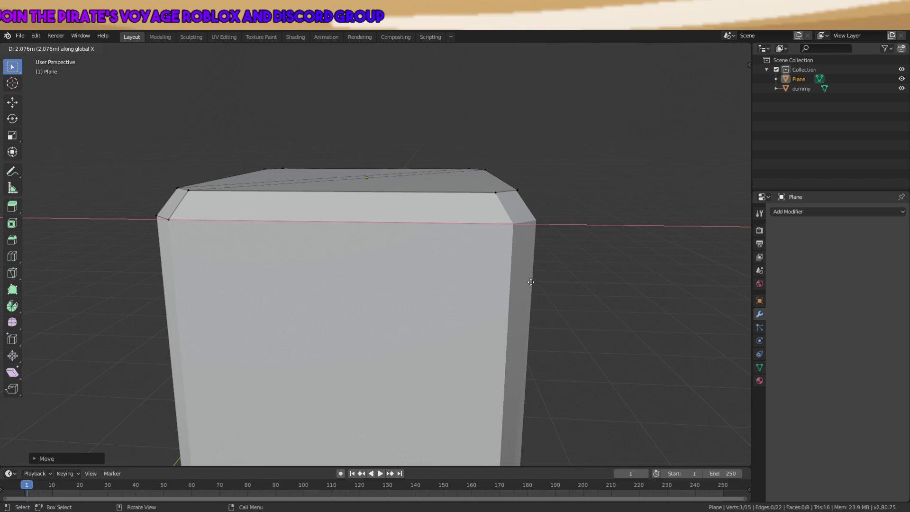
click(713, 343)
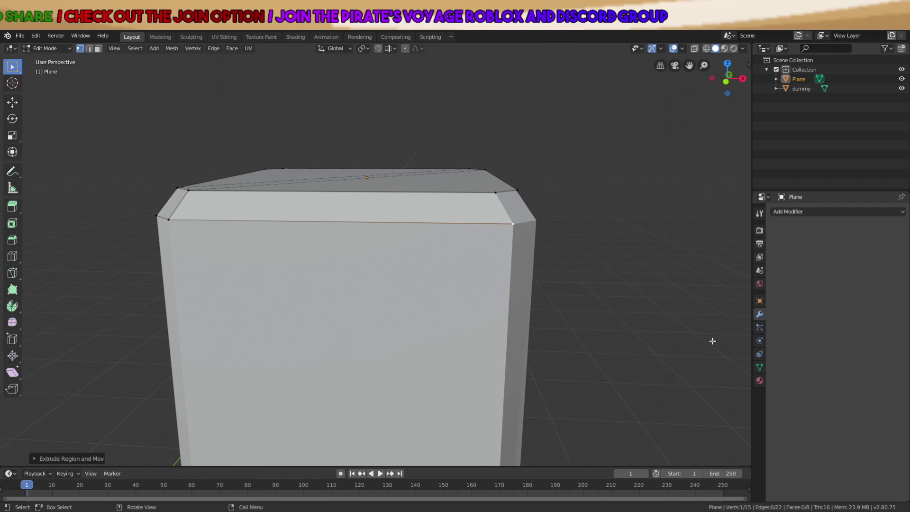
click(498, 195)
ctrl+click(515, 222)
key(f)
click(559, 220)
Extrude the bevel's outer lower vertex along Y to the next corner, then fill that side's bevel face and the adjoining corner face
middle_drag(565, 220, 446, 232)
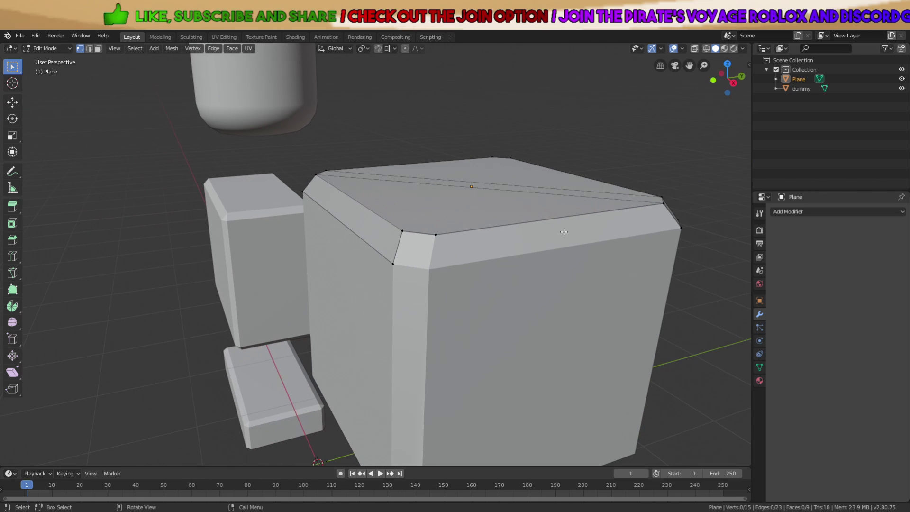
click(678, 232)
middle_drag(677, 233, 656, 239)
key(e)
key(y)
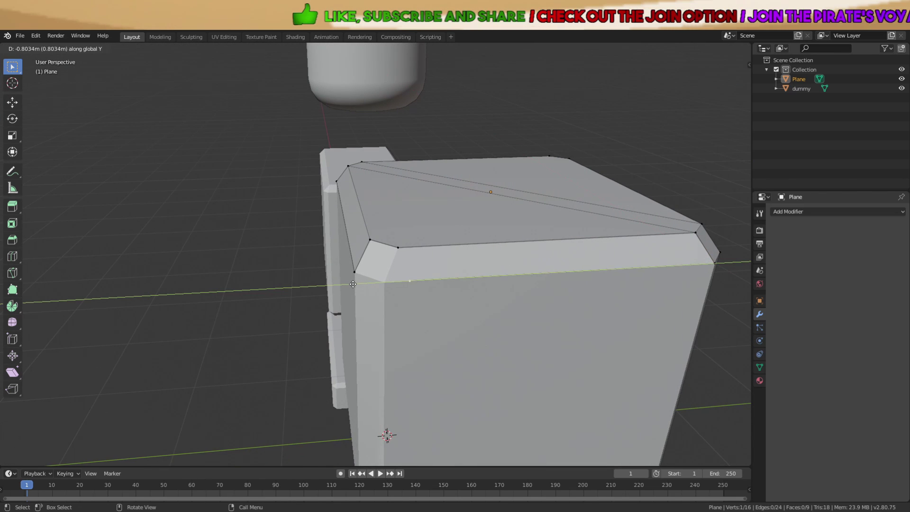
click(329, 287)
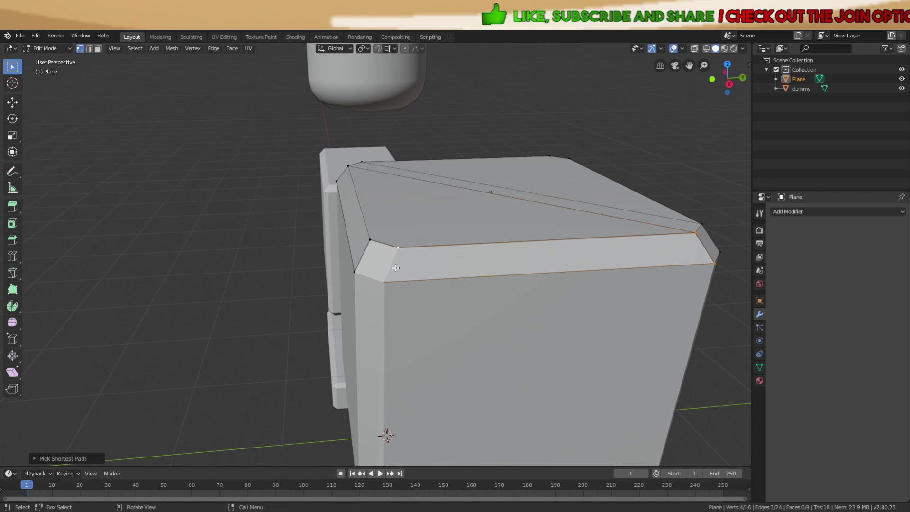
click(384, 280)
key(f)
key(f)
Extrude the shell's lower edge loop down along Z to the block's lower chamfer to form the side walls
middle_drag(355, 273, 416, 254)
alt+click(417, 247)
middle_drag(488, 294, 427, 239)
key(e)
key(z)
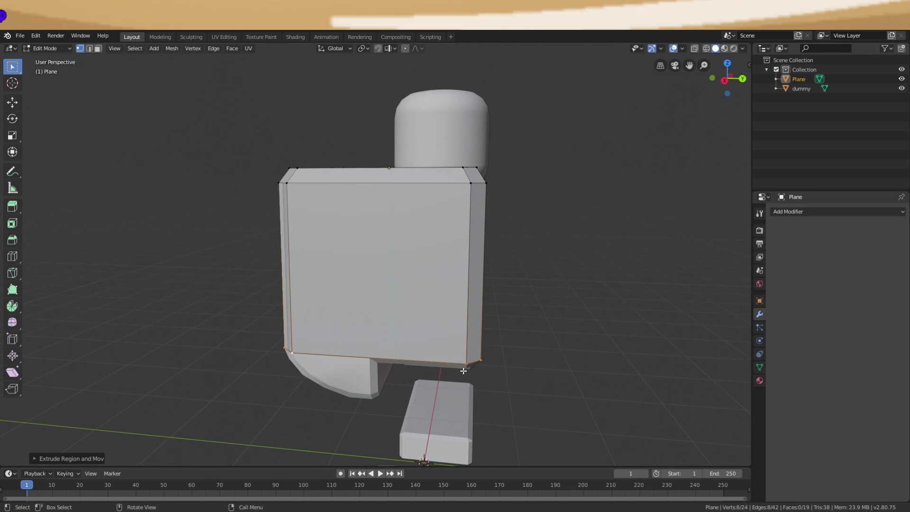
Move one vertical edge of the near corner strip slightly along X to fit the block
middle_drag(464, 371, 370, 317)
key(alt+a)
click(331, 346)
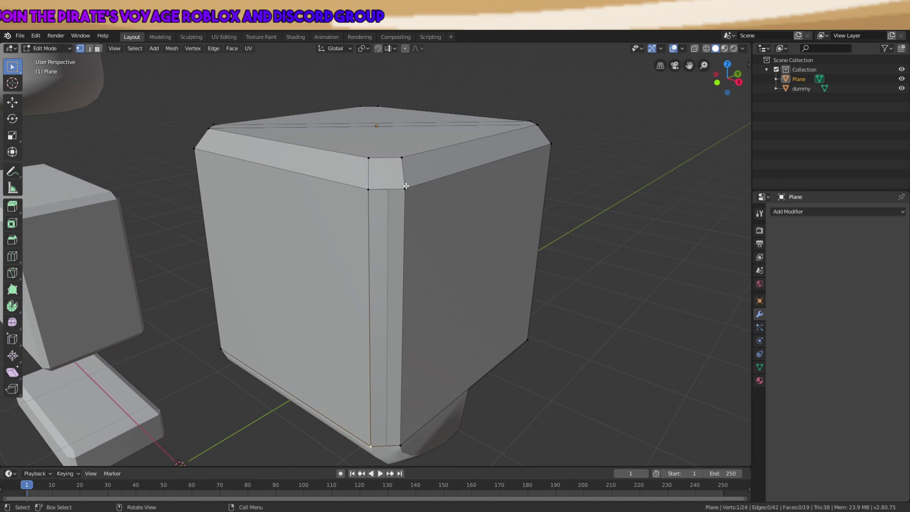
scroll(450, 313, up, 3)
key(g)
key(x)
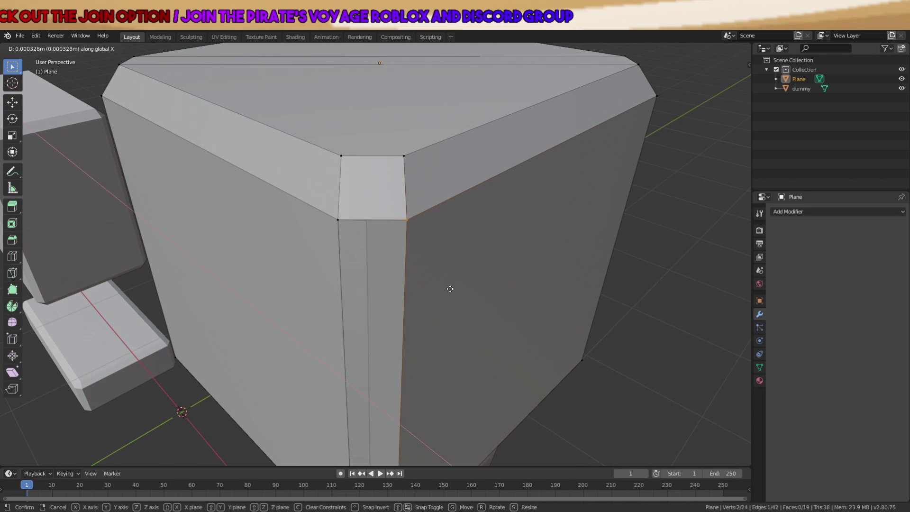
click(449, 289)
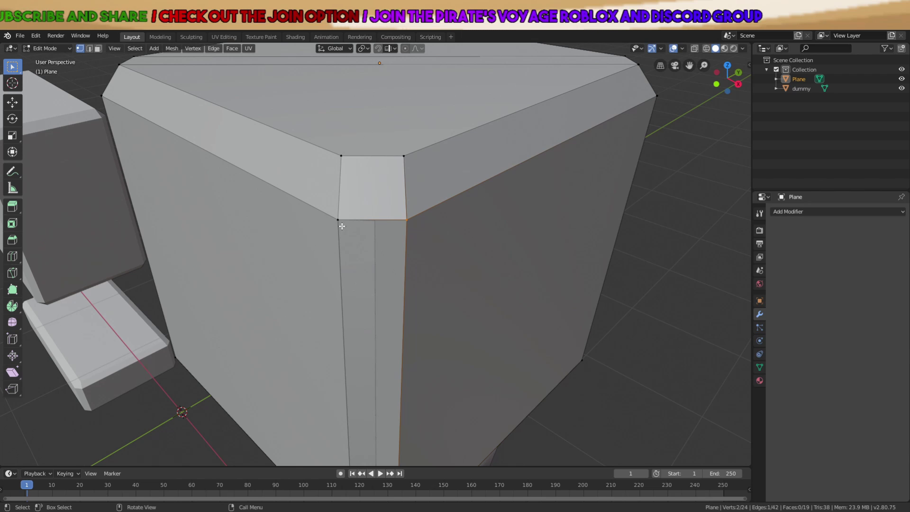
Nudge the corner strip's other vertical edge slightly along negative Y and check the fit in Object Mode
click(342, 227)
middle_drag(429, 320, 455, 214)
shift+click(397, 431)
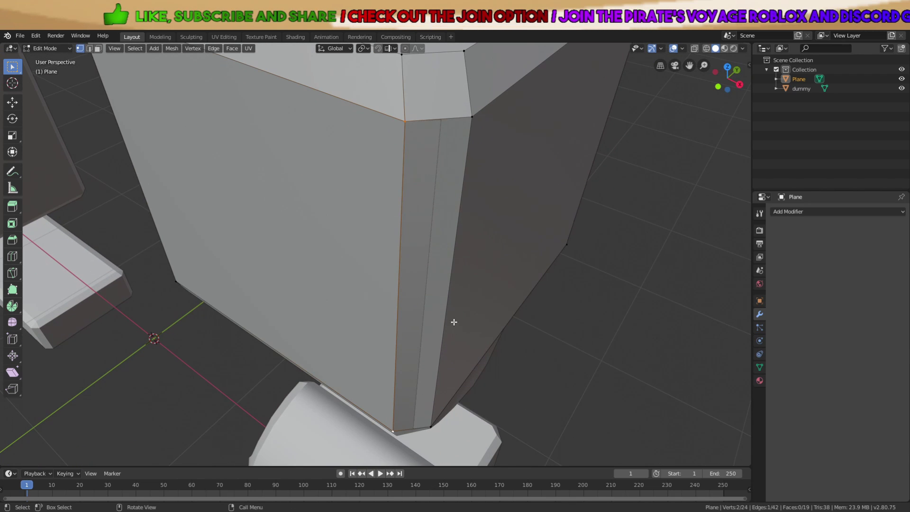
middle_drag(454, 322, 514, 311)
key(g)
key(y)
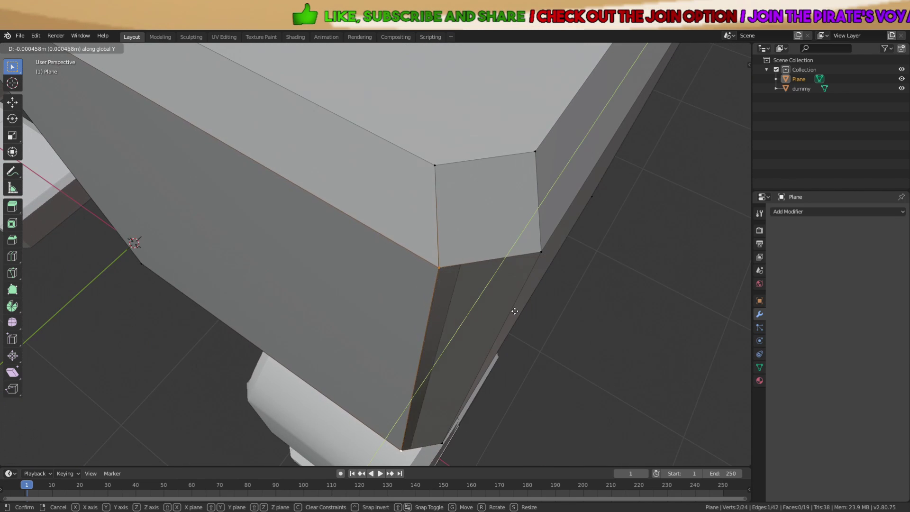
key(Tab)
middle_drag(511, 316, 581, 277)
scroll(581, 278, down, 2)
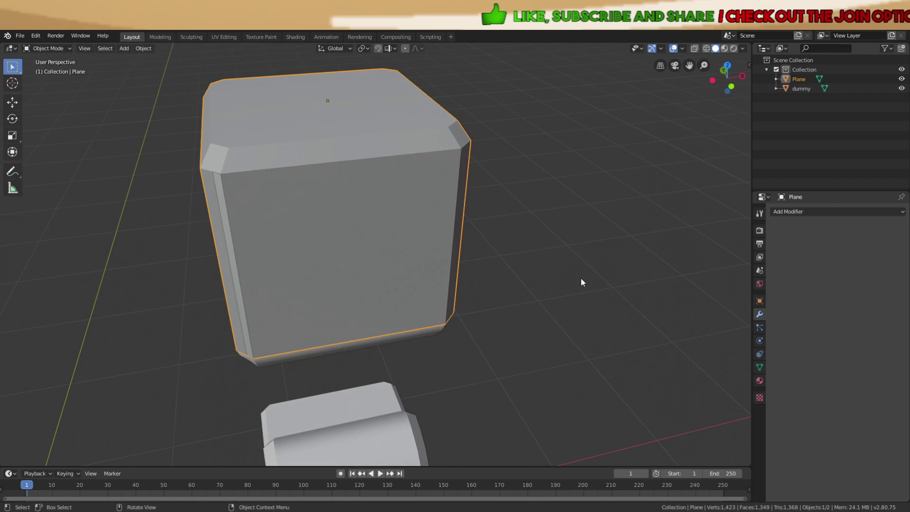
click(581, 277)
middle_drag(445, 227, 474, 220)
Select a vertical edge on the adjacent corner, move it along Y about 0.01 m, and check the shell in Object Mode
key(Tab)
key(a)
scroll(332, 204, up, 1)
click(260, 197)
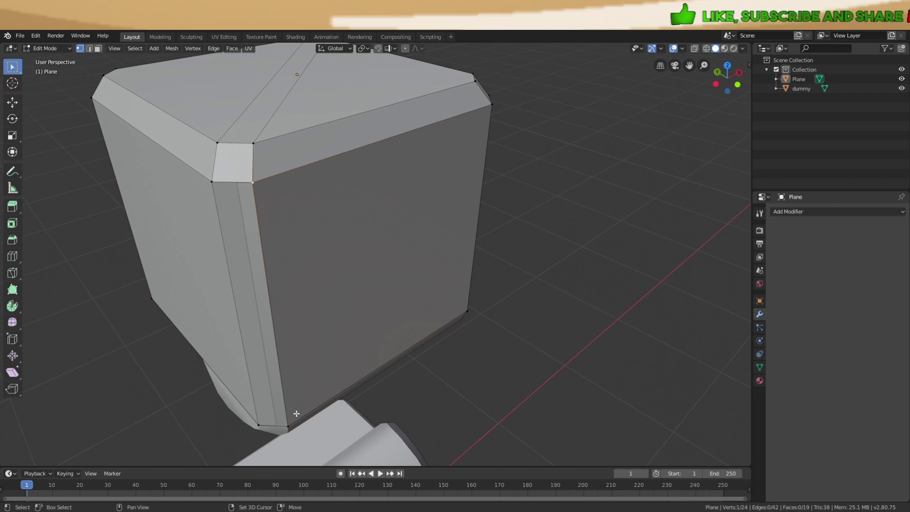
middle_drag(417, 292, 425, 295)
key(g)
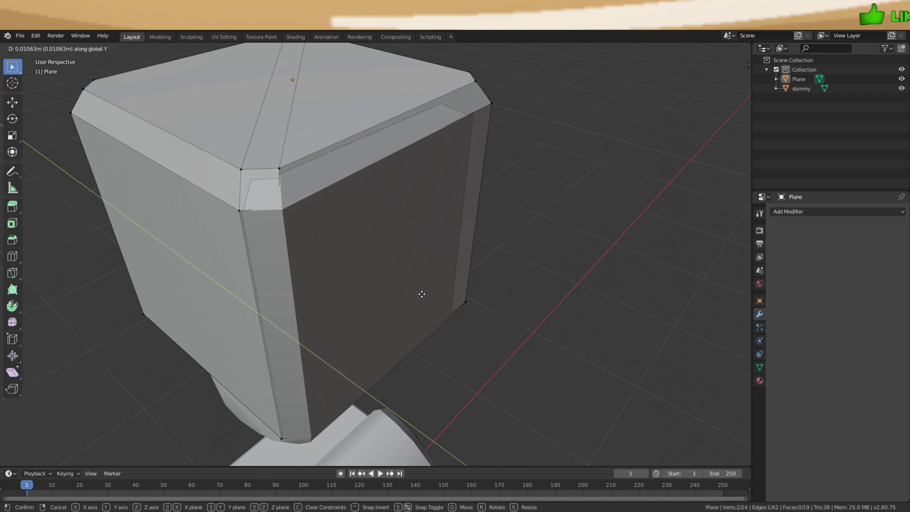
click(422, 296)
key(a)
scroll(420, 297, down, 3)
key(Tab)
middle_drag(421, 296, 486, 204)
Return to editing the shell and adjust the selected corner geometry along Y to match the block
click(471, 263)
click(419, 218)
key(Tab)
scroll(392, 228, up, 3)
click(369, 203)
key(g)
key(y)
click(438, 270)
scroll(427, 272, down, 1)
Select the four vertices of the vertical corner strip face and move them along Y about 0.01 m
click(478, 207)
scroll(487, 203, up, 2)
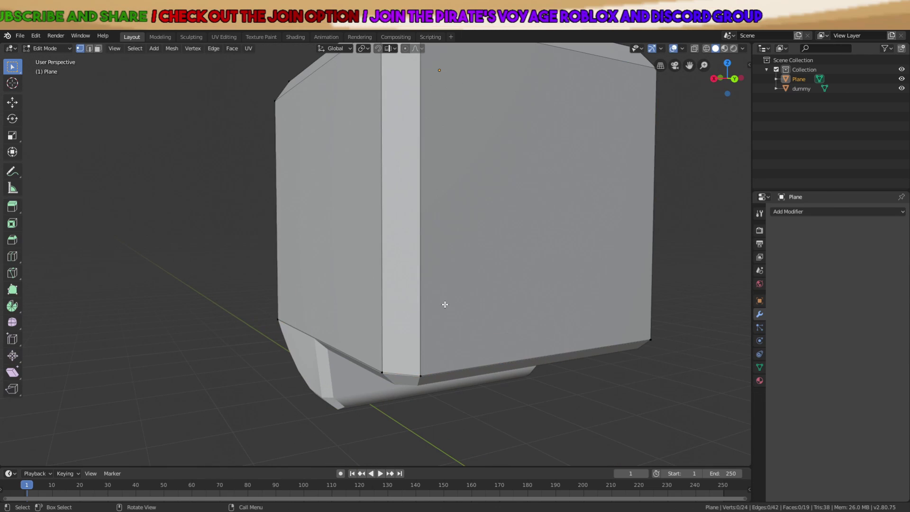
middle_drag(445, 305, 423, 286)
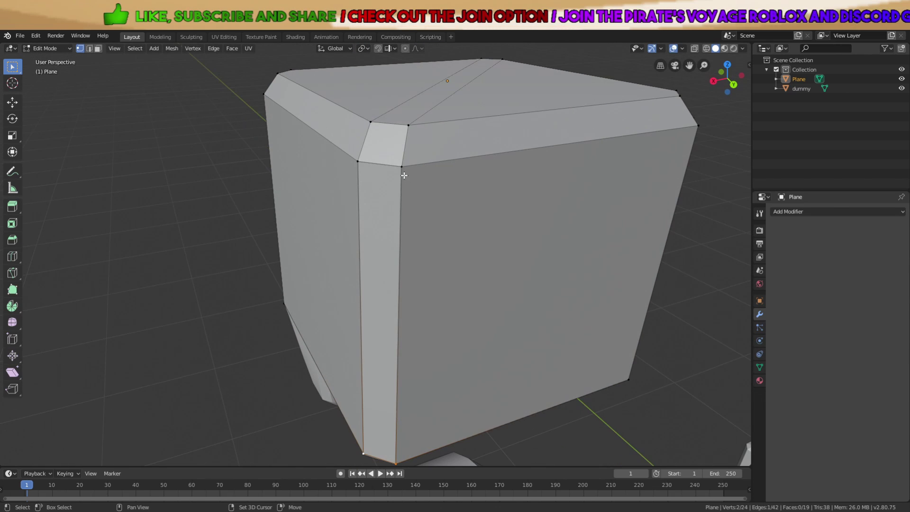
shift+click(404, 170)
shift+click(361, 164)
key(g)
key(y)
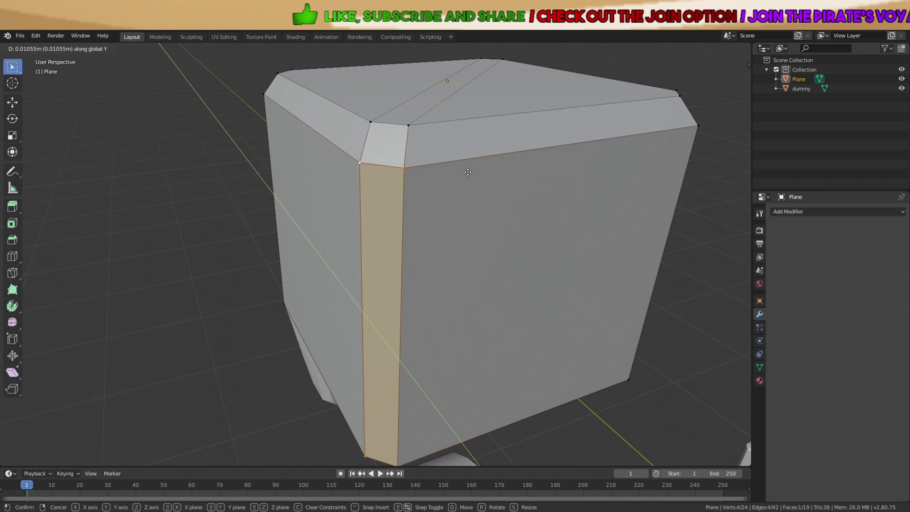
click(465, 172)
key(a)
scroll(466, 172, down, 3)
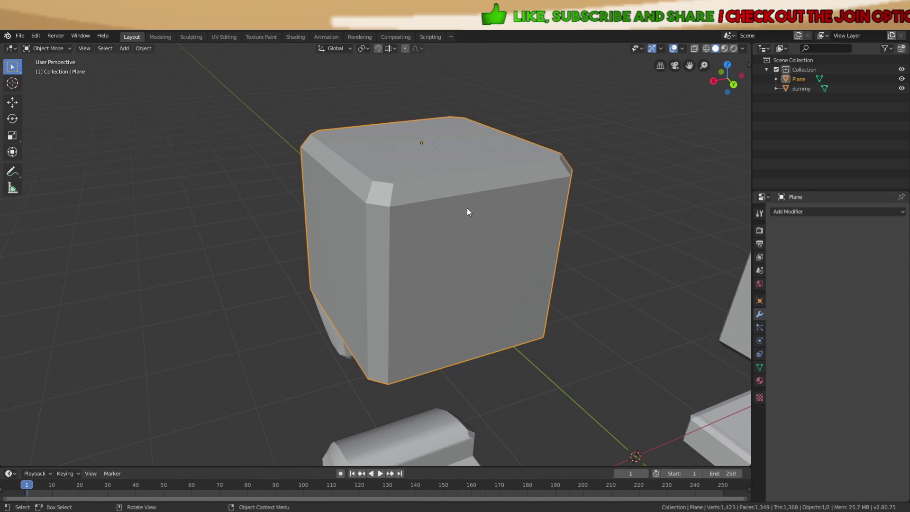
Extrude a bottom corner vertex down along Z and place it on the lower chamfer's inner point
mouse_move(468, 209)
middle_down()
mouse_move(437, 246)
mouse_move(457, 214)
middle_up()
scroll(452, 217, up, 3)
key(alt+a)
scroll(452, 218, up, 4)
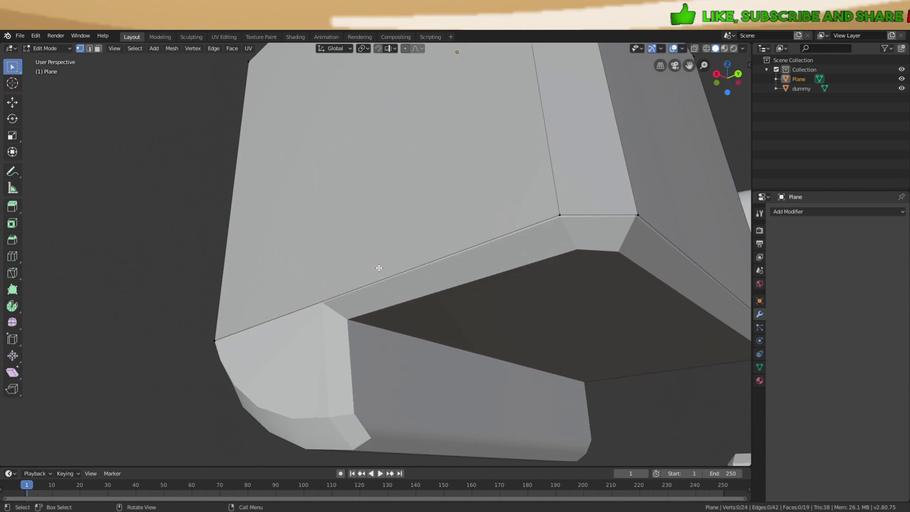
middle_drag(637, 234, 502, 266)
key(e)
key(z)
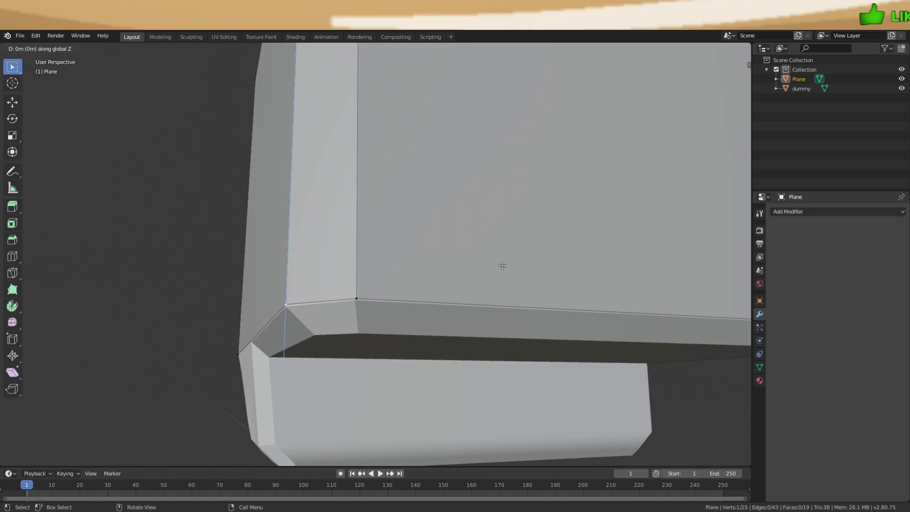
click(528, 289)
middle_drag(530, 289, 574, 280)
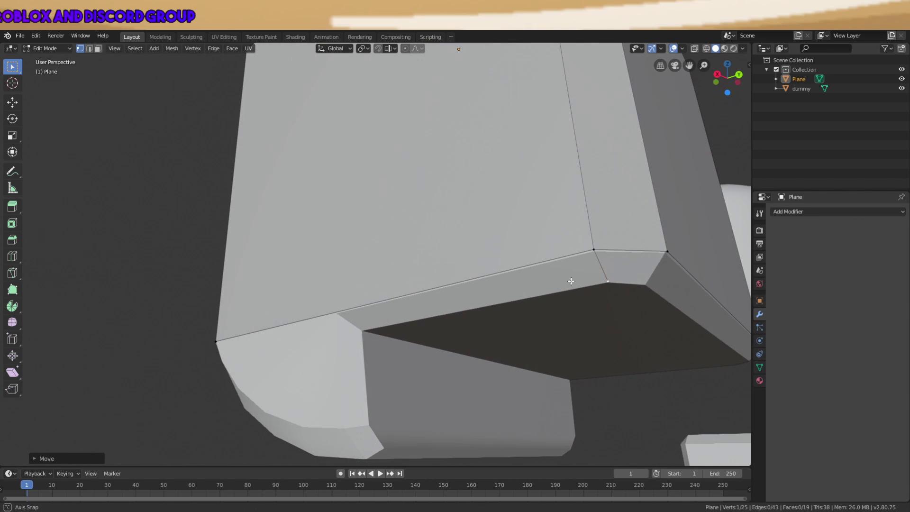
Extrude the new bottom vertex along negative Y, following the block's lower bevel toward the opposite corner
key(a)
click(653, 290)
middle_drag(653, 290, 534, 283)
key(e)
key(x)
key(y)
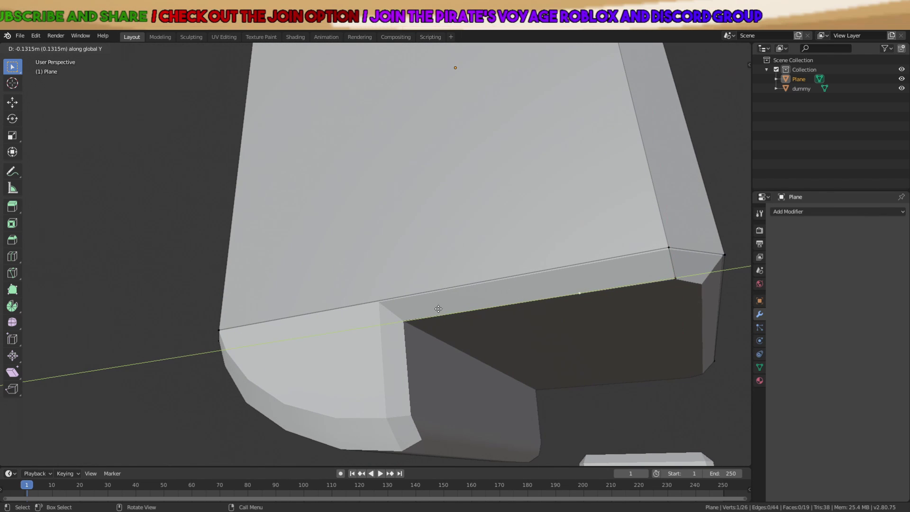
click(274, 354)
middle_drag(275, 354, 479, 291)
key(Tab)
key(Tab)
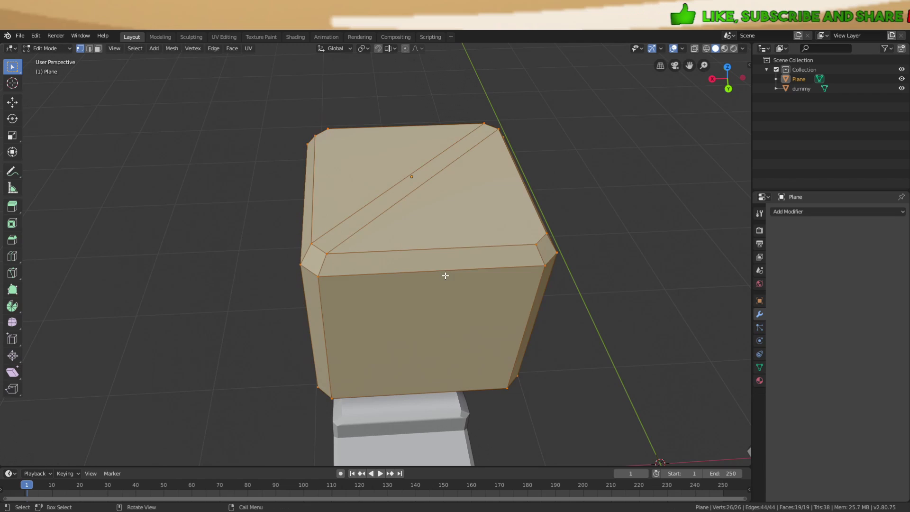
Delete the diagonal strip face and the two large faces beside it on the shell's top
key(alt+a)
key(Escape)
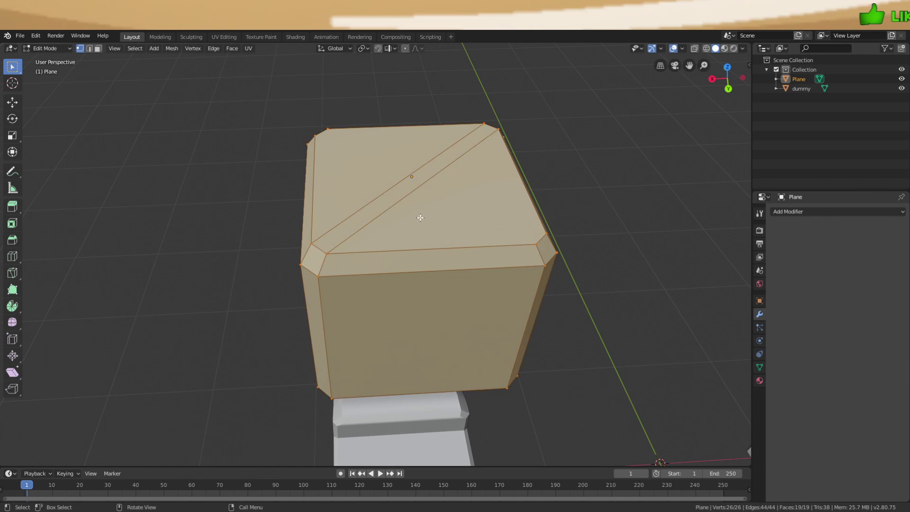
middle_drag(417, 217, 405, 231)
key(x)
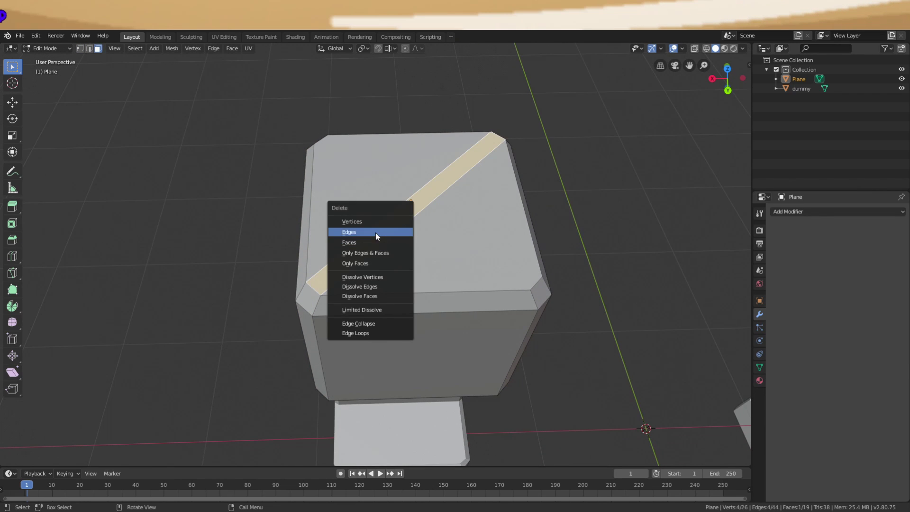
click(359, 242)
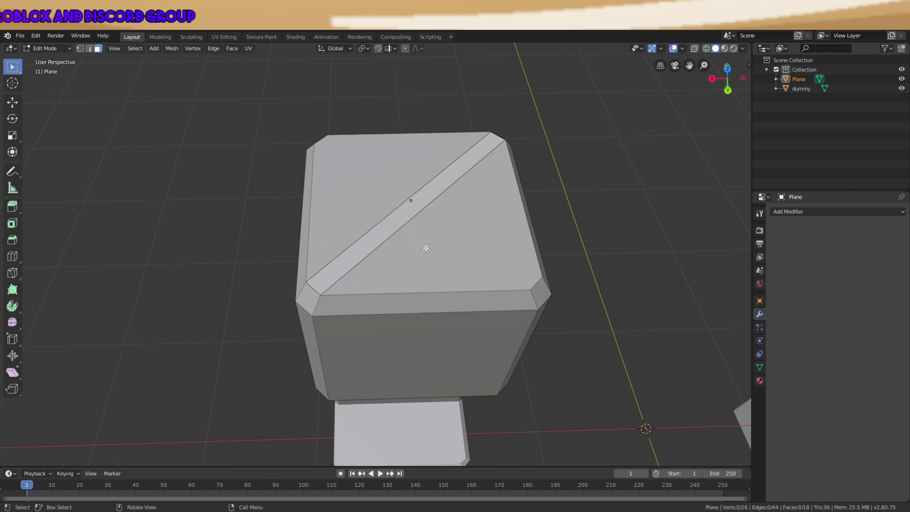
click(441, 228)
shift+click(382, 203)
key(x)
click(368, 205)
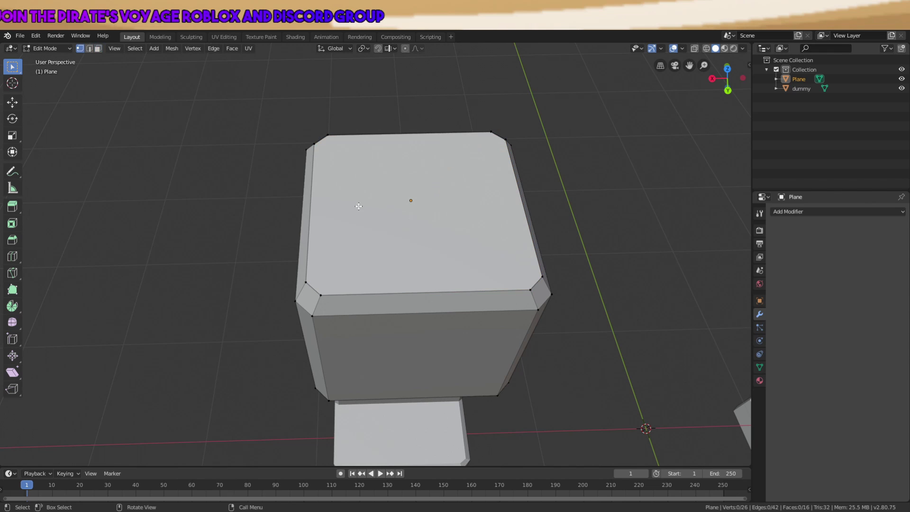
Fill the shell's open top outline with a single face
key(1)
middle_drag(417, 228, 432, 252)
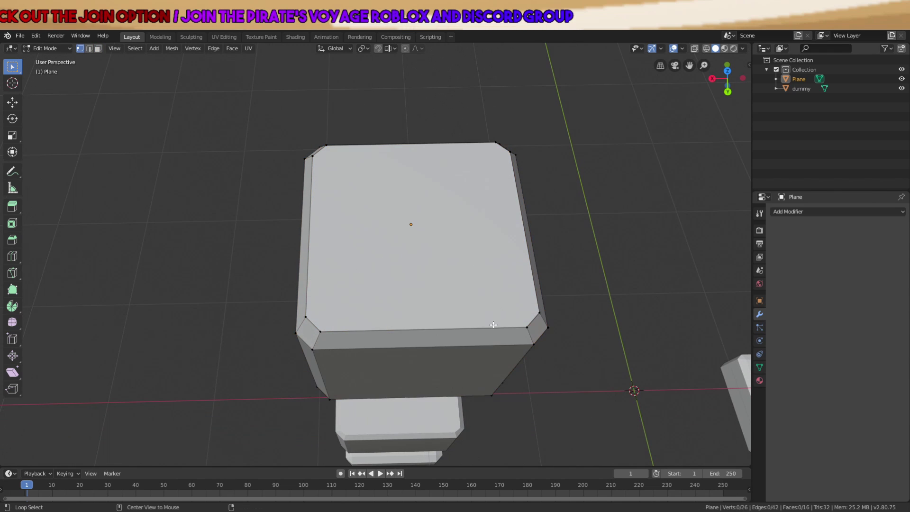
key(f)
scroll(491, 271, down, 3)
key(alt+a)
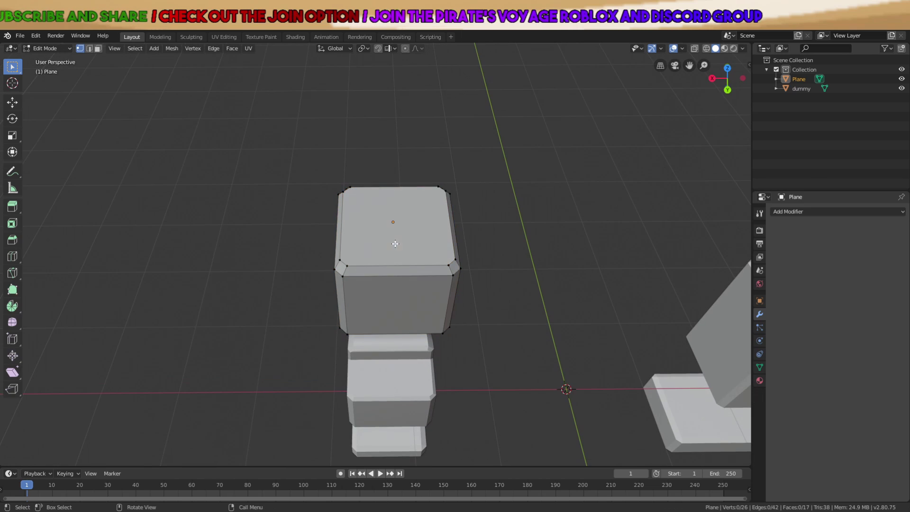
Subdivide the top face to add midpoint vertices along its border edges
key(ctrl+r)
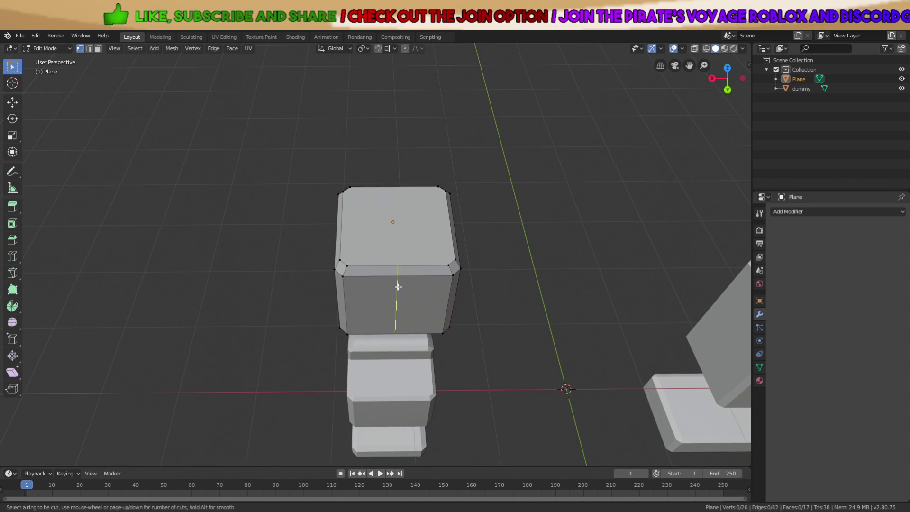
key(Escape)
scroll(413, 236, up, 4)
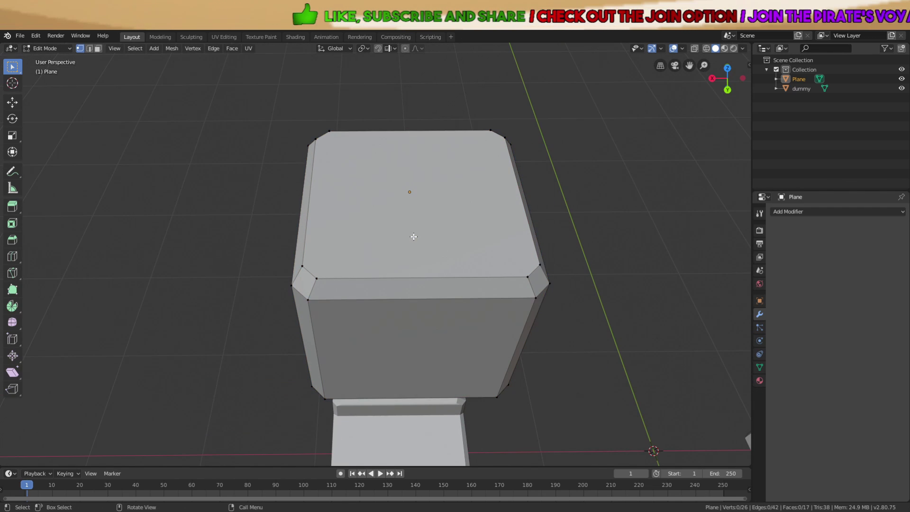
key(2)
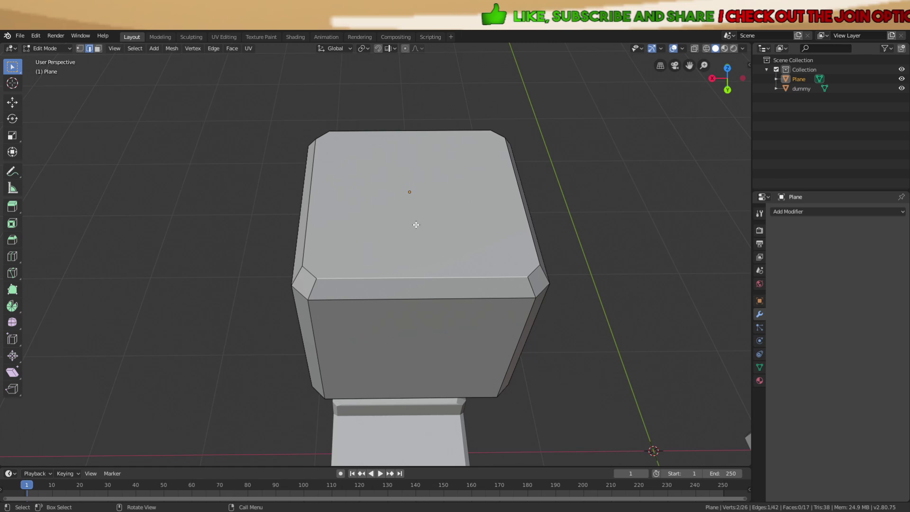
key(3)
click(416, 225)
right_click(414, 222)
click(414, 223)
key(1)
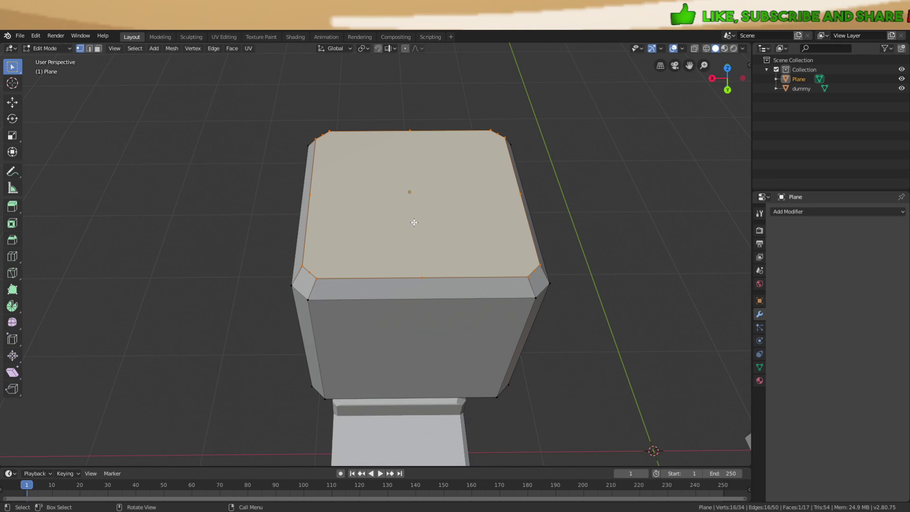
Delete the subdivided top face, keeping its border vertices
click(420, 249)
key(3)
click(420, 242)
right_click(419, 241)
key(x)
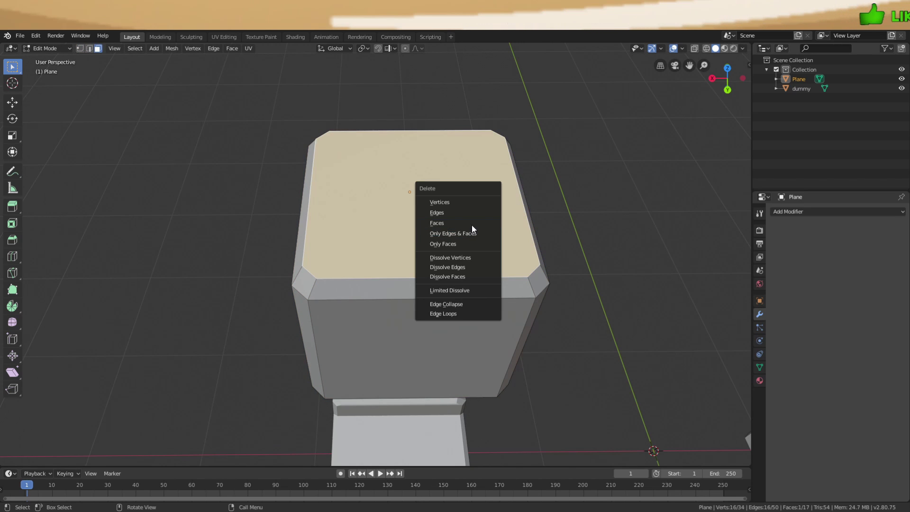
click(472, 225)
Fill one half of the shell's open top with a face between the opposite midpoint vertices
key(1)
key(f)
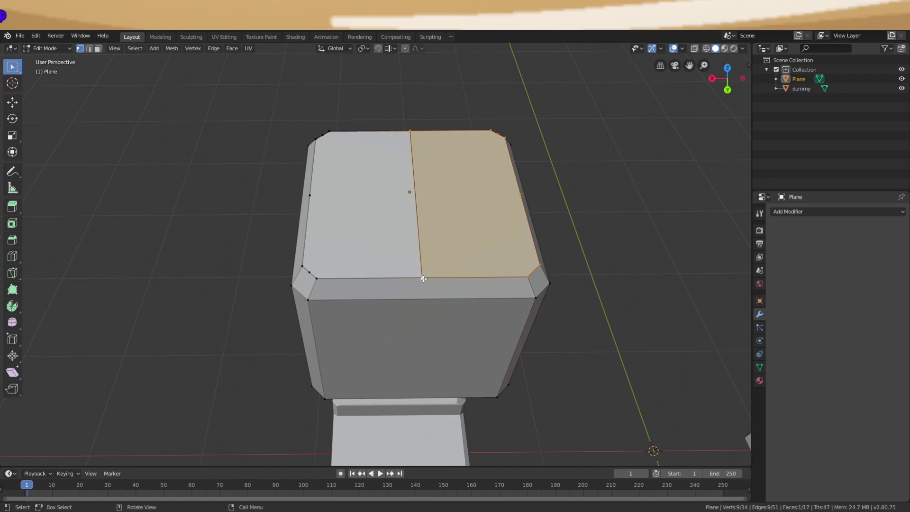
key(a)
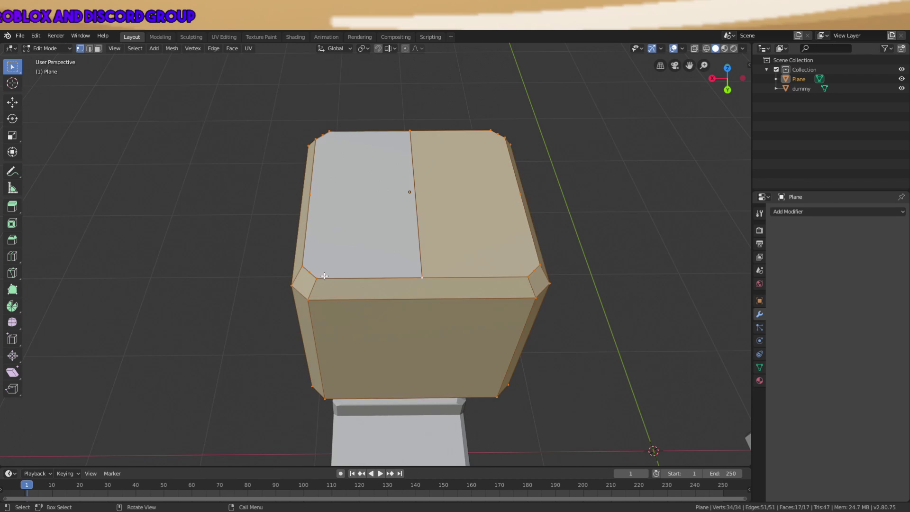
Fill the remaining half of the shell's top by connecting its border vertices from the centre edge to the outer corners
click(304, 272)
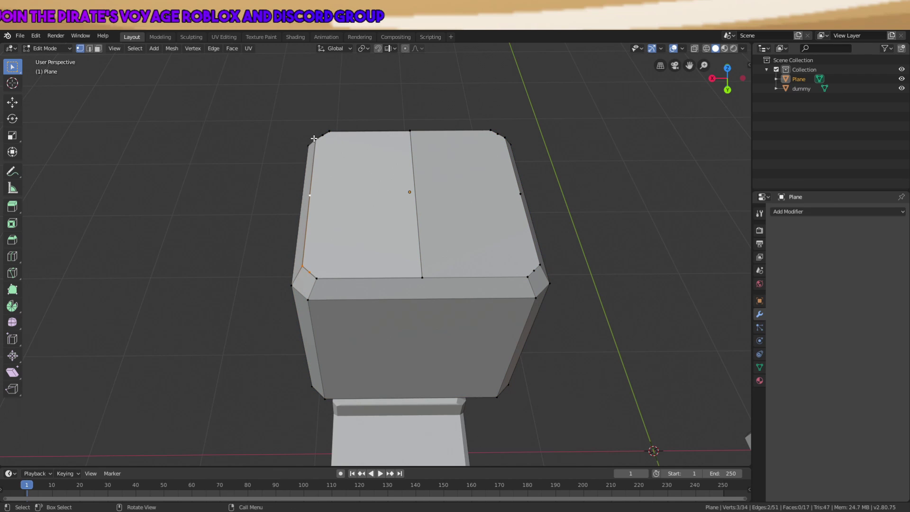
click(412, 132)
click(421, 270)
key(Escape)
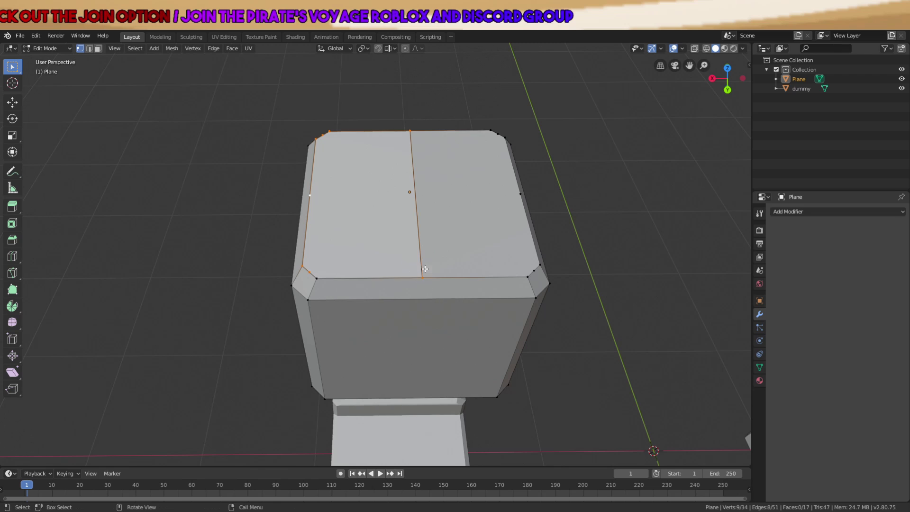
middle_drag(427, 231, 567, 223)
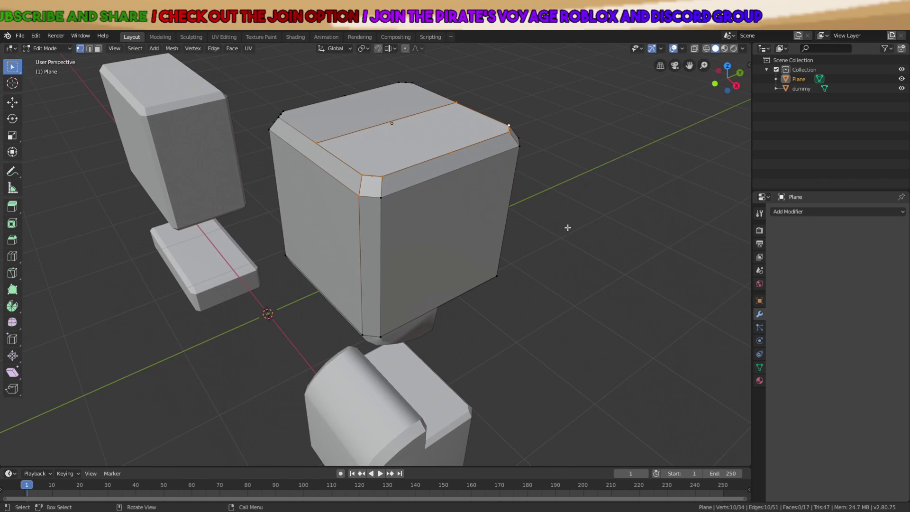
shift+click(362, 198)
key(f)
middle_drag(362, 198, 398, 235)
key(alt+a)
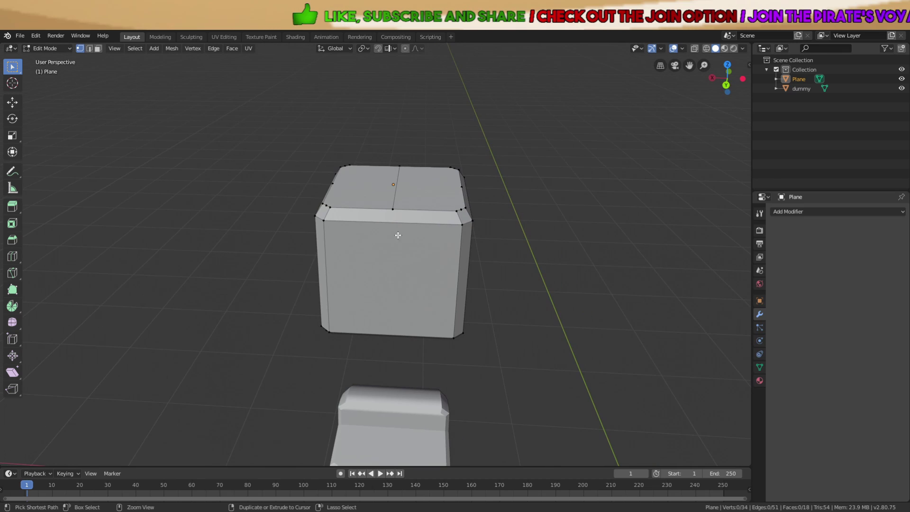
Split one side wall down its centre and rebuild the bevel strip above it as two half faces
key(alt+a)
scroll(400, 226, up, 2)
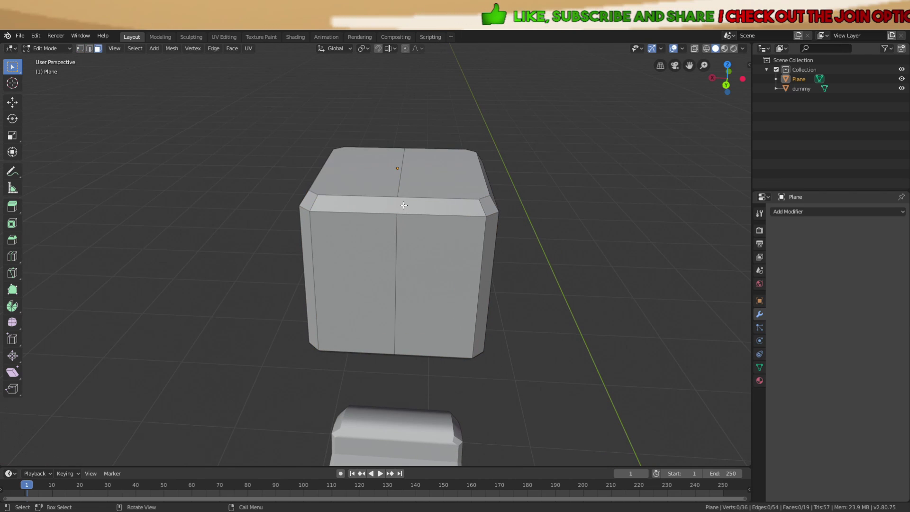
click(404, 205)
key(x)
click(403, 205)
key(1)
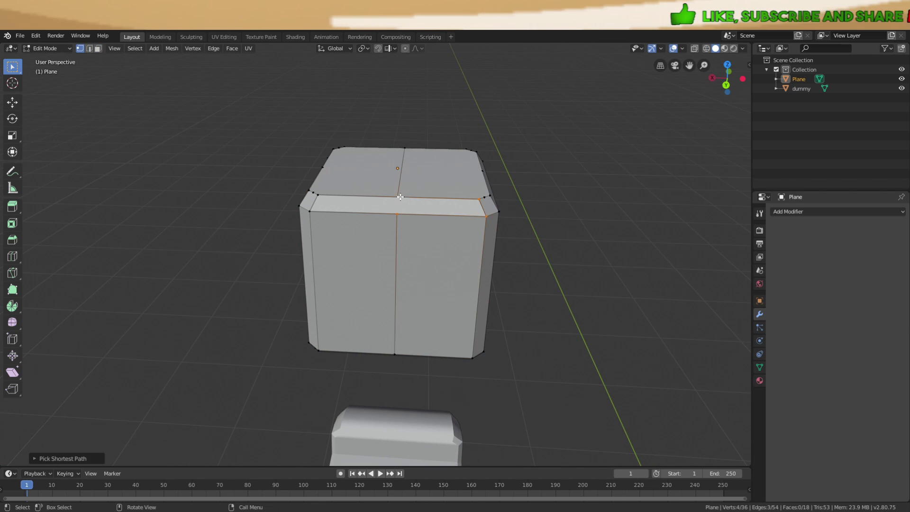
middle_drag(429, 206, 316, 210)
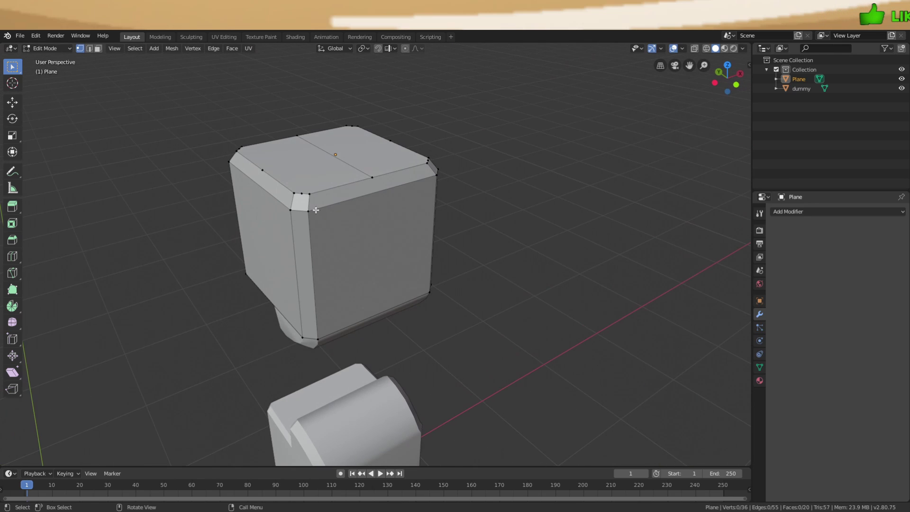
Split the opposite side wall down its centre and replace its upper bevel strip with two half faces
click(365, 189)
key(x)
click(365, 189)
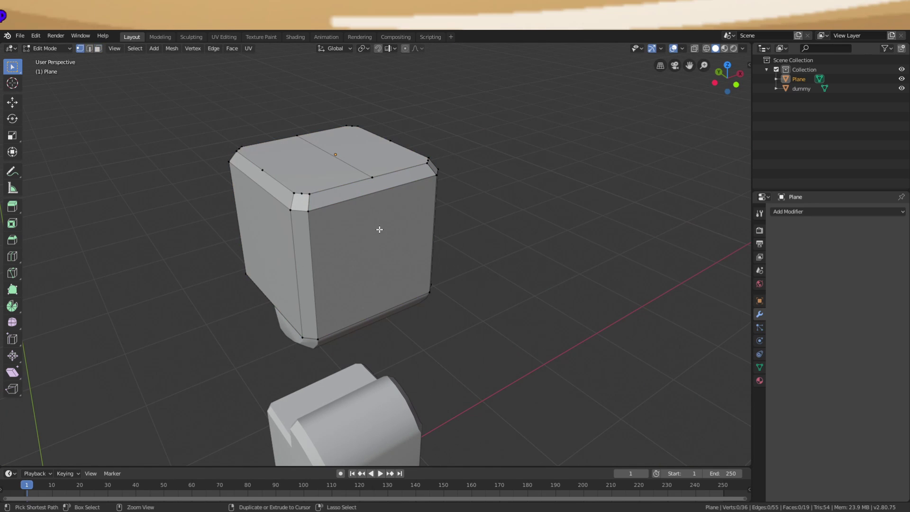
click(376, 202)
key(alt+a)
middle_drag(401, 200, 356, 206)
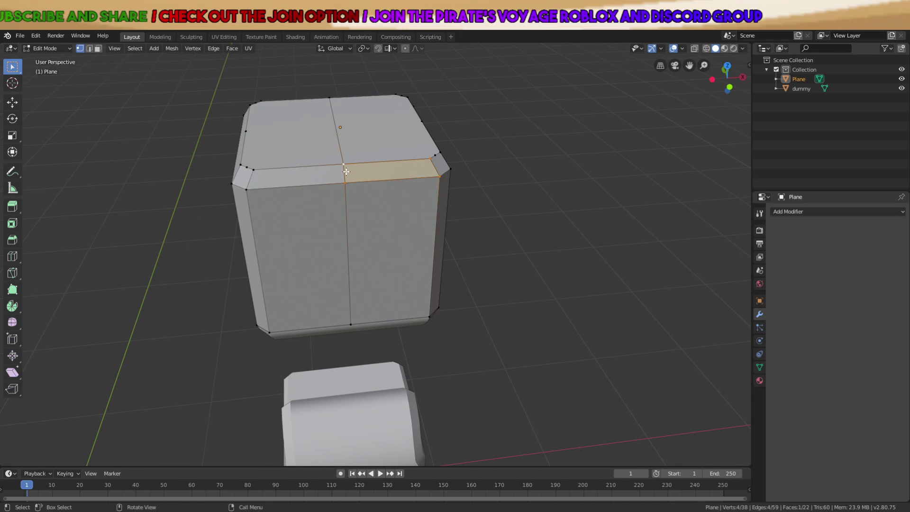
key(alt+a)
Delete the vertices of one half of the shell up to its centre line, using wireframe view to select through
middle_drag(346, 171, 424, 142)
key(alt+z)
scroll(370, 198, down, 3)
drag(425, 142, 497, 423)
key(x)
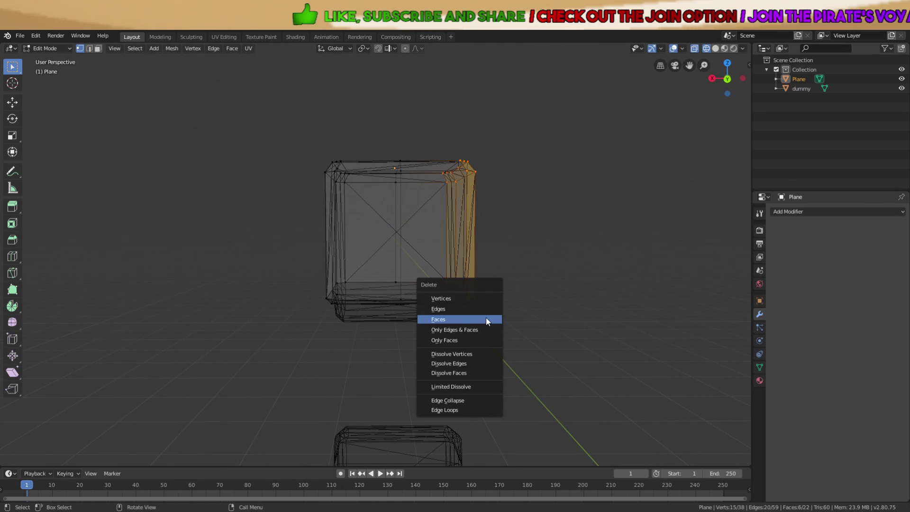
click(488, 320)
key(ctrl+z)
key(x)
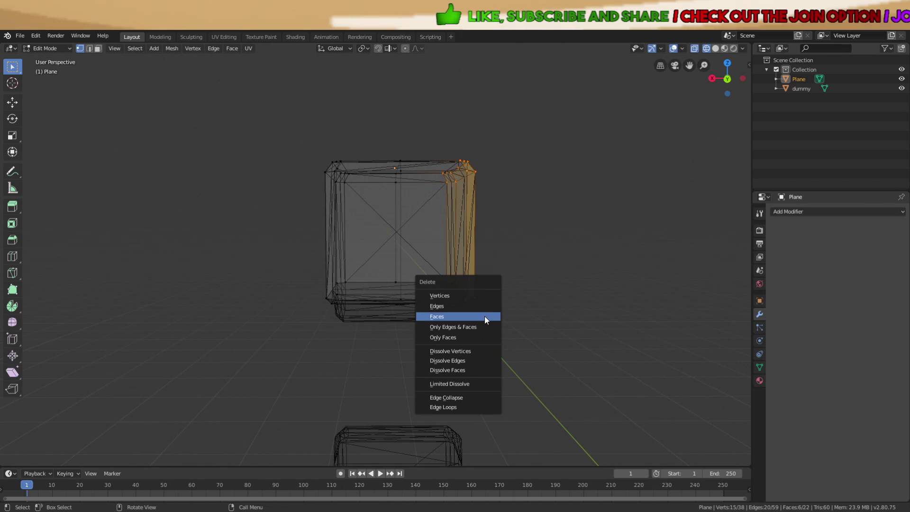
click(442, 307)
Add a Mirror modifier on the X axis to the half shell and return to solid shading
click(788, 213)
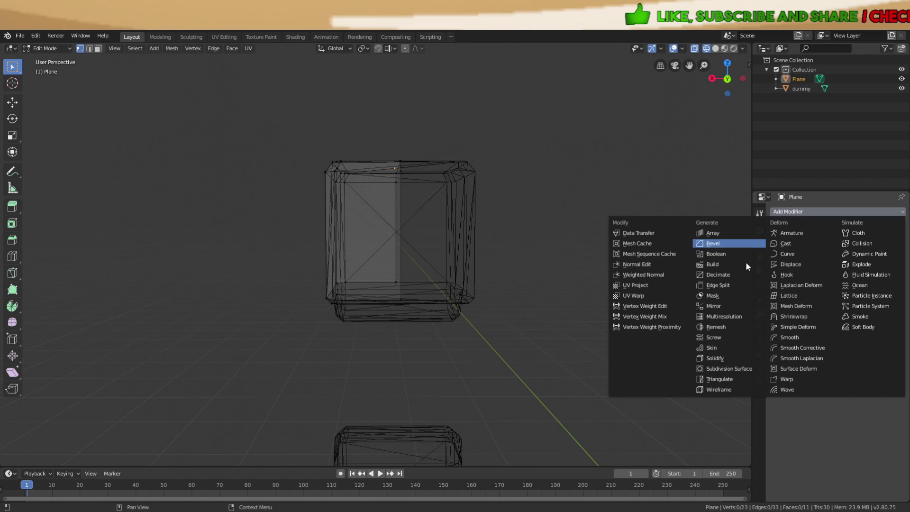
click(718, 306)
key(shift+z)
middle_drag(689, 309, 659, 330)
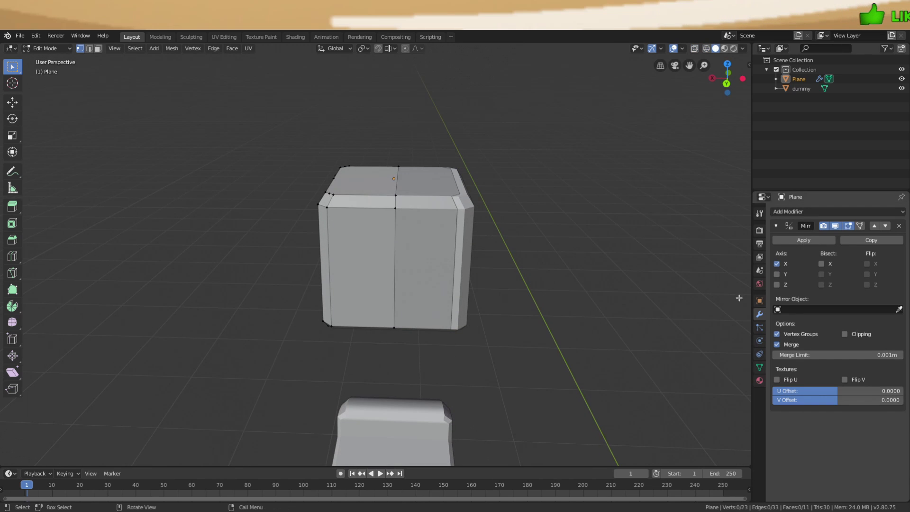
Shift the half mesh along X to close the centre seam and enable Clipping on the Mirror modifier
scroll(536, 261, up, 2)
mouse_move(532, 256)
middle_down()
mouse_move(529, 248)
mouse_move(528, 262)
middle_up()
key(Tab)
key(Tab)
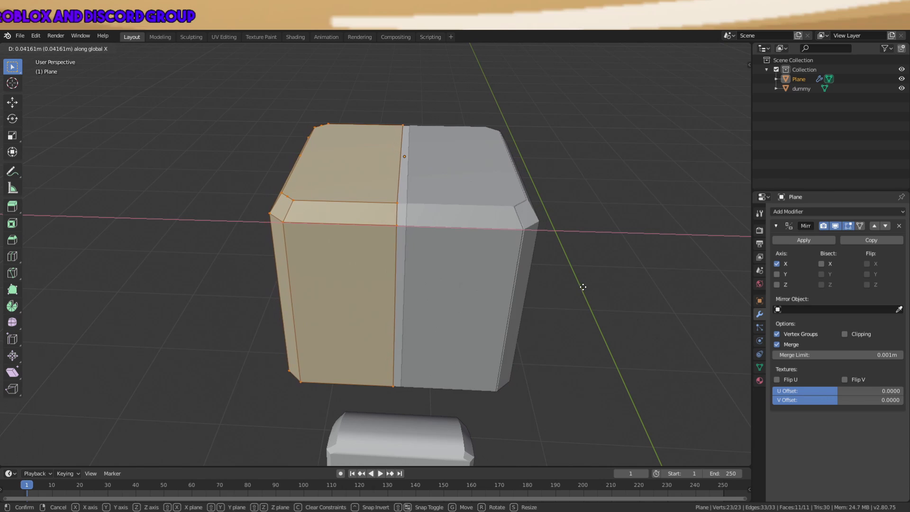
click(608, 291)
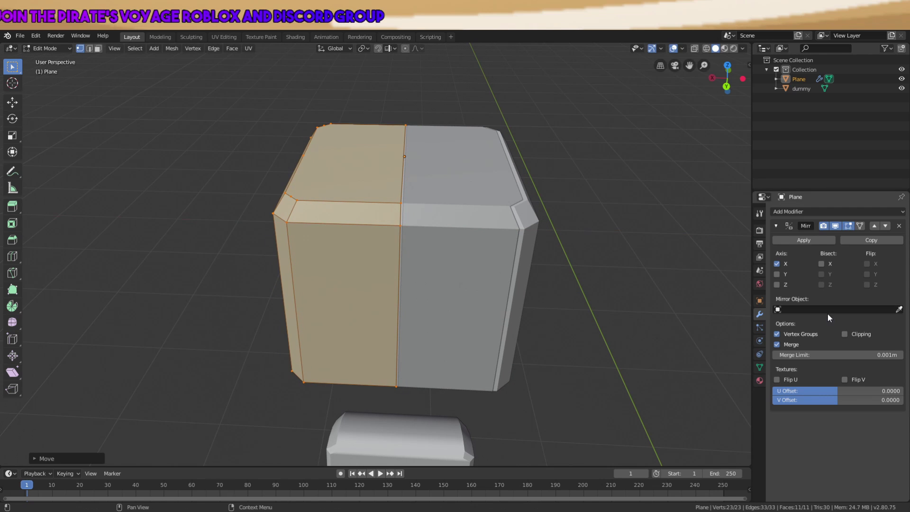
click(845, 333)
scroll(589, 209, up, 6)
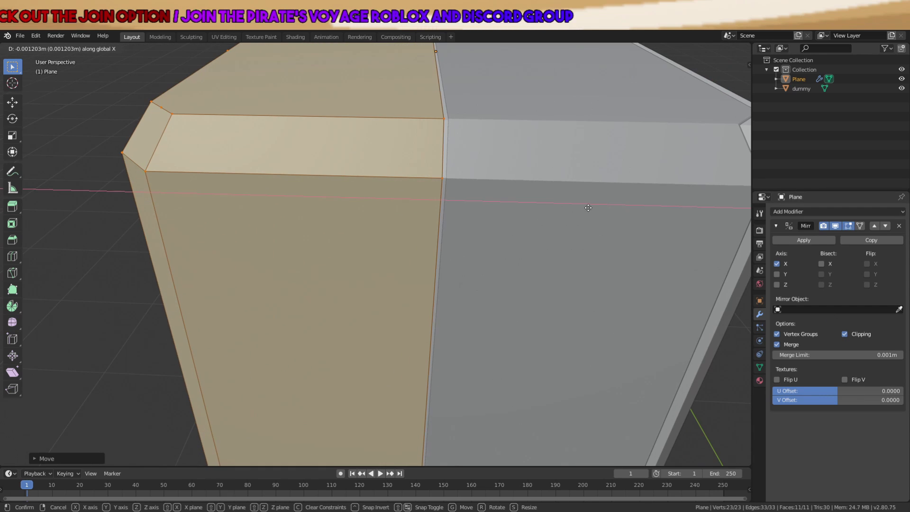
middle_drag(588, 209, 590, 208)
scroll(590, 208, down, 6)
Align the whole mirrored shell with the block by moving it along X in Object Mode and adjusting its X scale
key(Tab)
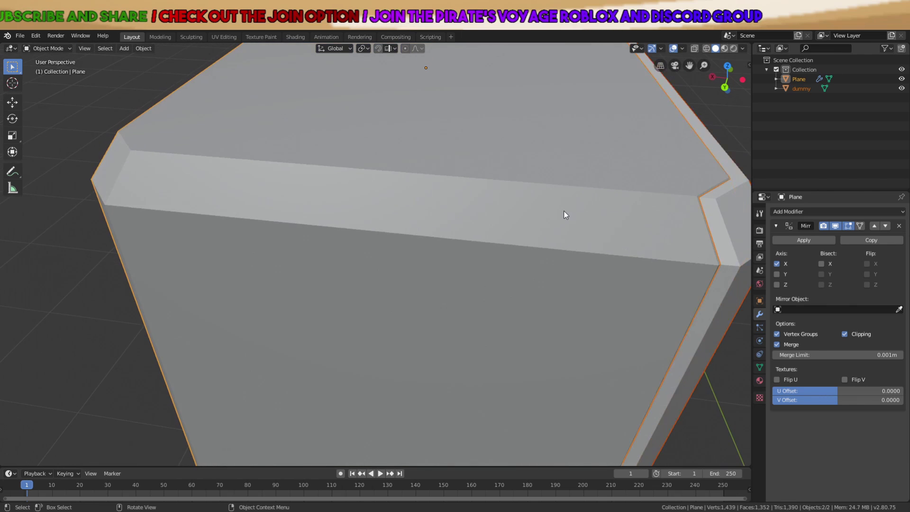
key(g)
key(x)
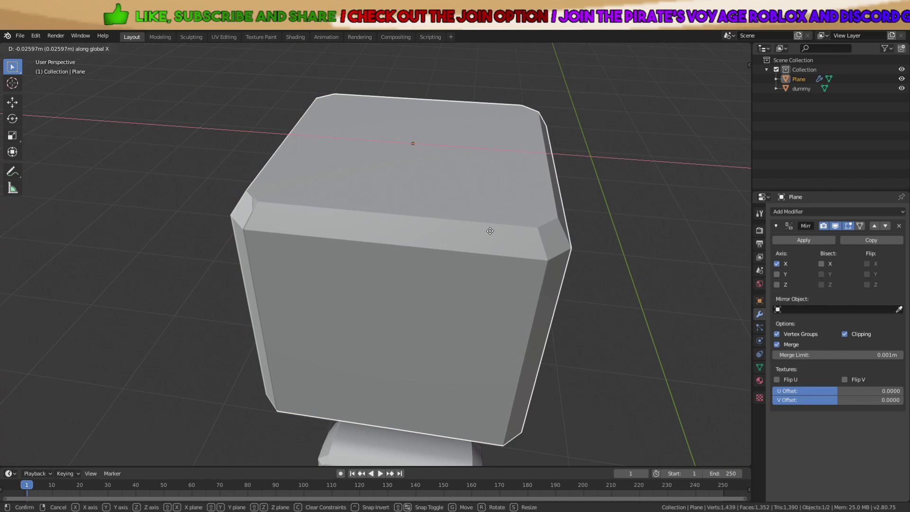
key(s)
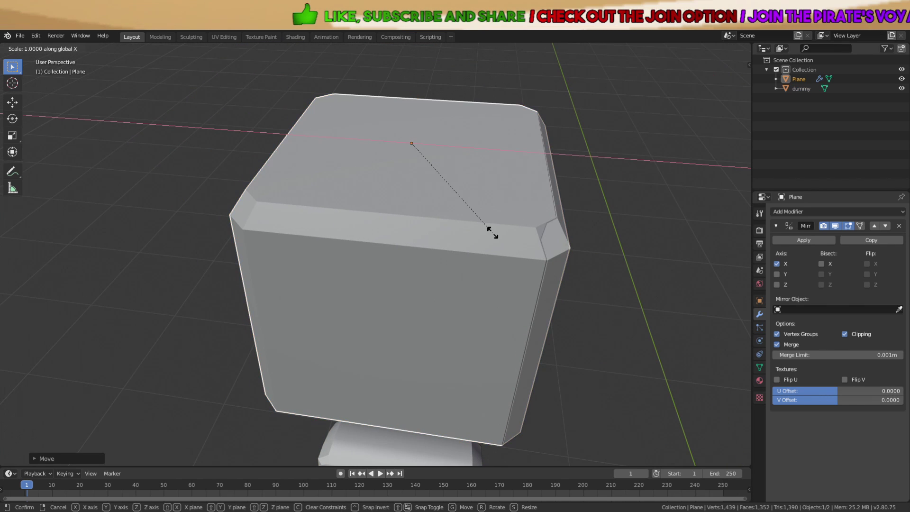
click(493, 232)
middle_drag(493, 233, 513, 232)
scroll(513, 236, up, 5)
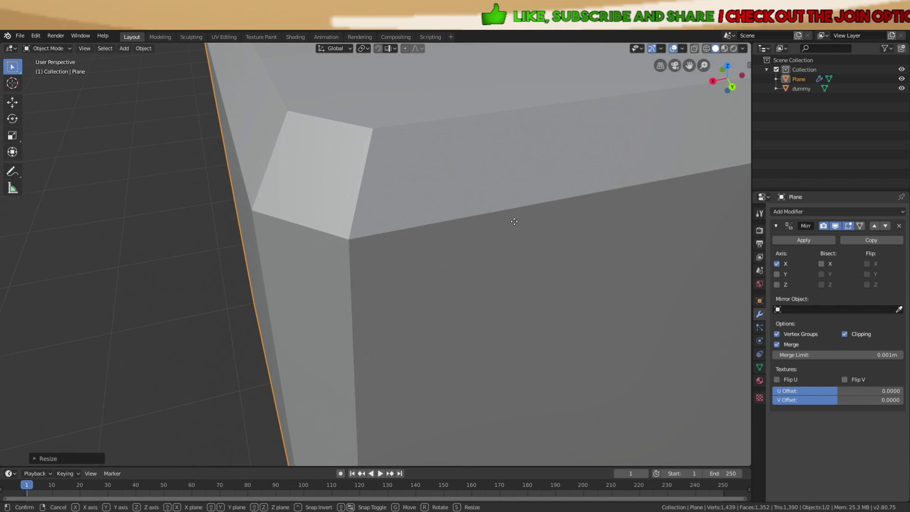
key(g)
key(x)
click(516, 222)
scroll(518, 221, down, 6)
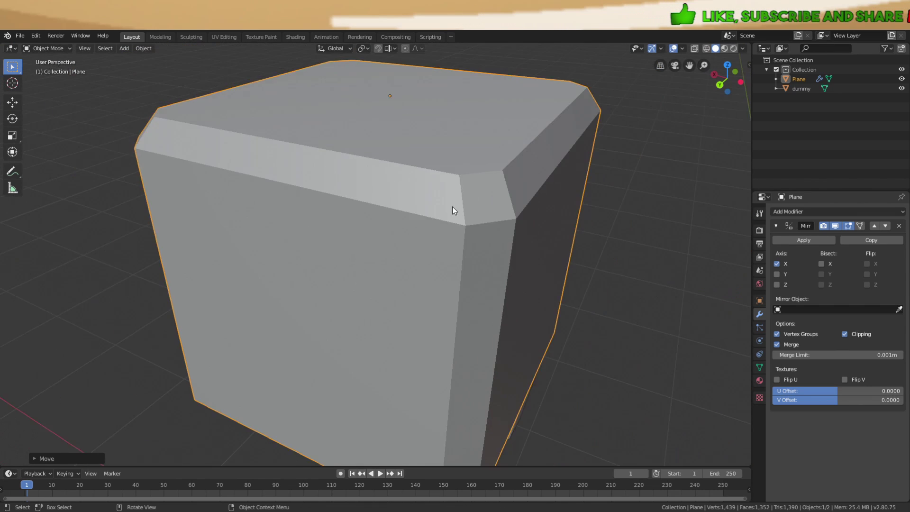
Subdivide the lower edge of the shell's outer side wall once in Edit Mode
middle_drag(460, 201, 569, 162)
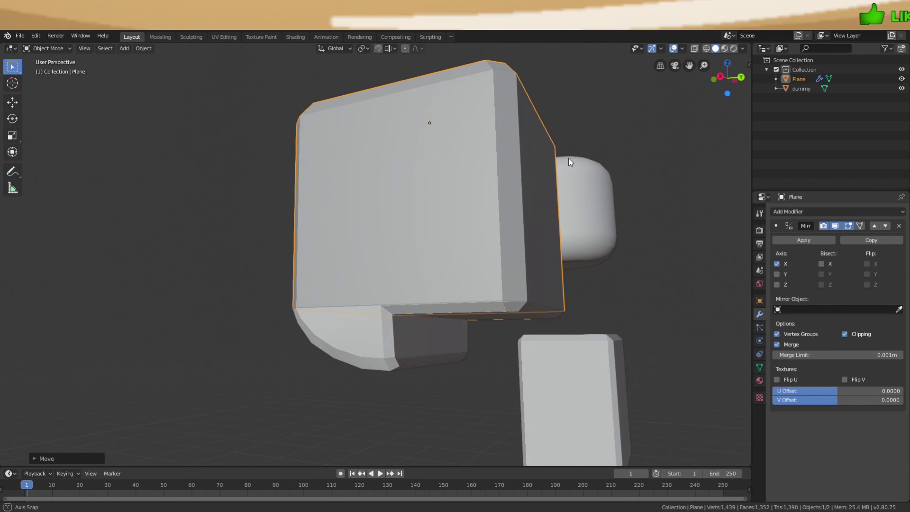
key(Tab)
key(alt+a)
scroll(512, 293, up, 4)
mouse_move(512, 293)
middle_down()
mouse_move(433, 300)
mouse_move(465, 298)
middle_up()
click(427, 306)
right_click(427, 309)
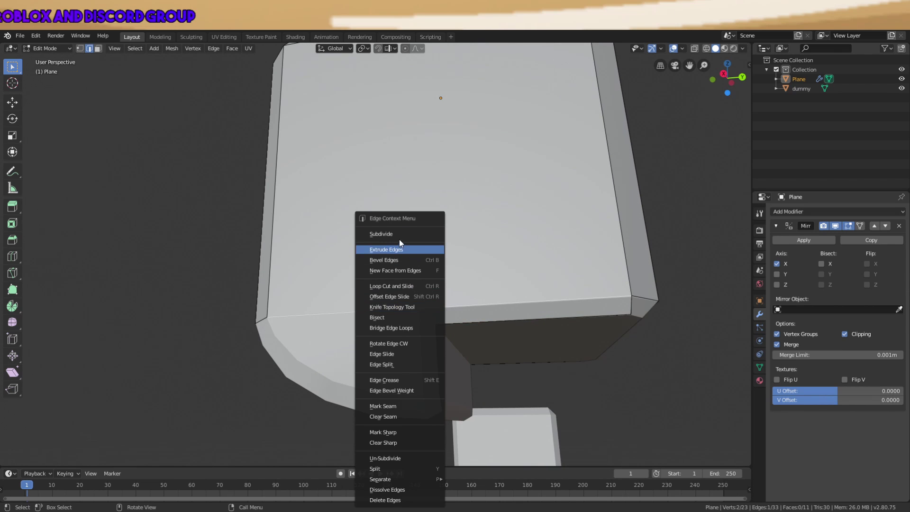
click(400, 248)
Move the new midpoint vertex along Y to the block's notch corner and fill the lower bevel face beside it
click(438, 304)
middle_drag(438, 303, 494, 311)
key(g)
key(y)
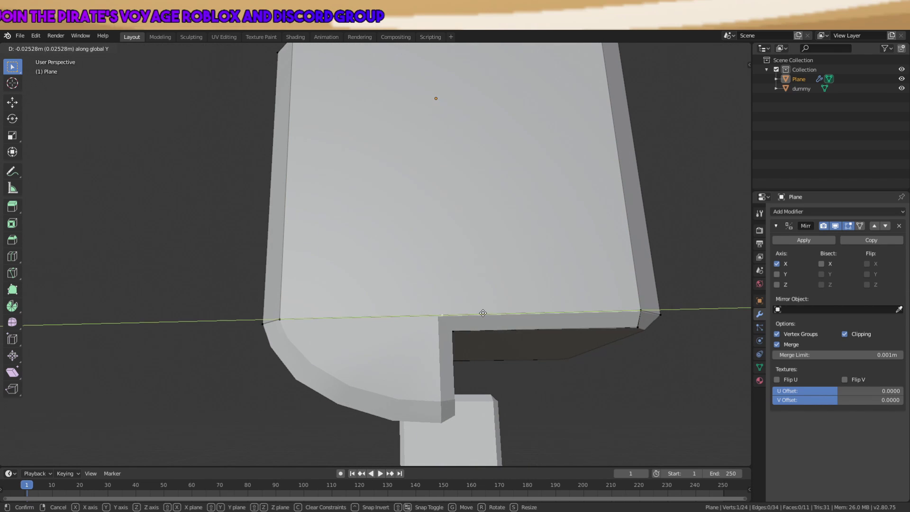
click(480, 311)
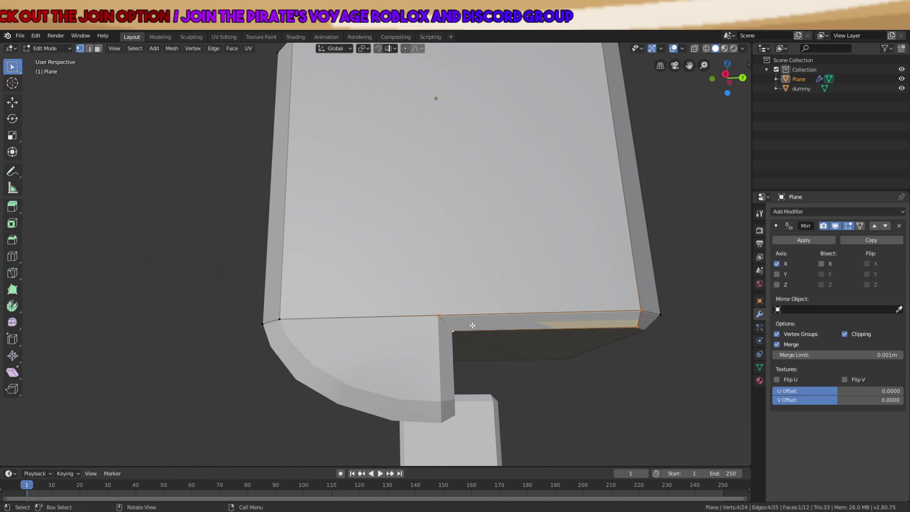
Move the two bevel vertices at the block's notch corner along X to fit them over the block
middle_drag(472, 325, 450, 323)
click(386, 319)
middle_drag(386, 319, 374, 297)
key(g)
key(x)
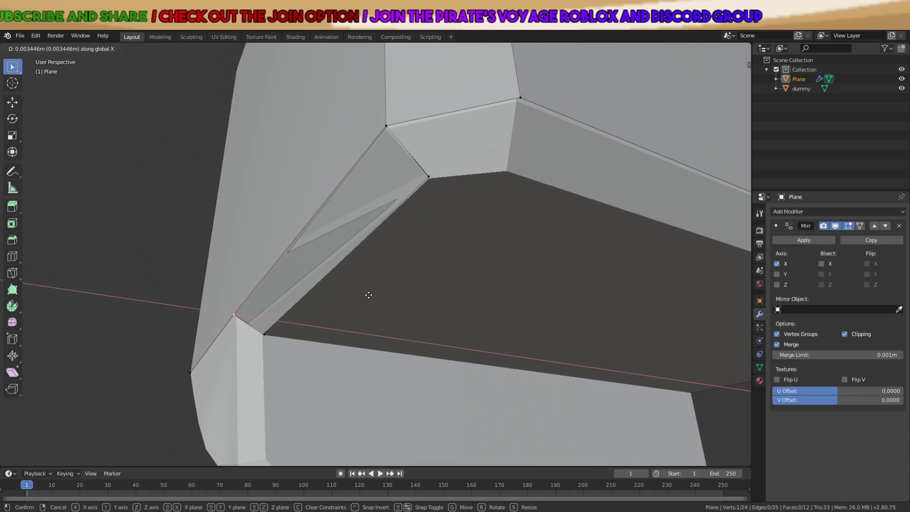
click(370, 296)
click(281, 321)
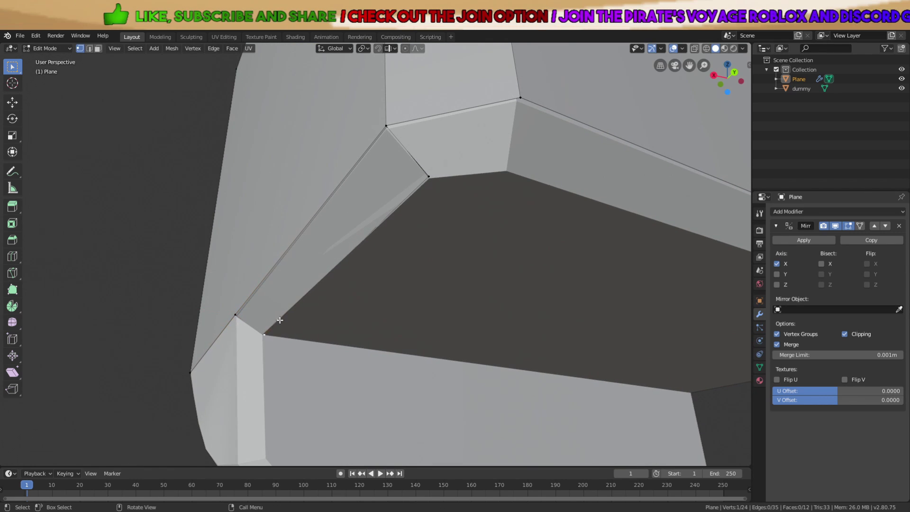
middle_drag(280, 320, 418, 312)
key(g)
key(x)
click(270, 311)
Adjust the upper vertices of the lower bevel face, including their height along Z, to follow the block's edge
key(g)
click(423, 221)
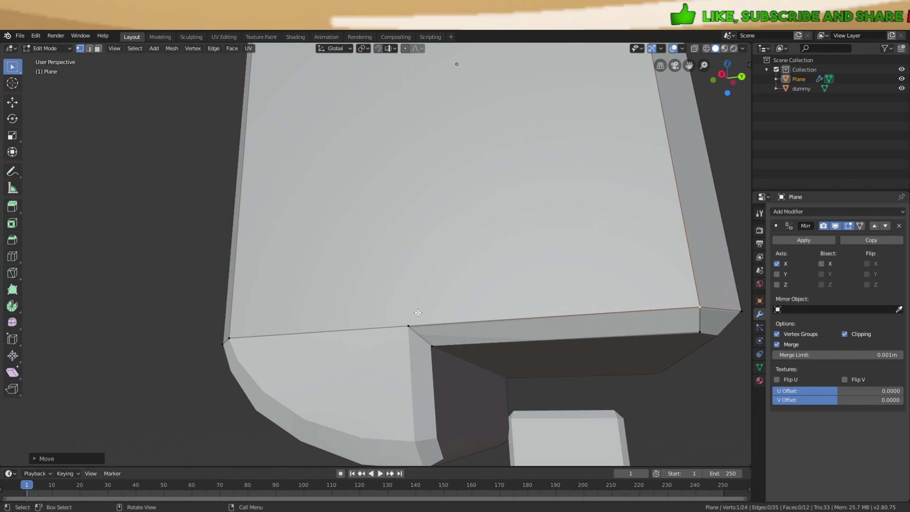
key(g)
key(z)
click(469, 308)
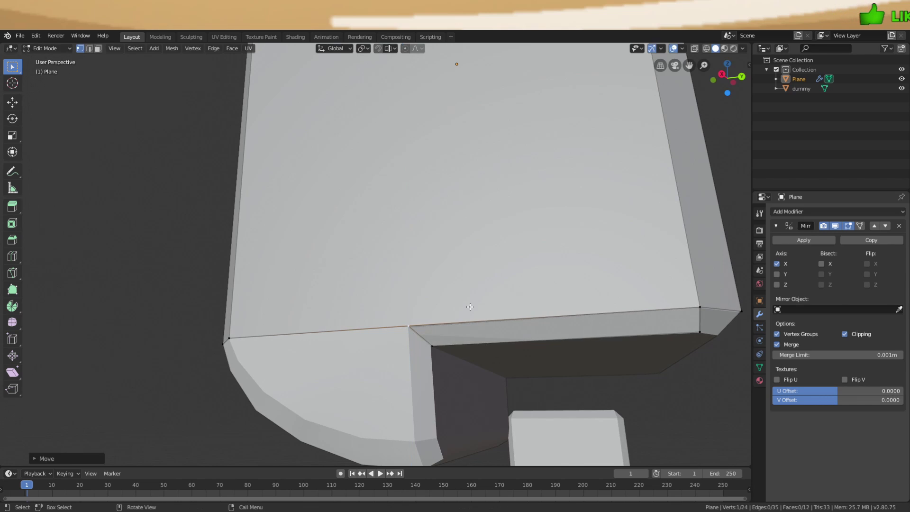
Subdivide the lower bevel face beside the notch into four faces
right_click(482, 330)
click(458, 318)
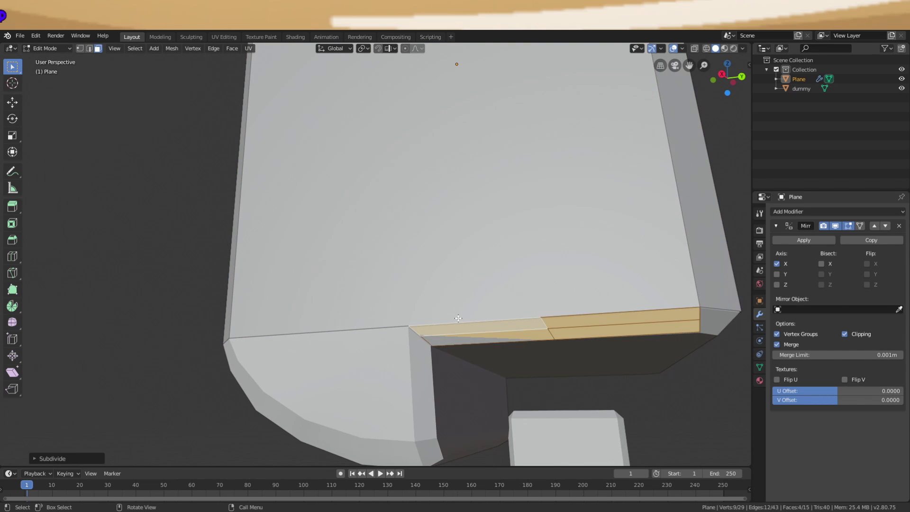
middle_drag(558, 330, 511, 324)
key(g)
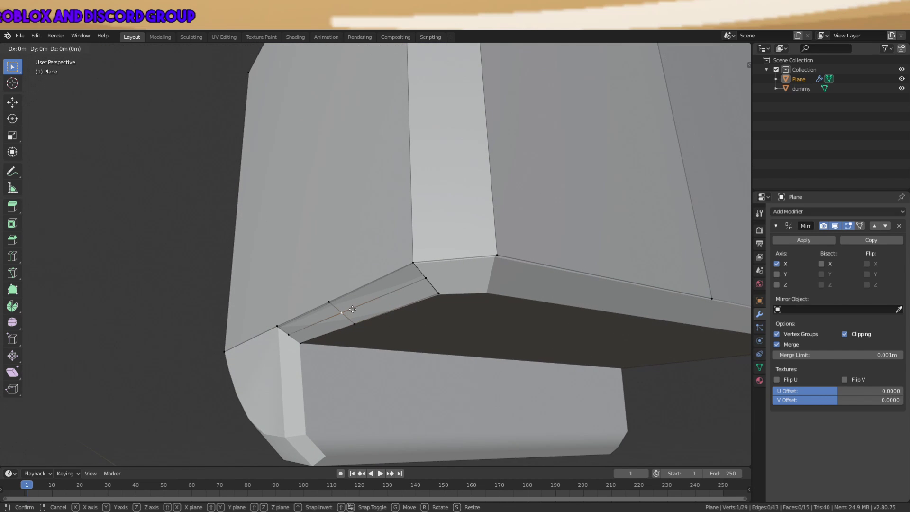
key(Escape)
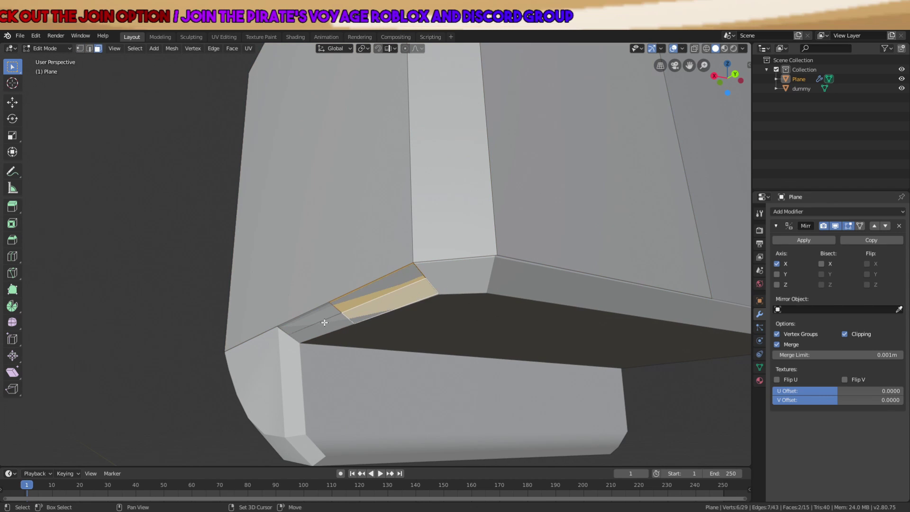
ctrl+click(310, 320)
key(g)
key(z)
right_click(314, 316)
Inspect the whole shell mesh in wireframe and solid shading
key(a)
key(z)
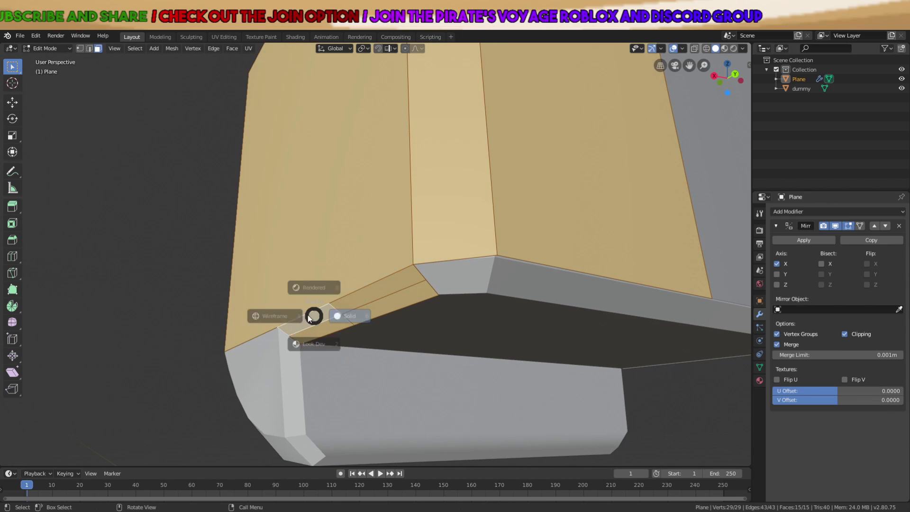
click(274, 314)
key(z)
click(435, 309)
key(alt+a)
key(Tab)
key(Tab)
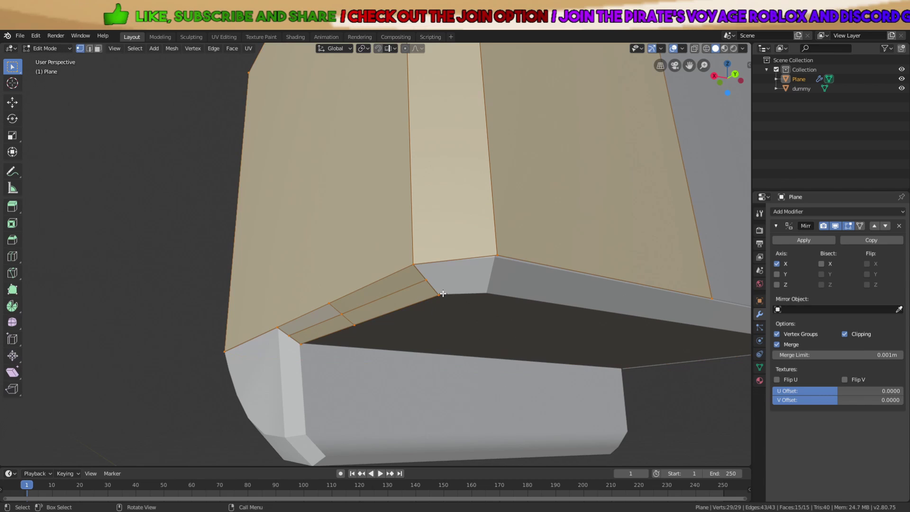
Extrude the inner bevel vertex at the notch corner along X to the mirror centre line
middle_drag(433, 309, 299, 303)
click(284, 300)
middle_drag(495, 298, 442, 252)
scroll(484, 288, down, 4)
key(e)
key(x)
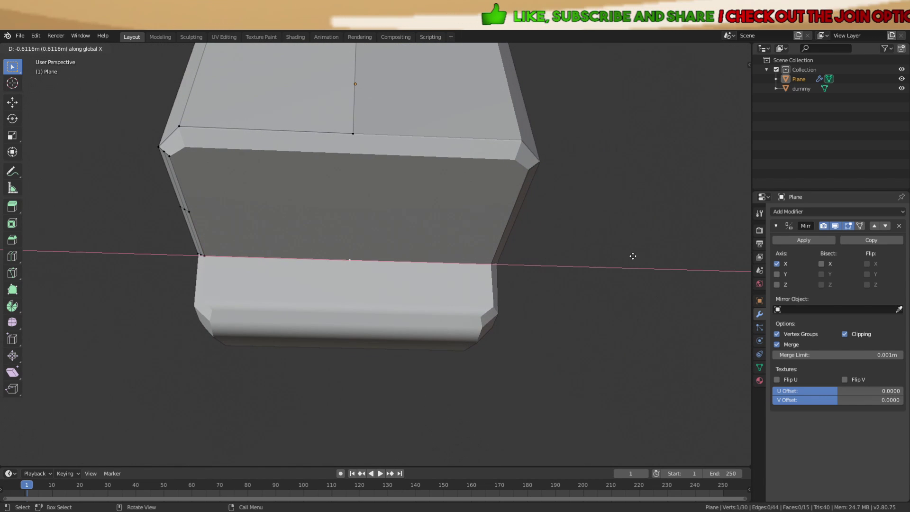
click(708, 255)
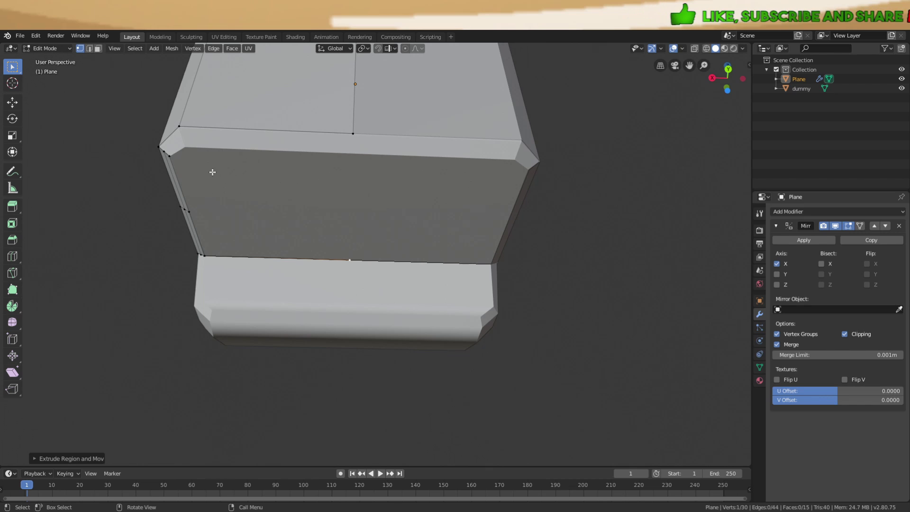
Extrude the bevel vertex at the corner opposite the notch and fit it to the block's lower corner along X, Z and Y
middle_drag(244, 150, 452, 281)
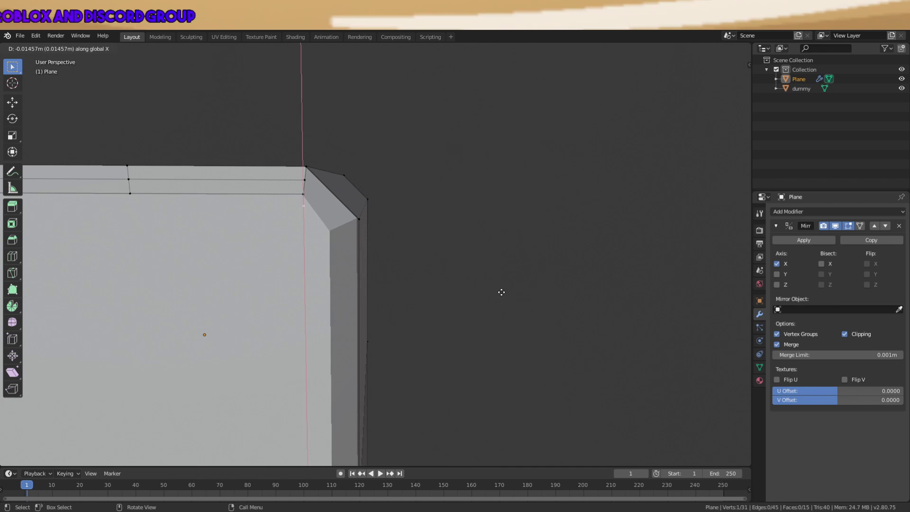
key(Escape)
key(g)
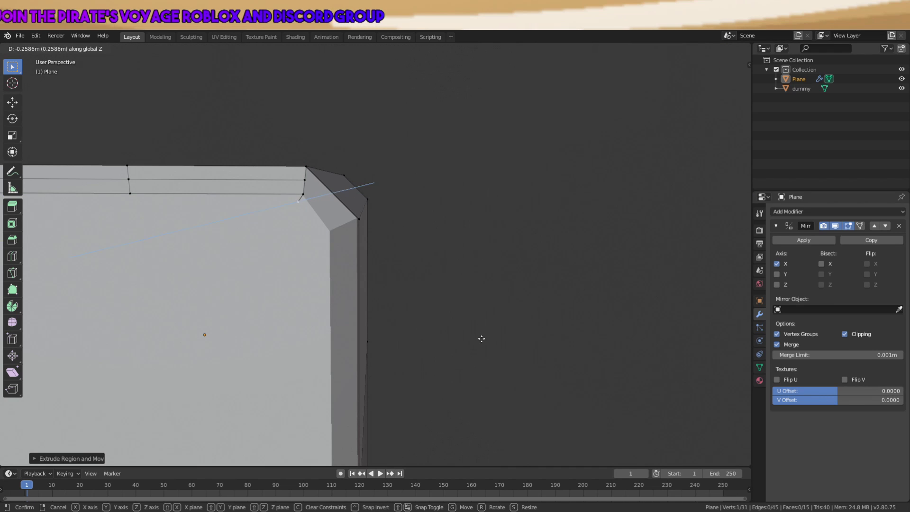
click(498, 334)
middle_drag(498, 334, 464, 301)
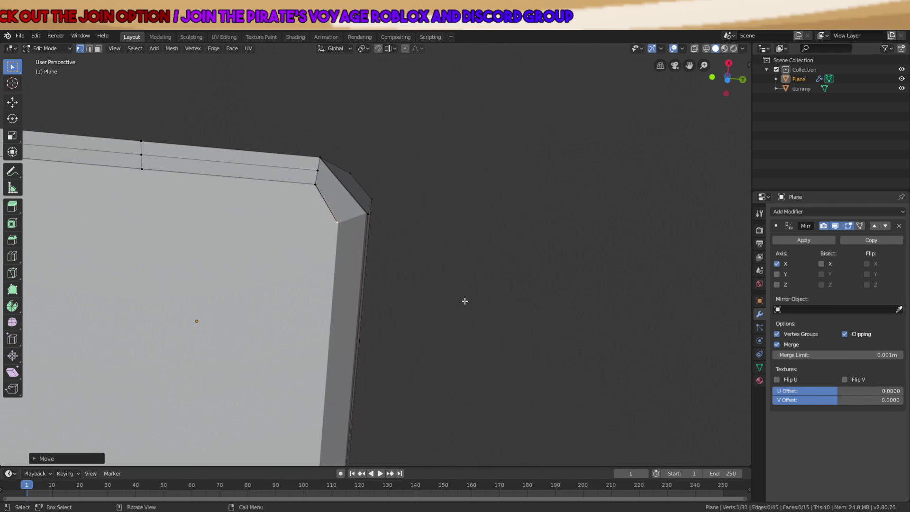
key(g)
key(y)
click(466, 301)
Extrude the new lower corner vertex along X to the mirror centre line
scroll(450, 298, down, 3)
key(e)
key(z)
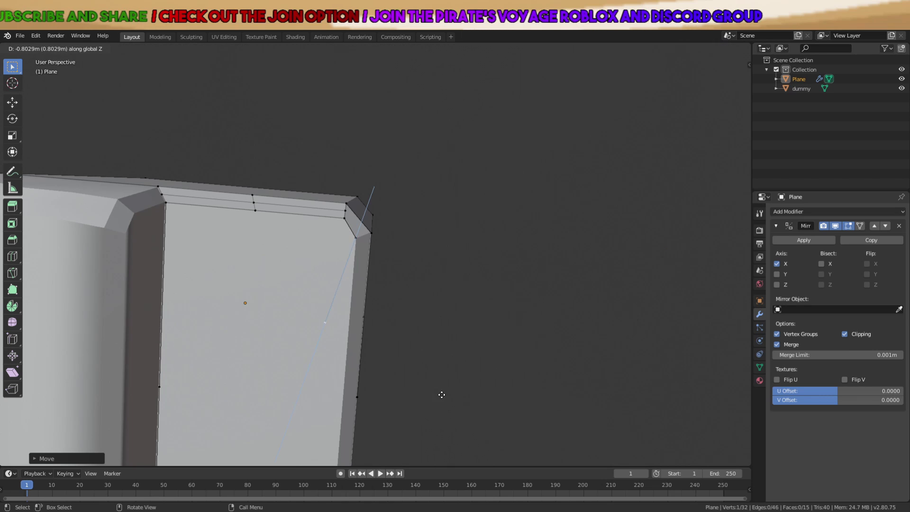
key(x)
click(446, 459)
middle_drag(445, 164, 484, 302)
scroll(466, 361, up, 2)
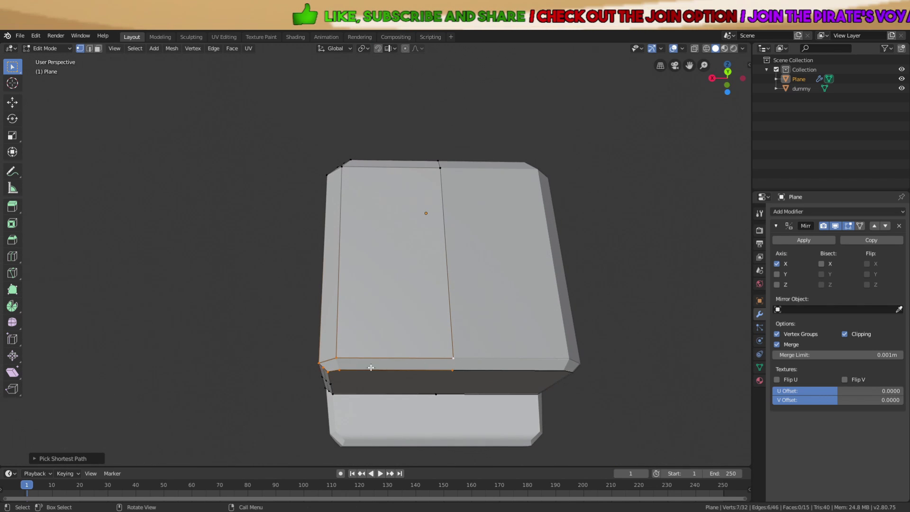
Fill the lower bevel faces at the corner opposite the notch and along the adjoining edge up to the centre line
middle_drag(350, 361, 316, 348)
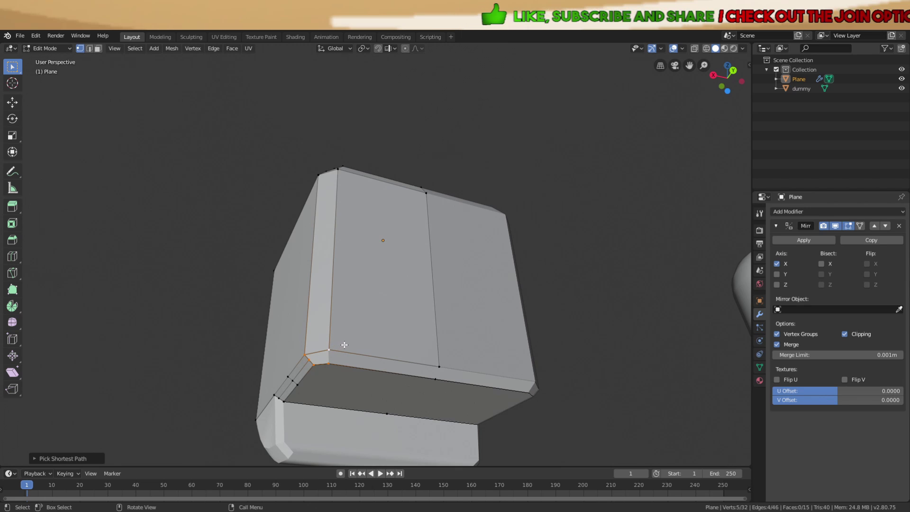
click(329, 353)
scroll(362, 337, up, 1)
key(g)
key(z)
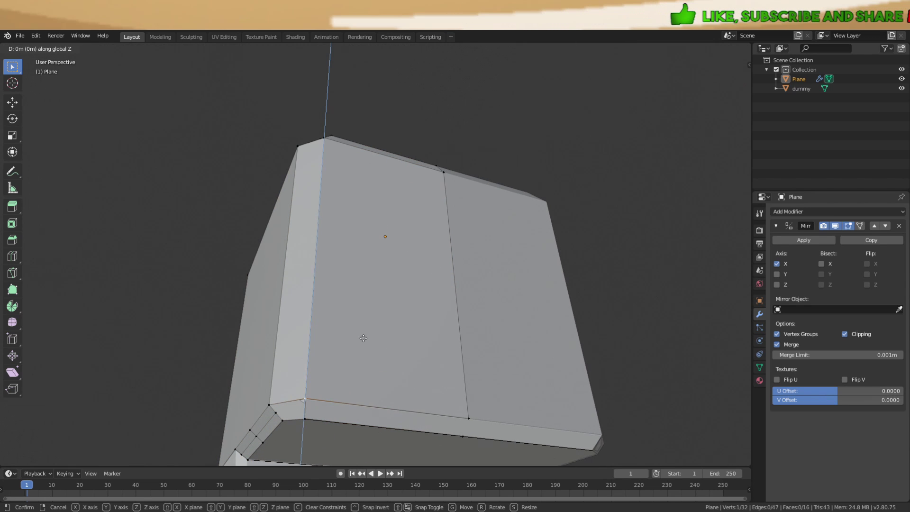
key(Escape)
key(alt+a)
ctrl+click(469, 425)
scroll(470, 422, down, 1)
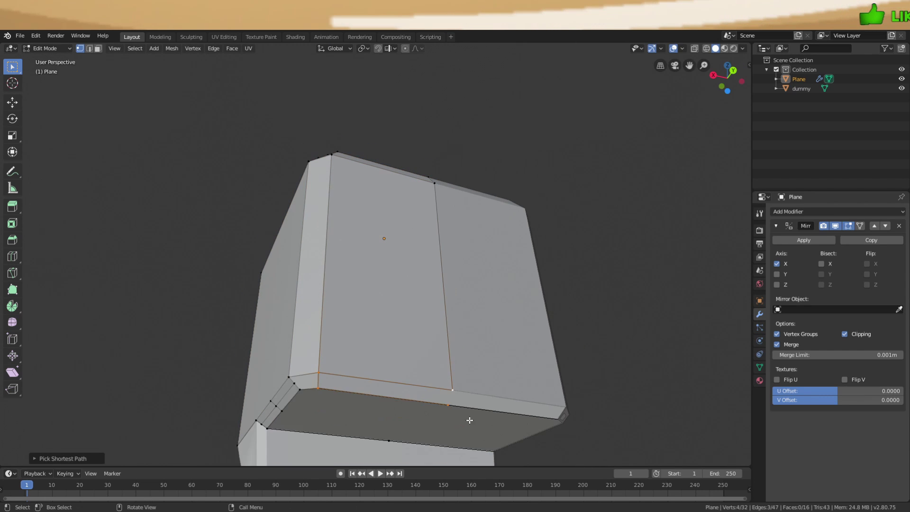
middle_drag(463, 398, 435, 267)
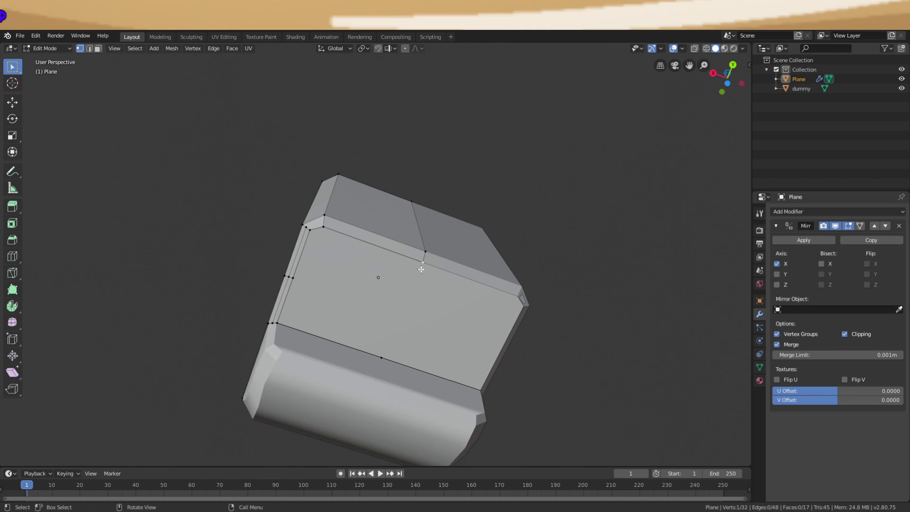
Fill the shell's underside with one face from the outer bevel to the notch edge
middle_drag(389, 353, 362, 277)
key(Tab)
key(Tab)
scroll(509, 299, up, 2)
scroll(362, 277, up, 2)
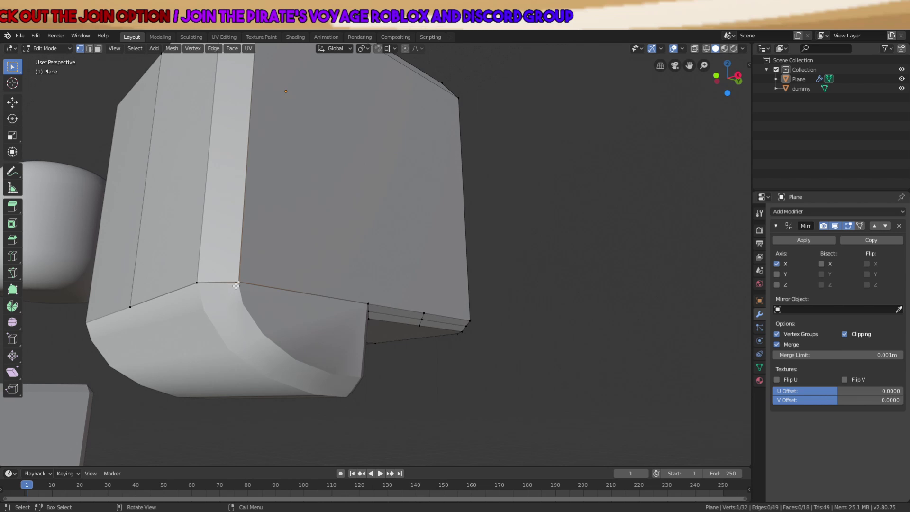
Try to extrude the bottom edge of the vertical corner strip above the rounded lower part down along Z
shift+click(199, 281)
middle_drag(199, 281, 538, 286)
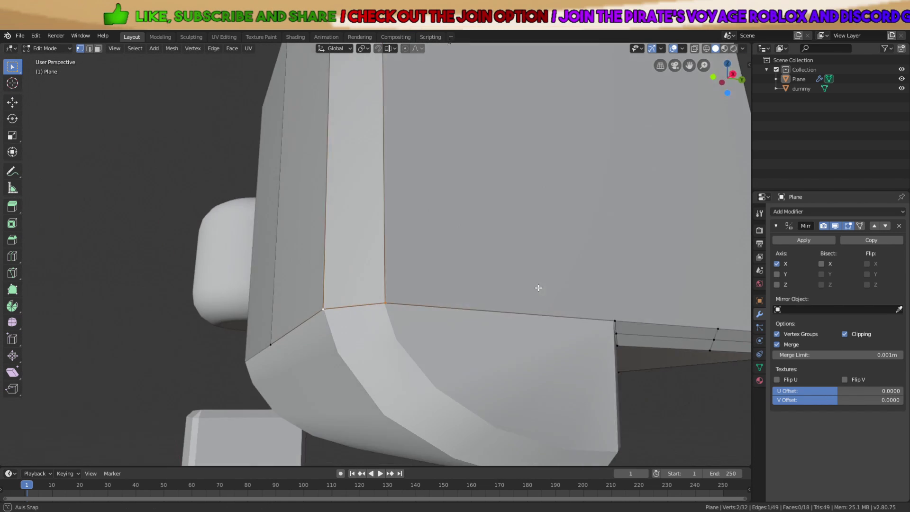
scroll(538, 286, up, 2)
key(e)
key(z)
click(556, 327)
key(g)
right_click(570, 321)
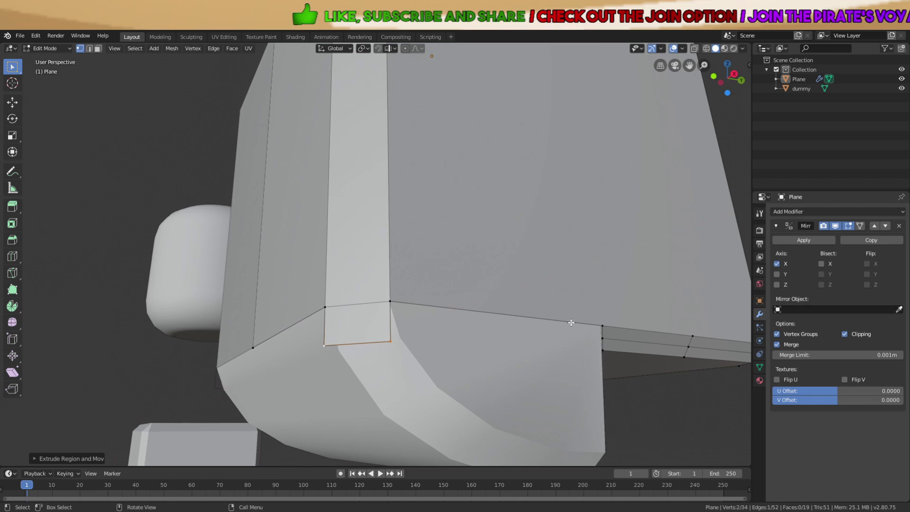
key(x)
click(569, 322)
Extrude two vertices from the shell's lower corner along Z and Y to follow the block's rounded side edge
key(e)
key(z)
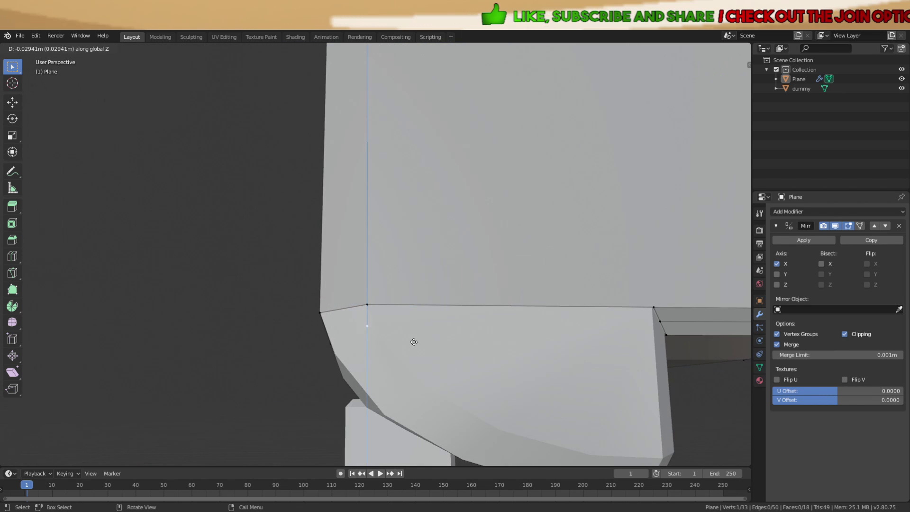
click(429, 355)
middle_drag(426, 362, 465, 356)
click(342, 356)
key(e)
key(z)
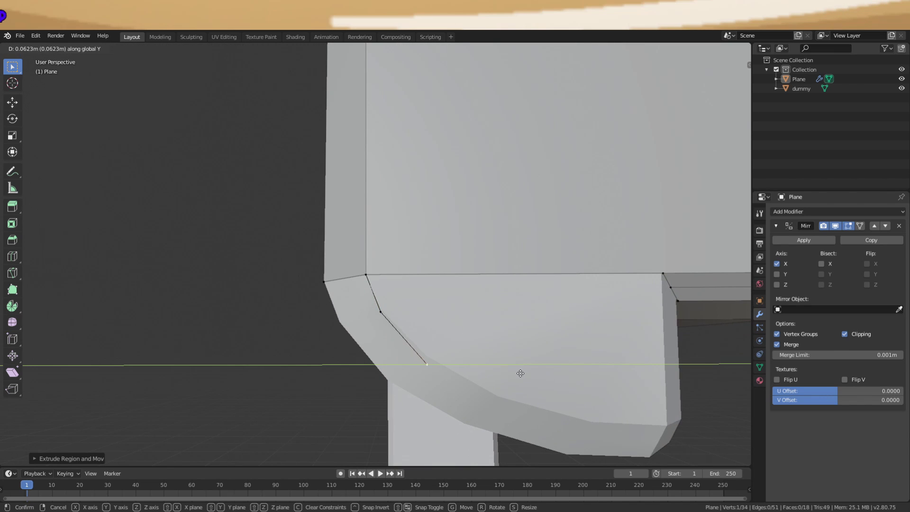
middle_drag(516, 364, 522, 322)
Extrude a third vertex along the block's rounded side edge and align it in Y and X
key(e)
key(x)
click(413, 350)
key(e)
key(x)
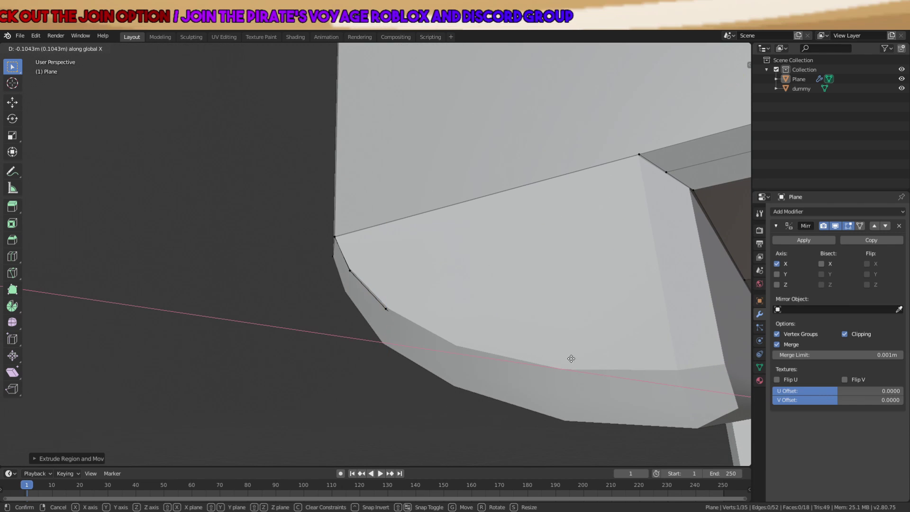
key(y)
click(587, 364)
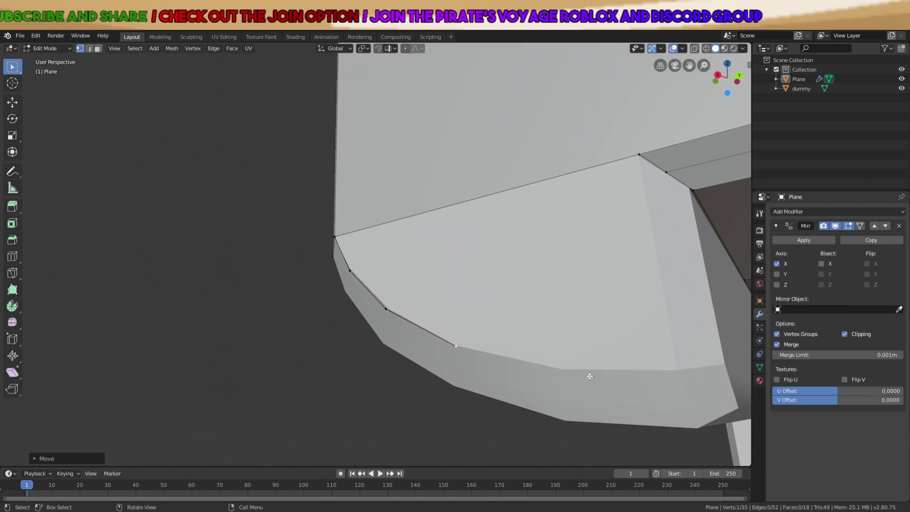
middle_drag(588, 366, 609, 366)
key(g)
key(x)
click(521, 367)
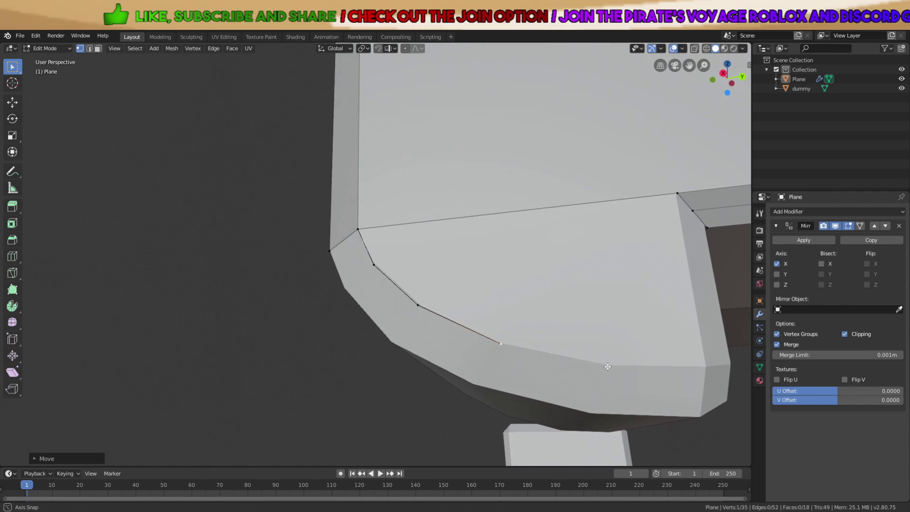
Extrude a fourth vertex along Y and adjust its height to follow the block's rounded side edge
key(e)
key(x)
key(y)
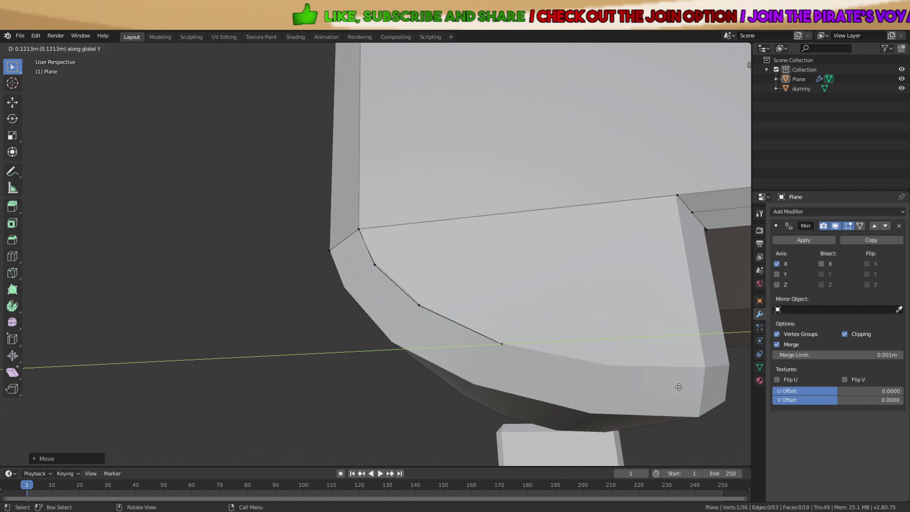
click(679, 392)
key(e)
key(z)
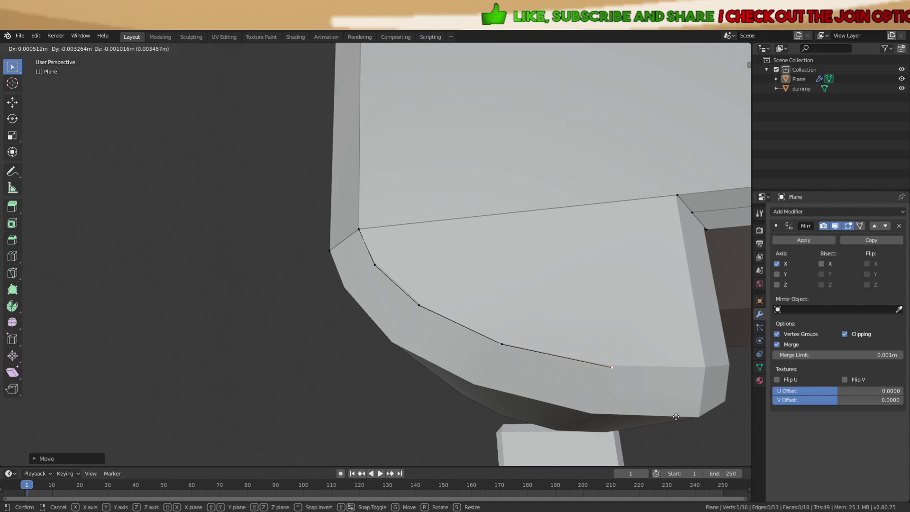
click(679, 416)
middle_drag(679, 415, 524, 353)
Extrude a fifth vertex along Y to the end of the rounded edge and adjust it along X
key(g)
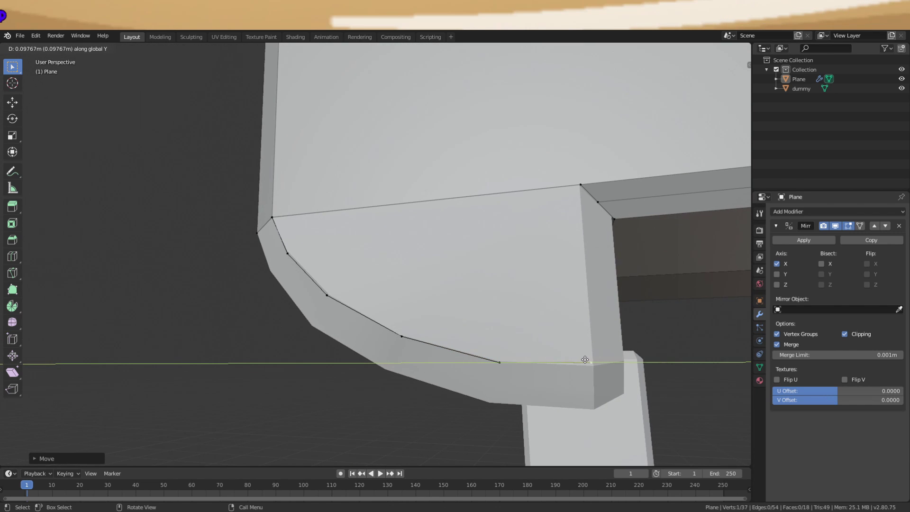
click(586, 363)
key(e)
click(586, 367)
middle_drag(586, 367, 539, 378)
key(g)
key(x)
click(462, 381)
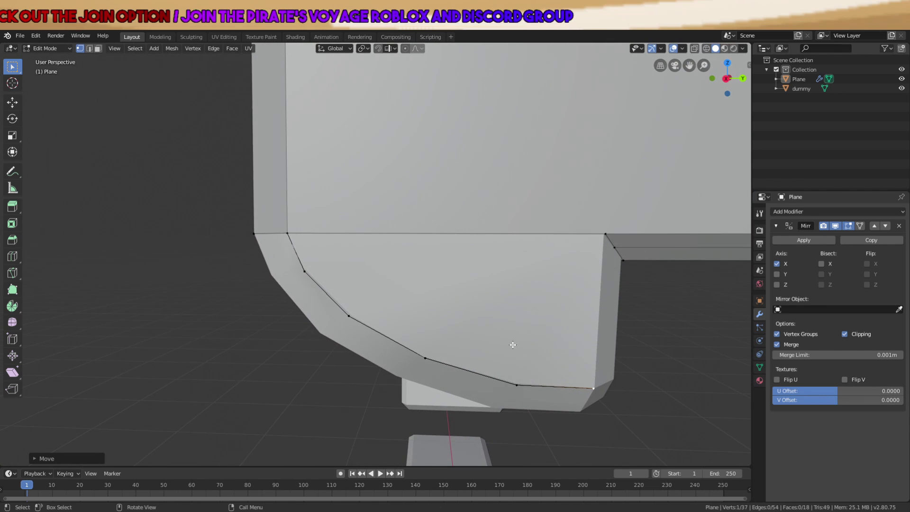
Fill the block's rounded side with triangular faces fanning from the notch corner to the curved edge vertices
scroll(513, 345, down, 2)
ctrl+click(318, 268)
key(f)
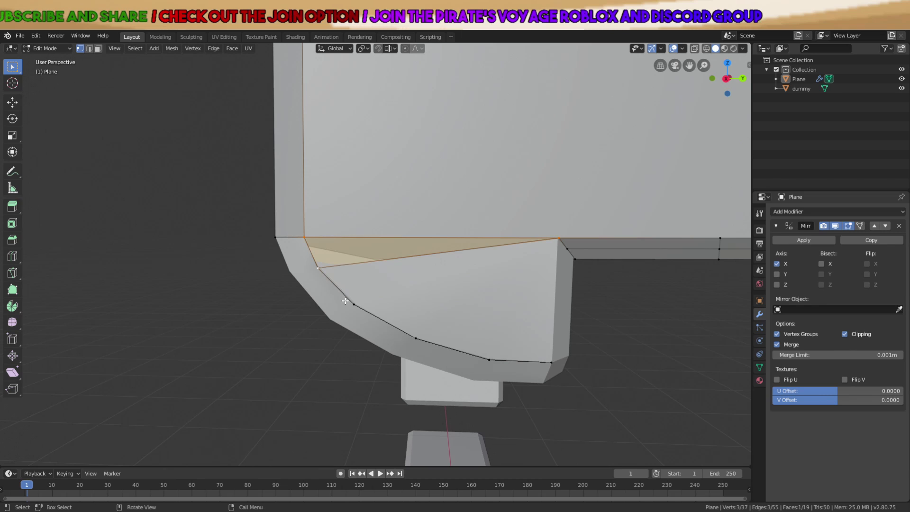
click(354, 304)
key(f)
key(f)
key(f)
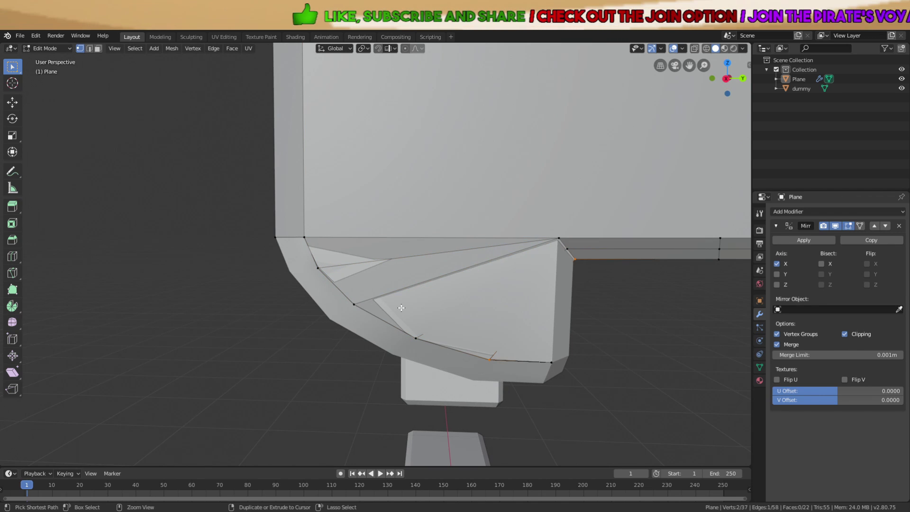
key(alt+a)
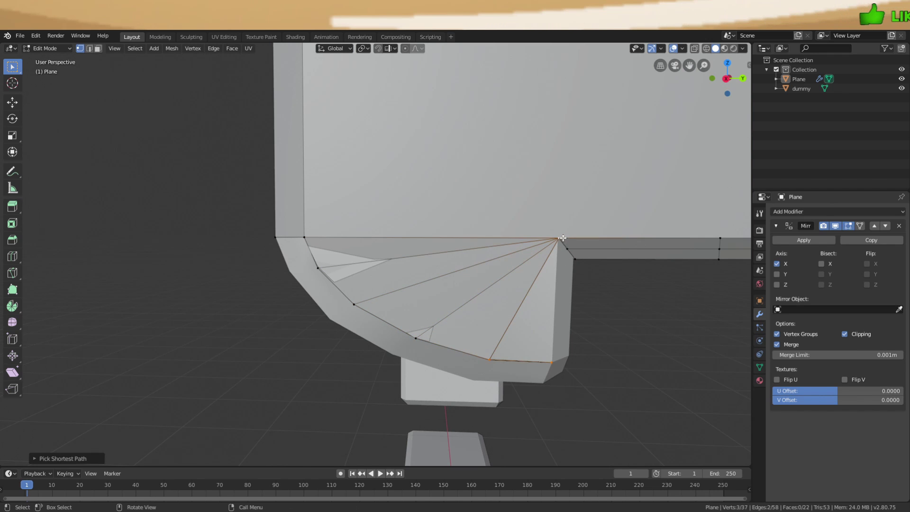
middle_drag(437, 346, 292, 252)
Move the five curved edge vertices along X so the triangular faces lie just outside the block, and inspect the whole mesh
key(a)
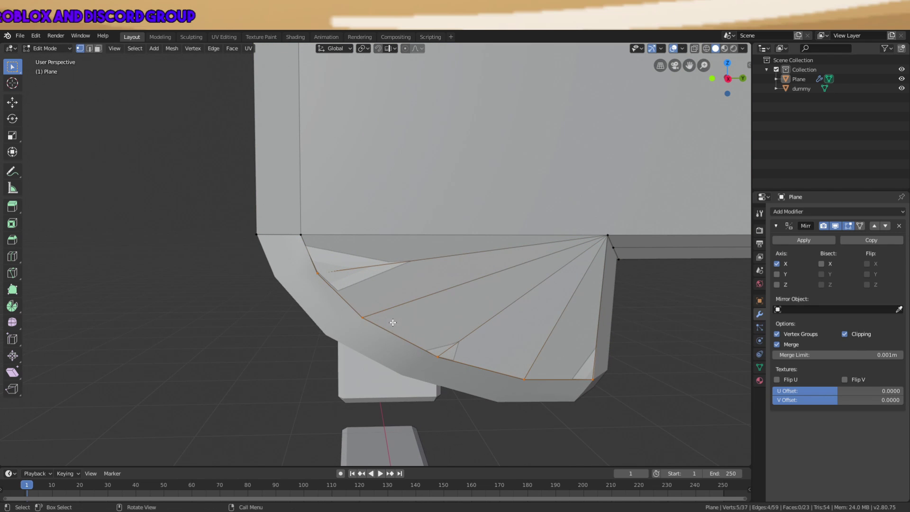
middle_drag(393, 323, 626, 299)
key(g)
key(x)
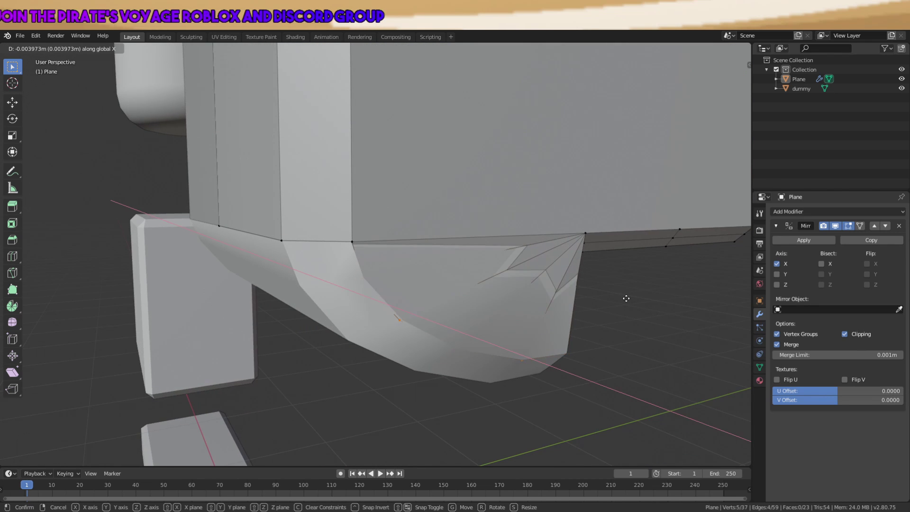
click(629, 299)
key(g)
key(x)
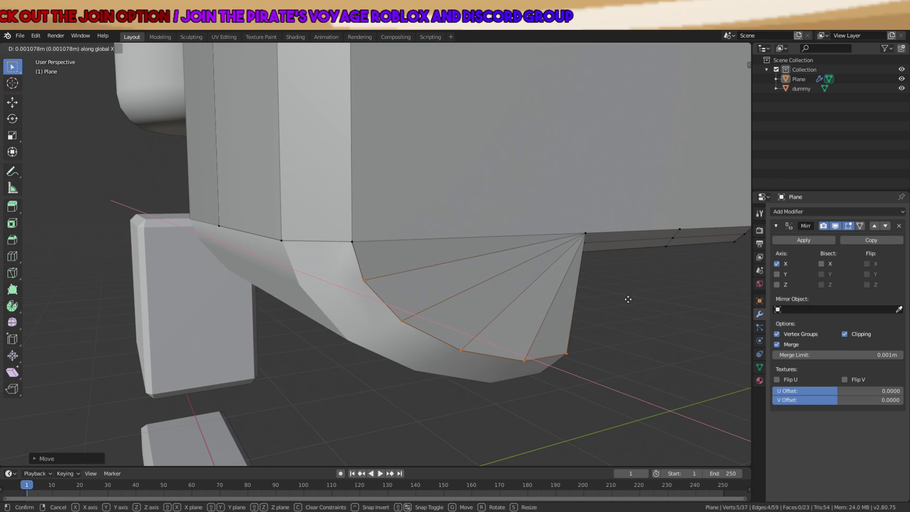
click(629, 299)
key(a)
middle_drag(587, 304, 448, 284)
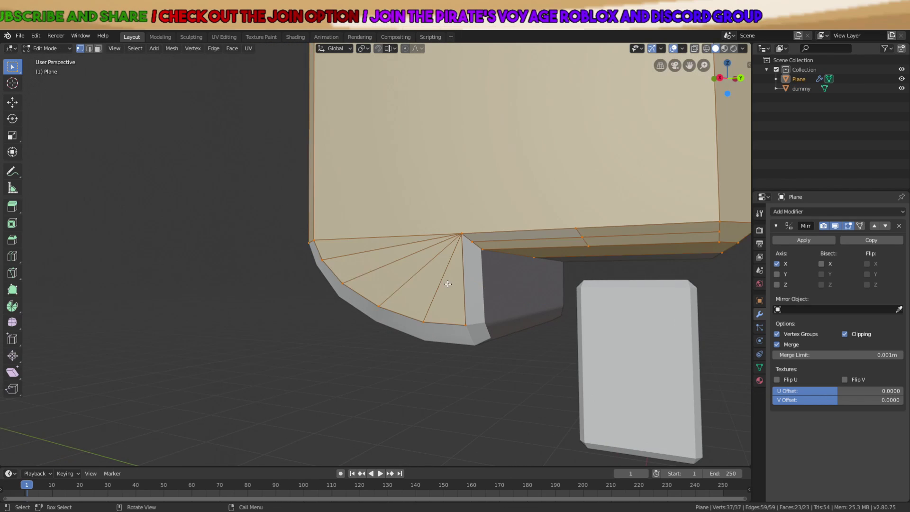
key(alt+a)
Extrude the last curve vertex to the block's inner bevel corner and fill the vertical bevel face beside the notch
middle_drag(519, 260, 445, 299)
click(492, 336)
key(e)
key(g)
key(x)
click(557, 325)
shift+click(488, 341)
key(f)
key(f)
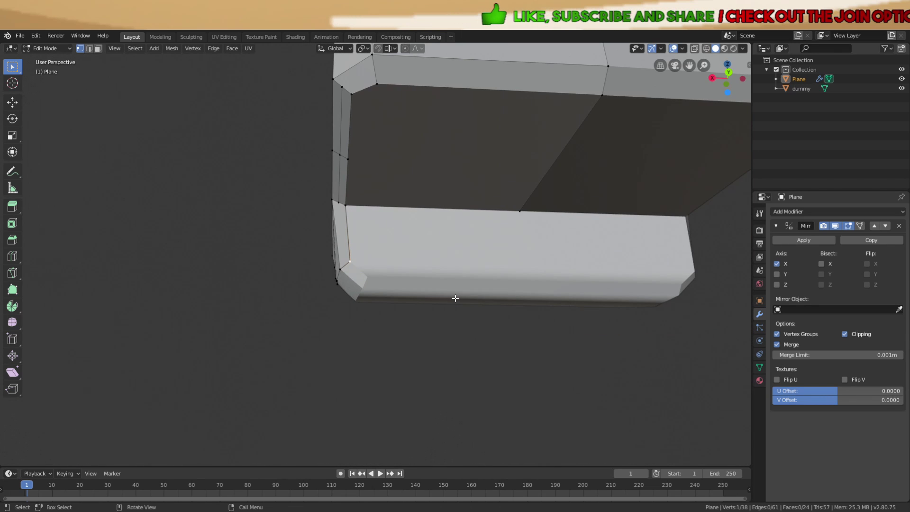
Extrude the bevel's lower inner vertex along X to the centre line and fill the notch's vertical wall face
key(e)
key(x)
click(631, 308)
shift+click(520, 213)
key(f)
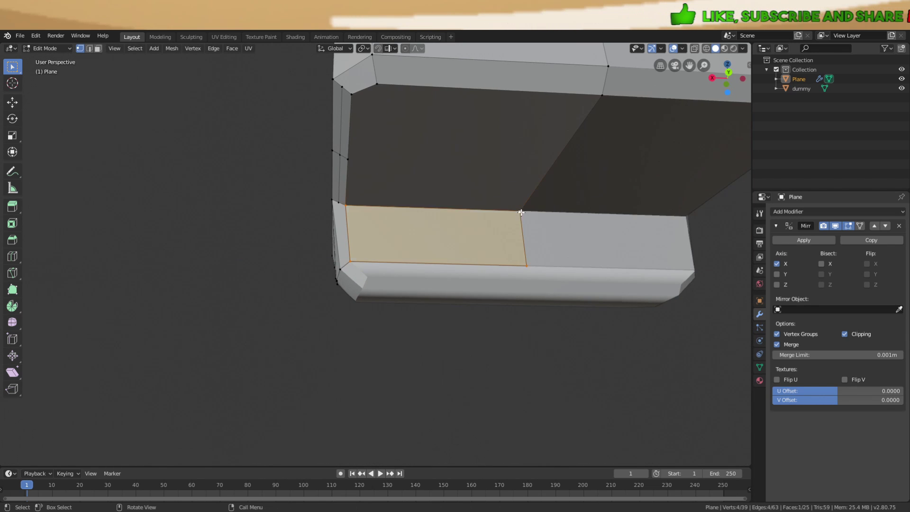
middle_drag(520, 214, 436, 283)
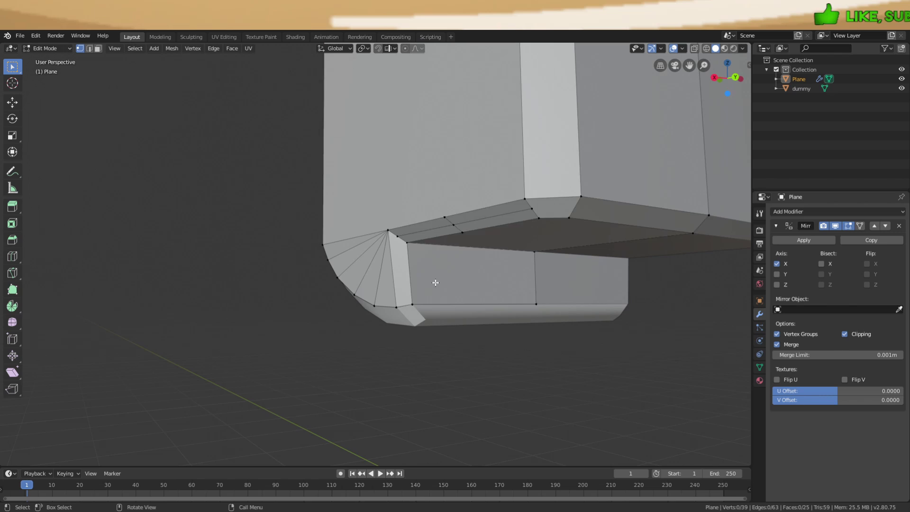
Extrude the vertical bevel's bottom vertex to the block's lower bevel corners and fill the sloped bevel face below it
click(398, 309)
middle_drag(397, 310, 407, 263)
key(e)
key(z)
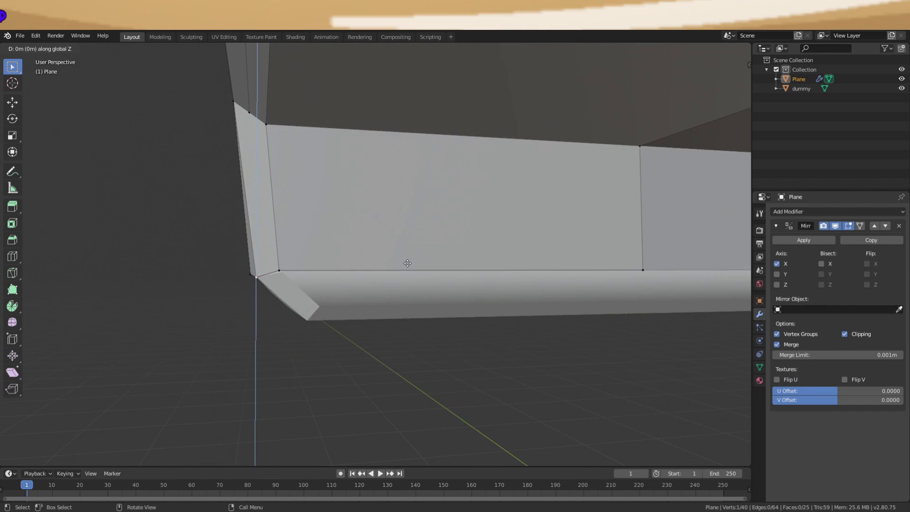
click(453, 310)
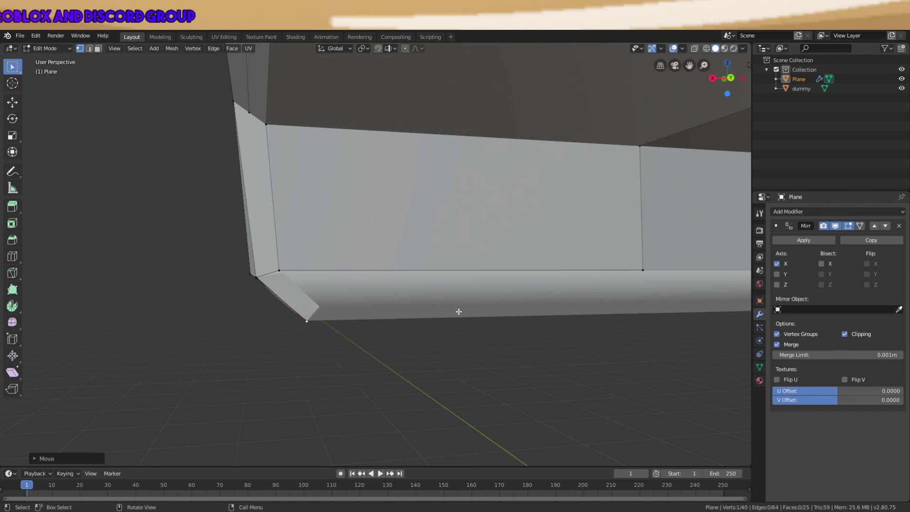
middle_drag(457, 311, 471, 294)
click(504, 249)
key(e)
key(x)
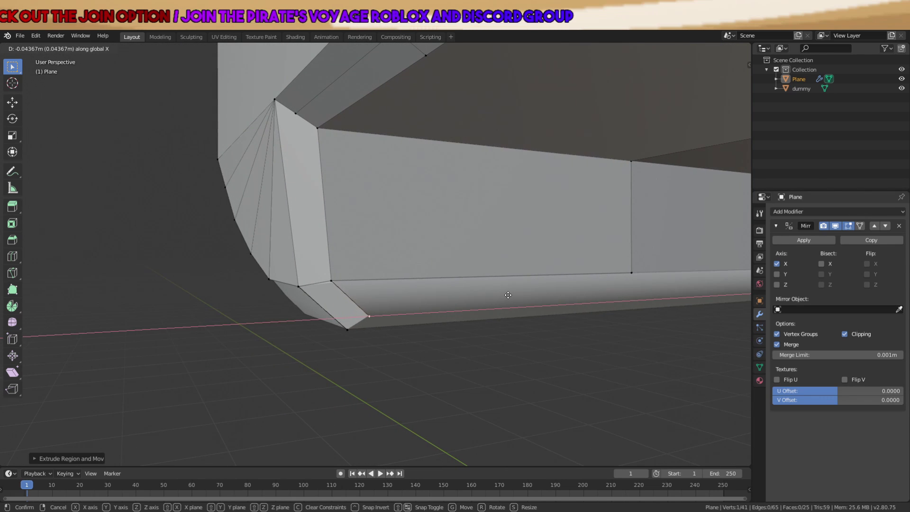
click(509, 295)
key(f)
Extrude the sloped bevel's lower inner vertex along X to the centre line and fill the sloped face below the notch wall
click(367, 319)
middle_drag(413, 311, 456, 309)
key(g)
key(x)
click(401, 303)
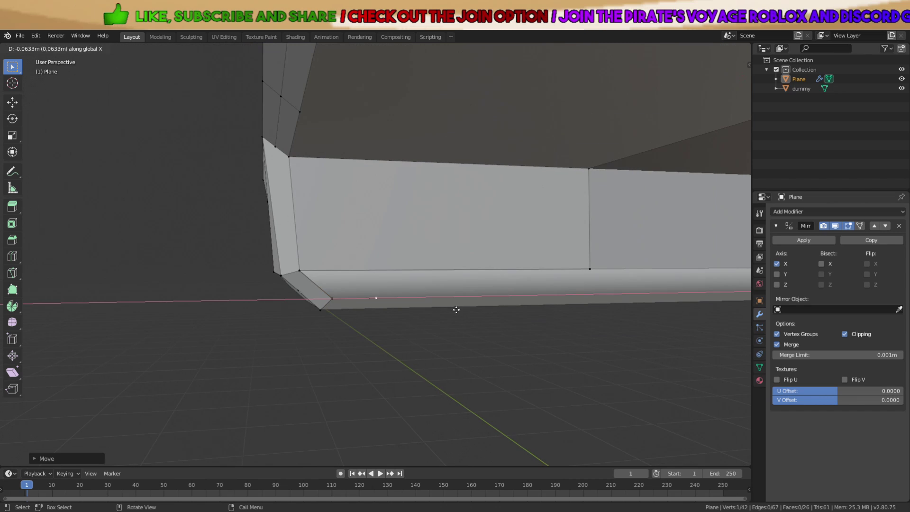
ctrl+click(591, 271)
key(f)
Extrude the sloped bevel's outer bottom vertex to the next corner of the curved lower edge and align it along Z
click(403, 308)
middle_drag(398, 305, 504, 297)
click(495, 303)
scroll(496, 298, up, 3)
key(e)
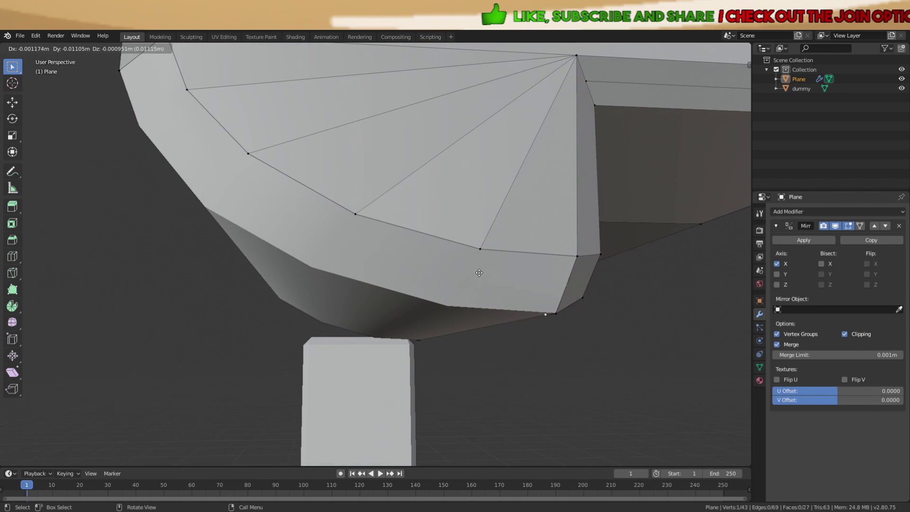
right_click(390, 271)
key(g)
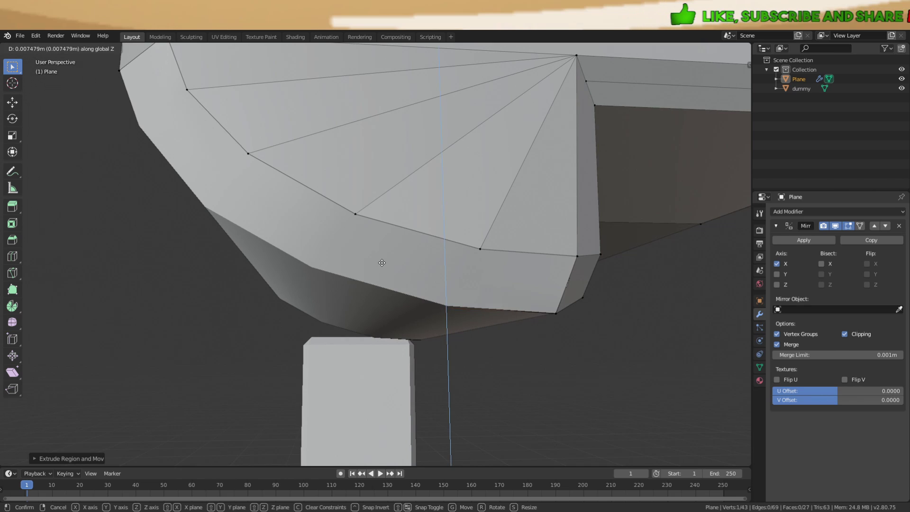
click(381, 263)
Extrude one more vertex to the following curve corner, align it along Z and Y, and fill the first curved bevel face
middle_drag(382, 262, 412, 274)
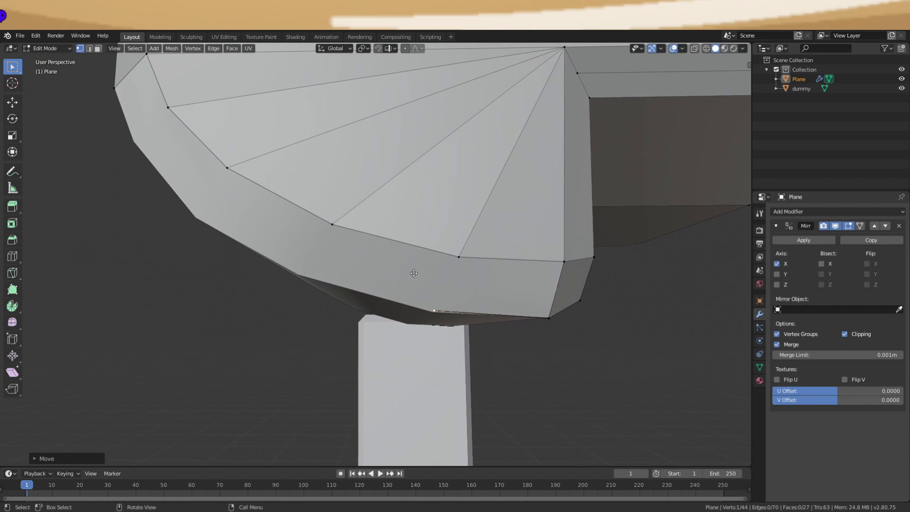
key(g)
key(z)
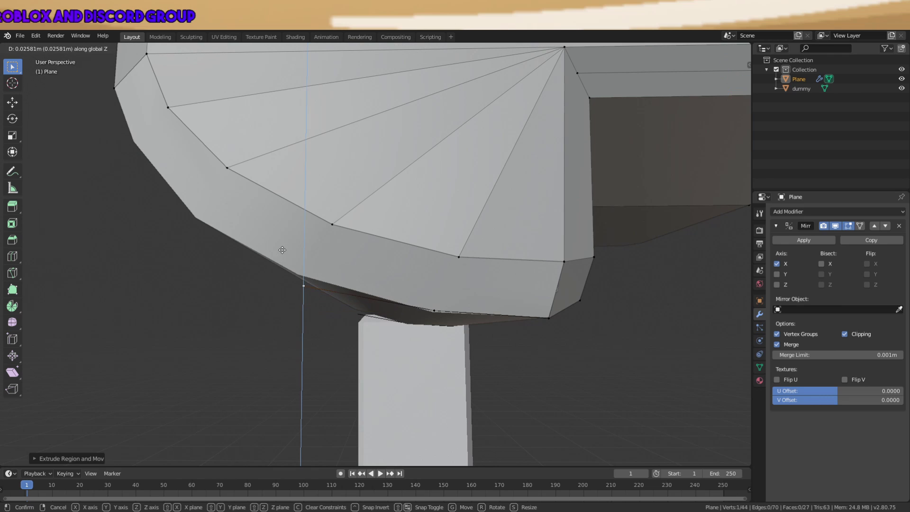
click(282, 238)
middle_drag(385, 270, 532, 218)
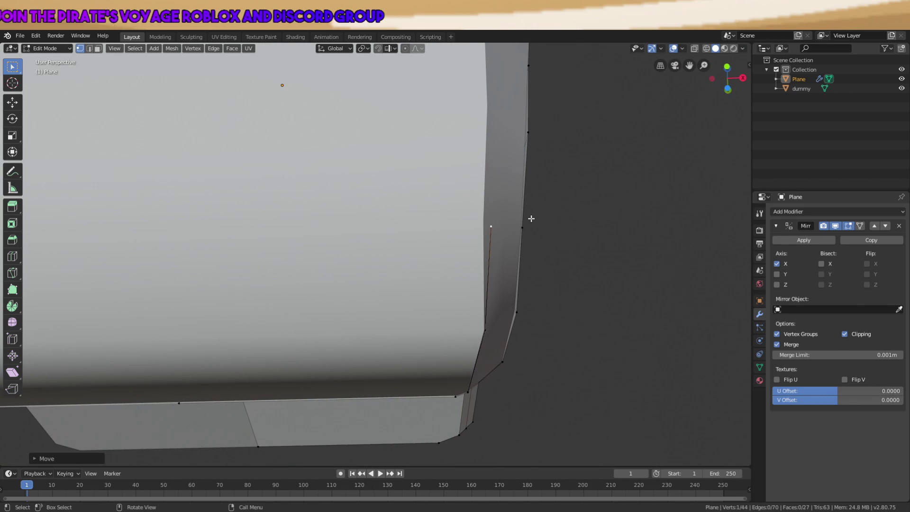
key(g)
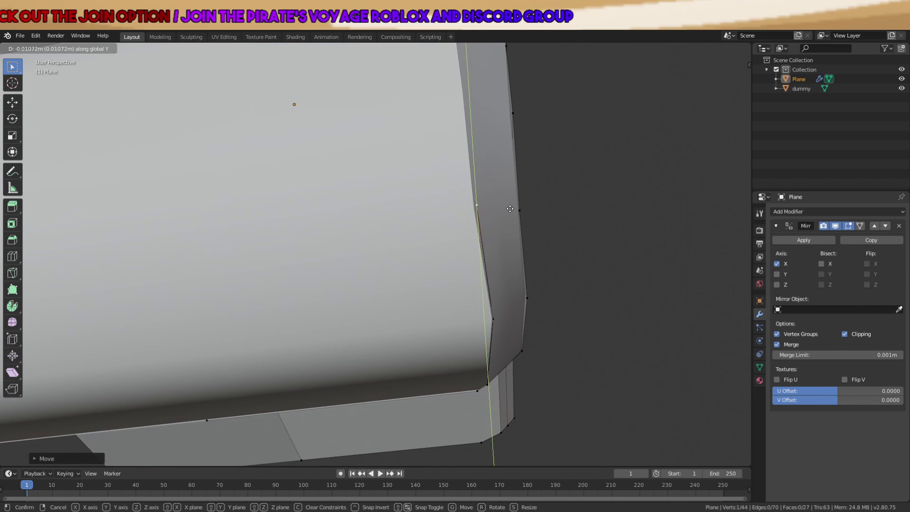
click(519, 217)
click(497, 317)
ctrl+click(527, 302)
key(f)
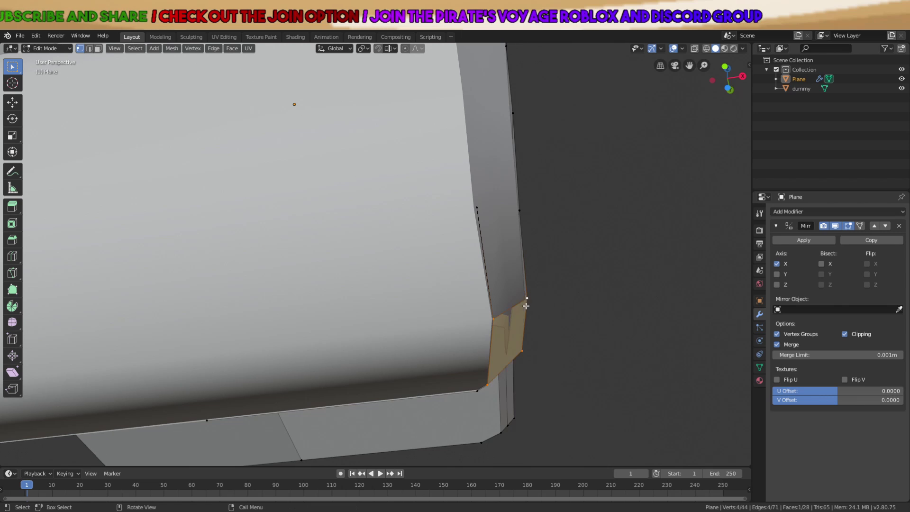
Adjust the first curve corner vertex along Z and subdivide the new bevel face
middle_drag(526, 301, 473, 304)
key(a)
key(a)
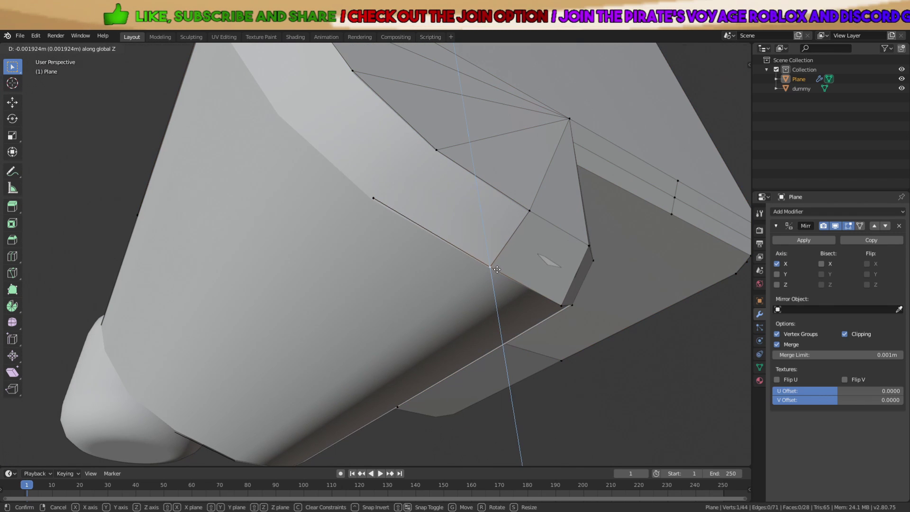
middle_drag(545, 257, 555, 294)
key(a)
key(a)
key(3)
click(538, 298)
right_click(538, 297)
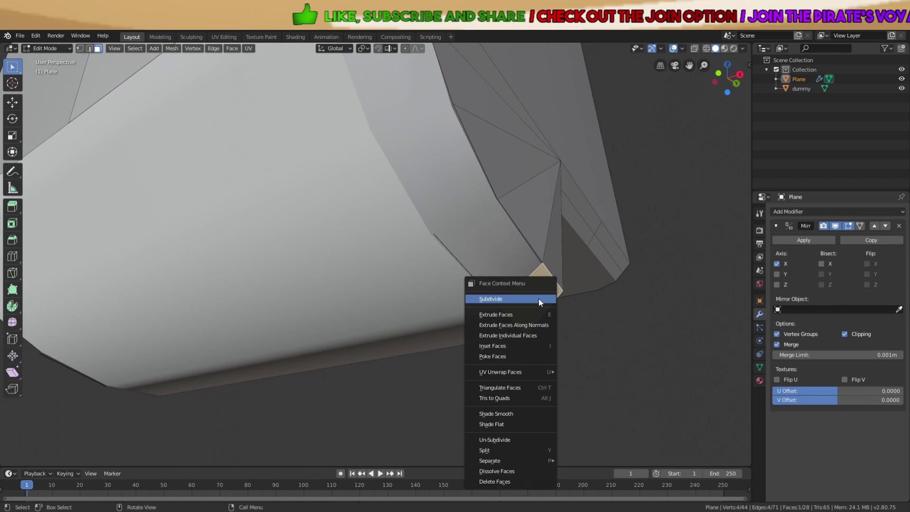
click(538, 297)
Check the shell in Object Mode, then fill and subdivide the second bevel face along the curve
key(1)
click(542, 298)
key(a)
key(Tab)
middle_drag(558, 295, 531, 302)
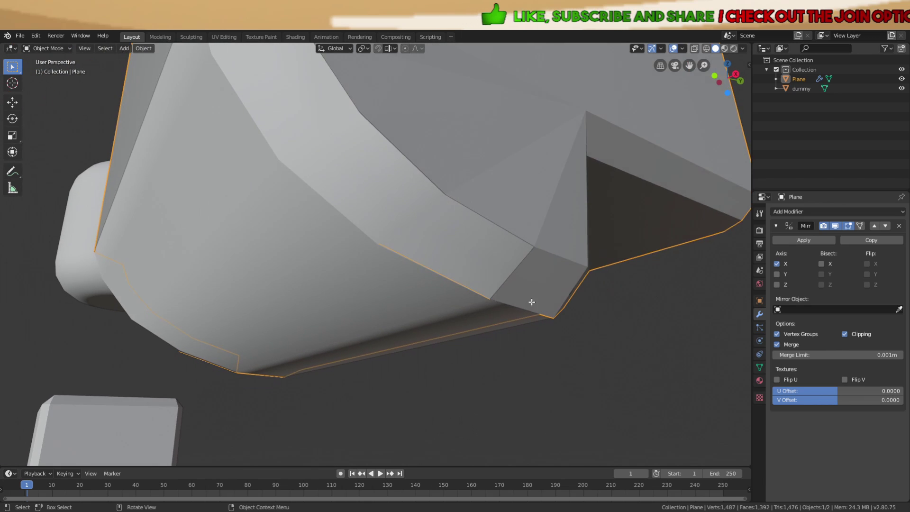
key(Tab)
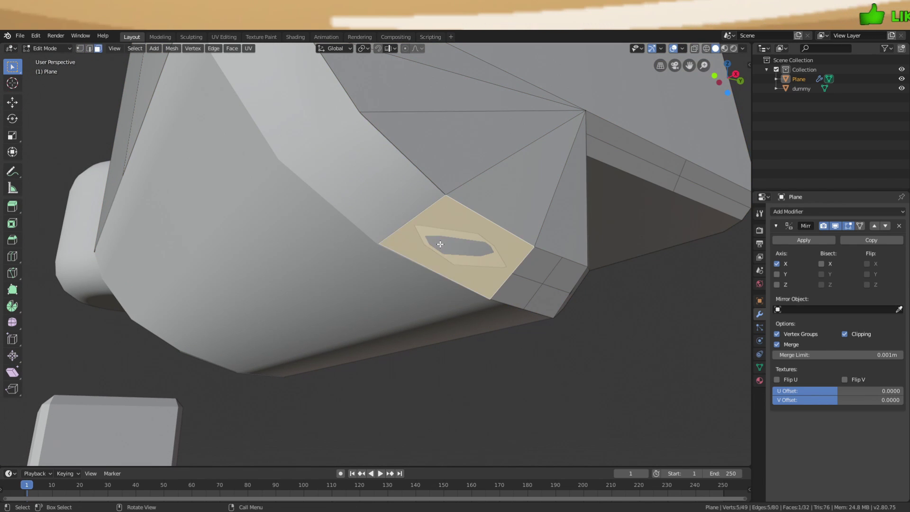
right_click(372, 244)
click(372, 245)
key(a)
key(a)
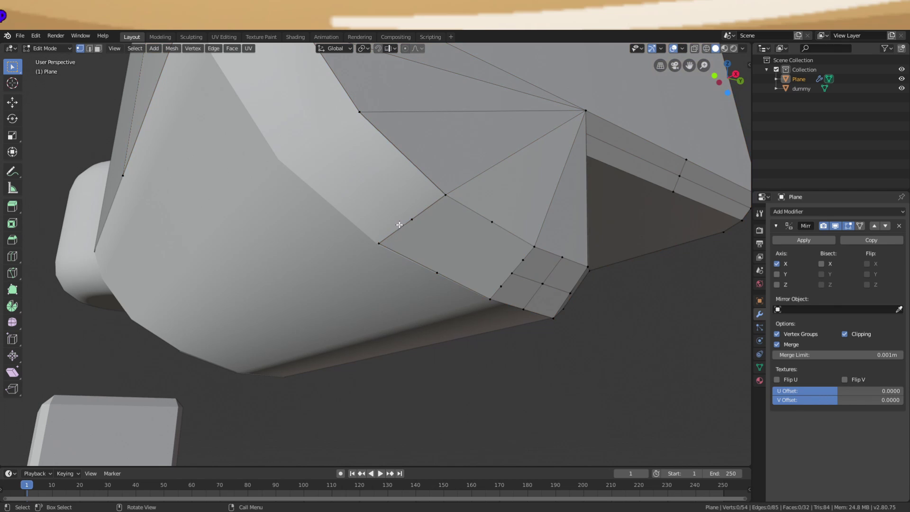
Extrude the second bevel face's lower vertex up to the next curve corner and fill the third bevel face
middle_drag(400, 226, 392, 293)
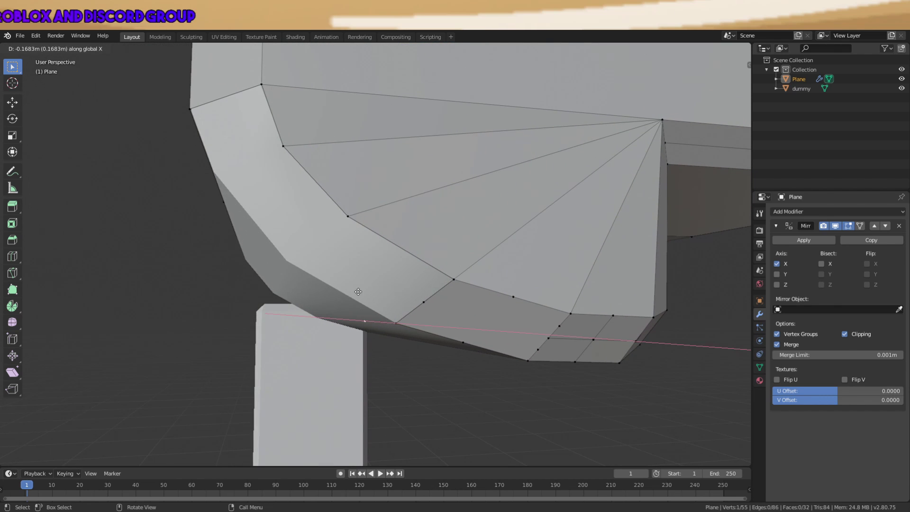
key(z)
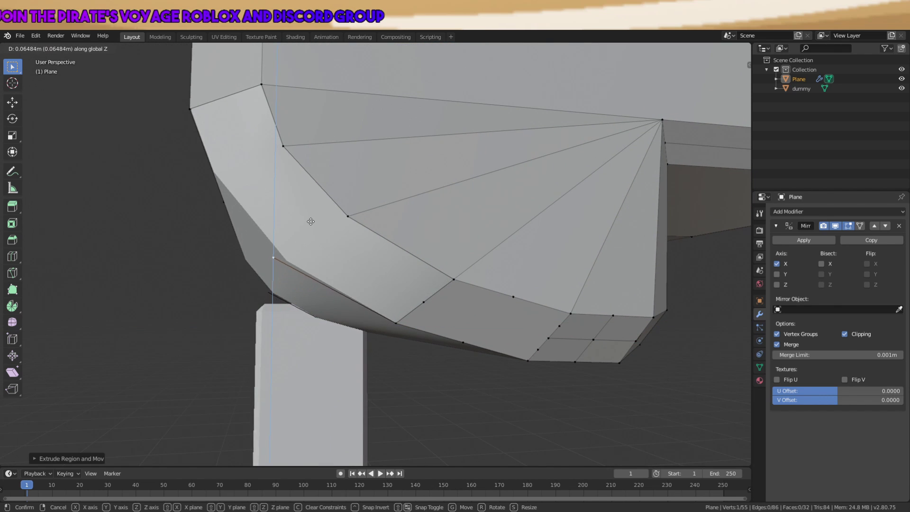
key(z)
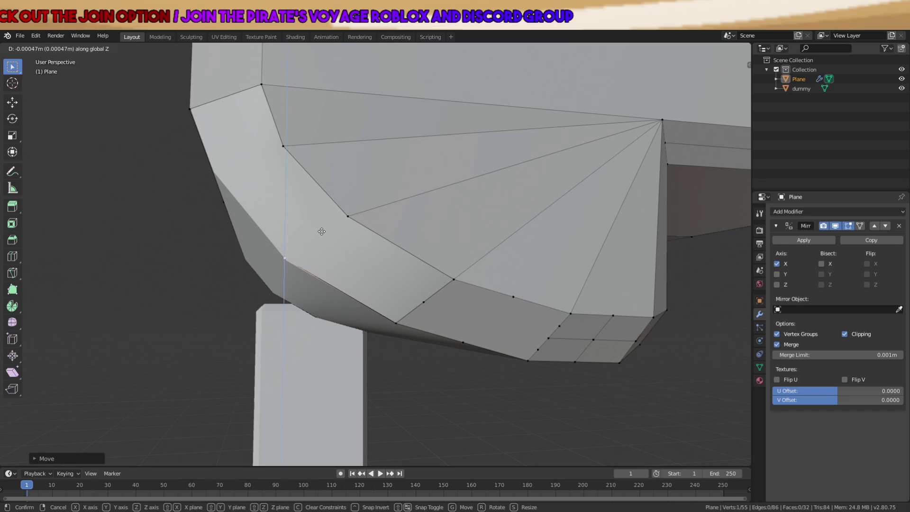
click(325, 236)
middle_drag(335, 234, 406, 201)
ctrl+click(523, 171)
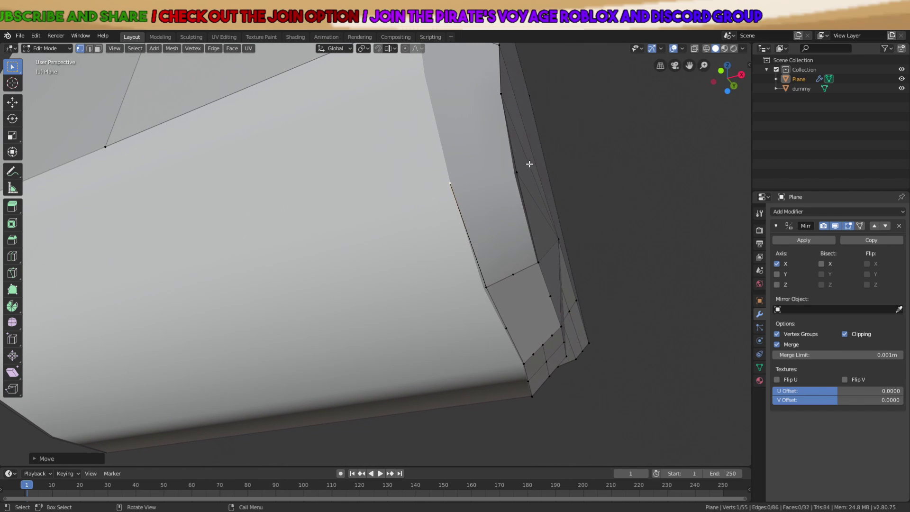
key(f)
Subdivide the third bevel face along the curve
key(3)
middle_drag(512, 183, 436, 219)
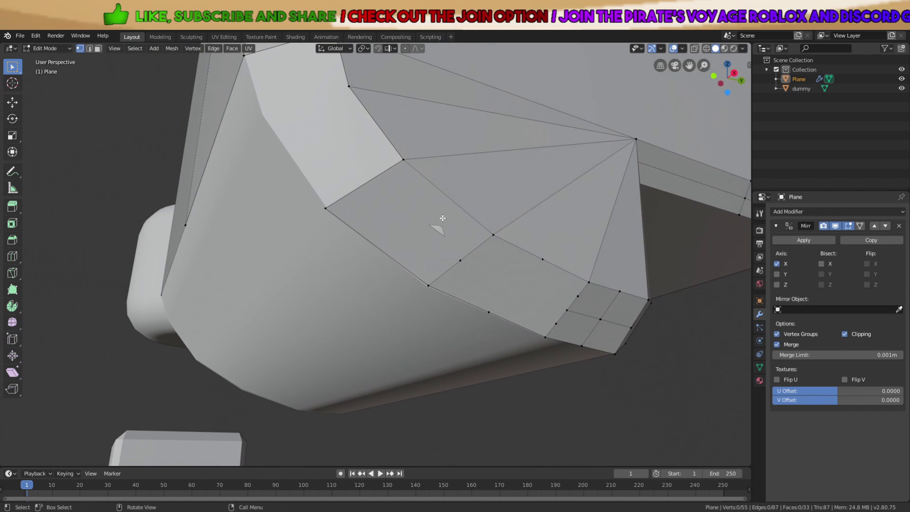
click(432, 226)
key(e)
right_click(481, 258)
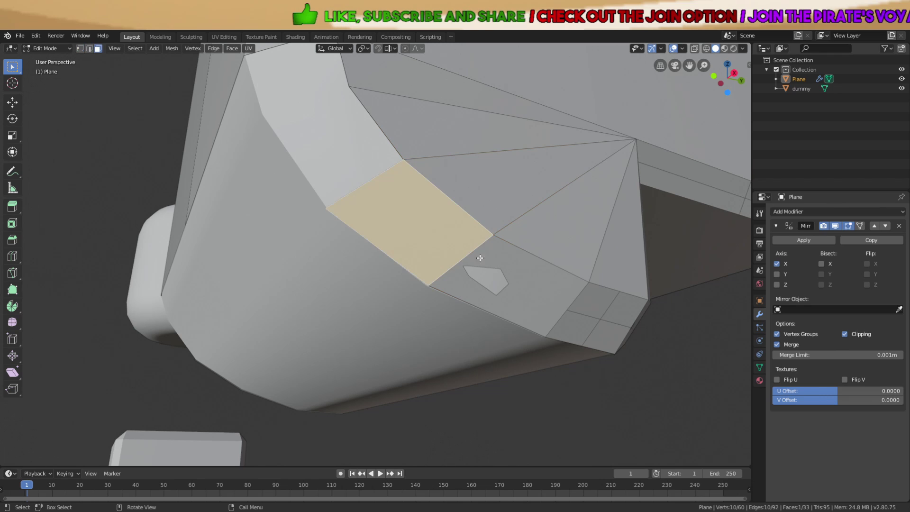
Try to subdivide the second bevel face again to cover the block poking through, and undo it
click(520, 285)
key(Tab)
key(Tab)
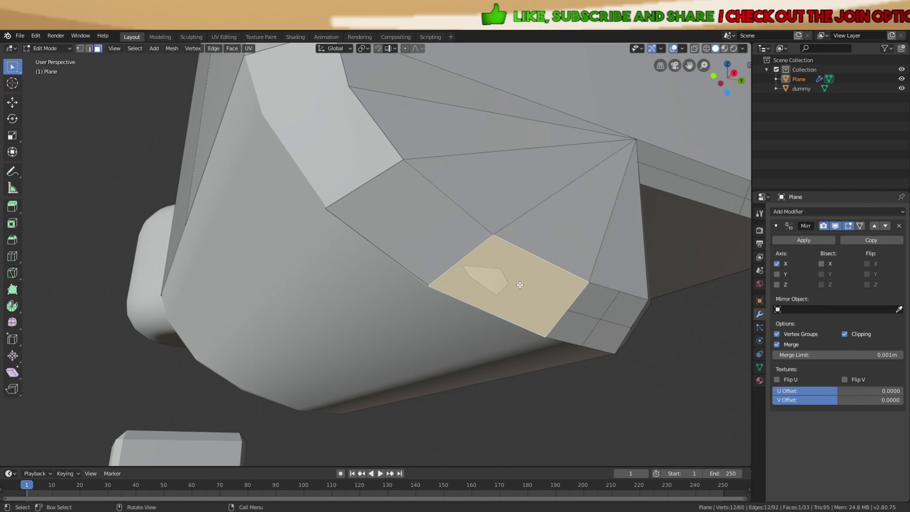
key(1)
key(alt+a)
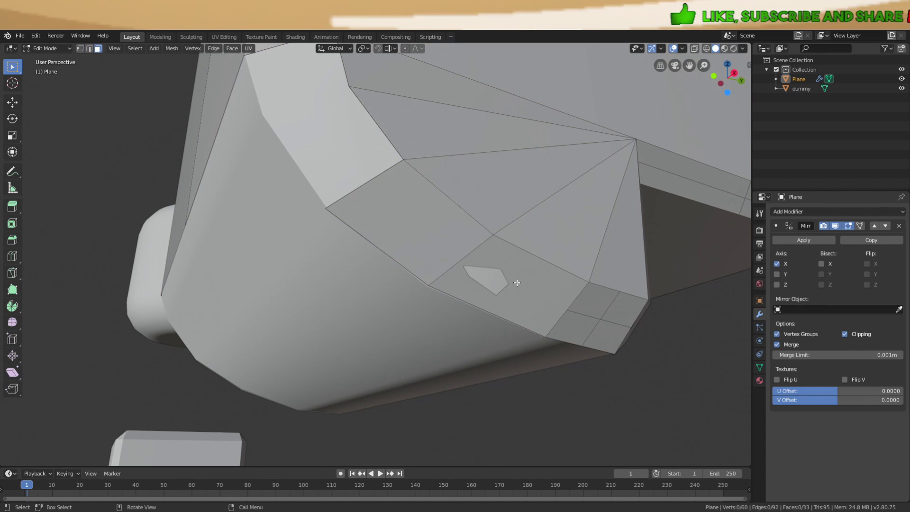
click(517, 283)
right_click(517, 282)
click(517, 282)
key(alt+a)
key(1)
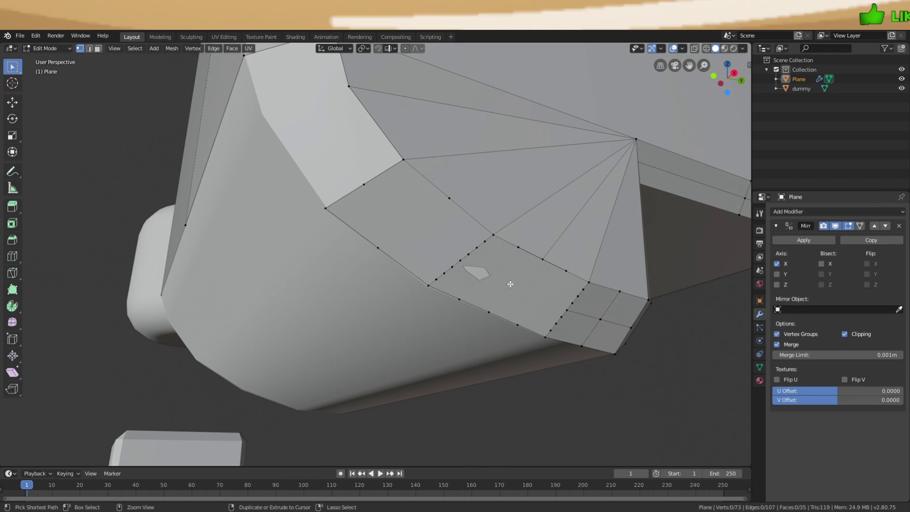
key(3)
click(511, 284)
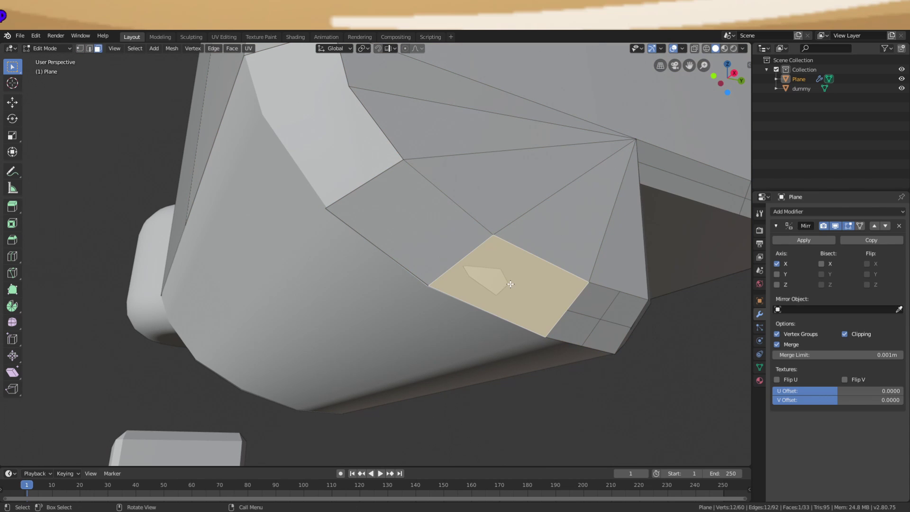
key(alt+a)
scroll(509, 283, down, 2)
key(Tab)
key(Tab)
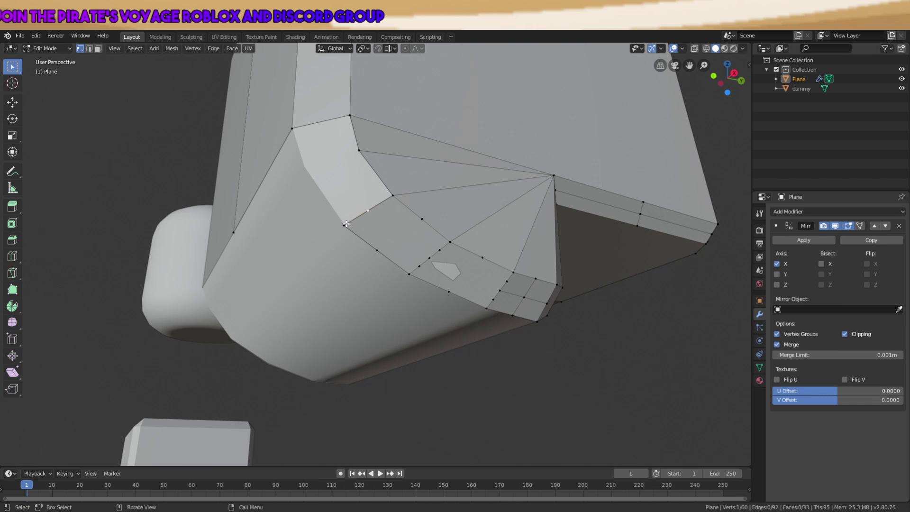
Extrude the third bevel face's upper free vertex to the next curve corner and align it along Y and Z
scroll(371, 198, up, 3)
key(e)
key(x)
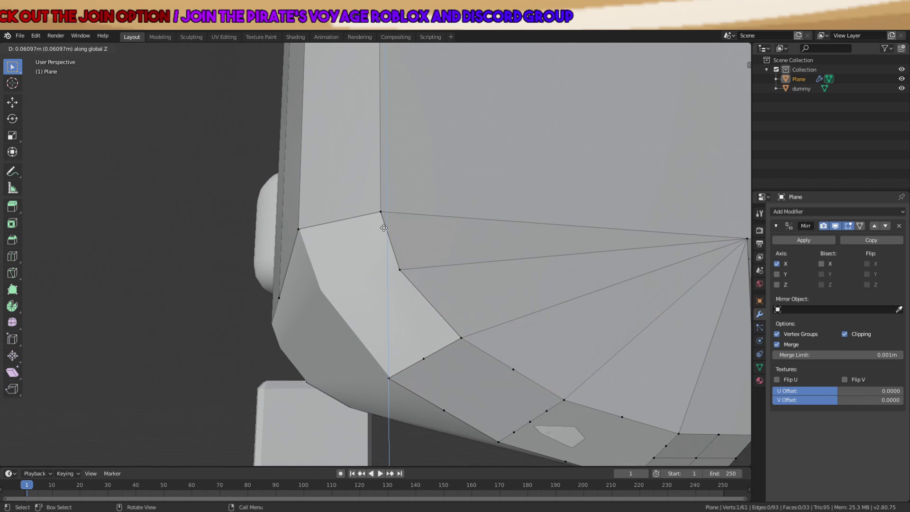
key(y)
click(316, 237)
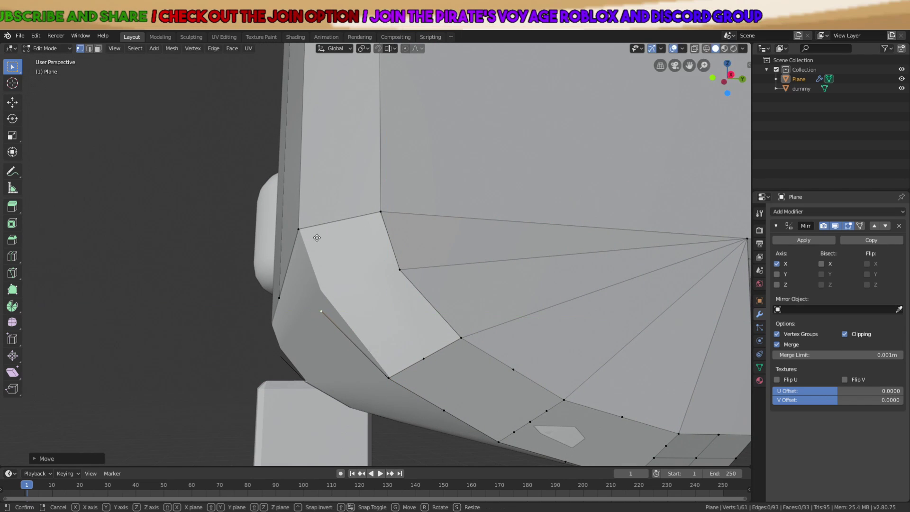
key(g)
key(z)
click(313, 216)
middle_drag(312, 216, 504, 268)
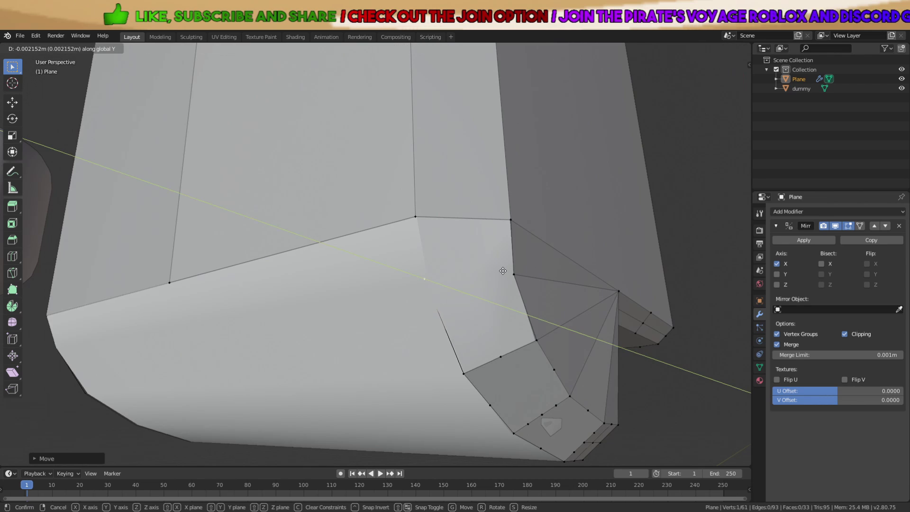
scroll(526, 274, up, 2)
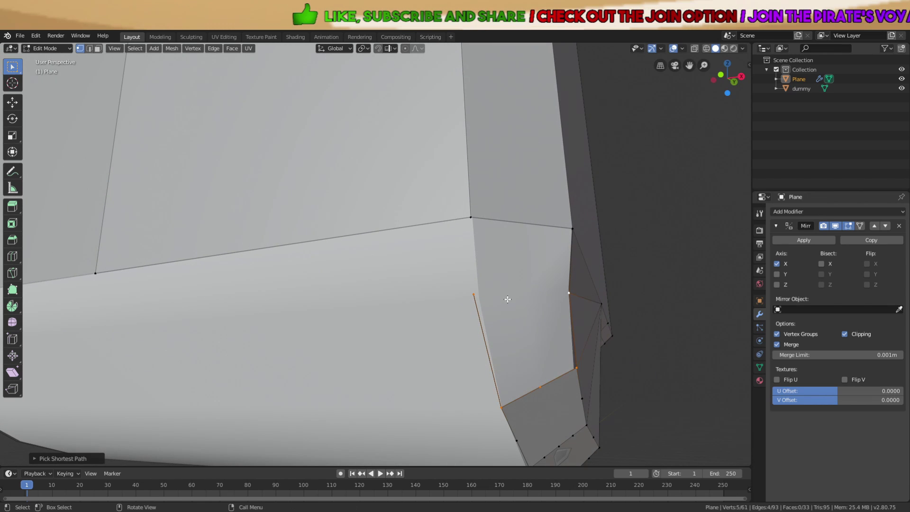
Fill the fourth bevel face, move its upper inner vertex along X onto the block's edge, and fill the top bevel face
key(f)
click(473, 295)
key(g)
key(x)
click(483, 290)
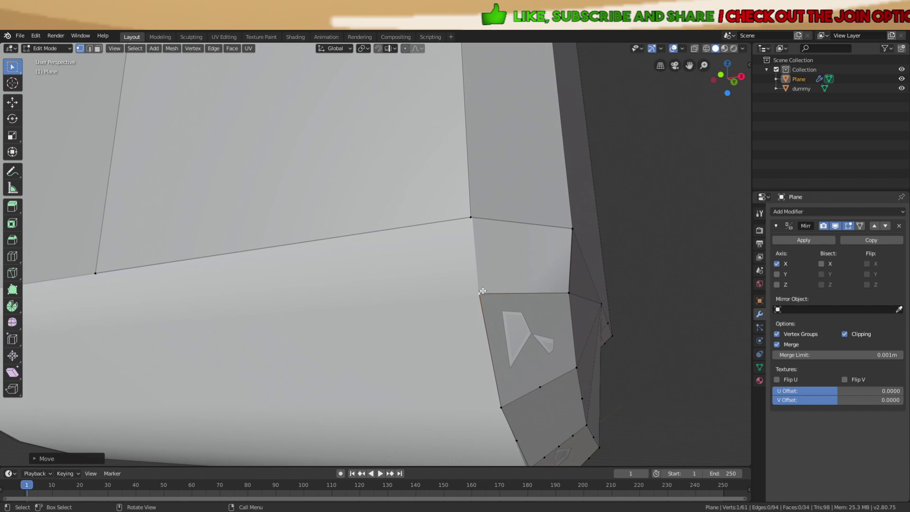
key(alt+a)
middle_drag(550, 285, 525, 305)
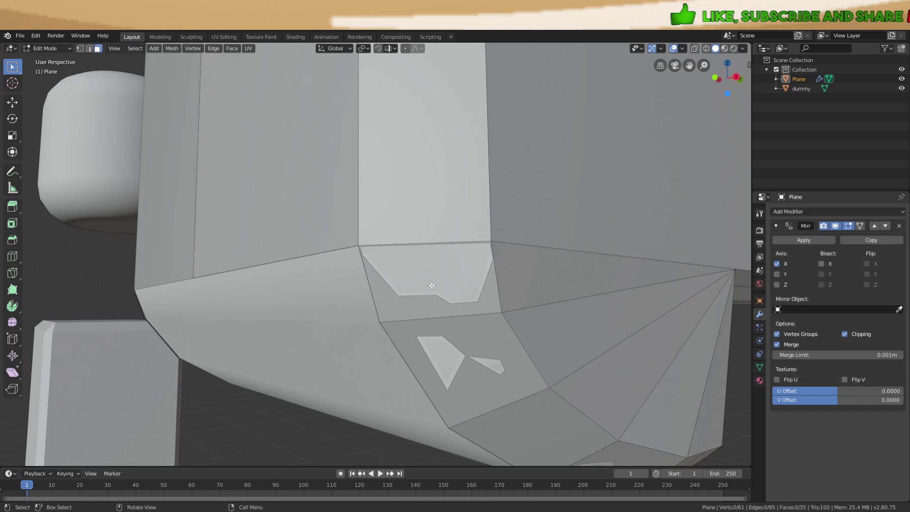
Subdivide the top bevel face into four and reposition its centre vertex
click(431, 285)
right_click(432, 286)
click(432, 285)
key(1)
scroll(452, 283, up, 1)
middle_drag(453, 283, 501, 284)
key(g)
click(504, 287)
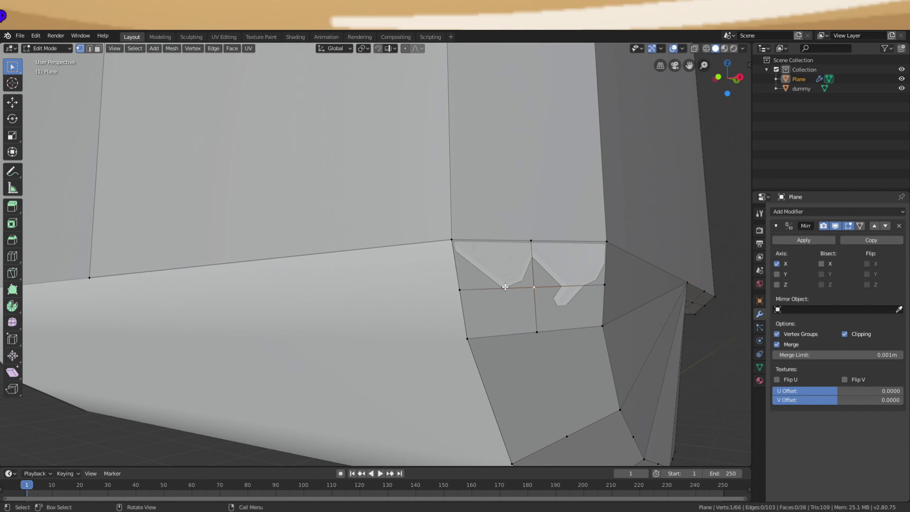
Move the top bevel face's centre vertex and upper edge midpoint together, including along Y, to clear the block's surface
middle_drag(535, 247, 565, 300)
shift+click(552, 394)
key(g)
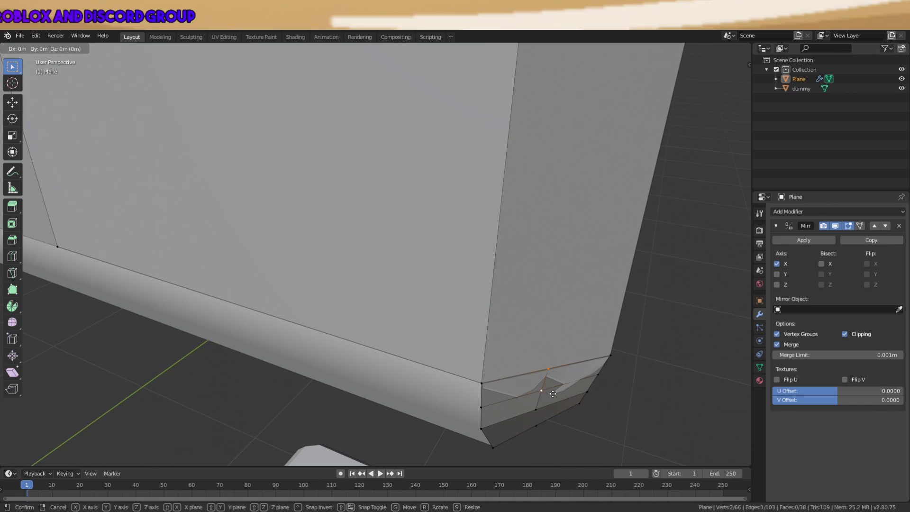
click(554, 397)
key(g)
key(y)
click(554, 398)
Move the top bevel face's upper outer corner vertex along Y to cover the block, and clear the selection
key(a)
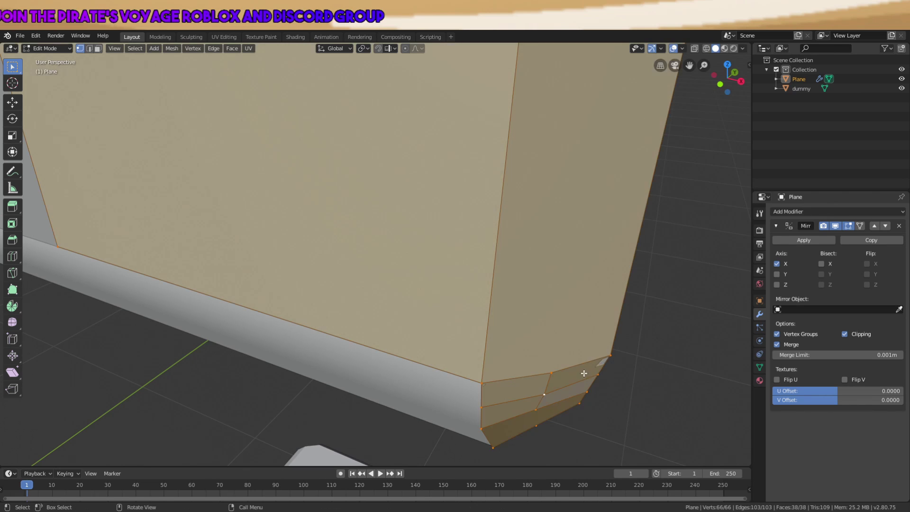
key(a)
click(605, 363)
middle_drag(605, 363, 576, 337)
key(g)
key(x)
key(y)
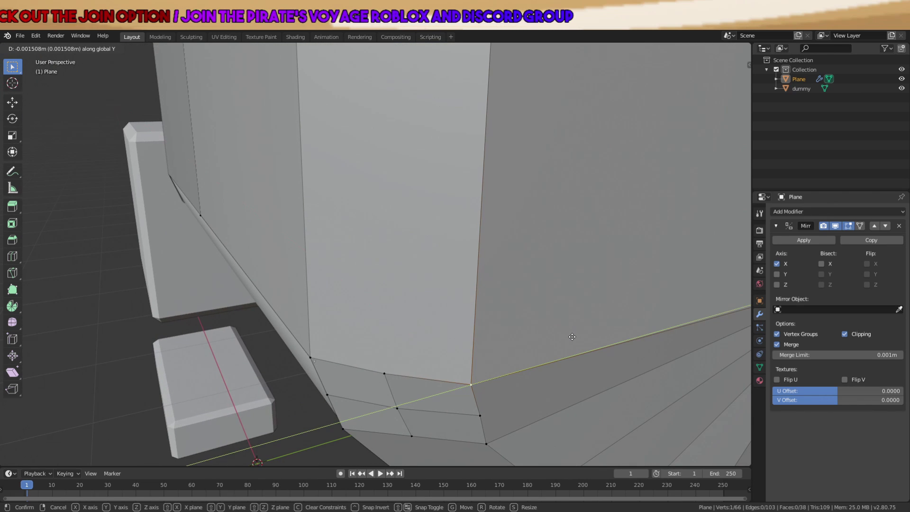
click(570, 337)
key(e)
right_click(522, 337)
key(x)
click(521, 337)
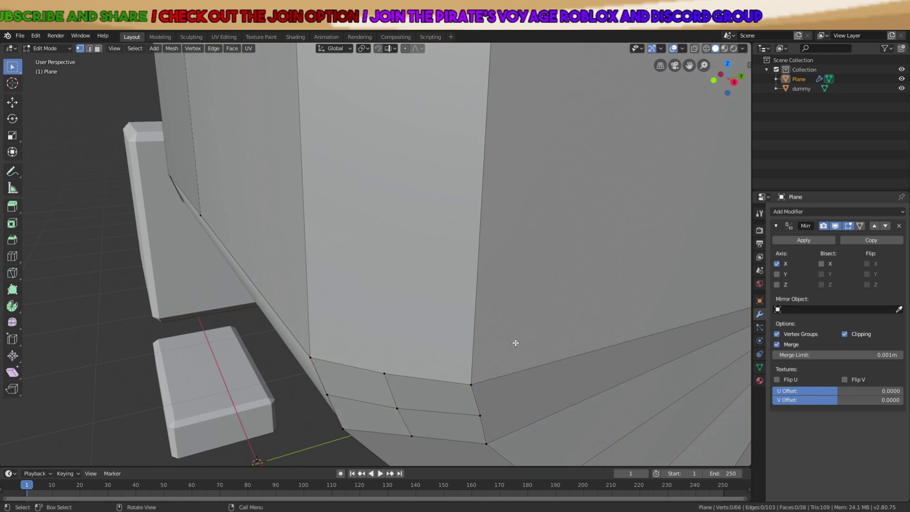
Reposition the vertices around the mesh's lower front corner by moving them along the Y and X axes
middle_drag(521, 337, 579, 362)
scroll(505, 339, up, 3)
click(507, 340)
key(g)
key(y)
click(492, 335)
key(g)
key(x)
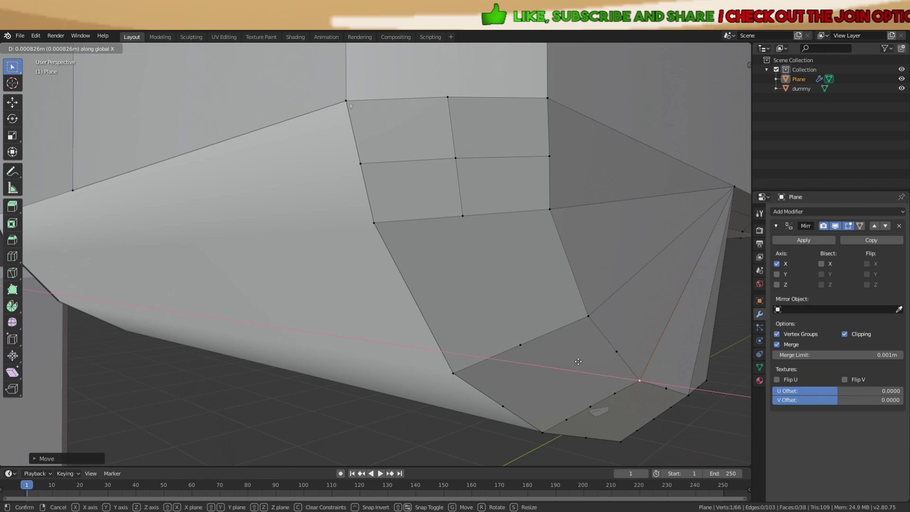
click(579, 362)
Delete the face at the bottom corner that has the patch poking through it
middle_drag(602, 408, 544, 328)
key(Escape)
key(3)
key(a)
click(604, 376)
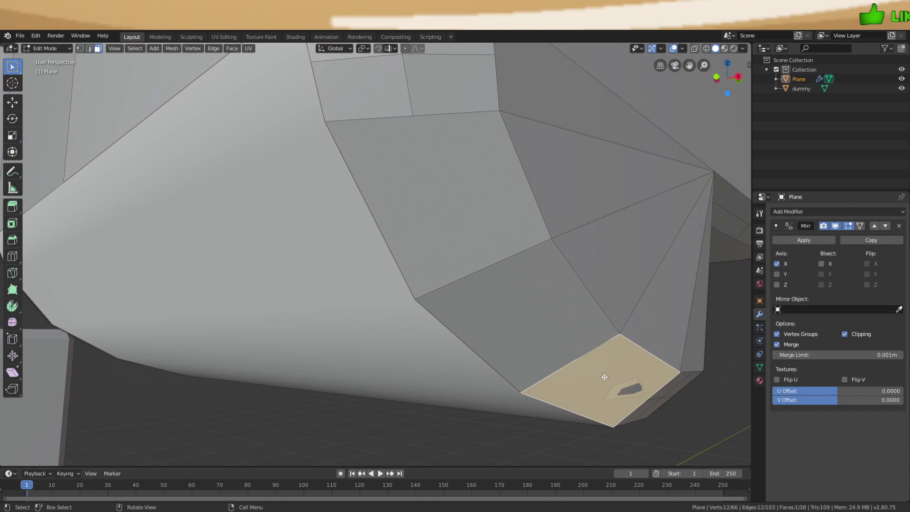
right_click(604, 376)
key(x)
click(653, 367)
key(1)
Rebuild the open gap's missing lower edge between its two corner vertices and subdivide it once
middle_drag(652, 367, 588, 361)
click(509, 349)
middle_drag(509, 349, 548, 347)
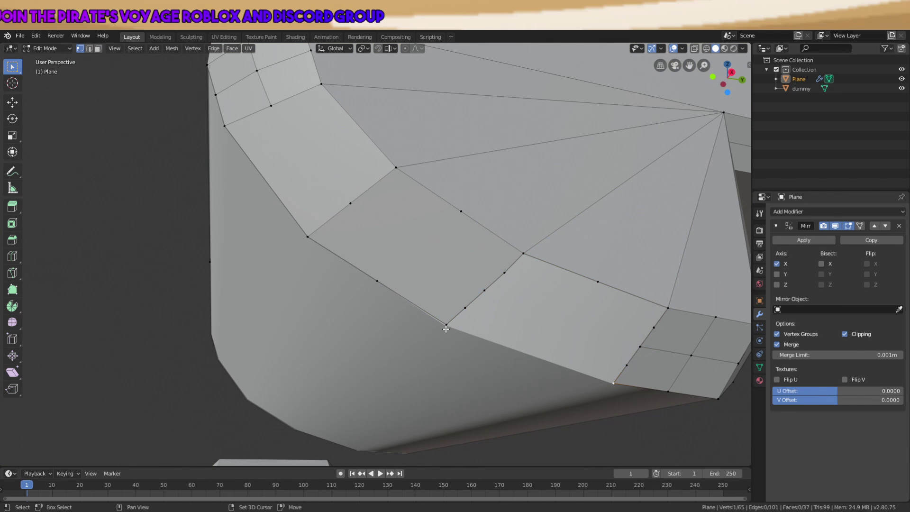
key(a)
key(alt+a)
key(2)
right_click(530, 256)
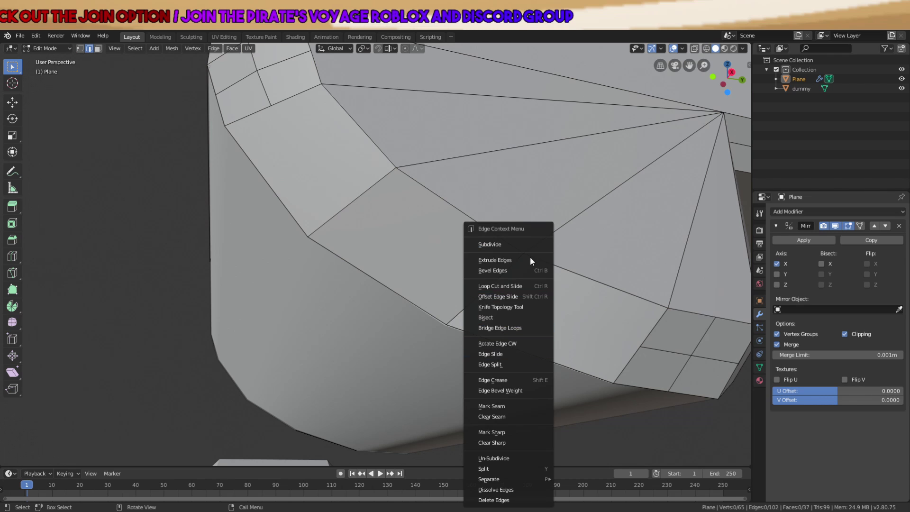
click(536, 254)
click(547, 366)
right_click(547, 364)
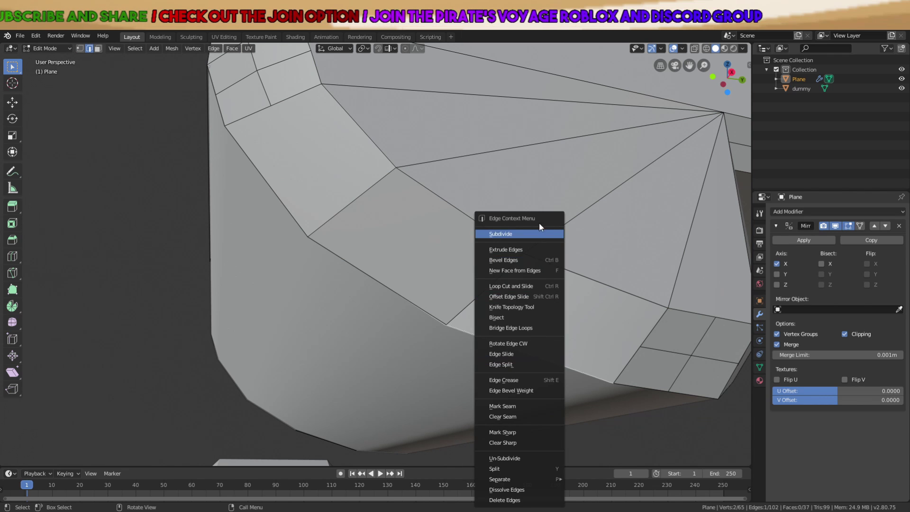
click(539, 223)
Connect the new lower midpoint to the opposite upper midpoint and fill both halves of the gap with faces
key(1)
click(537, 356)
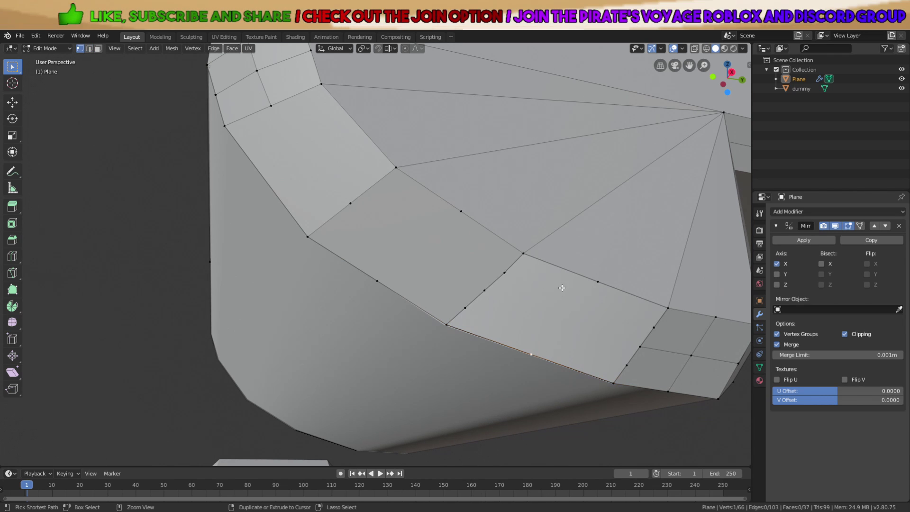
ctrl+click(596, 283)
key(f)
key(alt+a)
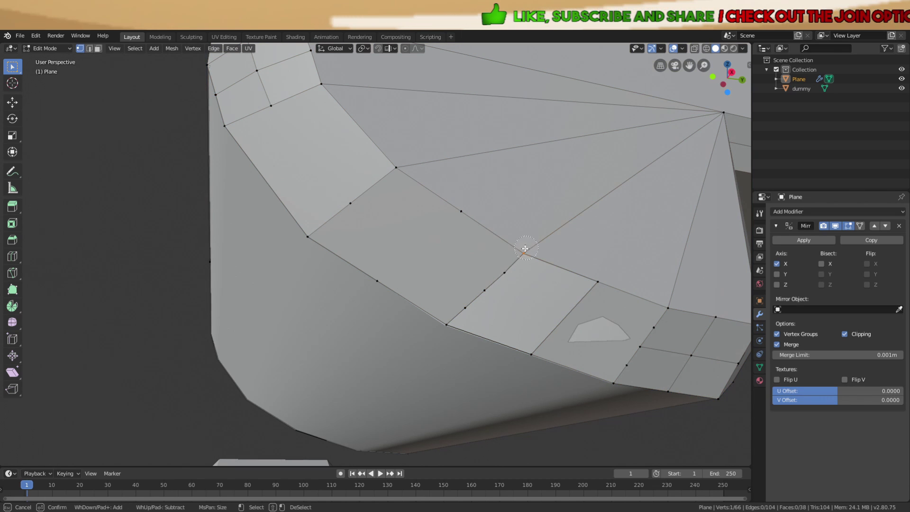
key(f)
key(alt+a)
Adjust the middle vertex on the end edge of the bevel strip along the X axis
middle_drag(604, 269, 479, 291)
scroll(469, 257, up, 2)
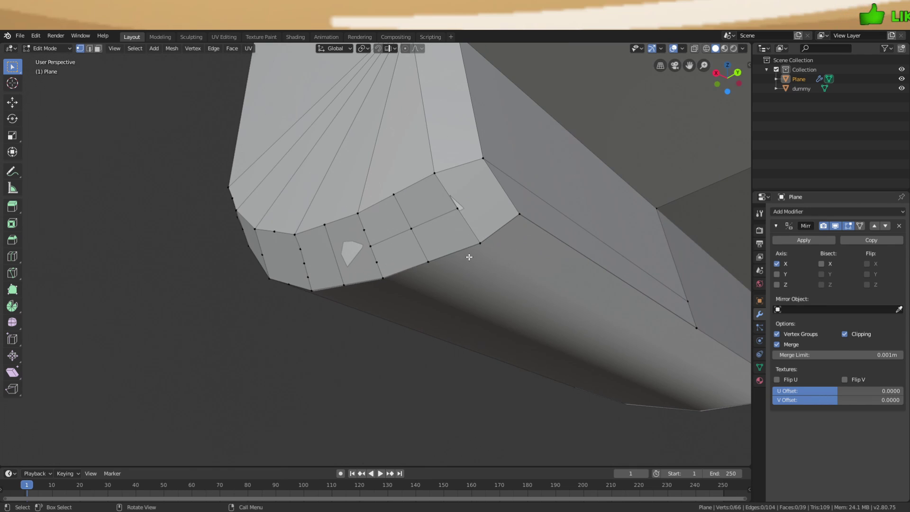
middle_drag(461, 205, 537, 314)
scroll(537, 314, up, 3)
key(g)
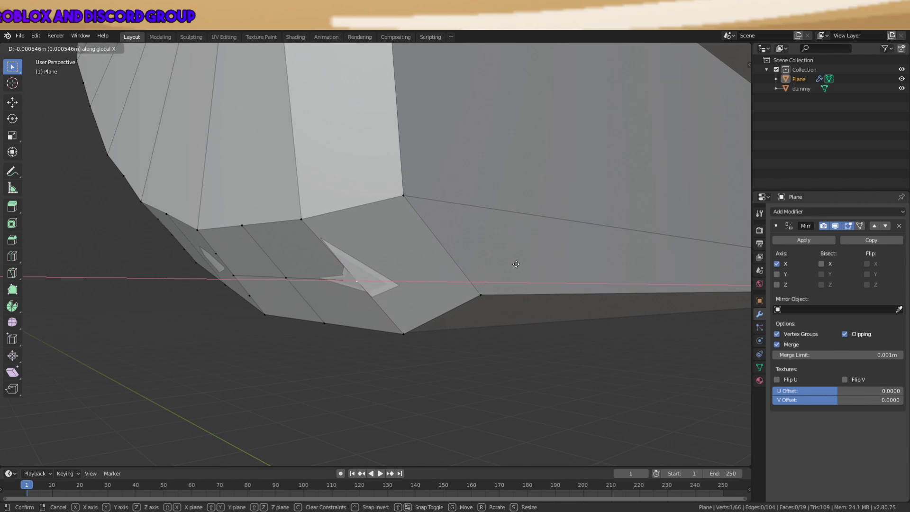
click(513, 269)
middle_drag(513, 269, 565, 271)
key(g)
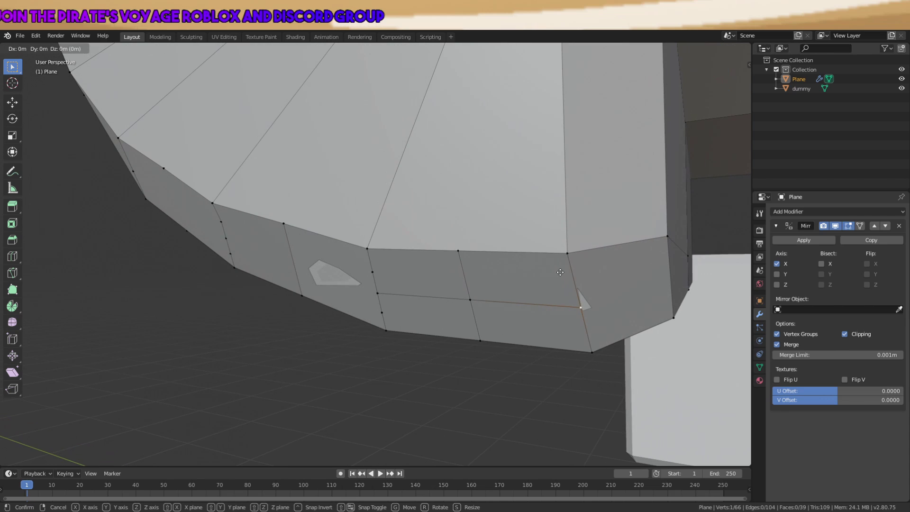
key(x)
click(563, 278)
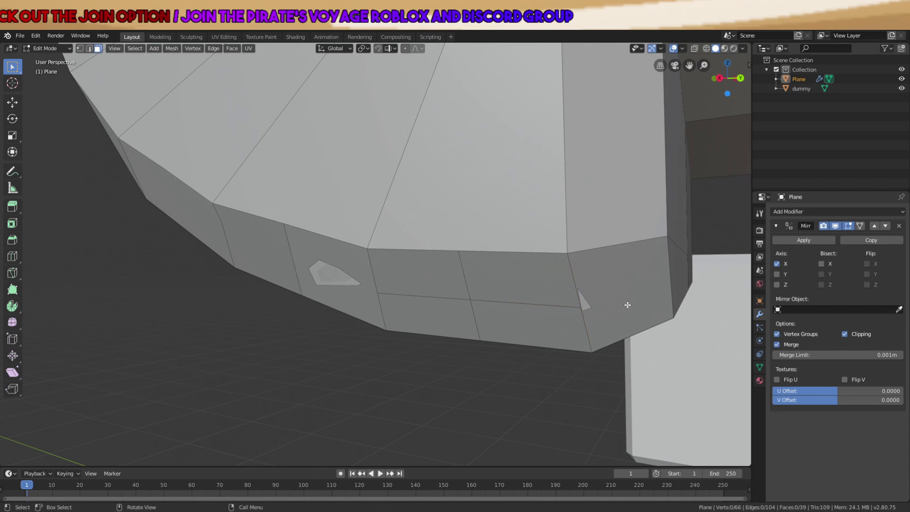
Subdivide the bevel strip's end face and shift its neighbouring middle vertex along X to cover the small triangular patch
click(628, 305)
right_click(628, 305)
click(627, 305)
key(1)
click(583, 307)
key(g)
key(x)
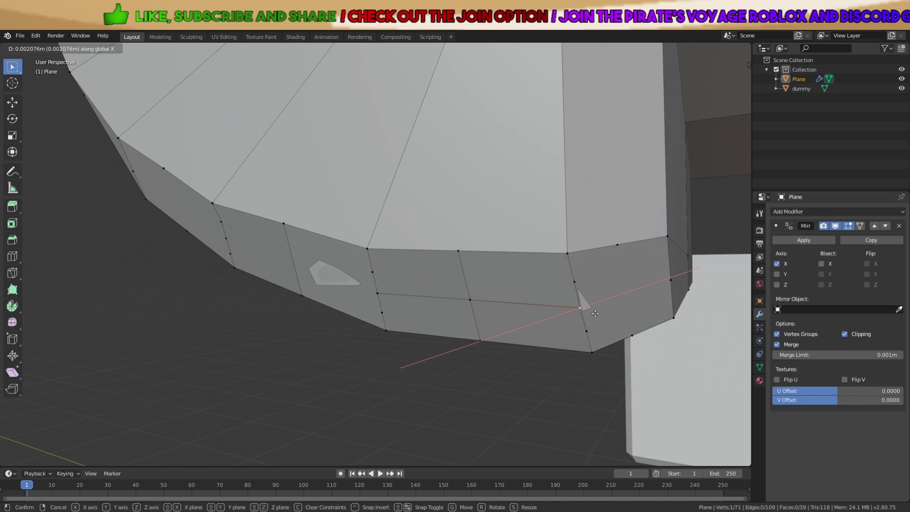
click(598, 316)
key(a)
key(Tab)
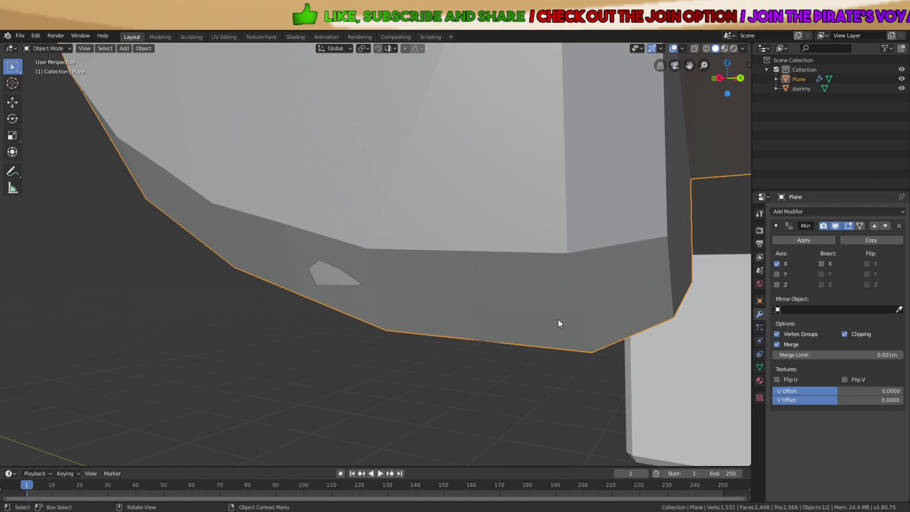
Move the bevel strip vertices beside the remaining patch along the X axis to cover it
middle_drag(559, 319, 492, 293)
key(Tab)
key(alt+a)
middle_drag(495, 276, 465, 284)
key(g)
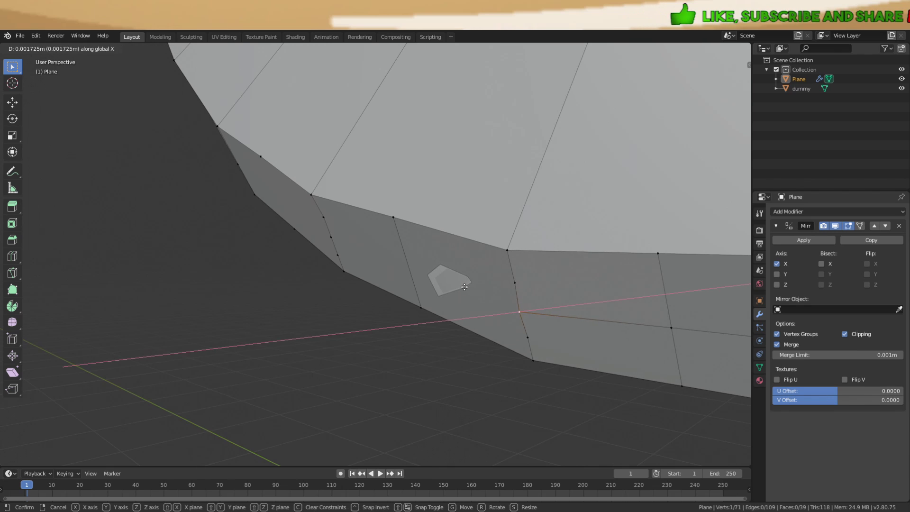
click(464, 286)
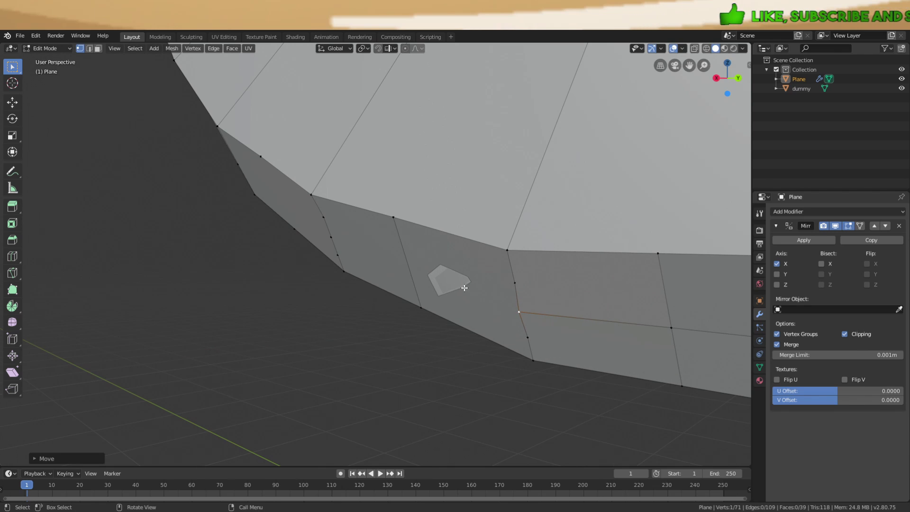
key(g)
key(x)
click(424, 306)
key(a)
scroll(425, 304, down, 9)
key(Tab)
key(a)
middle_drag(493, 294, 516, 291)
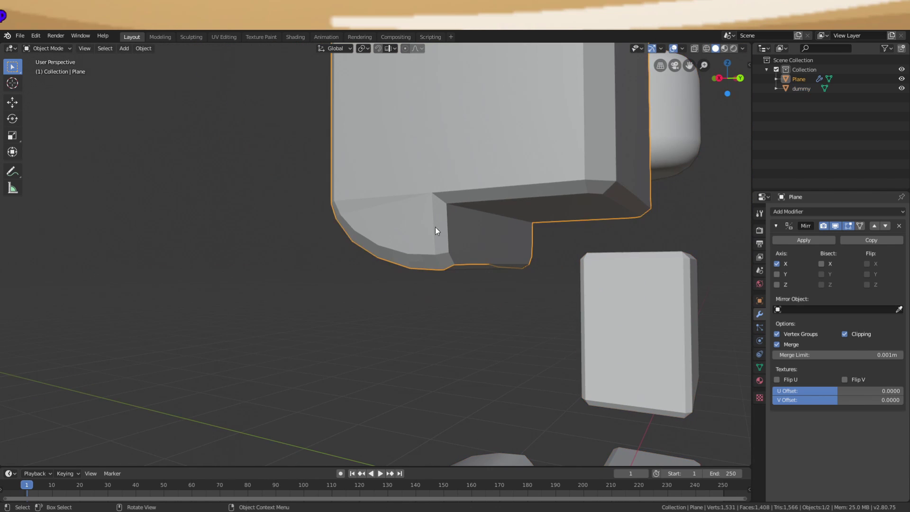
Select the curved chain of vertices along the strip's inner border and extrude it along X to the mirror line
key(Tab)
middle_drag(437, 231, 464, 266)
key(alt+a)
click(420, 186)
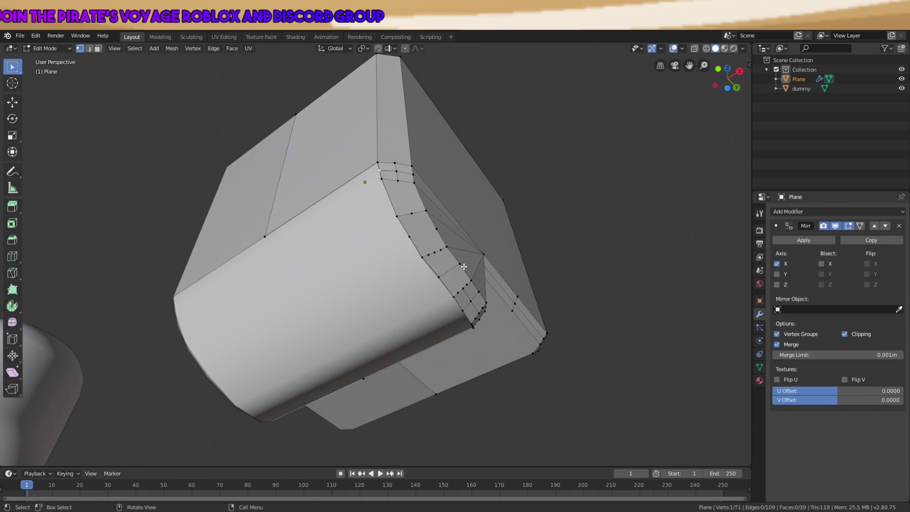
middle_drag(485, 310, 389, 341)
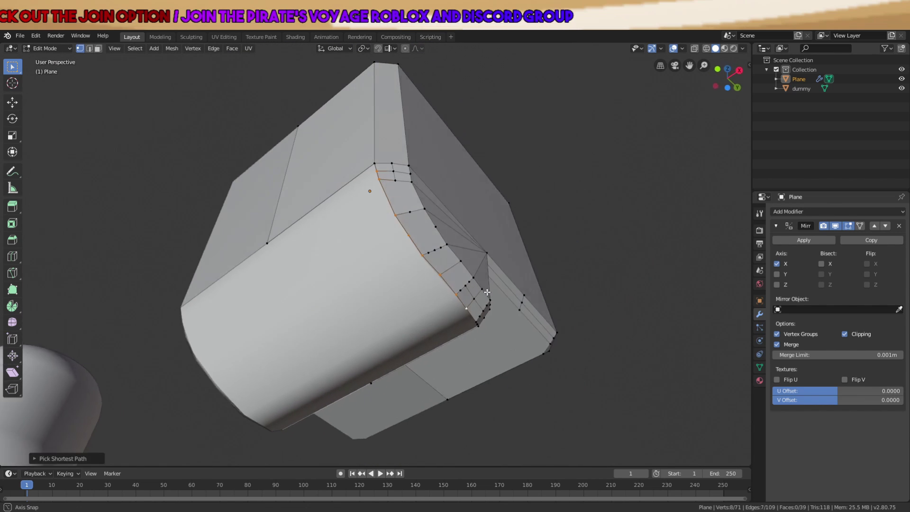
key(e)
key(x)
click(341, 362)
Fill the narrow strip between the main front face and the extruded curved faces
middle_drag(301, 285, 314, 278)
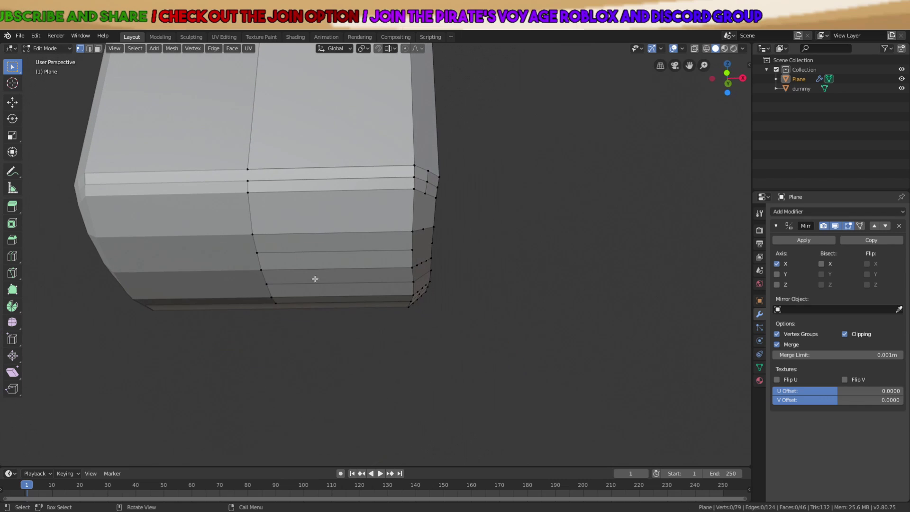
click(248, 191)
key(f)
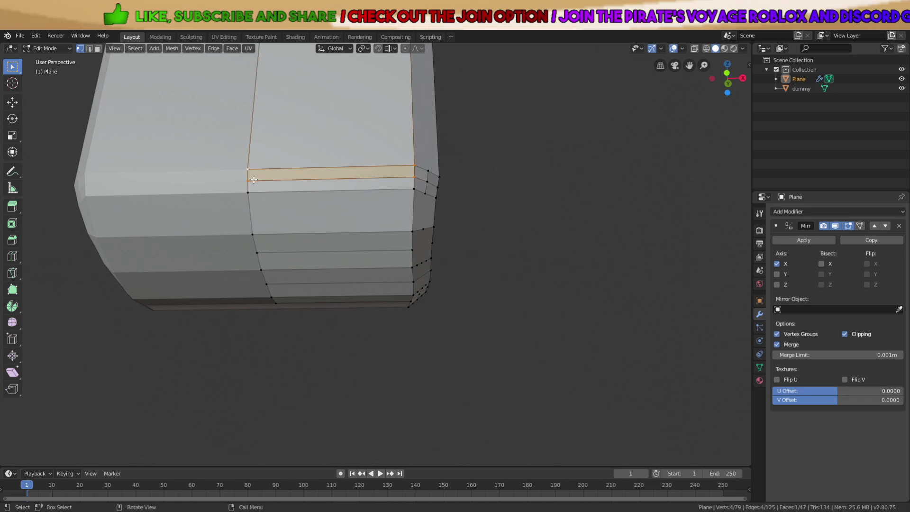
Extrude the lower rear corner vertex along X to the mirror line and fill the adjoining underside gap
click(332, 266)
middle_drag(332, 266, 417, 209)
scroll(465, 249, down, 5)
click(427, 189)
key(e)
key(x)
click(610, 216)
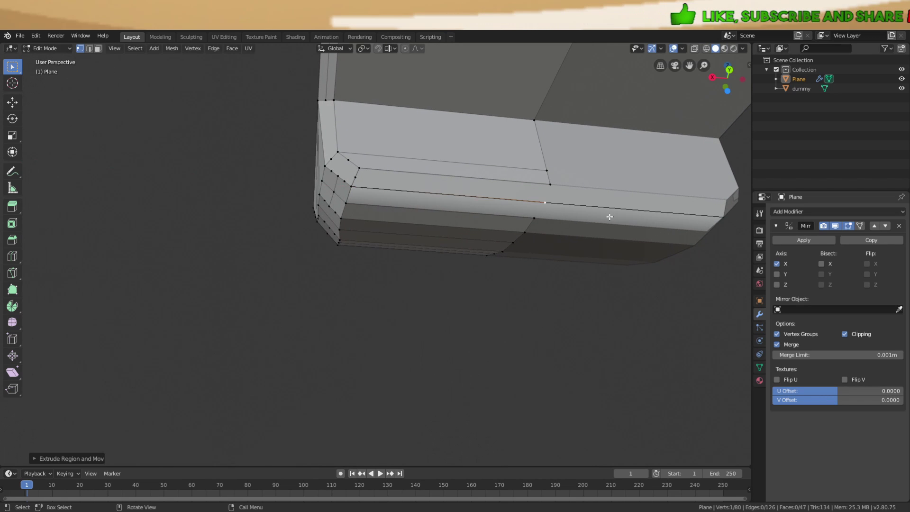
key(f)
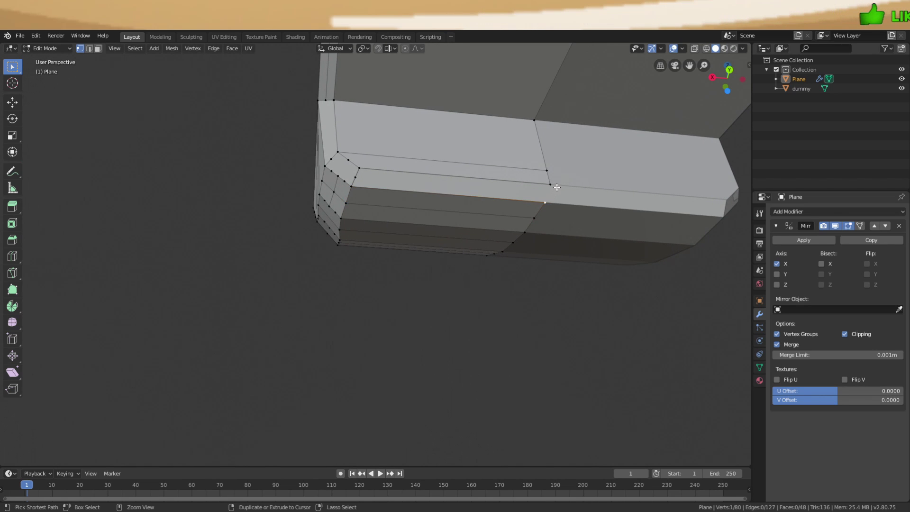
Return to Object Mode and apply smooth shading to both objects
key(Tab)
key(a)
middle_drag(555, 184, 544, 223)
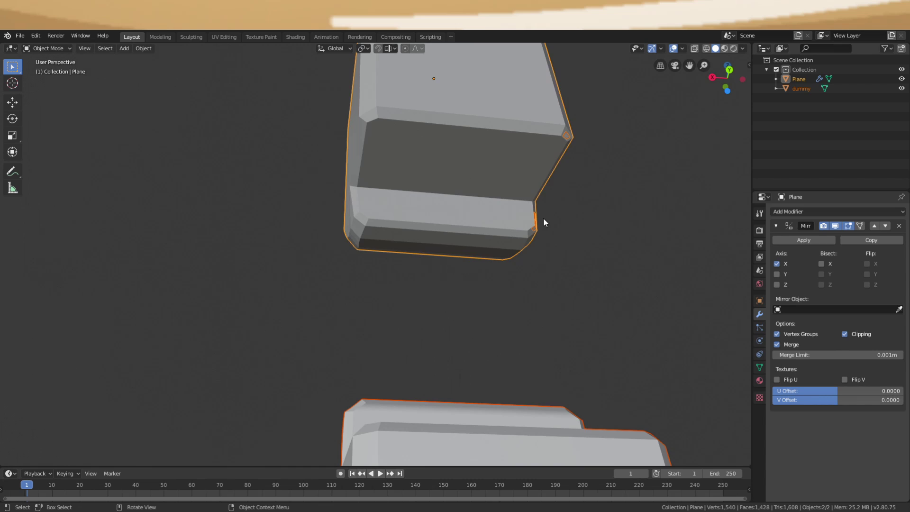
right_click(500, 200)
click(500, 200)
key(alt+a)
middle_drag(505, 200, 473, 232)
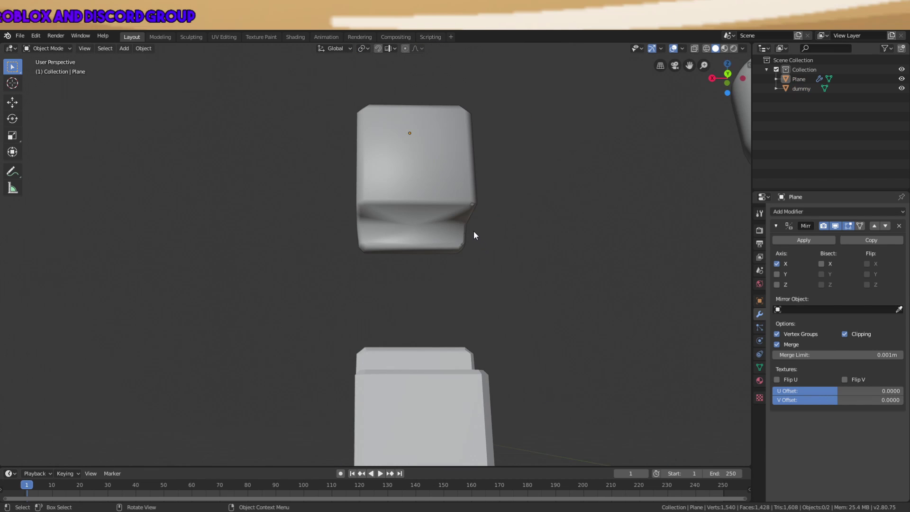
Examine the smooth-shaded mesh around its lower edges and corners for shading problems and patches showing through
scroll(498, 223, up, 3)
click(455, 203)
scroll(540, 175, up, 3)
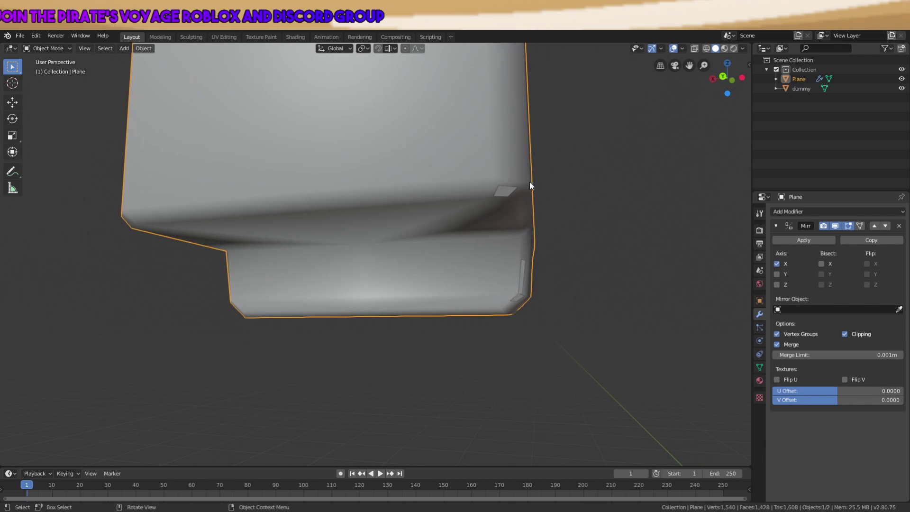
key(s)
right_click(590, 161)
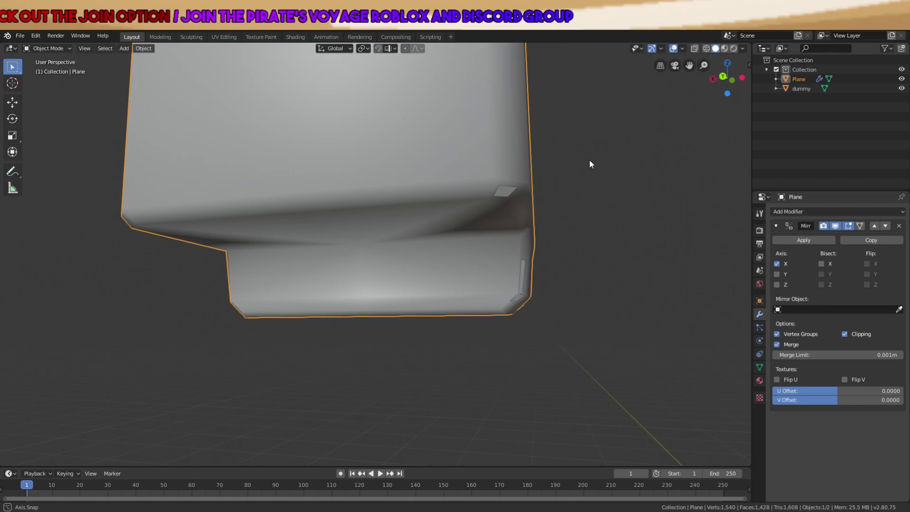
middle_drag(590, 160, 571, 163)
key(s)
click(573, 163)
click(574, 163)
scroll(569, 166, down, 5)
middle_drag(476, 202, 555, 211)
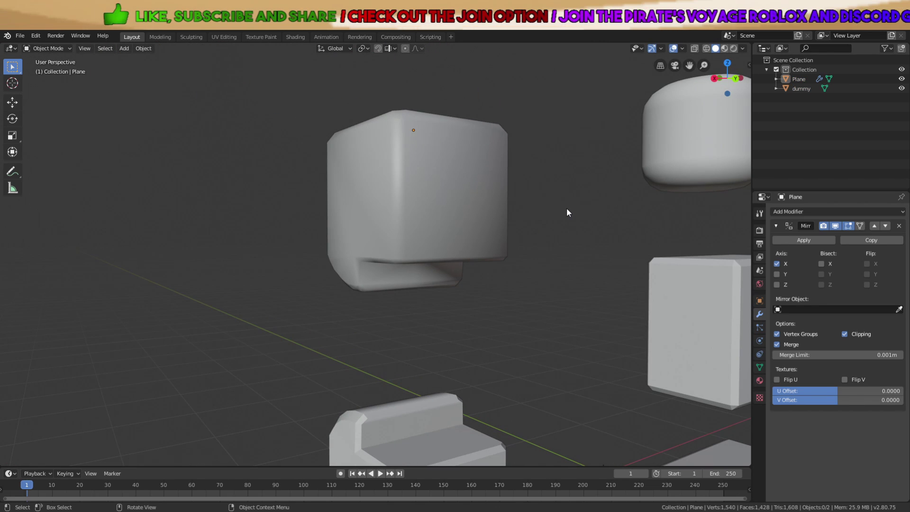
Apply the Mirror modifier on the Plane object
click(467, 219)
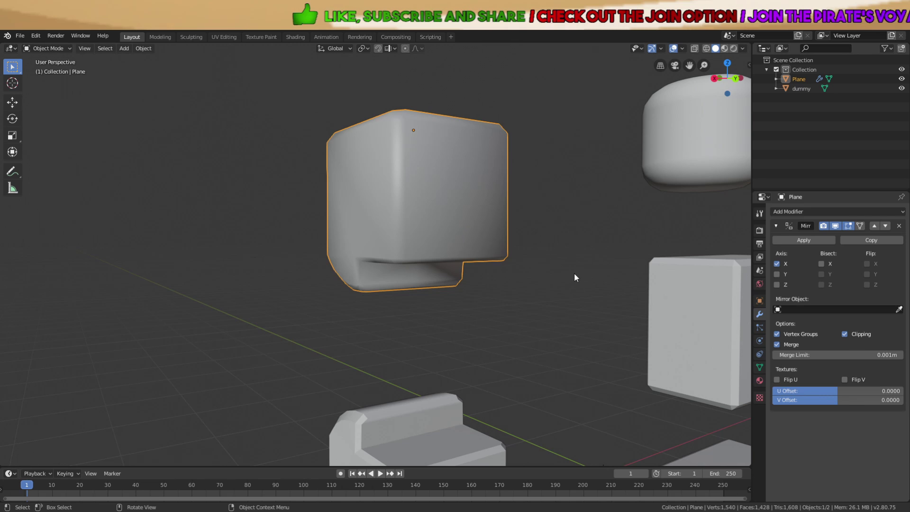
middle_drag(575, 277, 443, 241)
right_click(443, 241)
click(804, 240)
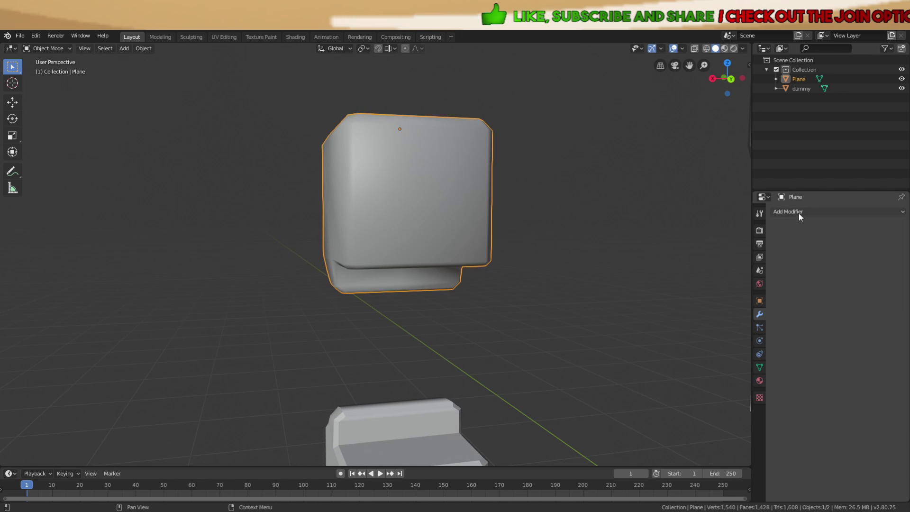
Add an Edge Split modifier to the Plane object and apply it
click(837, 211)
click(730, 284)
middle_drag(616, 265, 687, 251)
click(803, 241)
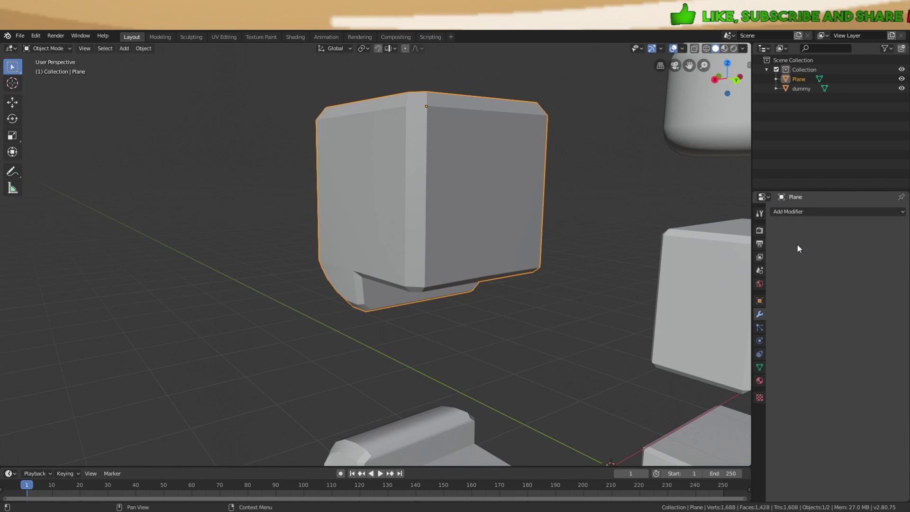
Delete the dummy object from the scene
middle_drag(798, 248, 312, 142)
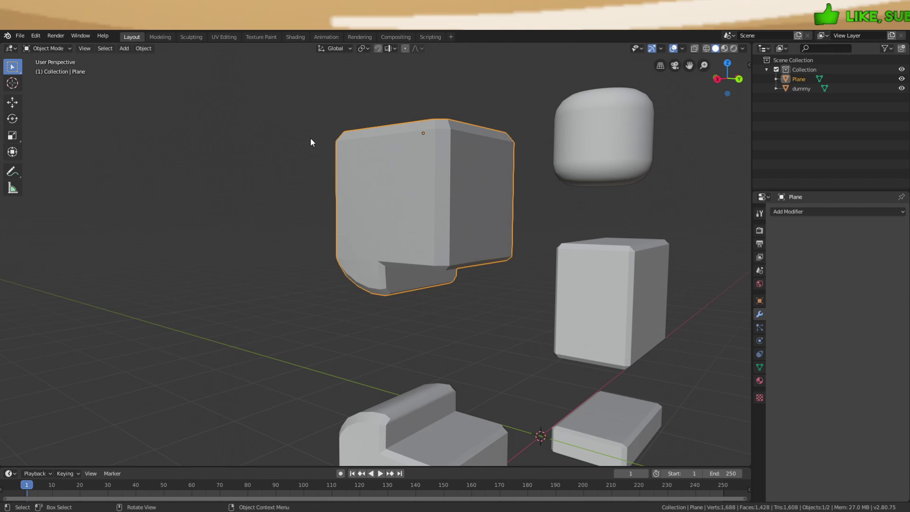
click(604, 242)
key(x)
click(649, 258)
middle_drag(542, 260, 531, 266)
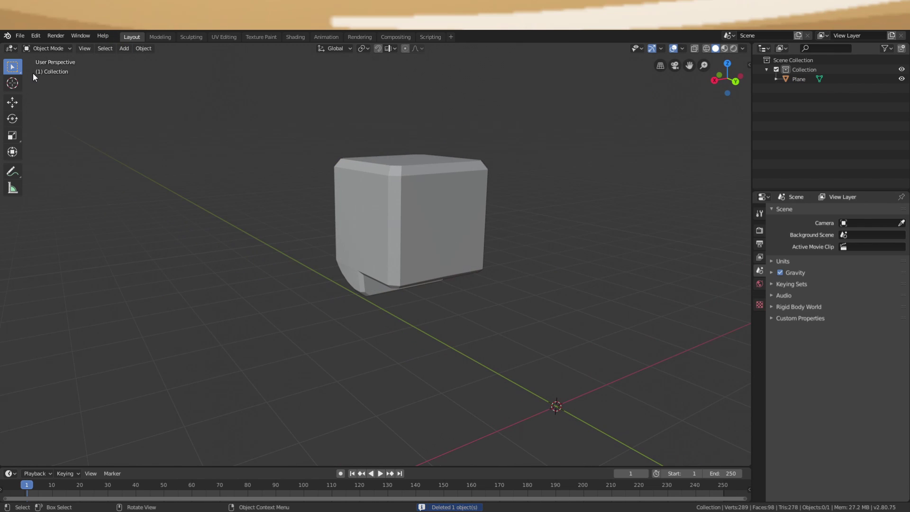
Export the remaining mesh in Wavefront (.obj) format
click(21, 37)
mouse_move(64, 176)
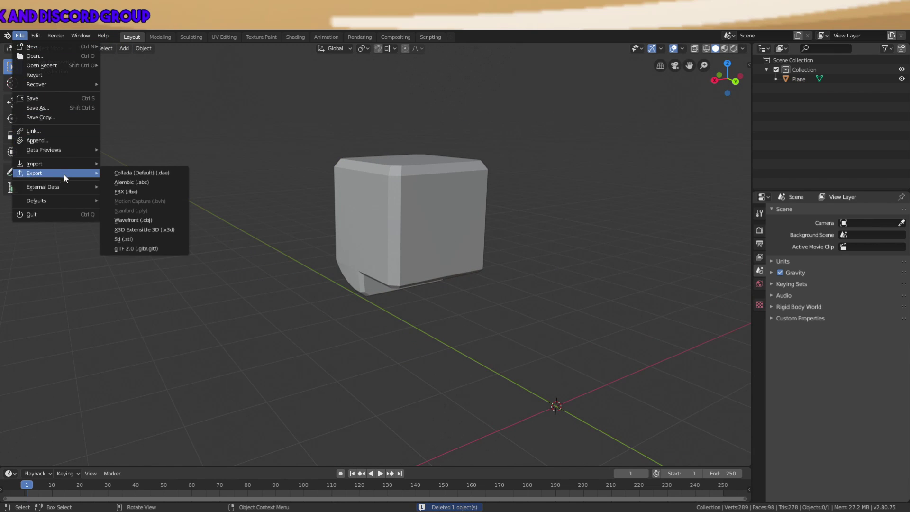
click(129, 221)
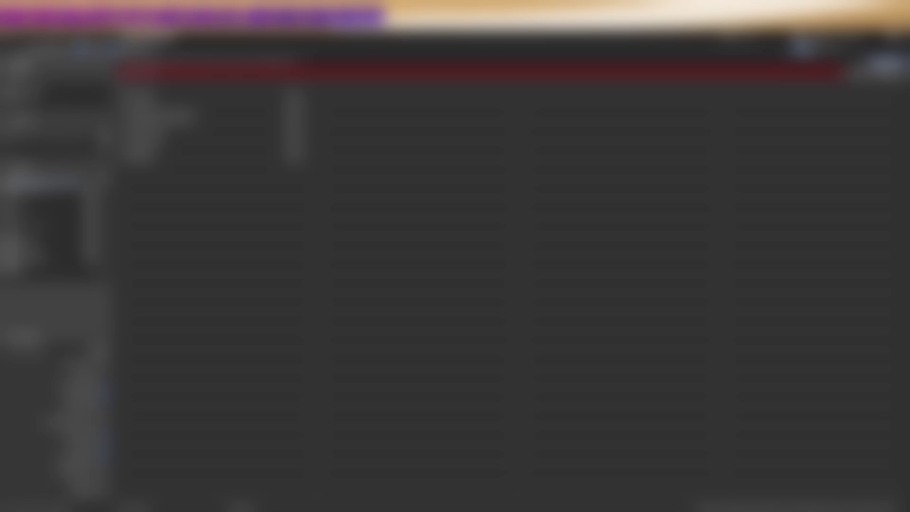
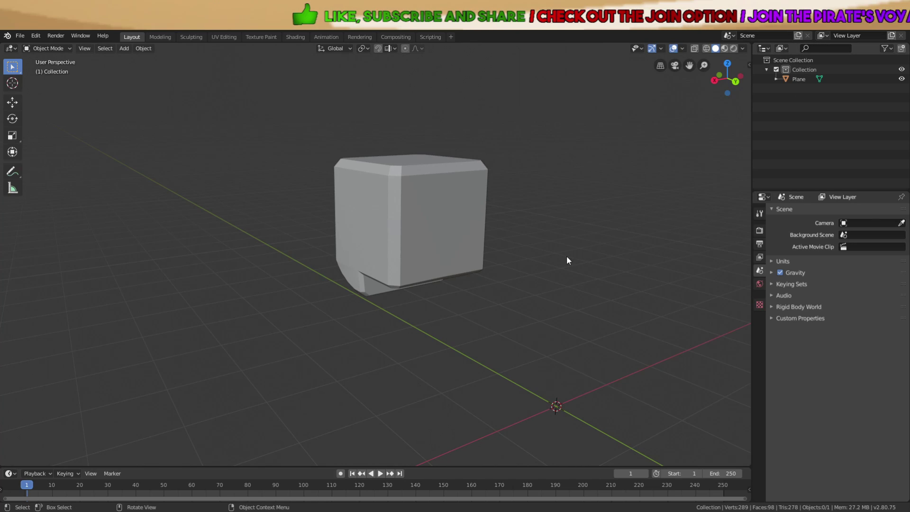
Undo the dummy's deletion and the applied modifiers on the Plane, back to its live Mirror modifier
key(alt+h)
key(ctrl+z)
key(ctrl+z)
key(ctrl+z)
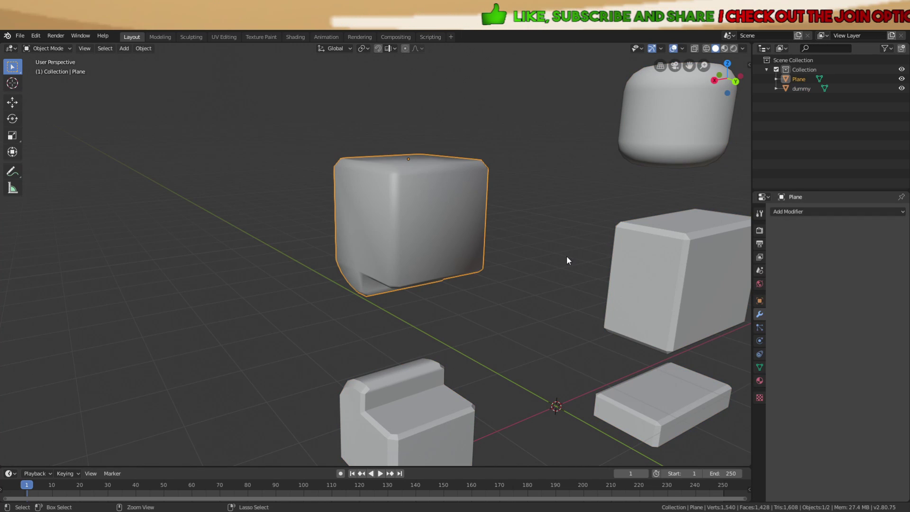
key(ctrl+shift+z)
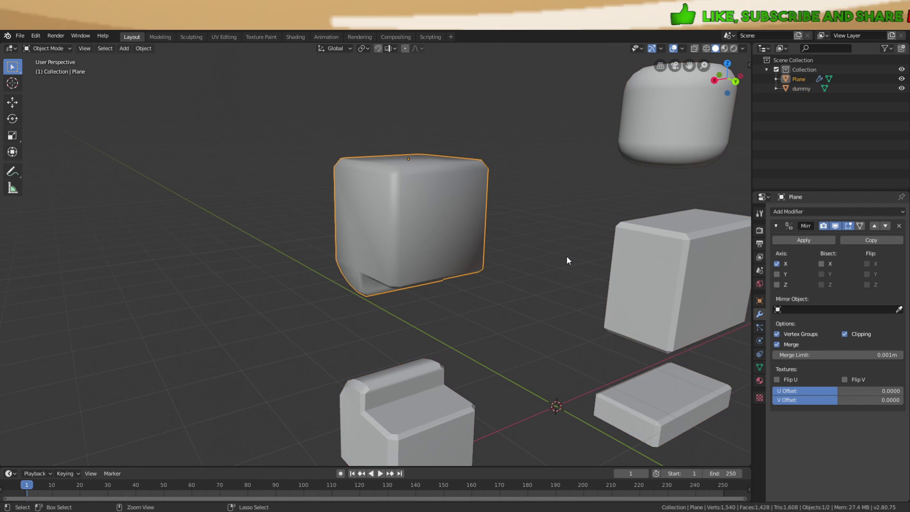
key(ctrl+shift+z)
key(ctrl+z)
key(ctrl+shift+z)
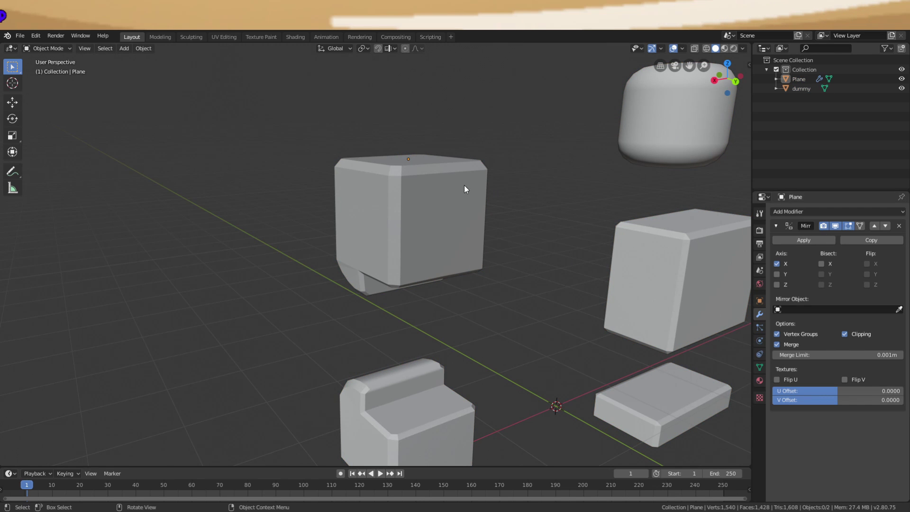
Delete all the lower vertices of the Plane head mesh in wireframe view, keeping only its bevelled top
key(Tab)
scroll(465, 188, up, 5)
mouse_move(465, 187)
middle_down()
mouse_move(436, 163)
mouse_move(468, 172)
middle_up()
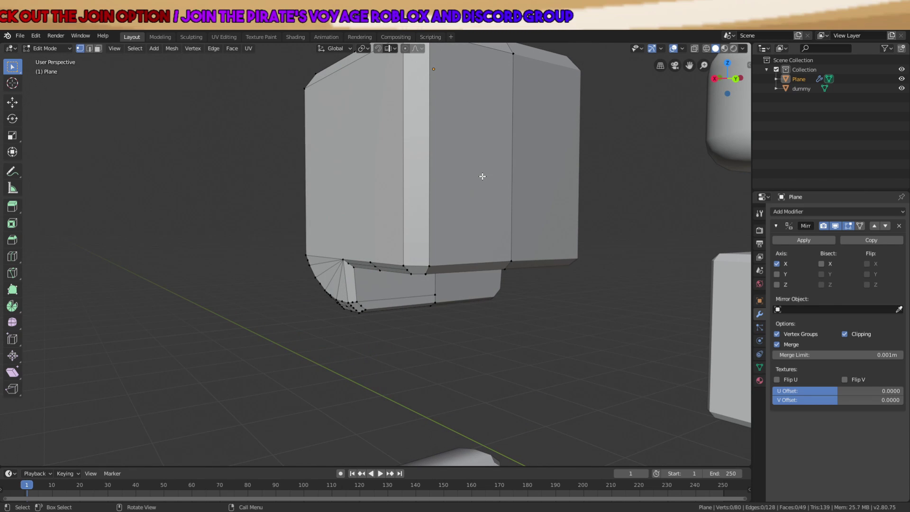
mouse_move(482, 176)
middle_down()
mouse_move(490, 179)
mouse_move(441, 187)
mouse_move(479, 209)
middle_up()
key(shift+z)
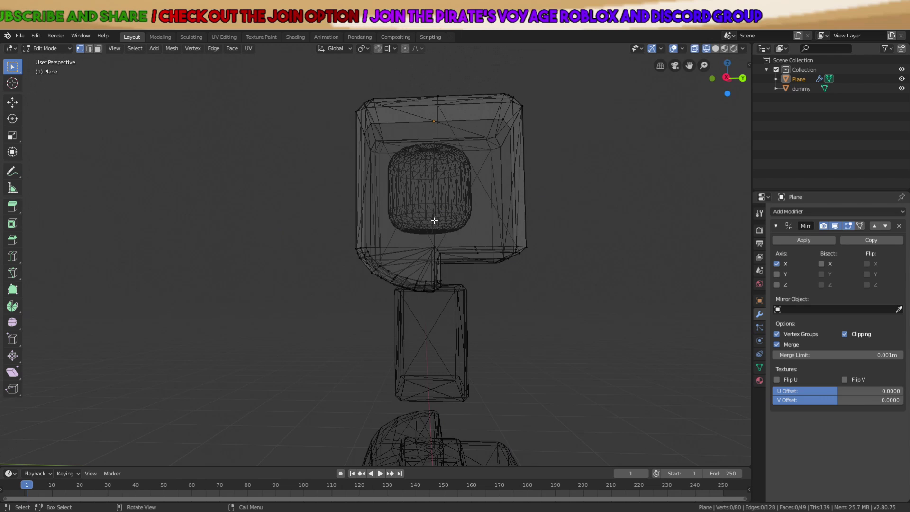
drag(330, 236, 619, 320)
key(z)
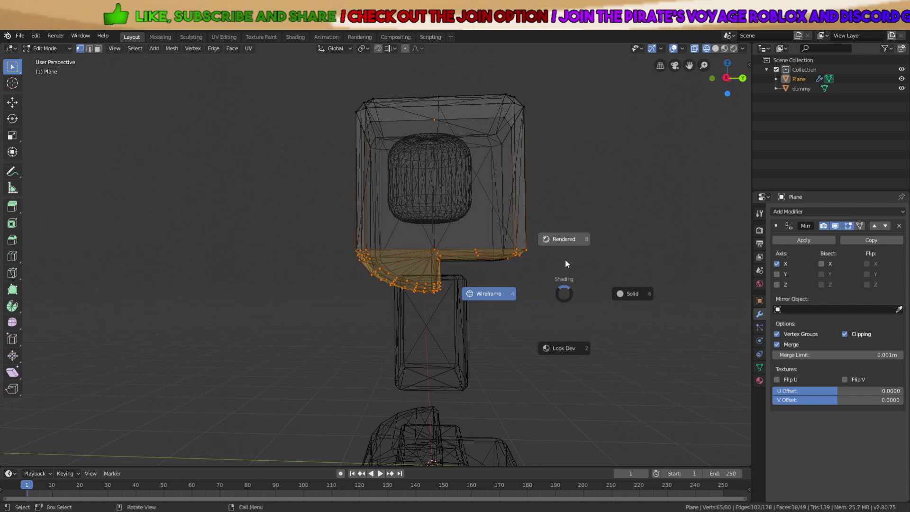
key(Escape)
key(x)
click(635, 205)
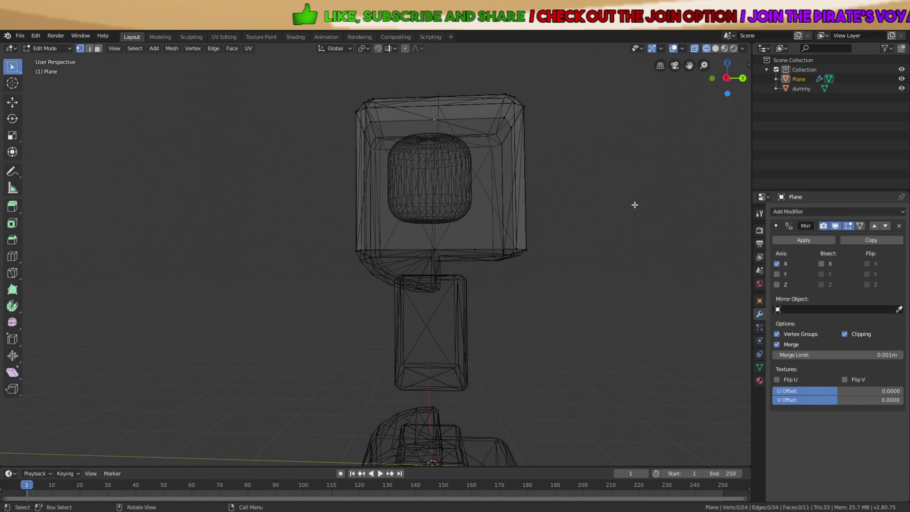
key(ctrl+z)
key(x)
click(609, 185)
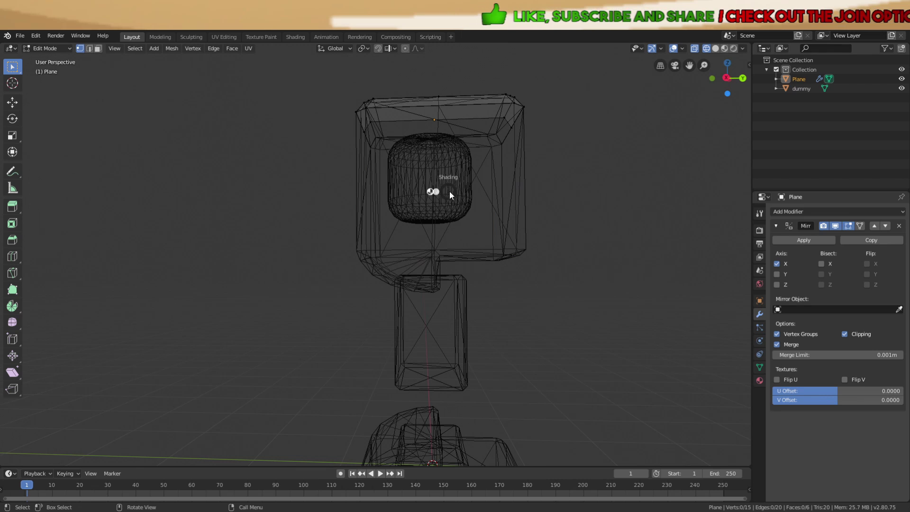
Extrude the cap's open bottom edges down along Z around the head and extend a narrow rim outward from them
click(455, 192)
middle_drag(456, 192, 570, 227)
key(e)
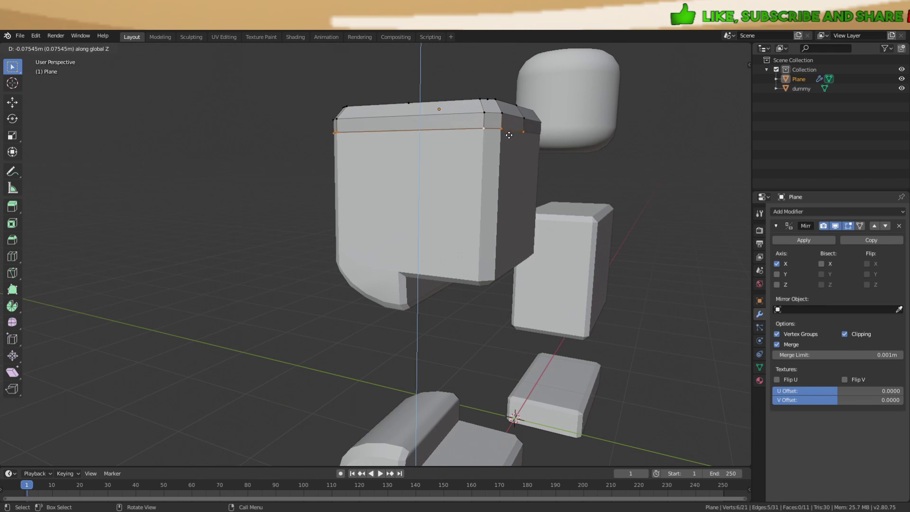
click(508, 164)
middle_drag(508, 164, 491, 161)
scroll(491, 162, up, 3)
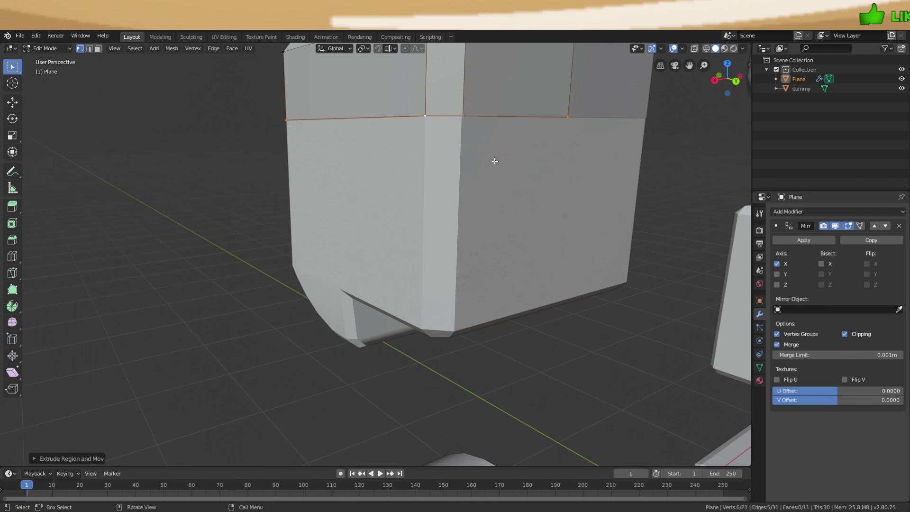
scroll(526, 157, down, 4)
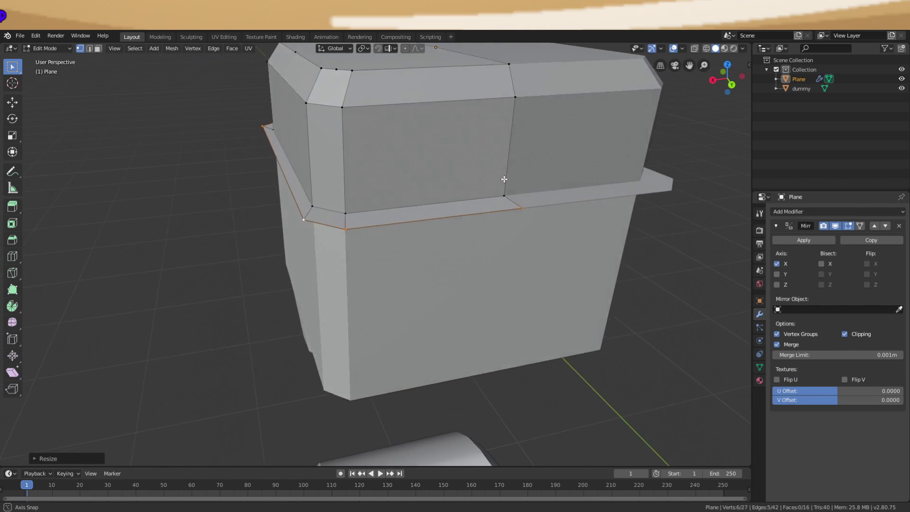
Extrude the rim's outer edge down along Z into a band, and extrude and scale its lower edge
key(e)
key(z)
click(496, 211)
middle_drag(496, 212, 506, 171)
key(e)
right_click(506, 170)
right_click(506, 163)
middle_drag(470, 80, 486, 95)
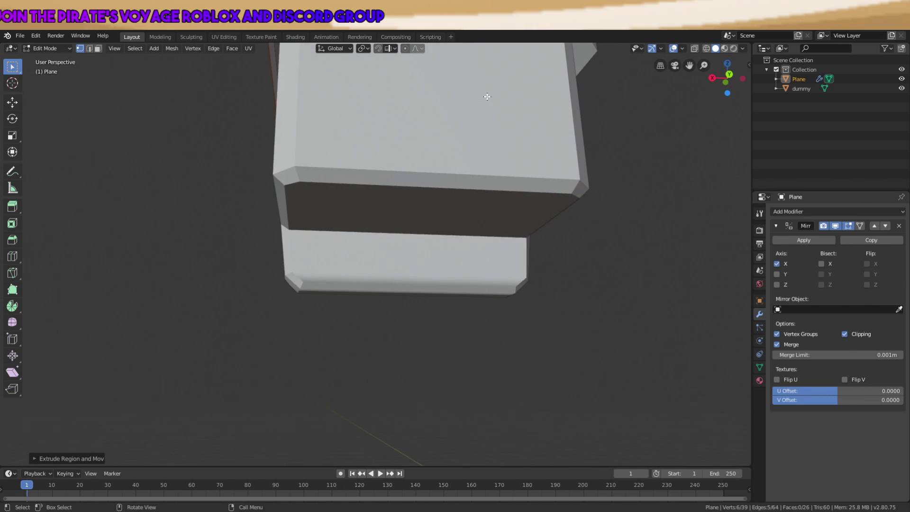
key(s)
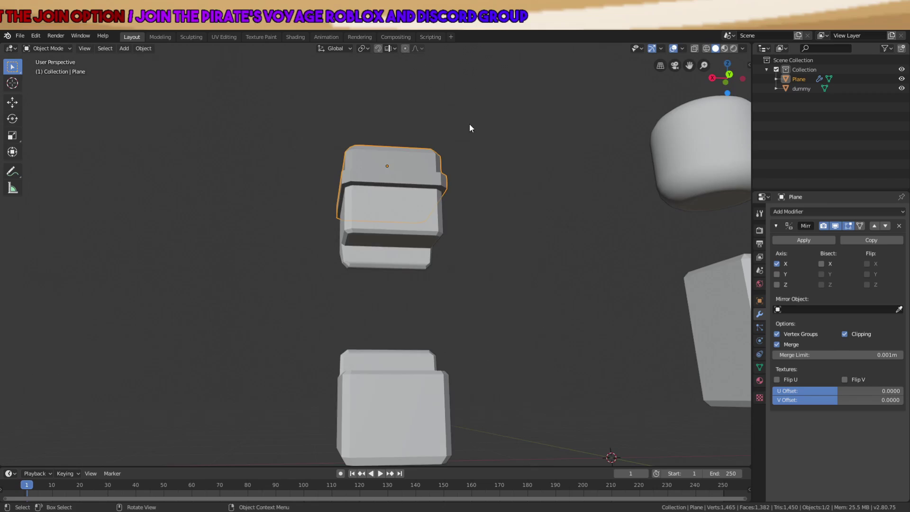
Select the four vertices of the band's long side face in the Plane mesh and move that face
middle_drag(472, 128, 451, 233)
click(434, 273)
scroll(401, 260, up, 4)
key(Tab)
key(alt+a)
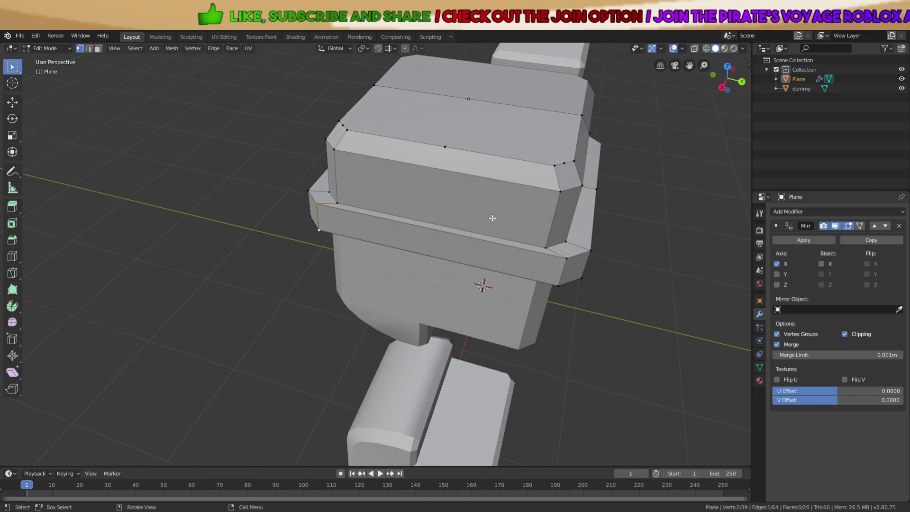
shift+click(570, 261)
shift+click(560, 286)
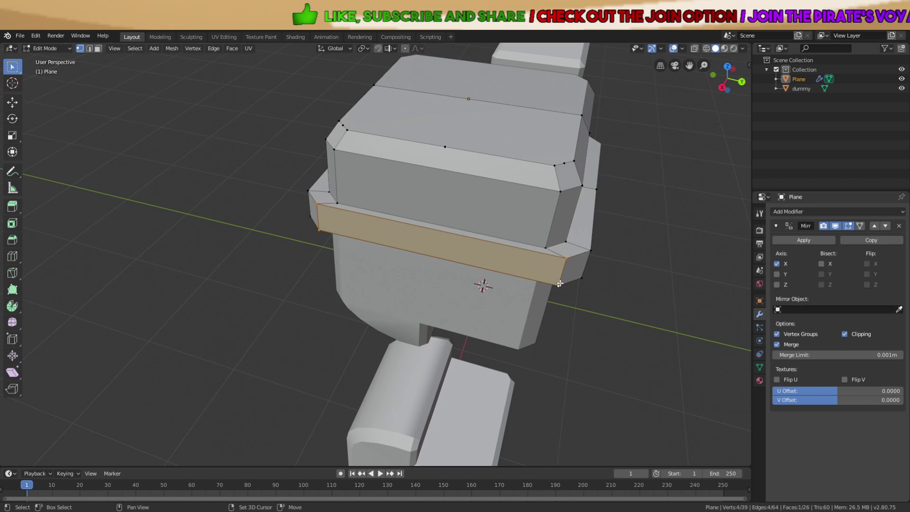
middle_drag(553, 252, 465, 222)
key(g)
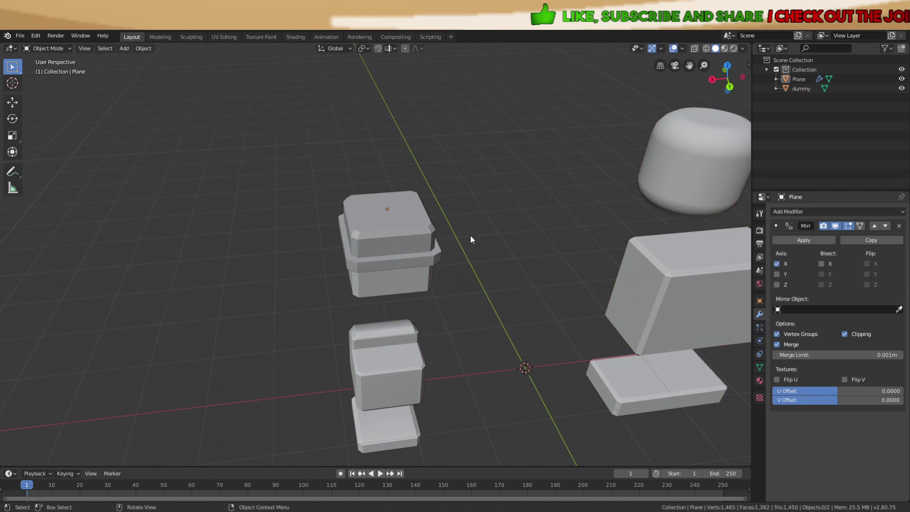
Apply the Mirror modifier on the Plane object and shade it smooth
middle_drag(471, 240, 570, 267)
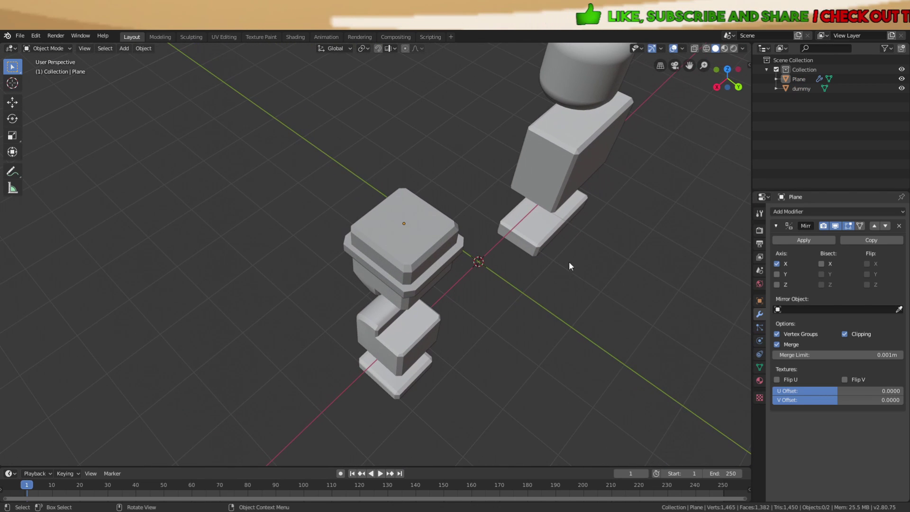
click(804, 240)
click(385, 255)
right_click(385, 255)
click(385, 255)
Add an Edge Split modifier to the capped head mesh and apply it
click(794, 213)
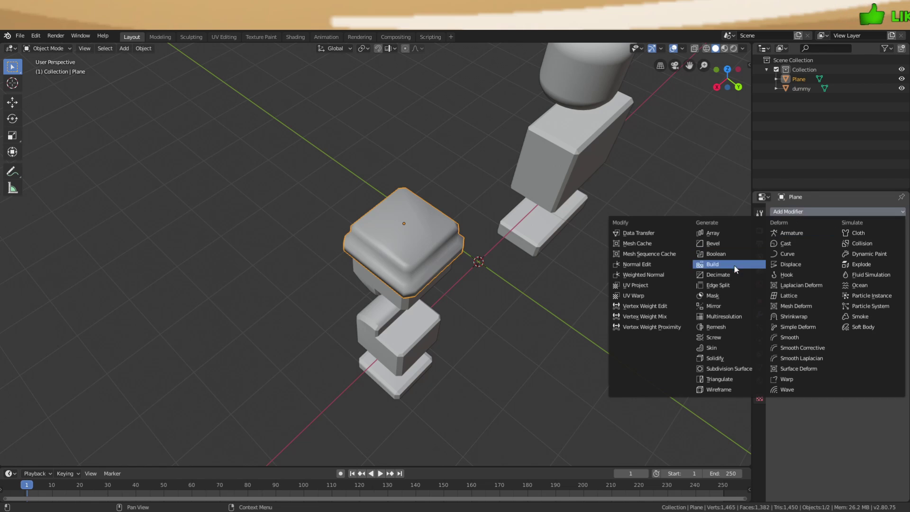
click(718, 285)
click(559, 263)
middle_drag(559, 263, 708, 220)
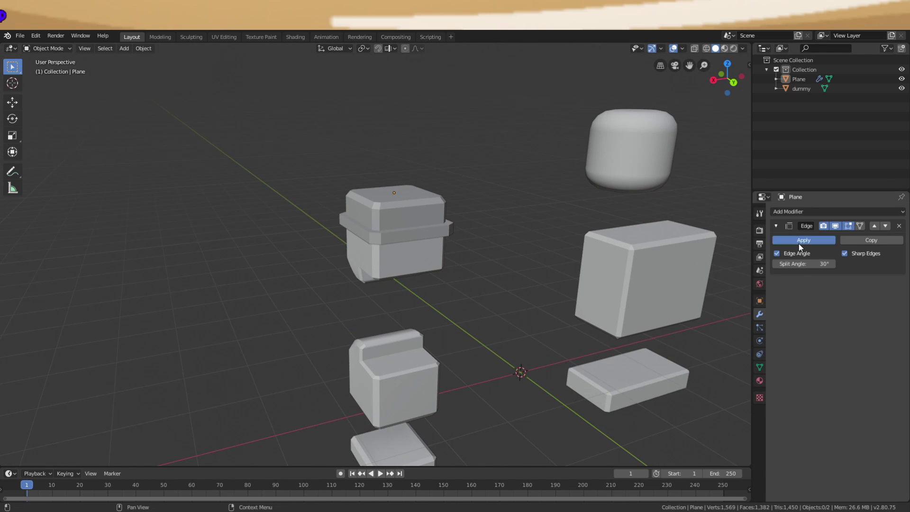
Delete the dummy object and select the remaining Plane mesh
click(432, 253)
key(Delete)
click(425, 220)
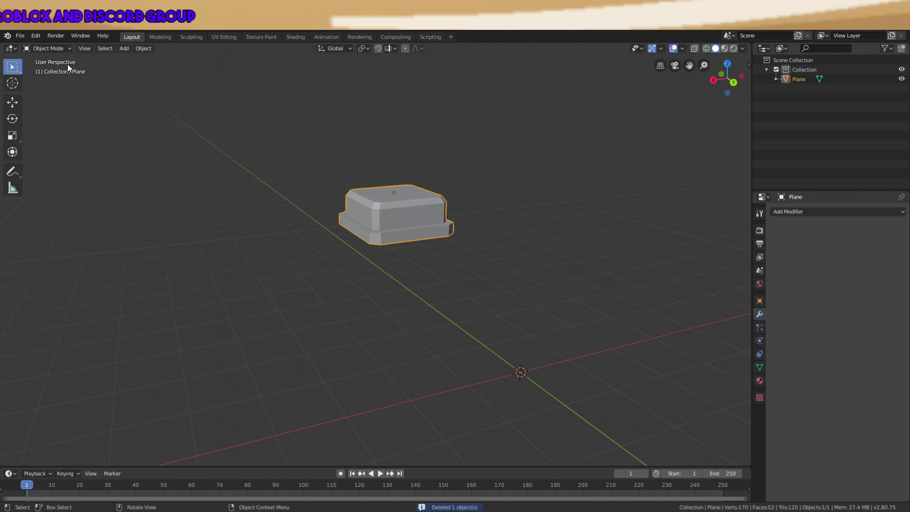
Export the cap mesh in Wavefront (.obj) format
click(30, 38)
mouse_move(25, 38)
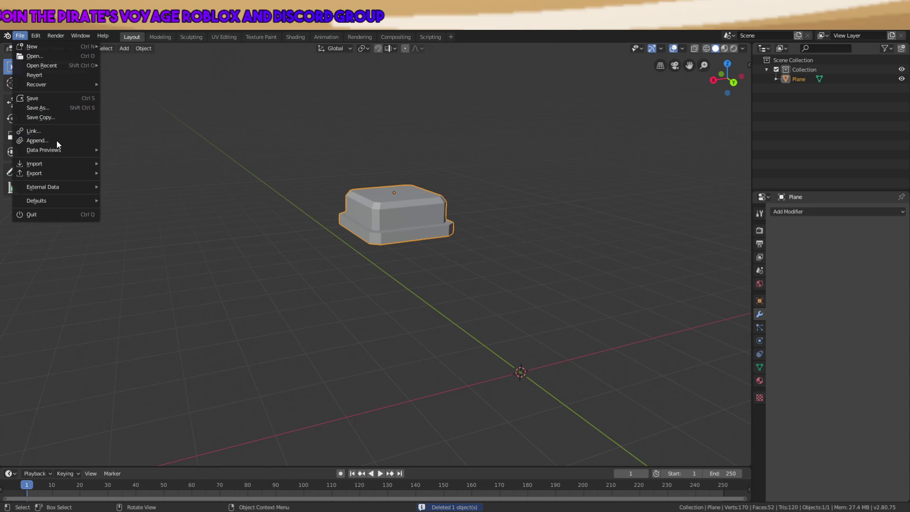
mouse_move(58, 173)
click(154, 219)
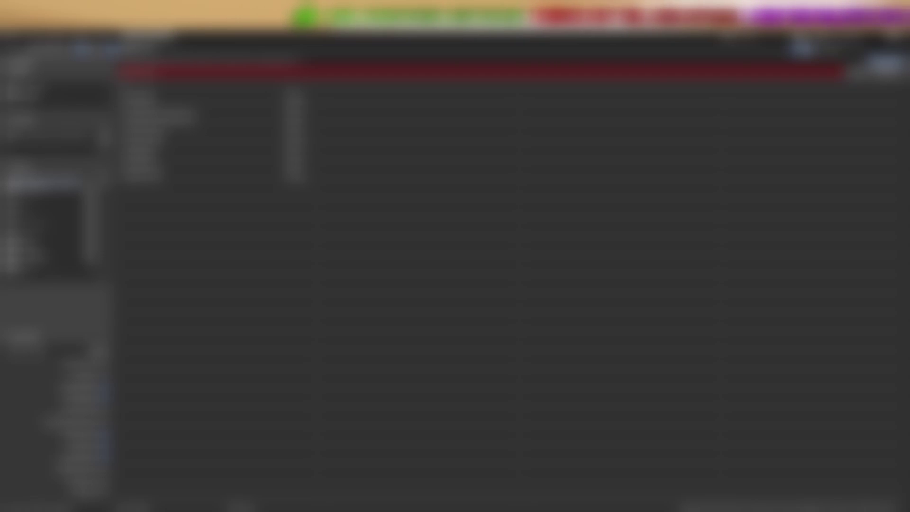
click(213, 72)
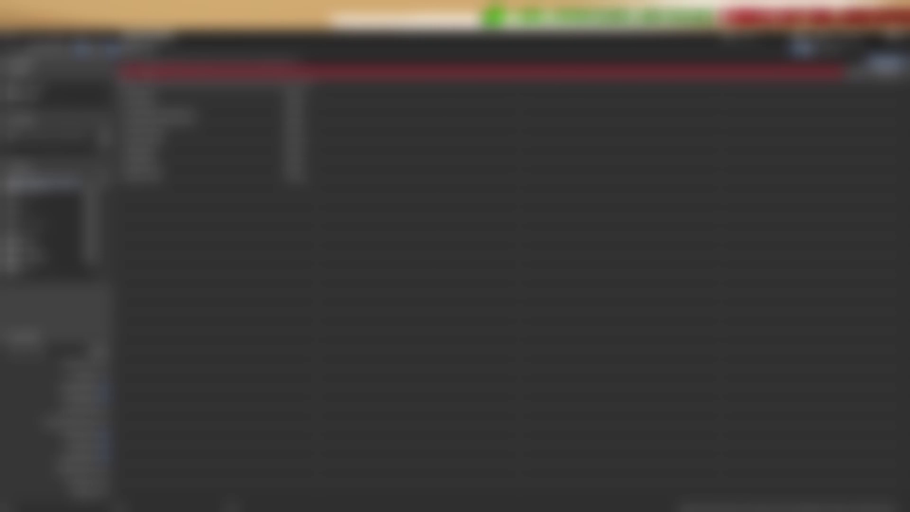
key(Return)
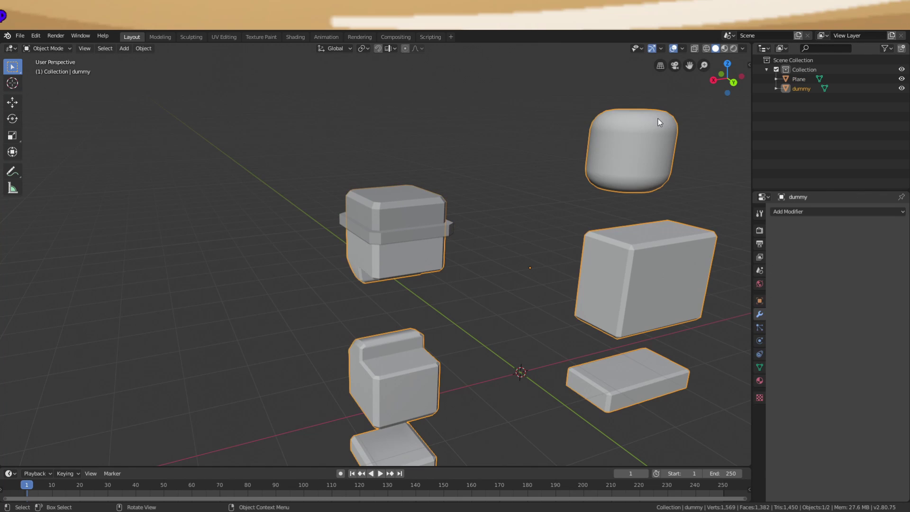
Delete the Plane cap mesh, keeping the dummy in the scene
click(437, 198)
middle_drag(479, 235, 473, 271)
key(Delete)
shift+middle_drag(465, 374, 465, 260)
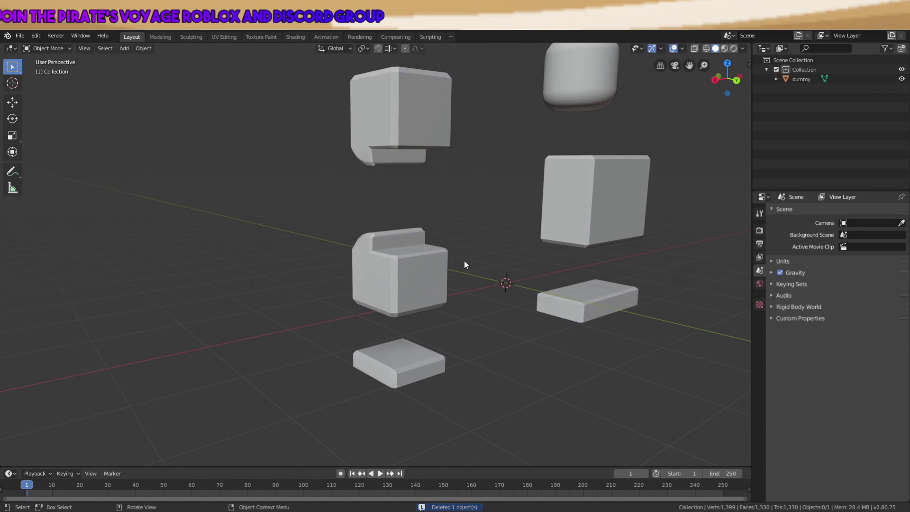
Examine the dummy's stepped torso block and the blocks around it from several angles
scroll(277, 361, up, 4)
scroll(278, 362, down, 4)
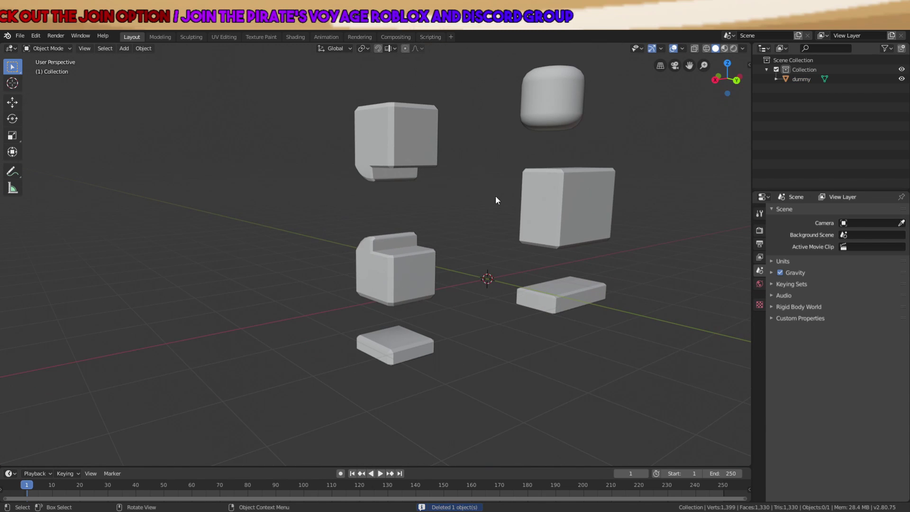
scroll(436, 294, up, 3)
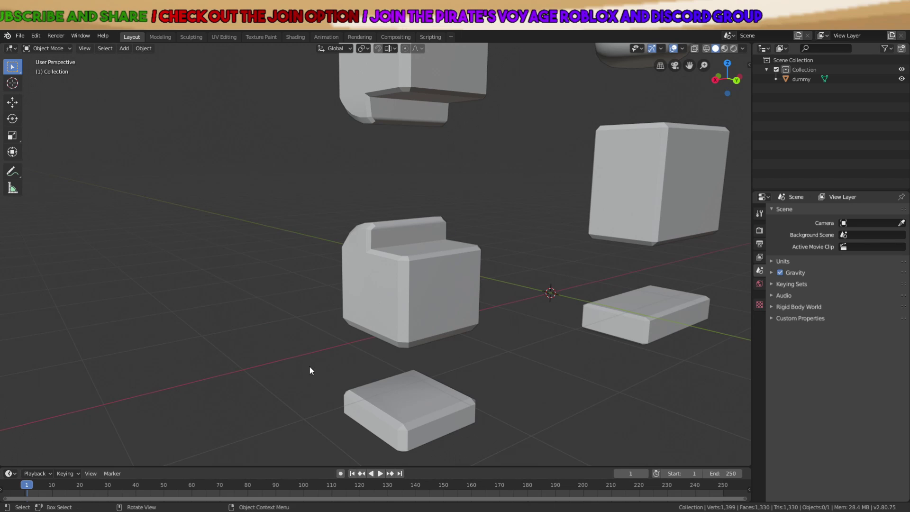
middle_drag(482, 280, 447, 258)
scroll(534, 319, up, 3)
click(490, 305)
scroll(474, 280, down, 4)
click(522, 294)
middle_drag(522, 293, 554, 262)
scroll(464, 264, up, 2)
key(Tab)
key(alt+a)
scroll(408, 274, up, 3)
key(Tab)
Add a plane and move it along X and up along Z to the dummy's stepped torso block
key(shift+a)
mouse_move(389, 261)
click(427, 260)
key(g)
key(x)
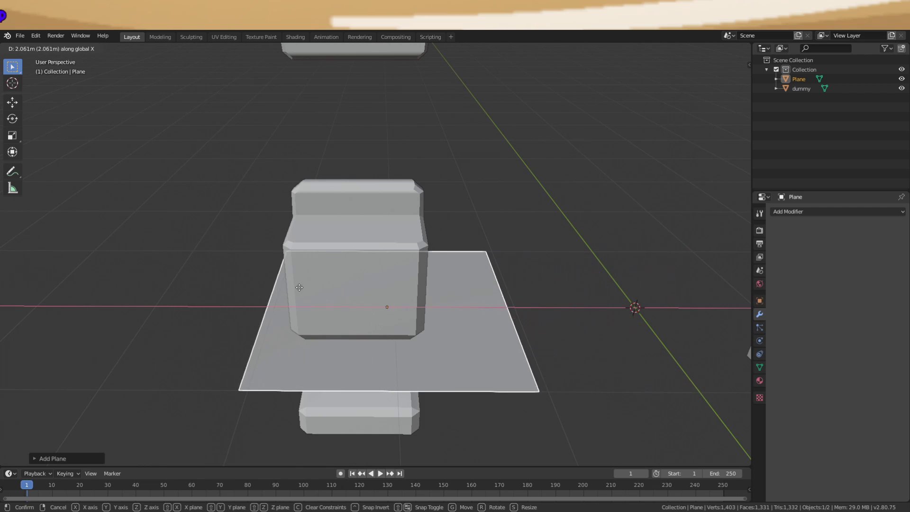
click(280, 292)
key(g)
key(z)
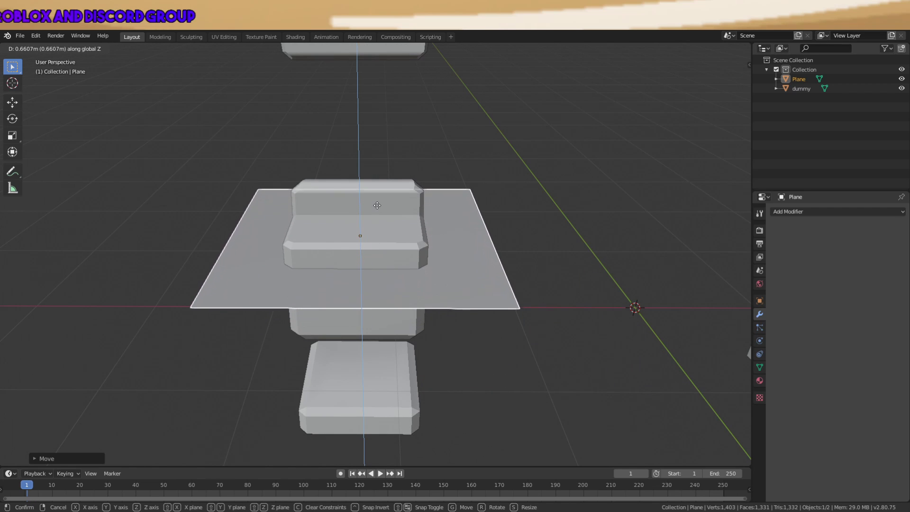
click(377, 198)
Scale the plane down and move it about 0.25 m along Y over the torso block's lower ledge
middle_drag(377, 198, 405, 192)
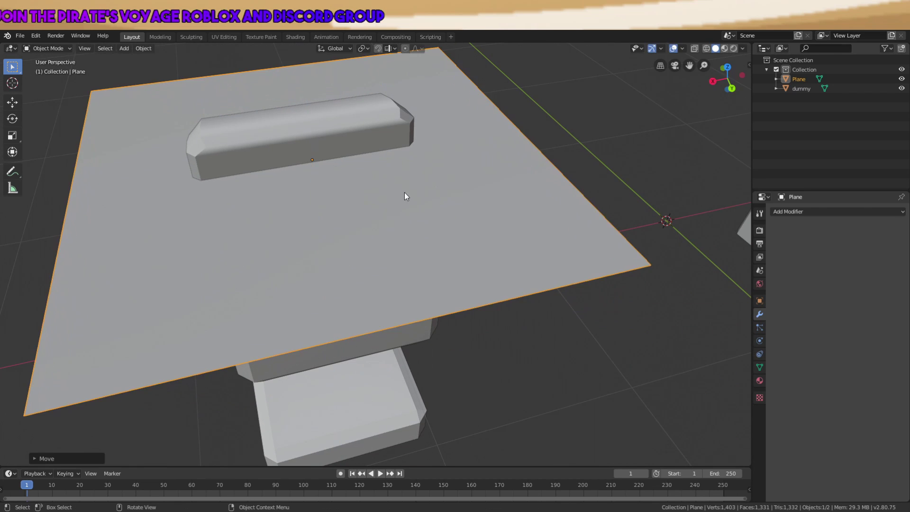
key(s)
click(332, 183)
middle_drag(331, 183, 380, 195)
key(g)
key(y)
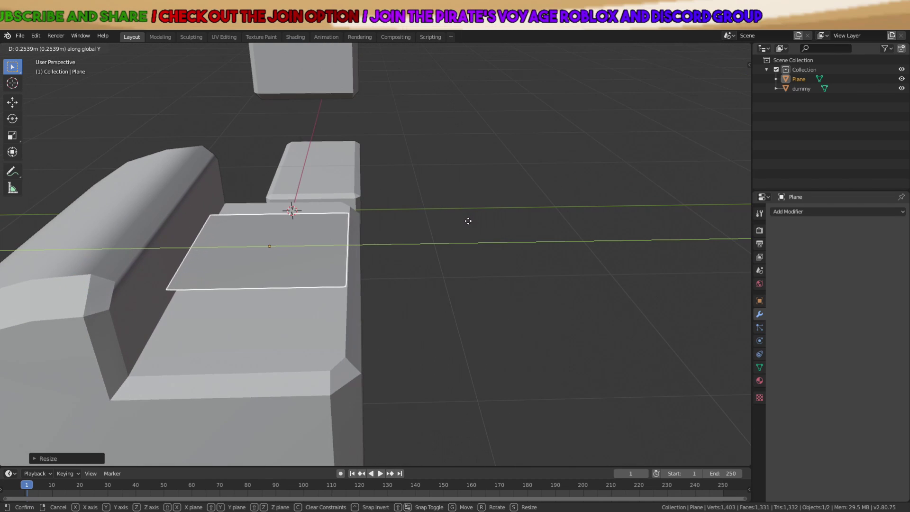
click(463, 227)
Lower the plane about 0.06 m along Z to sit on the ledge surface
middle_drag(463, 232, 436, 214)
key(g)
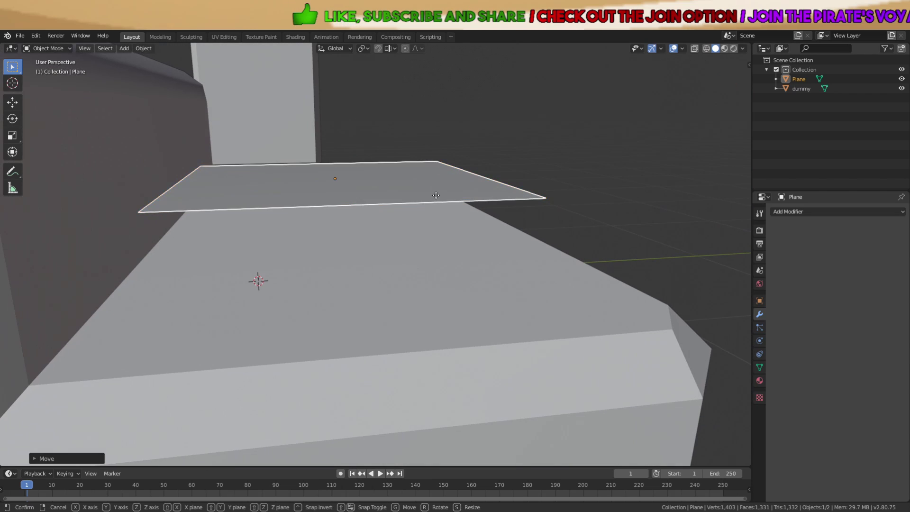
key(z)
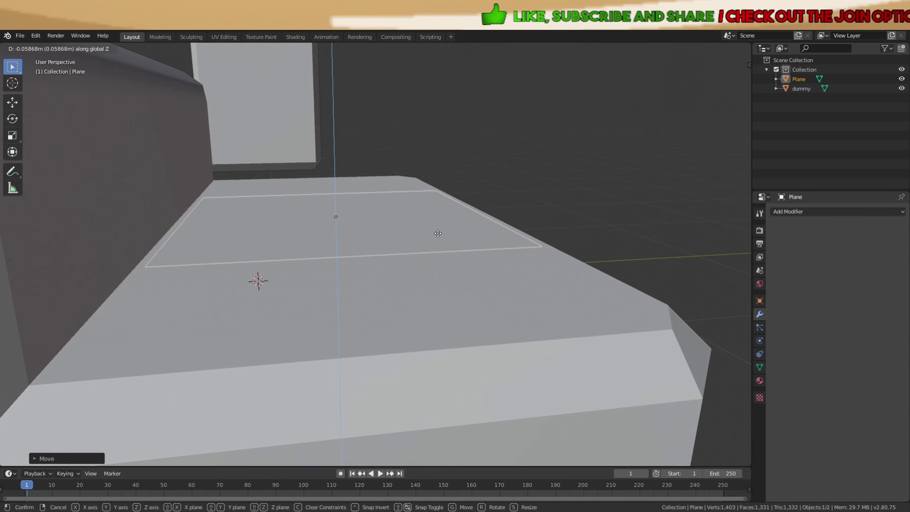
click(440, 234)
Move the plane's inner edge about 0.008 m along Y against the wall of the torso's raised block
key(Tab)
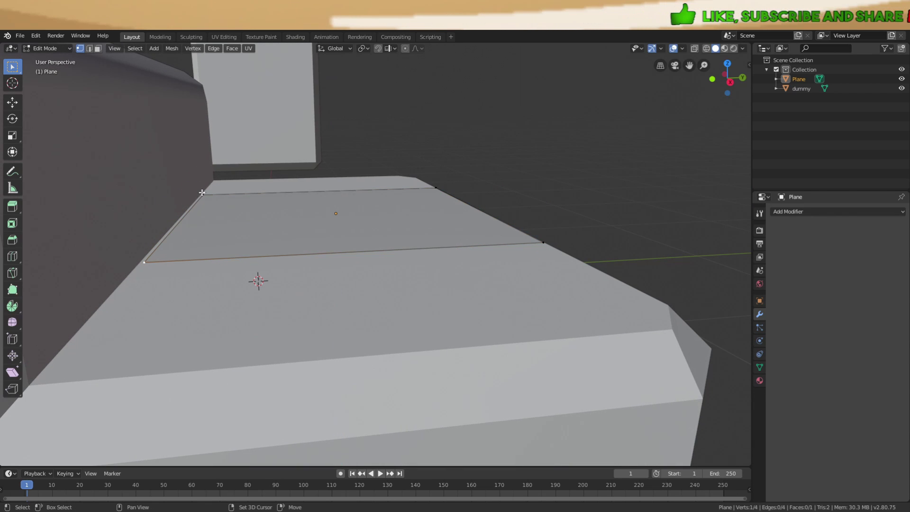
shift+click(202, 193)
middle_drag(202, 193, 326, 230)
key(g)
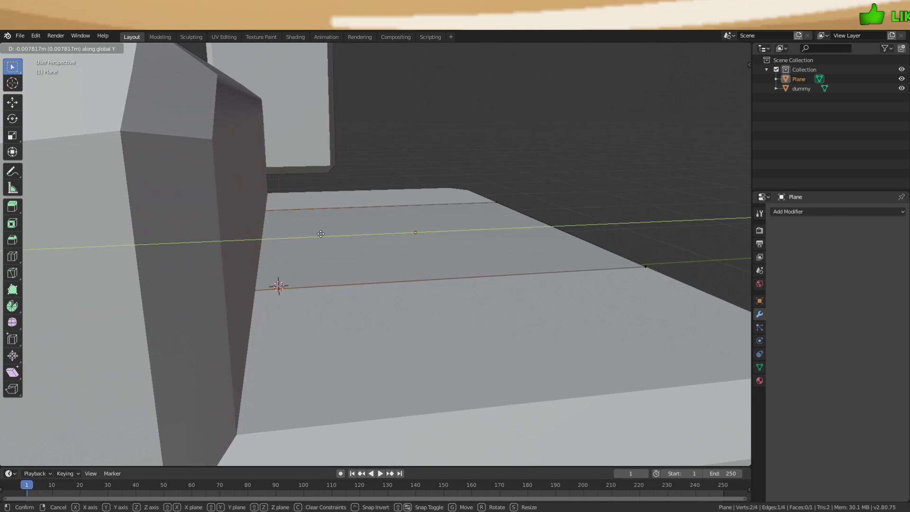
click(323, 236)
middle_drag(323, 236, 193, 277)
Move the plane's inner corner vertex along X to the beveled end of the torso ledge
key(a)
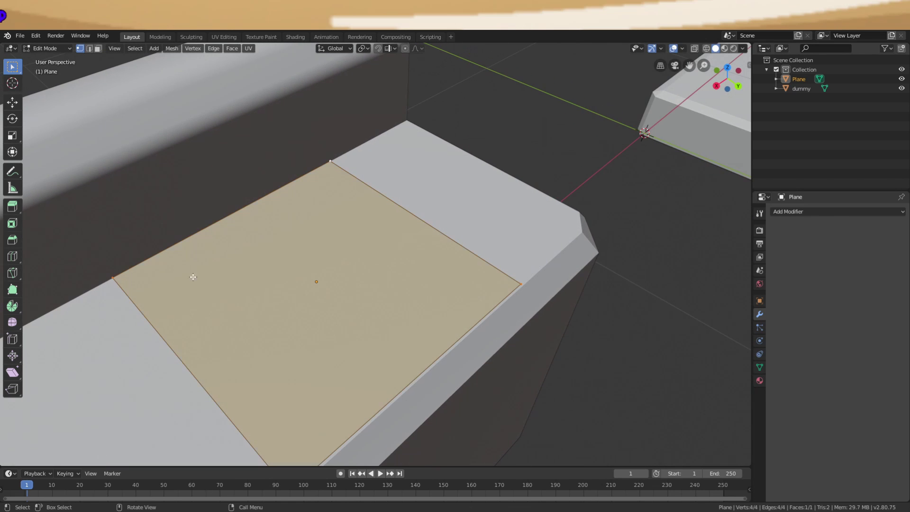
scroll(131, 281, down, 3)
shift+middle_drag(389, 340, 429, 285)
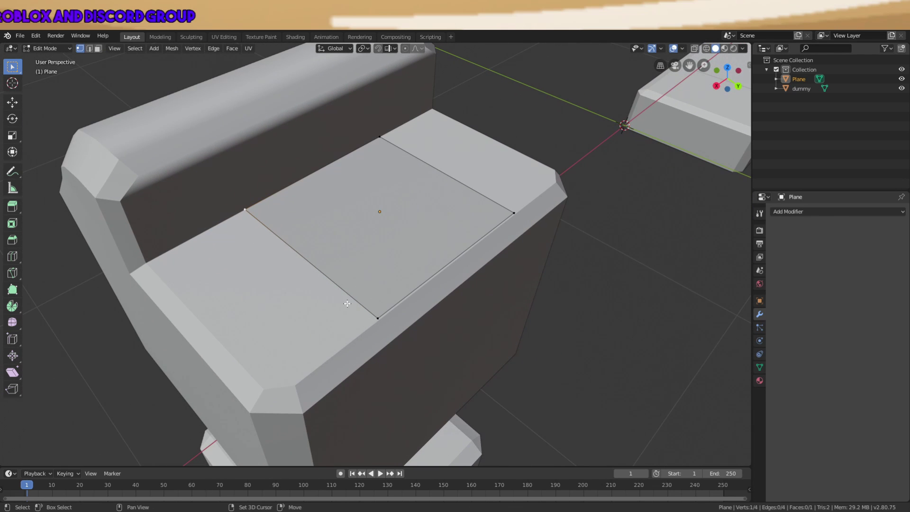
key(KP_Decimal)
key(g)
key(x)
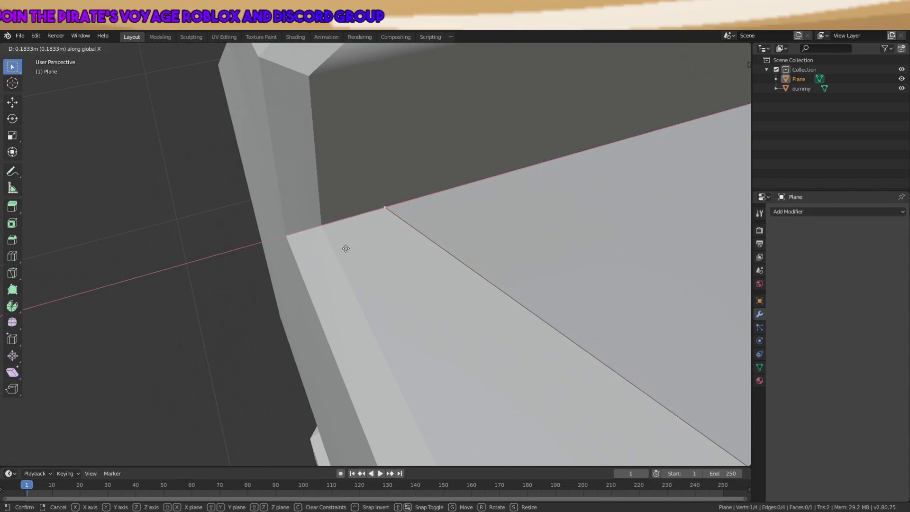
click(289, 267)
scroll(530, 324, down, 5)
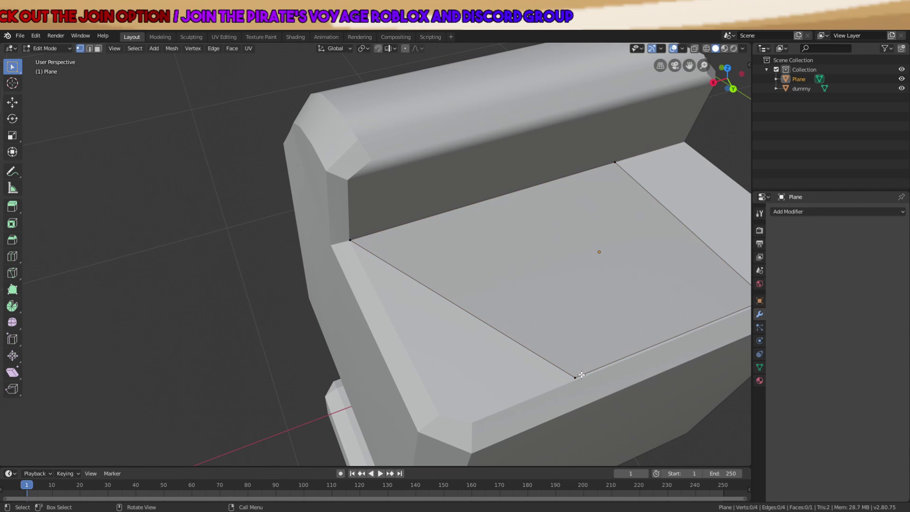
Move the matching outer vertex about 0.23 m along X, then adjust it along Y to follow the ledge's bevel
shift+middle_drag(586, 358, 545, 304)
key(g)
key(x)
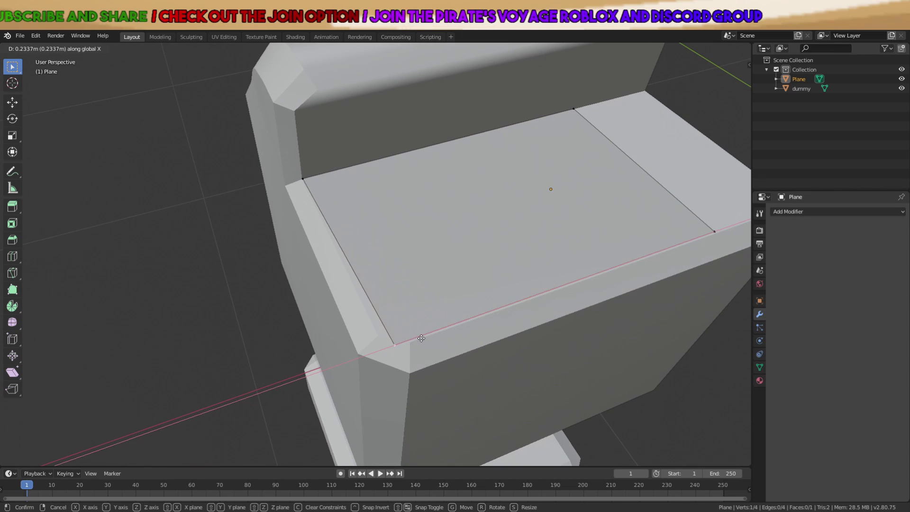
click(414, 340)
middle_drag(413, 341, 616, 238)
key(g)
key(y)
click(518, 317)
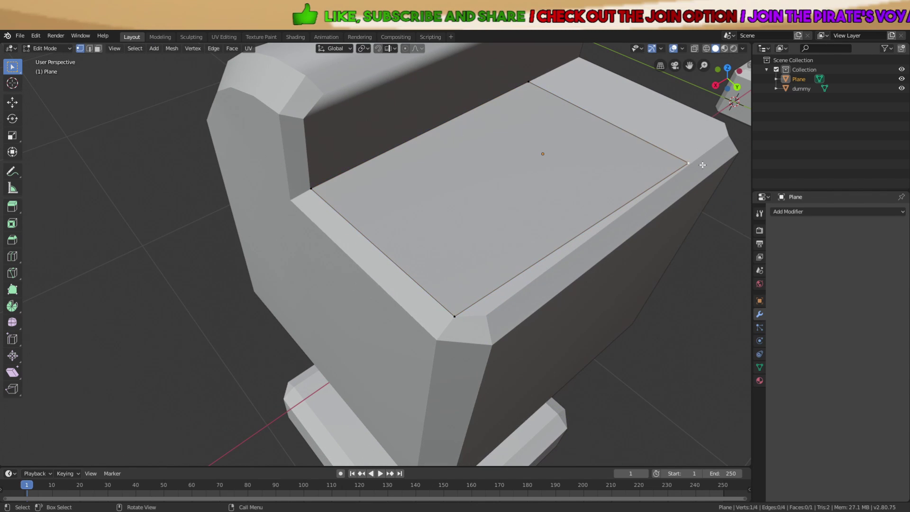
Move the other outer vertex along X to the same end's chamfered corner and align it along Y with the ledge's edge
scroll(668, 170, up, 3)
key(g)
key(x)
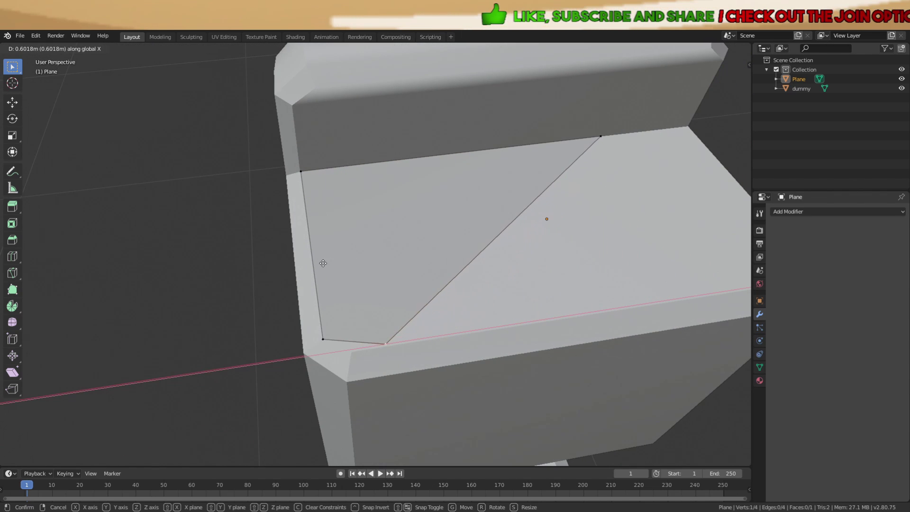
click(294, 273)
shift+middle_drag(382, 293, 400, 232)
scroll(400, 232, up, 3)
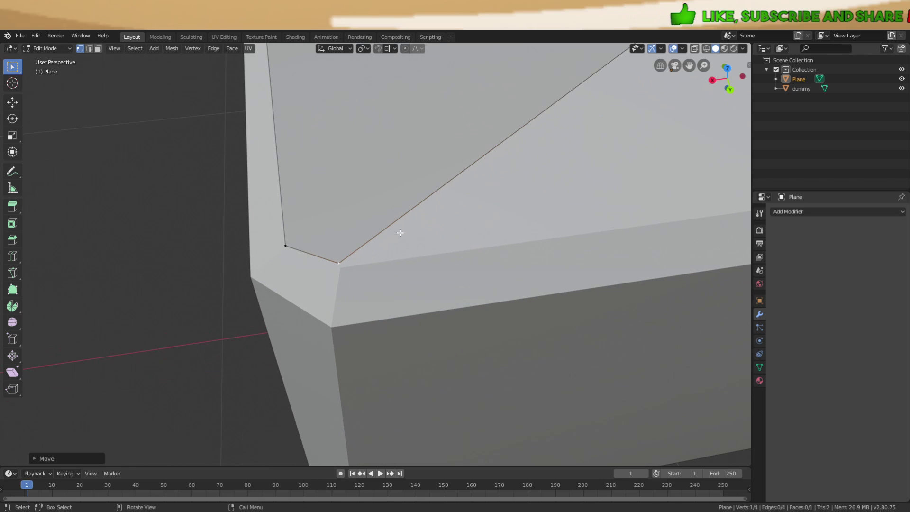
key(g)
key(y)
click(406, 238)
scroll(514, 187, down, 5)
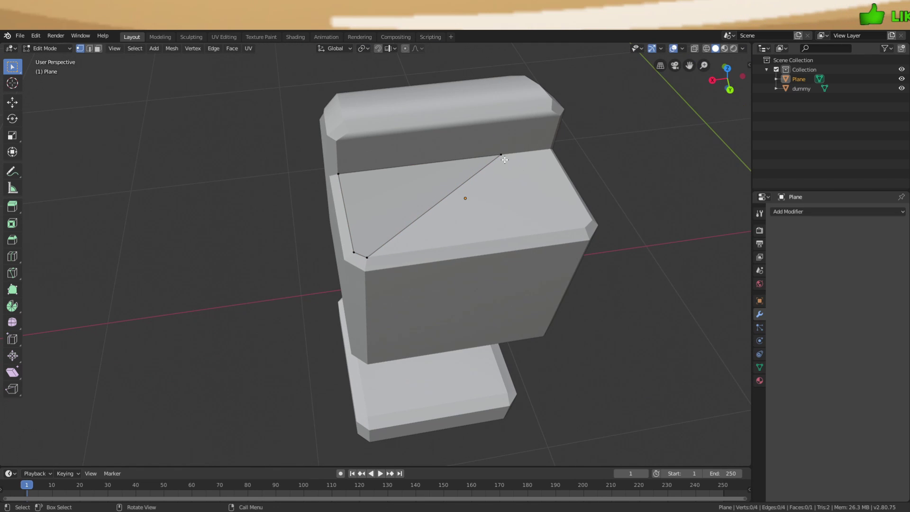
Move the remaining inner vertex along X to the opposite end of the ledge, where it meets the raised wall
shift+middle_drag(465, 197, 412, 251)
scroll(304, 302, up, 3)
key(g)
key(x)
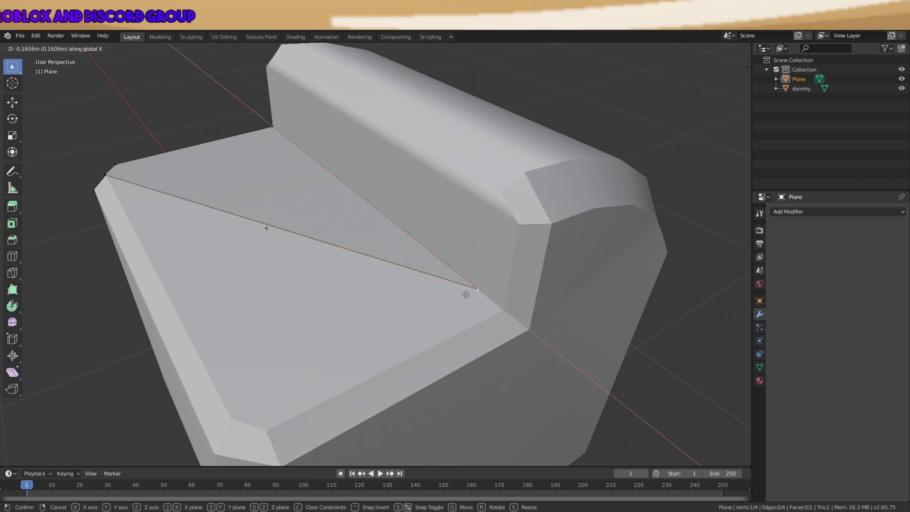
click(485, 321)
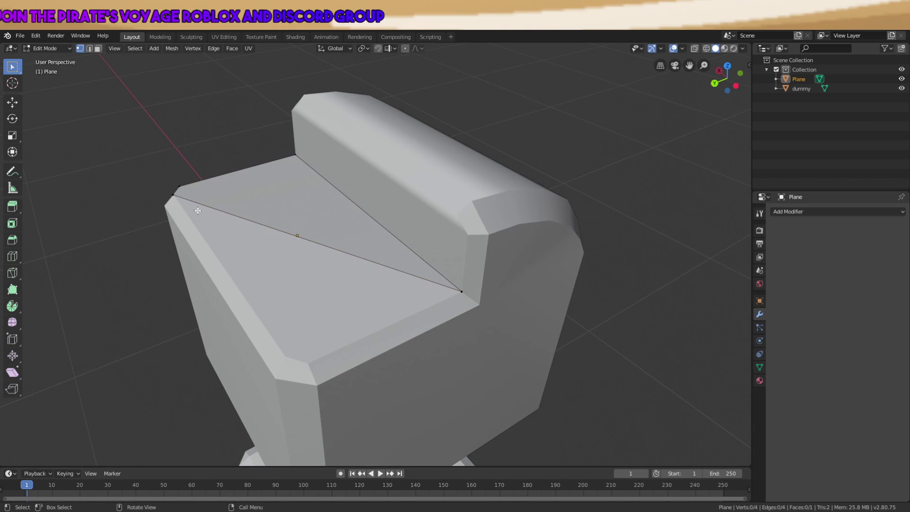
Extrude vertices from the outer front corner and the far inner corner to outline the ledge's opposite chamfered corner
middle_drag(303, 252, 415, 284)
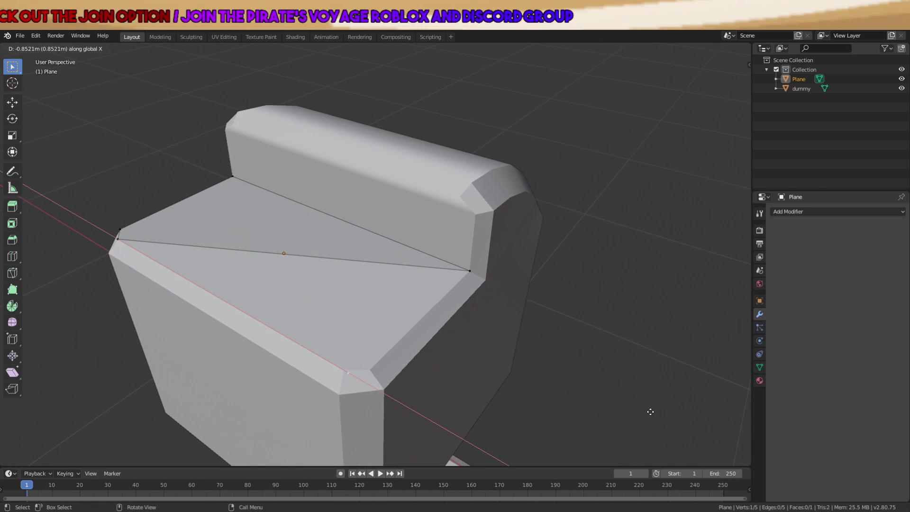
click(642, 412)
click(468, 327)
click(475, 274)
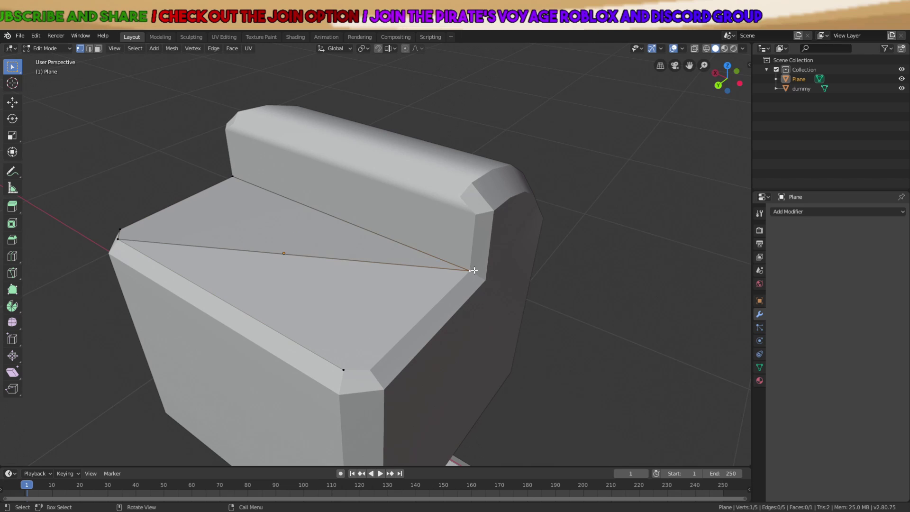
key(e)
key(x)
click(392, 380)
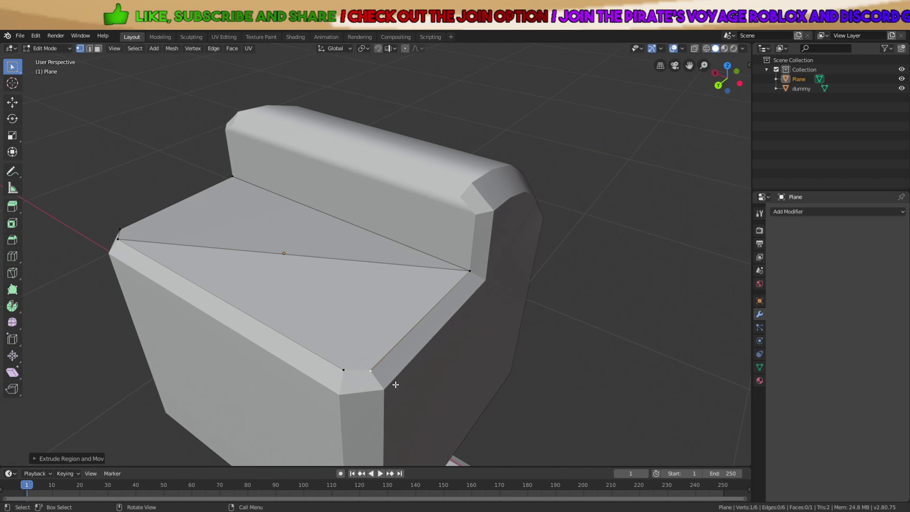
middle_drag(392, 379, 454, 406)
key(g)
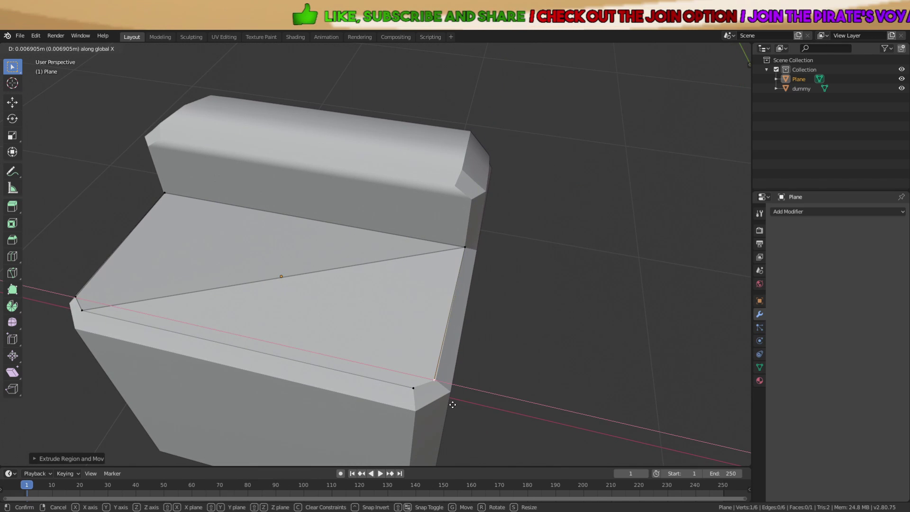
click(454, 404)
Delete the diagonal edge crossing the ledge outline
key(a)
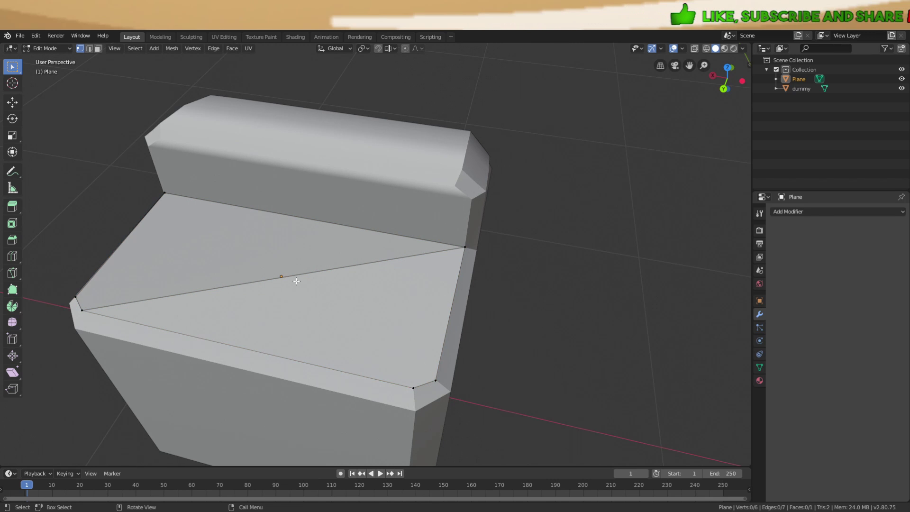
right_click(290, 277)
key(x)
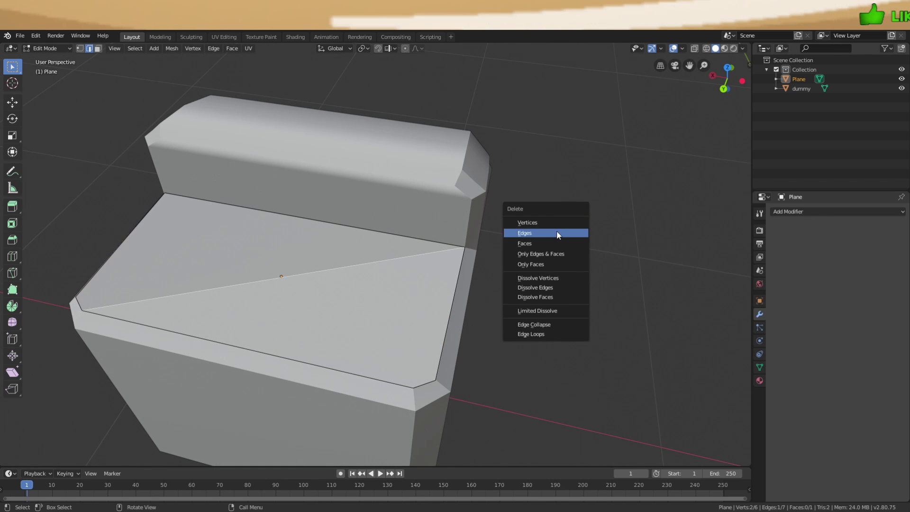
click(556, 230)
Add midpoints to the outline's front and back edges and fill a face over the half with the finished corner
scroll(379, 311, down, 3)
middle_drag(380, 311, 355, 301)
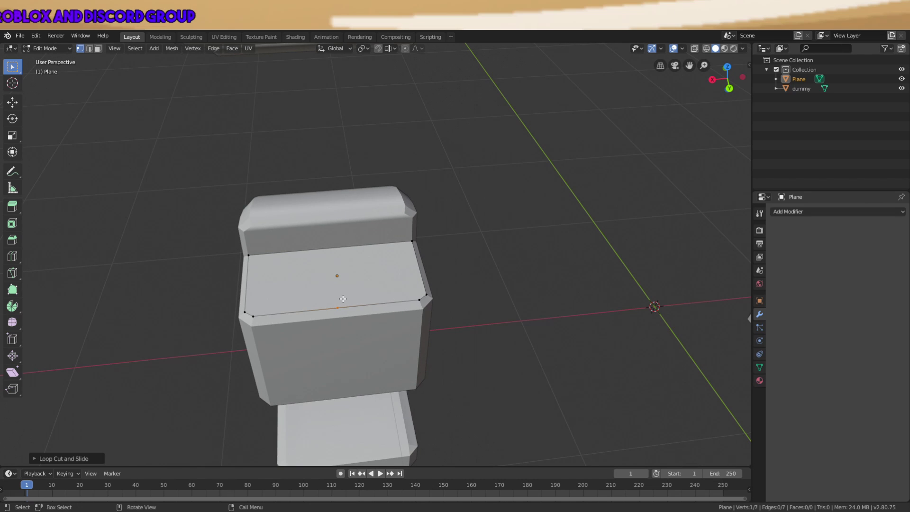
right_click(331, 250)
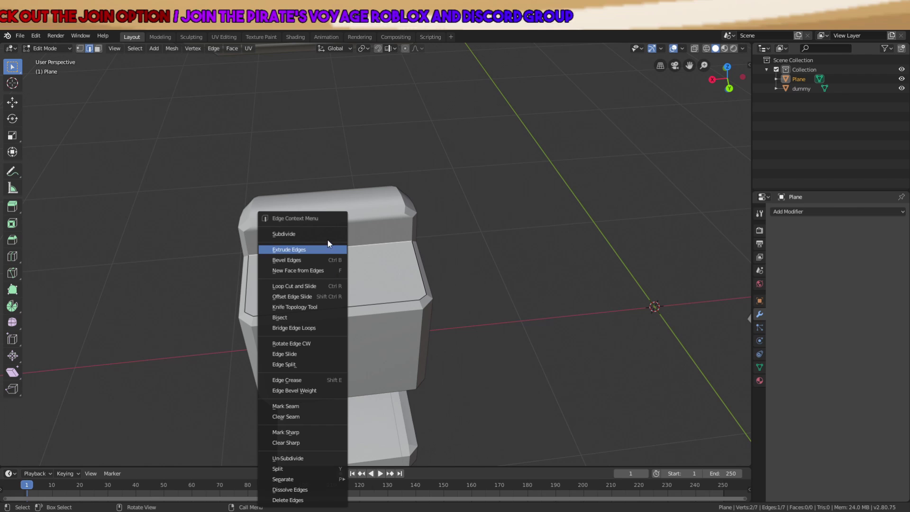
click(328, 240)
key(f)
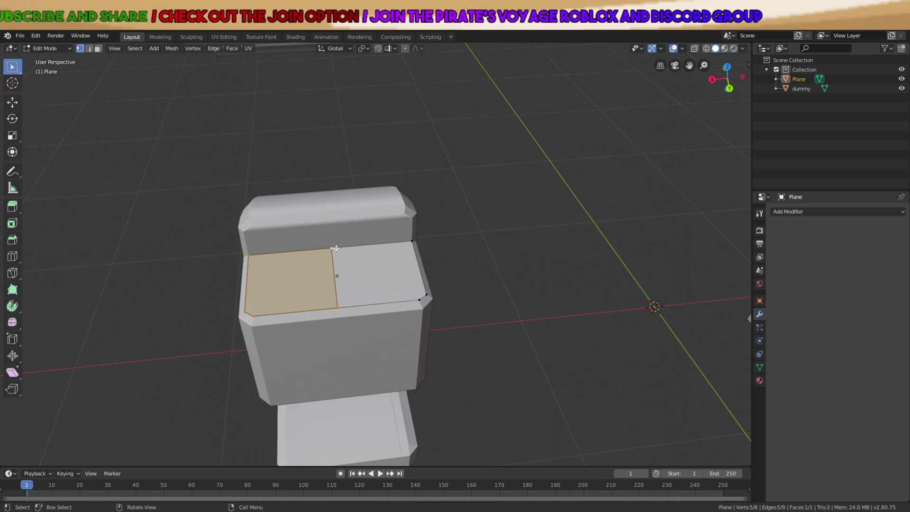
key(alt+a)
key(ctrl+z)
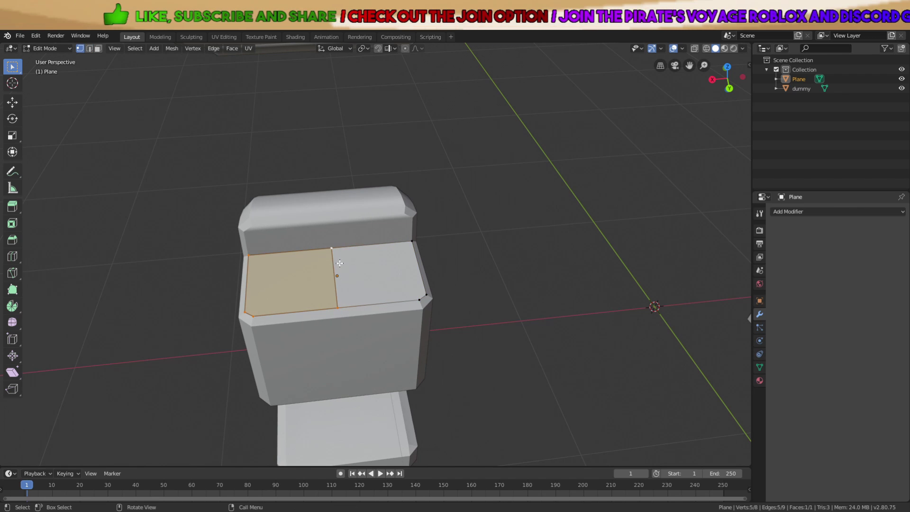
Delete the vertices and edges of the outline's unfilled half
key(alt+a)
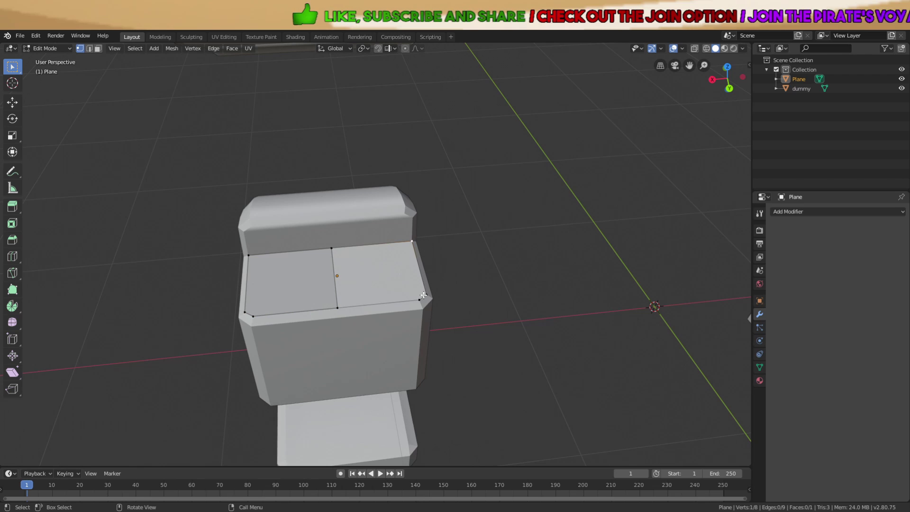
key(x)
key(x)
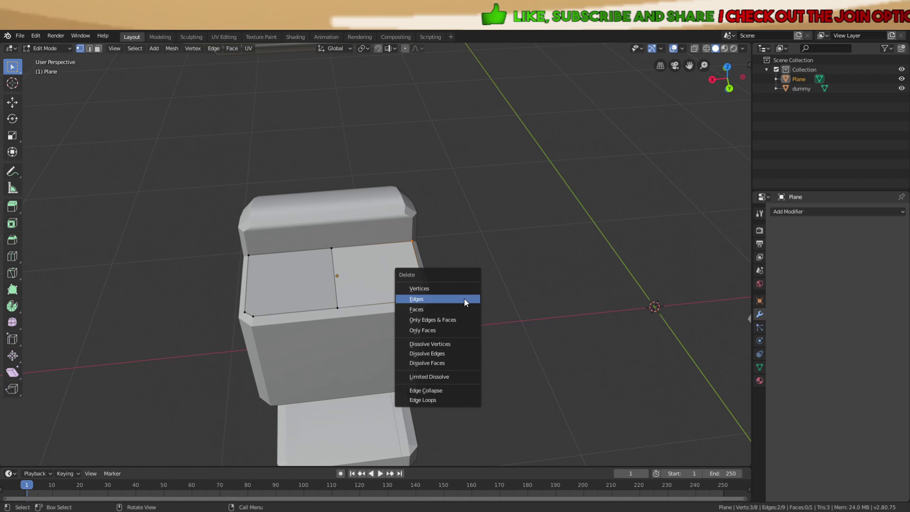
click(462, 292)
Add a Mirror modifier on the X axis to the half plane and enable Clipping
click(823, 211)
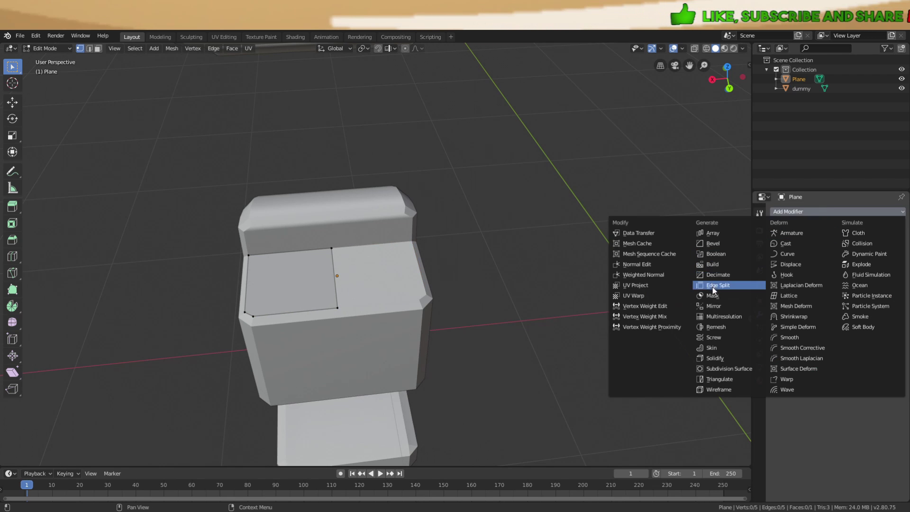
click(714, 305)
mouse_move(546, 312)
middle_down()
mouse_move(581, 297)
mouse_move(555, 305)
middle_up()
scroll(552, 307, up, 3)
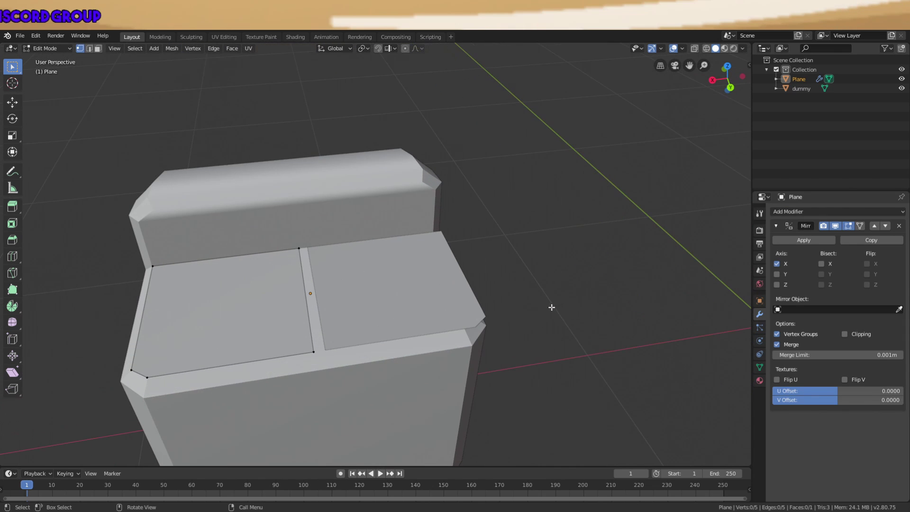
click(845, 334)
Move the whole half face along X until it meets its mirrored copy at the centre line
middle_drag(441, 265, 464, 248)
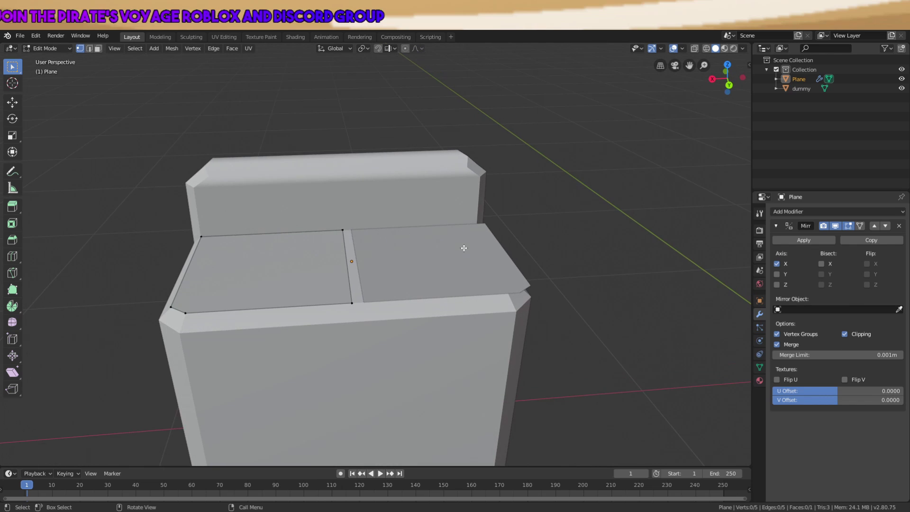
key(a)
key(g)
key(y)
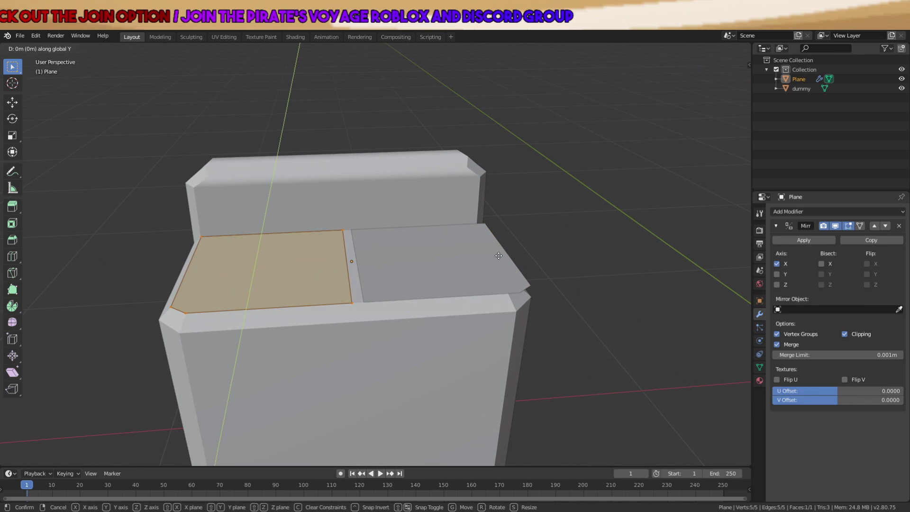
click(503, 255)
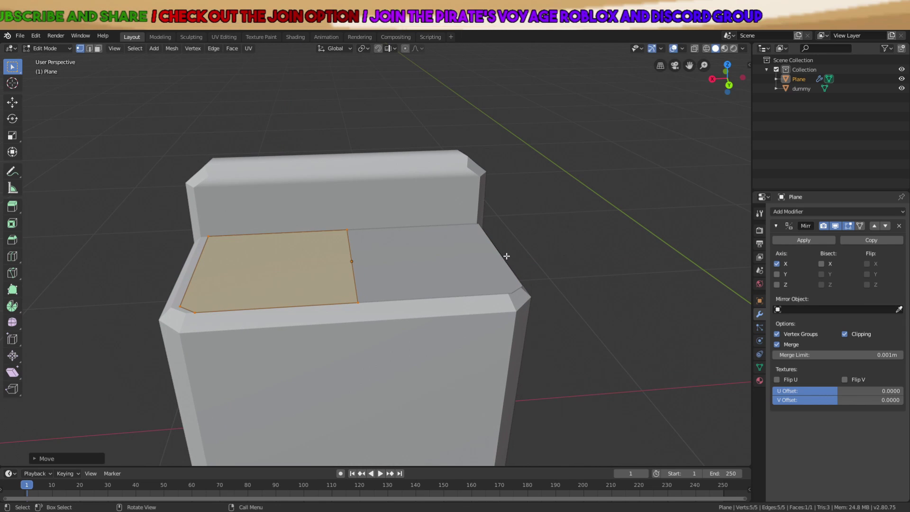
Move the mirrored plane object about 0.02 m along X to centre it on the ledge
key(Tab)
scroll(506, 254, up, 3)
key(g)
key(x)
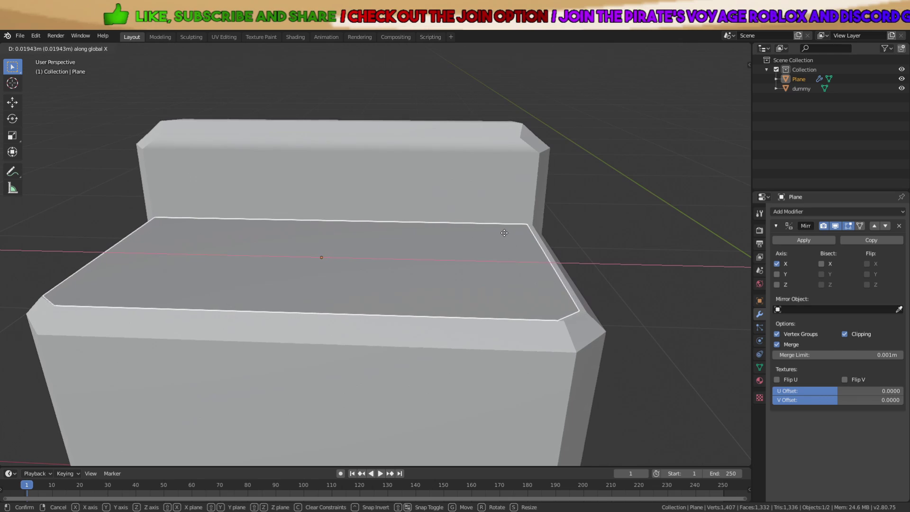
click(510, 231)
Move the half's three outer-end vertices toward the ledge's beveled border
middle_drag(397, 243, 304, 304)
key(Tab)
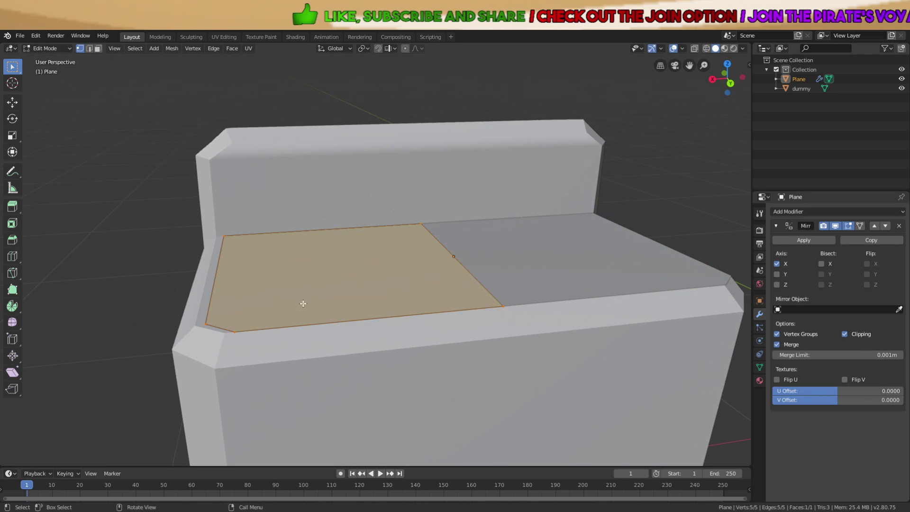
key(g)
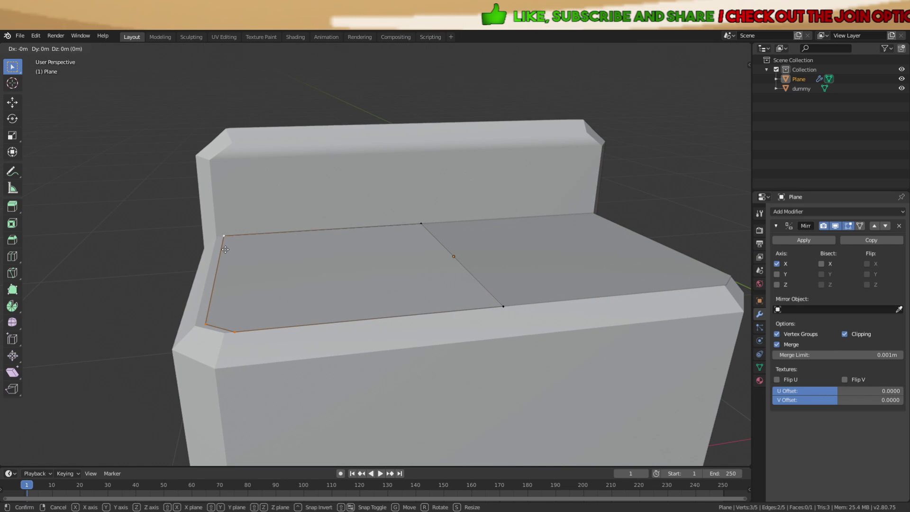
click(221, 249)
middle_drag(220, 249, 490, 260)
Shift the mirrored plane object along X to fit both ends of the ledge
key(Tab)
key(g)
key(x)
click(256, 248)
scroll(557, 266, down, 2)
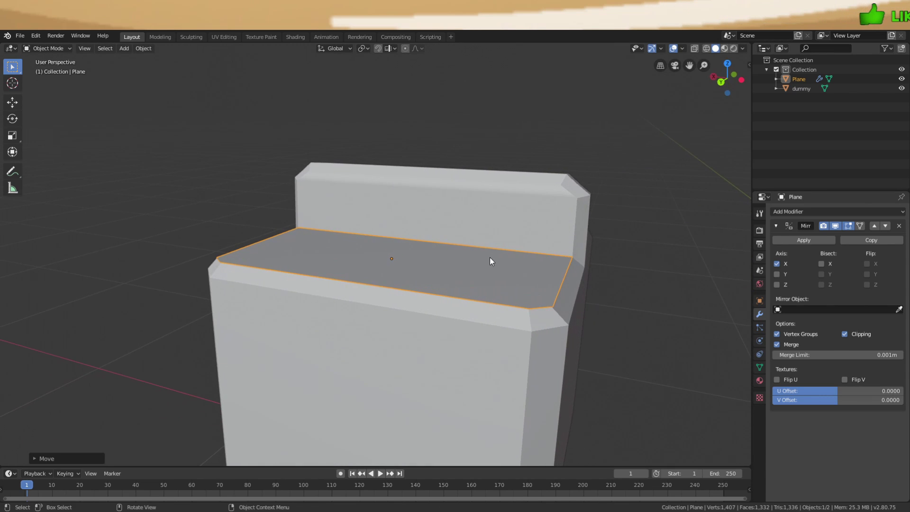
Extrude the mirrored plane's front edge down along Z and shift it about 0.007 m along Y onto the front bevel
key(Tab)
click(482, 282)
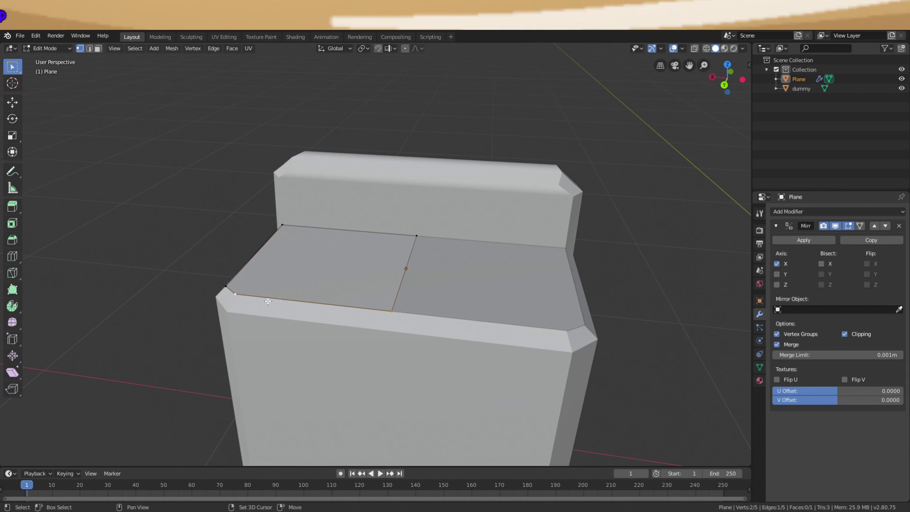
middle_drag(268, 302, 393, 233)
key(e)
key(z)
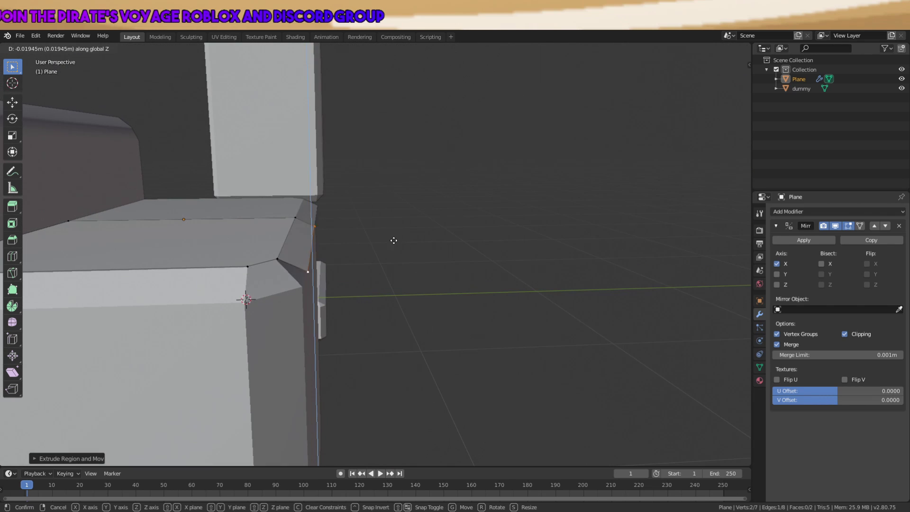
key(Escape)
key(g)
key(y)
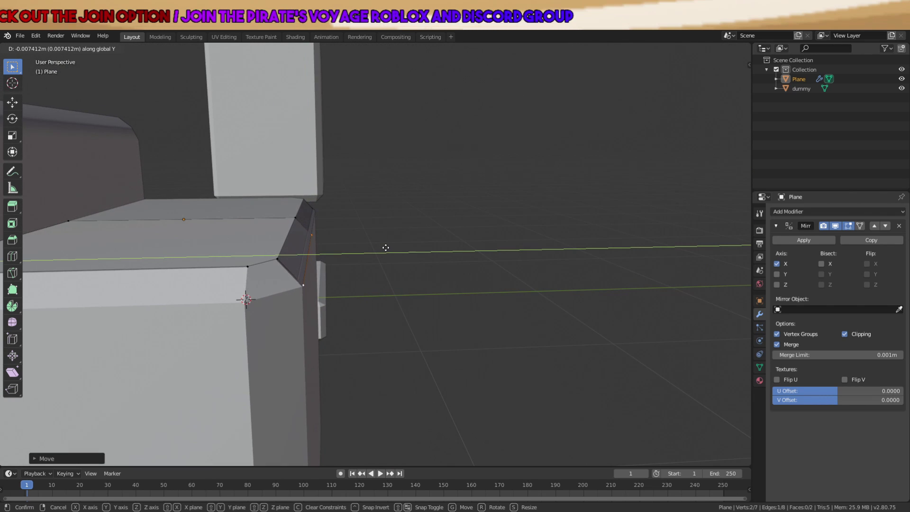
key(Escape)
Move the front bevel strip's outer lower vertex onto the corner of the torso's bevel
key(alt+a)
middle_drag(387, 248, 228, 283)
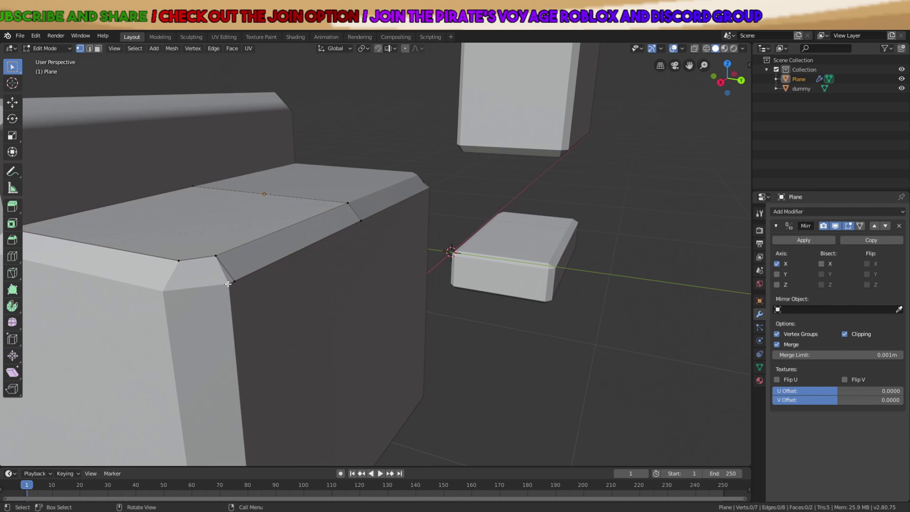
key(a)
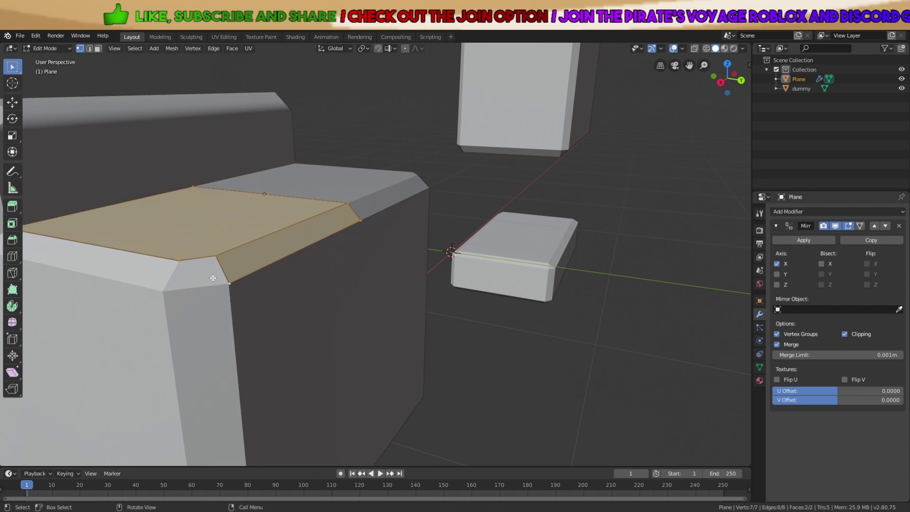
click(229, 283)
Extrude the plane's outer end edge along X, lower it along Z, and shift it about 0.002 m along X onto the side bevel
middle_drag(230, 283, 209, 240)
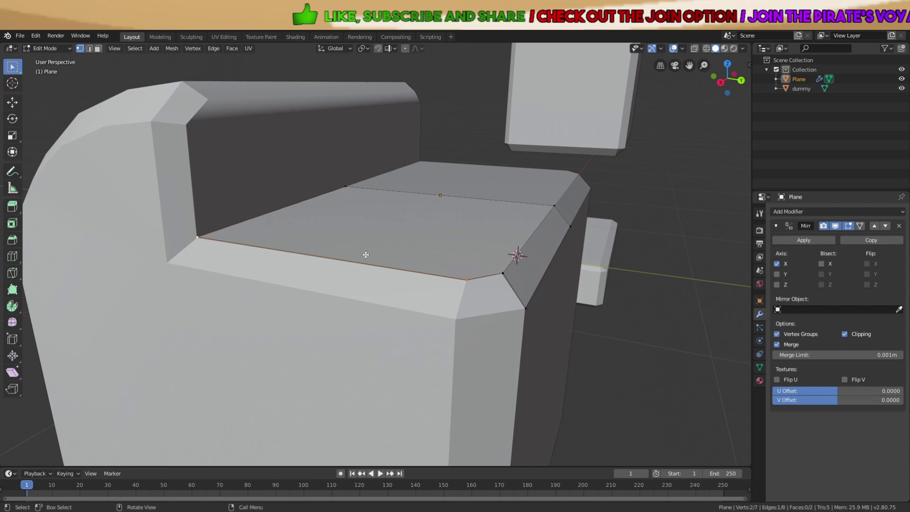
mouse_move(366, 255)
middle_down()
mouse_move(331, 258)
mouse_move(361, 247)
middle_up()
key(e)
key(x)
click(357, 242)
key(g)
key(z)
click(364, 264)
key(g)
key(x)
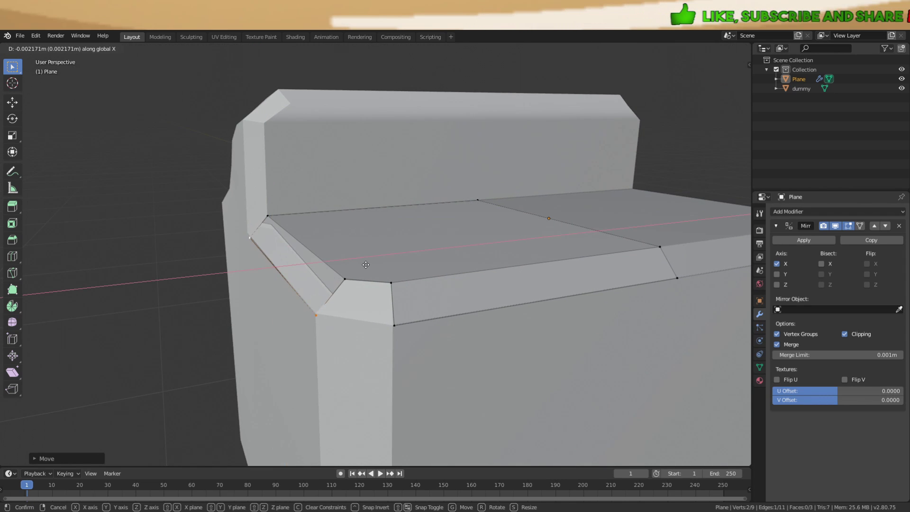
click(365, 264)
Adjust the side strip's lower vertex near the raised section and fill the corner face between the front and side bevel strips
key(alt+a)
middle_drag(369, 264, 356, 307)
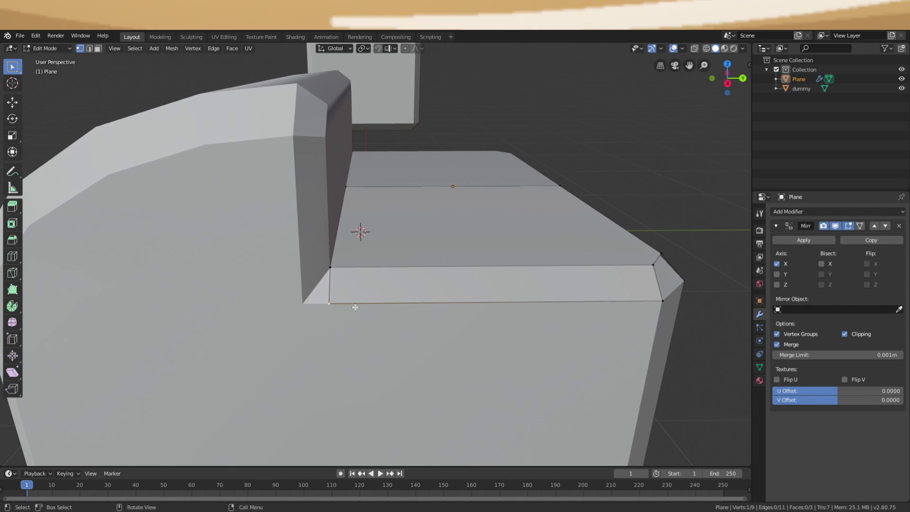
click(328, 309)
key(alt+a)
middle_drag(425, 307, 503, 352)
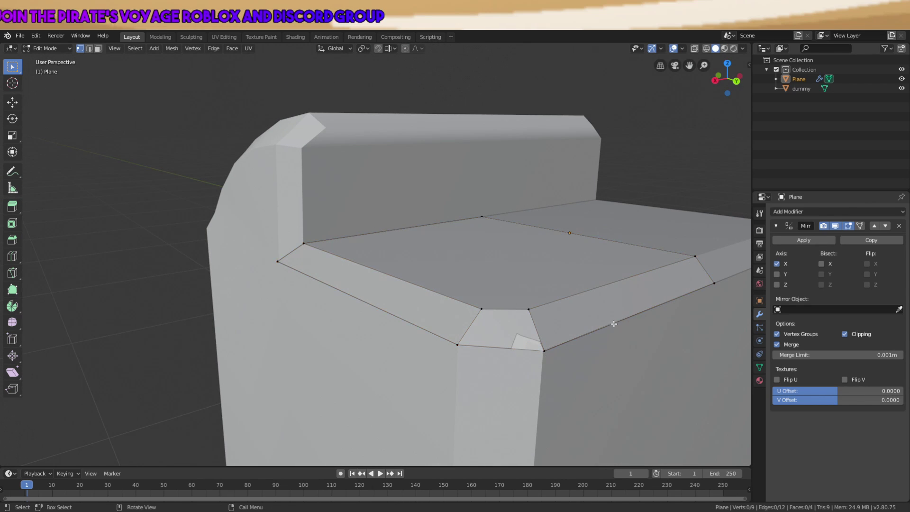
middle_drag(614, 324, 384, 342)
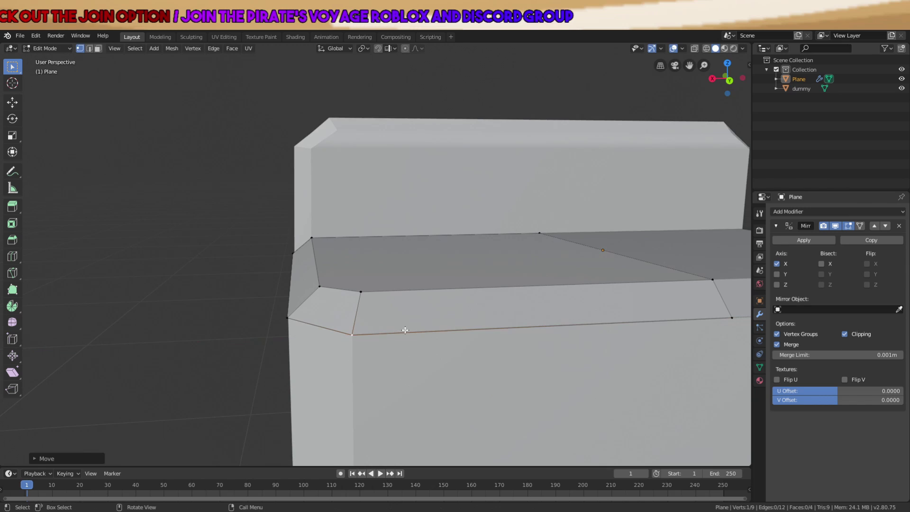
Extrude the lower edges of the front and corner bevels down along Z to the torso's lower bevel
scroll(497, 315, down, 5)
alt+click(460, 277)
middle_drag(463, 295, 500, 304)
shift+click(456, 258)
key(e)
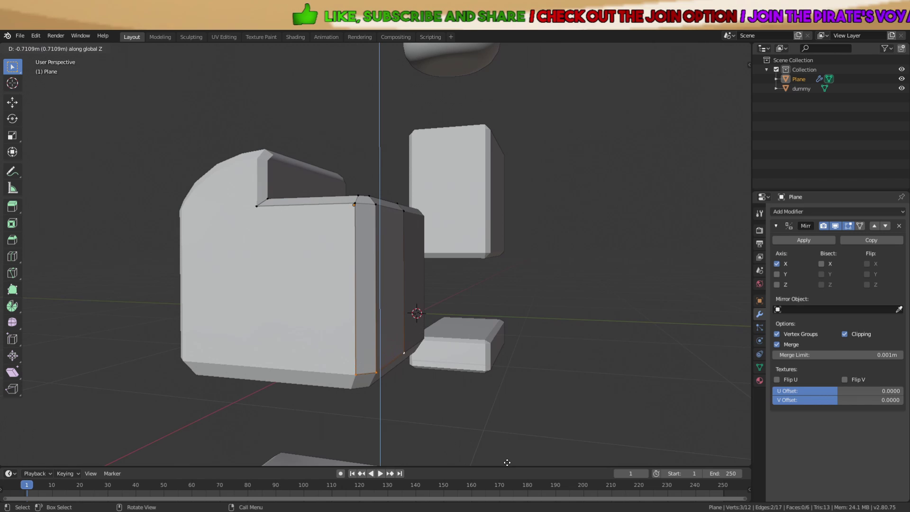
click(511, 420)
key(alt+a)
Extrude the side strip's short edge beside the raised section upward along that section's beveled corner
middle_drag(510, 420, 276, 260)
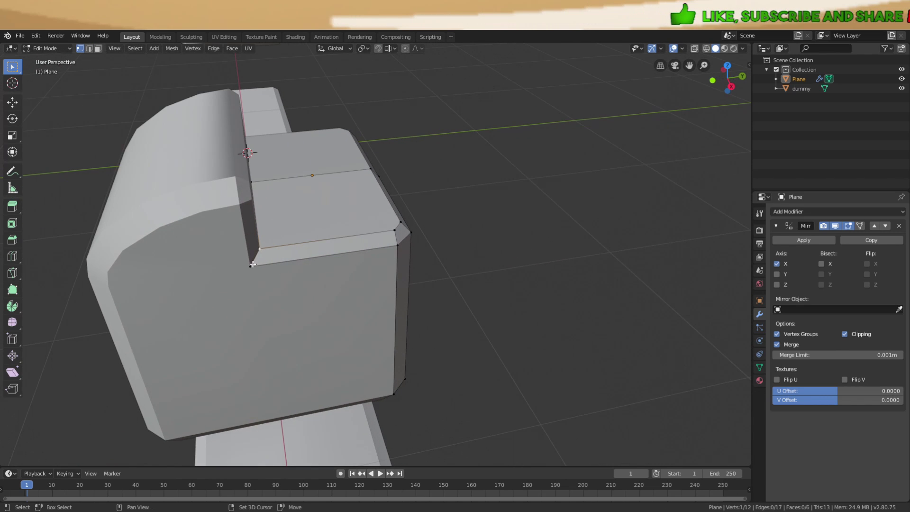
middle_drag(334, 224, 295, 223)
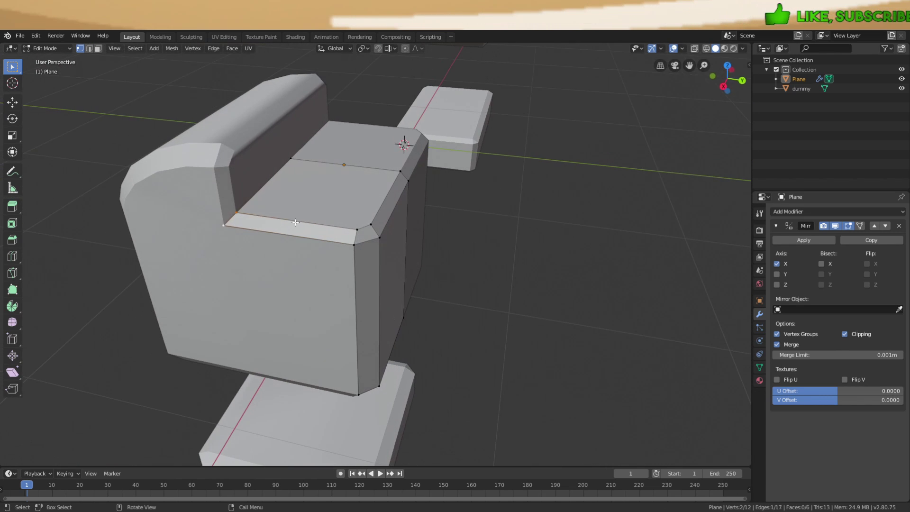
click(305, 175)
key(a)
key(a)
click(221, 183)
scroll(433, 244, up, 2)
shift+middle_drag(245, 185, 317, 160)
click(451, 218)
key(alt+a)
Move the new strip's inner top vertex onto the upper corner of the raised section's front face
click(317, 160)
scroll(348, 150, up, 3)
key(g)
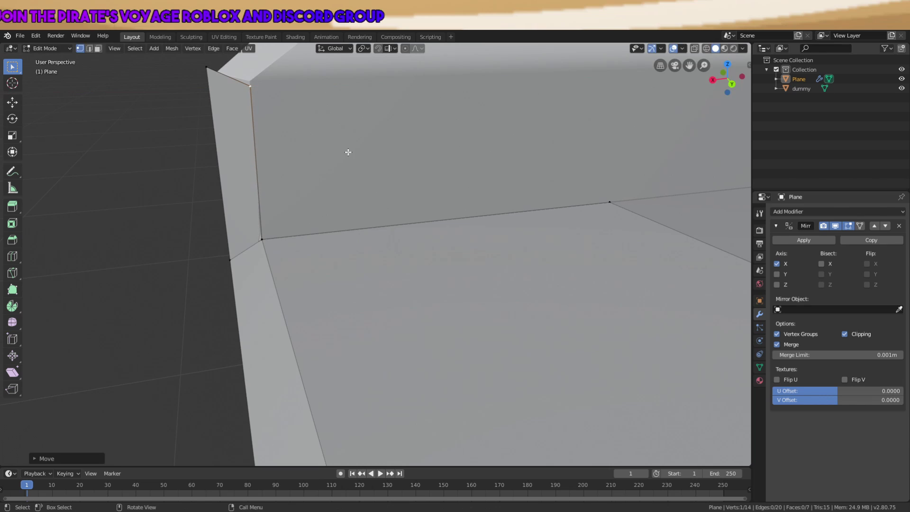
click(350, 149)
key(g)
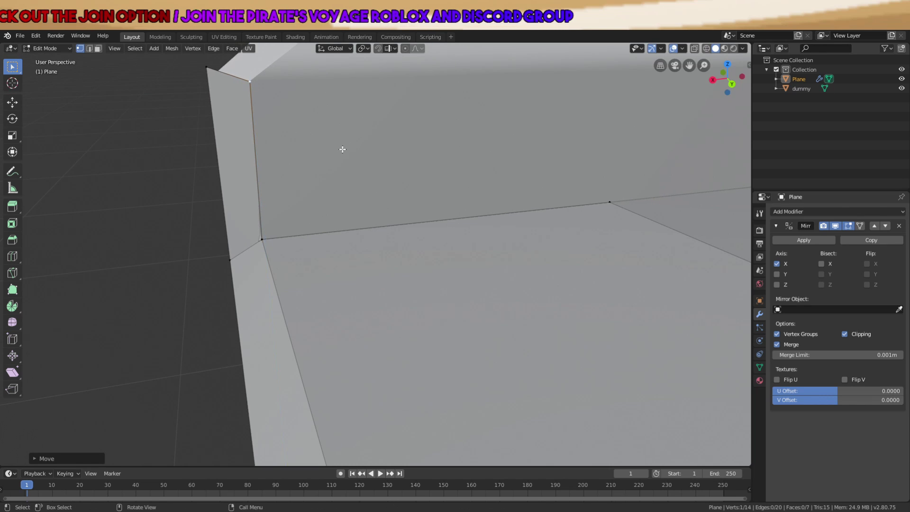
click(345, 147)
Align the new strip's outer top vertex with the raised section's side corner along X and Y
middle_drag(345, 147, 488, 311)
key(g)
key(z)
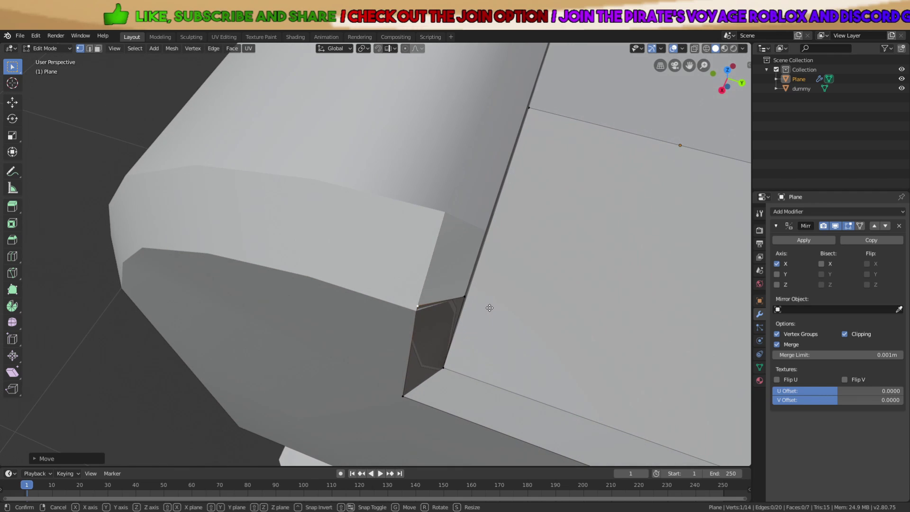
key(x)
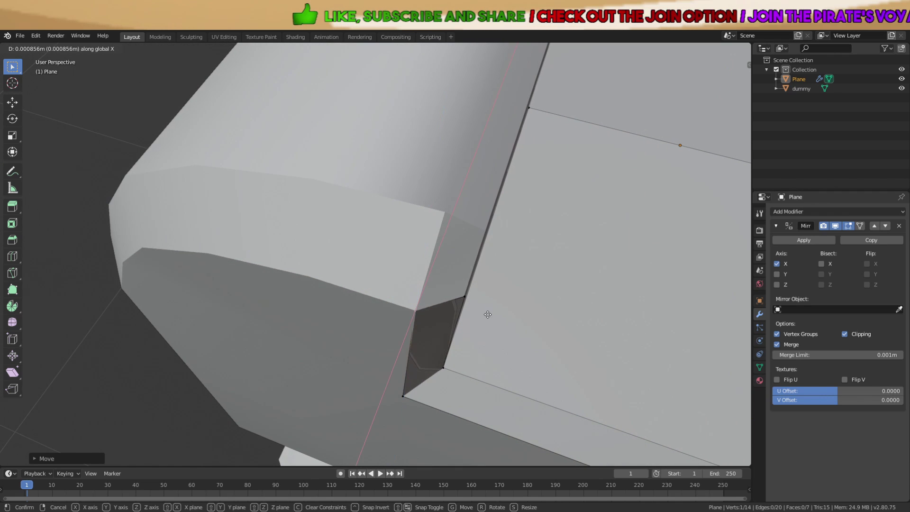
click(489, 317)
key(g)
key(y)
click(490, 317)
key(alt+a)
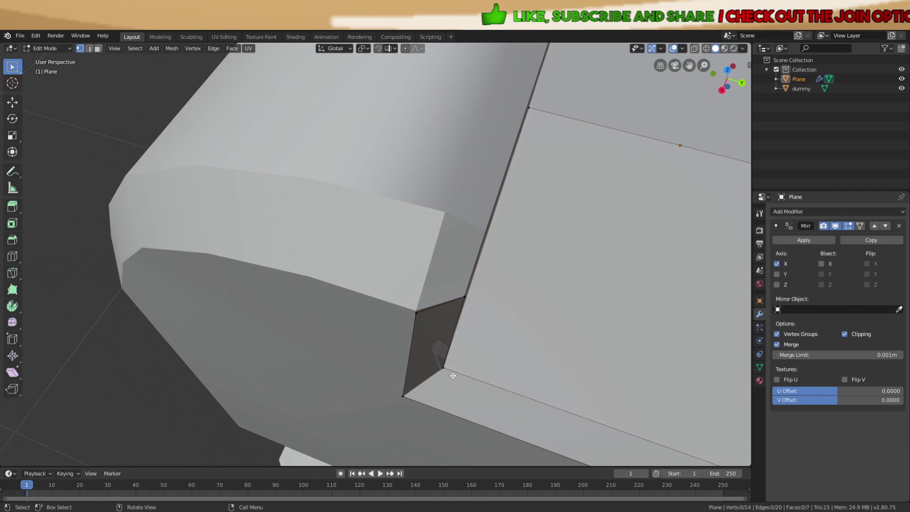
Move the ledge's inner back corner vertex about 0.003 m along X to fit the base of the raised section
middle_drag(451, 374, 311, 314)
key(g)
key(x)
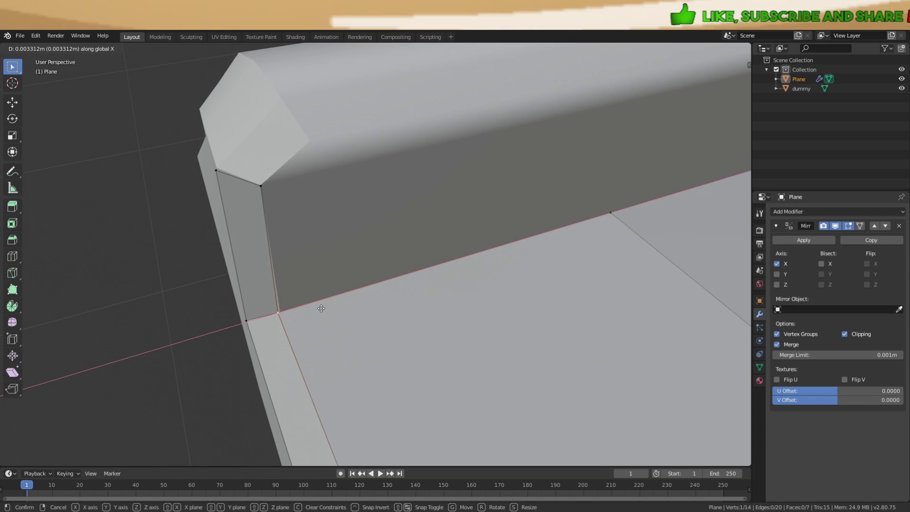
click(322, 308)
scroll(320, 260, down, 3)
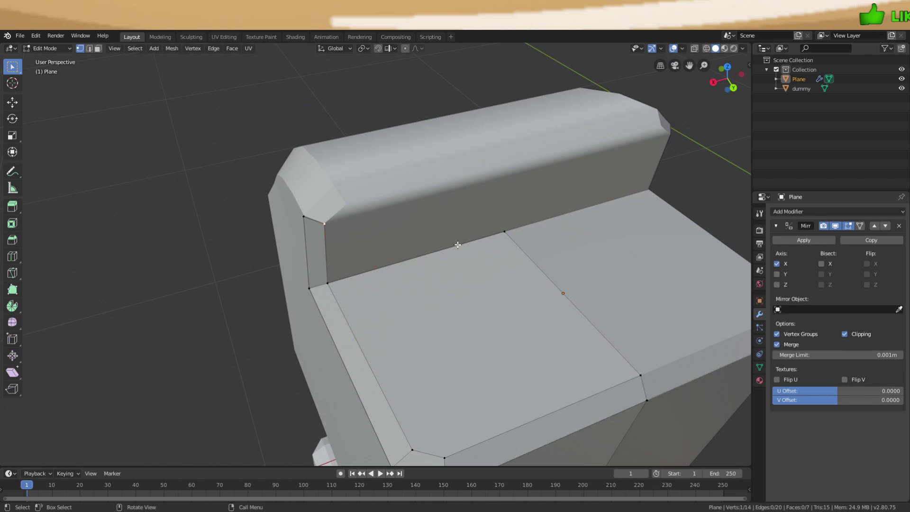
Extrude the strip's inner top vertex to the centre line and fill the raised section's front face
middle_drag(457, 245, 456, 226)
key(e)
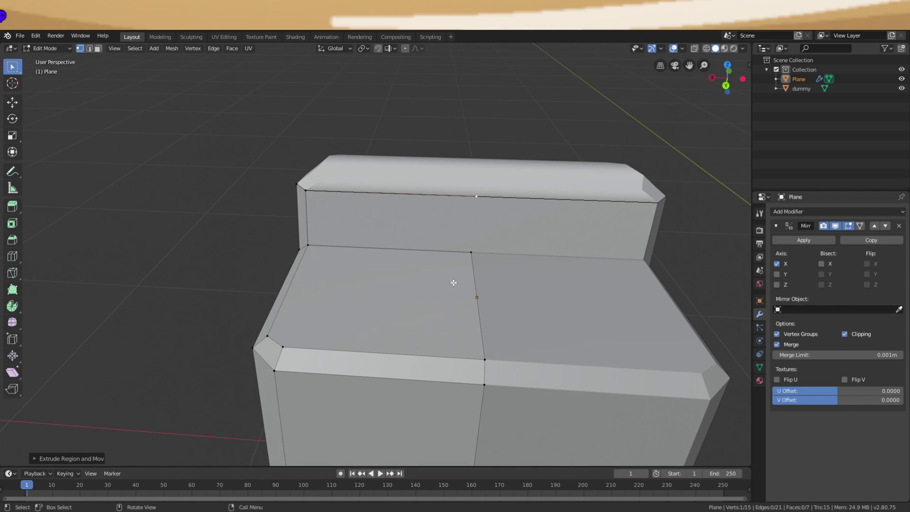
key(a)
scroll(486, 252, down, 4)
key(Tab)
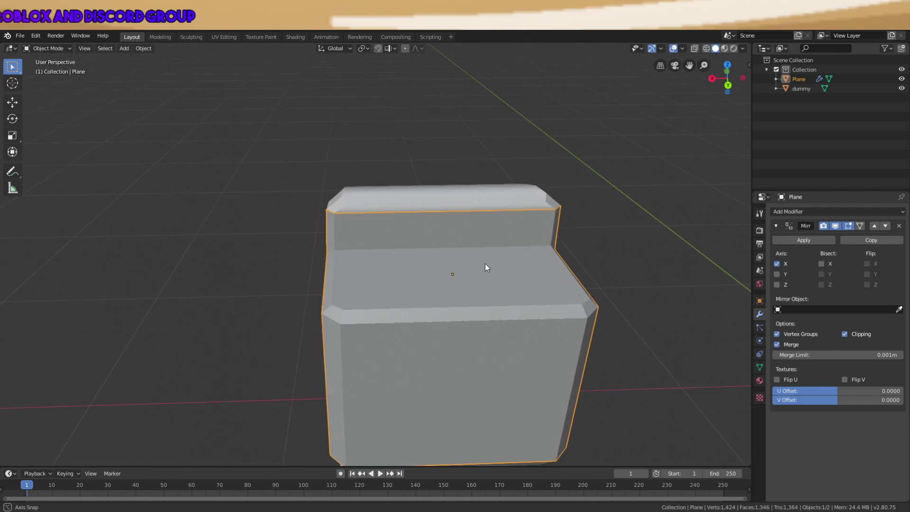
scroll(451, 320, down, 3)
scroll(448, 320, up, 2)
key(Tab)
middle_drag(473, 300, 525, 331)
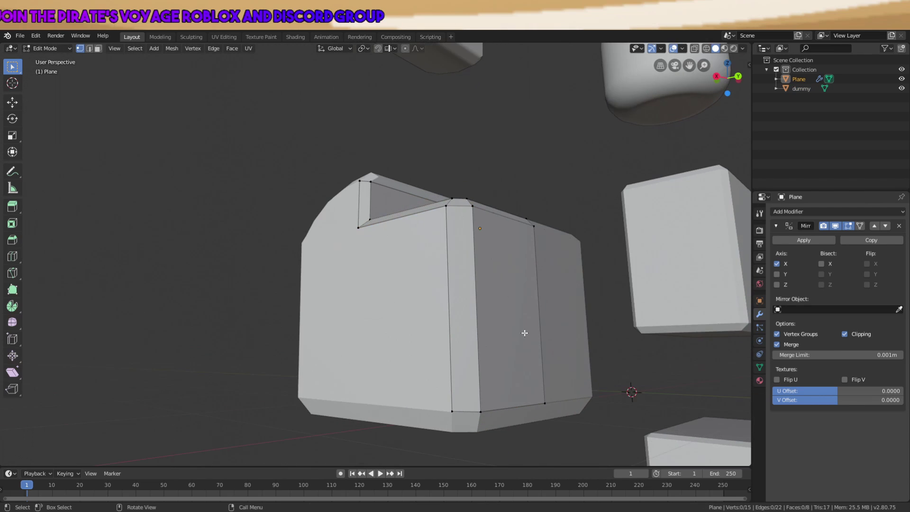
Extrude the side vertex at the notch corner about 0.39 m along Y to the torso's rear bevel
scroll(502, 299, up, 4)
middle_drag(490, 271, 355, 247)
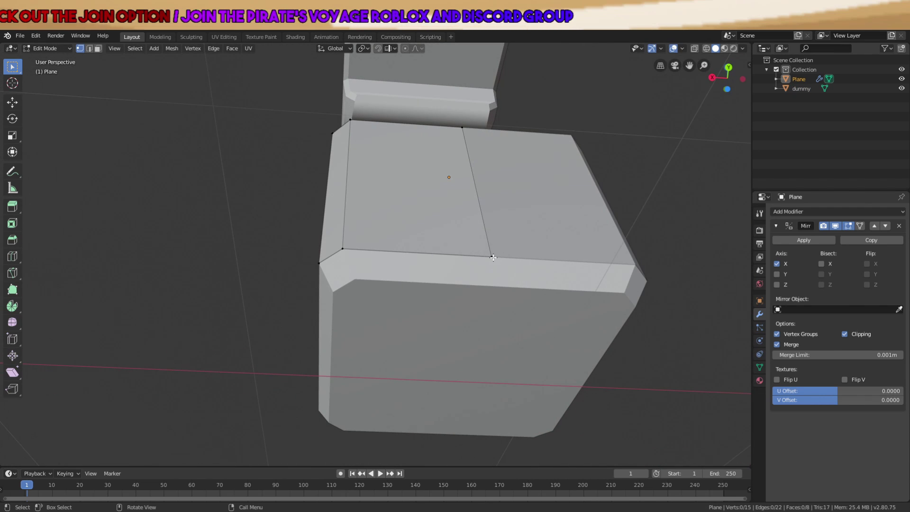
middle_drag(343, 252, 490, 321)
scroll(466, 297, up, 3)
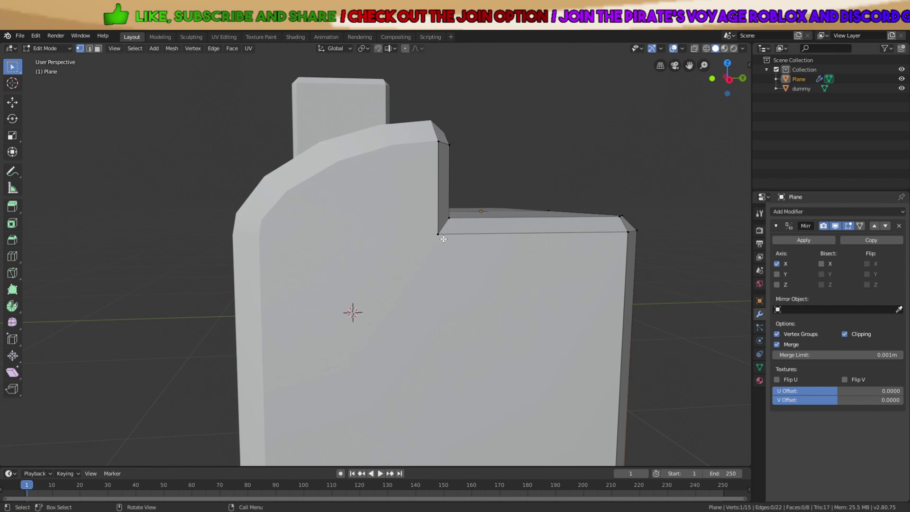
key(e)
key(y)
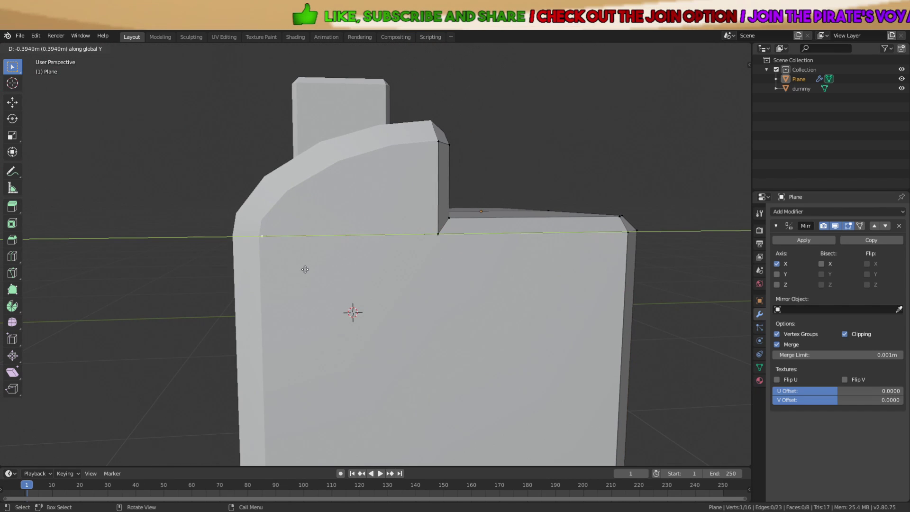
click(305, 269)
scroll(313, 256, down, 2)
key(alt+a)
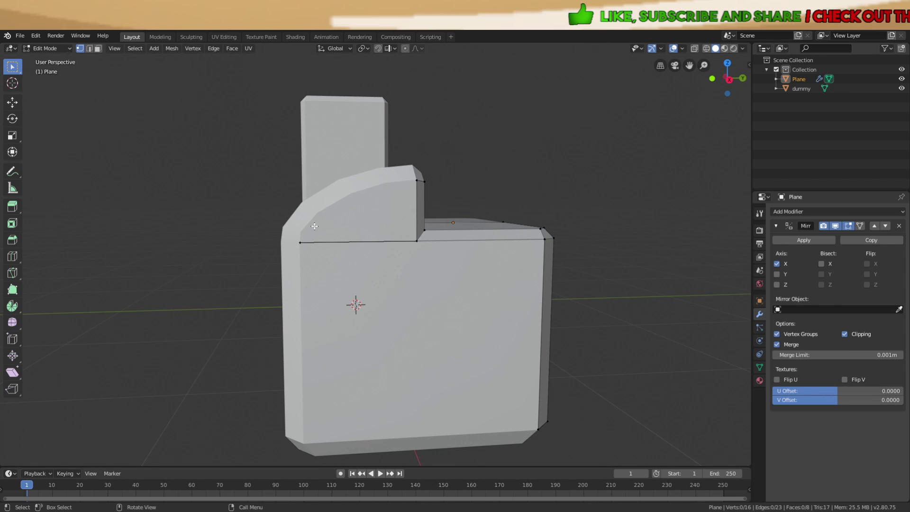
Extend the rear side vertex down to the lower bevel and fill the torso's large side face
shift+middle_drag(352, 260, 456, 206)
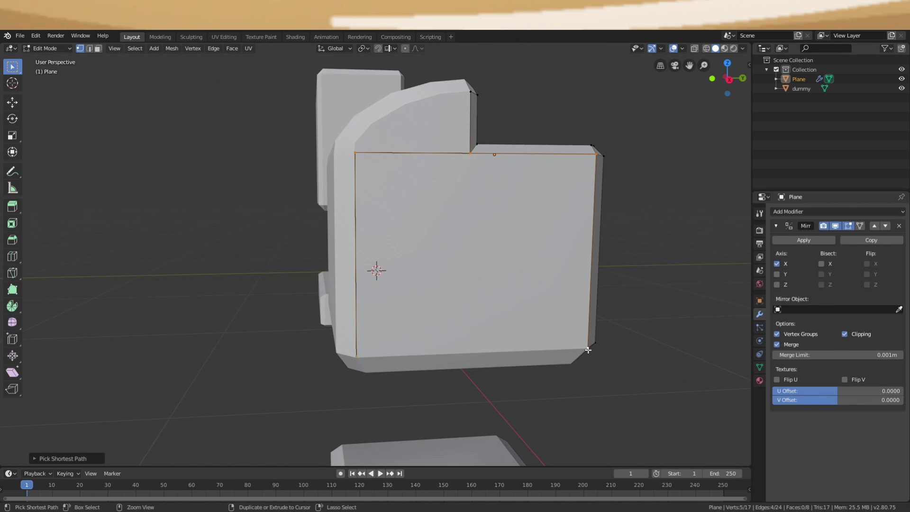
key(f)
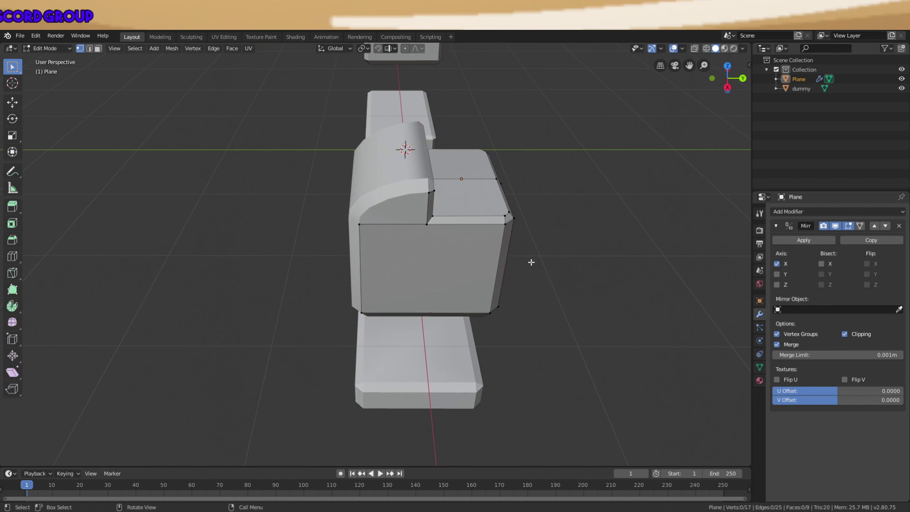
middle_drag(532, 262, 542, 118)
scroll(543, 121, down, 5)
middle_drag(479, 208, 598, 250)
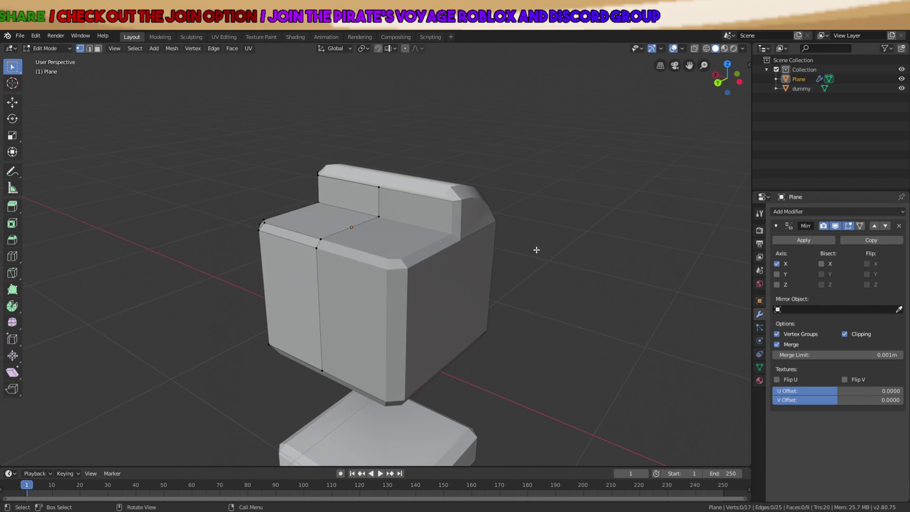
Extrude the side face's rear edge across the rear corner bevel and shift it along X to fit
middle_drag(537, 250, 393, 194)
scroll(392, 194, down, 6)
middle_drag(380, 230, 350, 385)
mouse_move(398, 270)
middle_down()
mouse_move(372, 288)
mouse_move(407, 305)
mouse_move(455, 352)
mouse_move(444, 332)
mouse_move(456, 262)
mouse_move(468, 269)
mouse_move(436, 240)
mouse_move(445, 305)
mouse_move(421, 283)
middle_up()
scroll(378, 266, up, 3)
key(g)
key(x)
click(451, 362)
click(442, 337)
key(g)
key(x)
click(466, 269)
key(a)
key(alt+a)
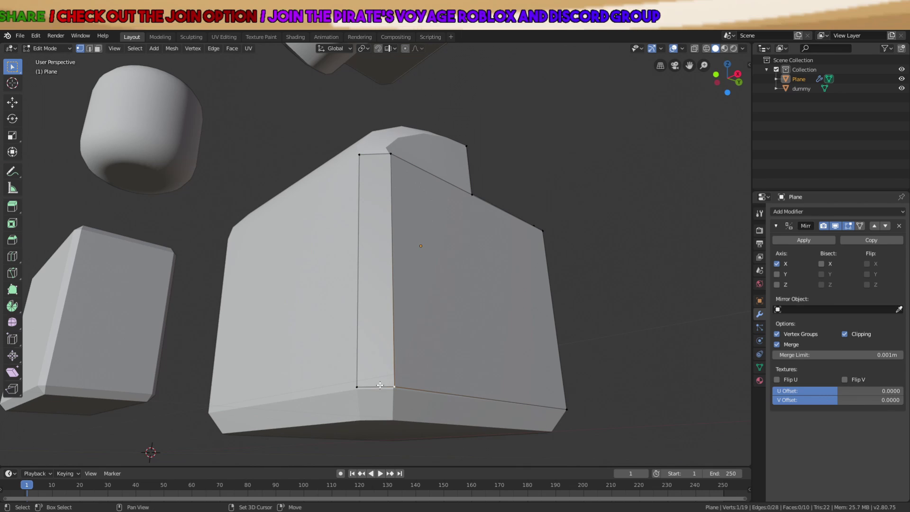
Align the three bottom vertices of the side face and rear corner strip along Z with the torso's lower bevel
shift+click(567, 409)
key(g)
key(z)
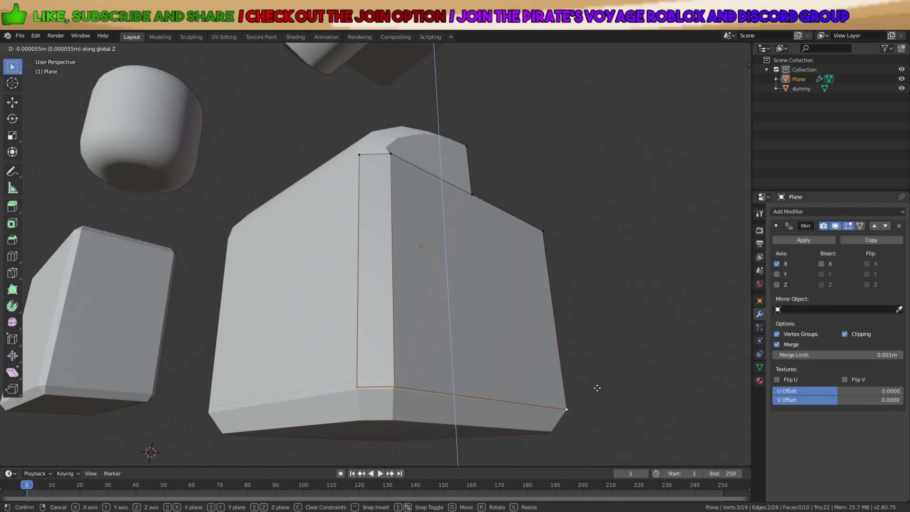
click(597, 390)
middle_drag(477, 359, 408, 327)
key(alt+a)
scroll(408, 327, up, 4)
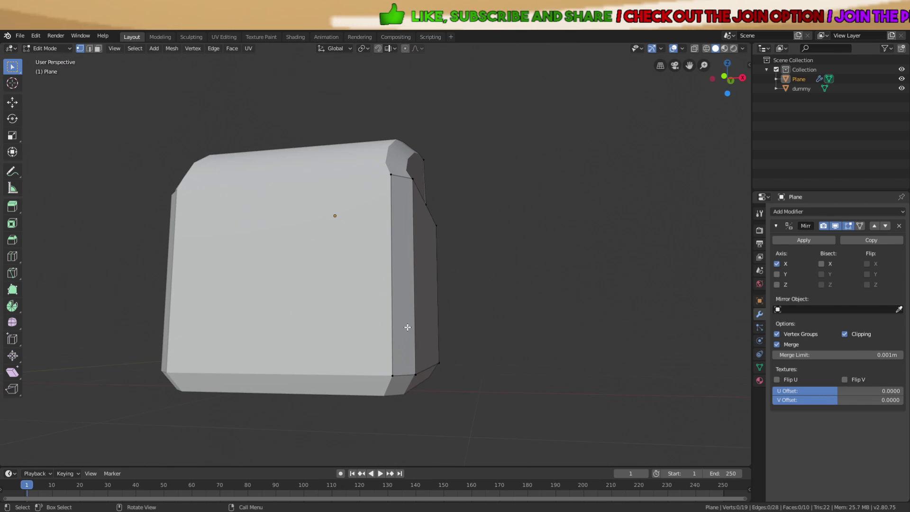
Extrude the rear corner strip's inner edge along X to the centre line to cover the torso's back
shift+click(394, 177)
middle_drag(396, 180, 459, 232)
key(e)
key(x)
click(263, 272)
key(a)
key(a)
scroll(340, 207, up, 4)
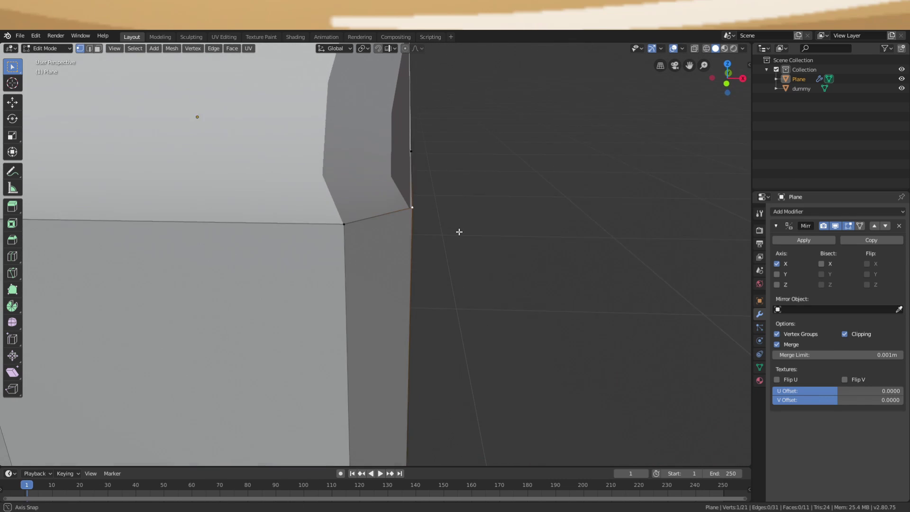
Extrude the side vertex up the first points of the torso's curved shoulder arch and shift the new vertex along Y to fit
click(441, 196)
mouse_move(441, 197)
middle_down()
mouse_move(366, 201)
mouse_move(452, 196)
middle_up()
click(365, 204)
key(g)
click(367, 203)
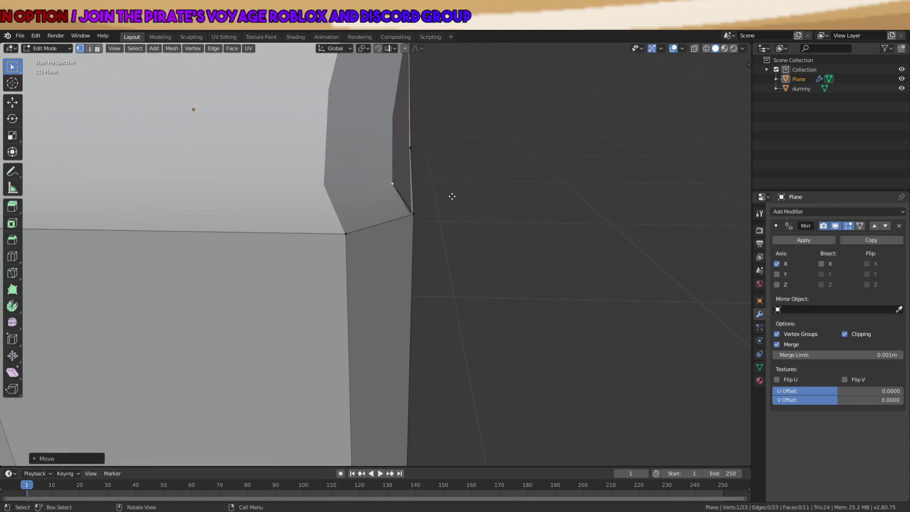
key(e)
click(449, 122)
middle_drag(450, 122, 388, 124)
key(g)
key(y)
click(418, 139)
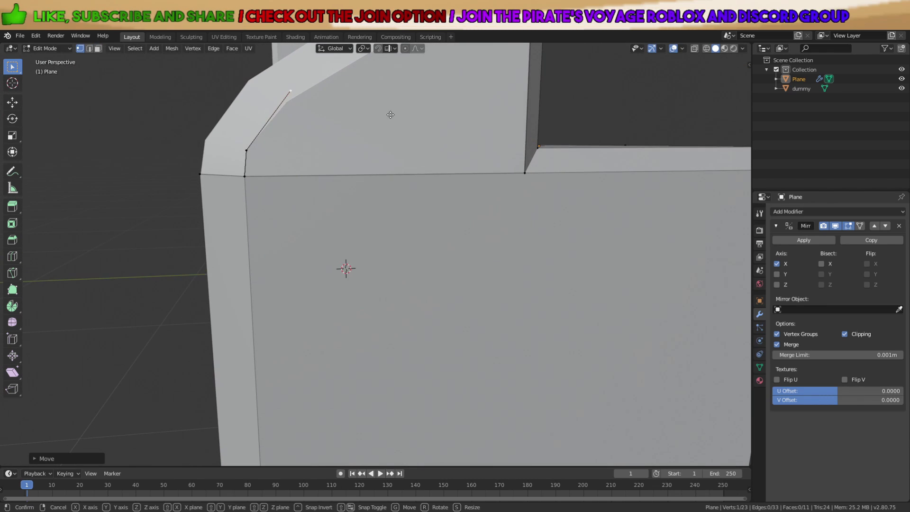
Extrude the arch vertex along Y to the next point of the curve and align it along X with the dummy's surface
key(e)
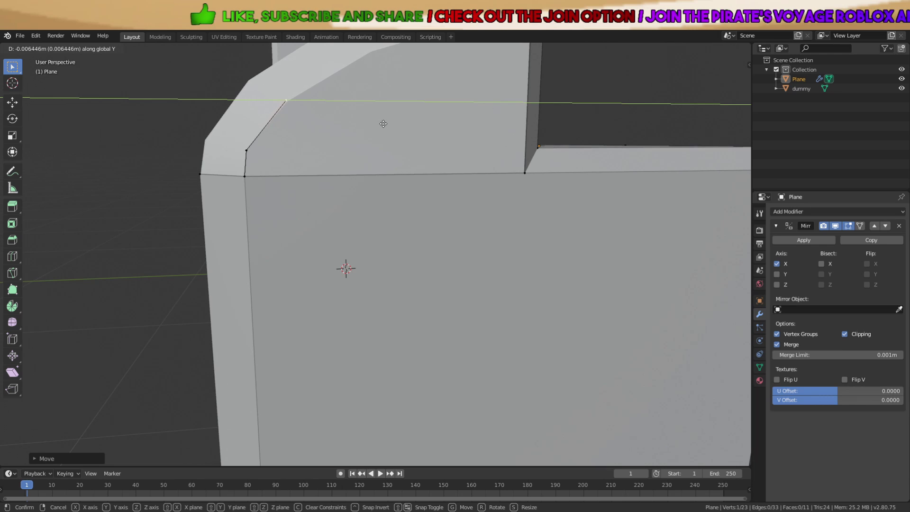
middle_drag(388, 122, 376, 165)
key(y)
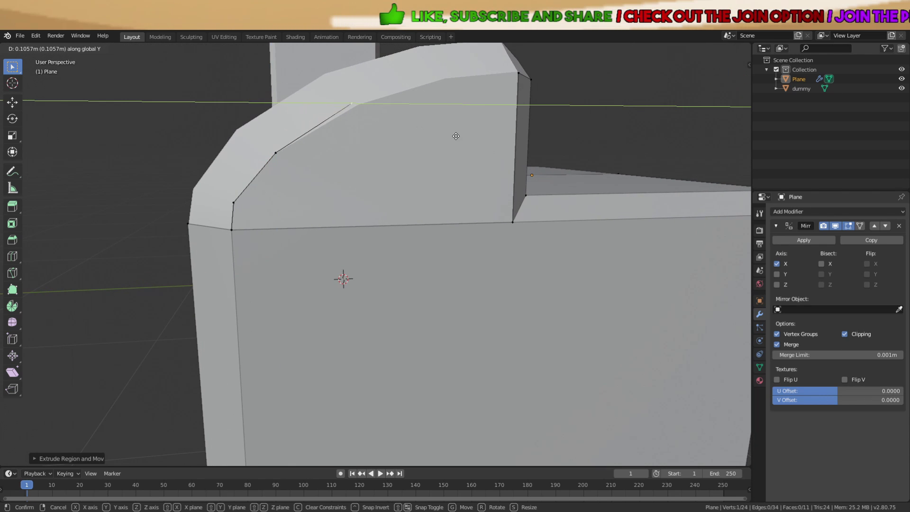
click(461, 140)
mouse_move(461, 139)
middle_down()
mouse_move(563, 172)
mouse_move(465, 140)
mouse_move(455, 124)
middle_up()
key(g)
key(x)
click(568, 178)
Extrude one more vertex towards the arch's upper end and shift it along Y onto the curved edge
key(e)
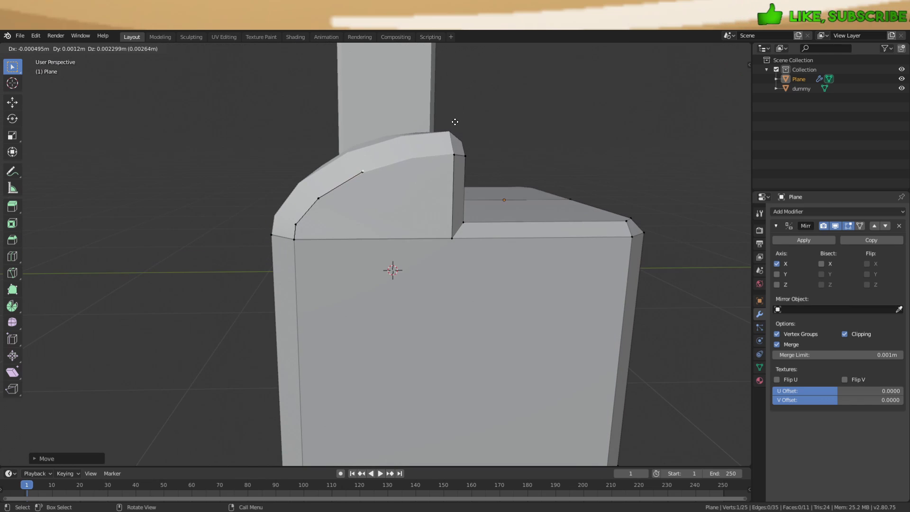
click(503, 128)
scroll(493, 128, up, 2)
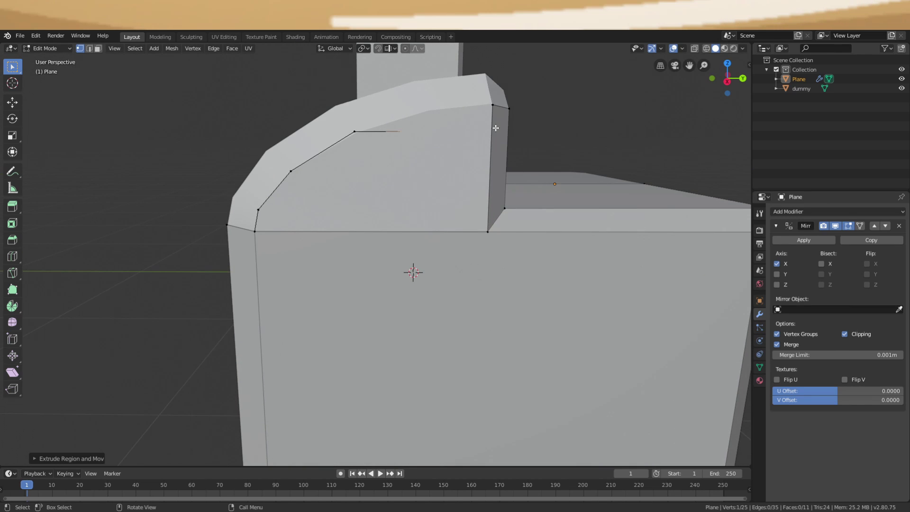
click(504, 106)
middle_drag(505, 106, 520, 163)
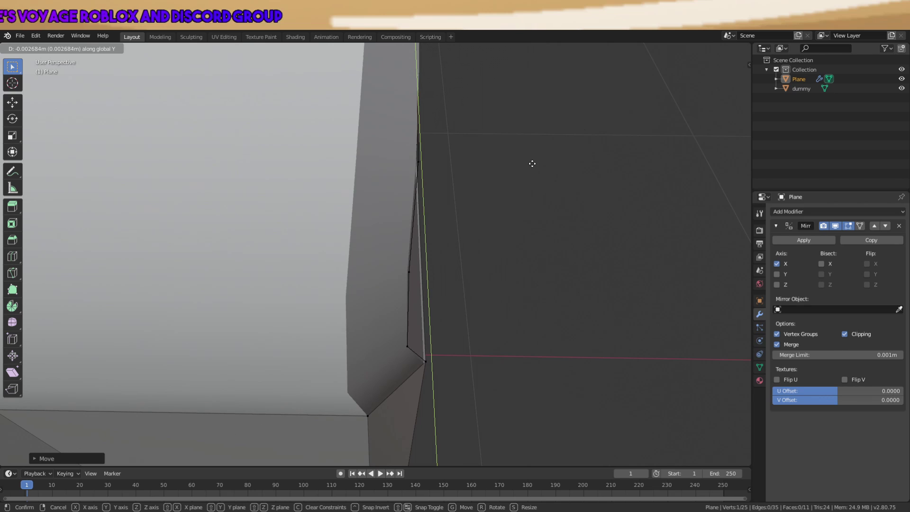
click(526, 166)
Fill the side below the arch with triangles fanning out from the lower corner of the step in the torso's top
middle_drag(527, 164, 369, 163)
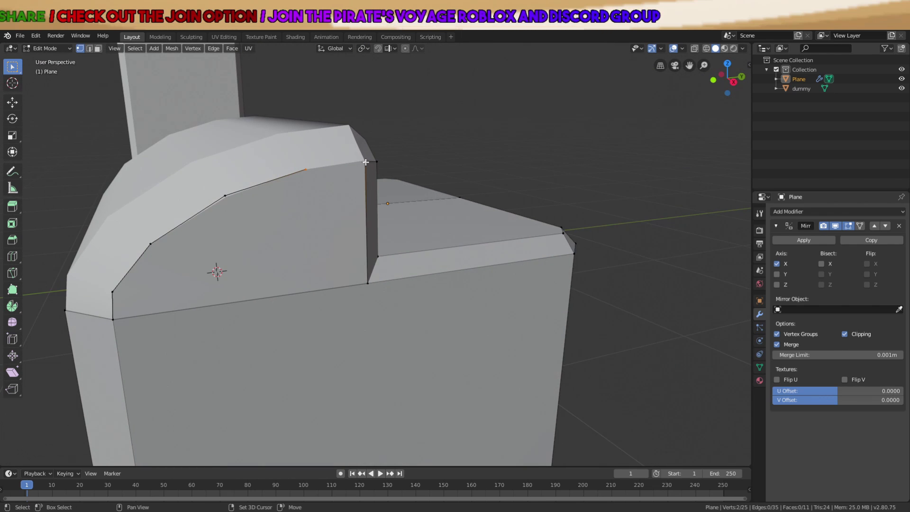
ctrl+click(369, 283)
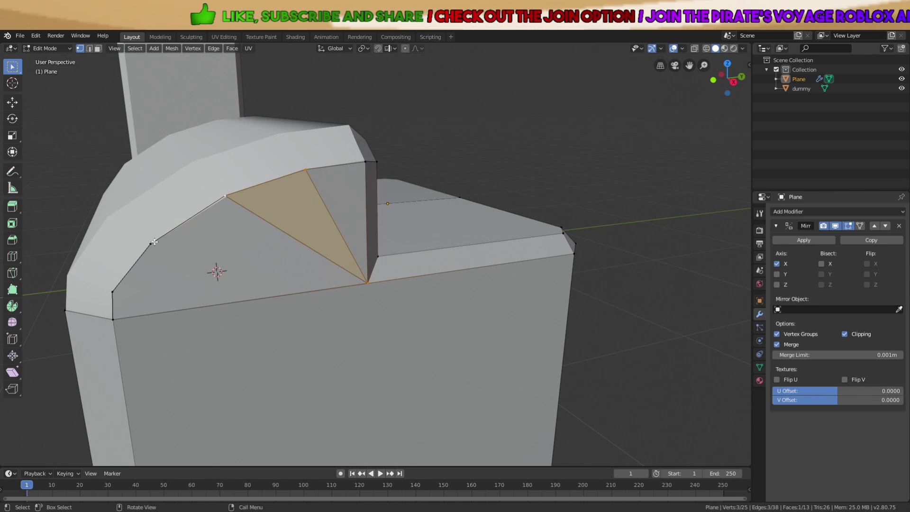
ctrl+click(371, 284)
key(f)
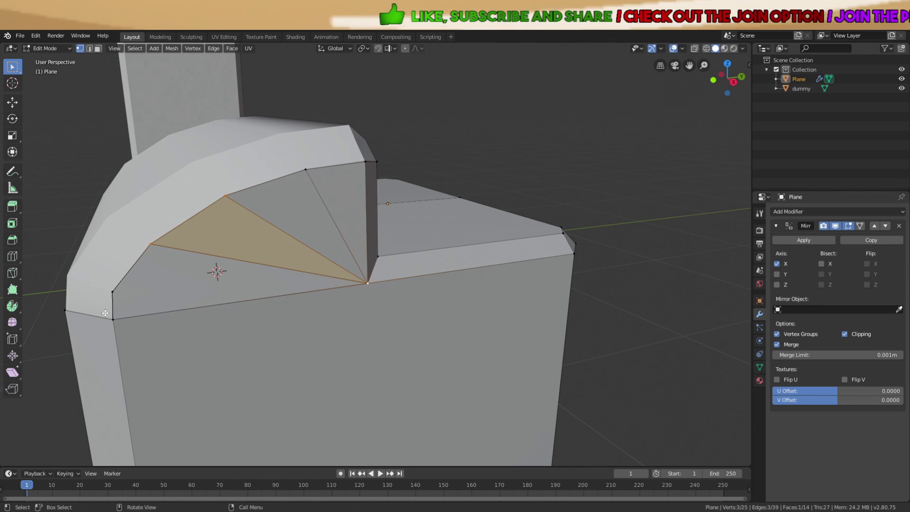
key(f)
key(a)
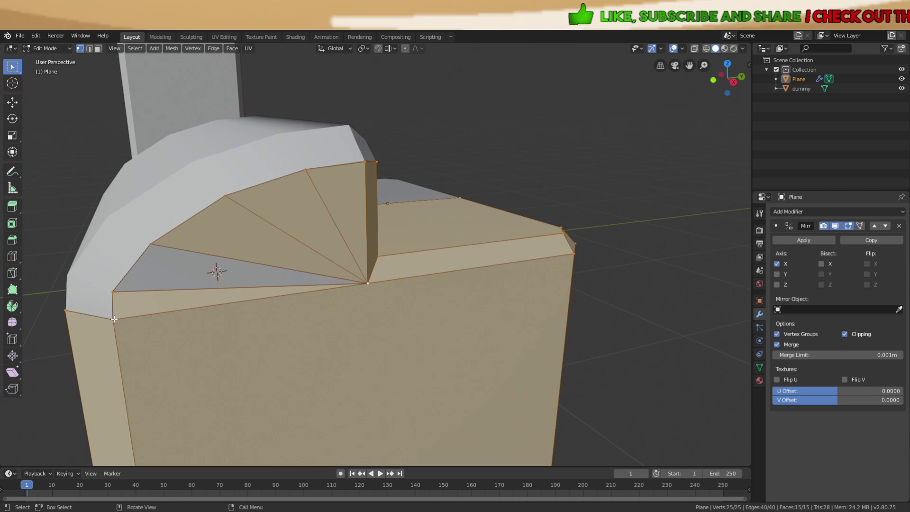
key(alt+a)
key(a)
key(Tab)
Shade the torso shell smooth in Object Mode
middle_drag(203, 272, 296, 277)
click(257, 322)
middle_drag(258, 323, 283, 308)
scroll(365, 274, down, 5)
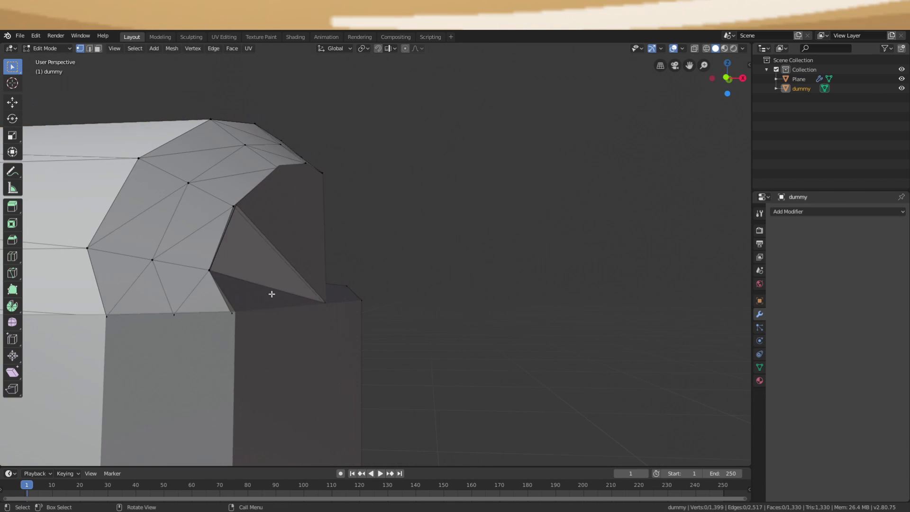
click(397, 278)
right_click(362, 294)
click(362, 293)
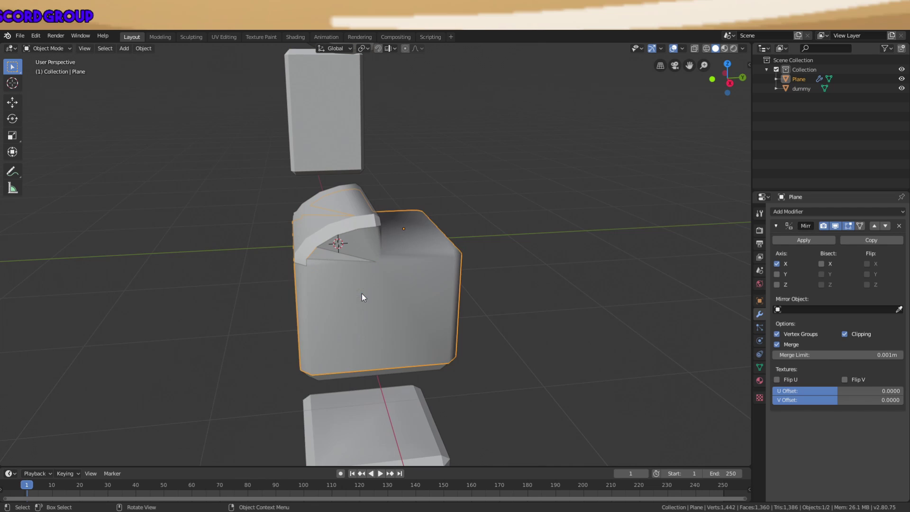
Fill the last open triangle at the arch's lower end and inspect the torso shell in Object Mode
scroll(314, 278, up, 4)
key(Tab)
click(209, 272)
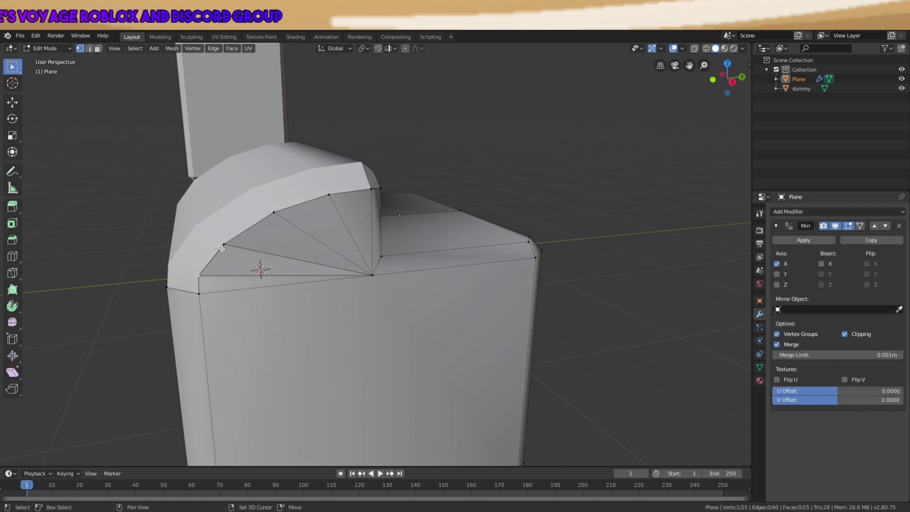
scroll(377, 278, down, 2)
key(Tab)
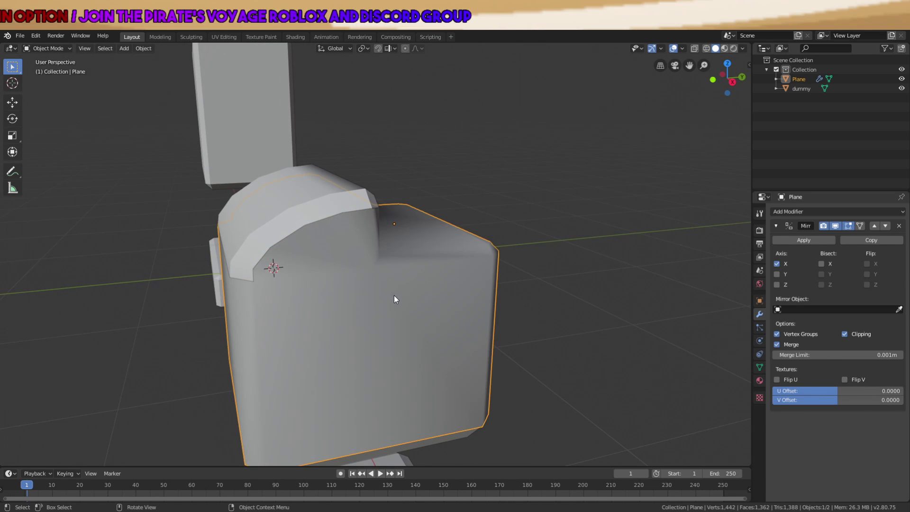
middle_drag(400, 296, 473, 286)
click(473, 286)
click(426, 280)
Extrude the inner top vertex of the corner strip up to the arch bevel's first point and shift it along X to fit
key(Tab)
scroll(319, 214, up, 4)
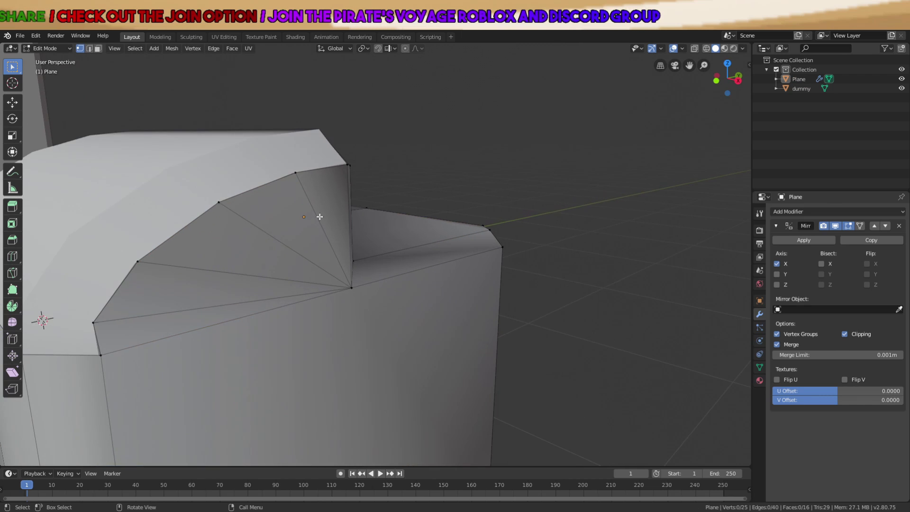
middle_drag(348, 297, 400, 272)
click(210, 372)
key(e)
click(332, 259)
key(g)
key(x)
click(333, 254)
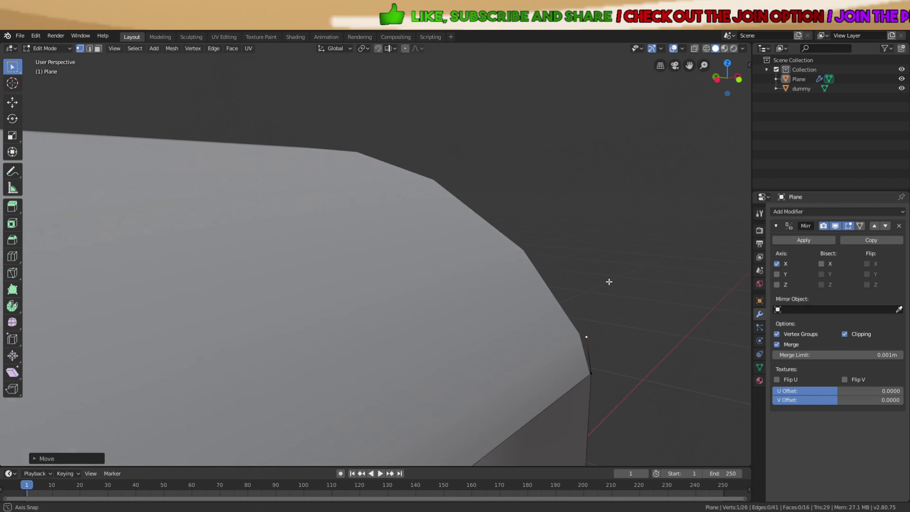
key(g)
click(605, 278)
Fill the small quad at the foot of the arch bevel and nudge its inner upper vertex onto the dummy's edge
middle_drag(601, 279, 482, 294)
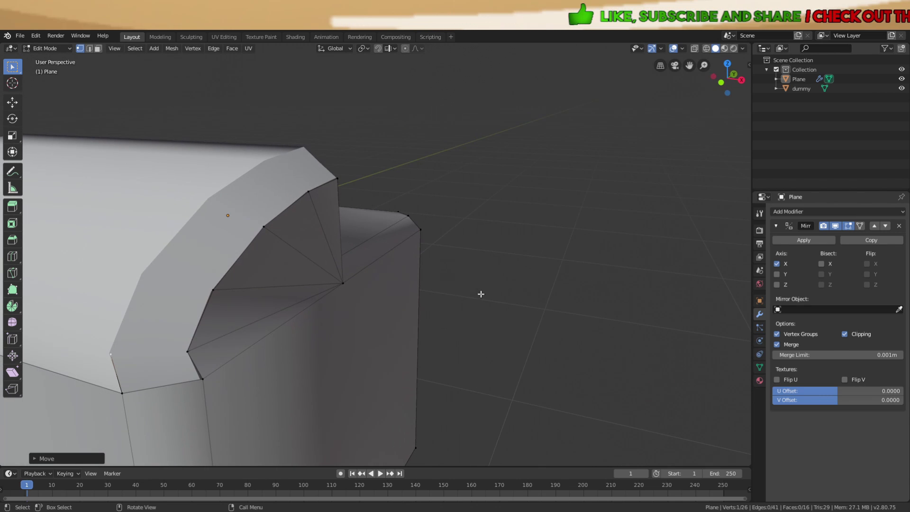
key(f)
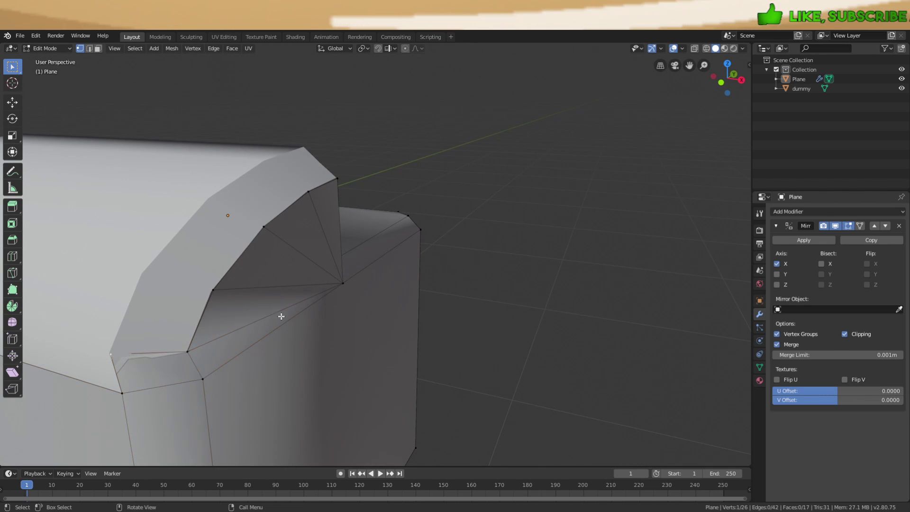
middle_drag(281, 316, 377, 280)
key(g)
click(327, 297)
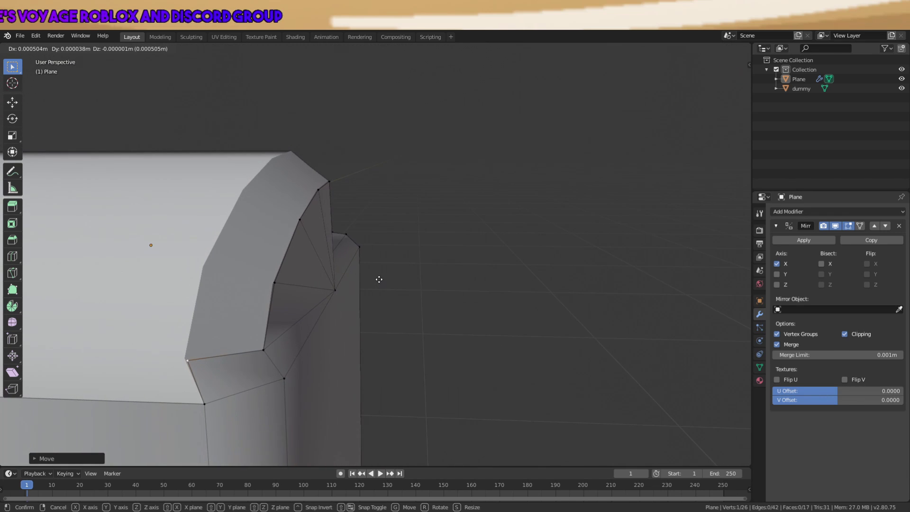
Extrude the inner bevel vertex up to the arch's next point, shift it along Y and fill the quad
click(382, 199)
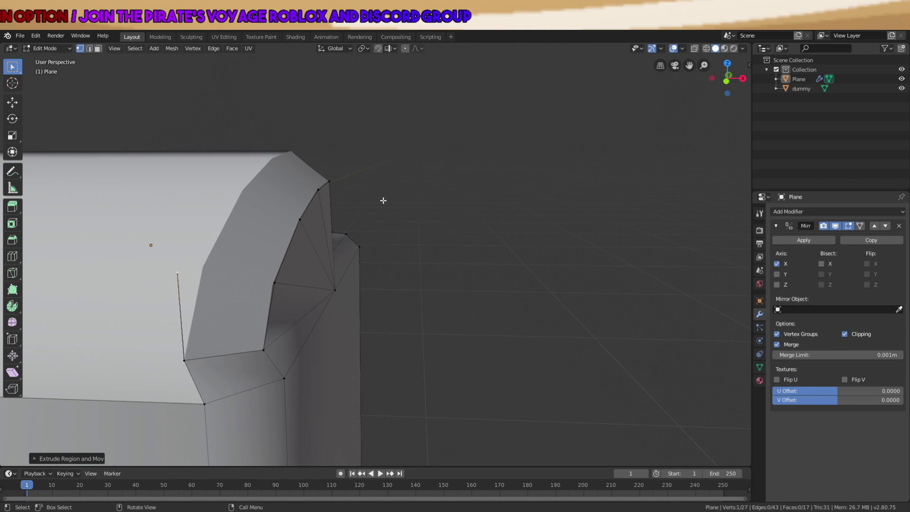
middle_drag(382, 199, 467, 326)
key(g)
key(y)
click(502, 276)
key(f)
Subdivide the newly filled bevel quad and adjust the outer vertex at its lower end slightly along Z
key(3)
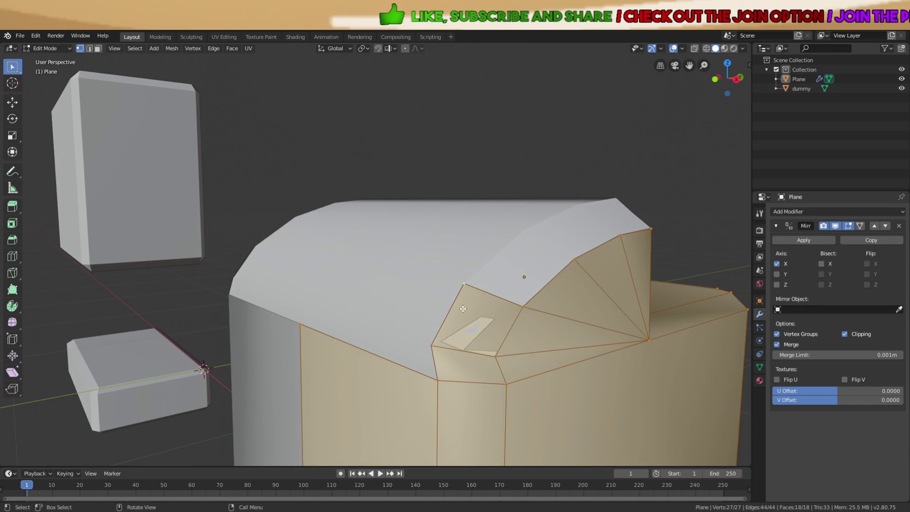
click(467, 326)
right_click(468, 325)
click(467, 325)
key(1)
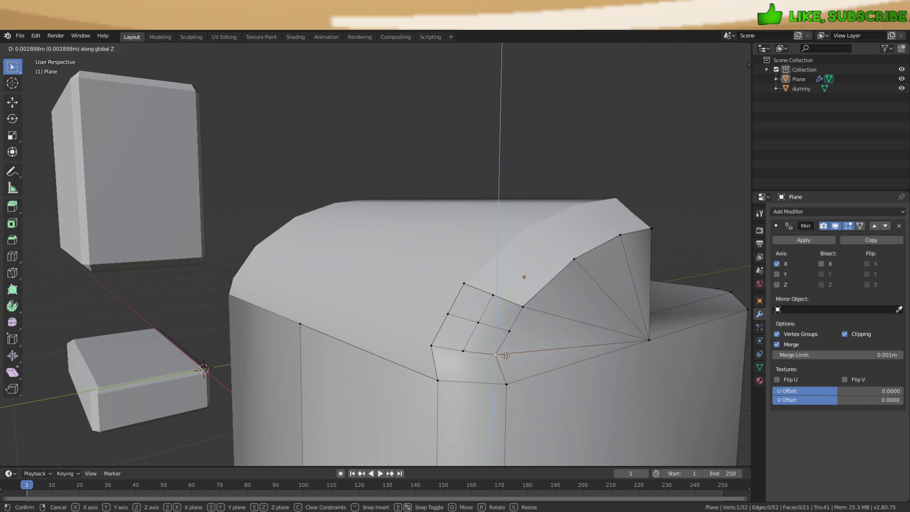
middle_drag(517, 353, 370, 380)
key(a)
key(alt+a)
key(a)
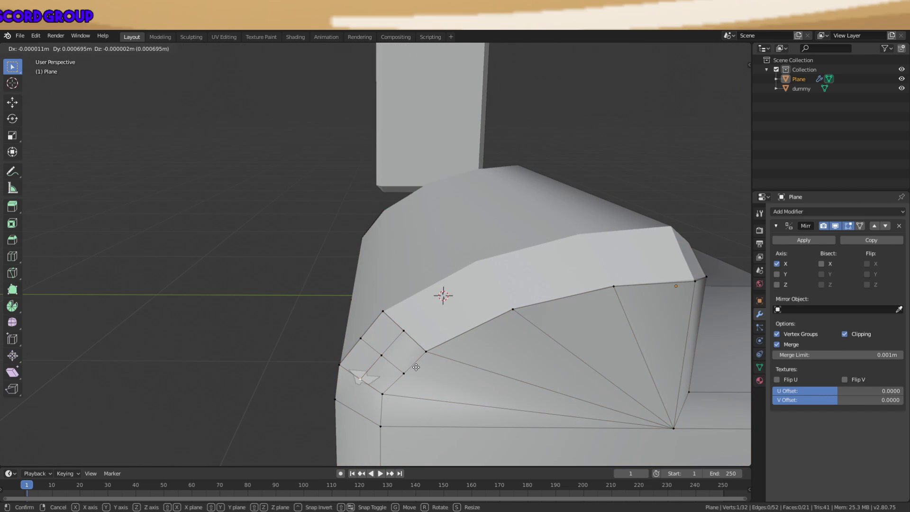
Extrude the bevel's inner vertex to the next arch point, align it along Z and X, and fill the quad above the subdivided face
right_click(401, 311)
click(401, 311)
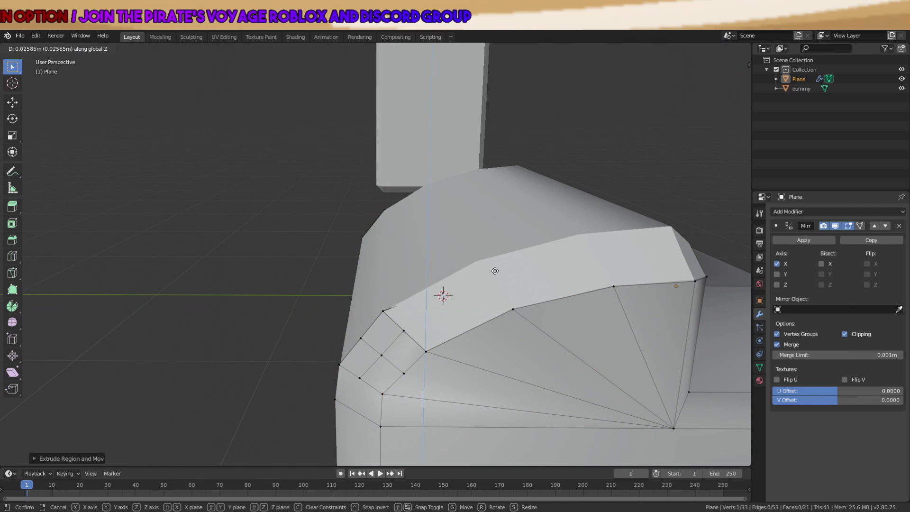
key(z)
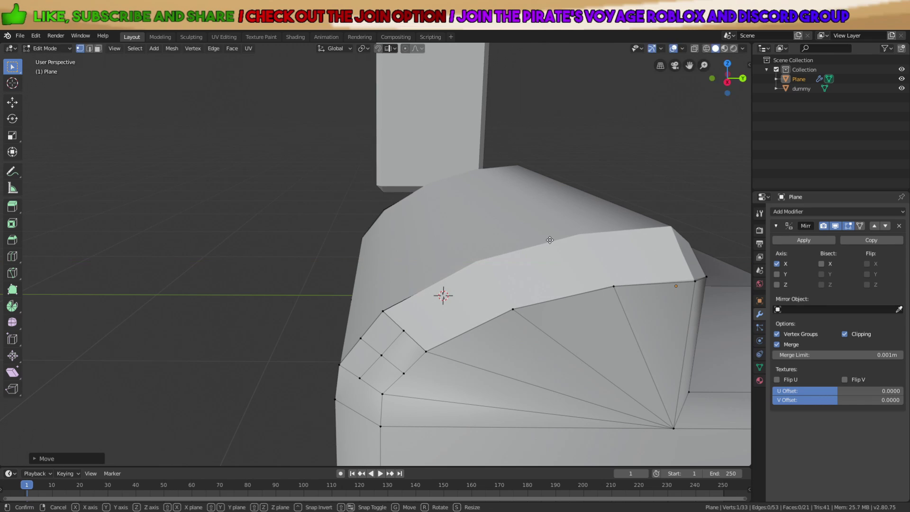
click(550, 239)
middle_drag(550, 238, 532, 245)
key(g)
key(x)
click(545, 250)
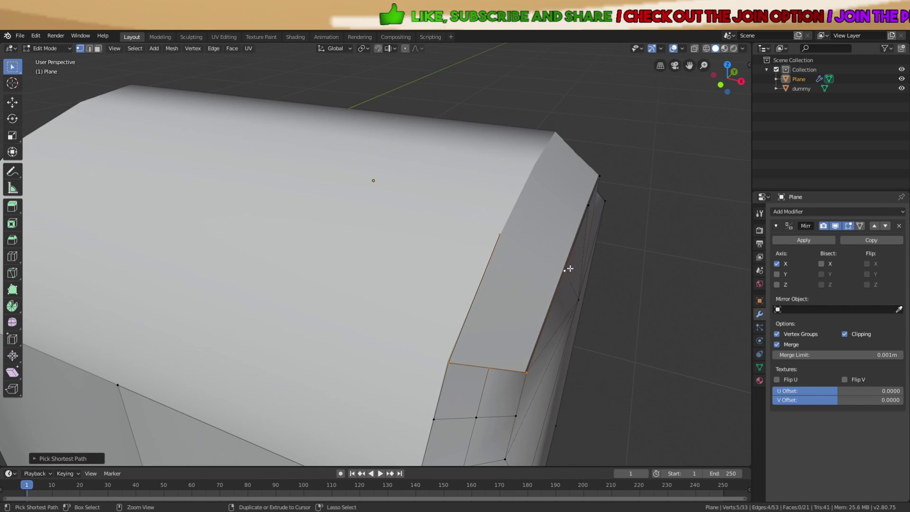
key(f)
Extrude the inner bevel vertex one more segment up the arch, align it along Z and fill the enclosed quad
middle_drag(569, 269, 441, 291)
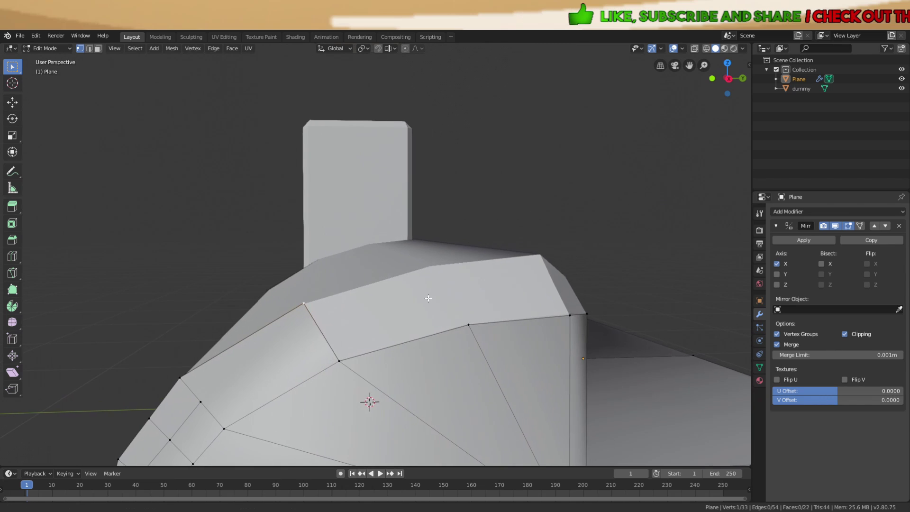
key(e)
key(x)
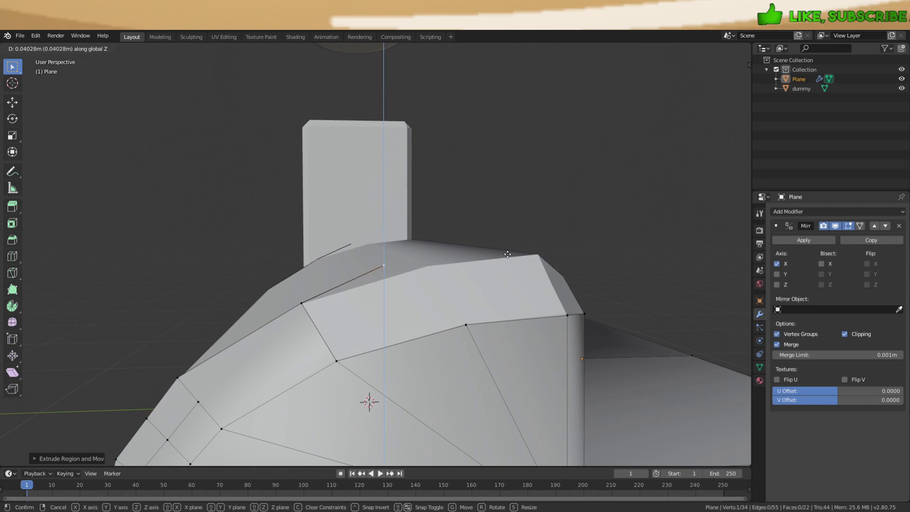
click(556, 252)
middle_drag(557, 252, 598, 353)
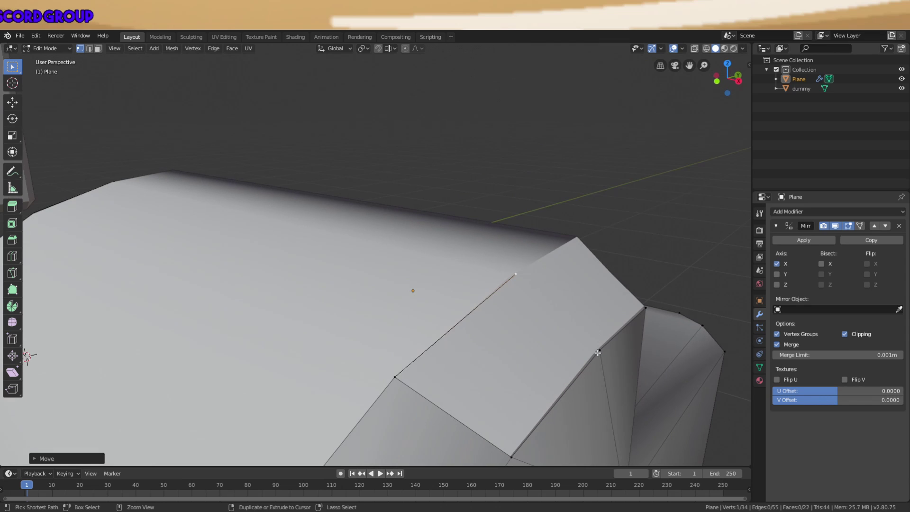
key(f)
Align the inner bevel vertex along X and extrude it along Y to the arch's upper end
middle_drag(573, 273, 455, 279)
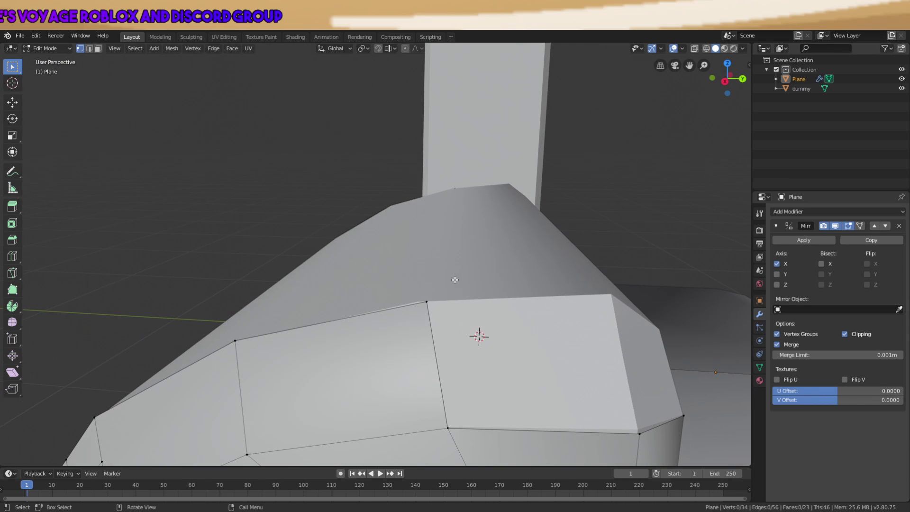
key(g)
key(x)
click(447, 298)
scroll(450, 296, down, 1)
key(e)
key(x)
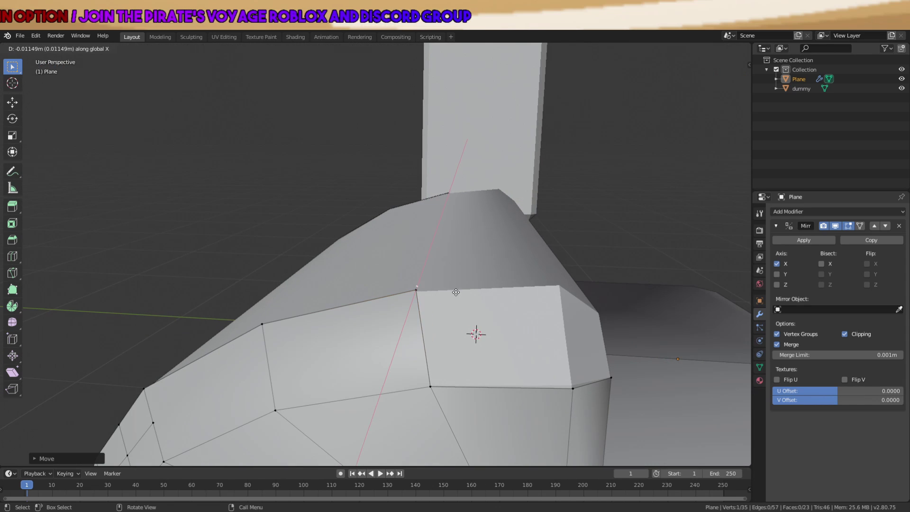
key(e)
key(y)
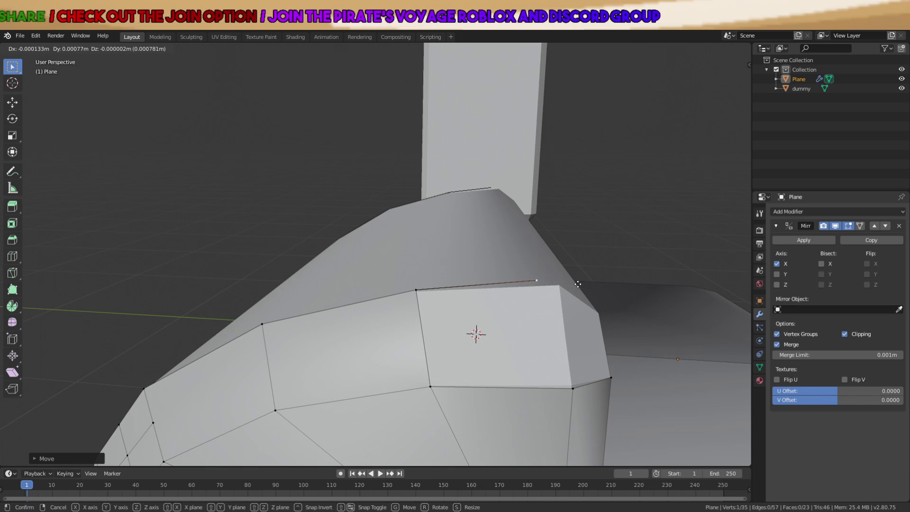
click(598, 286)
Shift the new end vertex along X onto the dummy's edge and fill the arch bevel's last quad
middle_drag(588, 284, 435, 273)
key(g)
key(x)
click(479, 283)
key(a)
key(a)
Adjust the outer corner vertex at the arch's upper end along Z to match the dummy
click(408, 346)
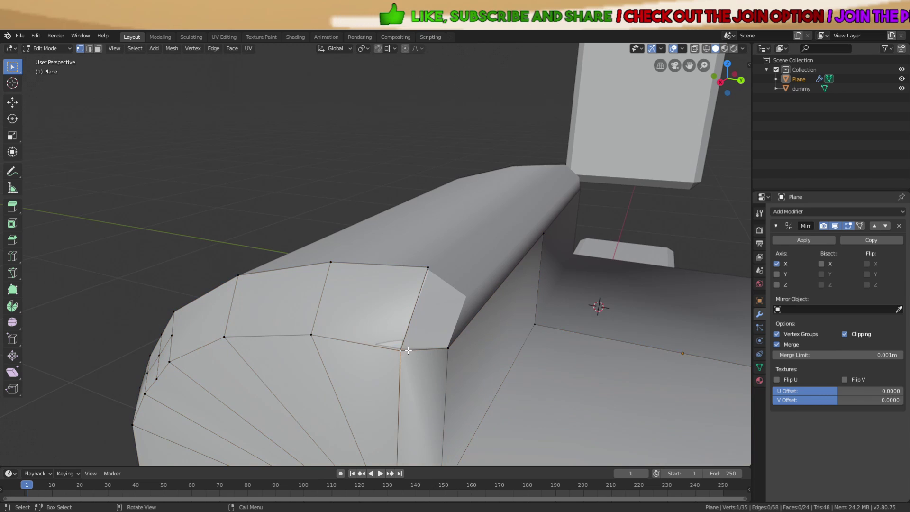
key(g)
key(z)
click(409, 341)
key(a)
key(a)
Extrude a vertex inward from the arch's upper bevel end and fill the bevel corner quad
middle_drag(469, 309, 418, 307)
click(387, 273)
key(e)
click(470, 285)
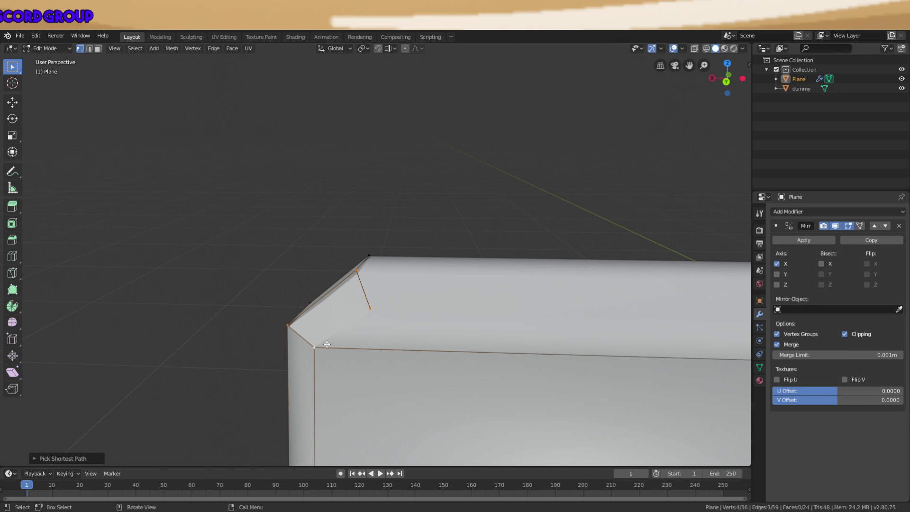
key(f)
click(373, 309)
Extrude the new bevel vertex along the arch's upper edge to the mirror centre and fill the enclosed quad
middle_drag(374, 308, 407, 298)
key(e)
click(568, 295)
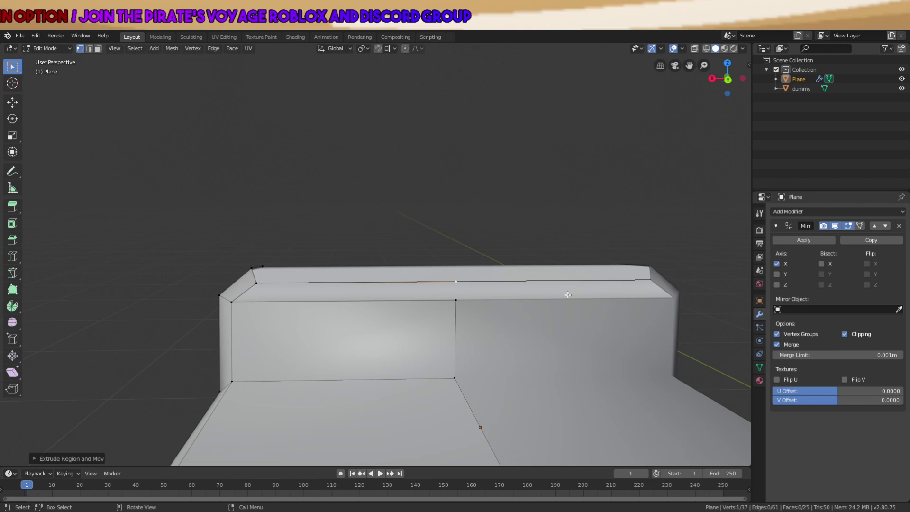
middle_drag(472, 295, 392, 287)
key(a)
Align the lower and upper centre vertices of the arch's upper bevel along Y with the dummy's surface
middle_drag(322, 310, 347, 357)
key(g)
key(z)
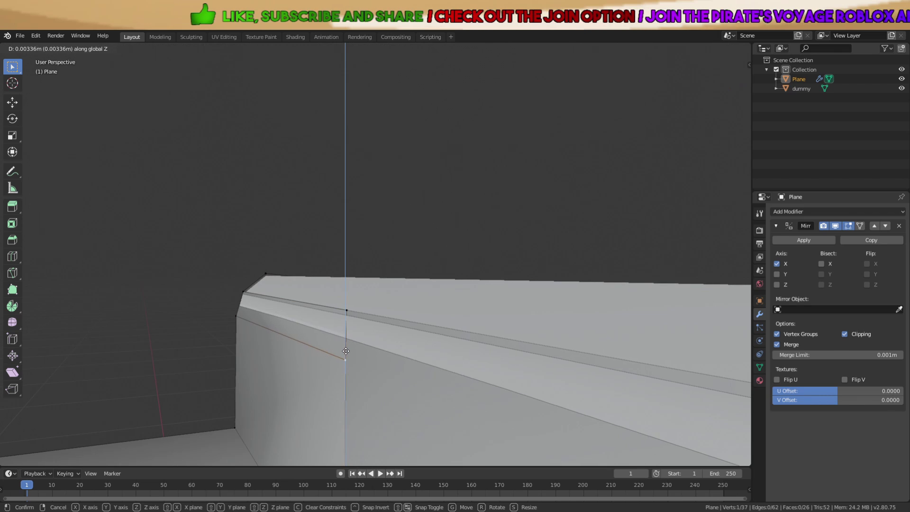
key(x)
key(y)
click(342, 346)
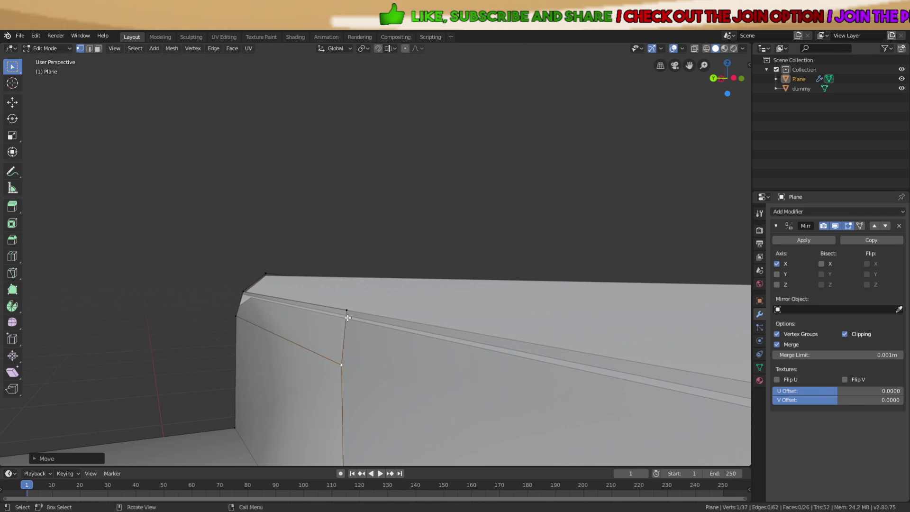
click(347, 313)
key(g)
key(y)
click(345, 313)
Shift the corner vertex at the arch's upper bevel end along Y to match the dummy
click(201, 305)
middle_drag(202, 305, 397, 314)
click(333, 315)
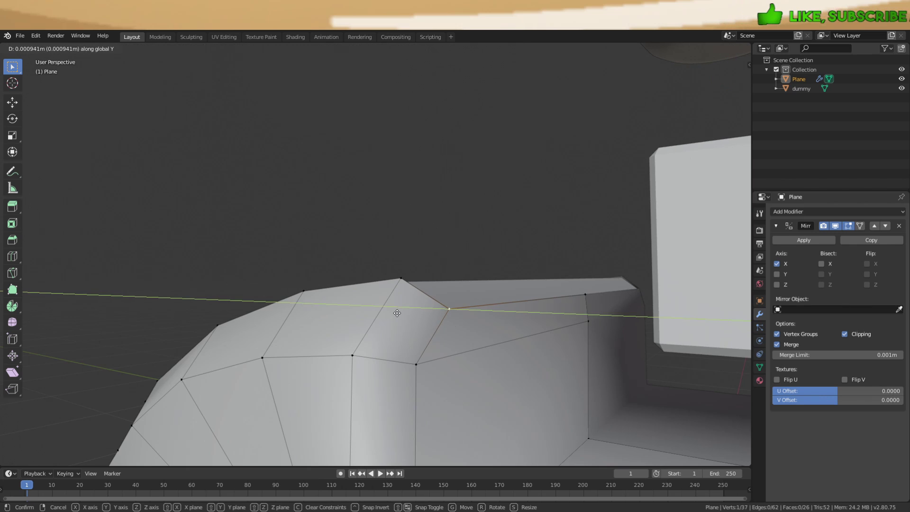
click(397, 313)
key(a)
middle_drag(467, 301, 427, 319)
click(360, 308)
middle_drag(360, 307, 433, 308)
Extrude the arch's inner vertex path along X to the mirror centre to cover the curved surface
ctrl+middle_drag(302, 255, 290, 294)
ctrl+right_click(338, 278)
ctrl+middle_drag(507, 274, 392, 338)
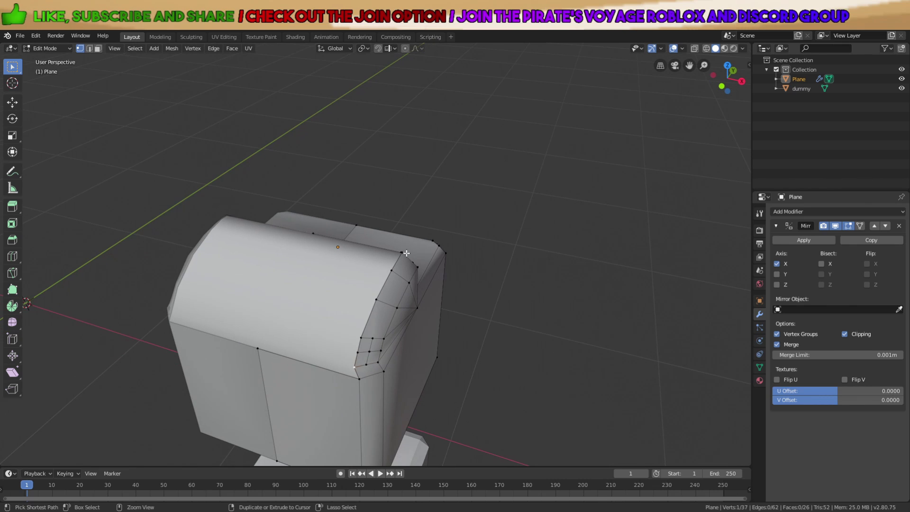
middle_drag(407, 256, 449, 262)
ctrl+click(401, 270)
key(e)
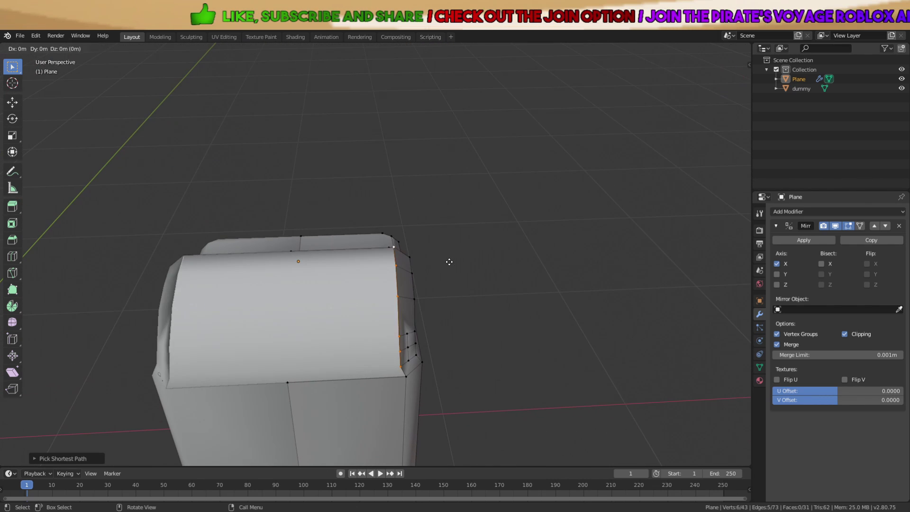
key(x)
click(330, 266)
middle_drag(330, 266, 330, 297)
key(alt+a)
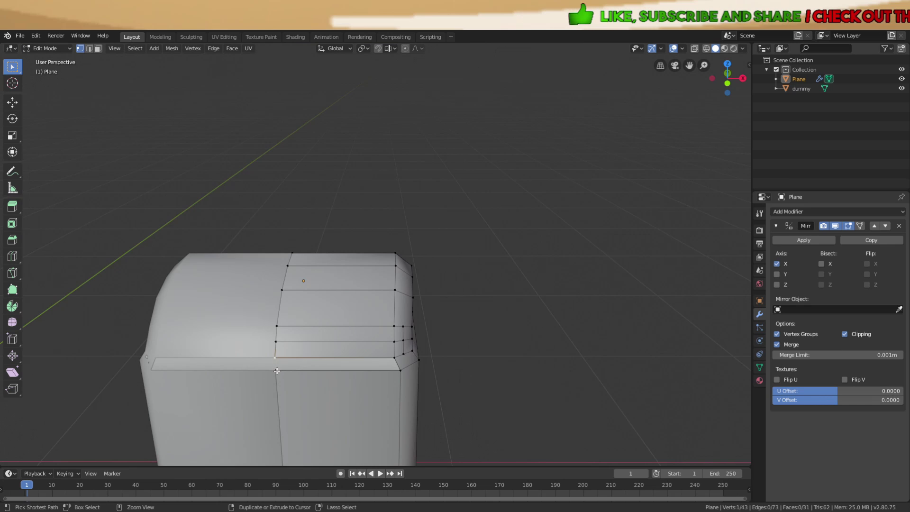
Examine the mirrored shell's fit over the dummy from several sides in Object Mode
key(Tab)
middle_drag(306, 349, 410, 353)
key(Tab)
key(Tab)
scroll(410, 351, down, 6)
click(410, 351)
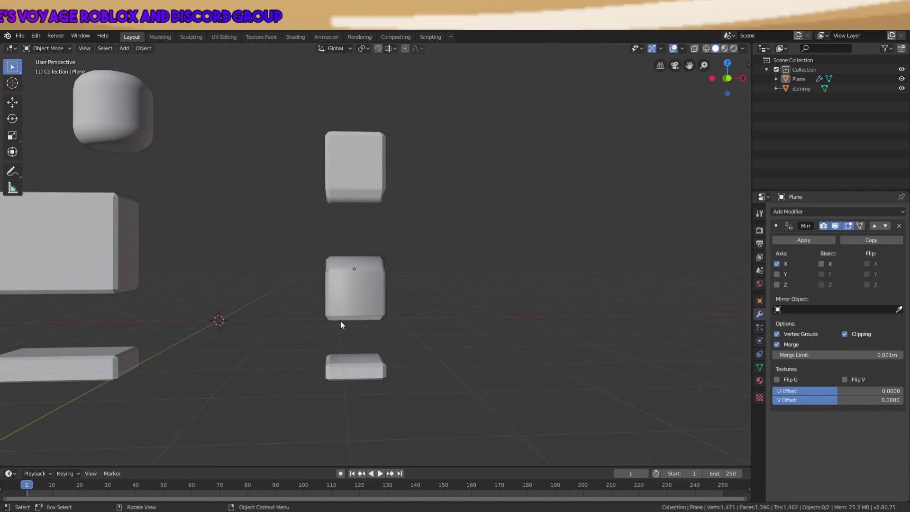
scroll(341, 321, up, 6)
middle_drag(341, 320, 369, 322)
key(Tab)
key(Tab)
scroll(369, 321, down, 3)
click(369, 322)
key(s)
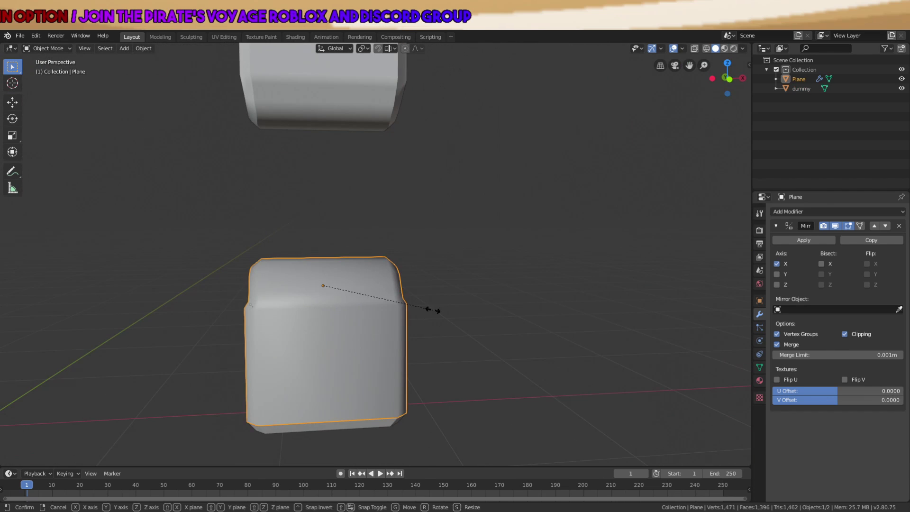
click(434, 309)
click(413, 317)
middle_drag(414, 321, 362, 344)
click(362, 344)
scroll(269, 317, down, 5)
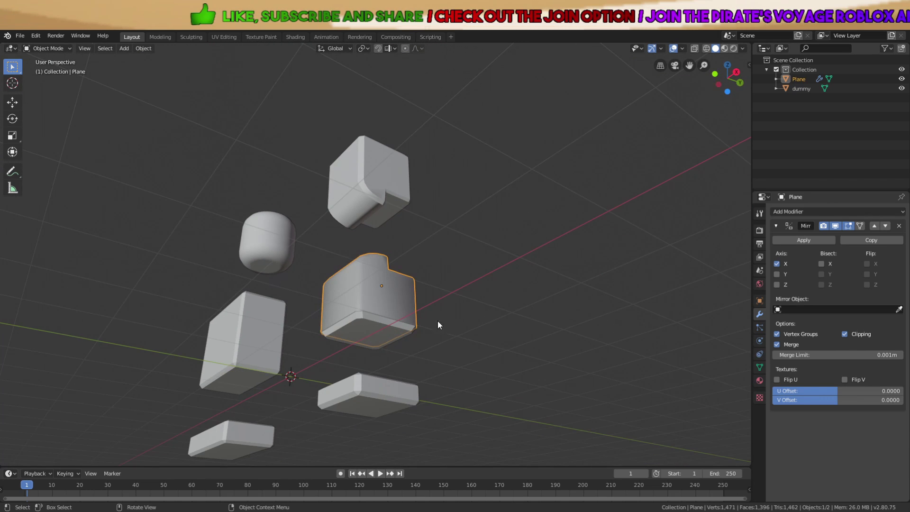
Raise the shell's open bottom edge loop above the dummy's lower part and extrude a short strip from it
middle_drag(419, 337, 372, 340)
key(Tab)
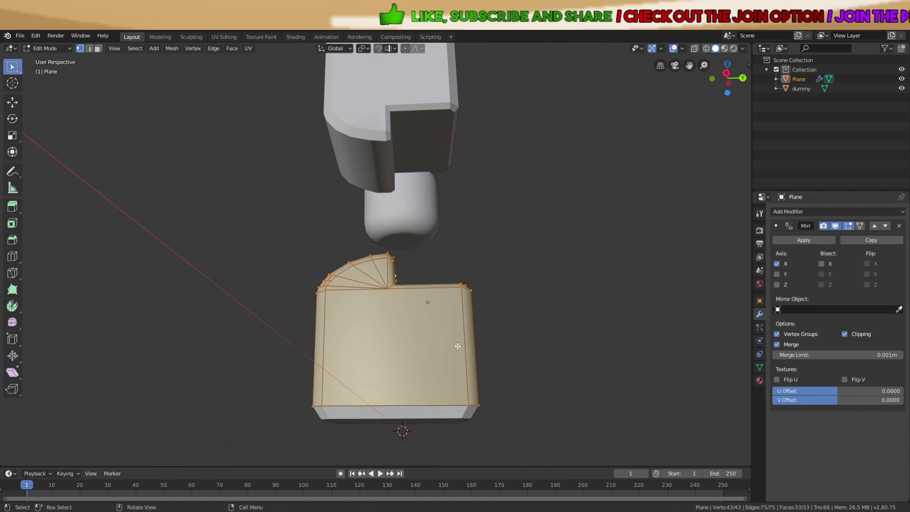
middle_drag(511, 346, 334, 330)
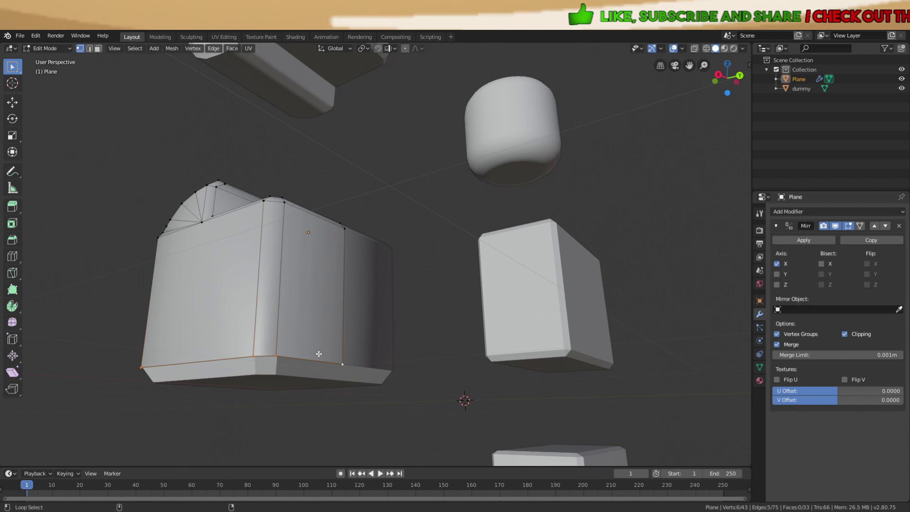
key(e)
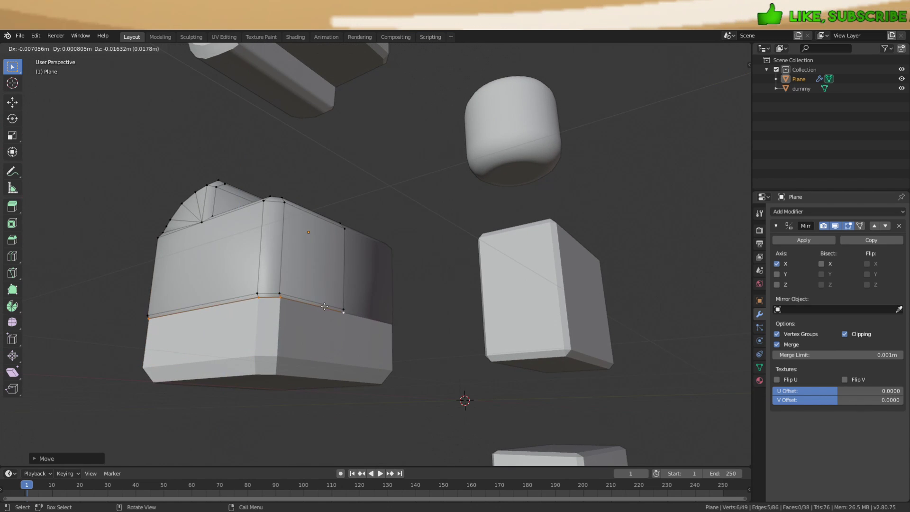
click(327, 306)
Move the strip's outer loop along Y and scale it outward to form a ledge around the shell
middle_drag(328, 307, 526, 275)
click(444, 272)
key(g)
key(y)
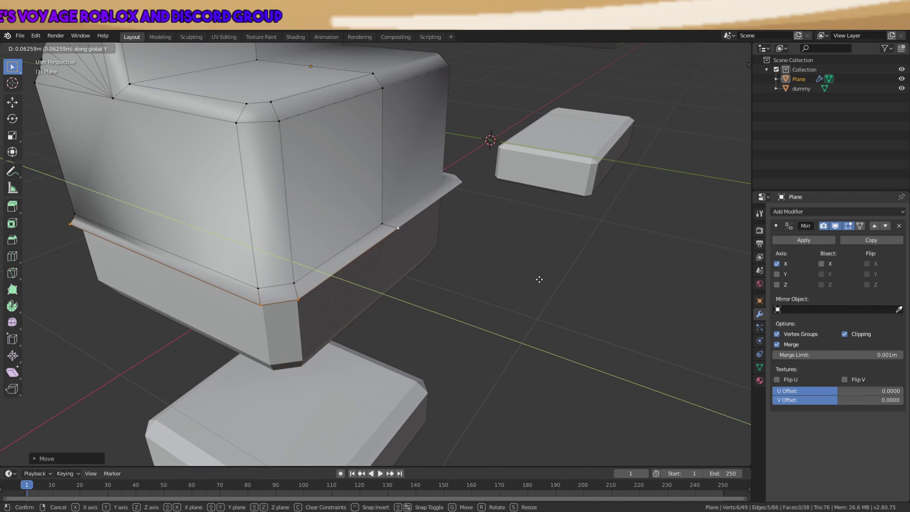
key(s)
click(597, 297)
Extrude the ledge's outer loop straight down along Z to give the rim its height
middle_drag(597, 298, 460, 247)
key(g)
key(z)
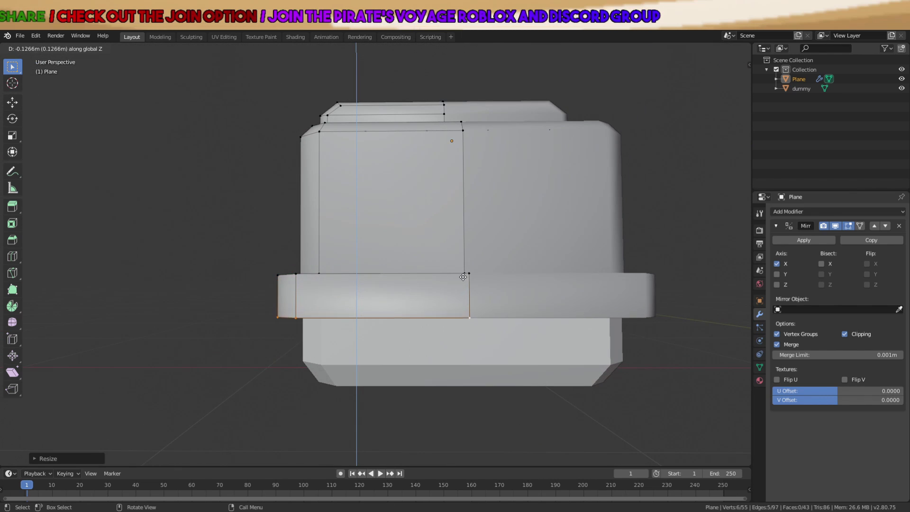
click(463, 283)
Extrude the rim's lower loop, scale it inward and shift it along X to close the underside against the dummy
middle_drag(463, 281, 486, 237)
key(g)
key(z)
click(469, 260)
key(s)
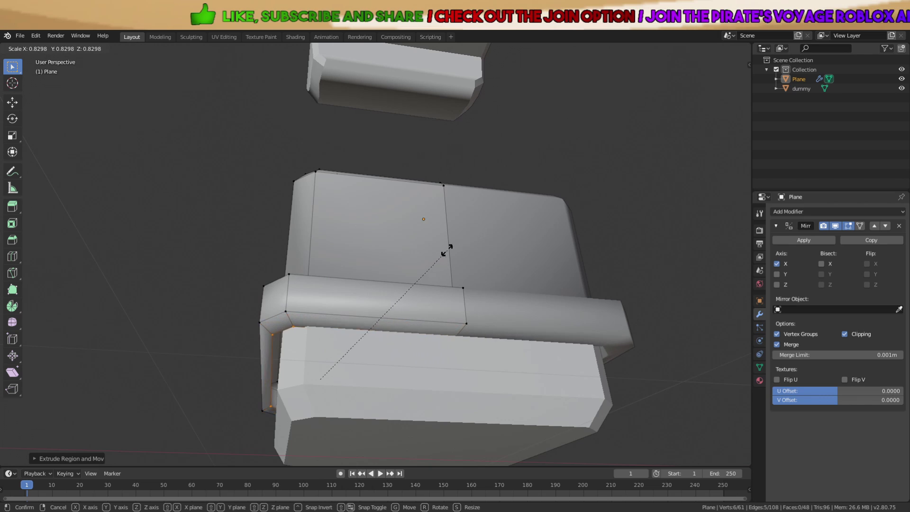
click(438, 252)
key(g)
key(x)
click(443, 254)
Apply the shell's Mirror modifier and add an Edge Split modifier to it
key(a)
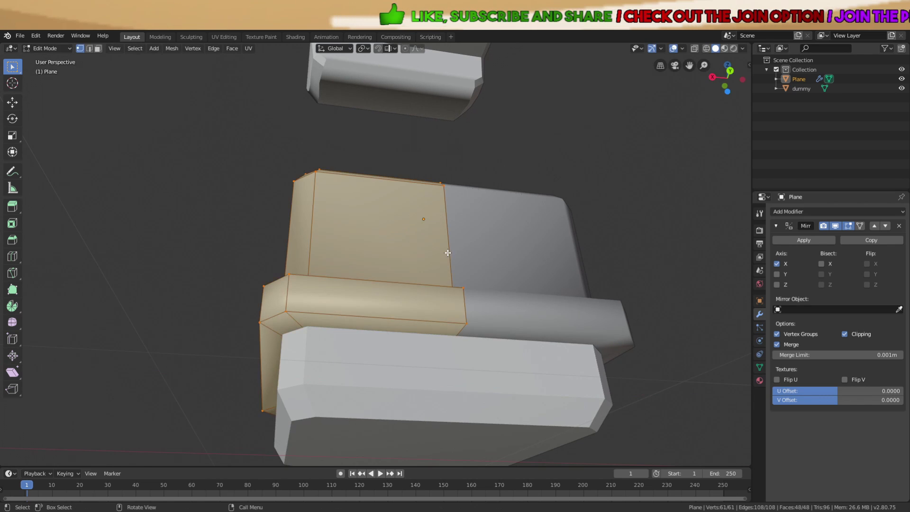
key(Tab)
scroll(447, 254, down, 3)
middle_drag(447, 256, 513, 276)
key(alt+a)
click(322, 237)
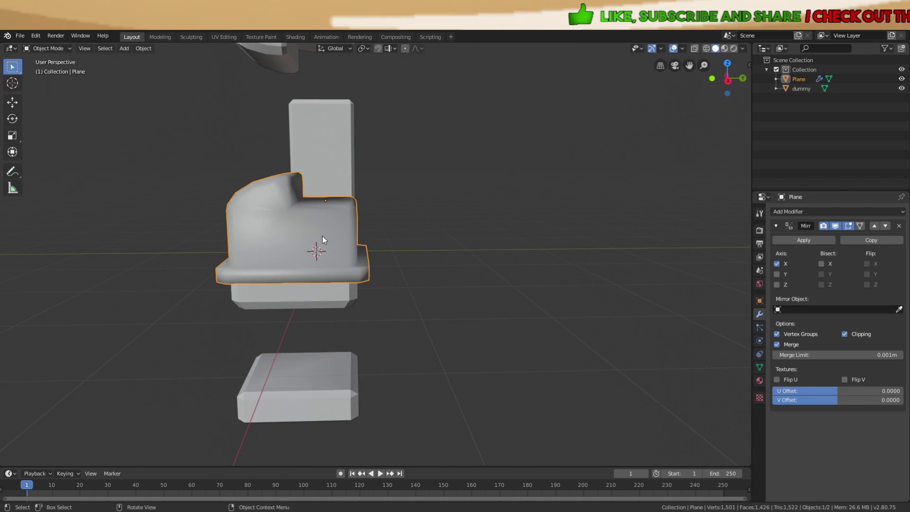
key(alt+a)
click(781, 240)
click(786, 211)
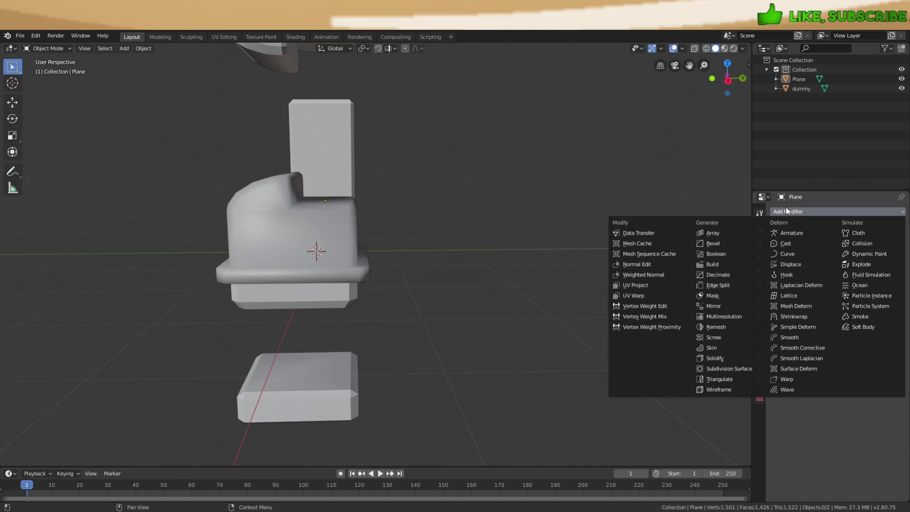
click(721, 284)
Set the shell to smooth shading
middle_drag(722, 282, 542, 262)
click(350, 266)
right_click(350, 265)
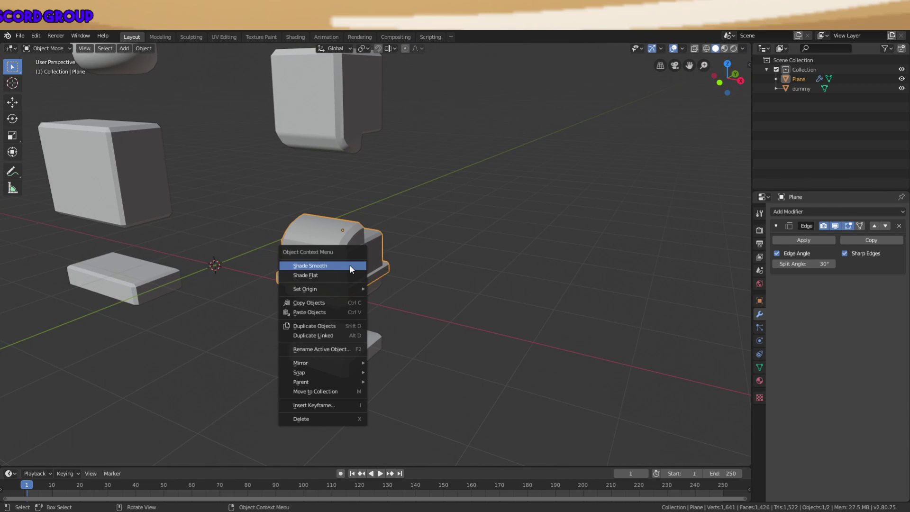
click(349, 265)
Delete the dummy object and apply the shell's Edge Split modifier
click(352, 364)
key(Delete)
click(360, 291)
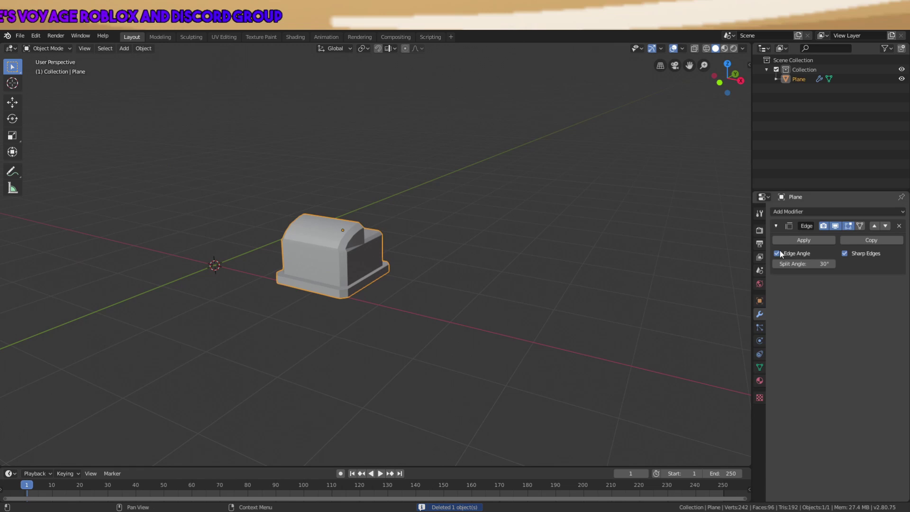
click(798, 239)
Export the finished shell as a Wavefront OBJ file
middle_drag(427, 284, 374, 268)
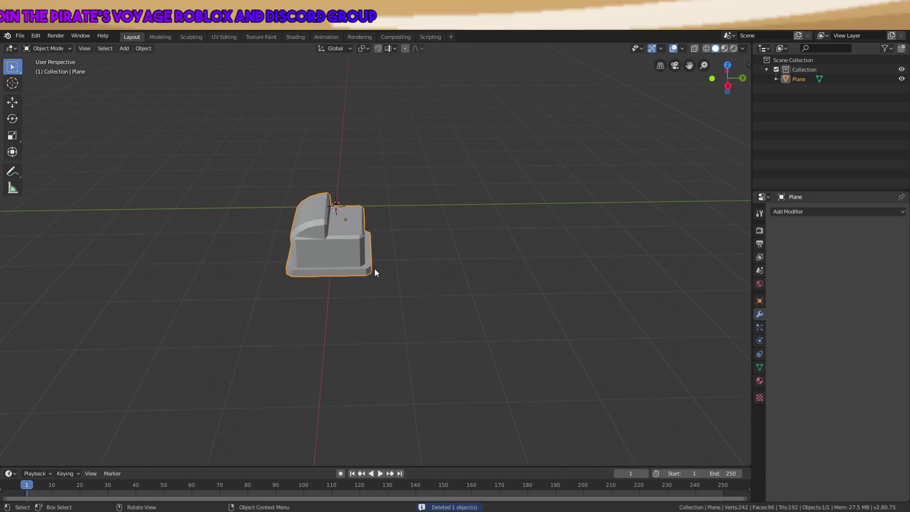
click(21, 36)
mouse_move(49, 177)
click(138, 240)
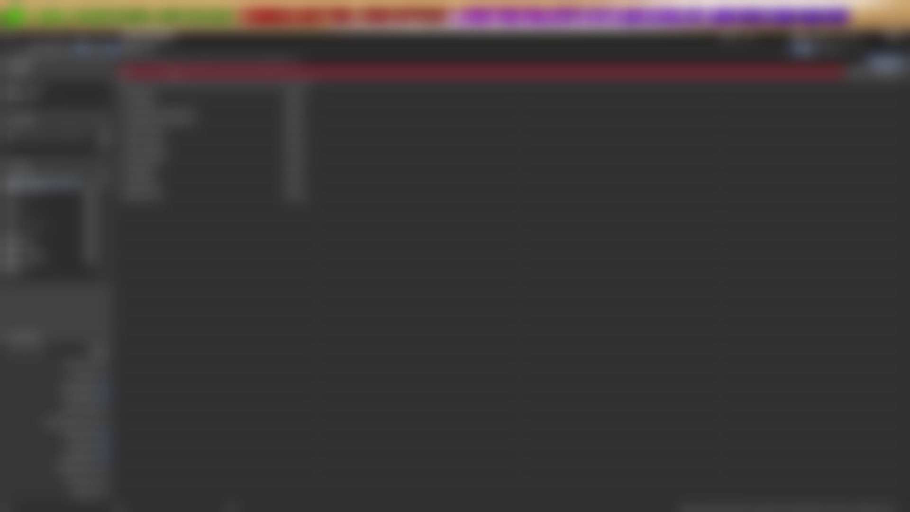
click(175, 73)
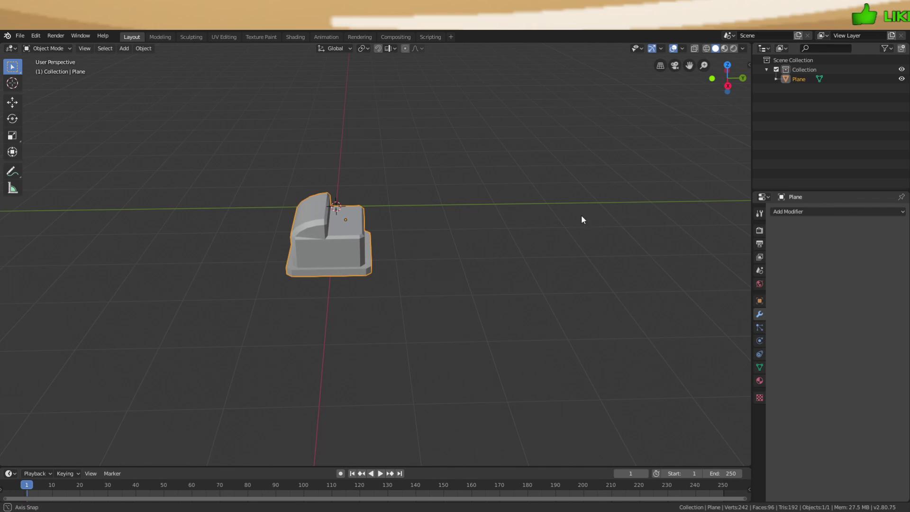
middle_drag(582, 217, 507, 359)
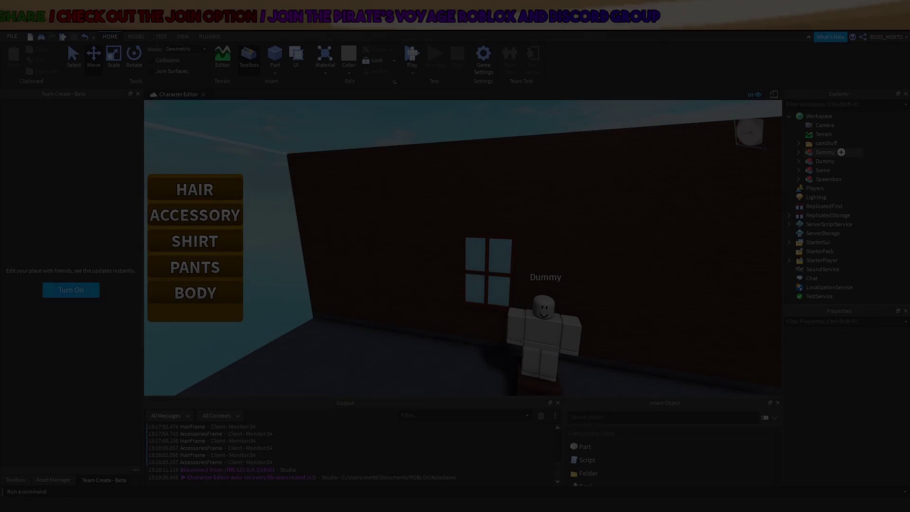
Switch to Roblox Studio and add a MeshPart named Tanktop with the imported tank top mesh to the Workspace
right_drag(592, 286, 588, 289)
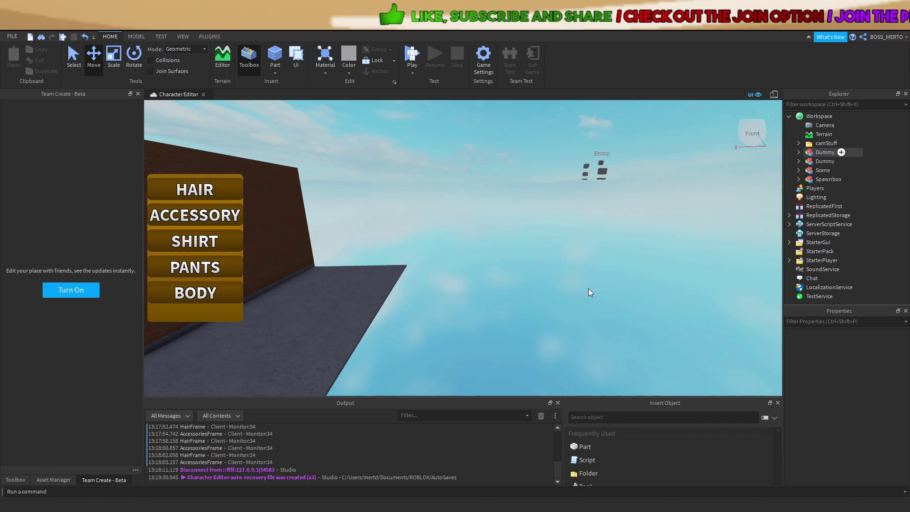
click(820, 116)
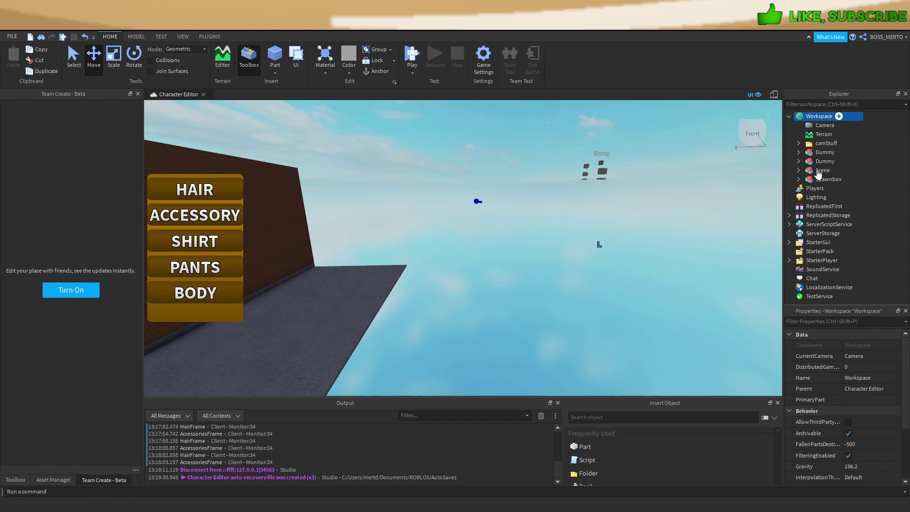
key(ctrl+v)
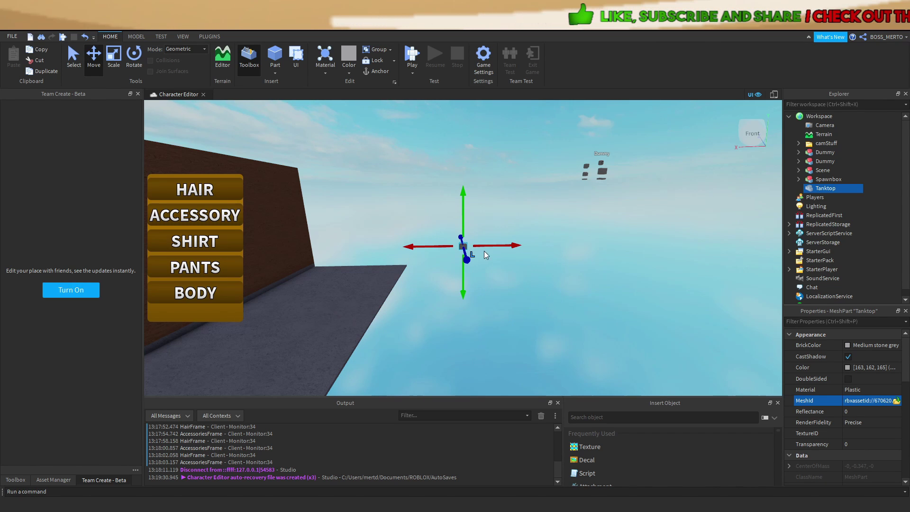
Set the Tanktop mesh's BrickColor to Institutional white and its Material to SmoothPlastic
key(w)
right_drag(484, 251, 496, 246)
key(w)
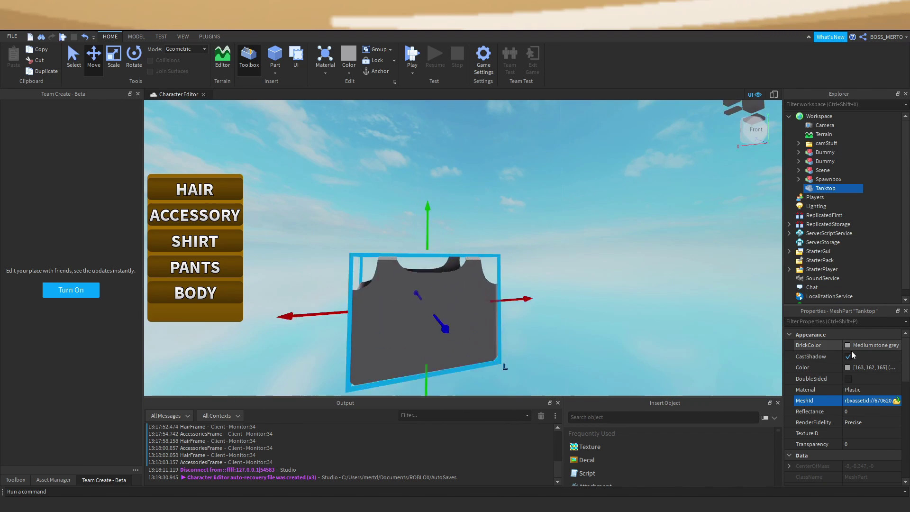
click(848, 346)
click(890, 491)
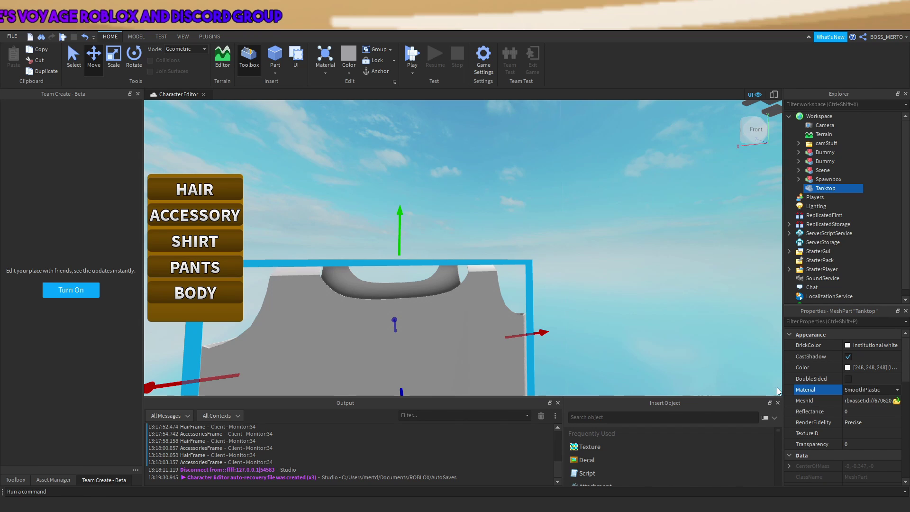
click(634, 264)
right_drag(634, 264, 618, 274)
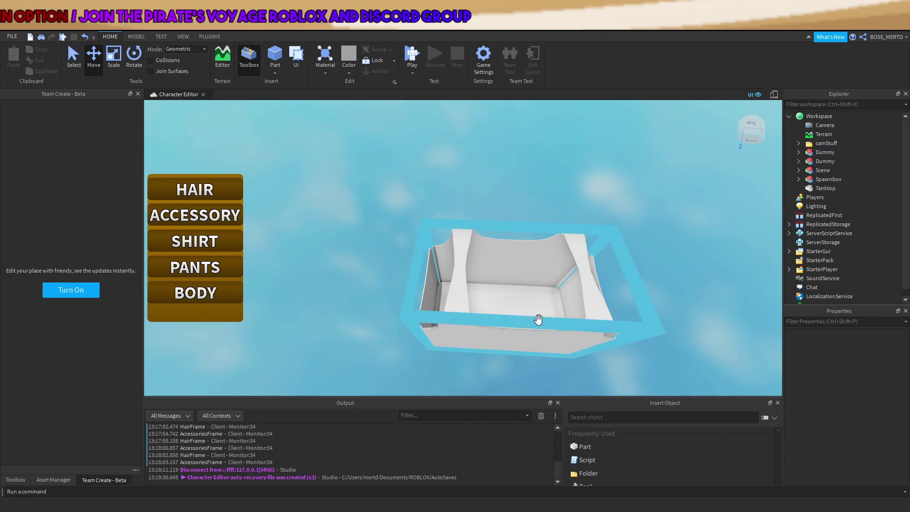
right_drag(455, 281, 456, 284)
scroll(456, 281, down, 5)
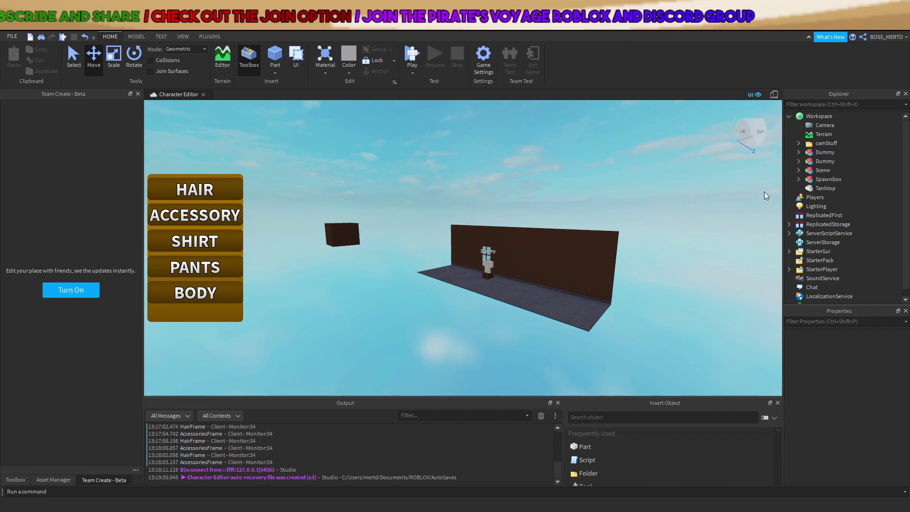
Duplicate the Tanktop MeshPart and choose another mesh file for the copy's MeshId
click(813, 118)
click(823, 189)
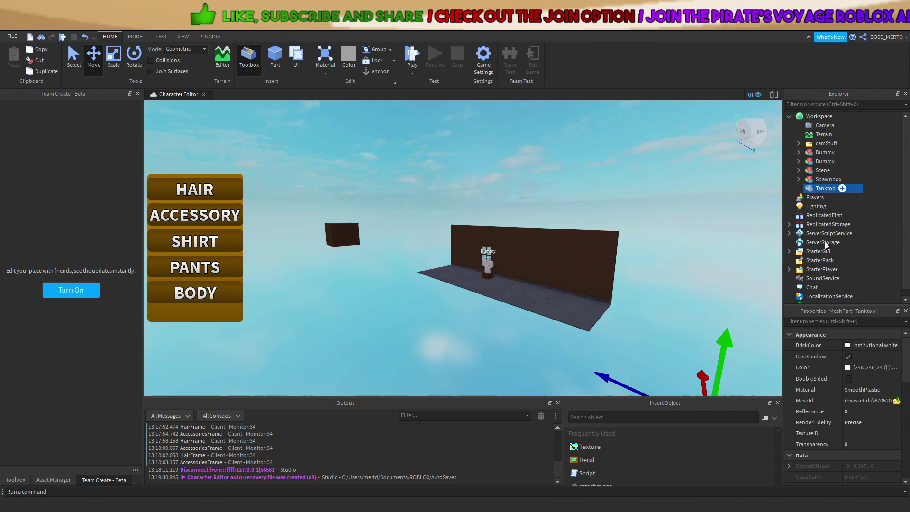
key(ctrl+d)
click(895, 402)
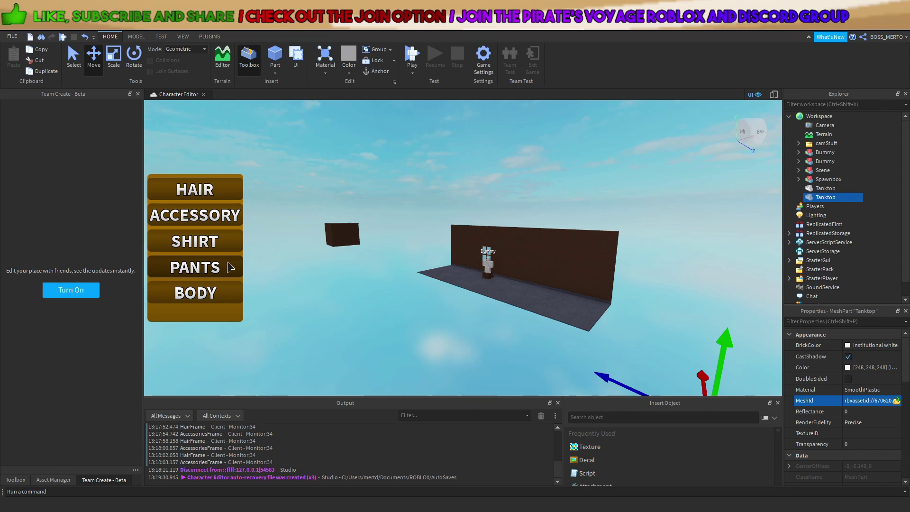
Set the duplicated shirt torso mesh's BrickColor to Bright red
key(f)
scroll(462, 259, up, 5)
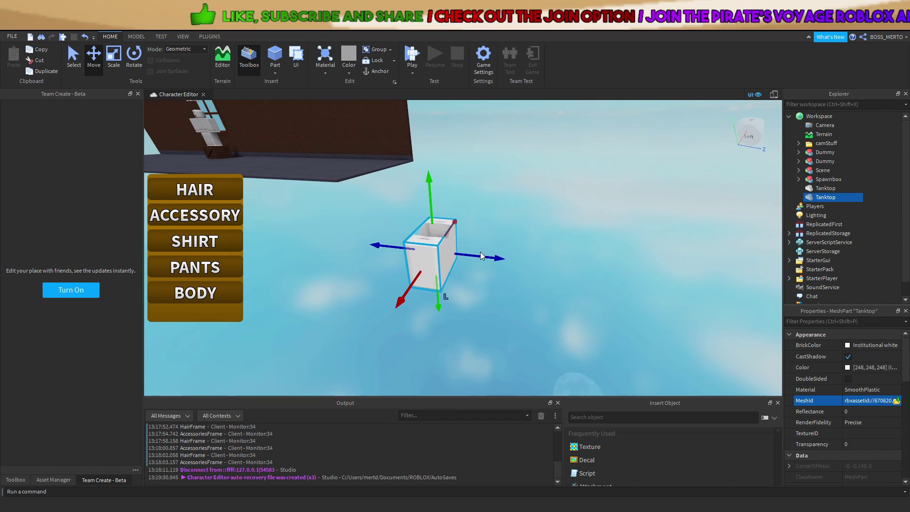
right_drag(480, 252, 635, 277)
scroll(532, 235, up, 4)
click(848, 345)
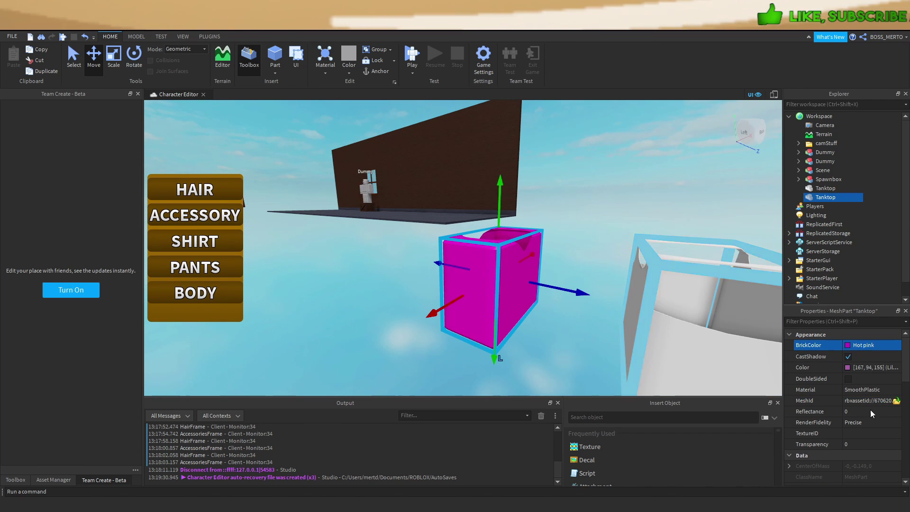
click(885, 424)
click(596, 349)
Rename the red shirt torso MeshPart as ShirtUpperTorso
right_drag(595, 349, 578, 332)
click(583, 332)
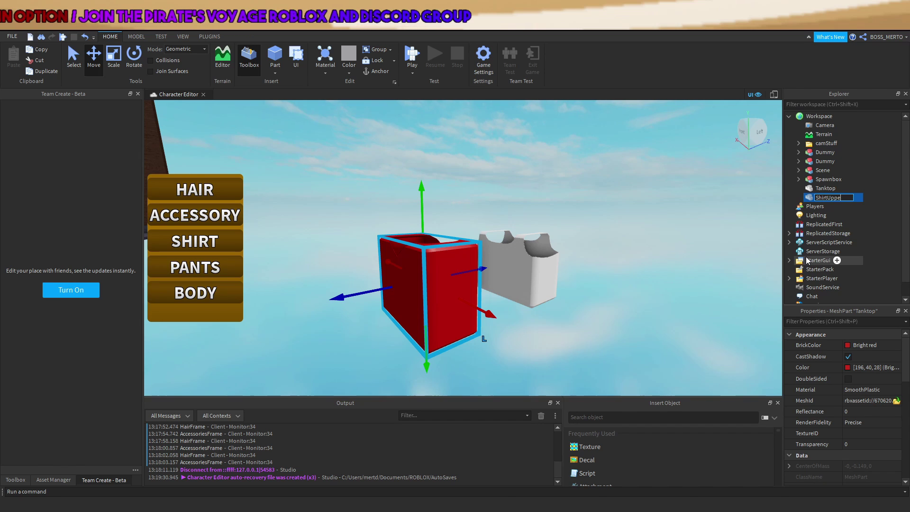
text(rTorso)
key(Return)
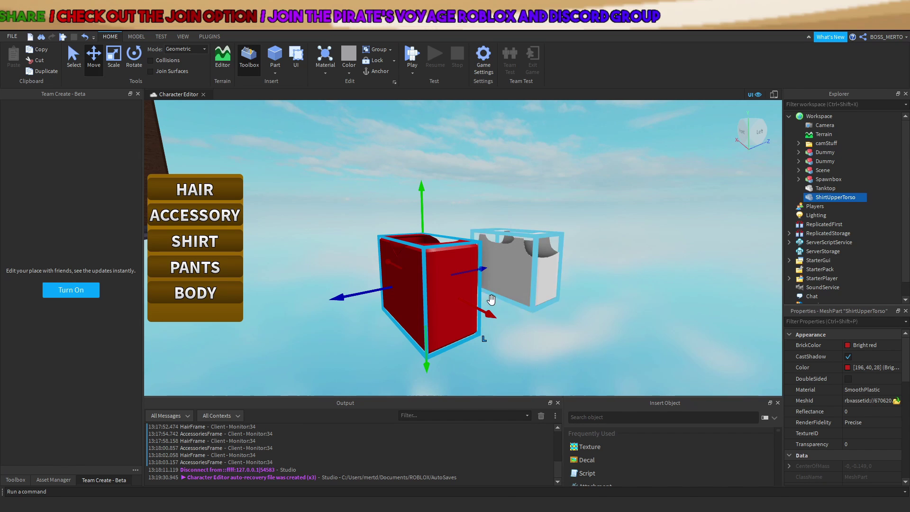
Duplicate ShirtUpperTorso, move the copy to the side away from the tank top, and load the sleeve mesh file into its MeshId
key(ctrl+d)
key(f)
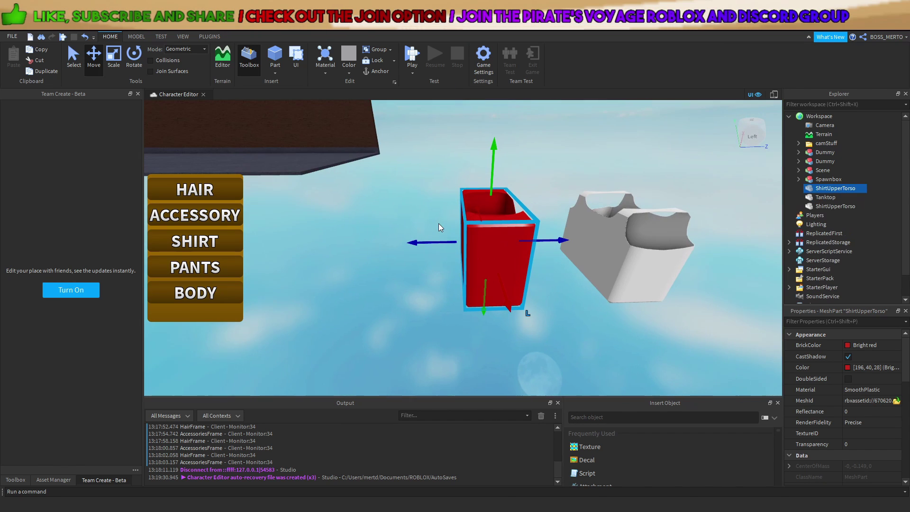
drag(433, 242, 278, 243)
key(ctrl+t)
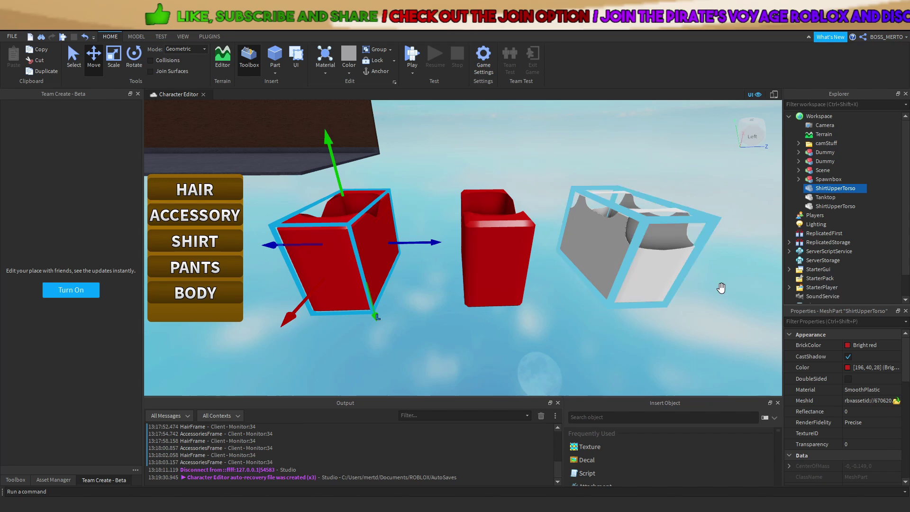
click(891, 402)
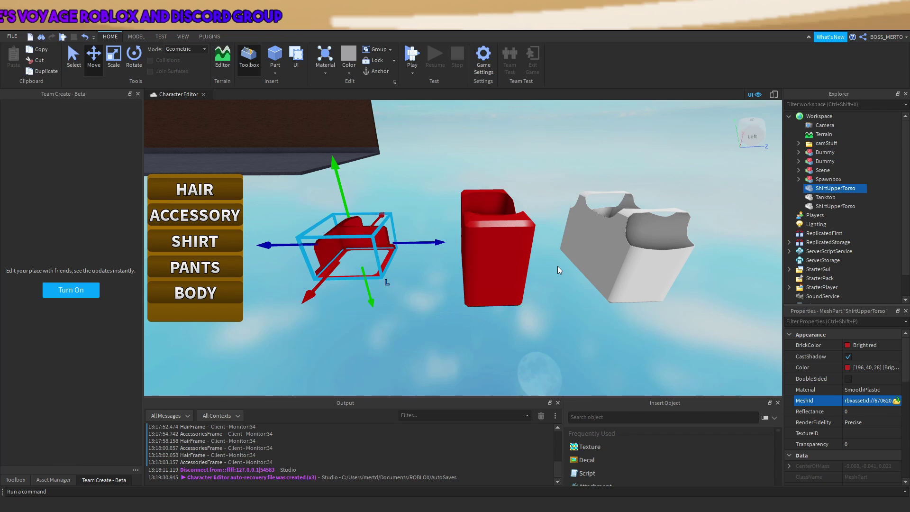
Enable DoubleSided on the small red sleeve mesh and inspect it up close
right_drag(535, 250, 532, 251)
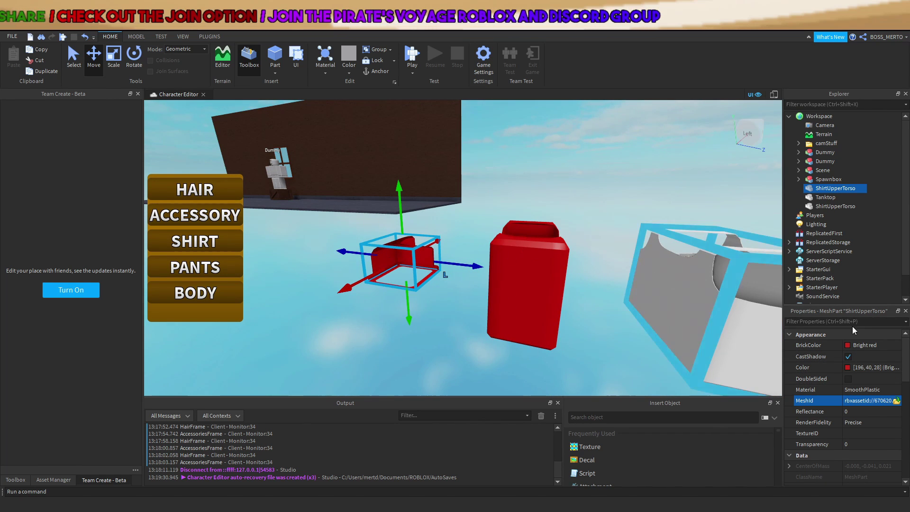
click(848, 379)
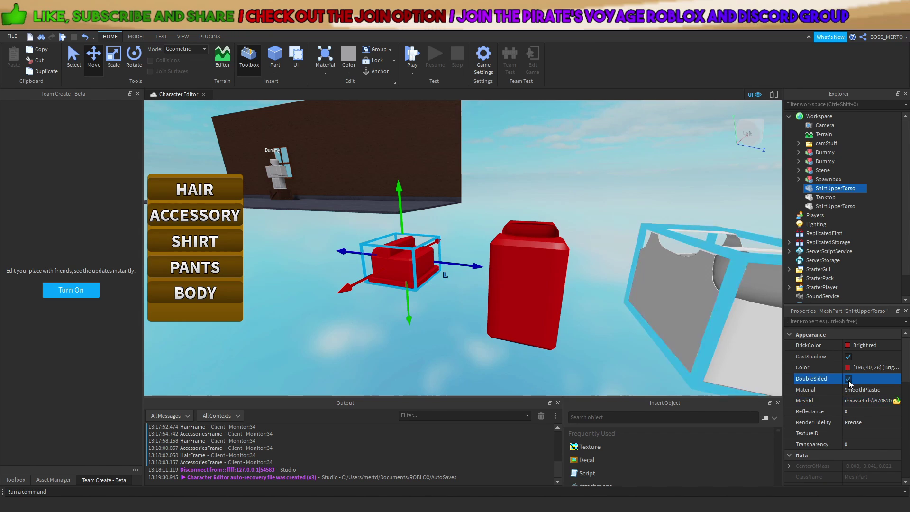
scroll(498, 294, up, 5)
right_drag(499, 294, 437, 349)
click(437, 349)
Rename the sleeve MeshPart as TShirtUpperArm
click(832, 208)
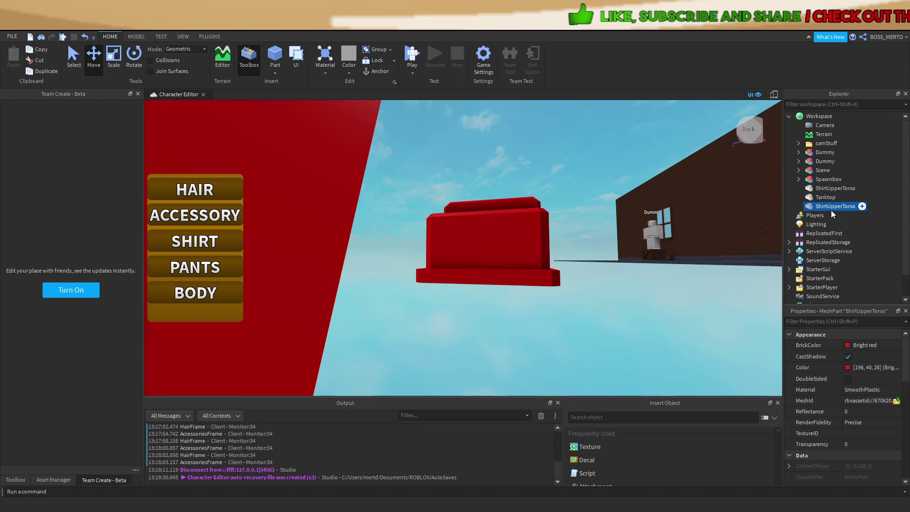
click(824, 188)
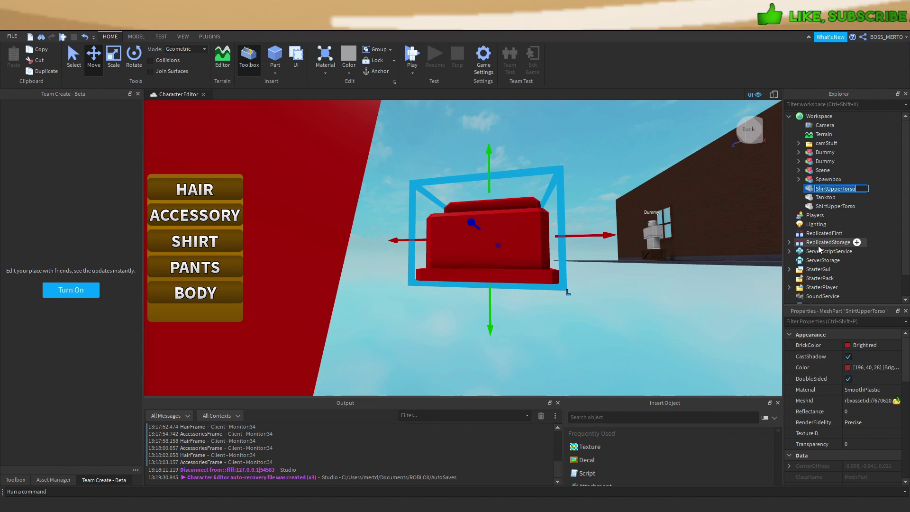
key(F2)
text(TShirtUpperArm)
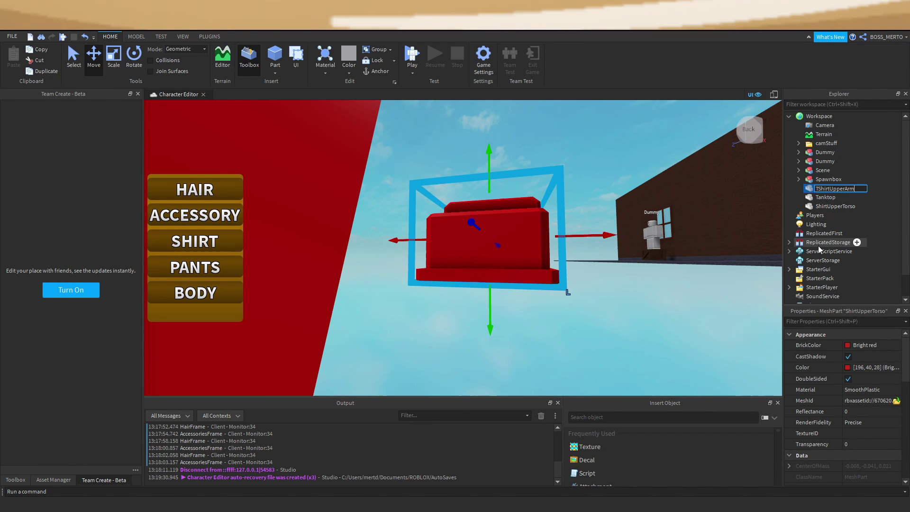
key(Return)
Duplicate the TShirtUpperArm mesh and place the copy beside the original
right_drag(461, 265, 466, 269)
scroll(460, 261, down, 3)
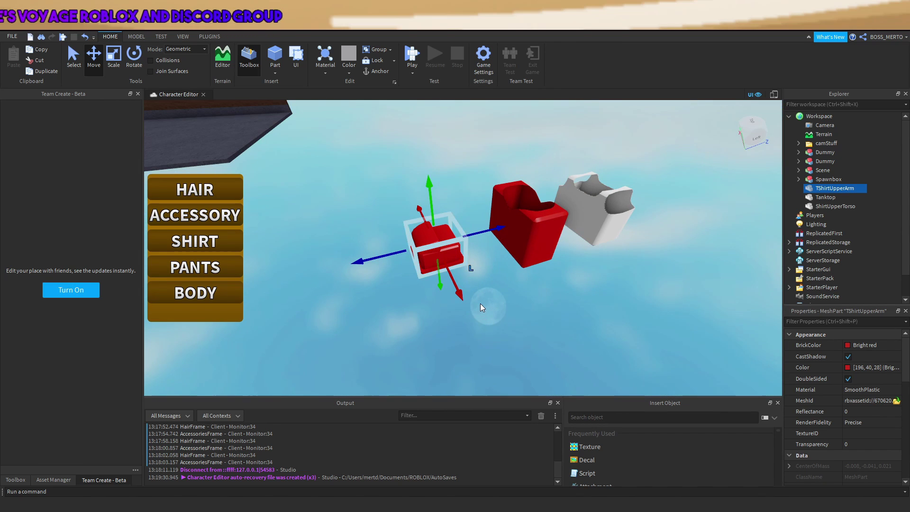
key(ctrl+d)
drag(478, 301, 526, 372)
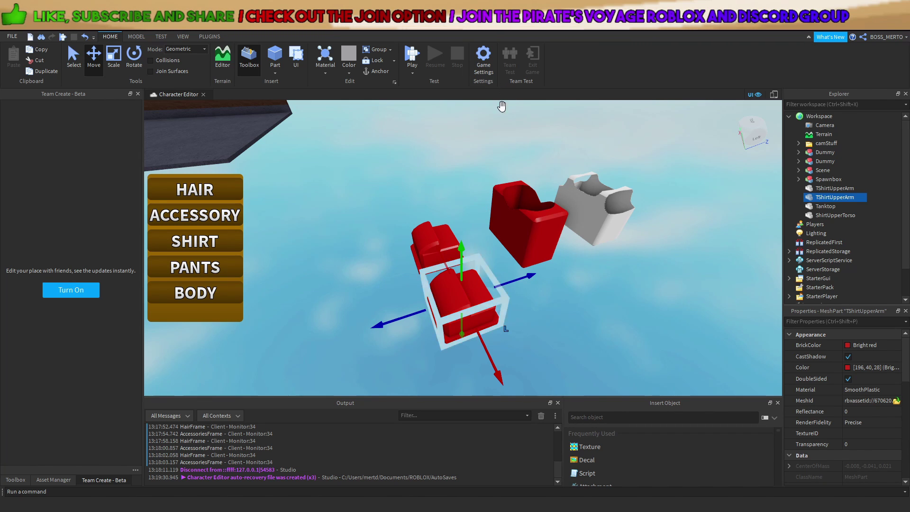
Duplicate TShirtUpperArm again, move this copy well clear of the other pieces, and choose a different mesh file for its MeshId
key(ctrl+d)
right_drag(502, 106, 494, 142)
drag(458, 235, 477, 152)
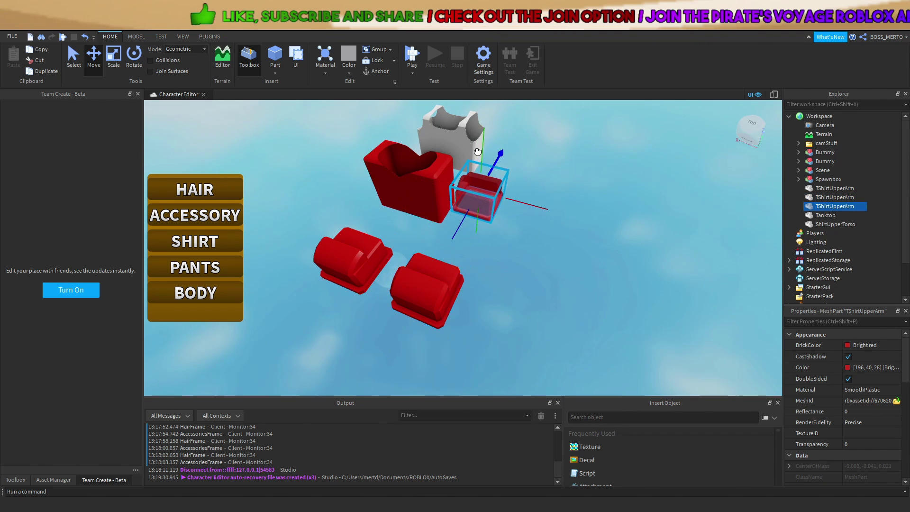
drag(499, 226, 598, 258)
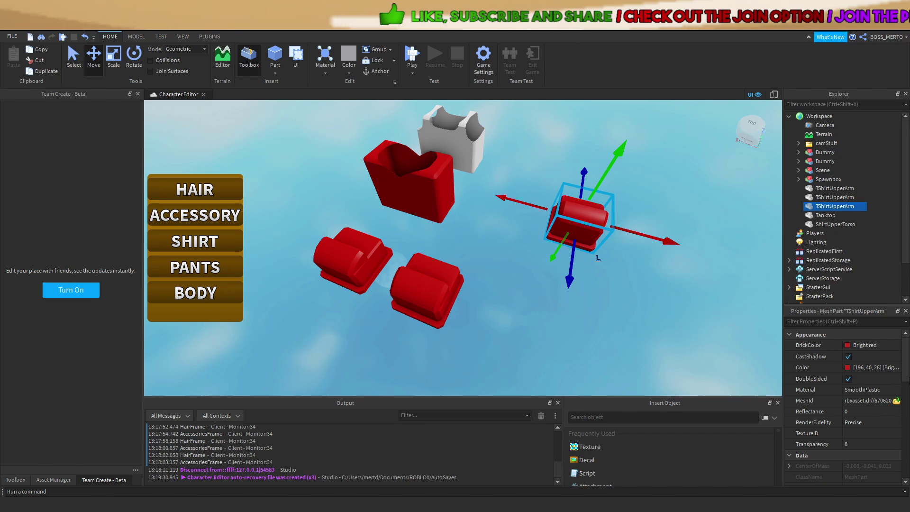
click(884, 403)
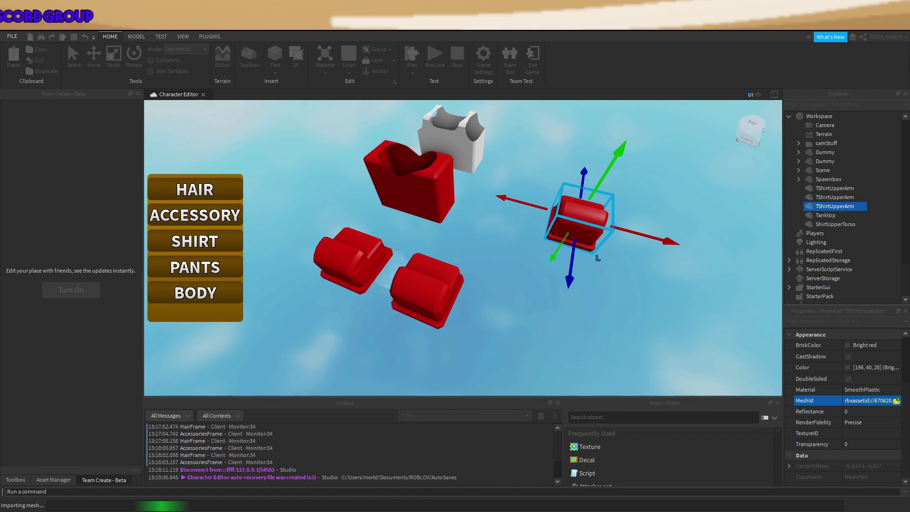
key(f)
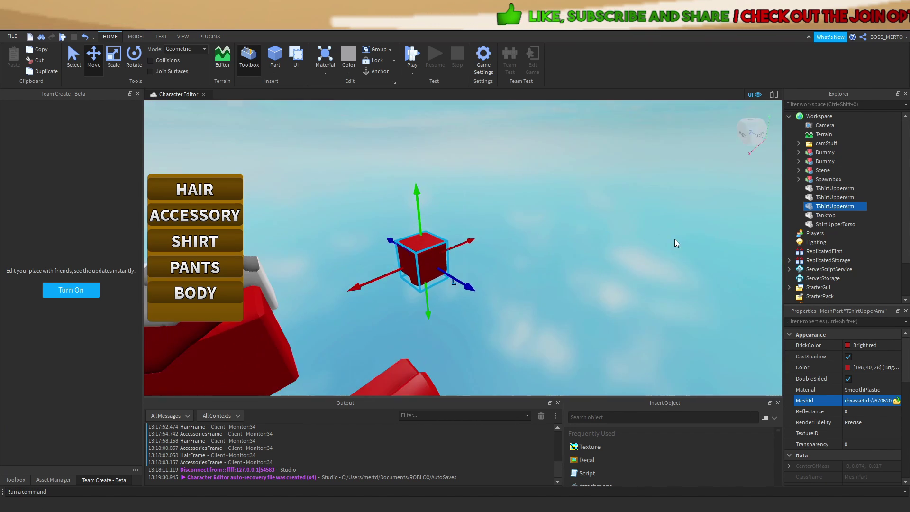
Duplicate the block-shaped arm mesh, import another mesh file into the copy's MeshId, and move the copy out to the side
mouse_move(675, 239)
right_down()
mouse_move(666, 243)
mouse_move(680, 242)
right_up()
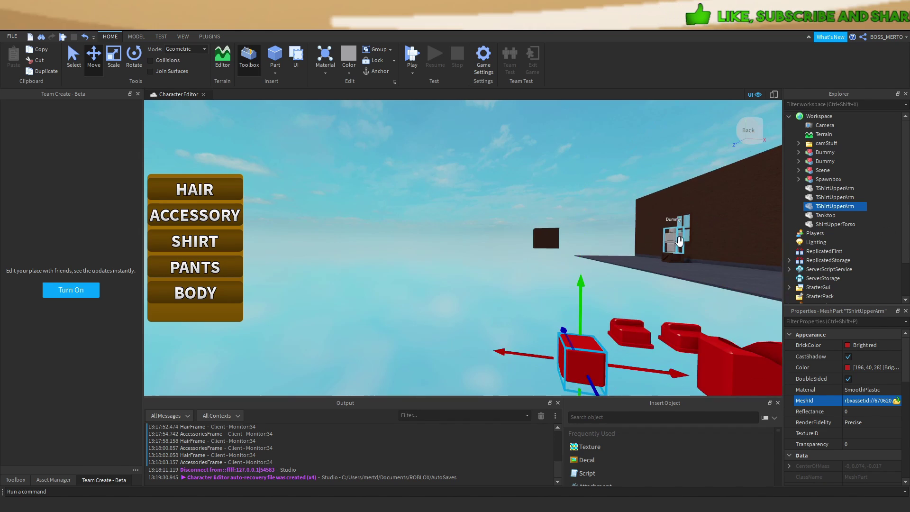
scroll(483, 283, down, 5)
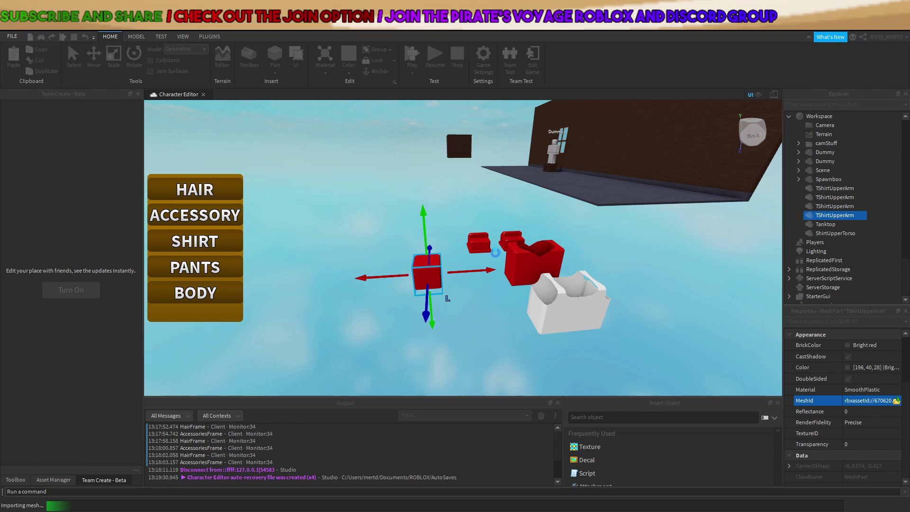
right_drag(492, 252, 470, 259)
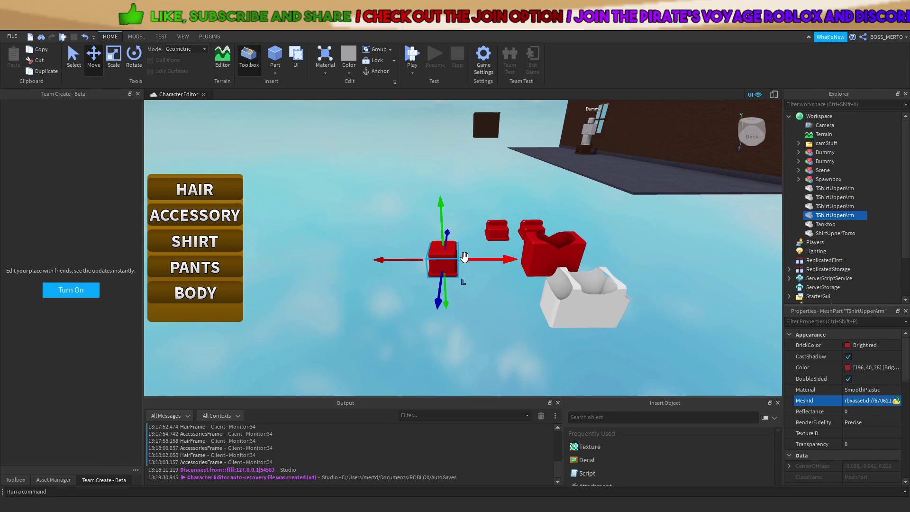
drag(467, 259, 386, 260)
Duplicate the newly imported arm piece and move the copy beside it, farther from the shirt meshes
key(a)
scroll(466, 253, up, 3)
key(ctrl+d)
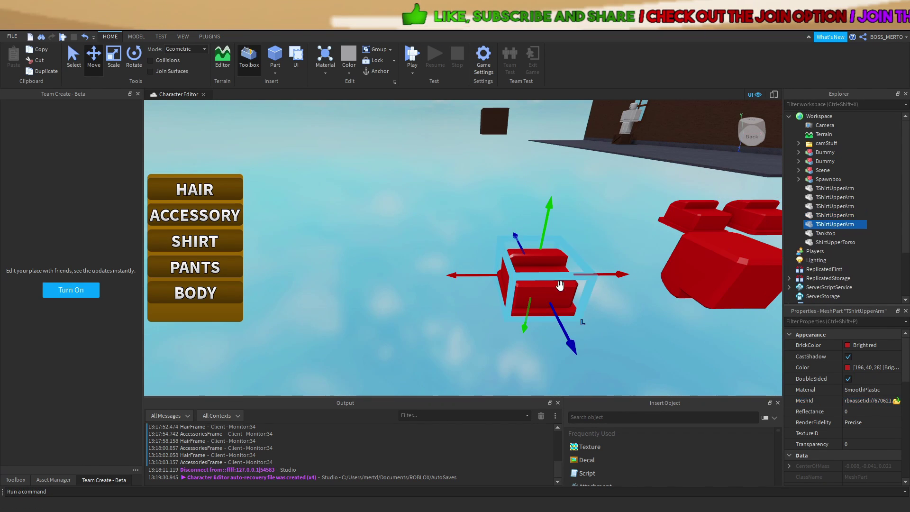
drag(474, 274, 356, 290)
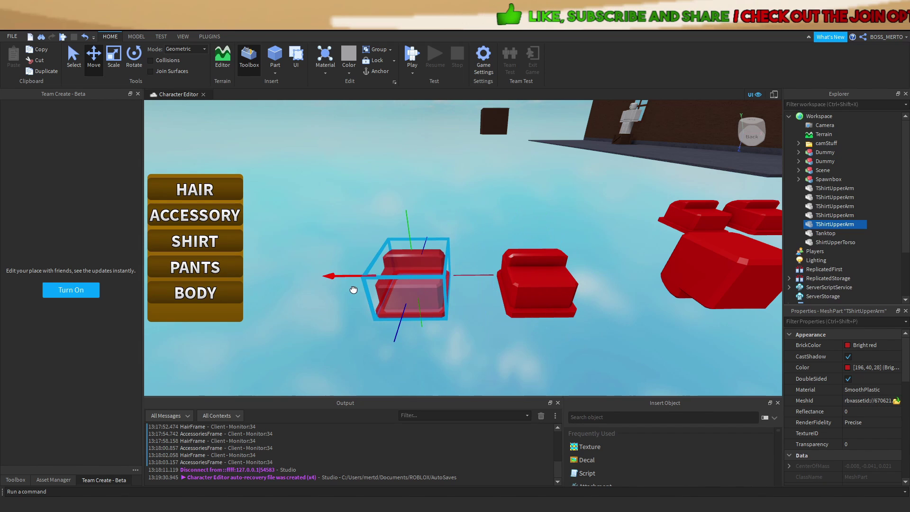
Add a folder named Shirt to ServerScriptService with three subfolders inside, naming the first one Tanktop
click(490, 220)
right_drag(490, 220, 490, 219)
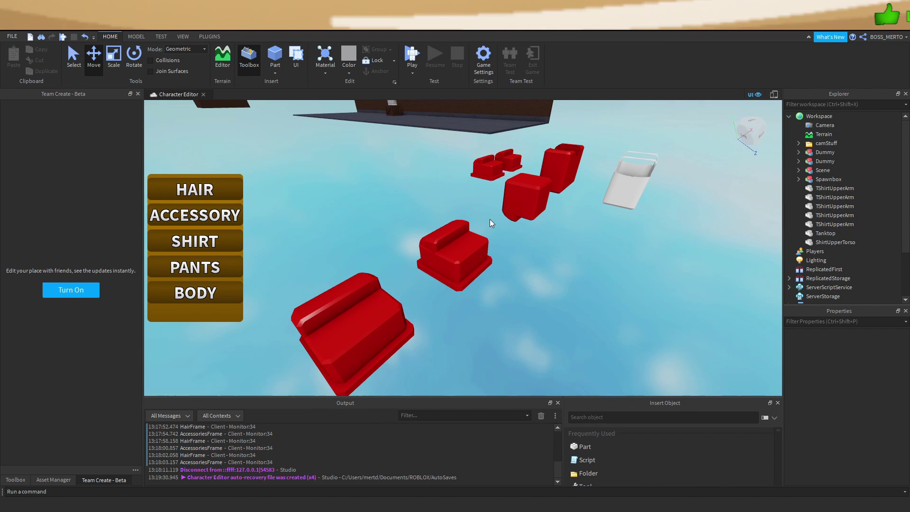
scroll(869, 189, down, 2)
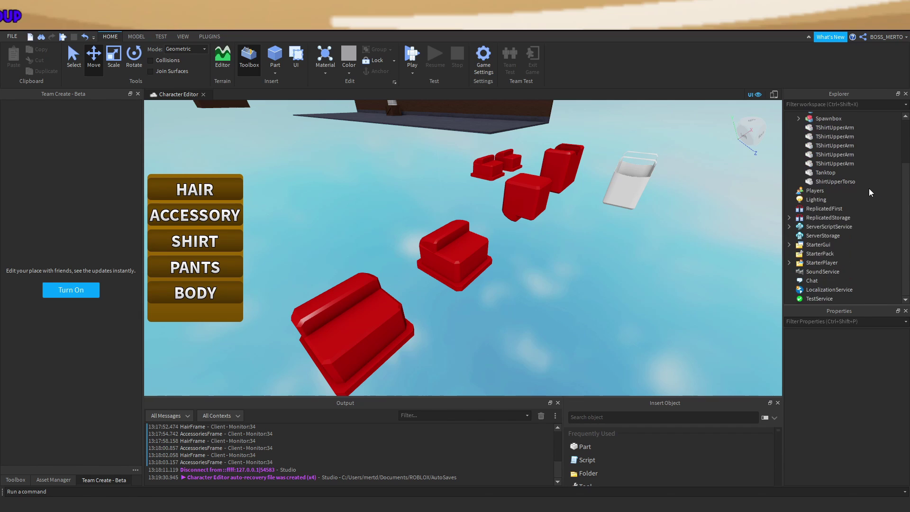
click(789, 234)
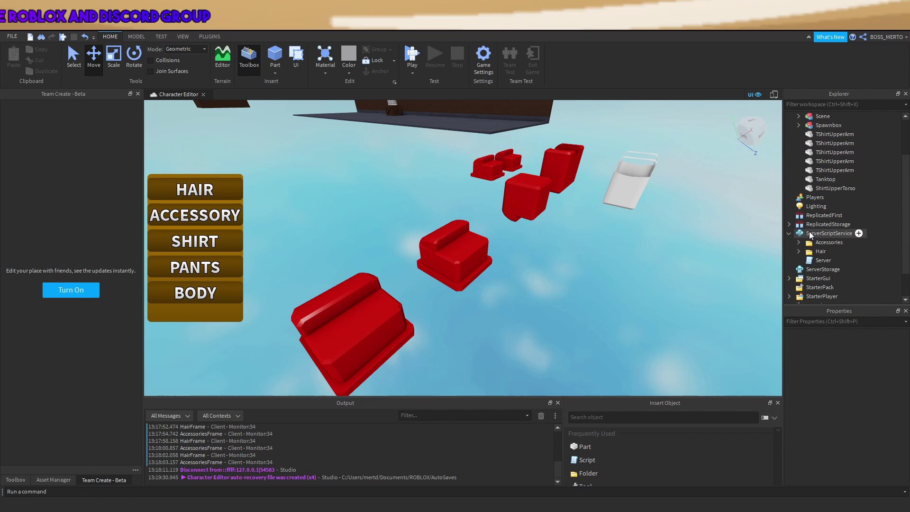
click(810, 234)
mouse_move(807, 237)
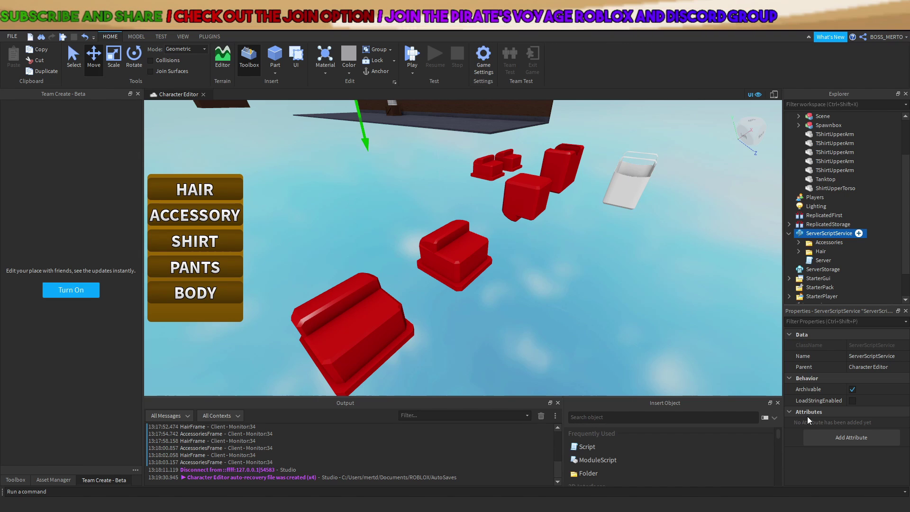
click(859, 233)
click(831, 300)
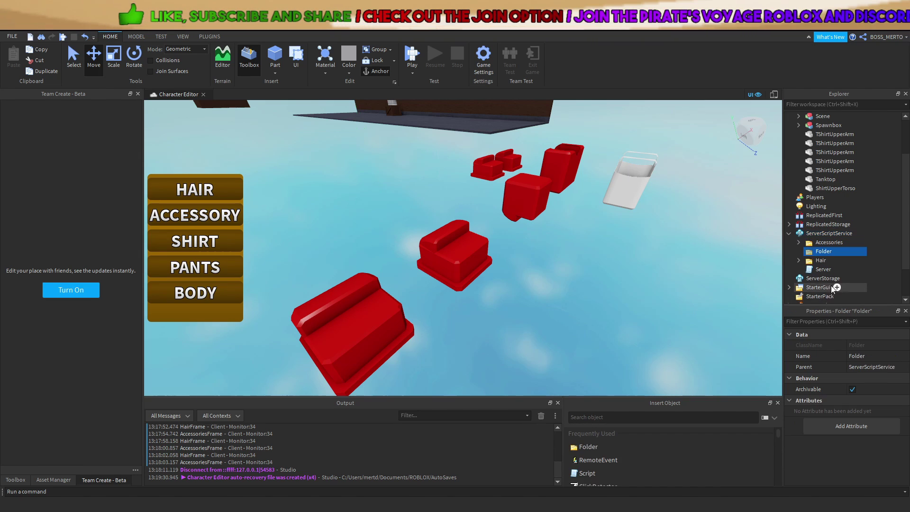
key(F2)
text(Shirt)
key(Return)
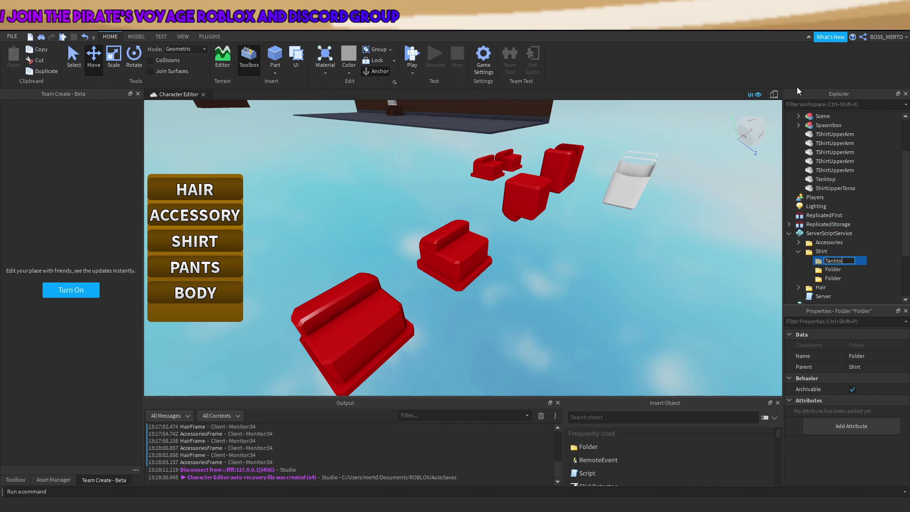
Duplicate the white Tanktop MeshPart and import the lower torso mesh file into the copy's MeshId
click(633, 182)
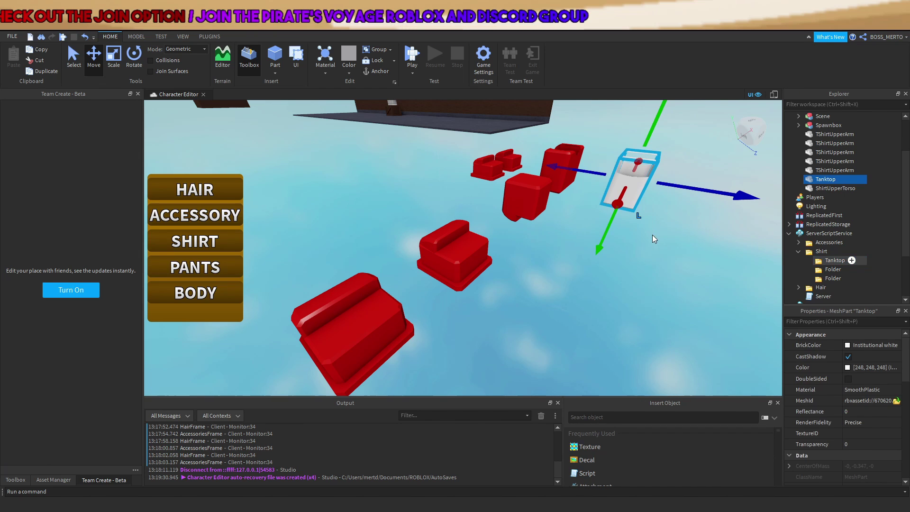
click(806, 400)
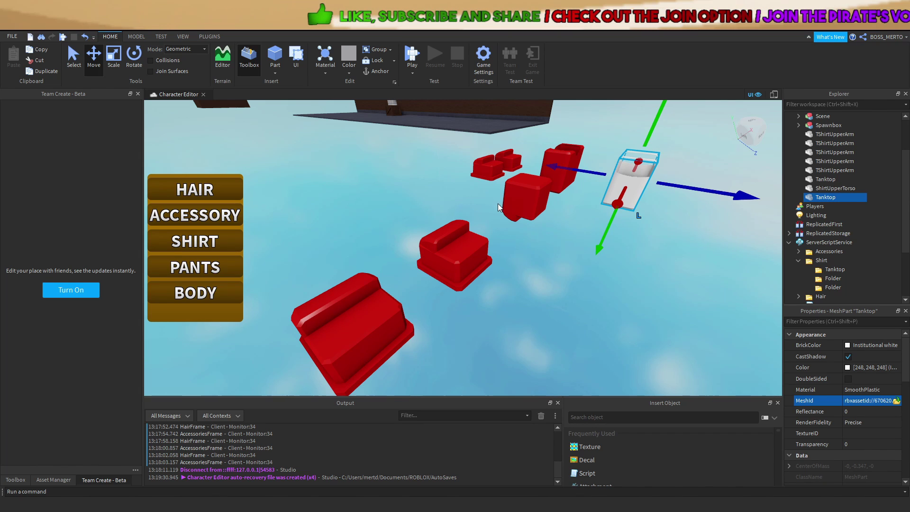
click(567, 274)
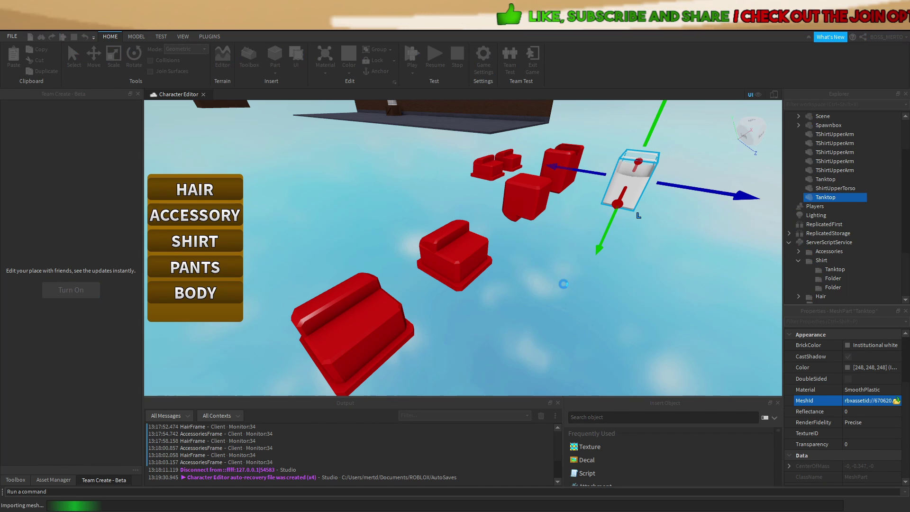
key(f)
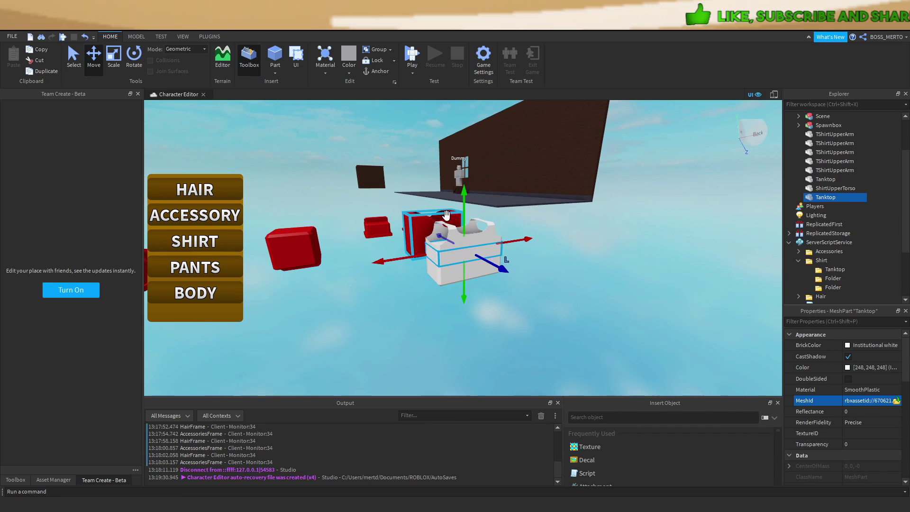
Examine how the lower torso piece lines up with the tank top from several angles
click(540, 279)
scroll(540, 279, up, 3)
right_drag(540, 279, 559, 271)
scroll(559, 270, up, 3)
scroll(559, 271, down, 4)
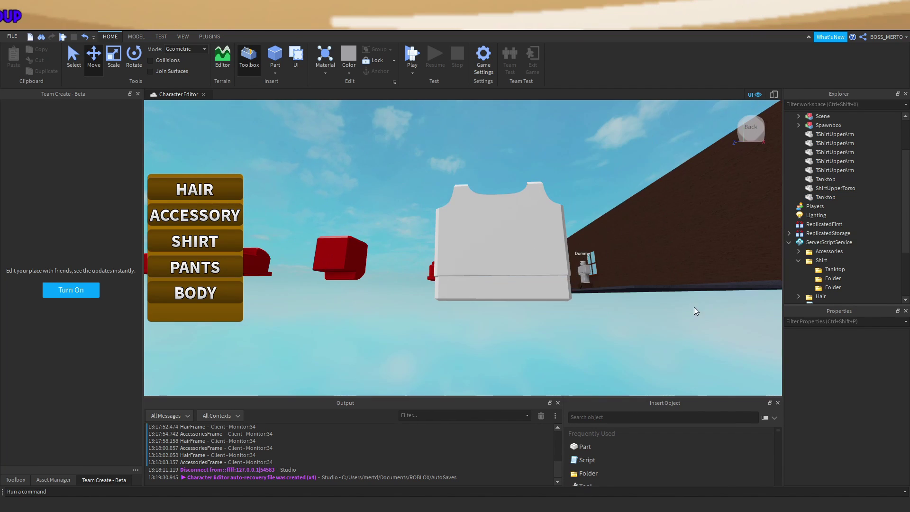
right_drag(694, 307, 650, 327)
right_drag(650, 327, 674, 324)
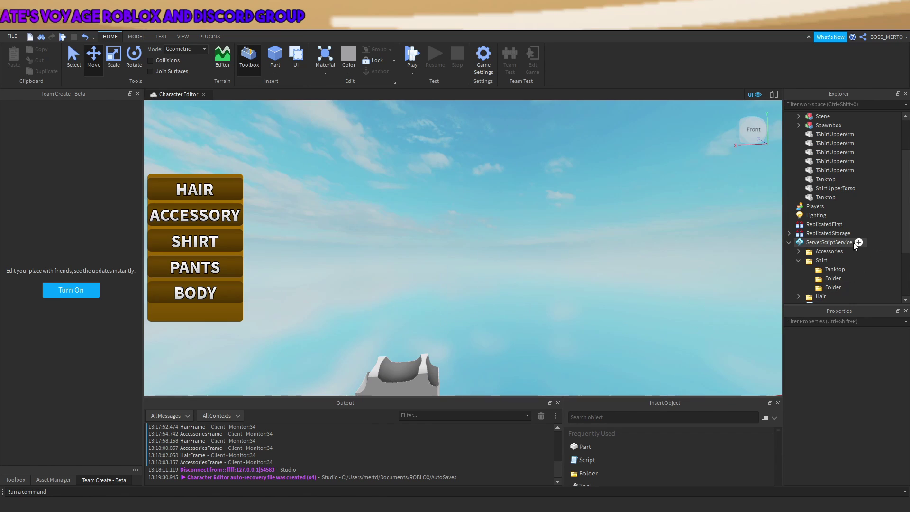
Rename the white upper tank top MeshPart in the workspace as UpperTorso
click(836, 269)
click(817, 197)
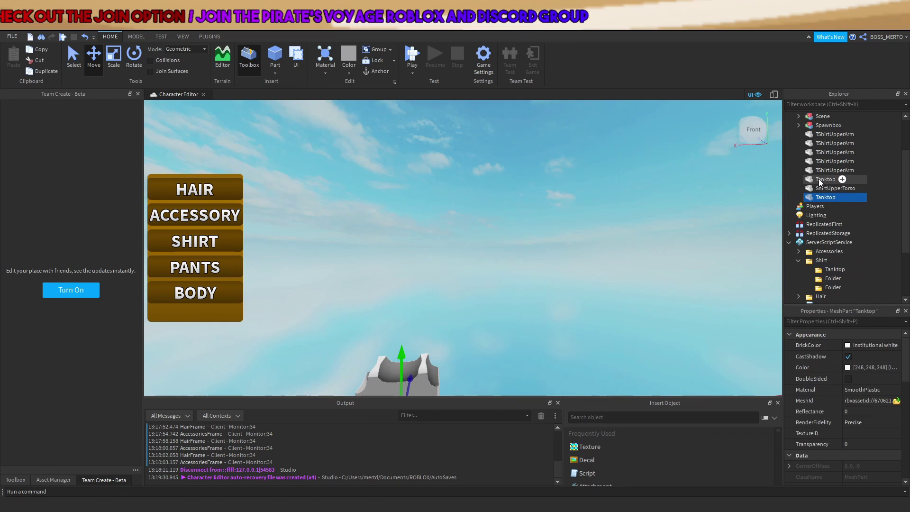
click(448, 347)
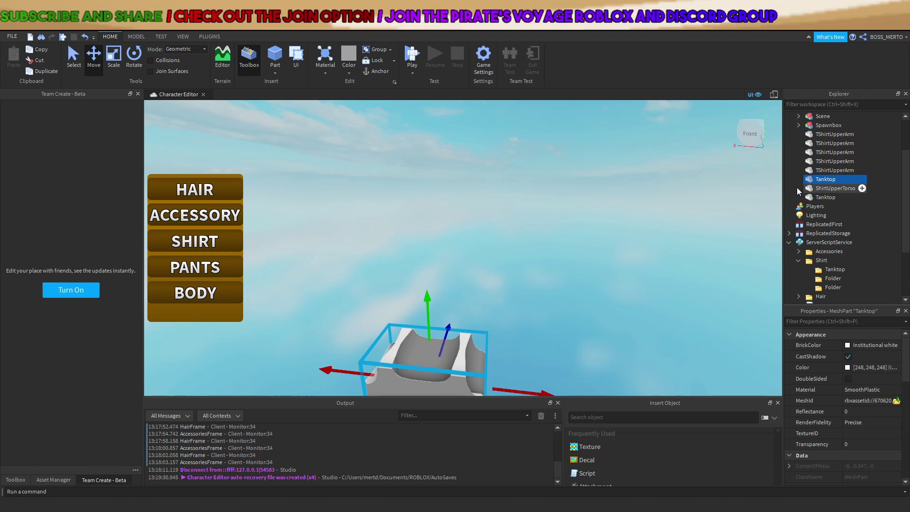
double_click(816, 179)
text(UpperTorso)
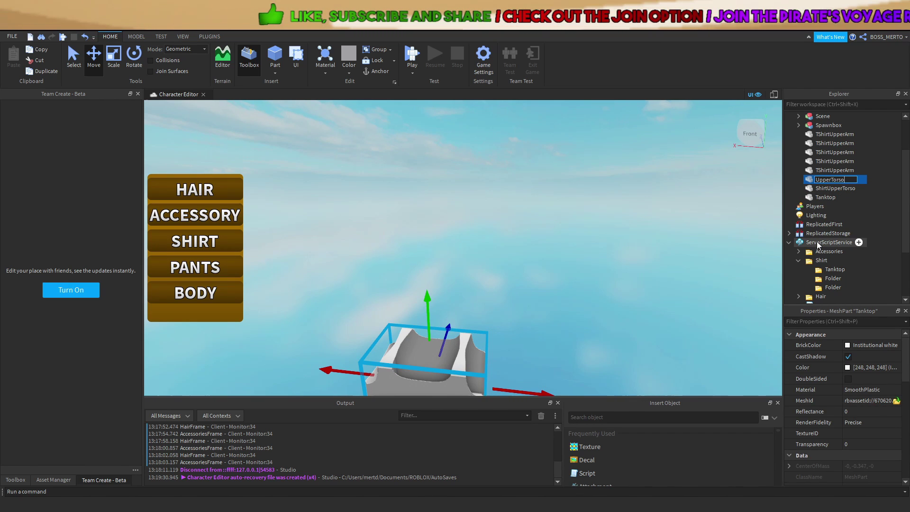
key(Return)
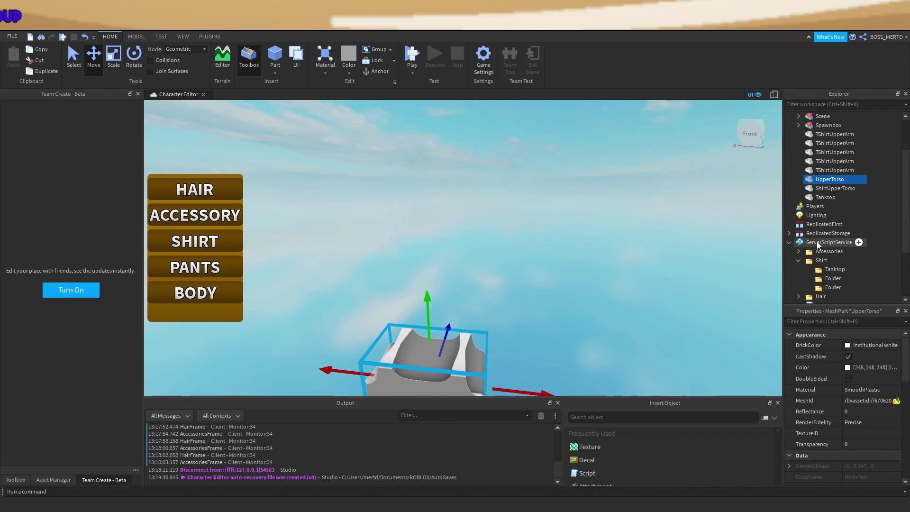
Examine the two white tank top pieces and the red shirt meshes around them from several angles
right_drag(606, 297, 588, 318)
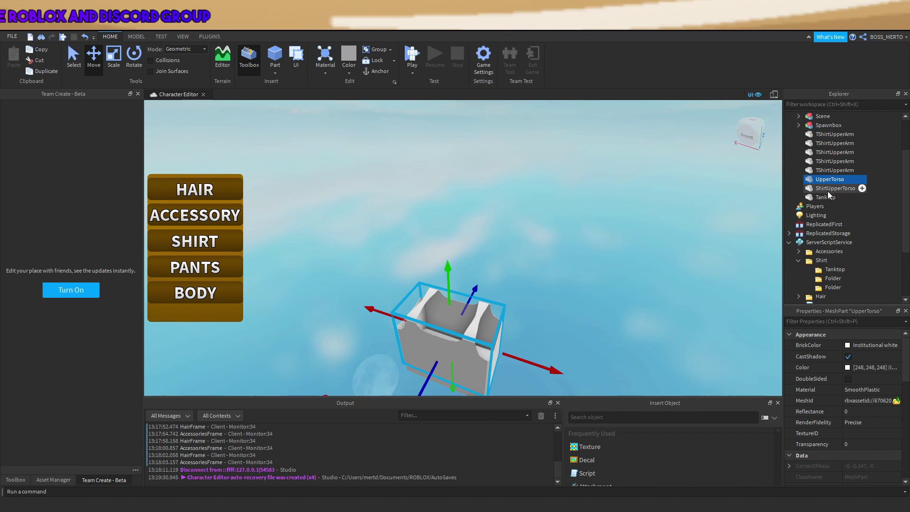
key(f)
click(812, 199)
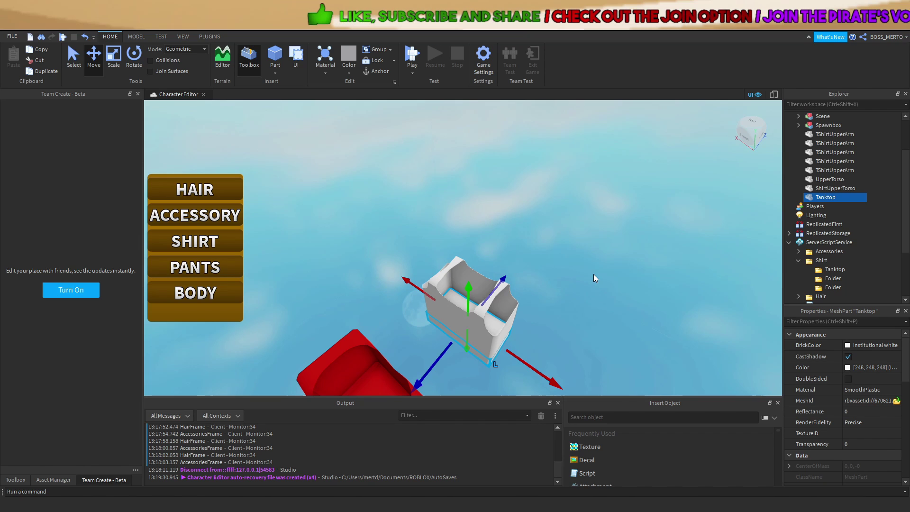
right_drag(599, 264, 491, 217)
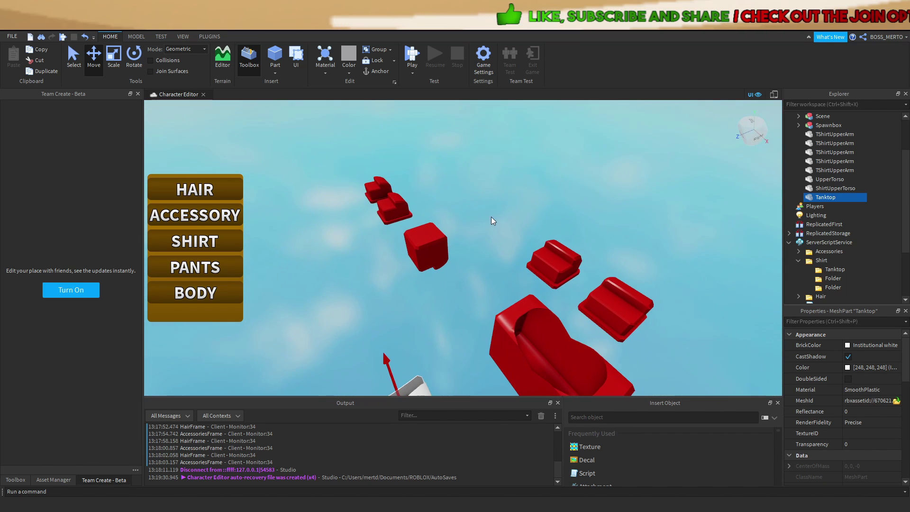
click(491, 217)
scroll(485, 214, up, 3)
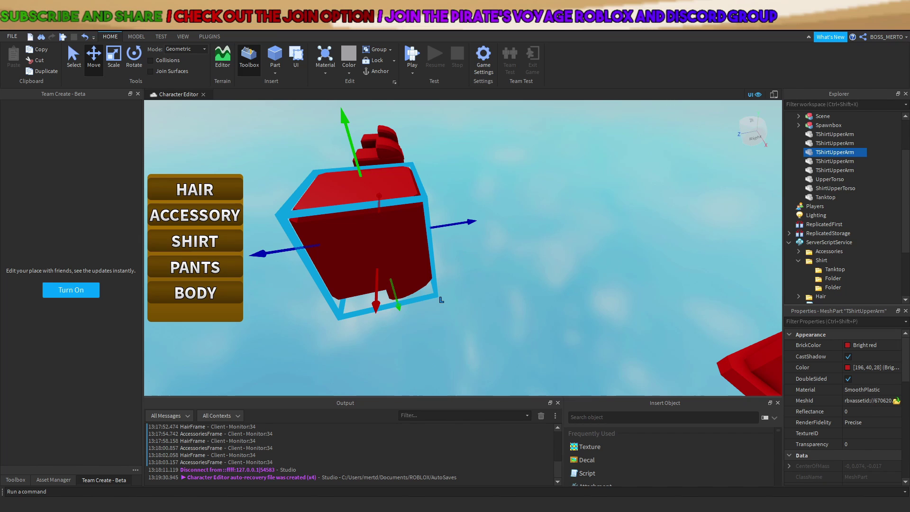
click(627, 216)
right_drag(626, 215, 622, 215)
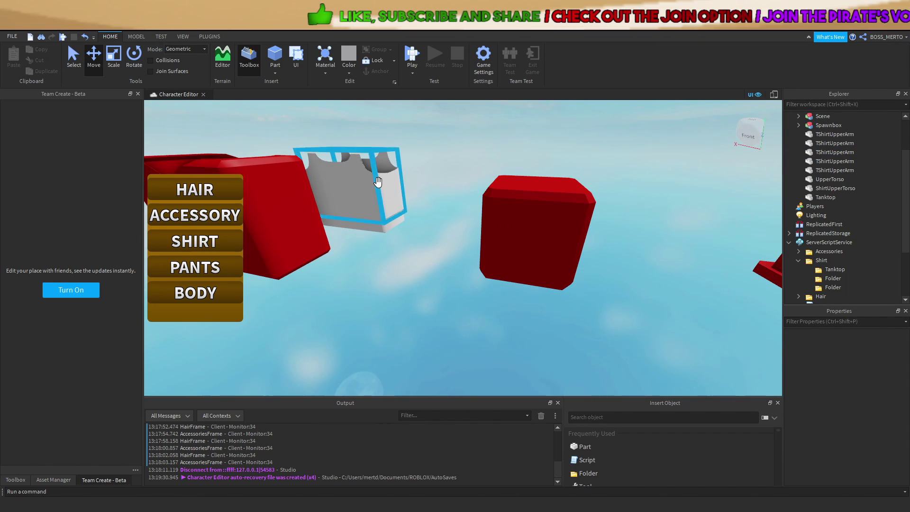
click(351, 190)
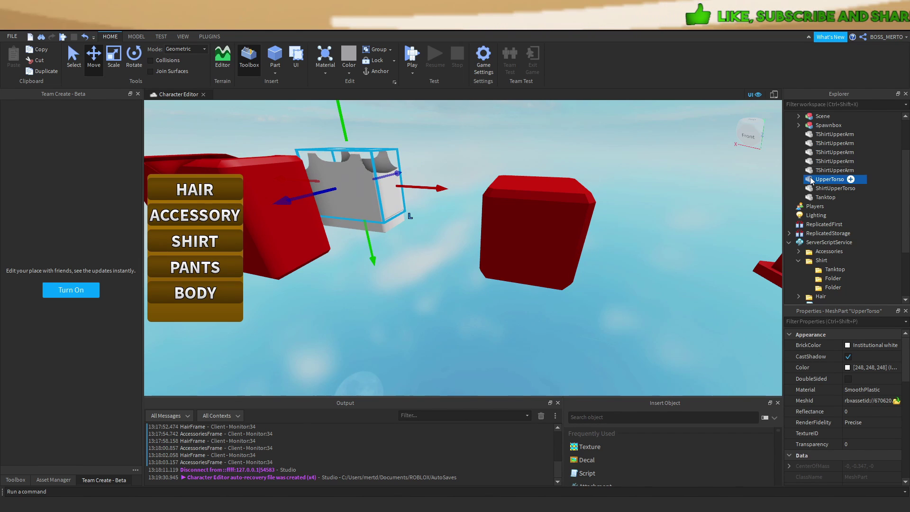
Rename the lower piece of the white tank top as LowerTorso
click(824, 198)
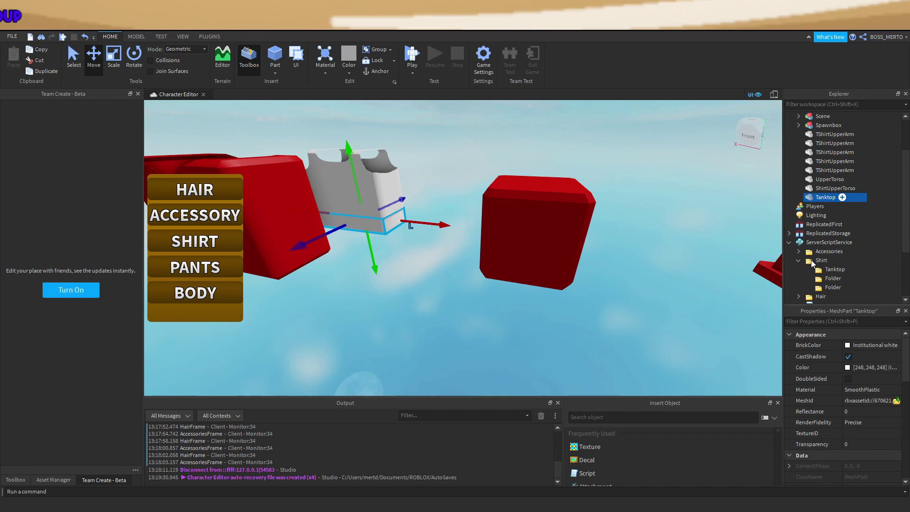
key(F2)
text(LowerT)
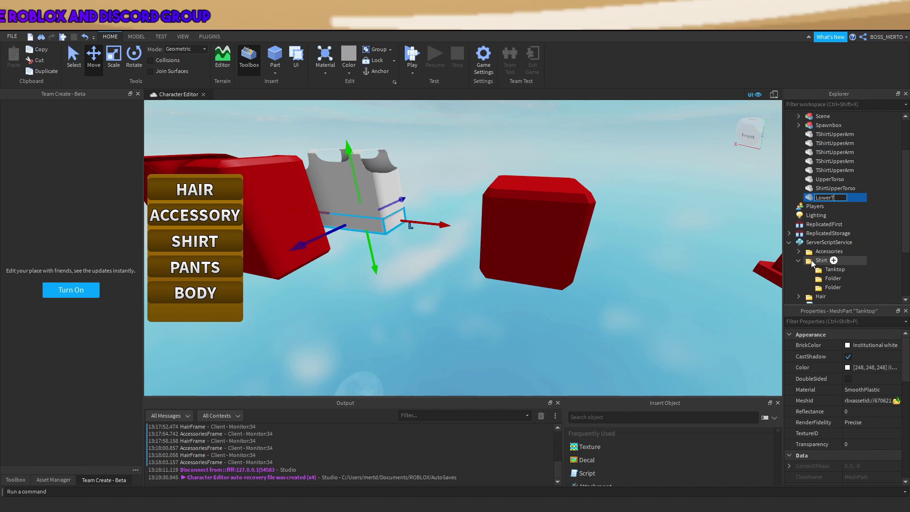
text(orso)
key(Return)
Move the UpperTorso and LowerTorso parts from the workspace into the Tanktop folder under Shirt
ctrl+click(820, 180)
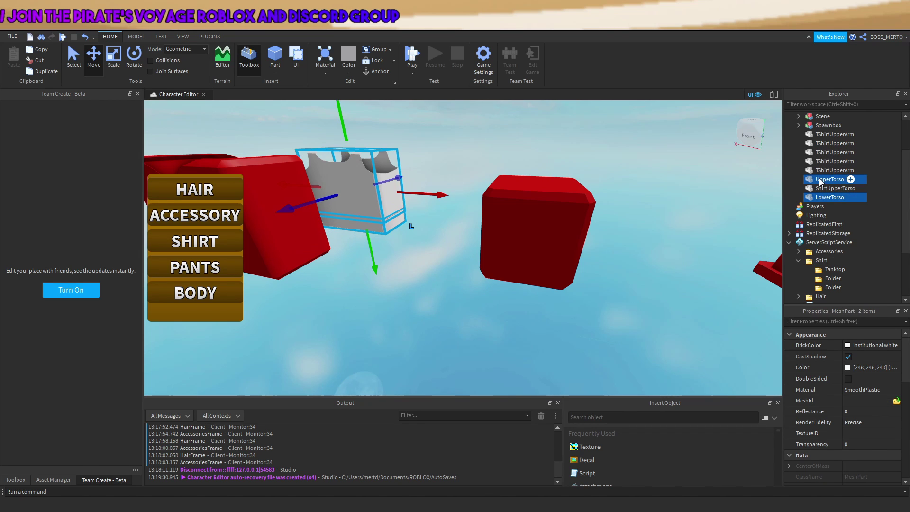
key(Delete)
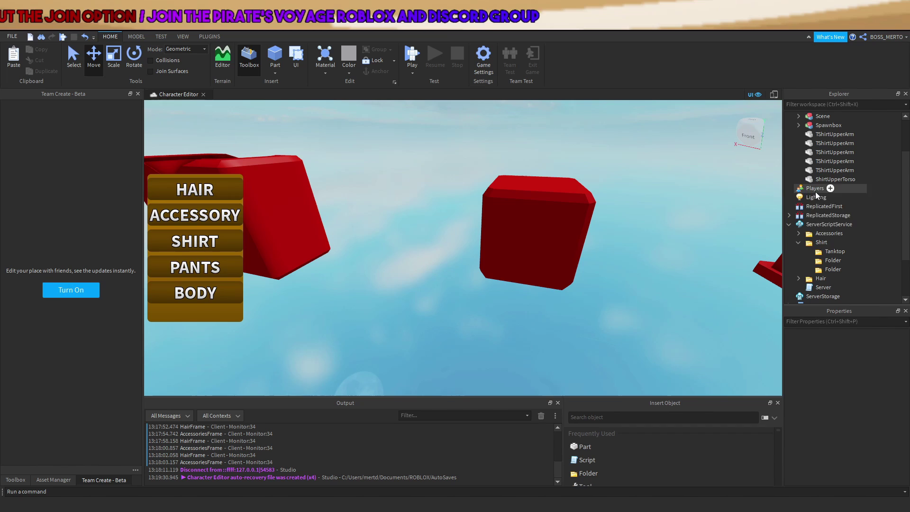
click(831, 252)
key(ctrl+shift+v)
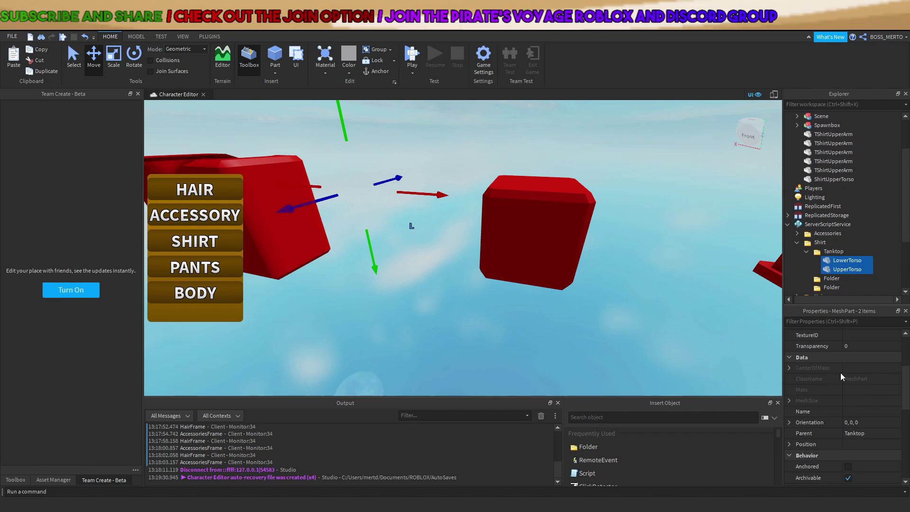
scroll(841, 373, down, 5)
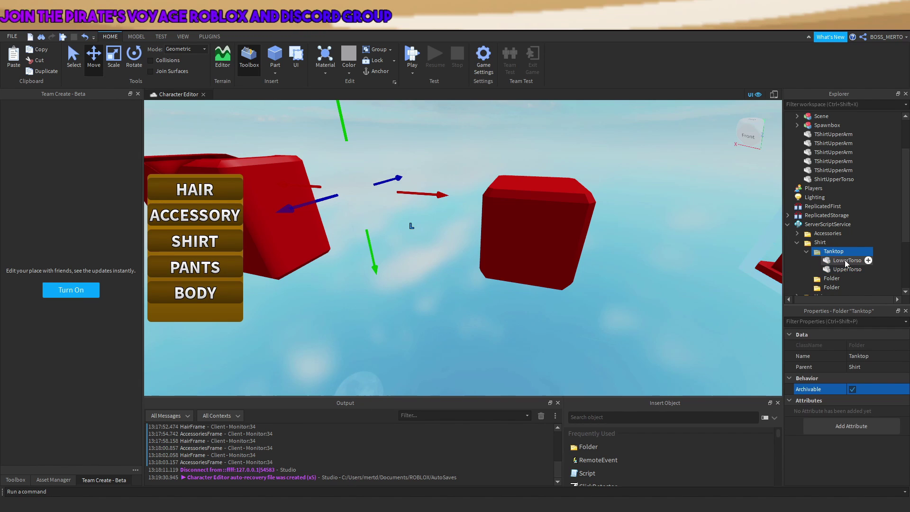
Collapse the Tanktop folder and rename the second subfolder of Shirt as T-Shirt
click(807, 252)
double_click(825, 261)
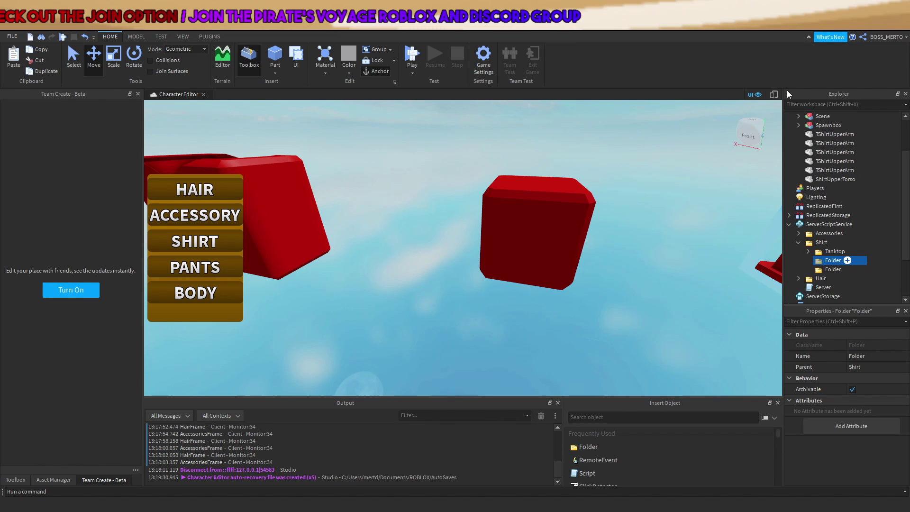
text(T-)
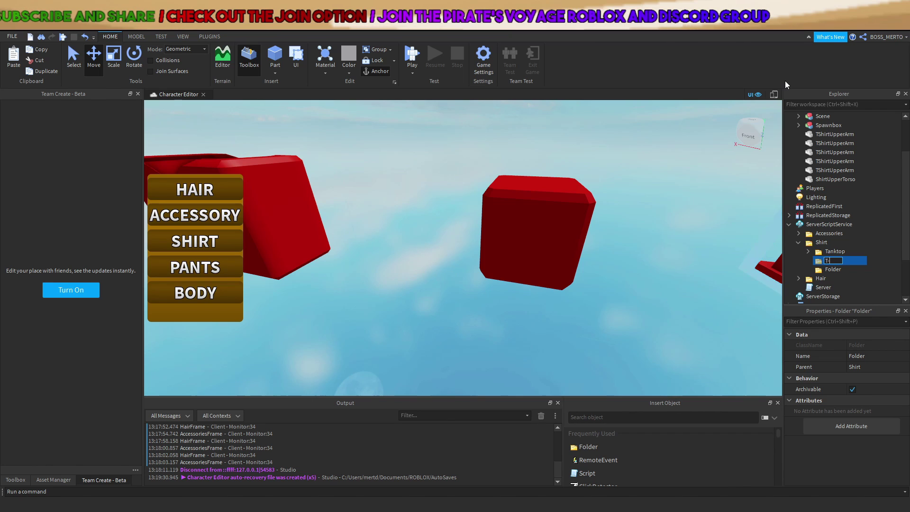
text(Shirt)
key(Return)
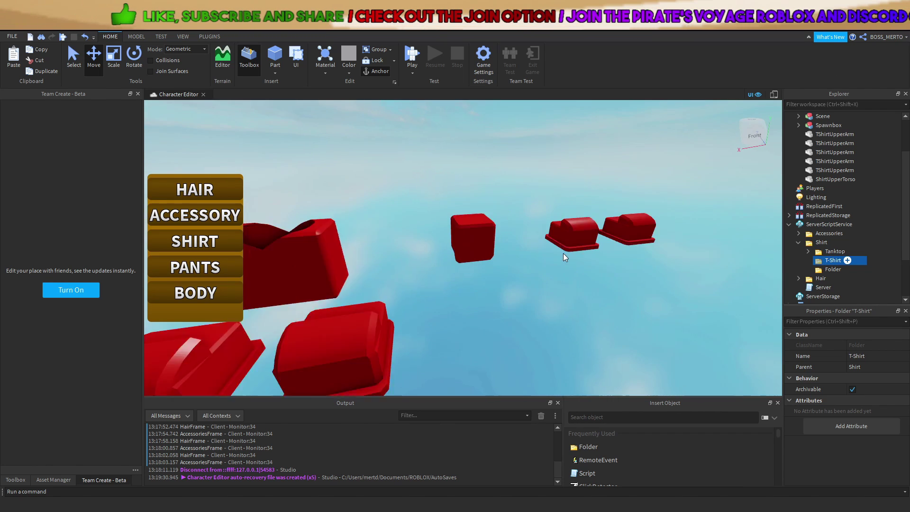
Duplicate the red ShirtUpperTorso mesh and name the copy UpperTorso
click(403, 257)
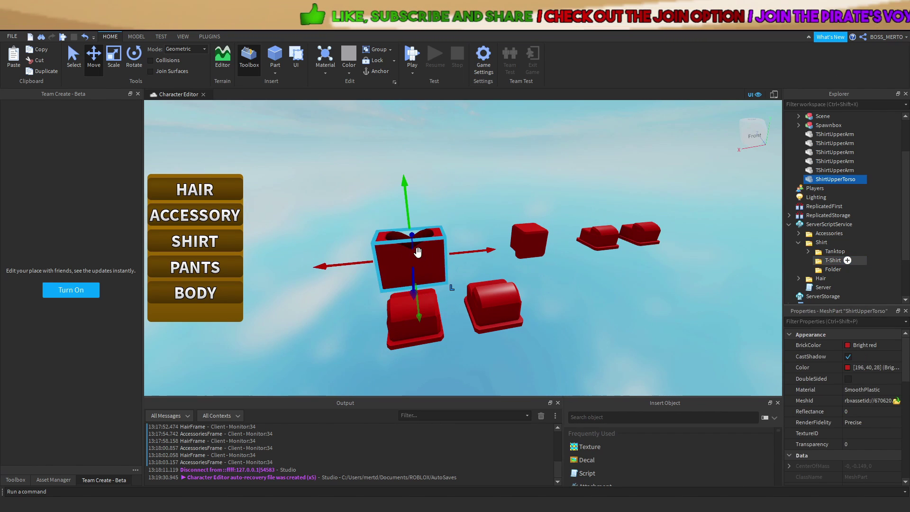
key(ctrl+d)
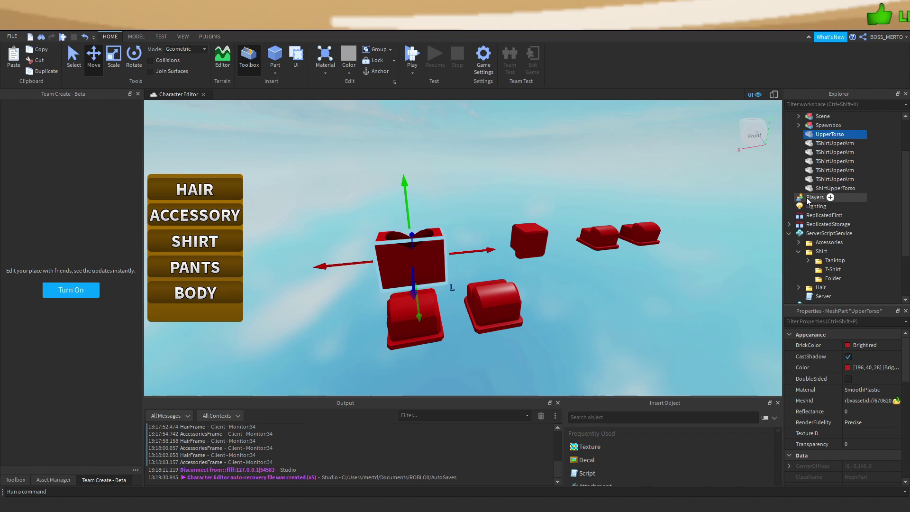
Rename the two red T-shirt arm pieces in front of the torso as RightUpperArm and LeftUpperArm
right_drag(484, 314, 532, 321)
key(w)
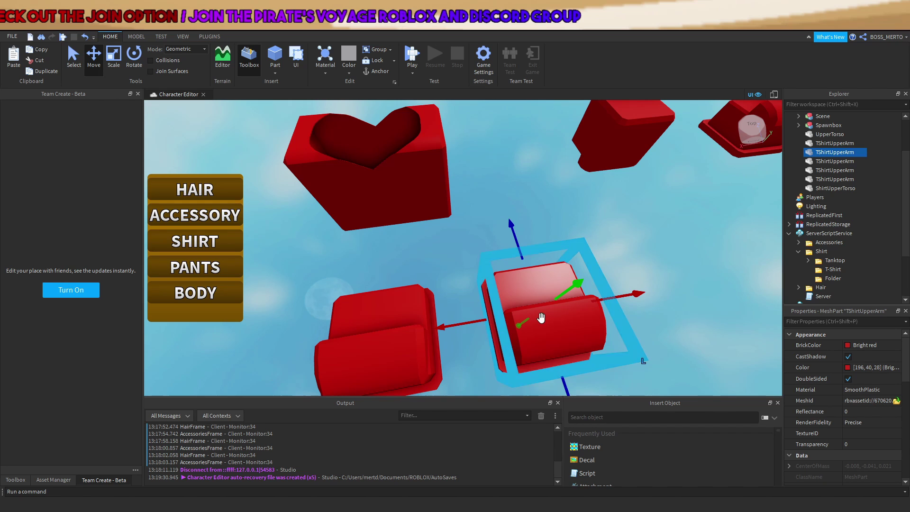
right_drag(456, 249, 468, 244)
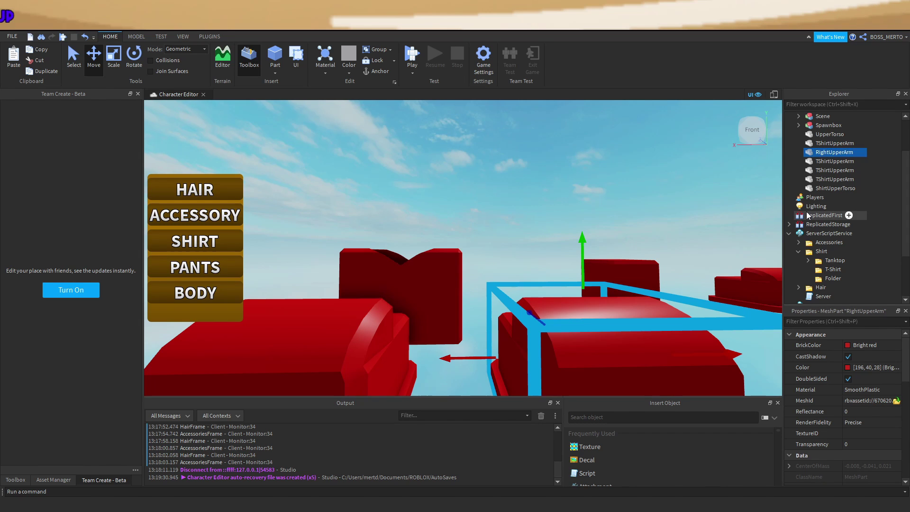
key(Up)
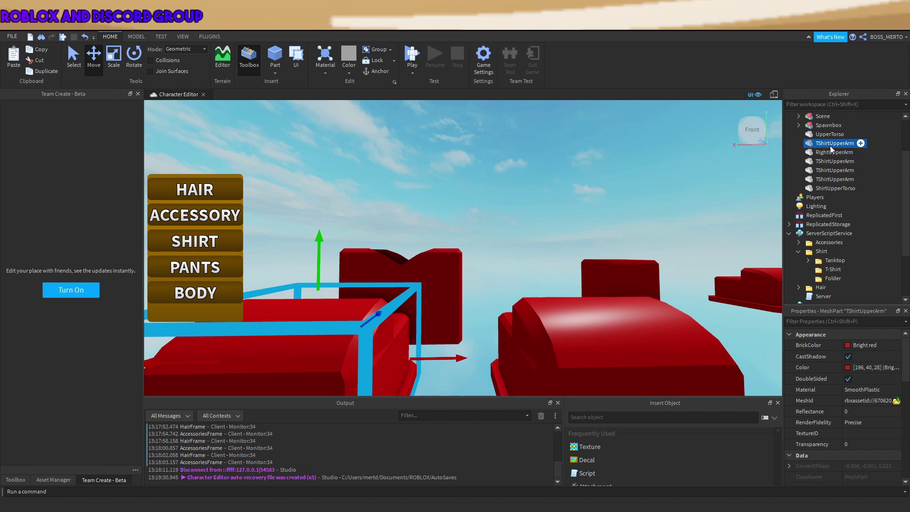
text(Lef)
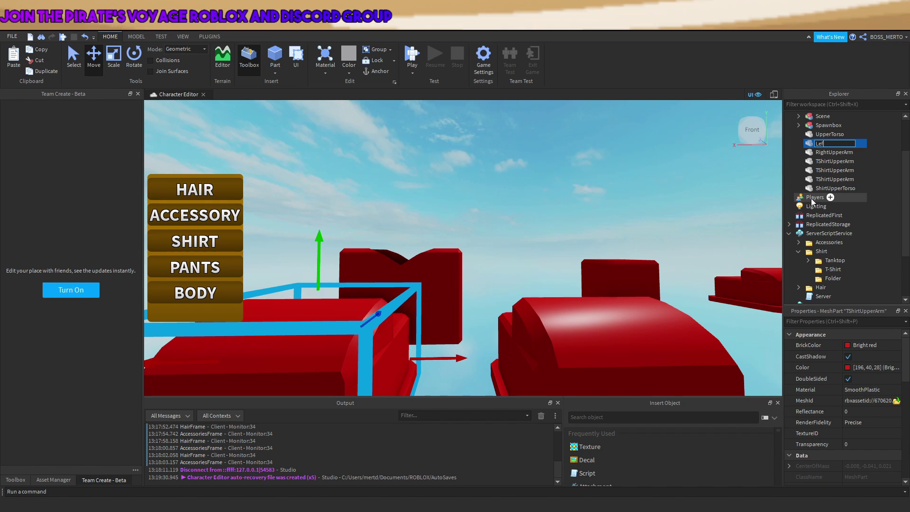
text(tUpperArm)
key(Return)
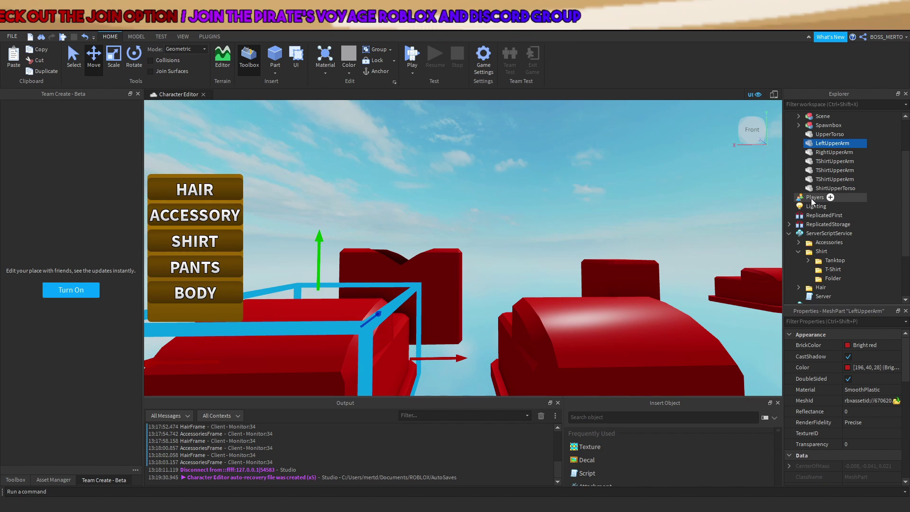
Move the red UpperTorso, LeftUpperArm and RightUpperArm parts from the workspace into the T-Shirt folder
ctrl+click(832, 153)
ctrl+click(831, 135)
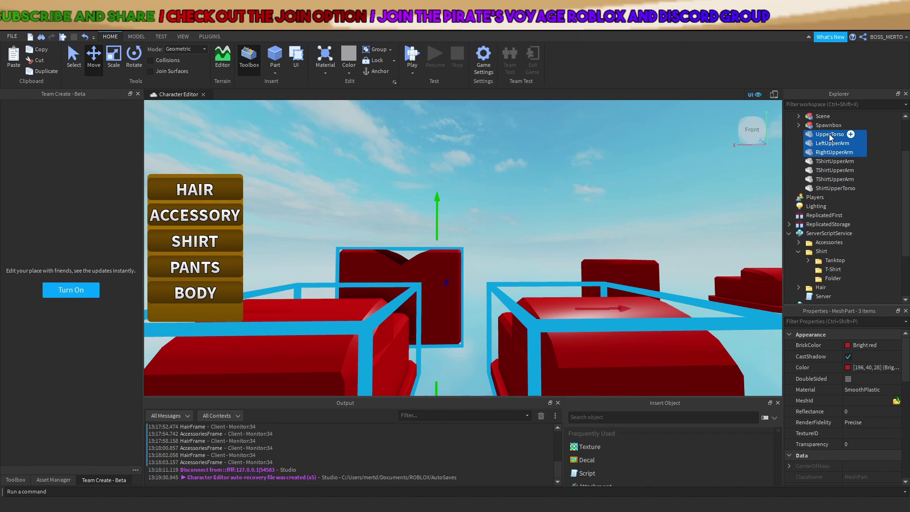
key(Delete)
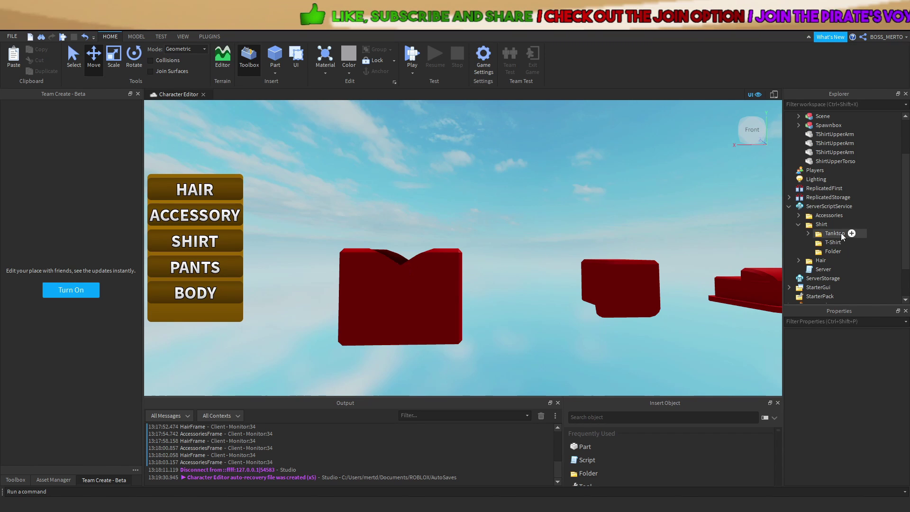
click(827, 242)
key(ctrl+shift+v)
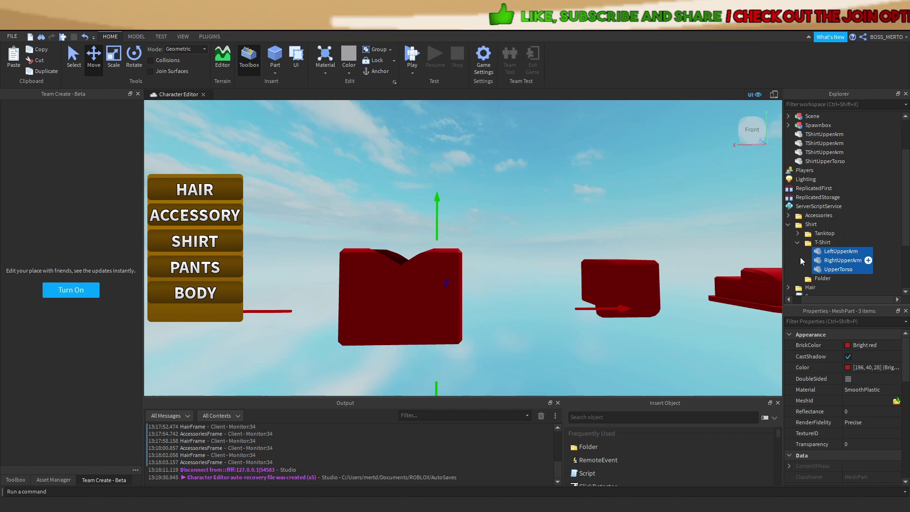
key(f)
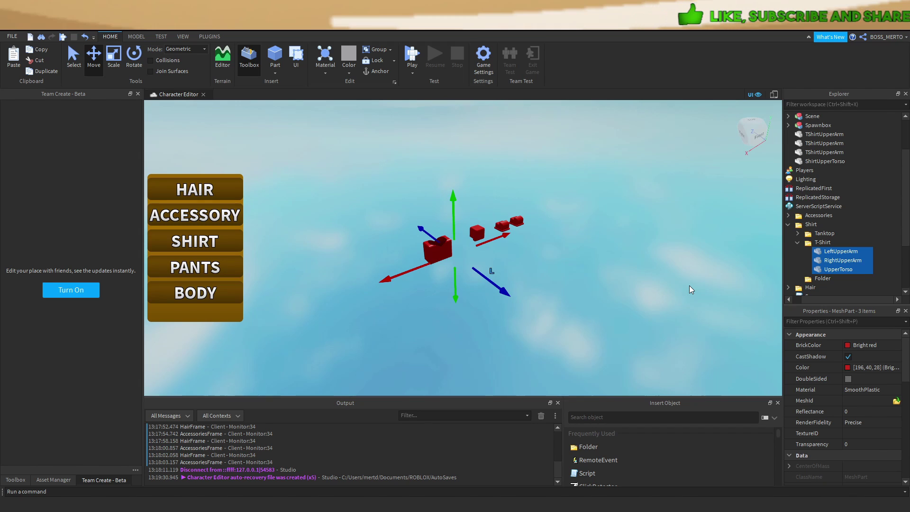
Turn off CanCollide for the three T-Shirt parts and check the same property on the Tanktop parts
click(849, 252)
shift+click(855, 268)
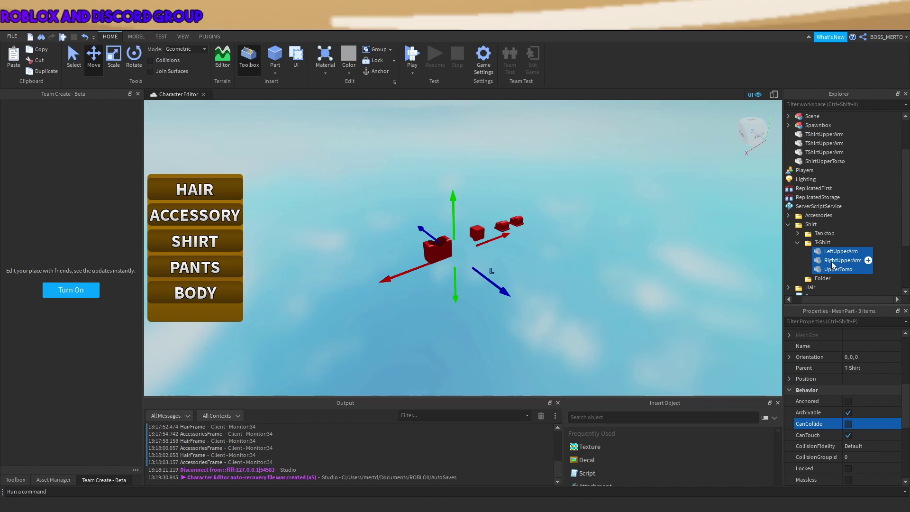
click(798, 234)
click(839, 242)
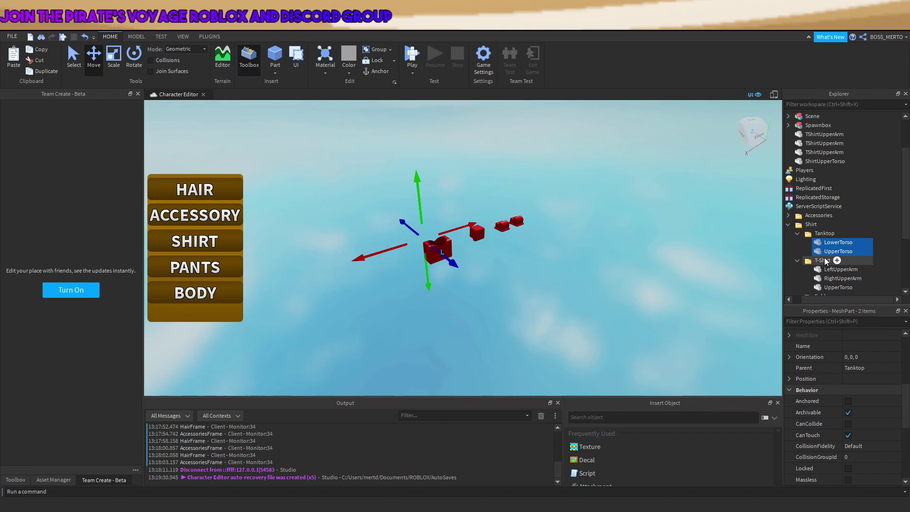
click(591, 321)
Add a new folder named Long Sleeve inside the Shirt folder, beside Tanktop and T-Shirt
click(808, 234)
click(808, 242)
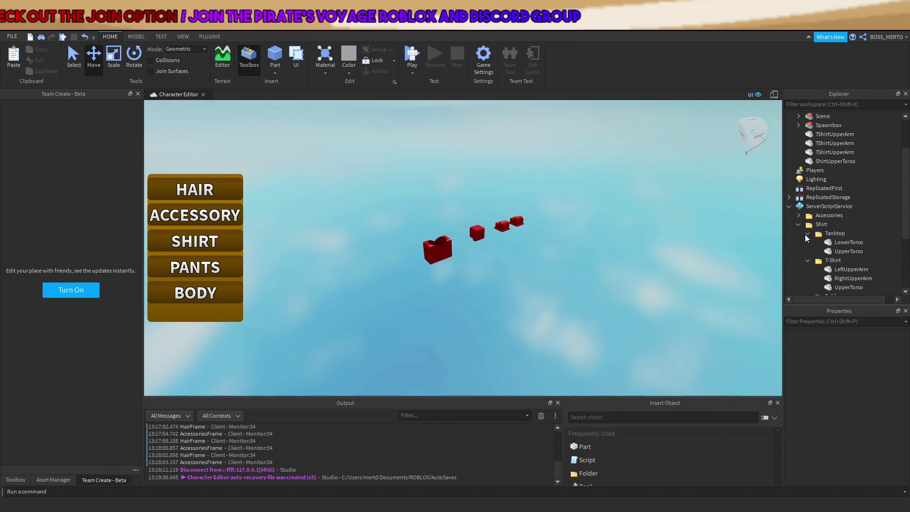
double_click(833, 251)
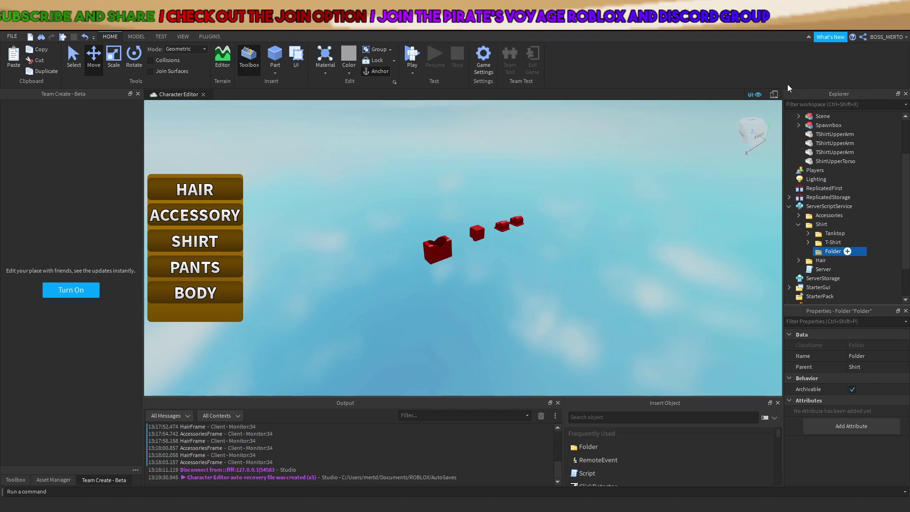
text(Long S)
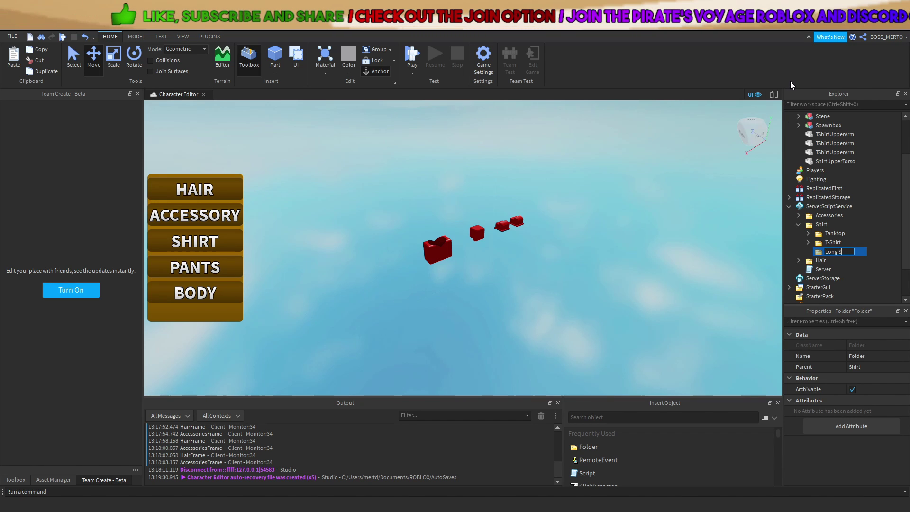
text(leeve)
key(Return)
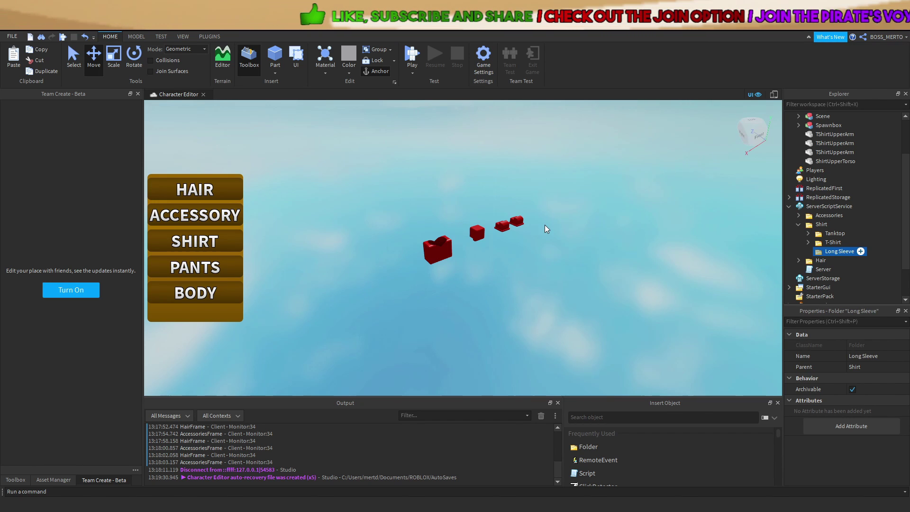
Copy the LowerTorso part from the Tanktop folder into the T-Shirt folder
right_drag(545, 224, 545, 225)
scroll(544, 224, up, 3)
click(539, 248)
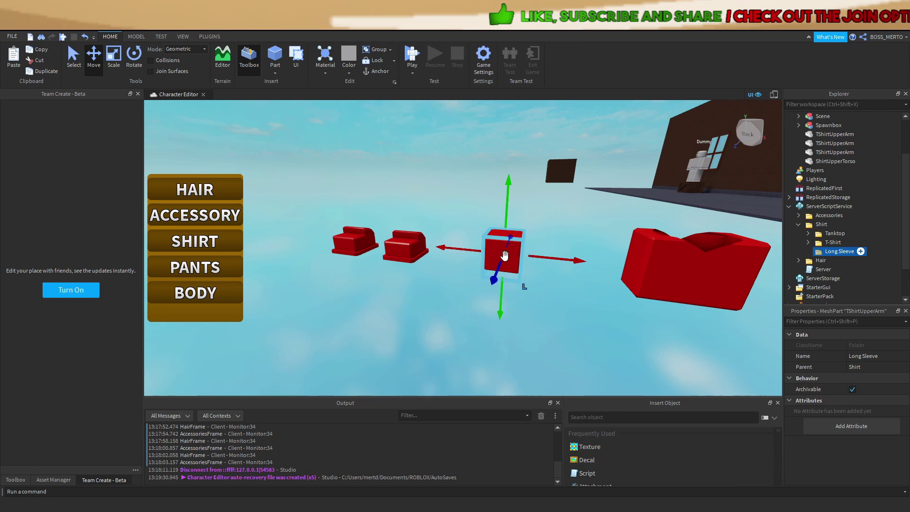
scroll(848, 171, up, 2)
click(847, 212)
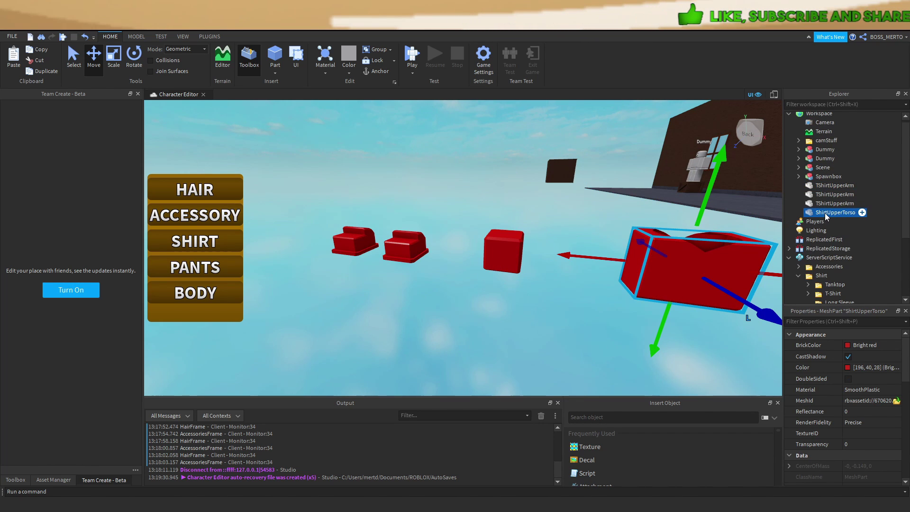
key(f)
scroll(820, 232, down, 3)
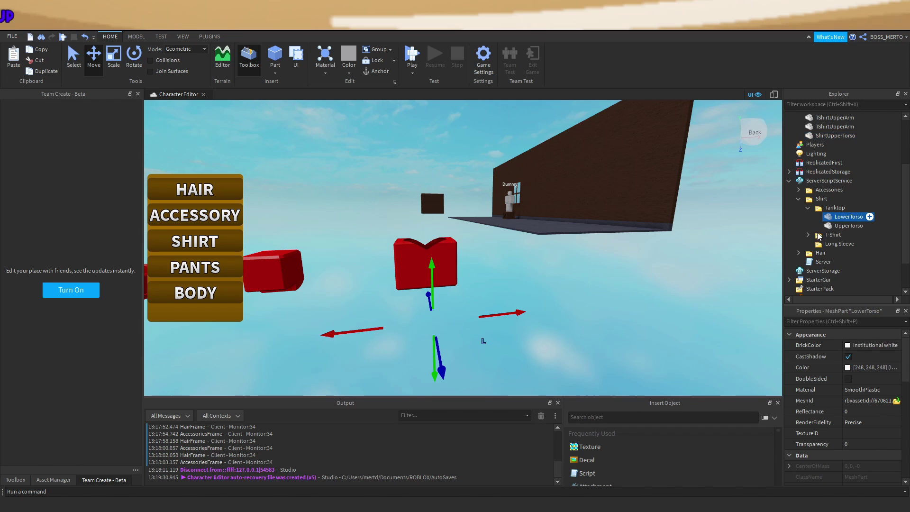
click(824, 236)
Copy the T-Shirt UpperTorso's color [196, 40, 28] onto the LowerTorso in the same folder
click(824, 261)
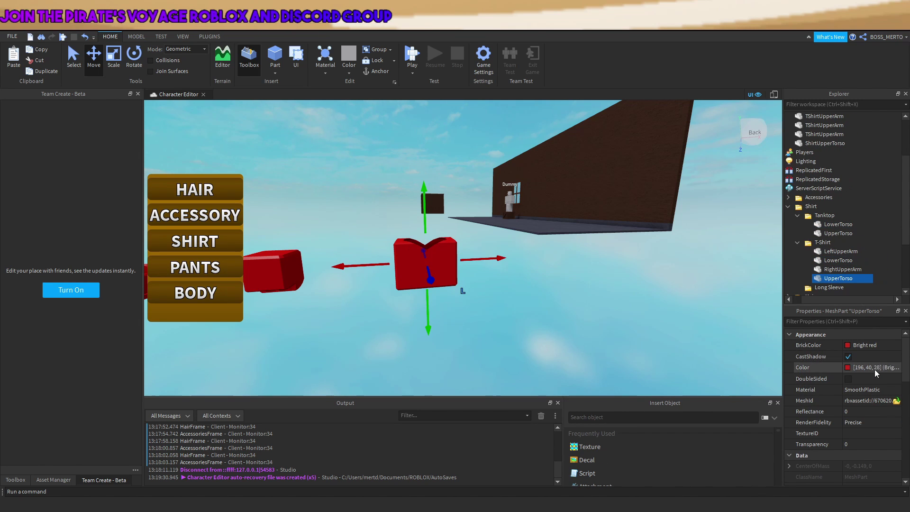
click(816, 367)
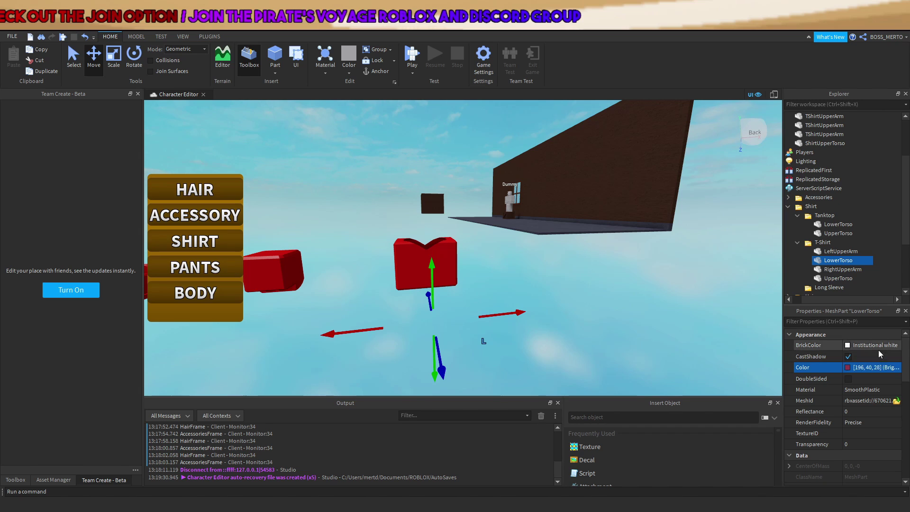
key(ctrl+v)
Paste a copy of the red LowerTorso into the Long Sleeve folder
scroll(829, 260, down, 2)
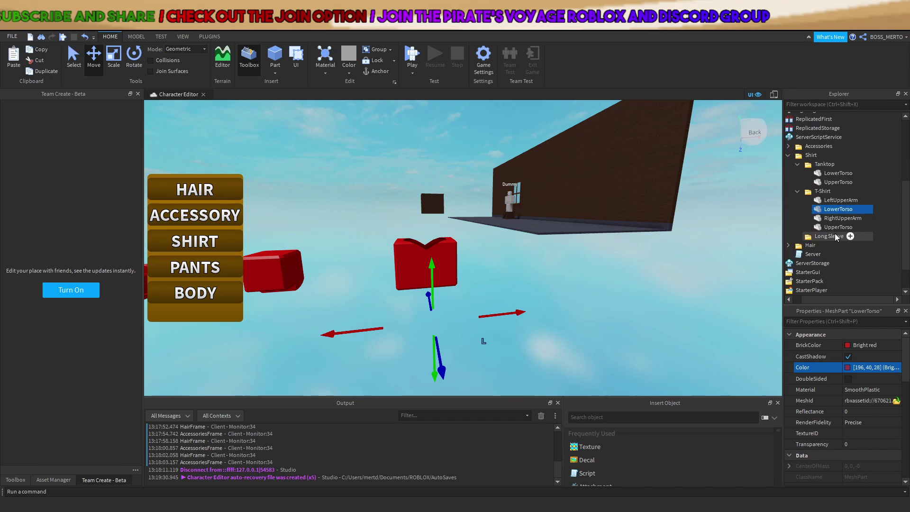
click(828, 236)
key(ctrl+shift+v)
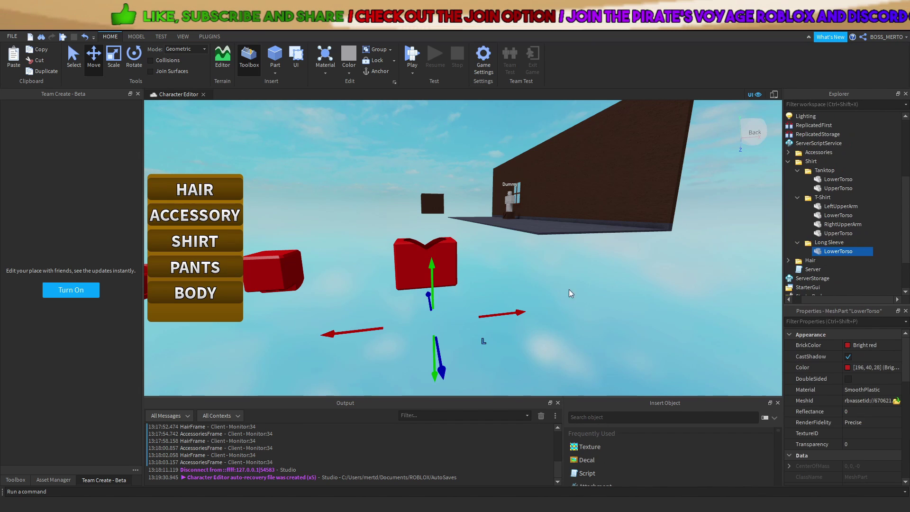
Rename the workspace mesh ShirtUpperTorso as UpperTorso
click(569, 292)
key(a)
click(502, 270)
scroll(808, 250, up, 3)
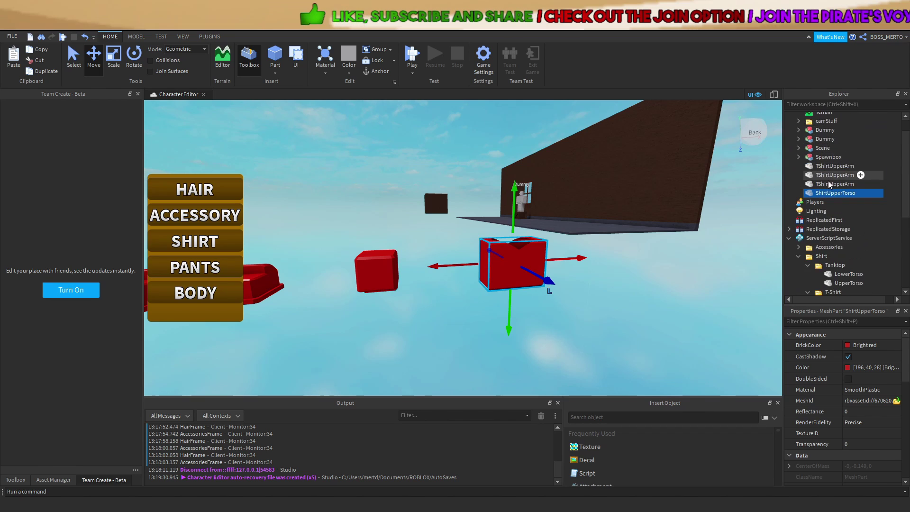
key(F2)
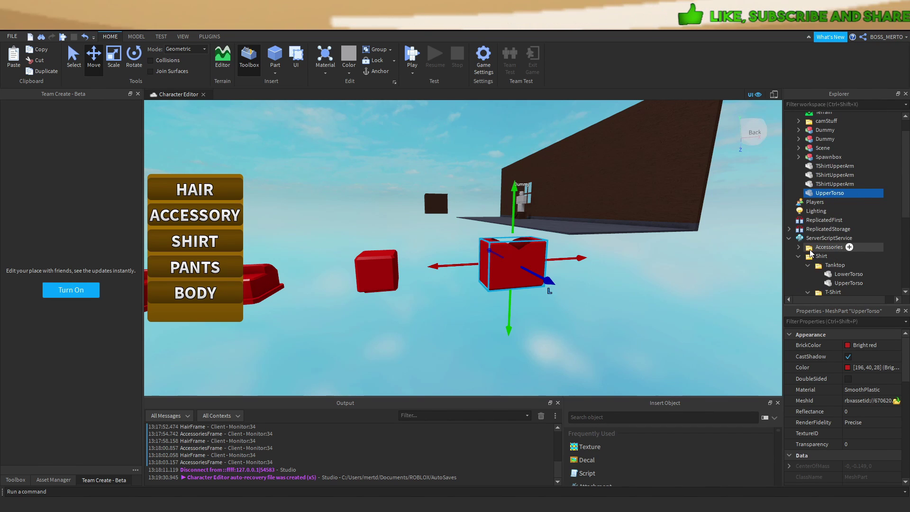
Duplicate the red upper arm block and place the copy between the original and the lower arm pieces
right_drag(415, 250, 408, 286)
key(a)
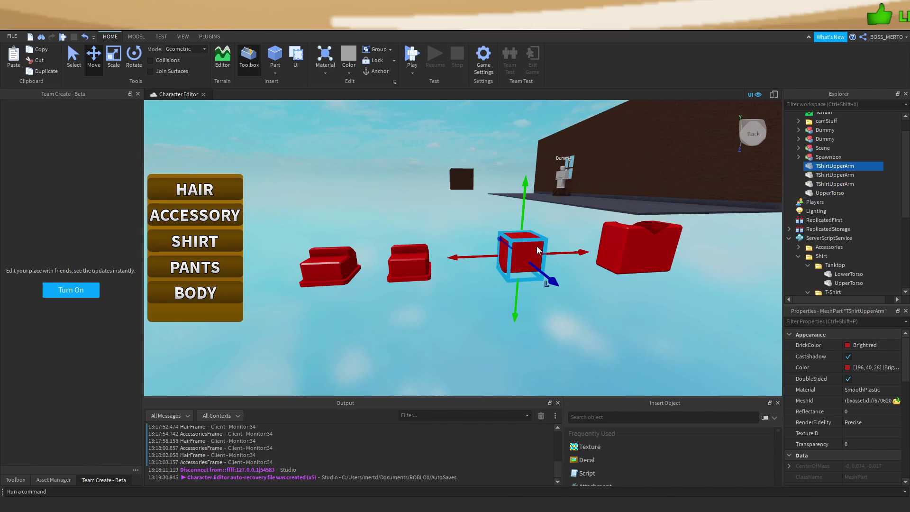
key(ctrl+d)
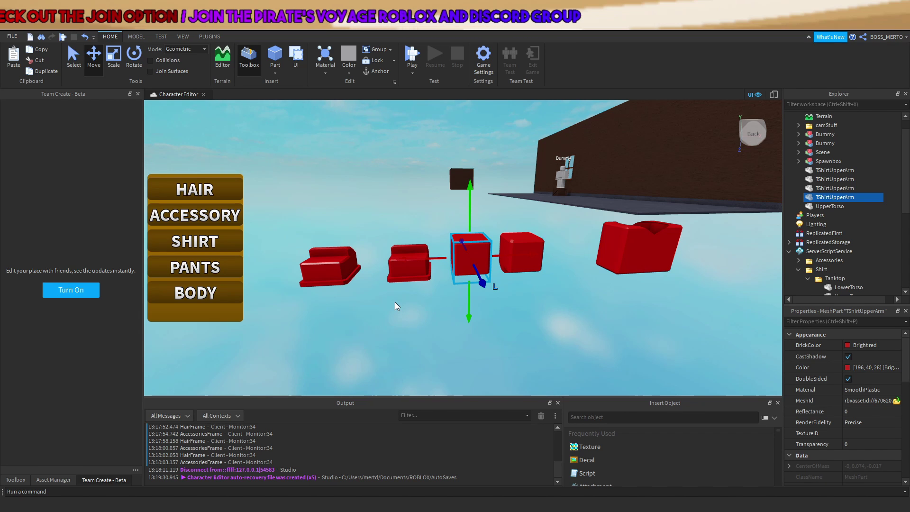
Examine the red arm pieces from the front and back to tell the left and right sides apart
key(a)
right_drag(345, 314, 345, 313)
key(d)
right_drag(556, 275, 508, 323)
click(508, 323)
scroll(508, 323, up, 3)
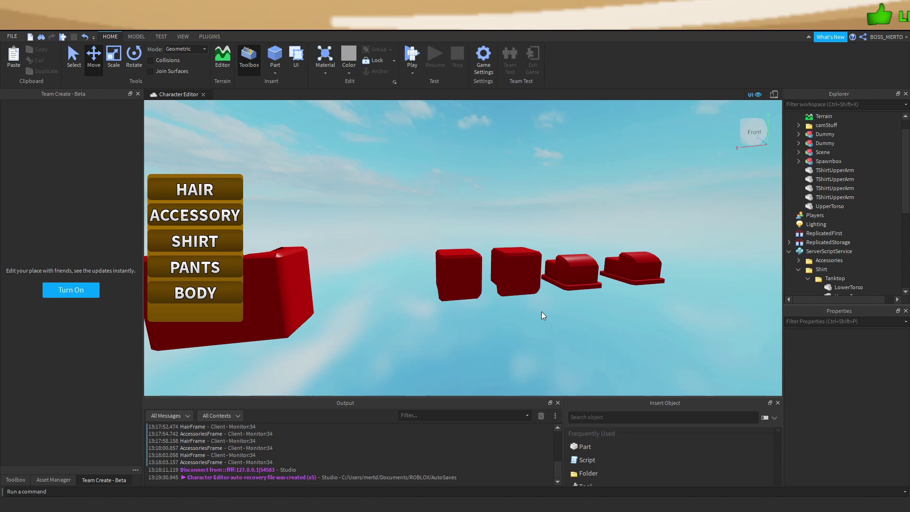
key(d)
mouse_move(467, 273)
right_down()
mouse_move(429, 268)
mouse_move(467, 273)
right_up()
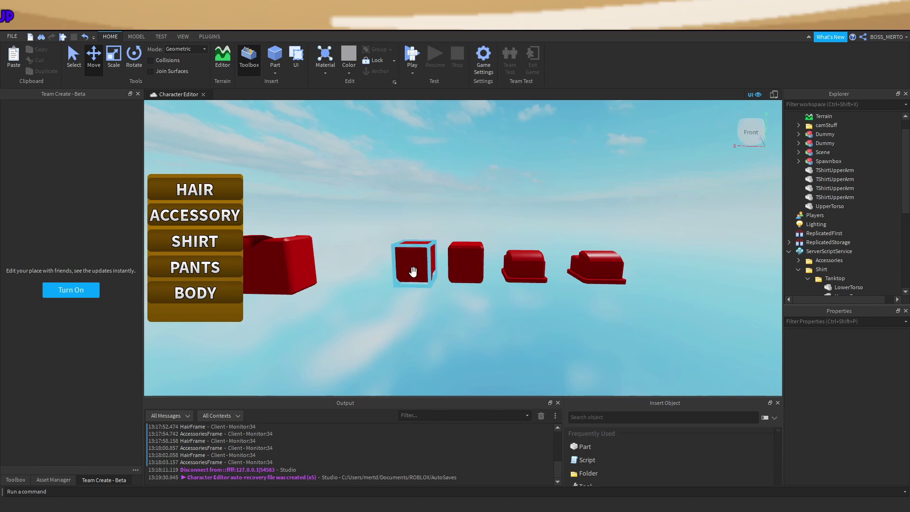
scroll(469, 270, up, 5)
scroll(390, 285, down, 5)
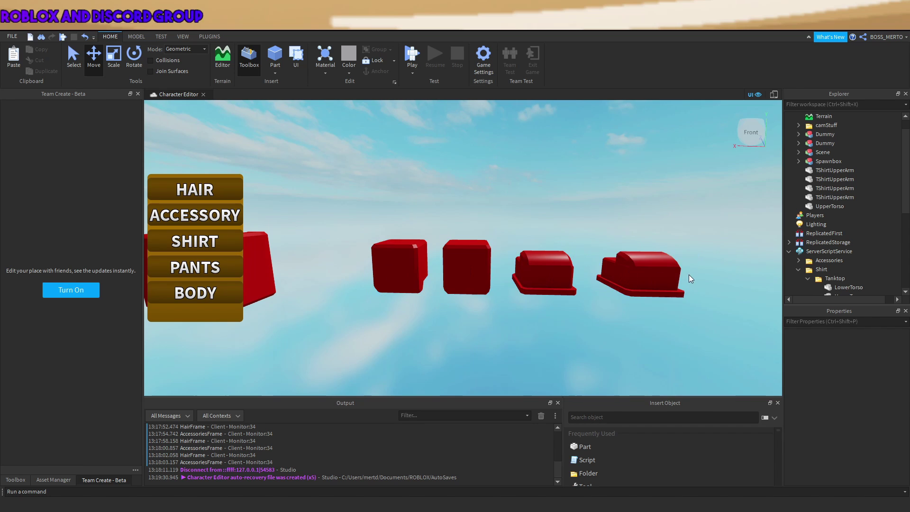
right_drag(402, 274, 419, 276)
right_drag(566, 298, 565, 295)
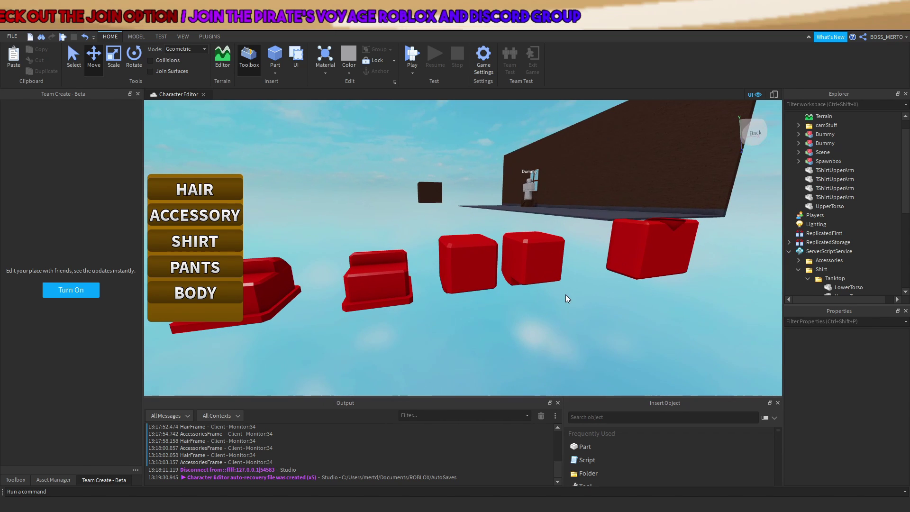
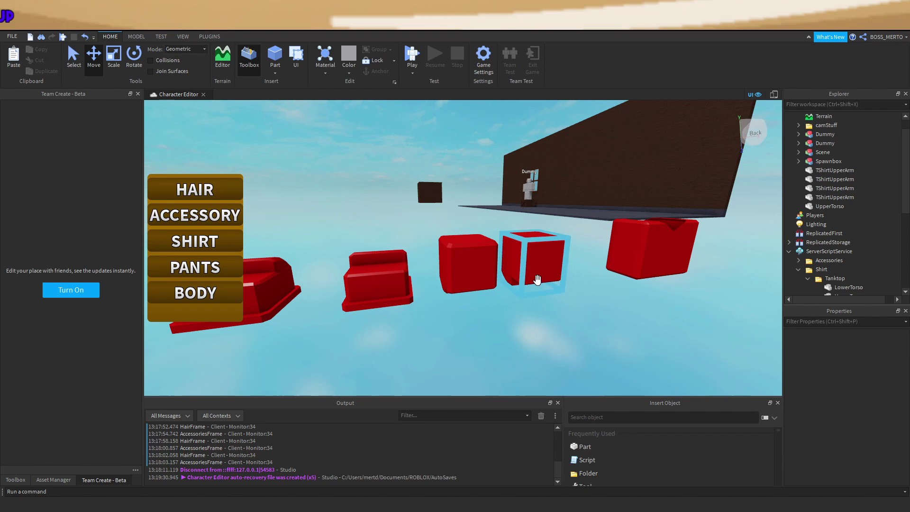
Rename the duplicated upper arm block next to the lower arm pieces as RightUpperArm
click(476, 274)
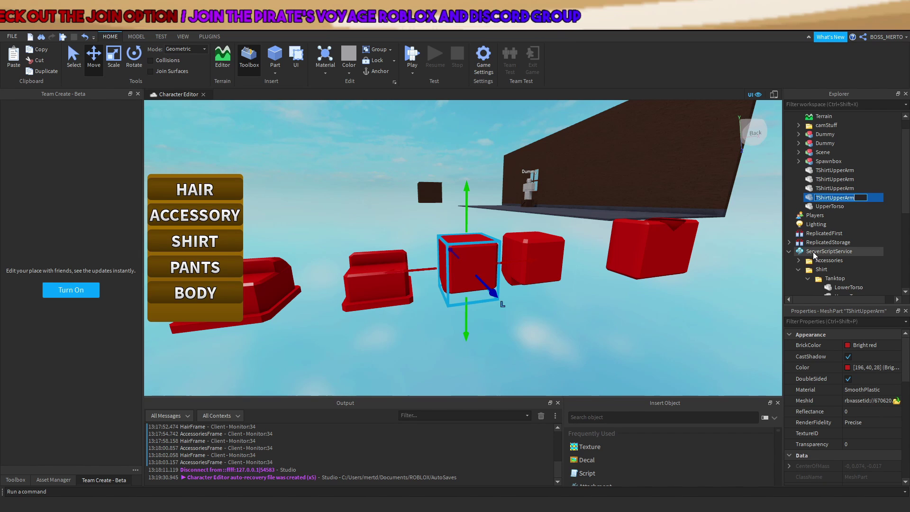
key(F2)
text(RightUpperArm)
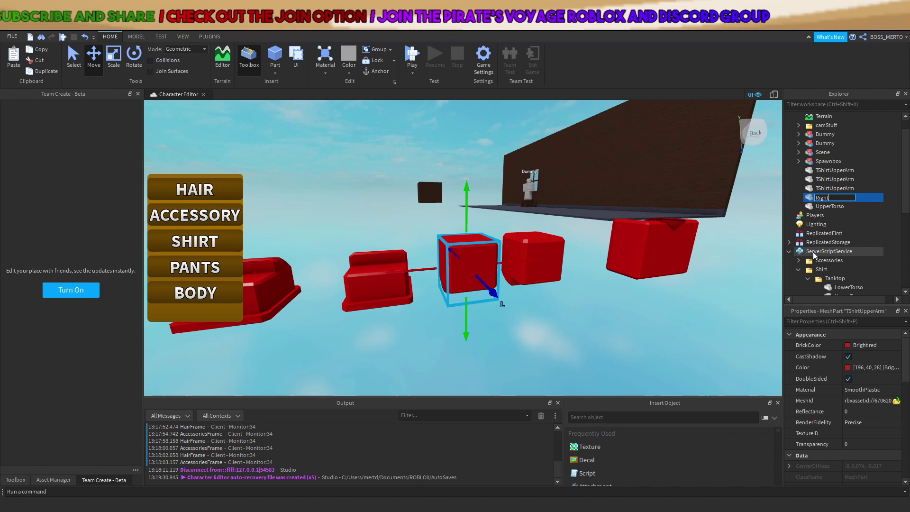
key(Return)
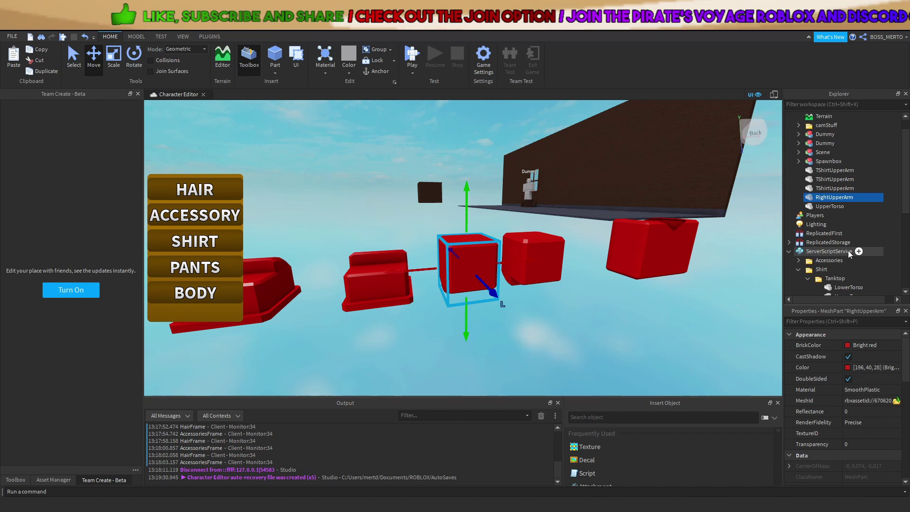
Rename the lower arm piece farthest from the torso as LeftUpperArm
click(846, 189)
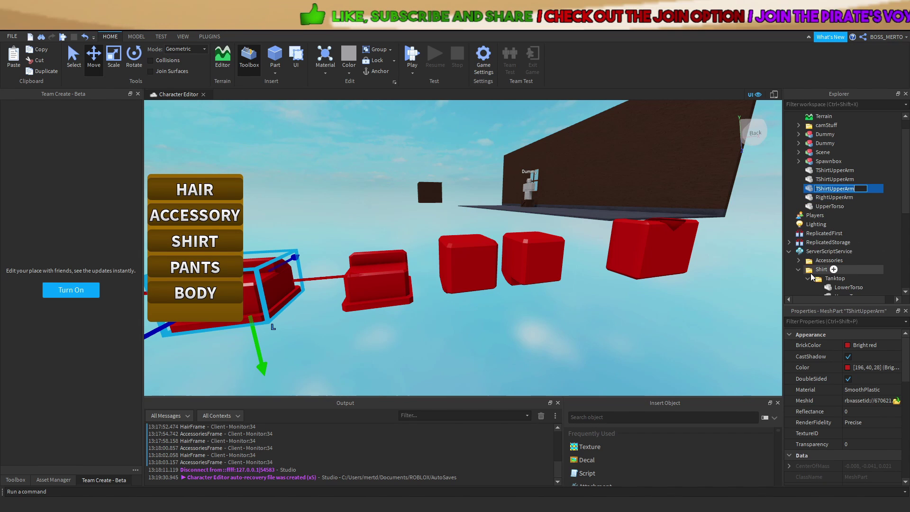
key(F2)
text(Lef)
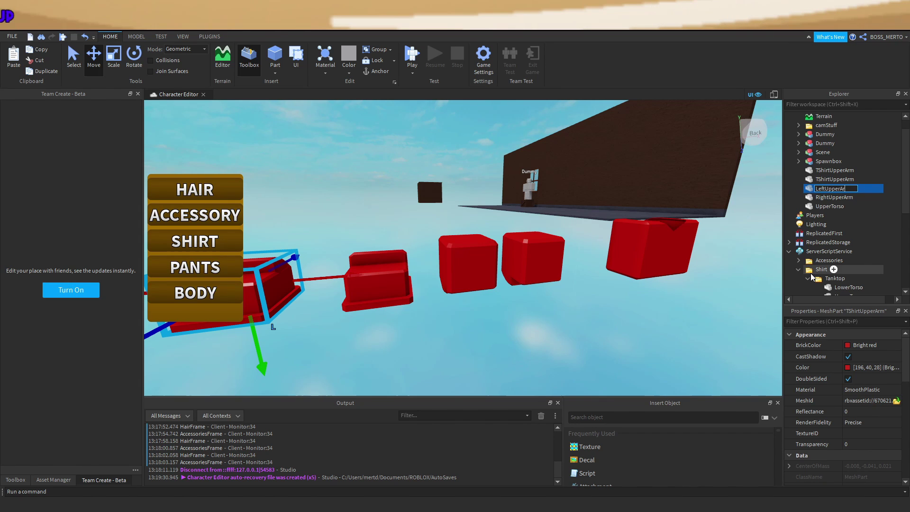
Rename the two lower arm pieces as RightLowerArm and LeftLowerArm, and the upper arm block nearest the torso as LeftUpperArm
click(841, 179)
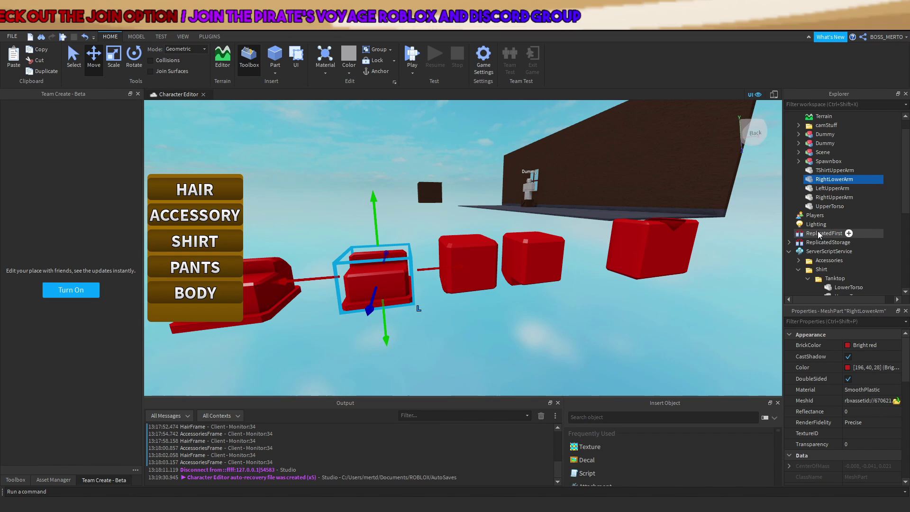
key(Return)
key(Down)
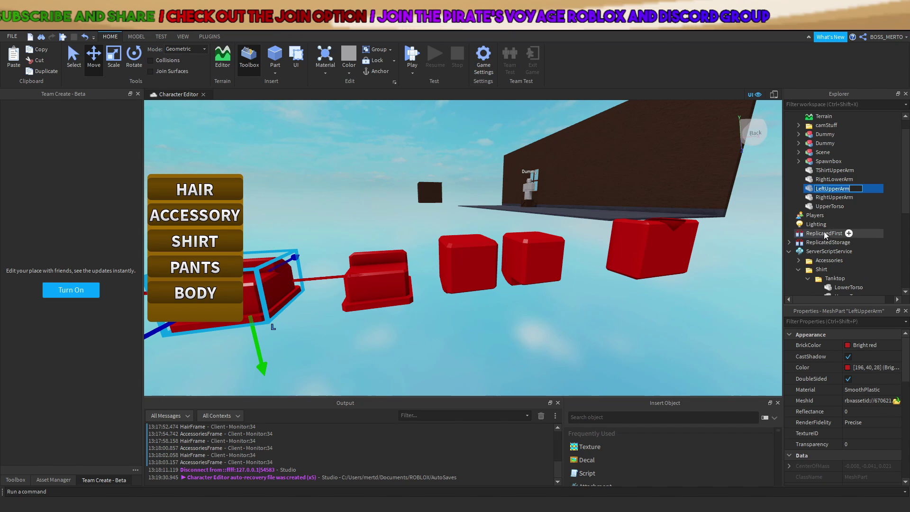
double_click(826, 189)
text(LeftLowerArm)
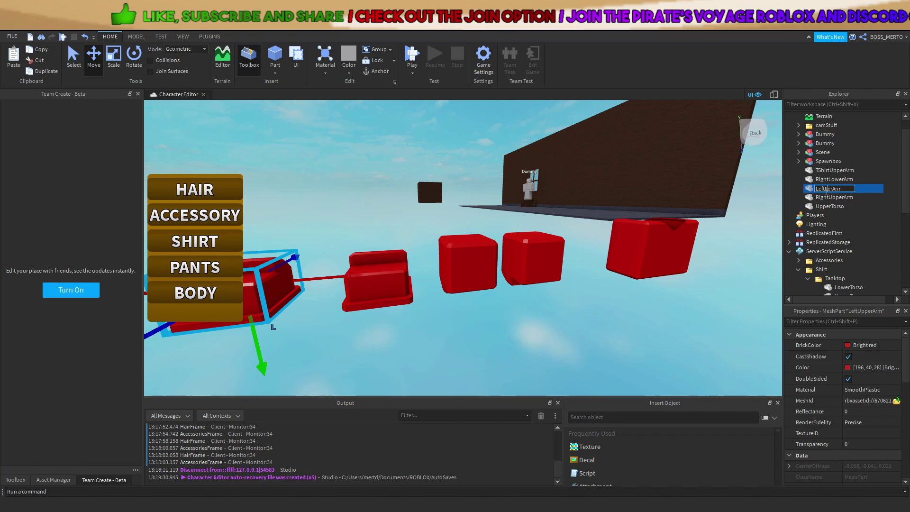
click(819, 171)
double_click(819, 172)
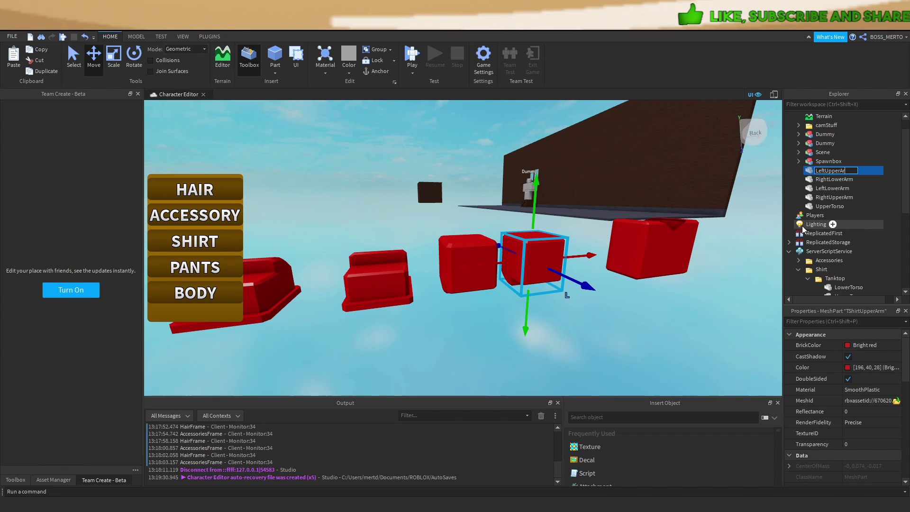
Move the four renamed arm parts and UpperTorso from the workspace into the Long Sleeve folder
shift+click(835, 209)
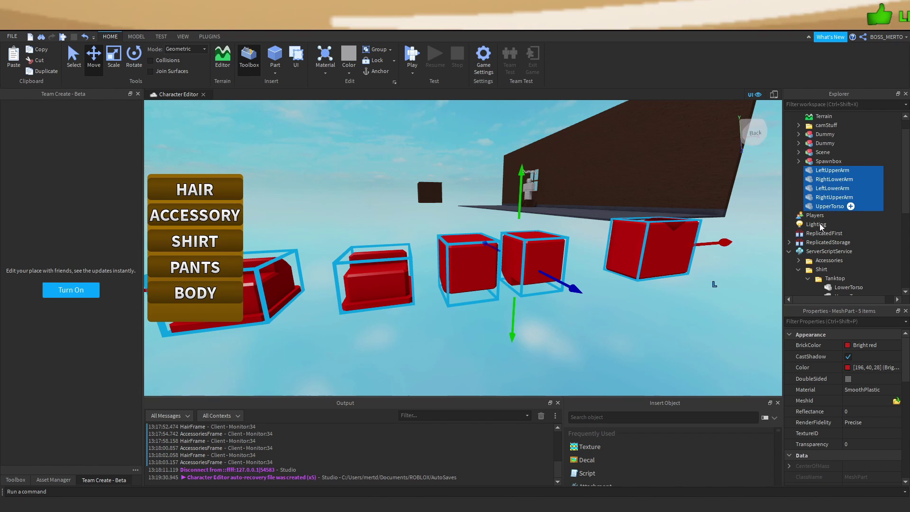
drag(811, 216, 813, 224)
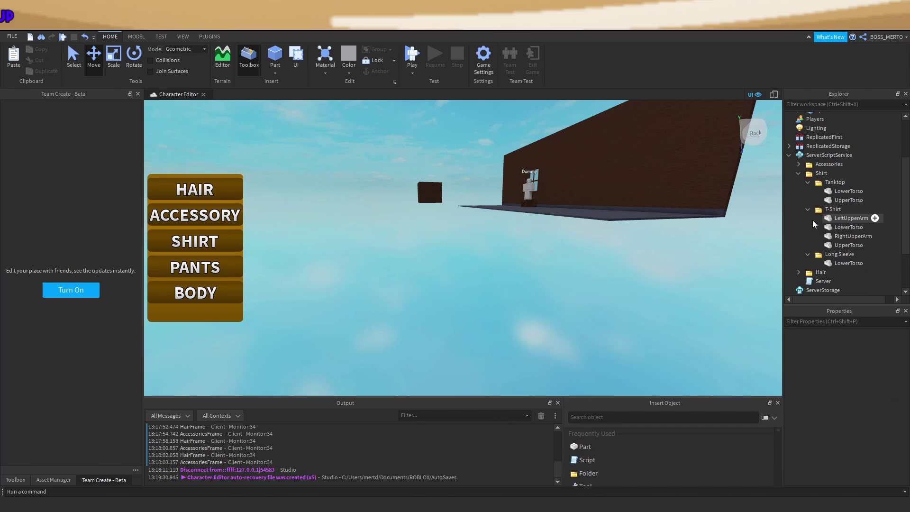
click(828, 255)
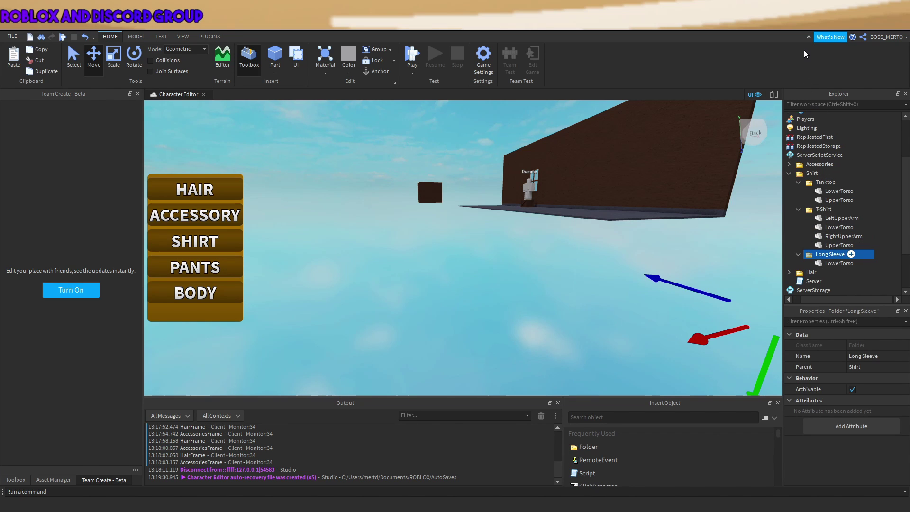
key(ctrl+shift+v)
Set the BrickColor of all Long Sleeve parts to Bright green and turn off their CanCollide property
ctrl+click(848, 273)
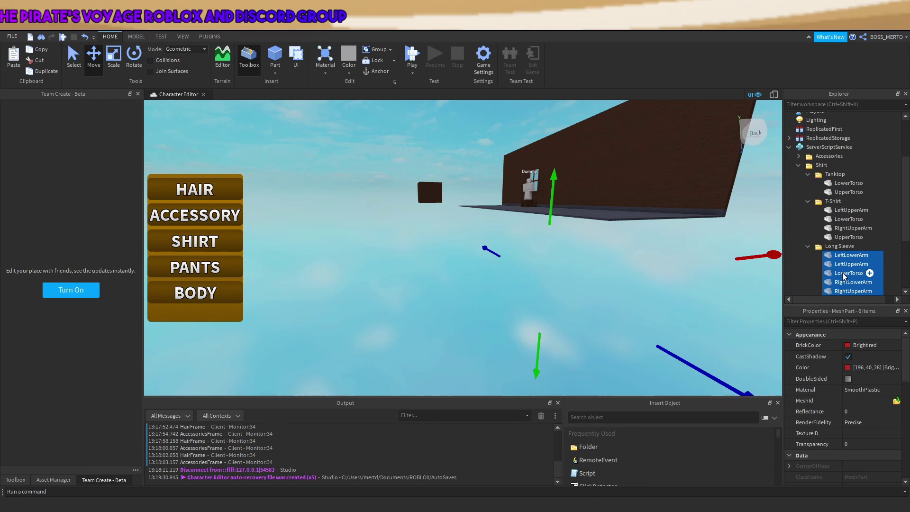
click(850, 351)
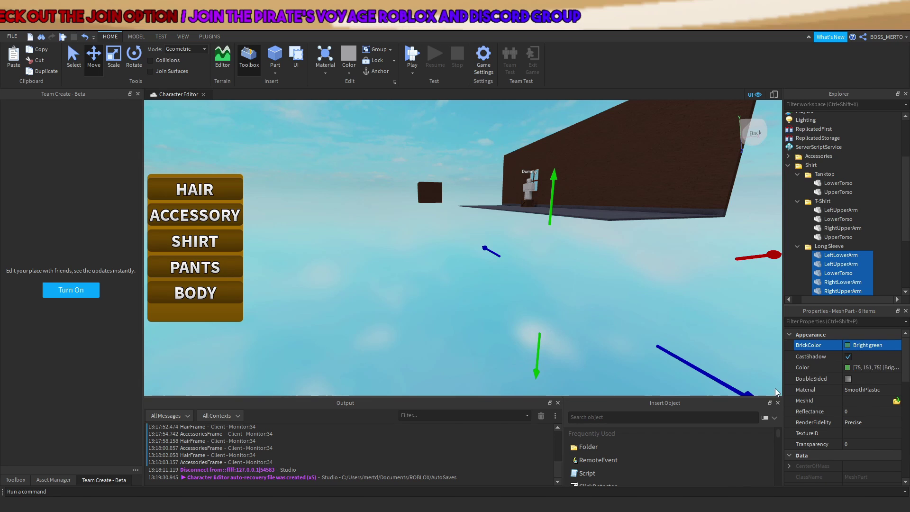
scroll(861, 394, down, 6)
click(849, 392)
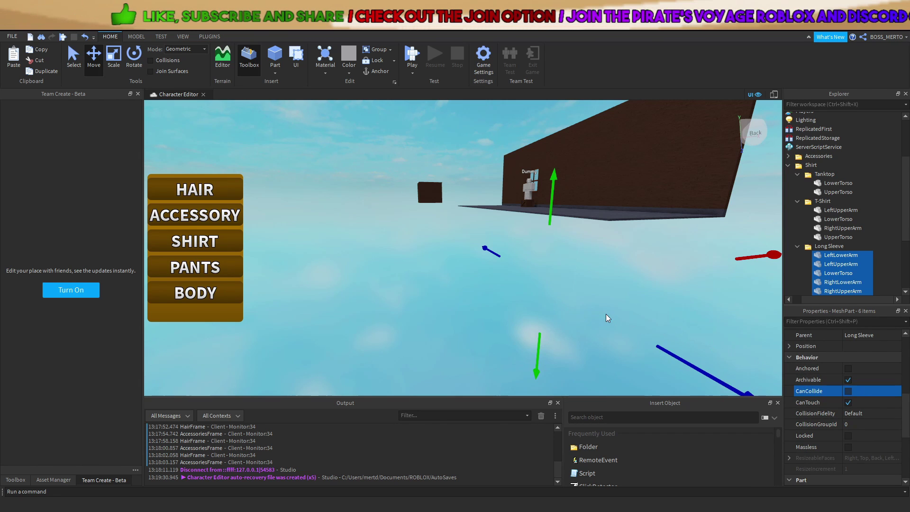
Examine the parts listed in the Tanktop, T-Shirt and Long Sleeve folders of the Shirt folder
key(s)
right_drag(606, 314, 454, 342)
key(a)
click(500, 313)
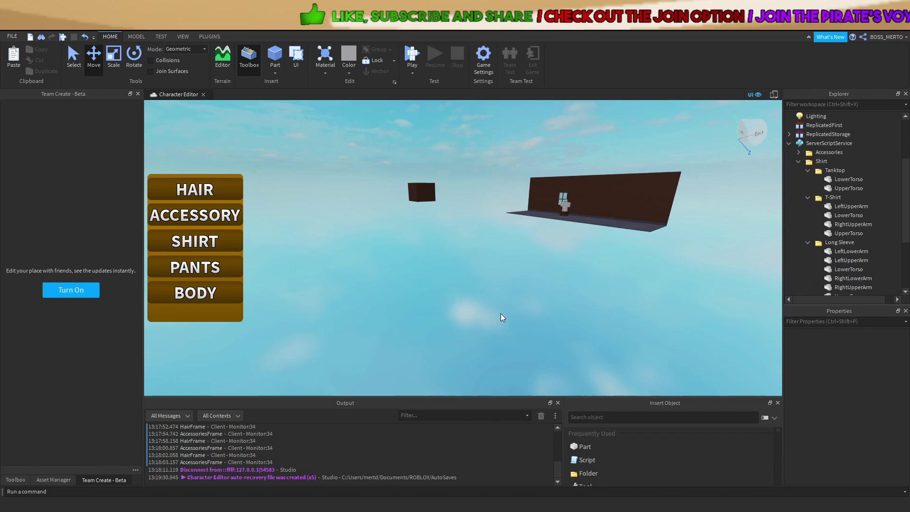
key(w)
scroll(860, 204, down, 1)
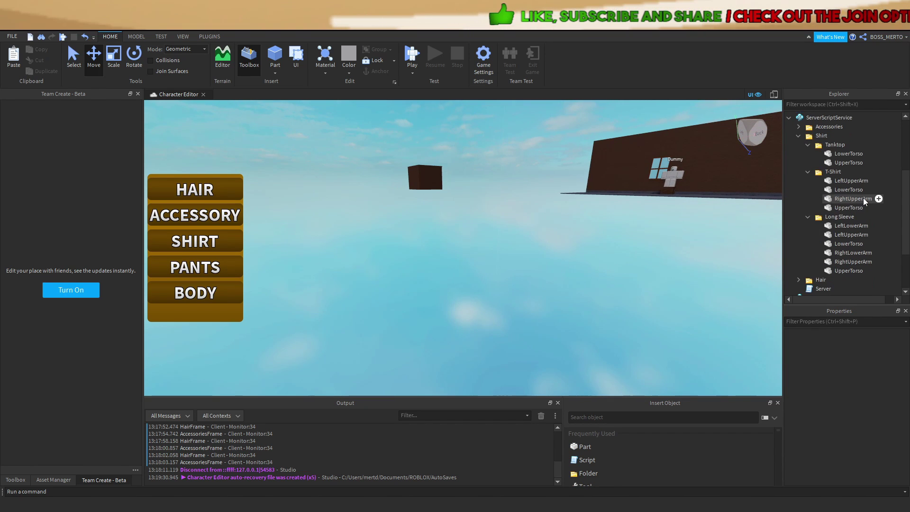
right_drag(634, 217, 691, 204)
key(w)
key(w)
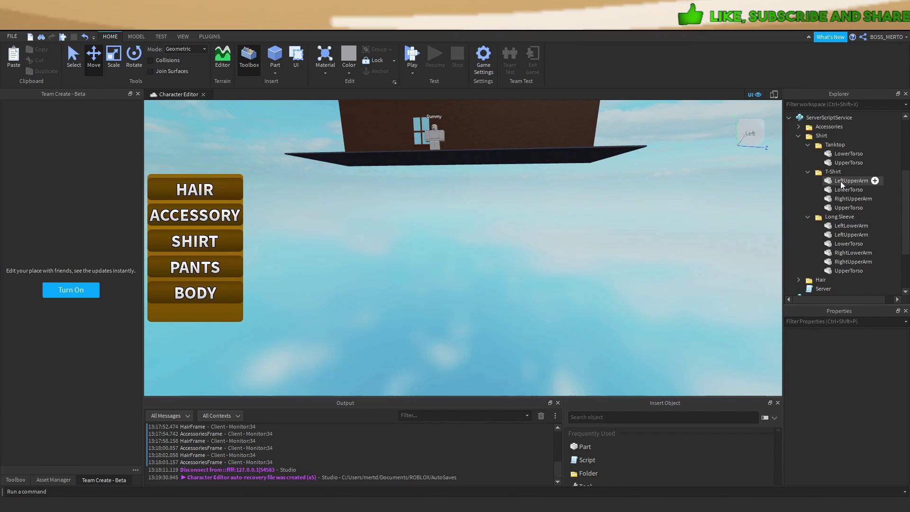
scroll(840, 181, down, 3)
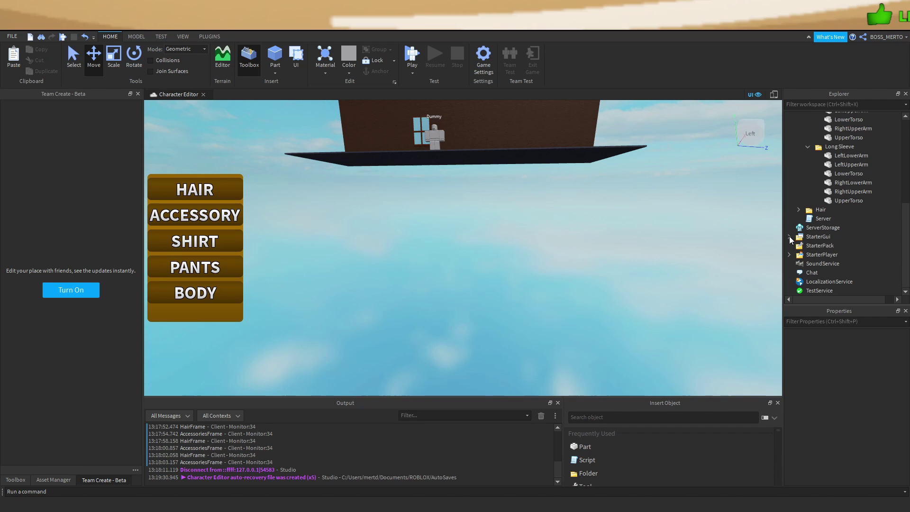
scroll(789, 237, up, 1)
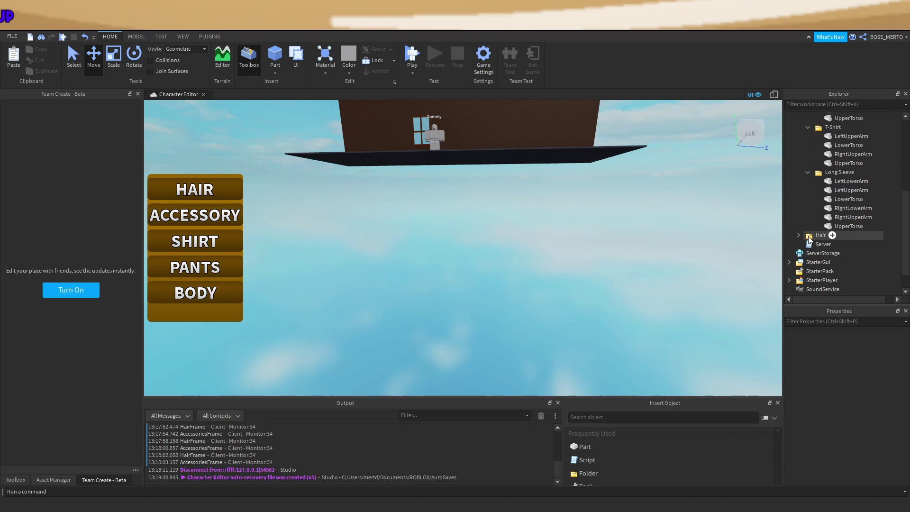
scroll(793, 262, up, 2)
scroll(676, 236, up, 3)
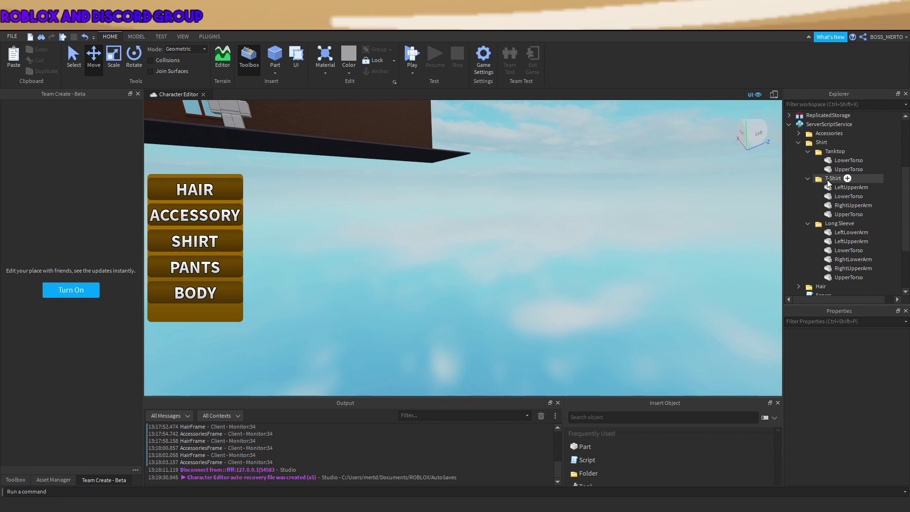
Copy the Tanktop folder from the Shirt folder into the Workspace and focus the view on the copy
click(828, 153)
scroll(816, 169, up, 4)
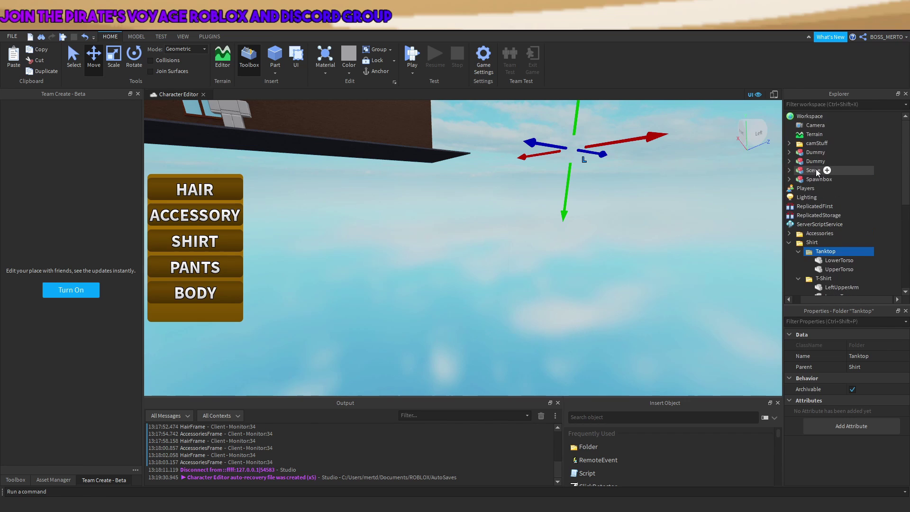
click(807, 117)
drag(806, 117, 806, 117)
key(f)
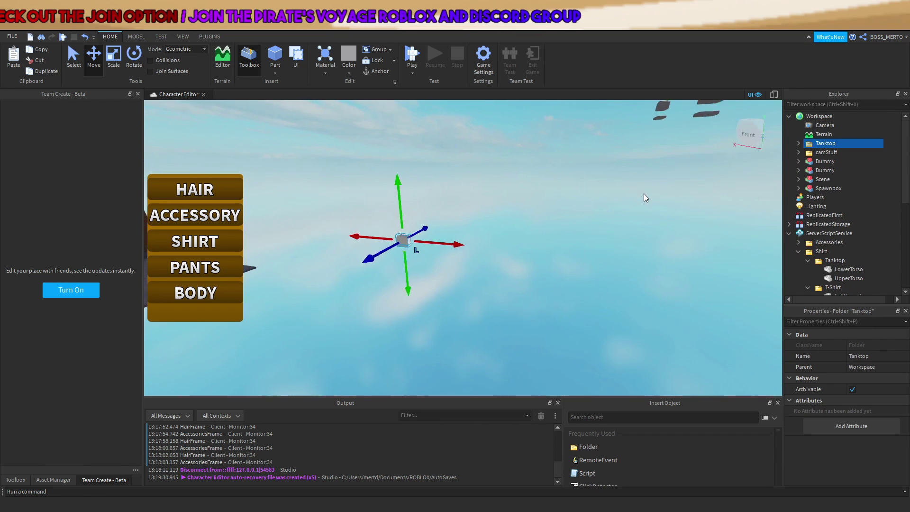
scroll(644, 194, up, 3)
right_drag(644, 193, 644, 193)
scroll(644, 193, up, 3)
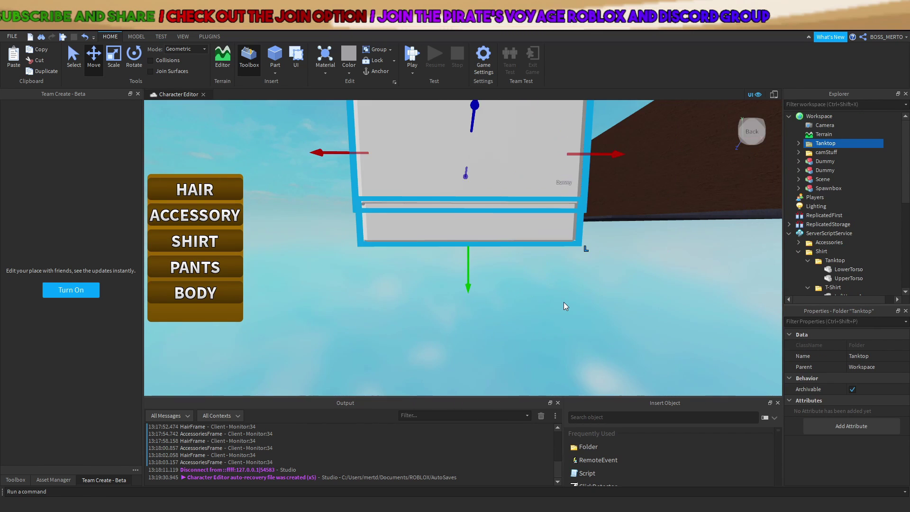
Examine how the LowerTorso and UpperTorso of the Tanktop copy fit together
click(565, 302)
scroll(617, 249, down, 5)
click(798, 143)
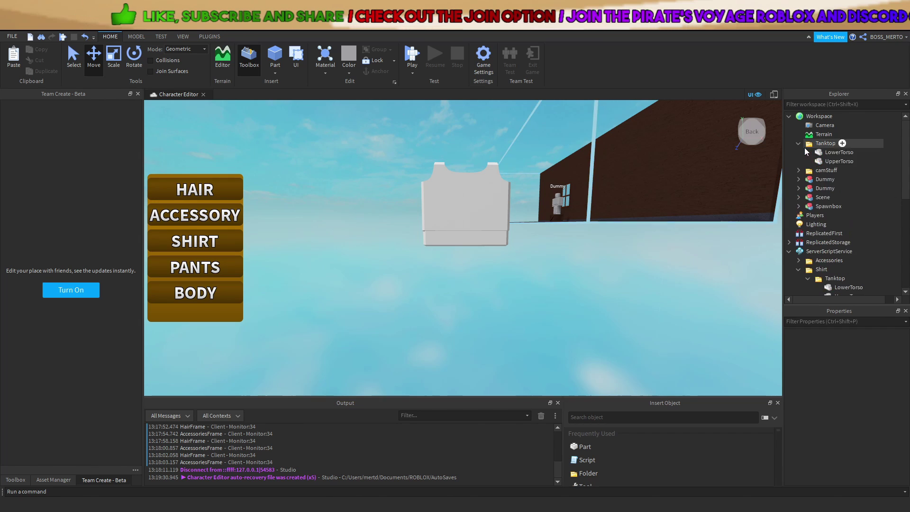
click(827, 153)
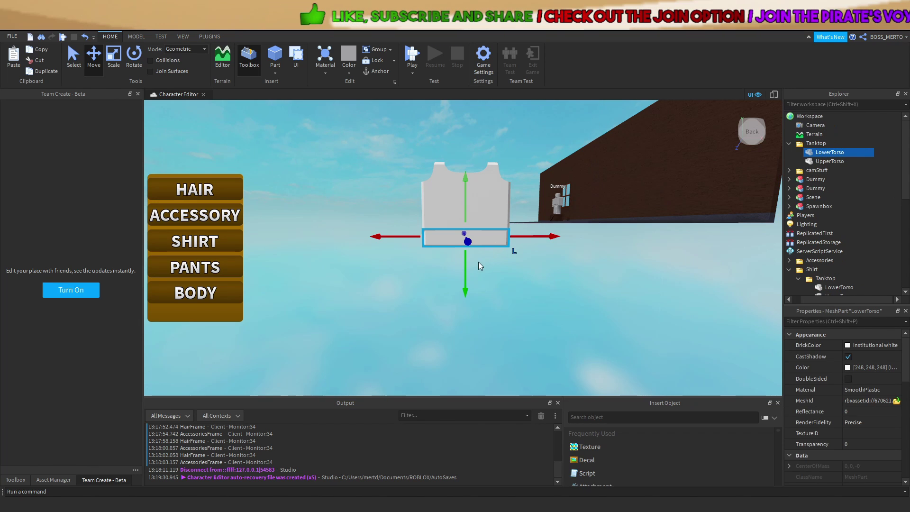
click(508, 252)
scroll(508, 252, up, 5)
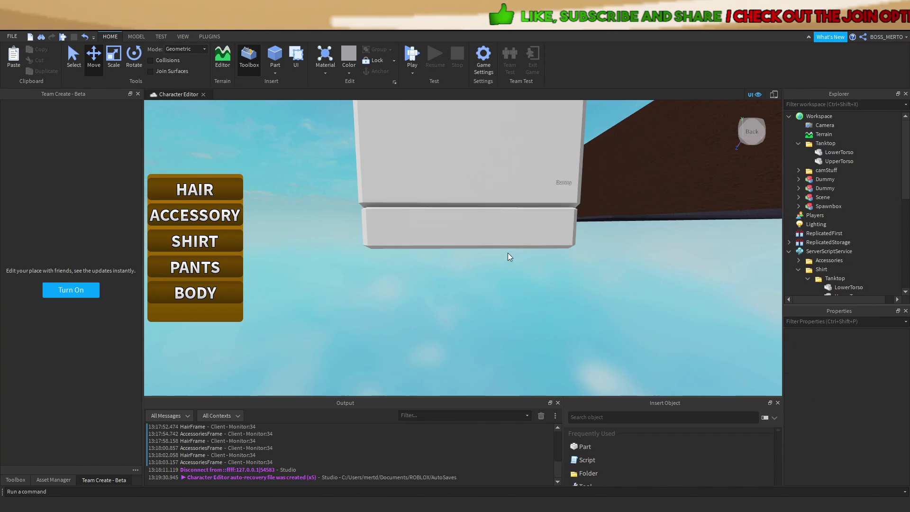
right_drag(508, 252, 463, 227)
scroll(421, 231, down, 5)
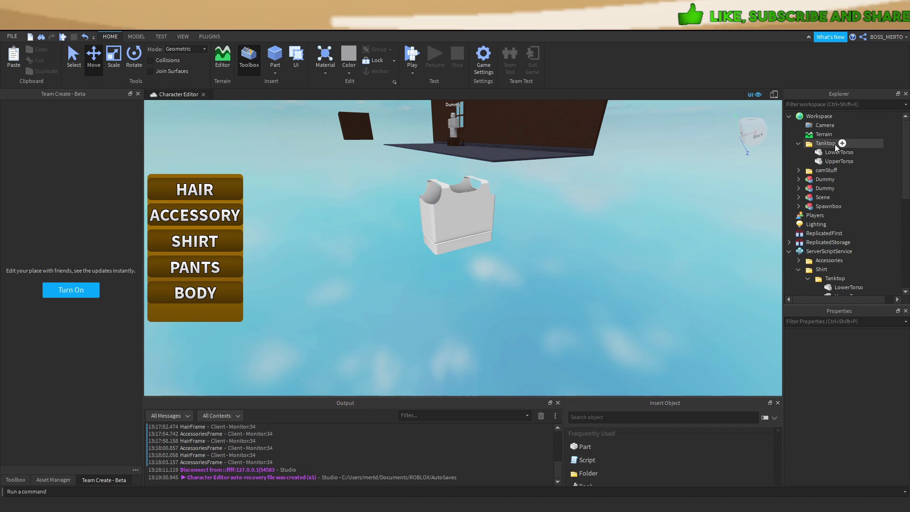
Copy the T-Shirt folder into the Workspace and move the copied parts away from the white tanktop
click(798, 143)
scroll(816, 150, down, 3)
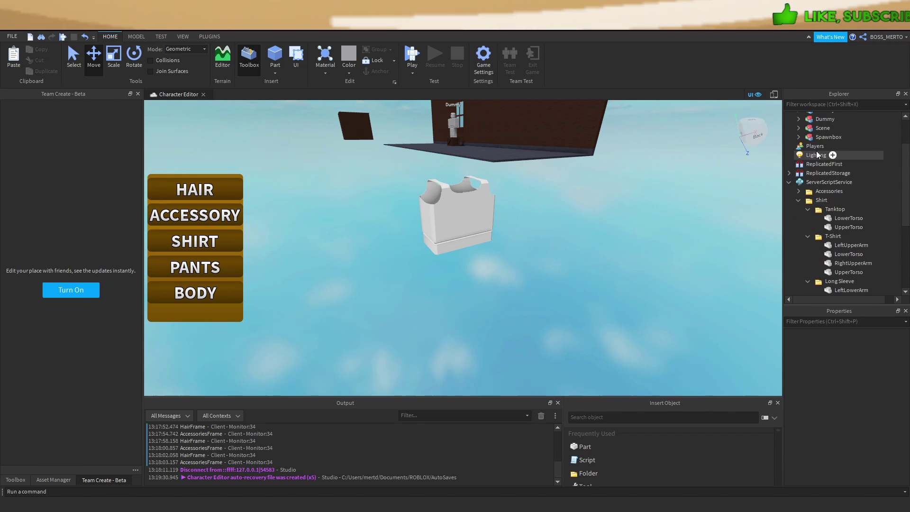
click(828, 237)
drag(818, 169, 806, 115)
right_drag(521, 185, 553, 172)
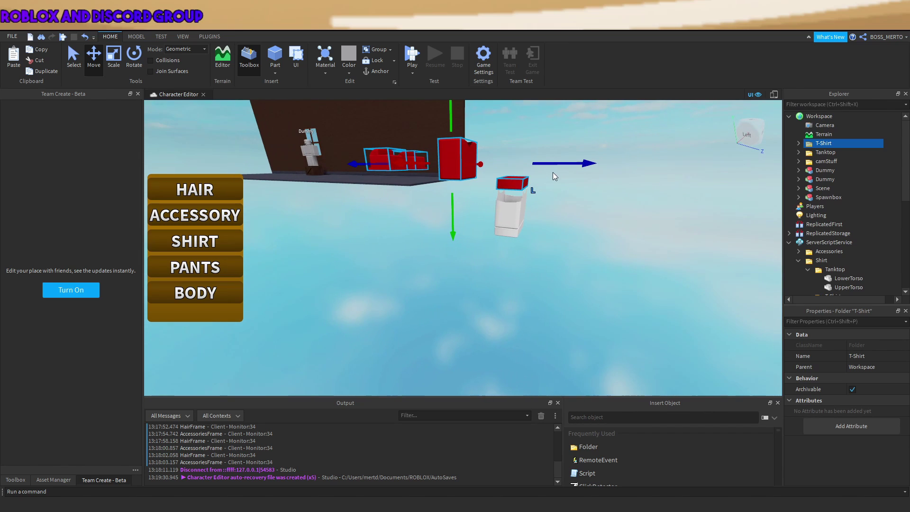
key(d)
drag(556, 165, 684, 208)
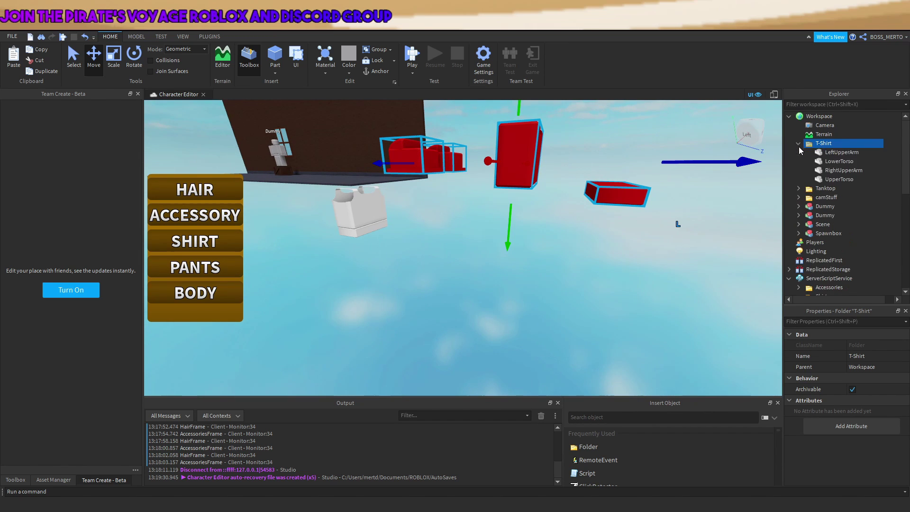
Move the T-Shirt copy's LowerTorso underneath its UpperTorso and align the two from the side
click(798, 144)
click(837, 161)
scroll(621, 189, up, 3)
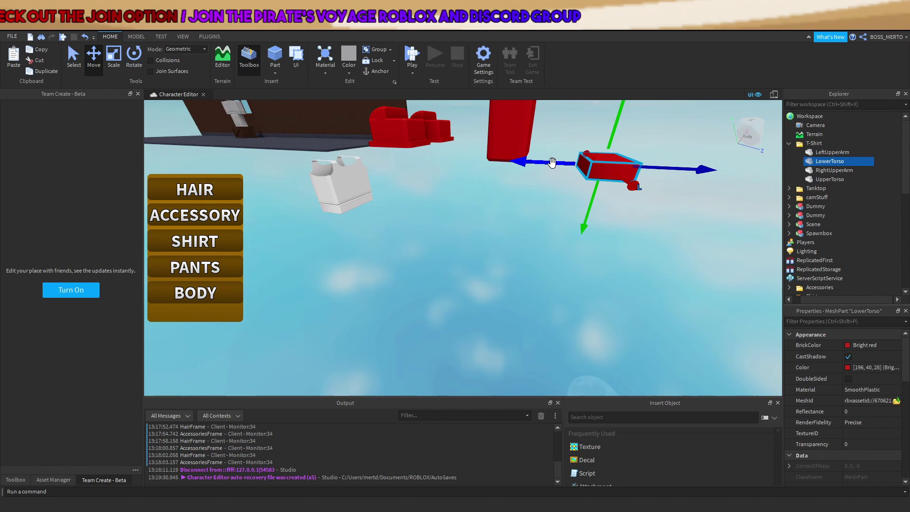
drag(621, 189, 467, 178)
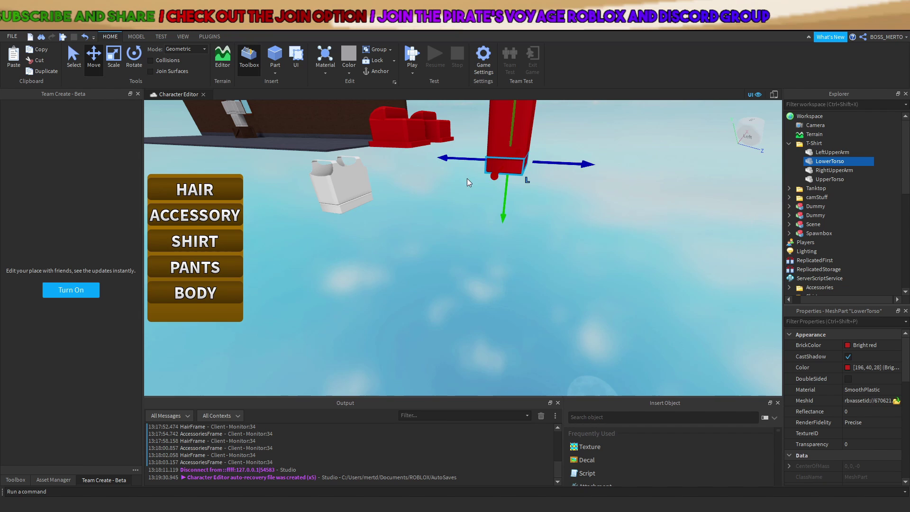
key(d)
right_drag(752, 179, 633, 196)
key(w)
key(s)
key(a)
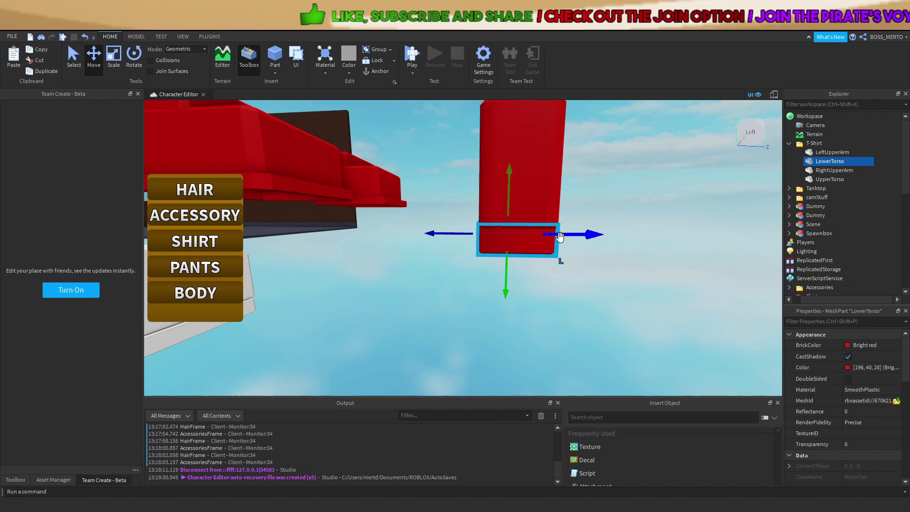
drag(463, 239, 457, 243)
Lower the T-Shirt copy's LowerTorso slightly so it sits just below the UpperTorso
key(d)
right_drag(475, 242, 474, 243)
key(w)
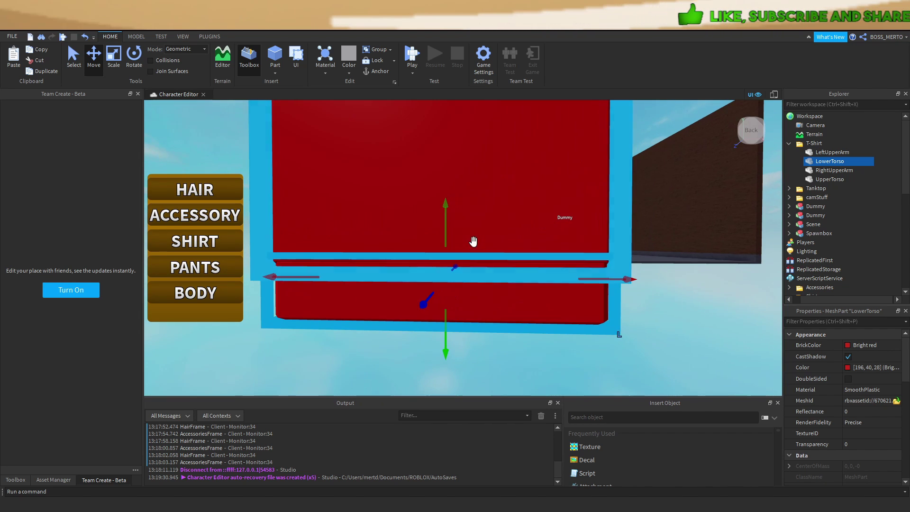
drag(442, 226, 448, 237)
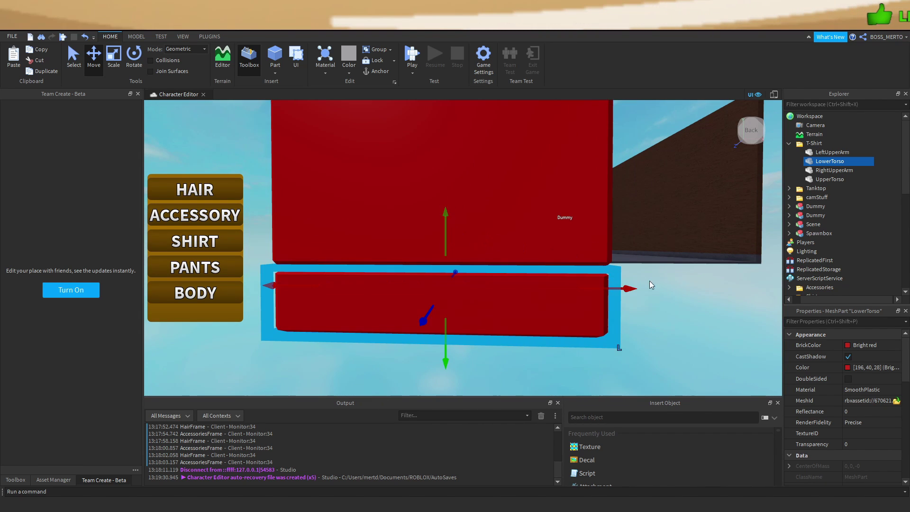
click(684, 312)
right_drag(683, 312, 683, 312)
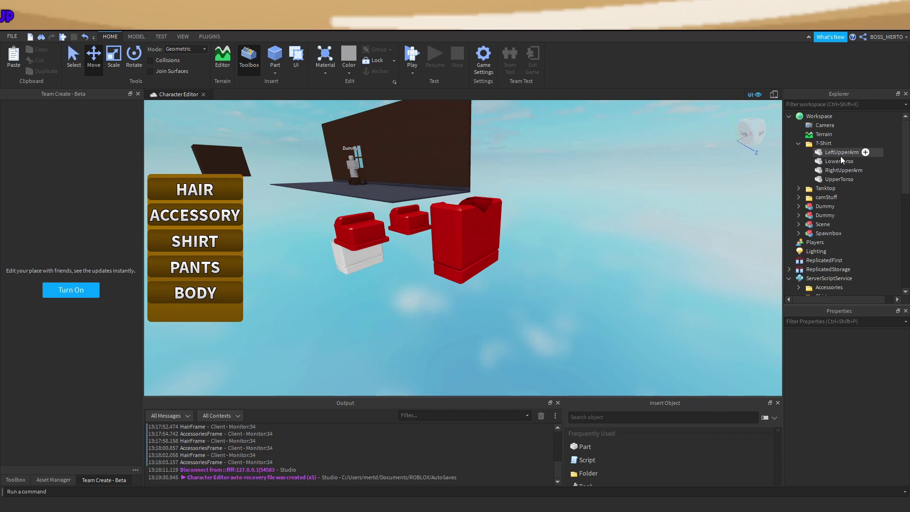
Move the T-Shirt copy's LeftUpperArm into place beside the torso
right_drag(456, 188, 464, 207)
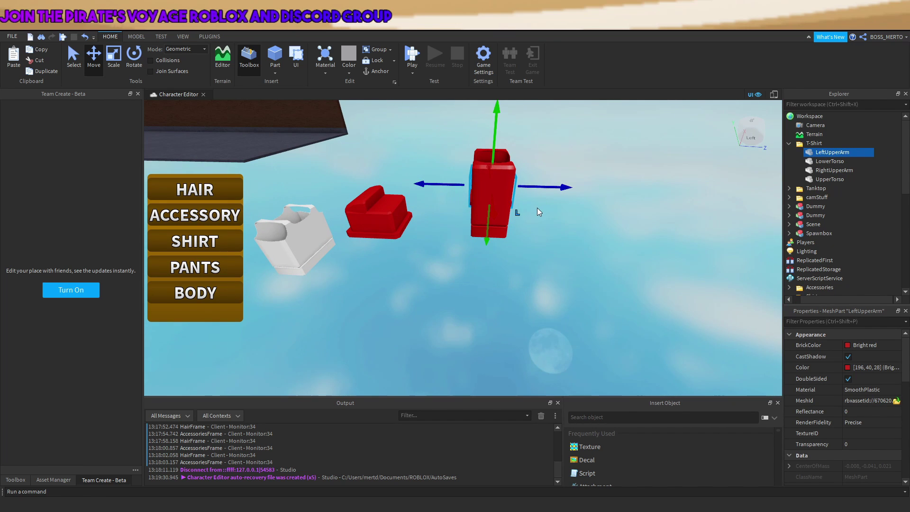
right_drag(538, 209, 509, 199)
scroll(510, 200, up, 3)
drag(434, 197, 335, 191)
right_drag(337, 192, 338, 194)
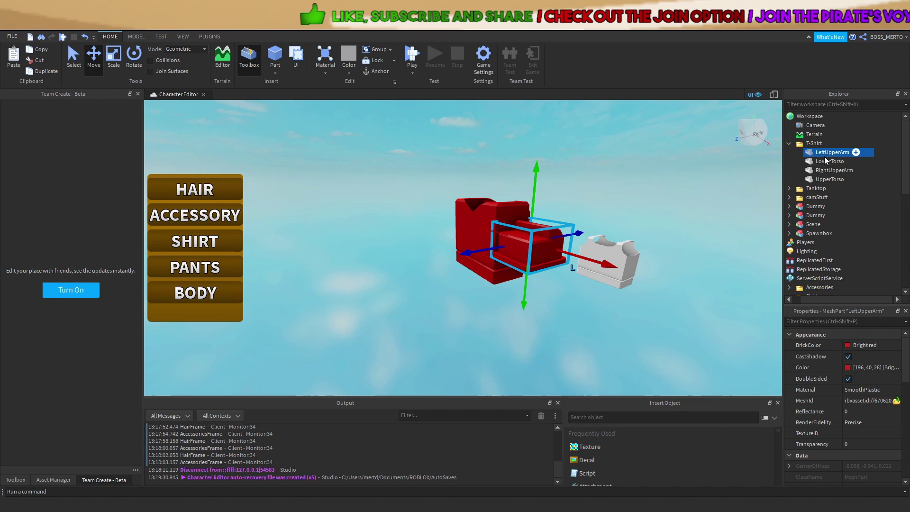
Paste copies of the Long Sleeve LeftLowerArm and RightLowerArm into the Workspace, inspect them, and delete both copies
scroll(830, 172, down, 4)
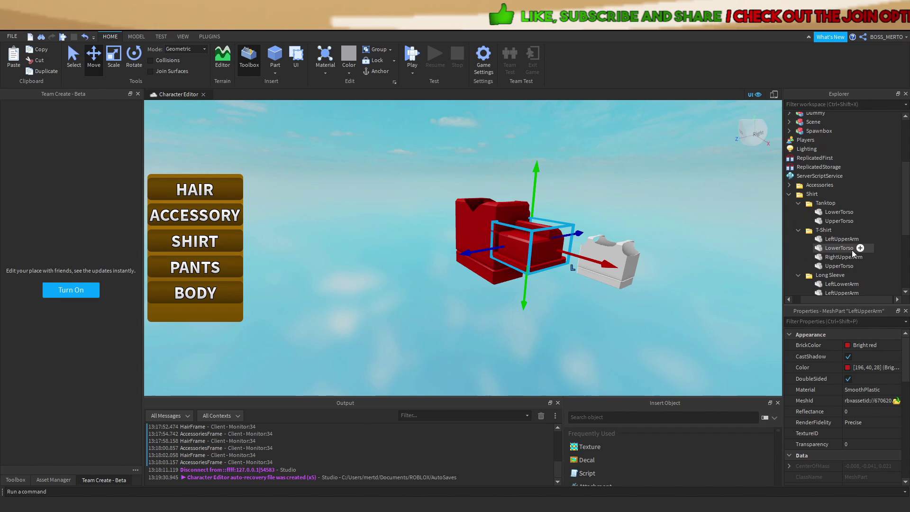
scroll(852, 249, down, 2)
click(837, 234)
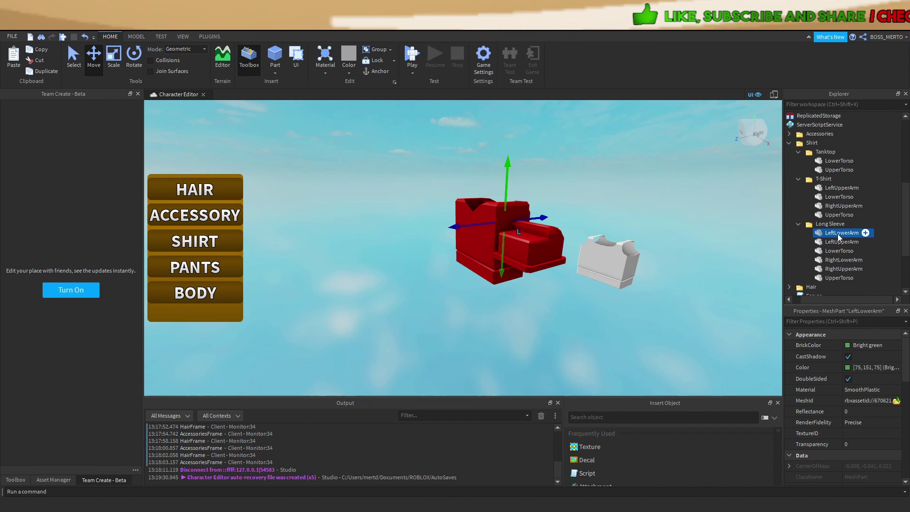
ctrl+click(850, 260)
scroll(866, 170, up, 5)
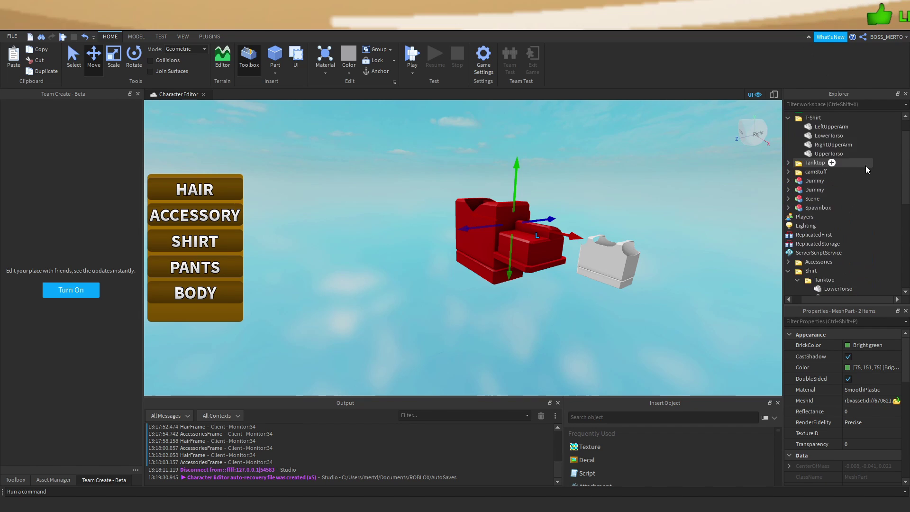
click(804, 118)
key(ctrl+v)
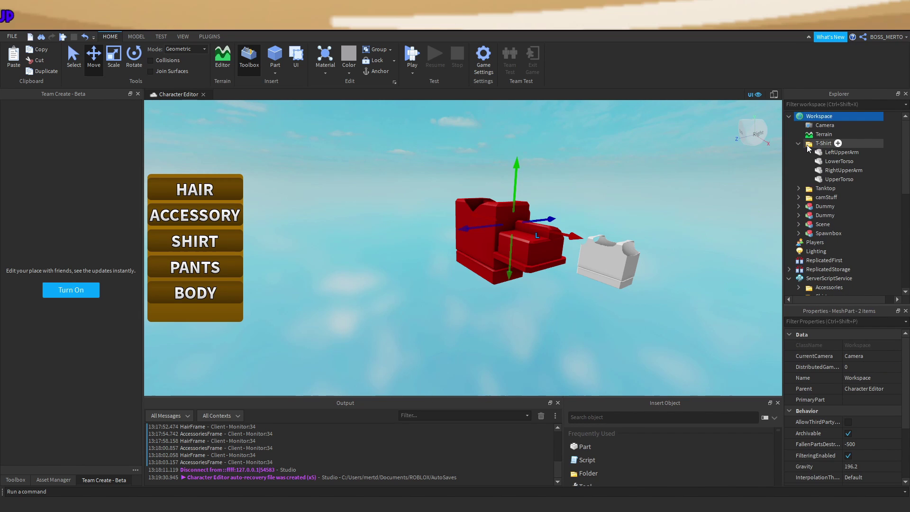
right_drag(623, 194, 584, 203)
key(a)
key(w)
key(s)
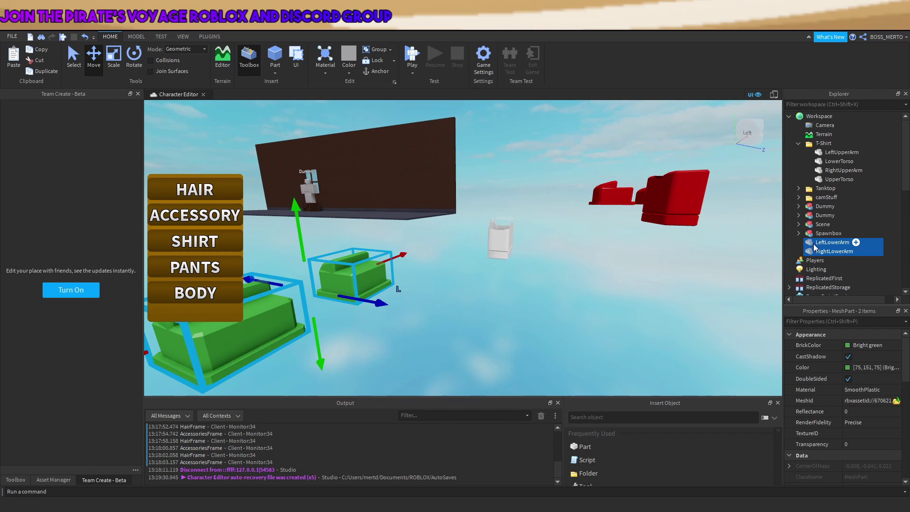
key(Delete)
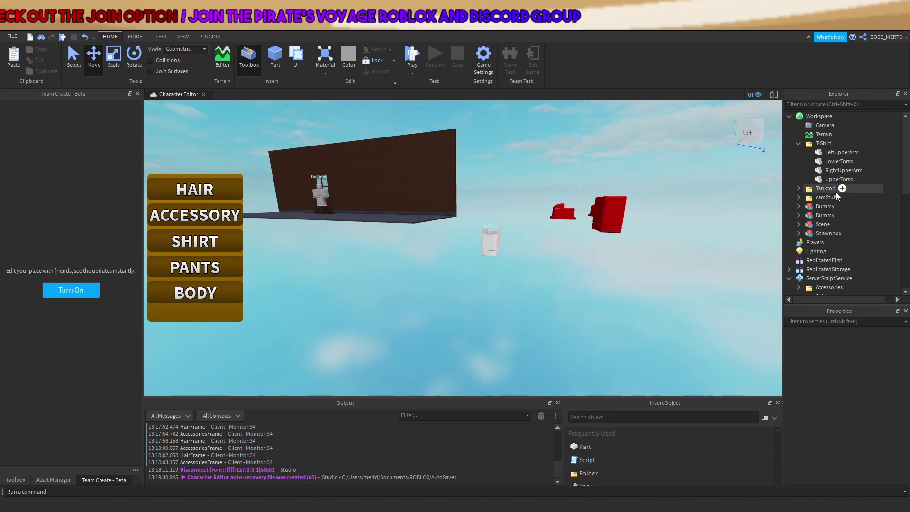
Replace the meshes of the T-Shirt copy's LeftUpperArm and RightUpperArm by importing new mesh files for their MeshId
click(836, 153)
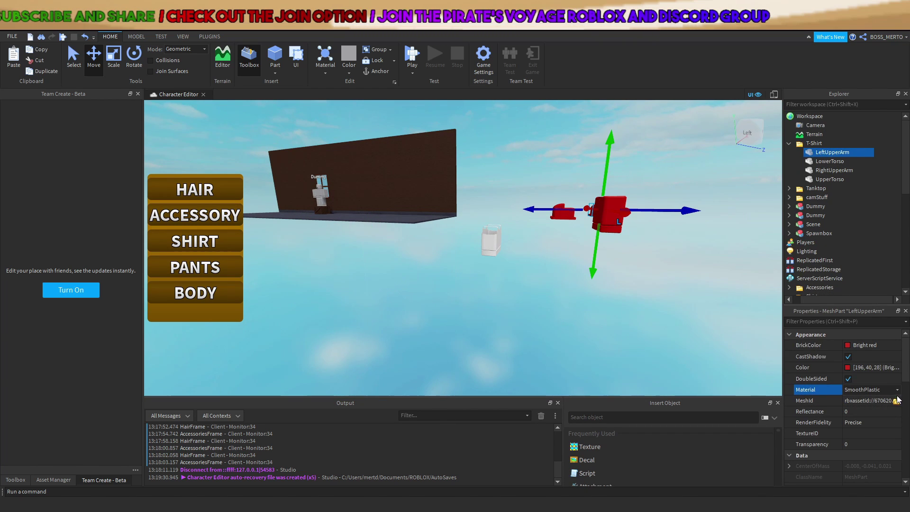
click(896, 401)
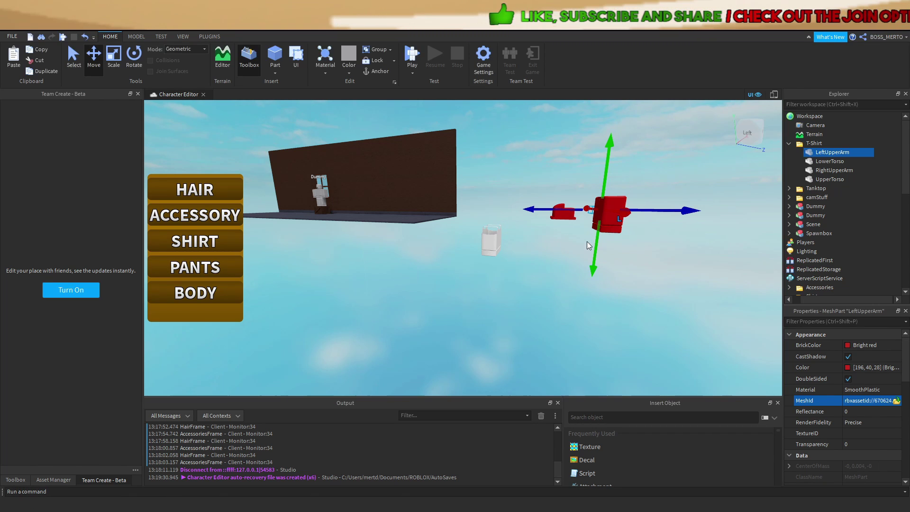
key(d)
right_drag(587, 242, 588, 240)
key(w)
click(832, 170)
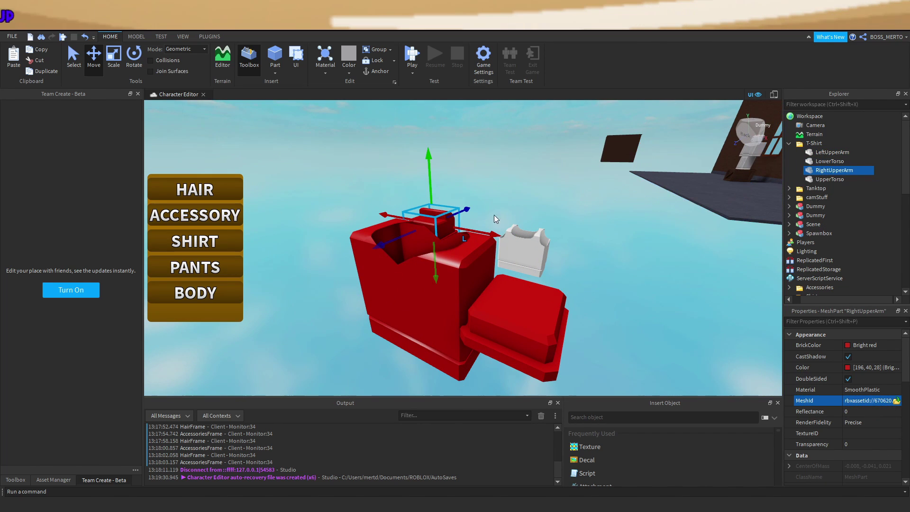
click(539, 272)
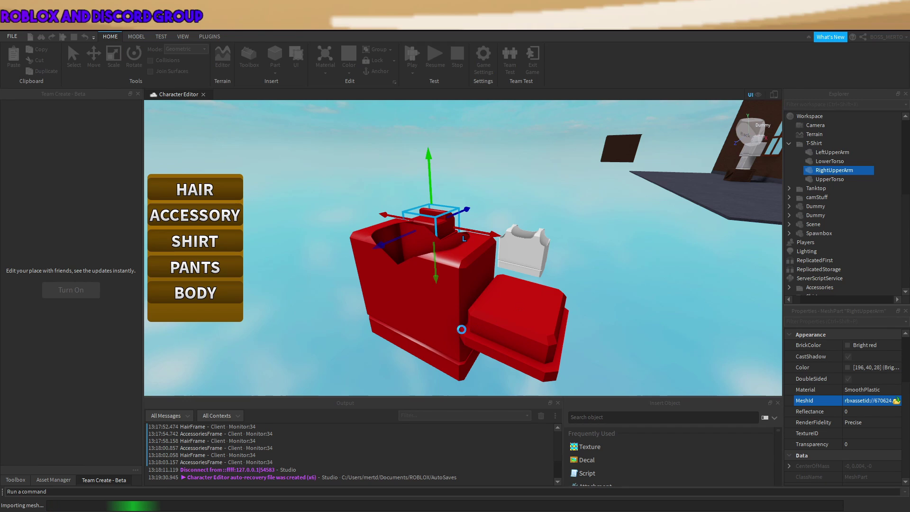
Move the T-Shirt copy's RightUpperArm to the opposite side of the torso from LeftUpperArm and raise it to shoulder height
right_drag(502, 265, 511, 251)
key(a)
drag(525, 261, 644, 317)
key(d)
right_drag(386, 266, 469, 212)
drag(435, 185, 435, 122)
key(d)
key(s)
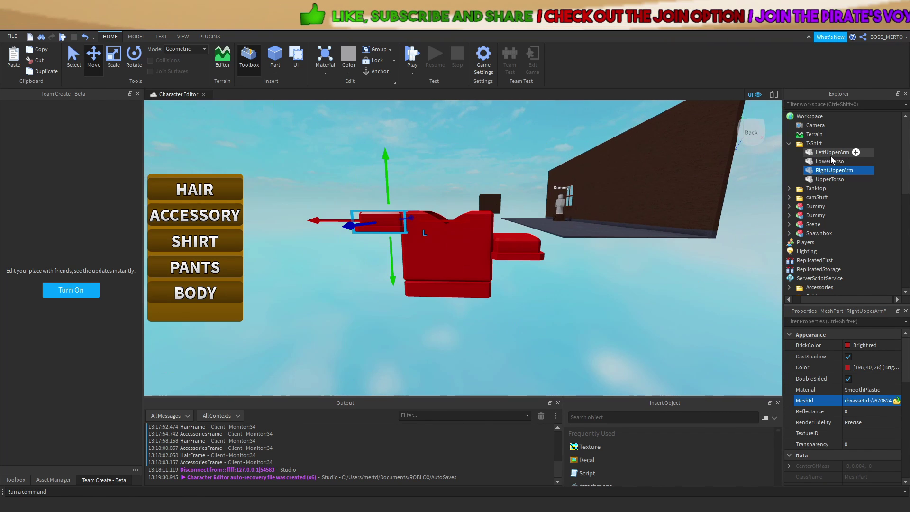
Raise the T-Shirt copy's LeftUpperArm to shoulder height, level with RightUpperArm, and check the assembled shirt from several sides
click(824, 153)
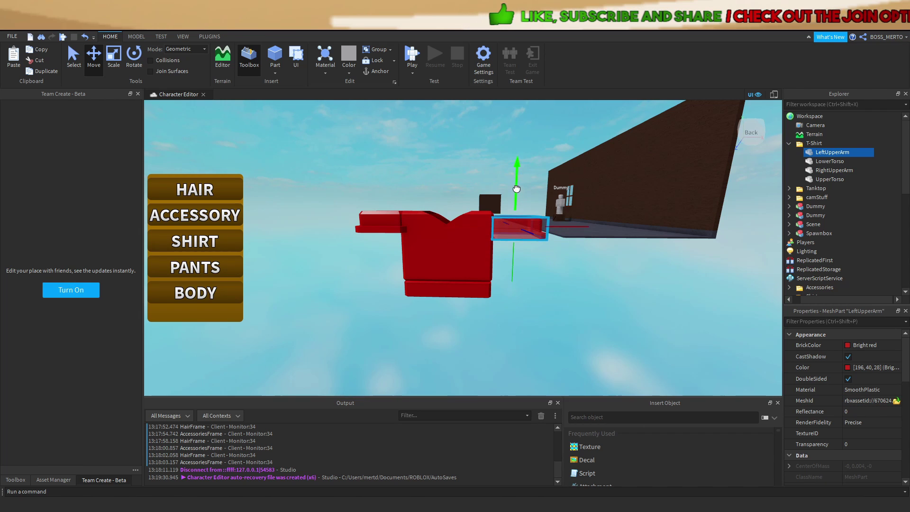
click(553, 306)
right_drag(553, 306, 607, 273)
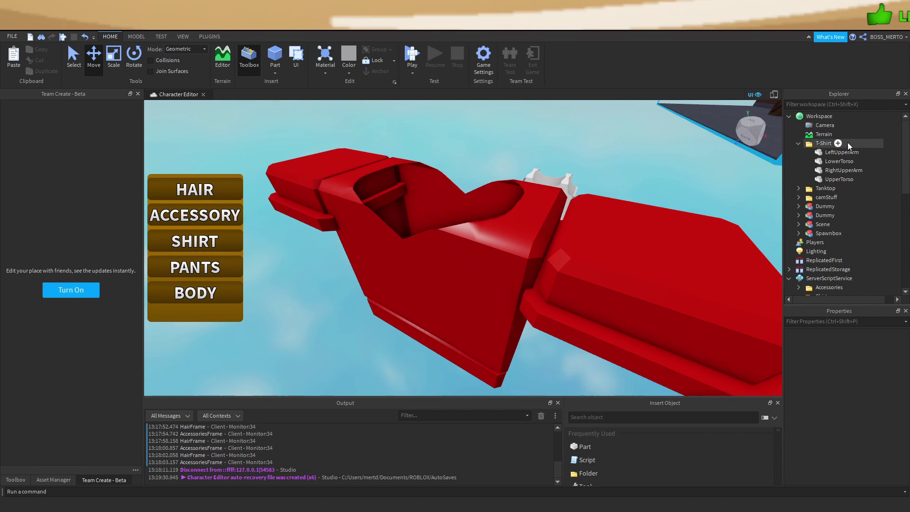
click(835, 153)
scroll(506, 229, down, 8)
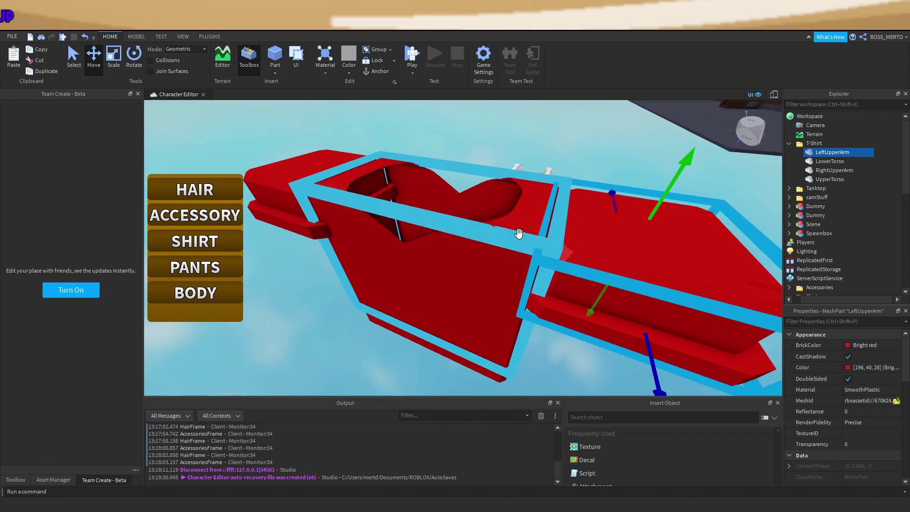
click(508, 342)
right_drag(508, 337, 536, 331)
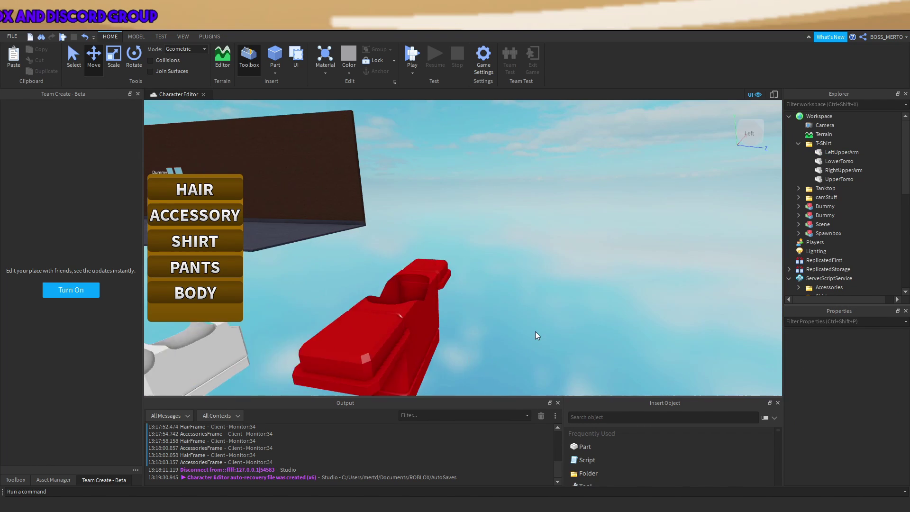
scroll(536, 331, down, 5)
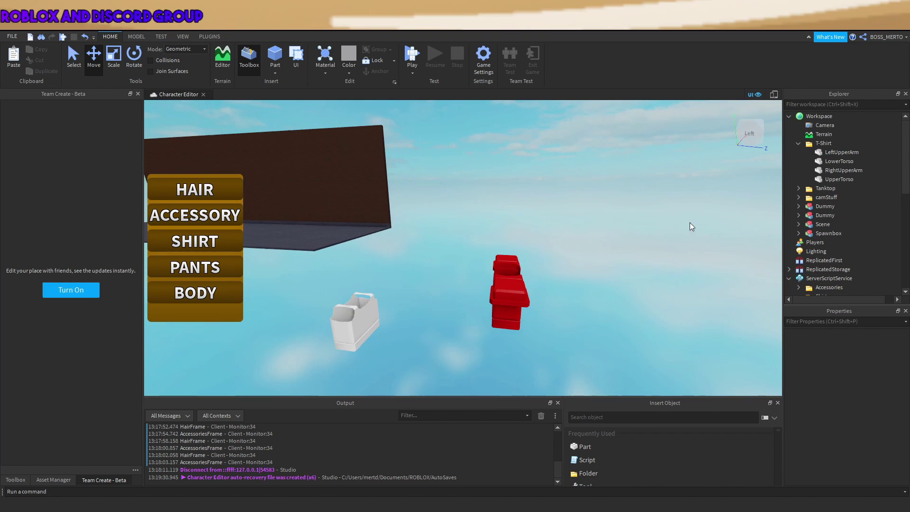
right_drag(688, 226, 551, 293)
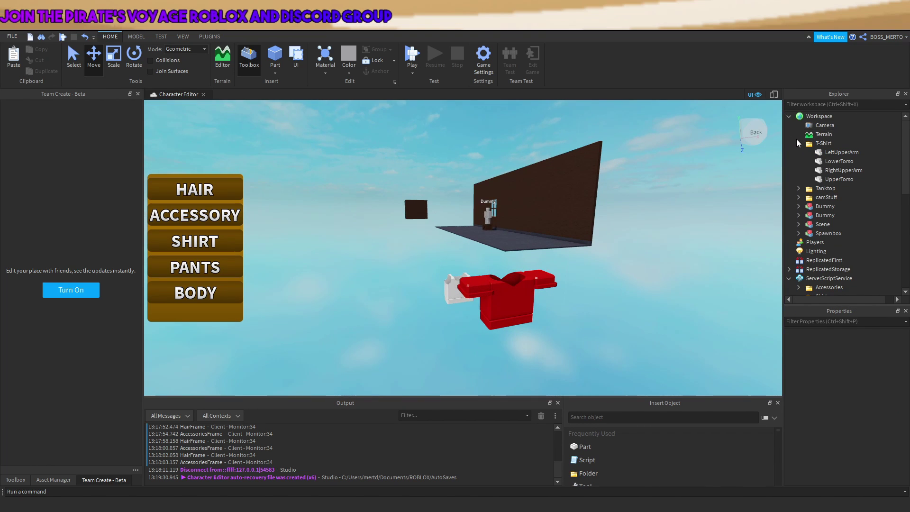
Copy the Long Sleeve folder from the Shirt folder in ServerScriptService and paste it into the Workspace
scroll(822, 199, down, 4)
click(820, 246)
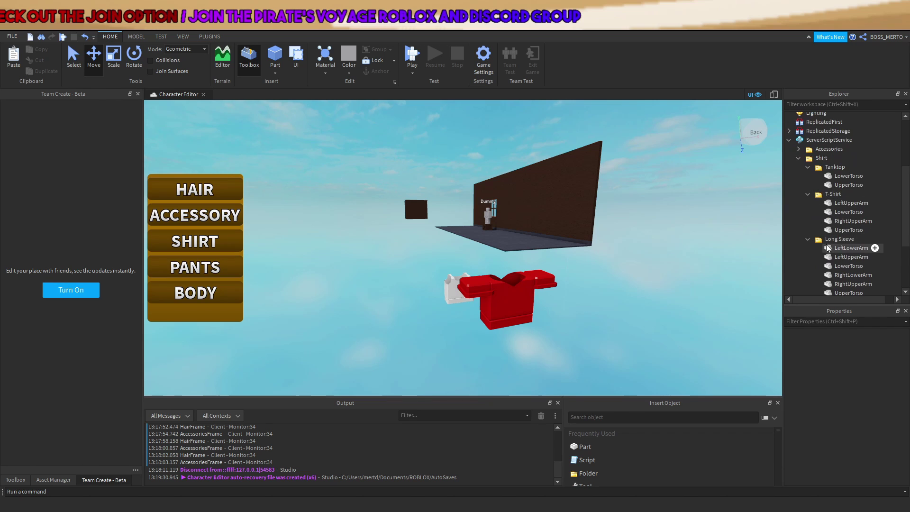
right_drag(711, 266, 677, 291)
click(834, 239)
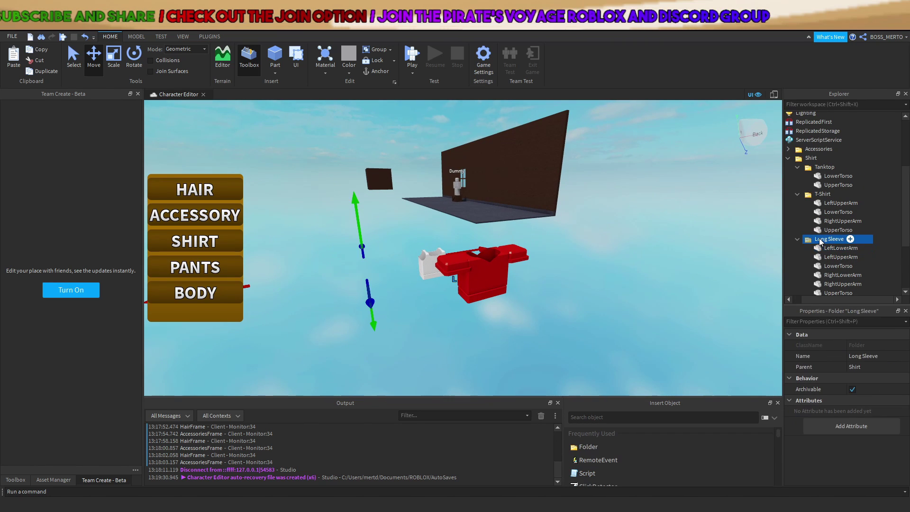
scroll(822, 199, up, 5)
click(819, 116)
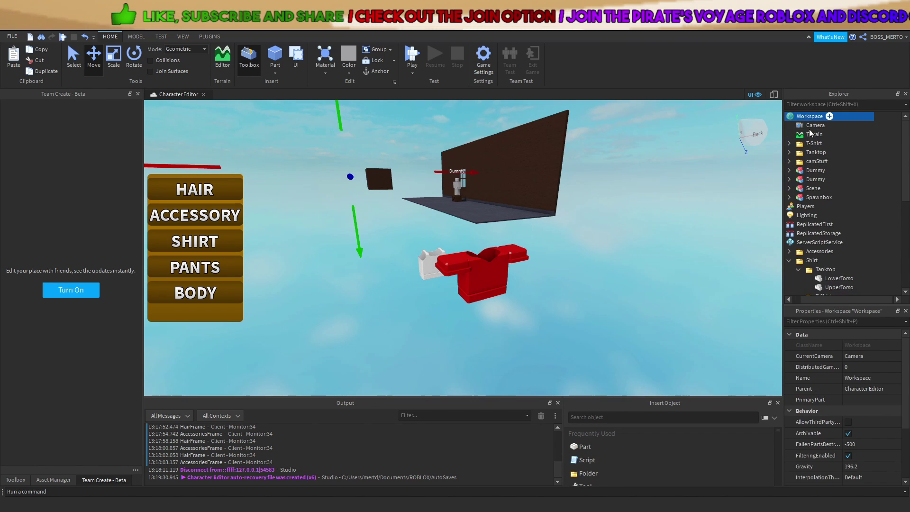
key(ctrl+v)
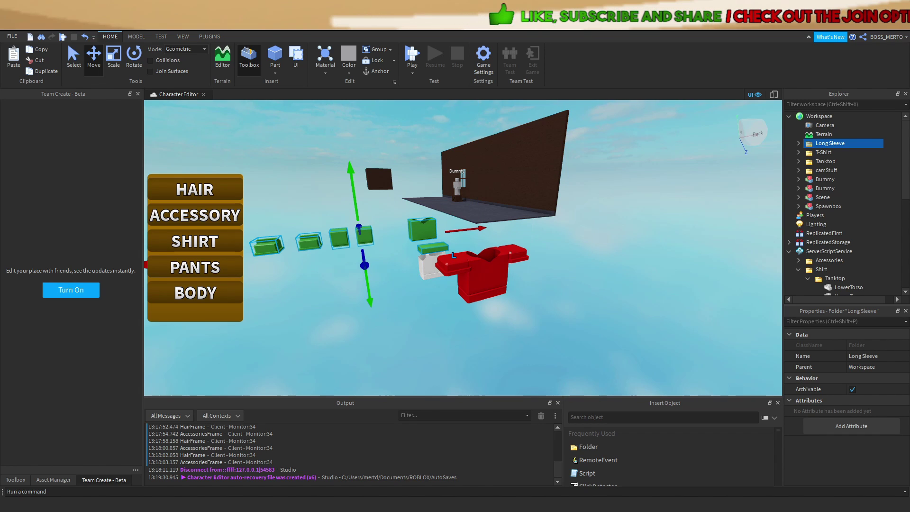
Move the Long Sleeve copy's LowerTorso directly beneath its UpperTorso so the two pieces line up
key(w)
key(a)
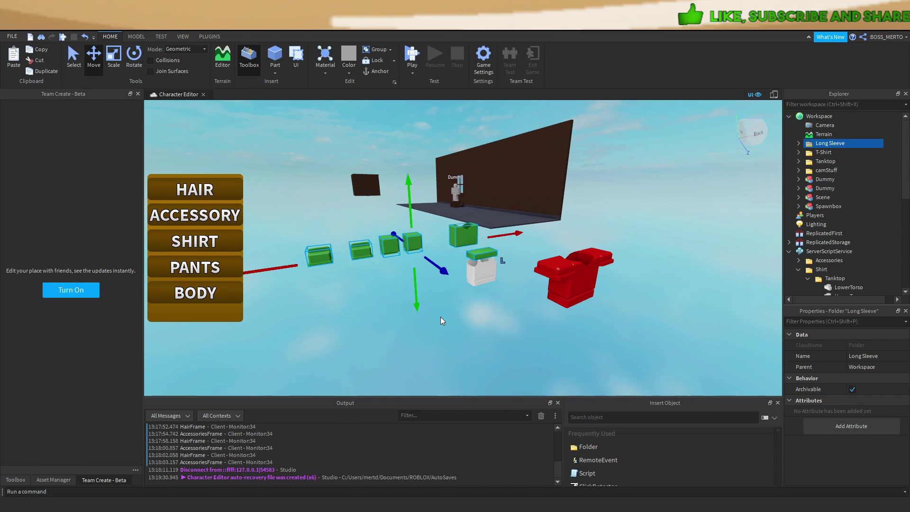
click(440, 317)
key(w)
click(798, 143)
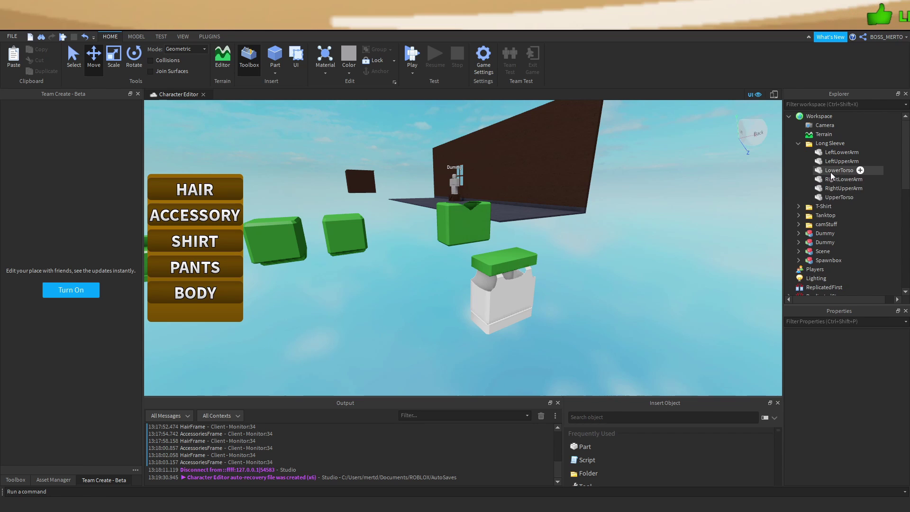
click(834, 170)
right_drag(506, 199, 496, 216)
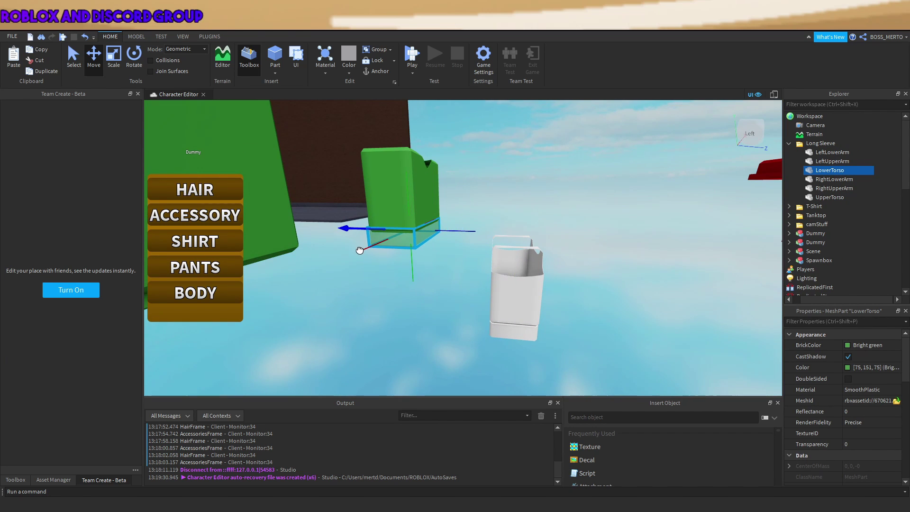
scroll(373, 234, up, 3)
key(a)
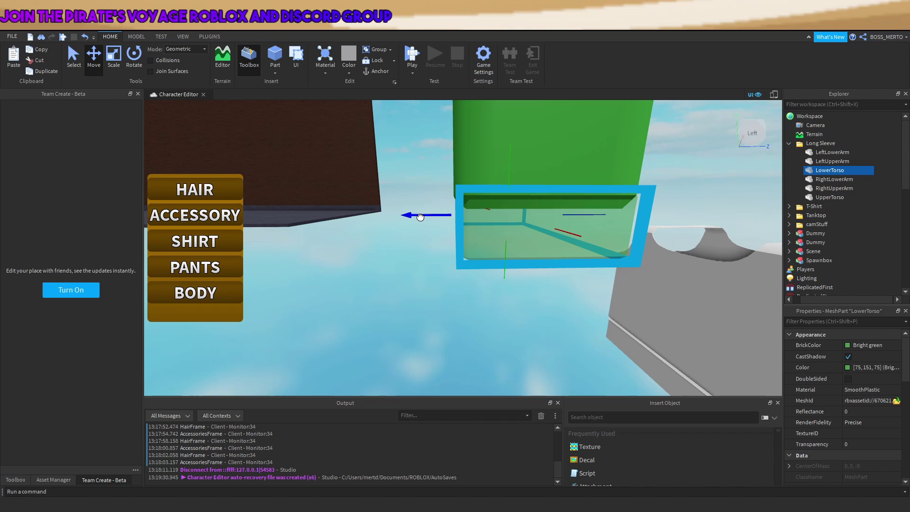
key(f)
right_drag(419, 218, 420, 218)
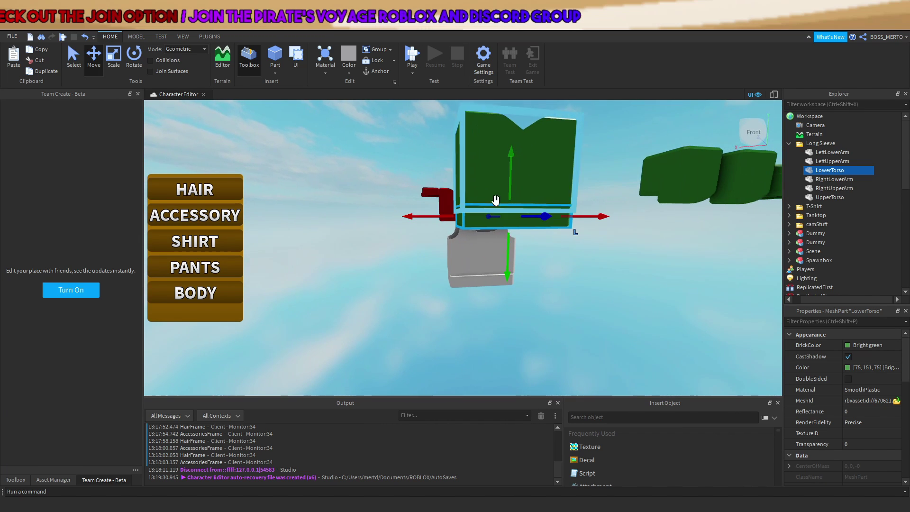
scroll(510, 184, up, 3)
right_drag(510, 183, 474, 186)
drag(467, 187, 466, 196)
click(671, 302)
Move the Long Sleeve copy's RightLowerArm in line with RightUpperArm and lower it to form the end of the sleeve
key(a)
right_drag(624, 287, 624, 289)
key(s)
click(820, 180)
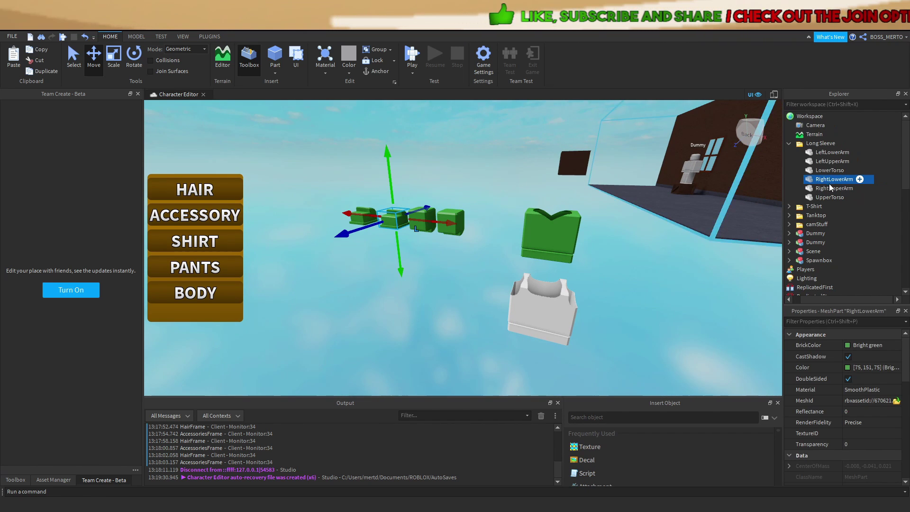
key(w)
key(a)
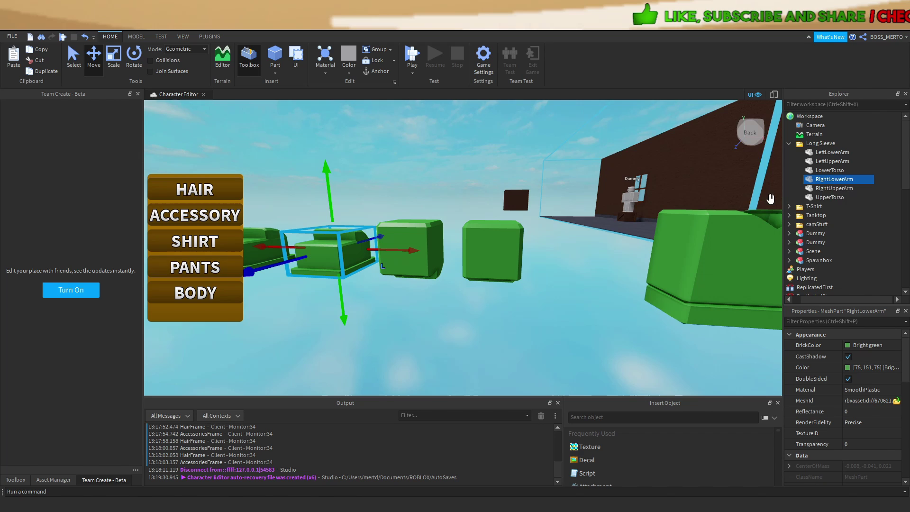
click(836, 189)
click(834, 180)
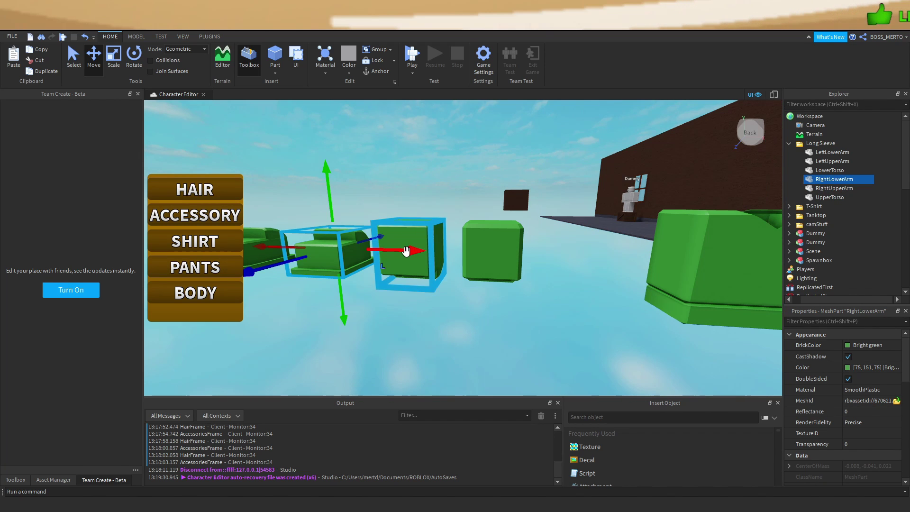
drag(407, 251, 481, 260)
scroll(482, 262, up, 5)
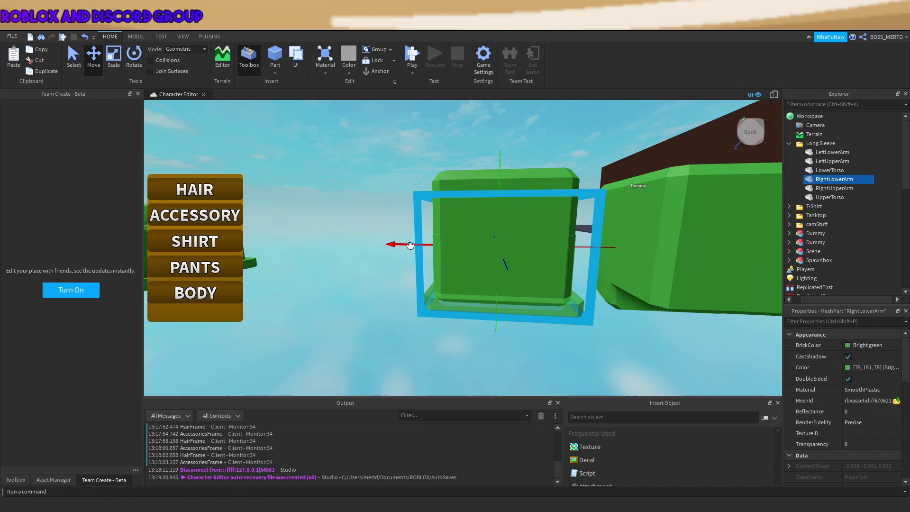
right_drag(411, 245, 465, 240)
drag(466, 189, 473, 233)
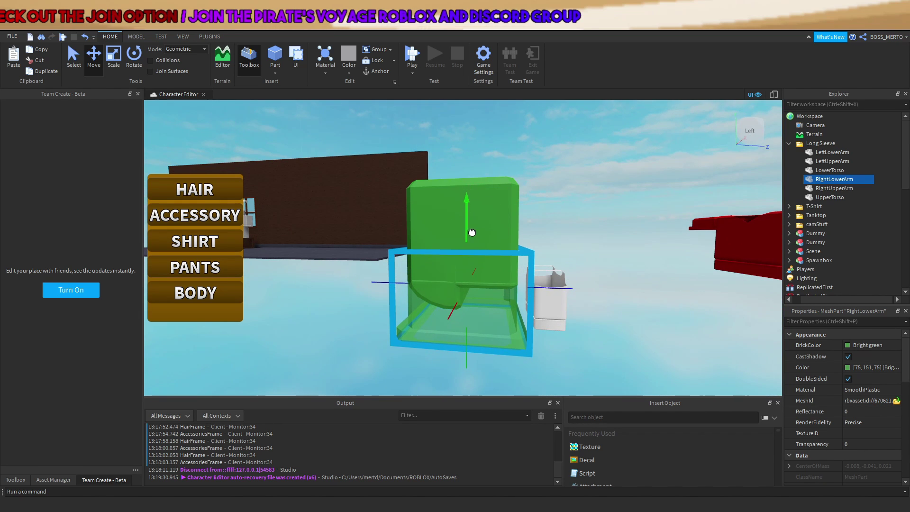
right_drag(472, 232, 493, 232)
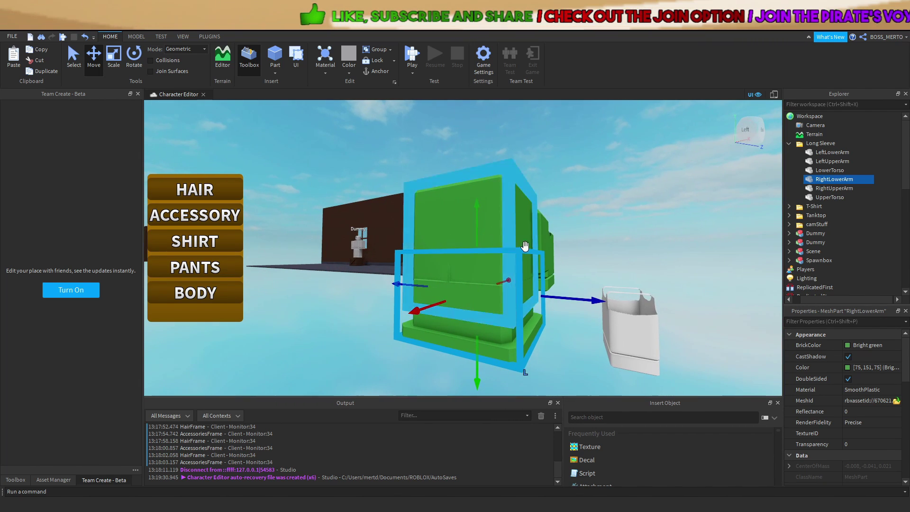
Select the Long Sleeve copy's RightLowerArm and RightUpperArm together, move them beside the torso and raise them to shoulder height
ctrl+click(525, 246)
right_drag(581, 243, 488, 238)
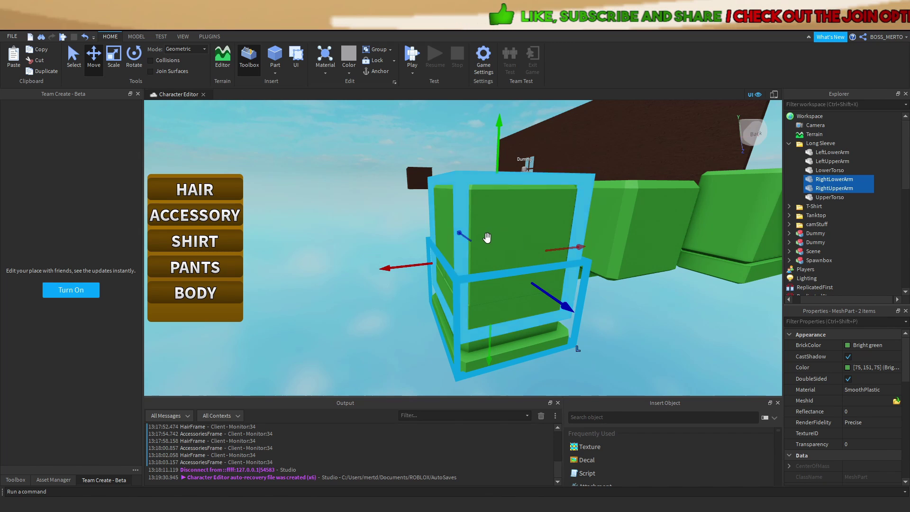
mouse_move(403, 267)
right_down()
mouse_move(428, 261)
mouse_move(407, 256)
right_up()
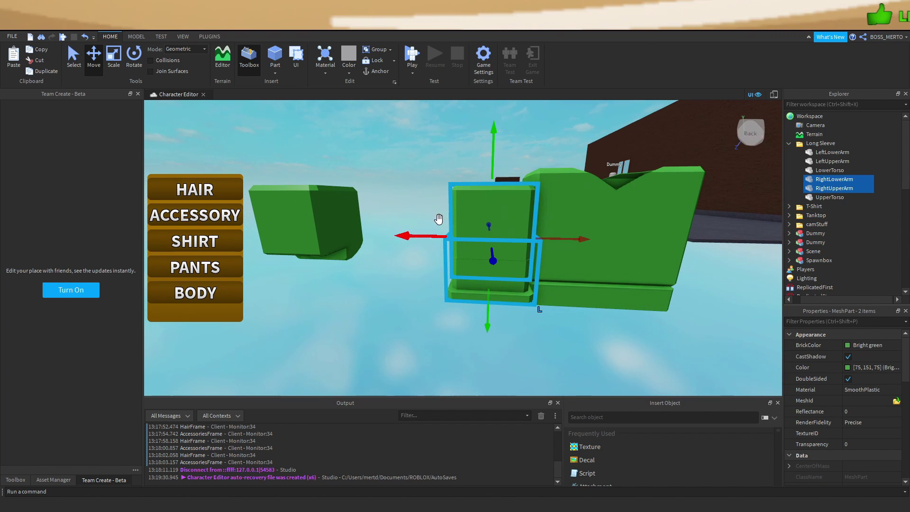
drag(492, 164, 500, 148)
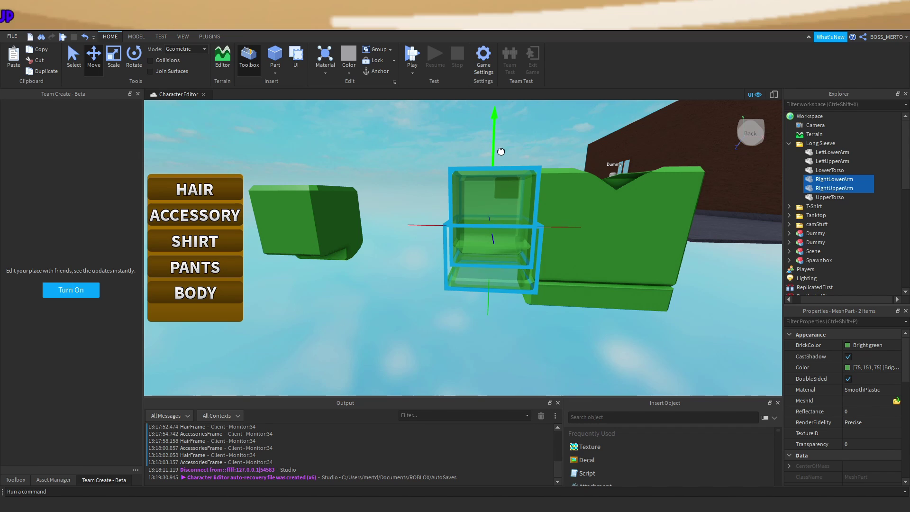
scroll(605, 315, down, 5)
click(630, 288)
scroll(688, 237, up, 5)
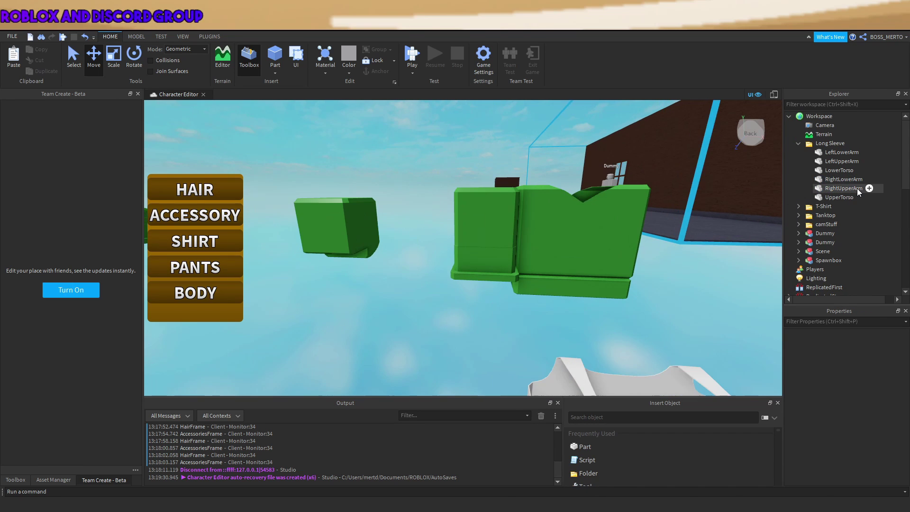
Fit the Long Sleeve copy's two right arm pieces against the torso's side and align them with its front and back
click(849, 189)
ctrl+click(844, 179)
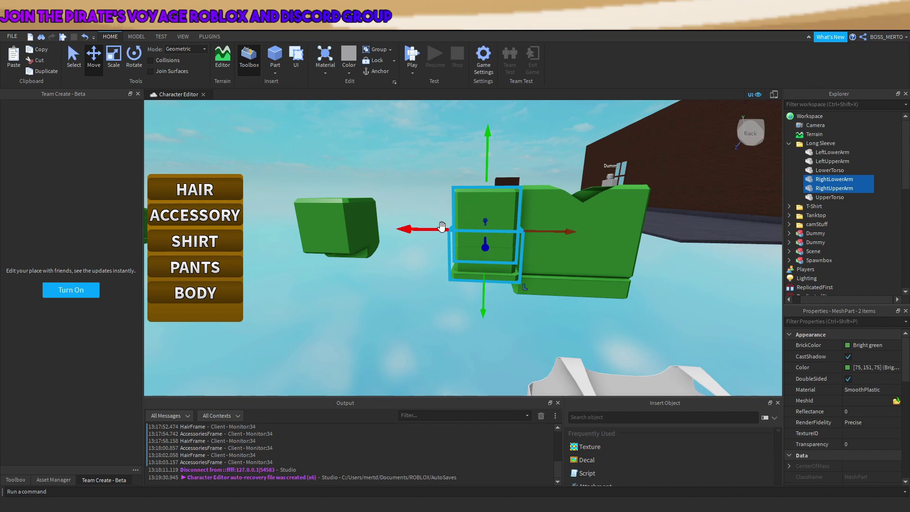
drag(442, 226, 446, 229)
right_drag(527, 195, 531, 198)
key(w)
drag(476, 274, 450, 278)
right_drag(451, 277, 448, 277)
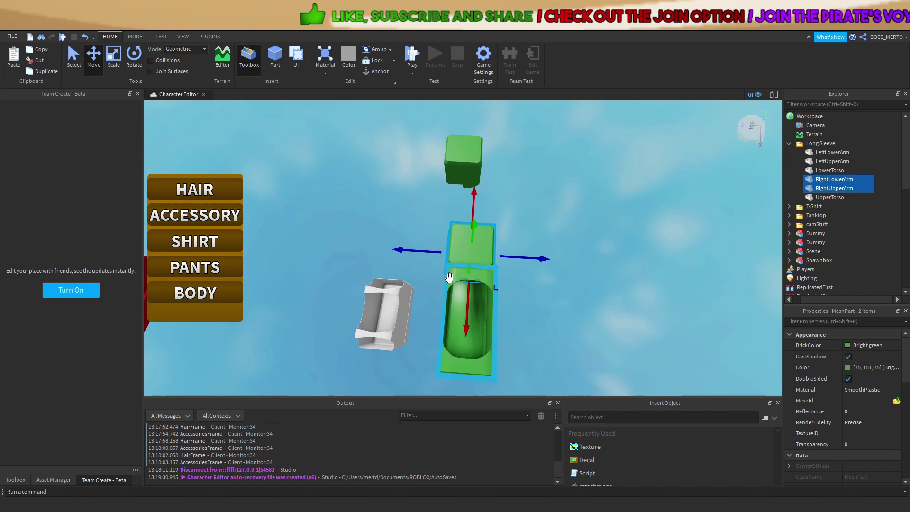
scroll(425, 256, up, 4)
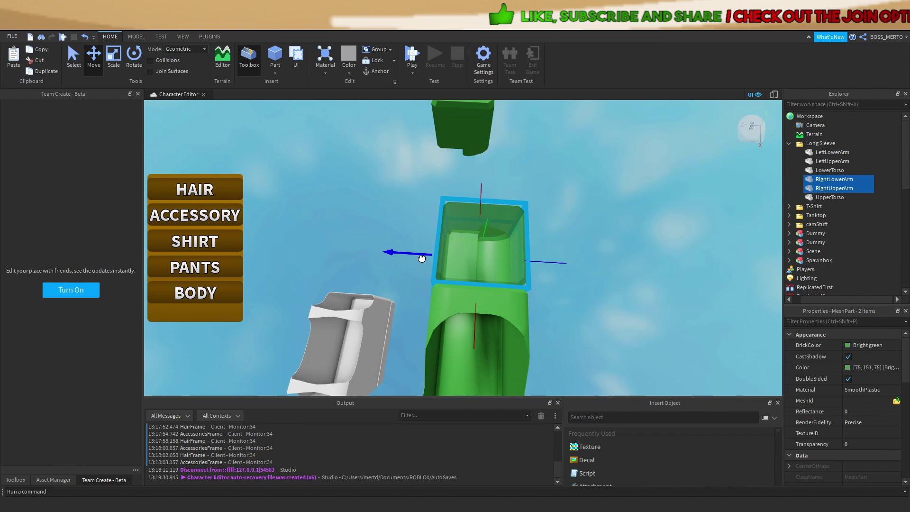
right_drag(421, 258, 422, 258)
click(445, 258)
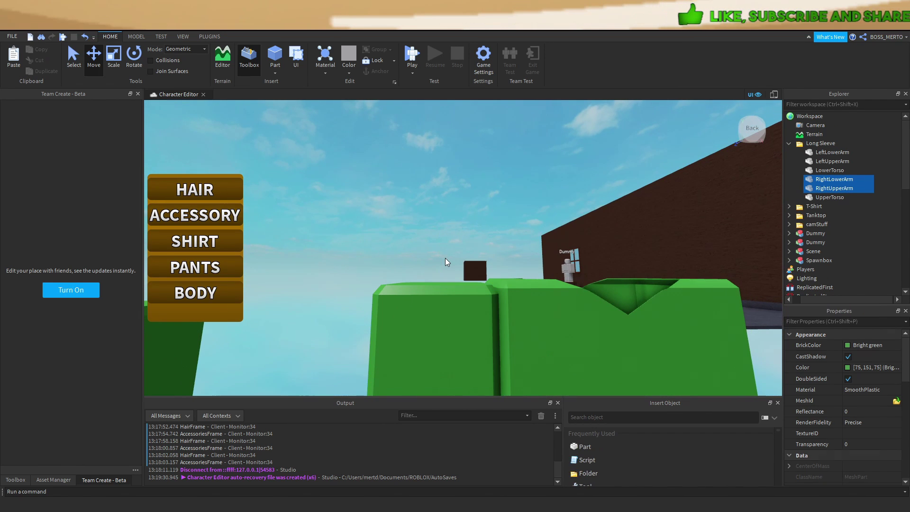
scroll(508, 249, down, 5)
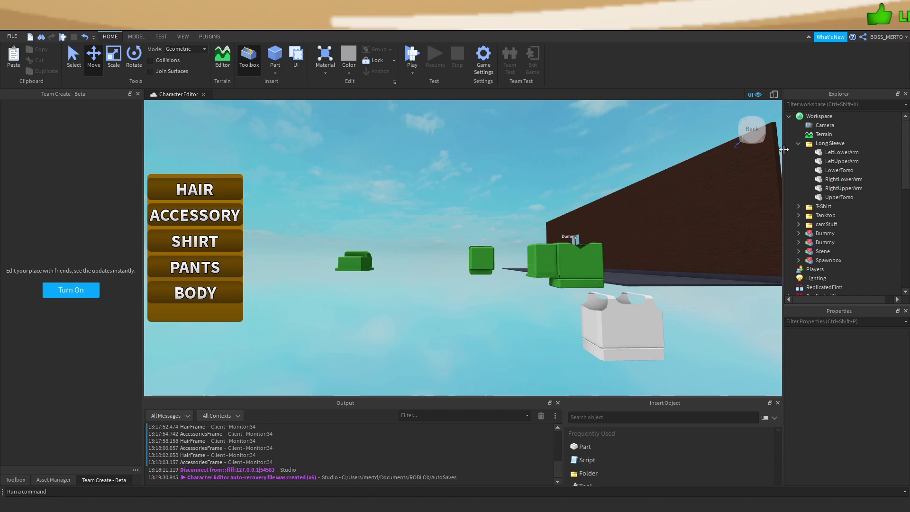
Move the Long Sleeve copy's LeftLowerArm in line with LeftUpperArm and position it as the lower end of the sleeve
click(837, 179)
click(829, 169)
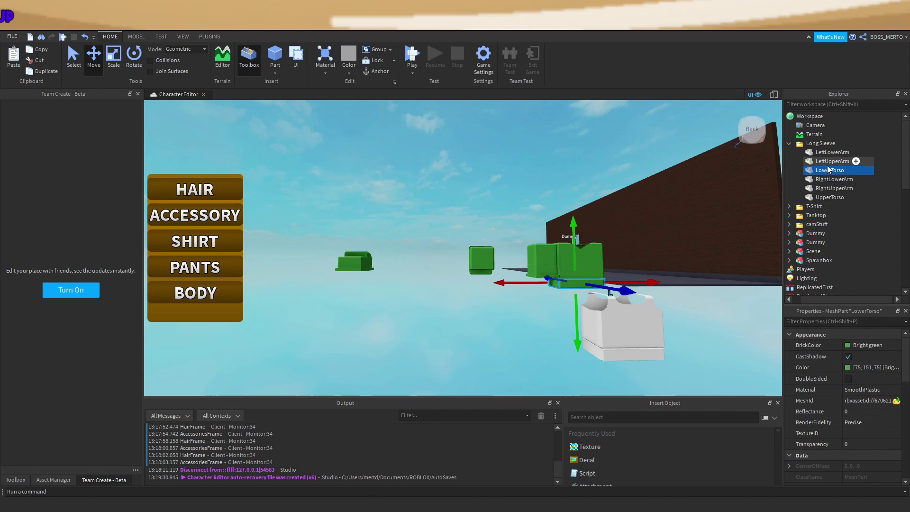
click(820, 161)
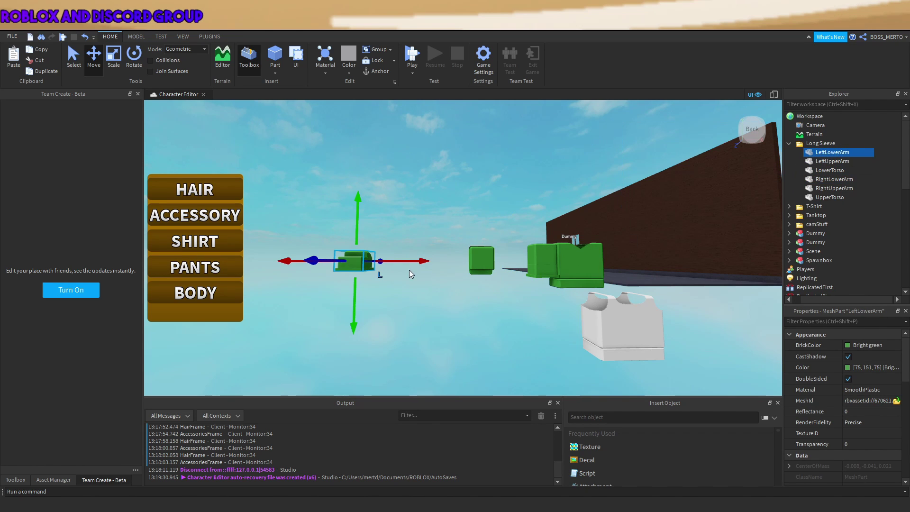
key(f)
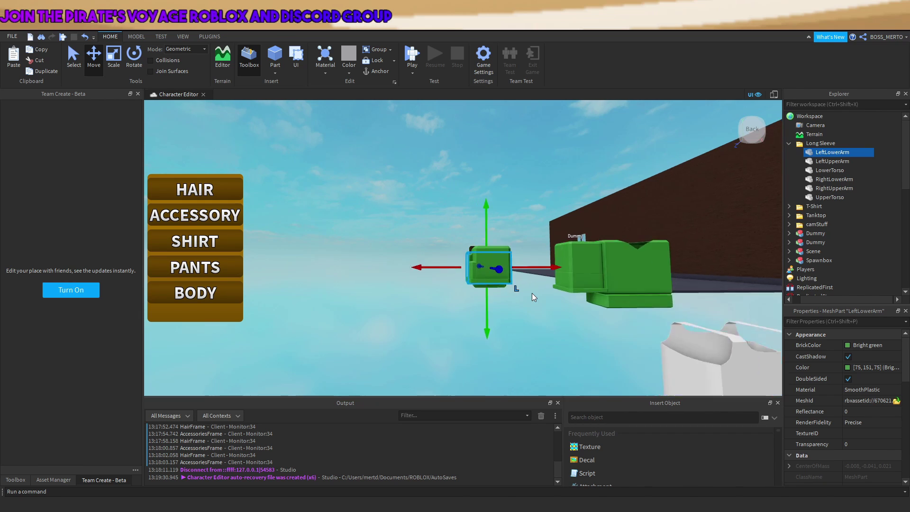
drag(497, 269, 508, 282)
right_drag(508, 281, 508, 281)
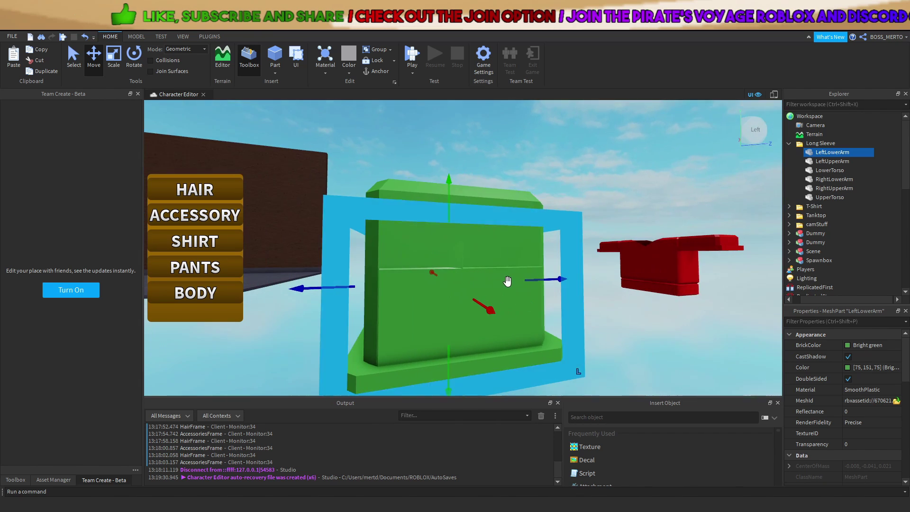
scroll(449, 278, up, 5)
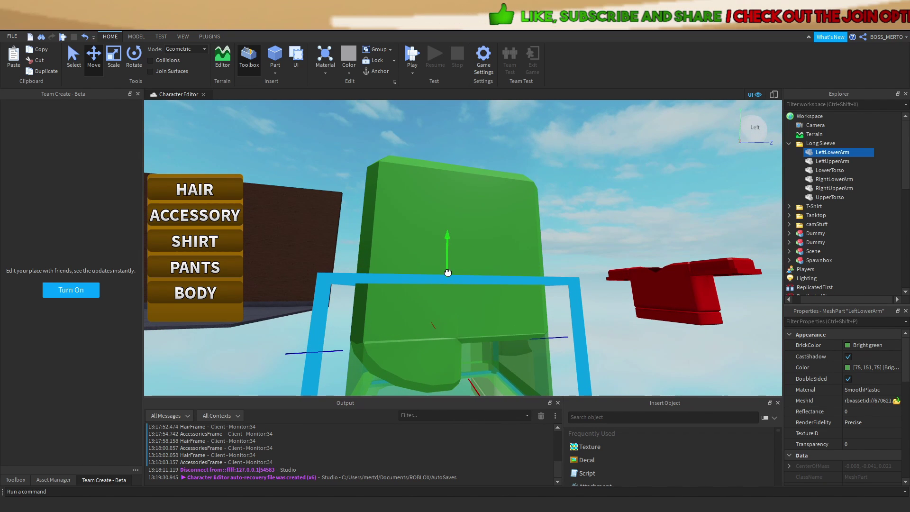
right_drag(448, 273, 448, 266)
Move the Long Sleeve copy's LeftLowerArm and LeftUpperArm together to the torso's open side and align them with its front and back
scroll(691, 214, down, 5)
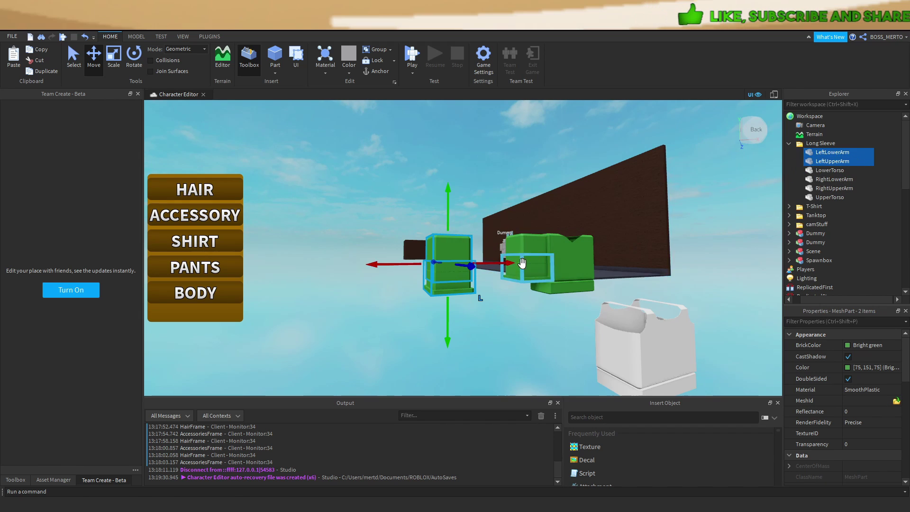
right_drag(522, 263, 503, 250)
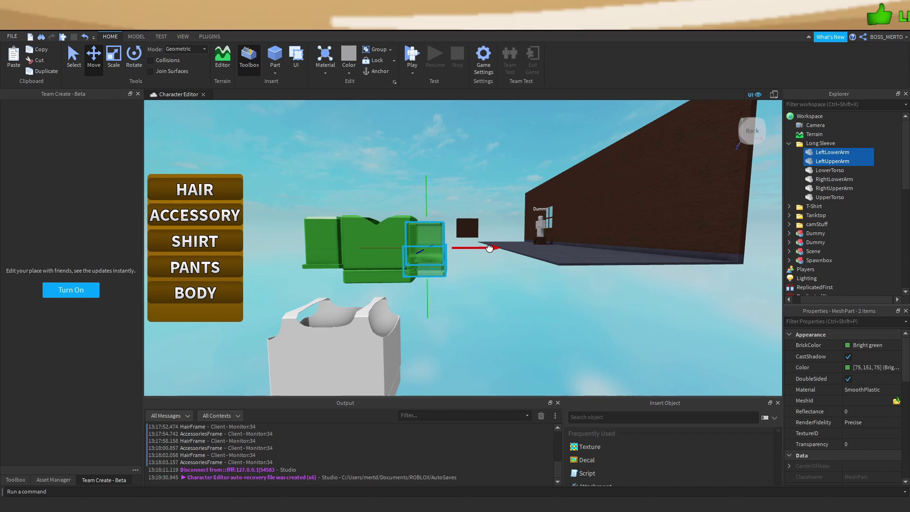
key(f)
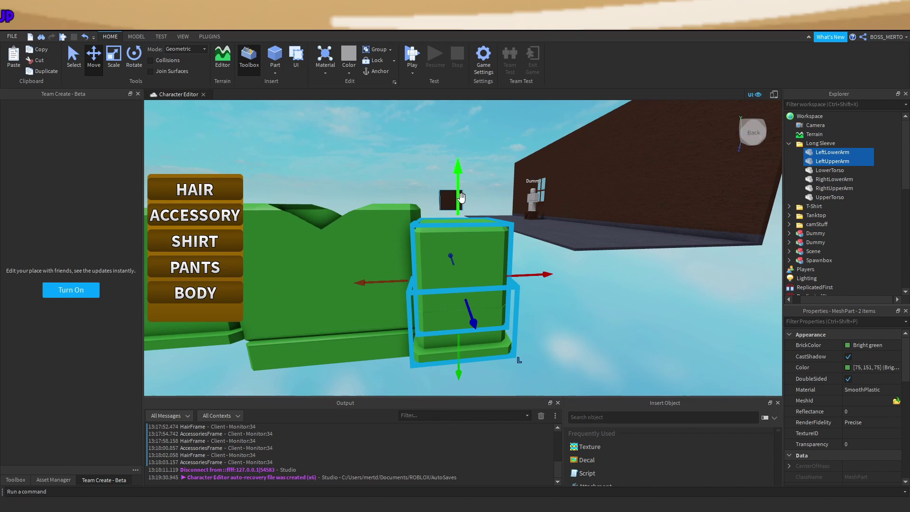
right_drag(462, 184, 460, 231)
scroll(460, 232, up, 2)
drag(435, 273, 404, 287)
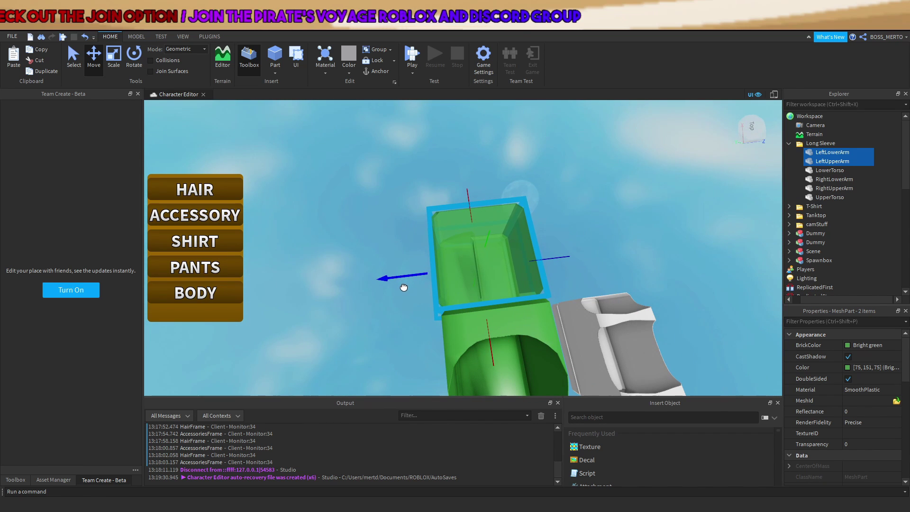
Examine how the left upper and lower arm pieces of the green long-sleeve shirt fit together
right_drag(404, 288, 404, 287)
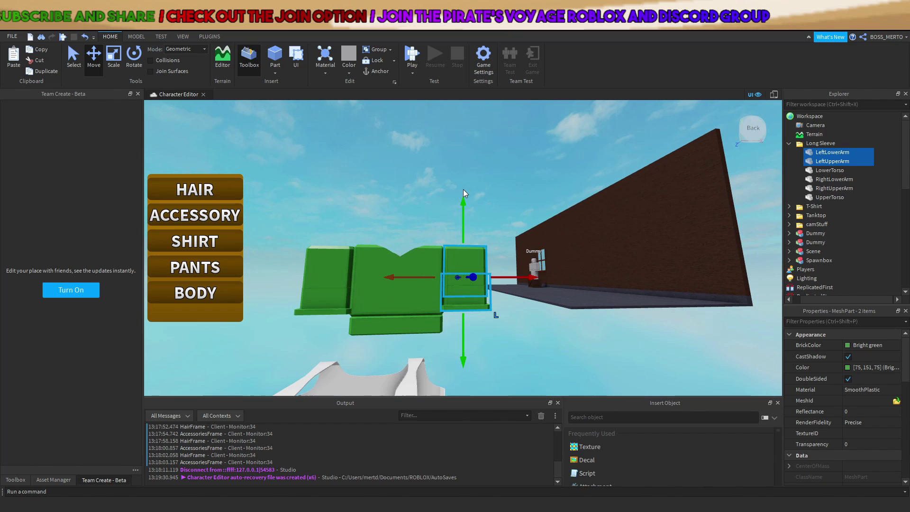
click(464, 190)
right_drag(464, 190, 464, 189)
key(s)
key(w)
key(d)
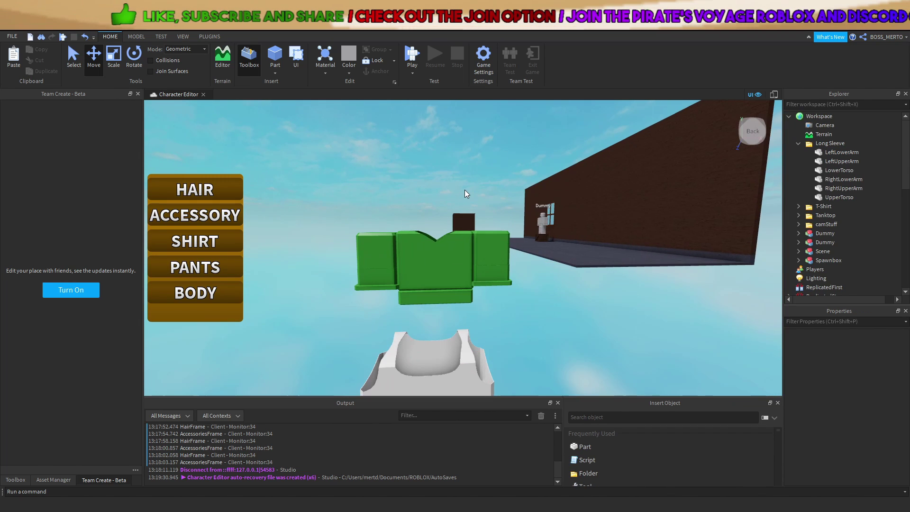
click(833, 153)
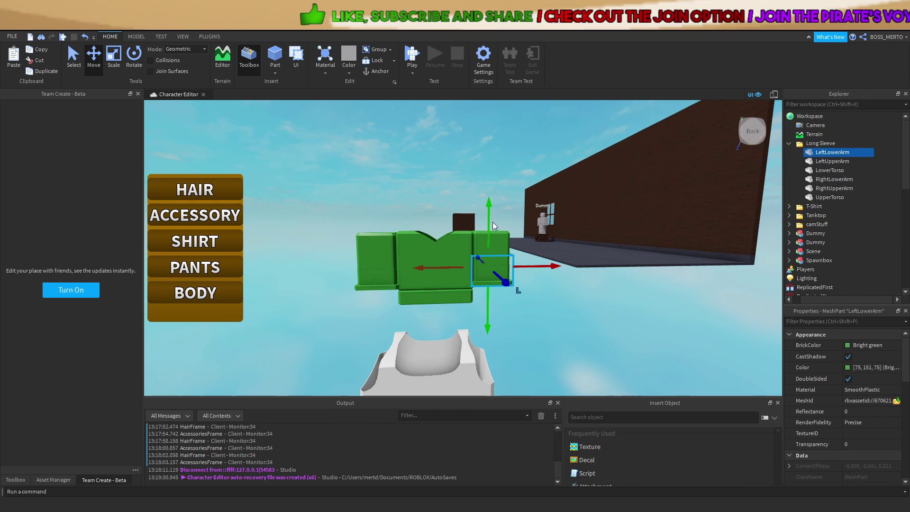
drag(497, 225, 501, 226)
key(w)
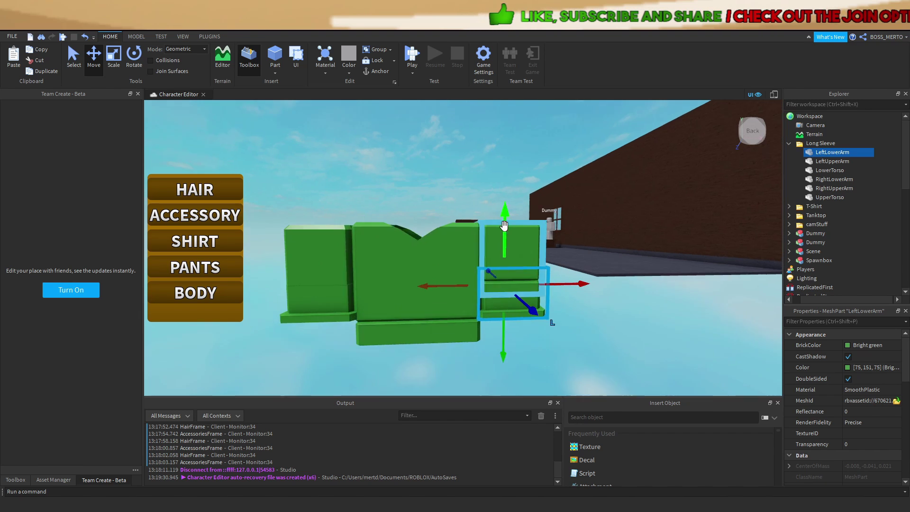
right_drag(504, 226, 505, 225)
key(s)
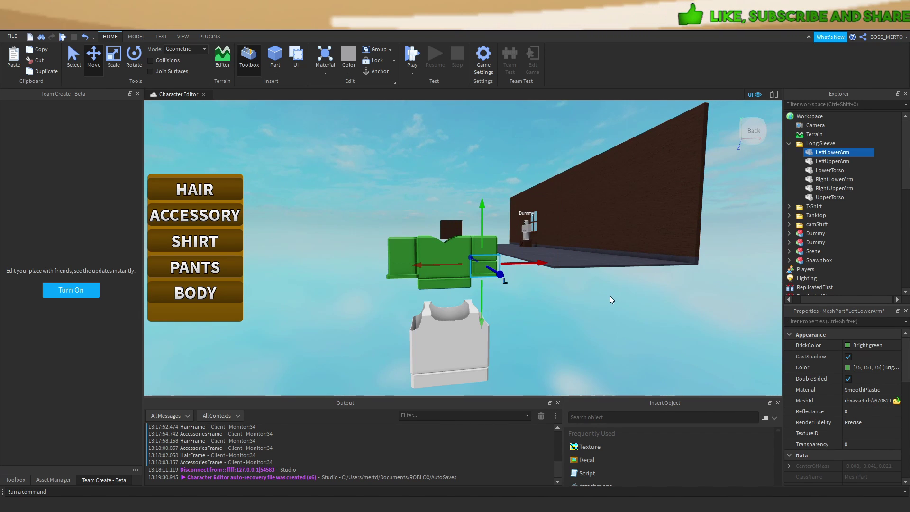
key(w)
click(833, 162)
key(w)
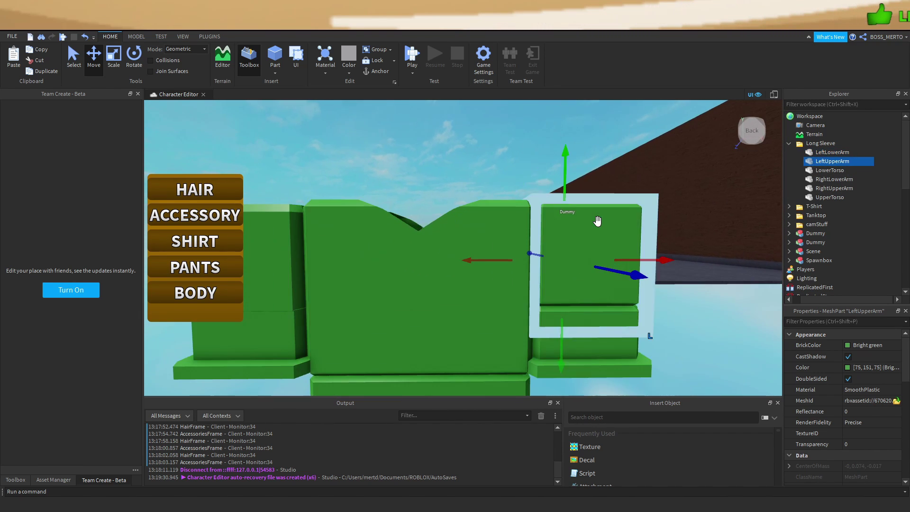
key(s)
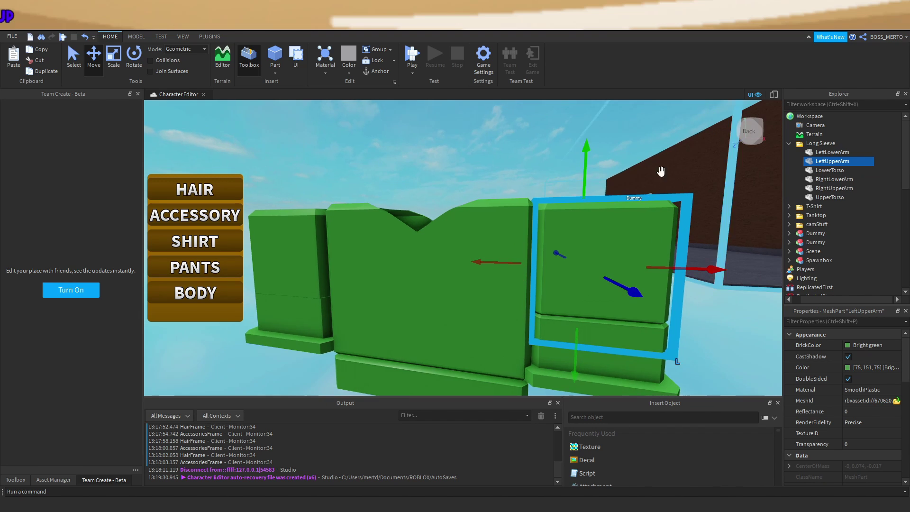
scroll(608, 290, up, 1)
scroll(587, 305, up, 1)
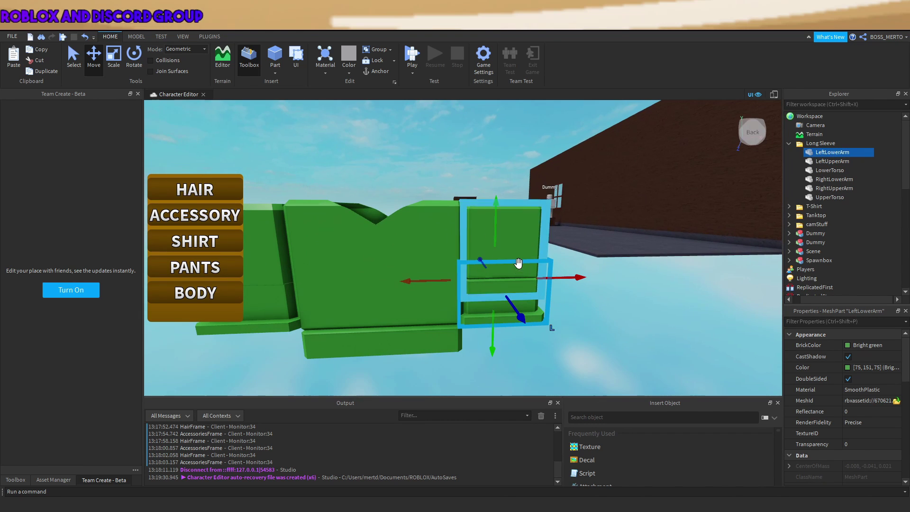
drag(496, 242, 504, 241)
right_drag(582, 350, 582, 350)
key(s)
click(582, 350)
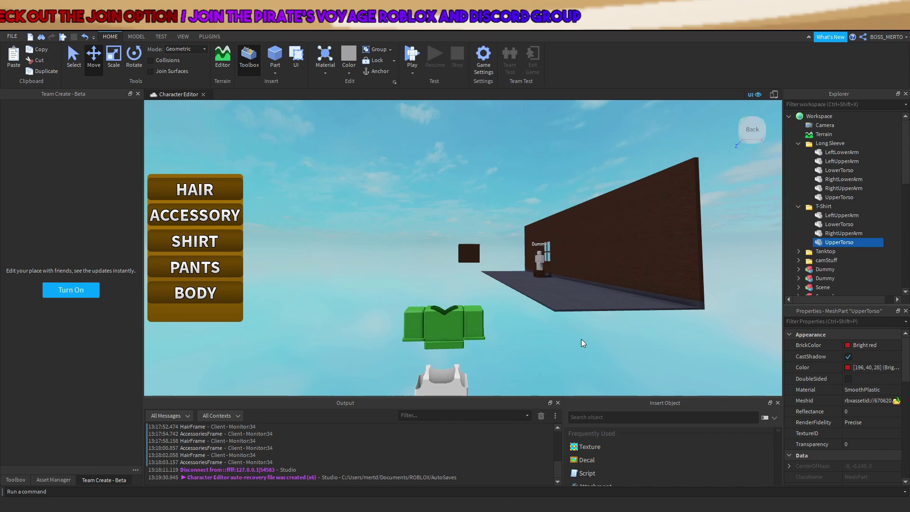
Clear the selection, bring all three shirt models into view and collapse the Long Sleeve folder
scroll(583, 338, down, 1)
click(644, 328)
scroll(644, 328, down, 1)
right_drag(583, 297, 583, 297)
scroll(583, 297, down, 3)
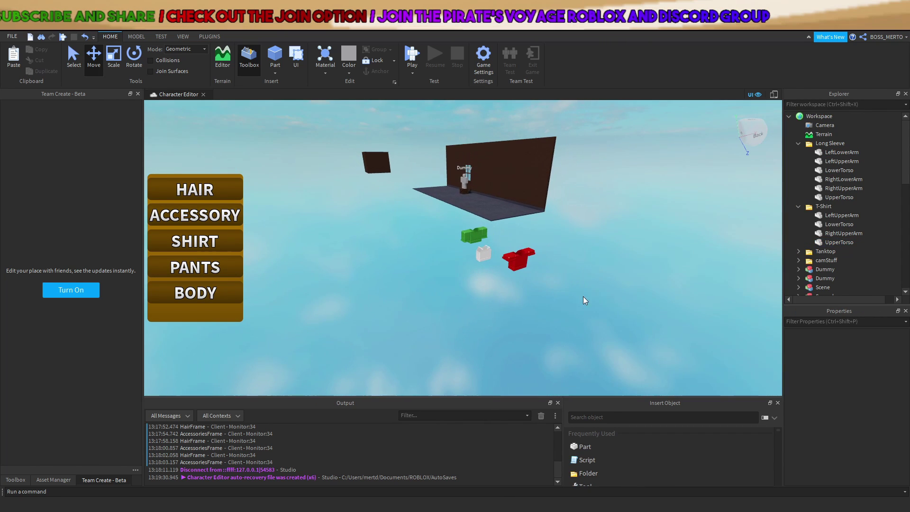
scroll(583, 296, up, 1)
click(799, 143)
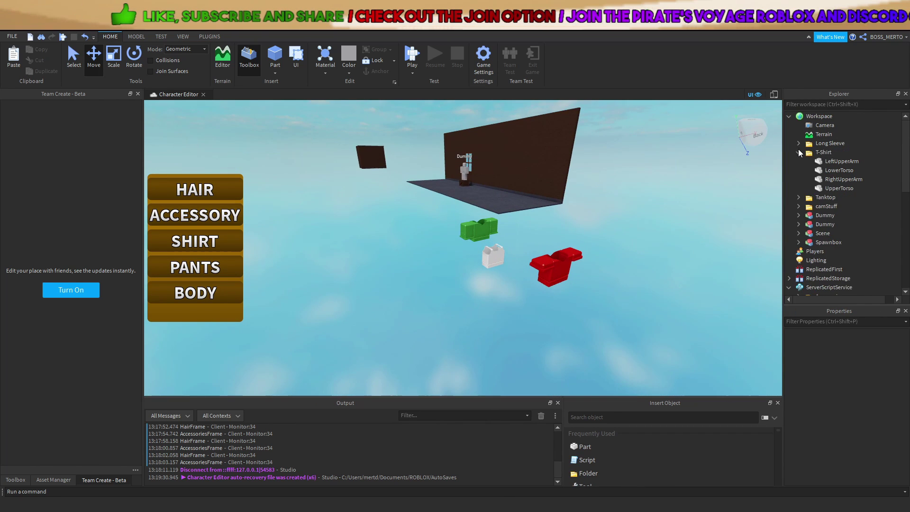
Expand StarterGui's Editor down to the contents of the Bandana item in the ShirtFrame's ScrollingFrame
scroll(797, 199, down, 7)
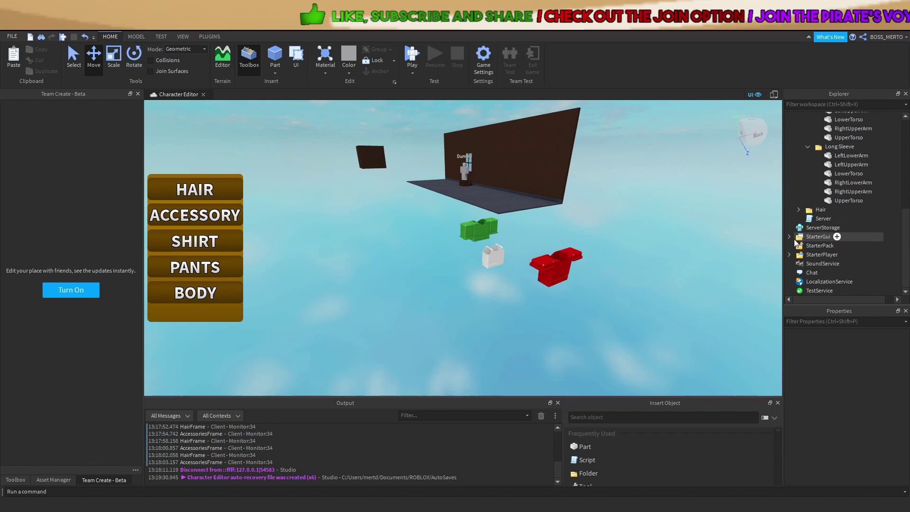
click(790, 237)
scroll(795, 213, down, 2)
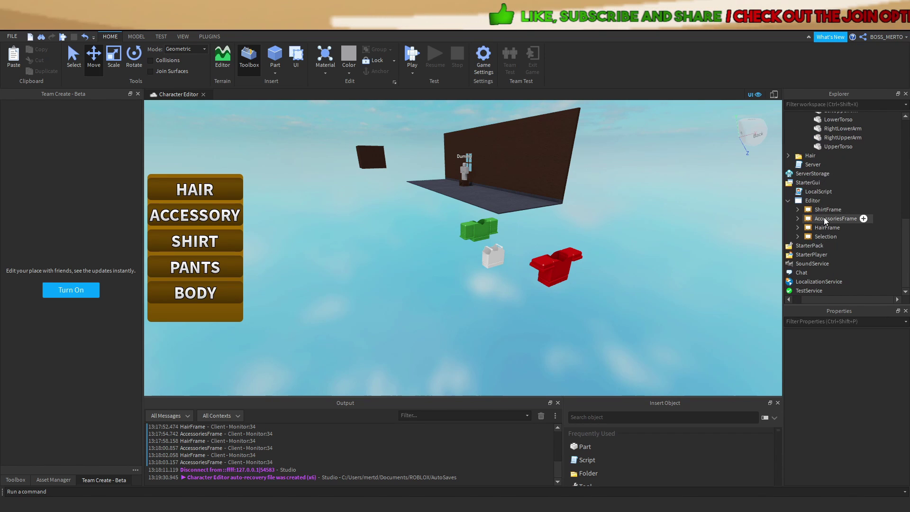
click(799, 210)
scroll(813, 224, down, 2)
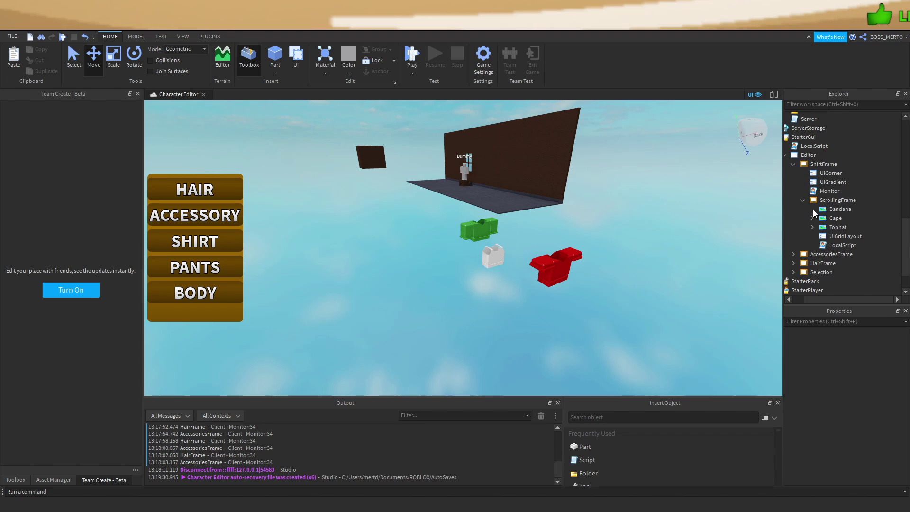
click(813, 213)
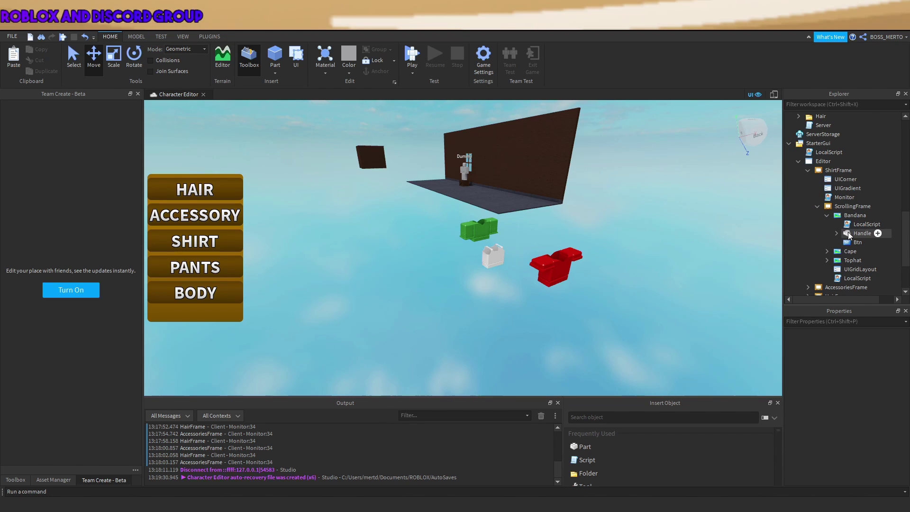
Insert a new part into the Workspace and rename it Handle
scroll(849, 232, up, 10)
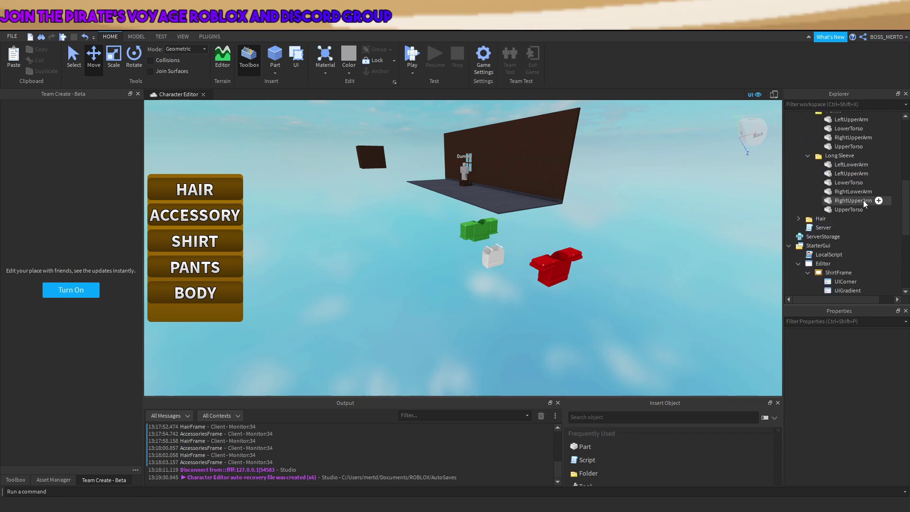
scroll(809, 183, up, 1)
click(813, 116)
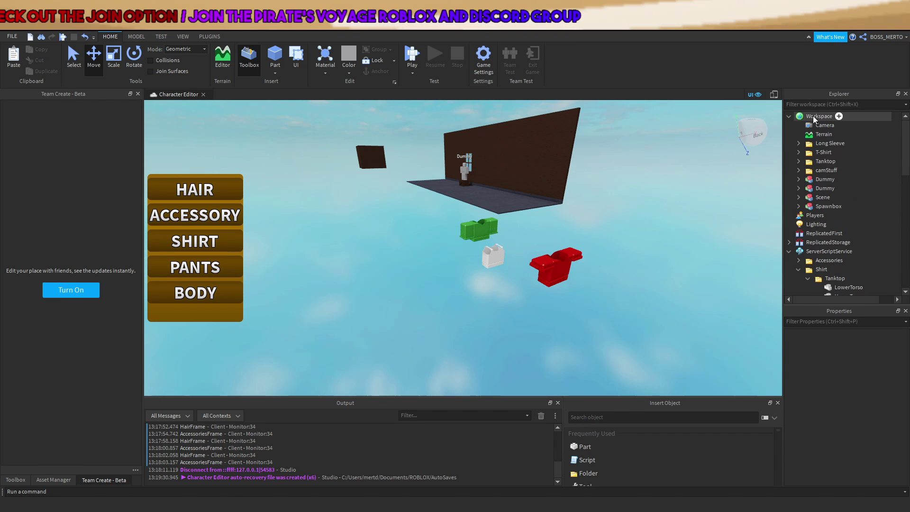
click(585, 447)
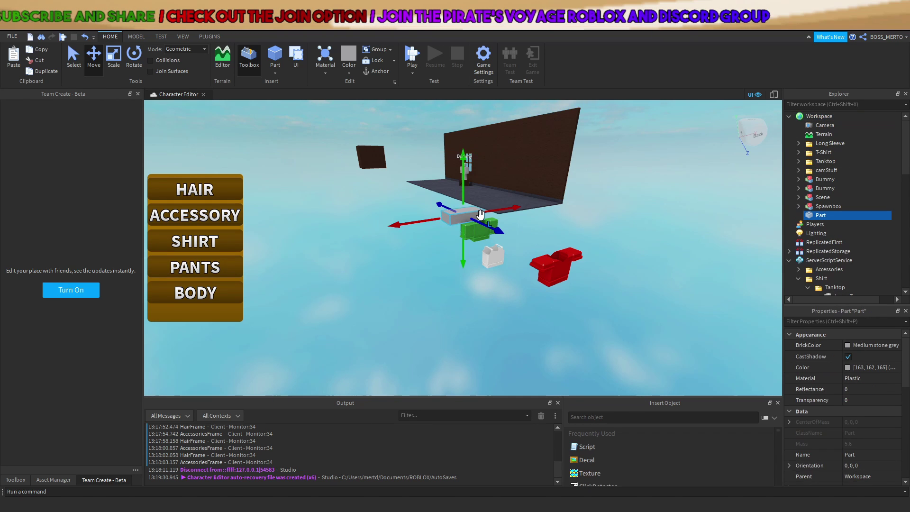
key(a)
right_drag(482, 215, 482, 215)
key(f)
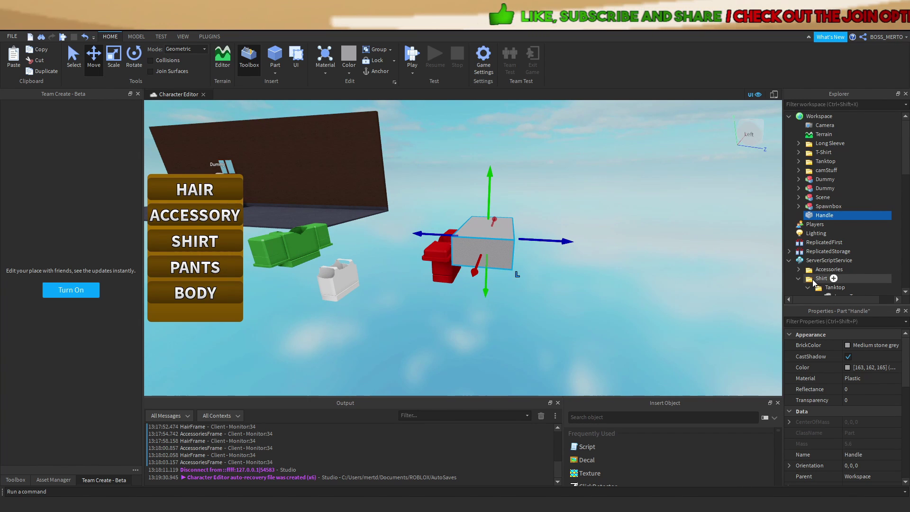
Move the Handle part onto the torso of the red T-shirt and make it invisible
drag(420, 236, 393, 239)
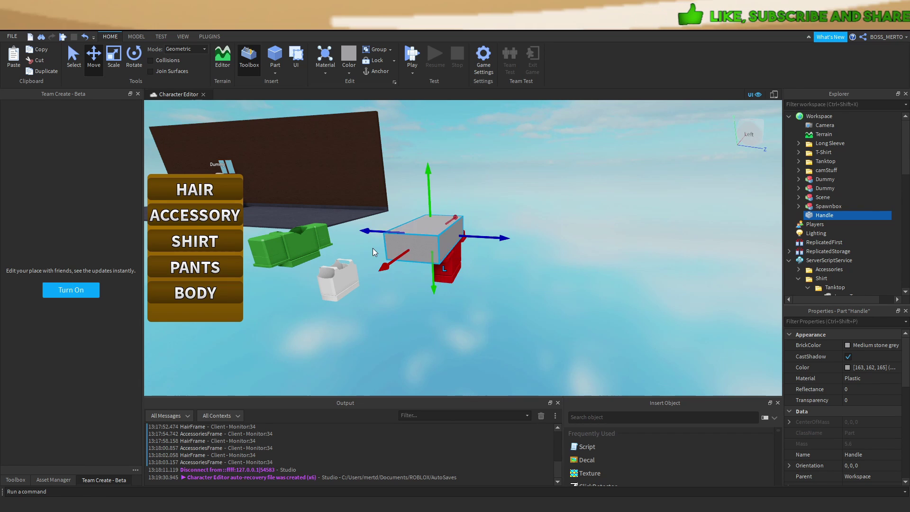
right_drag(373, 249, 473, 261)
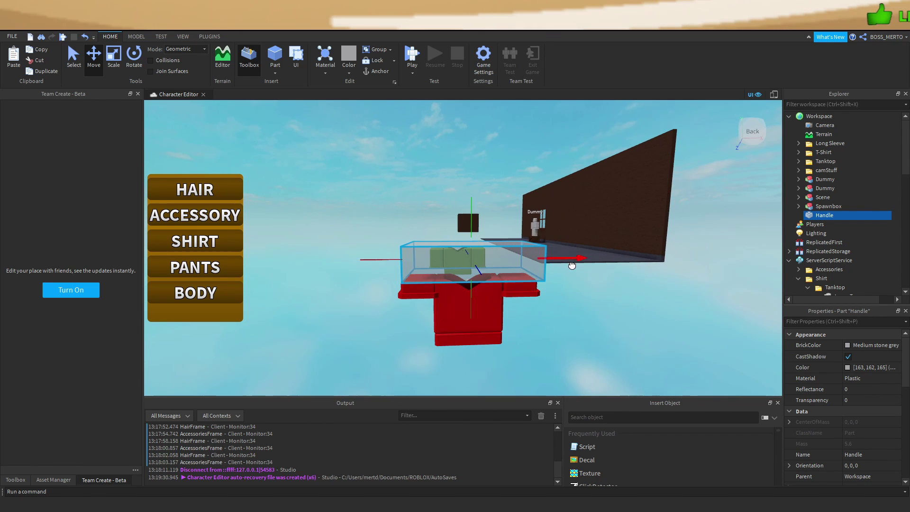
drag(469, 229, 481, 273)
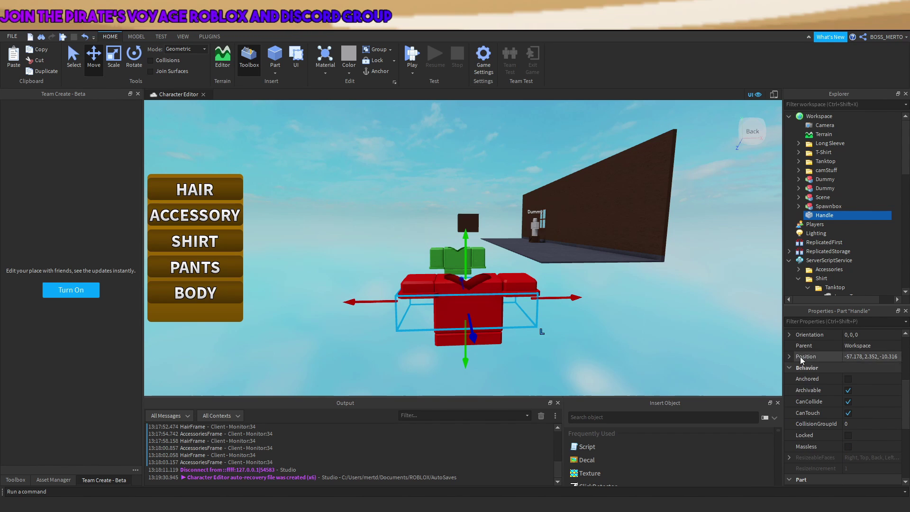
Anchor the Handle part and turn off its CanCollide property
right_drag(564, 296, 563, 300)
scroll(563, 298, up, 3)
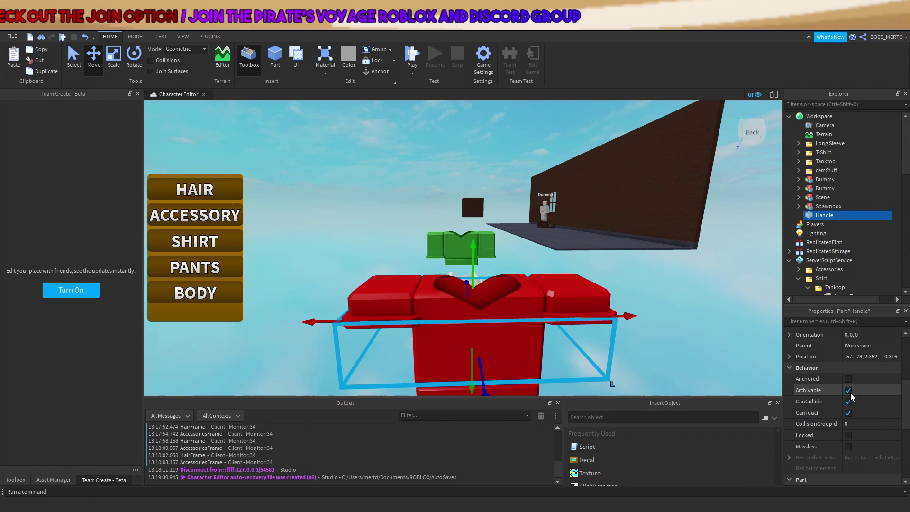
click(848, 379)
click(848, 401)
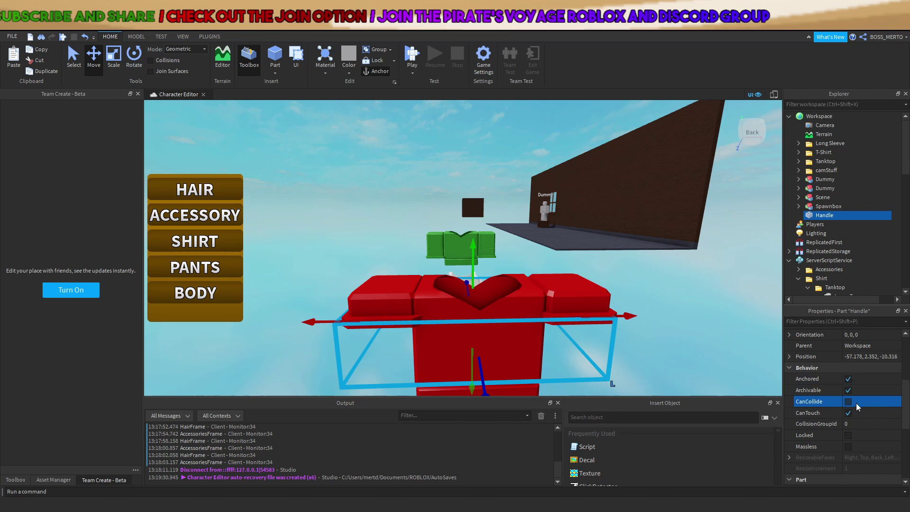
Copy the Handle part together with the T-Shirt folder from the Workspace
ctrl+click(825, 161)
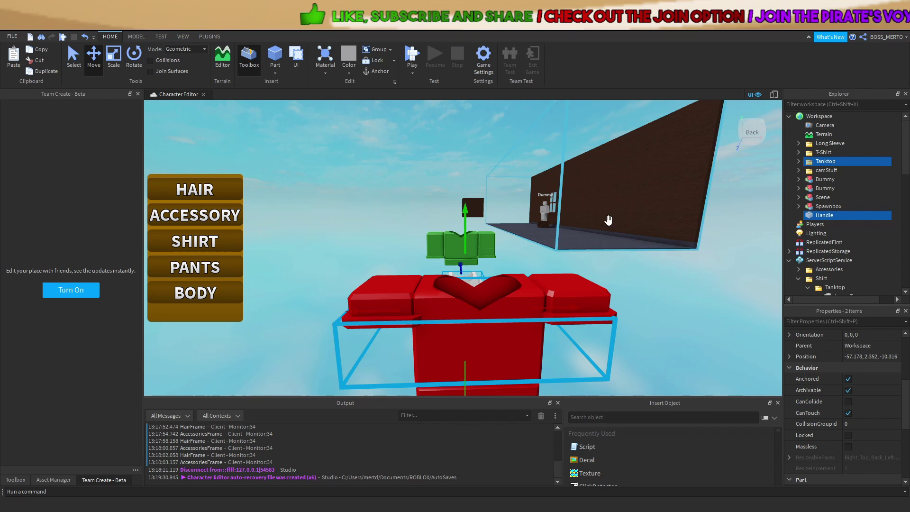
right_drag(609, 219, 673, 216)
ctrl+click(816, 162)
ctrl+click(816, 154)
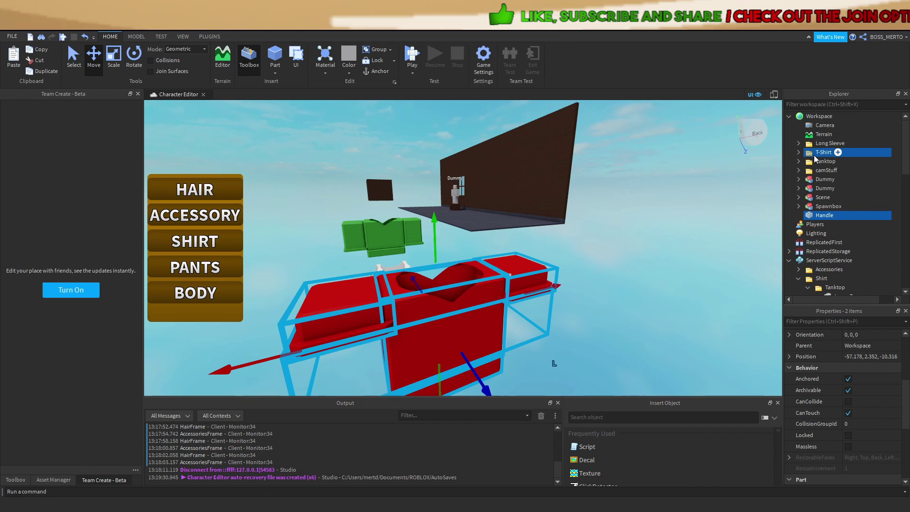
Rename the Bandana viewport frame in the ShirtFrame's ScrollingFrame as T-Shirt
scroll(855, 210, down, 10)
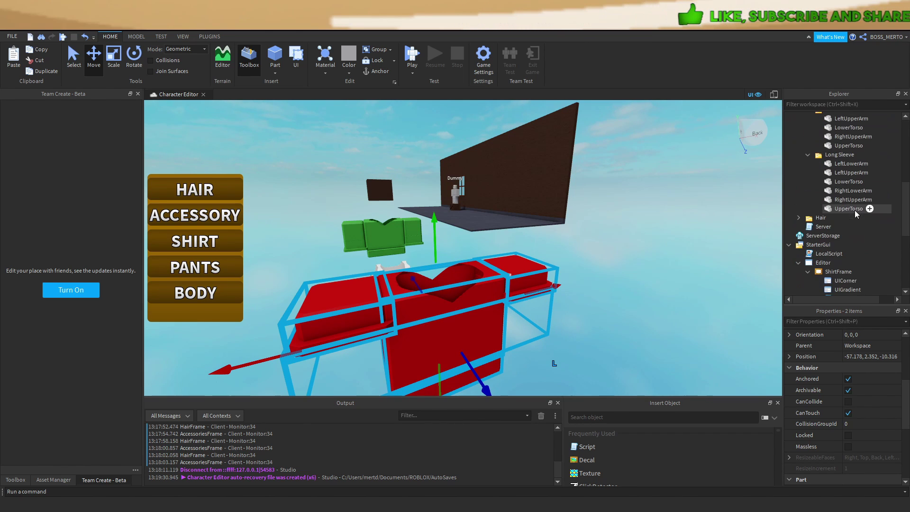
click(851, 240)
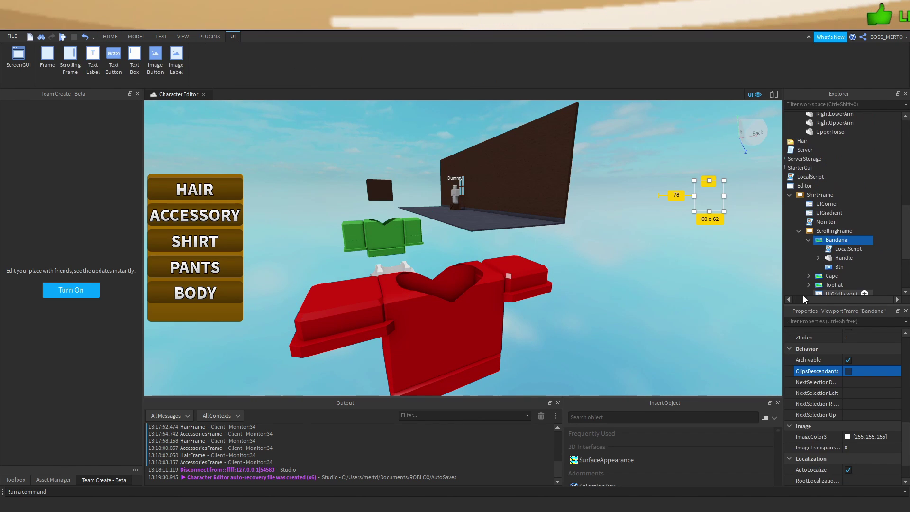
key(F2)
text(T-Shirt)
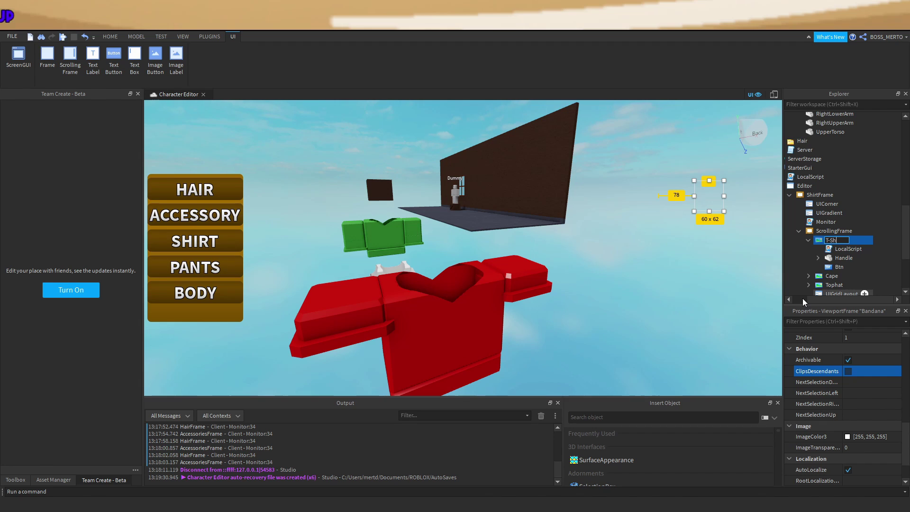
key(Return)
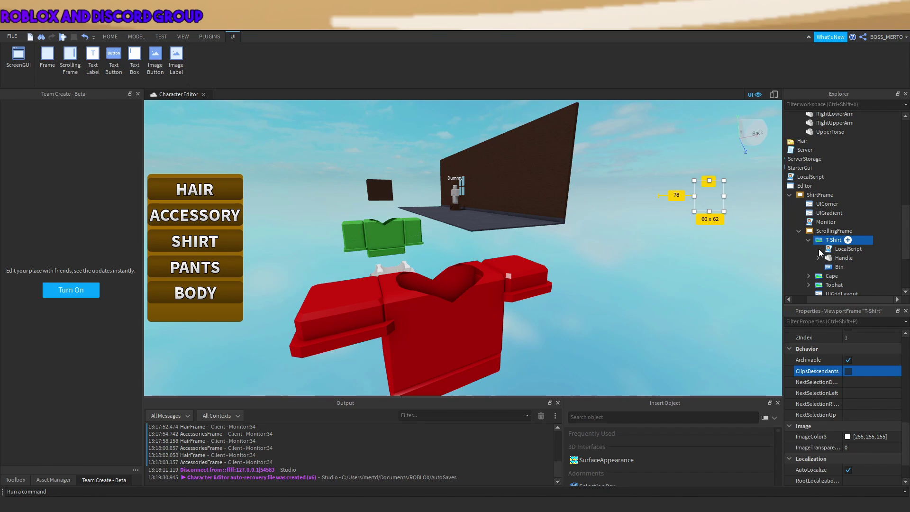
Paste the copied folder and Handle part into the T-Shirt viewport frame and delete its old Handle mesh
key(ctrl+shift+v)
click(854, 269)
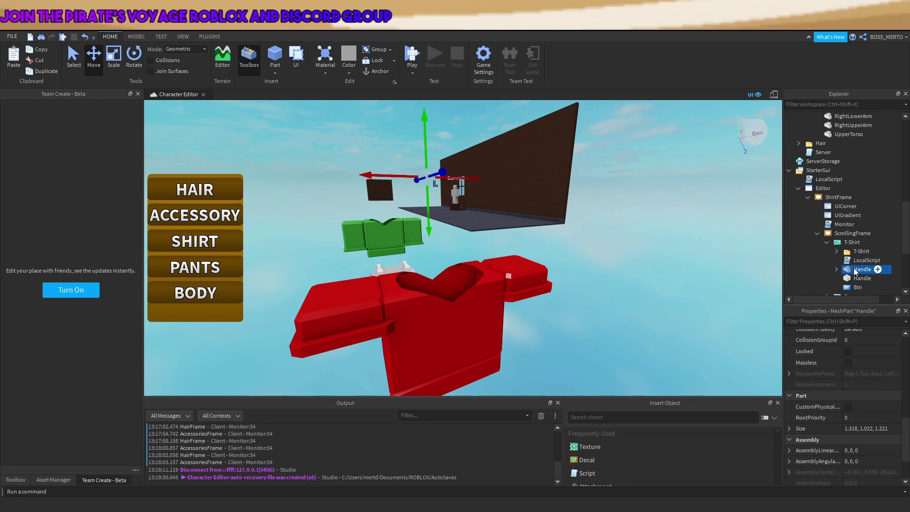
scroll(835, 135, right, 1)
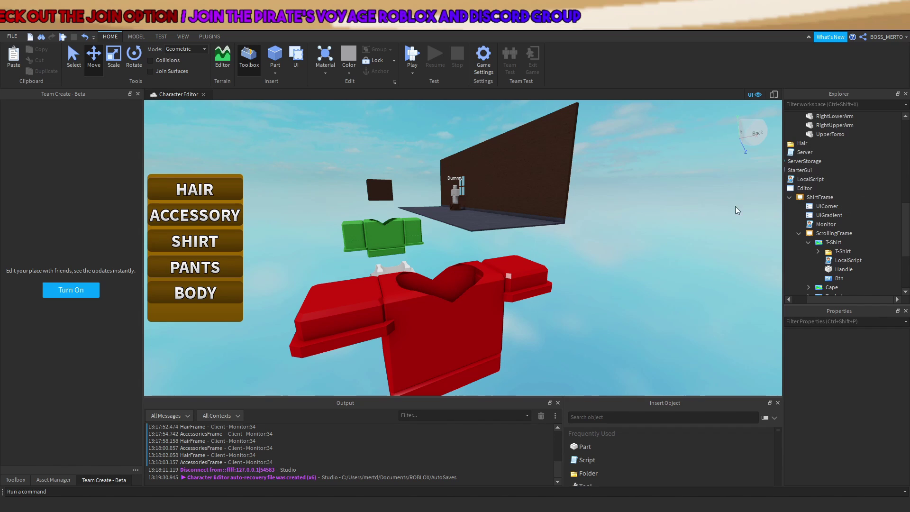
Playtest the place and switch the character editor between the Shirt and Accessory categories
click(62, 37)
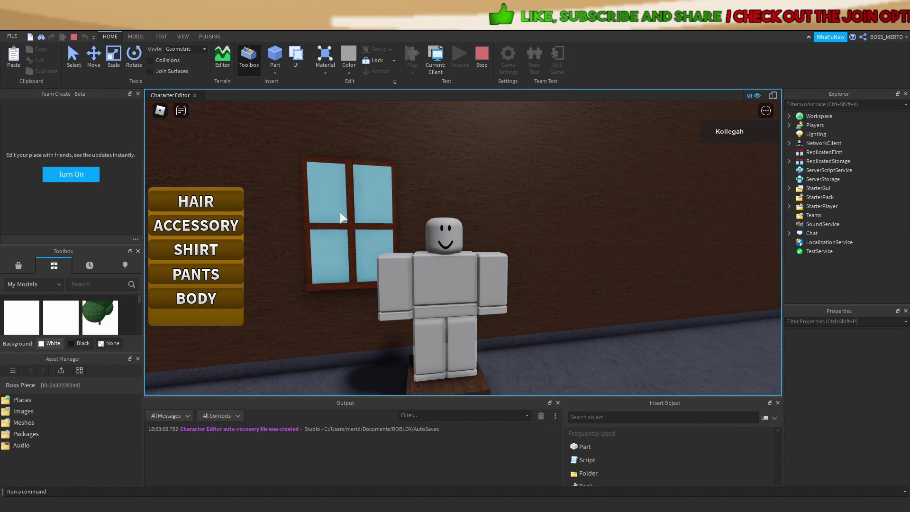
click(217, 251)
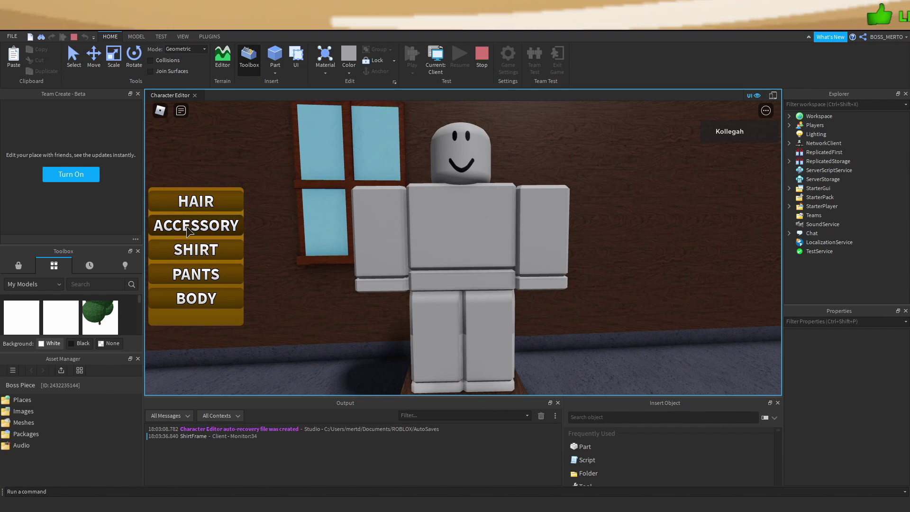
click(187, 226)
click(201, 254)
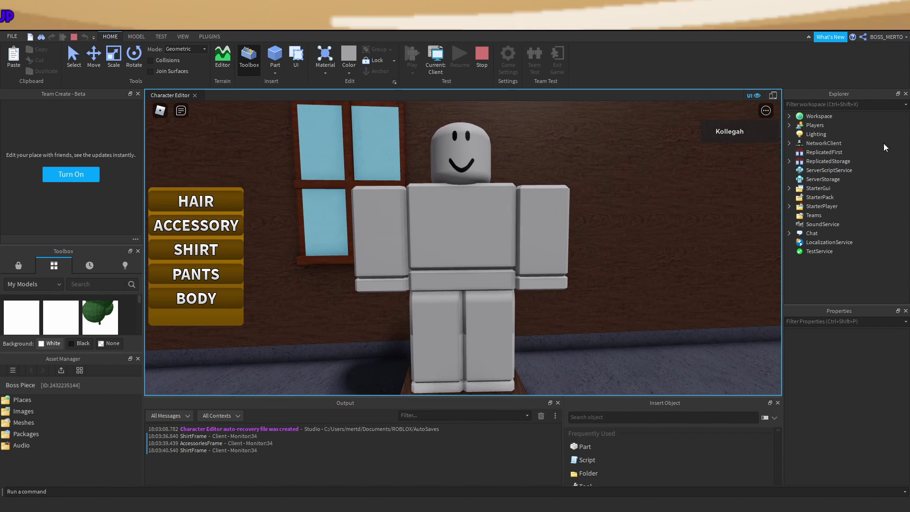
Inspect the properties of the ShirtFrame in StarterGui's Editor while the playtest is running
click(789, 191)
click(800, 205)
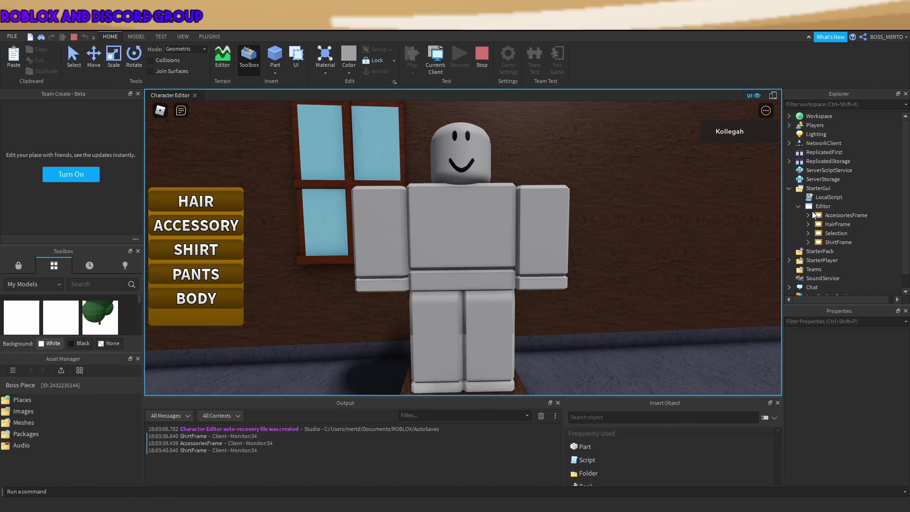
click(832, 233)
click(831, 242)
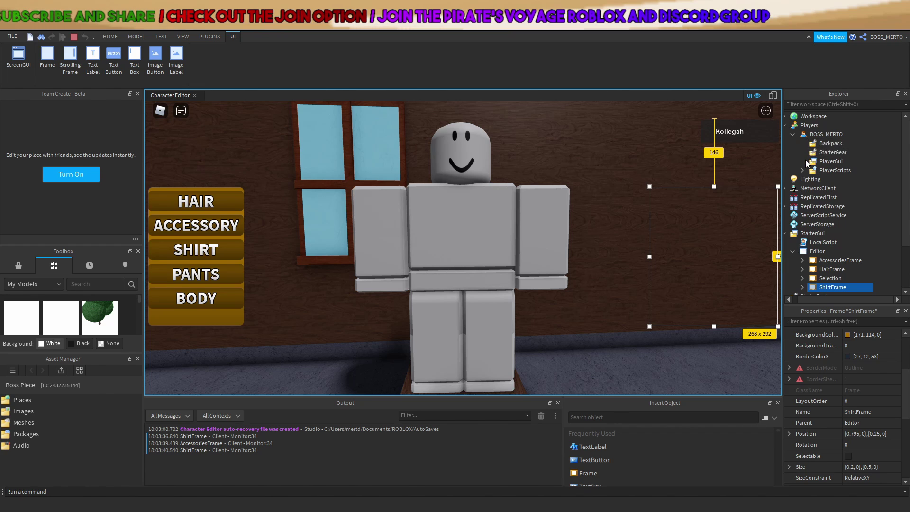
Turn off Visible on the running player's ShirtFrame in PlayerGui and choose the Shirt category to test it
click(786, 125)
click(812, 156)
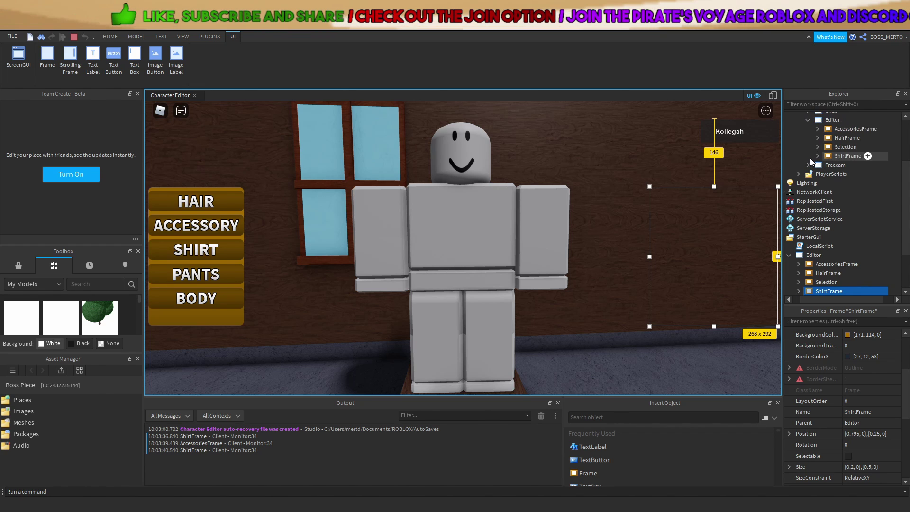
click(821, 155)
scroll(868, 430, down, 2)
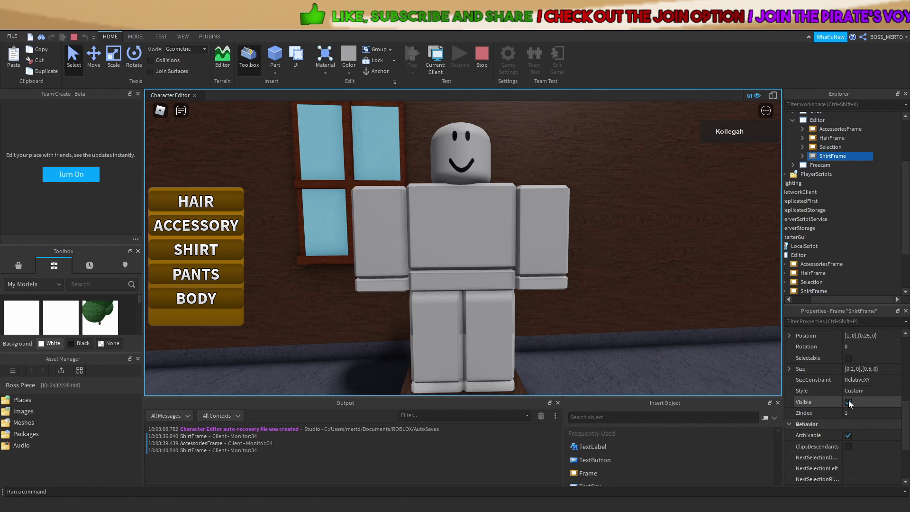
click(852, 435)
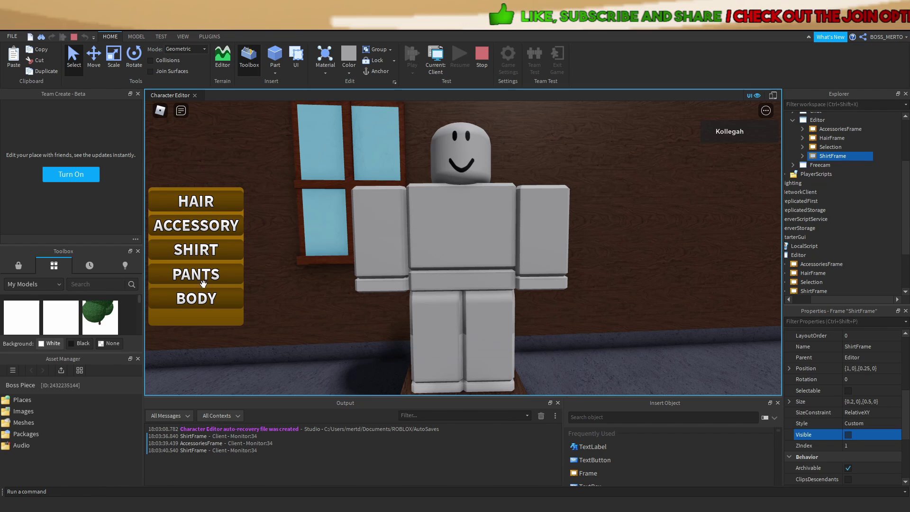
click(214, 256)
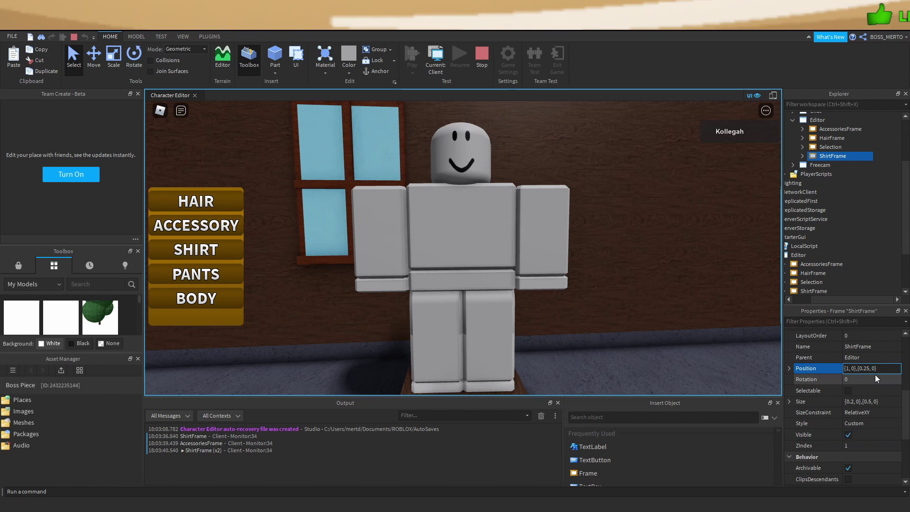
Set the running player's ShirtFrame position to {0, 0},{0.25, 0} and end the playtest
key(BackSpace)
text(0)
key(Return)
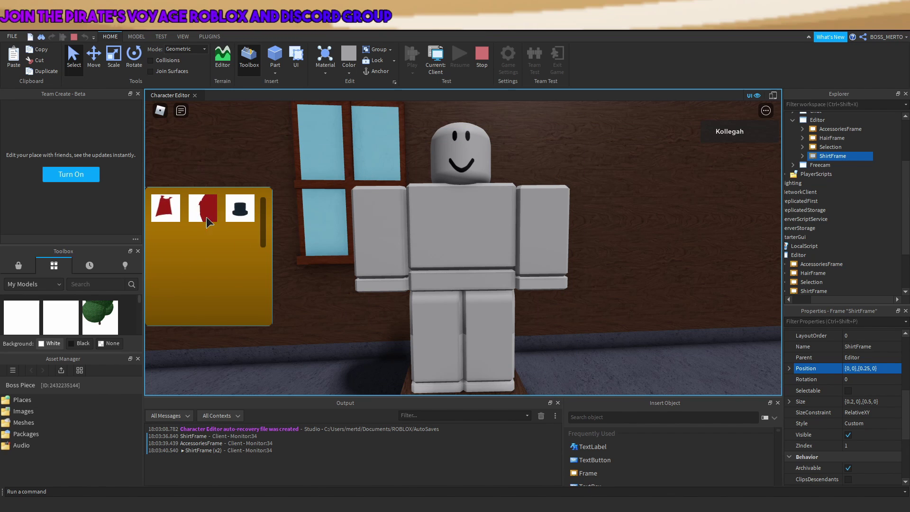
click(475, 71)
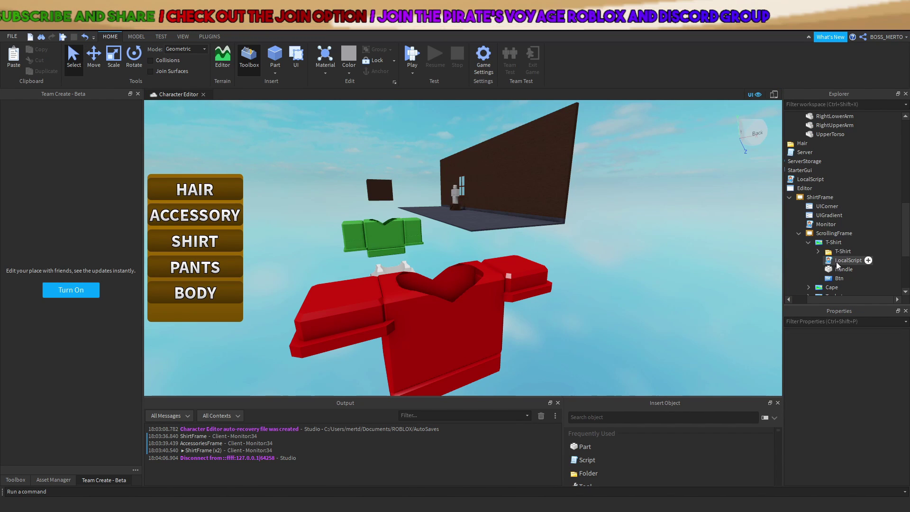
Examine the ShirtFrame's Monitor script and its ScrollingFrame's LocalScript, and close both scripts
double_click(826, 224)
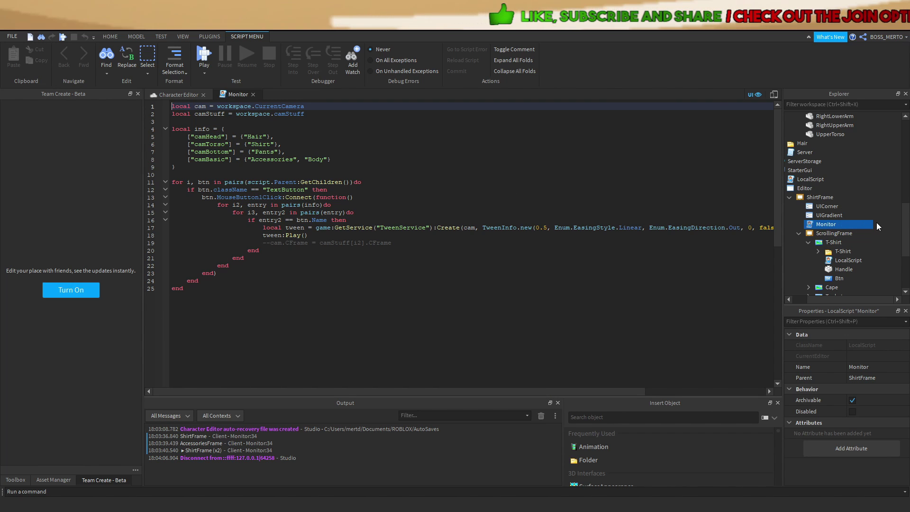
scroll(878, 226, down, 3)
double_click(835, 241)
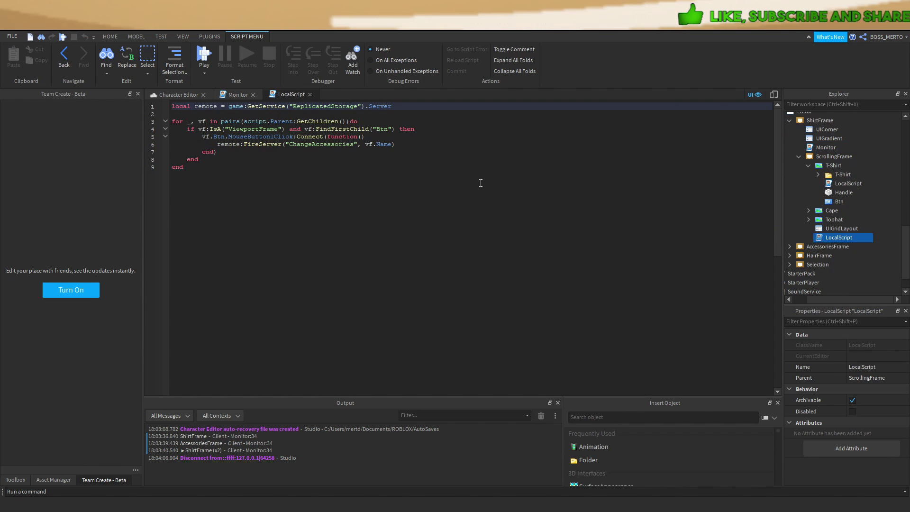
click(310, 95)
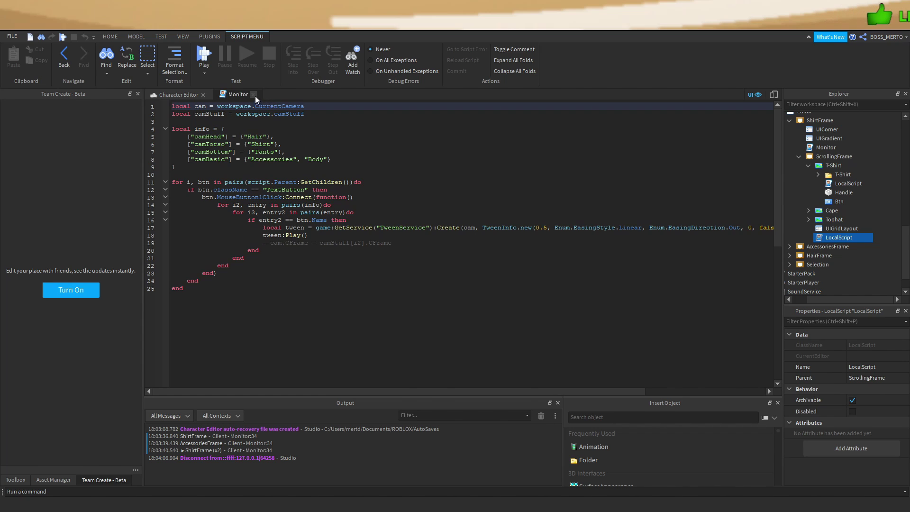
click(253, 95)
scroll(828, 213, up, 1)
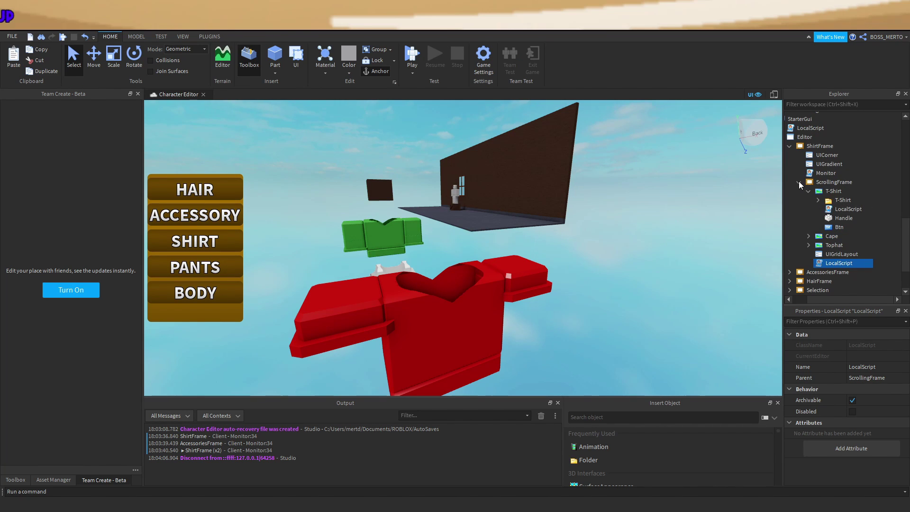
Compare the ShirtFrame's Monitor script with the HairFrame's Monitor script
click(799, 182)
double_click(827, 201)
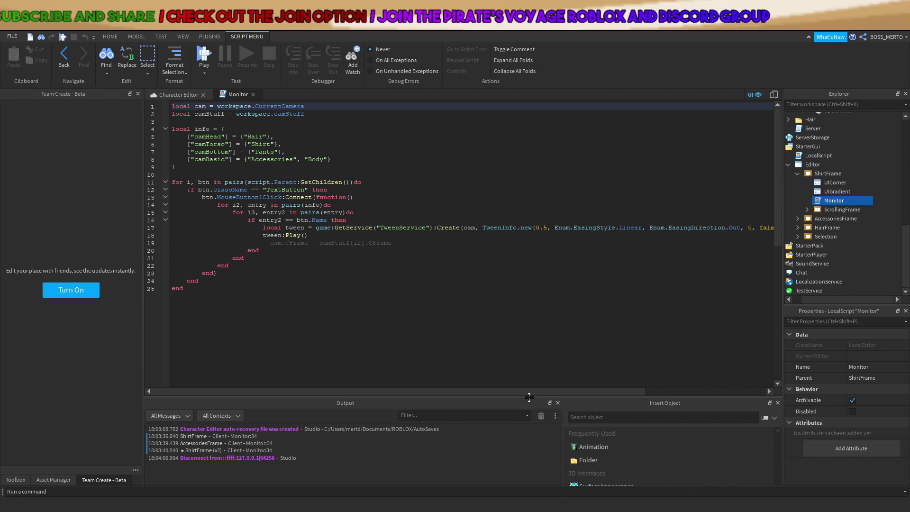
drag(552, 397, 443, 383)
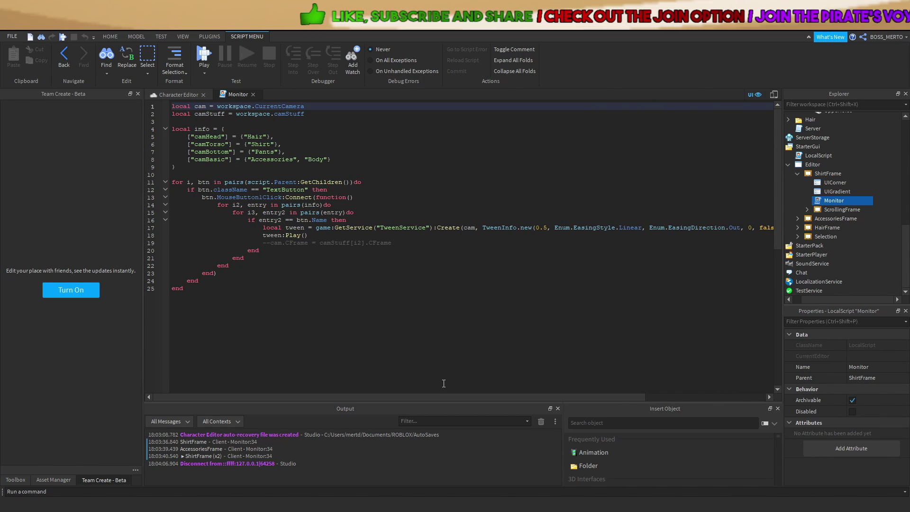
click(177, 94)
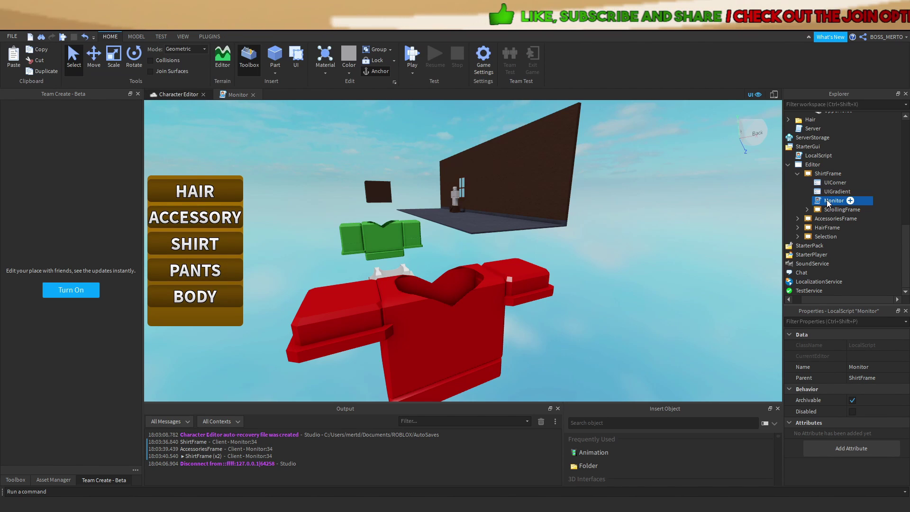
click(835, 229)
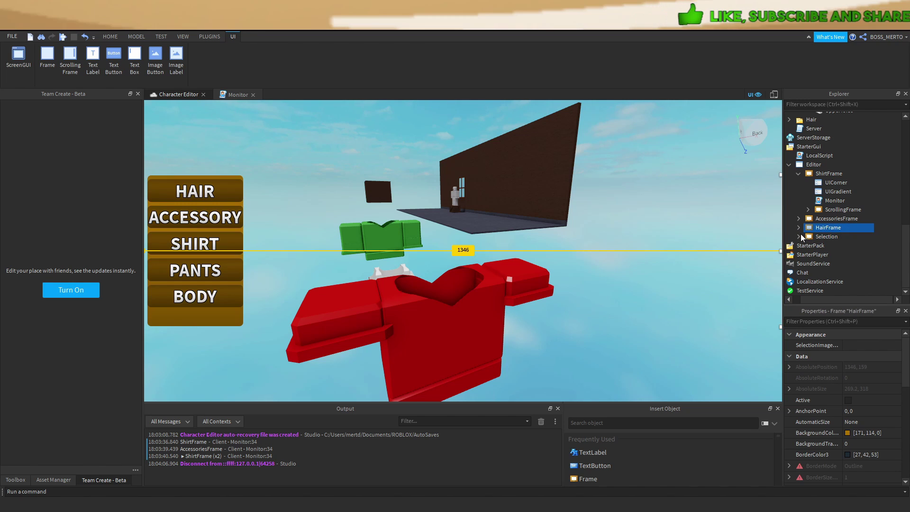
double_click(826, 256)
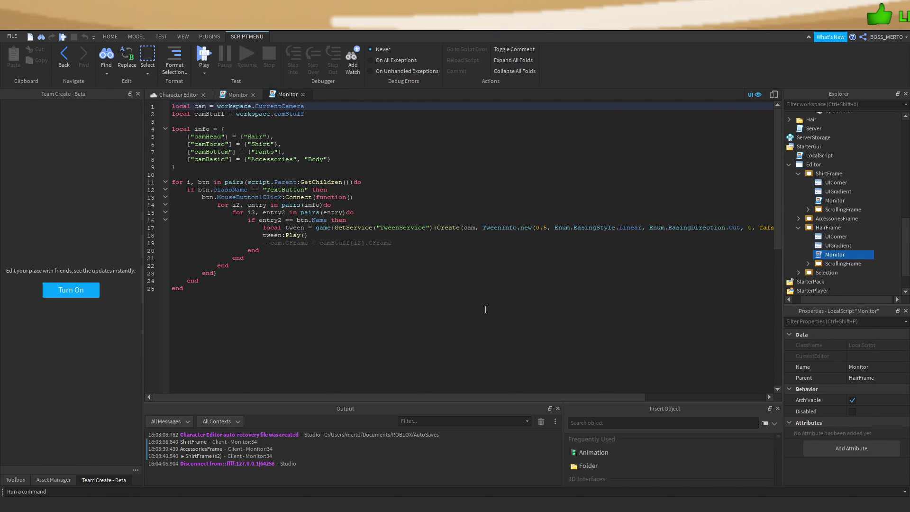
click(304, 95)
Set the last camera offset value to 4 in the T-Shirt viewport frame's LocalScript, giving CFrame.new(0, -0.2, 4), and close the script
click(808, 209)
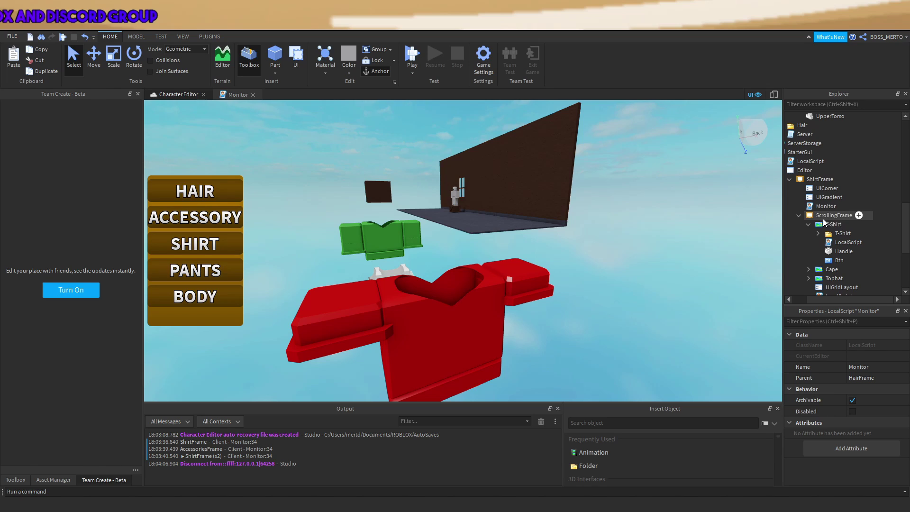
double_click(833, 245)
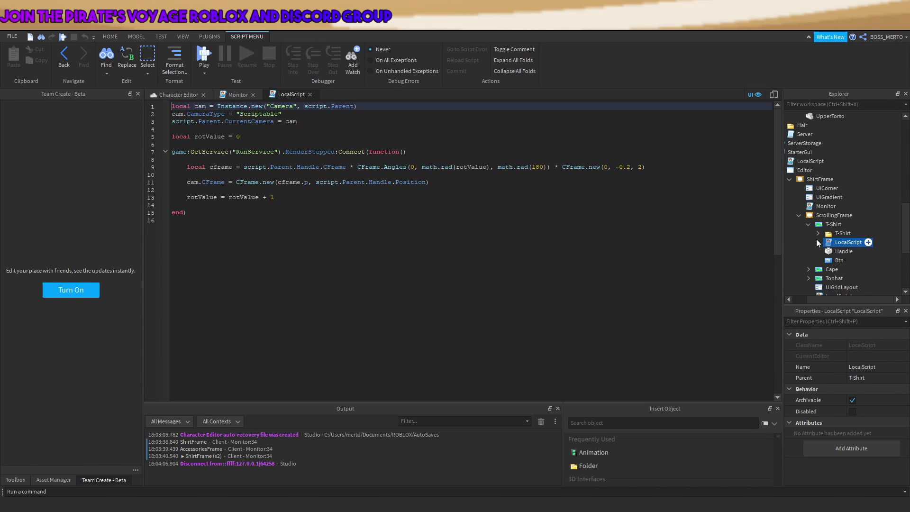
click(642, 168)
key(BackSpace)
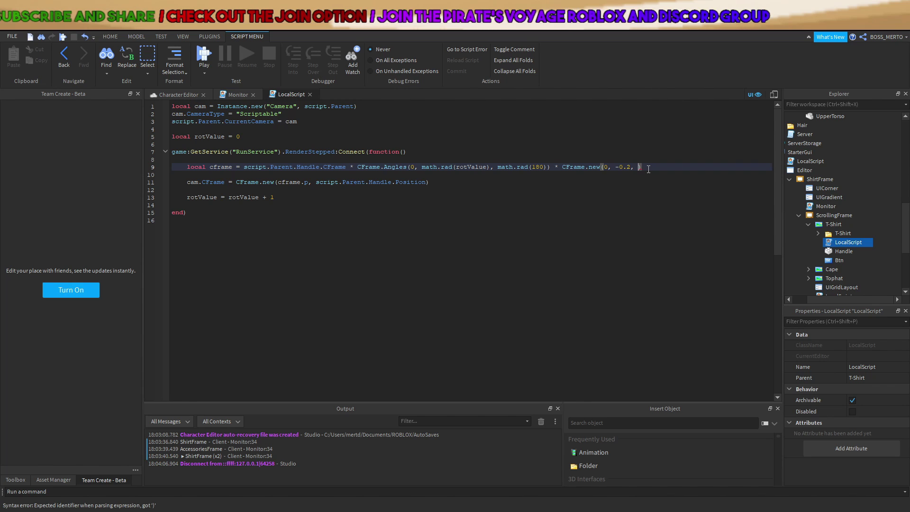
text(4)
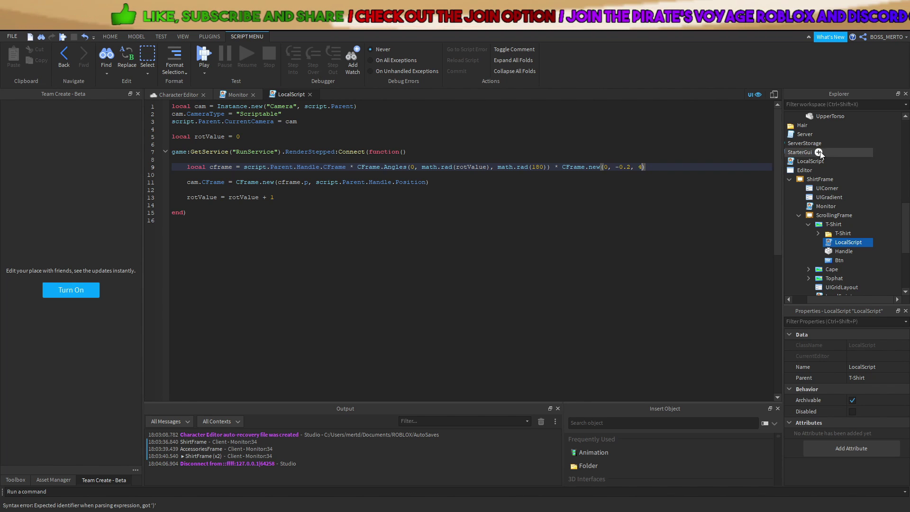
scroll(856, 211, down, 2)
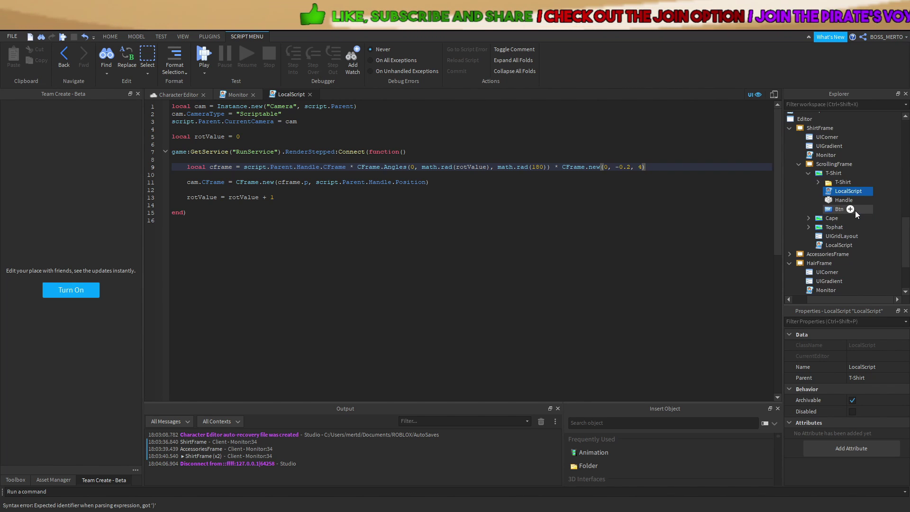
click(310, 95)
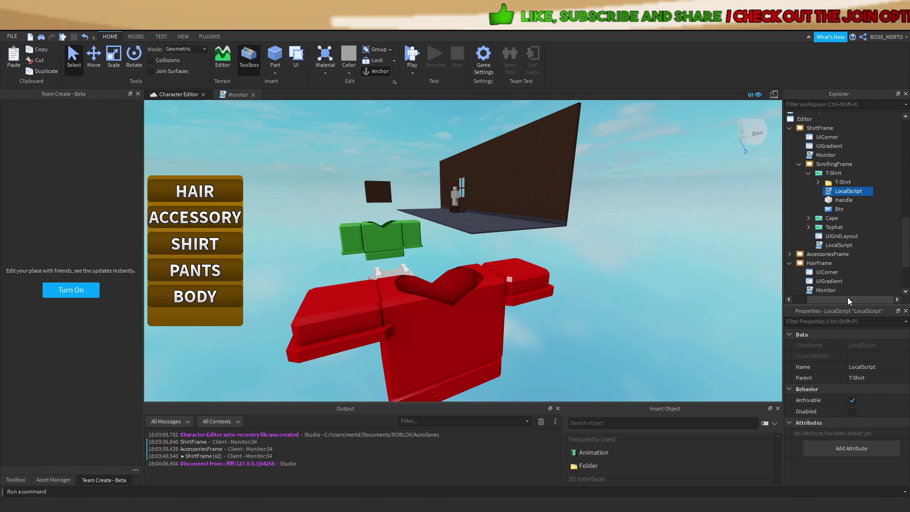
Add a comma and a copy of the AccessoriesFrame entry to the infoFrame table in the Selection frame's Monitor script
scroll(836, 203, down, 2)
click(809, 257)
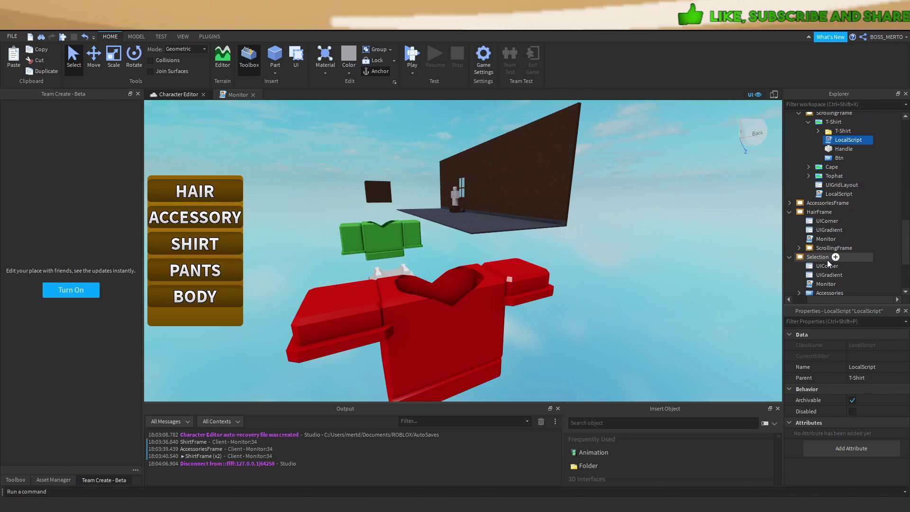
double_click(823, 287)
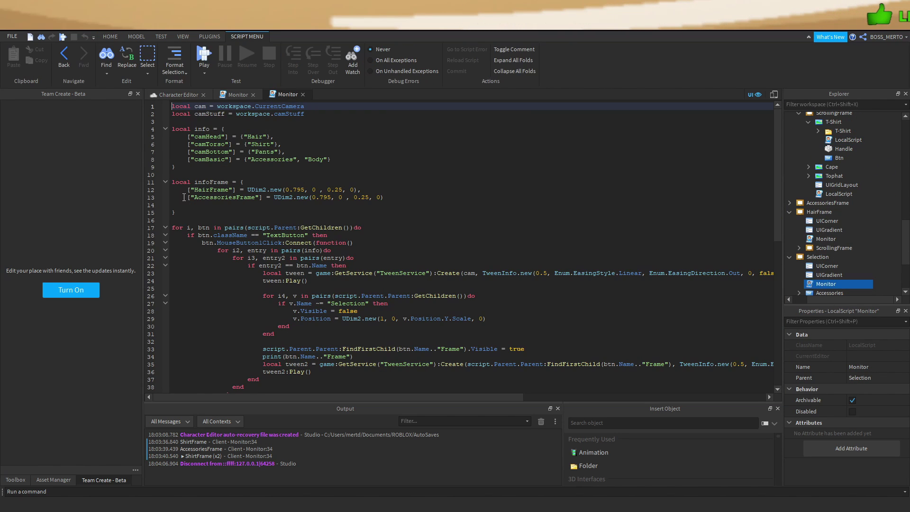
drag(187, 197, 402, 200)
click(388, 206)
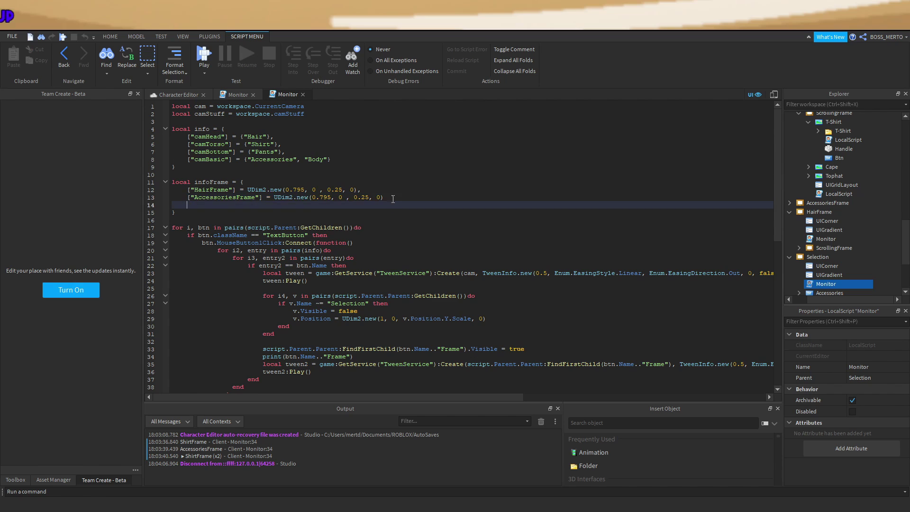
click(392, 198)
text(,)
key(Return)
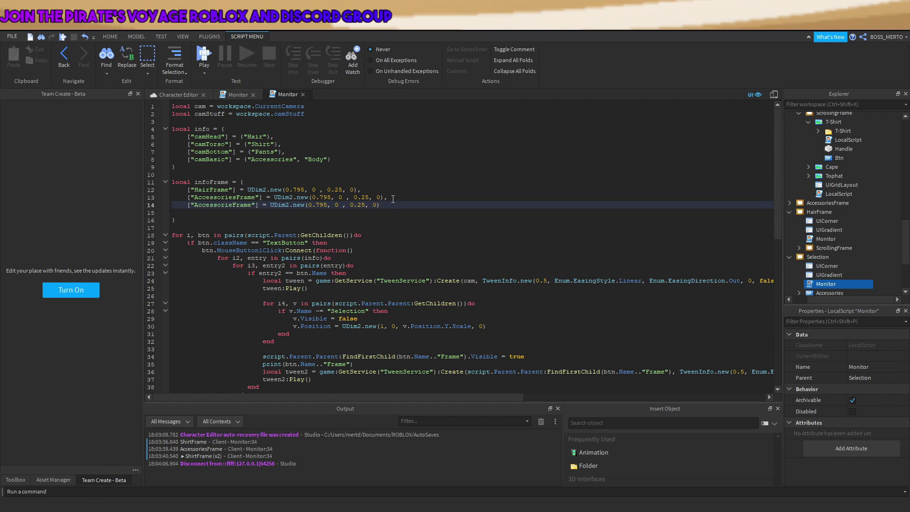
Change the key of the copied infoFrame entry to ShirtFrame, keeping UDim2.new(0.795, 0, 0.25, 0)
key(BackSpace)
key(BackSpace)
key(BackSpace)
key(BackSpace)
key(BackSpace)
key(BackSpace)
key(BackSpace)
key(BackSpace)
key(BackSpace)
key(BackSpace)
text(Shirt)
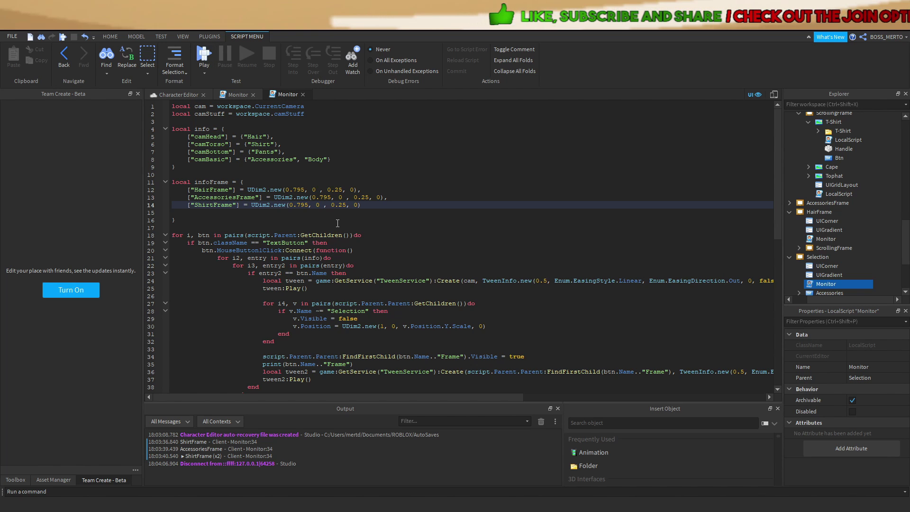
Review the infoFrame entries and the button loop with its tweens in the Selection frame's Monitor script
scroll(338, 222, down, 7)
scroll(361, 193, up, 5)
drag(243, 136, 317, 233)
click(230, 149)
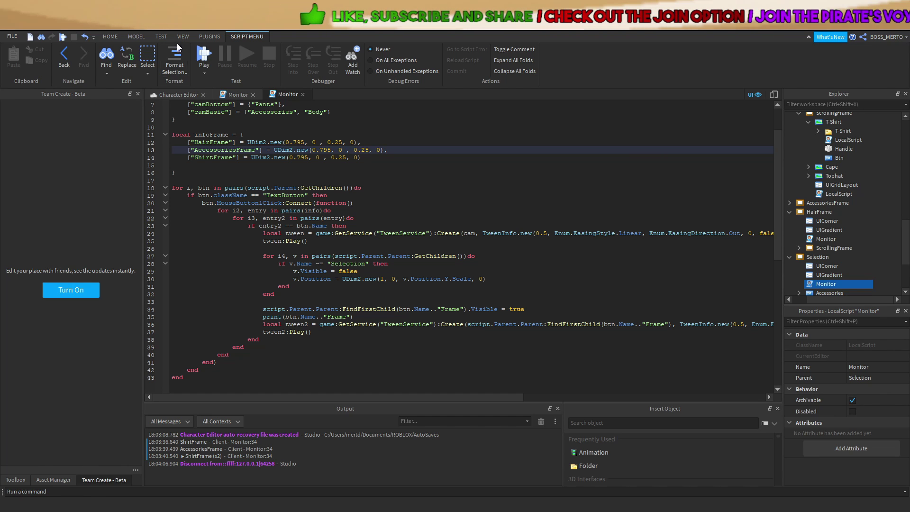
click(358, 176)
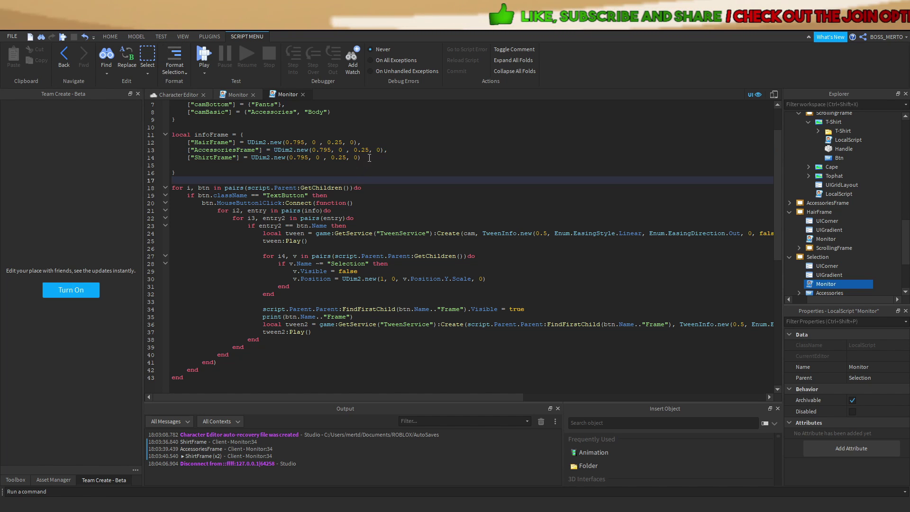
mouse_move(370, 158)
mouse_down()
mouse_move(184, 155)
mouse_move(370, 157)
mouse_up()
click(187, 153)
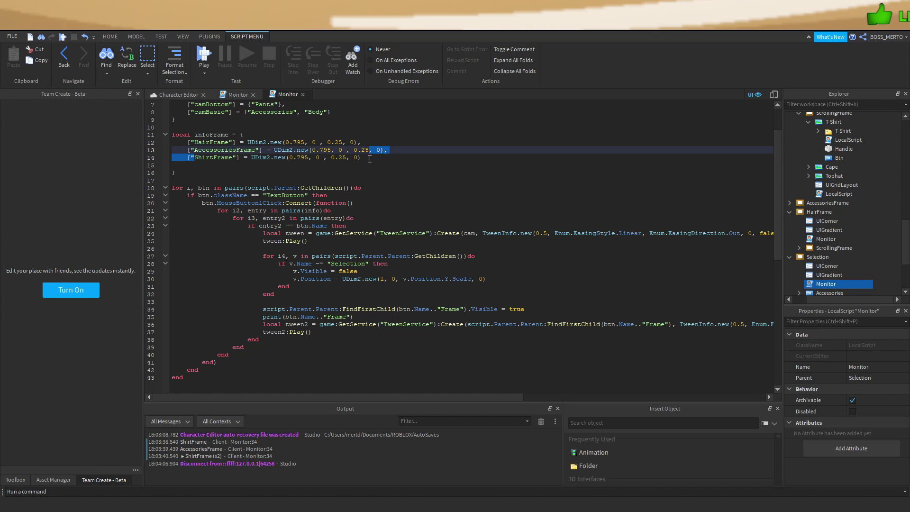
click(384, 157)
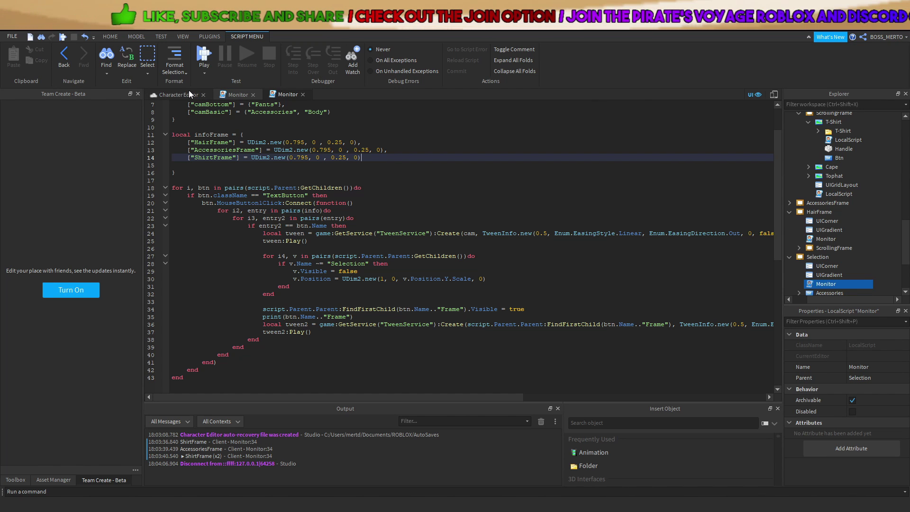
drag(274, 142, 346, 159)
click(317, 157)
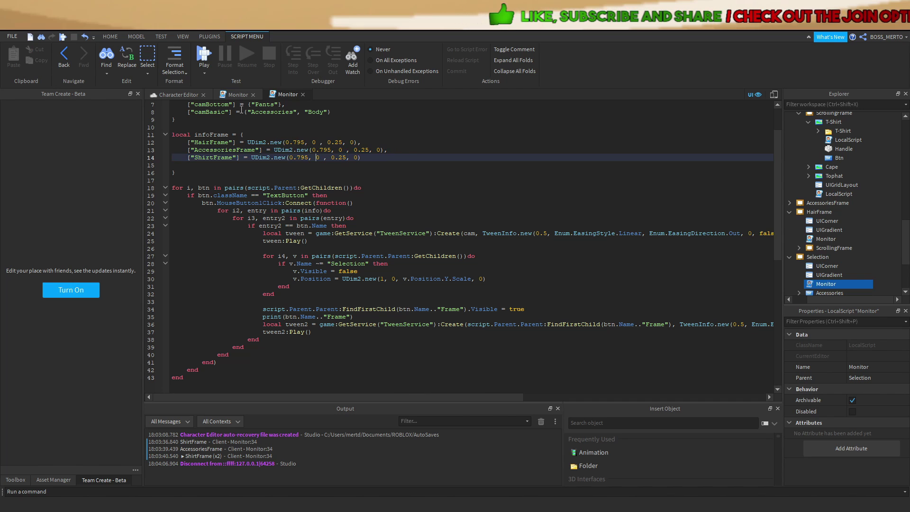
Return to the Character Editor place view and start a new playtest
click(193, 95)
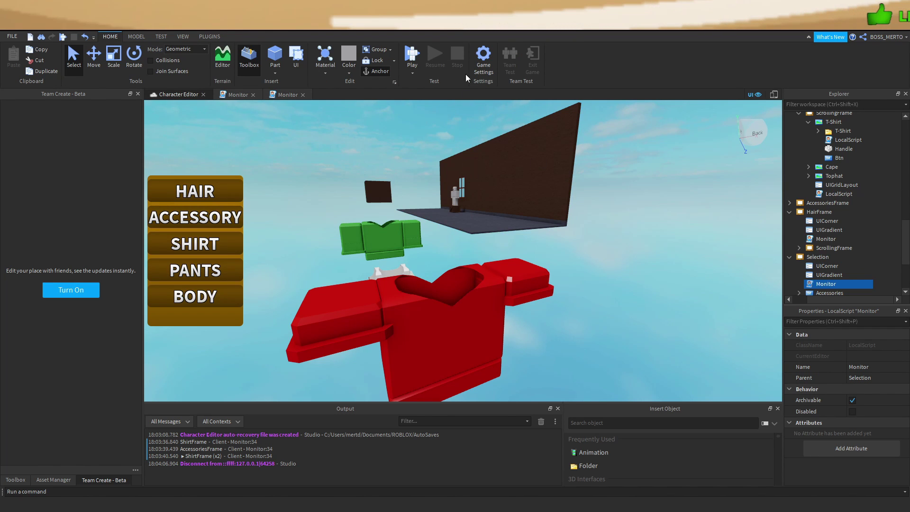
click(412, 52)
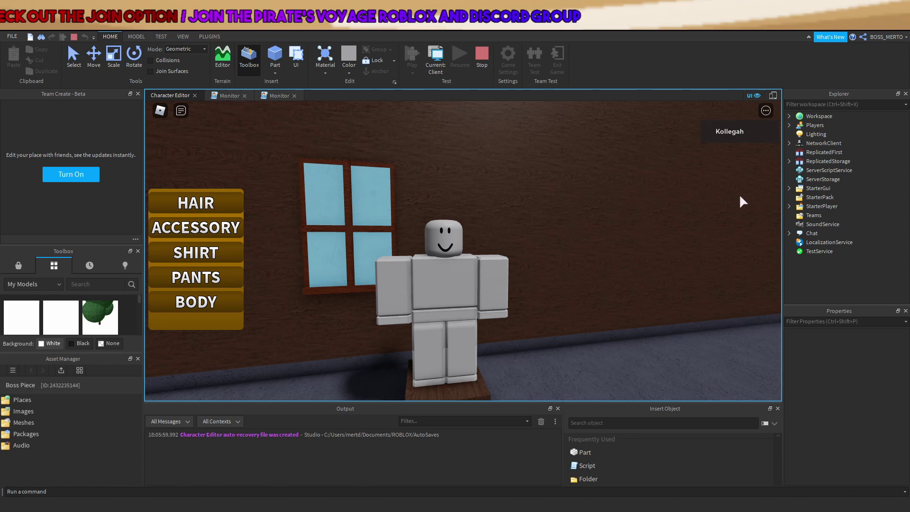
Open the Shirt category in the running playtest to check its item frame, and stop the playtest
click(228, 229)
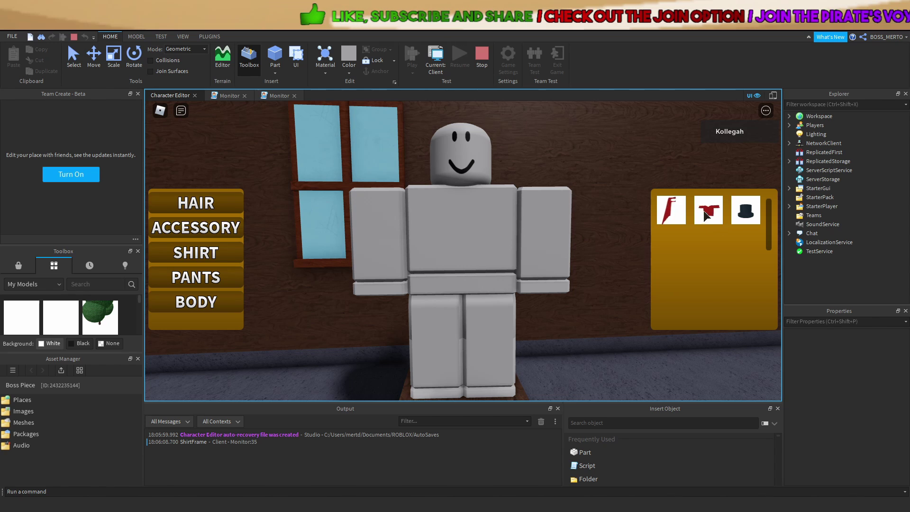
click(484, 64)
Rename the Cape viewport frame in ShirtFrame's ScrollingFrame as Tanktop
scroll(852, 249, down, 3)
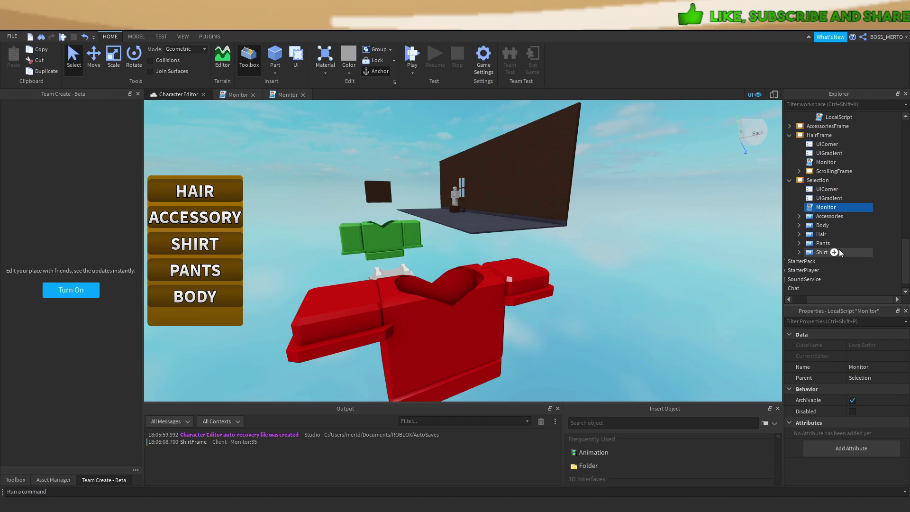
scroll(823, 207, up, 1)
click(800, 196)
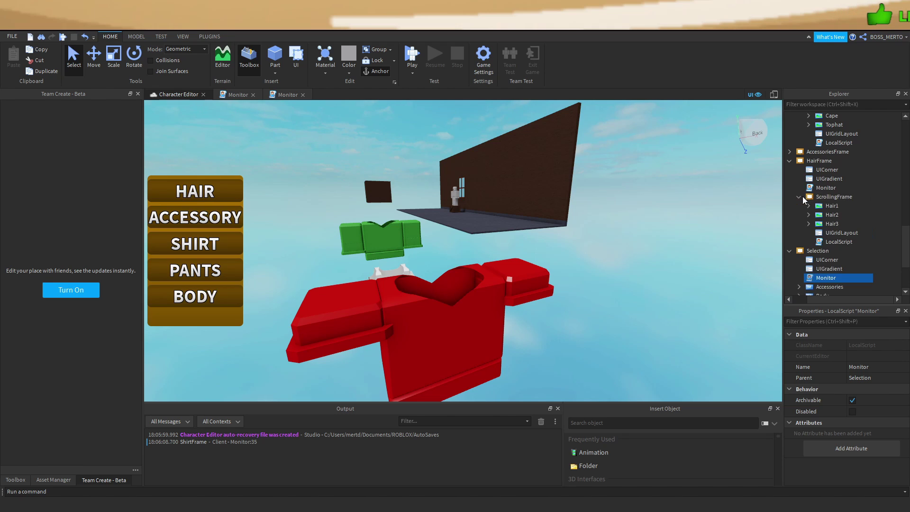
click(806, 198)
scroll(815, 212, up, 3)
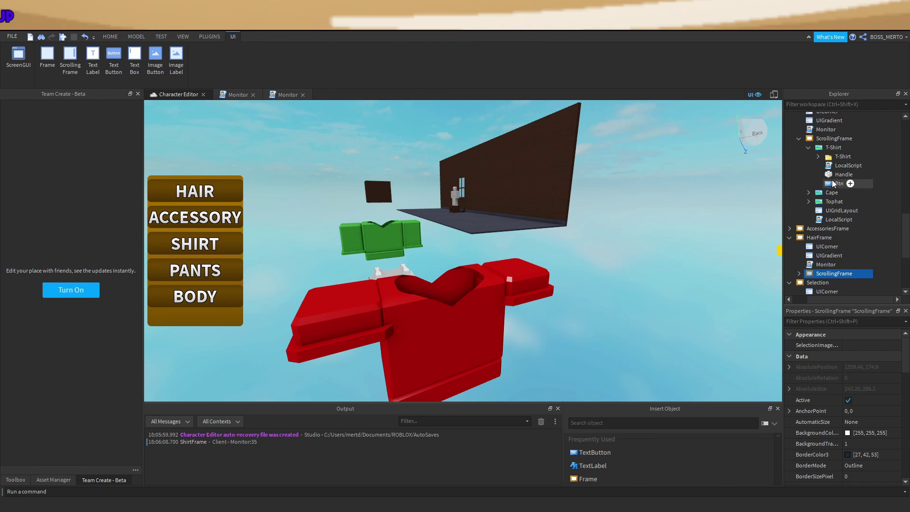
click(809, 147)
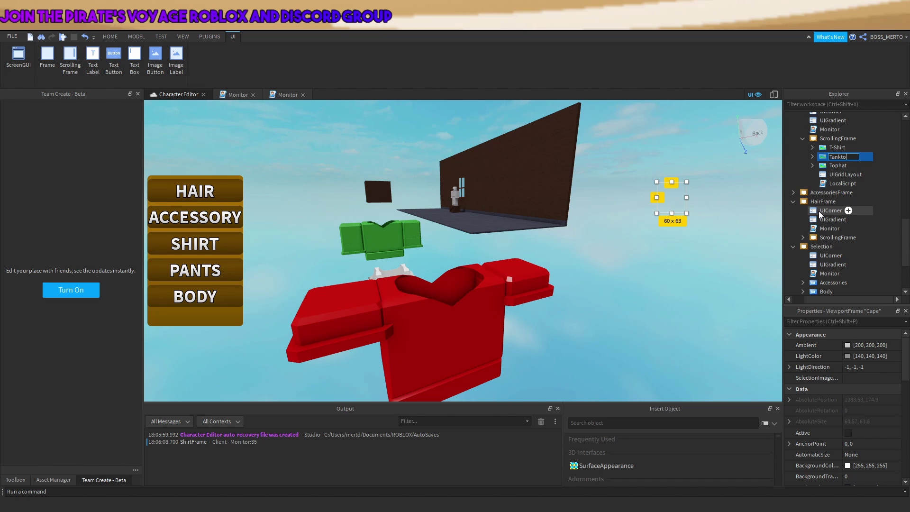
key(Return)
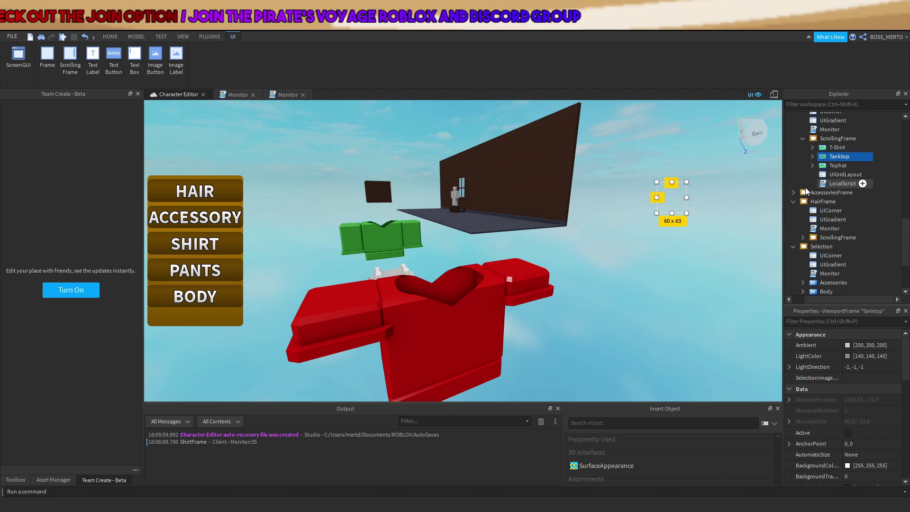
Rename the Tophat viewport frame in ShirtFrame's ScrollingFrame as Long Sleeve
click(824, 166)
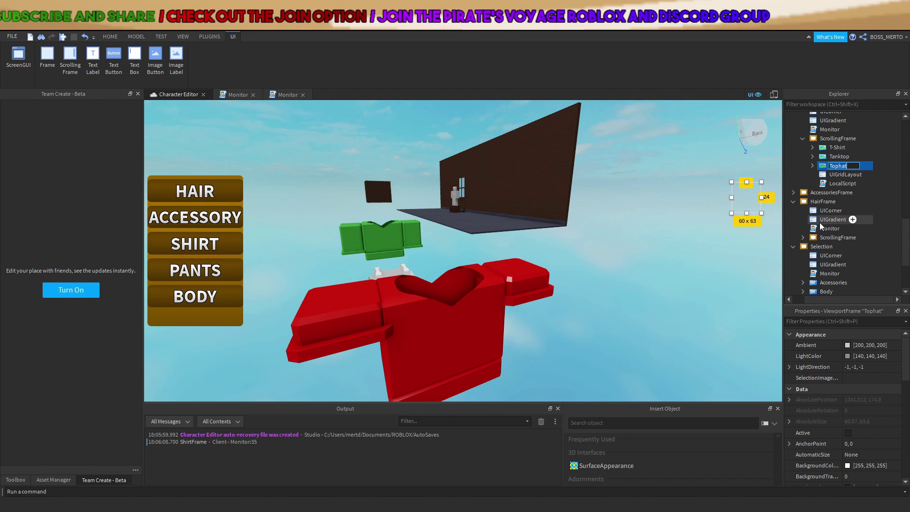
text(LongSl)
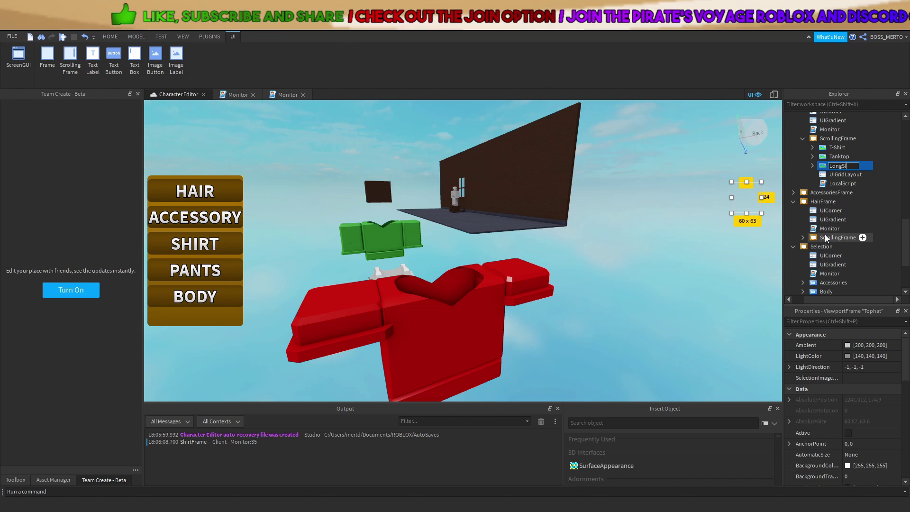
key(BackSpace)
key(BackSpace)
text(Sle)
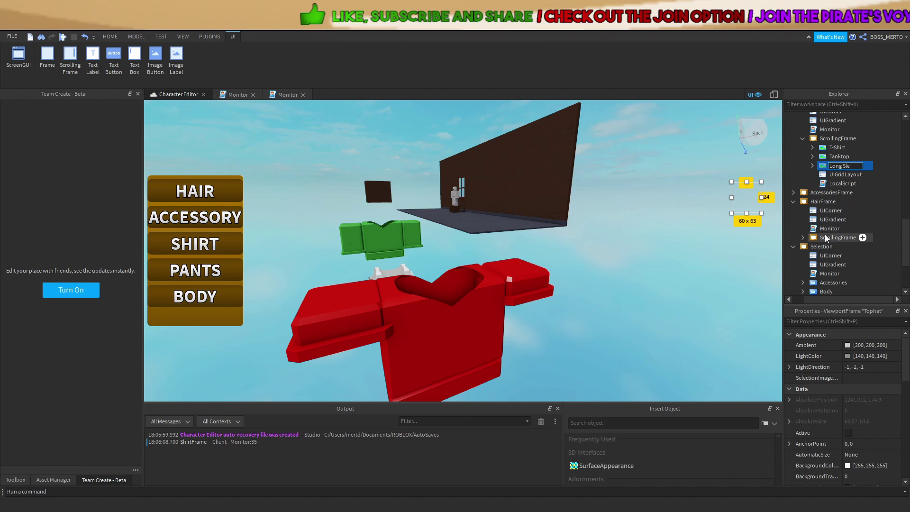
text(eve)
key(Return)
Move the transparent Handle part in the Workspace onto the green long-sleeve shirt model
click(812, 156)
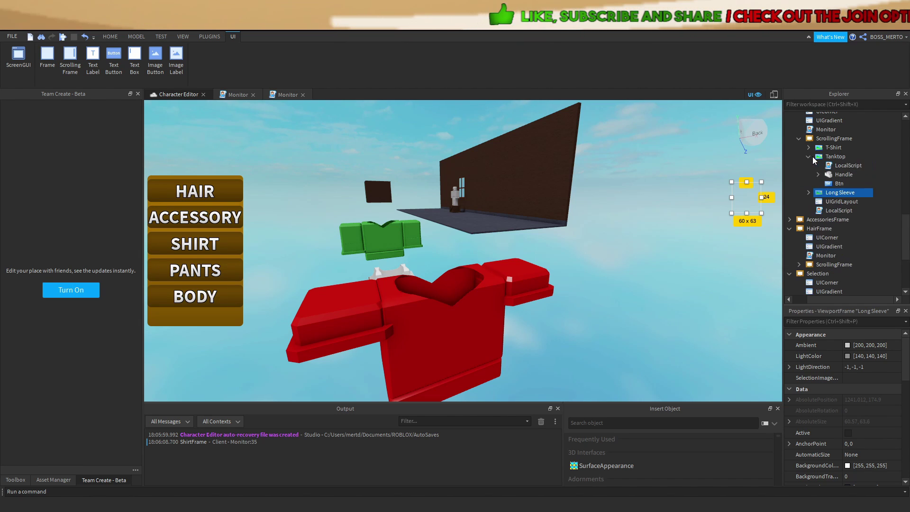
scroll(827, 159, up, 10)
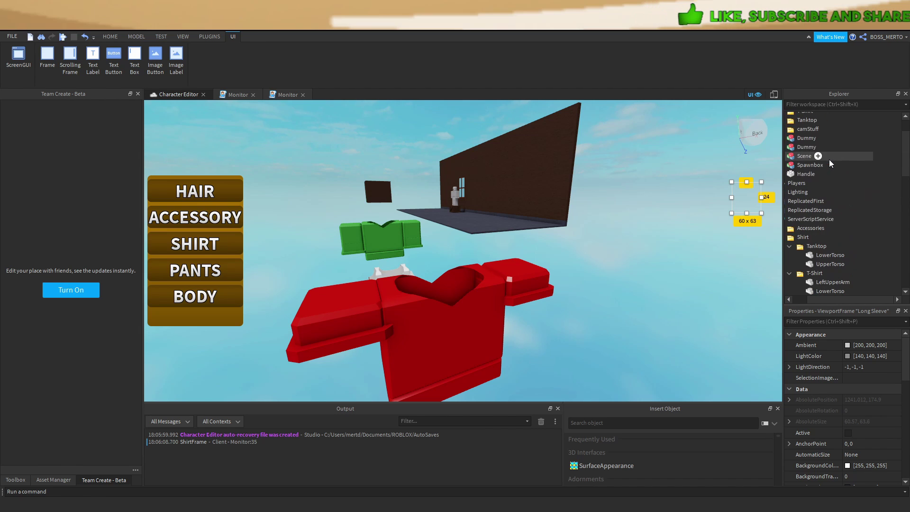
scroll(829, 166, up, 2)
click(806, 212)
right_drag(490, 262, 490, 262)
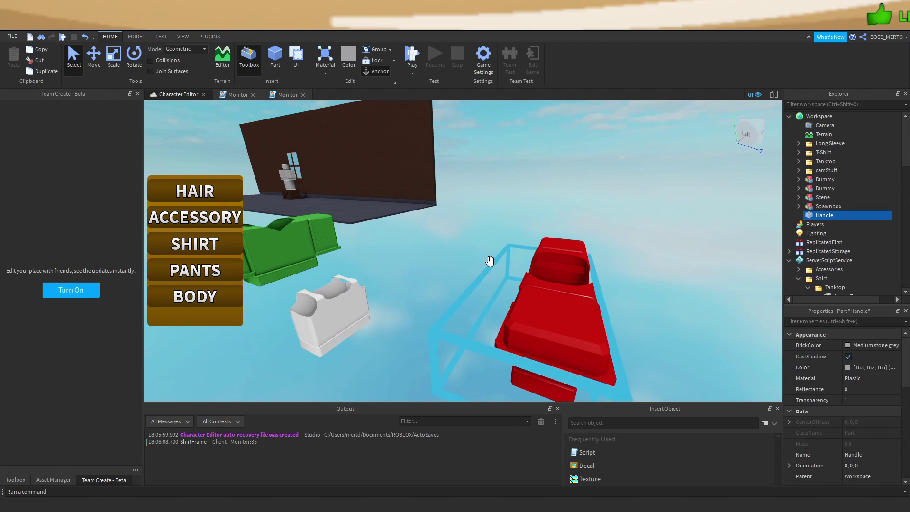
key(ctrl+2)
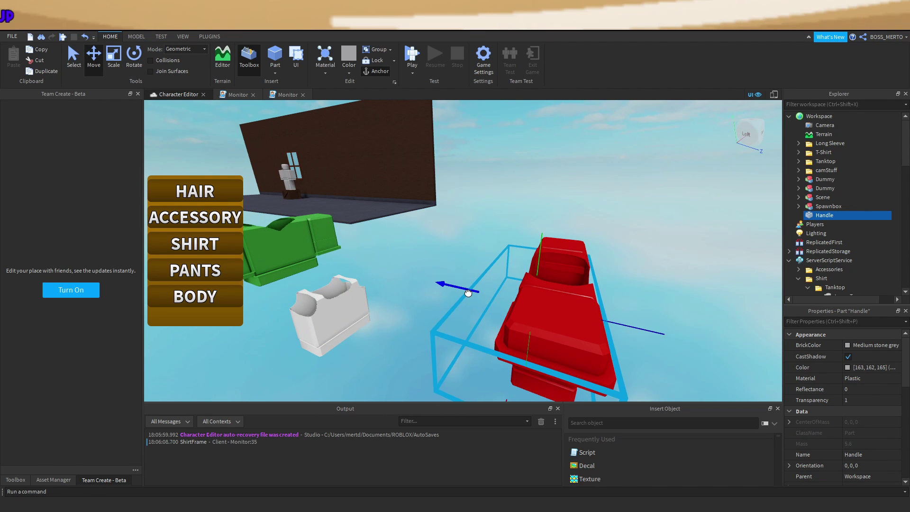
mouse_move(468, 293)
right_down()
mouse_move(448, 298)
mouse_move(456, 294)
right_up()
key(w)
scroll(456, 293, down, 5)
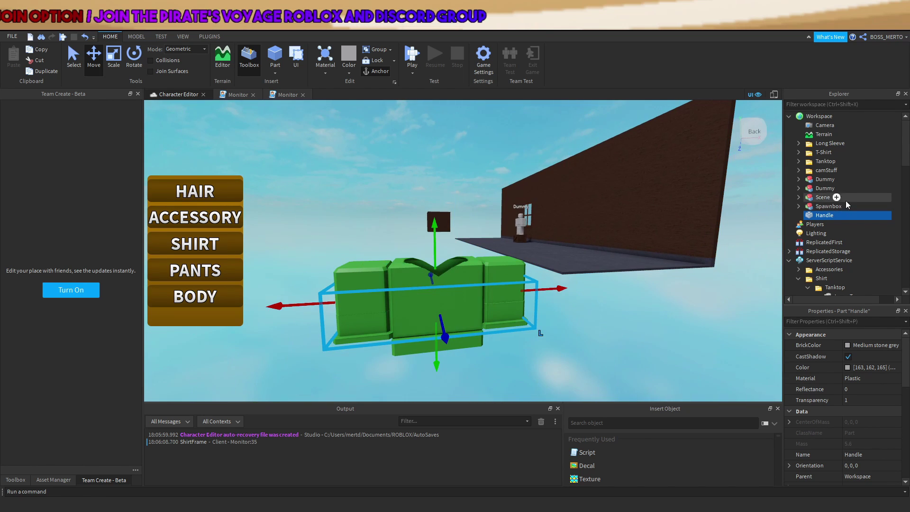
Replace the old Handle in the Long Sleeve viewport frame with copies of the Workspace's Handle part and Long Sleeve folder
ctrl+click(824, 146)
scroll(839, 171, down, 10)
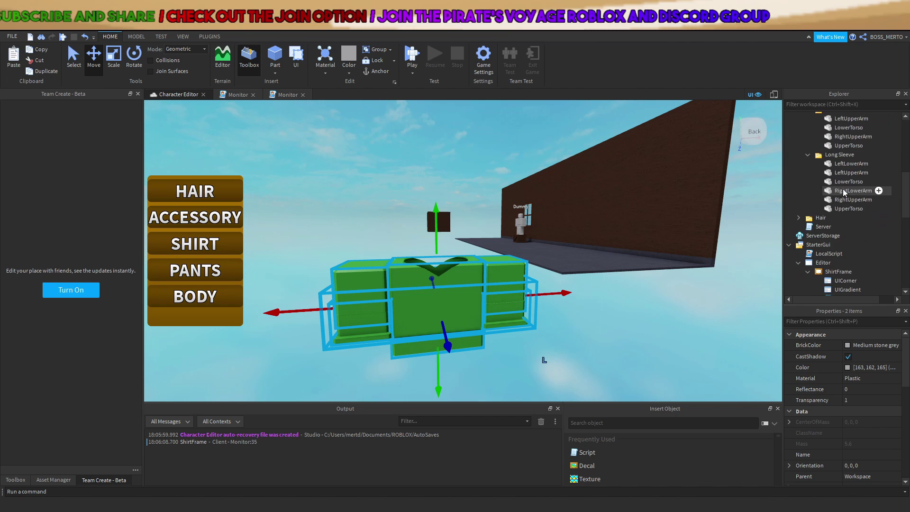
scroll(851, 194, down, 2)
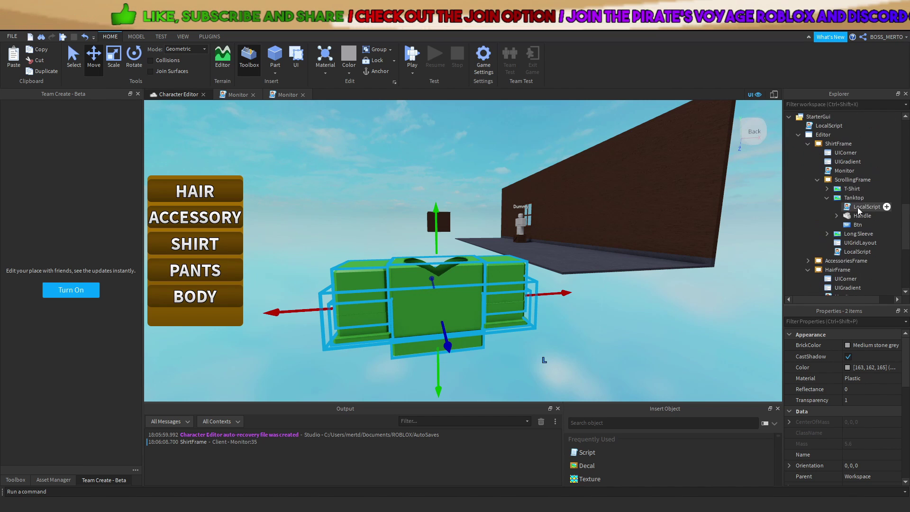
click(827, 234)
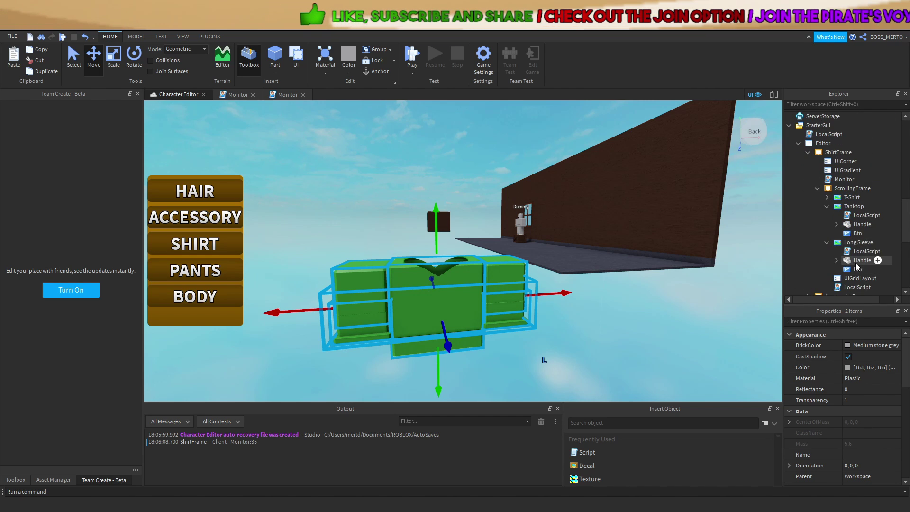
click(847, 251)
scroll(847, 250, up, 1)
key(Delete)
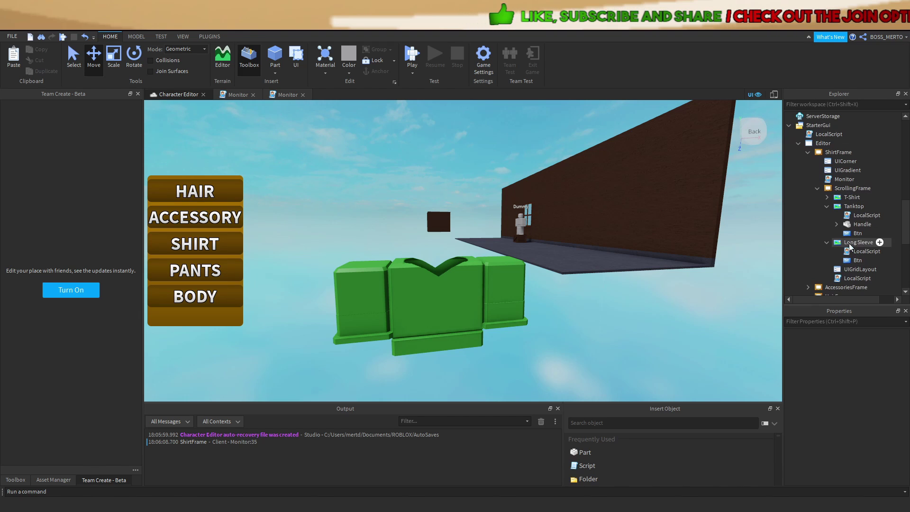
key(ctrl+v)
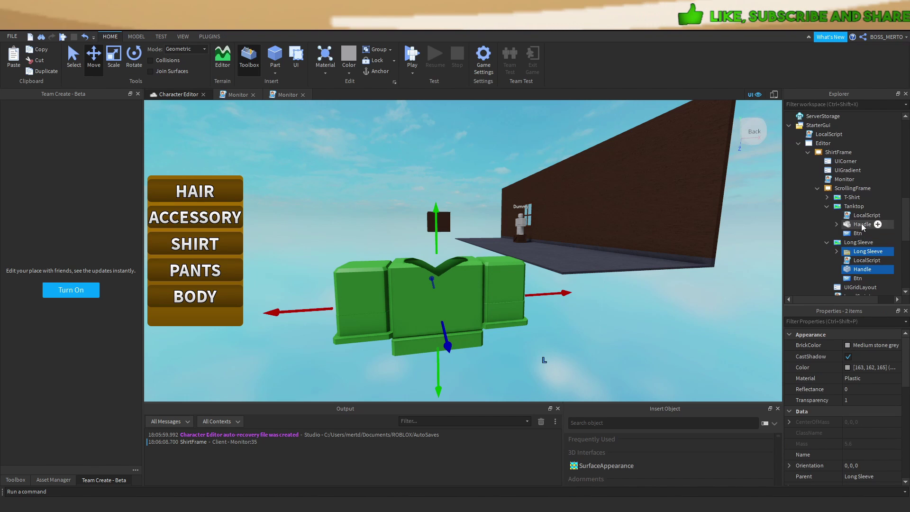
Move the Workspace's Handle part onto the white tank top model, aligning it with the torso
scroll(849, 215, up, 8)
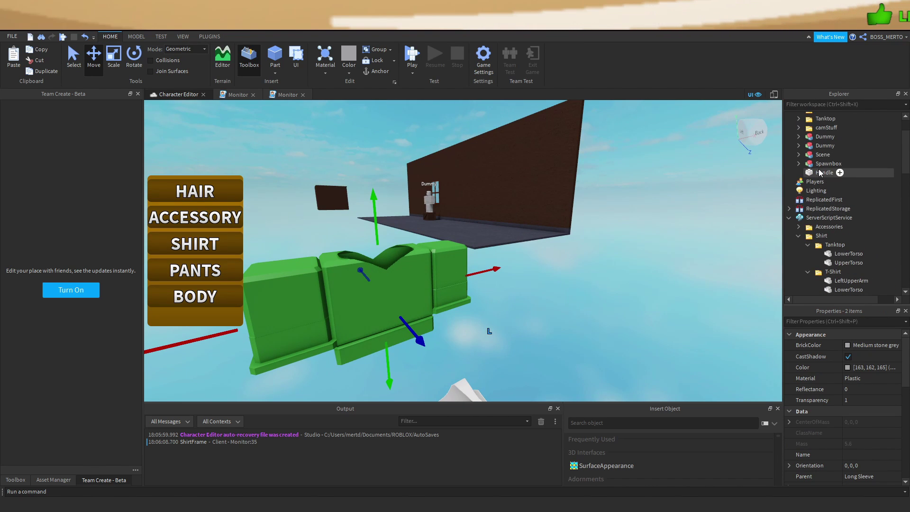
click(825, 172)
key(f)
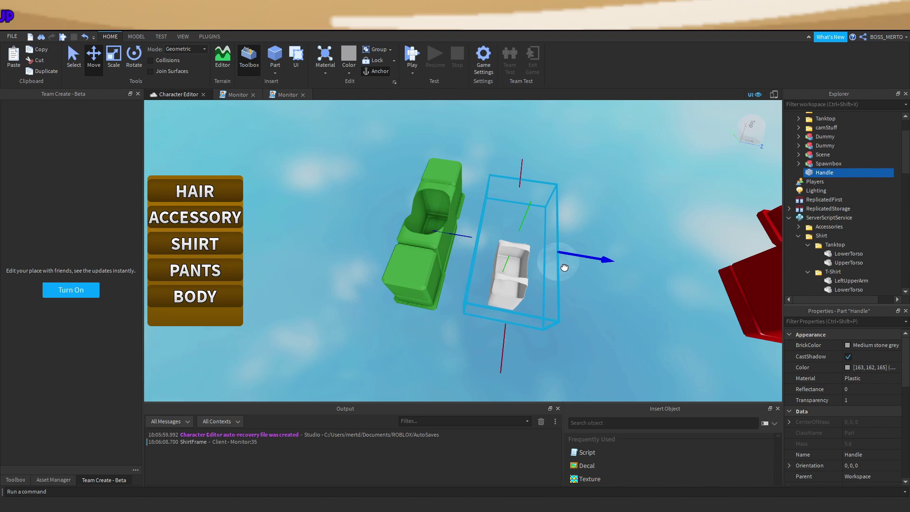
right_drag(564, 268, 465, 246)
scroll(477, 262, up, 2)
scroll(471, 261, up, 3)
scroll(464, 244, down, 3)
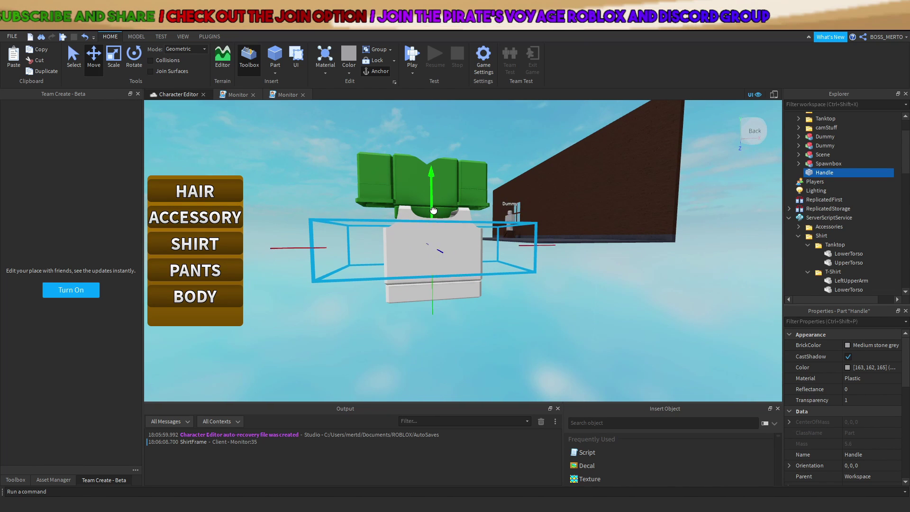
Replace the old Handle in the Tanktop viewport frame with copies of the Workspace's Handle part and Tanktop folder
scroll(838, 179, up, 3)
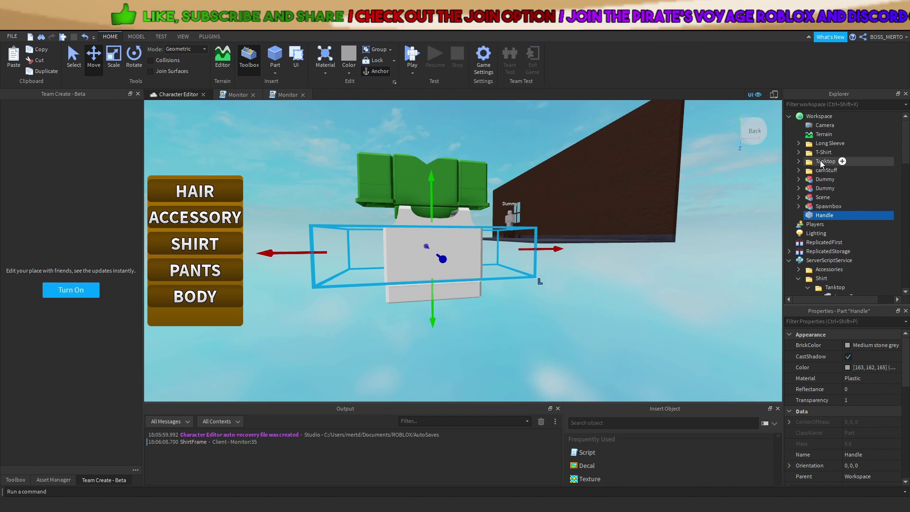
scroll(839, 185, down, 7)
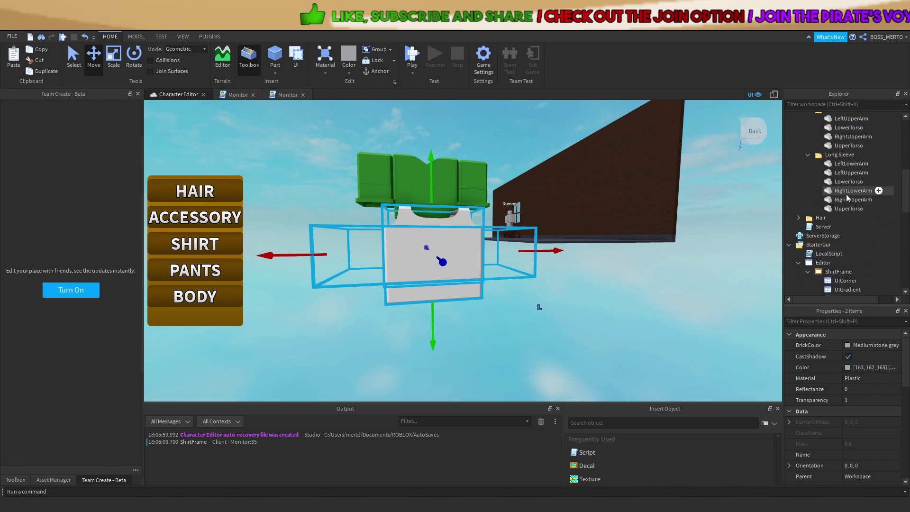
scroll(848, 198, down, 6)
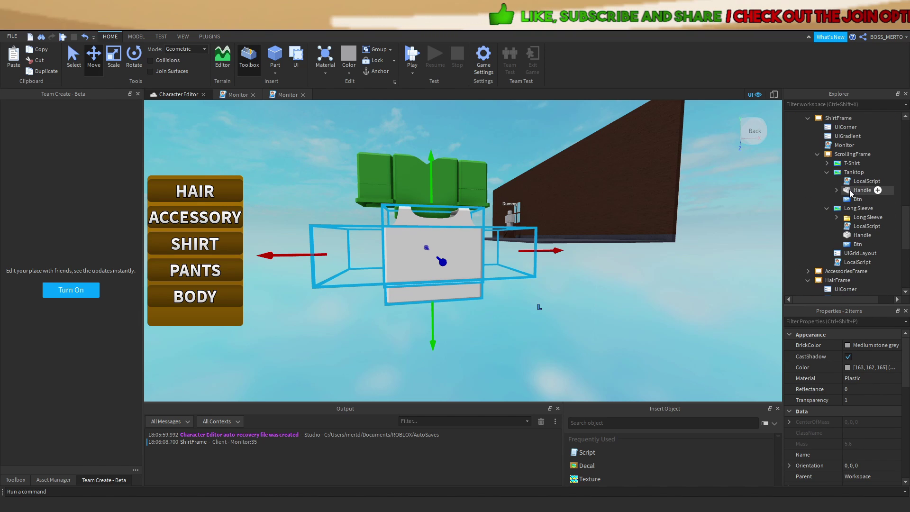
click(850, 190)
key(Delete)
click(848, 181)
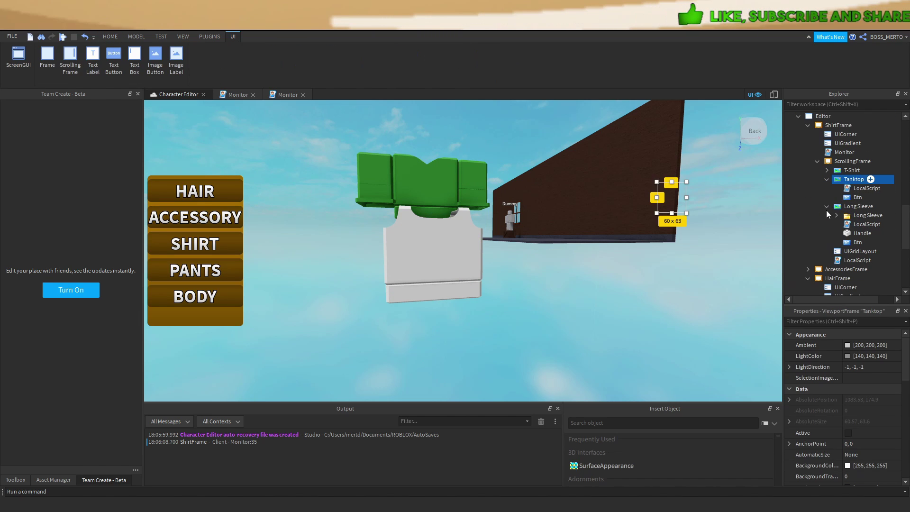
key(ctrl+z)
Set the camera offset in the Long Sleeve viewport's LocalScript to CFrame.new(0, -0.2, 4) and open the T-Shirt viewport's LocalScript for comparison
right_drag(693, 248, 693, 249)
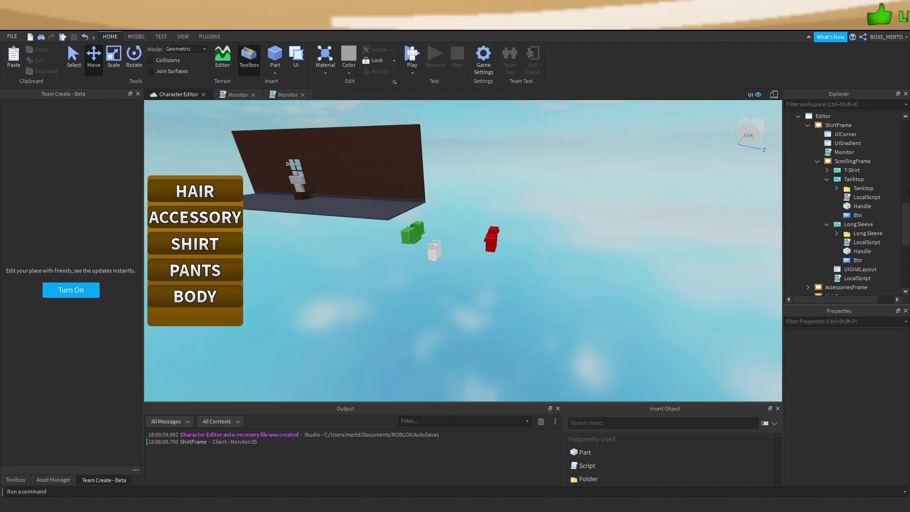
double_click(865, 198)
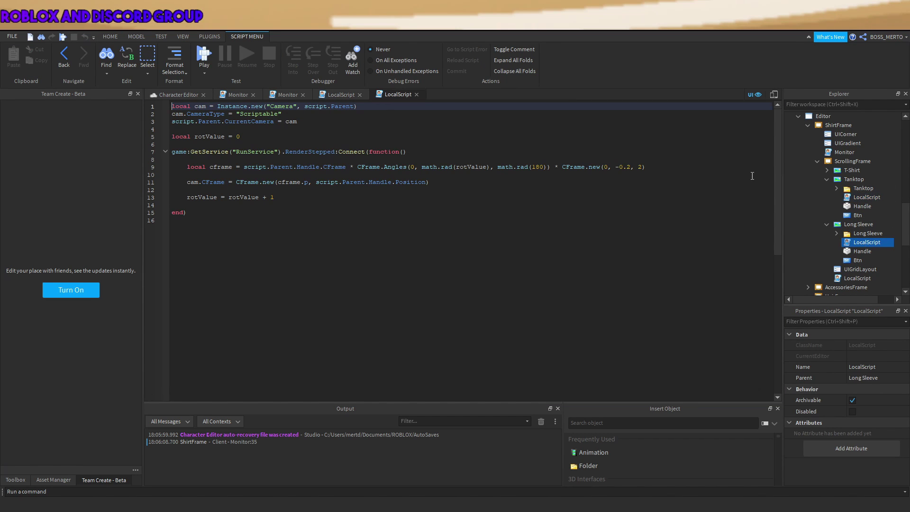
double_click(640, 168)
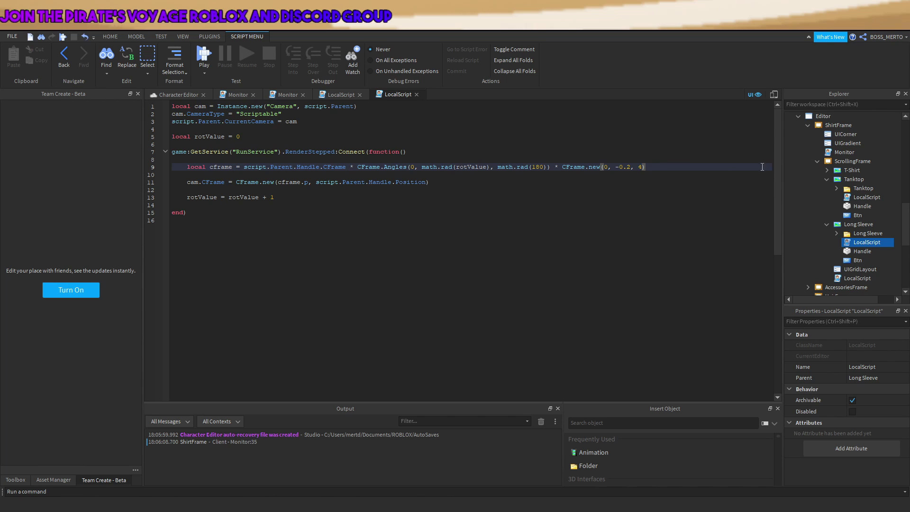
click(828, 171)
double_click(846, 188)
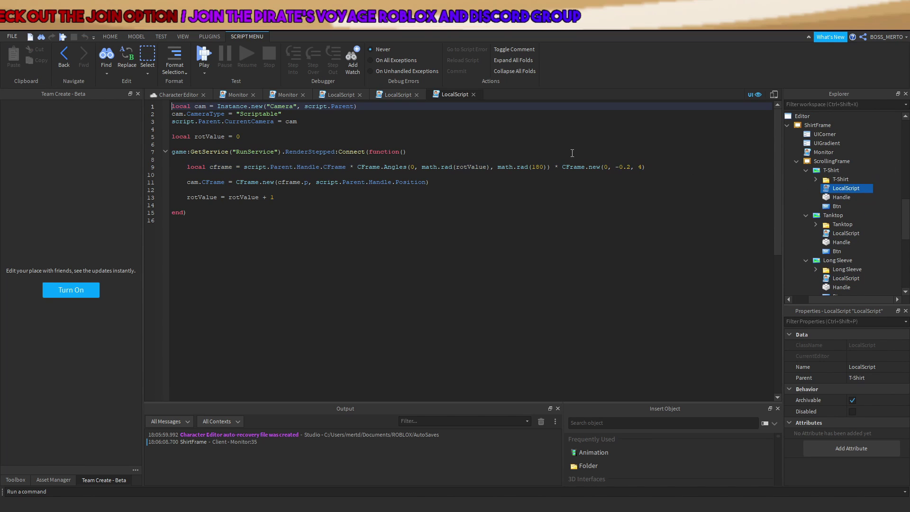
Playtest the place, open the Shirt category to check the three rotating shirt previews, and stop the playtest
click(178, 95)
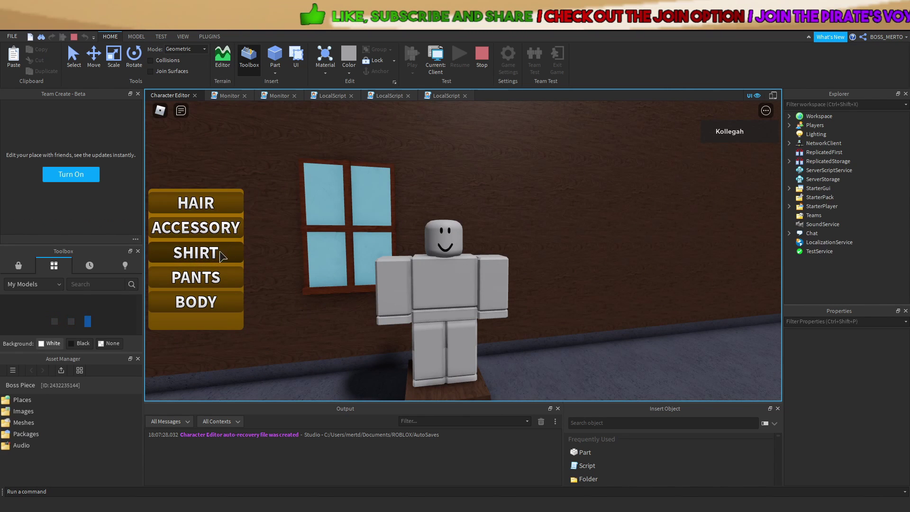
click(221, 255)
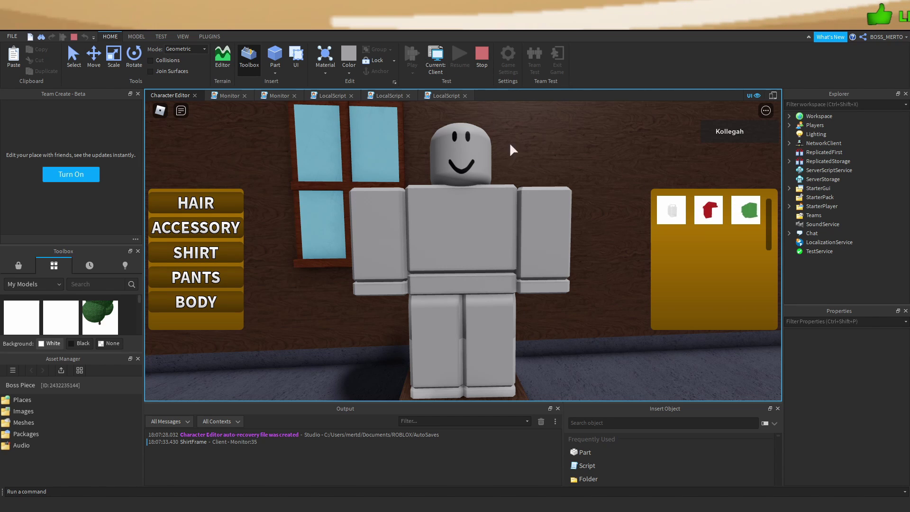
click(483, 59)
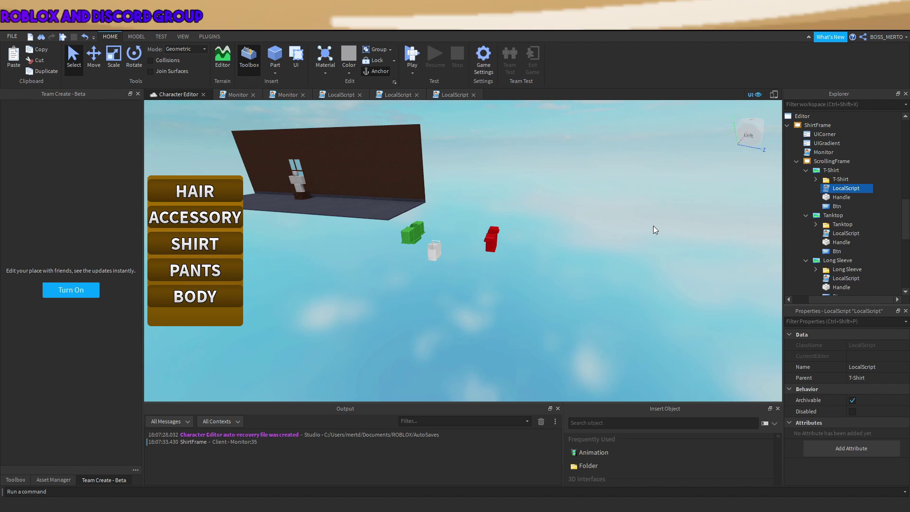
Open ShirtFrame's Monitor script and examine its info table and camera tween loop
scroll(841, 195, up, 2)
double_click(824, 203)
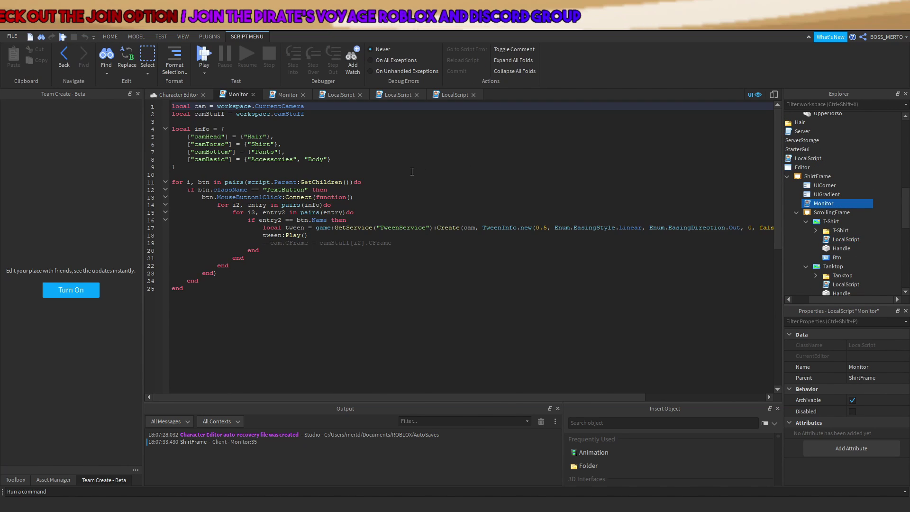
scroll(829, 199, down, 2)
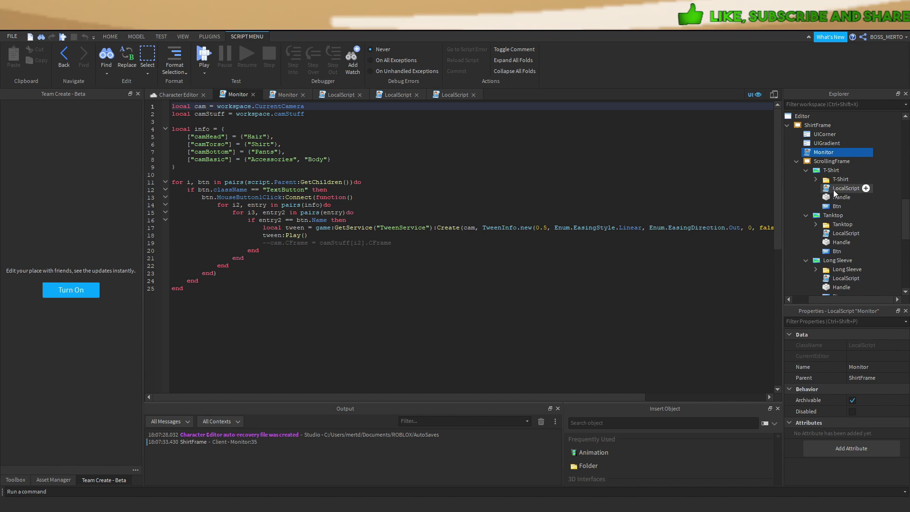
In the LocalScript directly under ShirtFrame's ScrollingFrame, change the FireServer task name to "ChangeShirt" and close the script
double_click(831, 234)
scroll(853, 228, down, 4)
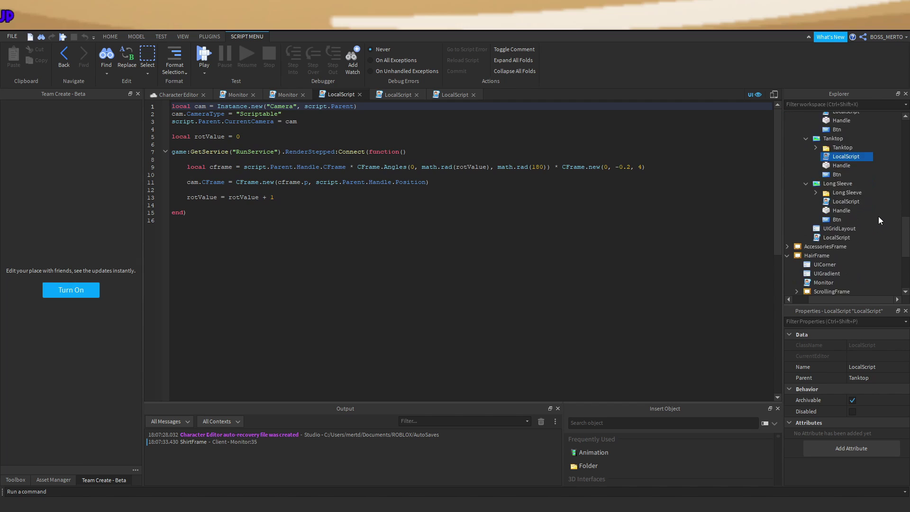
double_click(835, 211)
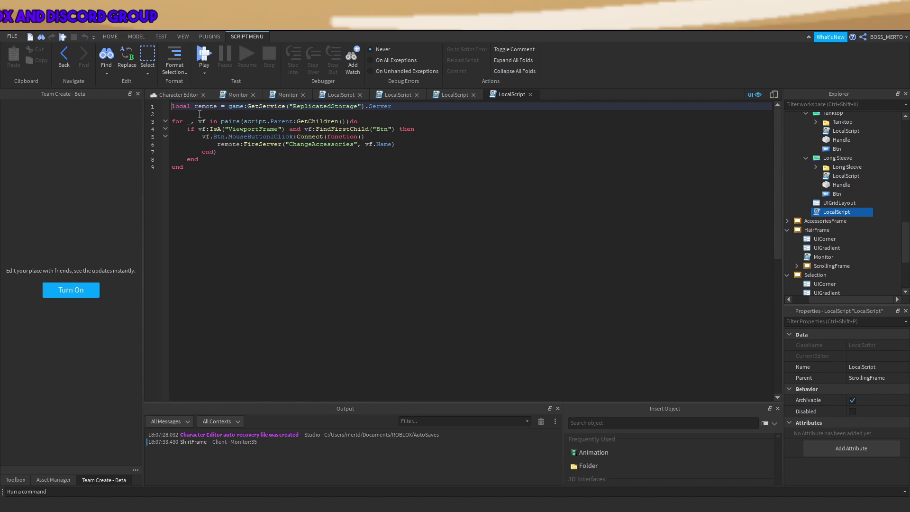
click(322, 138)
drag(354, 144, 312, 144)
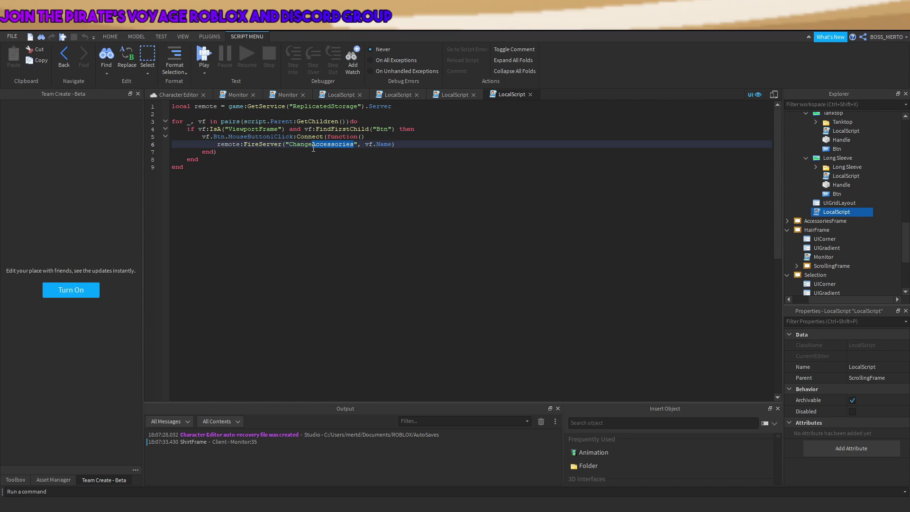
text(Shirt)
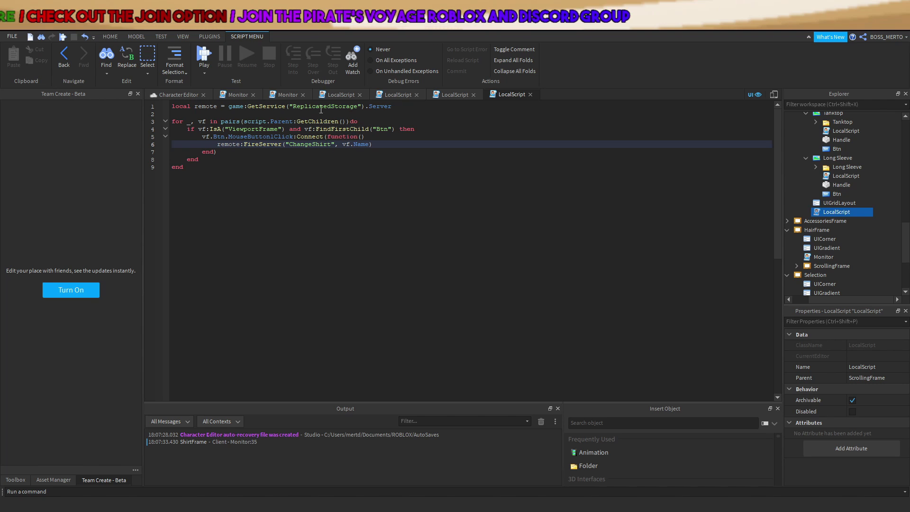
click(531, 94)
In the Server script, add an elseif task == "ChangeShirt" then branch after the accessories branch, separated by a blank line
scroll(863, 189, up, 2)
scroll(863, 189, up, 10)
double_click(802, 260)
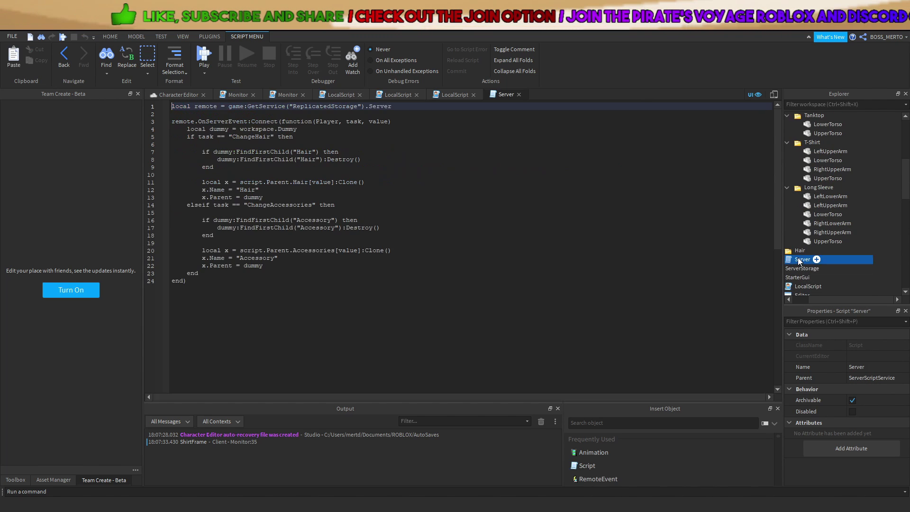
click(279, 266)
key(Return)
text(el)
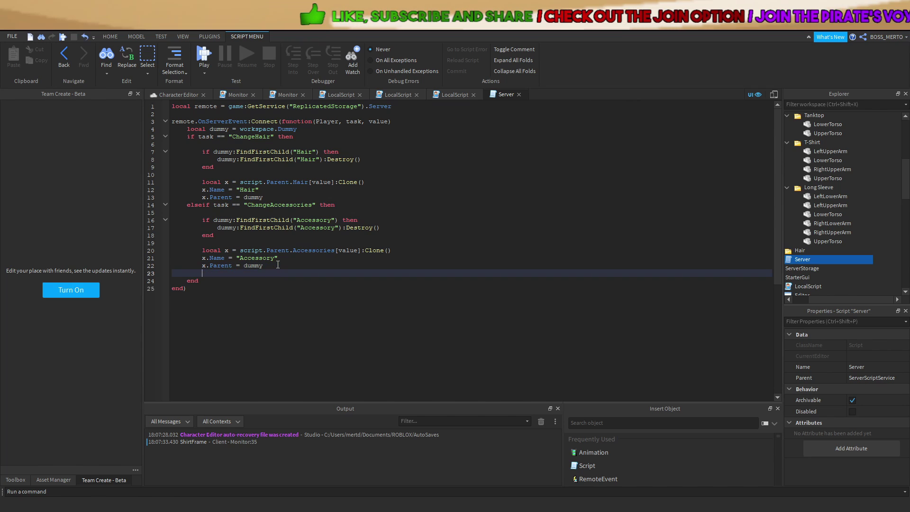
text(seif task == "ChangeShirt" thenb)
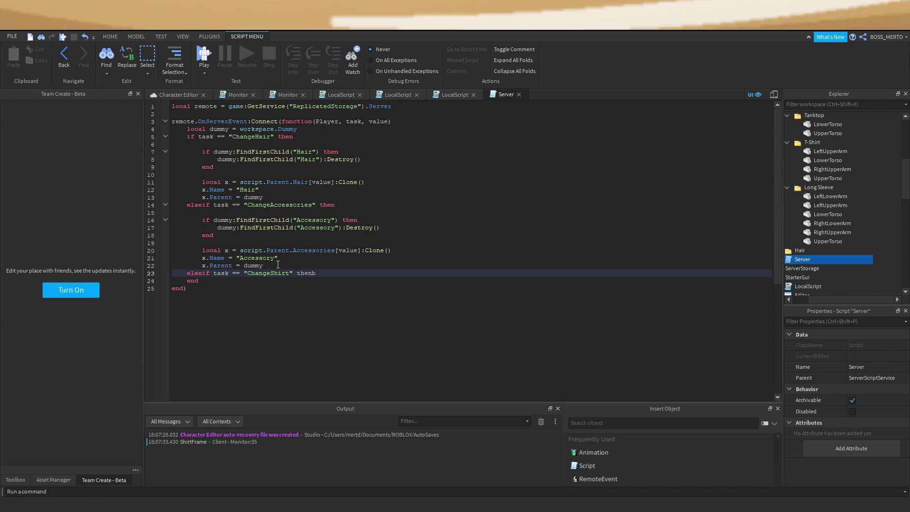
key(BackSpace)
key(Return)
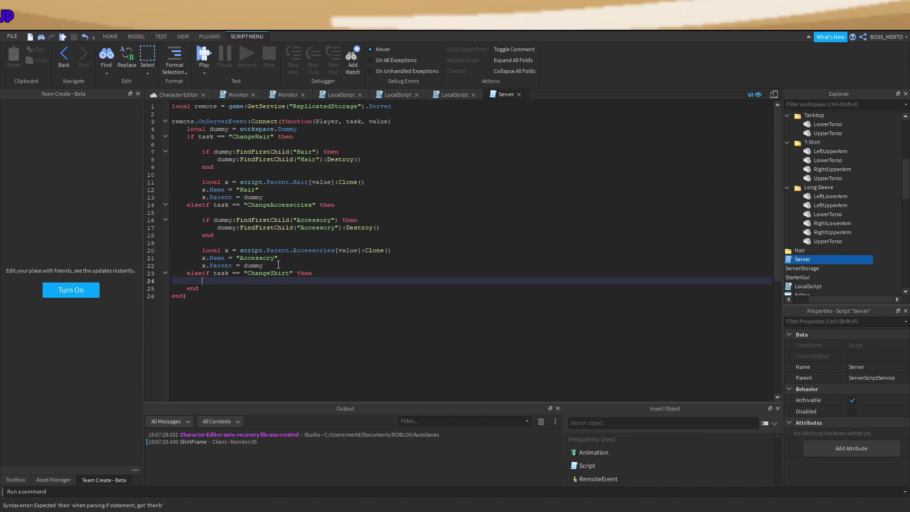
click(275, 266)
key(Return)
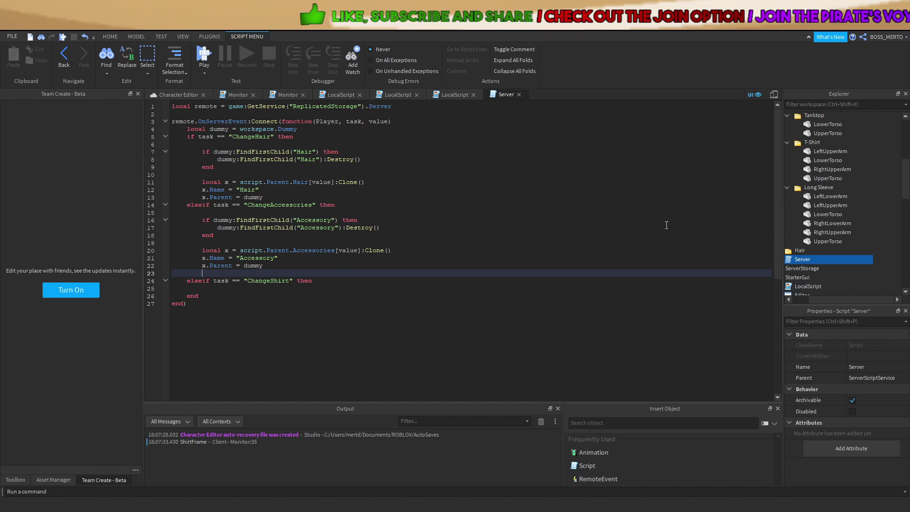
Inside the ChangeShirt branch, add an if dummy:FindFirstChild("Shirt") then block that calls dummy:FindFirstChild("Shirt"):Destroy()
click(224, 288)
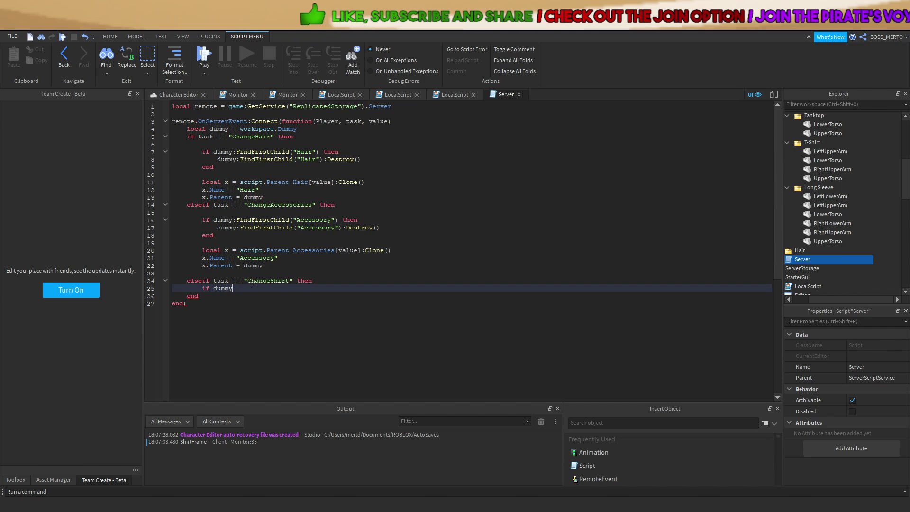
text(:FindFirstChild()
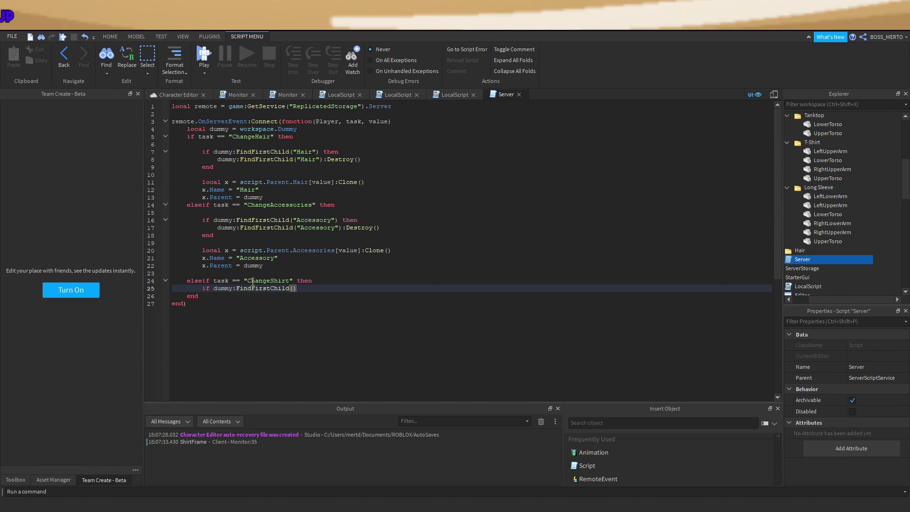
scroll(834, 242, up, 2)
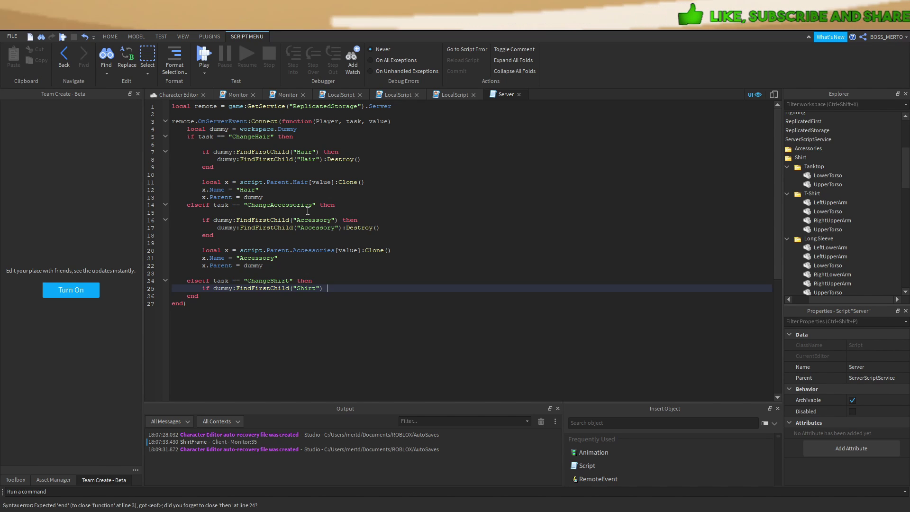
text(n)
key(Return)
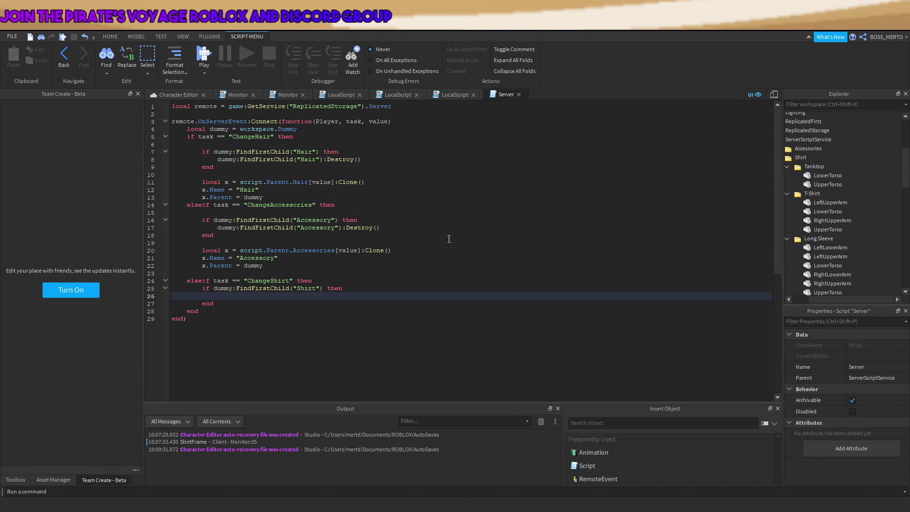
drag(210, 289, 259, 292)
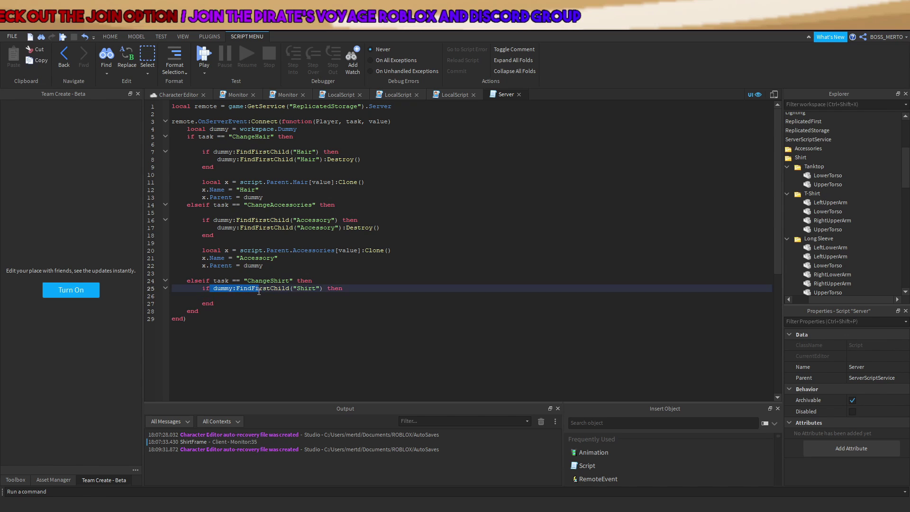
click(297, 296)
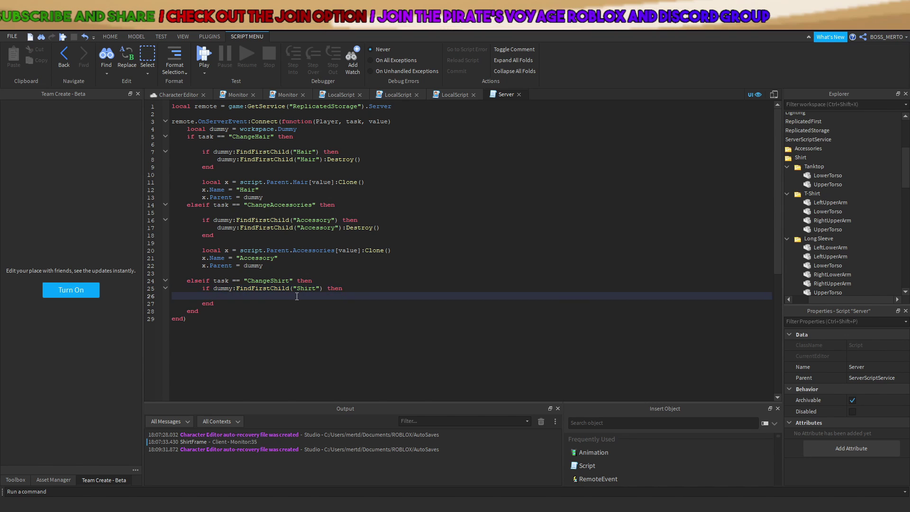
text(dummy:FindFirstChild("Shirt"))
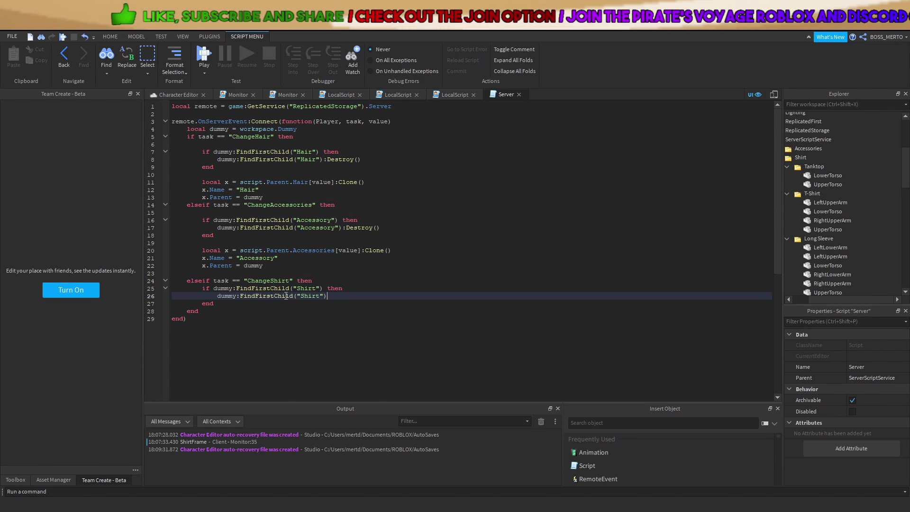
text(:Destro)
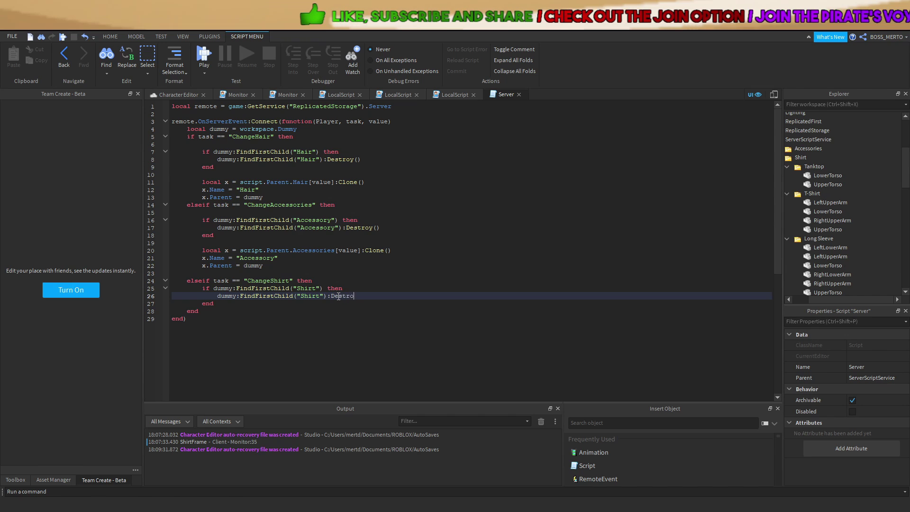
text(y())
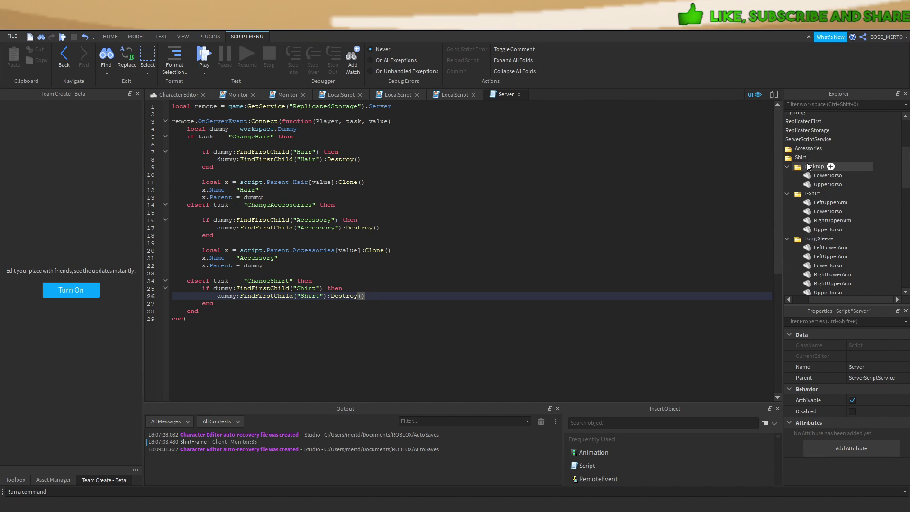
Start a new if statement below the Shirt destroy block and collapse the Tanktop, T-Shirt and Long Sleeve folders under ServerScriptService's Shirt folder
click(218, 304)
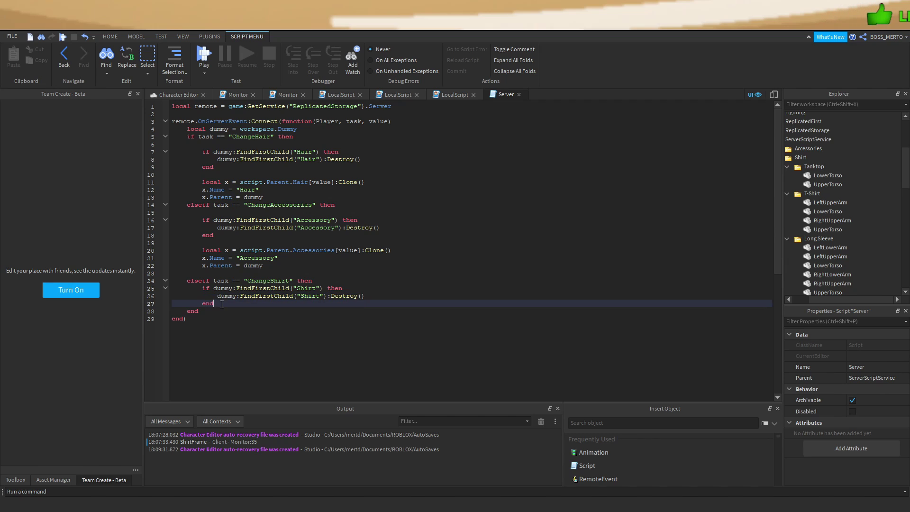
key(Return)
key(Return)
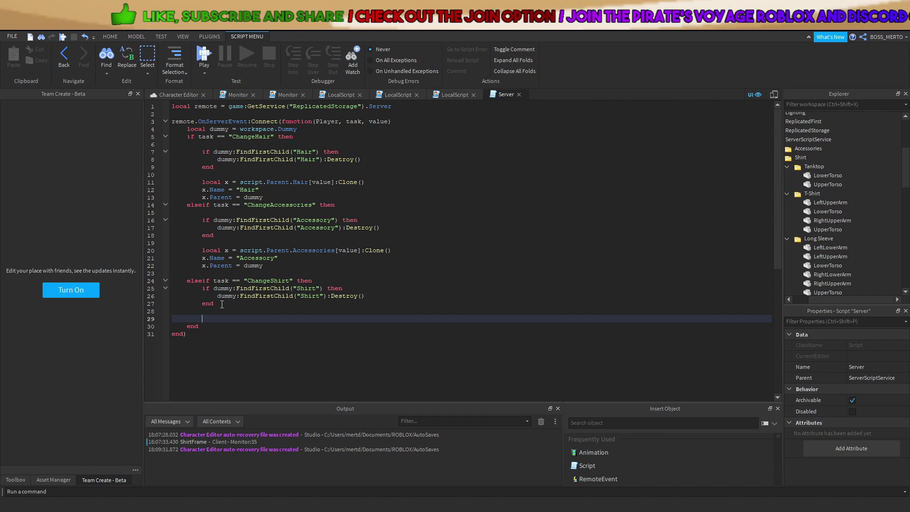
text(if)
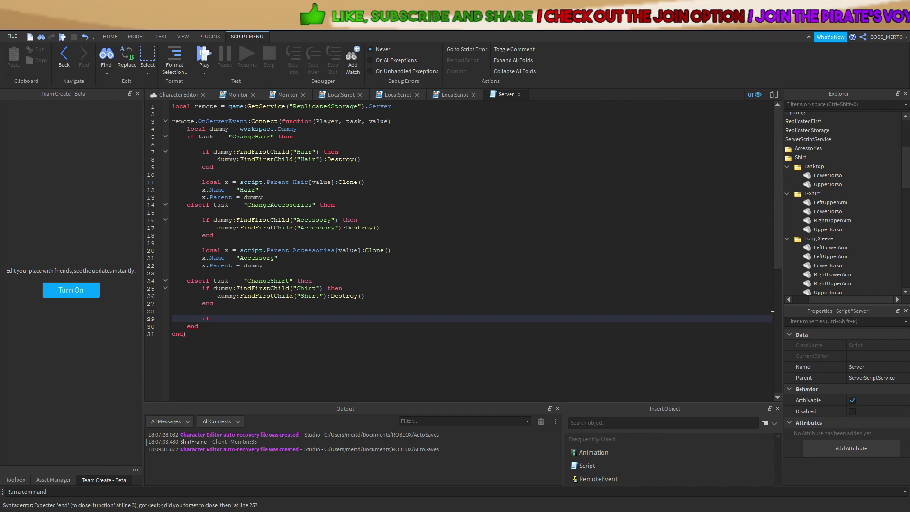
drag(833, 300, 789, 306)
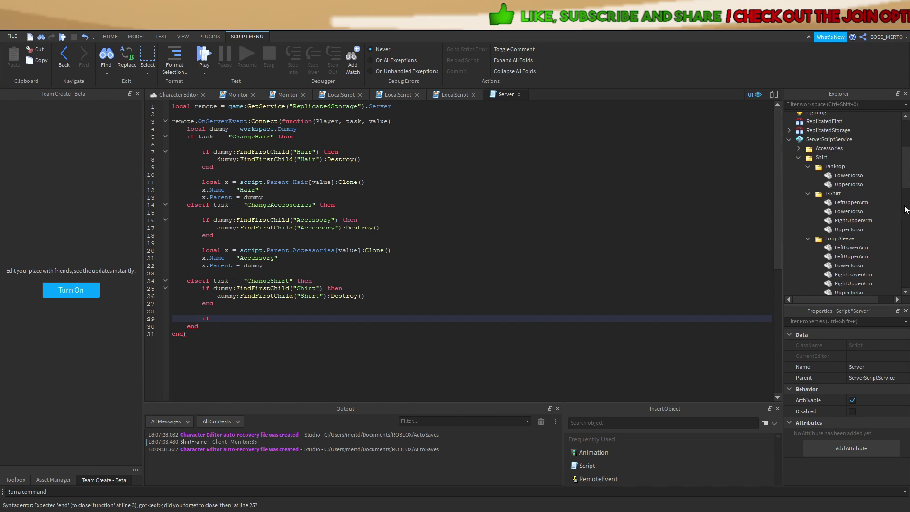
click(807, 167)
click(808, 176)
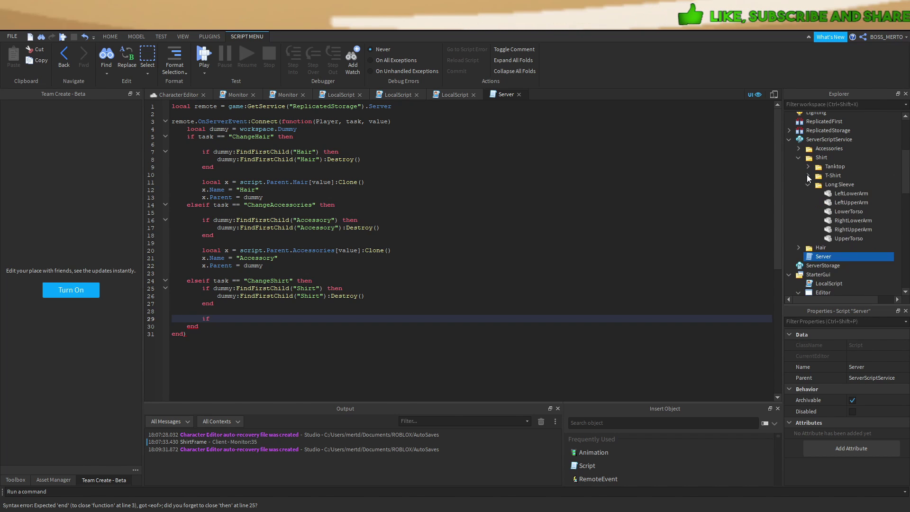
click(809, 184)
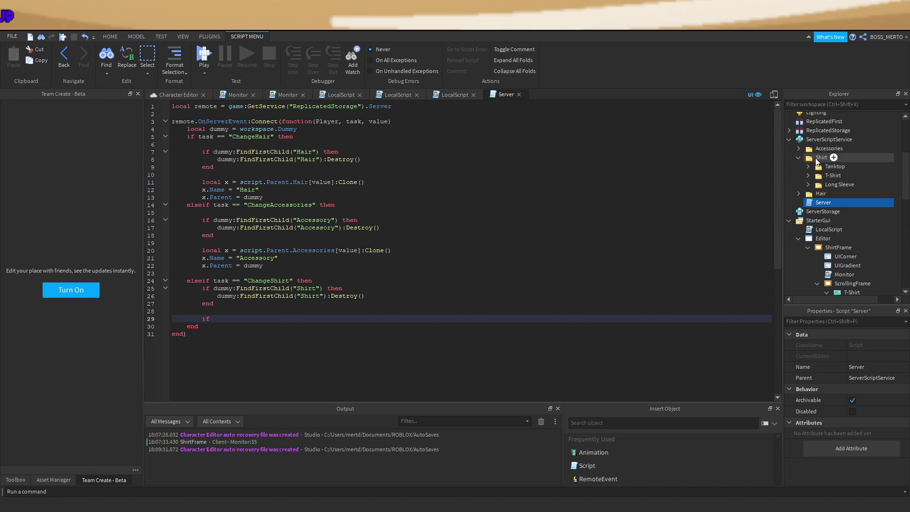
Look through the open scripts and reopen the LocalScript under ShirtFrame's ScrollingFrame to check what its FireServer call sends
click(292, 314)
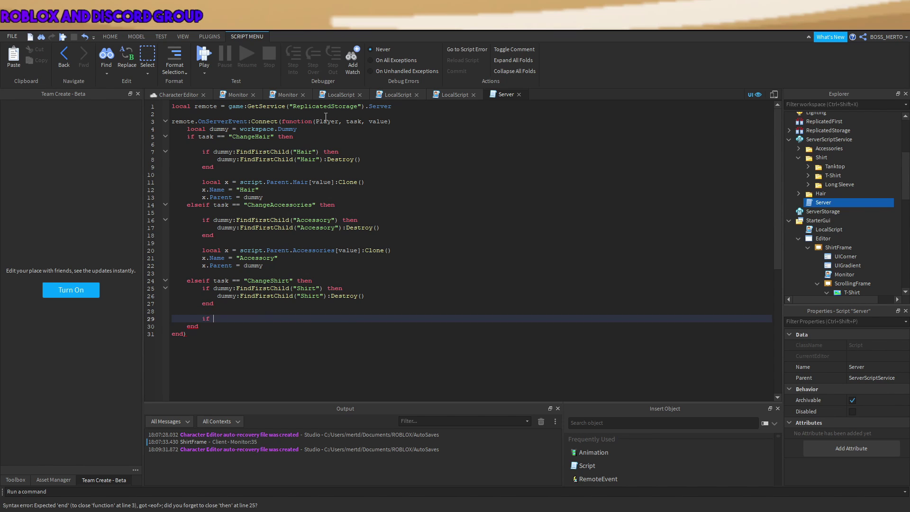
click(452, 98)
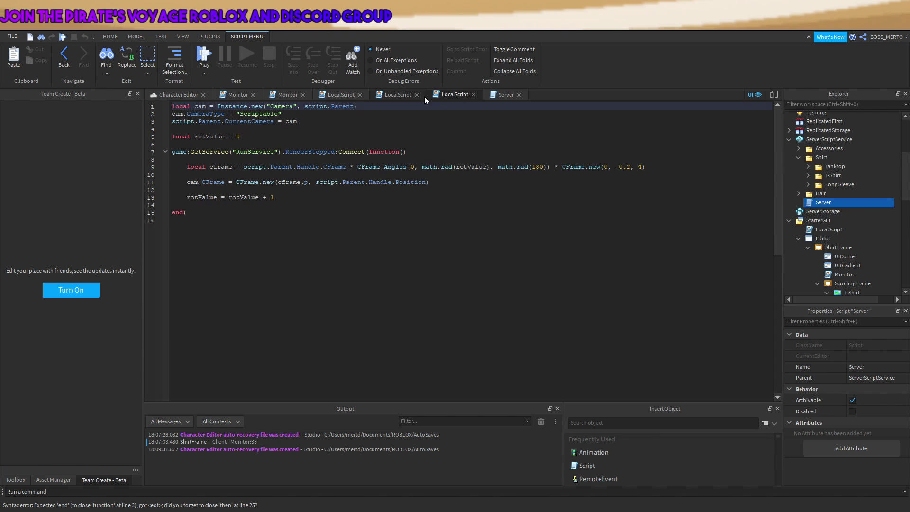
click(398, 95)
click(346, 97)
click(286, 95)
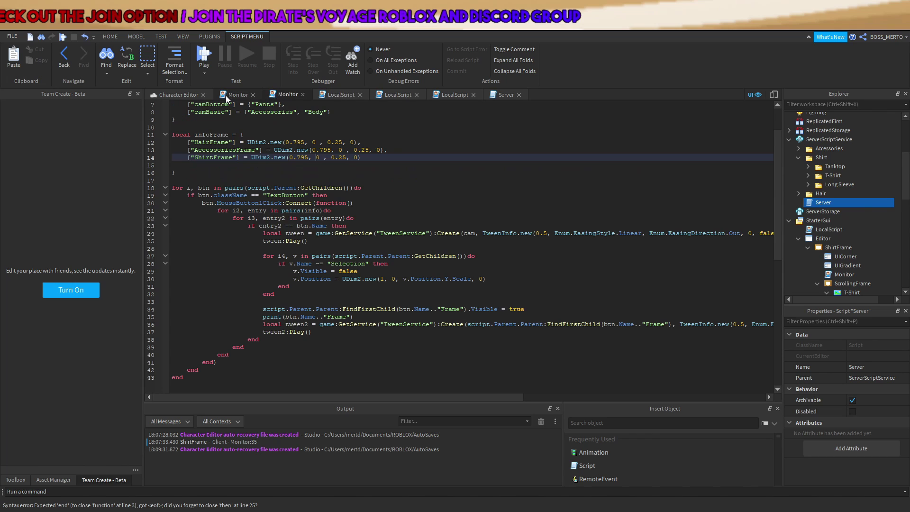
click(226, 95)
scroll(863, 223, down, 8)
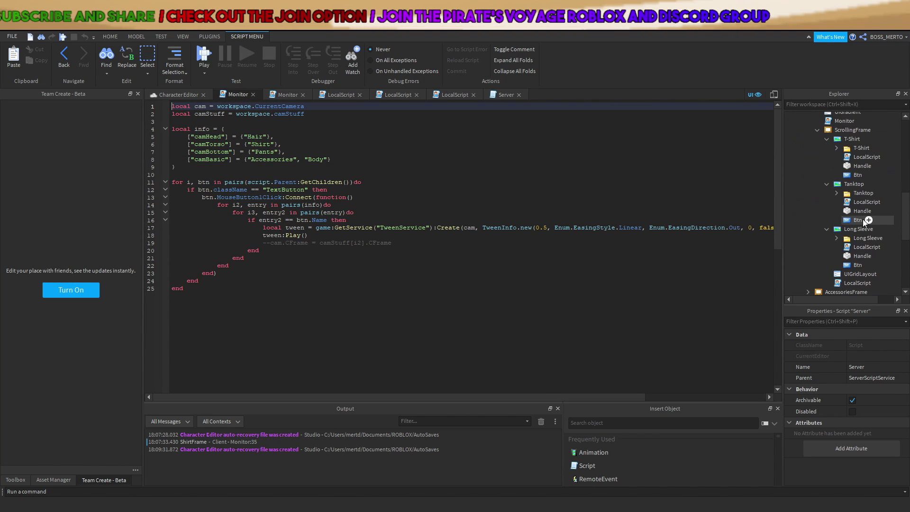
double_click(848, 231)
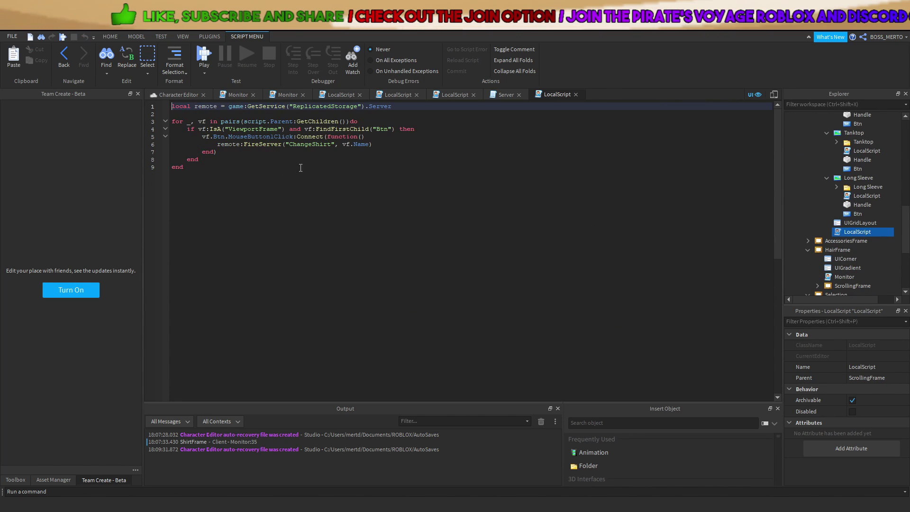
Return to the Server script and extend the new if condition to script.Parent.Shirt:FindFirstChild(value)
click(504, 97)
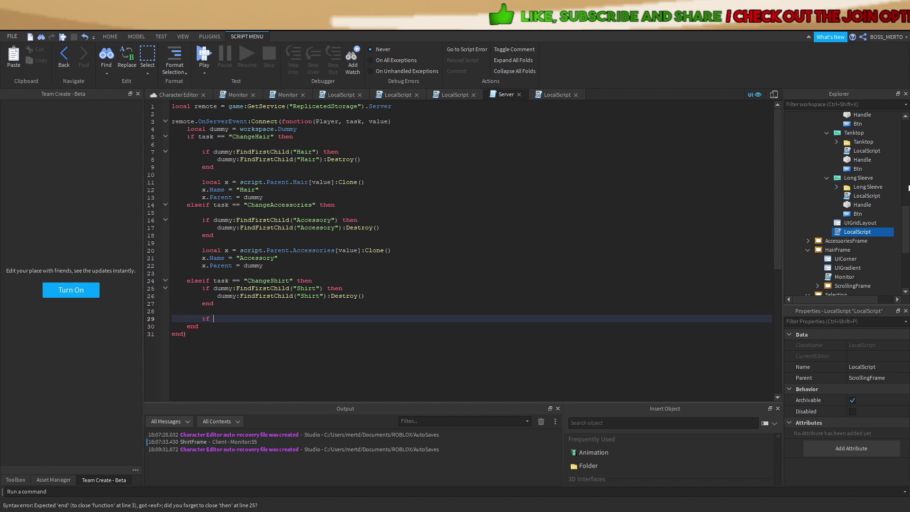
scroll(825, 169, up, 3)
scroll(825, 168, up, 6)
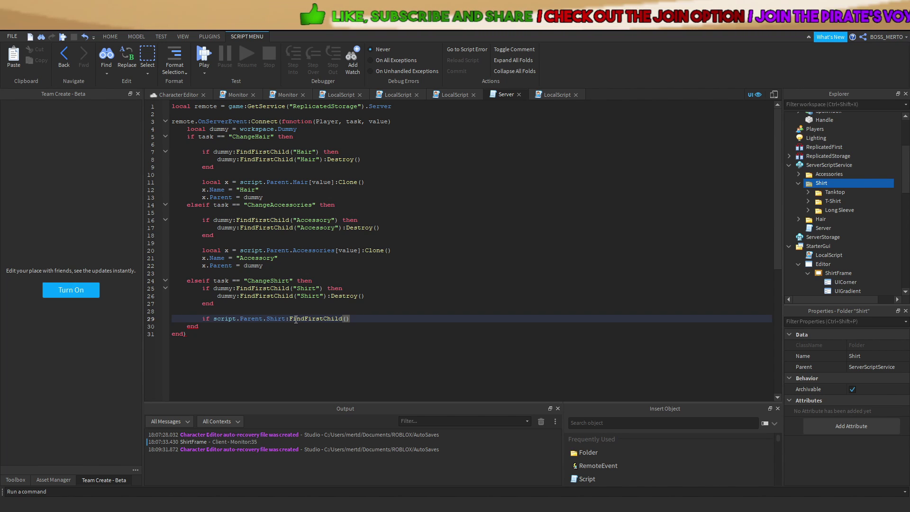
text(value)
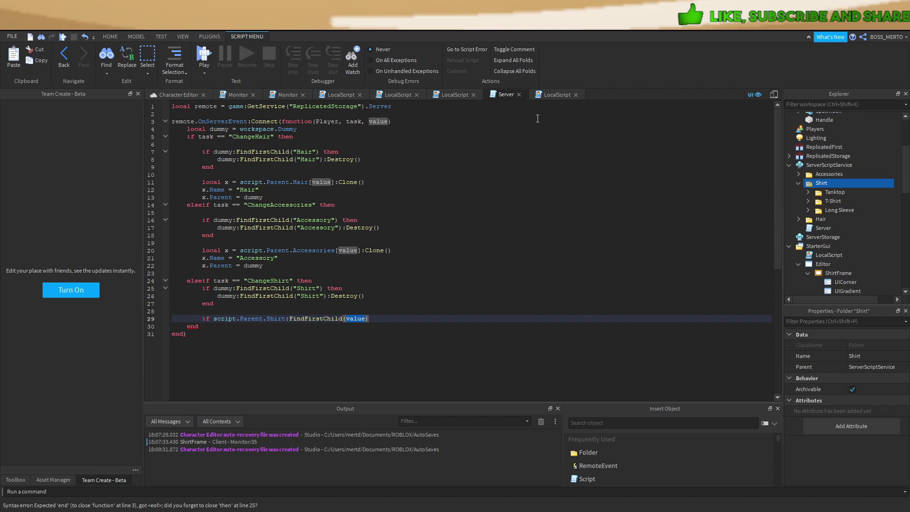
Compare the vf.Name argument in the ScrollingFrame's LocalScript with the viewport frame names under ShirtFrame
click(554, 94)
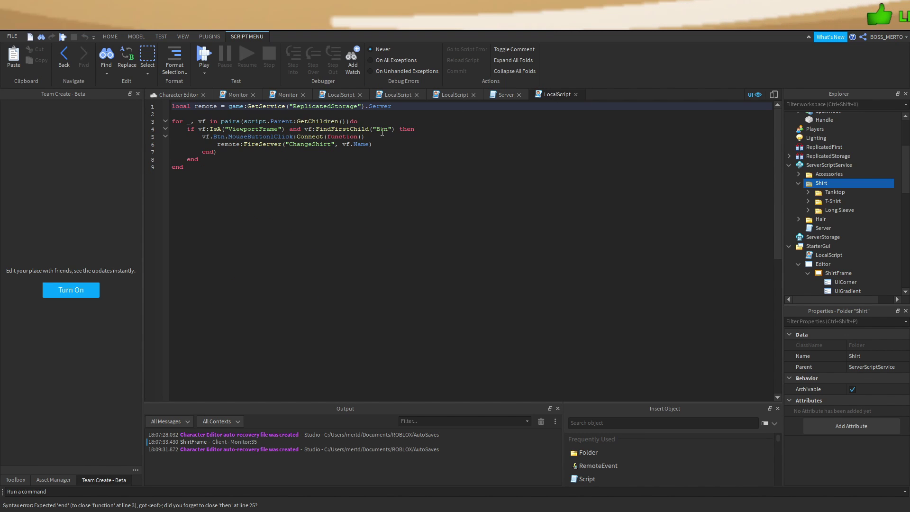
drag(373, 144, 345, 145)
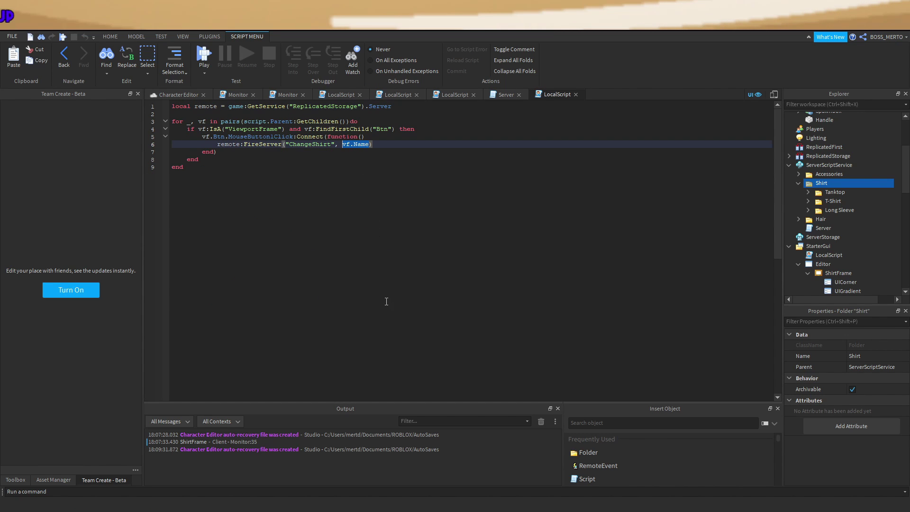
scroll(873, 240, down, 6)
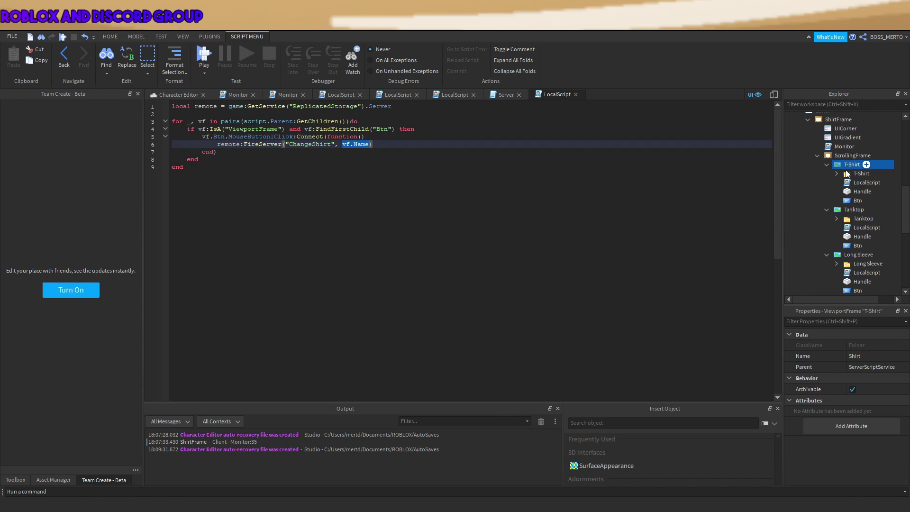
Compare the T-Shirt, Tanktop and Long Sleeve viewport frame names with the folder names in ServerScriptService's Shirt folder
click(842, 209)
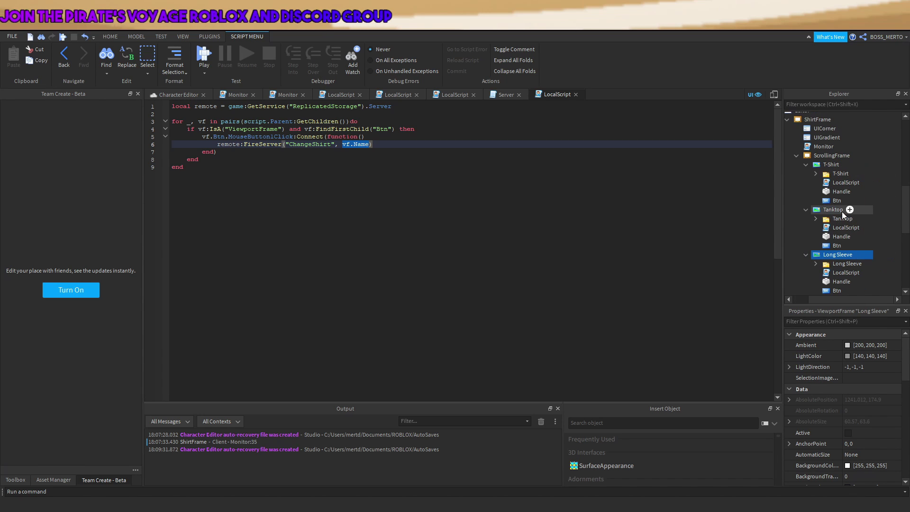
click(842, 212)
scroll(823, 179, up, 6)
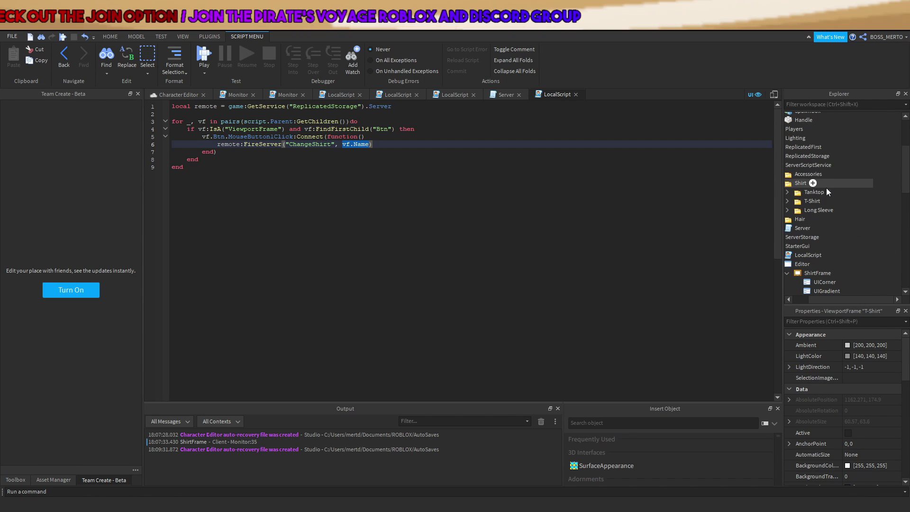
click(807, 200)
click(810, 210)
scroll(815, 210, down, 6)
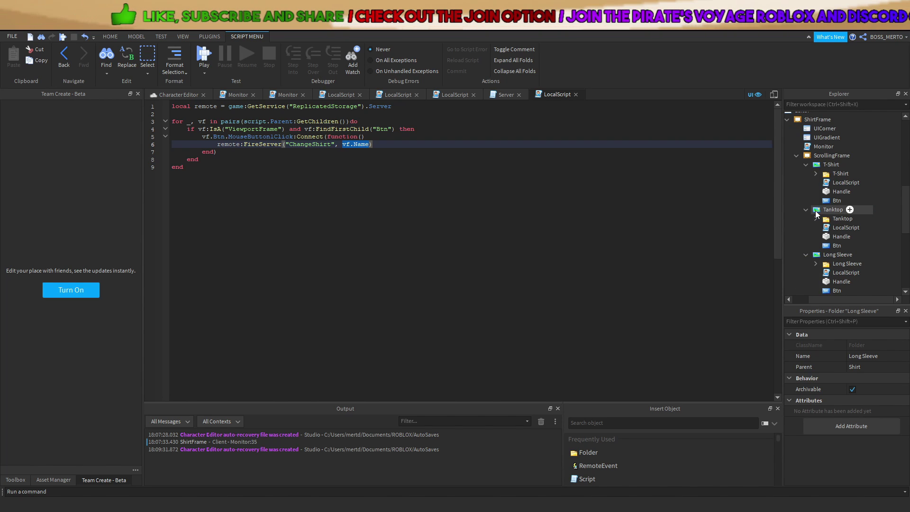
In the Server script, complete the script.Parent.Shirt:FindFirstChild(value) condition with then and open its block
click(507, 96)
click(393, 318)
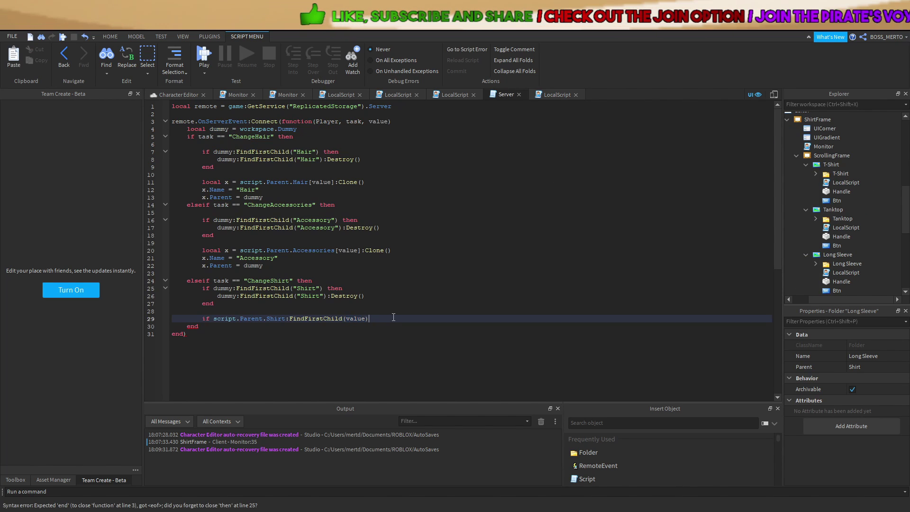
text(then)
key(Return)
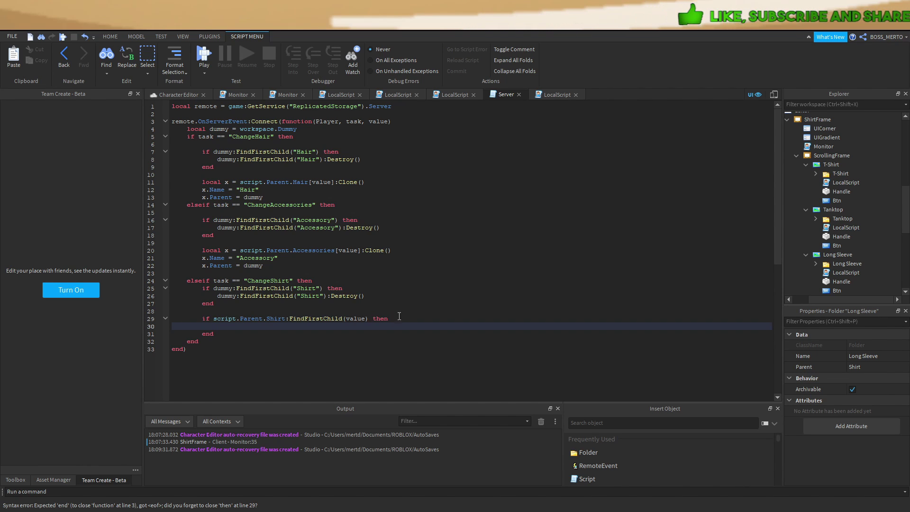
Inside the new if block, reuse the condition's expression to declare local x = script.Parent.Shirt:FindFirstChild(value):Clone()
scroll(830, 246, up, 6)
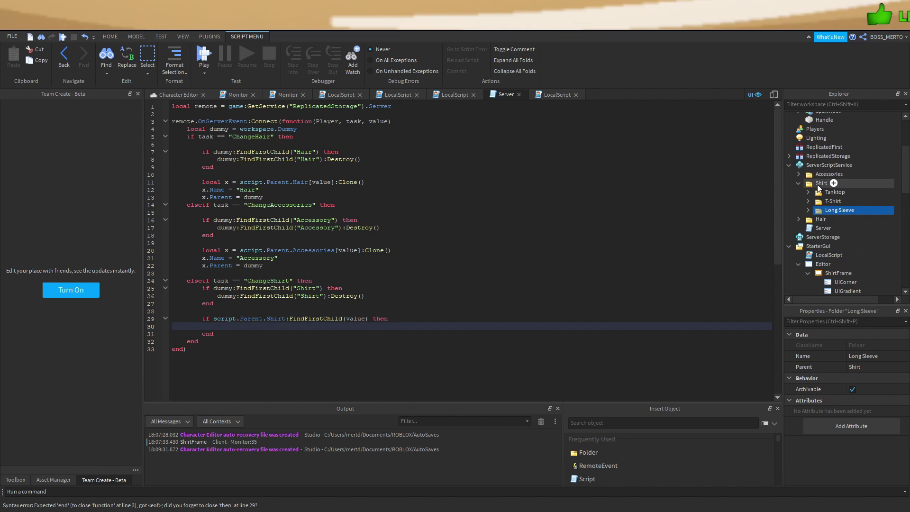
drag(214, 318, 370, 318)
key(ctrl+c)
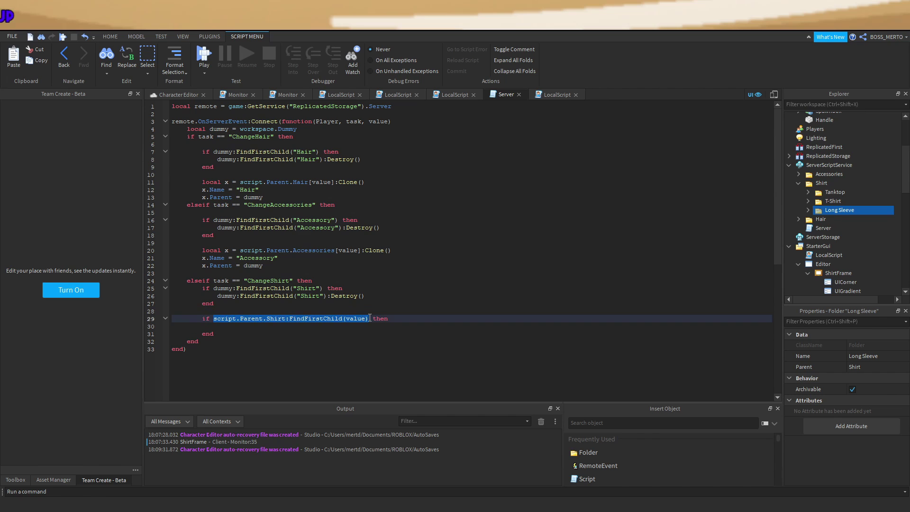
click(354, 326)
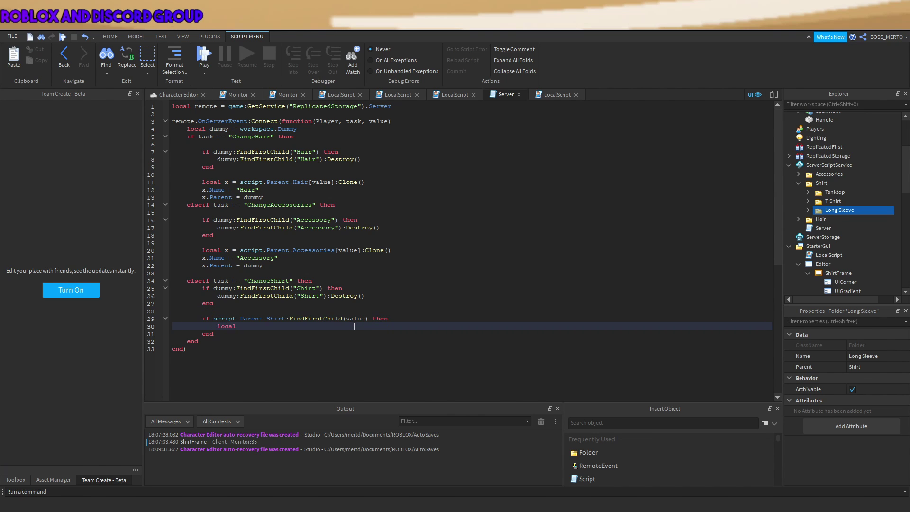
text(local x =)
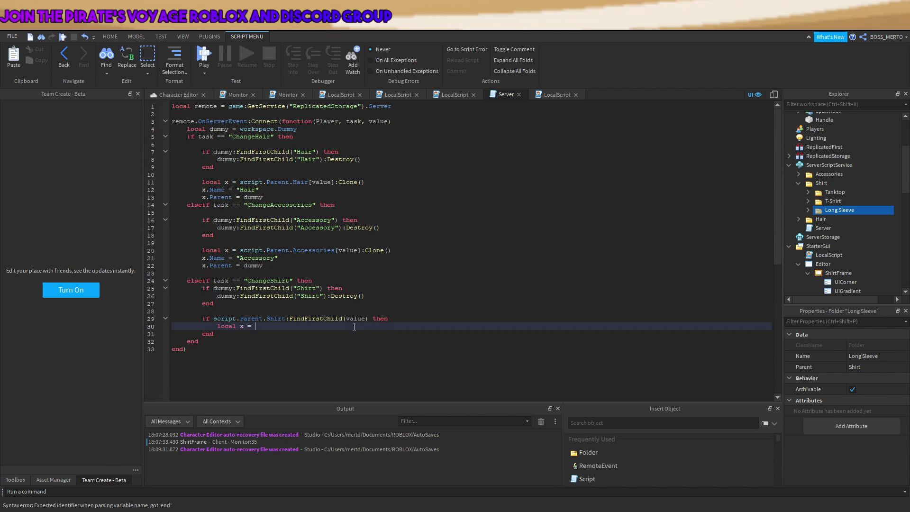
key(ctrl+v)
text(:Clonj)
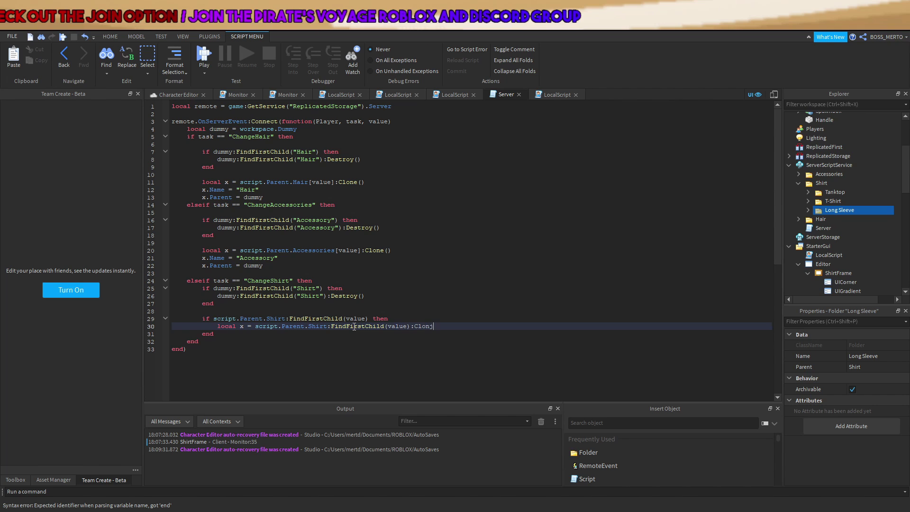
key(BackSpace)
text(e())
key(Return)
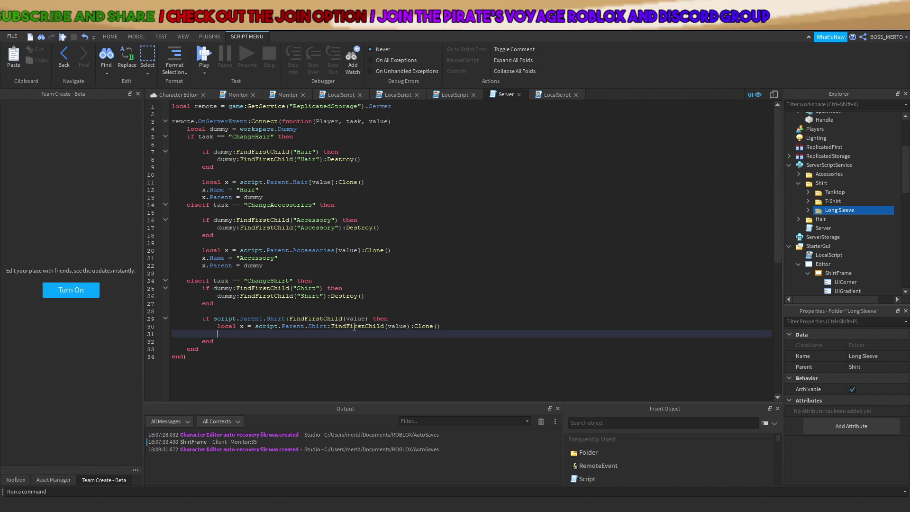
Below the clone line, write the loop header for i, v in pairs(x:GetChildren()) and expand the Shirt folder's Long Sleeve folder
text(for)
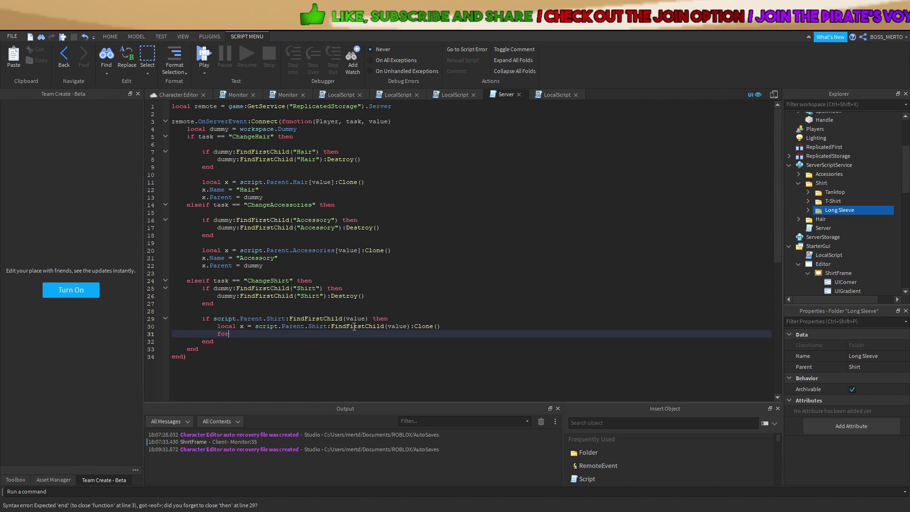
click(809, 211)
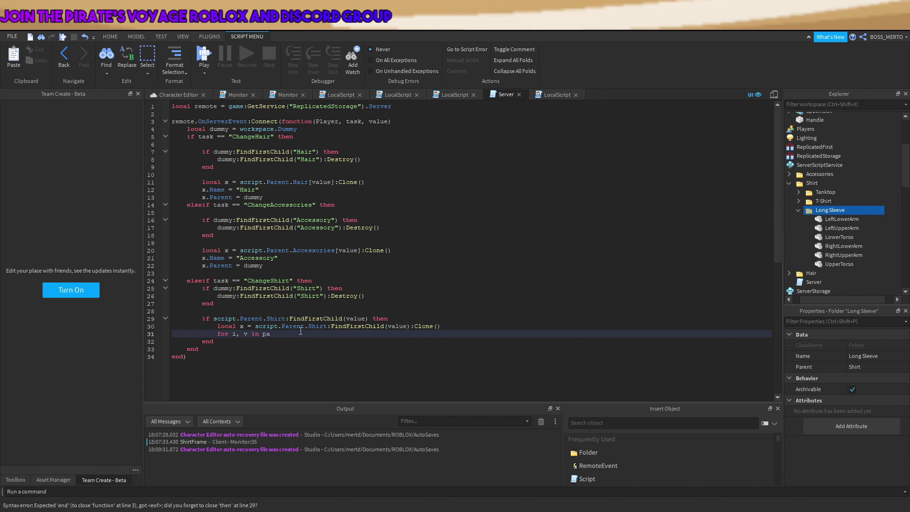
text(irs()
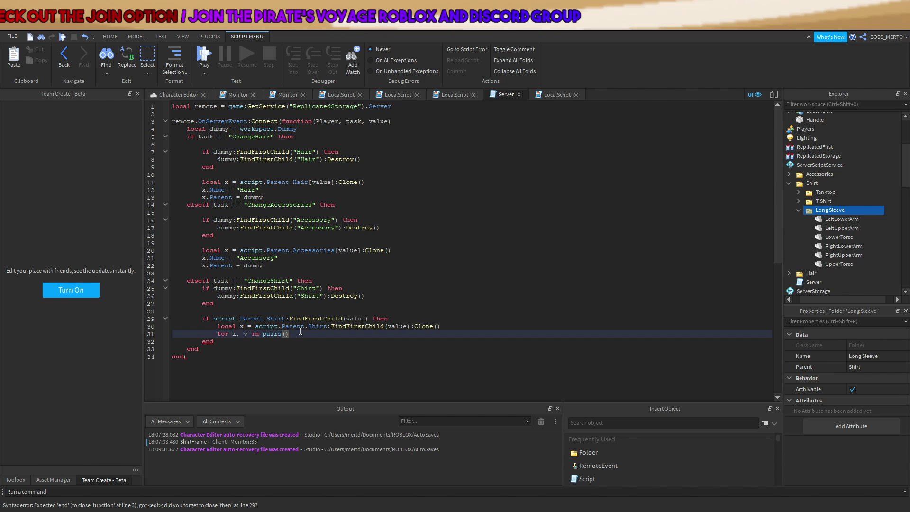
text(x:Ge)
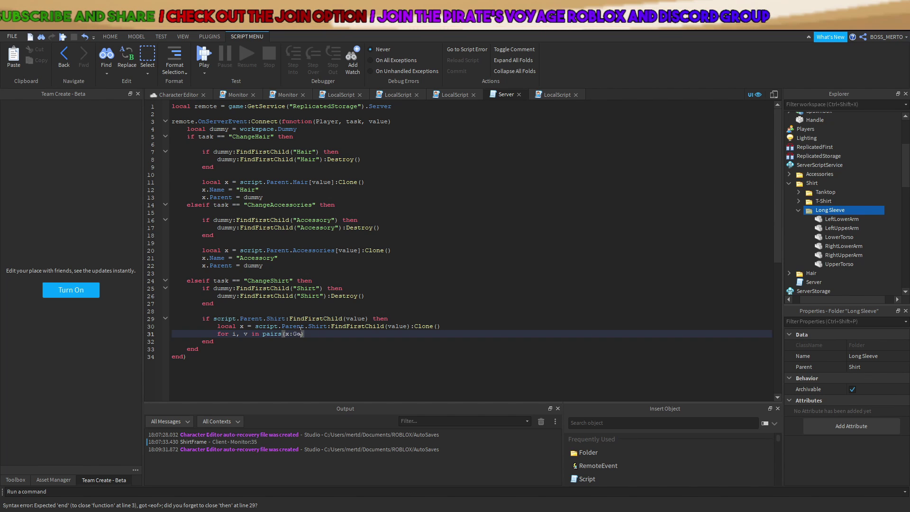
text(tChildren())
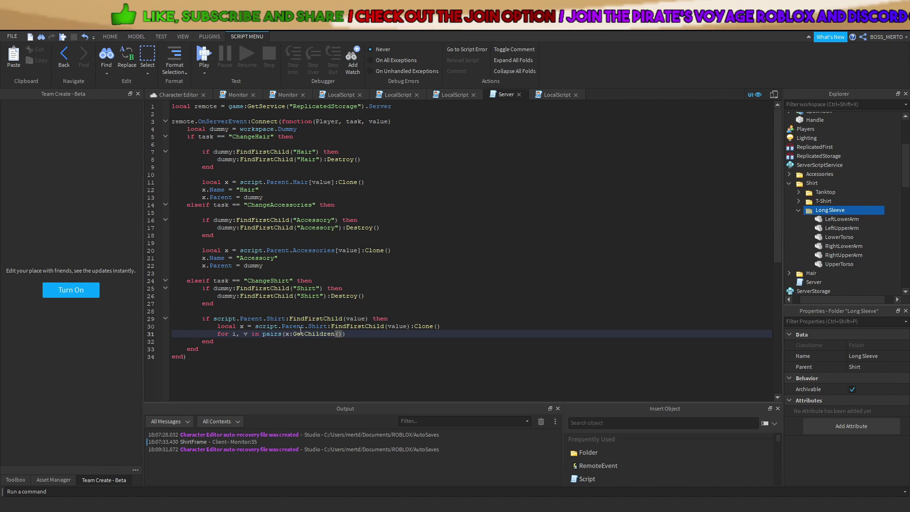
Compare the clone line and the x:GetChildren() call with the mesh parts inside the Long Sleeve folder
drag(236, 326, 279, 325)
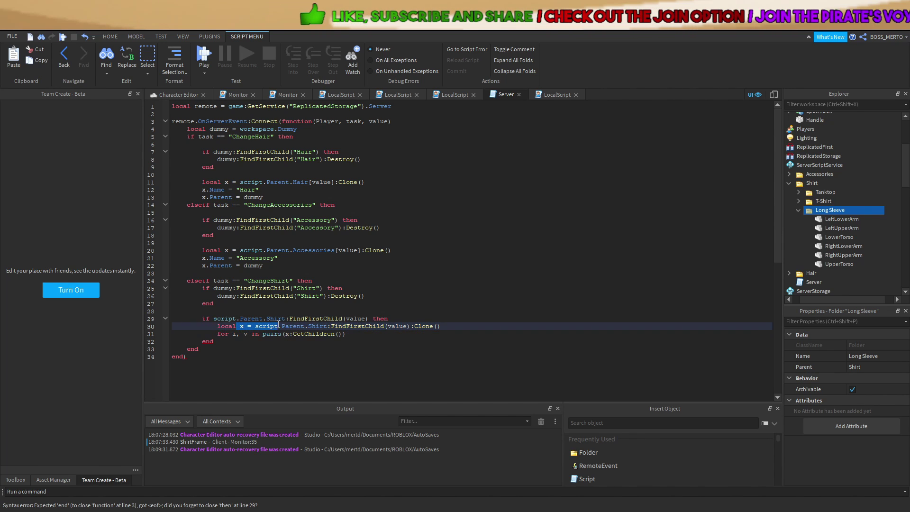
drag(346, 333, 296, 334)
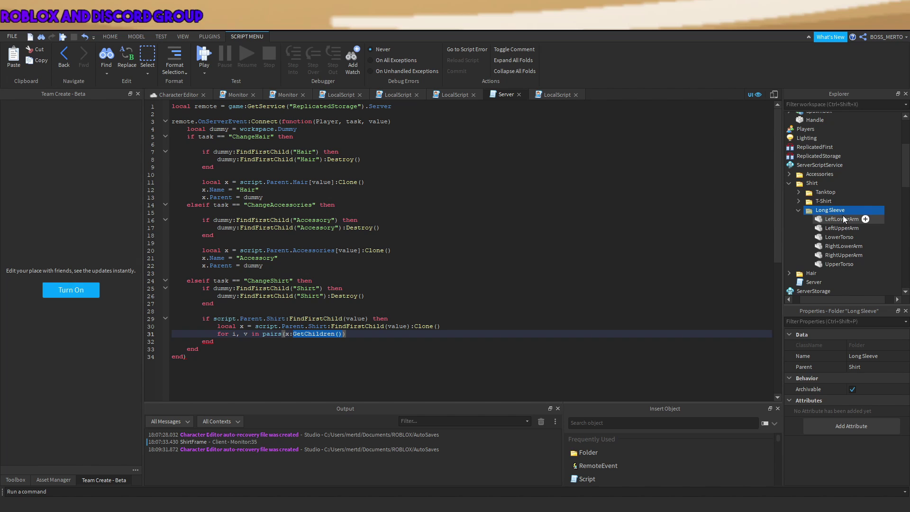
click(346, 342)
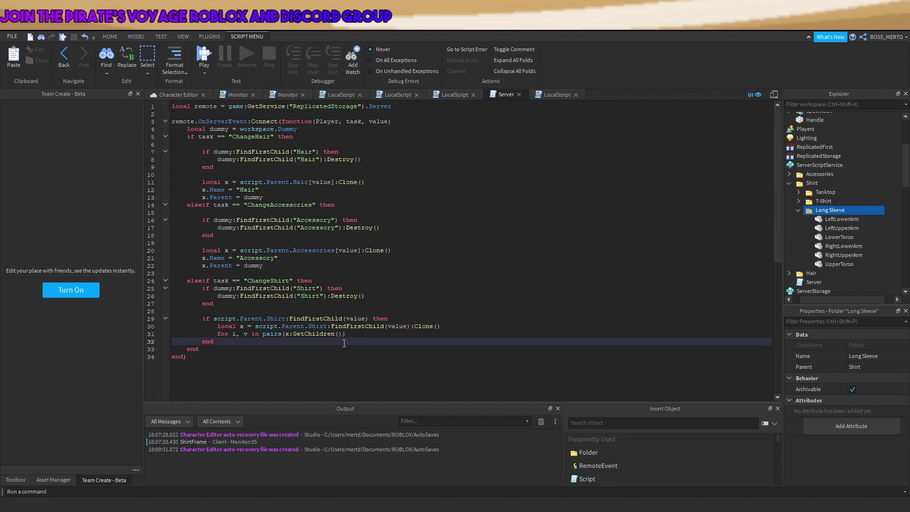
click(834, 219)
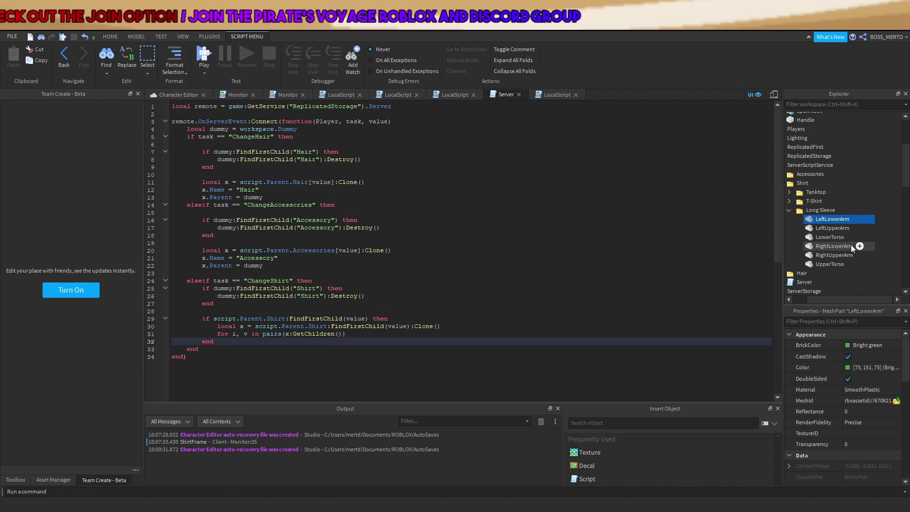
shift+click(832, 263)
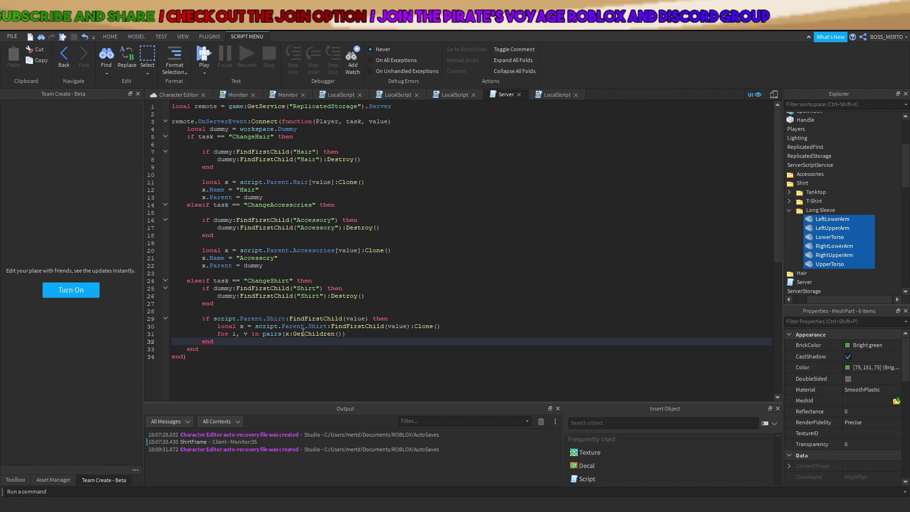
drag(285, 334, 335, 334)
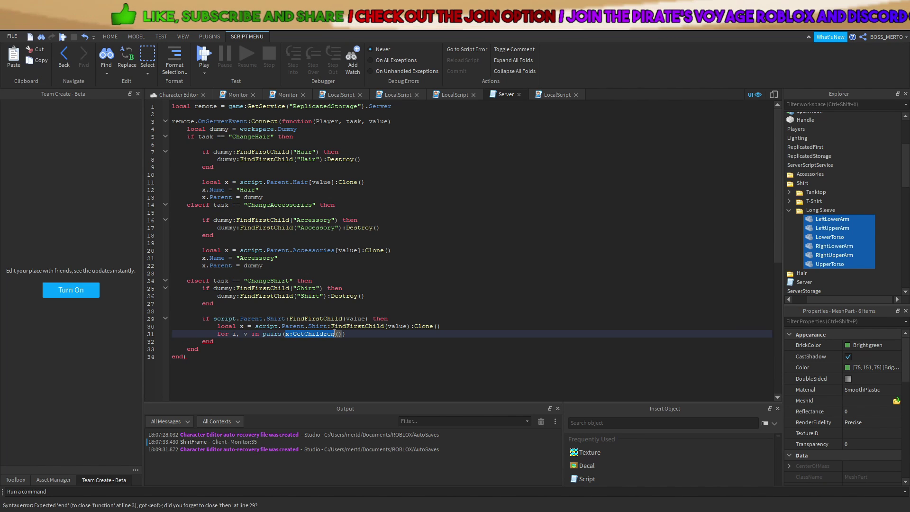
click(819, 211)
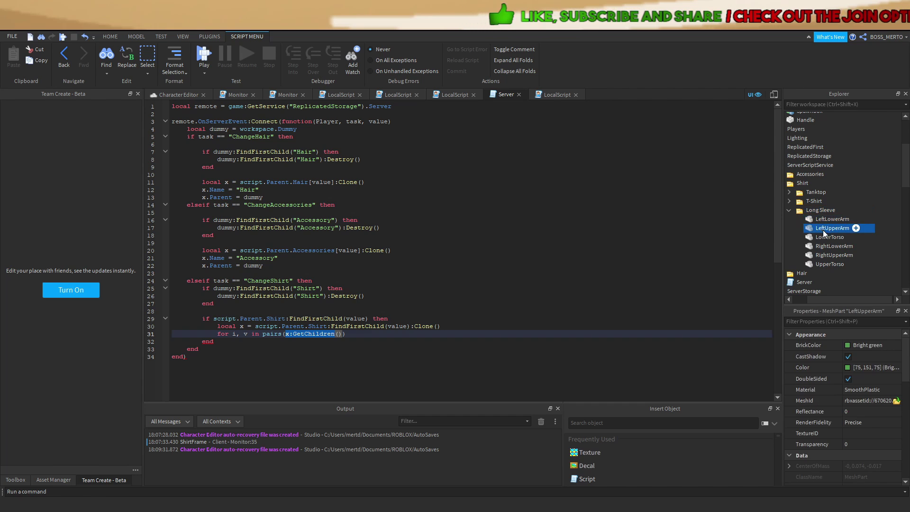
click(824, 265)
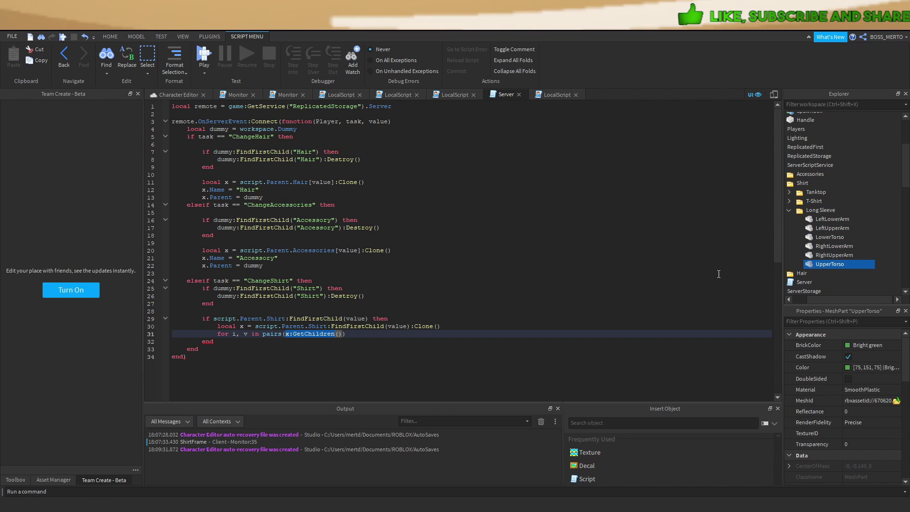
key(ctrl+c)
Complete the loop header with do and add local w = Instance.new("Weld", v) inside the loop
click(357, 334)
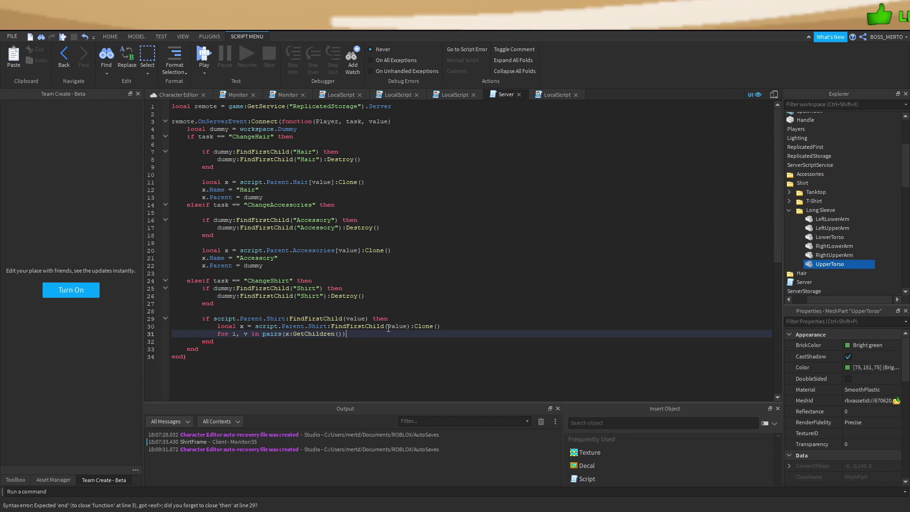
key(Return)
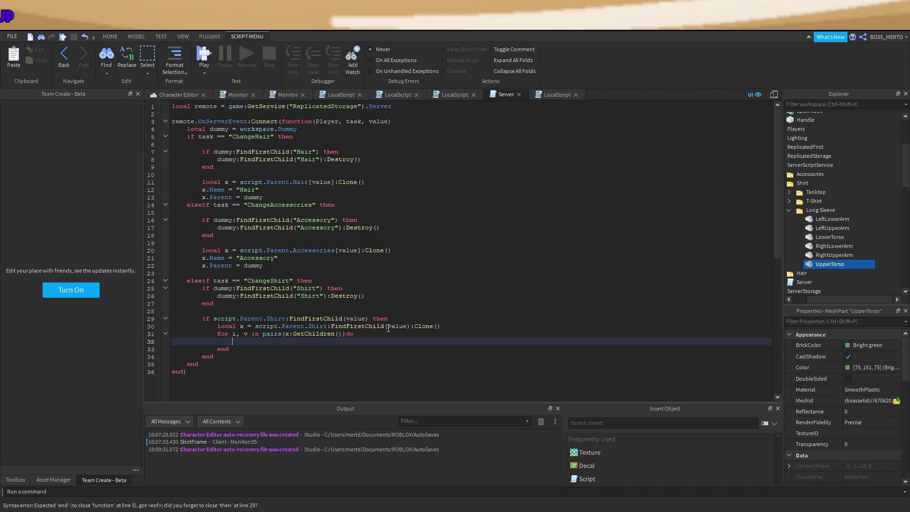
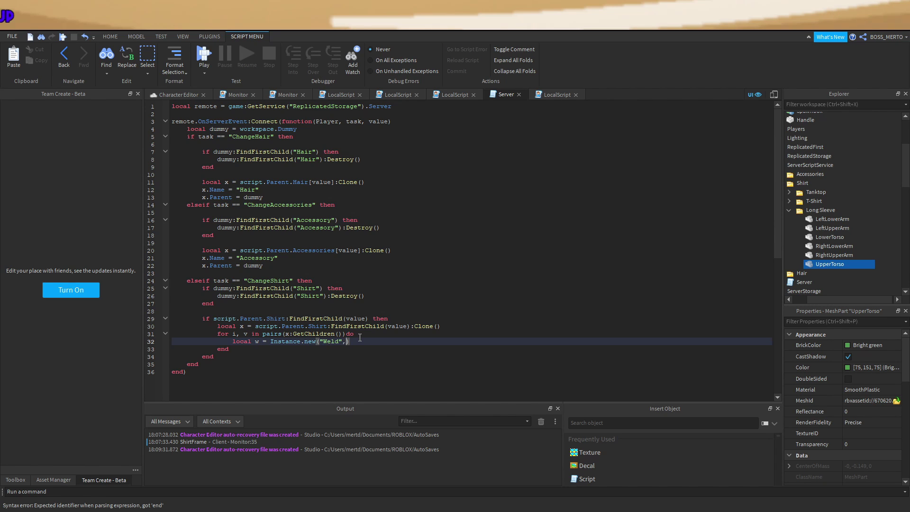
key(Return)
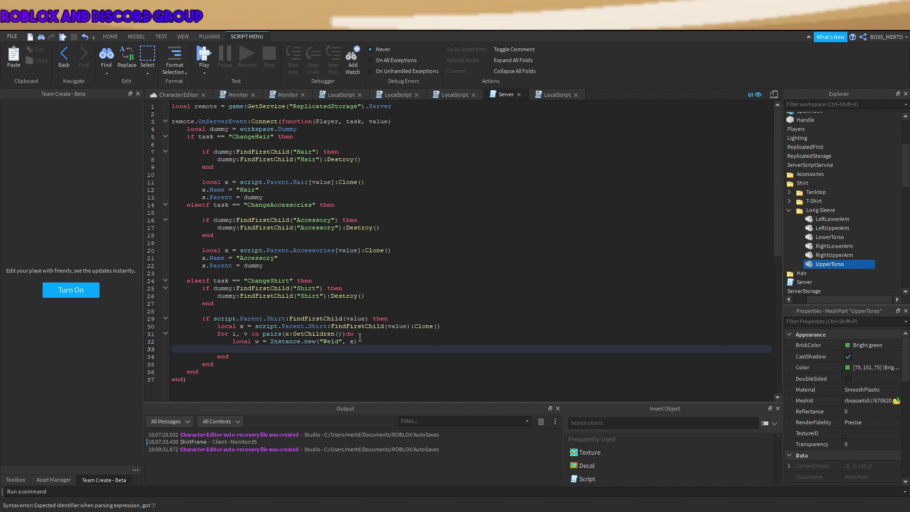
double_click(352, 341)
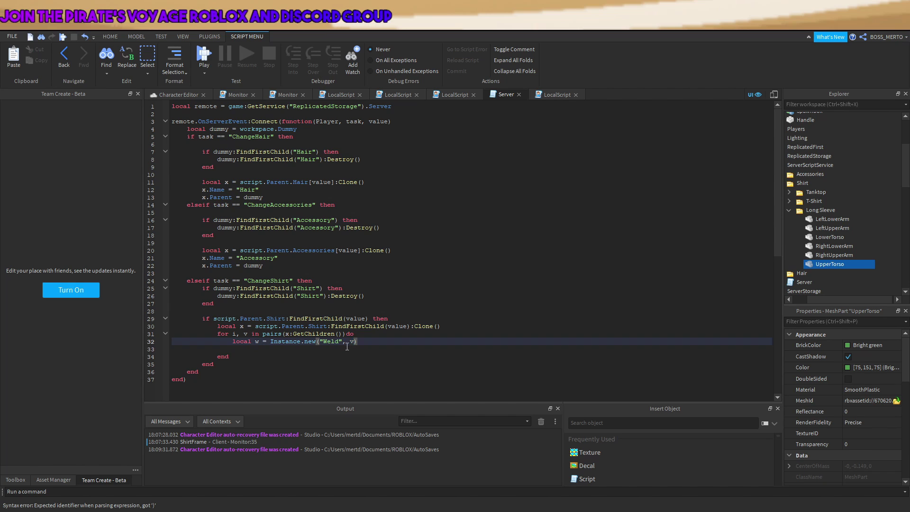
text(v)
Examine which Long Sleeve mesh parts the loop variables v and i stand for
double_click(246, 334)
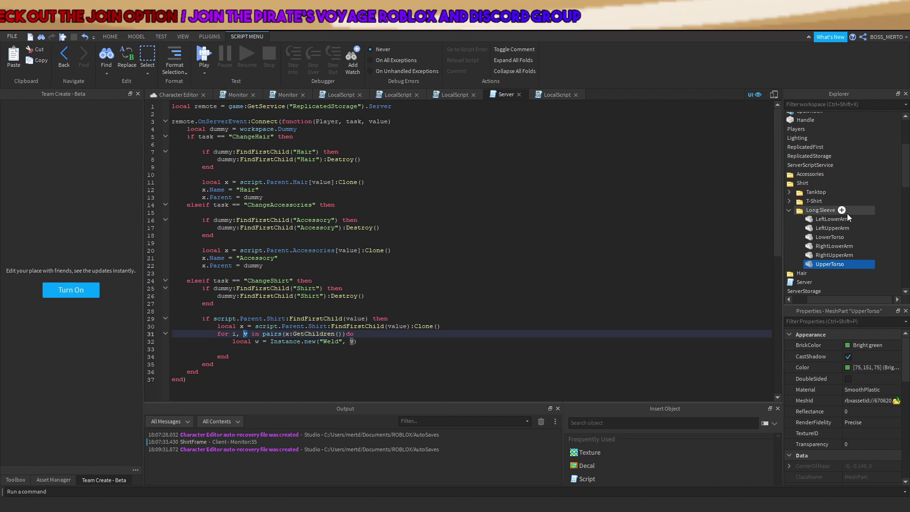
click(833, 229)
click(832, 245)
click(833, 255)
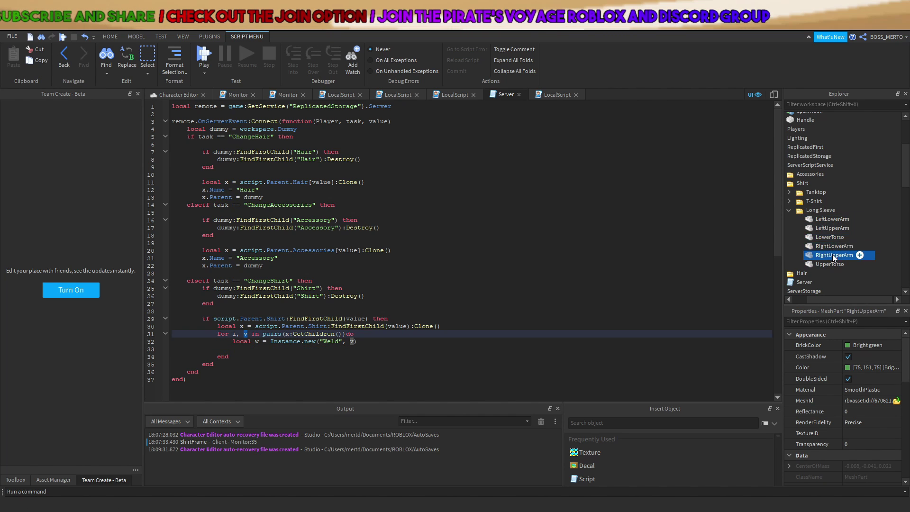
click(830, 263)
click(833, 229)
click(834, 255)
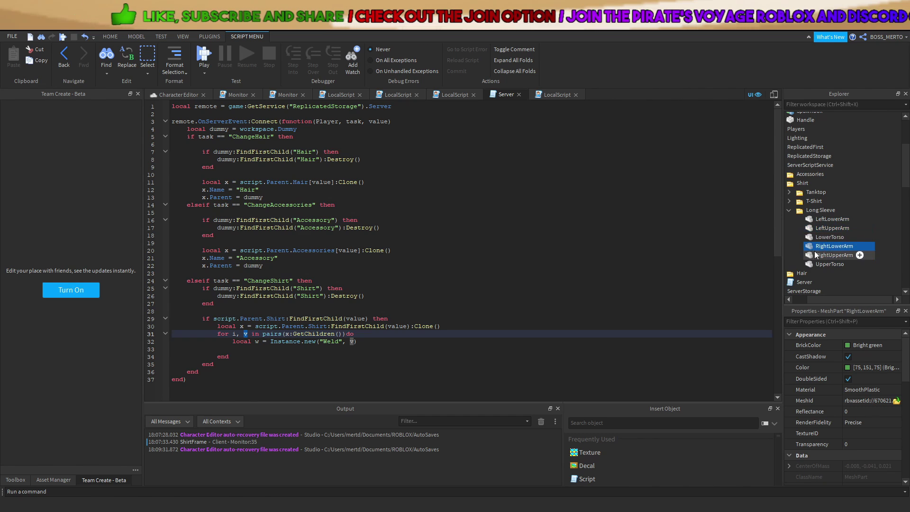
click(835, 246)
double_click(234, 335)
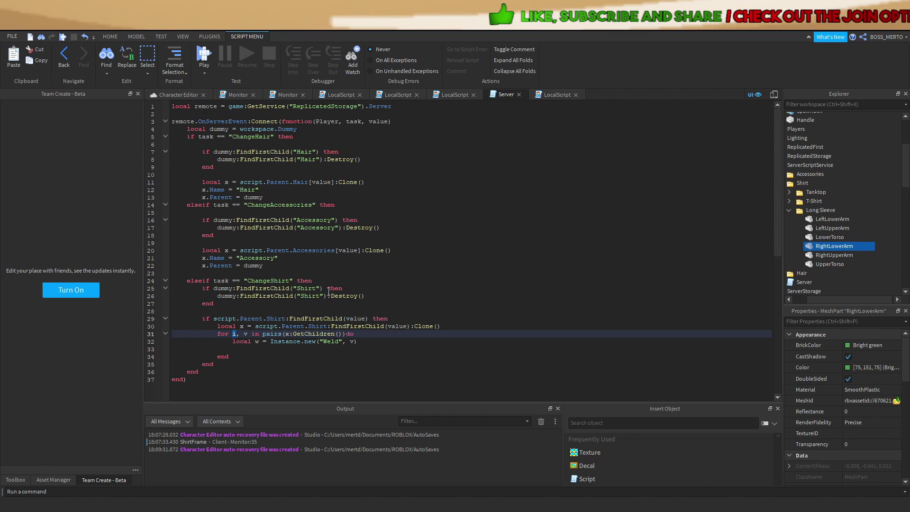
click(814, 229)
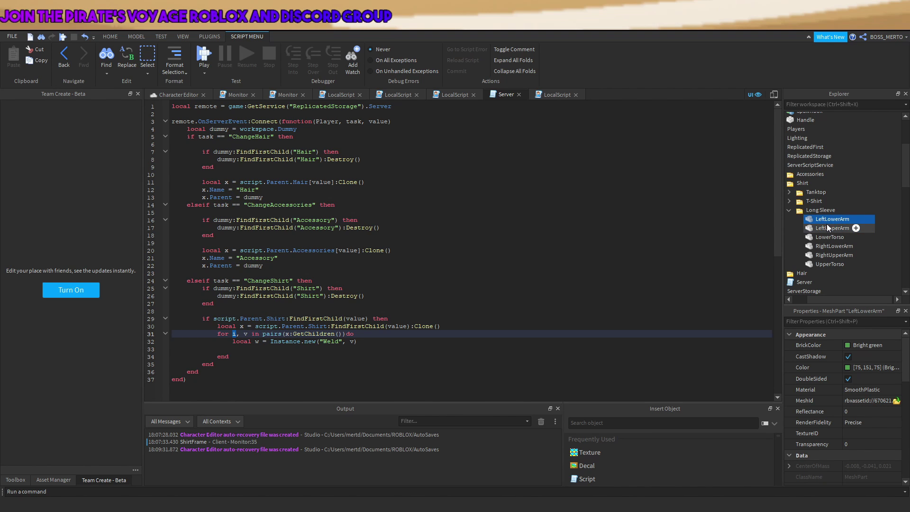
click(828, 237)
click(831, 246)
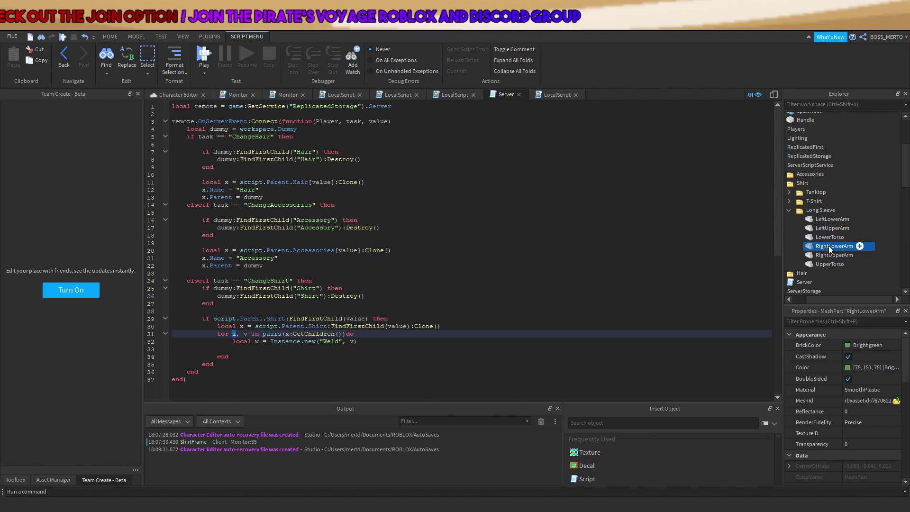
Review the loop variables and GetChildren call, and begin a w.Part statement on the blank line under the weld declaration
click(250, 351)
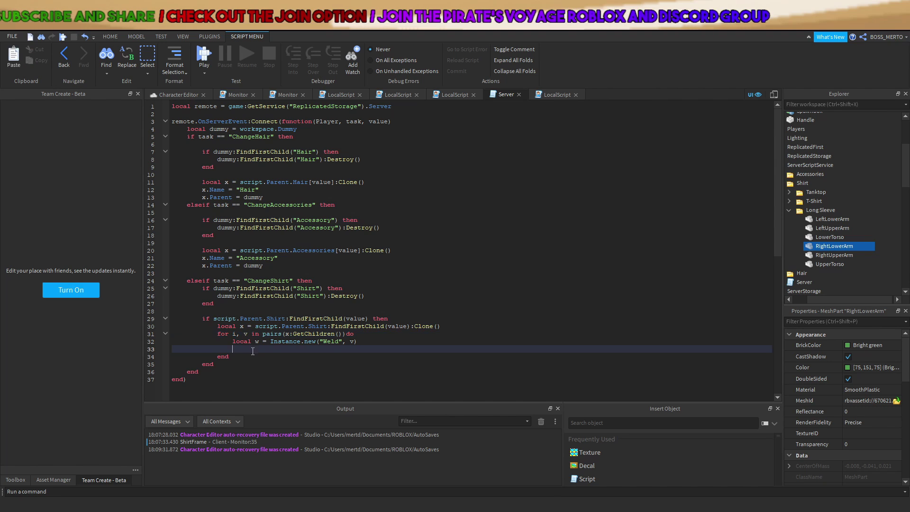
drag(341, 333, 294, 334)
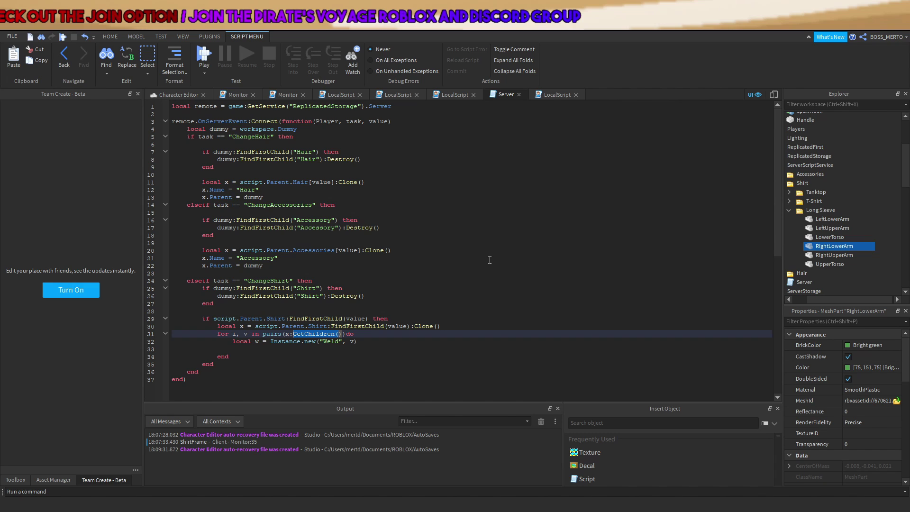
double_click(234, 334)
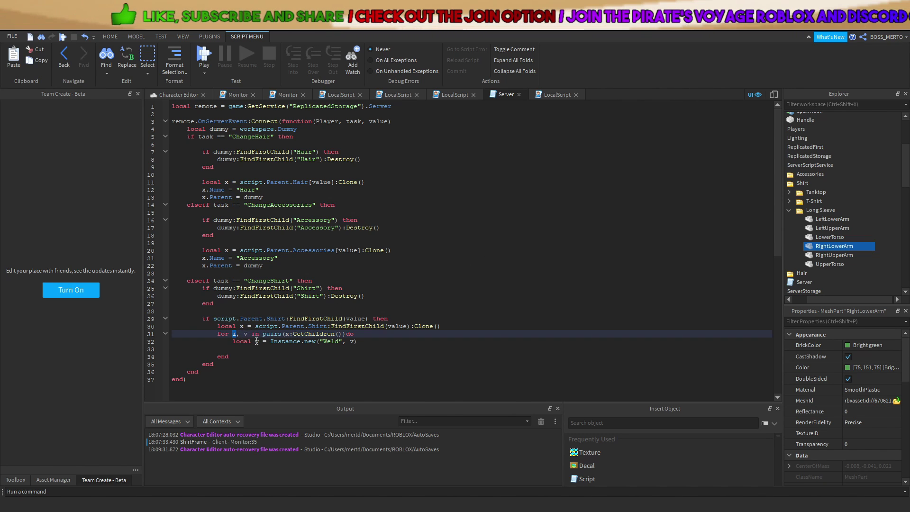
click(299, 349)
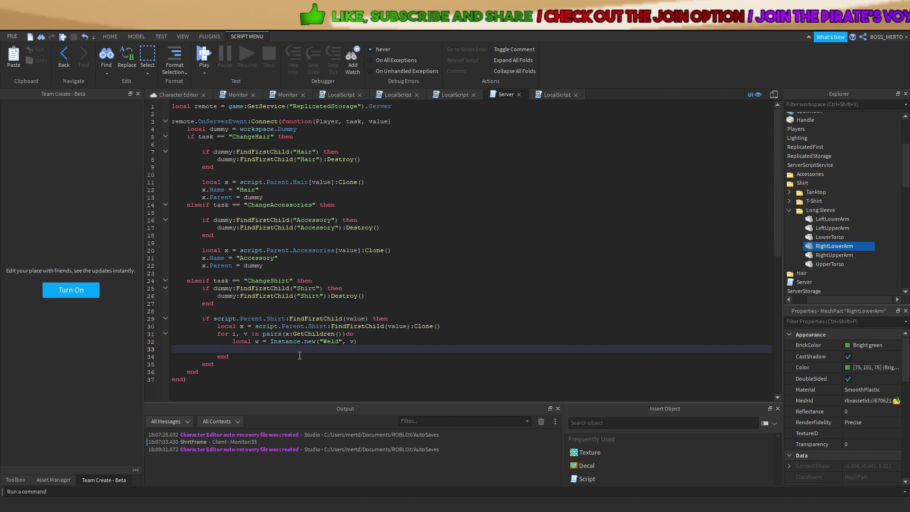
text(w.Part)
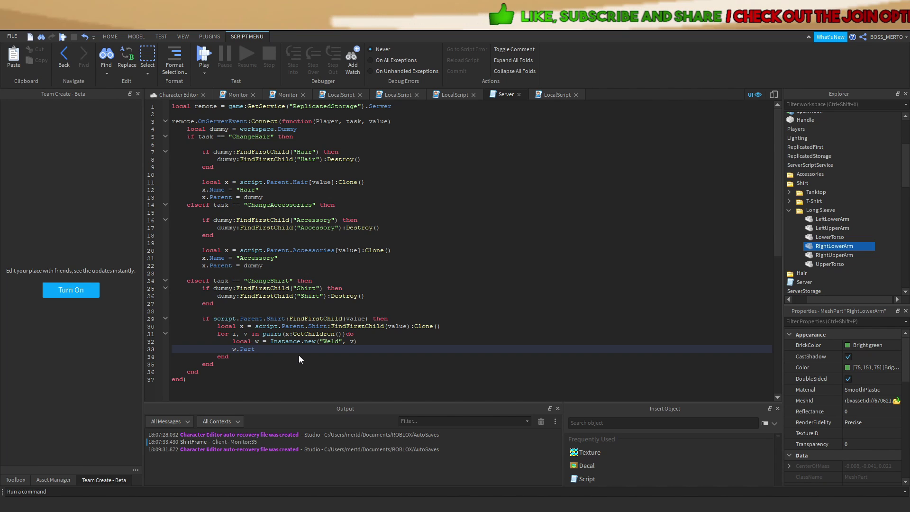
Check the weld declaration against the Long Sleeve mesh parts and extend the statement below it to w.Part0 = dummy[]
drag(271, 343, 317, 342)
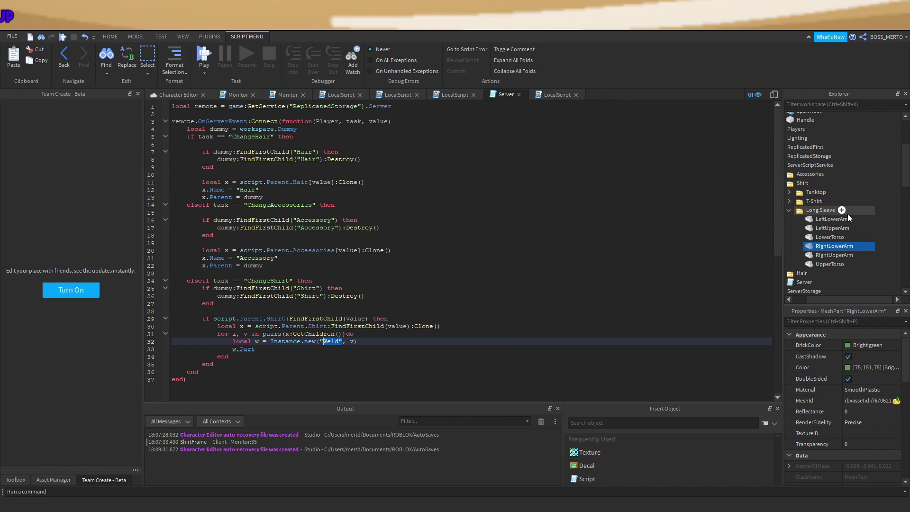
click(833, 228)
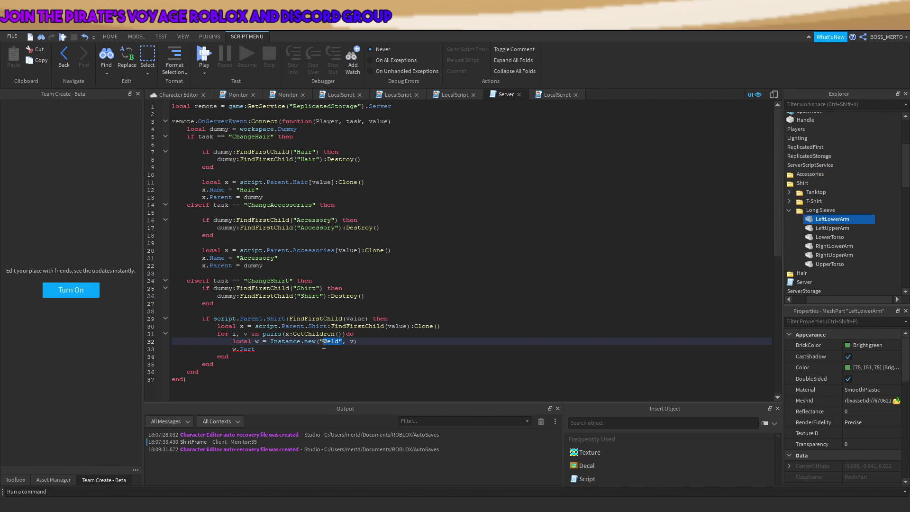
click(828, 237)
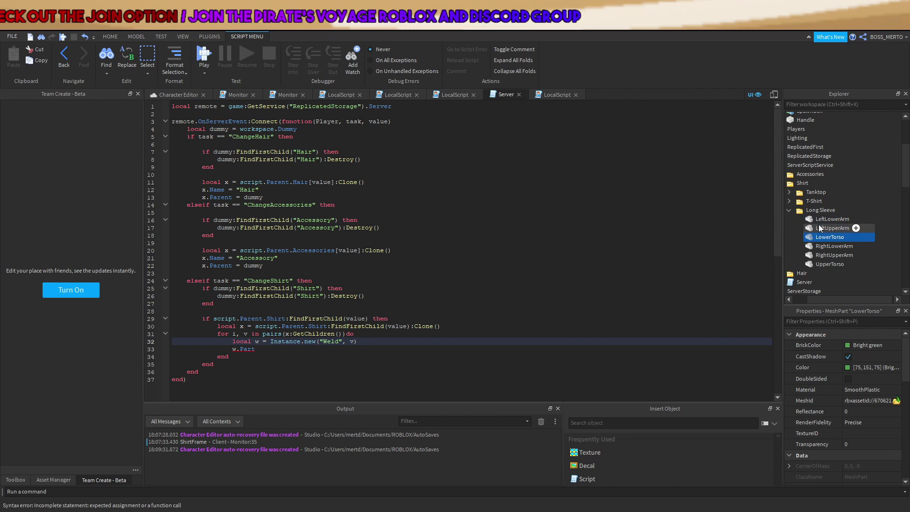
click(832, 228)
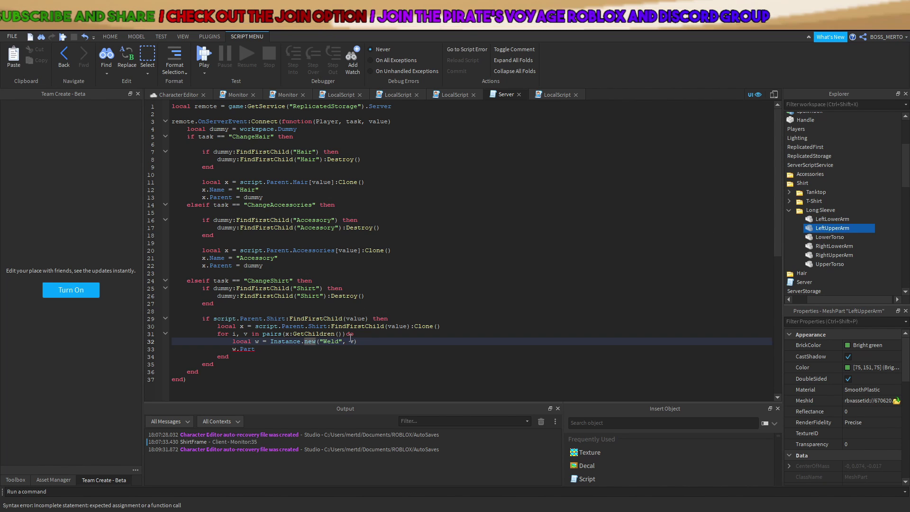
click(267, 341)
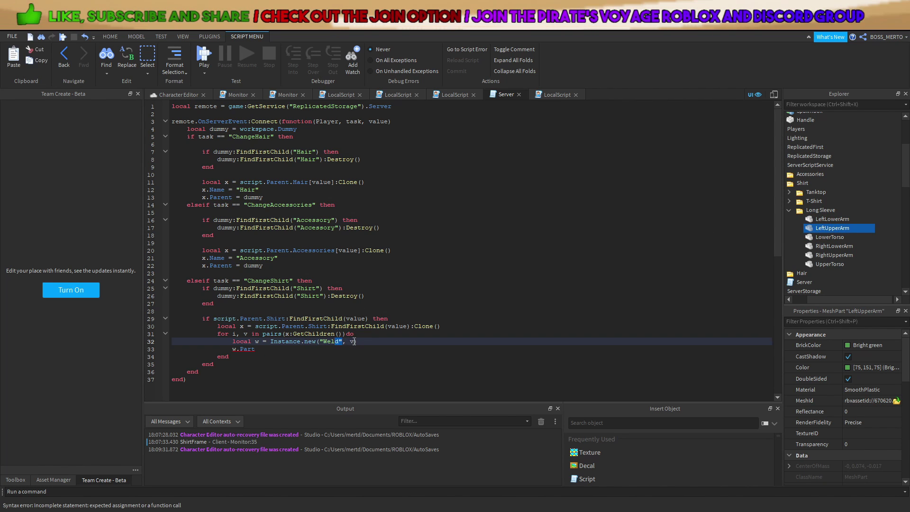
click(278, 348)
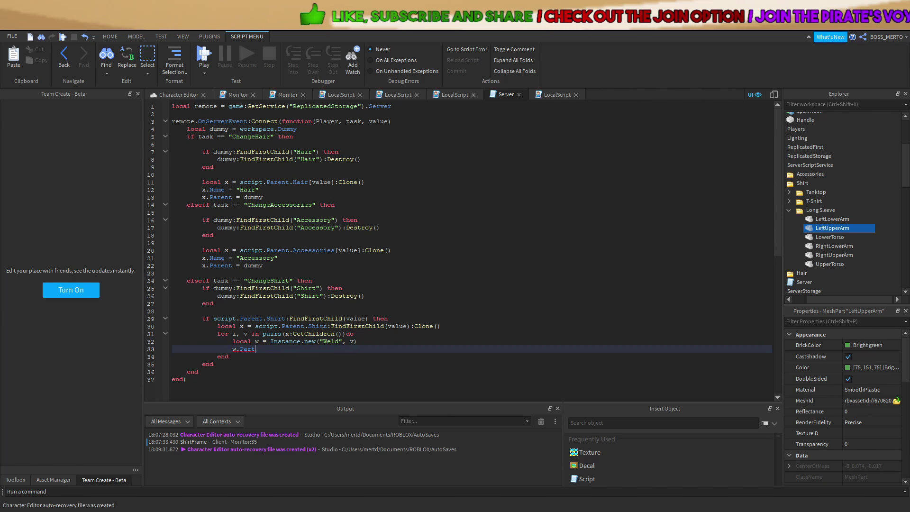
text(0 = dummy)
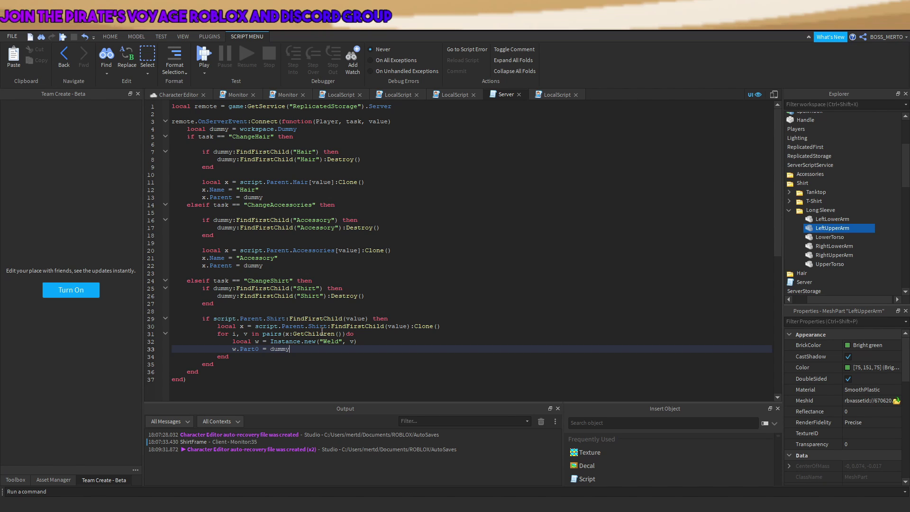
text([)
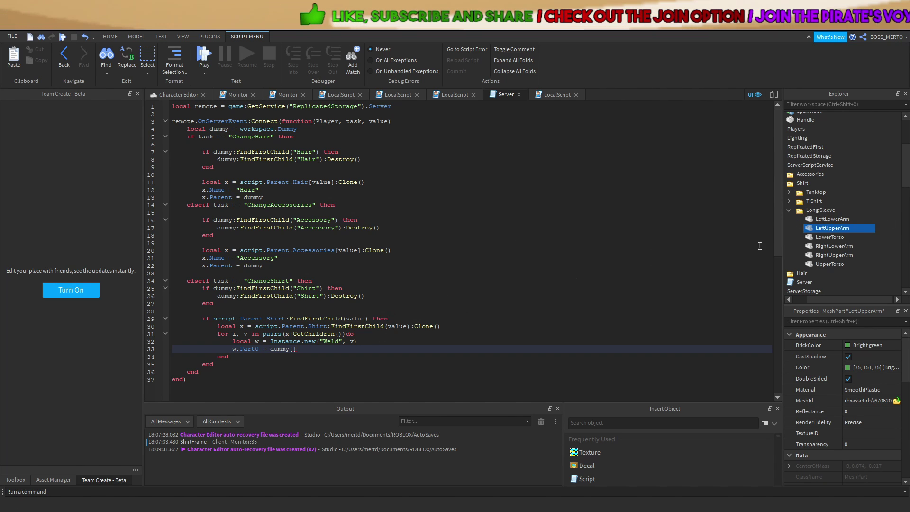
Compare the left arm part names in the Long Sleeve folder and complete the Part0 assignment as dummy[v.Name]
click(818, 219)
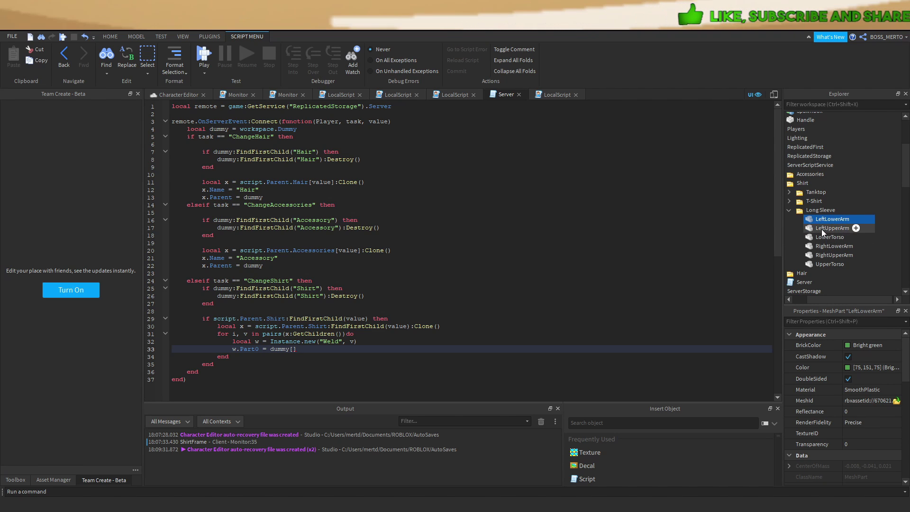
click(821, 229)
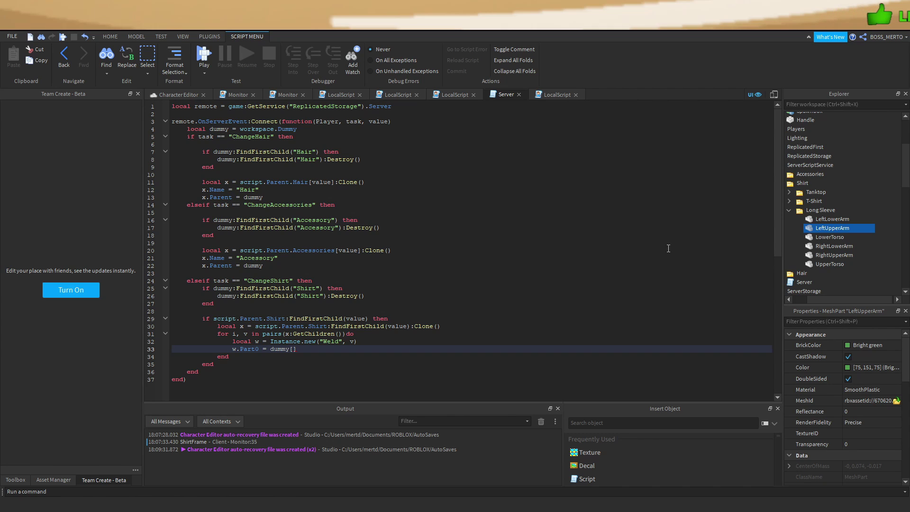
click(293, 351)
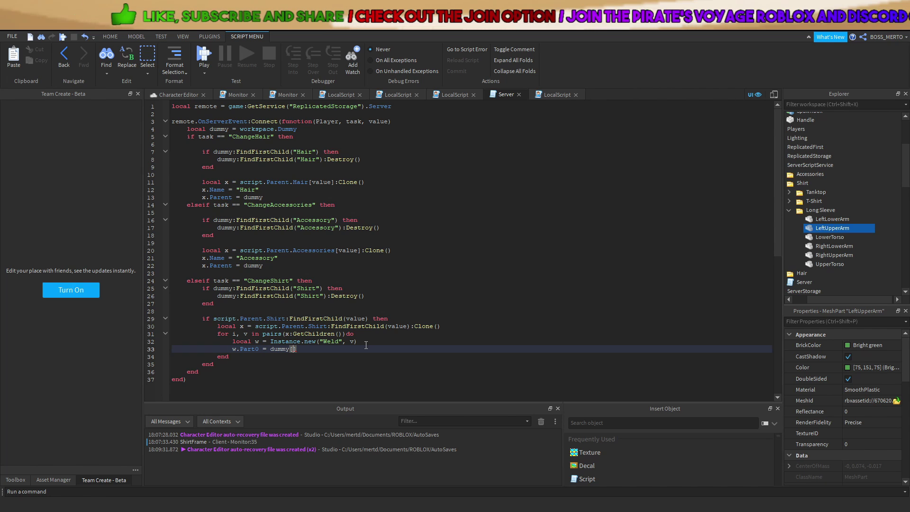
drag(271, 349, 290, 350)
click(294, 350)
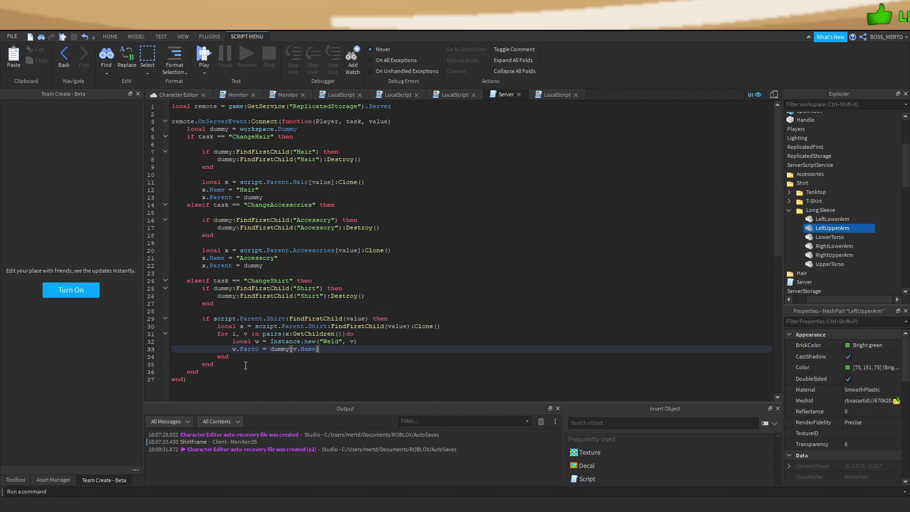
Add the line w.Part1 = v below the Part0 assignment, followed by a blank line
key(Return)
text(w.Pa)
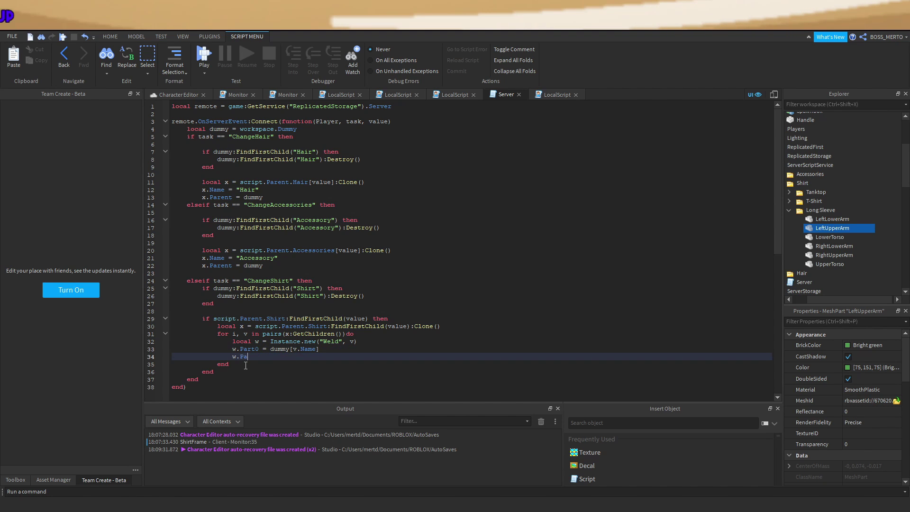
text(rt1)
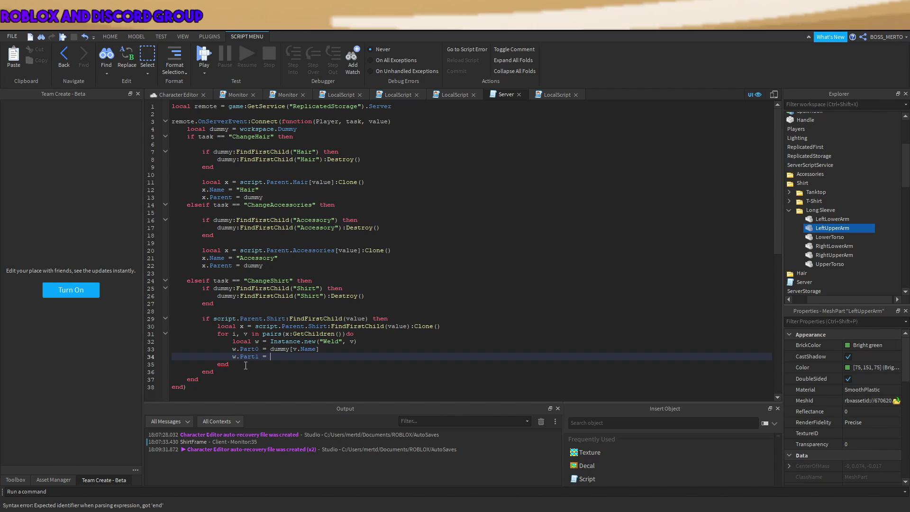
text( = )
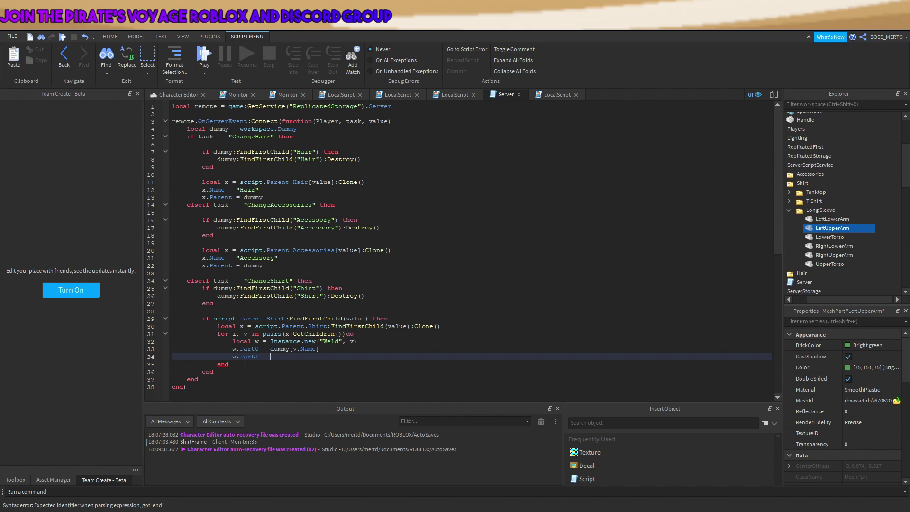
text(v)
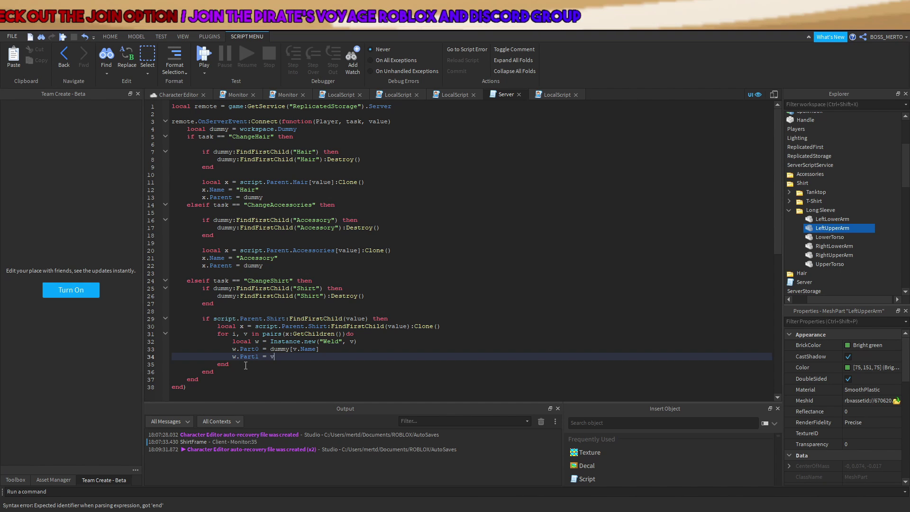
key(Return)
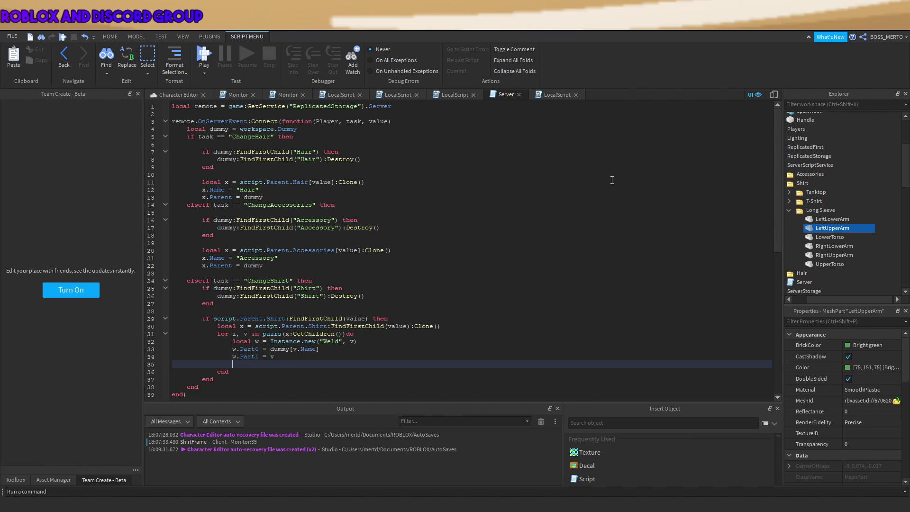
Expand the T-Shirt folder, playtest the game with the shirt category open, and inspect a Dummy model in the Workspace before stopping the test
click(789, 201)
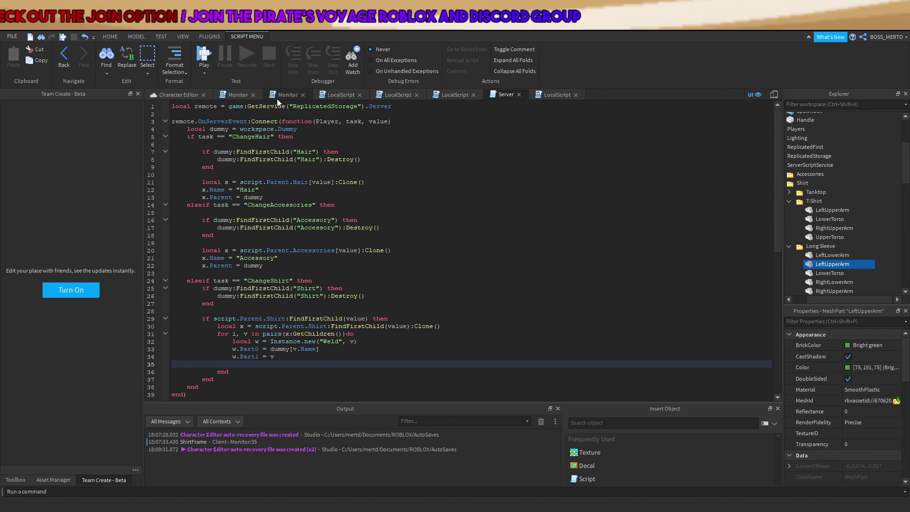
click(205, 54)
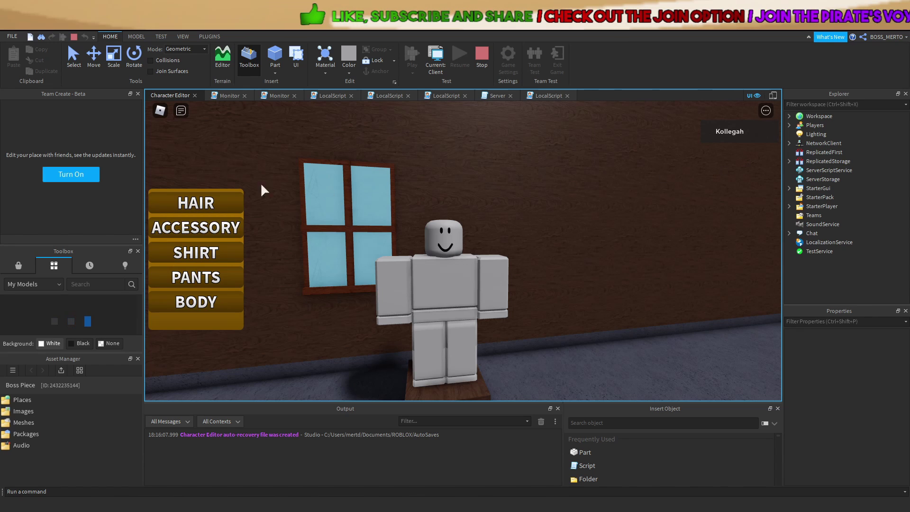
click(217, 254)
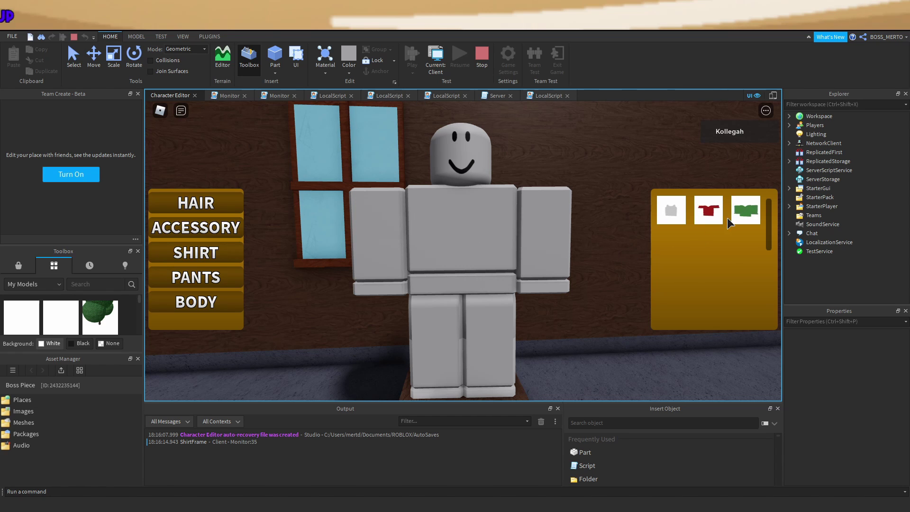
click(790, 117)
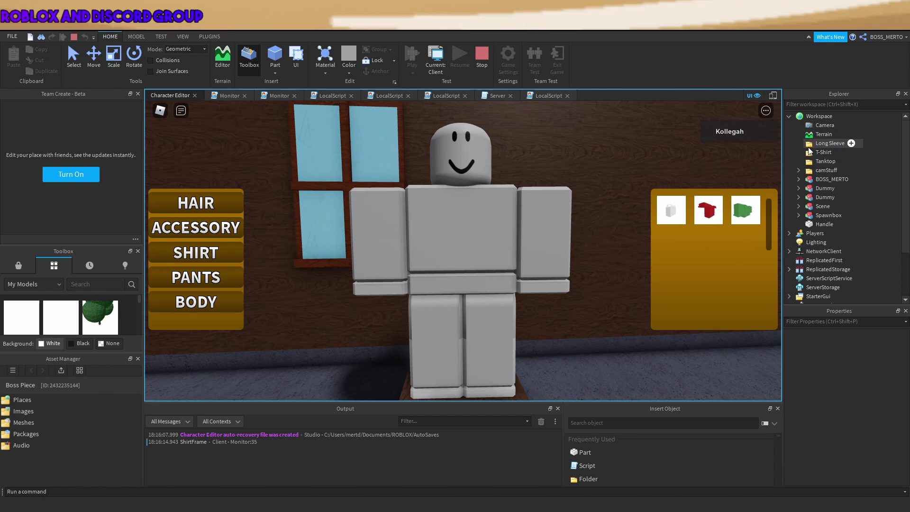
click(811, 198)
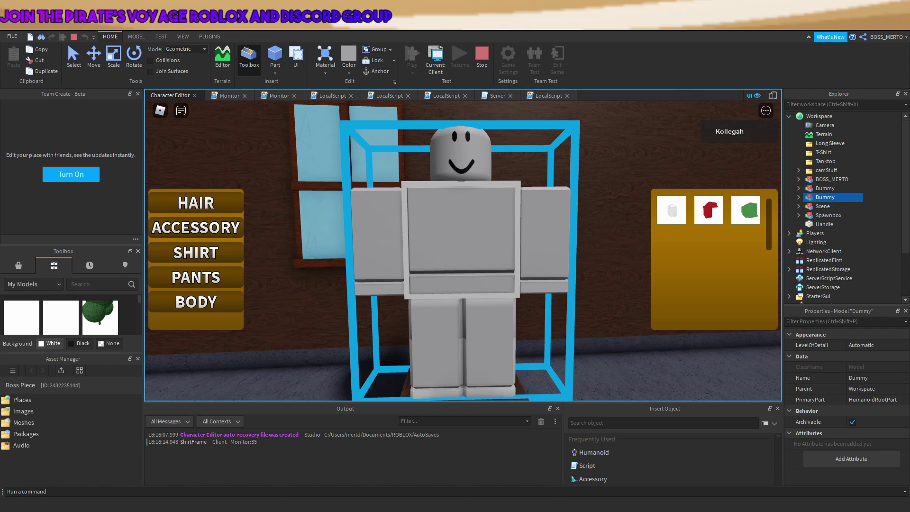
right_drag(566, 252, 525, 154)
click(532, 133)
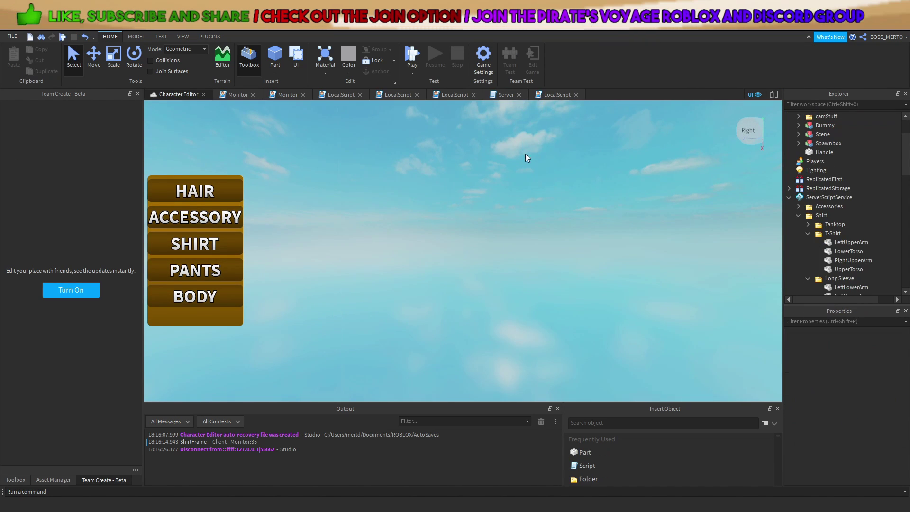
In the Server script, add x.Name = "Shirt" after the end of the weld loop
click(491, 92)
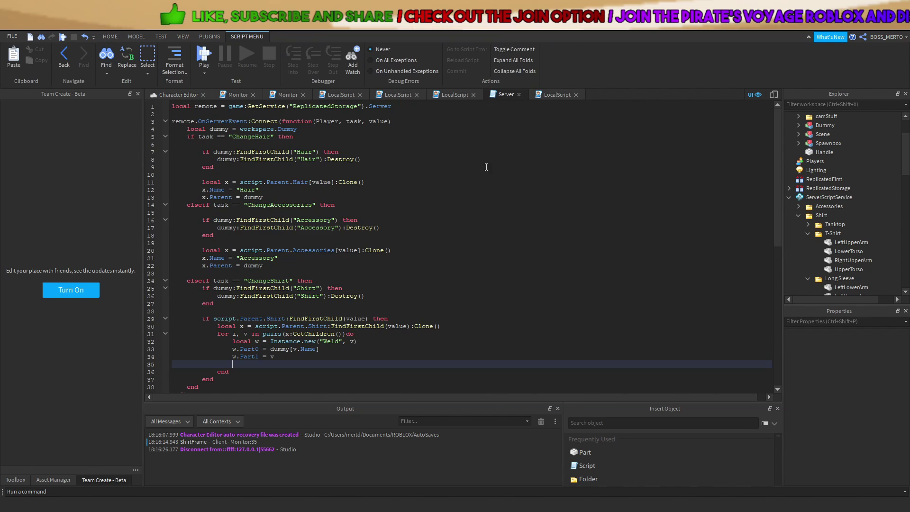
click(231, 379)
click(237, 372)
key(Return)
key(Return)
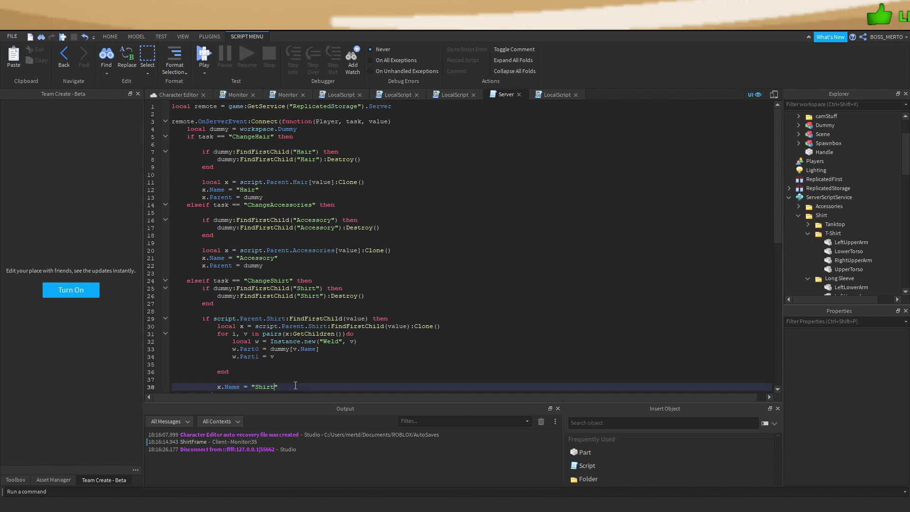
Playtest the shirt selection again, examine the Dummy model's children in the Workspace, and stop the test
click(202, 51)
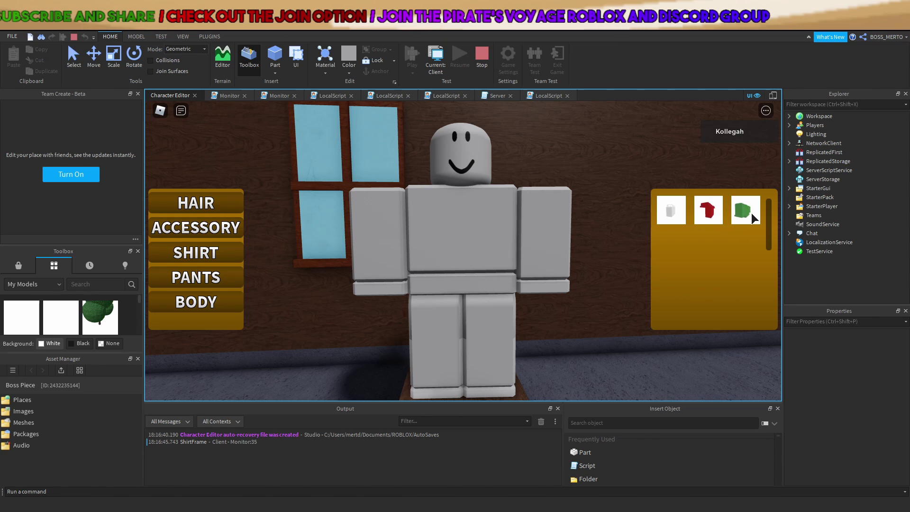
click(790, 116)
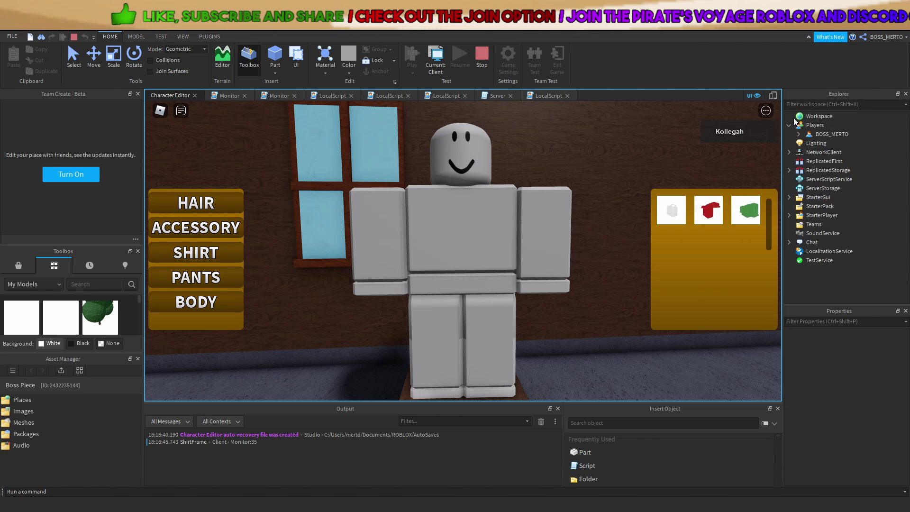
click(799, 188)
scroll(844, 214, down, 4)
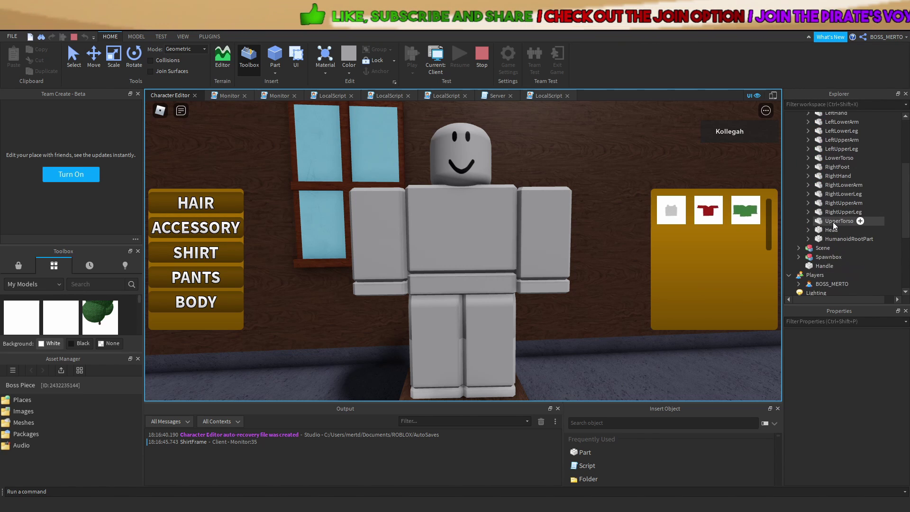
click(485, 58)
Compare the LocalScript's FireServer("ChangeShirt", vf.Name) call with the ChangeShirt branch in the Server script
click(549, 95)
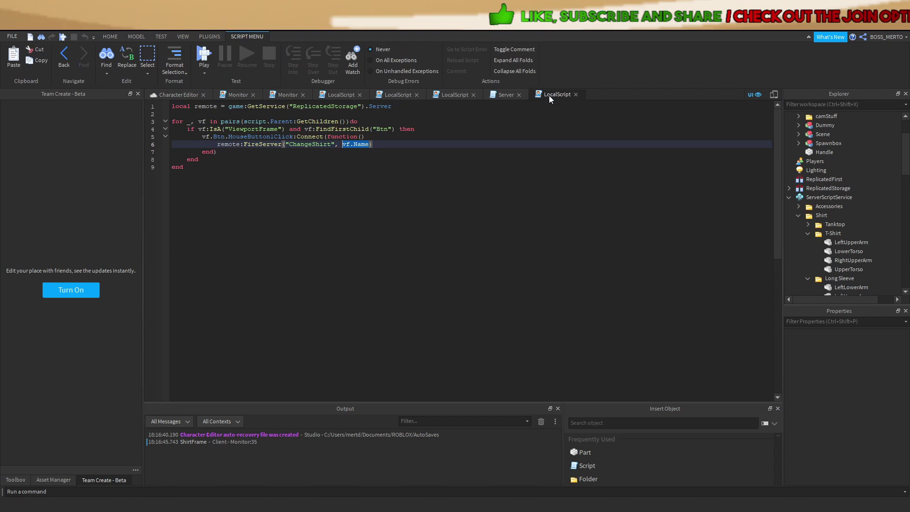
click(503, 94)
scroll(367, 320, down, 2)
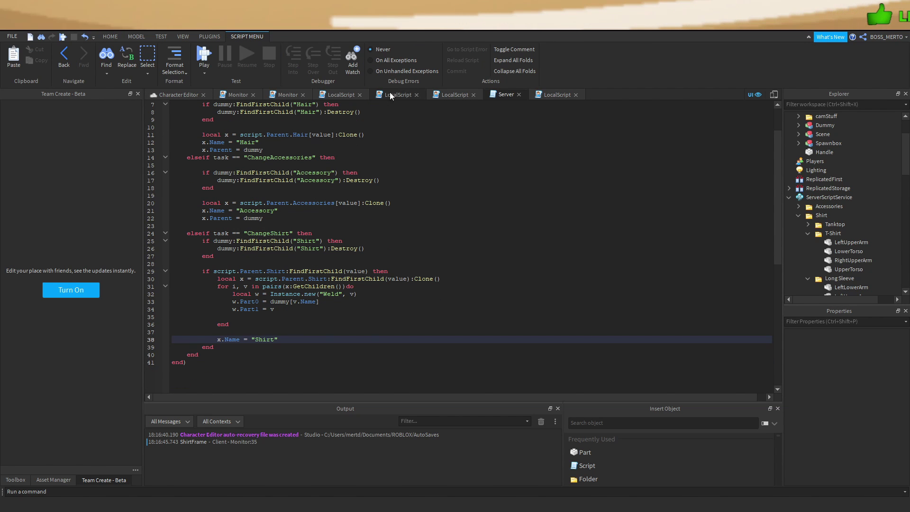
Compare the camera LocalScript and the shirt LocalScript's FireServer call with the Server script's event handler
click(441, 97)
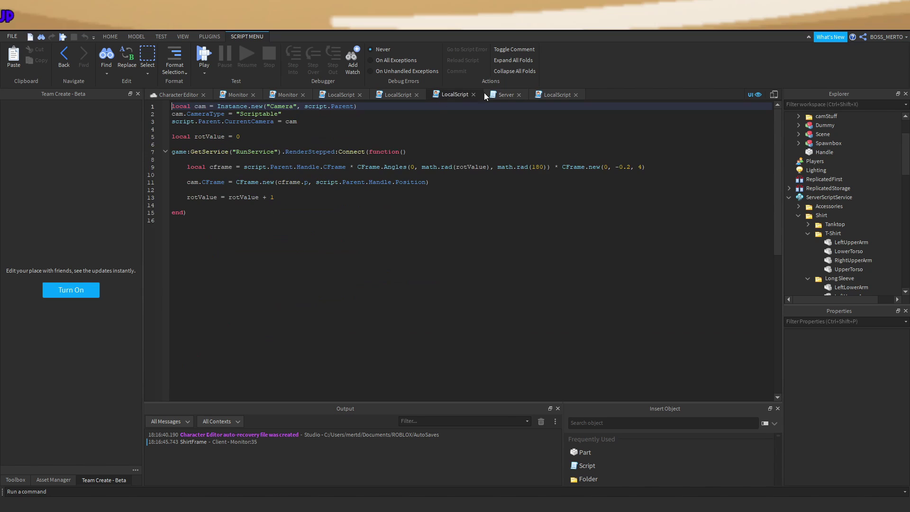
click(541, 95)
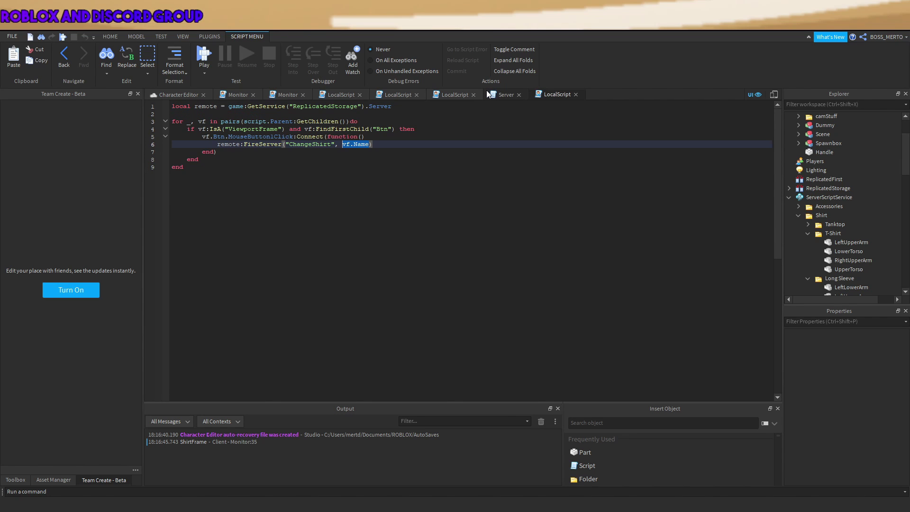
click(504, 93)
click(551, 94)
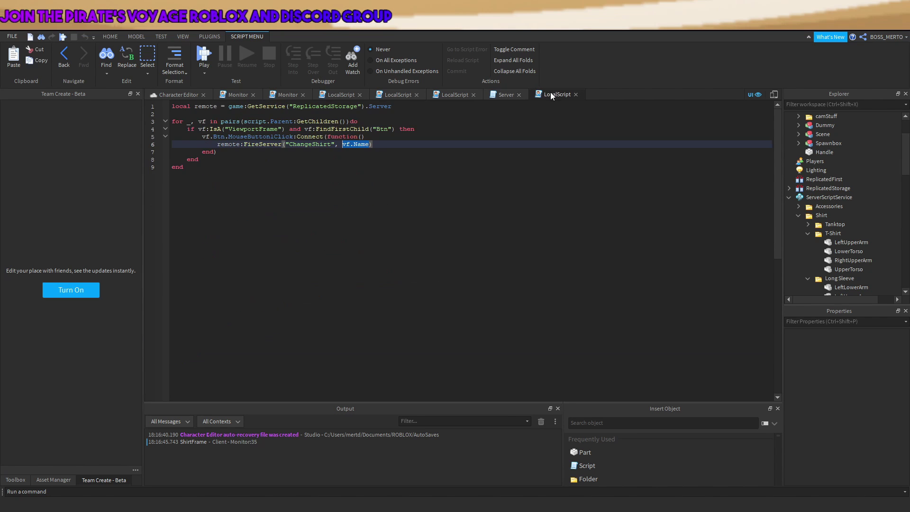
click(505, 94)
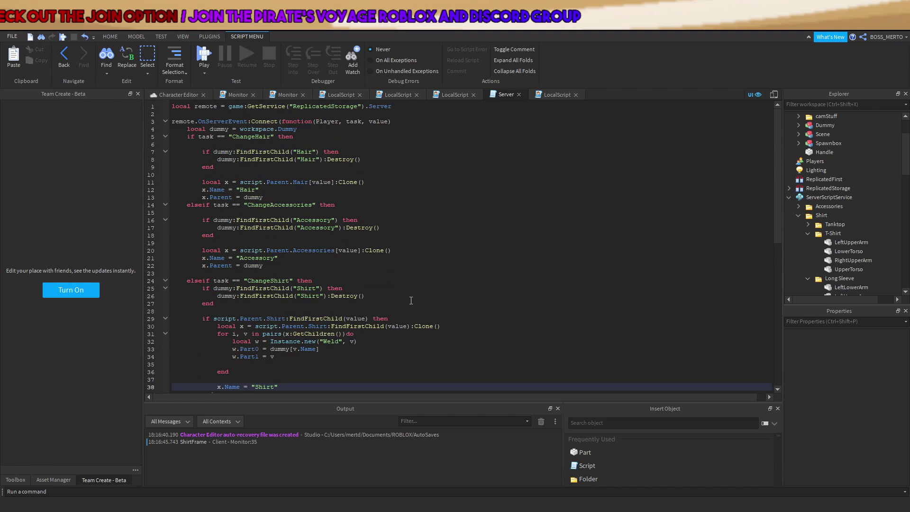
Check the Shirt folder in ServerScriptService and add print("FOUND", value) above the Shirt:FindFirstChild(value) condition in the Server script
click(285, 319)
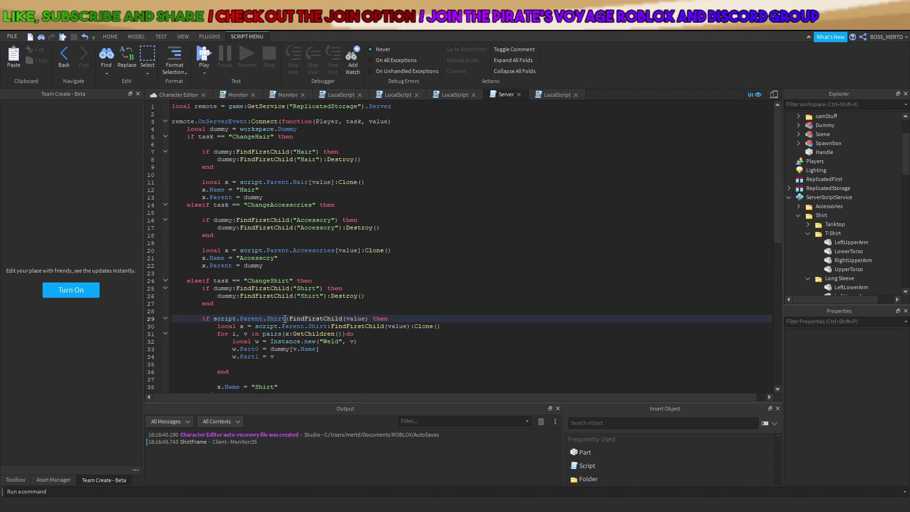
scroll(838, 251, down, 2)
click(820, 165)
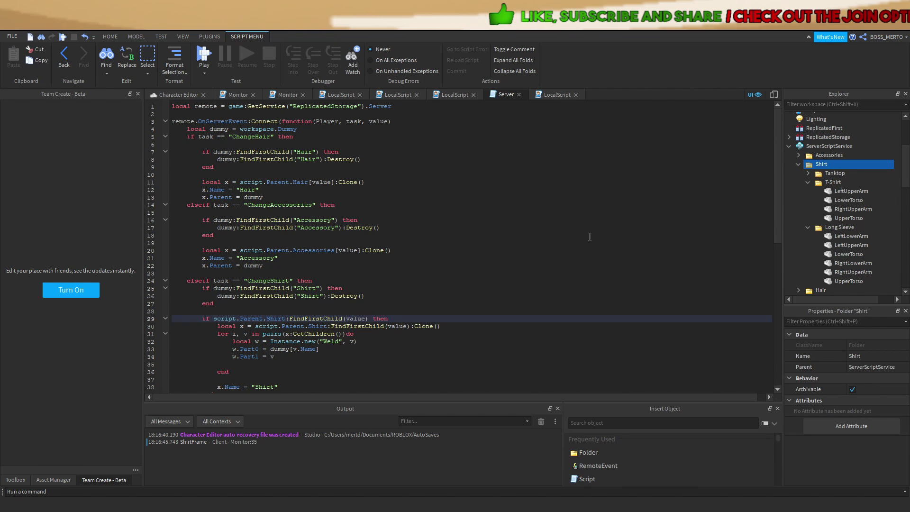
click(300, 312)
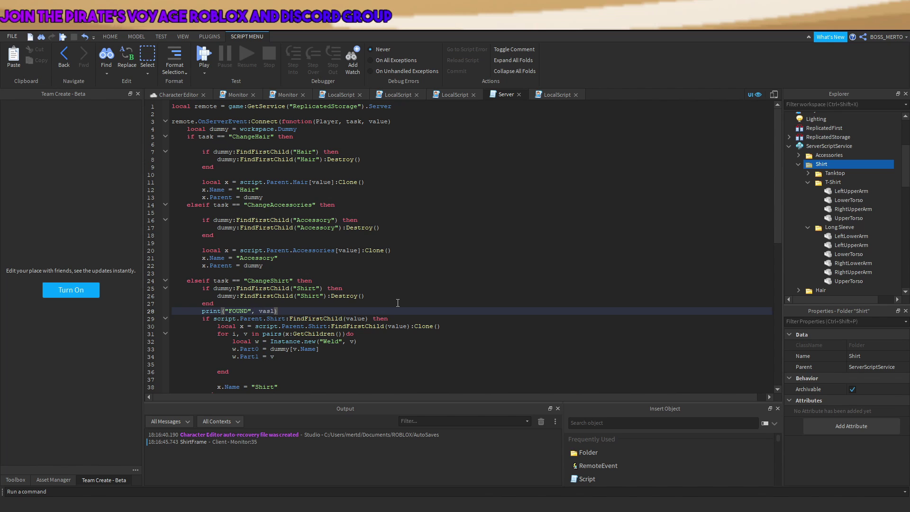
text(lue)
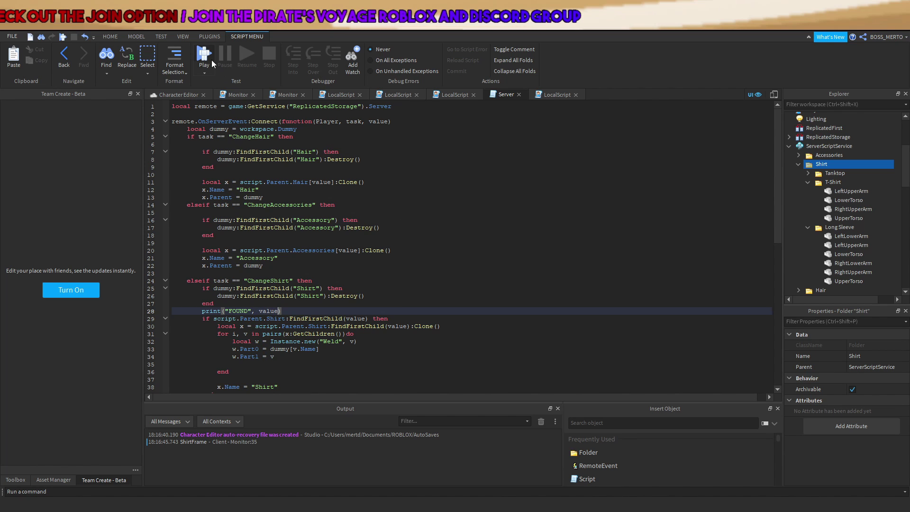
Playtest the game, choose each of the three shirts in the shirt category, and stop the test
click(205, 57)
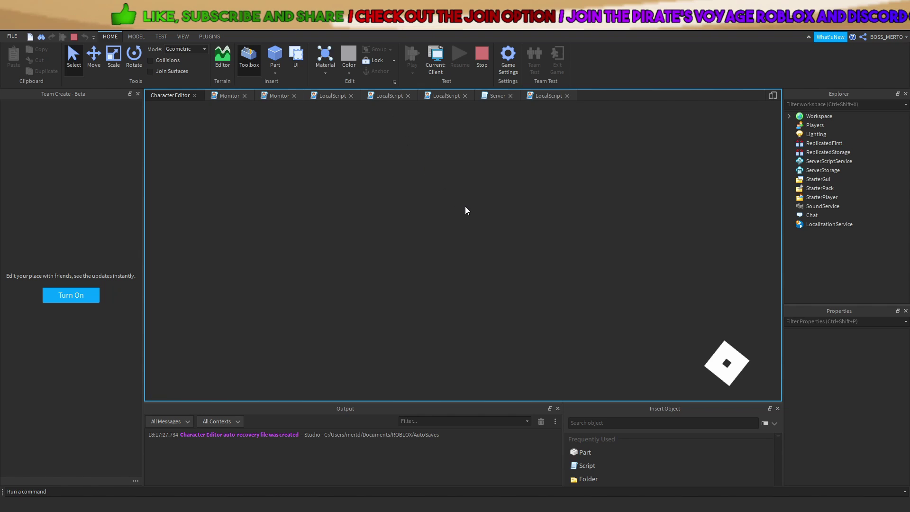
click(225, 254)
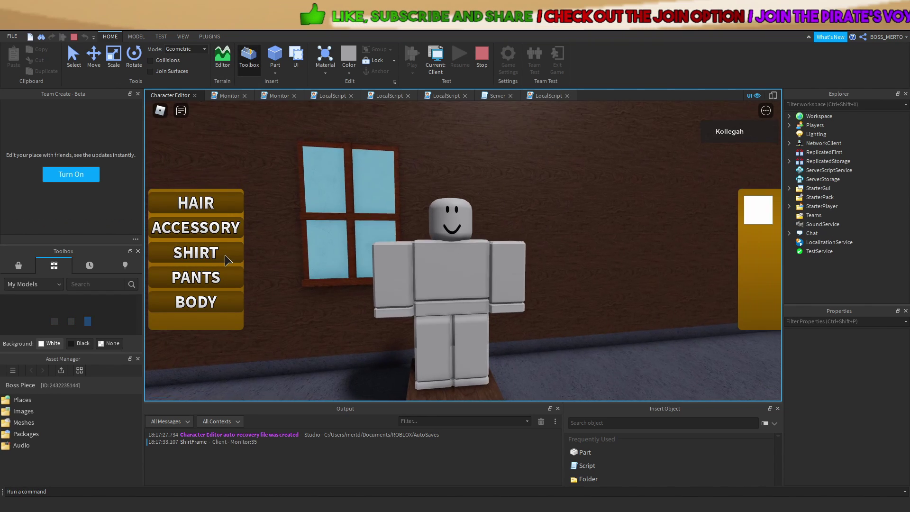
click(664, 215)
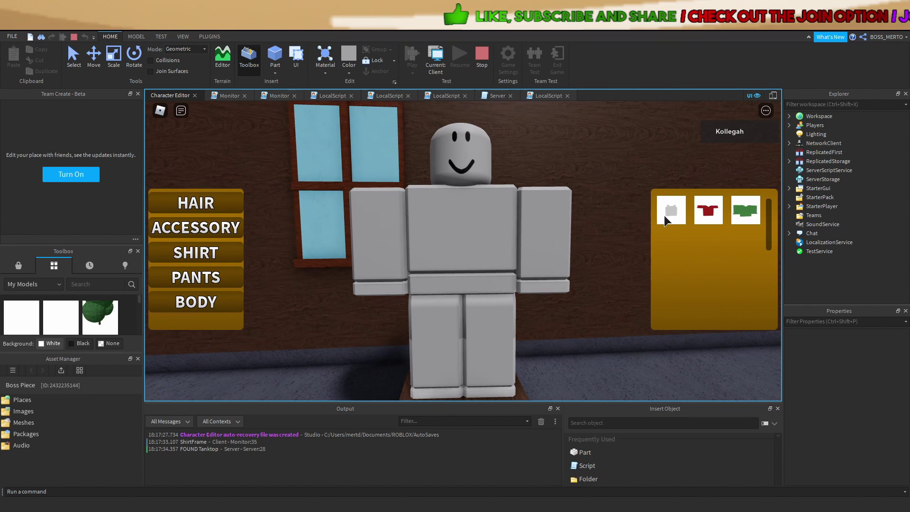
click(700, 218)
click(743, 212)
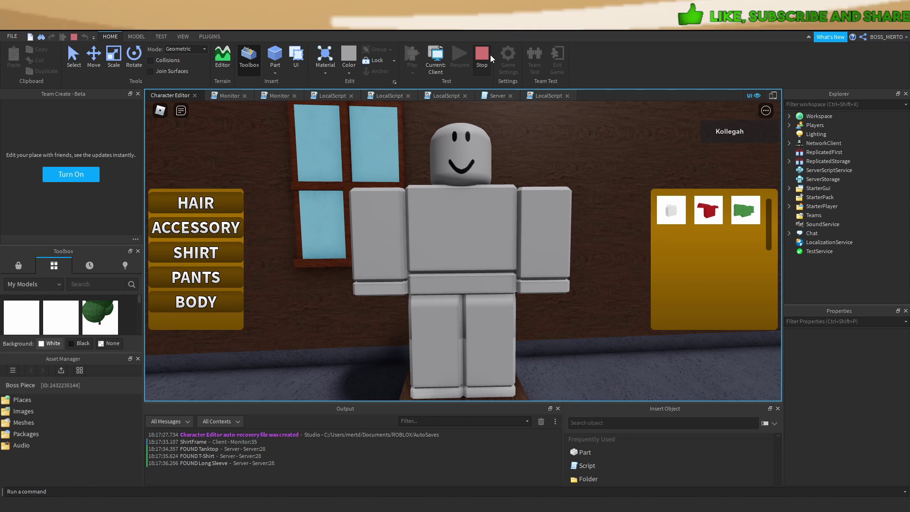
click(490, 55)
Replace value in the Server script's FOUND print with script.Parent.Shirt:FindFirstChild(value)
click(542, 98)
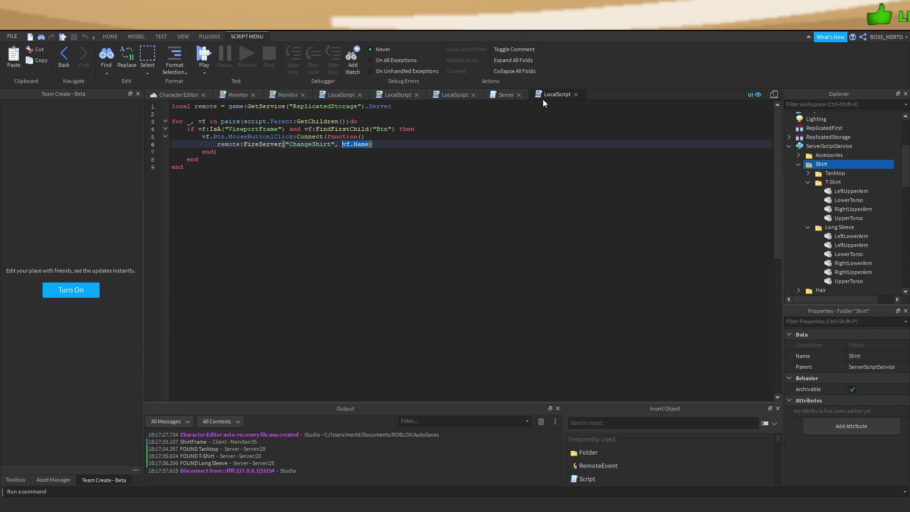
click(503, 95)
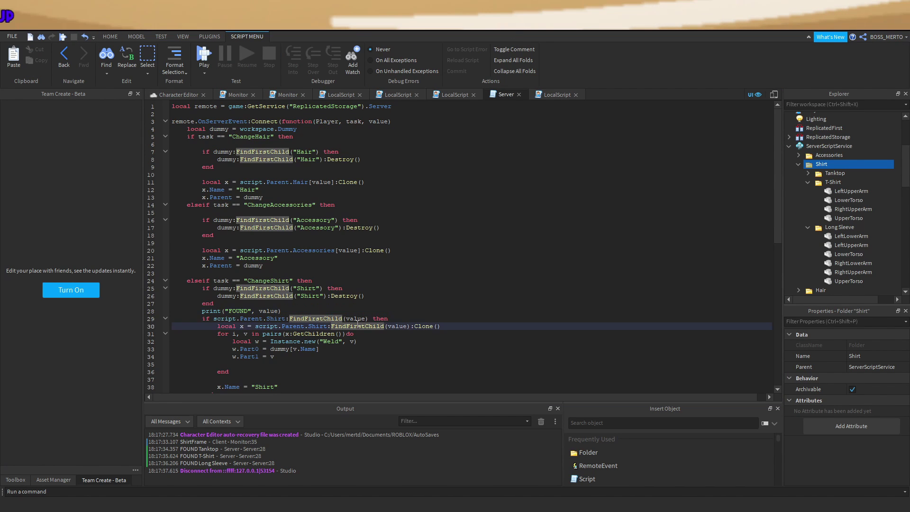
click(406, 319)
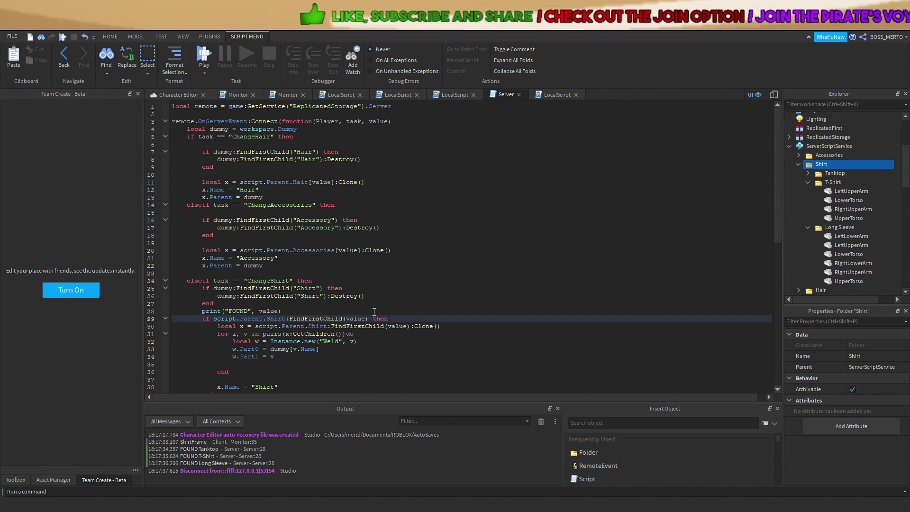
drag(369, 318, 213, 323)
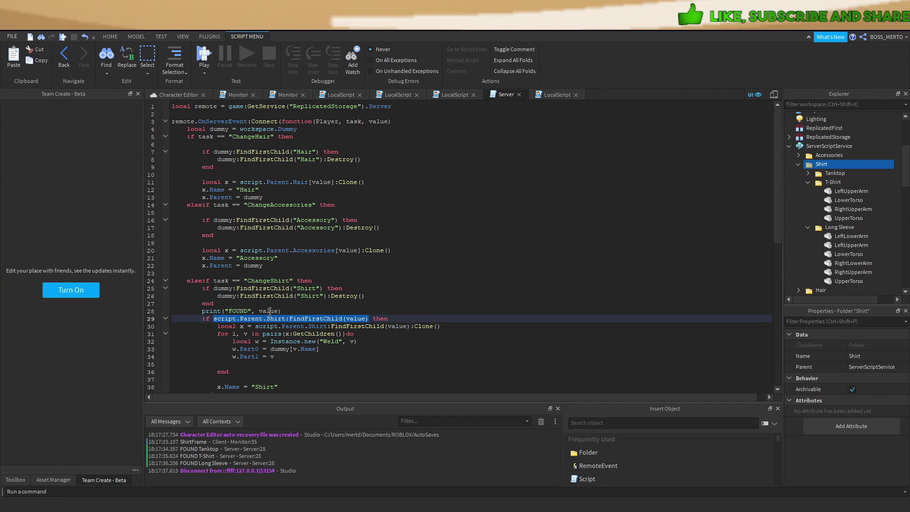
drag(280, 311, 262, 312)
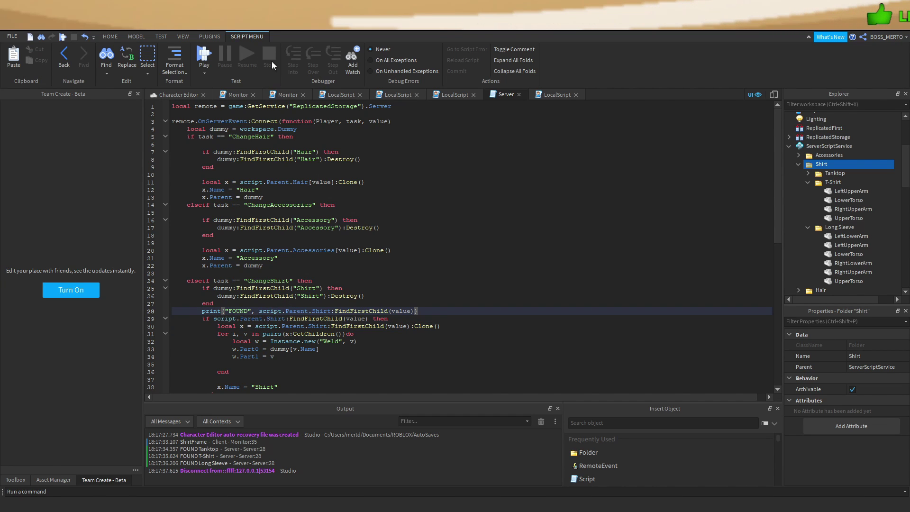
Playtest the Long Sleeve shirt selection, stop the test, and recheck the LocalScript against the Server script
click(205, 56)
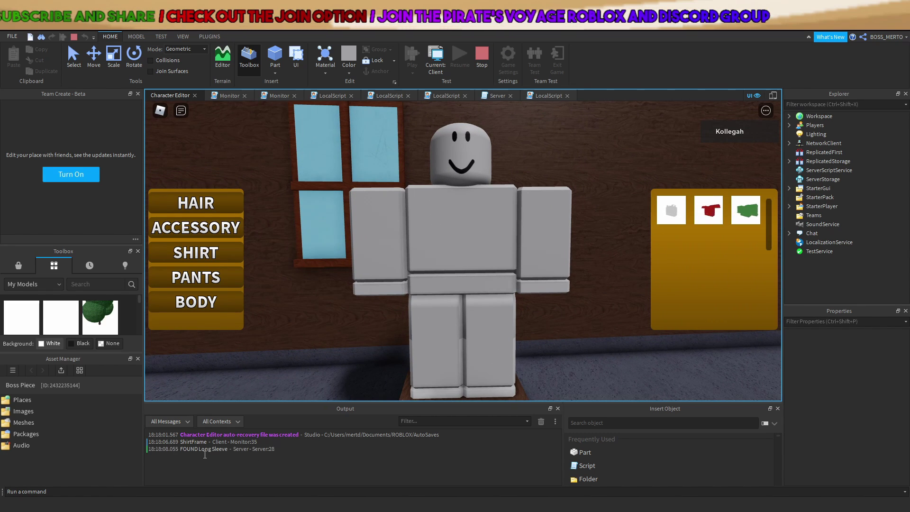
click(485, 61)
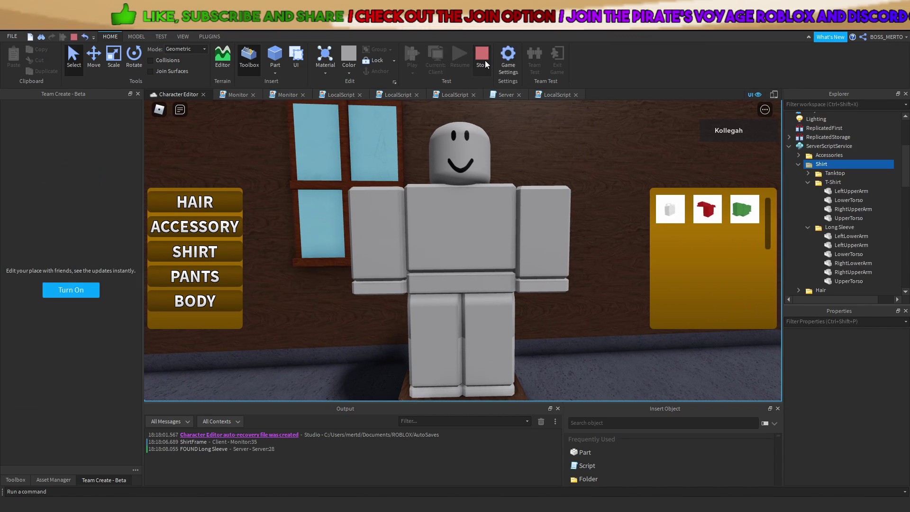
click(550, 95)
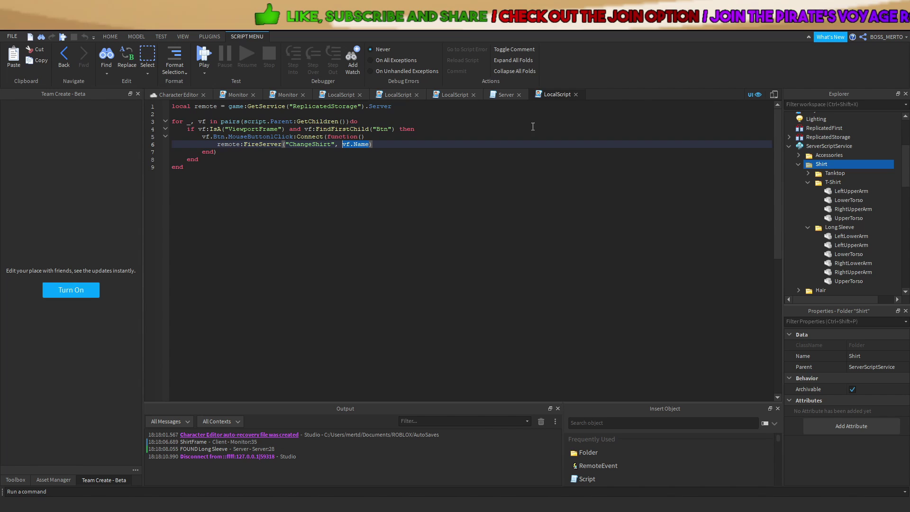
click(503, 94)
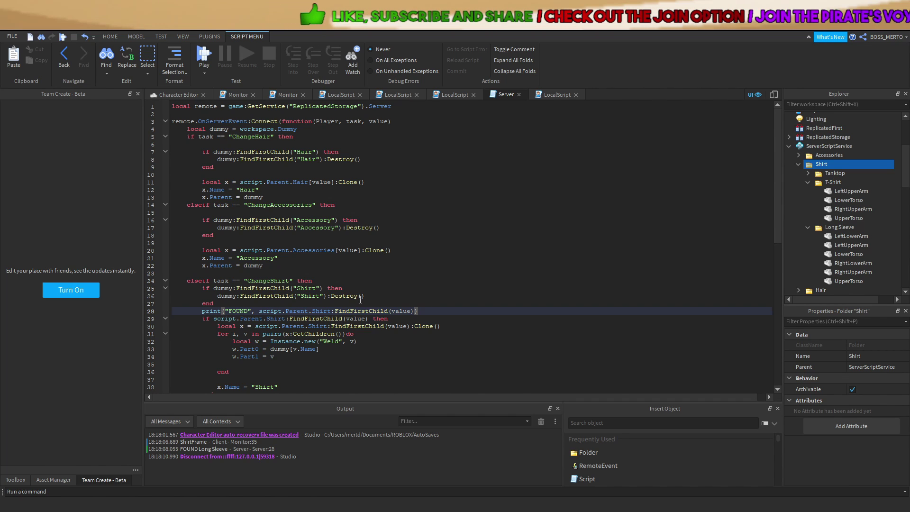
Add print("WORKS") at the start of the shirt condition and print("WELDED") at the end of the weld loop
click(403, 320)
key(Return)
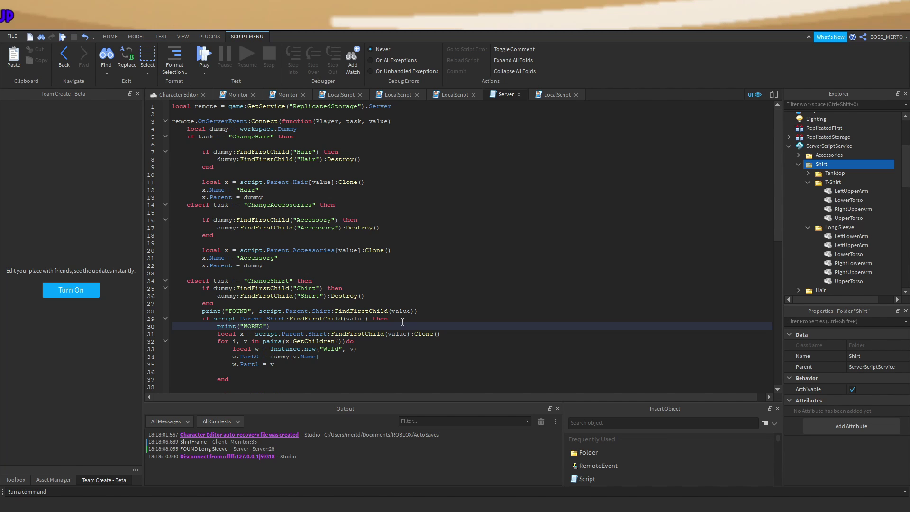
scroll(405, 349, down, 1)
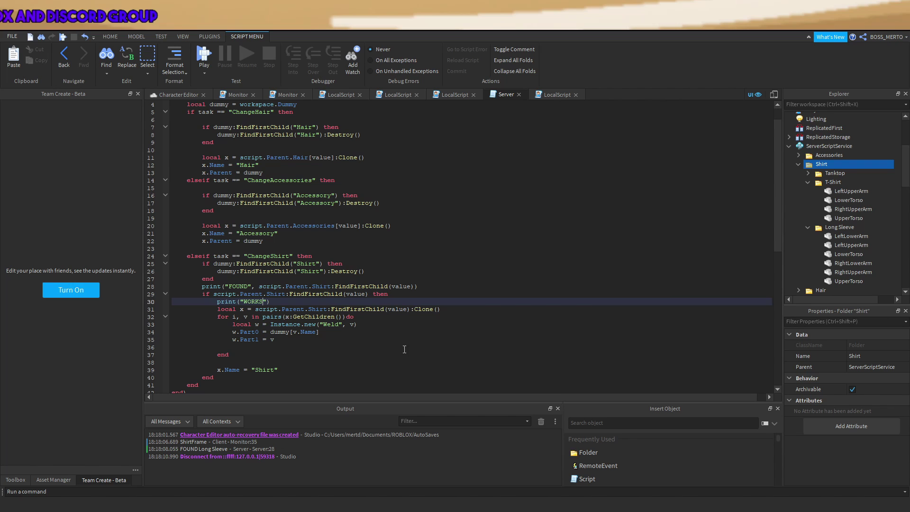
click(268, 353)
click(274, 348)
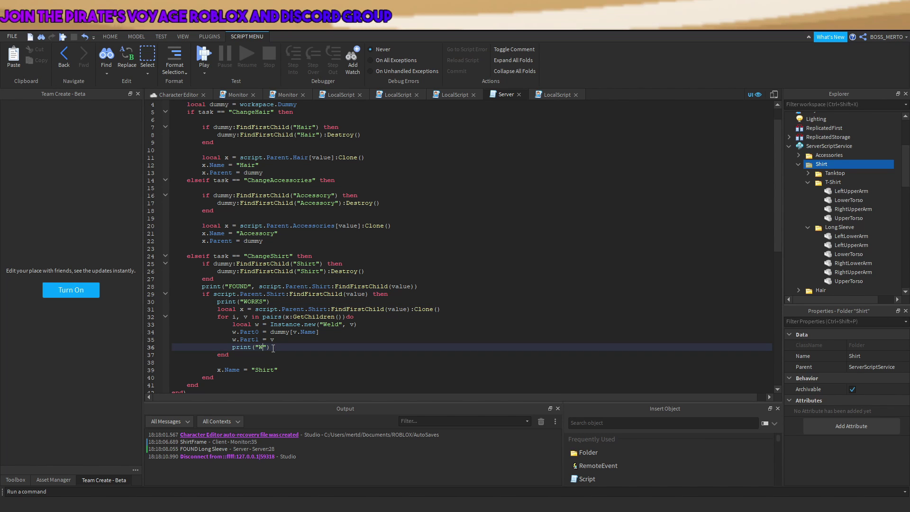
text(print("WELDED)
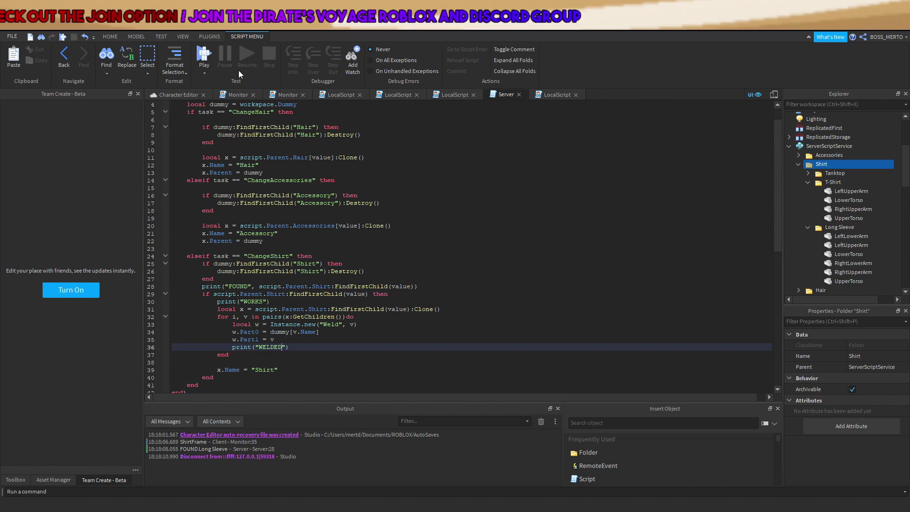
Start and stop a brief playtest, and review the shirt's Clone and x.Name lines in the ChangeShirt branch
click(202, 53)
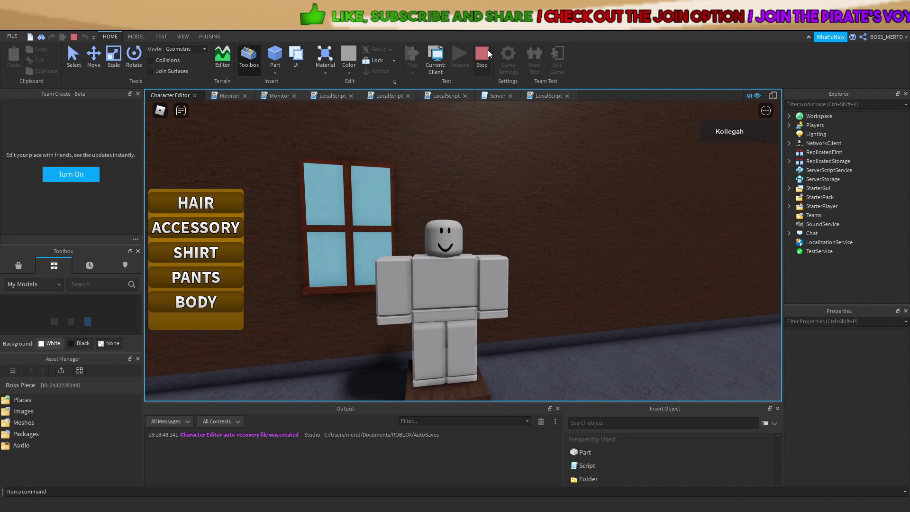
click(481, 54)
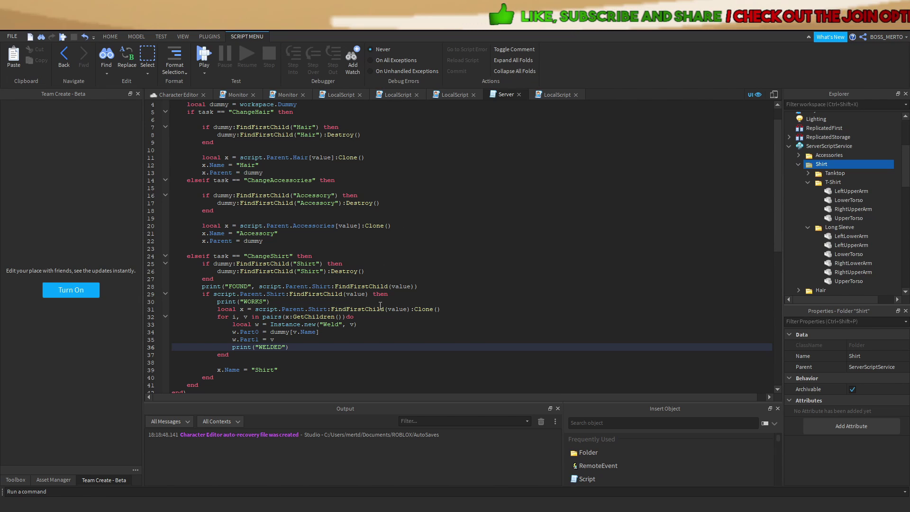
drag(235, 369, 241, 363)
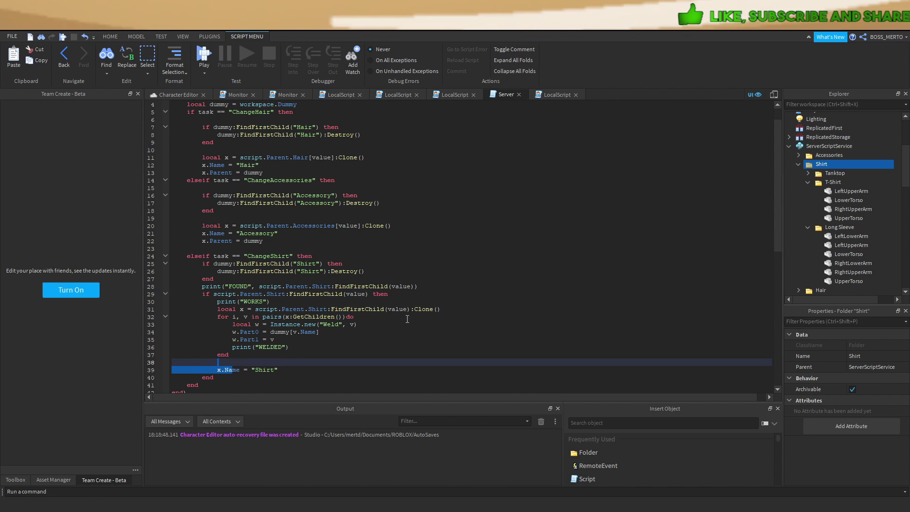
click(447, 311)
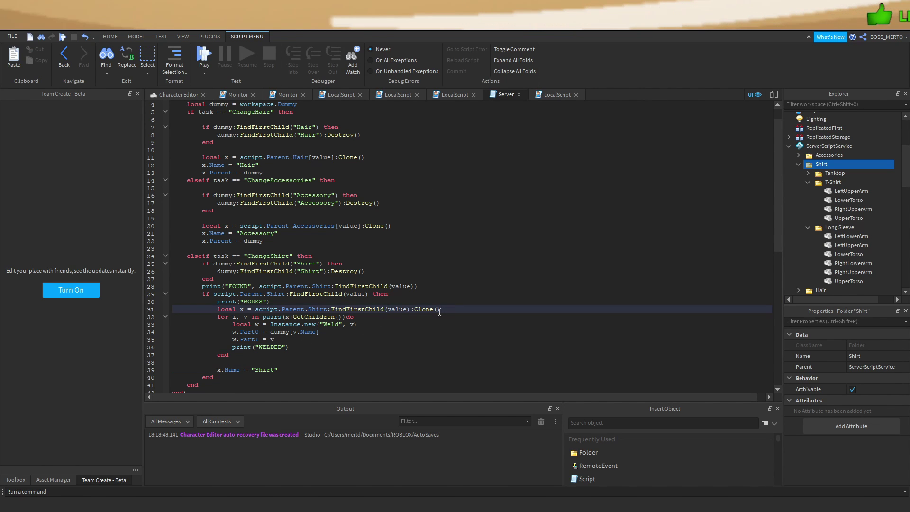
Add x.Parent = dummy after the weld loop, just above the x.Name = "Shirt" line
click(236, 359)
key(Return)
text(x.)
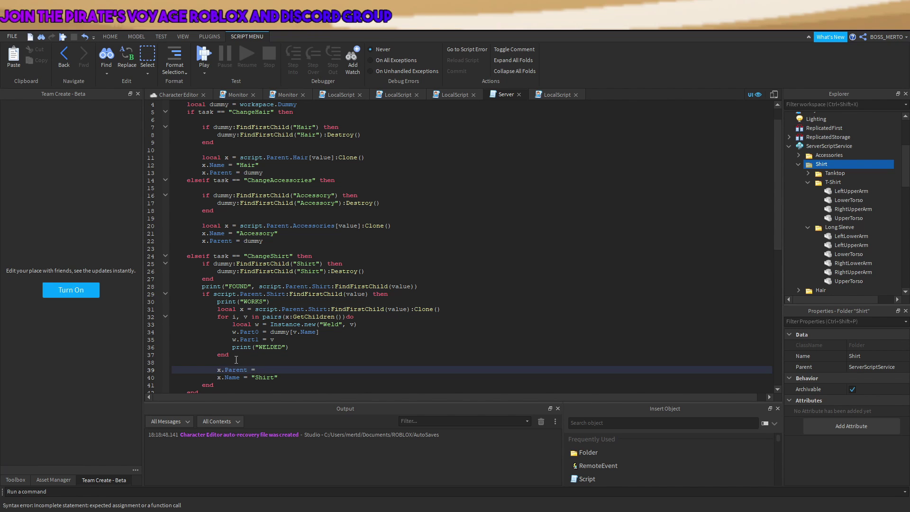
text(Parent = dummy)
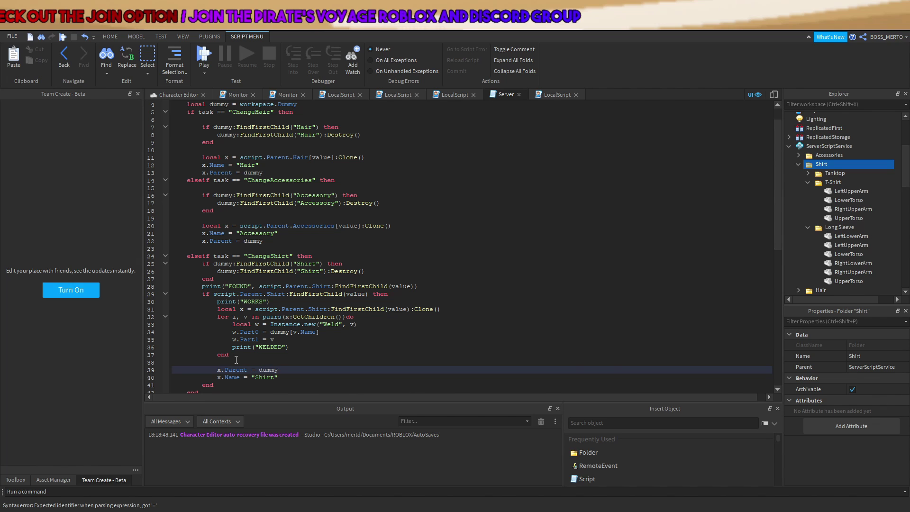
drag(217, 370, 282, 370)
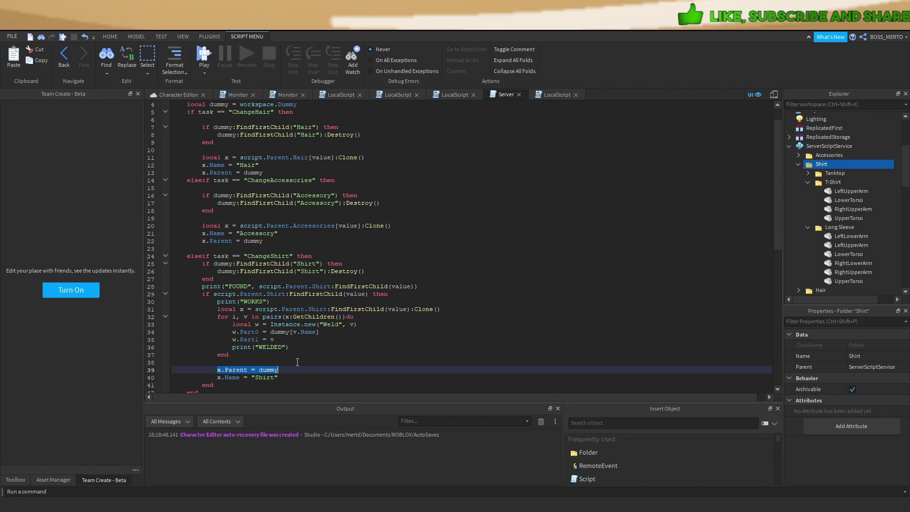
Playtest the shirt category by putting the T-Shirt, Tanktop and Long Sleeve on the dummy in turn
click(210, 55)
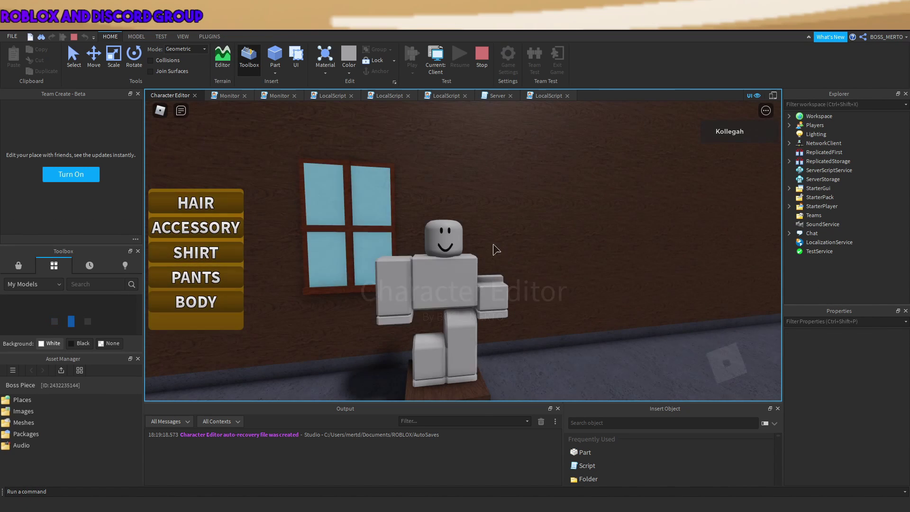
click(196, 252)
click(710, 214)
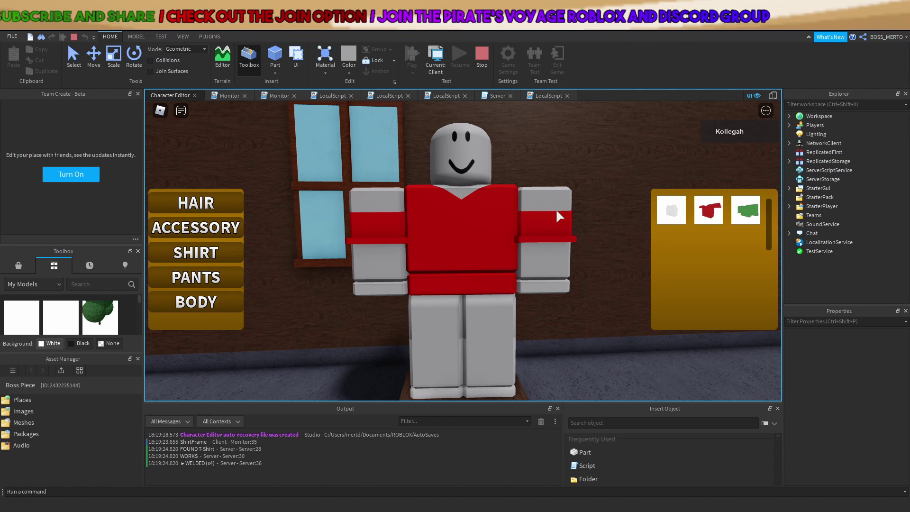
click(672, 207)
click(738, 215)
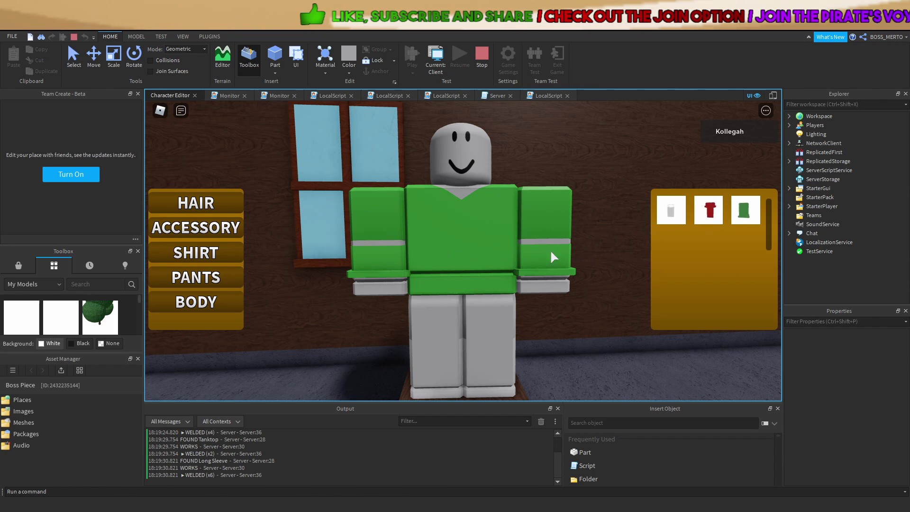
Put the T-Shirt back on the dummy and end the playtest
click(712, 211)
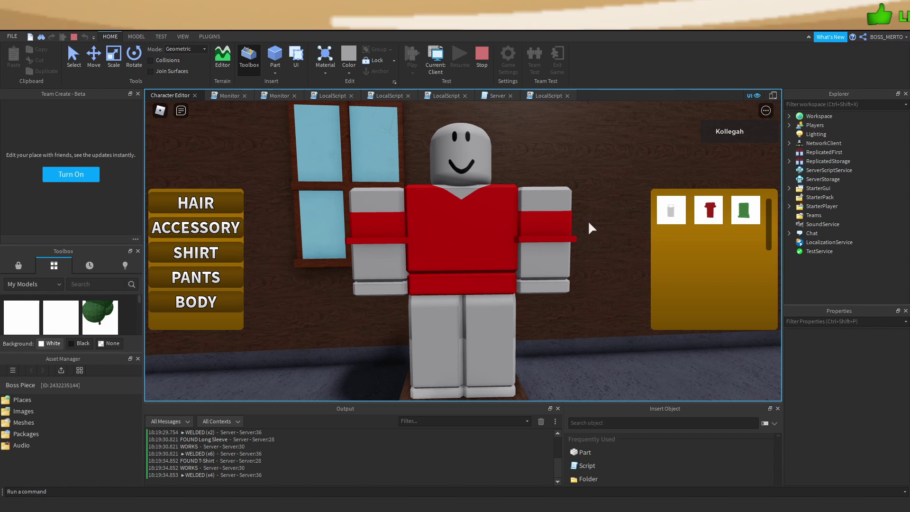
click(476, 58)
click(539, 94)
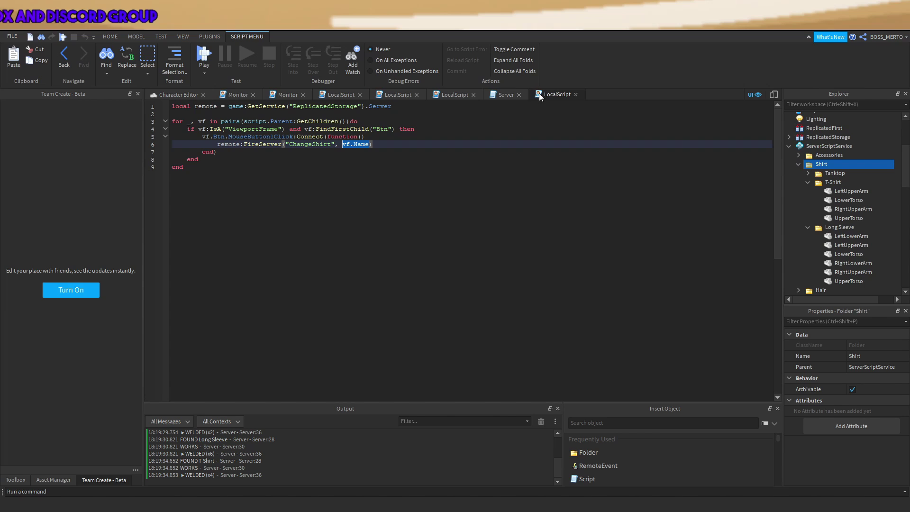
Delete the print("WELDED") line from the weld loop in the Server script
click(503, 95)
drag(231, 325, 293, 325)
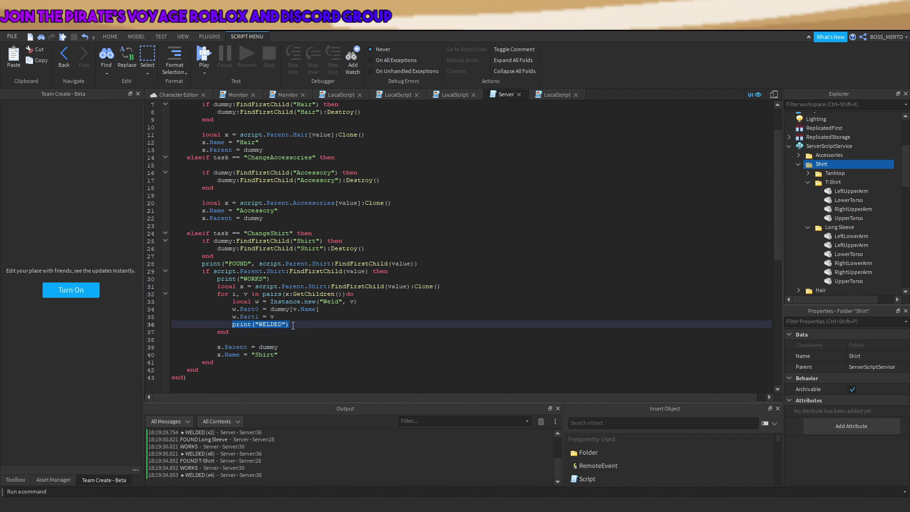
key(BackSpace)
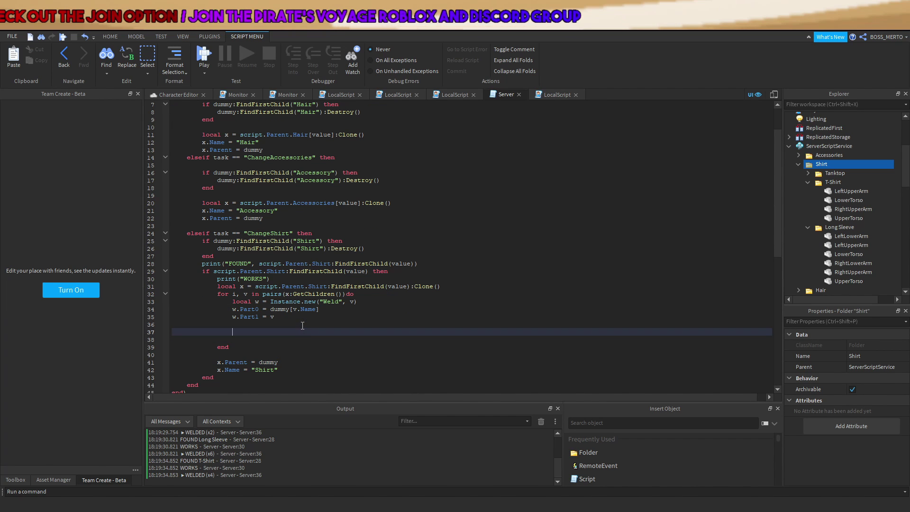
Add an if block after w.Part1 = v testing x.Name == "T-Shirt" and string.sub(v.Name, #v.Name - 8, #v.Name) == "UpperArm"
text(if x.)
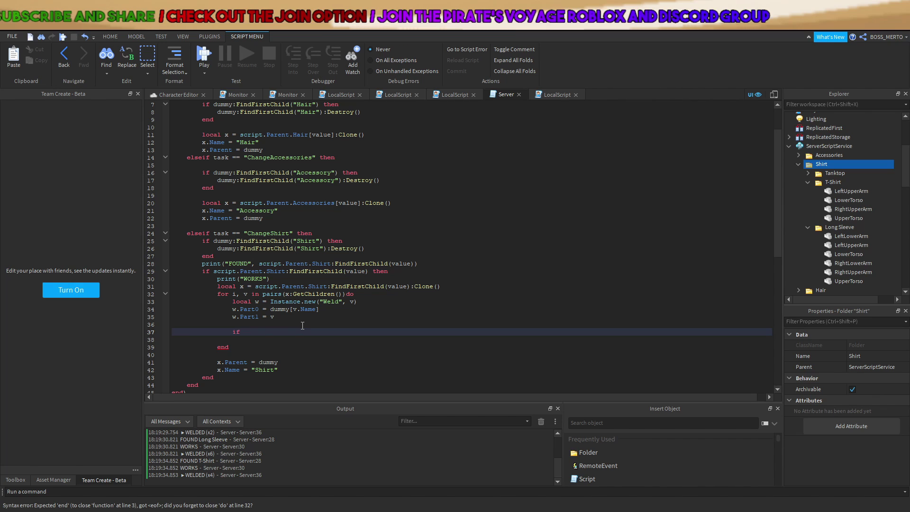
text(Name == "T-Shirt" and string.sub(v.Name,)
text(0, )
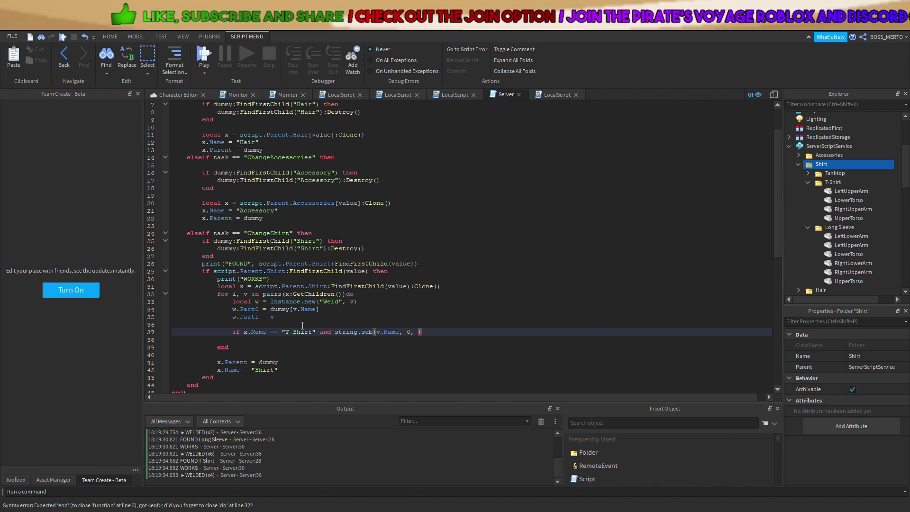
text(#v.Nam)
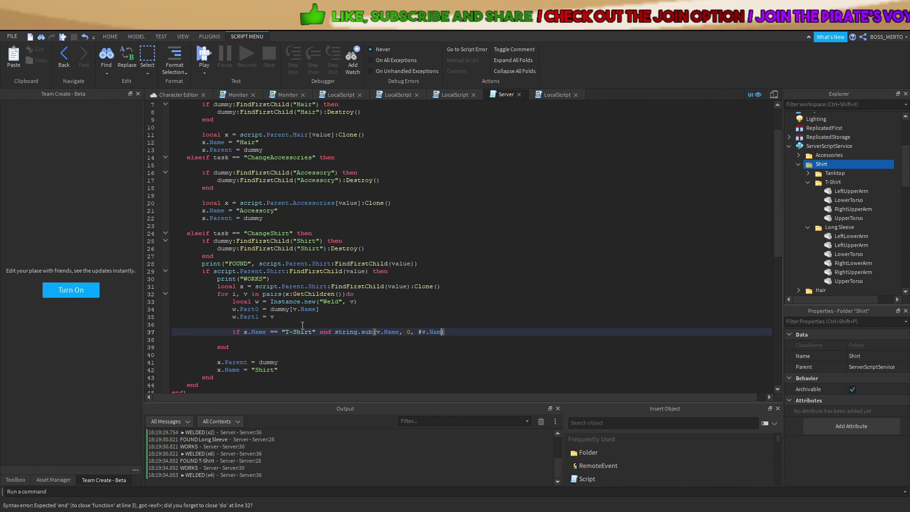
key(BackSpace)
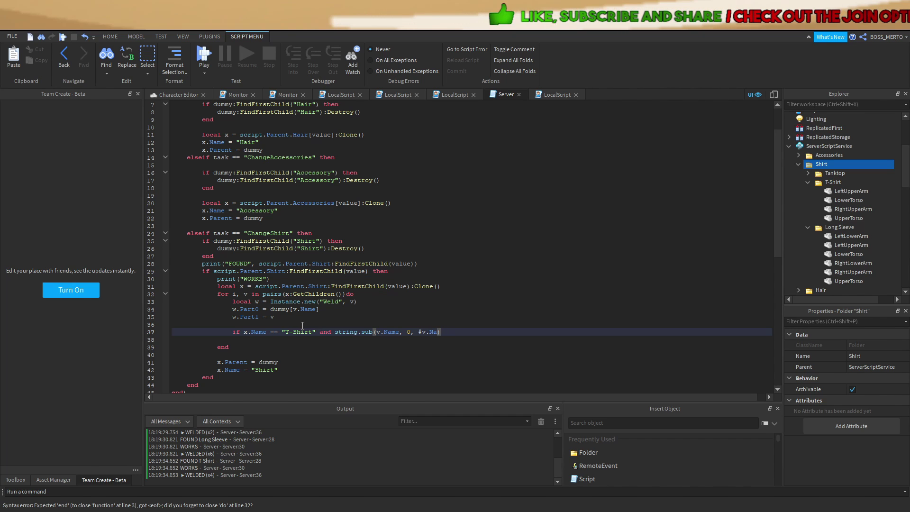
key(BackSpace)
key(BackSpace)
key(BackSpace)
key(BackSpace)
key(BackSpace)
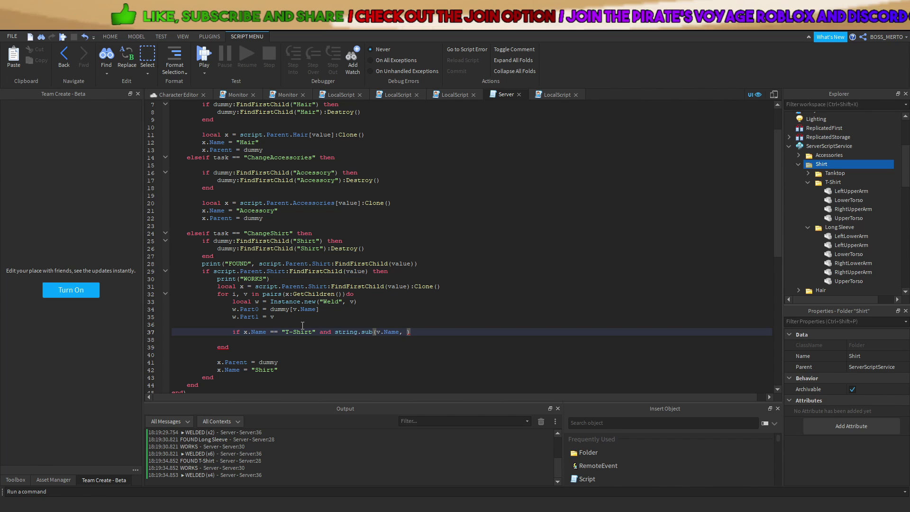
text(#v.Name - 8, #v.Name)
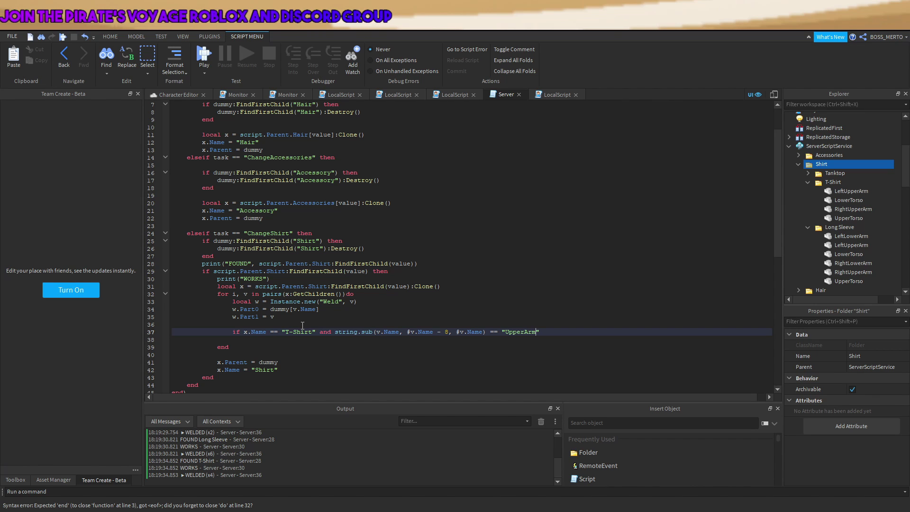
text(" then)
key(Return)
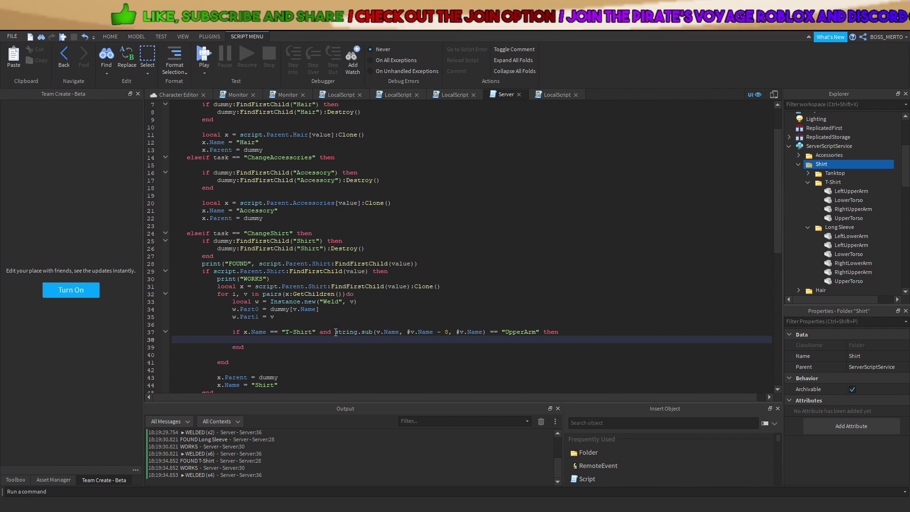
Try v.Name ~= "UpperTorso" in place of the string.sub check, and undo the replacement
drag(336, 332, 539, 332)
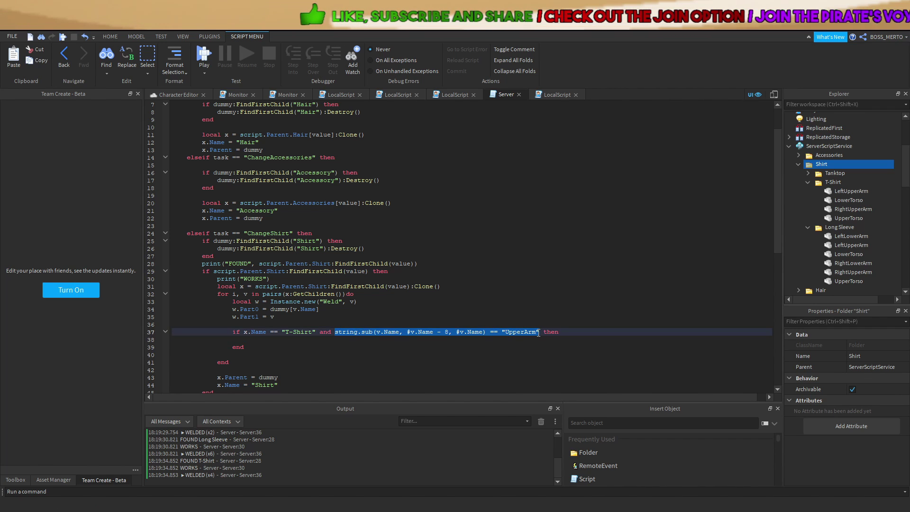
text(x-)
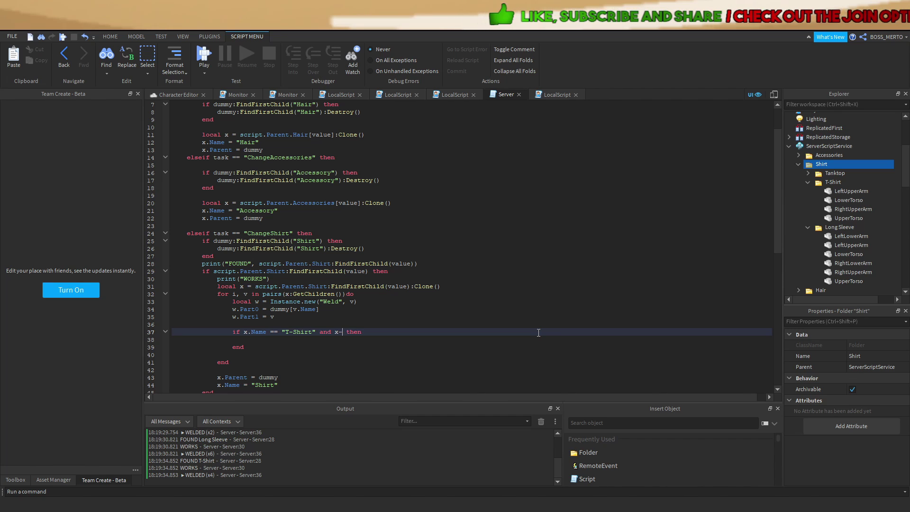
key(BackSpace)
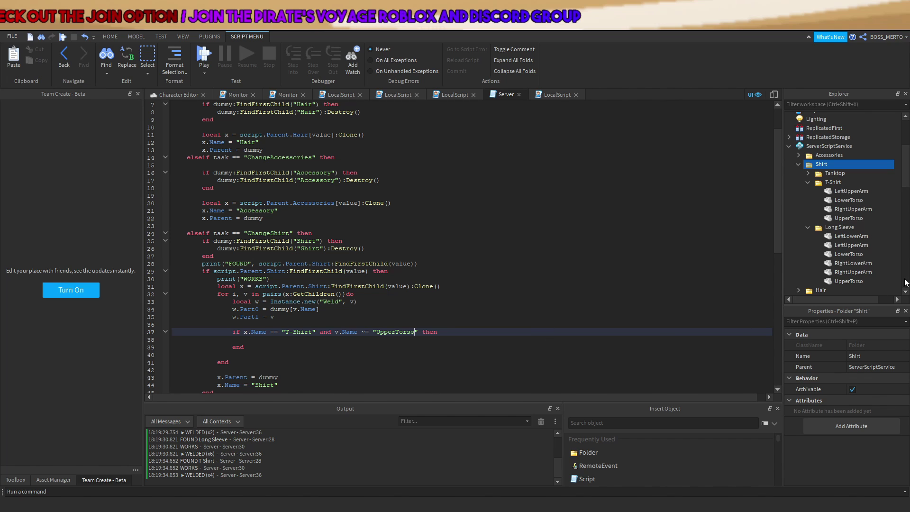
key(Down)
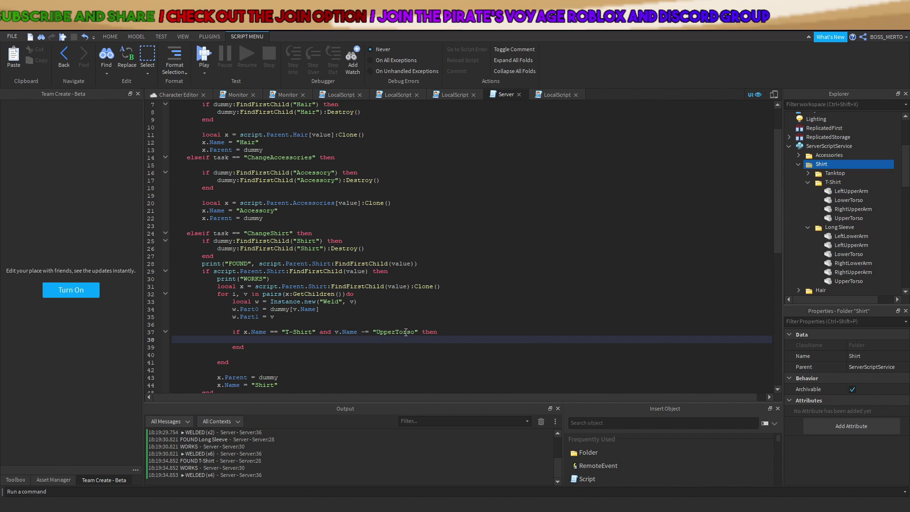
drag(418, 332, 338, 334)
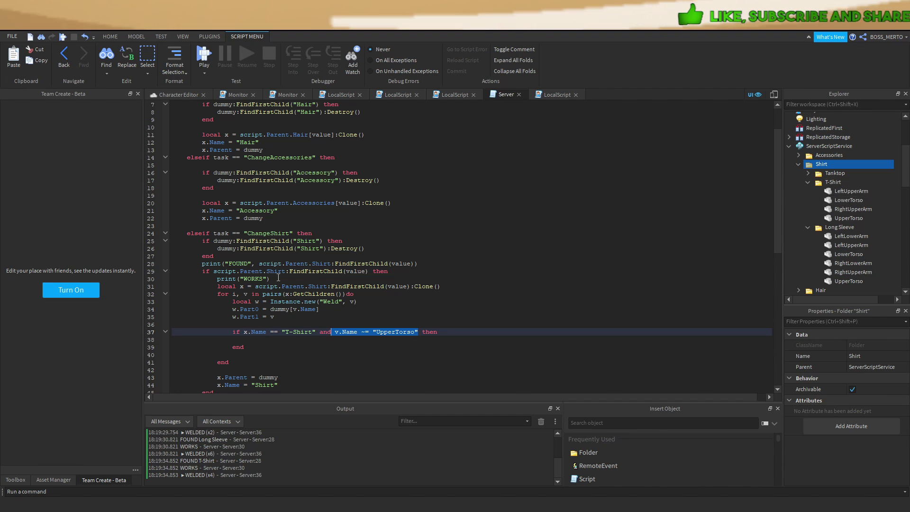
click(456, 342)
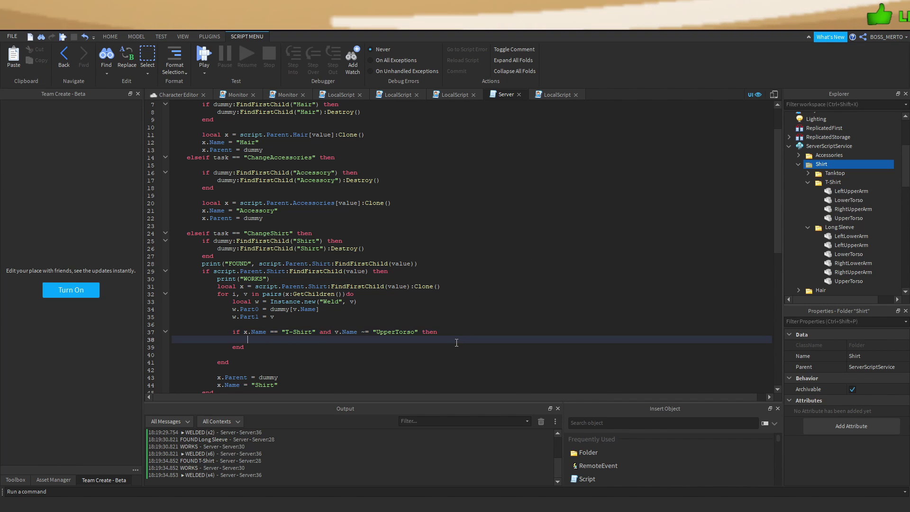
key(ctrl+z)
key(ctrl+z)
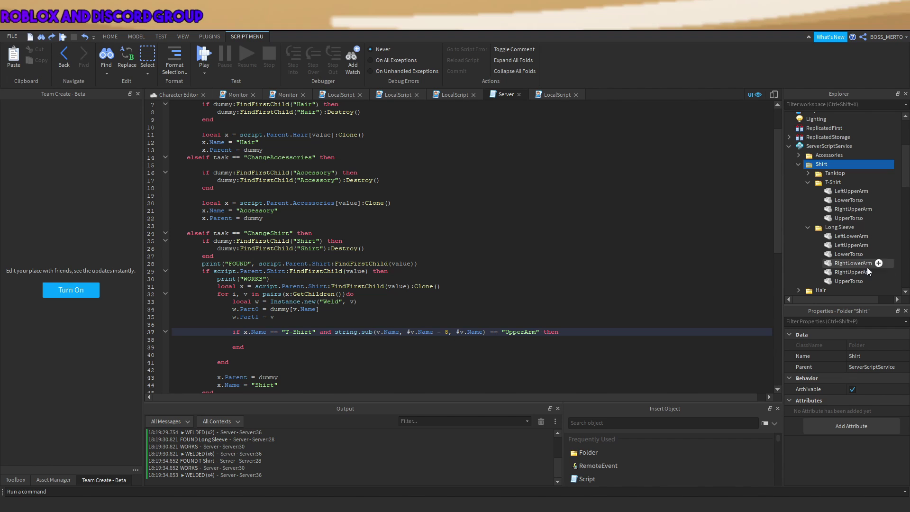
Examine the torso and upper arm parts inside the T-Shirt folder
click(839, 200)
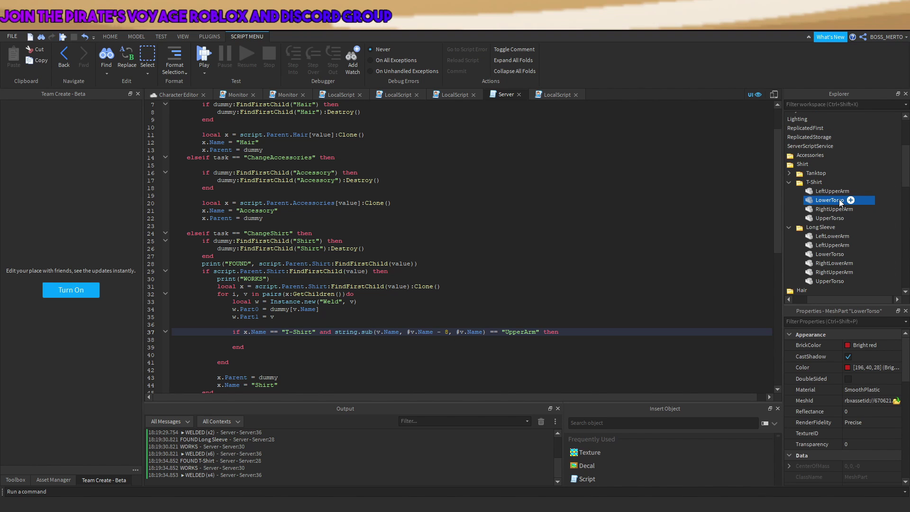
click(825, 218)
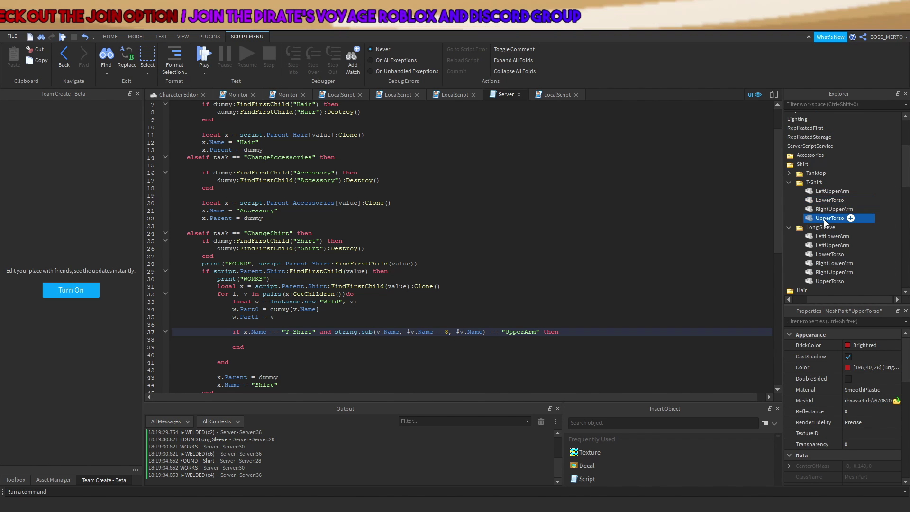
click(830, 211)
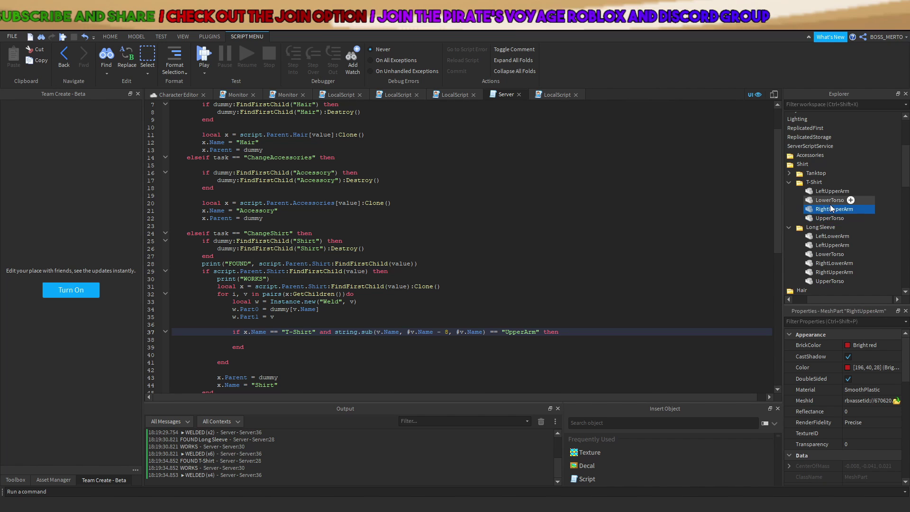
shift+click(830, 192)
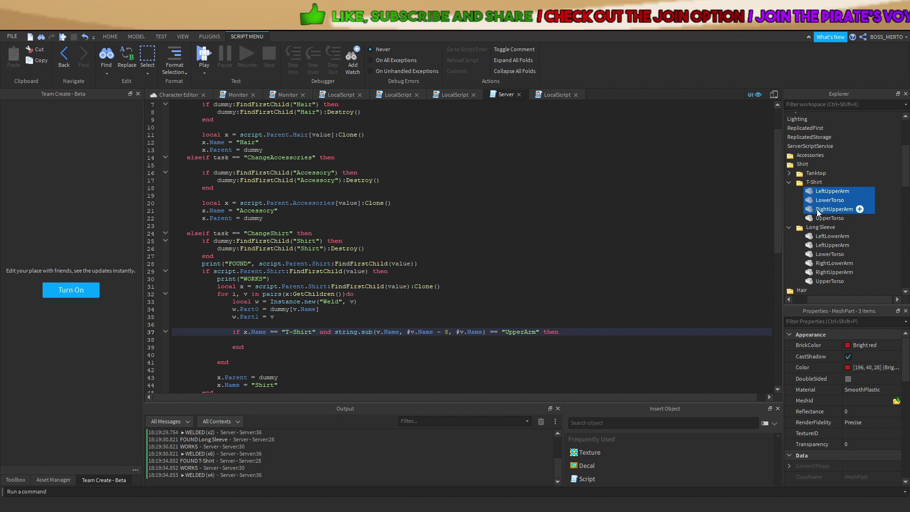
click(569, 279)
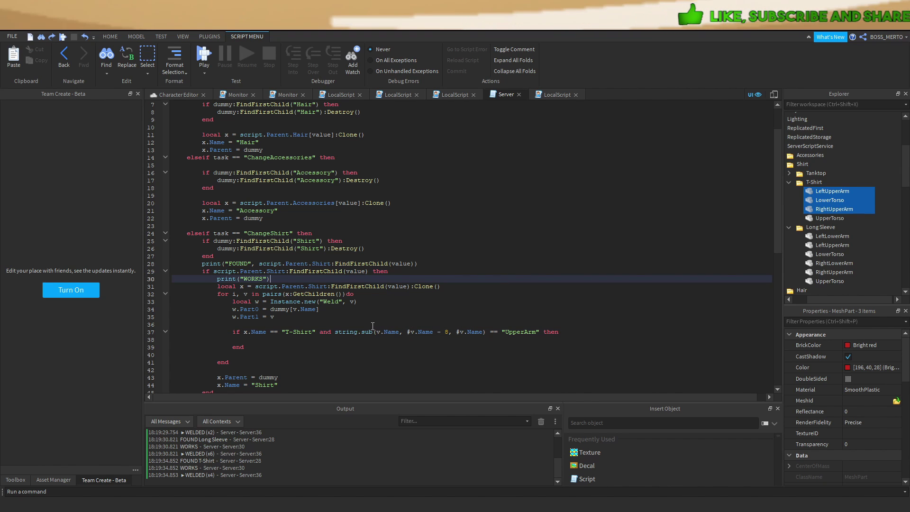
Add w.C1 = CFrame.new(0, 0.2, 0) inside the T-Shirt upper arm condition
click(295, 338)
drag(371, 332, 457, 333)
click(306, 340)
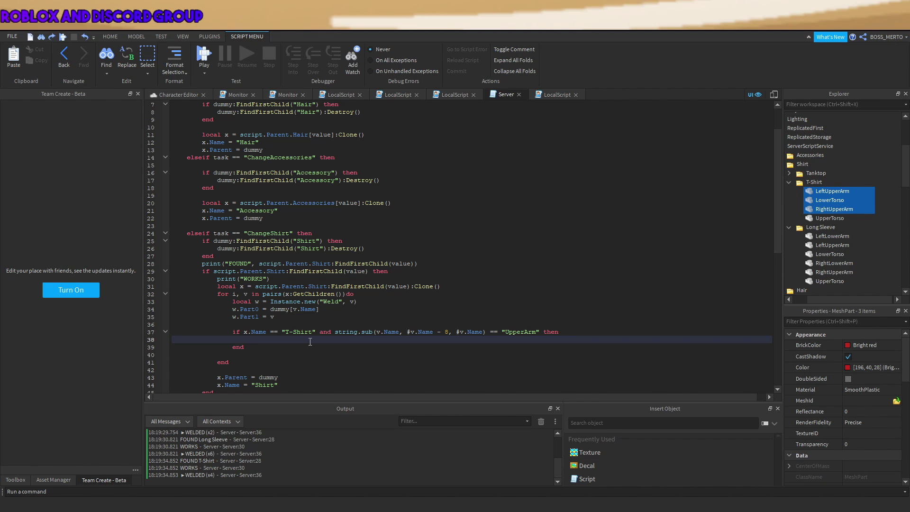
text(w.C1)
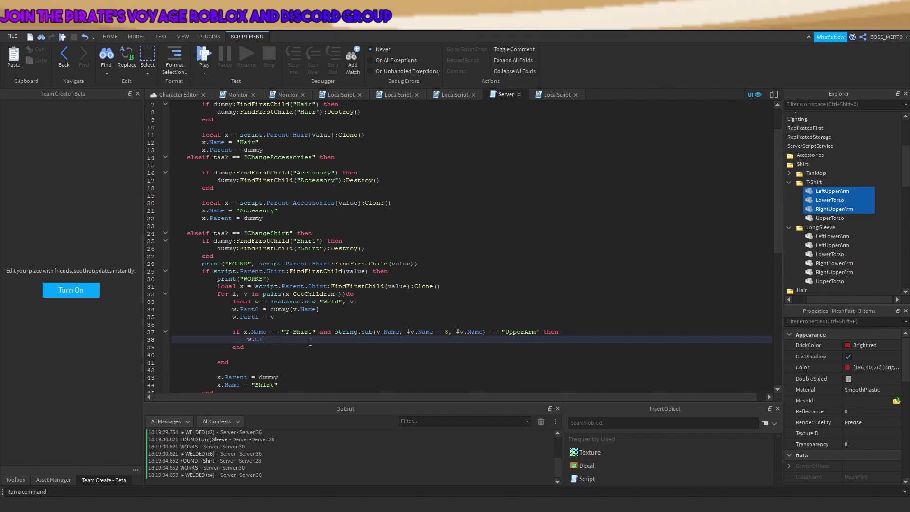
text( = CFrame.n)
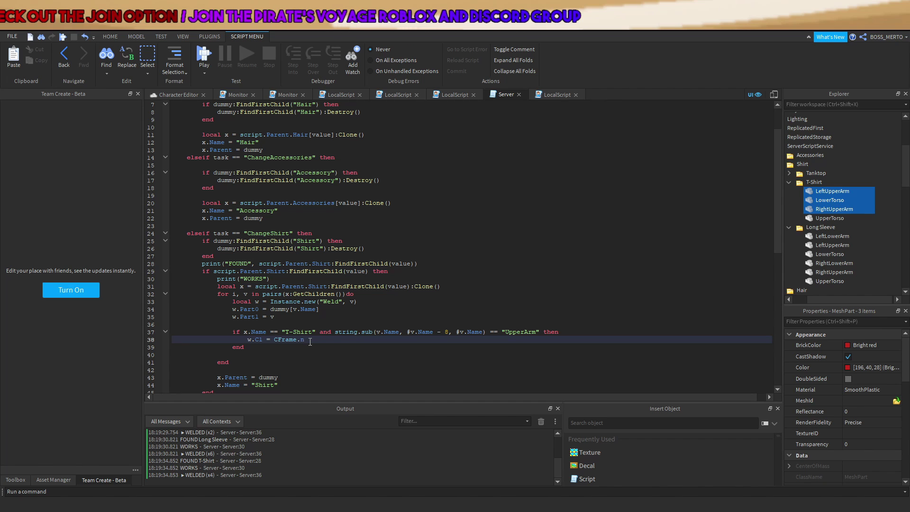
text(ew())
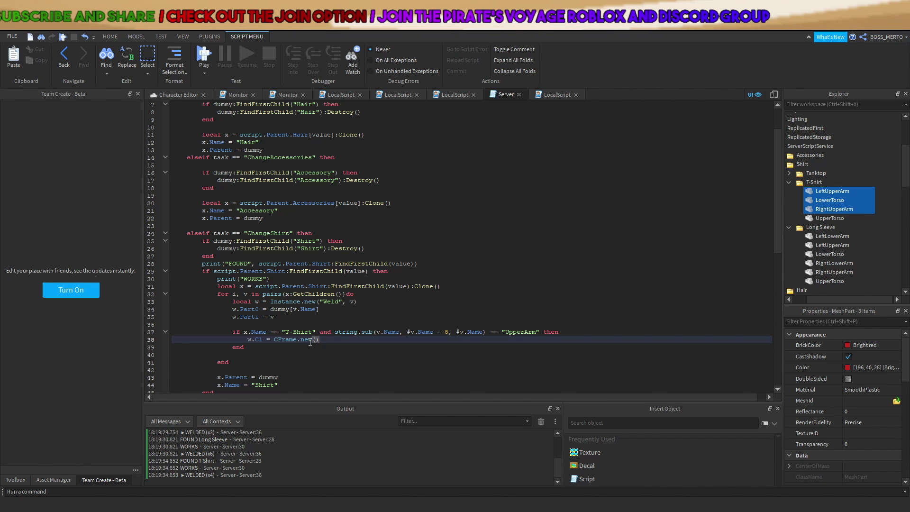
text(0, )
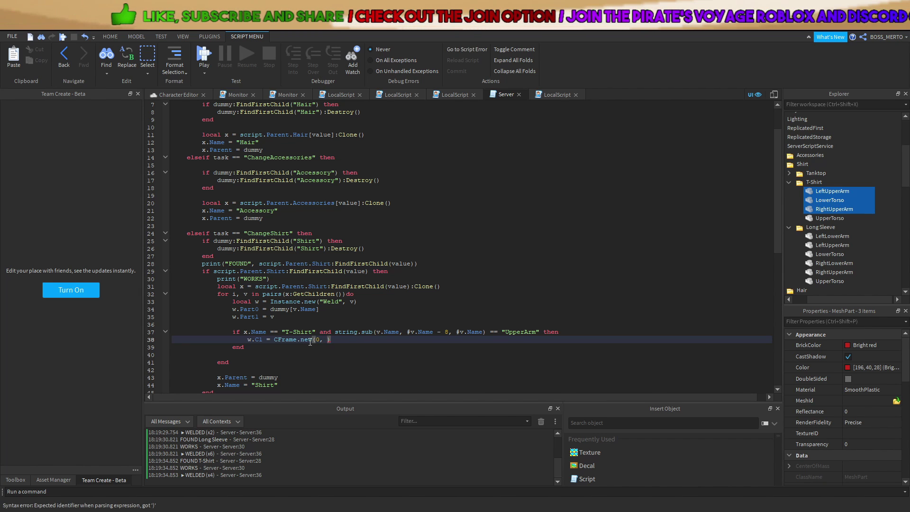
text(0.2, 0)
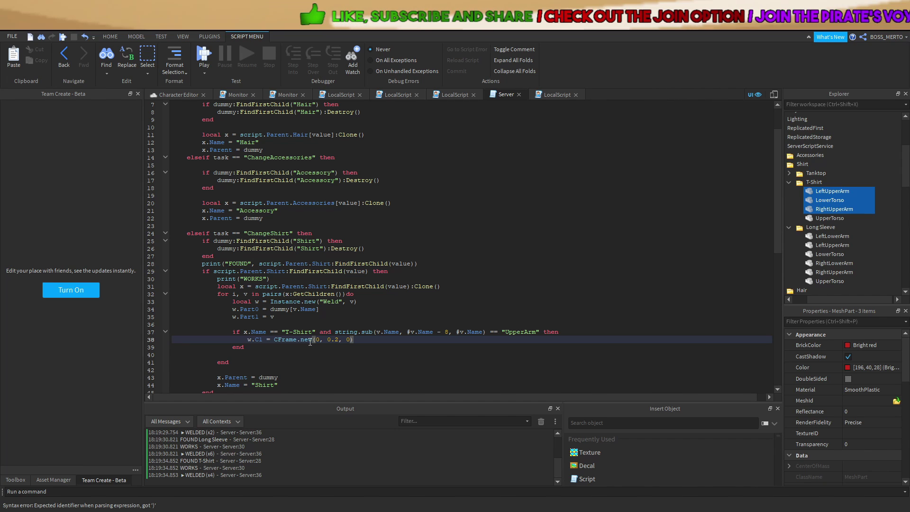
key(Down)
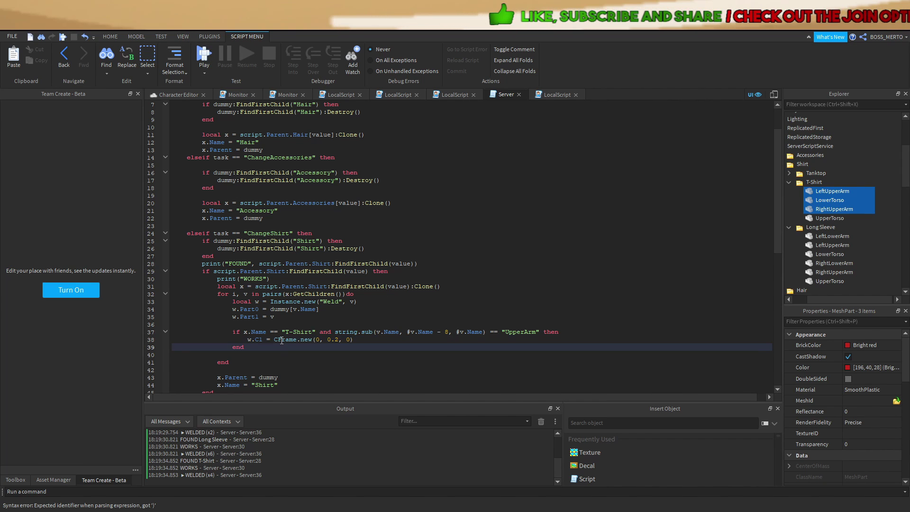
Review the w.C1 offset line in the weld loop and start a playtest
drag(247, 341, 274, 341)
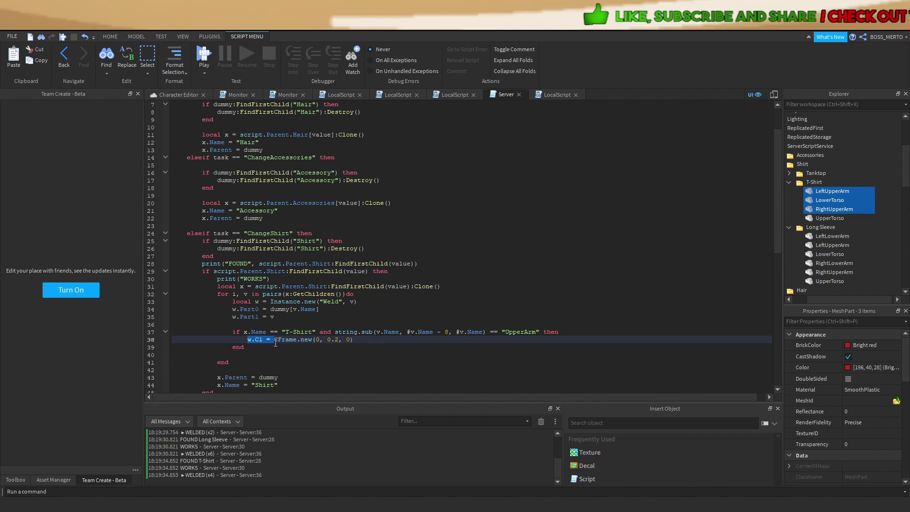
click(361, 344)
drag(361, 341, 283, 339)
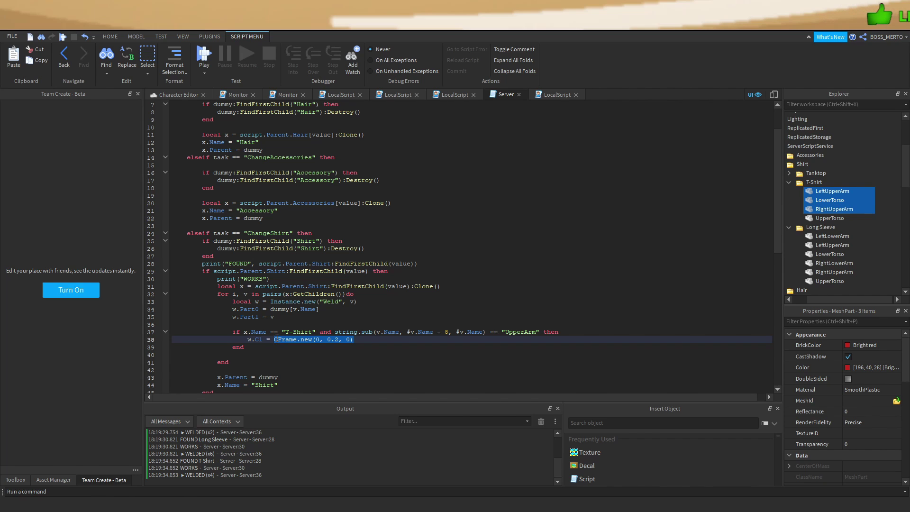
click(339, 341)
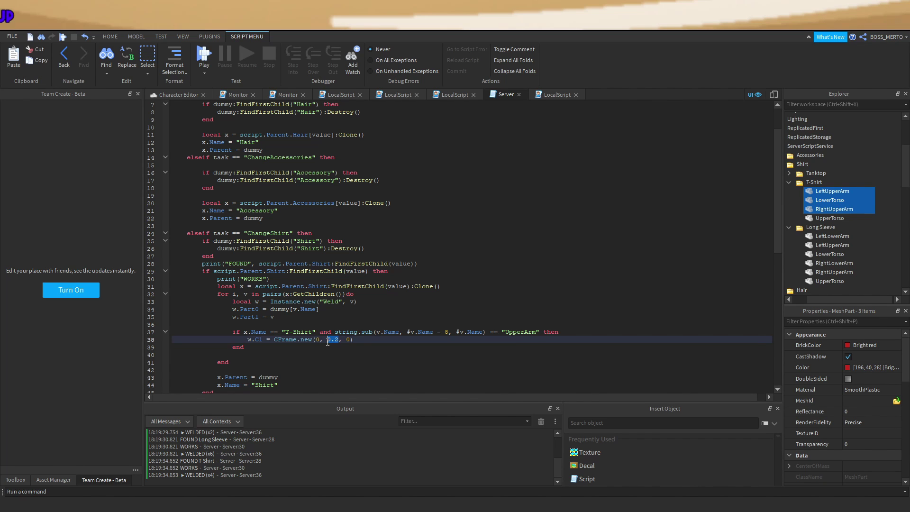
scroll(381, 341, down, 2)
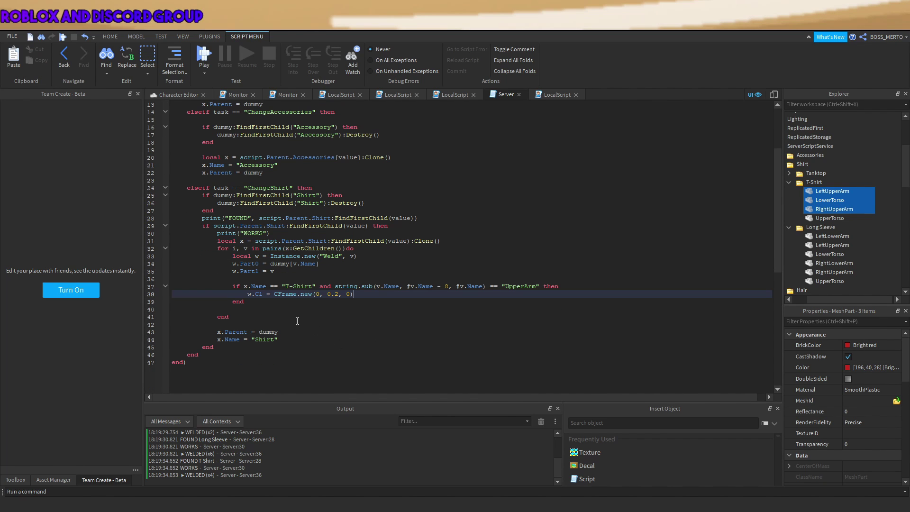
click(207, 53)
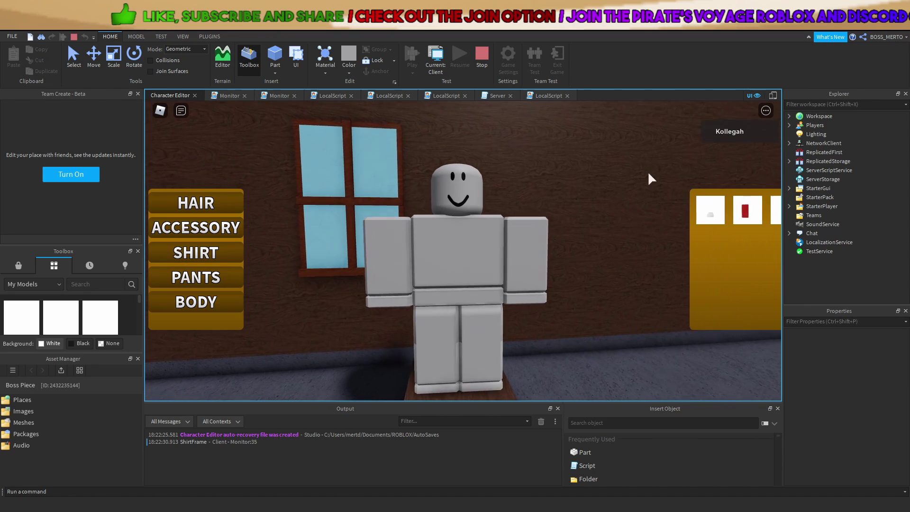
Apply the T-Shirt to the dummy in the playtest, stop the test and return to the Server script
click(709, 211)
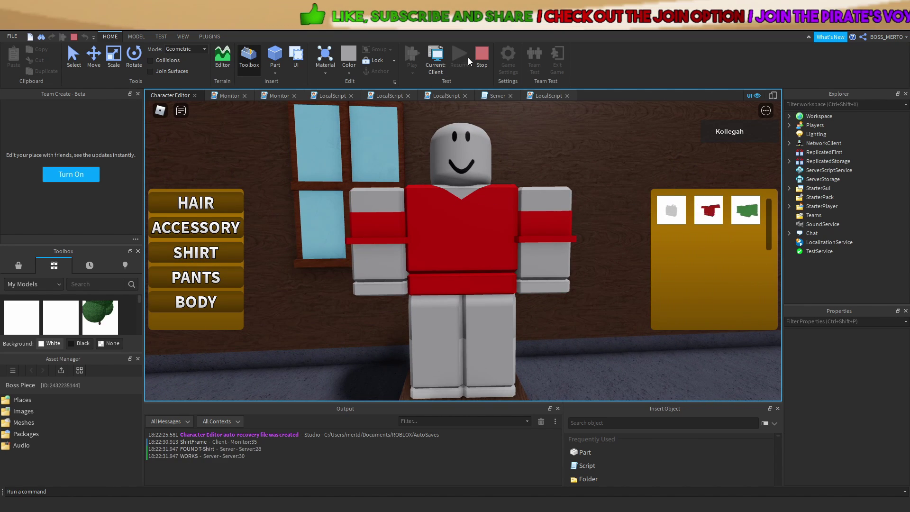
click(482, 56)
click(550, 95)
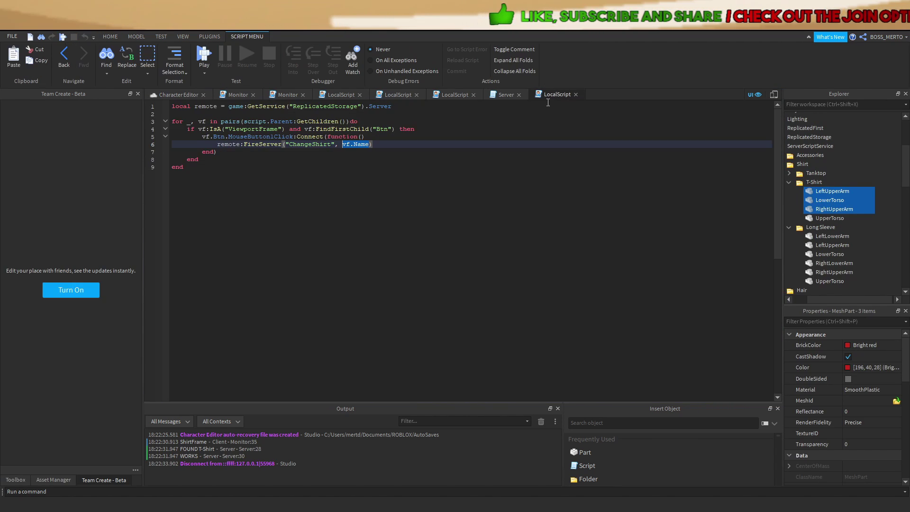
click(506, 94)
Add print("PASSED") above the w.C1 line inside the T-Shirt upper arm condition
click(578, 287)
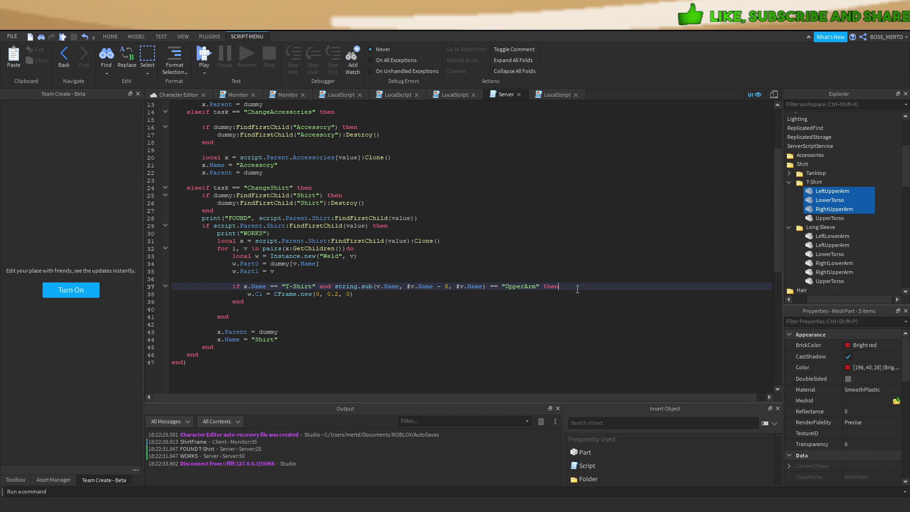
double_click(531, 288)
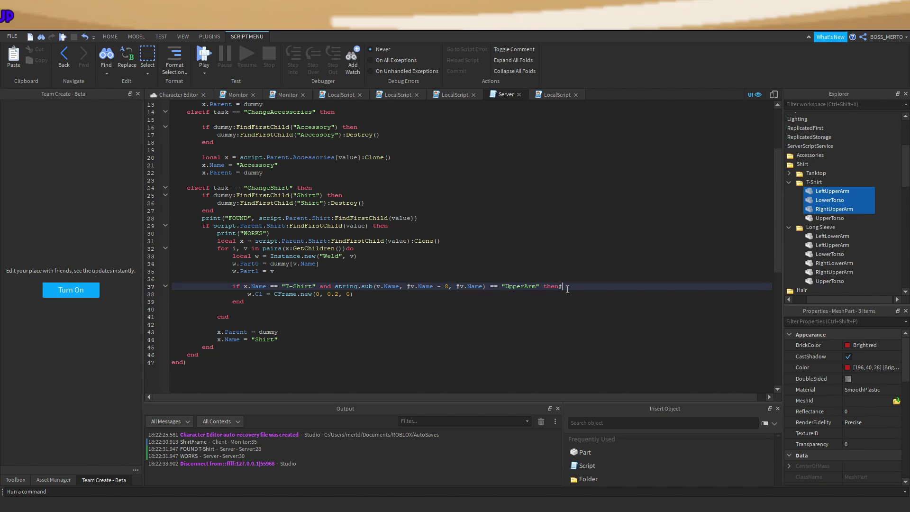
key(BackSpace)
key(Return)
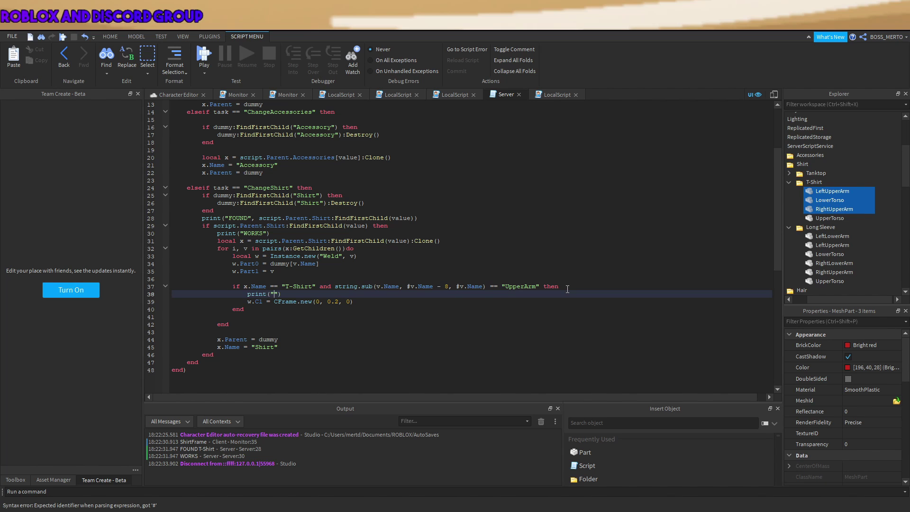
Playtest the T-Shirt on the dummy to check for the PASSED output, and return to the Server script
click(203, 56)
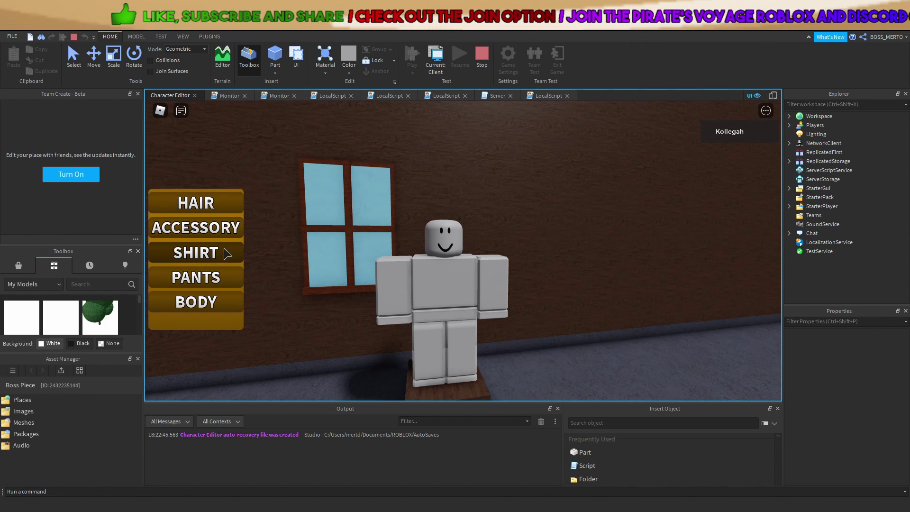
click(227, 254)
click(707, 216)
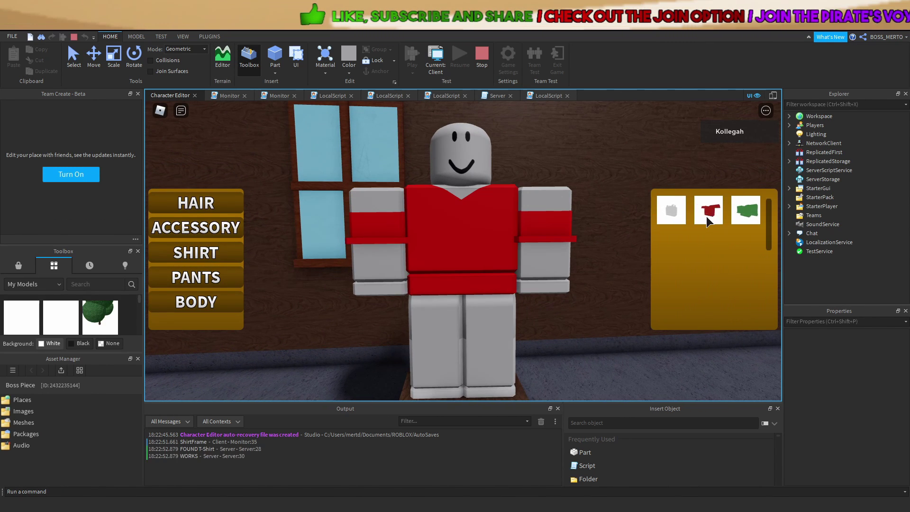
click(479, 68)
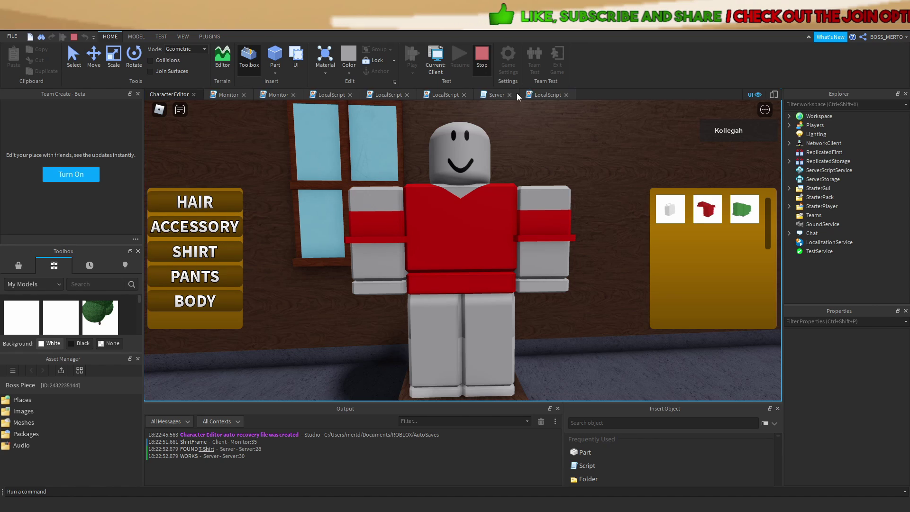
click(498, 97)
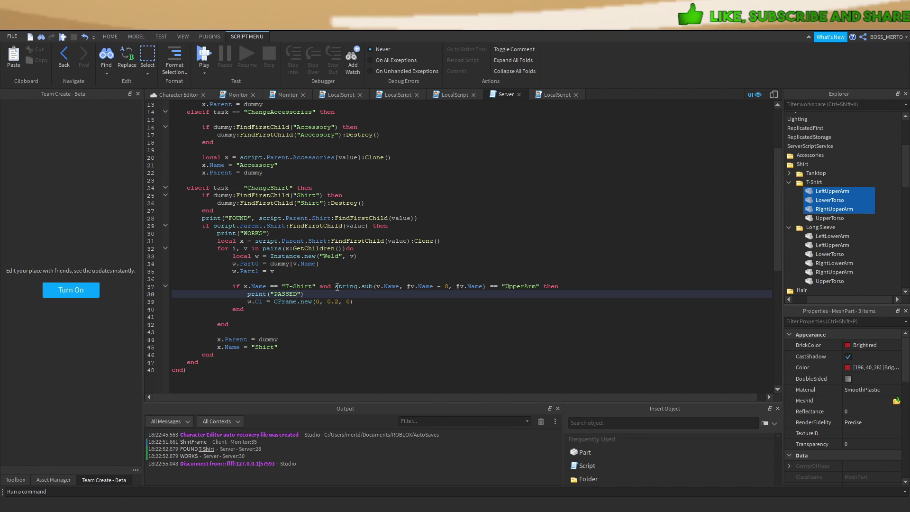
Add print(string.sub(v.Name, #v.Name - 8, #v.Name)) above the T-Shirt condition
drag(336, 286, 487, 286)
click(464, 277)
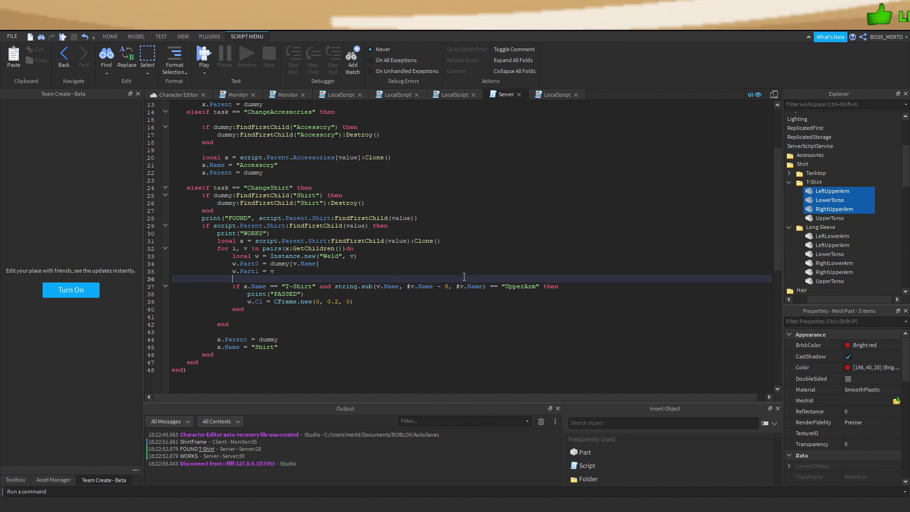
key(Return)
text(p)
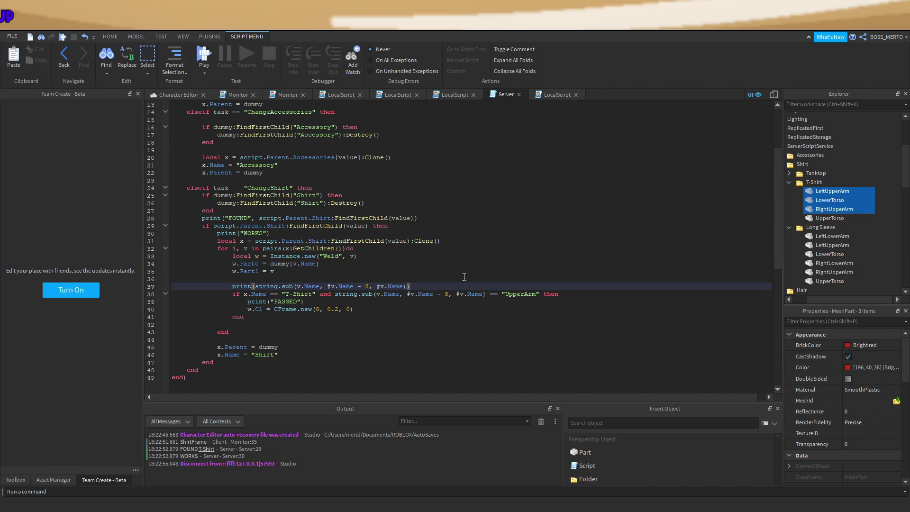
Playtest the T-Shirt to check the printed name substrings, and return to the Server script
click(204, 56)
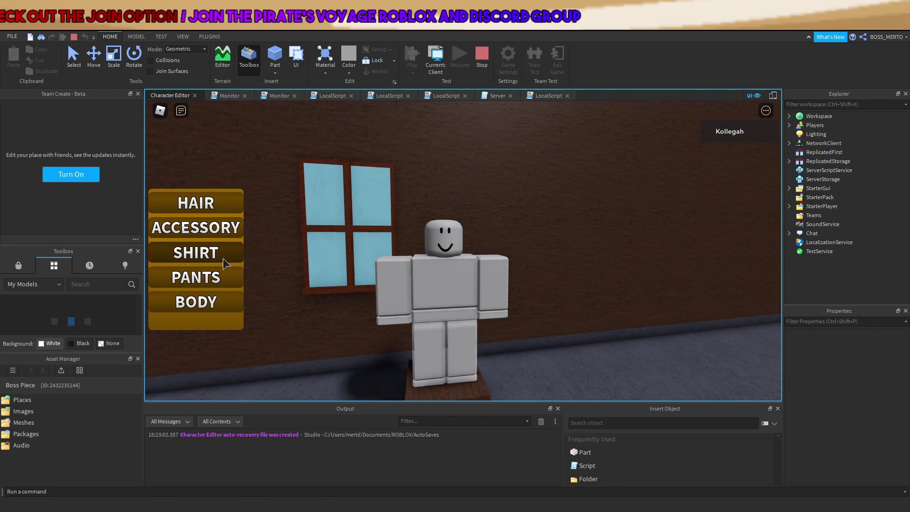
click(222, 258)
click(707, 212)
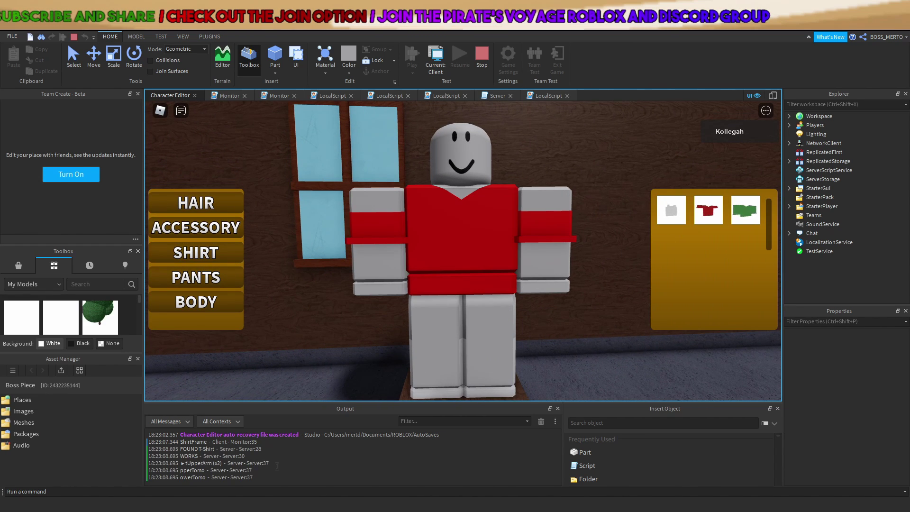
click(475, 60)
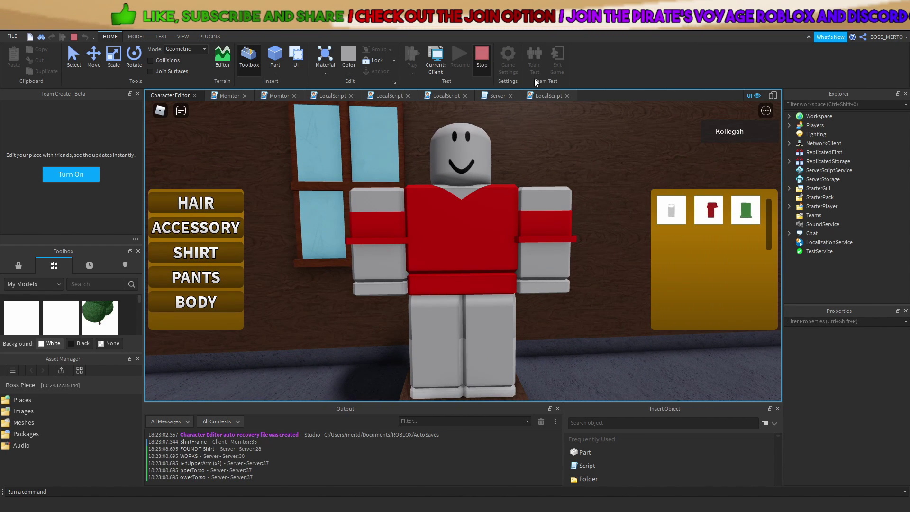
click(500, 95)
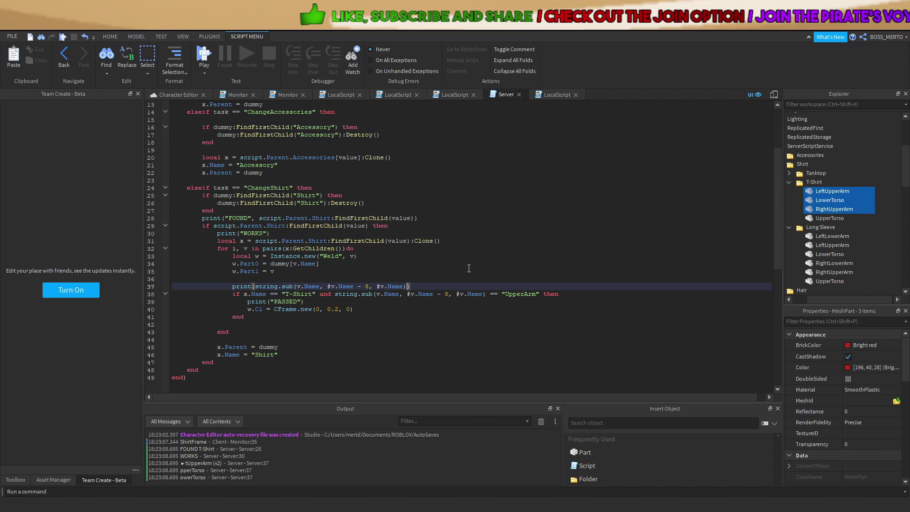
Change the string.sub start to #v.Name - 7 in the T-Shirt condition and delete the substring print line above it
click(446, 294)
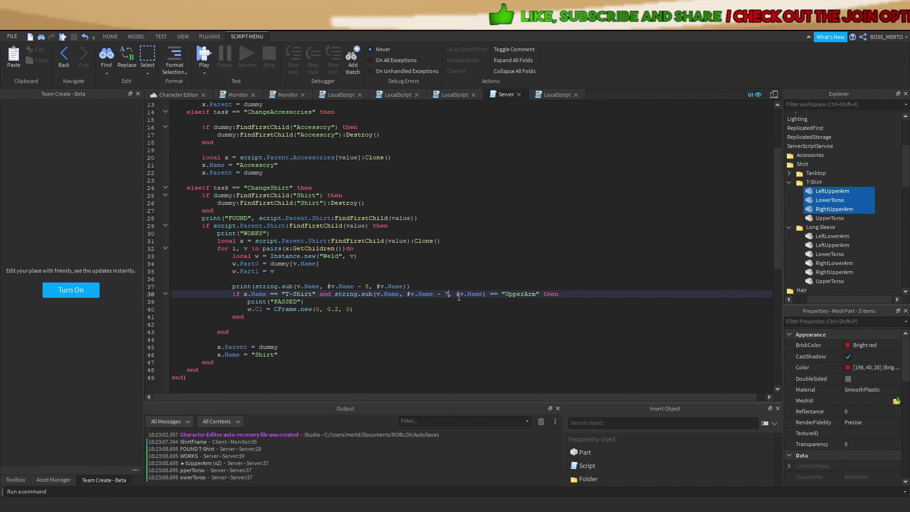
drag(411, 287, 226, 289)
key(BackSpace)
key(BackSpace)
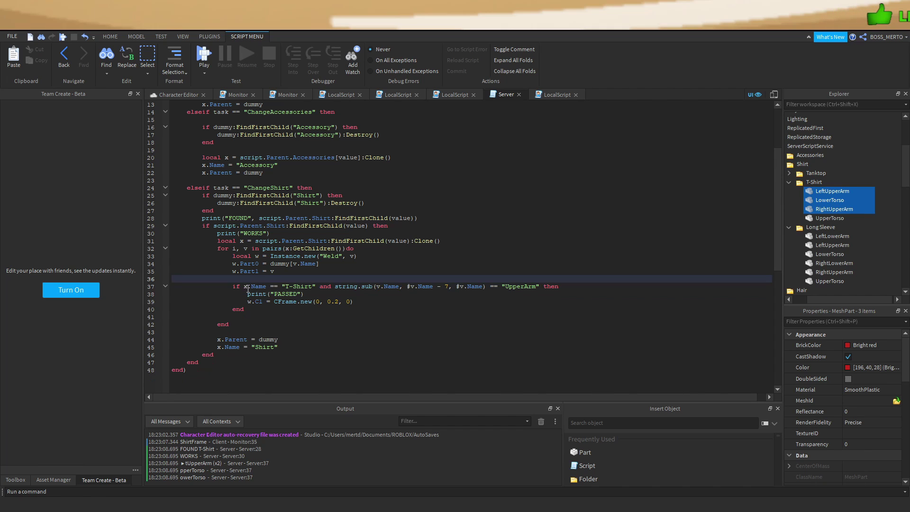
Review the string.sub arguments and the "UpperArm" comparison against the T-Shirt folder's upper arm parts
drag(332, 287, 343, 289)
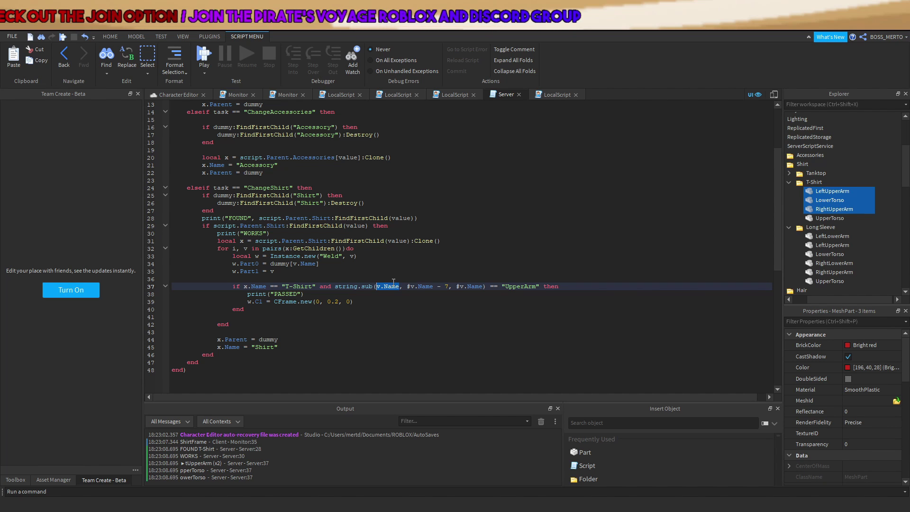
click(436, 287)
drag(433, 287, 408, 288)
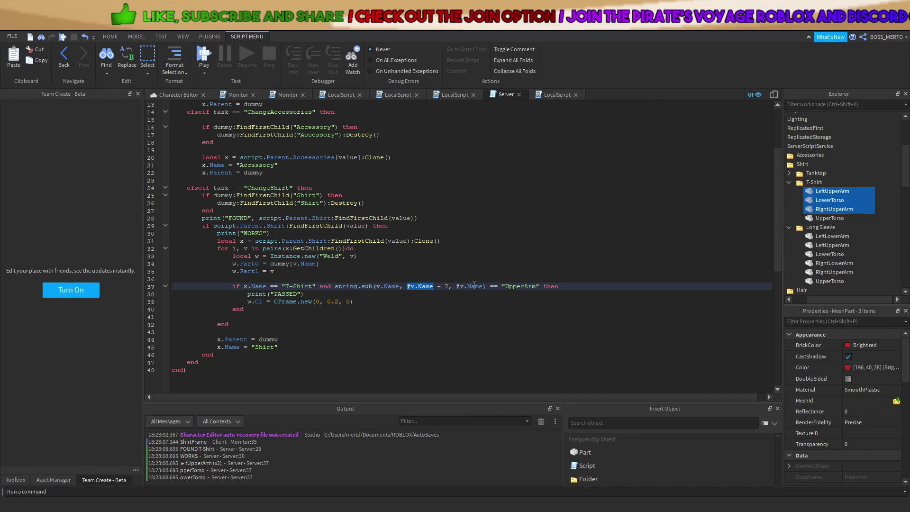
click(460, 287)
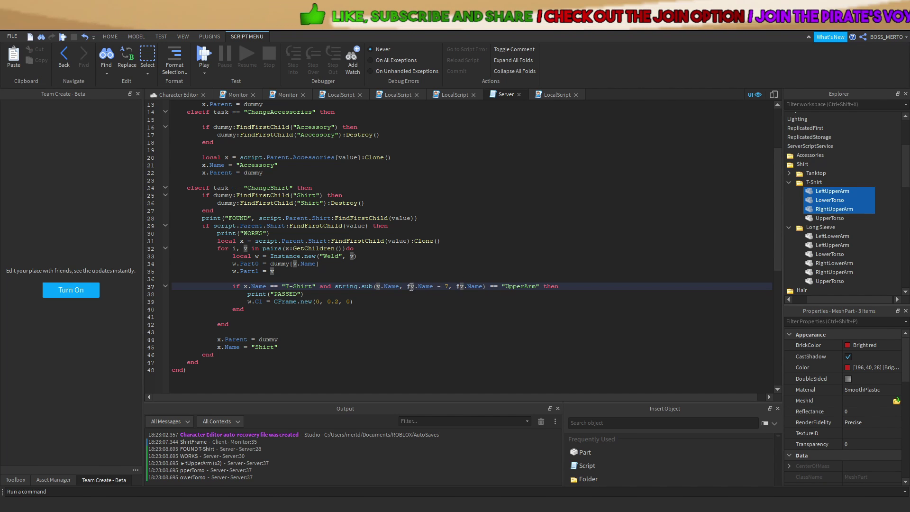
drag(407, 287, 450, 286)
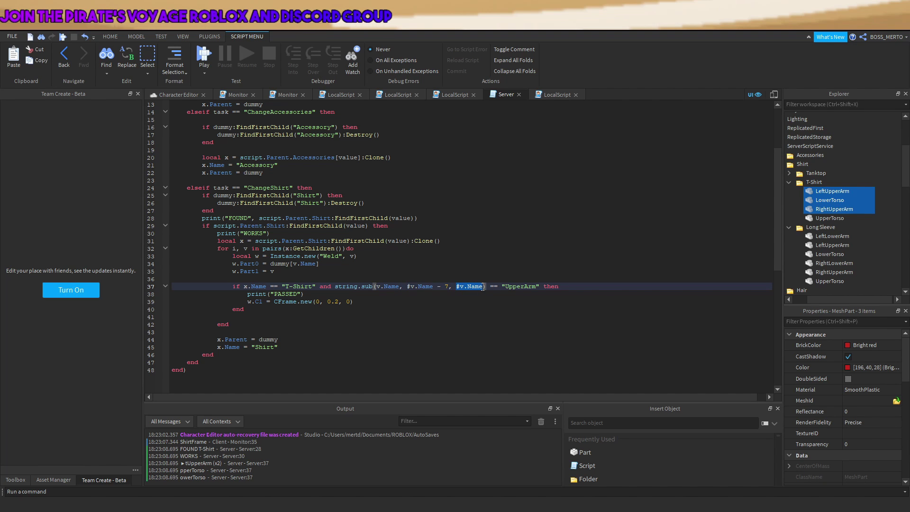
drag(526, 286, 540, 286)
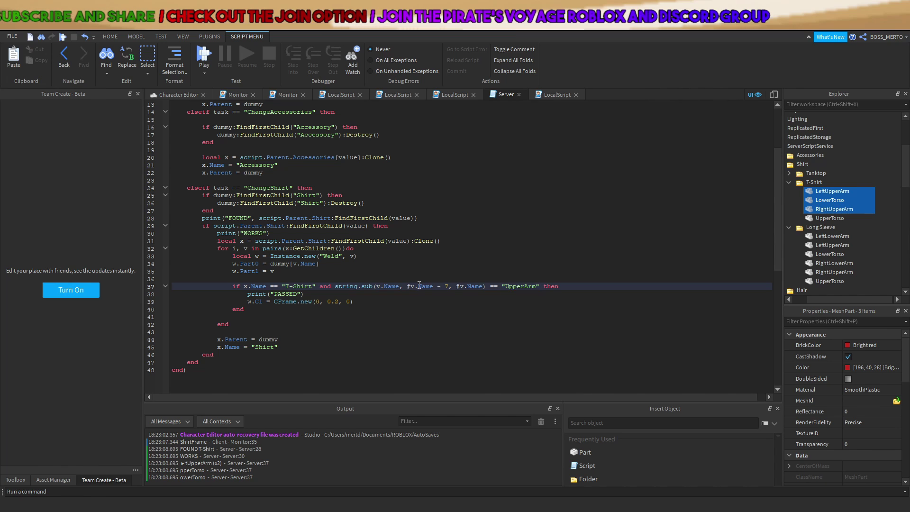
click(404, 287)
drag(406, 286, 480, 287)
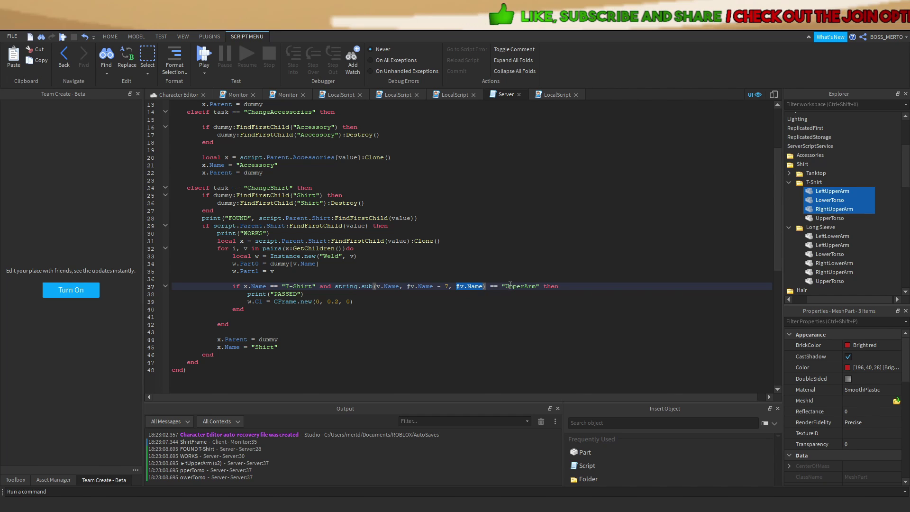
click(822, 209)
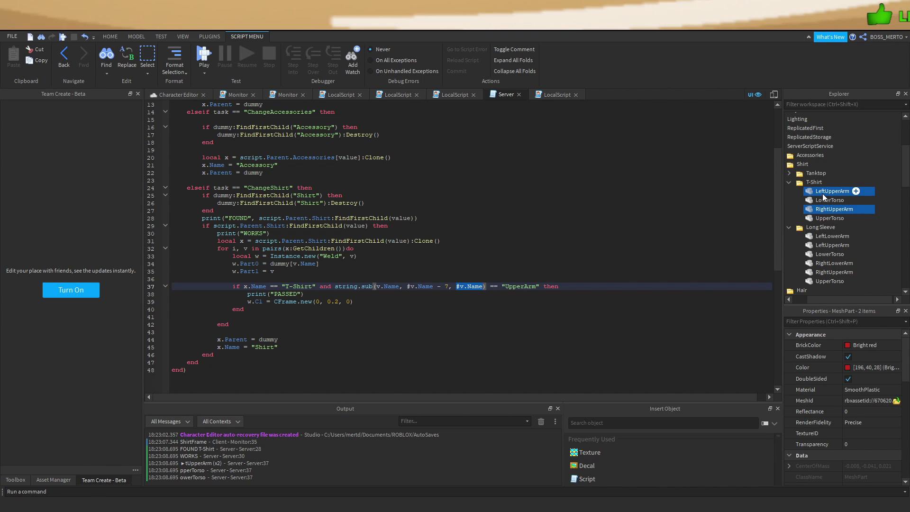
click(468, 297)
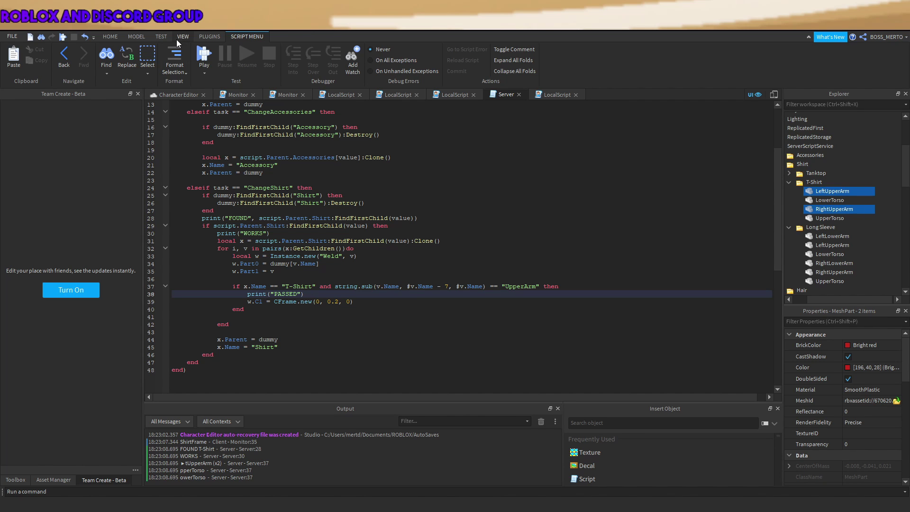
Playtest the T-Shirt to check the sleeve offset on the dummy's arms, and return to the Server script
click(208, 54)
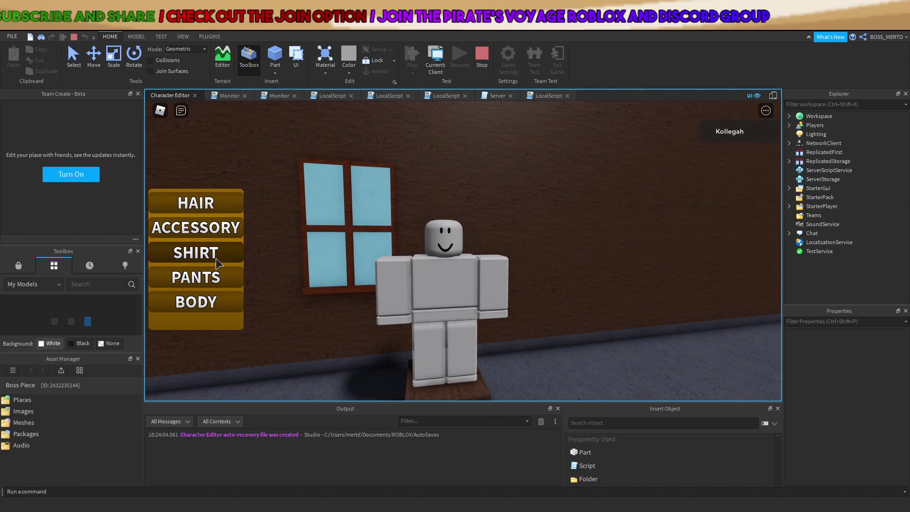
click(218, 256)
click(709, 210)
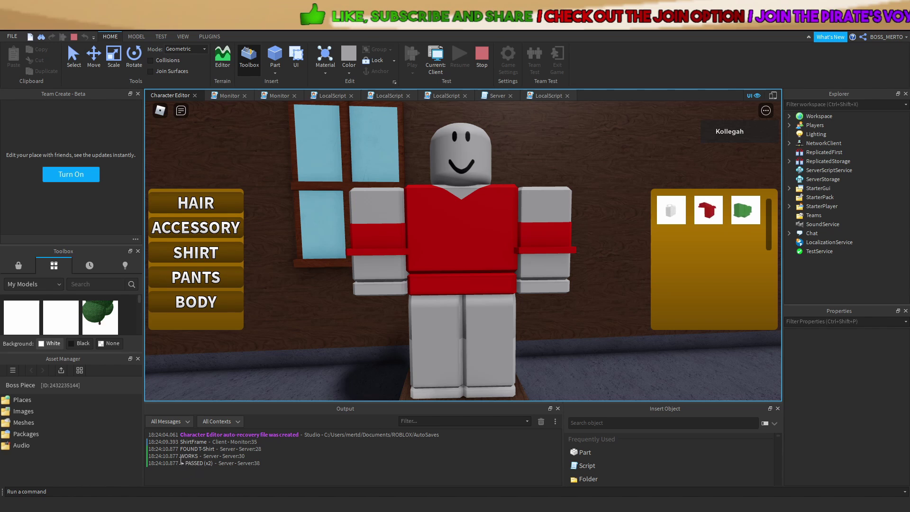
click(480, 53)
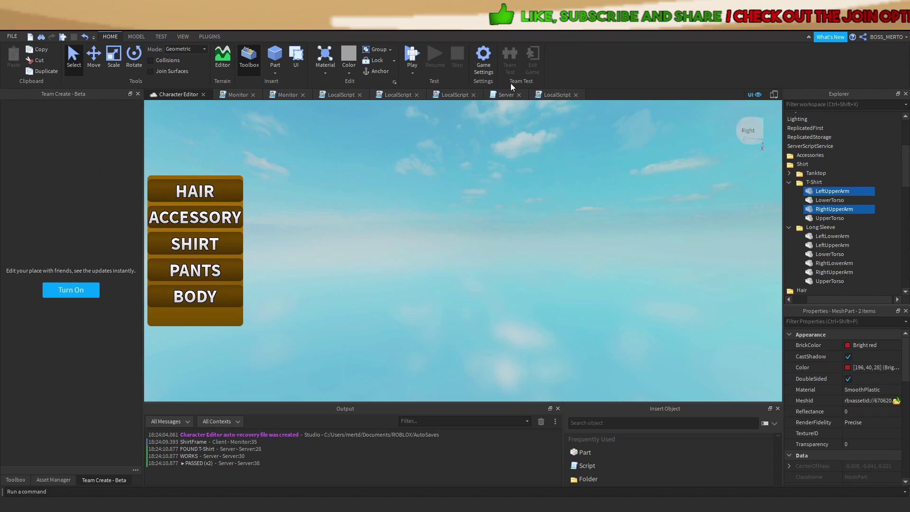
click(561, 96)
click(508, 95)
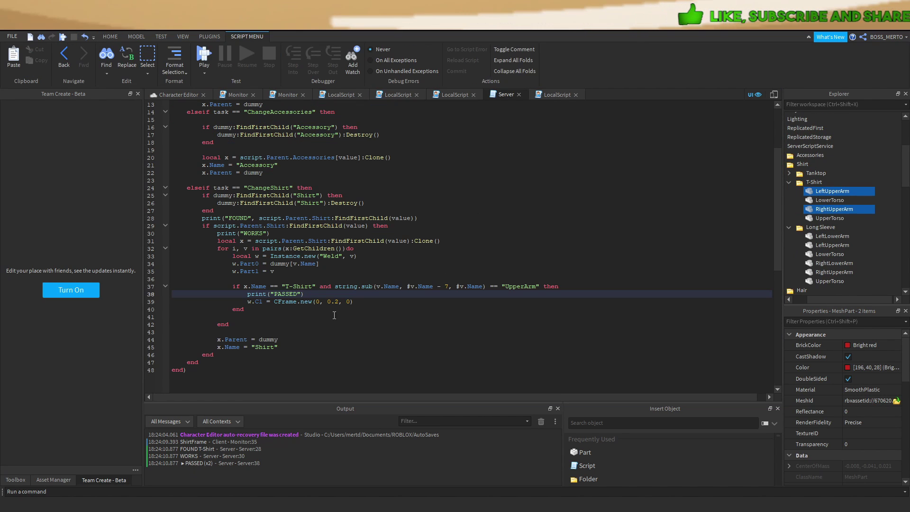
Change the Y offset in the w.C1 CFrame line, playtest the T-Shirt sleeves and return to the Server script
drag(340, 302, 328, 302)
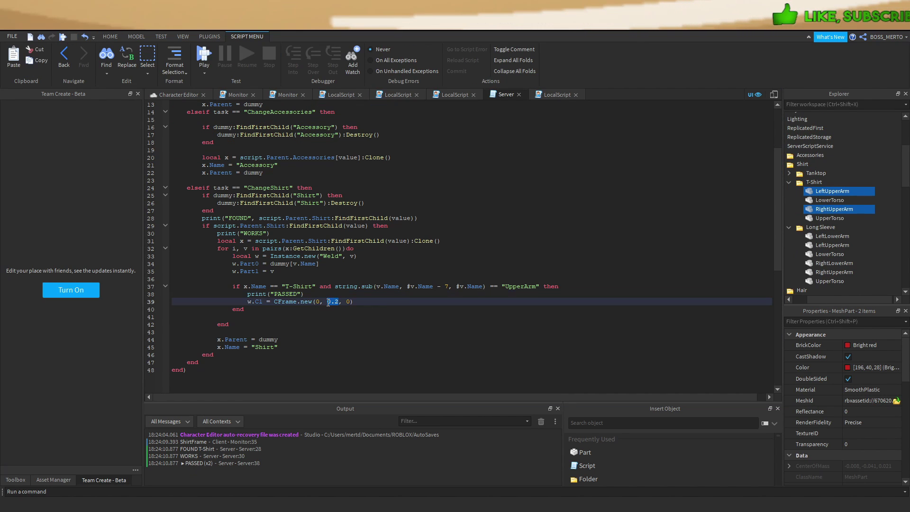
click(211, 55)
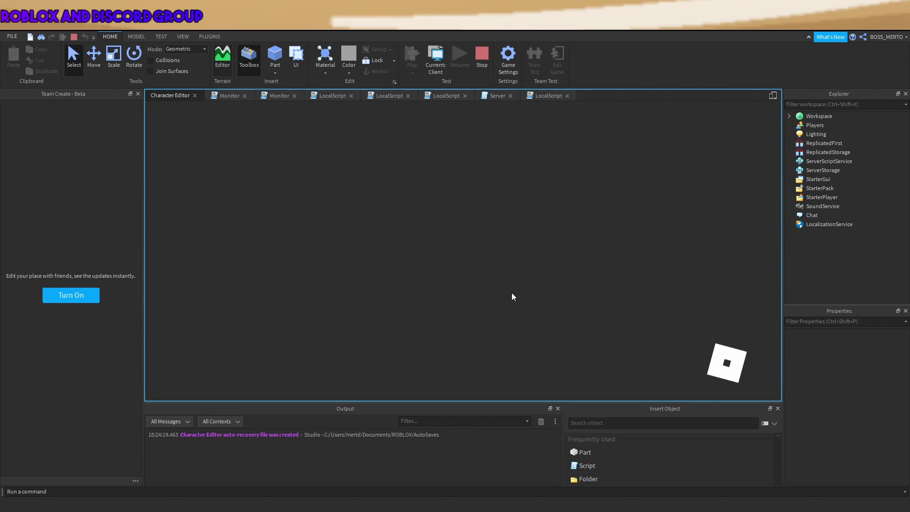
click(239, 253)
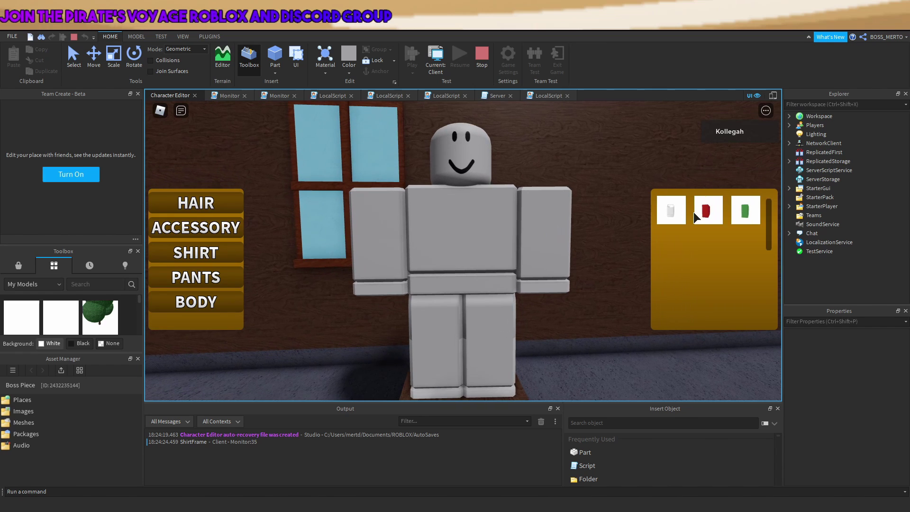
click(696, 212)
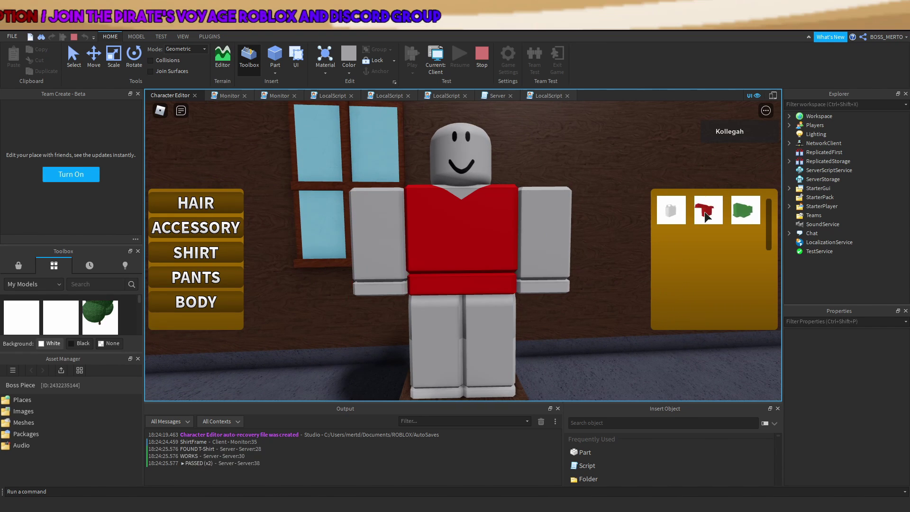
click(488, 67)
click(453, 96)
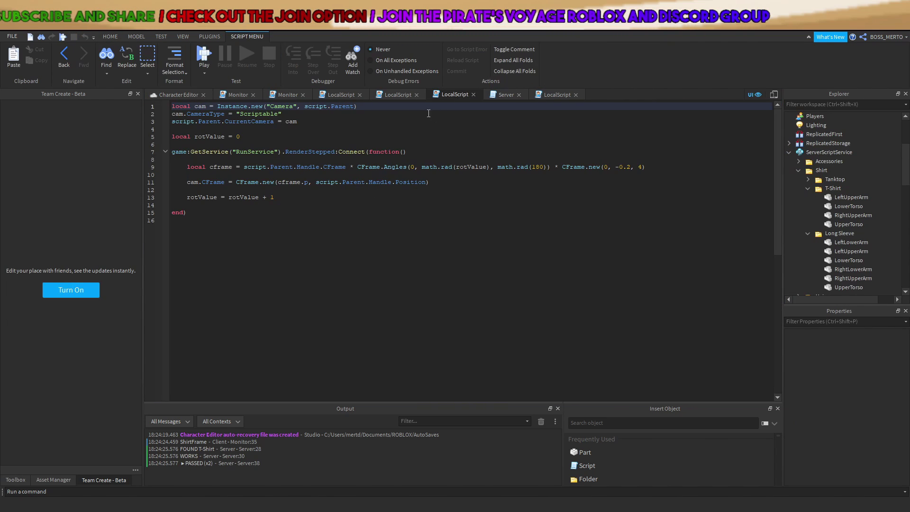
click(505, 95)
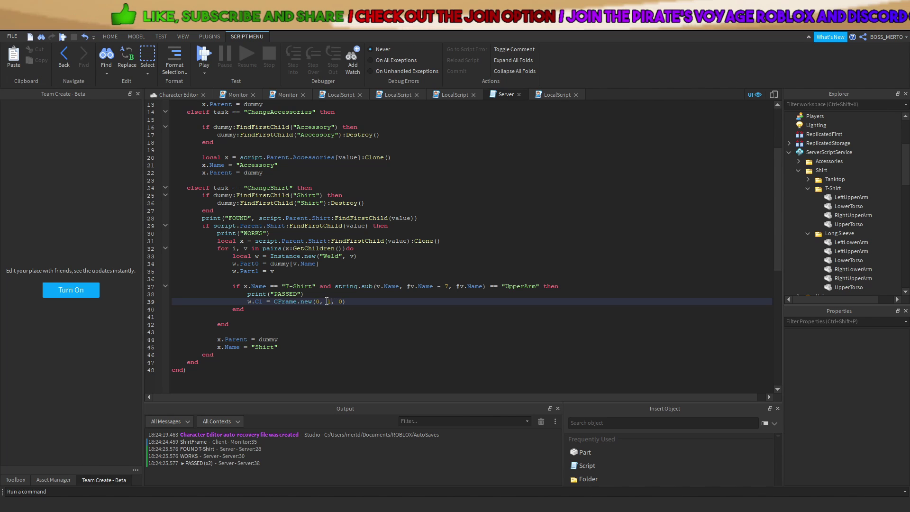
Set the Y offset in the w.C1 CFrame line to -0.6 and playtest the T-Shirt on the dummy
double_click(328, 302)
text(-0)
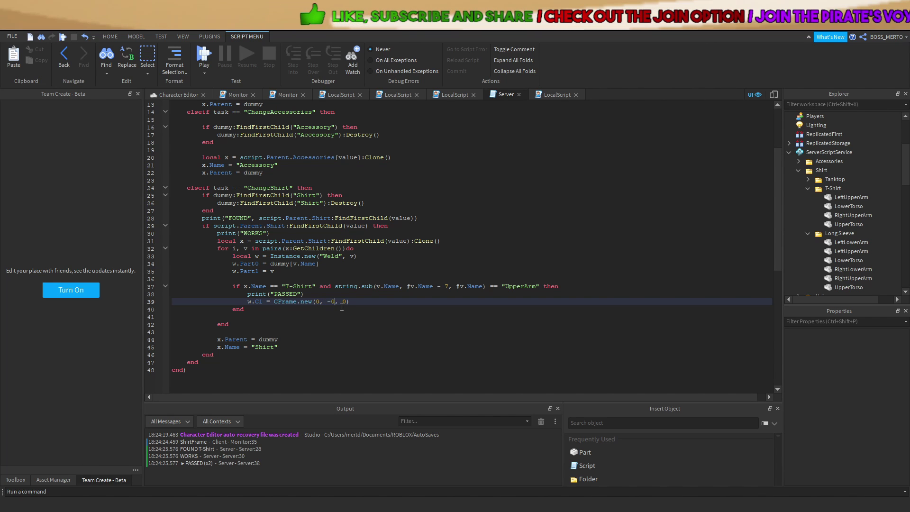
text(.6)
click(205, 58)
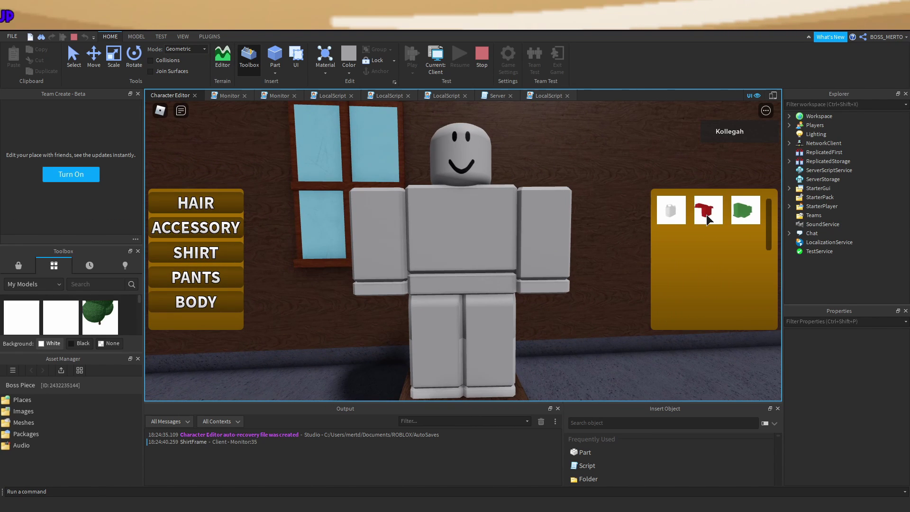
click(707, 215)
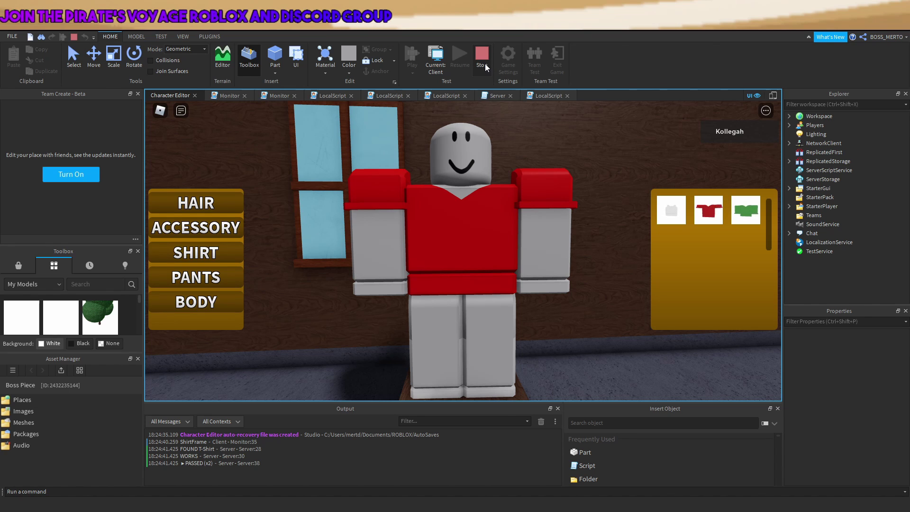
Inspect the T-Shirt sleeves on the dummy up close from the server view and stop the playtest
click(440, 59)
click(747, 97)
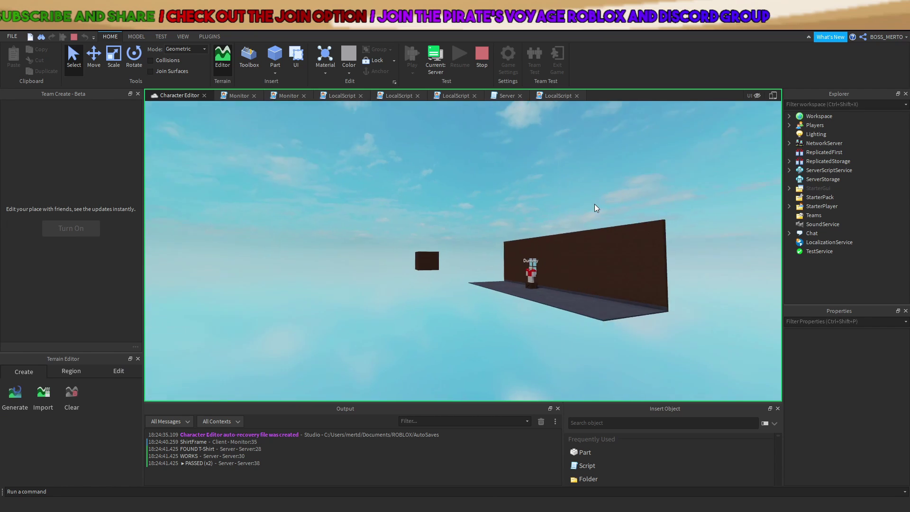
scroll(594, 204, up, 6)
scroll(594, 203, up, 10)
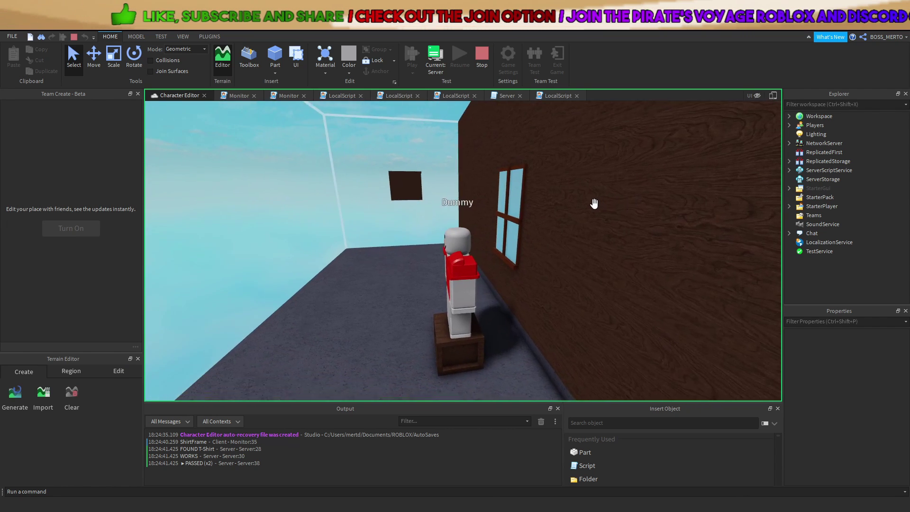
click(481, 56)
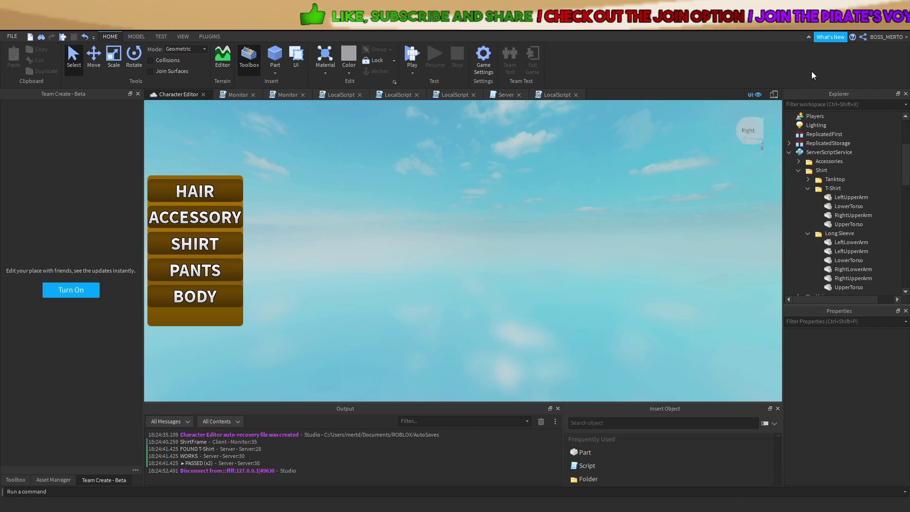
Replace the two upper arm parts in ServerScriptService's T-Shirt folder with copies from the Workspace T-Shirt folder and playtest the T-Shirt
scroll(872, 198, up, 4)
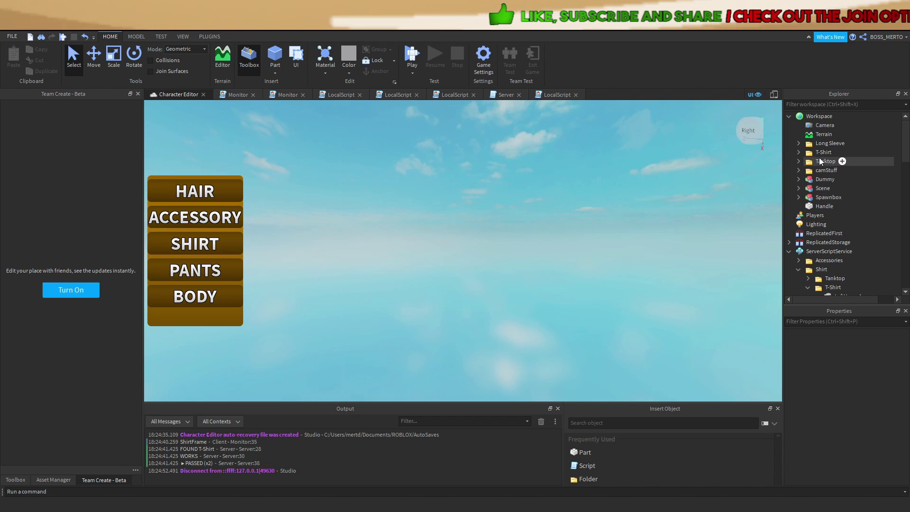
click(799, 152)
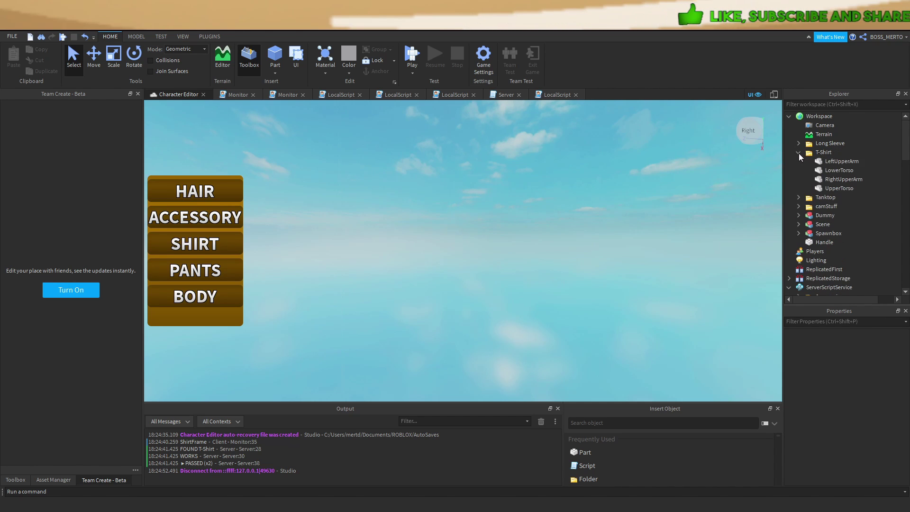
click(844, 161)
ctrl+click(844, 179)
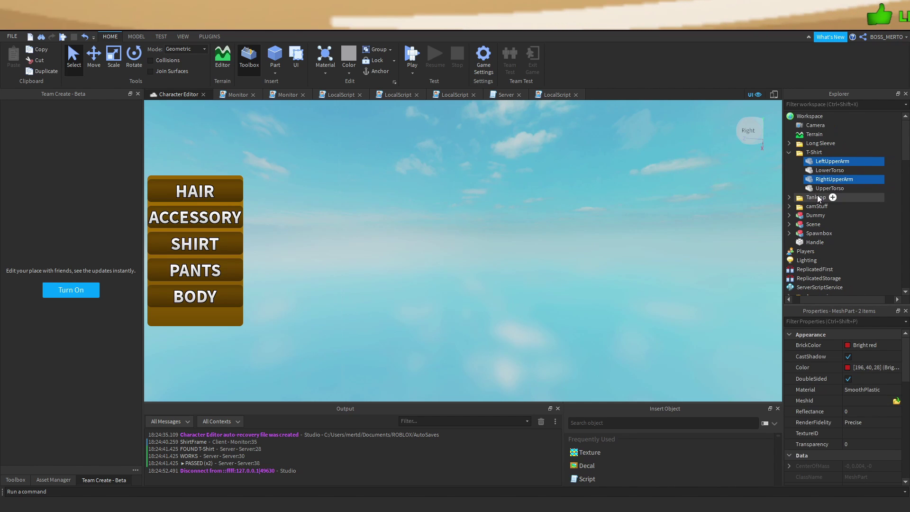
scroll(825, 190, down, 6)
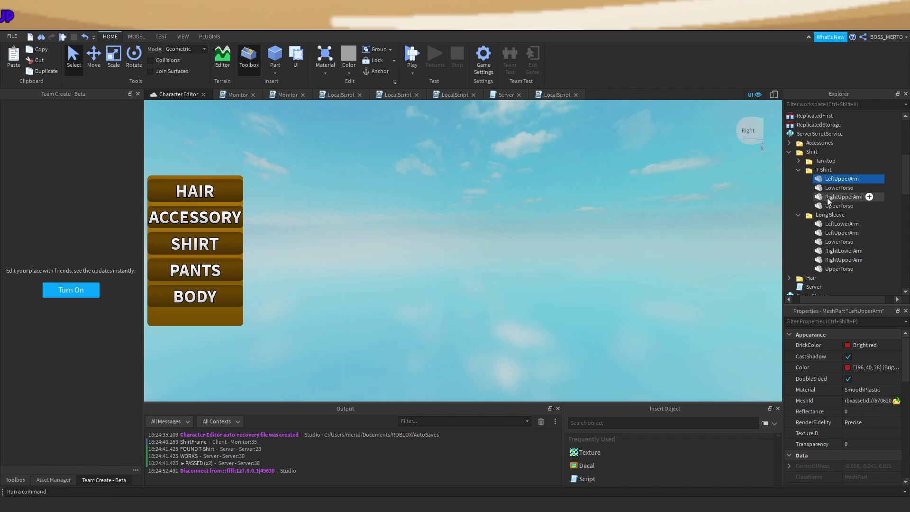
key(Delete)
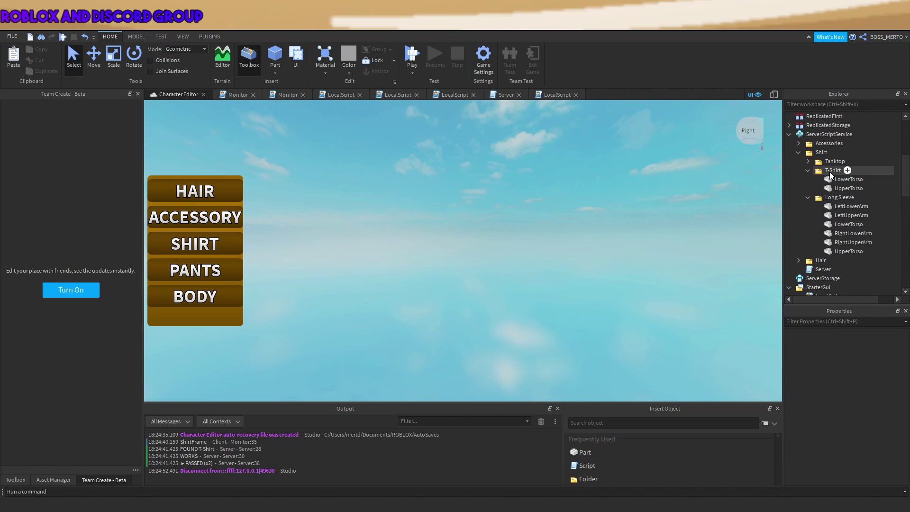
drag(817, 204, 582, 234)
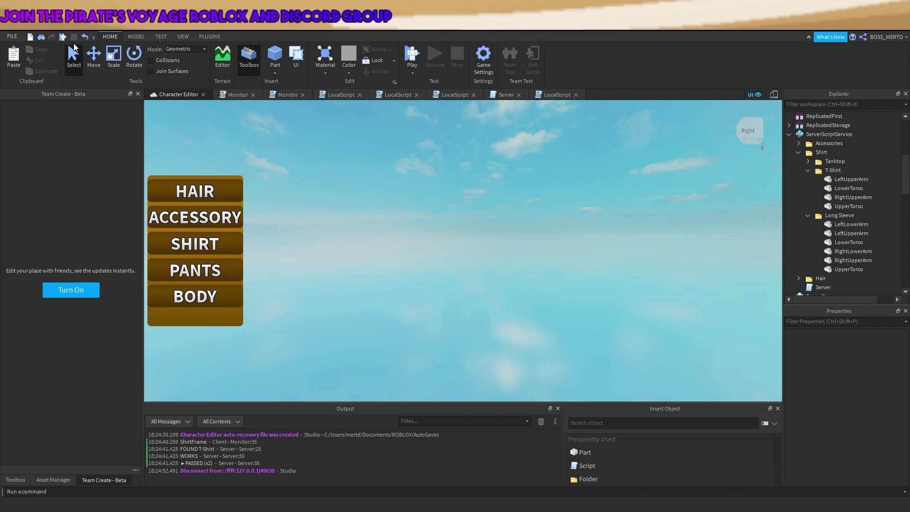
click(62, 37)
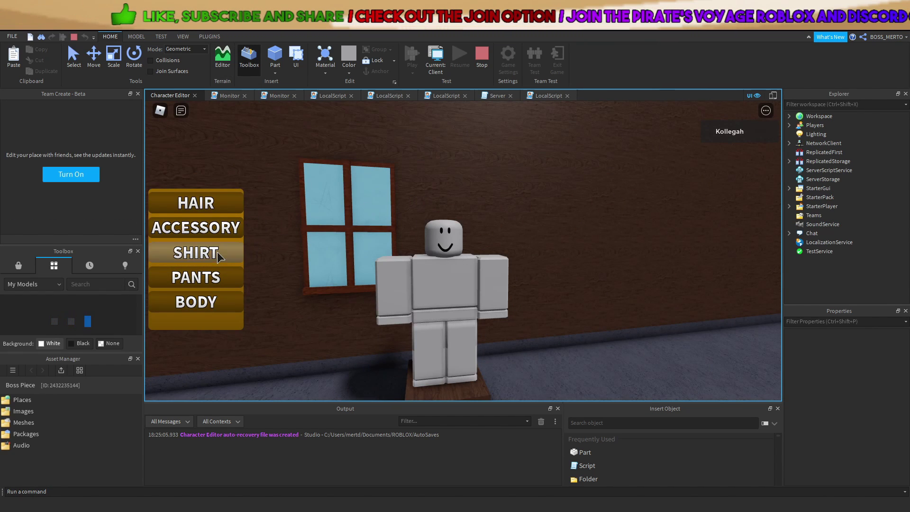
click(713, 214)
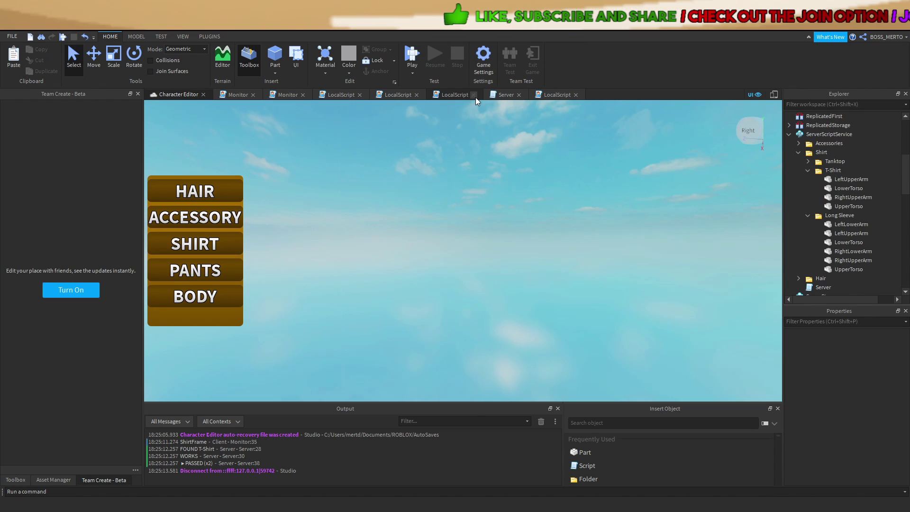
Set the sleeve Y offset in the Server script's w.C1 CFrame line to -0.5 and playtest the T-Shirt
click(492, 96)
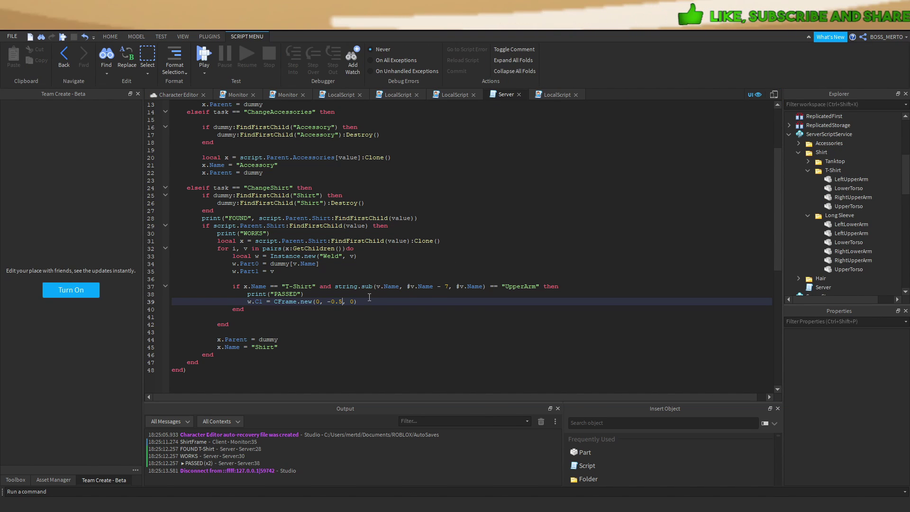
click(203, 56)
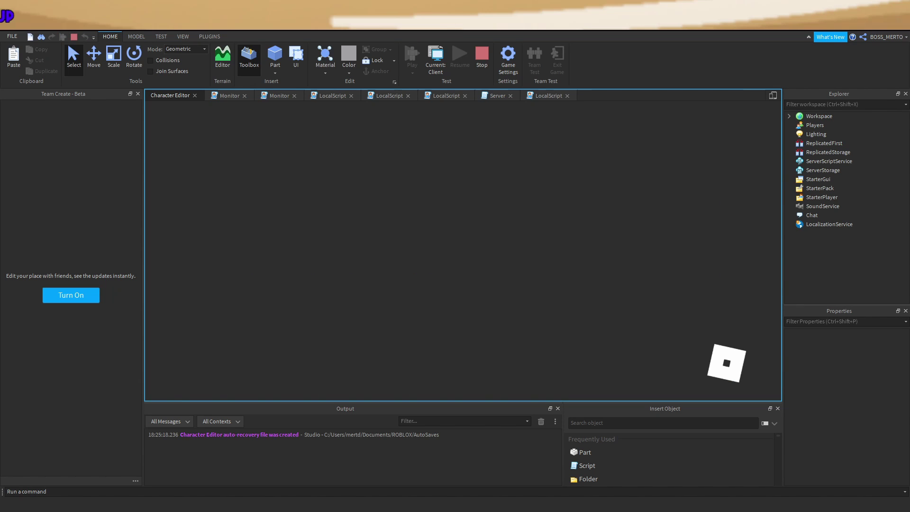
click(195, 252)
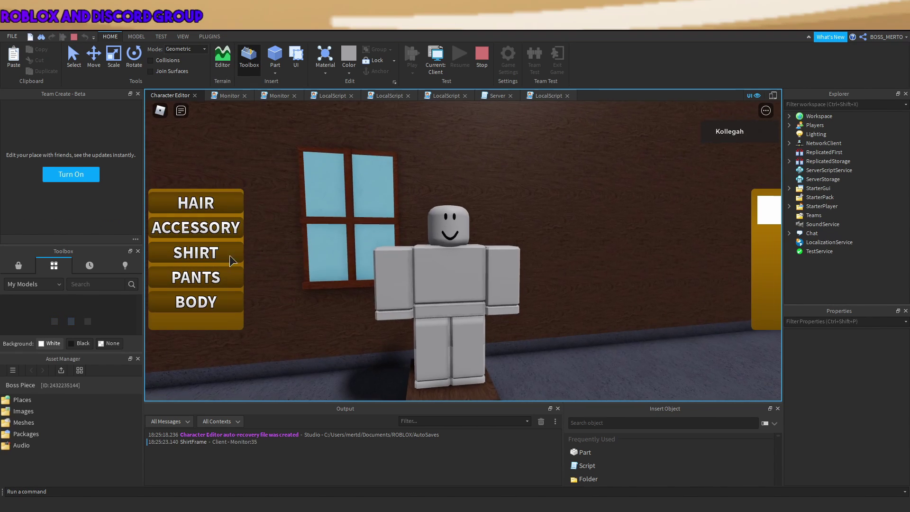
click(711, 210)
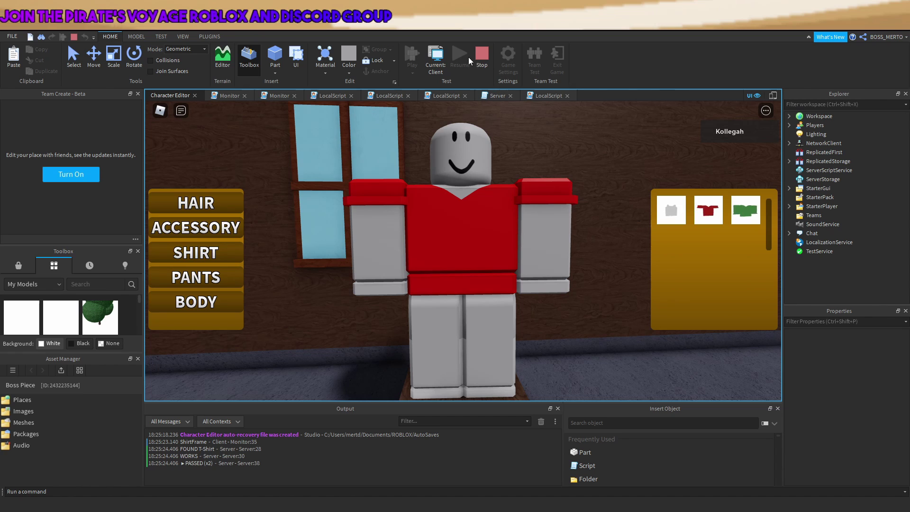
click(482, 58)
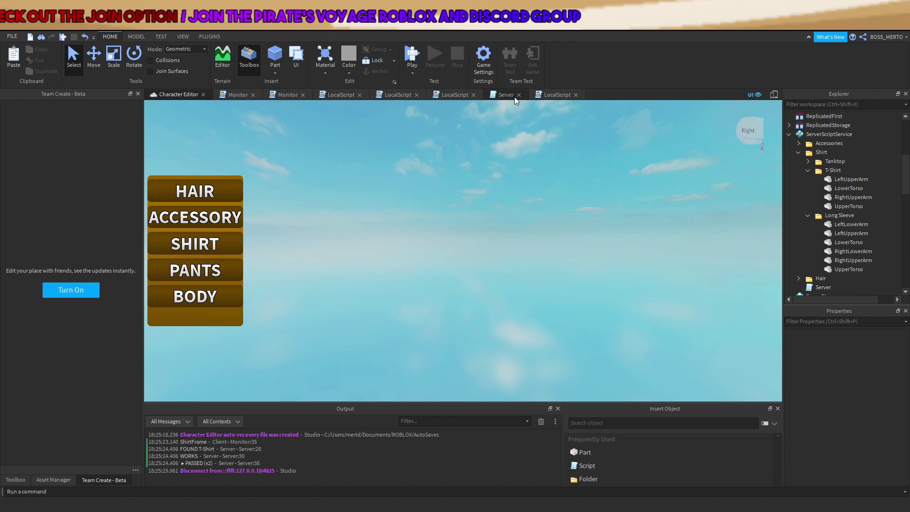
Change the w.C1 CFrame Y offset in the Server script to -0.45 and playtest the T-Shirt on the dummy
click(512, 97)
key(BackSpace)
text(4)
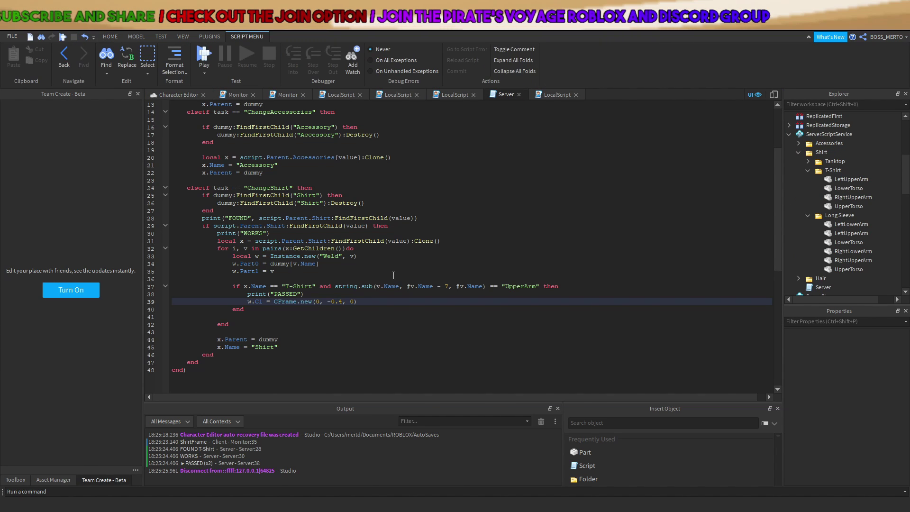
text(5)
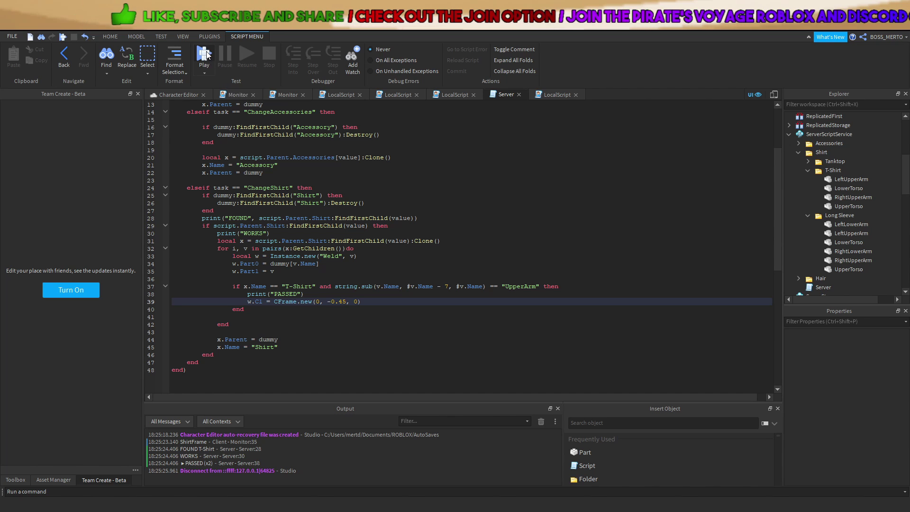
key(F5)
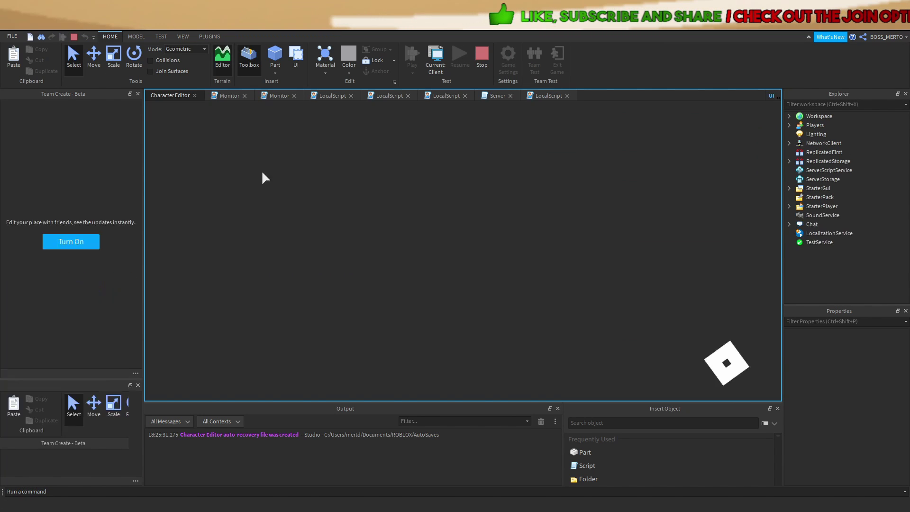
click(218, 253)
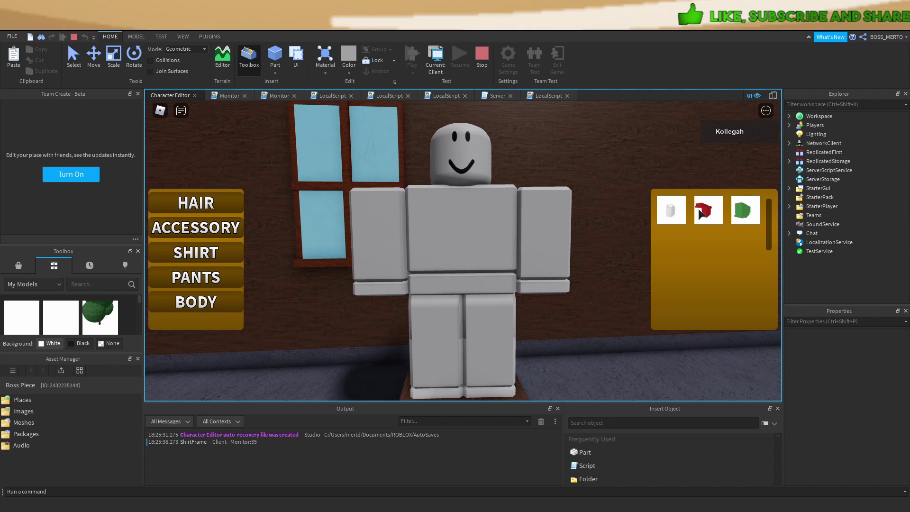
click(701, 210)
Examine the T-Shirt's sleeve fit on the dummy from several angles in the server view, and return to the client view
click(434, 60)
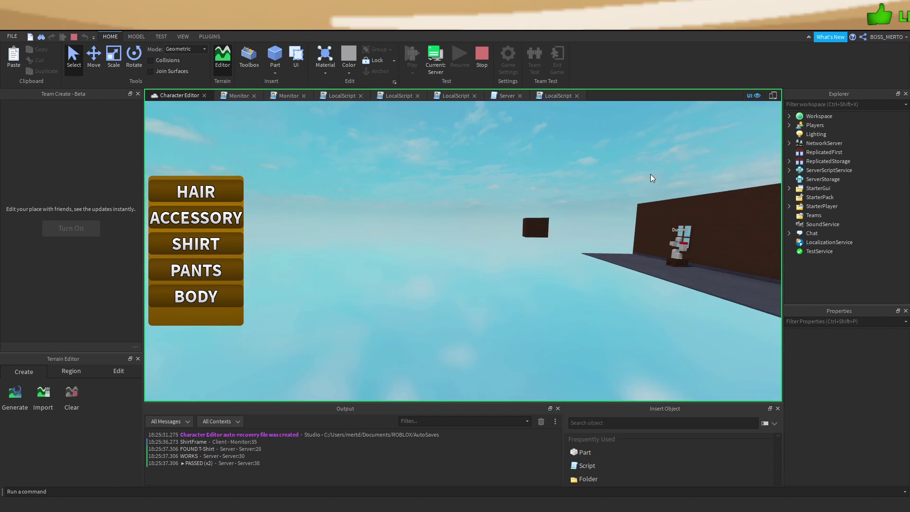
right_drag(652, 176, 653, 174)
key(w)
right_drag(547, 240, 547, 240)
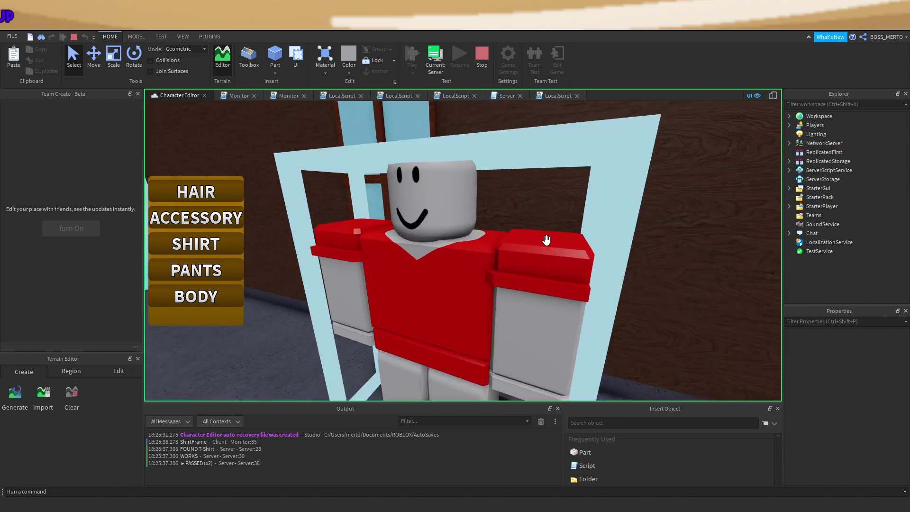
key(s)
right_drag(482, 245, 482, 245)
key(w)
key(s)
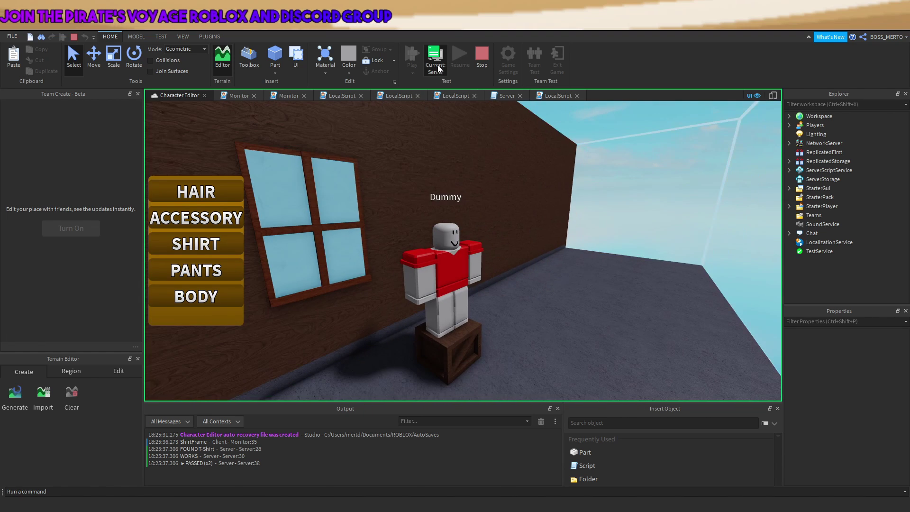
click(436, 67)
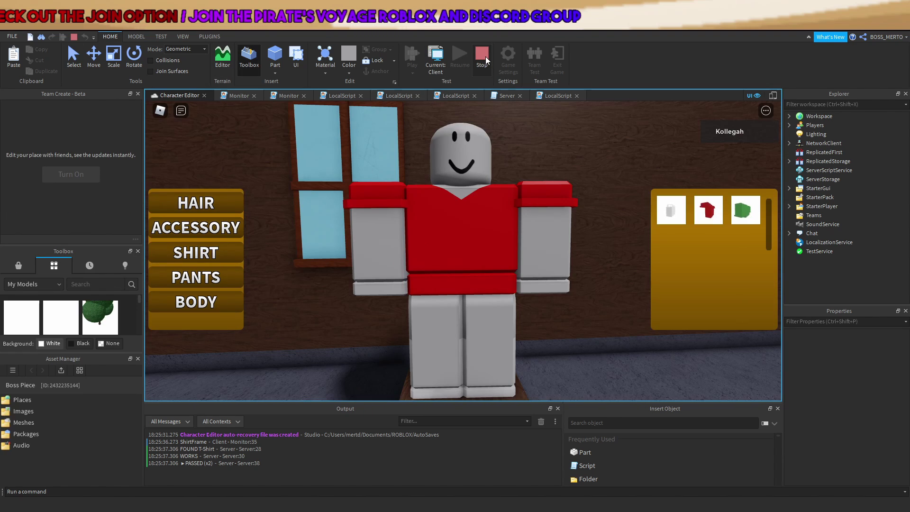
Try the Tanktop and the Long Sleeve on the dummy and stop the playtest
click(670, 206)
click(741, 211)
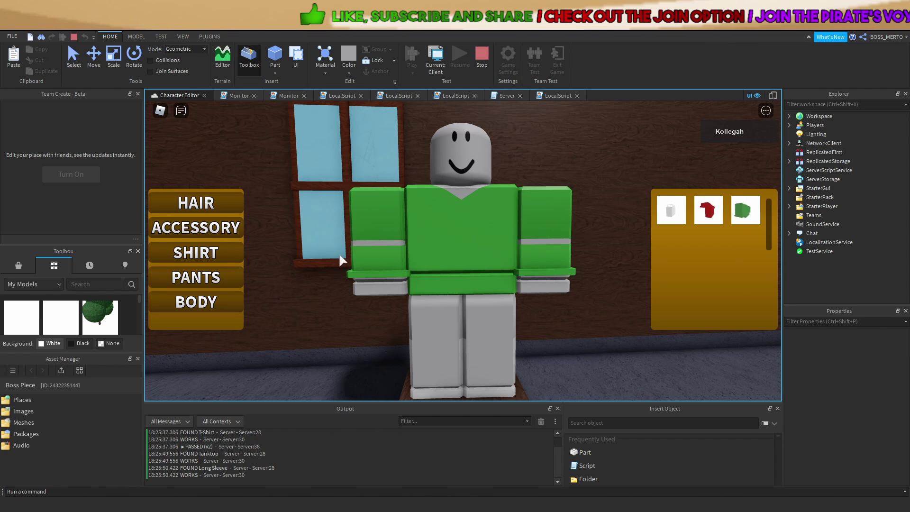
click(476, 64)
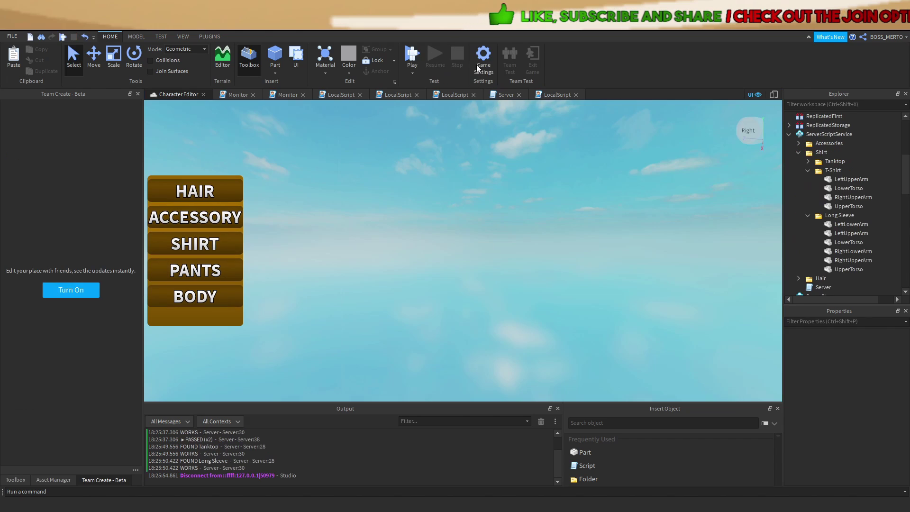
Delete the "PASSED", "WORKS" and "FOUND" print lines from the ChangeShirt branch of the Server script
click(509, 97)
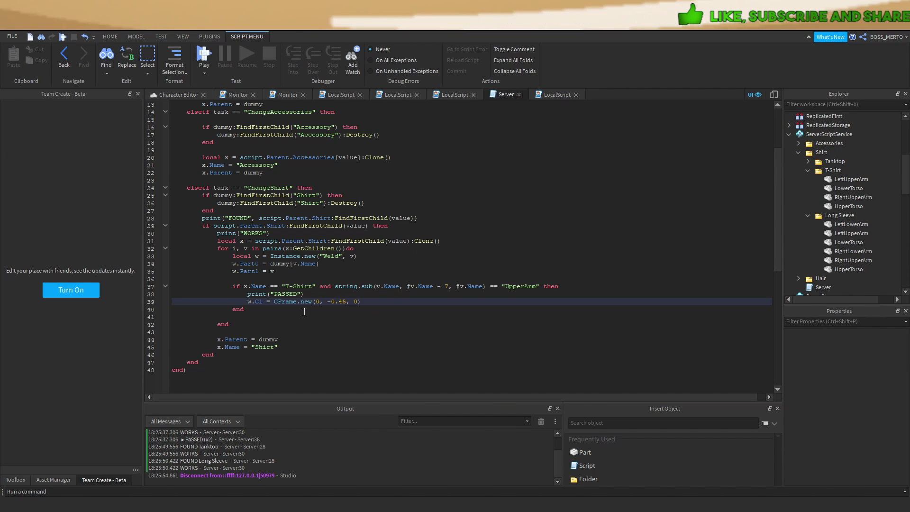
click(240, 295)
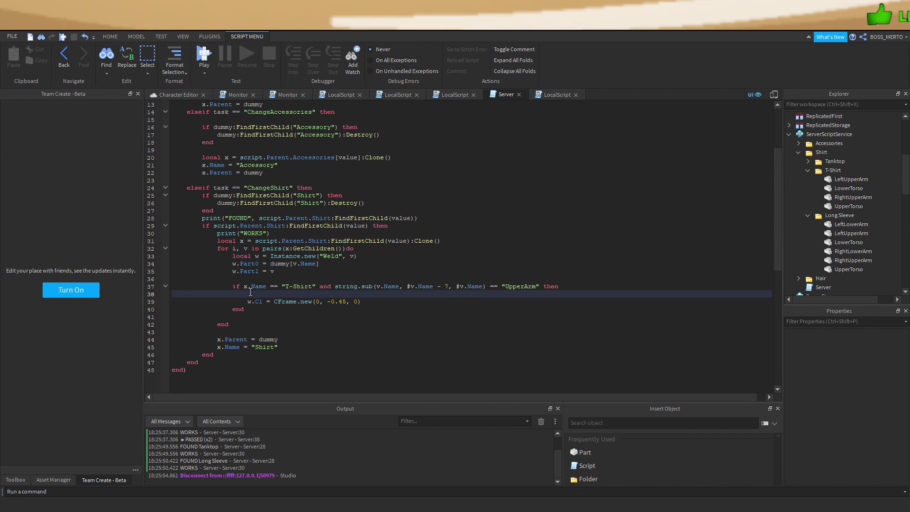
key(BackSpace)
drag(270, 233, 206, 228)
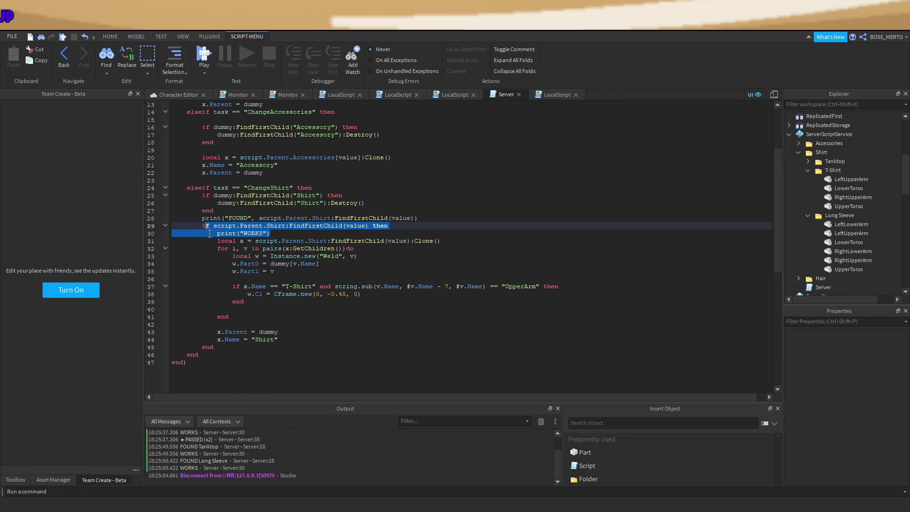
click(216, 233)
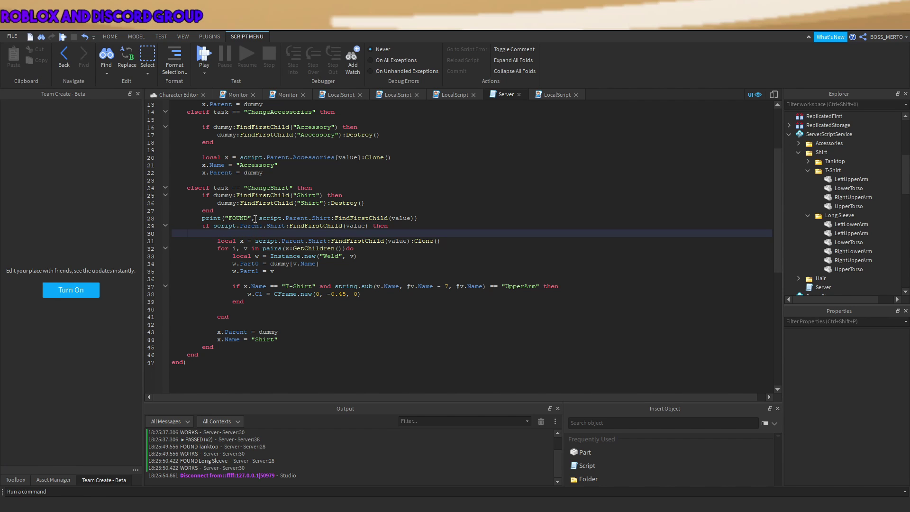
key(BackSpace)
key(BackSpace)
drag(202, 218, 428, 218)
key(BackSpace)
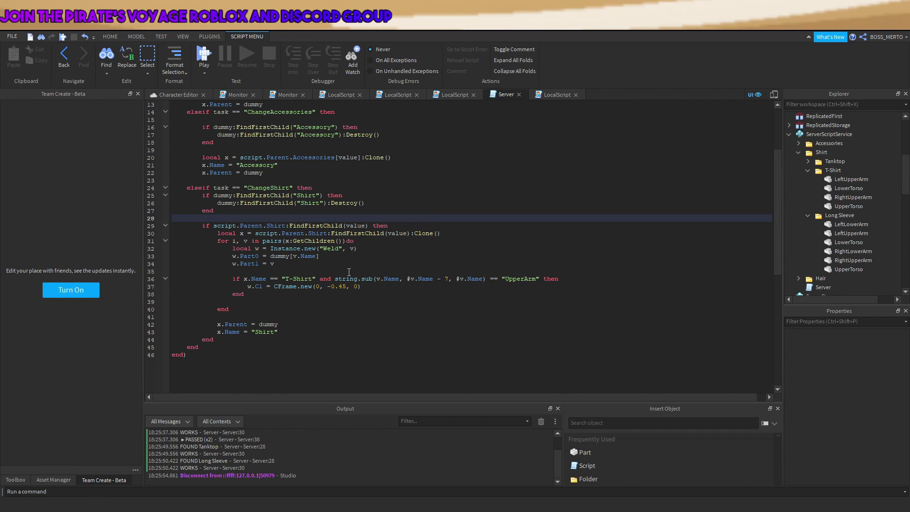
Add an elseif line for x.Name == "Long Sleeve", ending in "and then", below the T-Shirt offset in the Server script
click(374, 287)
key(Return)
text(elseif)
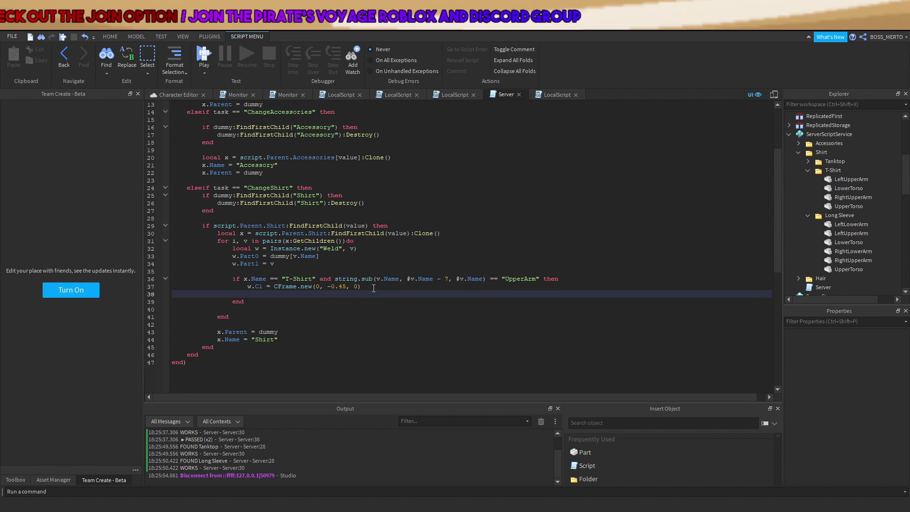
text( x)
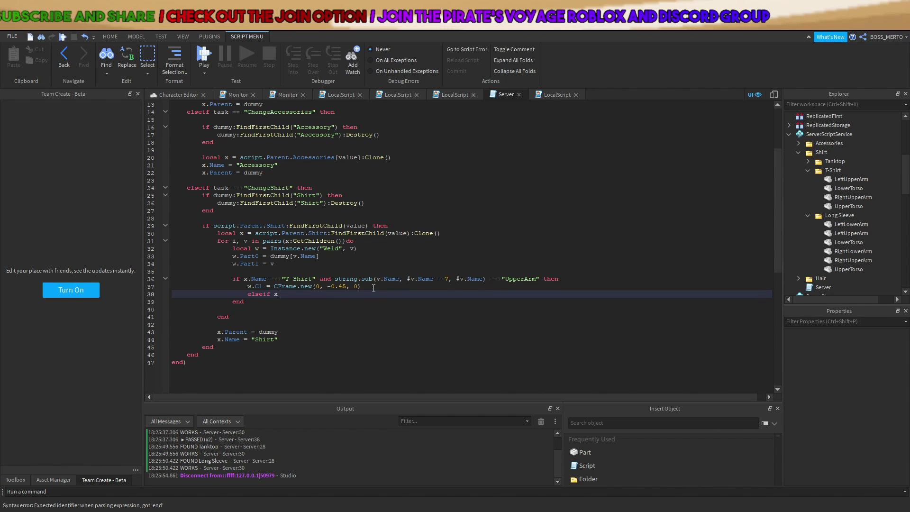
text(.Name == "Long Sleeve)
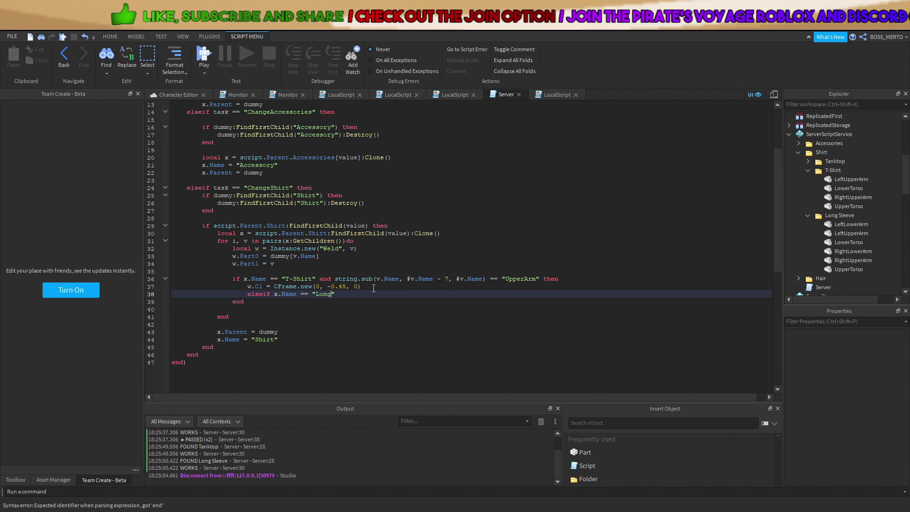
text(" then)
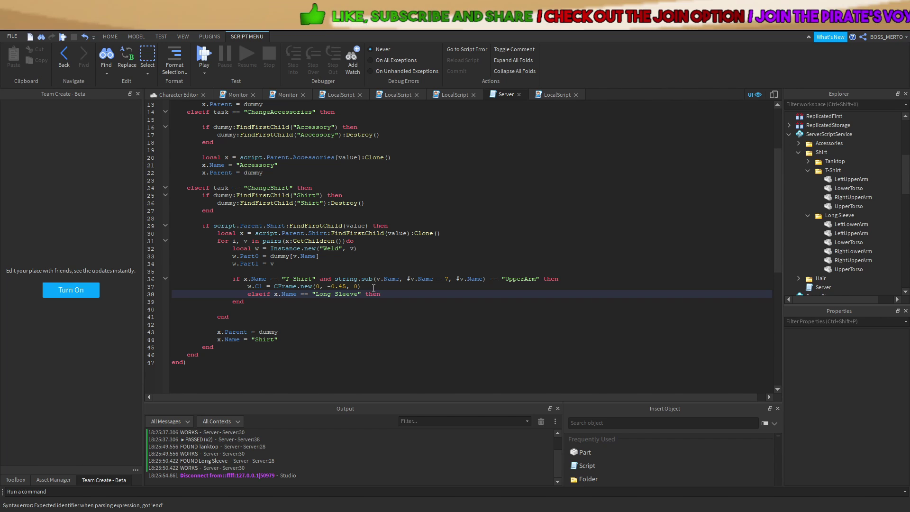
key(ctrl+Left)
text(and)
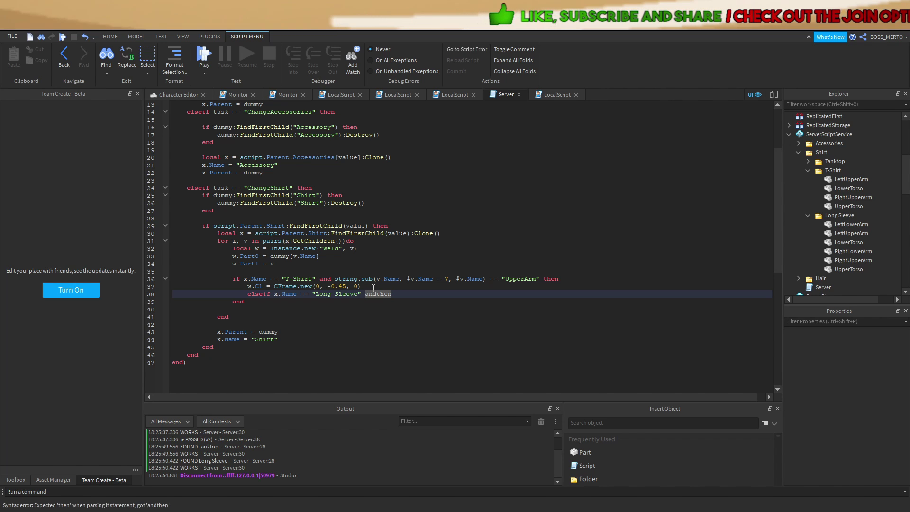
Copy the string.sub condition from the T-Shirt check into the Long Sleeve elseif, comparing against "LowerArm", and start its body line
click(335, 278)
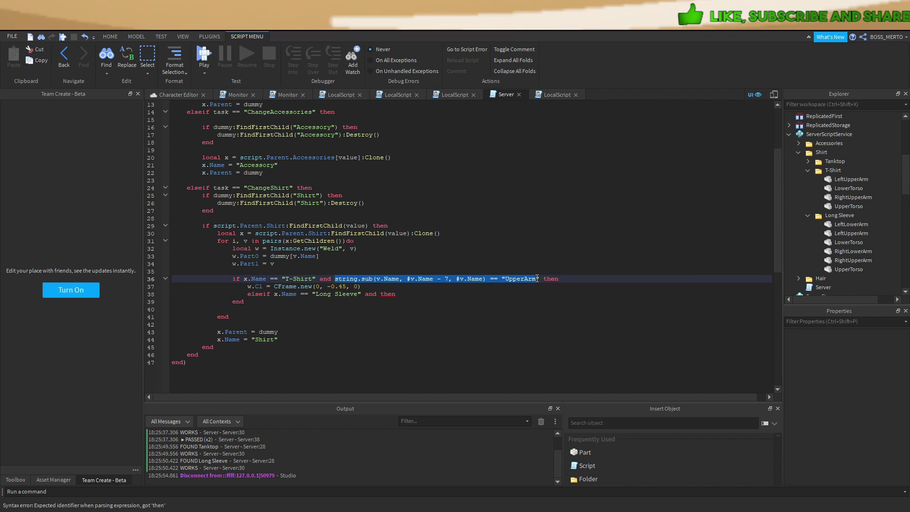
click(380, 294)
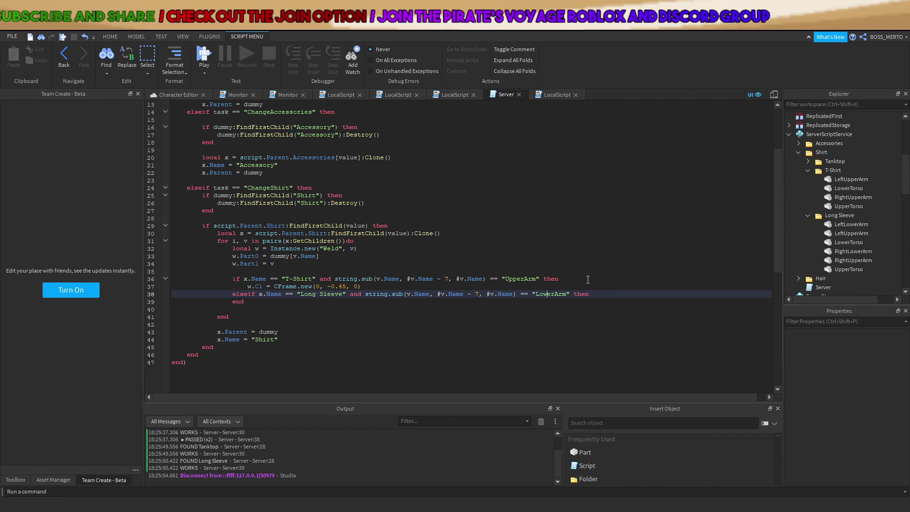
key(Return)
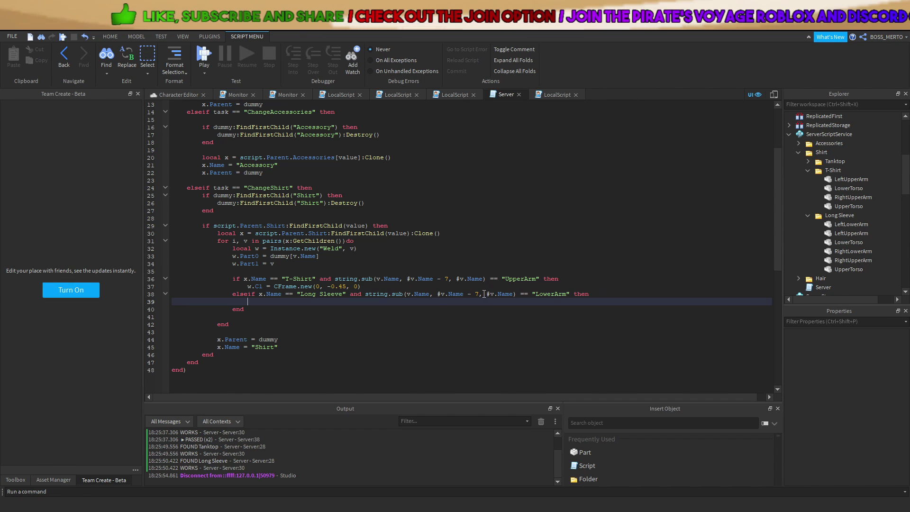
drag(482, 294, 470, 294)
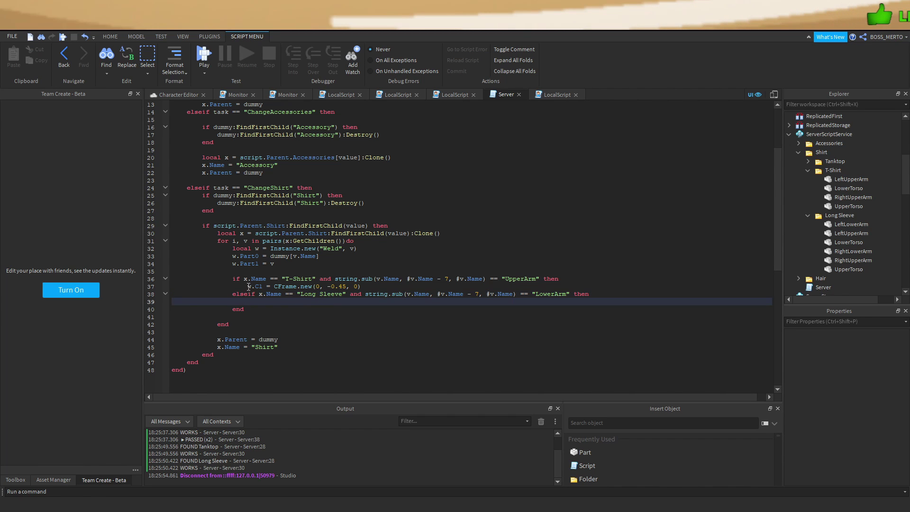
Copy the T-Shirt's w.C1 line into the Long Sleeve branch and set its CFrame Y offset to -0.15
drag(247, 287, 368, 287)
key(ctrl+c)
click(324, 301)
key(ctrl+v)
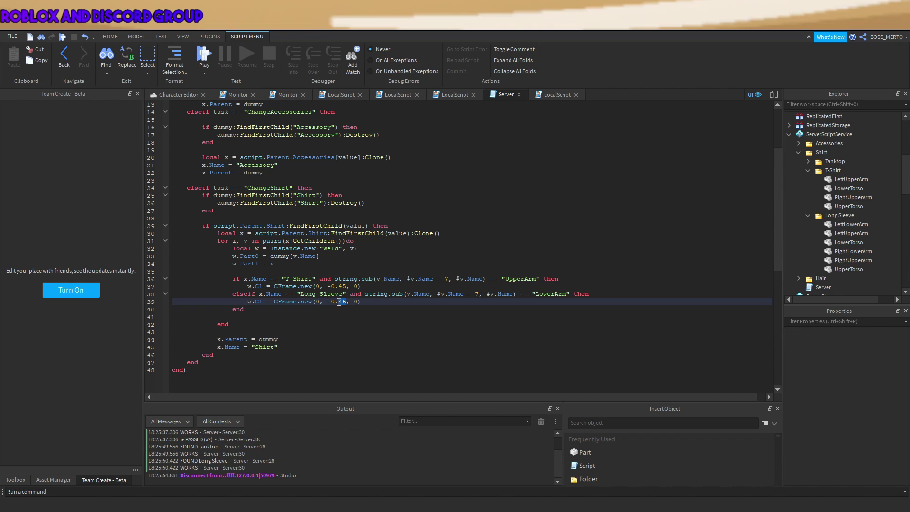
Playtest the Long Sleeve on the dummy, inspect its sleeves up close in the server view, and stop the playtest
click(214, 54)
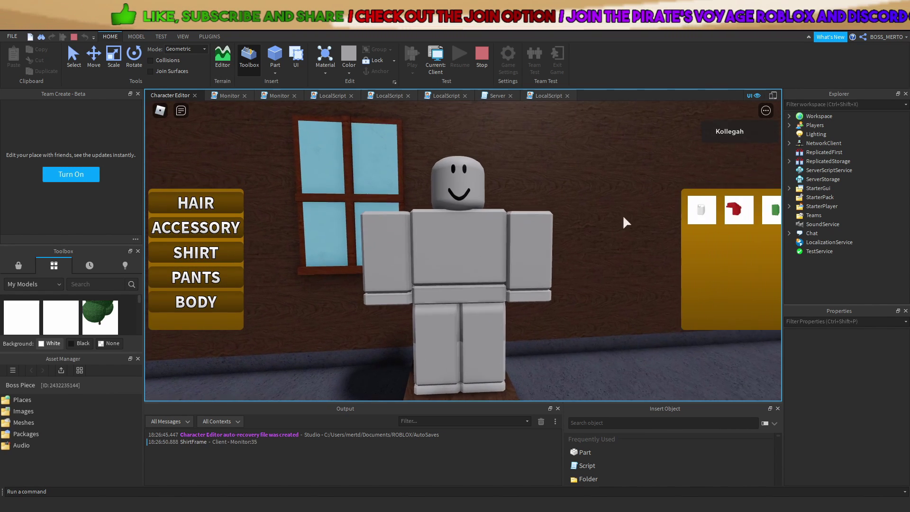
click(741, 211)
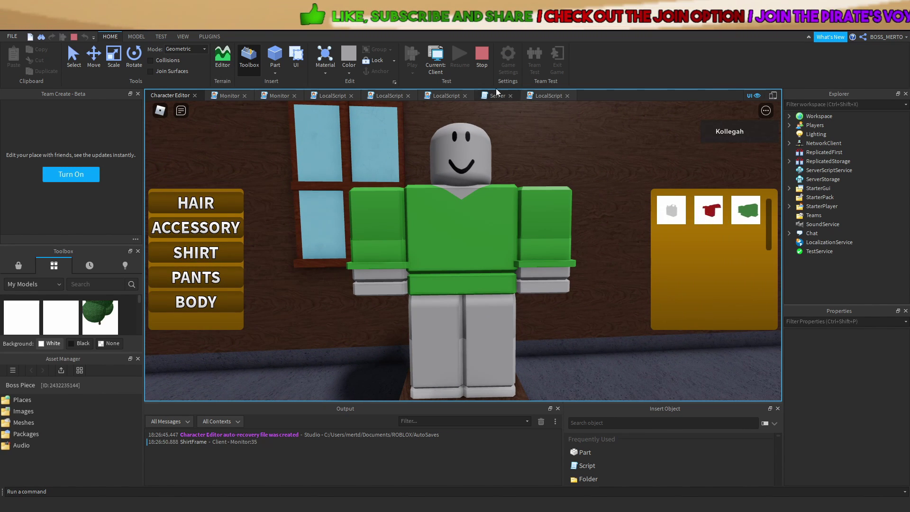
click(432, 67)
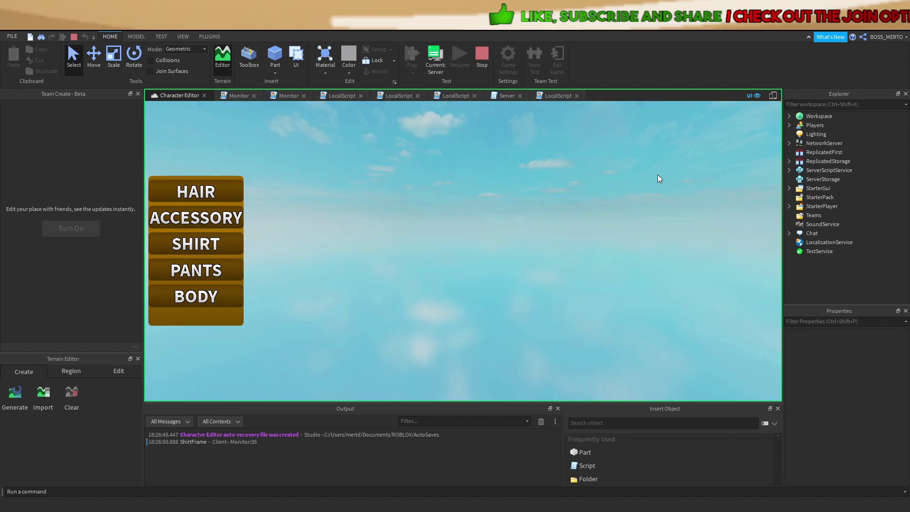
scroll(657, 175, up, 15)
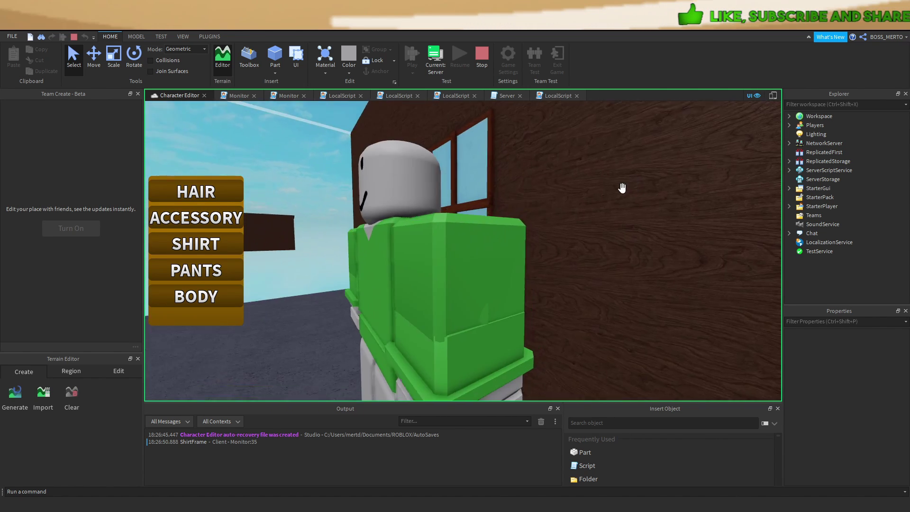
scroll(622, 188, up, 10)
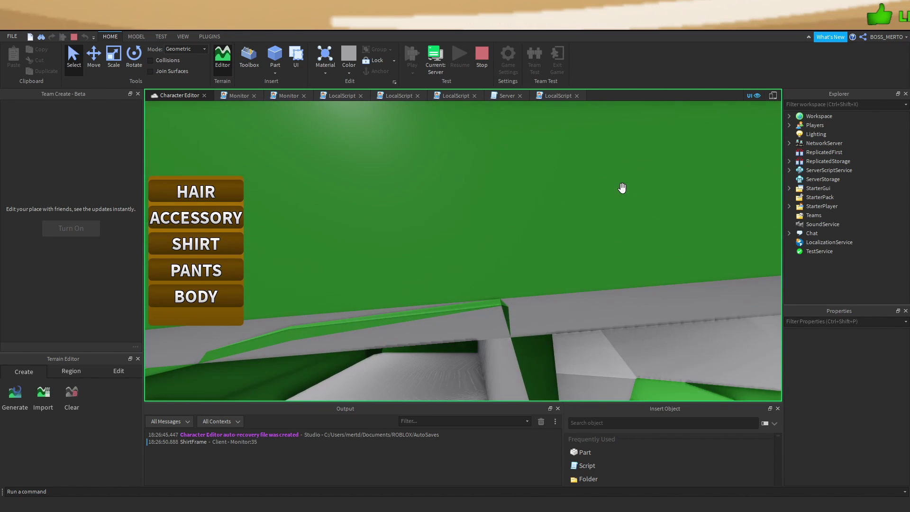
scroll(622, 188, up, 5)
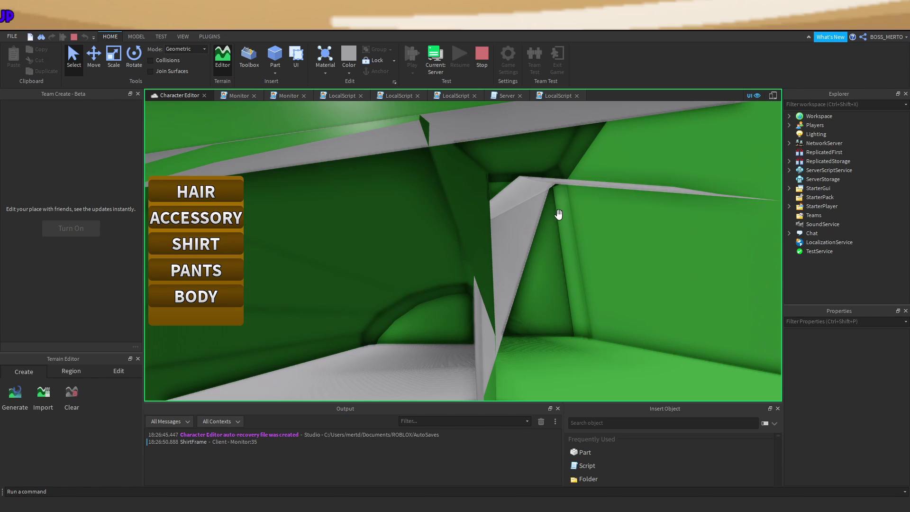
scroll(558, 215, down, 5)
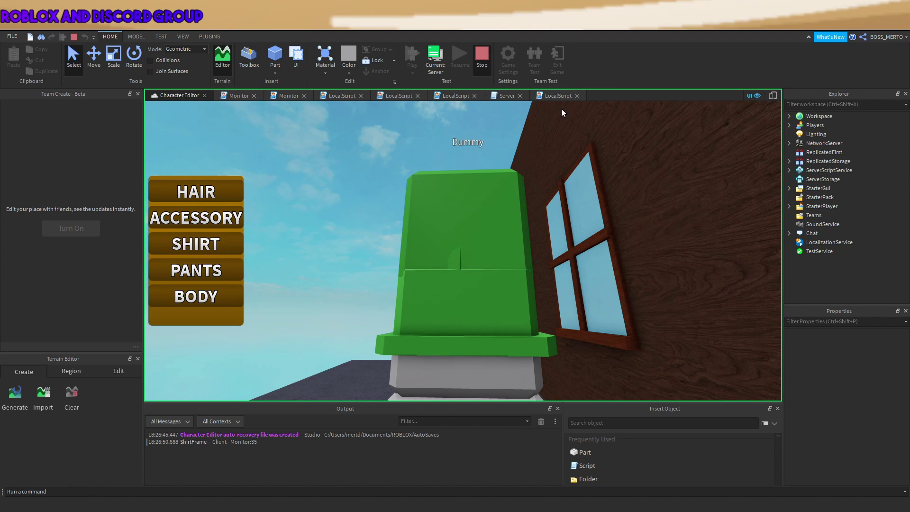
key(shift+F5)
Multiply the Long Sleeve's w.C1 offset in the Server script by CFrame.Angles(0, math.rad(180), 0)
click(507, 95)
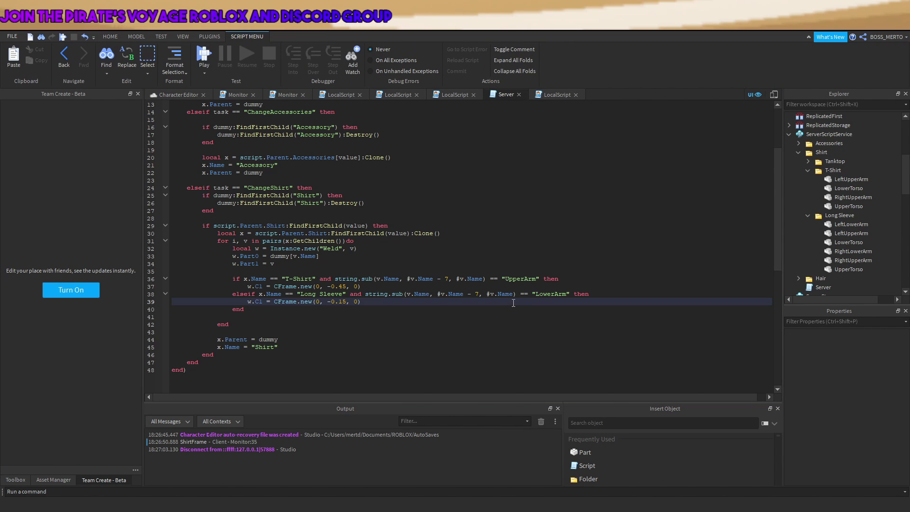
text(* CFrame)
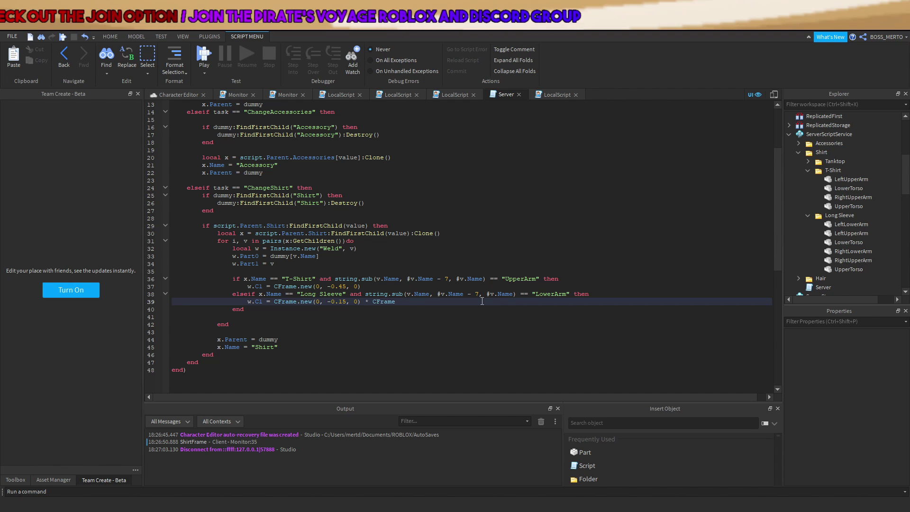
text(.)
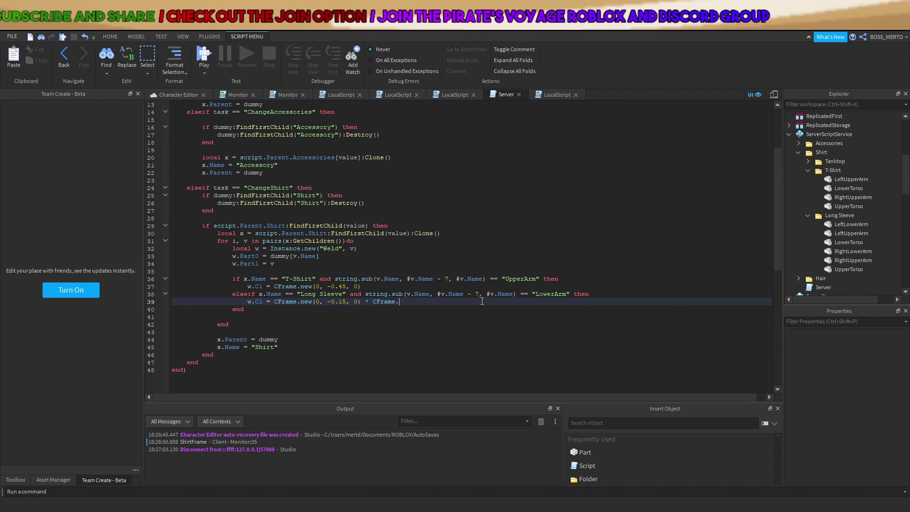
text(Angles(0)
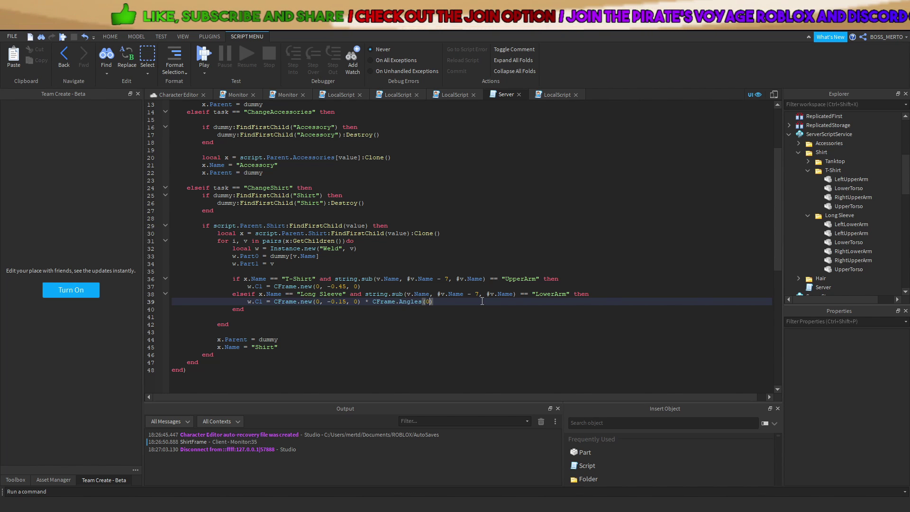
text(, math.rad()
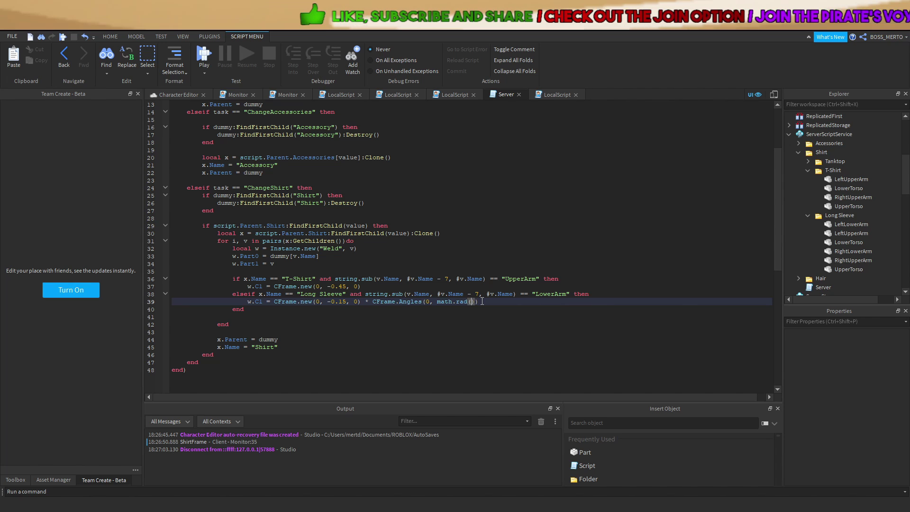
text(180)
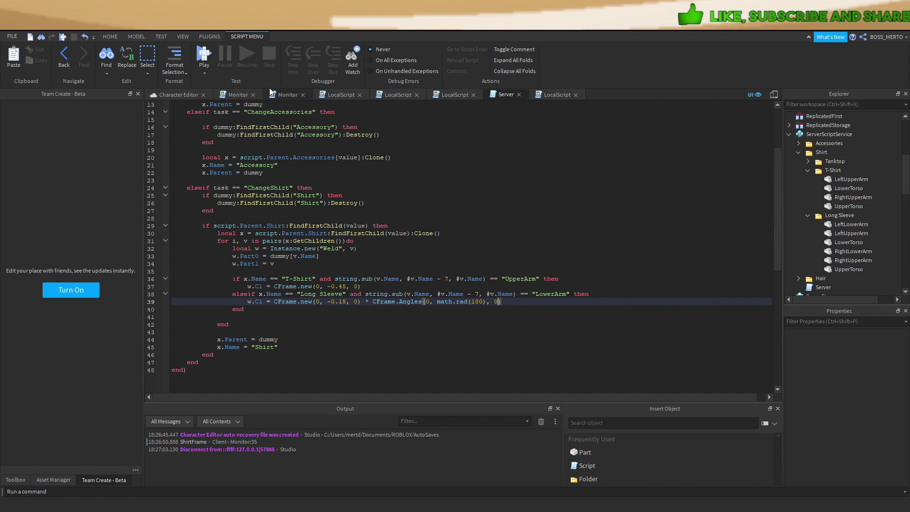
Start a new playtest and put the Long Sleeve on the dummy
click(204, 56)
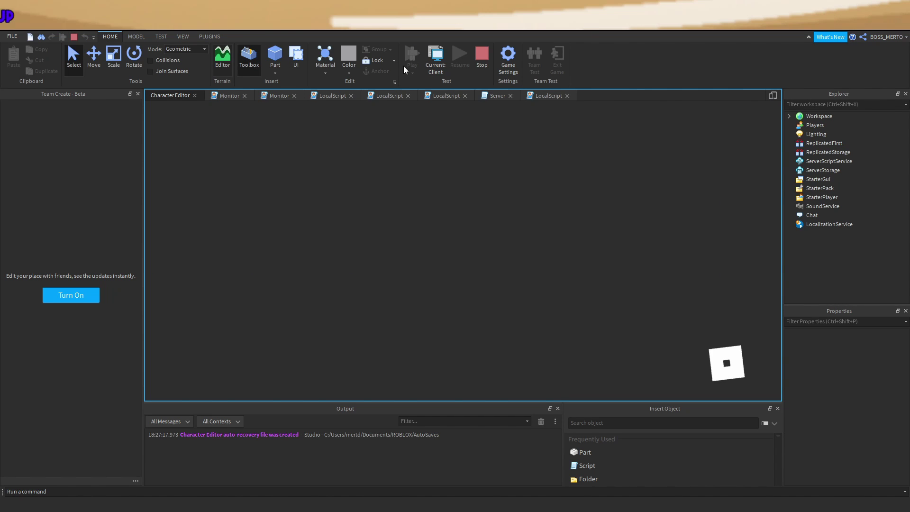
click(435, 66)
click(434, 65)
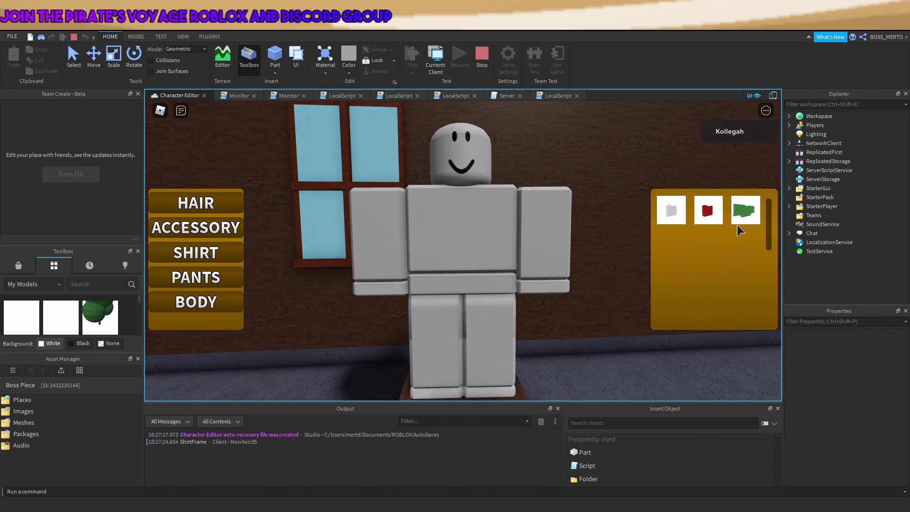
click(739, 218)
Examine the rotated lower sleeves of the Long Sleeve in the server view, and return to the client view
click(441, 66)
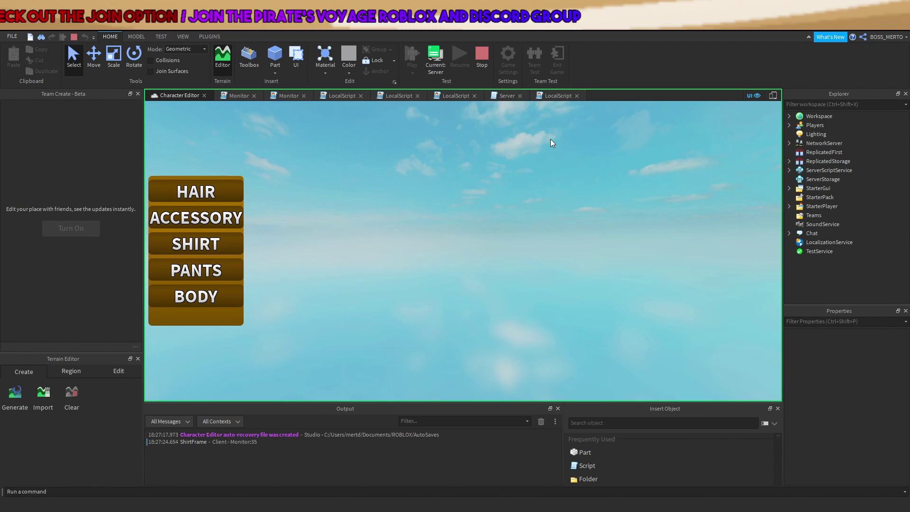
key(w)
right_drag(583, 195, 584, 194)
key(s)
key(w)
key(s)
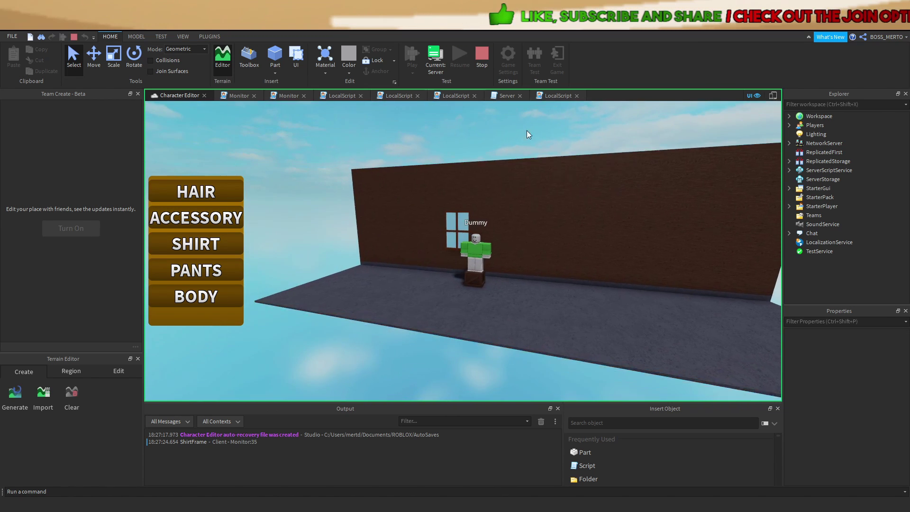
key(w)
click(432, 56)
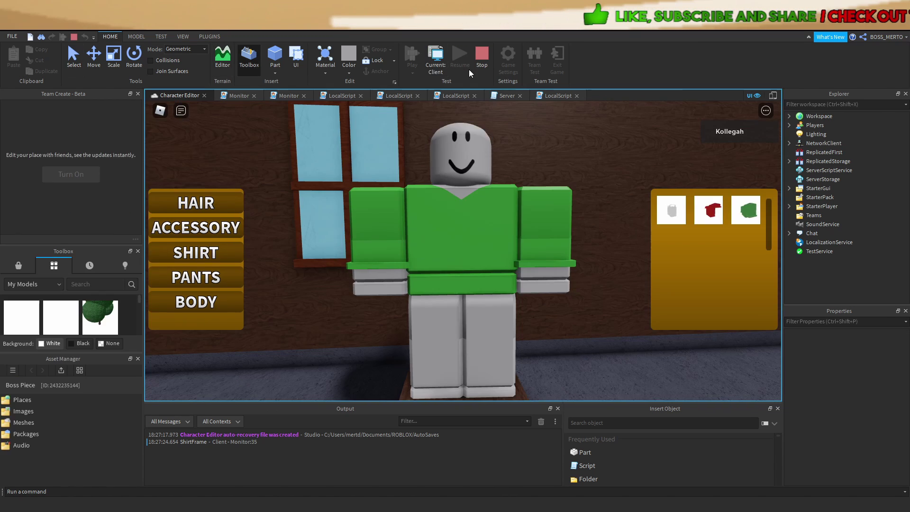
Switch the dummy repeatedly between the Tanktop, T-Shirt and Long Sleeve, and stop the playtest
click(662, 210)
click(700, 212)
click(733, 211)
click(709, 209)
click(670, 207)
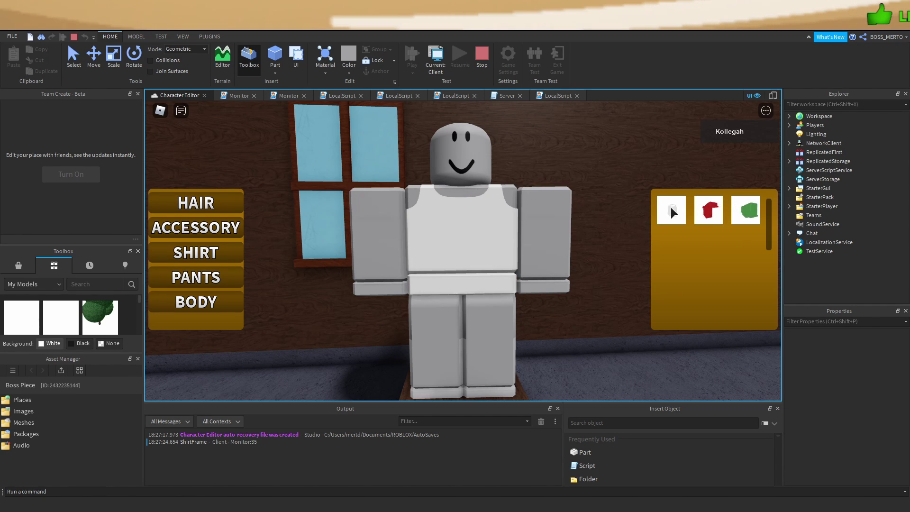
click(744, 213)
click(715, 215)
click(678, 214)
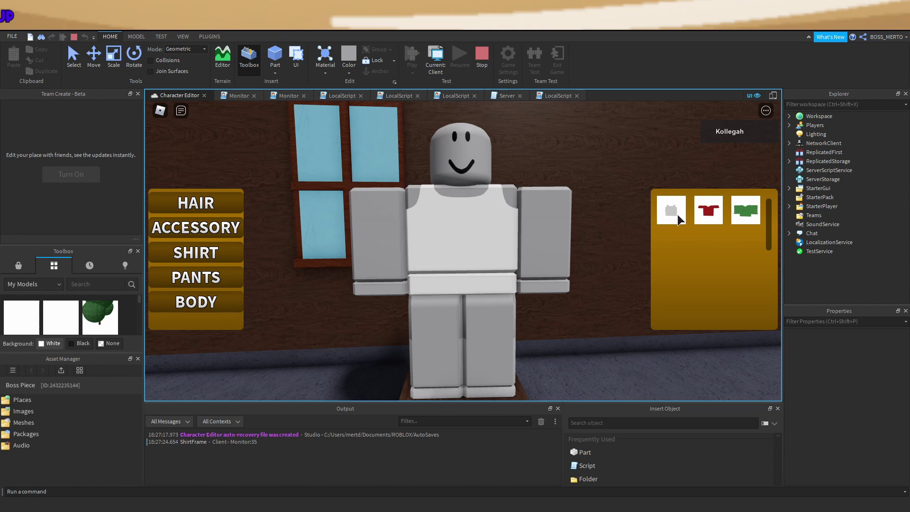
click(710, 214)
click(740, 215)
click(709, 210)
click(670, 215)
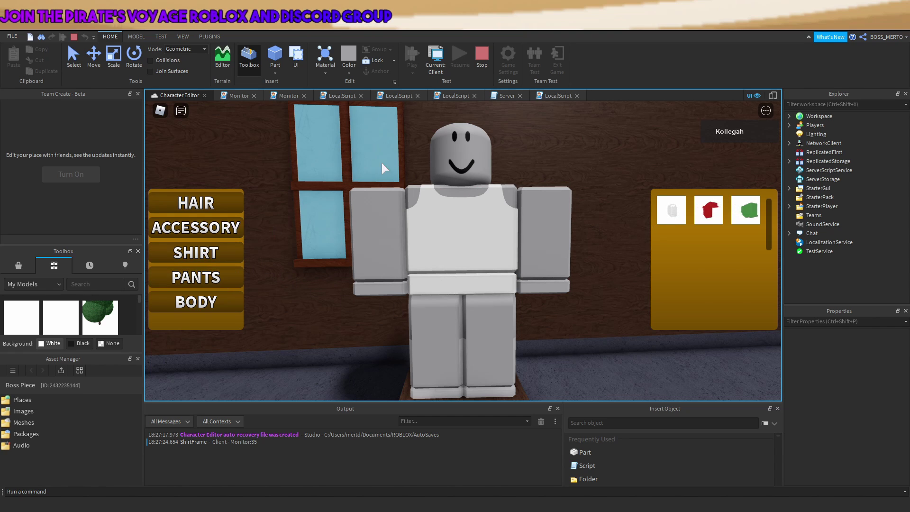
click(431, 59)
click(482, 58)
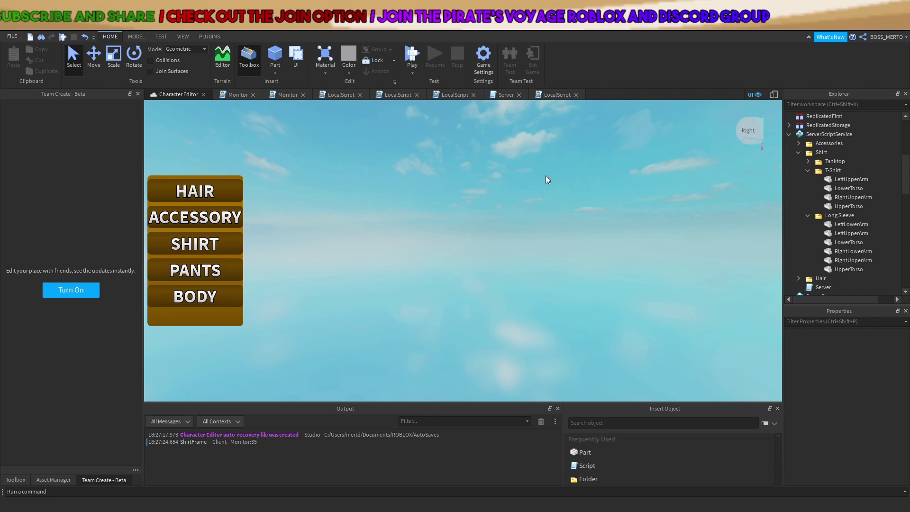
right_drag(542, 233, 541, 242)
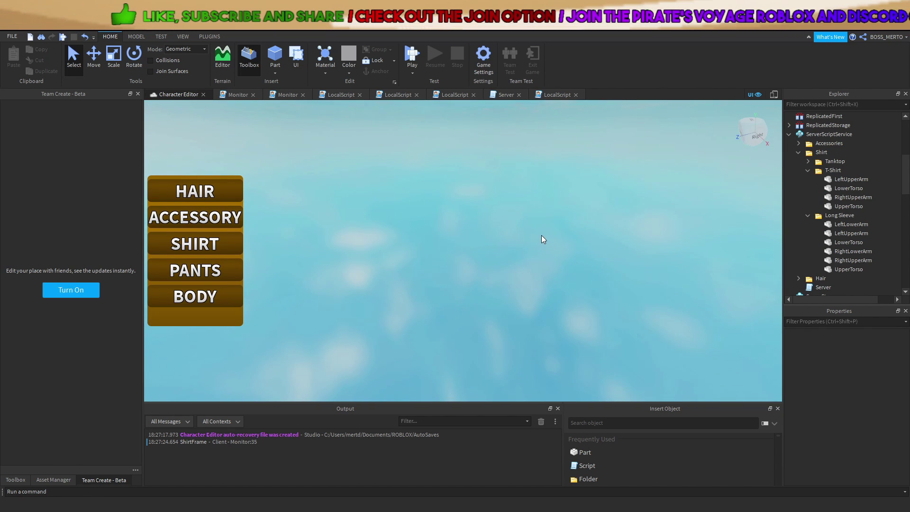